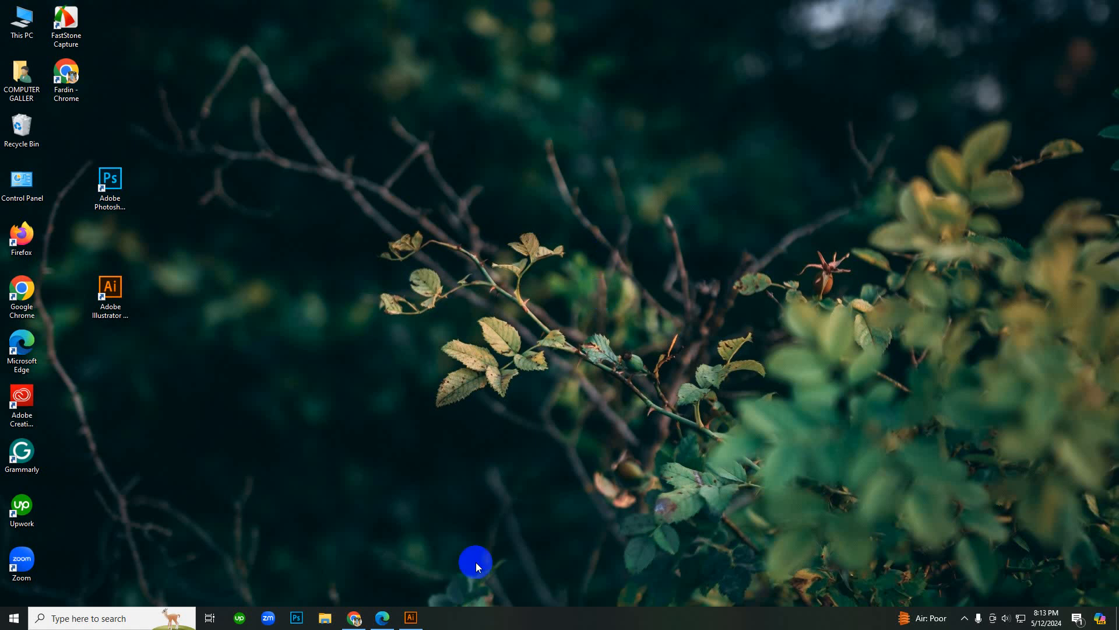
Step: Switch to Adobe Illustrator and bring the blank artboard beside the logo reference sheet into view
{"action": "left_click", "coordinate": [411, 617]}
{"action": "left_click", "coordinate": [692, 346], "text": "ctrl+alt"}
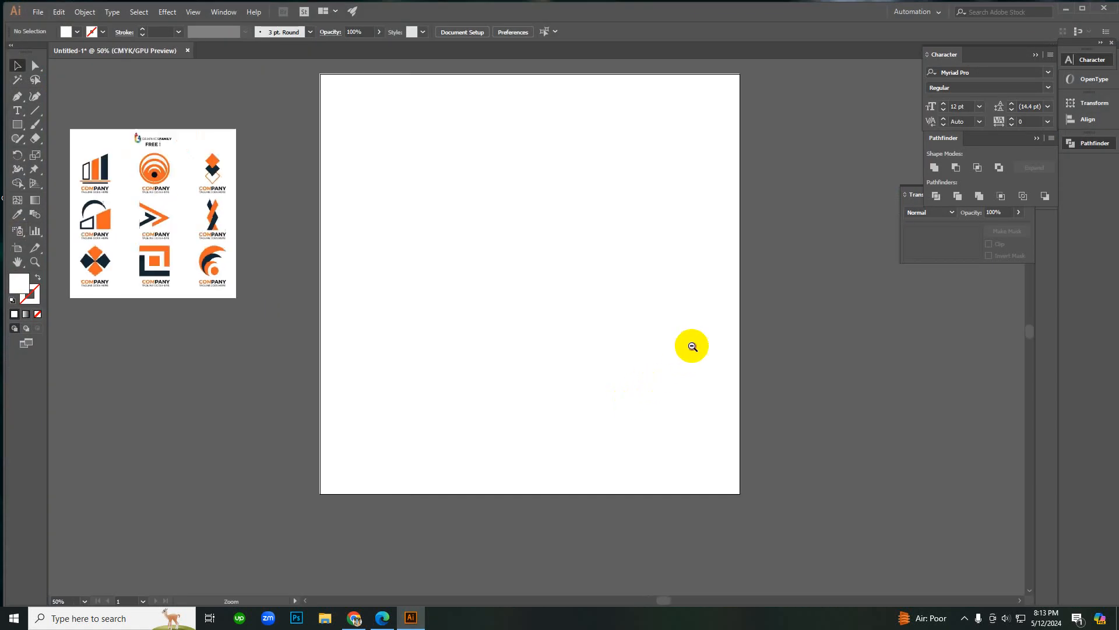
{"action": "left_click", "coordinate": [692, 346], "text": "ctrl+alt"}
{"action": "left_click", "coordinate": [467, 282], "text": "ctrl"}
{"action": "left_click", "coordinate": [467, 283], "text": "ctrl"}
{"action": "left_click", "coordinate": [549, 355], "text": "ctrl"}
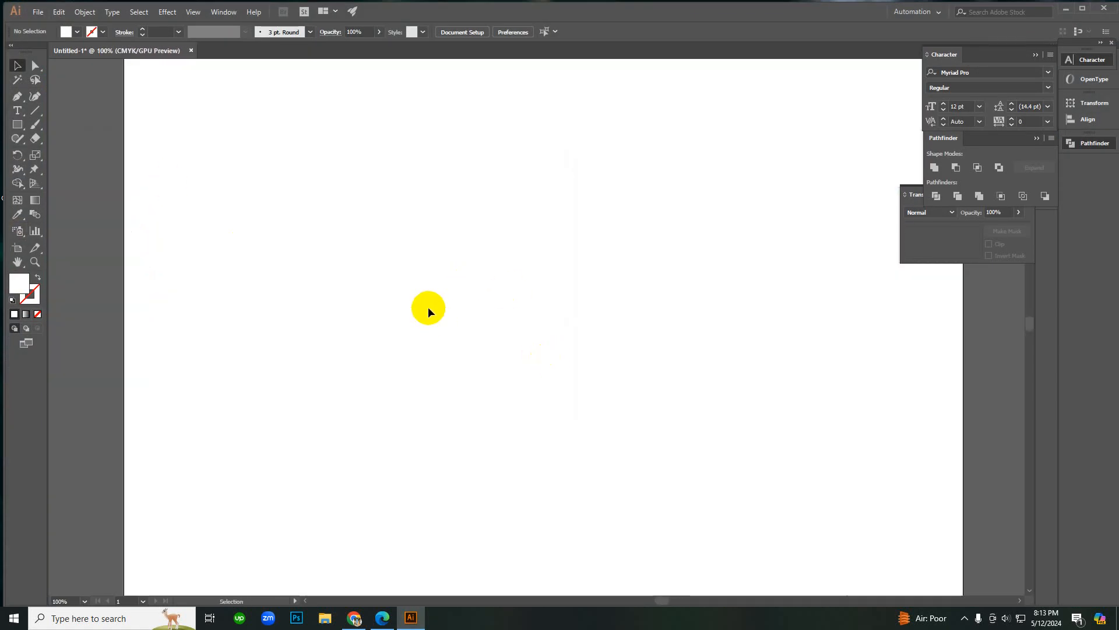
Step: Draw a rectangle about 3.7 by 4.4 in on the artboard and fill it with the orange sampled from the reference logos
{"action": "key", "text": "m"}
{"action": "left_click", "coordinate": [533, 309], "text": "ctrl+alt"}
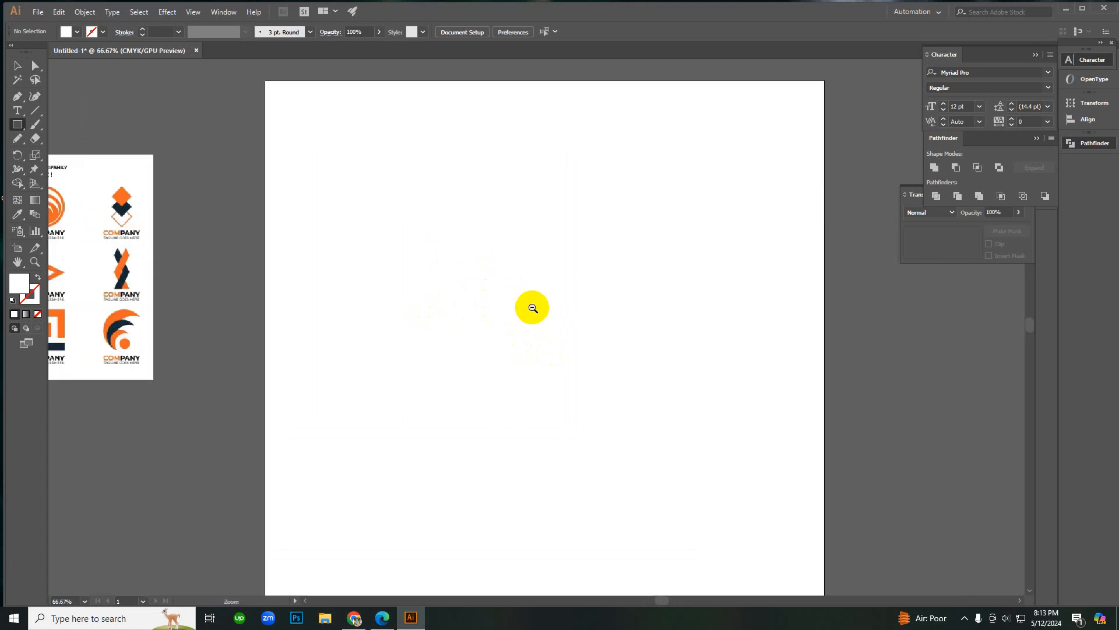
{"action": "left_click", "coordinate": [532, 311], "text": "ctrl"}
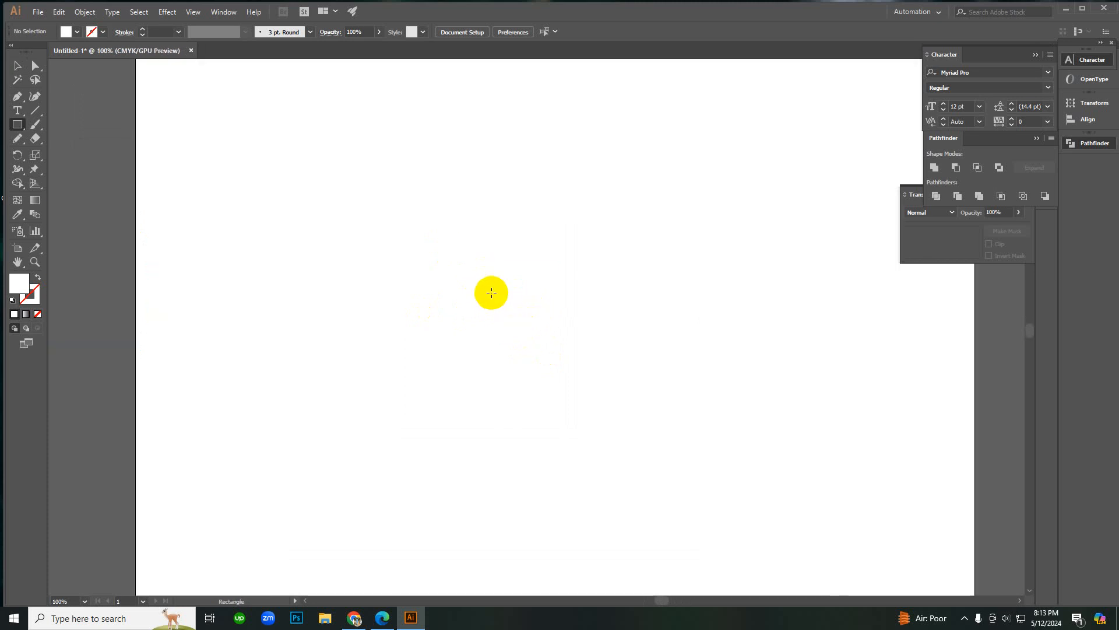
{"action": "left_click", "coordinate": [498, 292], "text": "ctrl+alt"}
{"action": "left_click_drag", "start_coordinate": [493, 244], "coordinate": [598, 367]}
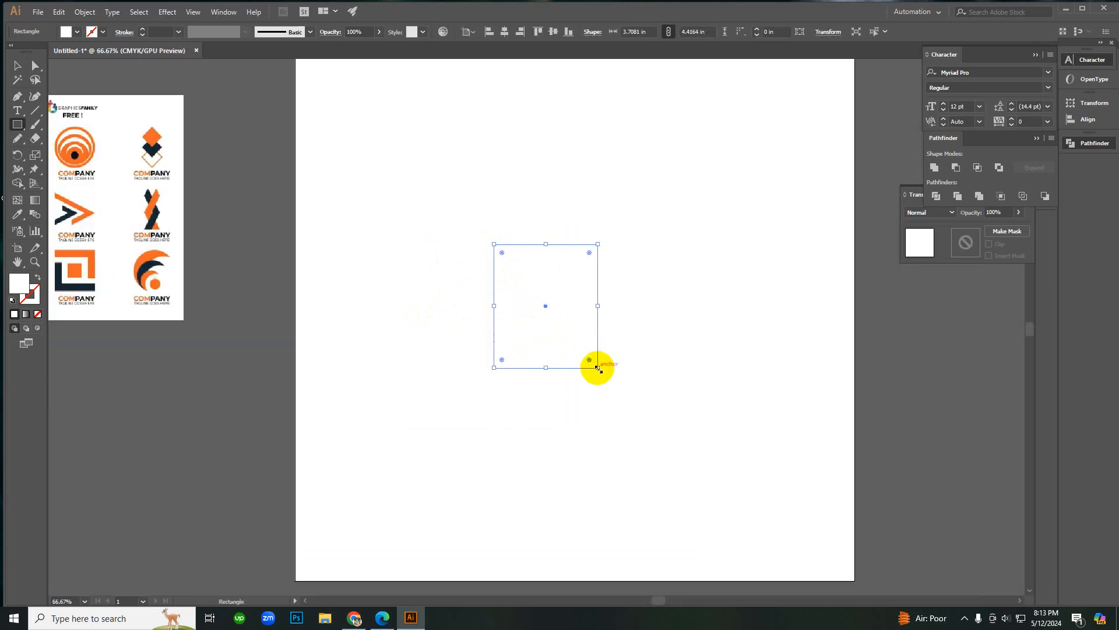
{"action": "key", "text": "v"}
{"action": "key", "text": "i"}
{"action": "left_click", "coordinate": [151, 137]}
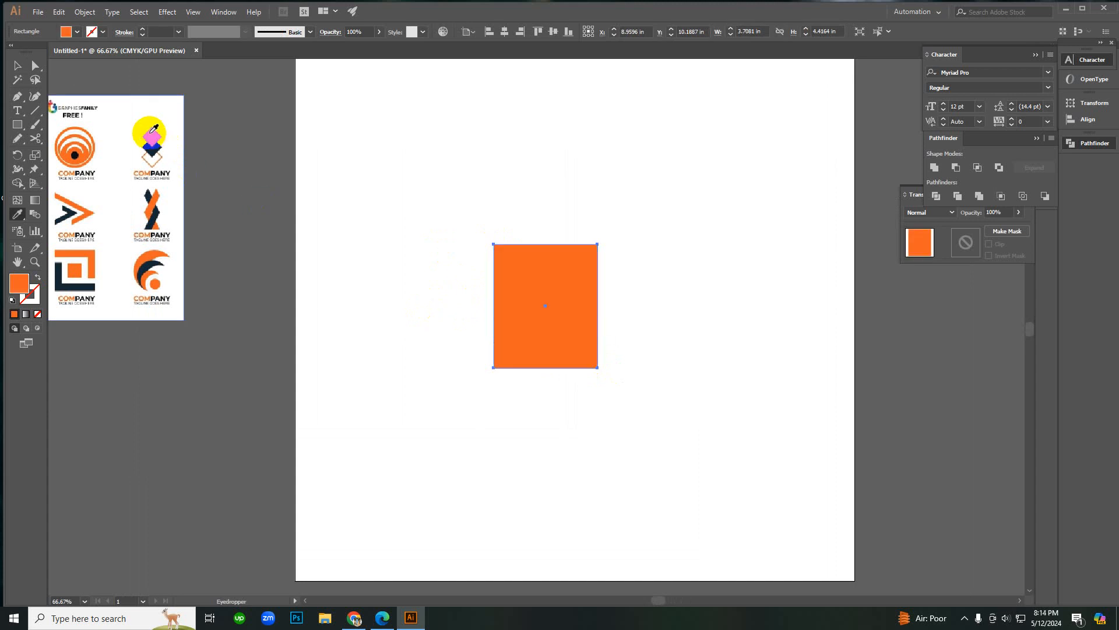
{"action": "key", "text": "v"}
{"action": "left_click", "coordinate": [443, 350]}
Step: Scale the orange rectangle down to about 2.9 by 3.3 in, keeping its lower-left corner in place
{"action": "left_click", "coordinate": [583, 305], "text": "ctrl"}
{"action": "left_click", "coordinate": [583, 304], "text": "ctrl"}
{"action": "left_click", "coordinate": [412, 355]}
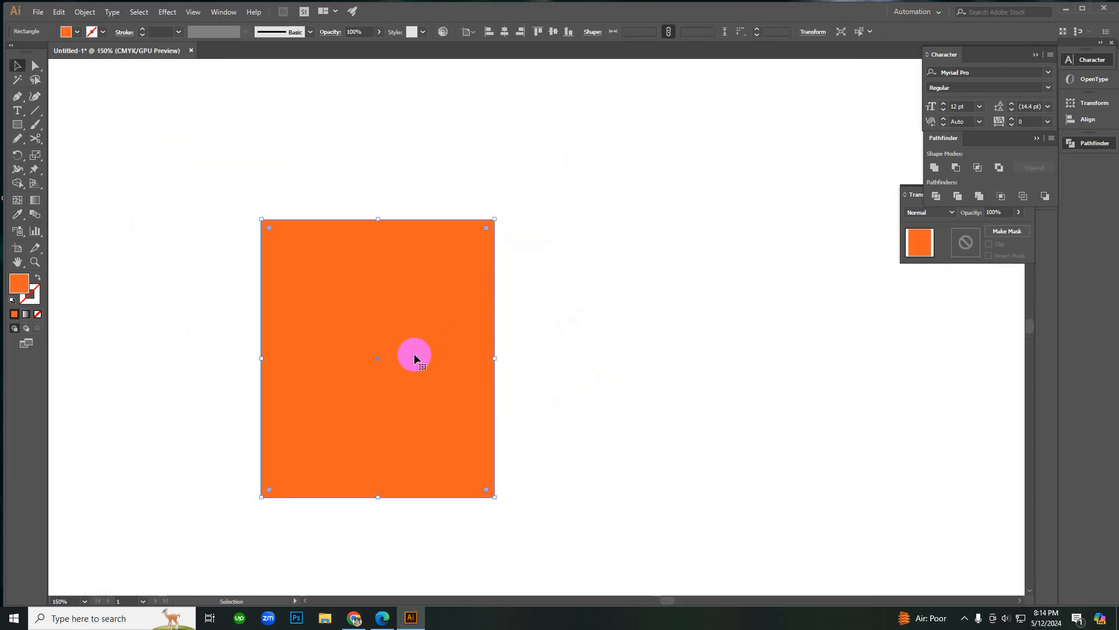
{"action": "left_click_drag", "start_coordinate": [496, 220], "coordinate": [446, 290]}
{"action": "left_click", "coordinate": [489, 362]}
{"action": "left_click", "coordinate": [414, 401]}
Step: Draw a second rectangle about 3.05 by 1.36 in, starting inside the orange rectangle and extending past its right edge
{"action": "key", "text": "m"}
{"action": "left_click", "coordinate": [320, 368]}
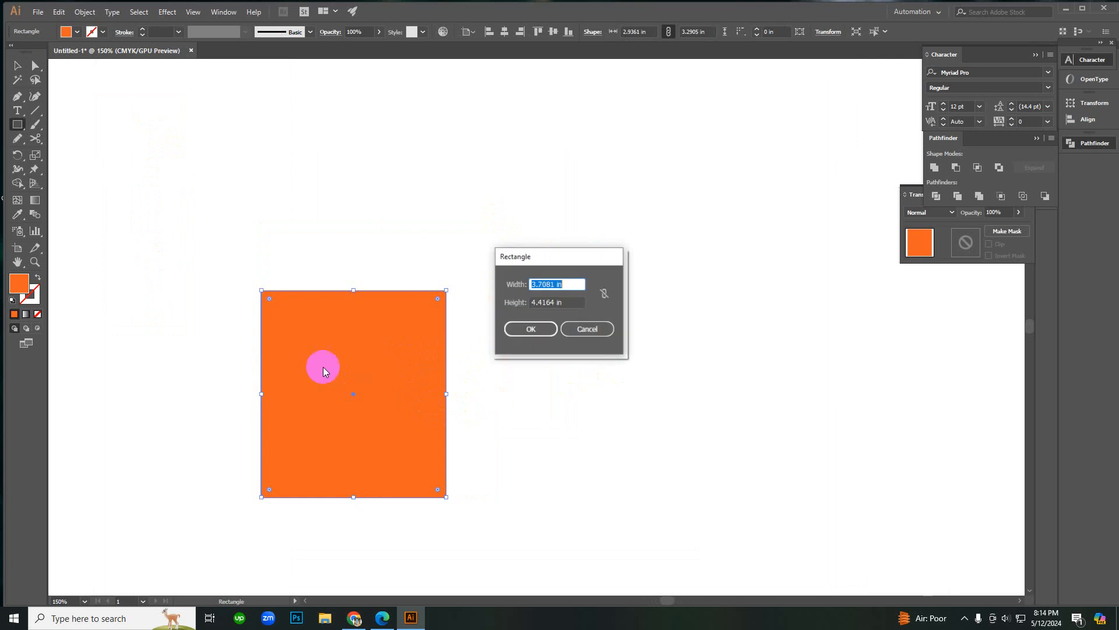
{"action": "left_click", "coordinate": [587, 329]}
{"action": "key", "text": "n"}
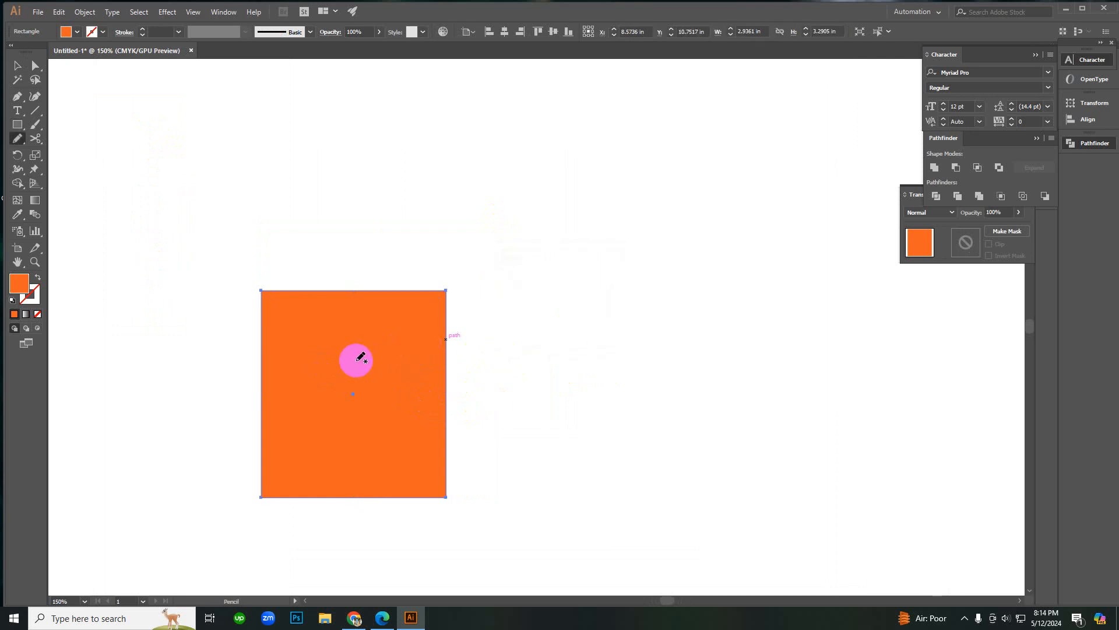
{"action": "key", "text": "m"}
{"action": "mouse_move", "coordinate": [356, 360]}
{"action": "left_mouse_down"}
{"action": "mouse_move", "coordinate": [362, 392]}
{"action": "mouse_move", "coordinate": [548, 446]}
{"action": "left_mouse_up"}
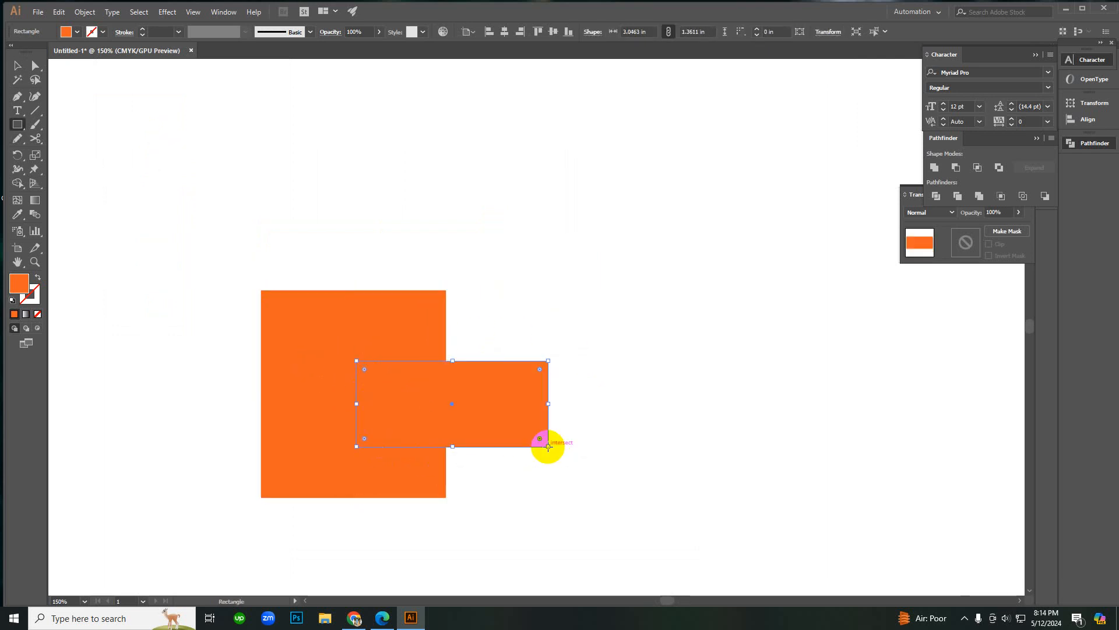
Step: Use Shape Builder on both rectangles to remove the overlap and the protruding piece, leaving a C-shaped form
{"action": "key", "text": "v"}
{"action": "left_click", "coordinate": [311, 332], "text": "shift"}
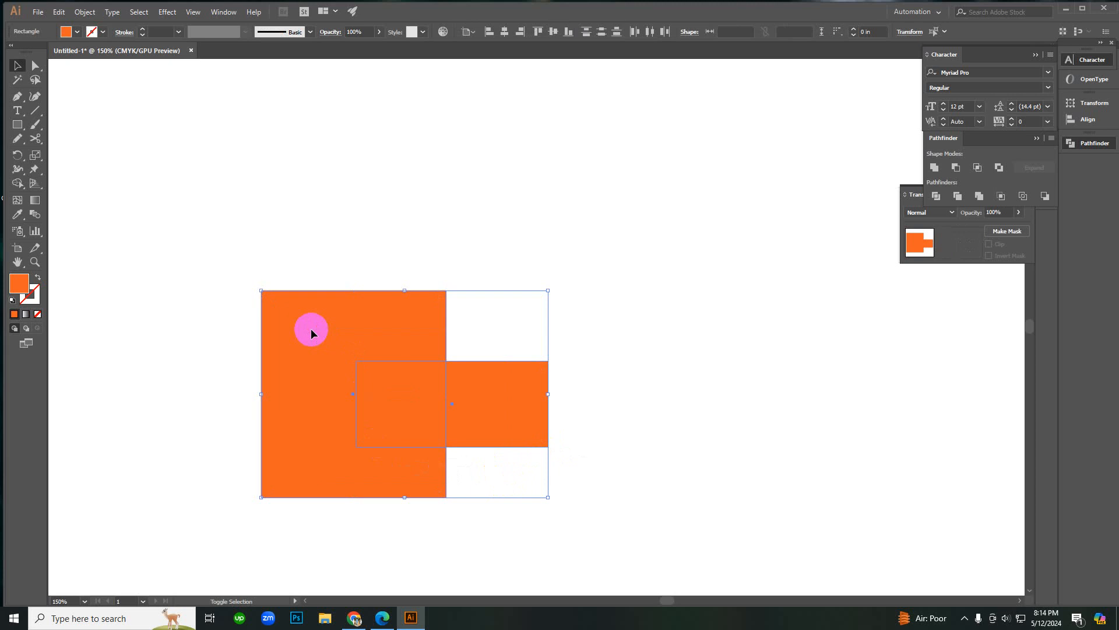
{"action": "key", "text": "shift+m"}
{"action": "left_click", "coordinate": [414, 380], "text": "alt"}
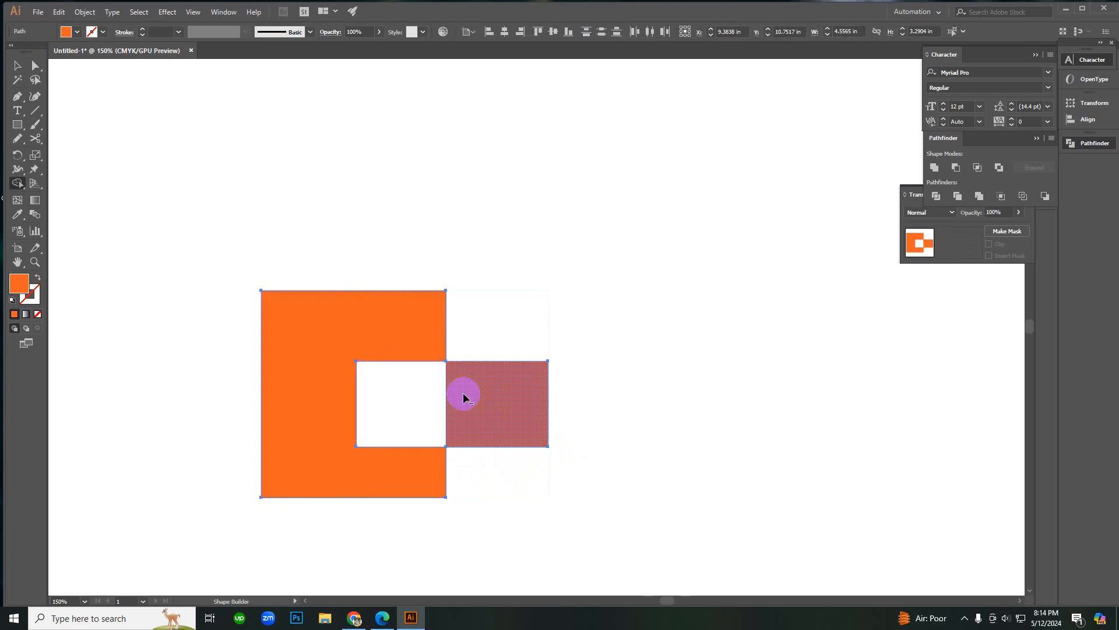
{"action": "left_click", "coordinate": [464, 393], "text": "alt"}
{"action": "key", "text": "v"}
{"action": "left_click", "coordinate": [487, 380]}
{"action": "key", "text": "ctrl+="}
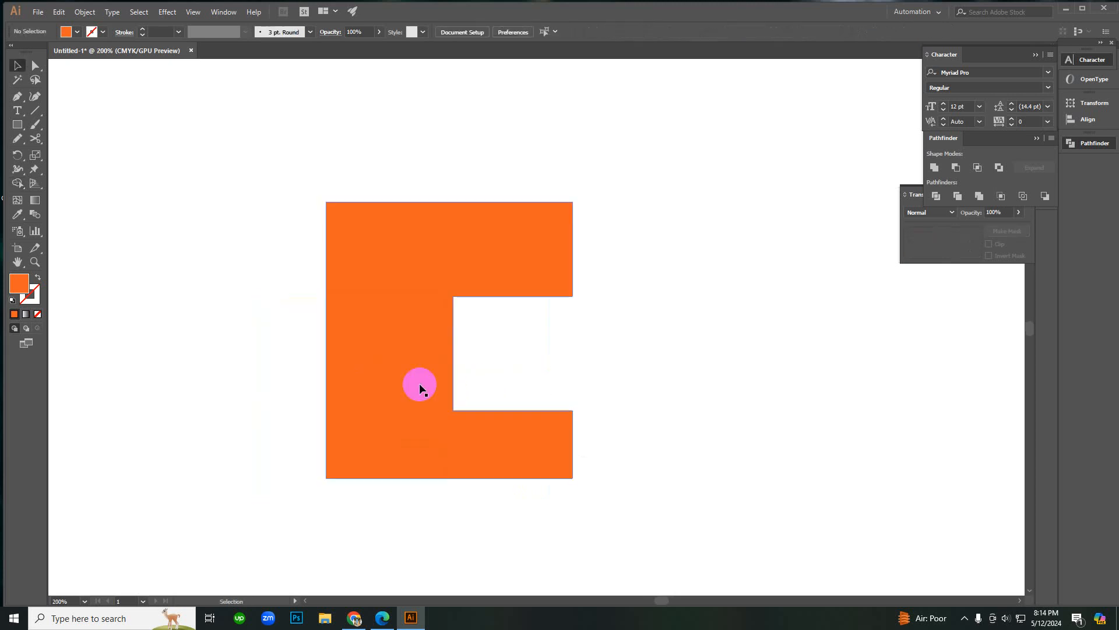
Step: Draw a small circle inside the notch of the C shape and align both shapes to their common vertical center
{"action": "key", "text": "l"}
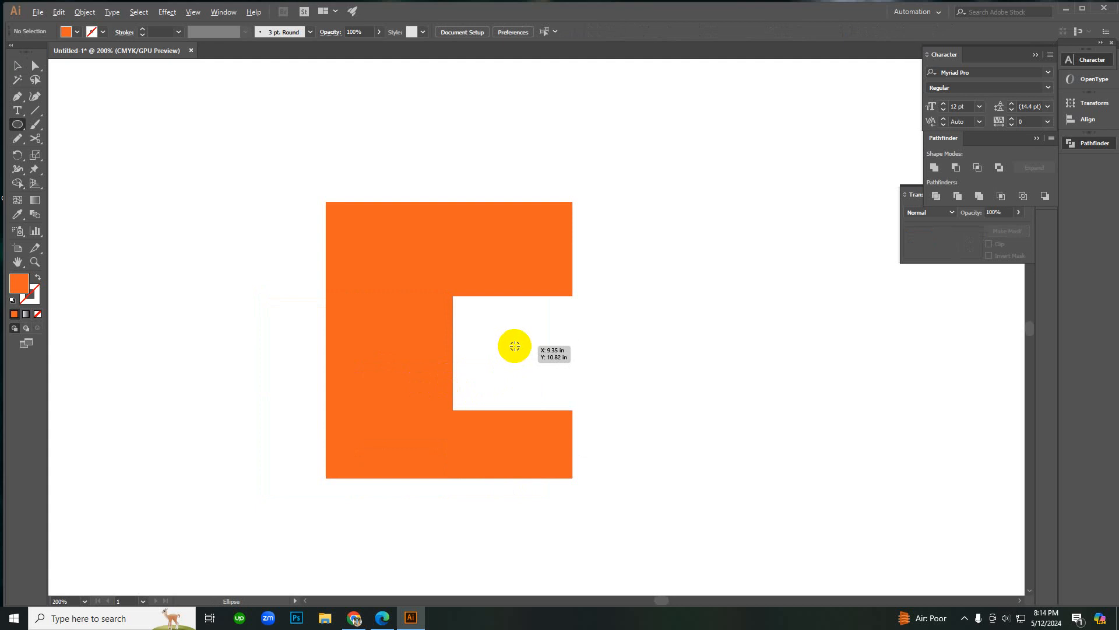
{"action": "mouse_move", "coordinate": [518, 342]}
{"action": "left_mouse_down"}
{"action": "mouse_move", "coordinate": [527, 365]}
{"action": "mouse_move", "coordinate": [546, 372]}
{"action": "mouse_move", "coordinate": [530, 357]}
{"action": "left_mouse_up"}
{"action": "key", "text": "v"}
{"action": "left_click", "coordinate": [390, 269]}
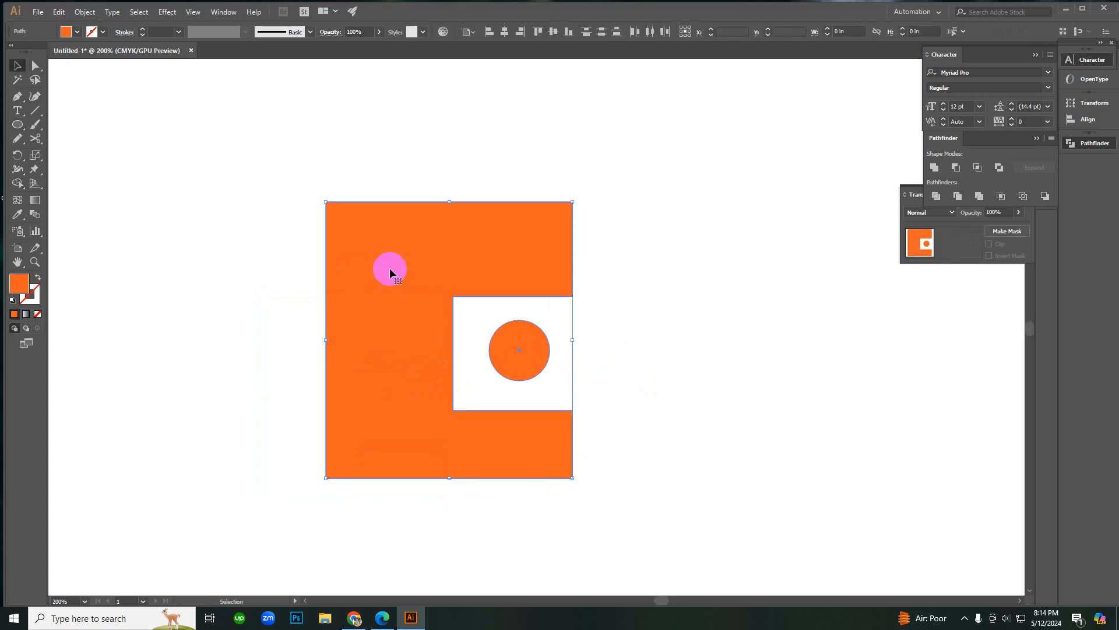
{"action": "left_click", "coordinate": [469, 32]}
{"action": "left_click", "coordinate": [477, 48]}
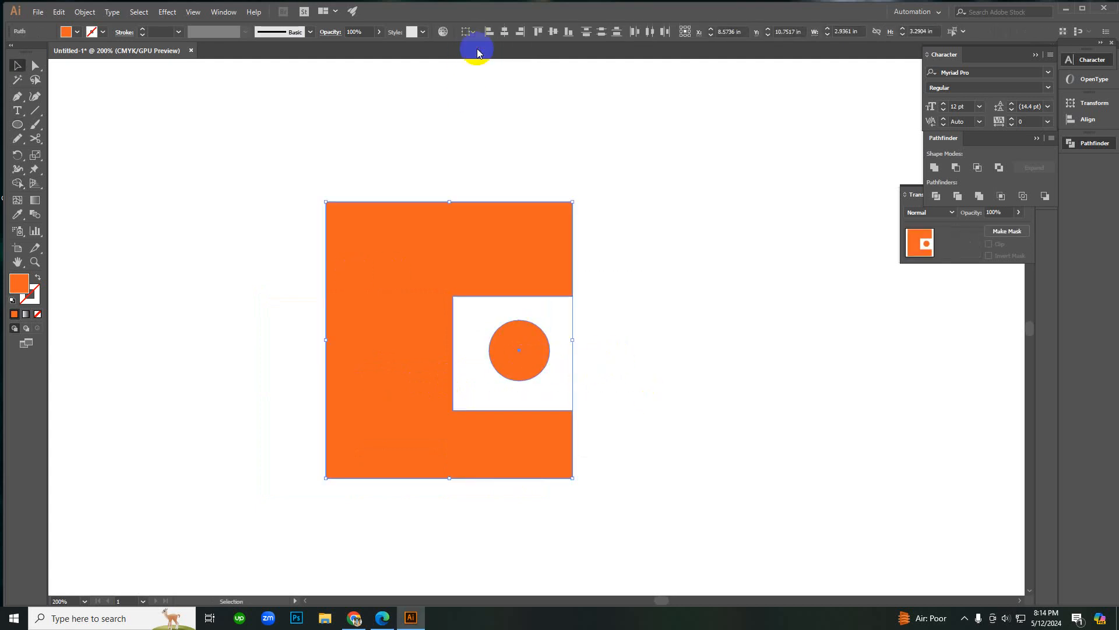
{"action": "left_click", "coordinate": [553, 33]}
{"action": "left_click", "coordinate": [617, 317]}
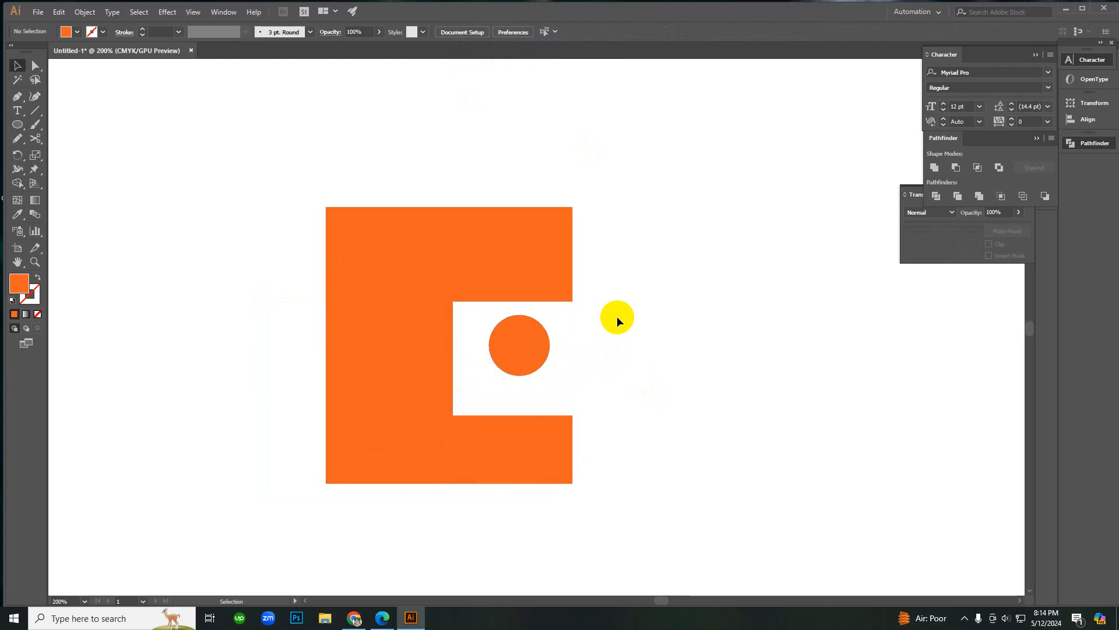
Step: Copy the circle diagonally down and right so it overlaps the original, and scale the copy to about 0.54 in
{"action": "key", "text": "ctrl+space"}
{"action": "left_click", "coordinate": [472, 355], "text": "ctrl"}
{"action": "left_click", "coordinate": [472, 355], "text": "ctrl"}
{"action": "left_click_drag", "start_coordinate": [689, 287], "coordinate": [750, 351]}
{"action": "left_click_drag", "start_coordinate": [840, 389], "coordinate": [821, 380]}
{"action": "left_click_drag", "start_coordinate": [769, 332], "coordinate": [762, 327]}
{"action": "left_click", "coordinate": [854, 339]}
{"action": "left_click", "coordinate": [739, 332]}
Step: Set the smaller circle's fill to the teal blue #35b8c9 in the Color Picker and deselect it
{"action": "double_click", "coordinate": [21, 289]}
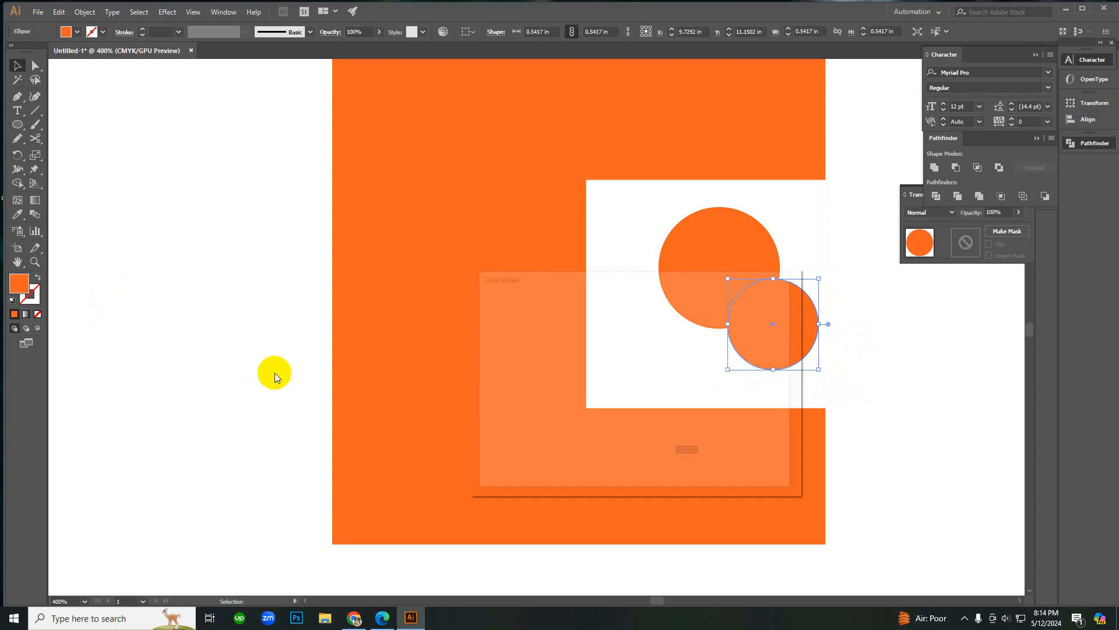
{"action": "left_click", "coordinate": [647, 379]}
{"action": "left_click", "coordinate": [592, 337]}
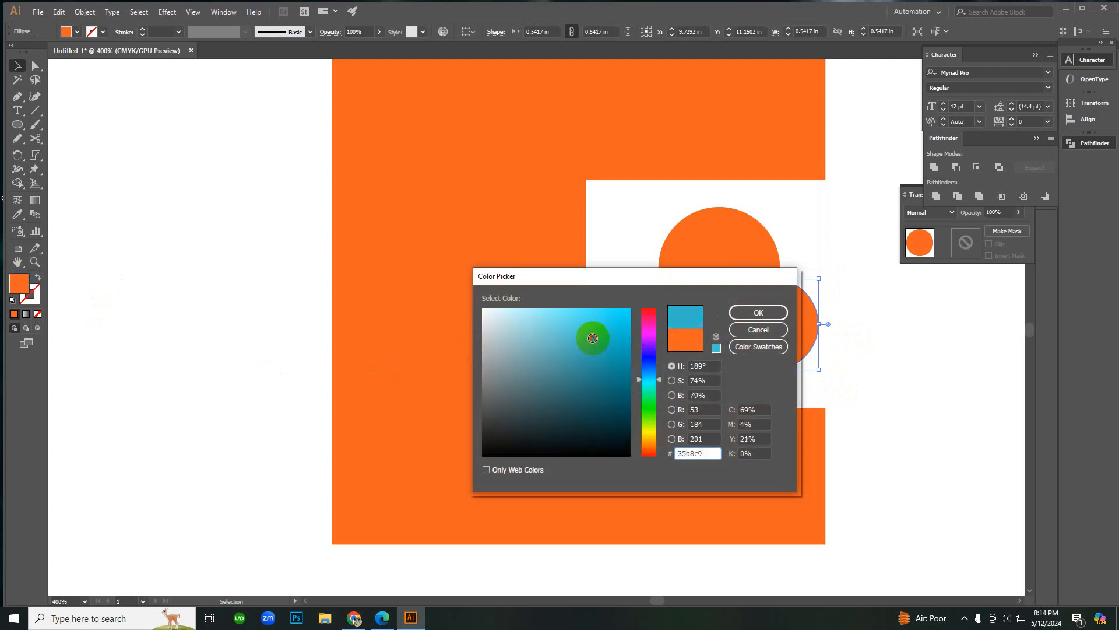
{"action": "left_click", "coordinate": [759, 313]}
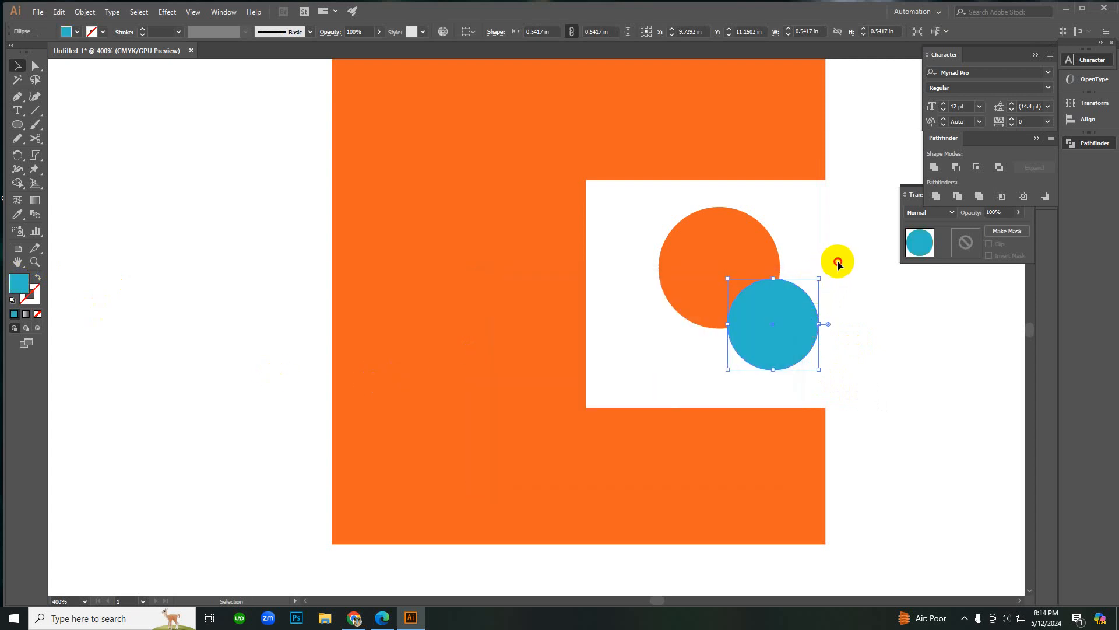
{"action": "left_click", "coordinate": [837, 260]}
{"action": "left_click", "coordinate": [671, 315], "text": "ctrl+alt"}
{"action": "left_click", "coordinate": [669, 315], "text": "ctrl+alt"}
{"action": "left_click", "coordinate": [573, 327], "text": "ctrl+alt"}
{"action": "left_click", "coordinate": [572, 327], "text": "ctrl+alt"}
{"action": "left_click", "coordinate": [525, 326], "text": "ctrl"}
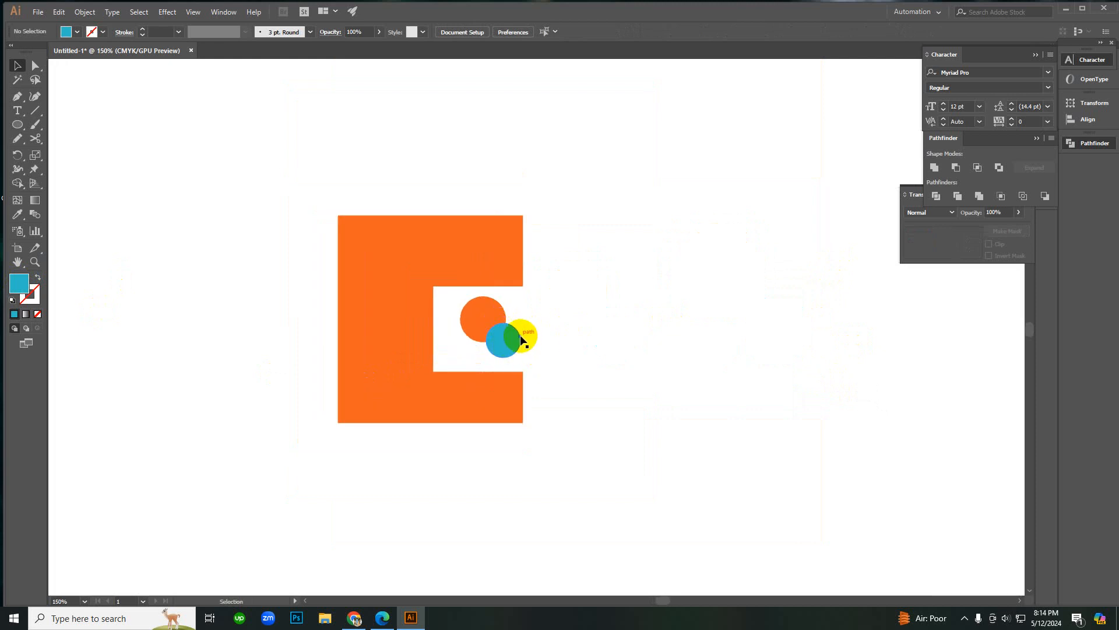
{"action": "left_click_drag", "start_coordinate": [538, 324], "coordinate": [544, 325]}
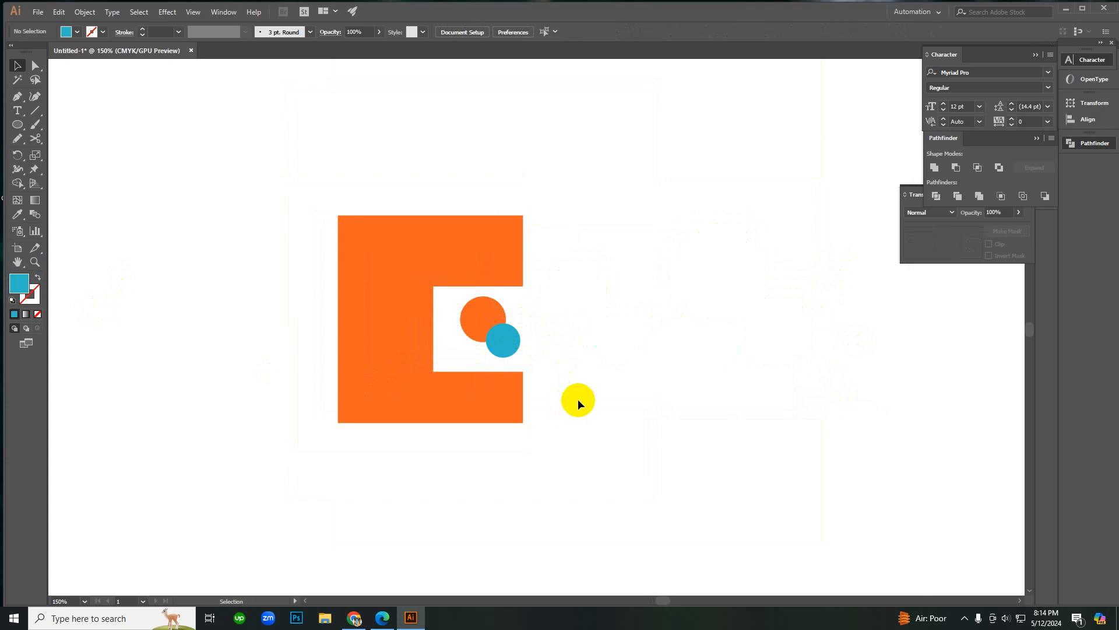
{"action": "left_click_drag", "start_coordinate": [523, 359], "coordinate": [524, 353]}
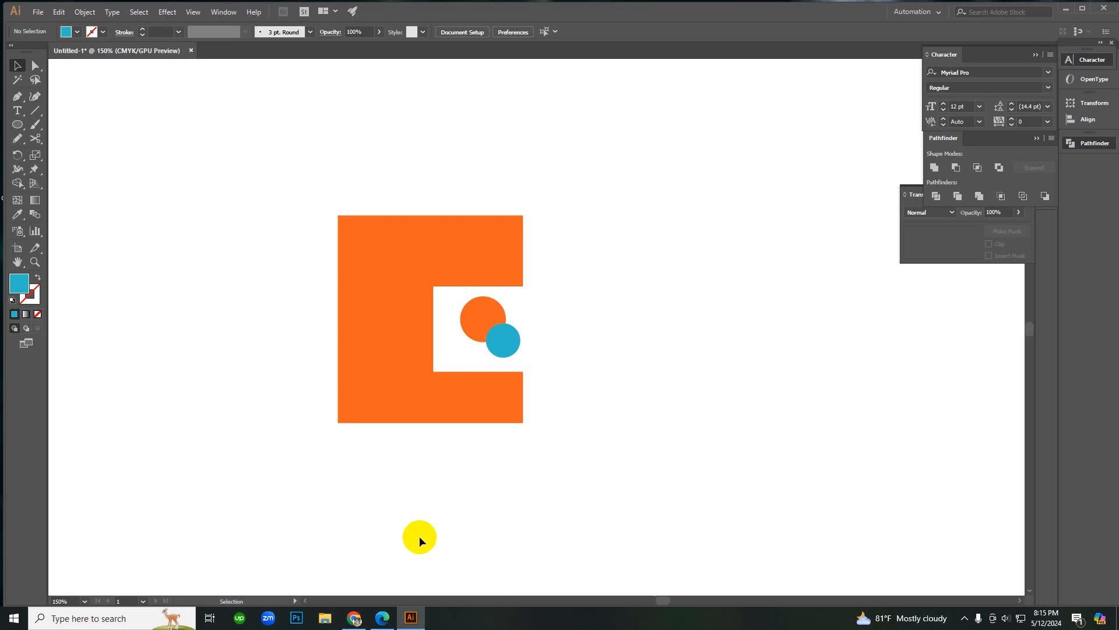
Step: Select the C shape together with both circles and delete them from the artboard
{"action": "left_click", "coordinate": [387, 325]}
{"action": "left_click_drag", "start_coordinate": [262, 169], "coordinate": [603, 542]}
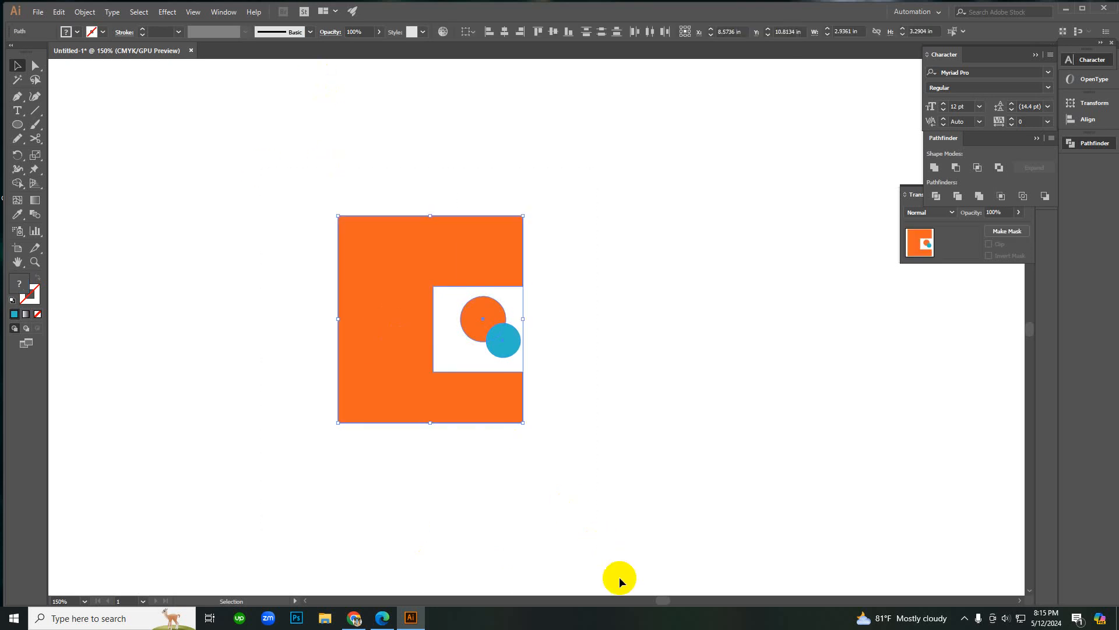
{"action": "left_click_drag", "start_coordinate": [616, 454], "coordinate": [284, 199]}
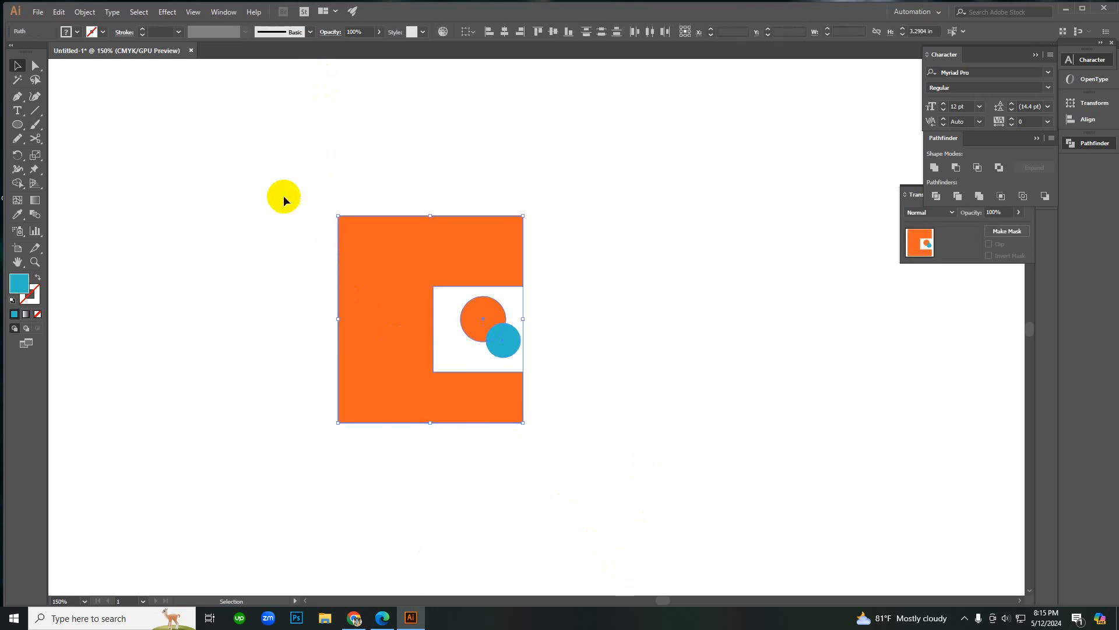
{"action": "key", "text": "Delete"}
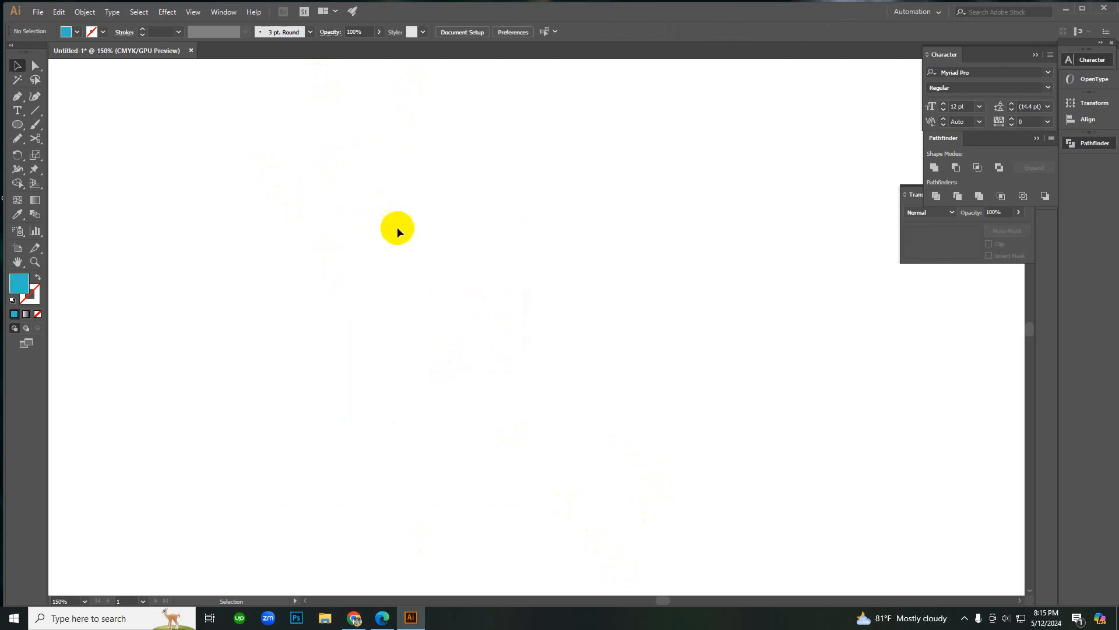
Step: Examine the logo designs on the reference sheet next to the empty artboard
{"action": "left_click", "coordinate": [579, 339], "text": "ctrl+alt"}
{"action": "left_click", "coordinate": [579, 339], "text": "ctrl+alt"}
{"action": "left_click", "coordinate": [533, 322], "text": "ctrl+alt"}
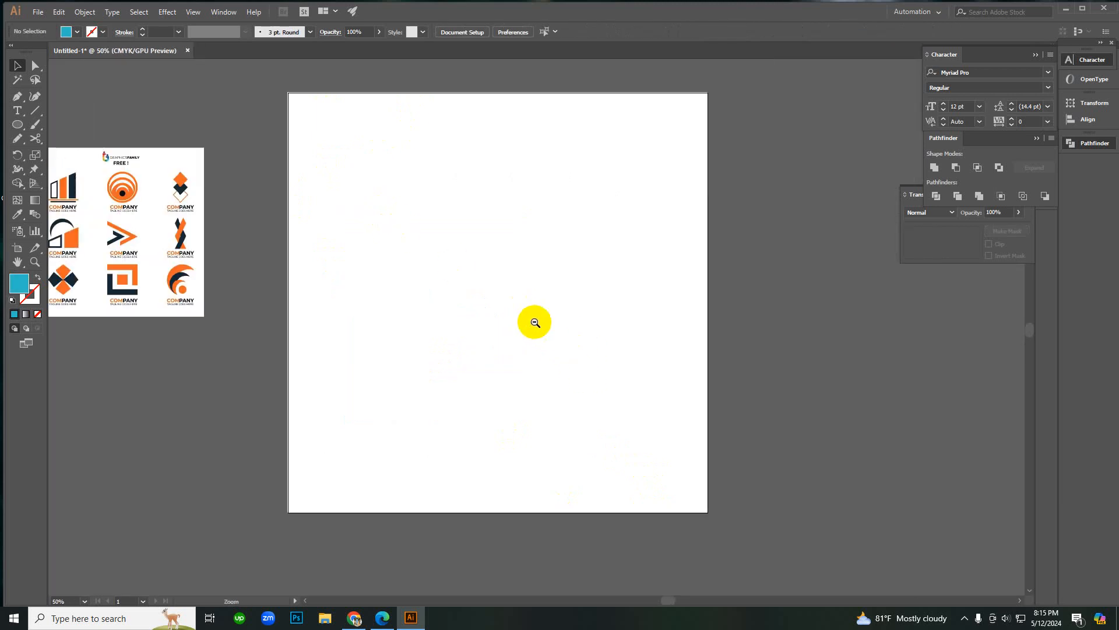
{"action": "left_click", "coordinate": [528, 312], "text": "ctrl"}
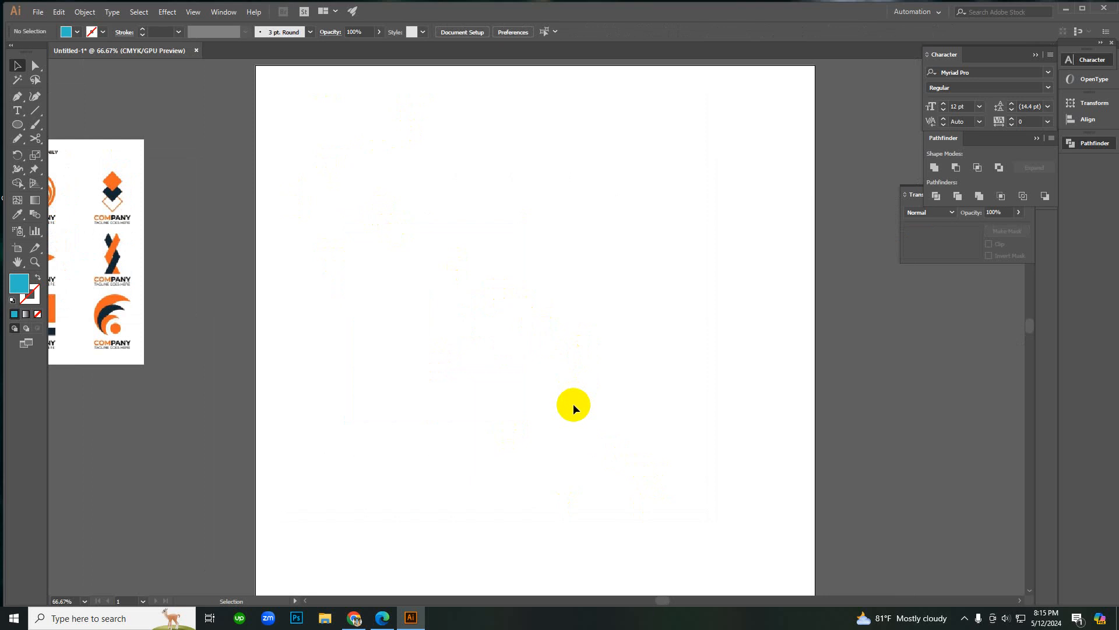
{"action": "left_click_drag", "start_coordinate": [92, 288], "coordinate": [208, 365]}
{"action": "key", "text": "z"}
{"action": "left_click", "coordinate": [242, 306]}
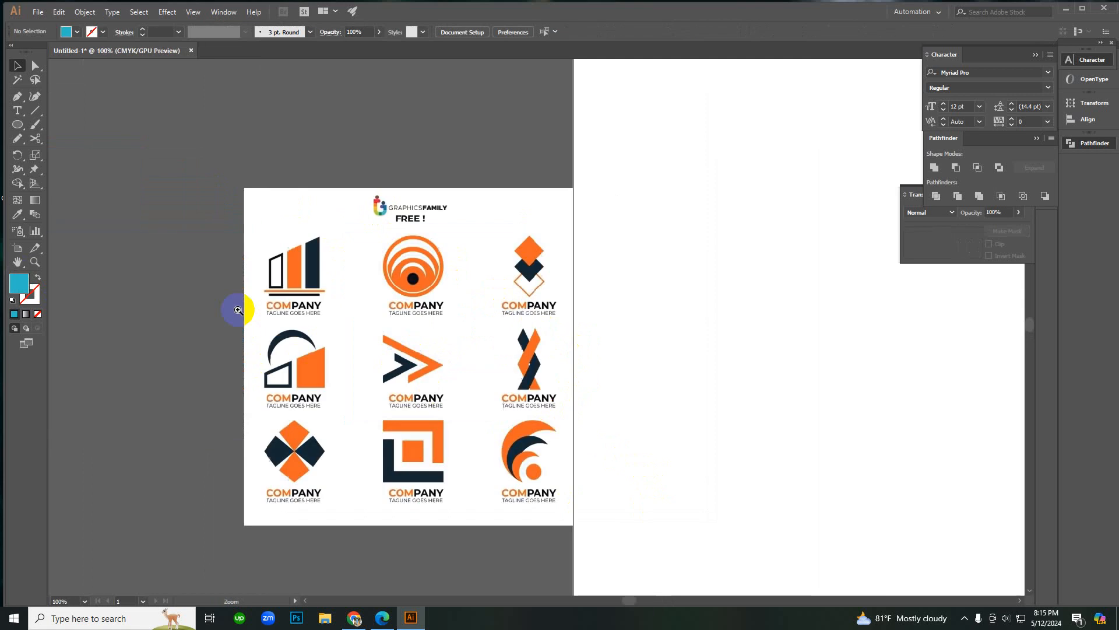
{"action": "left_click", "coordinate": [363, 287]}
{"action": "left_click", "coordinate": [560, 319], "text": "ctrl"}
{"action": "left_click", "coordinate": [657, 337], "text": "ctrl+alt"}
{"action": "left_click", "coordinate": [657, 337], "text": "ctrl+alt"}
{"action": "left_click", "coordinate": [657, 337], "text": "ctrl+alt"}
{"action": "left_click", "coordinate": [657, 337], "text": "ctrl"}
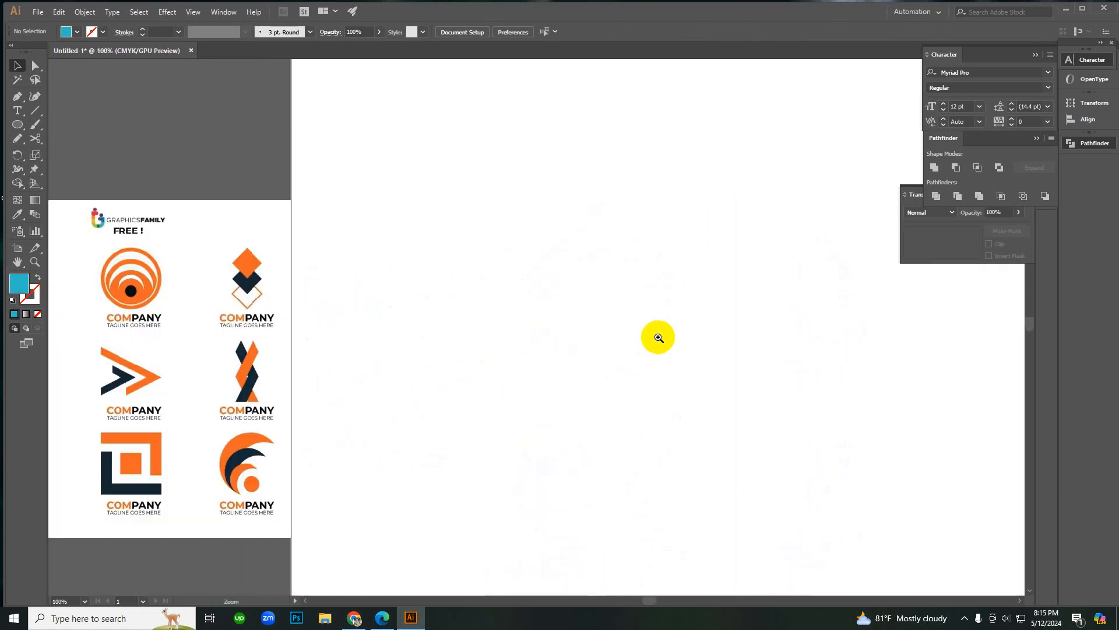
Step: Draw a teal-blue circle about 7.33 in across near the middle of the artboard with the Ellipse tool
{"action": "key", "text": "l"}
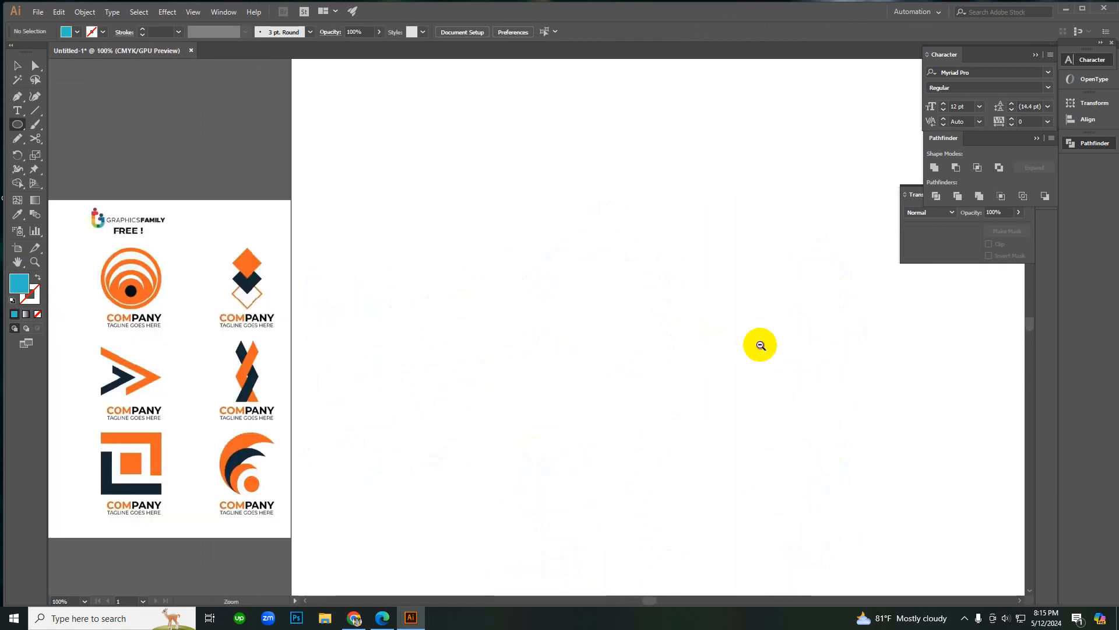
{"action": "left_click", "coordinate": [757, 345], "text": "ctrl+alt"}
{"action": "left_click", "coordinate": [549, 273], "text": "ctrl"}
{"action": "left_click", "coordinate": [483, 349], "text": "ctrl+alt"}
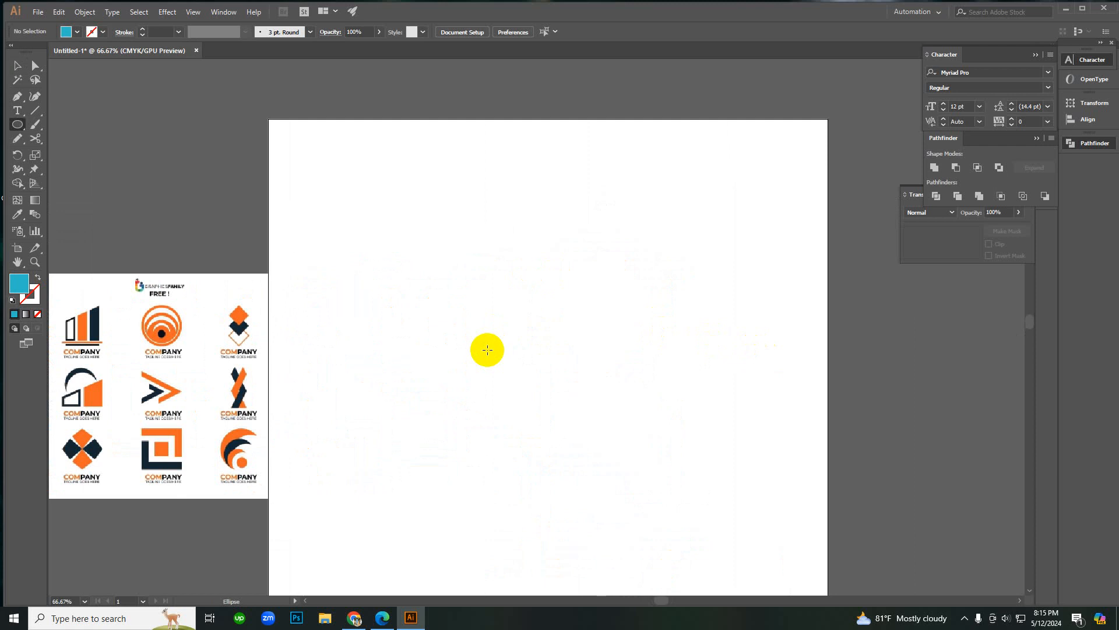
{"action": "left_click_drag", "start_coordinate": [579, 362], "coordinate": [663, 463]}
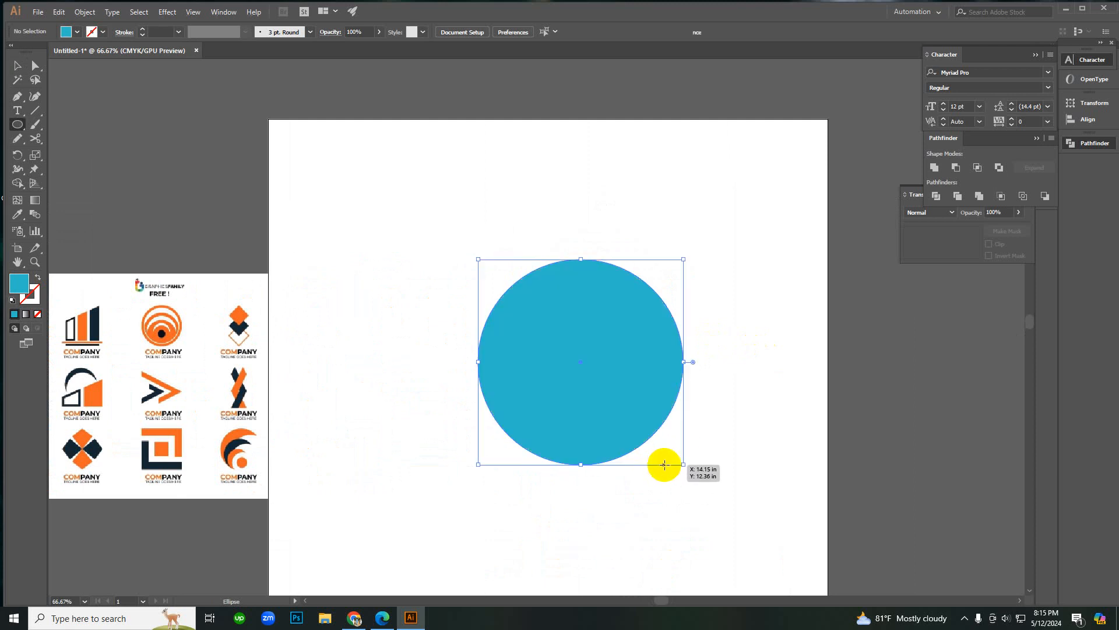
{"action": "key", "text": "v"}
Step: Align the circle to the artboard, centering it horizontally and vertically, and deselect it
{"action": "left_click", "coordinate": [468, 32]}
{"action": "left_click", "coordinate": [490, 70]}
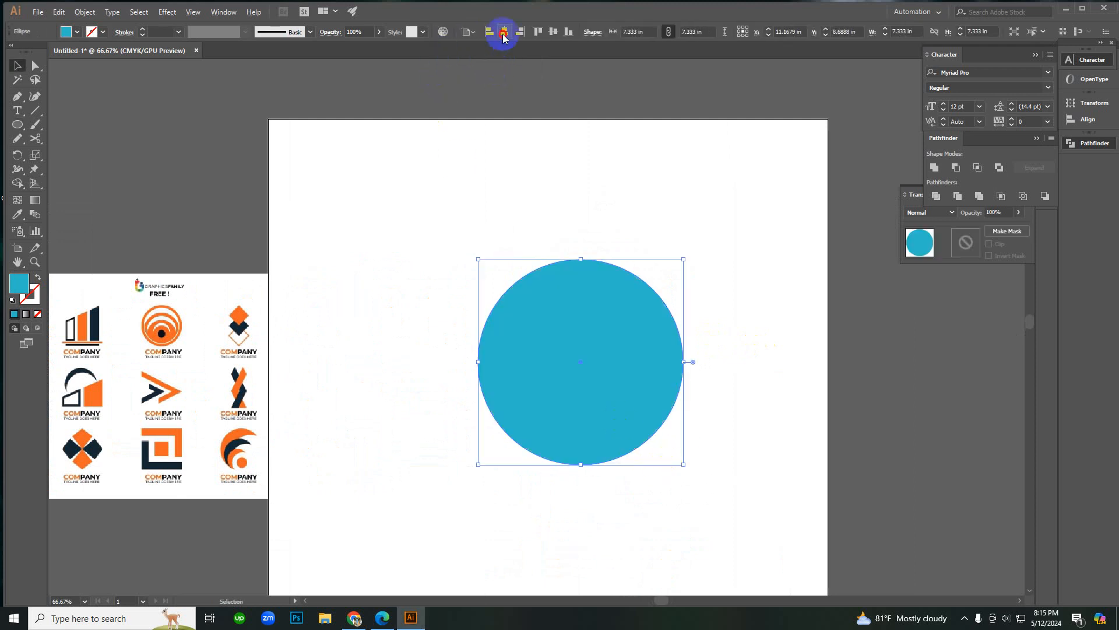
{"action": "left_click", "coordinate": [504, 31]}
{"action": "left_click", "coordinate": [551, 33]}
{"action": "left_click", "coordinate": [605, 186]}
{"action": "left_click", "coordinate": [527, 355], "text": "ctrl+alt"}
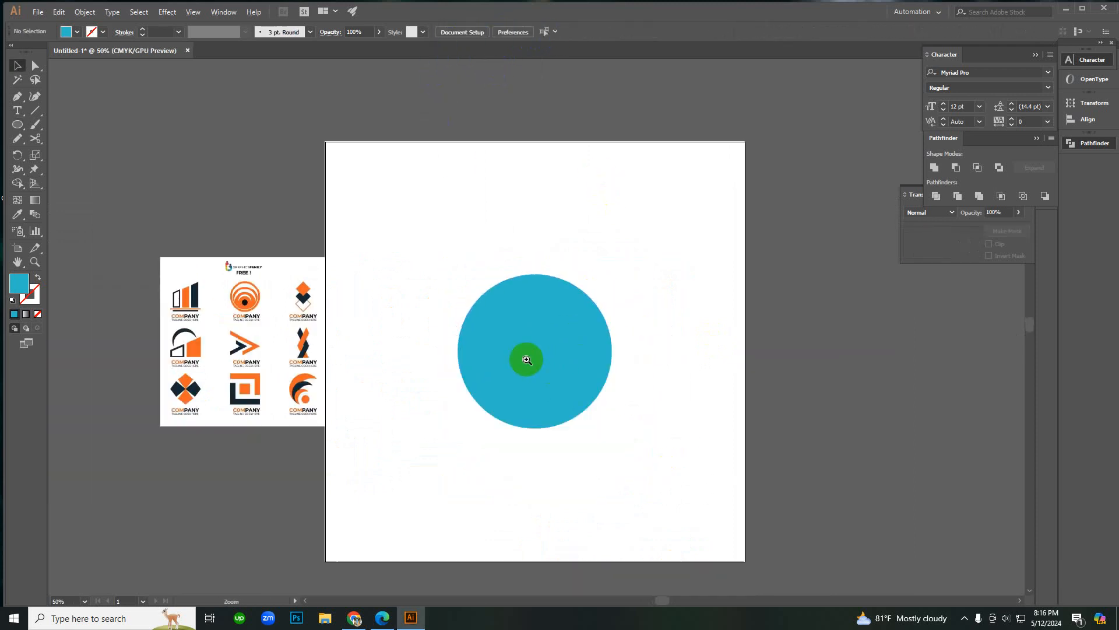
Step: Swap the circle's fill to its stroke, set the stroke weight to 21 pt and deselect it
{"action": "left_click", "coordinate": [532, 324], "text": "ctrl"}
{"action": "left_click", "coordinate": [649, 348]}
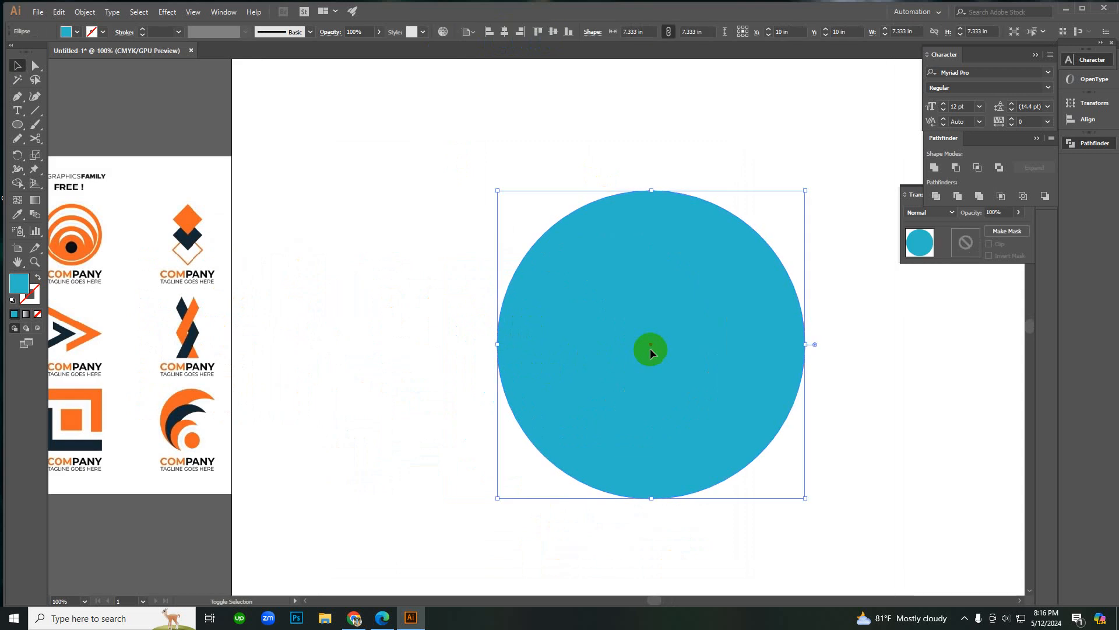
{"action": "key", "text": "shift+x"}
{"action": "left_click", "coordinate": [157, 31]}
{"action": "scroll", "coordinate": [161, 32], "scroll_direction": "up", "scroll_amount": 17}
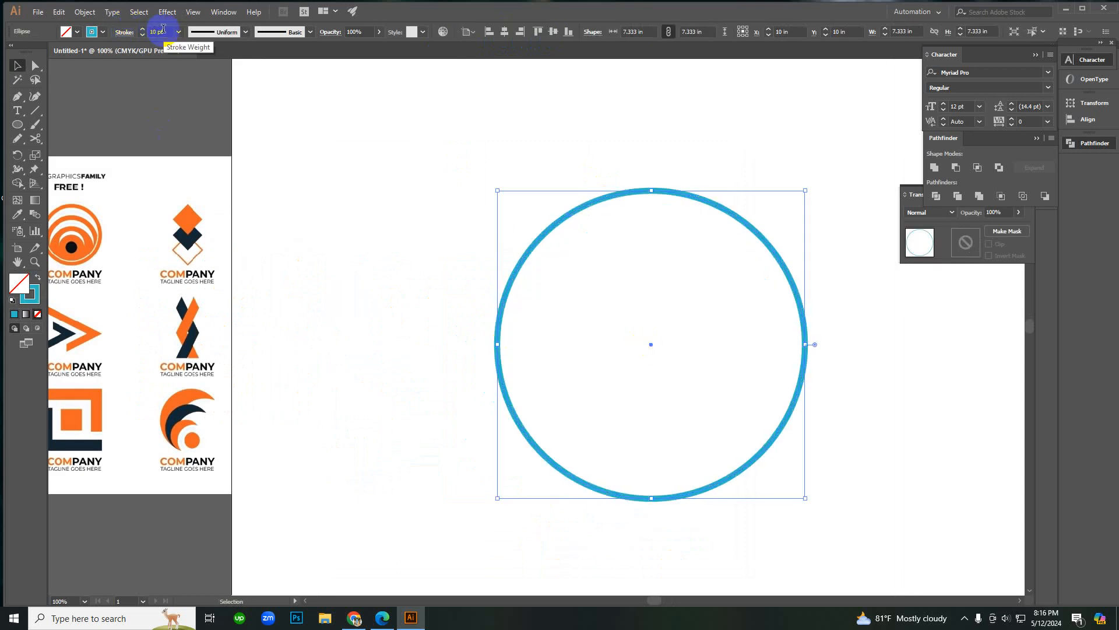
{"action": "scroll", "coordinate": [163, 29], "scroll_direction": "up", "scroll_amount": 3}
{"action": "left_click", "coordinate": [374, 258]}
{"action": "left_click_drag", "start_coordinate": [374, 258], "coordinate": [544, 417]}
{"action": "left_click", "coordinate": [562, 327]}
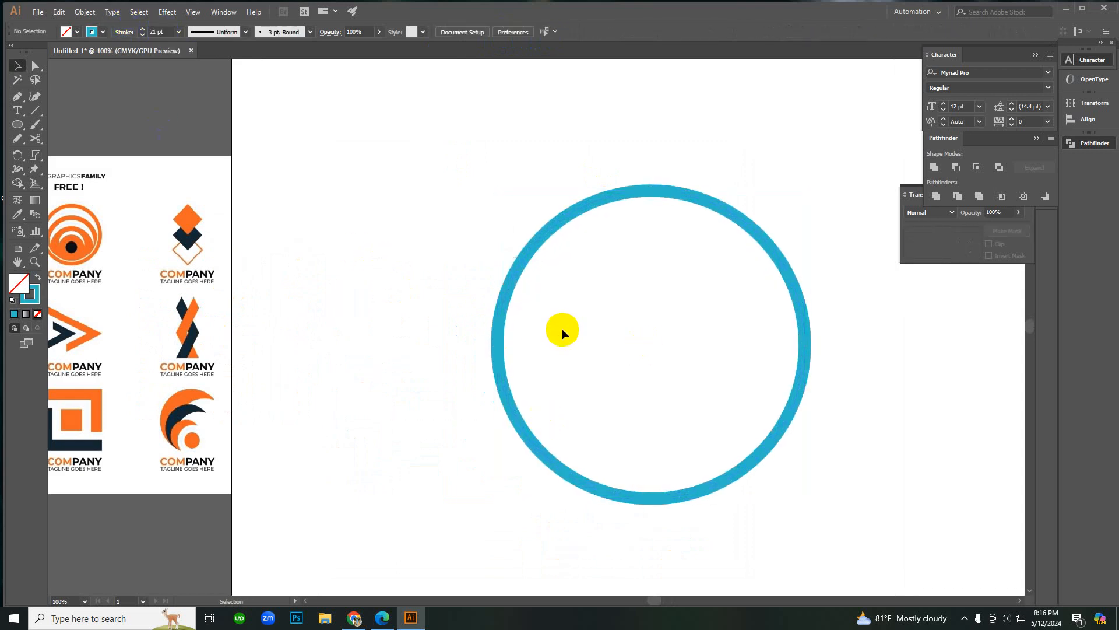
Step: Swap the ring's stroke colour back to its fill to make the circle solid, keeping it selected
{"action": "left_click_drag", "start_coordinate": [491, 221], "coordinate": [606, 354]}
{"action": "key", "text": "shift+x"}
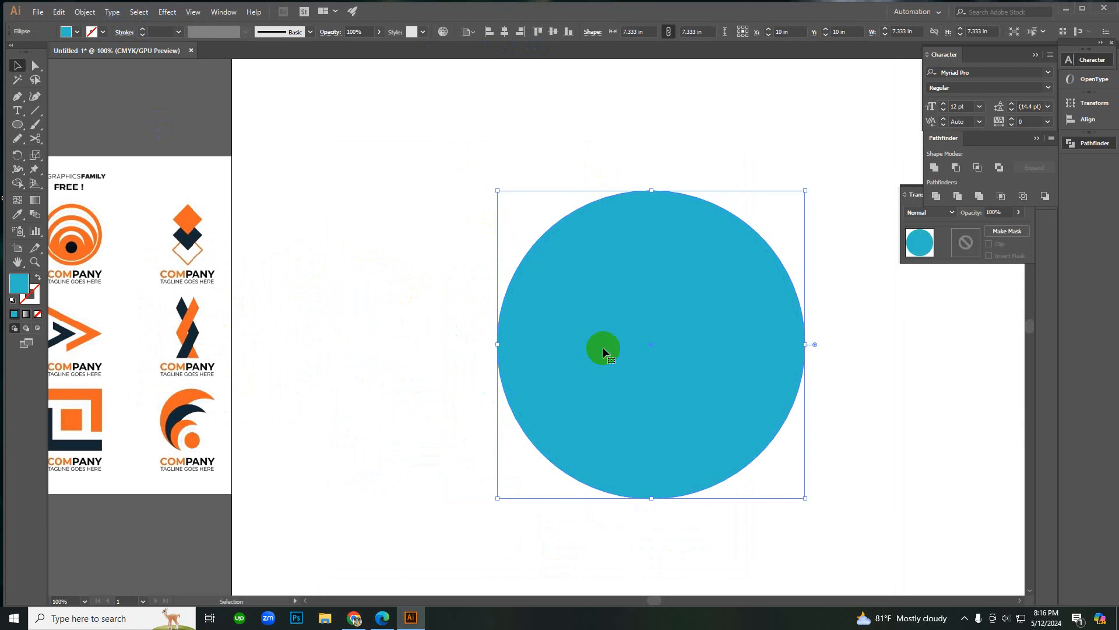
{"action": "left_click", "coordinate": [396, 232]}
{"action": "mouse_move", "coordinate": [396, 233]}
{"action": "left_mouse_down"}
{"action": "mouse_move", "coordinate": [638, 427]}
{"action": "mouse_move", "coordinate": [609, 363]}
{"action": "left_mouse_up"}
{"action": "left_click_drag", "start_coordinate": [407, 233], "coordinate": [630, 400]}
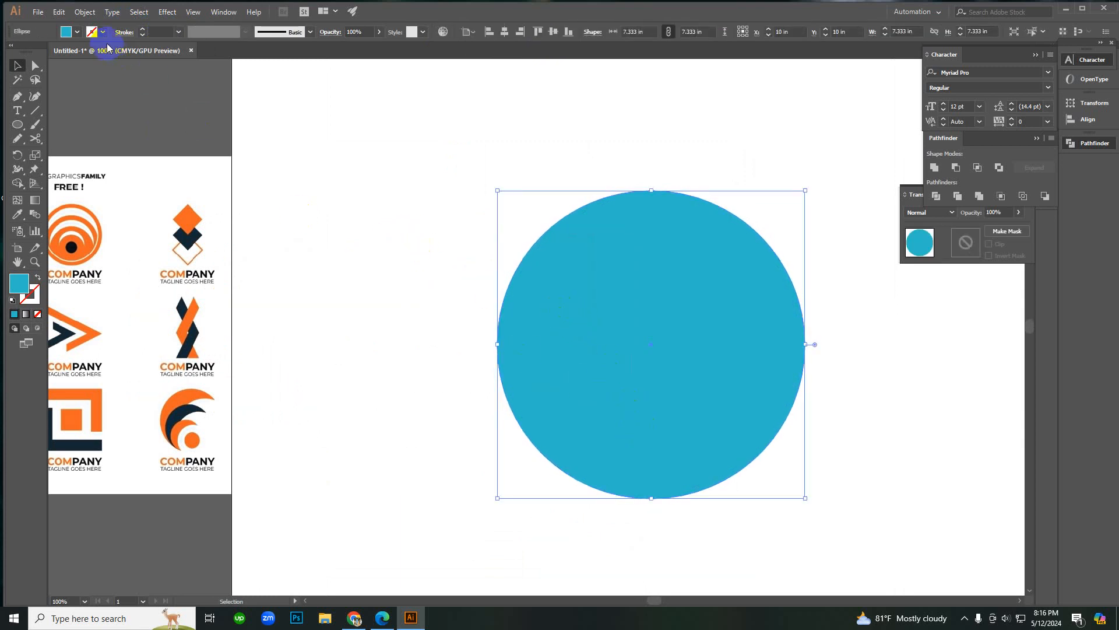
{"action": "left_click", "coordinate": [77, 33]}
{"action": "left_click", "coordinate": [104, 34]}
{"action": "left_click", "coordinate": [295, 212]}
{"action": "left_click", "coordinate": [586, 414]}
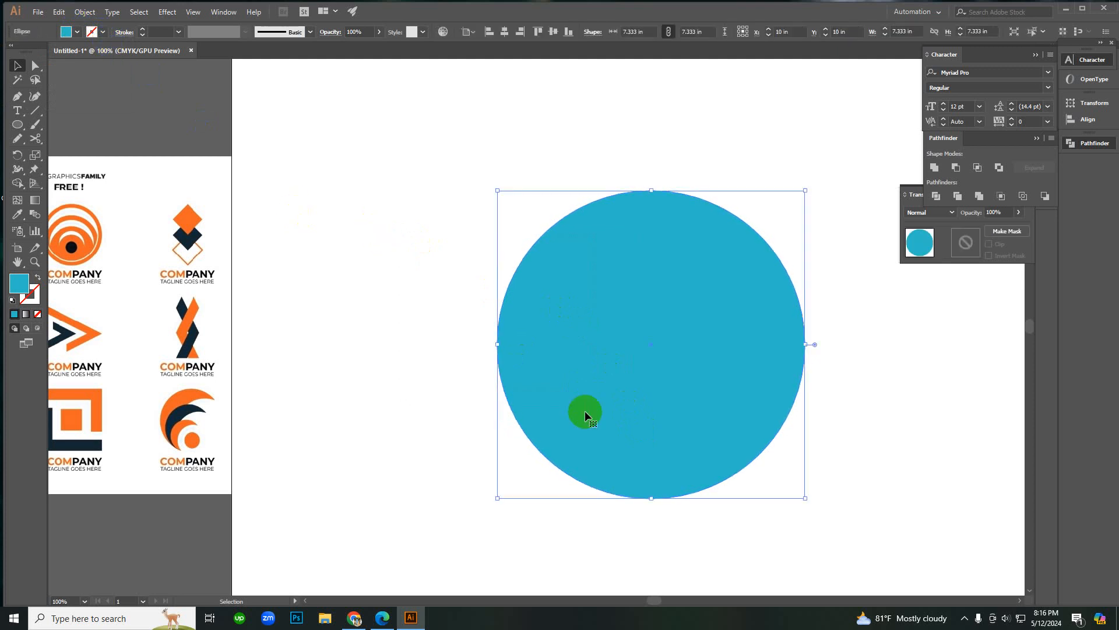
Step: Swap the circle's fill to its stroke, set the stroke weight to 19 pt and deselect it
{"action": "key", "text": "shift+x"}
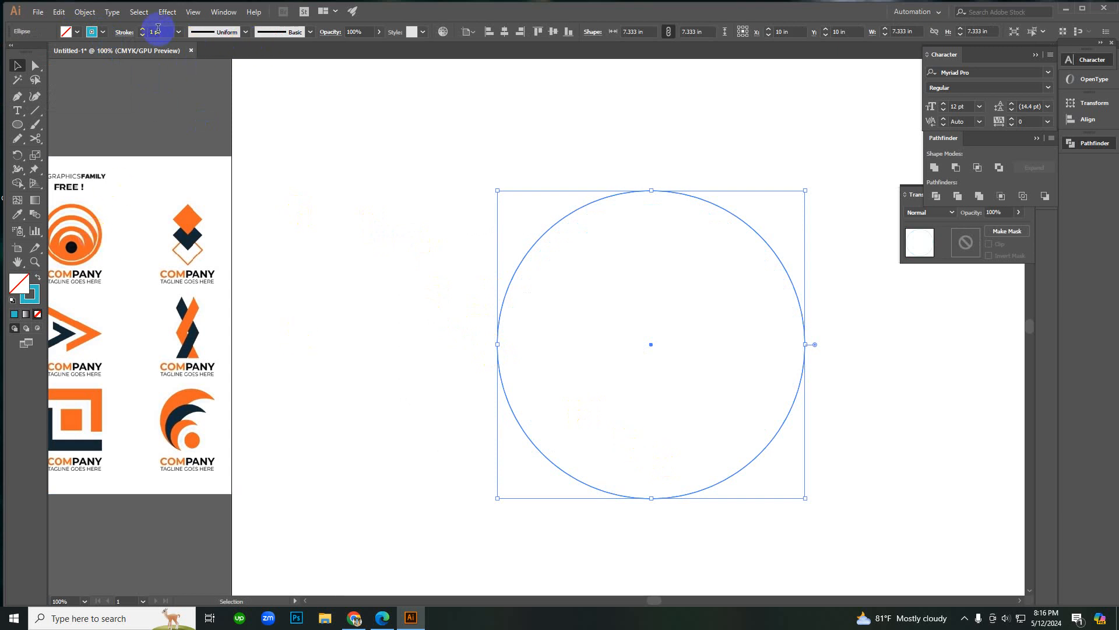
{"action": "scroll", "coordinate": [162, 30], "scroll_direction": "up", "scroll_amount": 7}
{"action": "scroll", "coordinate": [161, 30], "scroll_direction": "up", "scroll_amount": 11}
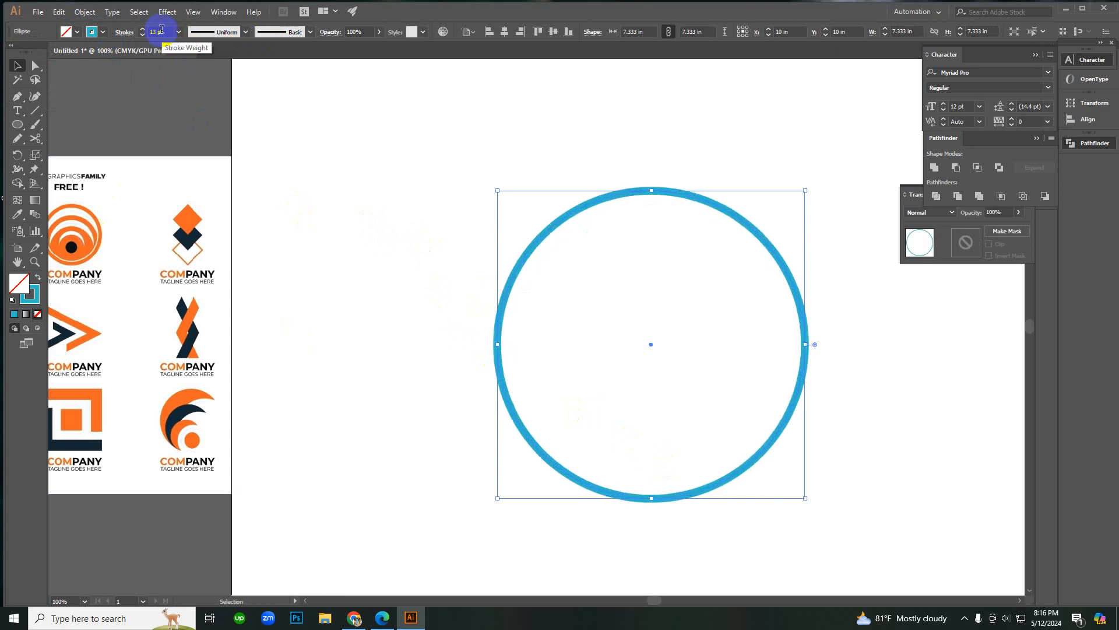
{"action": "left_click", "coordinate": [440, 340]}
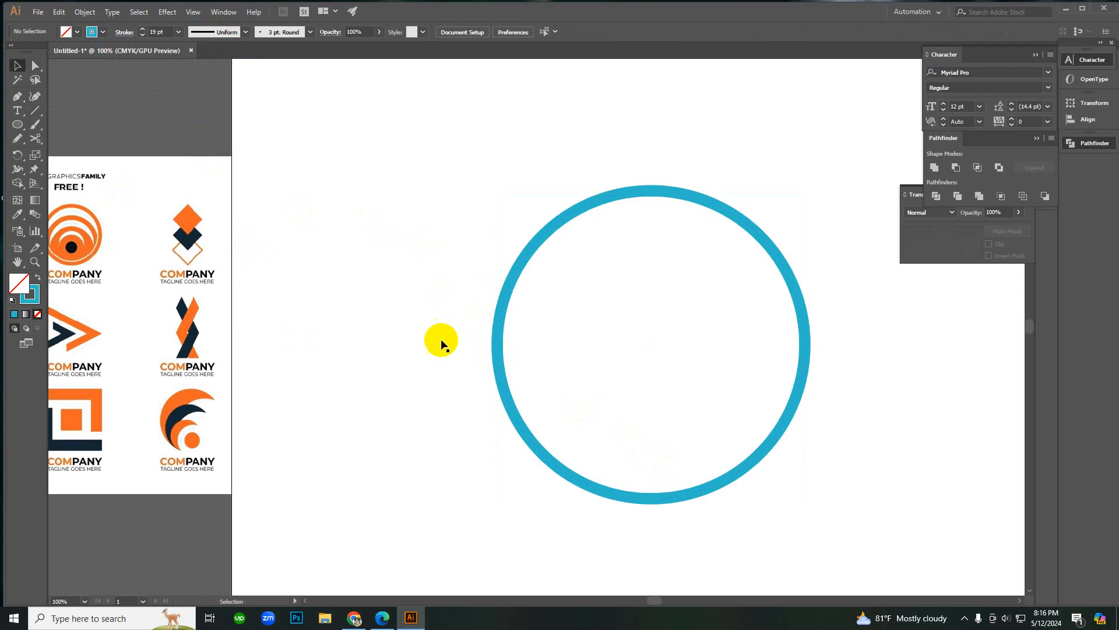
Step: Copy the ring in front of itself and scale the copy from its centre to about 6.22 in across
{"action": "left_click_drag", "start_coordinate": [487, 198], "coordinate": [638, 355]}
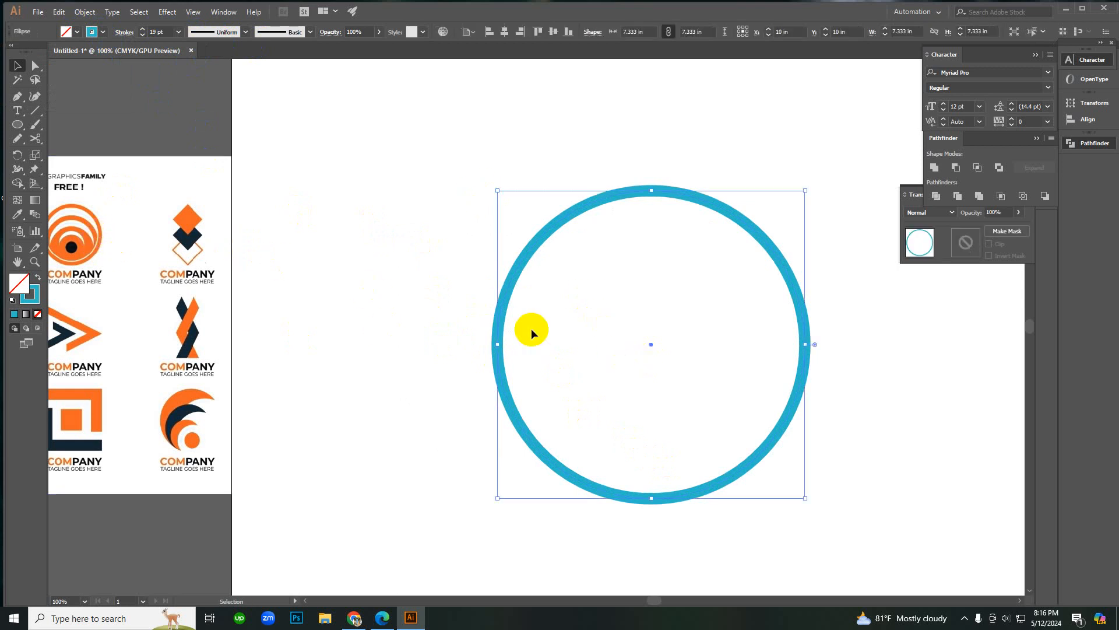
{"action": "key", "text": "ctrl+c"}
{"action": "key", "text": "ctrl+f"}
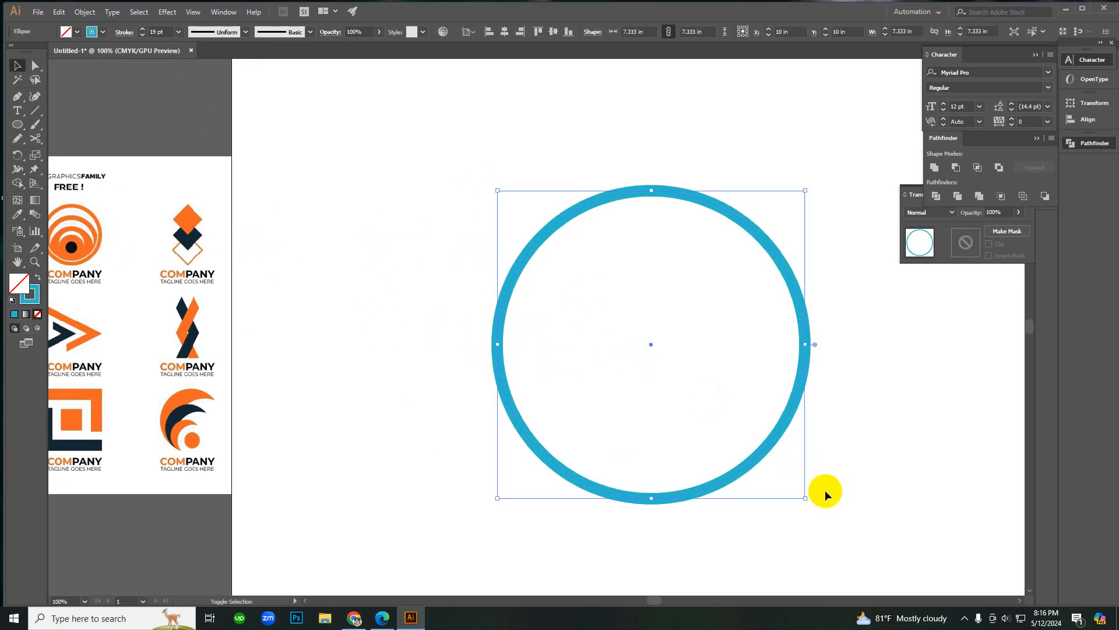
{"action": "left_click_drag", "start_coordinate": [806, 500], "coordinate": [782, 485]}
{"action": "left_click", "coordinate": [811, 522]}
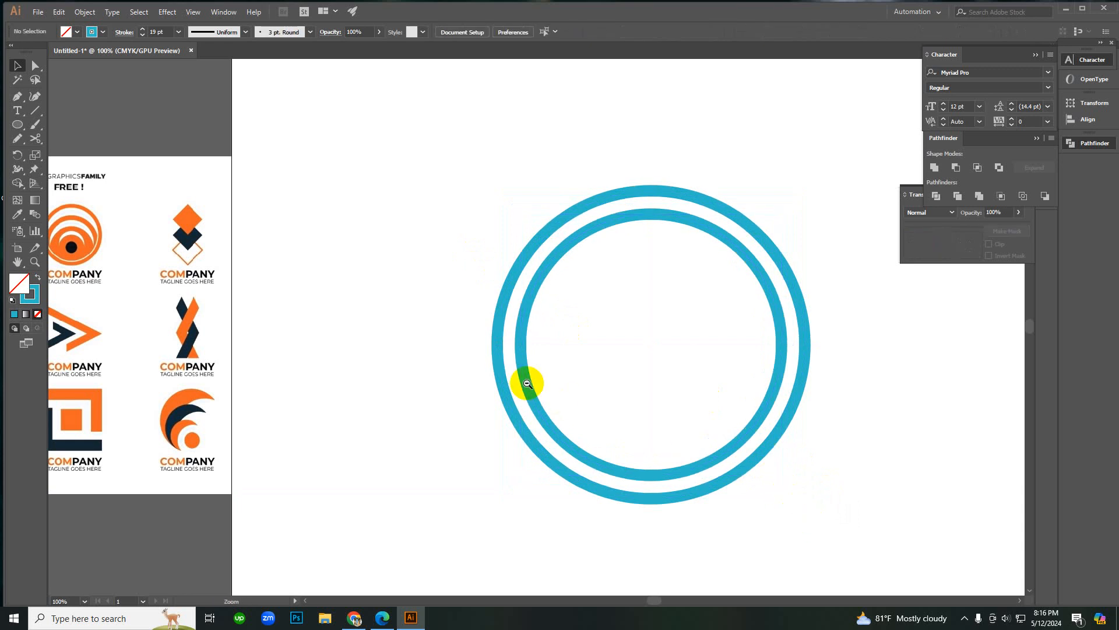
Step: Nudge the inner ring straight down until its lower edge overlaps the outer ring's lower edge, and deselect it
{"action": "left_click", "coordinate": [660, 472]}
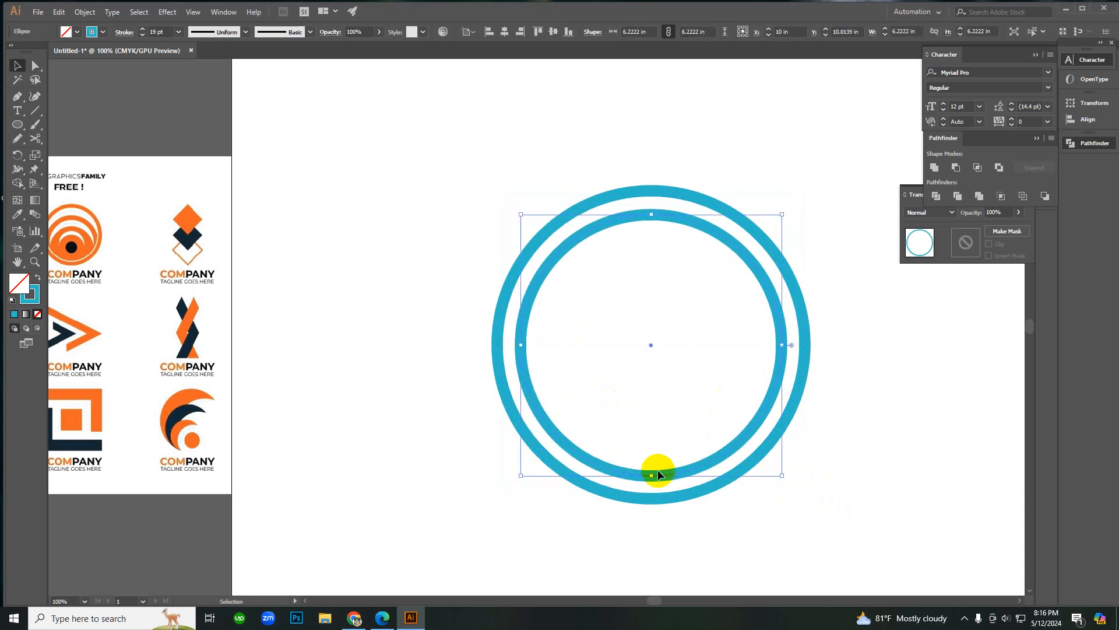
{"action": "key", "text": "Down"}
{"action": "key", "text": "Down"}
{"action": "key", "text": "Down"}
{"action": "key", "text": "Down"}
{"action": "key", "text": "Down"}
{"action": "key", "text": "Down"}
{"action": "key", "text": "Down"}
{"action": "key", "text": "Down"}
{"action": "key", "text": "Down"}
{"action": "key", "text": "Down"}
{"action": "key", "text": "Down"}
{"action": "key", "text": "Down"}
{"action": "key", "text": "Down"}
{"action": "key", "text": "Down"}
{"action": "key", "text": "Down"}
{"action": "key", "text": "Down"}
{"action": "key", "text": "Down"}
{"action": "key", "text": "Down"}
{"action": "key", "text": "Down"}
{"action": "key", "text": "Down"}
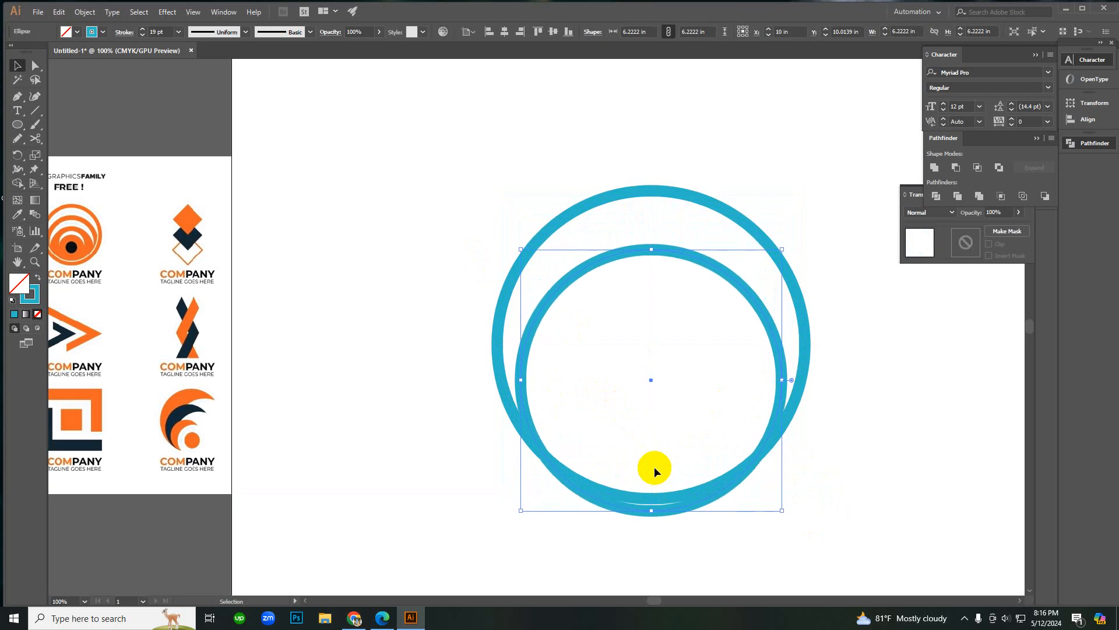
{"action": "key", "text": "Up"}
{"action": "key", "text": "Up"}
{"action": "key", "text": "Up"}
{"action": "key", "text": "Up"}
{"action": "key", "text": "Up"}
{"action": "key", "text": "Up"}
{"action": "key", "text": "Up"}
{"action": "key", "text": "Up"}
{"action": "key", "text": "Up"}
{"action": "key", "text": "Up"}
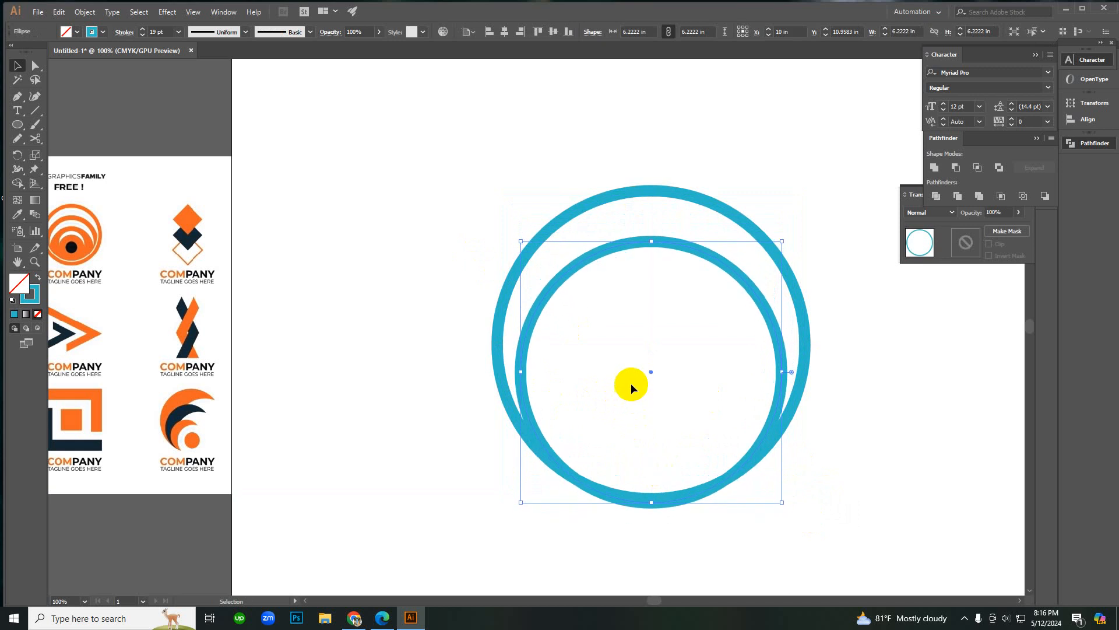
{"action": "left_click", "coordinate": [631, 384]}
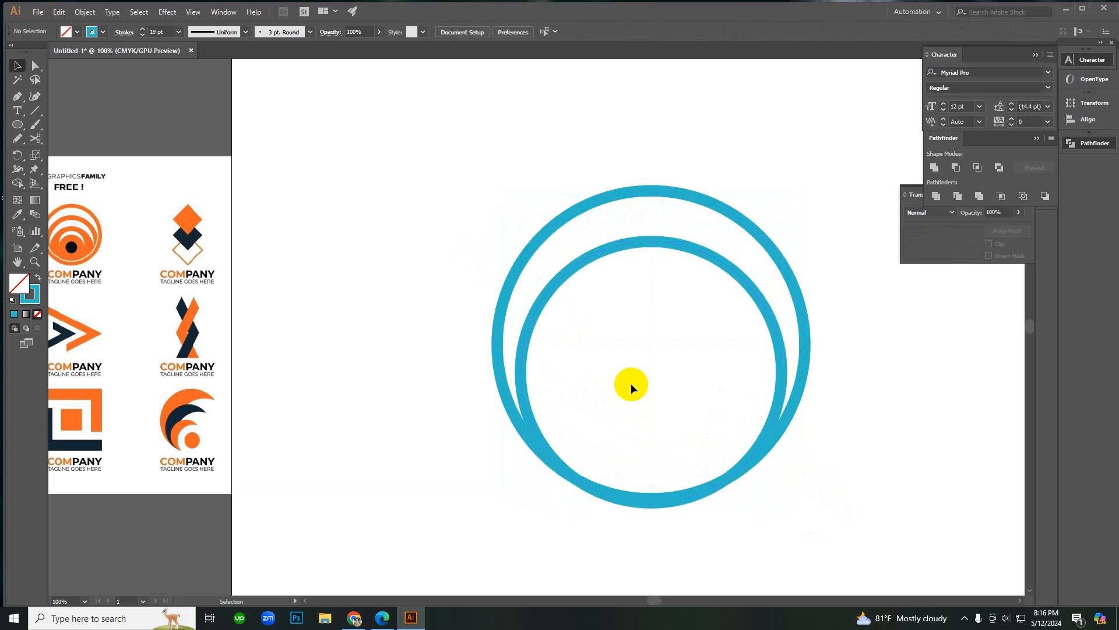
Step: Duplicate the inner ring in place and nudge the copy straight down about 1.2 in, matching the spacing between the upper arcs
{"action": "left_click", "coordinate": [574, 251]}
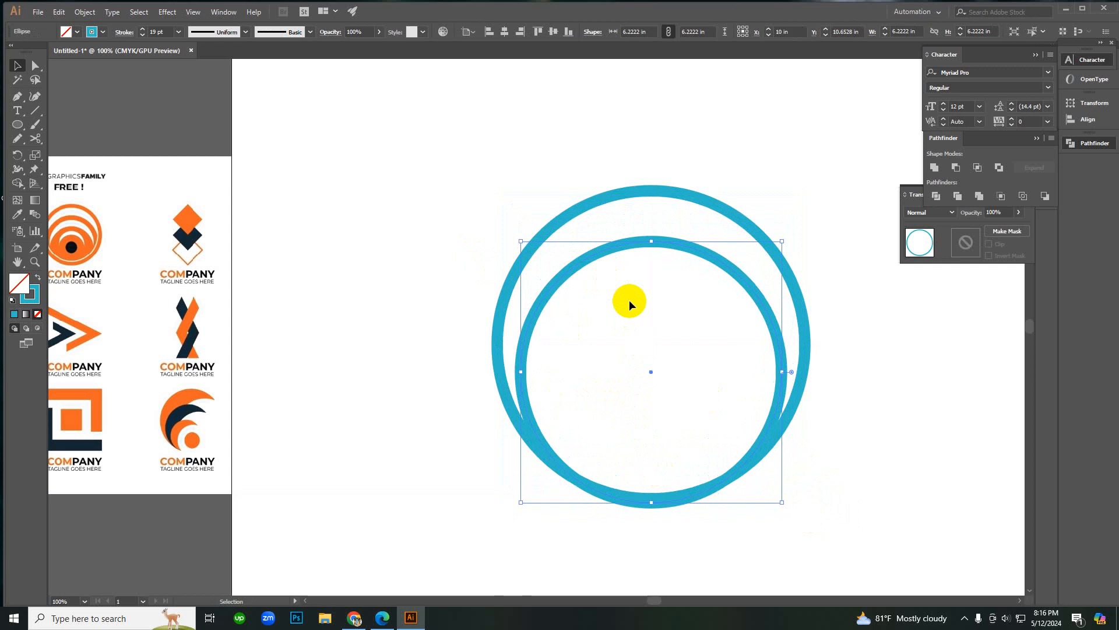
{"action": "key", "text": "a"}
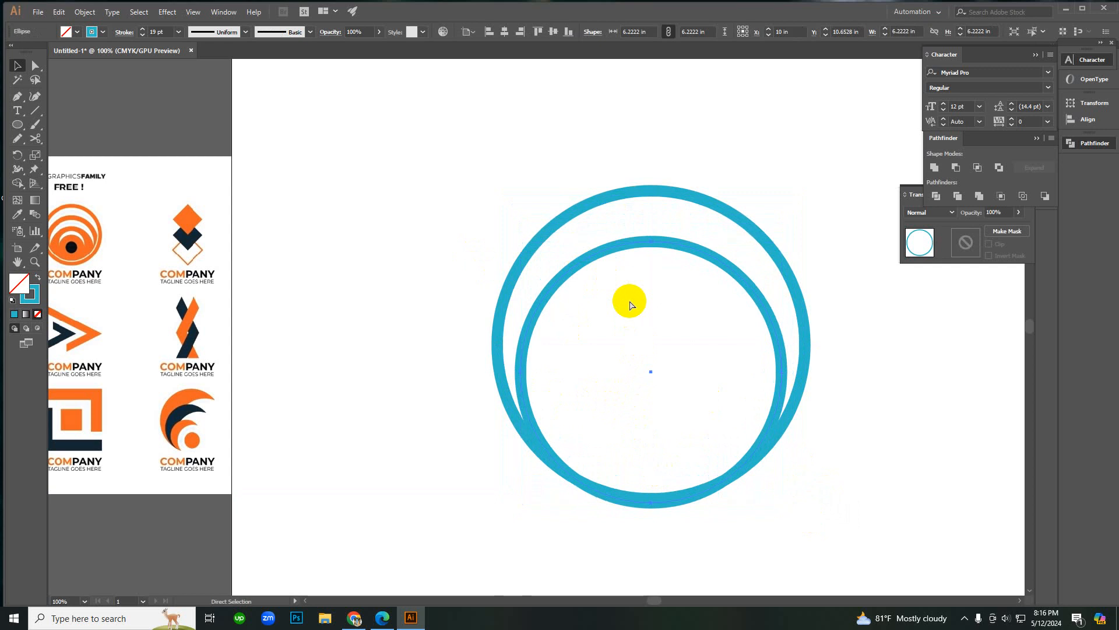
{"action": "key", "text": "v"}
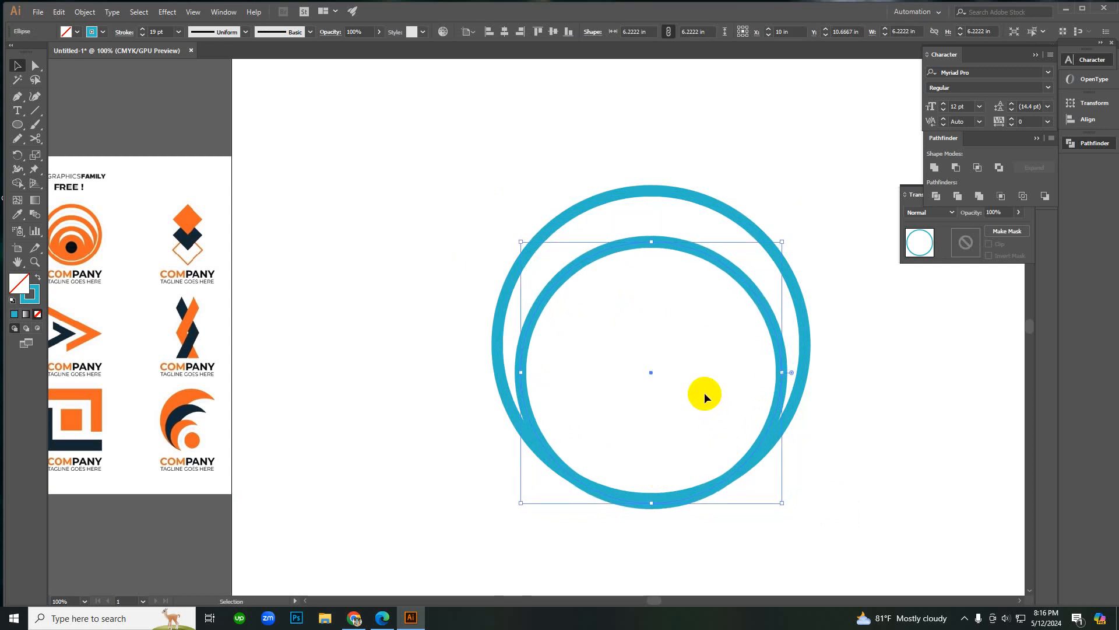
{"action": "key", "text": "Down"}
{"action": "key", "text": "Down"}
{"action": "key", "text": "Down"}
{"action": "key", "text": "Down"}
{"action": "key", "text": "Down"}
{"action": "key", "text": "Down"}
{"action": "key", "text": "Down"}
{"action": "key", "text": "Down"}
{"action": "key", "text": "Down"}
{"action": "key", "text": "Down"}
{"action": "key", "text": "Down"}
{"action": "key", "text": "Down"}
{"action": "key", "text": "Down"}
{"action": "key", "text": "Down"}
{"action": "key", "text": "Down"}
{"action": "key", "text": "Down"}
{"action": "key", "text": "Down"}
{"action": "key", "text": "Down"}
{"action": "key", "text": "Down"}
{"action": "key", "text": "Down"}
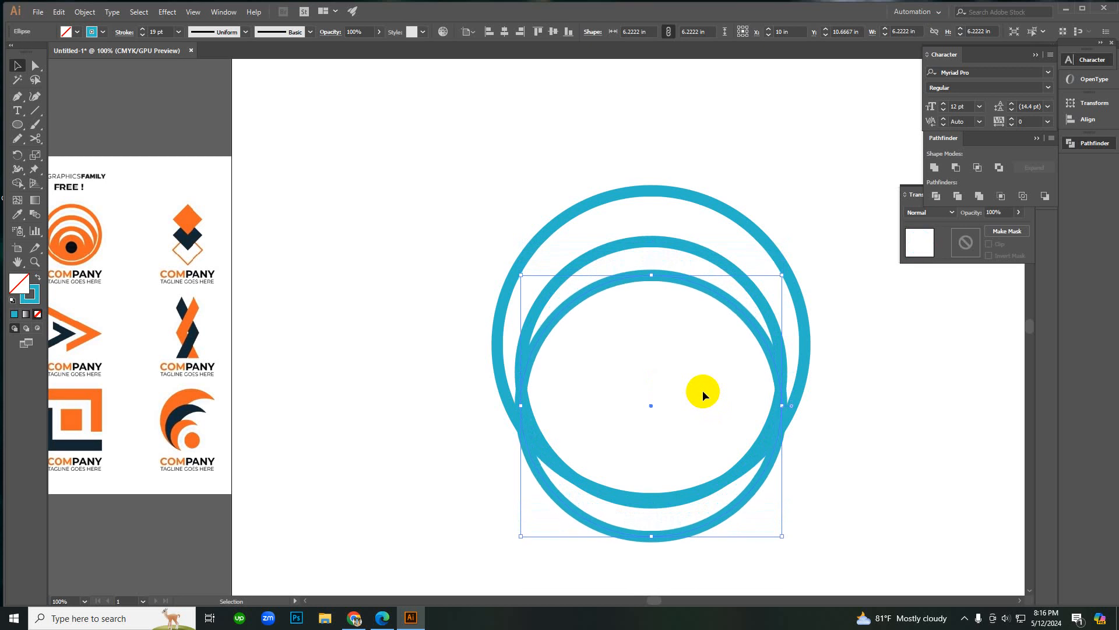
{"action": "key", "text": "Down"}
{"action": "key", "text": "Down"}
{"action": "key", "text": "Down"}
{"action": "key", "text": "Down"}
{"action": "key", "text": "Down"}
{"action": "key", "text": "Down"}
{"action": "key", "text": "Down"}
{"action": "key", "text": "Down"}
{"action": "key", "text": "Down"}
{"action": "key", "text": "Down"}
{"action": "key", "text": "Down"}
{"action": "key", "text": "Down"}
{"action": "key", "text": "Down"}
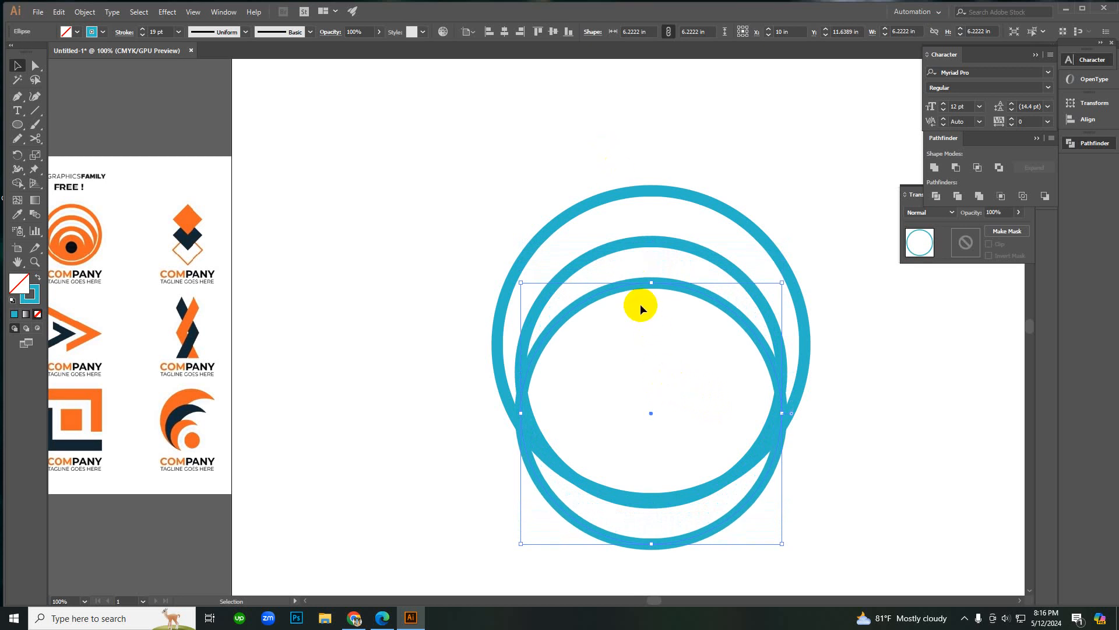
{"action": "key", "text": "Down"}
{"action": "key", "text": "Down"}
{"action": "key", "text": "Down"}
{"action": "key", "text": "Down"}
{"action": "key", "text": "Down"}
{"action": "key", "text": "Down"}
{"action": "key", "text": "Down"}
{"action": "key", "text": "Down"}
{"action": "key", "text": "Down"}
{"action": "key", "text": "Down"}
{"action": "key", "text": "Down"}
{"action": "key", "text": "Down"}
{"action": "key", "text": "Down"}
{"action": "key", "text": "Down"}
{"action": "key", "text": "Down"}
{"action": "left_click", "coordinate": [610, 279]}
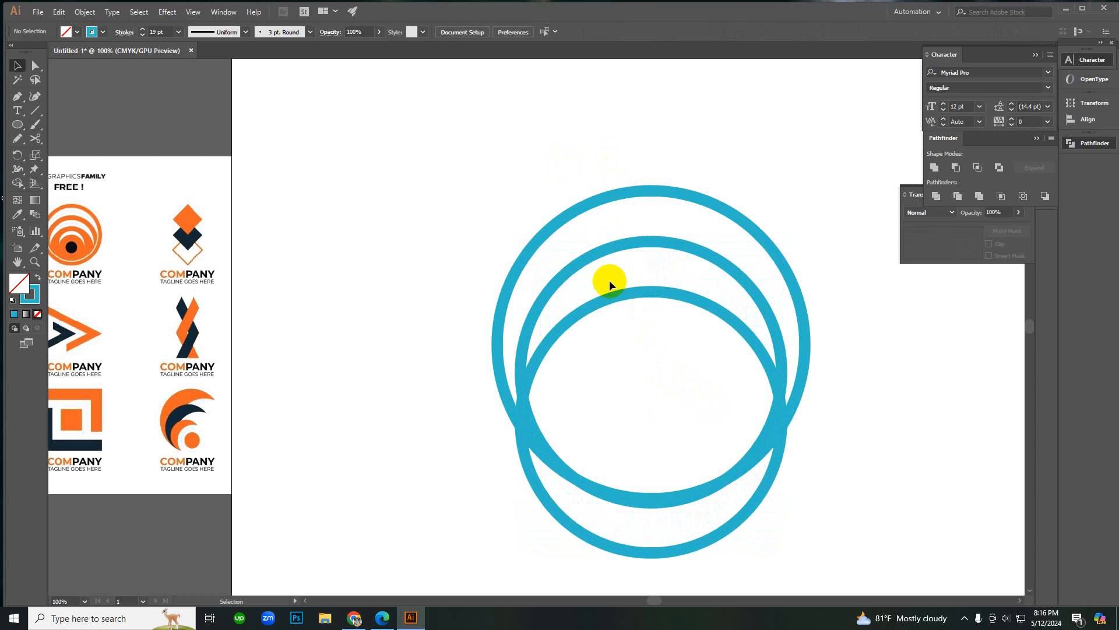
Step: Duplicate the lowest ring in place and nudge the copy straight down about 0.8 in
{"action": "left_click", "coordinate": [610, 282]}
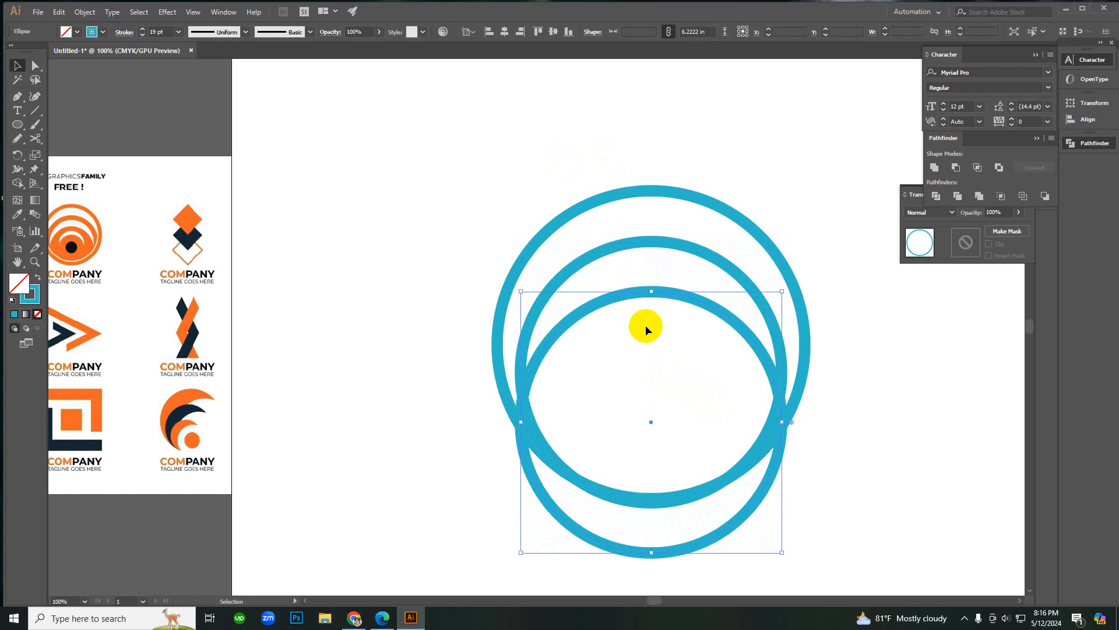
{"action": "left_click", "coordinate": [611, 281]}
{"action": "left_click", "coordinate": [612, 293]}
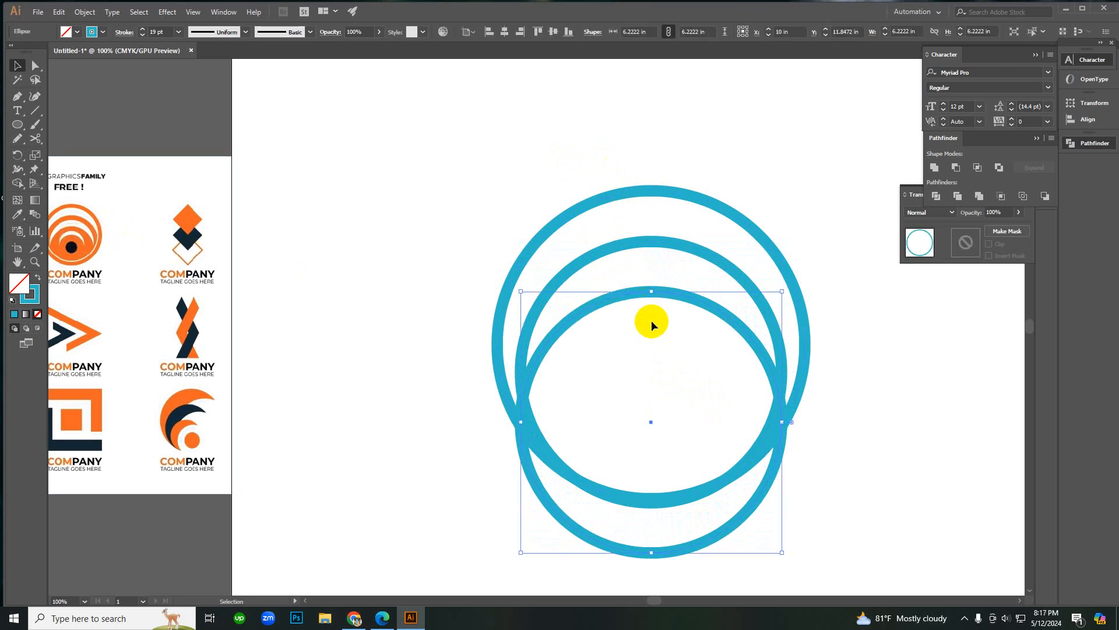
{"action": "key", "text": "Down"}
{"action": "key", "text": "Down"}
{"action": "key", "text": "Down"}
{"action": "key", "text": "Down"}
{"action": "key", "text": "Down"}
{"action": "key", "text": "Down"}
{"action": "key", "text": "Down"}
{"action": "key", "text": "Down"}
{"action": "key", "text": "Down"}
{"action": "key", "text": "Down"}
{"action": "key", "text": "Down"}
{"action": "key", "text": "Down"}
{"action": "key", "text": "Down"}
{"action": "key", "text": "Down"}
{"action": "key", "text": "Down"}
{"action": "key", "text": "Down"}
{"action": "key", "text": "Down"}
{"action": "key", "text": "Down"}
{"action": "key", "text": "Down"}
{"action": "key", "text": "Down"}
{"action": "key", "text": "Down"}
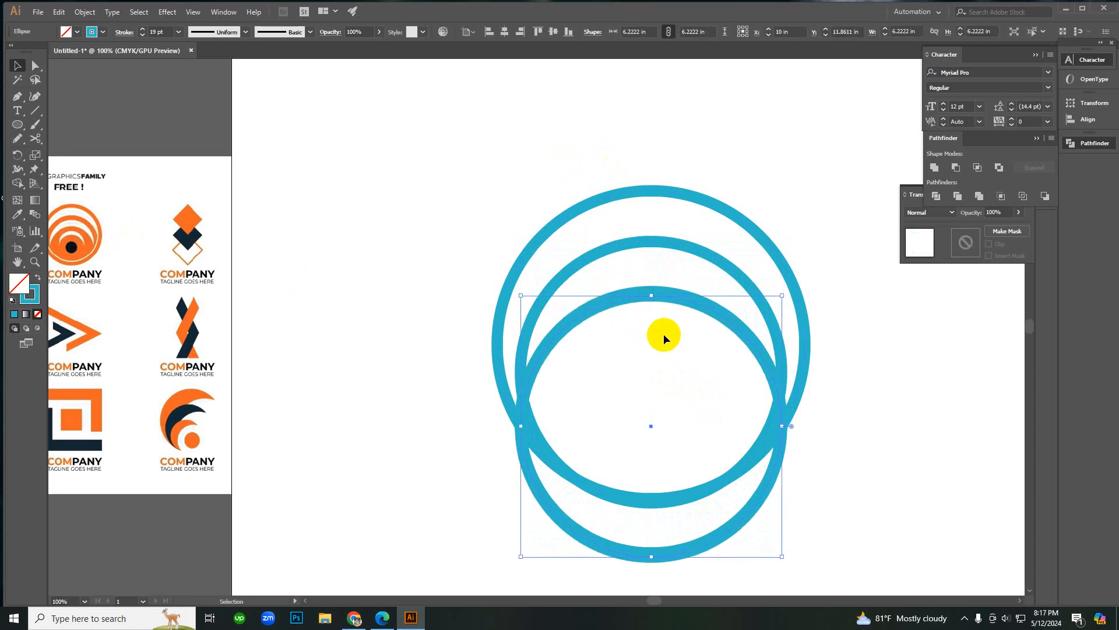
{"action": "key", "text": "Down"}
{"action": "key", "text": "Down"}
{"action": "key", "text": "Down"}
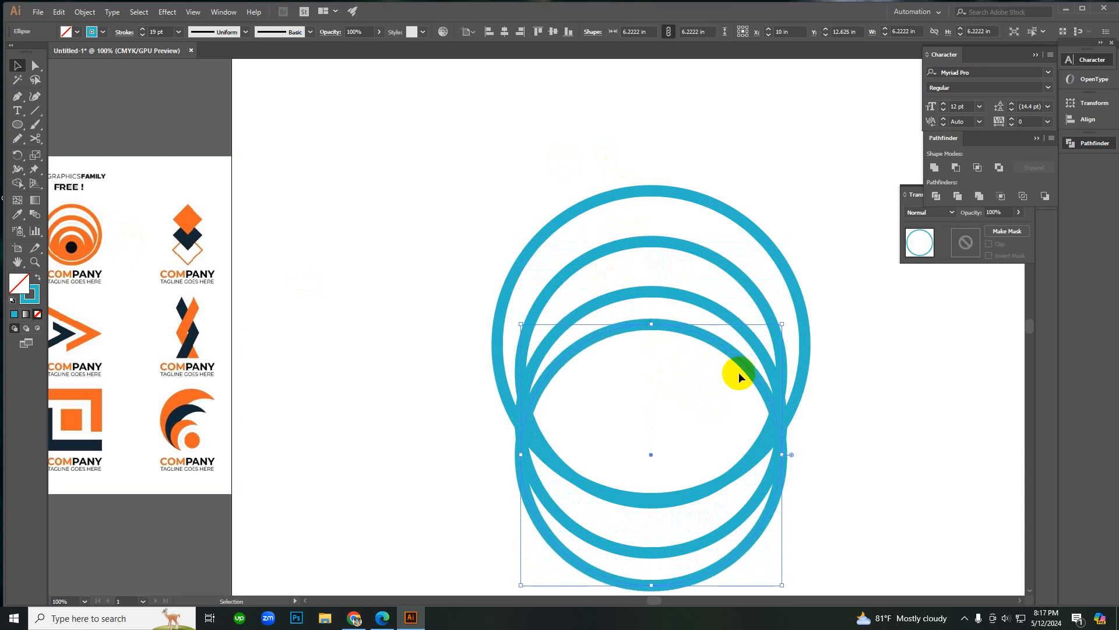
Step: Shrink the fourth ring from its centre to about 4.94 in across, try repositioning it upward and delete it
{"action": "left_click_drag", "start_coordinate": [782, 455], "coordinate": [755, 455]}
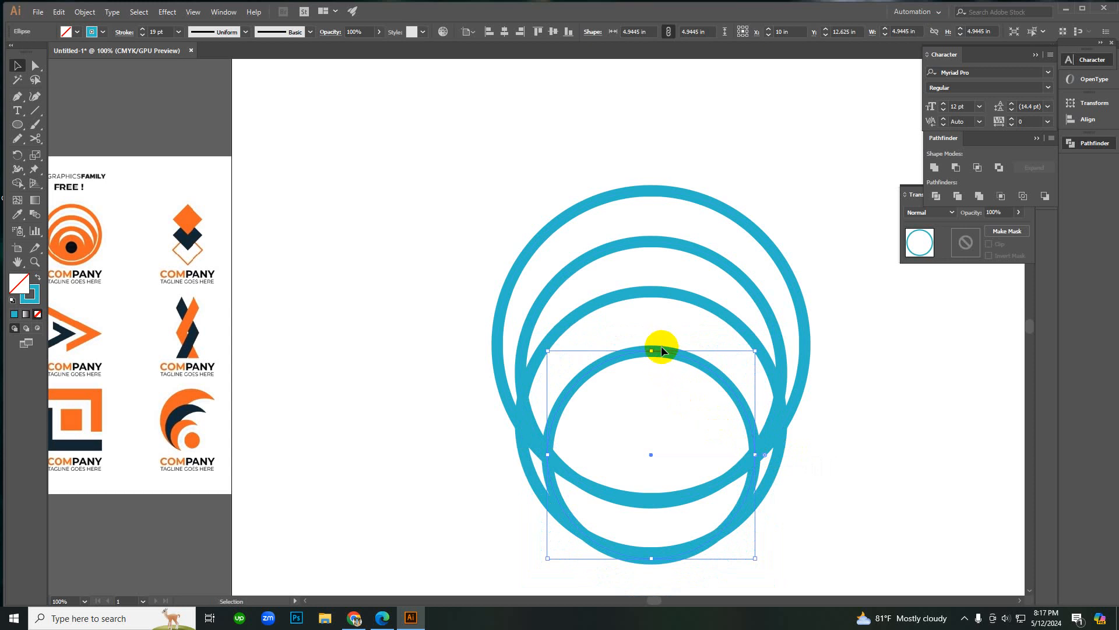
{"action": "left_click_drag", "start_coordinate": [661, 349], "coordinate": [662, 318]}
{"action": "key", "text": "Delete"}
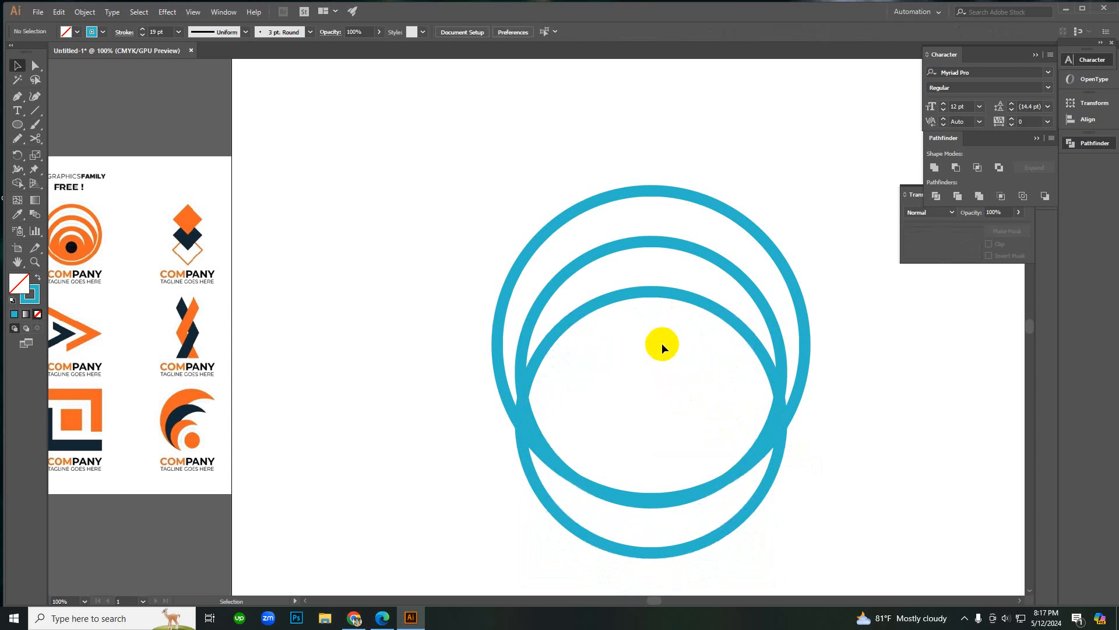
Step: Swap the lowest ring's stroke colour to its fill to make it a solid circle, and deselect it
{"action": "left_click", "coordinate": [612, 309]}
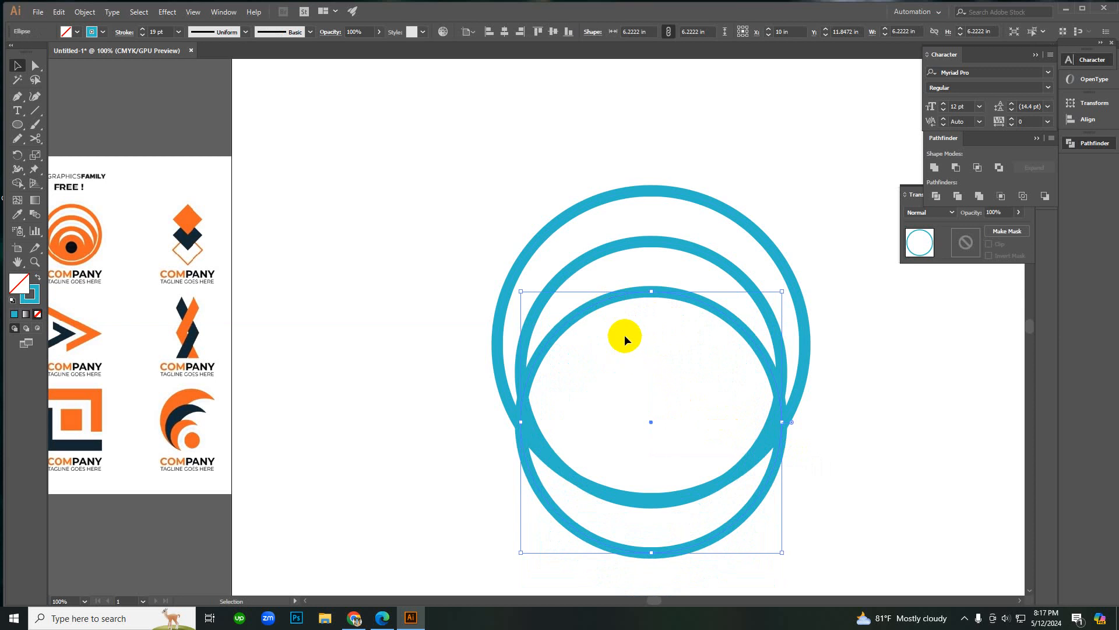
{"action": "left_click", "coordinate": [629, 335]}
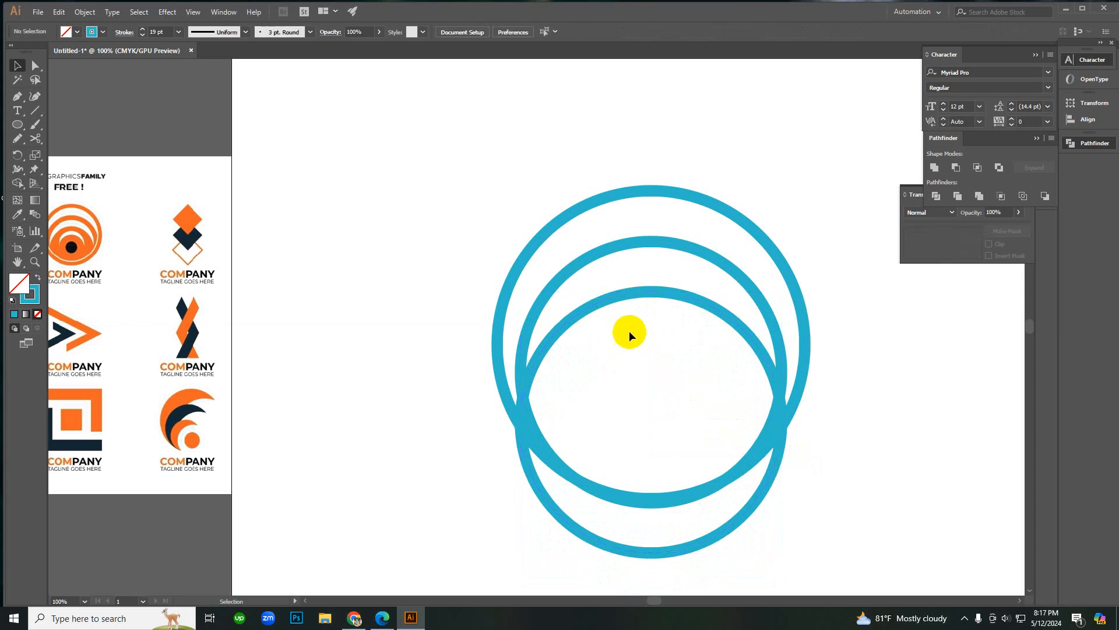
{"action": "left_click", "coordinate": [612, 287]}
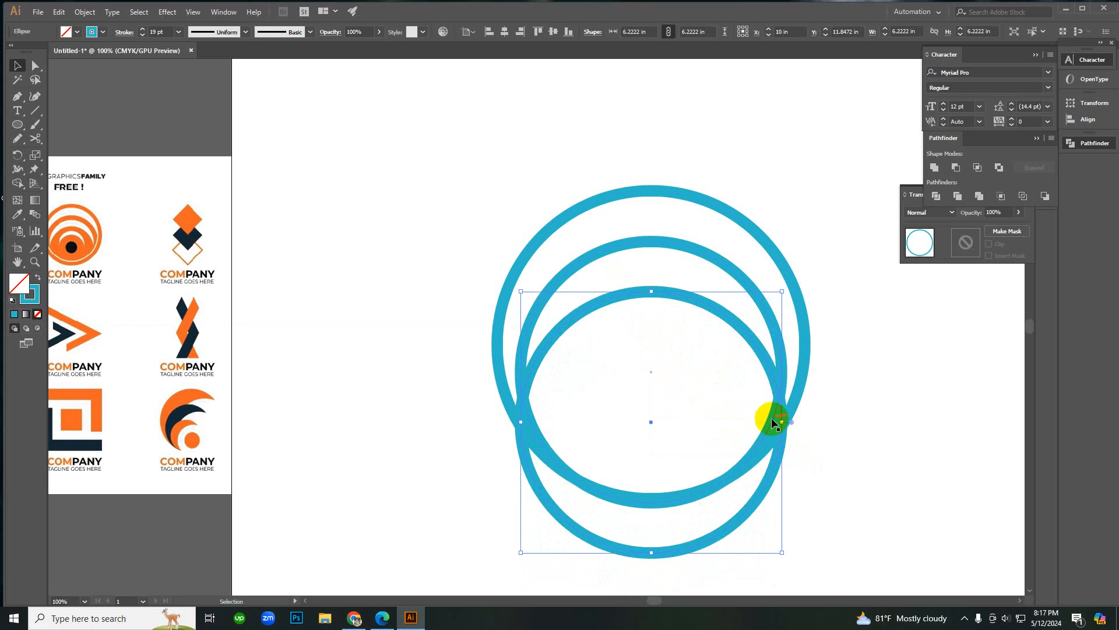
{"action": "key", "text": "shift+x"}
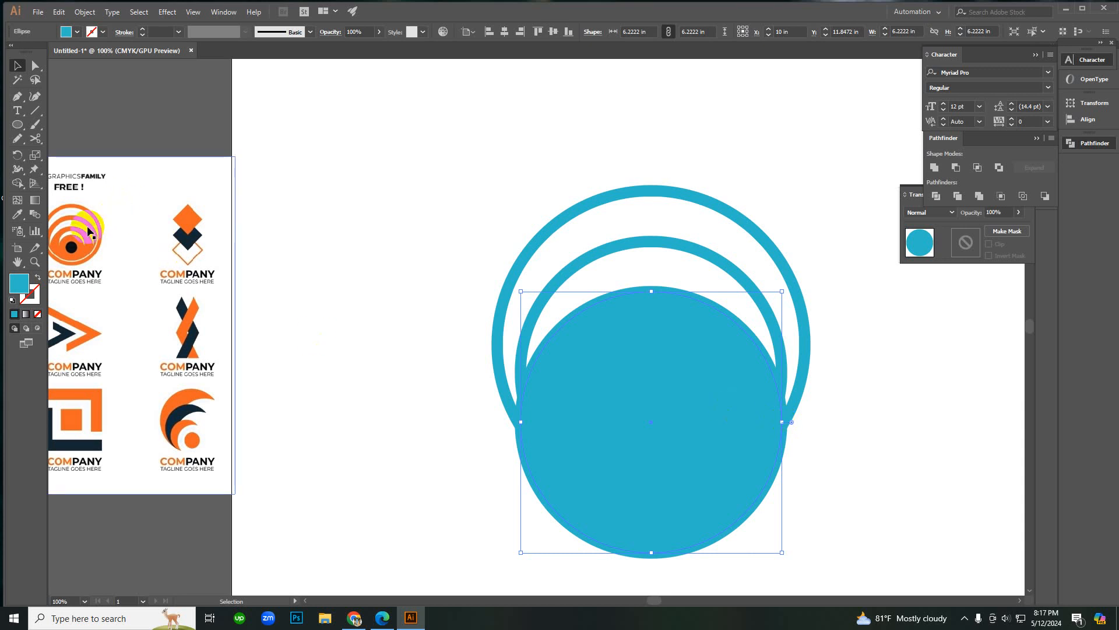
{"action": "left_click", "coordinate": [569, 348]}
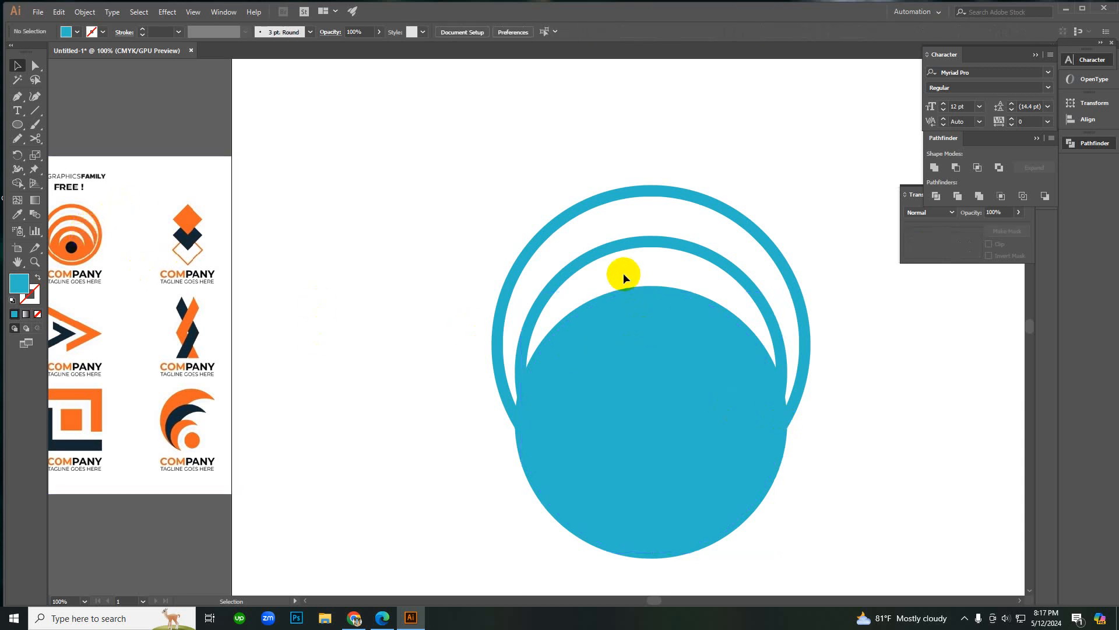
{"action": "left_click", "coordinate": [647, 361]}
{"action": "left_click", "coordinate": [852, 448]}
Step: Duplicate the outer ring in place and scale the copy from its centre to about 6.75 in across
{"action": "left_click", "coordinate": [625, 193]}
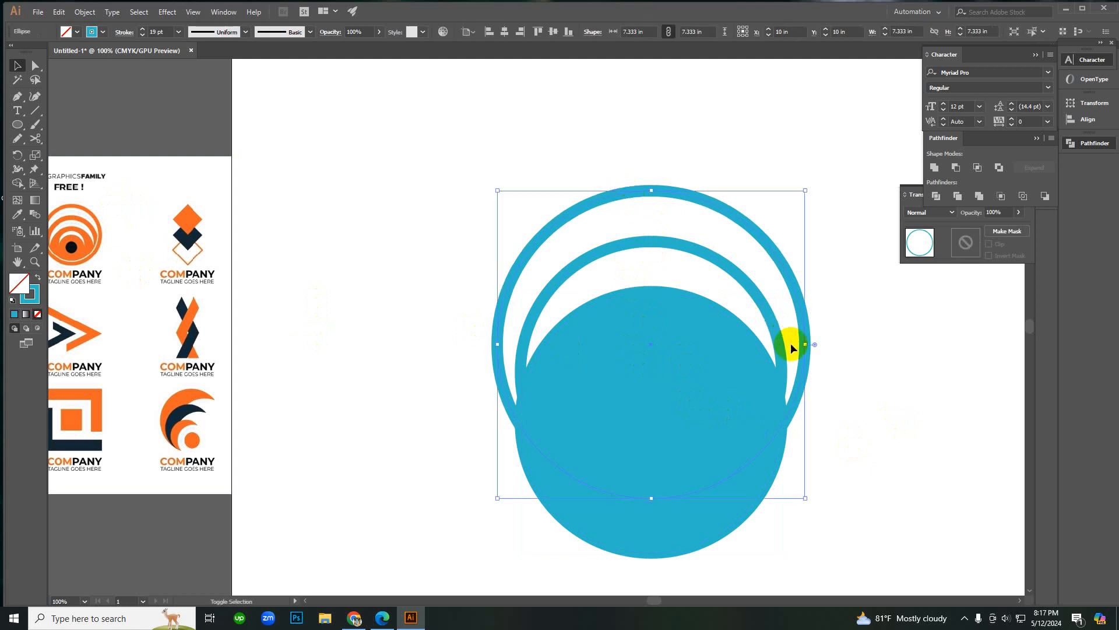
{"action": "left_click_drag", "start_coordinate": [805, 344], "coordinate": [793, 344]}
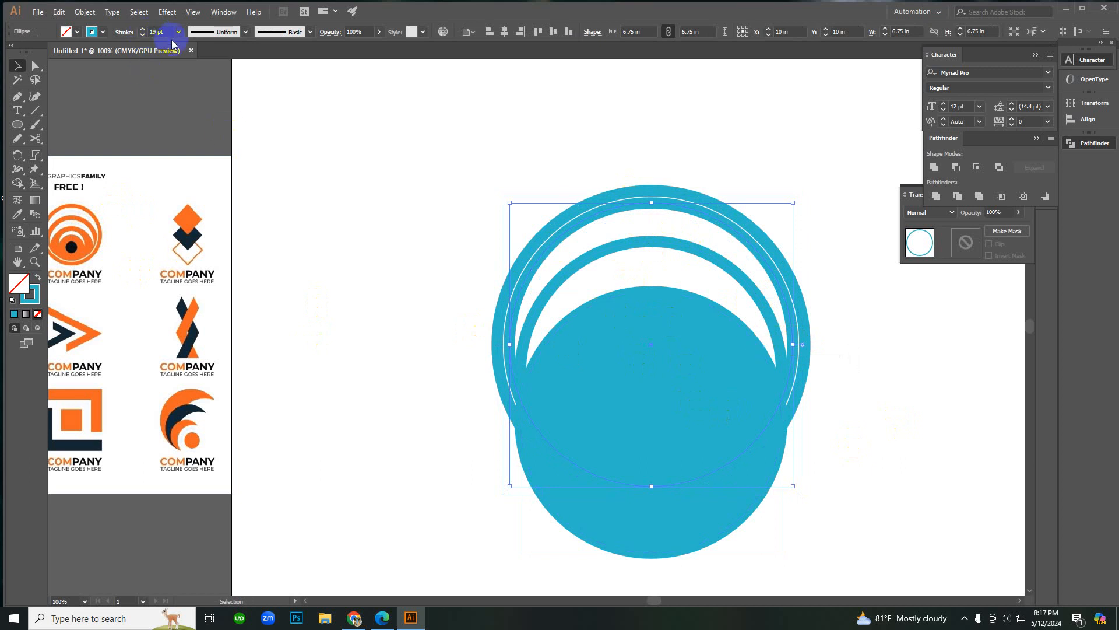
Step: Set the 6.75 in ring copy's stroke weight to 8 pt and deselect it
{"action": "scroll", "coordinate": [165, 31], "scroll_direction": "down", "scroll_amount": 14}
{"action": "scroll", "coordinate": [165, 31], "scroll_direction": "up", "scroll_amount": 3}
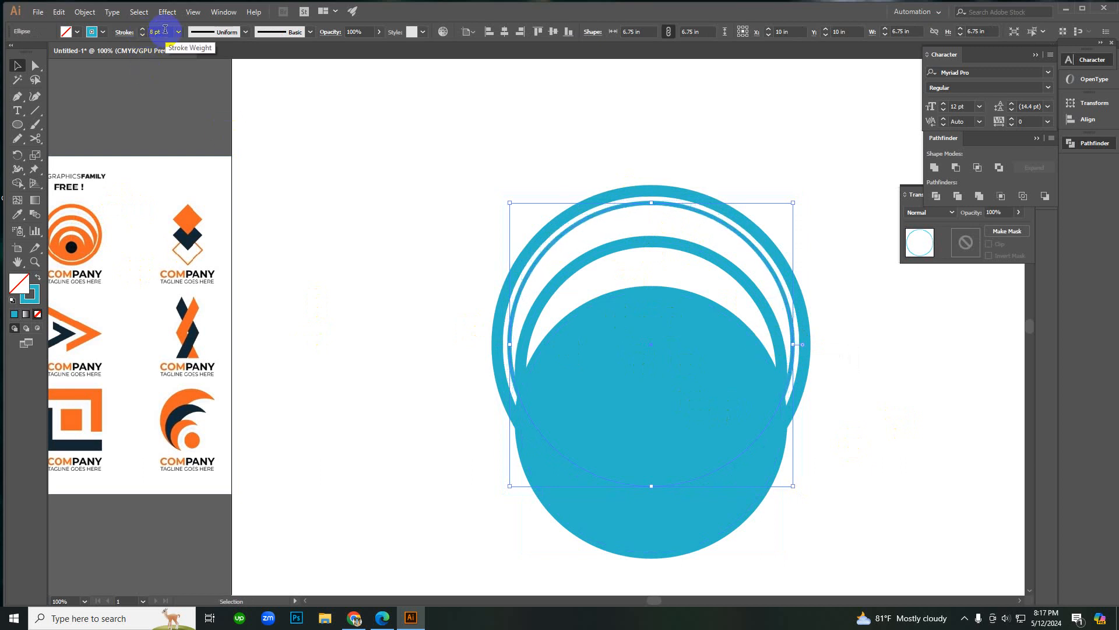
{"action": "left_click", "coordinate": [326, 210]}
Step: Examine the spacing and thickness of the stacked rings against the concentric-ring logo on the reference sheet
{"action": "left_click", "coordinate": [582, 321], "text": "ctrl"}
{"action": "left_click", "coordinate": [609, 325], "text": "ctrl+alt"}
{"action": "left_click", "coordinate": [609, 325], "text": "ctrl+alt"}
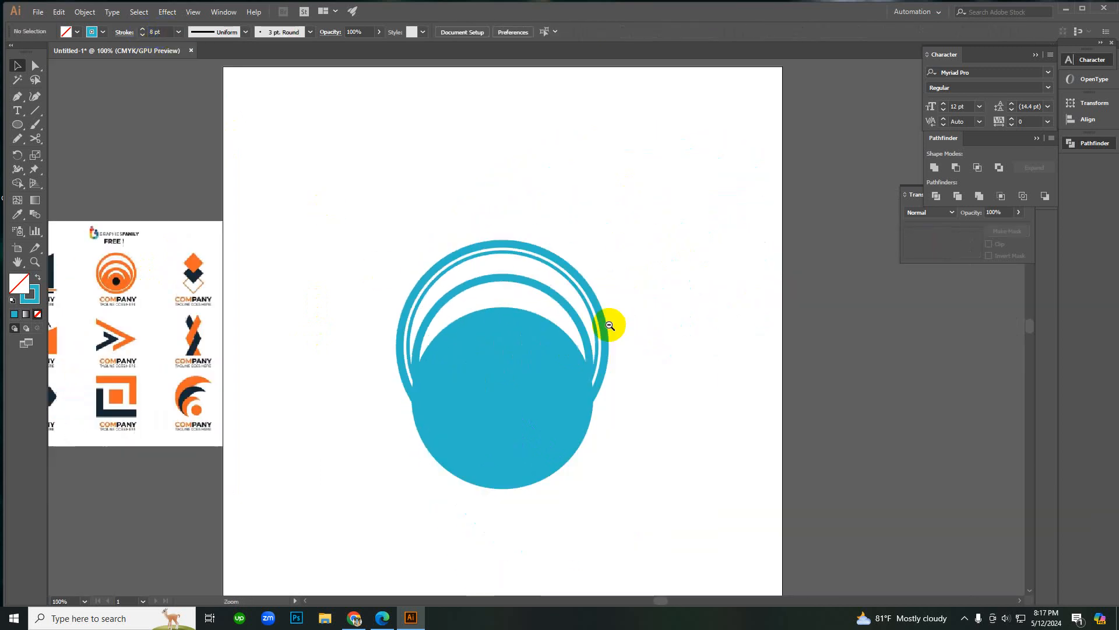
{"action": "left_click", "coordinate": [504, 341], "text": "ctrl"}
{"action": "left_click", "coordinate": [499, 325], "text": "ctrl+alt"}
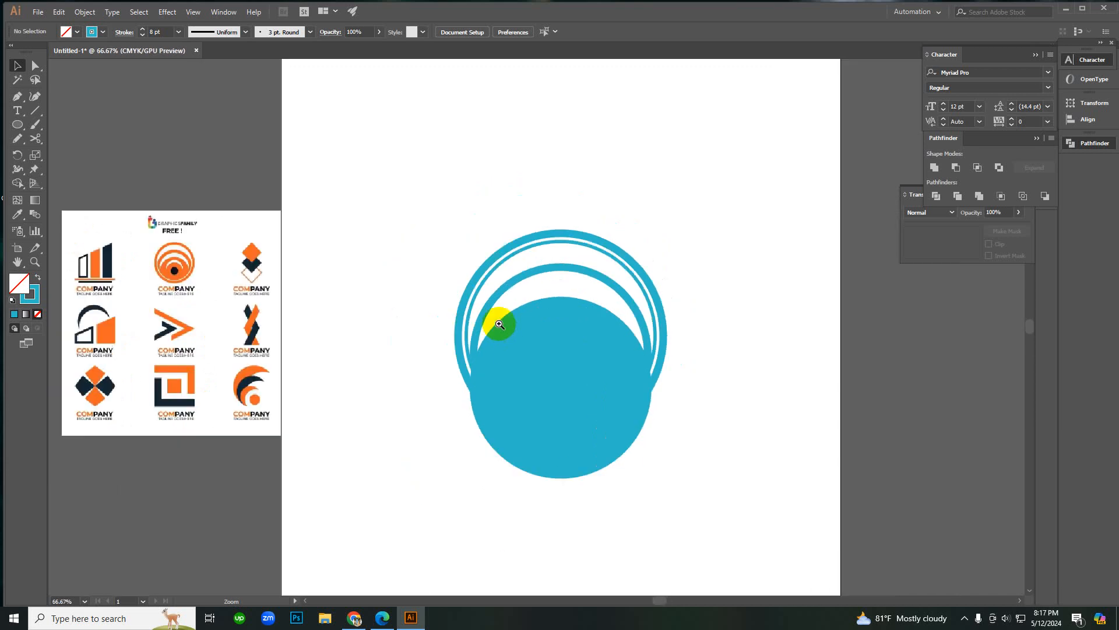
{"action": "left_click", "coordinate": [411, 322], "text": "ctrl"}
{"action": "left_click", "coordinate": [567, 308], "text": "ctrl"}
{"action": "left_click", "coordinate": [576, 309], "text": "ctrl+alt"}
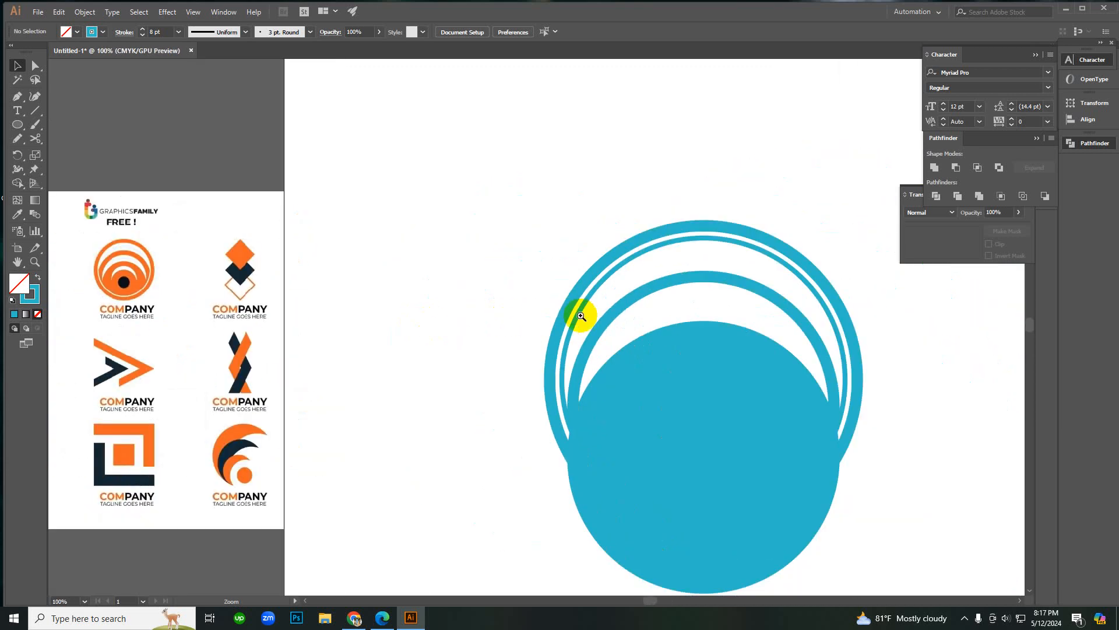
{"action": "left_click", "coordinate": [632, 340], "text": "ctrl"}
{"action": "left_click", "coordinate": [653, 352], "text": "ctrl+alt"}
{"action": "left_click", "coordinate": [526, 361], "text": "ctrl"}
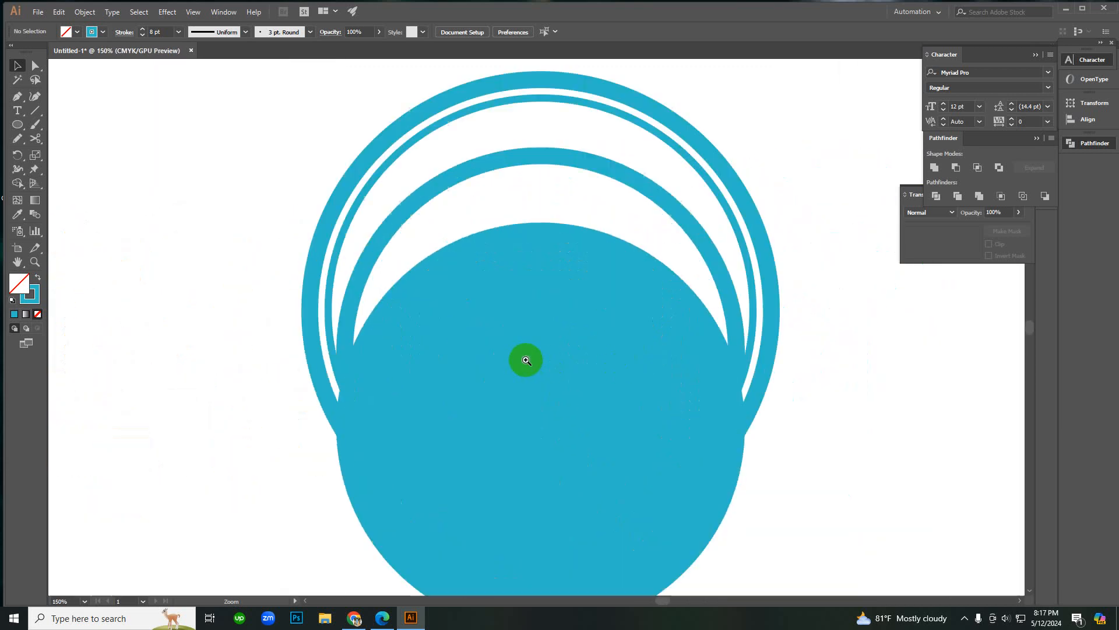
{"action": "left_click", "coordinate": [504, 342], "text": "ctrl+alt"}
{"action": "left_click", "coordinate": [503, 341], "text": "ctrl+alt"}
{"action": "left_click", "coordinate": [531, 314], "text": "ctrl"}
{"action": "left_click", "coordinate": [529, 315], "text": "ctrl"}
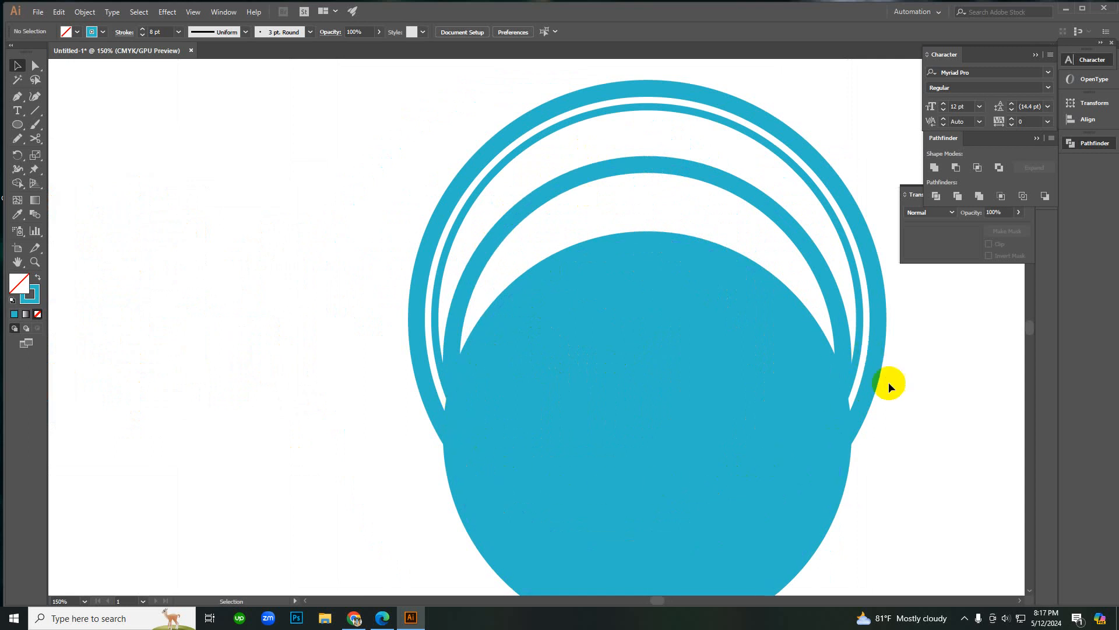
{"action": "left_click", "coordinate": [541, 344], "text": "ctrl+alt"}
{"action": "left_click", "coordinate": [543, 344], "text": "ctrl+alt"}
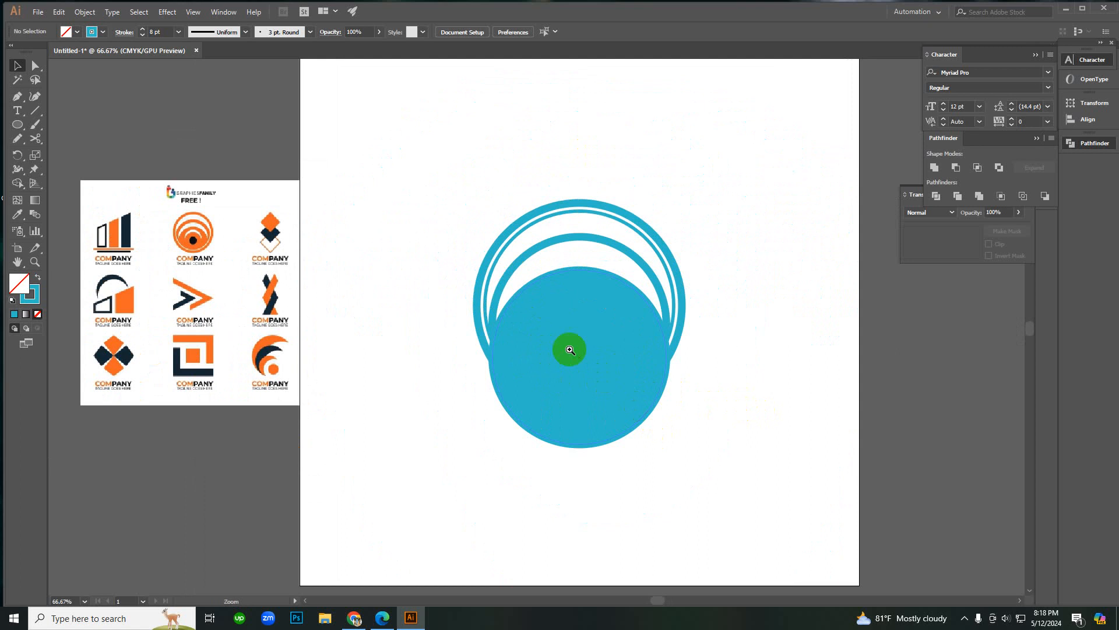
Step: Try deleting the solid circle from the ring stack and undo the deletion
{"action": "left_click", "coordinate": [569, 349], "text": "ctrl"}
{"action": "left_click", "coordinate": [589, 384]}
{"action": "key", "text": "Delete"}
{"action": "left_click_drag", "start_coordinate": [646, 413], "coordinate": [302, 187]}
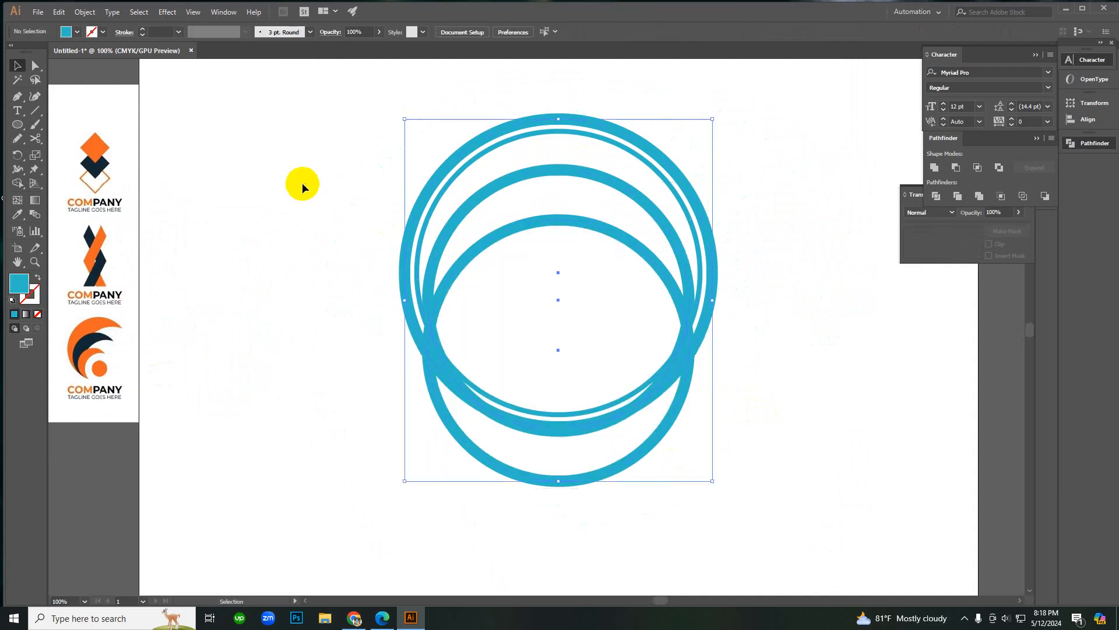
{"action": "key", "text": "ctrl+z"}
{"action": "left_click", "coordinate": [691, 350]}
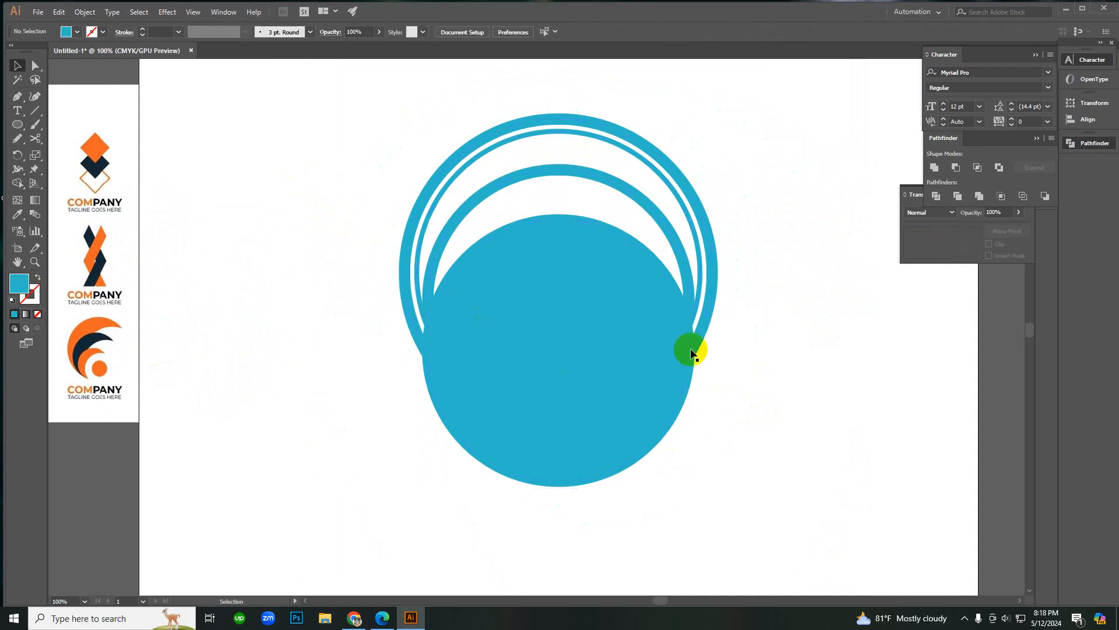
Step: Select all the circles and expand both their fill and stroke, then deselect them
{"action": "left_click_drag", "start_coordinate": [361, 138], "coordinate": [704, 440]}
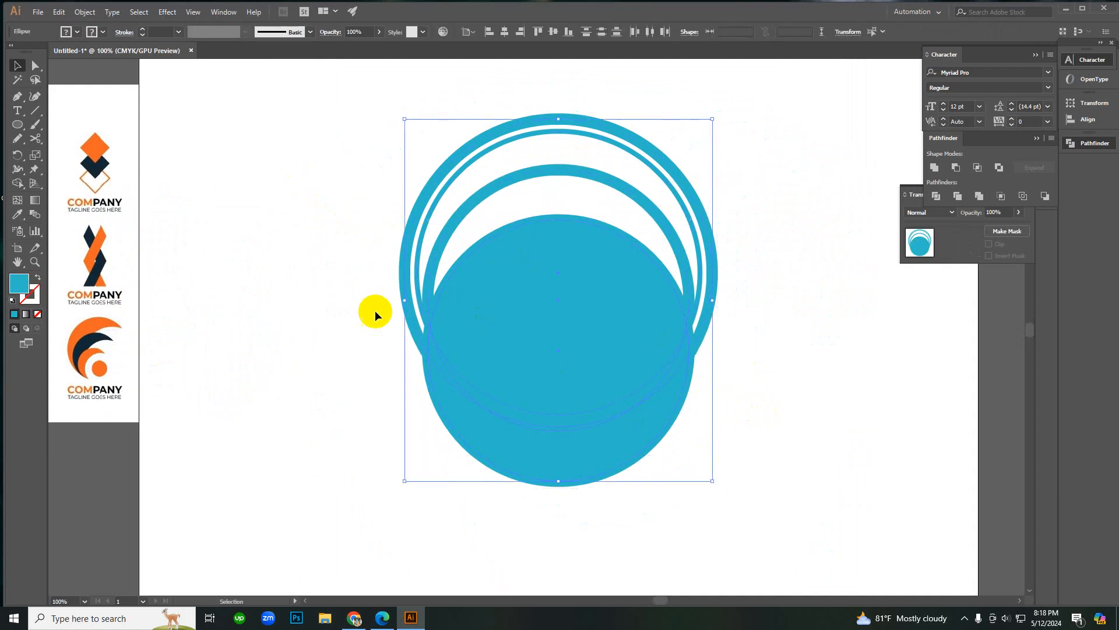
{"action": "left_click", "coordinate": [77, 16]}
{"action": "left_click", "coordinate": [150, 139]}
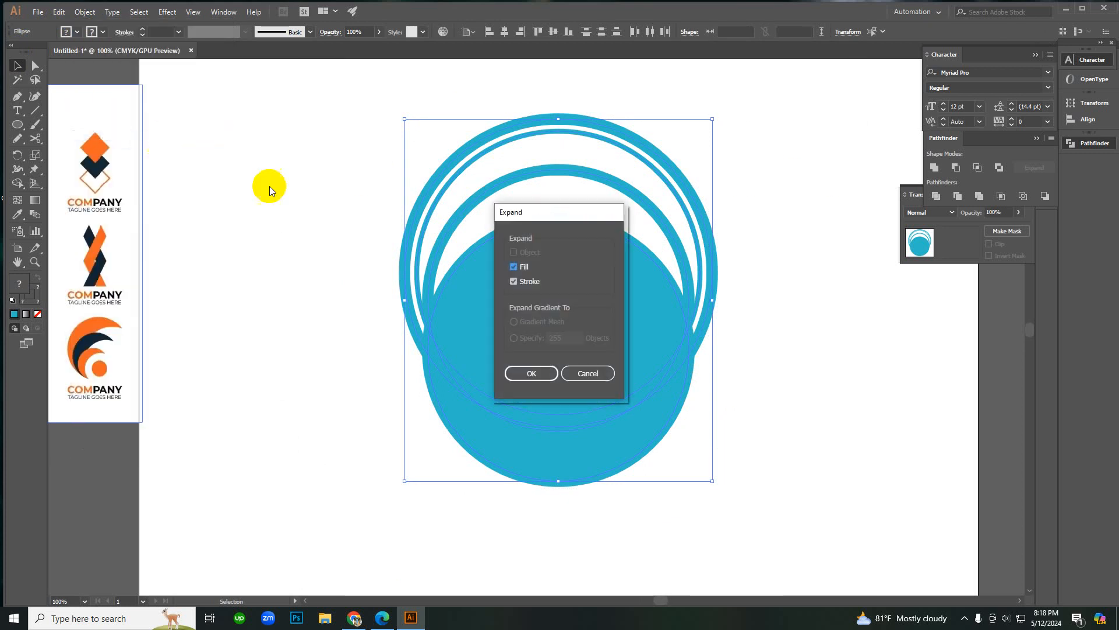
{"action": "left_click", "coordinate": [531, 374]}
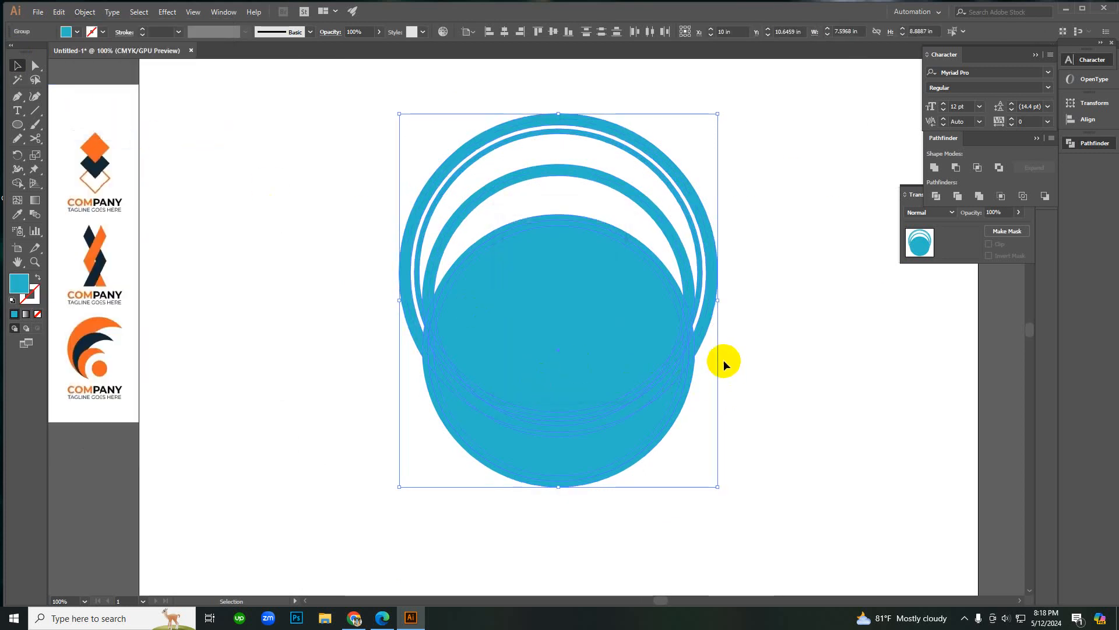
{"action": "left_click", "coordinate": [529, 260]}
{"action": "left_click", "coordinate": [85, 12]}
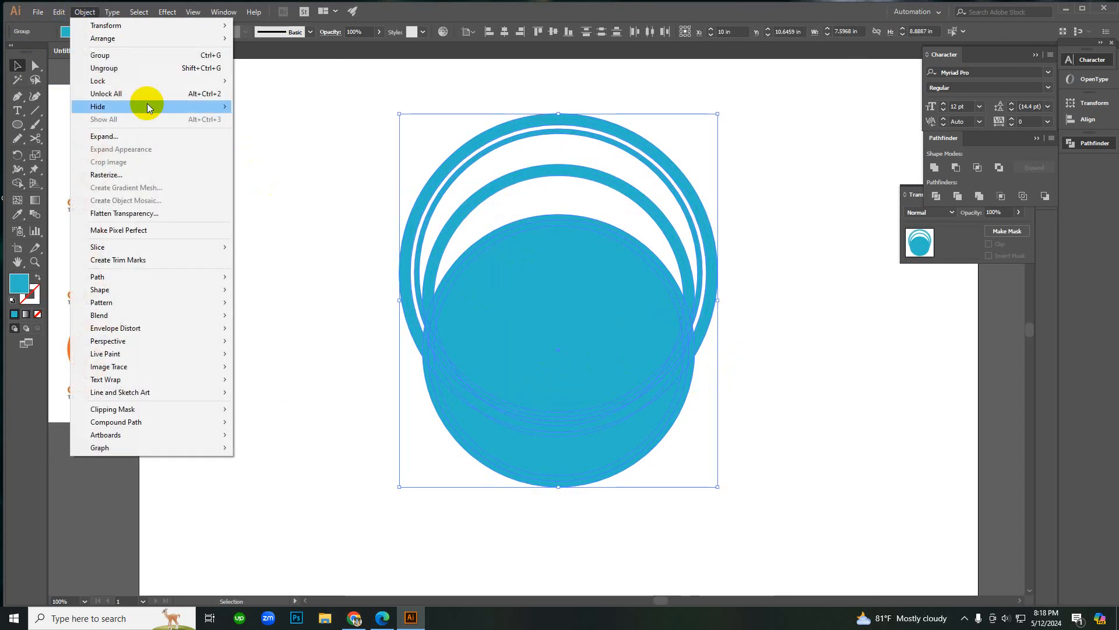
{"action": "left_click", "coordinate": [205, 156]}
{"action": "left_click", "coordinate": [457, 413]}
{"action": "key", "text": "ctrl+minus"}
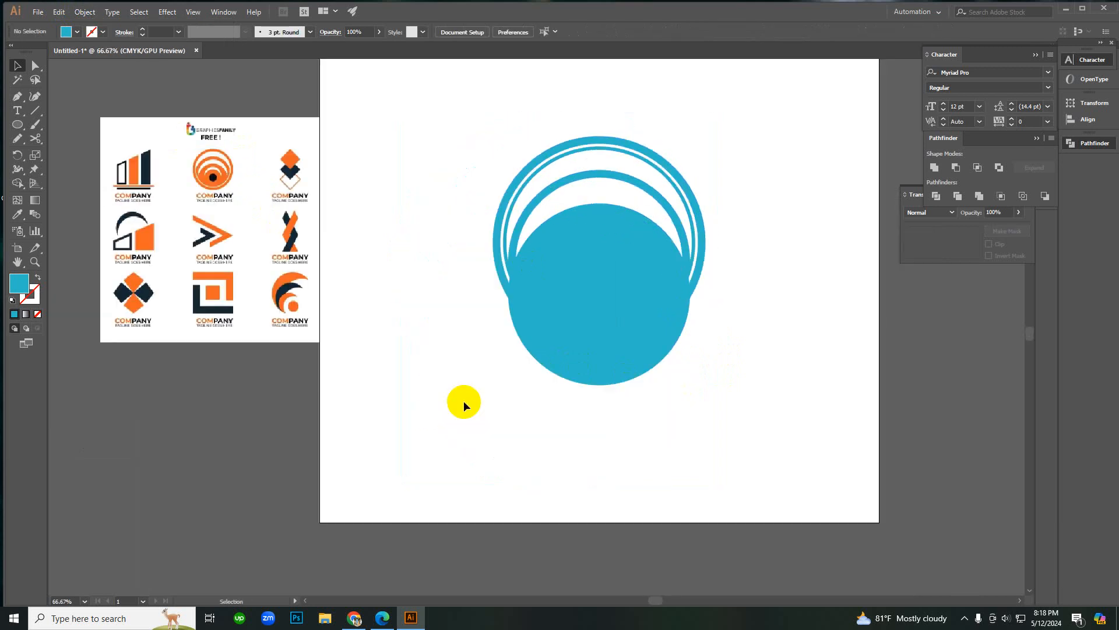
Step: Draw an unfilled rectangle about 5.37 x 3.02 in over the artboard's lower-left corner with a 21 pt stroke
{"action": "left_click_drag", "start_coordinate": [302, 448], "coordinate": [452, 533]}
{"action": "key", "text": "shift+x"}
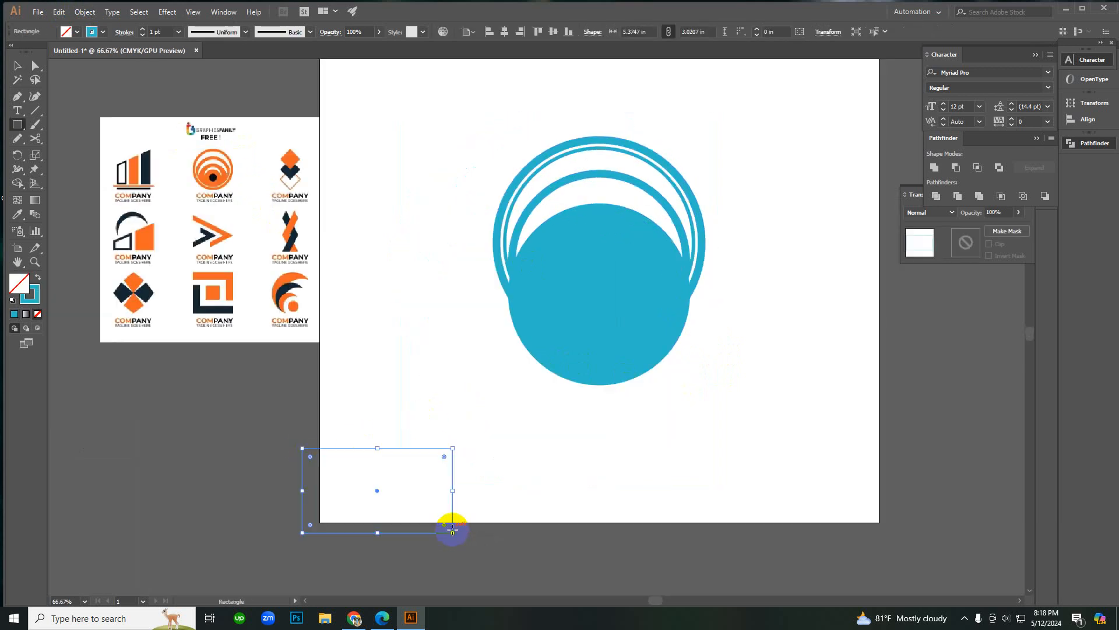
{"action": "scroll", "coordinate": [159, 33], "scroll_direction": "up", "scroll_amount": 20}
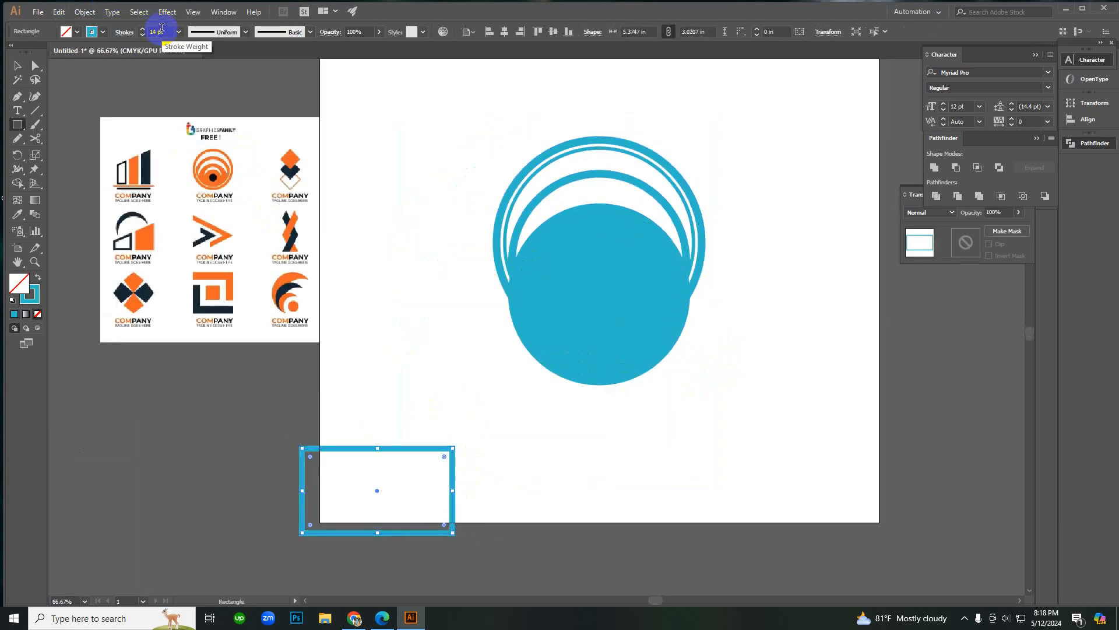
{"action": "key", "text": "ctrl+plus"}
{"action": "key", "text": "ctrl+plus"}
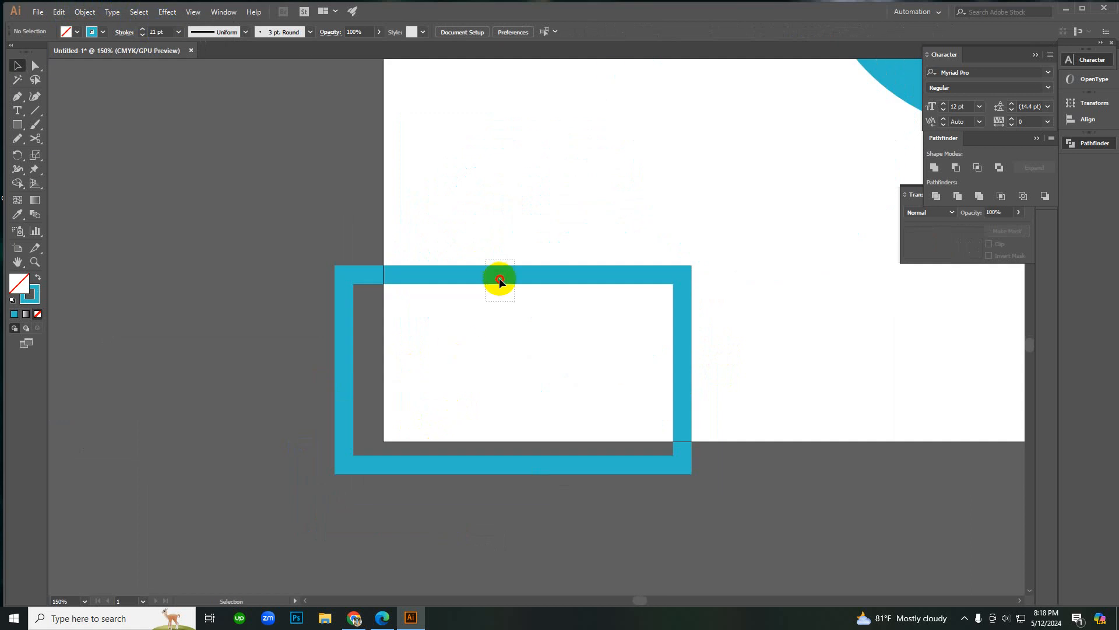
Step: Duplicate the rectangle diagonally downward so the two overlap, and divide both outlines with Pathfinder
{"action": "left_click_drag", "start_coordinate": [685, 353], "coordinate": [967, 416], "text": "alt"}
{"action": "left_click_drag", "start_coordinate": [766, 260], "coordinate": [589, 500]}
{"action": "key", "text": "ctrl+g"}
Step: Ungroup the divided rectangles and move the notched piece down, away from the others
{"action": "right_click", "coordinate": [677, 191]}
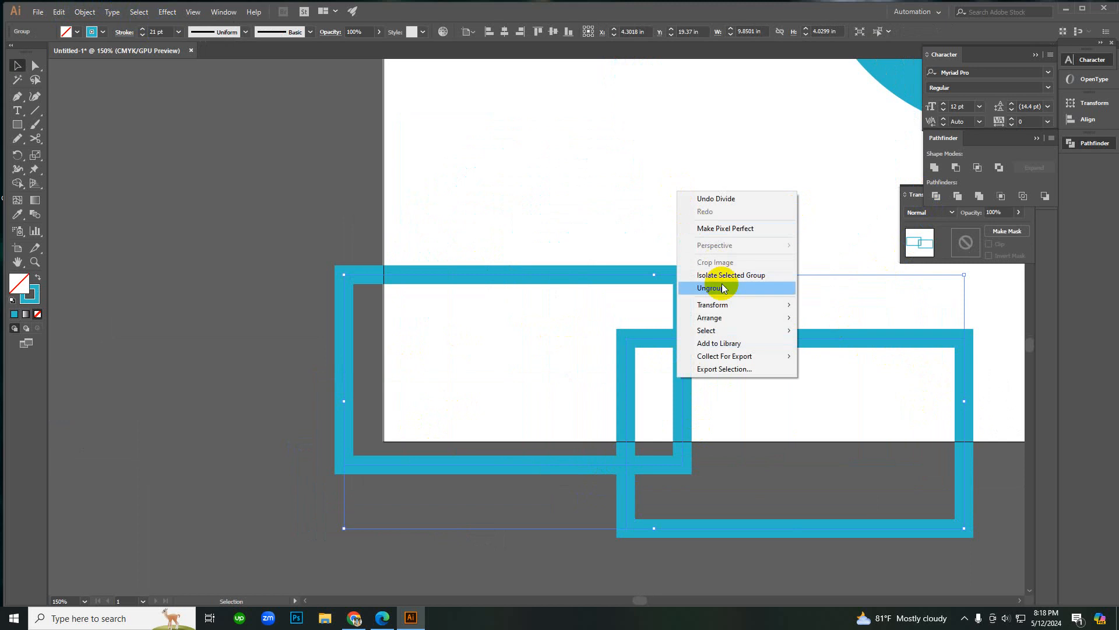
{"action": "left_click", "coordinate": [733, 286]}
{"action": "left_click_drag", "start_coordinate": [761, 337], "coordinate": [862, 449]}
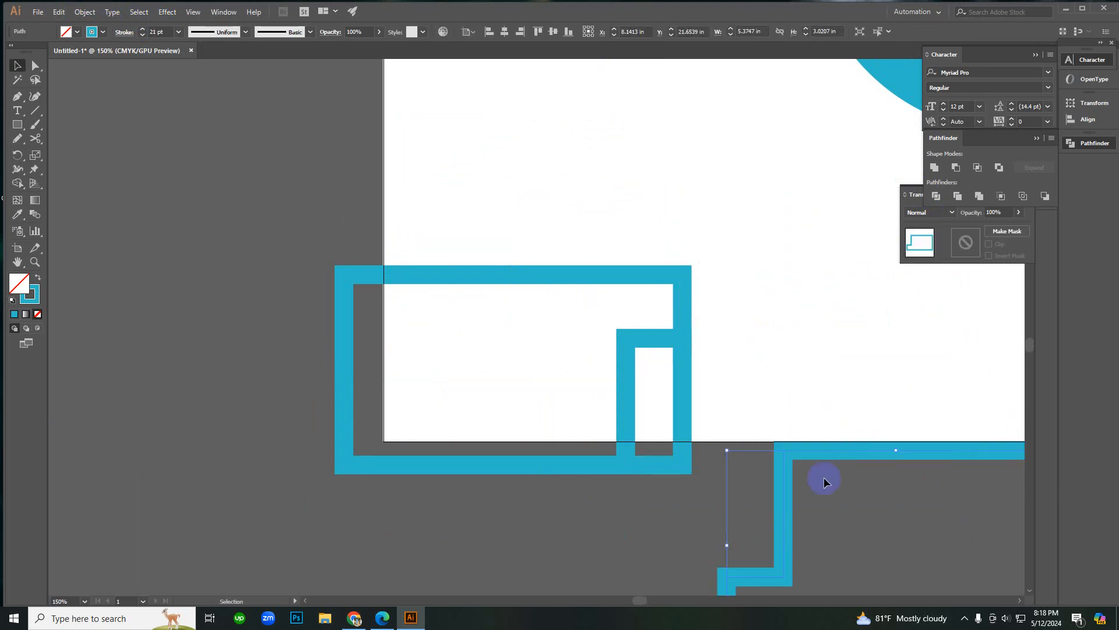
{"action": "scroll", "coordinate": [707, 371], "scroll_direction": "down", "scroll_amount": 1}
{"action": "scroll", "coordinate": [584, 299], "scroll_direction": "up", "scroll_amount": 1}
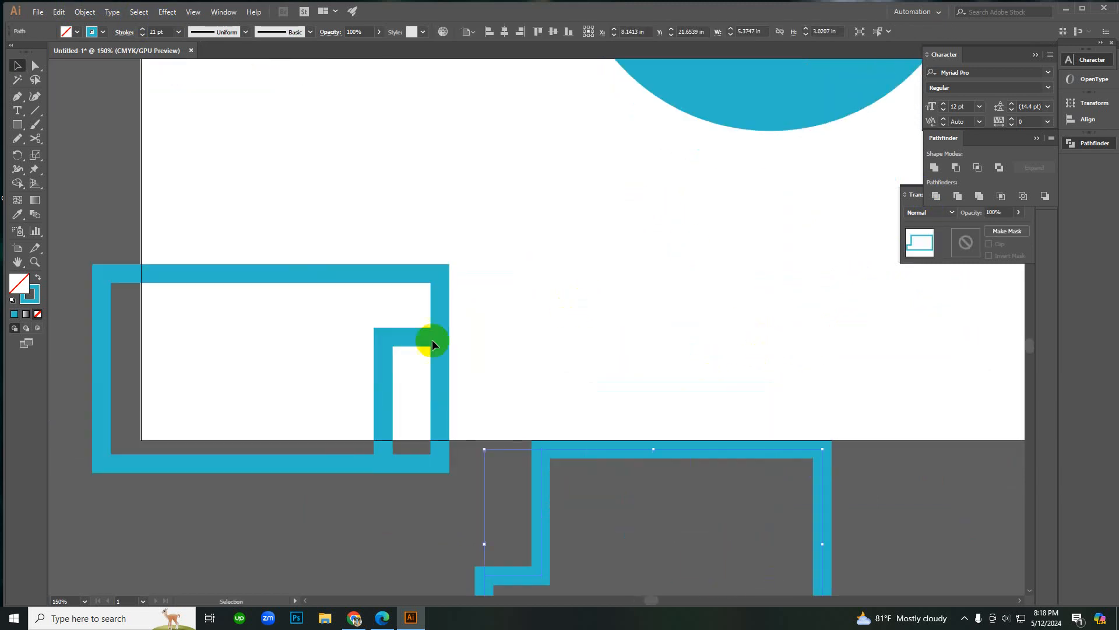
{"action": "left_click", "coordinate": [391, 339]}
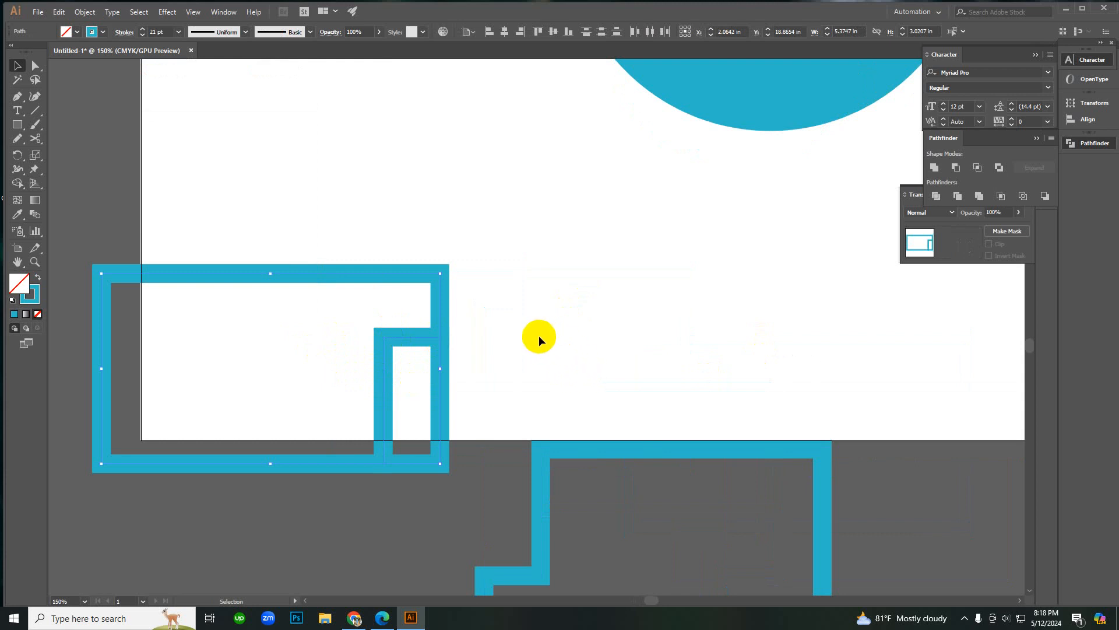
{"action": "left_click_drag", "start_coordinate": [539, 335], "coordinate": [337, 399]}
{"action": "left_click", "coordinate": [294, 364]}
{"action": "left_click_drag", "start_coordinate": [294, 365], "coordinate": [470, 352]}
{"action": "left_click_drag", "start_coordinate": [295, 343], "coordinate": [664, 545]}
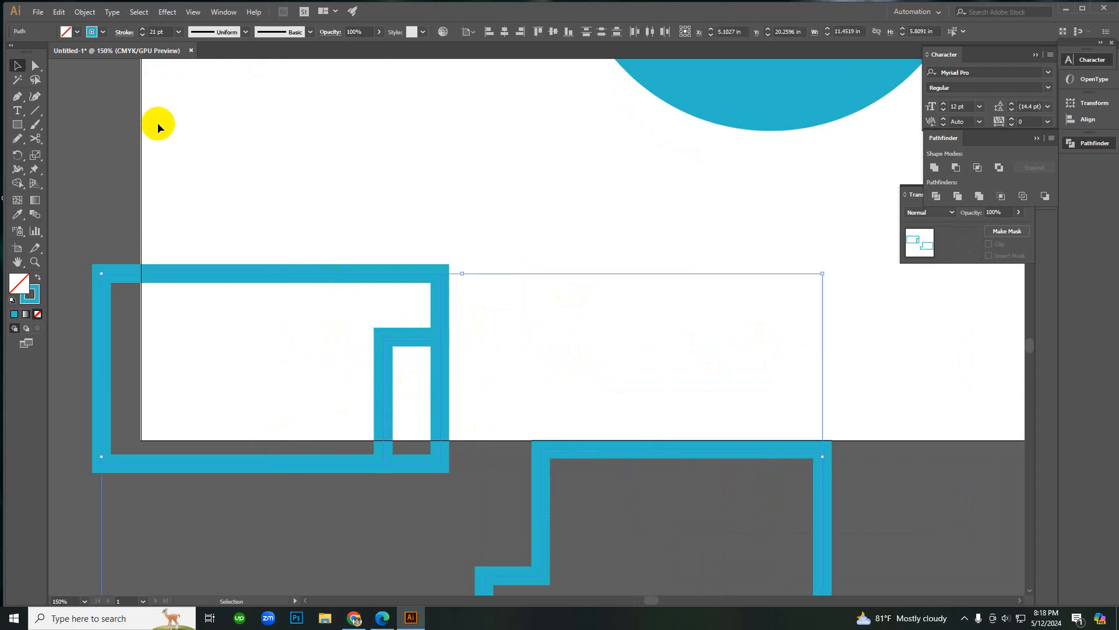
{"action": "left_click", "coordinate": [83, 12]}
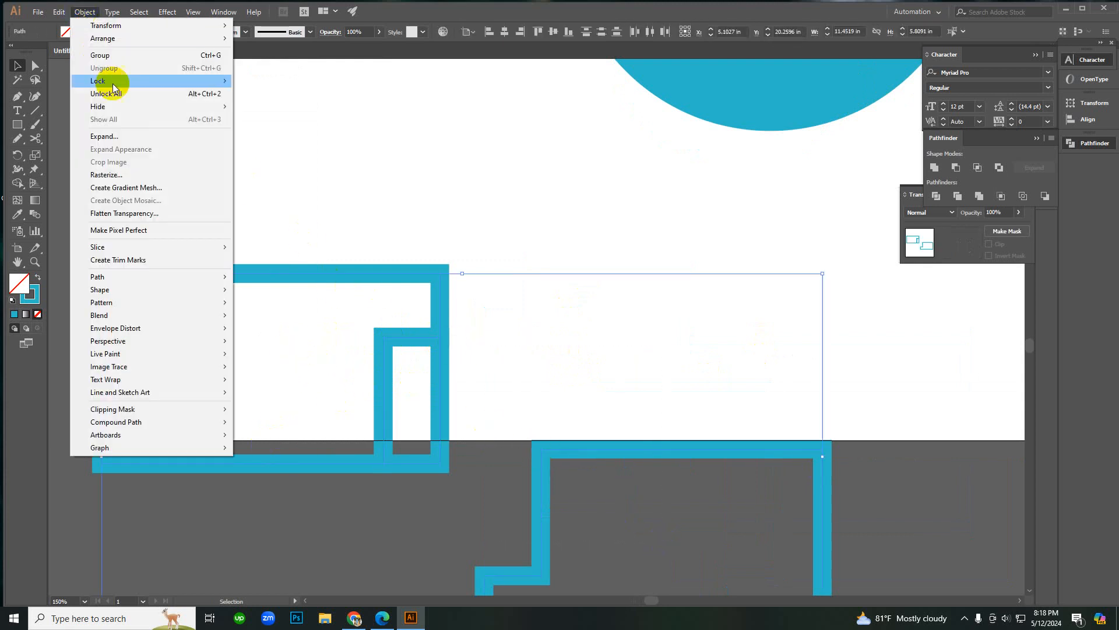
{"action": "left_click", "coordinate": [485, 210]}
{"action": "left_click_drag", "start_coordinate": [400, 204], "coordinate": [661, 485]}
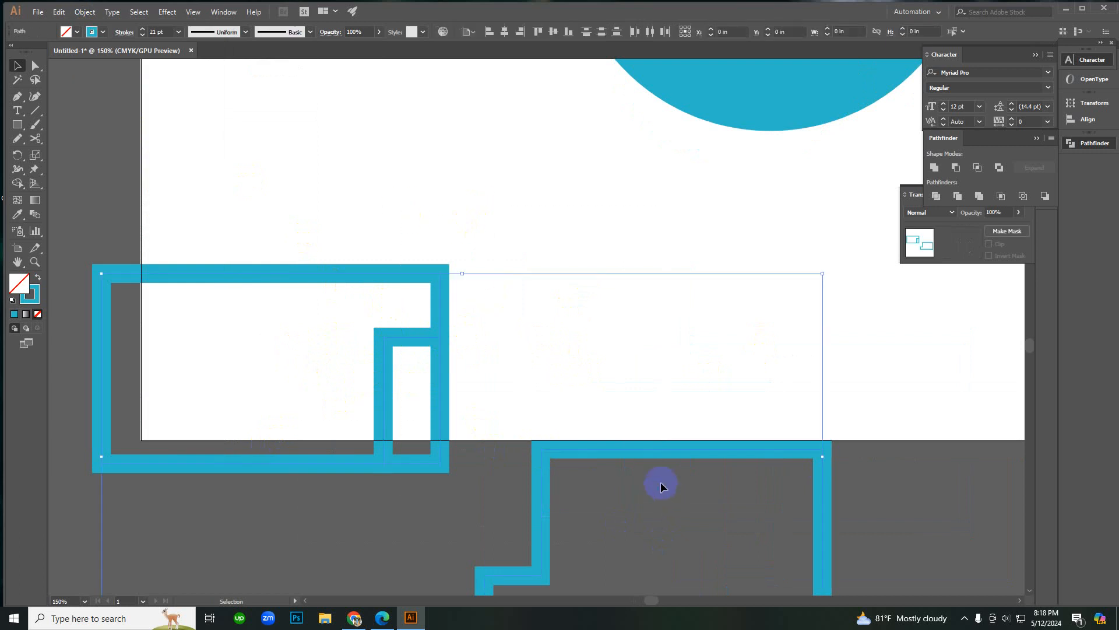
Step: Select the remaining rectangle and its small corner piece and expand their fill and stroke
{"action": "left_click_drag", "start_coordinate": [307, 224], "coordinate": [464, 384]}
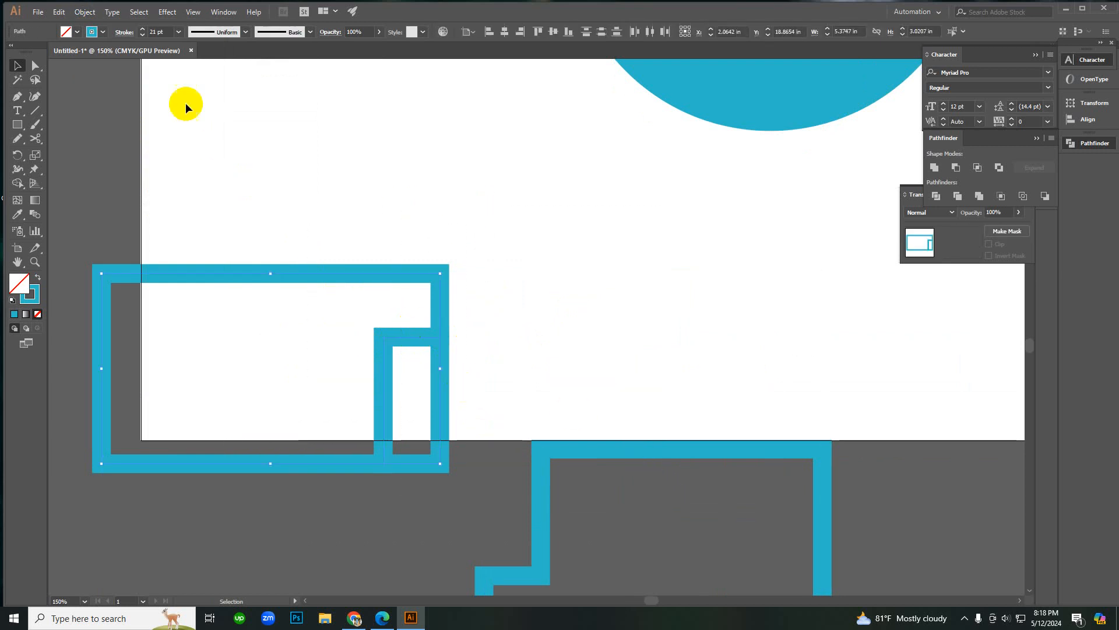
{"action": "left_click", "coordinate": [94, 12]}
{"action": "left_click", "coordinate": [85, 12]}
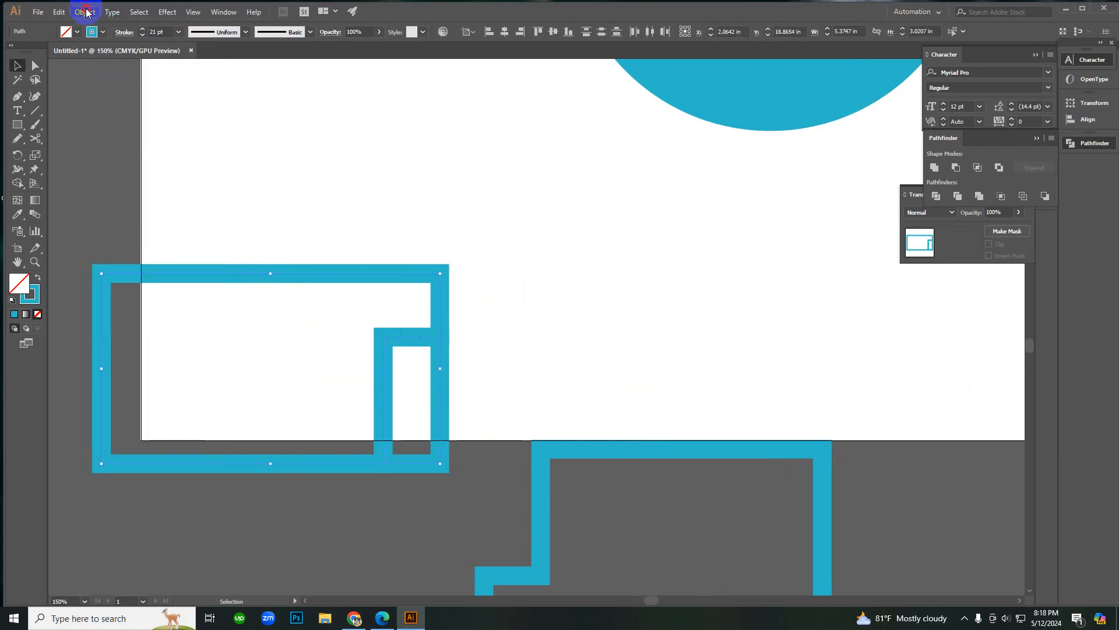
{"action": "left_click", "coordinate": [85, 12]}
{"action": "left_click", "coordinate": [127, 136]}
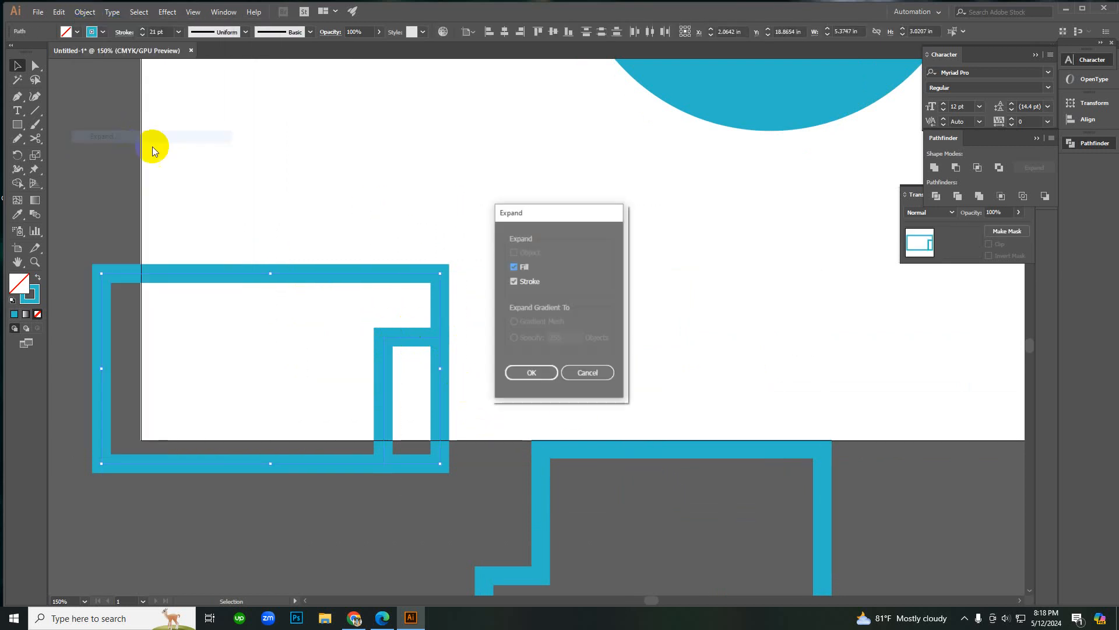
{"action": "left_click", "coordinate": [532, 372]}
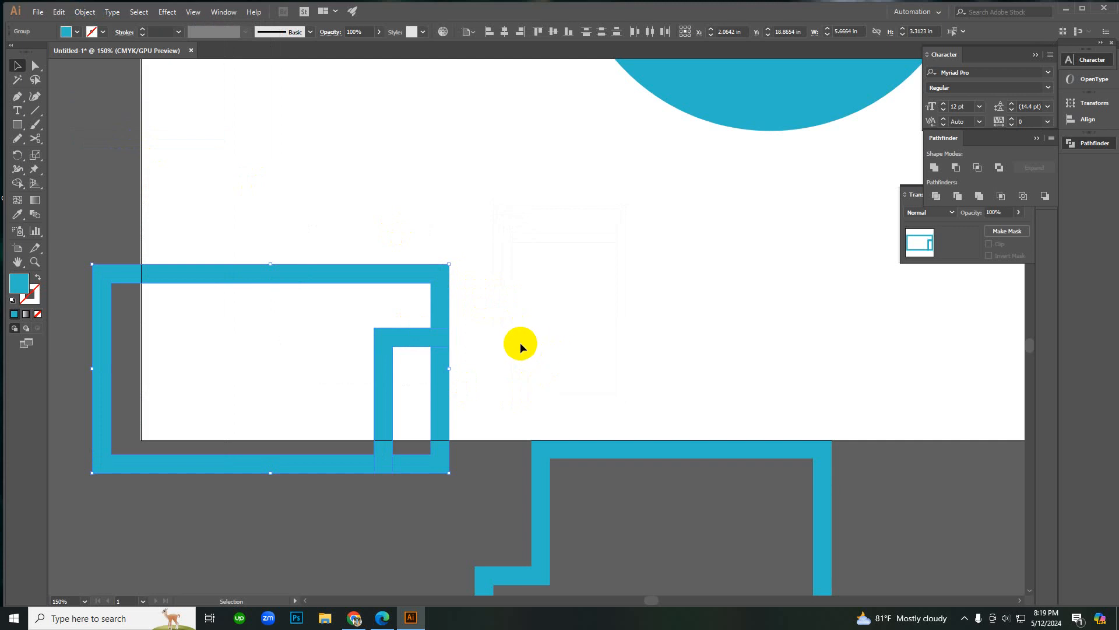
Step: Delete all the test rectangle pieces around the artboard's lower edge
{"action": "left_click", "coordinate": [530, 316], "text": "ctrl+alt"}
{"action": "left_click", "coordinate": [530, 316], "text": "ctrl+alt"}
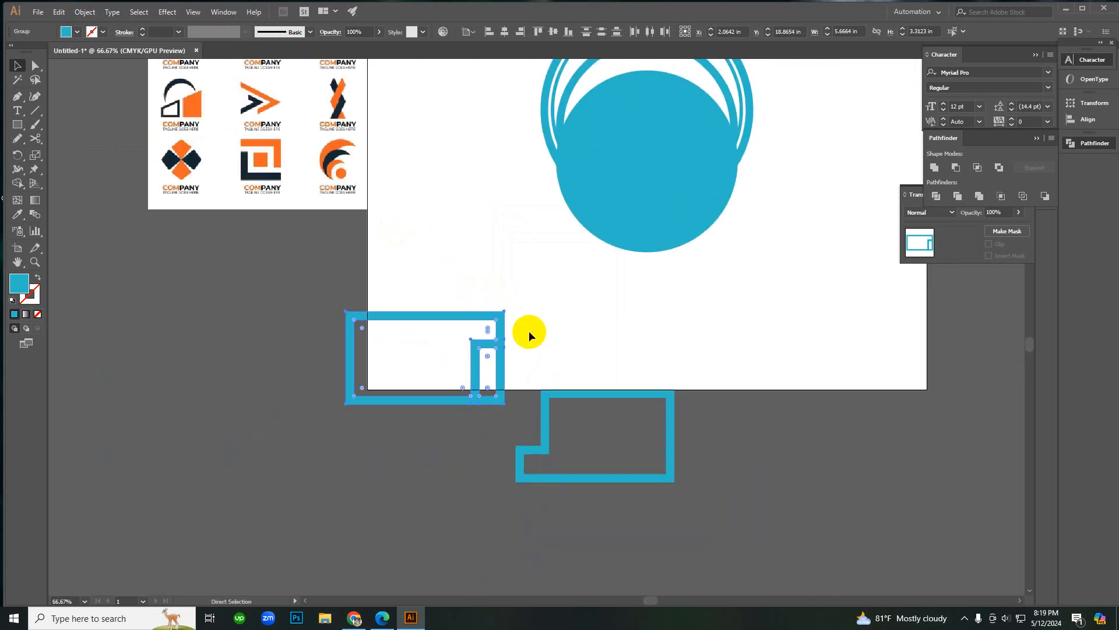
{"action": "left_click", "coordinate": [438, 295]}
{"action": "left_click_drag", "start_coordinate": [438, 295], "coordinate": [677, 534]}
{"action": "key", "text": "Delete"}
{"action": "scroll", "coordinate": [701, 397], "scroll_direction": "up", "scroll_amount": 2}
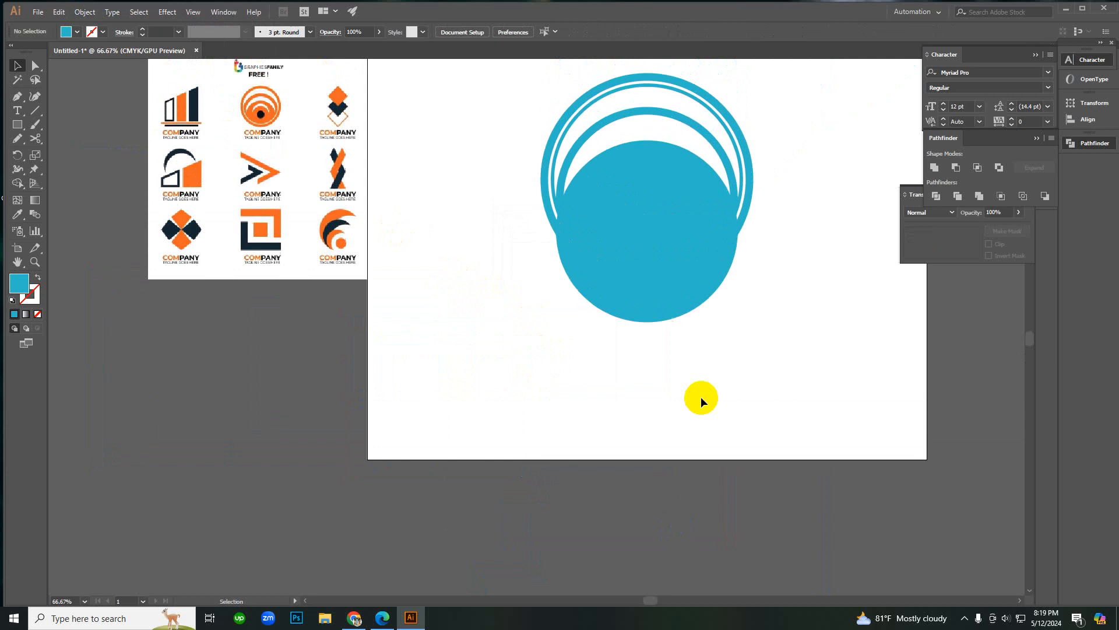
{"action": "left_click", "coordinate": [619, 292], "text": "ctrl"}
{"action": "left_click", "coordinate": [534, 360], "text": "ctrl"}
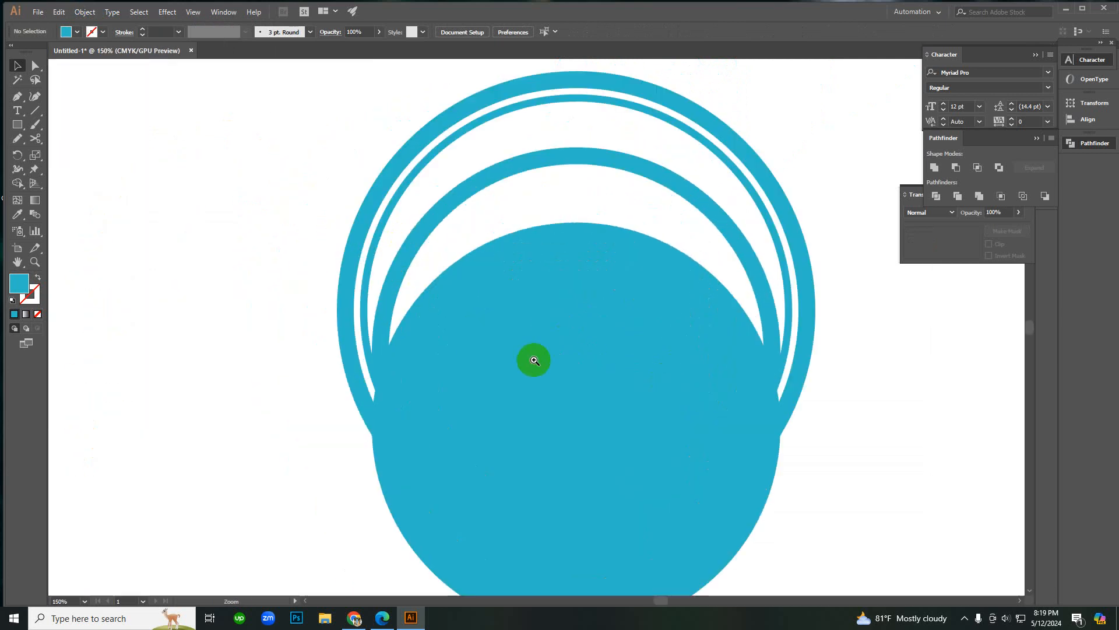
{"action": "left_click", "coordinate": [492, 294], "text": "ctrl+alt"}
{"action": "left_click_drag", "start_coordinate": [390, 175], "coordinate": [746, 533]}
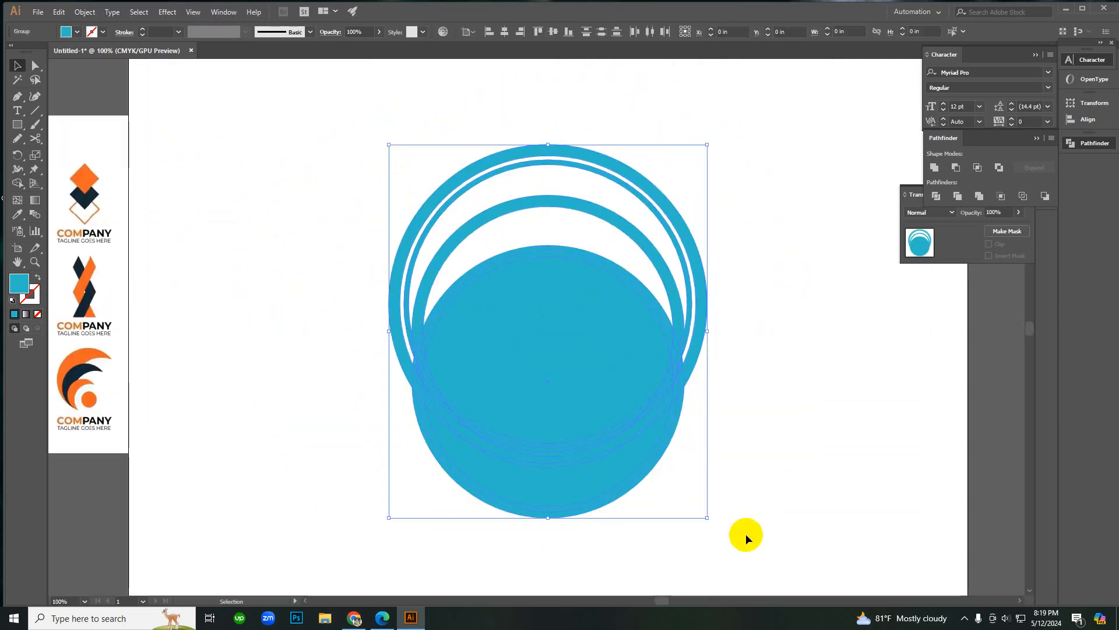
{"action": "left_click", "coordinate": [752, 441]}
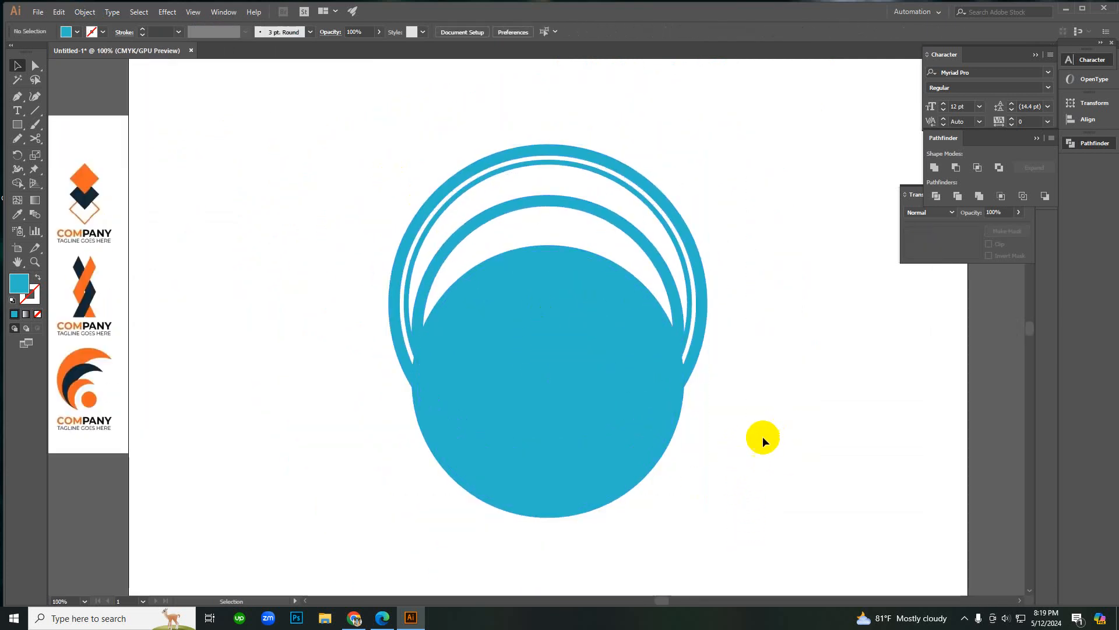
{"action": "left_click", "coordinate": [573, 386]}
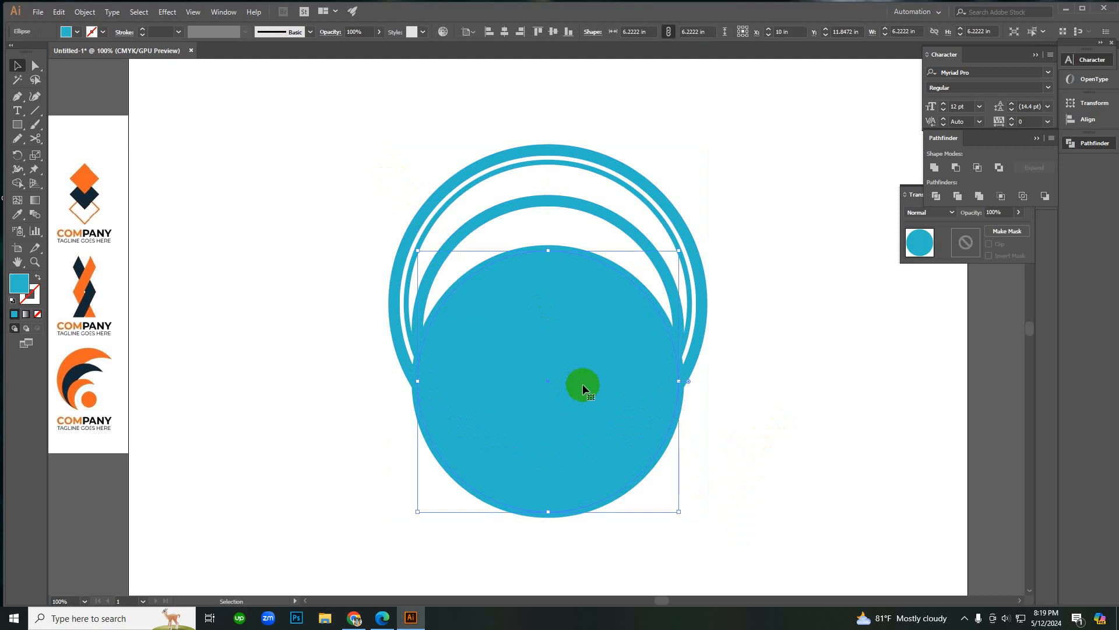
{"action": "key", "text": "ctrl+shift+a"}
Step: Try moving the lowest ring diagonally away from the stack and undo the move
{"action": "left_click", "coordinate": [594, 455], "text": "ctrl+alt"}
{"action": "left_click_drag", "start_coordinate": [548, 362], "coordinate": [707, 462]}
{"action": "right_click", "coordinate": [717, 271]}
{"action": "left_click", "coordinate": [736, 275]}
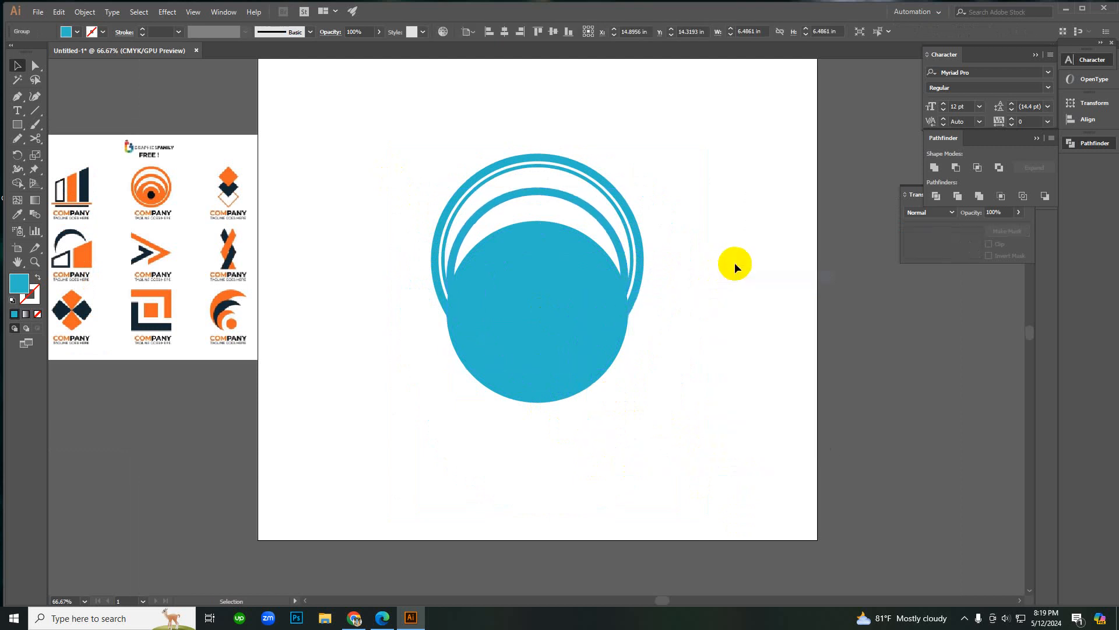
Step: Place two overlapping blue circles, about 7.79 in and 5.58 in wide, near the artboard's lower-right corner, with the smaller one protruding above
{"action": "left_click_drag", "start_coordinate": [537, 279], "coordinate": [730, 427]}
{"action": "key", "text": "a"}
{"action": "left_click", "coordinate": [687, 387]}
{"action": "left_click_drag", "start_coordinate": [808, 457], "coordinate": [755, 444]}
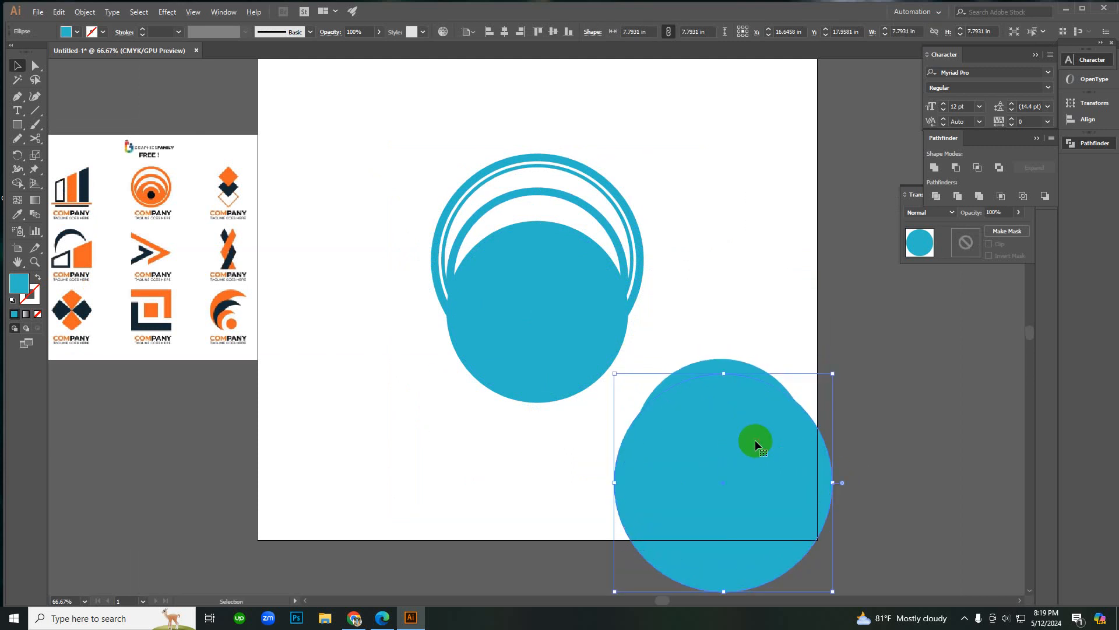
{"action": "left_click", "coordinate": [732, 368]}
{"action": "left_click_drag", "start_coordinate": [804, 438], "coordinate": [798, 445]}
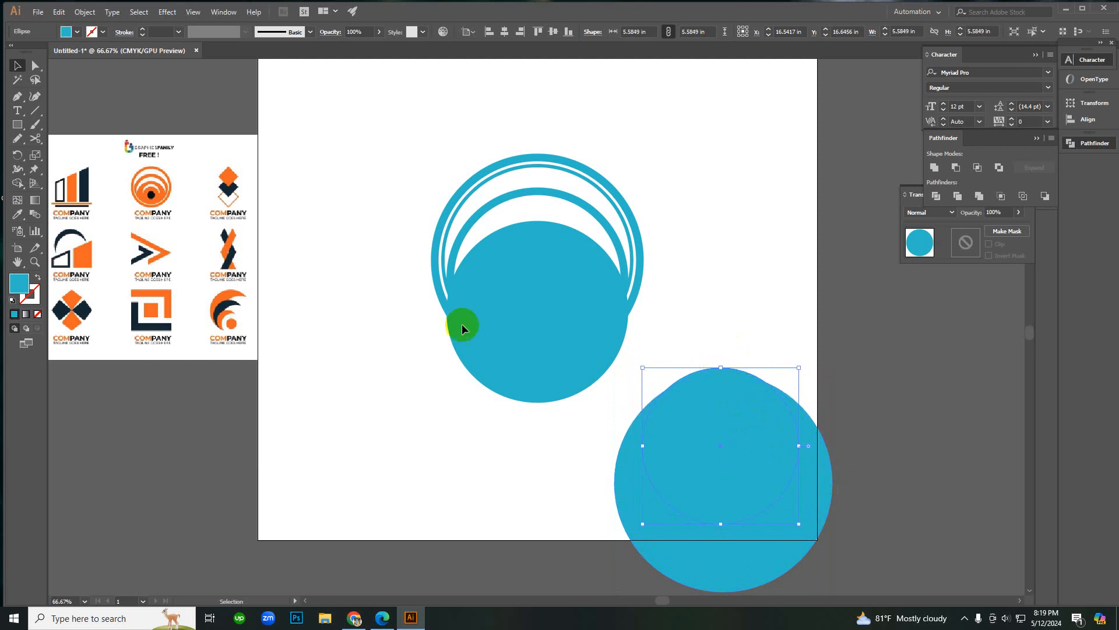
Step: Fill the smaller circle with the orange sampled from the ring logo on the reference sheet
{"action": "key", "text": "i"}
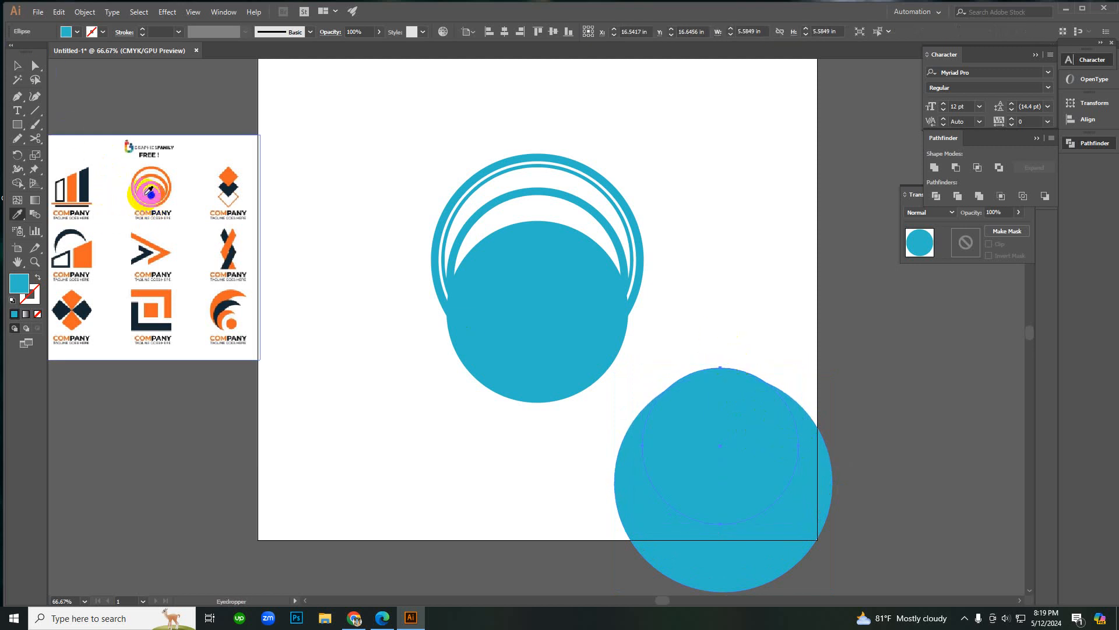
{"action": "left_click", "coordinate": [144, 197]}
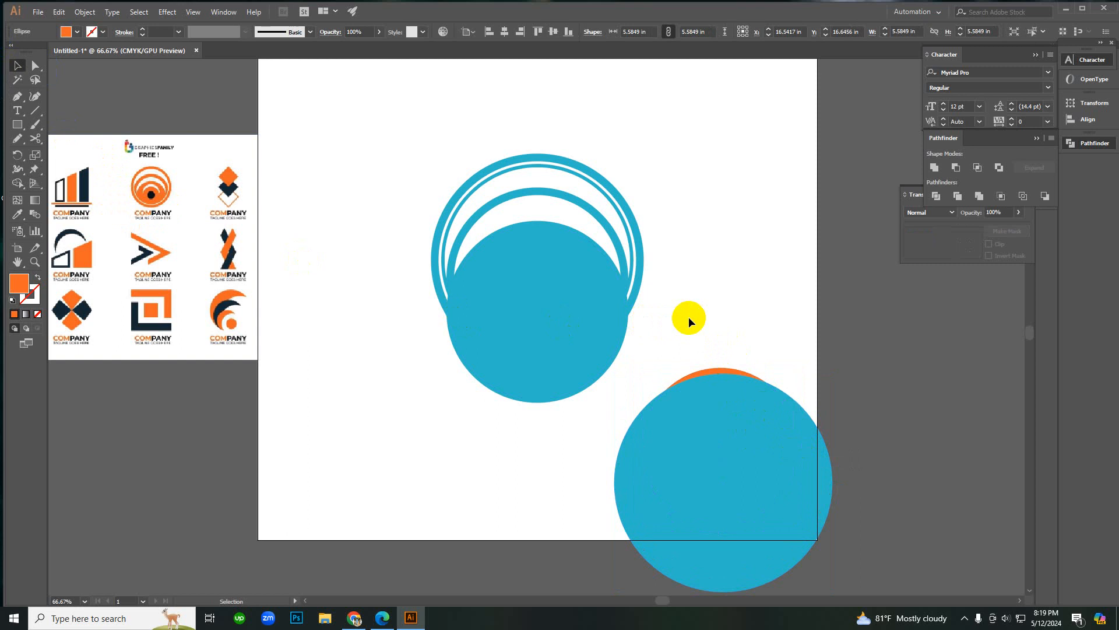
{"action": "left_click", "coordinate": [724, 392]}
Step: Align the two circles' centres horizontally and move the pair back beside the ring stack, near the artboard's lower-right edge
{"action": "key", "text": "v"}
{"action": "left_click", "coordinate": [574, 290]}
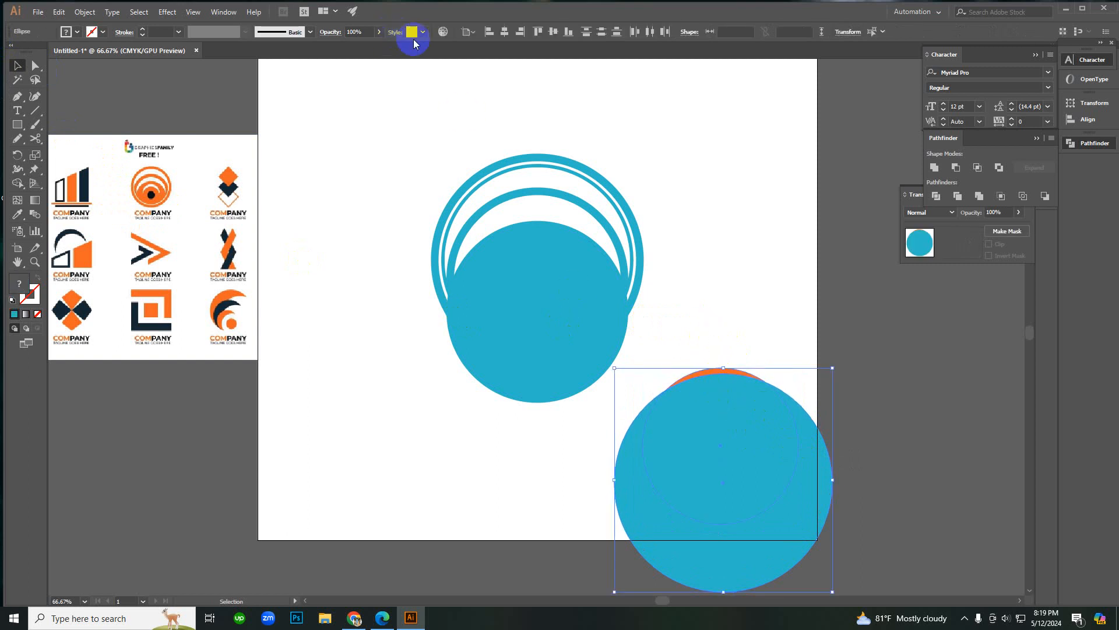
{"action": "left_click", "coordinate": [503, 33]}
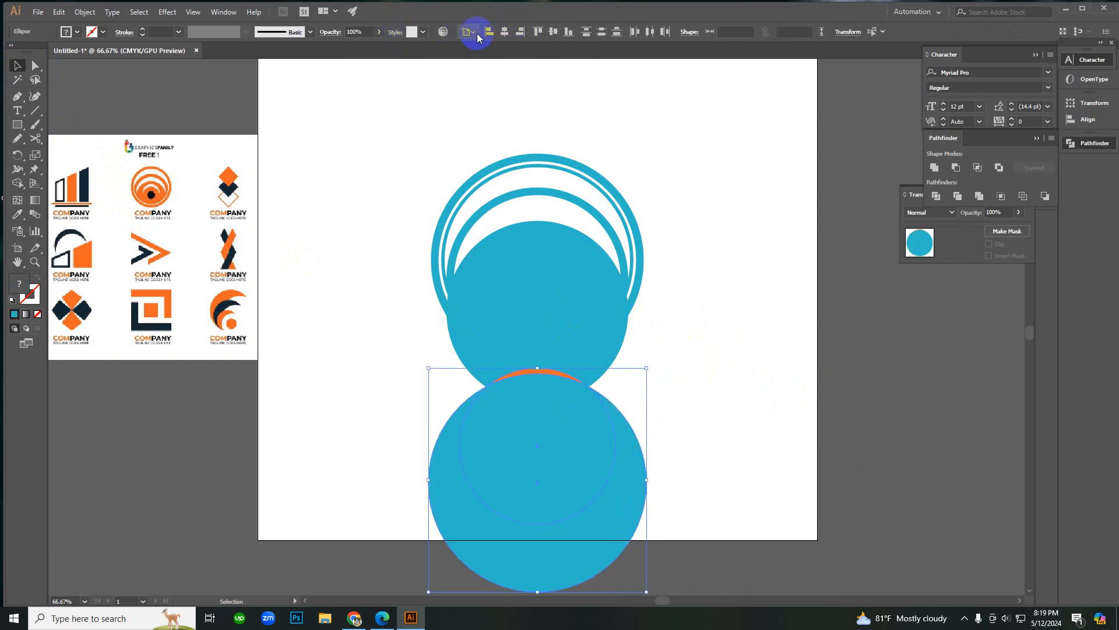
{"action": "left_click", "coordinate": [470, 32]}
{"action": "left_click", "coordinate": [484, 47]}
{"action": "left_click_drag", "start_coordinate": [562, 443], "coordinate": [795, 387]}
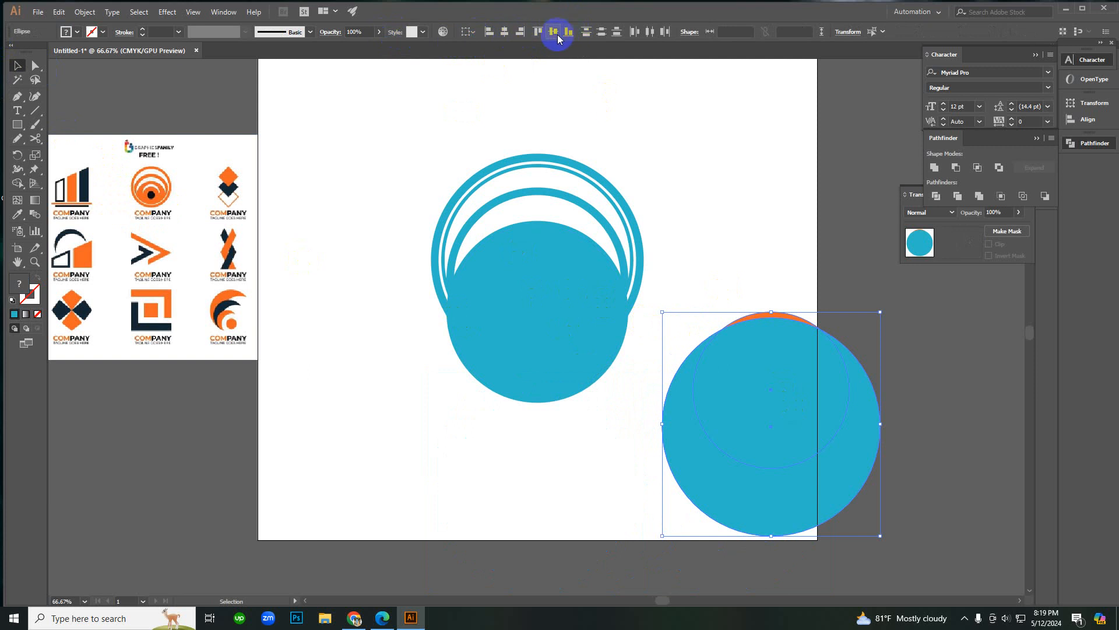
{"action": "left_click", "coordinate": [557, 34]}
{"action": "right_click", "coordinate": [683, 164]}
{"action": "left_click", "coordinate": [689, 167]}
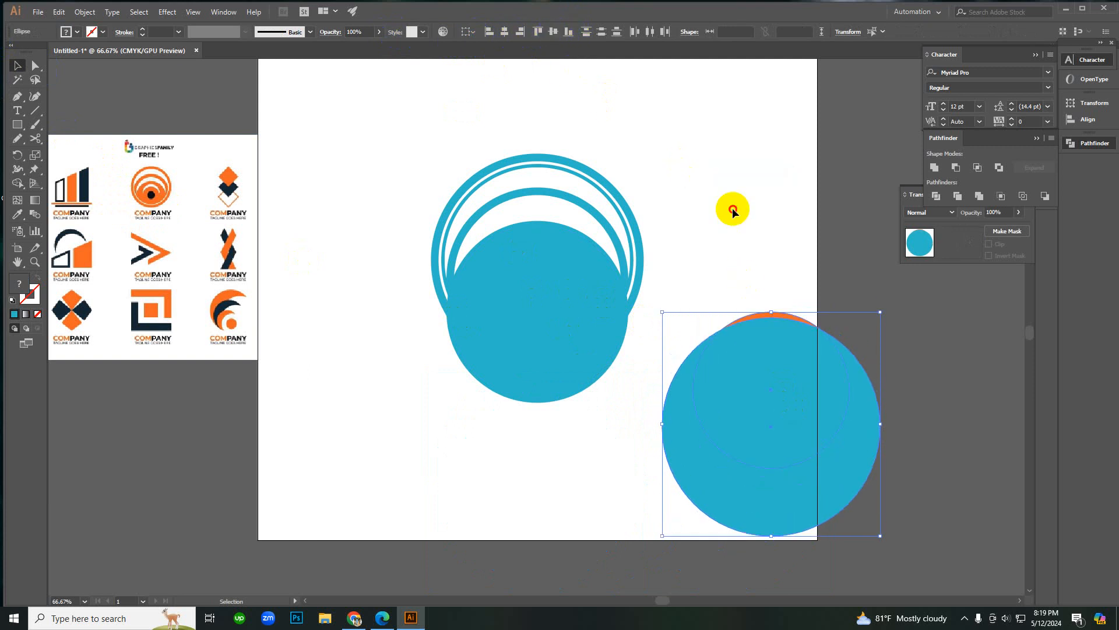
Step: Shift the larger blue circle slightly down to expose a thicker crescent of the orange circle
{"action": "left_click_drag", "start_coordinate": [749, 412], "coordinate": [746, 407]}
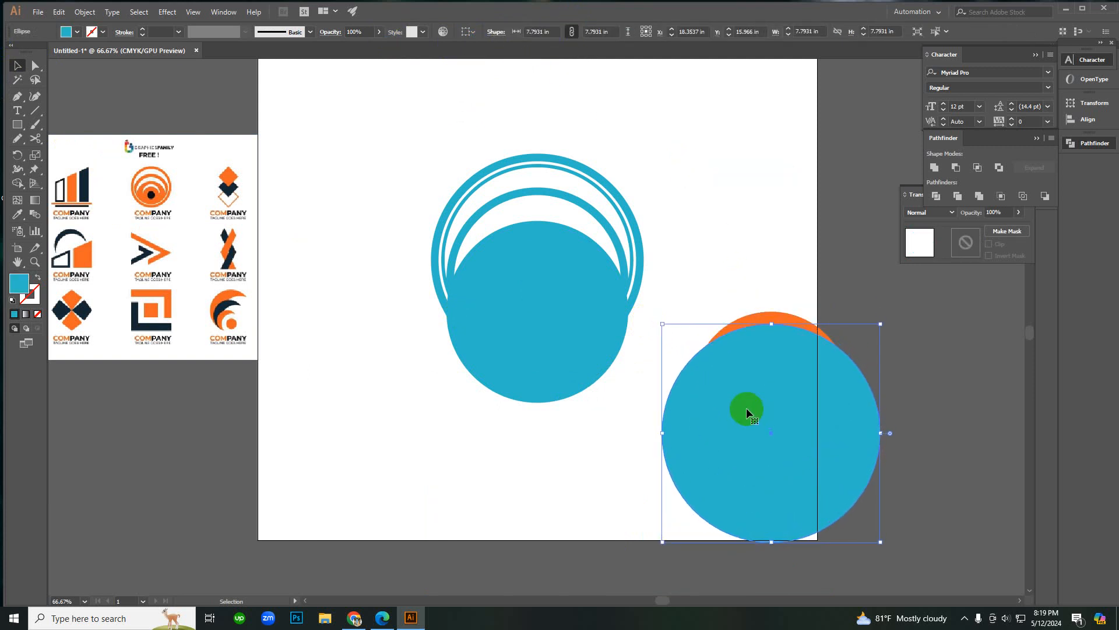
{"action": "key", "text": "Down"}
{"action": "key", "text": "Down"}
{"action": "key", "text": "Down"}
{"action": "key", "text": "Down"}
{"action": "key", "text": "Down"}
{"action": "key", "text": "Down"}
{"action": "key", "text": "Down"}
{"action": "key", "text": "Down"}
Step: Remove the circles' overlap and the blue lower crescent with Shape Builder, keeping only the orange upper crescent
{"action": "left_click_drag", "start_coordinate": [725, 290], "coordinate": [761, 388]}
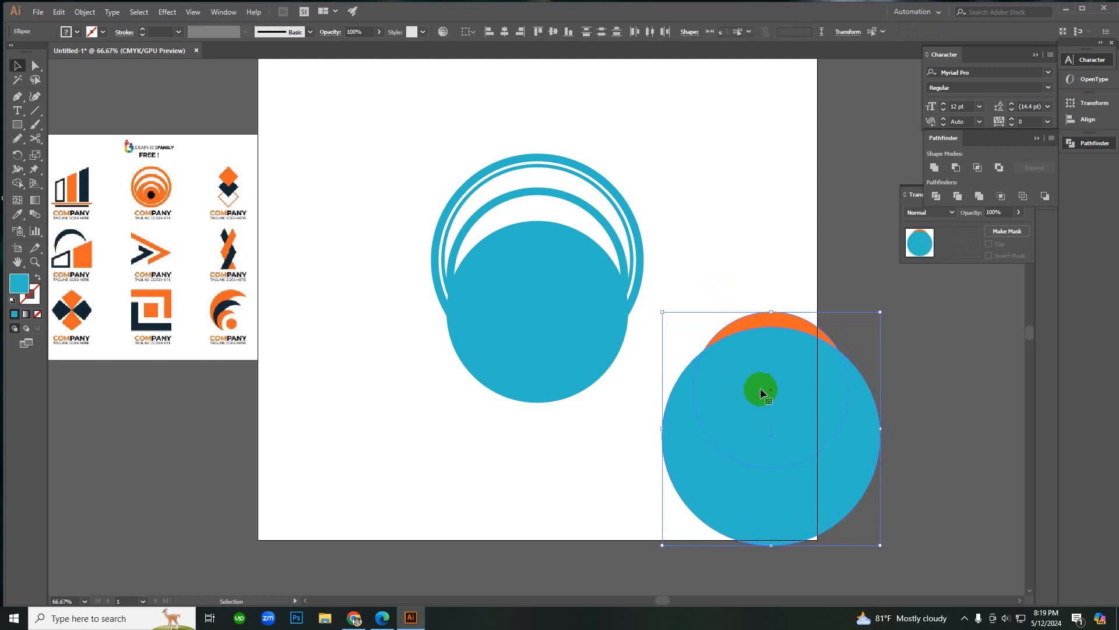
{"action": "key", "text": "shift+m"}
{"action": "left_click", "coordinate": [753, 396], "text": "alt"}
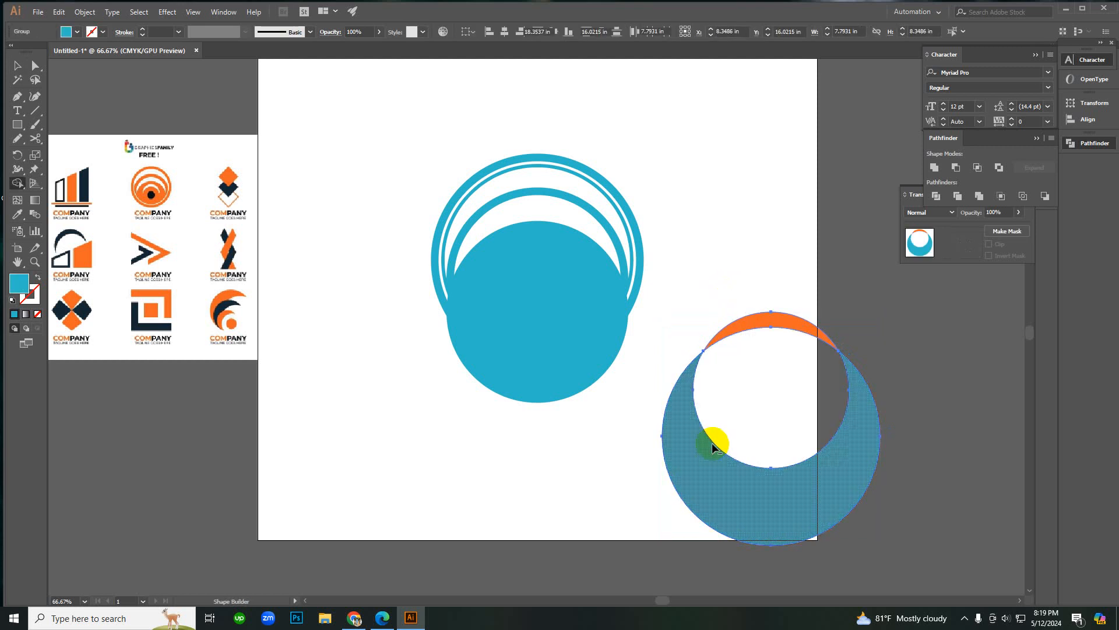
{"action": "left_click", "coordinate": [714, 446], "text": "alt"}
{"action": "key", "text": "v"}
{"action": "left_click_drag", "start_coordinate": [705, 323], "coordinate": [747, 366]}
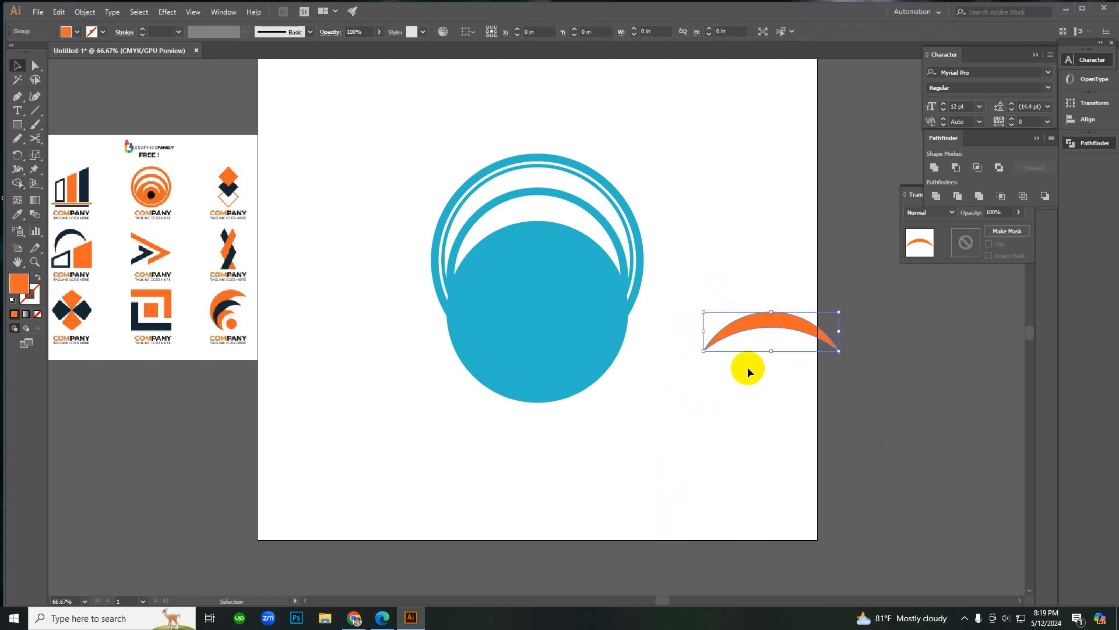
Step: Divide the stack of blue rings and disc with Pathfinder and ungroup the resulting pieces
{"action": "left_click", "coordinate": [624, 301], "text": "ctrl"}
{"action": "left_click", "coordinate": [503, 333], "text": "ctrl+alt"}
{"action": "left_click", "coordinate": [503, 333], "text": "ctrl"}
{"action": "left_click", "coordinate": [500, 320], "text": "ctrl"}
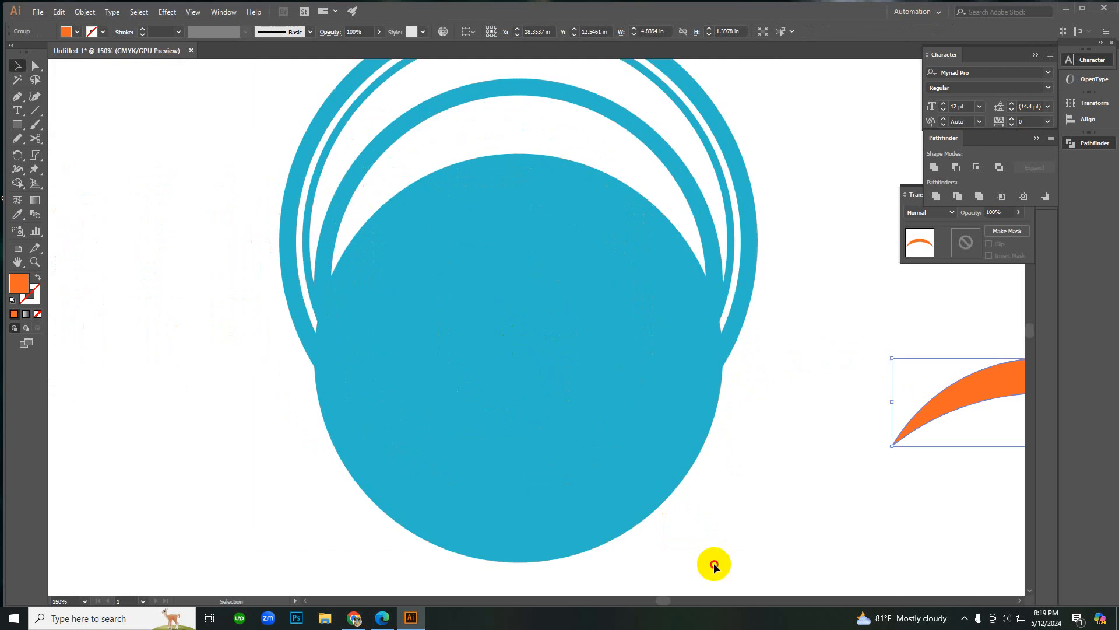
{"action": "left_click", "coordinate": [387, 257]}
{"action": "left_click", "coordinate": [797, 292]}
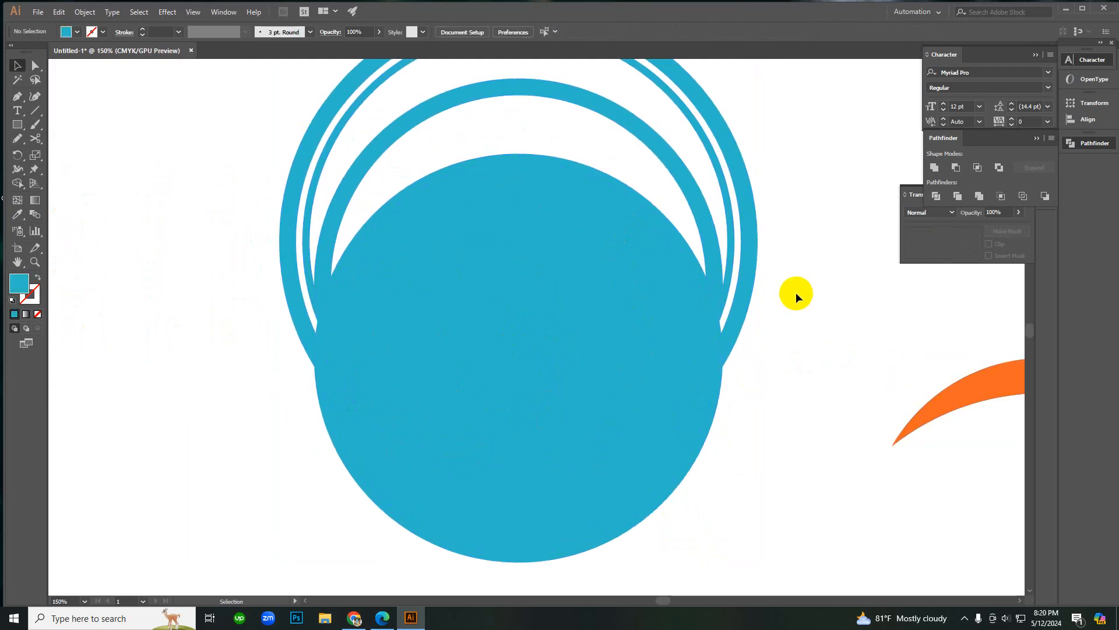
{"action": "left_click", "coordinate": [463, 304]}
{"action": "left_click", "coordinate": [333, 217]}
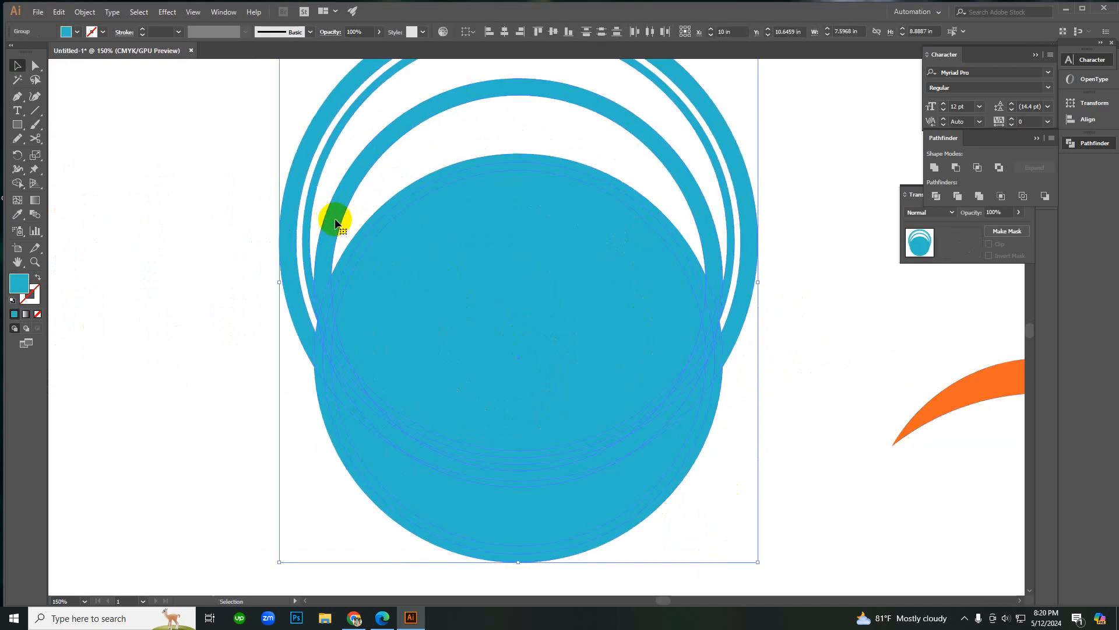
{"action": "left_click", "coordinate": [936, 197]}
{"action": "right_click", "coordinate": [820, 218]}
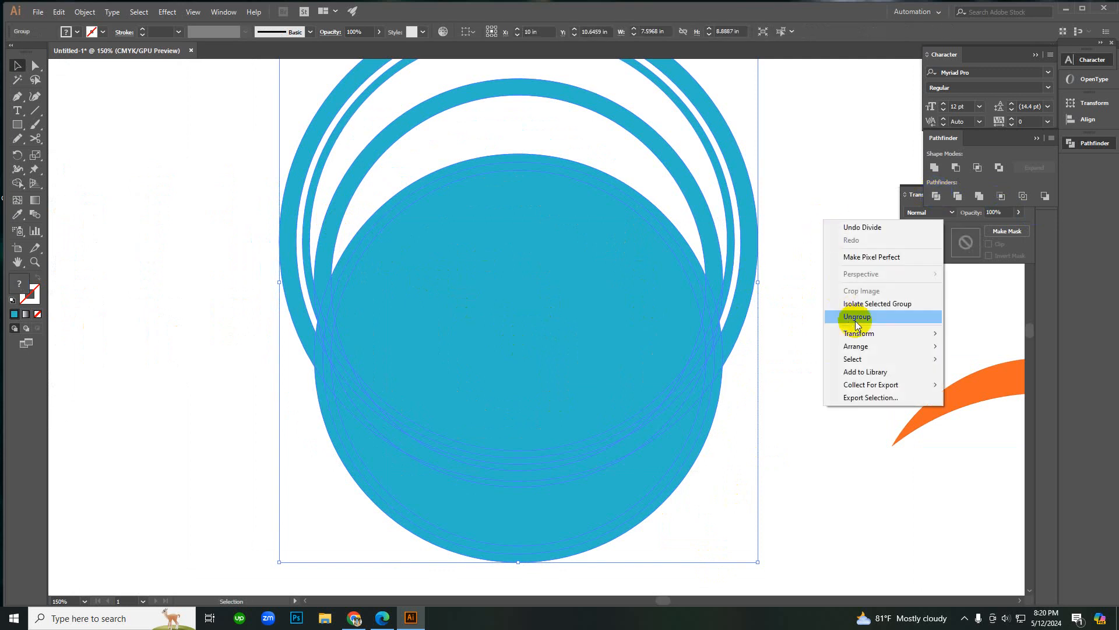
{"action": "left_click", "coordinate": [835, 314]}
{"action": "left_click", "coordinate": [835, 315]}
Step: Delete the divided disc and ring slices that protrude below the large outer ring
{"action": "left_click", "coordinate": [658, 488]}
{"action": "key", "text": "Delete"}
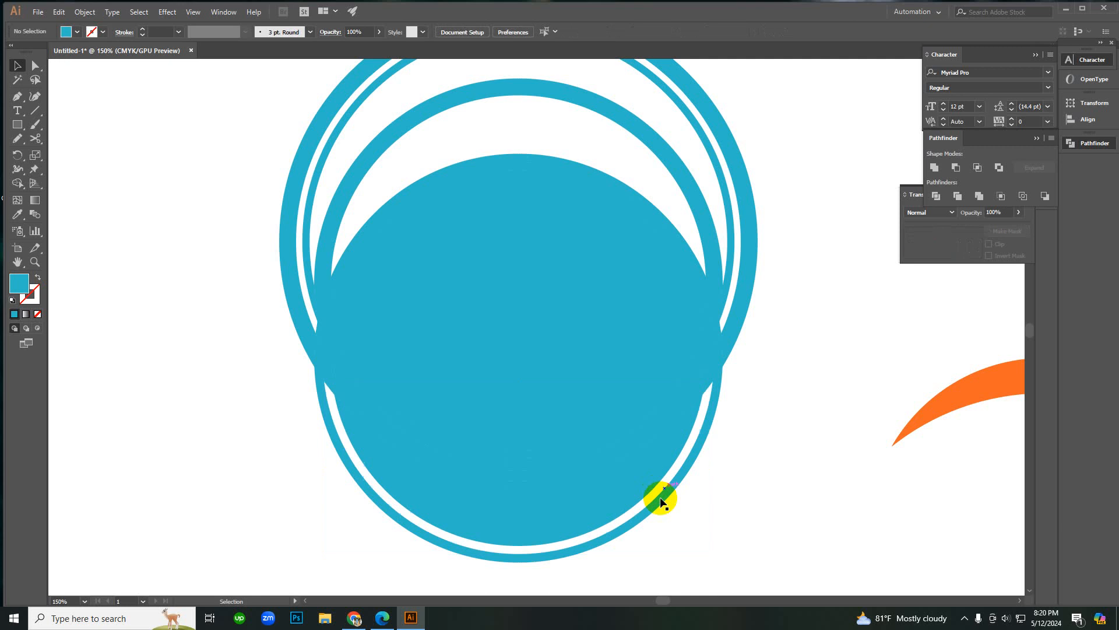
{"action": "left_click_drag", "start_coordinate": [512, 496], "coordinate": [260, 465]}
{"action": "key", "text": "Delete"}
{"action": "right_click", "coordinate": [325, 421]}
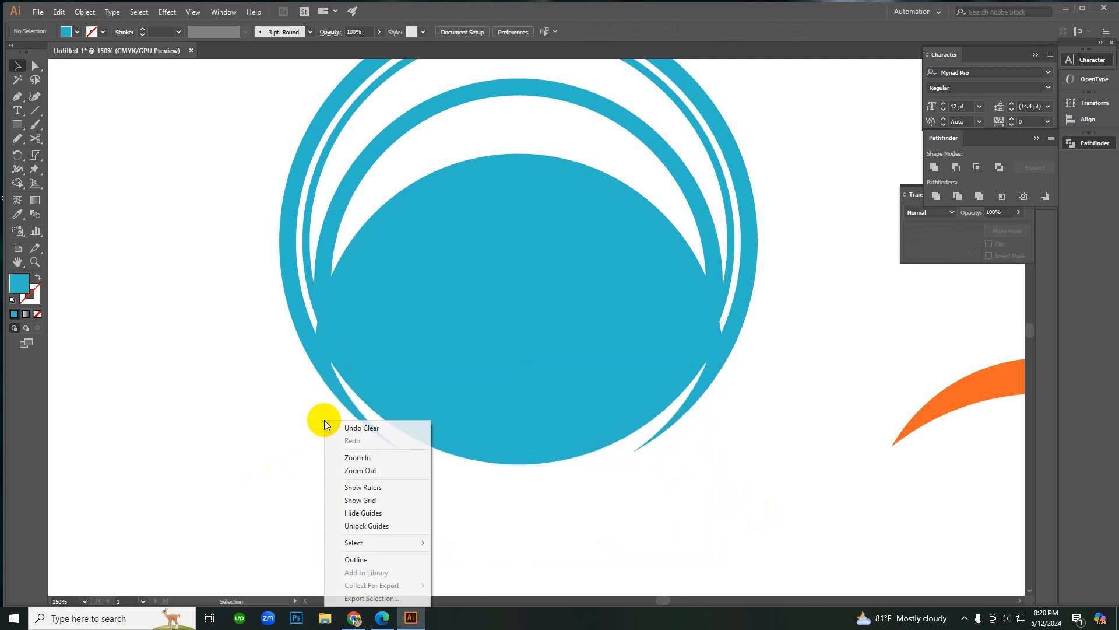
{"action": "left_click", "coordinate": [368, 428]}
{"action": "left_click", "coordinate": [370, 462]}
{"action": "key", "text": "Delete"}
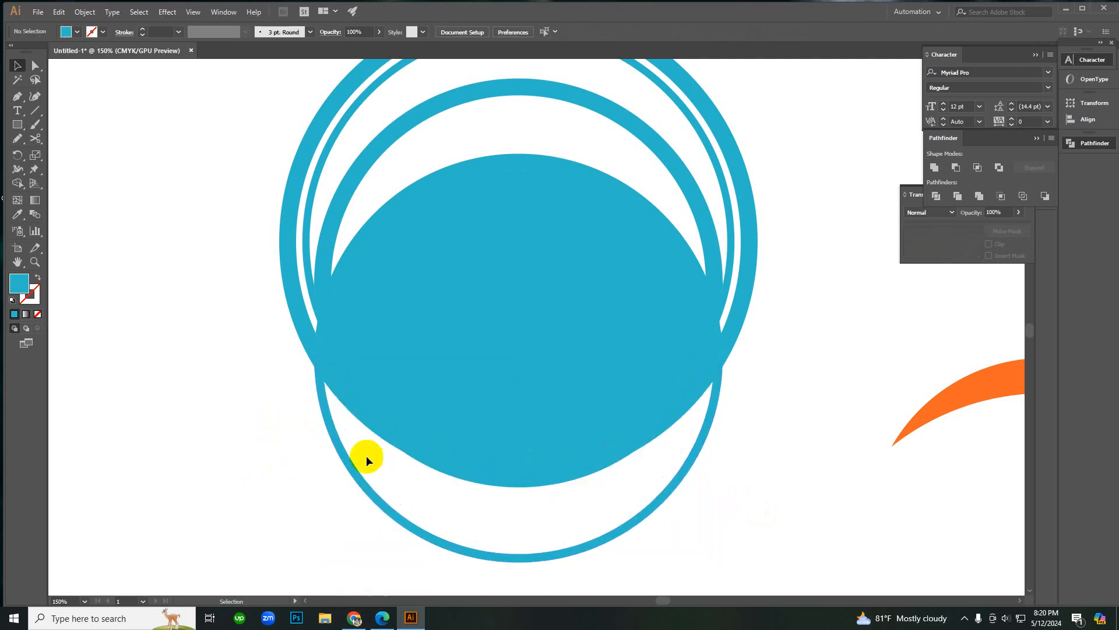
{"action": "left_click", "coordinate": [348, 461]}
{"action": "key", "text": "Delete"}
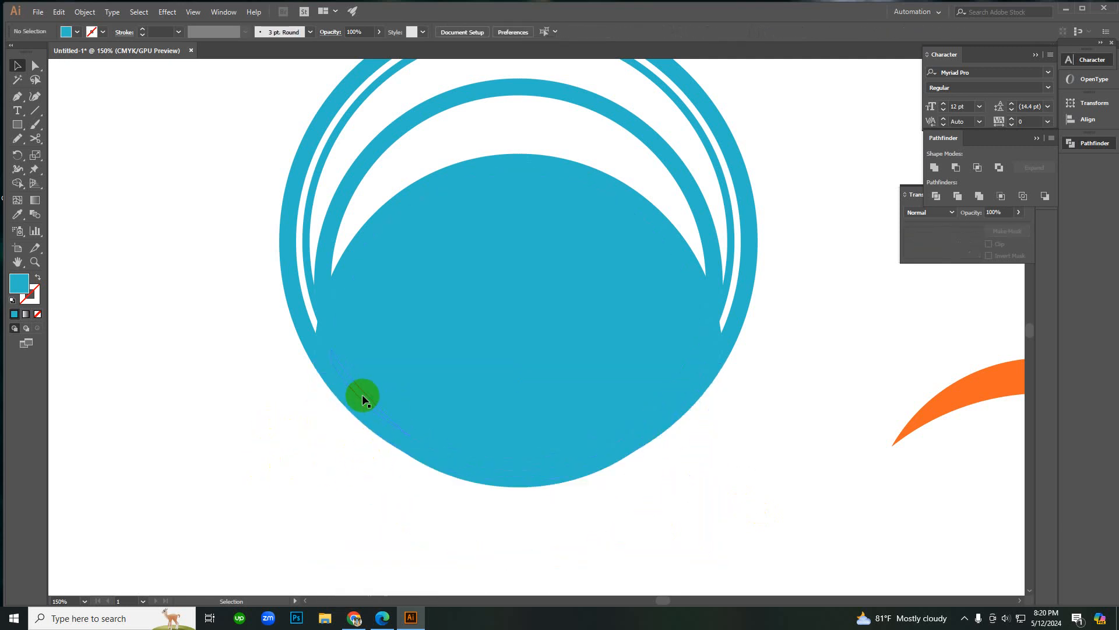
Step: Delete the small sliver pieces along the lower-left gap inside the outer ring so the white band continues along the bottom
{"action": "left_click", "coordinate": [471, 360], "text": "ctrl"}
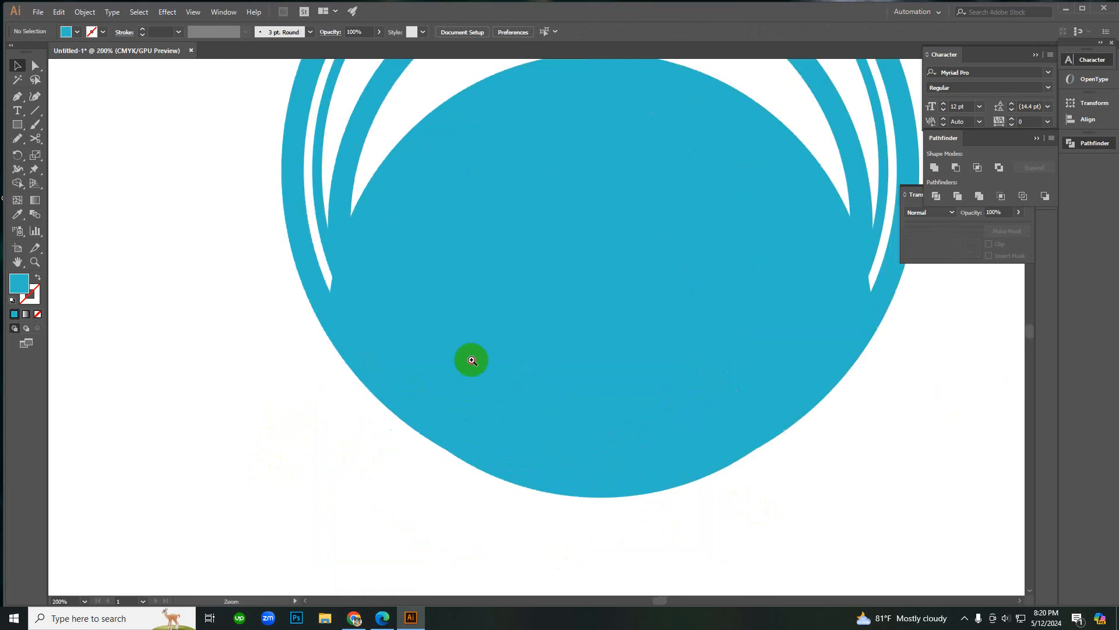
{"action": "left_click", "coordinate": [469, 358], "text": "ctrl"}
{"action": "left_click", "coordinate": [633, 350], "text": "ctrl+alt"}
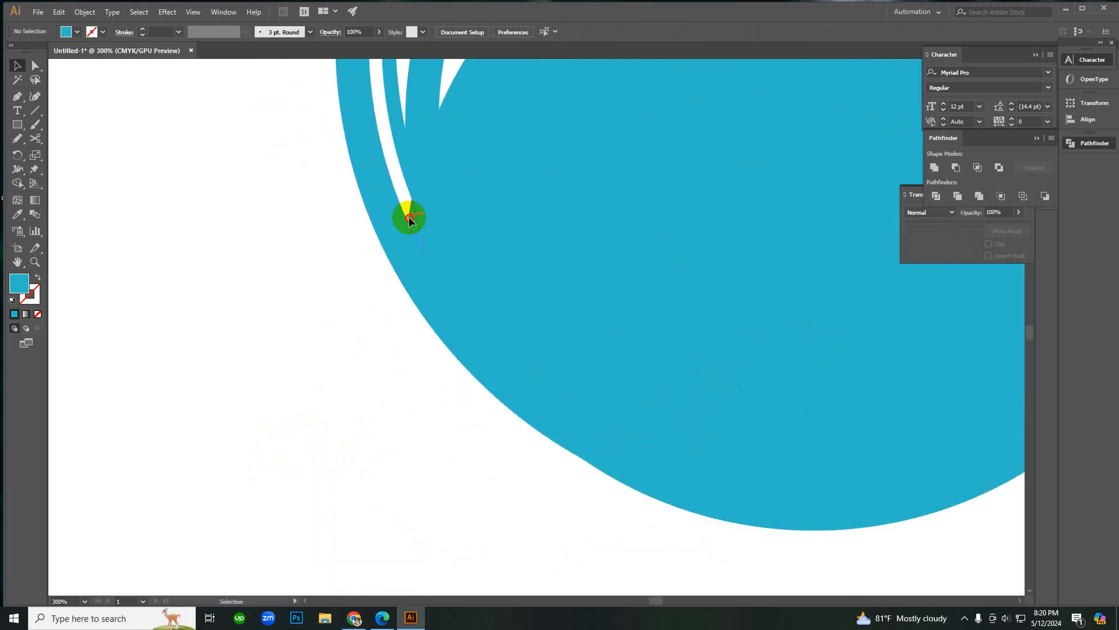
{"action": "left_click_drag", "start_coordinate": [410, 220], "coordinate": [431, 235]}
{"action": "left_click", "coordinate": [419, 221]}
{"action": "key", "text": "Delete"}
{"action": "left_click", "coordinate": [429, 249]}
{"action": "key", "text": "Delete"}
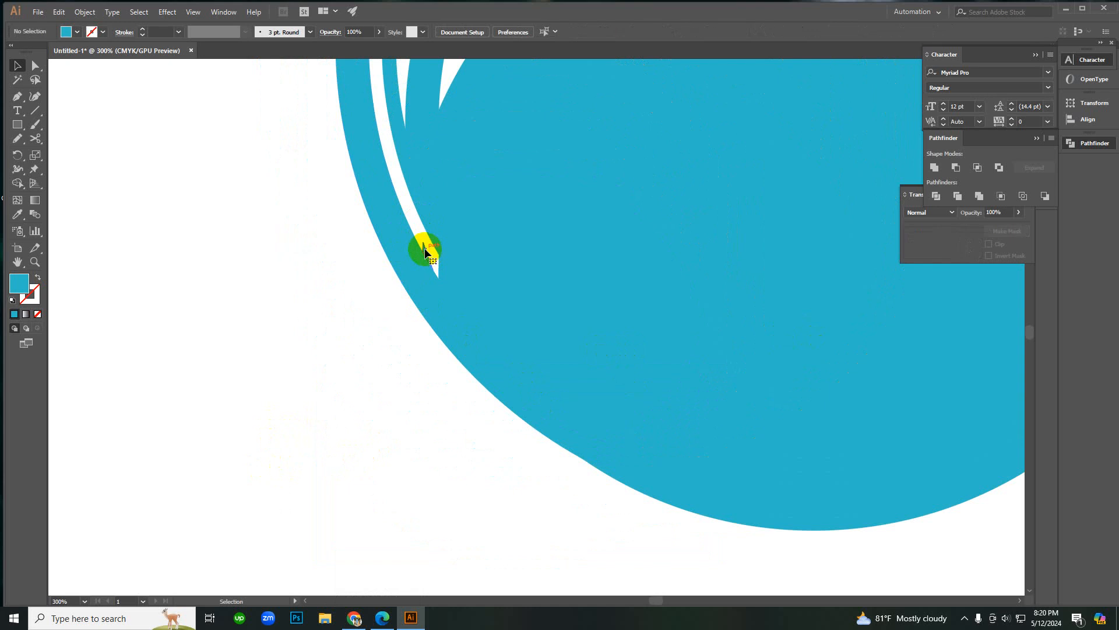
{"action": "left_click_drag", "start_coordinate": [425, 250], "coordinate": [582, 380]}
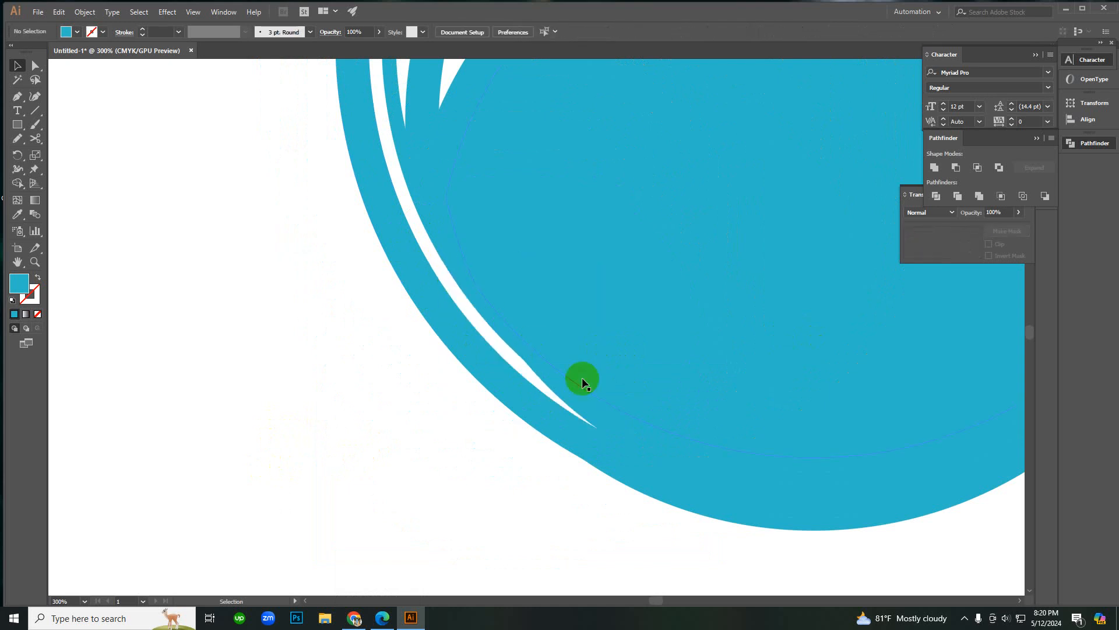
{"action": "left_click_drag", "start_coordinate": [621, 413], "coordinate": [555, 392]}
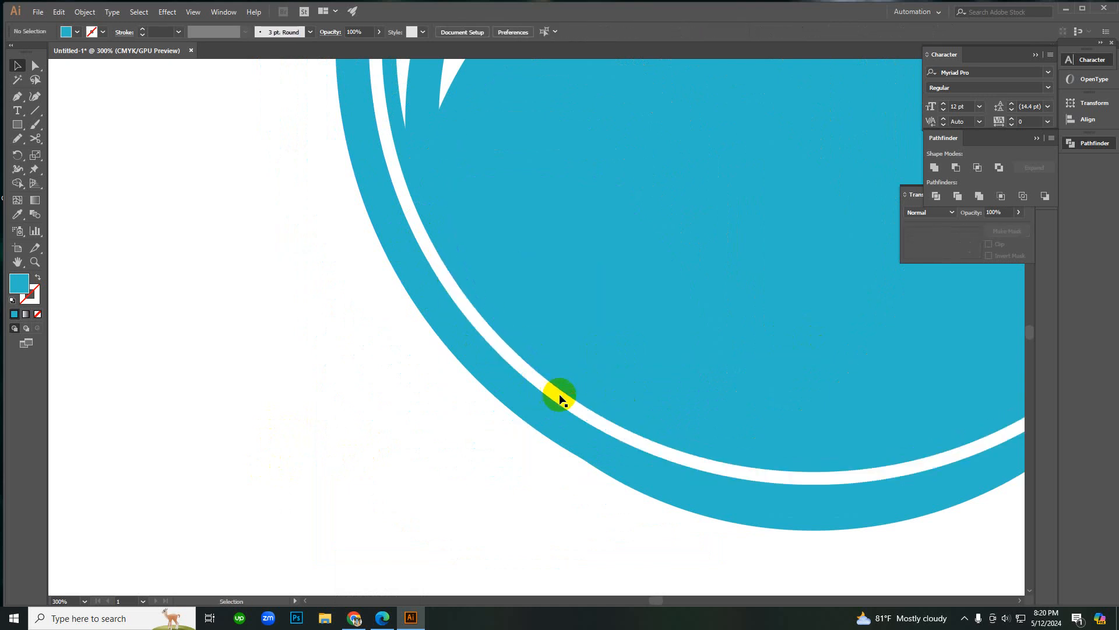
Step: Delete the remaining slivers along the lower-right gap inside the outer ring to close the white band into a full circle
{"action": "left_click", "coordinate": [717, 330], "text": "ctrl+alt"}
{"action": "left_click", "coordinate": [717, 330], "text": "ctrl+alt"}
{"action": "left_click", "coordinate": [717, 330], "text": "ctrl+alt"}
{"action": "left_click", "coordinate": [486, 293], "text": "ctrl"}
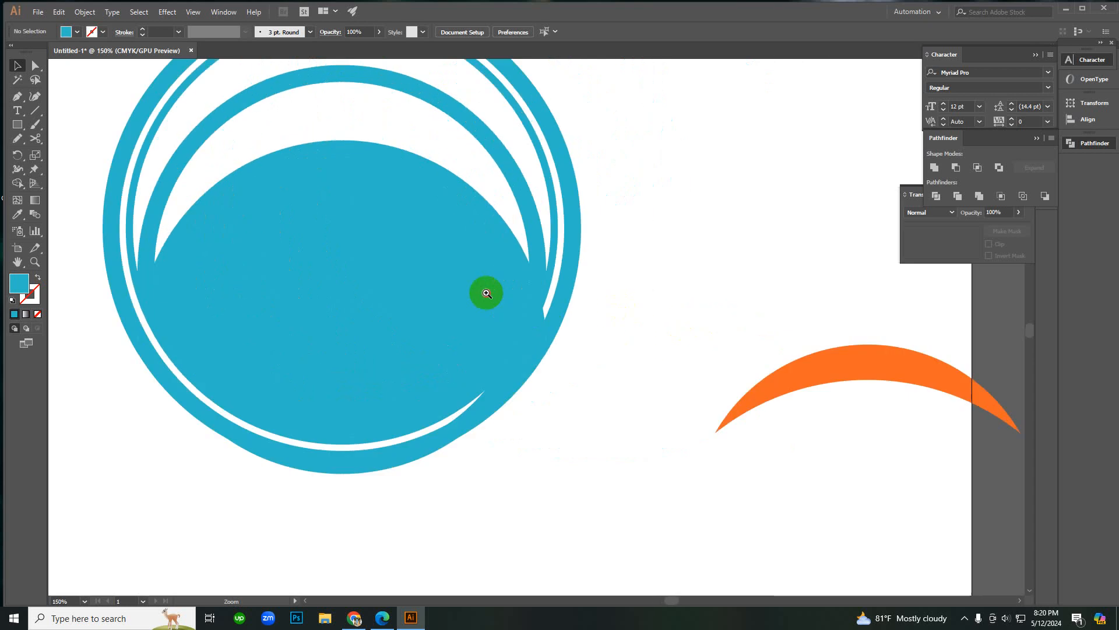
{"action": "left_click", "coordinate": [485, 292], "text": "ctrl"}
{"action": "left_click", "coordinate": [559, 392], "text": "ctrl"}
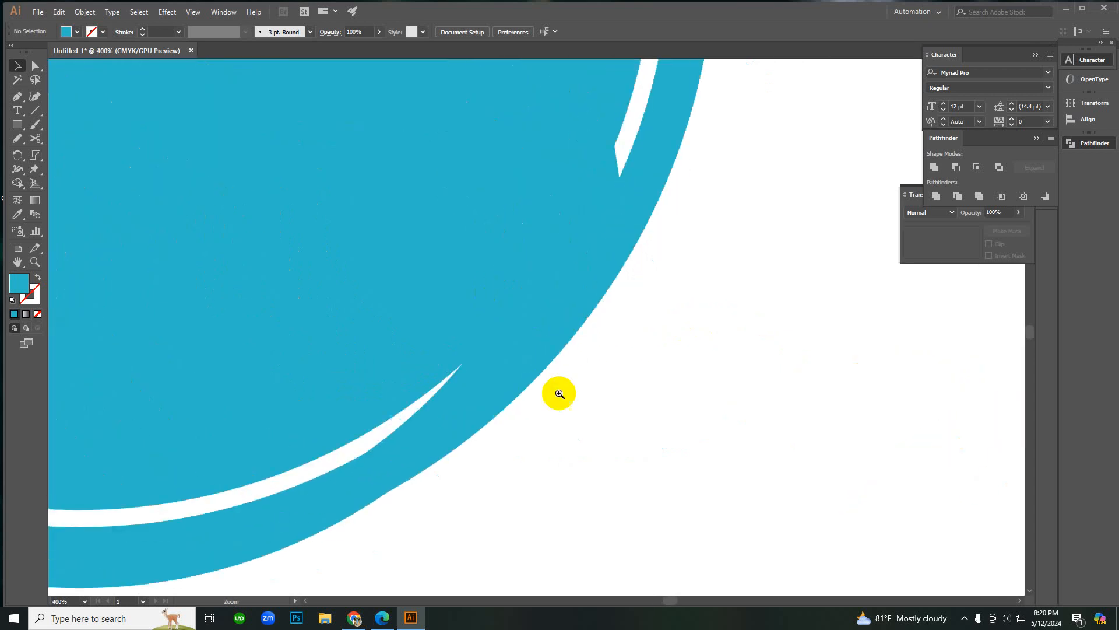
{"action": "left_click_drag", "start_coordinate": [464, 372], "coordinate": [599, 263]}
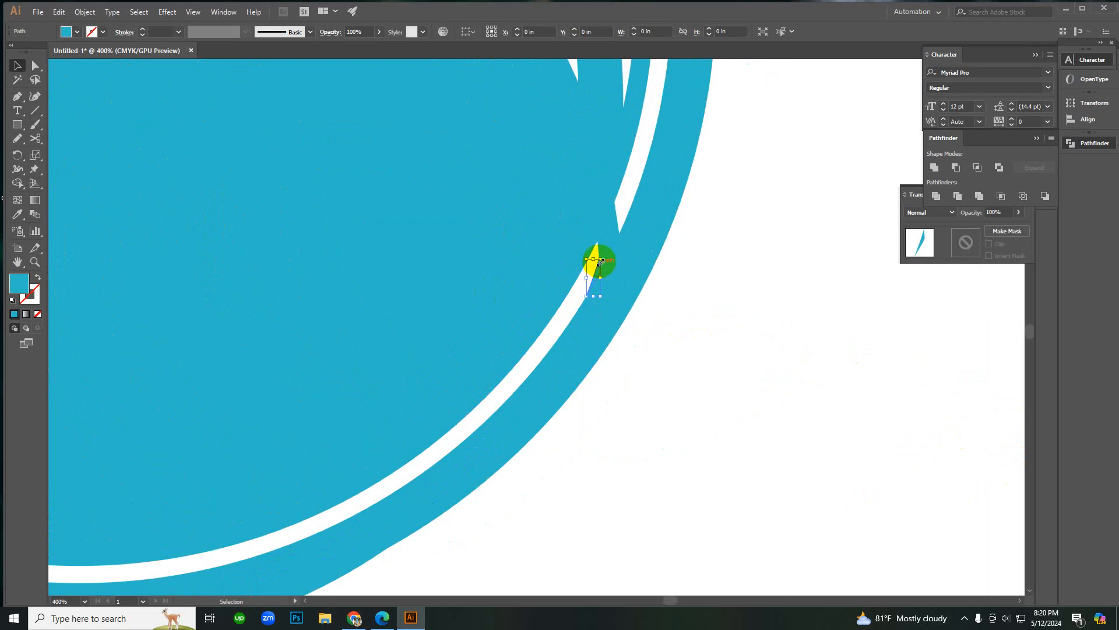
{"action": "key", "text": "Delete"}
{"action": "left_click", "coordinate": [601, 253]}
{"action": "key", "text": "Delete"}
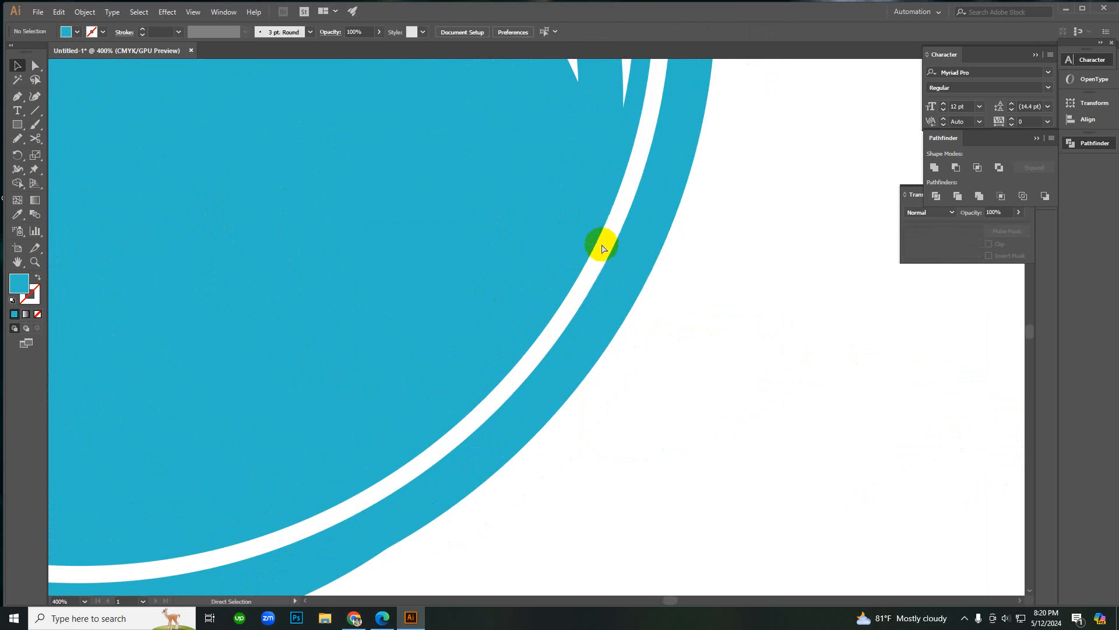
Step: Move the orange crescent onto the upper middle of the blue disc
{"action": "left_click", "coordinate": [470, 275], "text": "ctrl+alt"}
{"action": "left_click", "coordinate": [471, 274], "text": "ctrl+alt"}
{"action": "left_click", "coordinate": [495, 280], "text": "ctrl+alt"}
{"action": "left_click", "coordinate": [528, 287], "text": "ctrl+alt"}
{"action": "left_click", "coordinate": [554, 288], "text": "ctrl+alt"}
{"action": "left_click", "coordinate": [545, 296], "text": "ctrl+alt"}
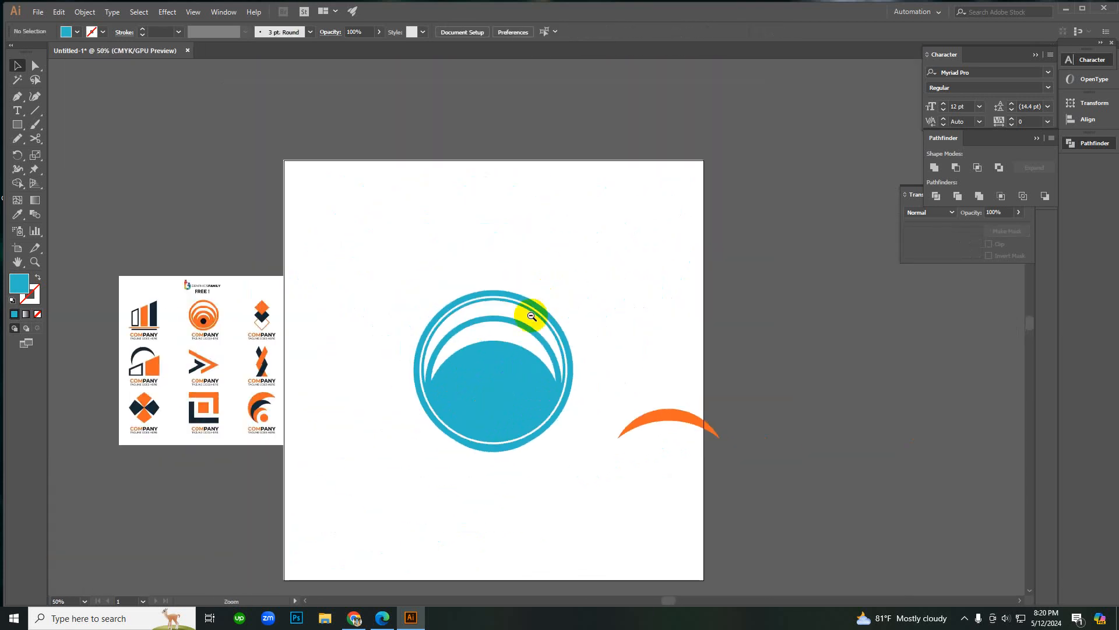
{"action": "left_click", "coordinate": [504, 357], "text": "ctrl"}
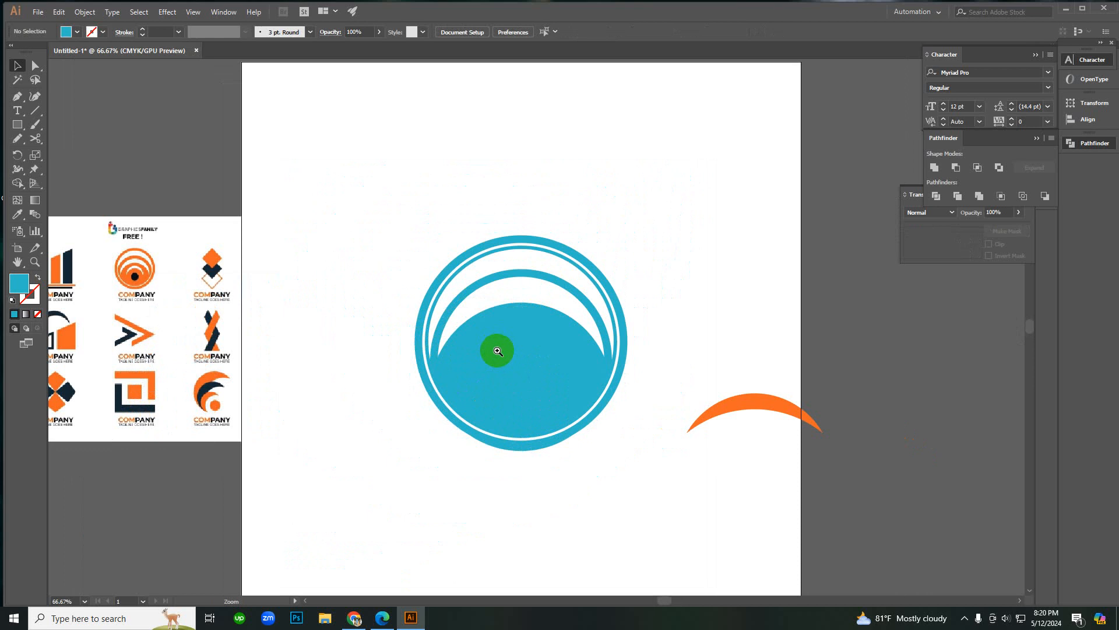
{"action": "left_click", "coordinate": [497, 351], "text": "ctrl"}
{"action": "left_click", "coordinate": [551, 322], "text": "ctrl+alt"}
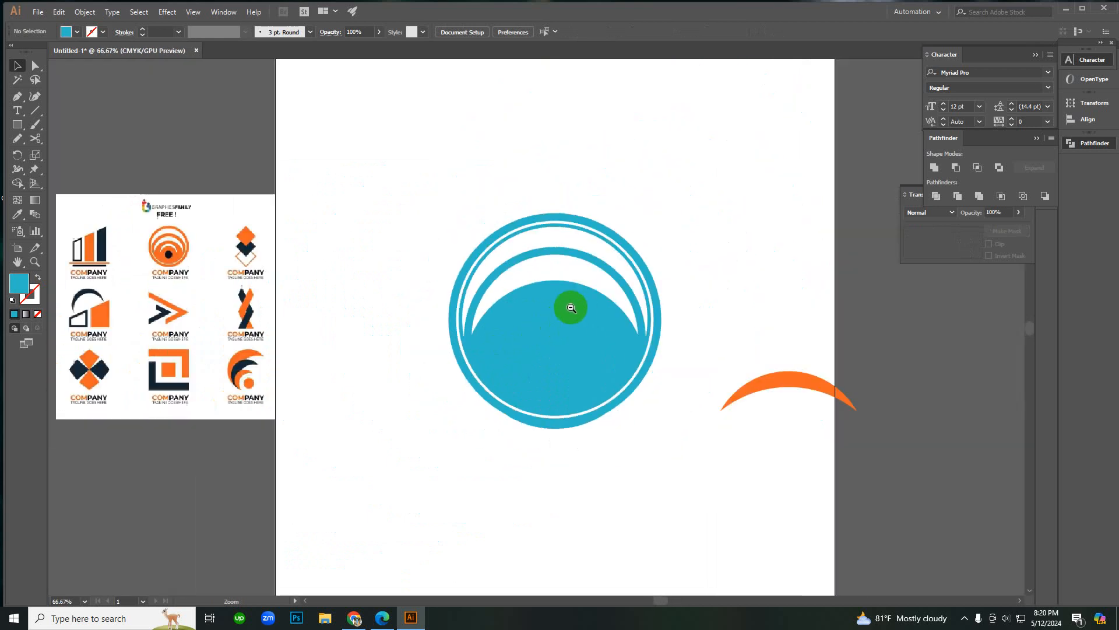
{"action": "left_click", "coordinate": [571, 308], "text": "ctrl"}
{"action": "left_click_drag", "start_coordinate": [830, 449], "coordinate": [481, 336]}
Step: Recolour the crescent with the dark navy sampled from the reference sheet and bring it in front of the disc
{"action": "key", "text": "i"}
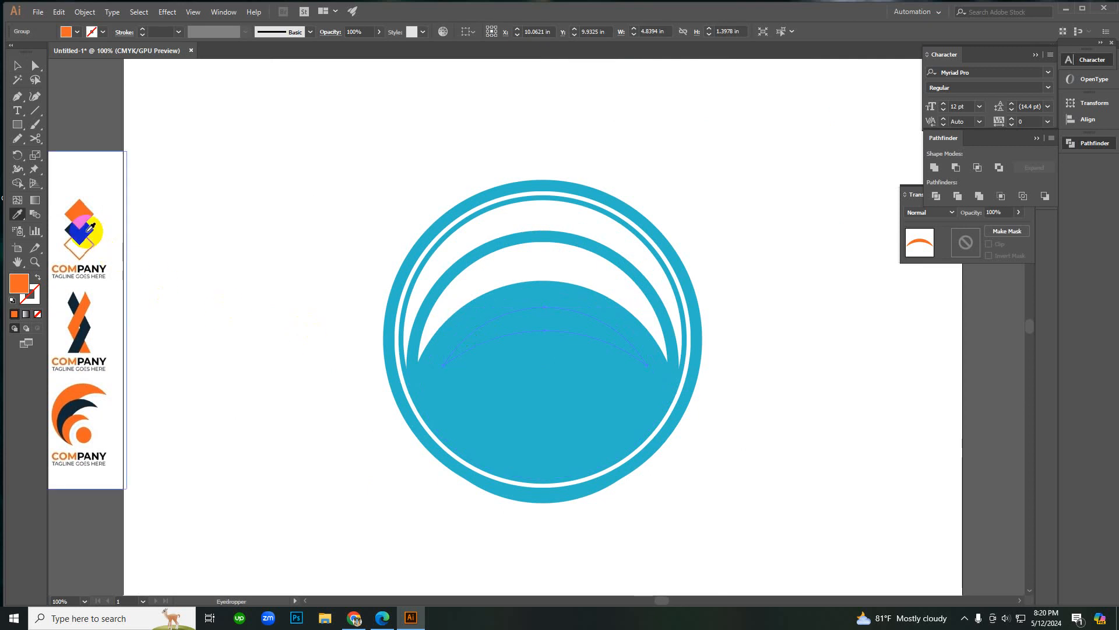
{"action": "left_click", "coordinate": [88, 231]}
{"action": "left_click", "coordinate": [207, 251], "text": "ctrl"}
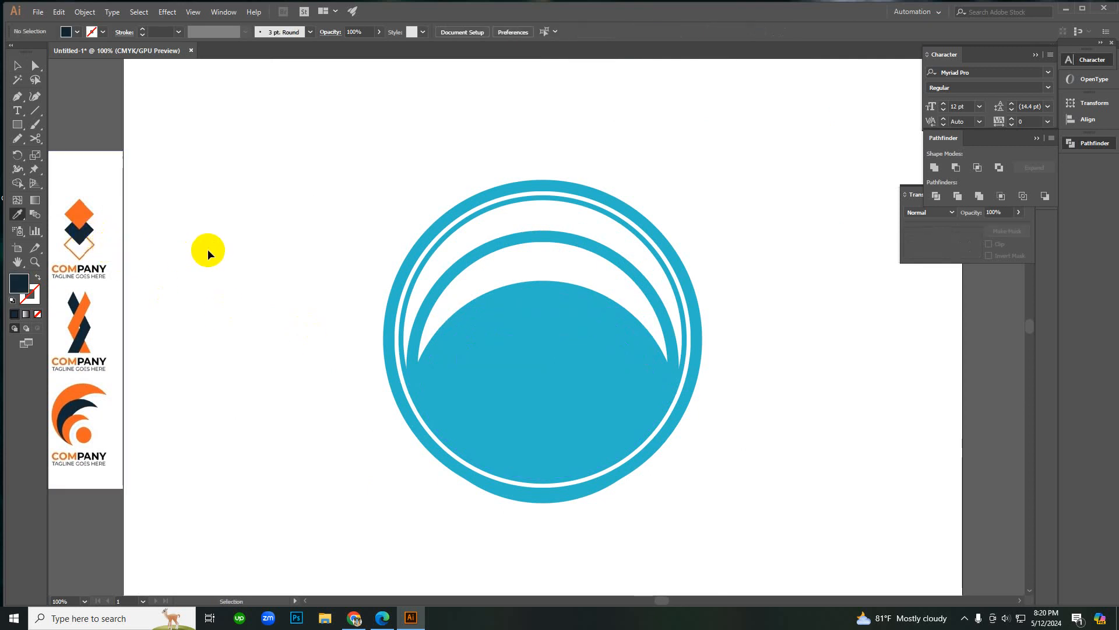
{"action": "key", "text": "ctrl+f"}
{"action": "key", "text": "v"}
{"action": "left_click", "coordinate": [350, 277]}
{"action": "left_click", "coordinate": [531, 349], "text": "ctrl+alt"}
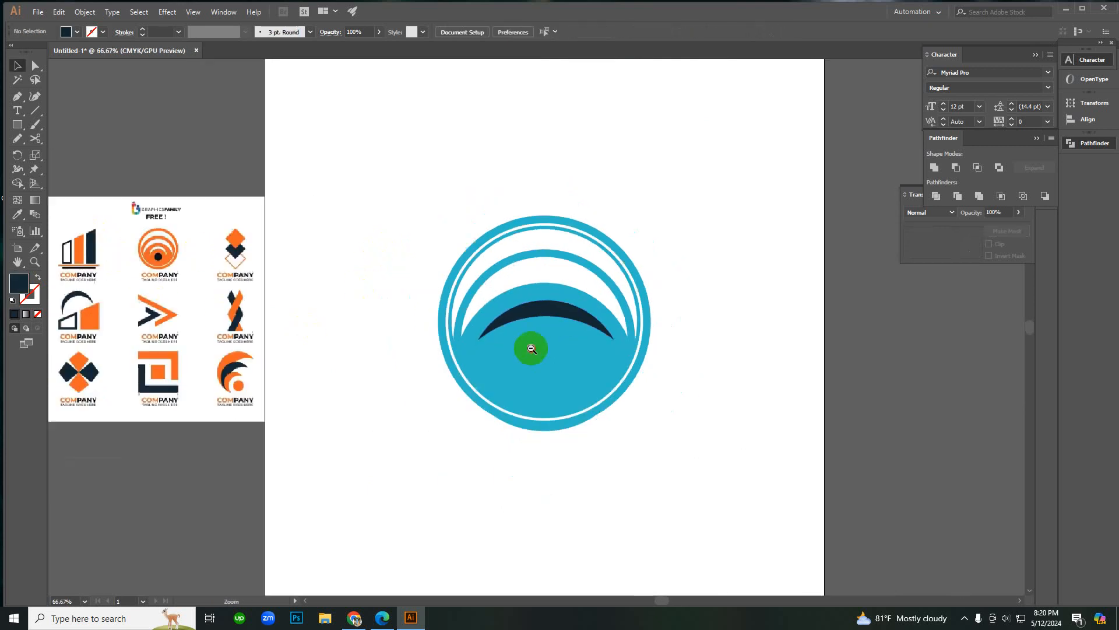
Step: Cut the navy crescent's shape out of the blue disc with the Shape Builder tool
{"action": "left_click", "coordinate": [531, 349], "text": "ctrl+alt"}
{"action": "left_click", "coordinate": [520, 316], "text": "ctrl"}
{"action": "left_click", "coordinate": [519, 315], "text": "ctrl"}
{"action": "left_click", "coordinate": [588, 321]}
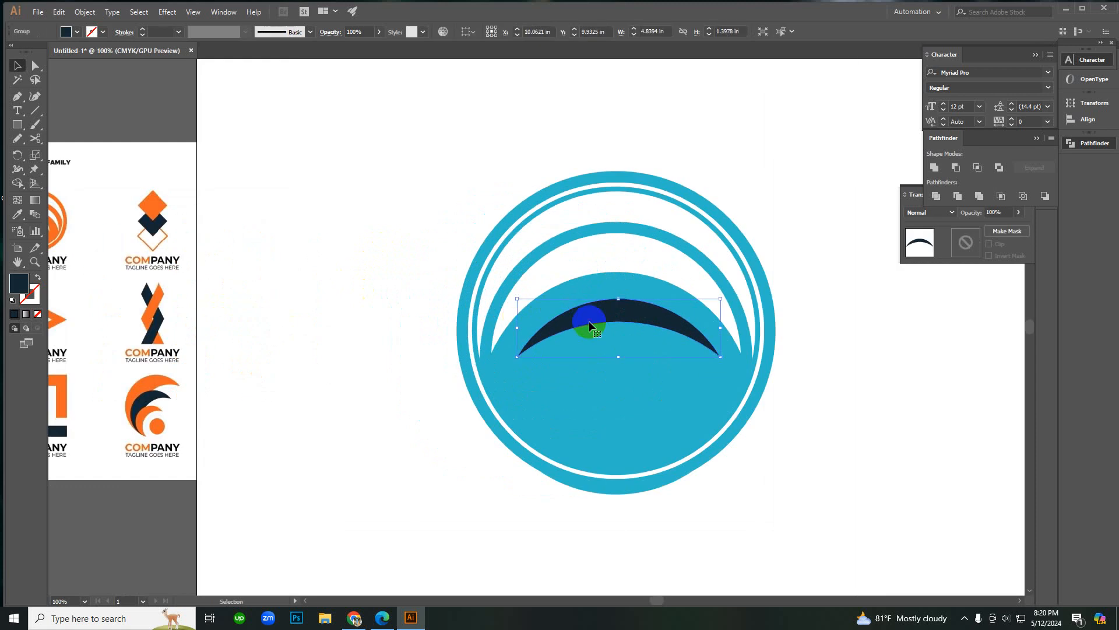
{"action": "left_click", "coordinate": [634, 344], "text": "shift"}
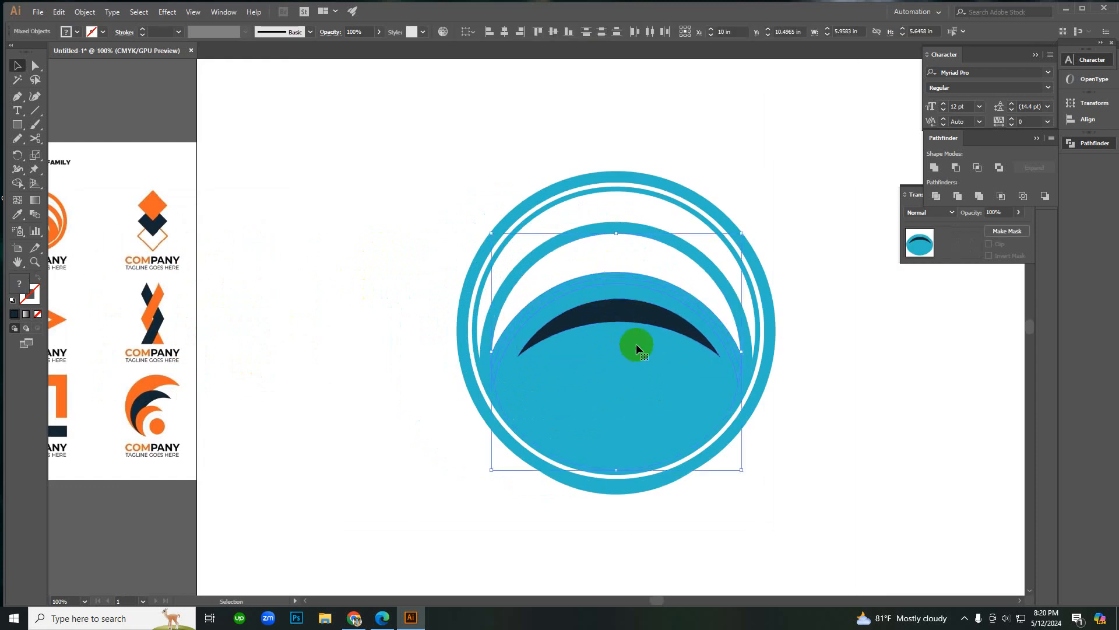
{"action": "key", "text": "shift+m"}
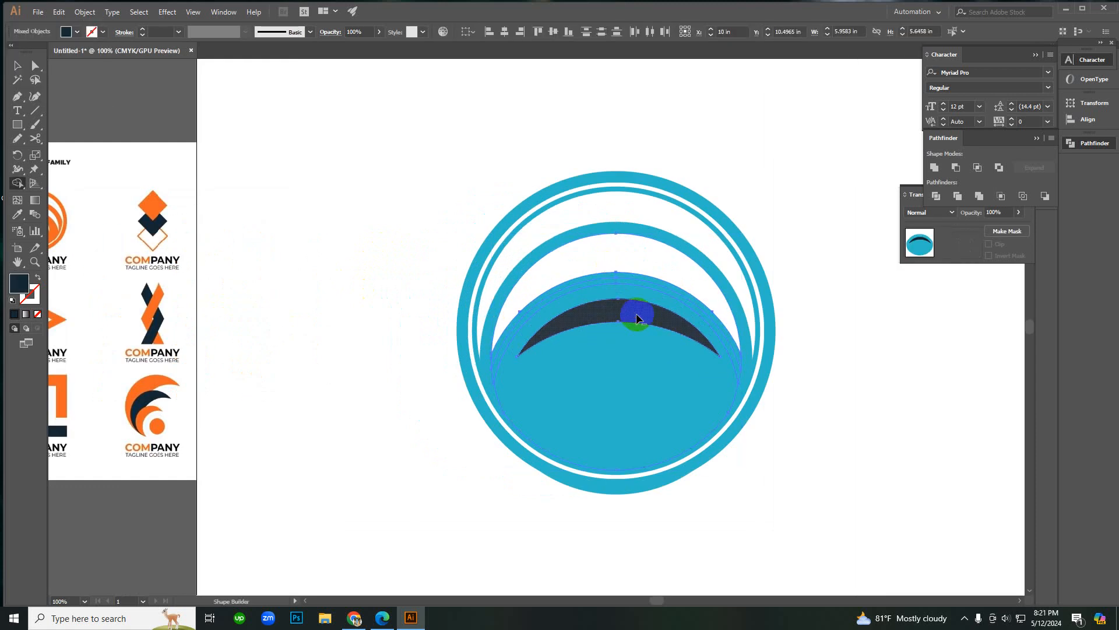
{"action": "left_click", "coordinate": [635, 313], "text": "alt"}
{"action": "key", "text": "v"}
{"action": "left_click", "coordinate": [781, 236]}
{"action": "left_click", "coordinate": [614, 341], "text": "ctrl+alt"}
{"action": "left_click", "coordinate": [614, 341], "text": "ctrl+alt"}
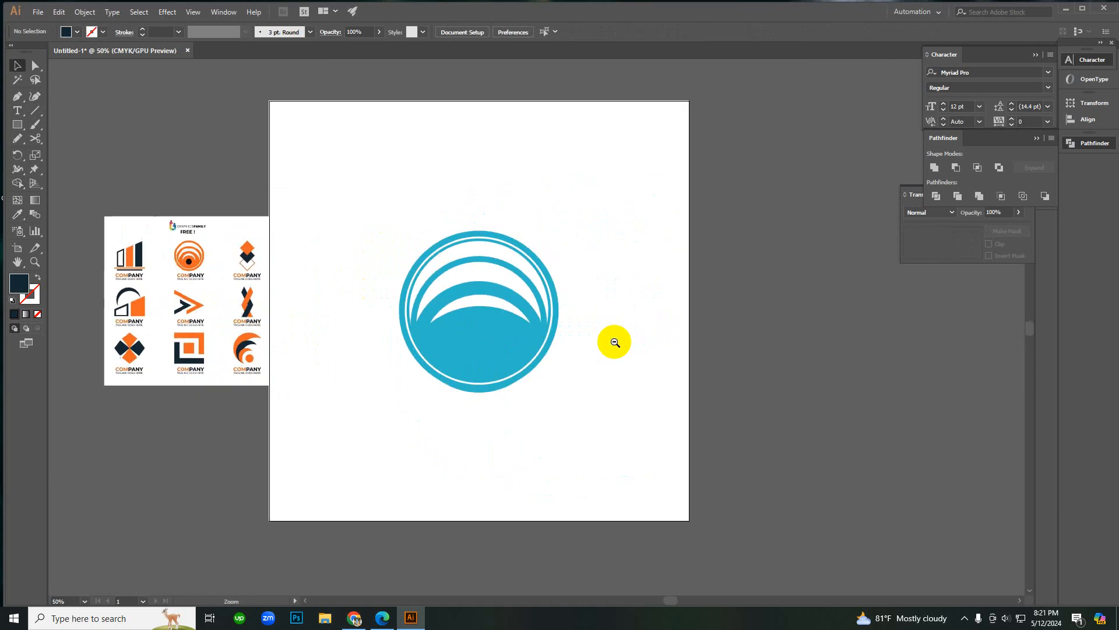
{"action": "left_click", "coordinate": [490, 336], "text": "ctrl"}
{"action": "left_click", "coordinate": [490, 335], "text": "ctrl"}
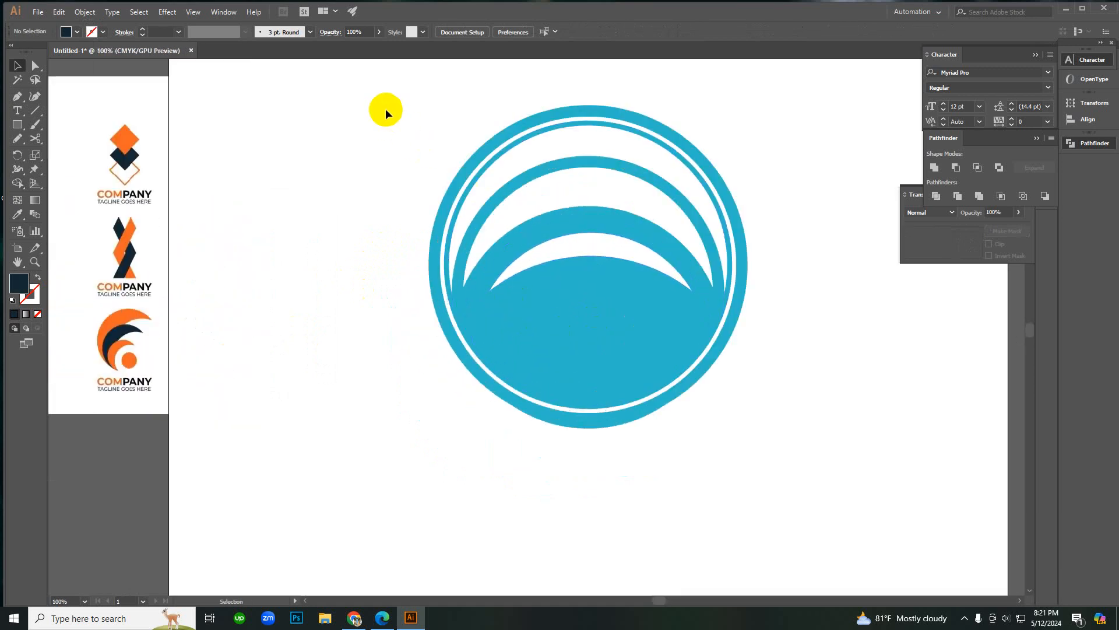
Step: Try recolouring every piece of the logo with the orange sampled from the reference sheet, and undo it
{"action": "left_click", "coordinate": [435, 279], "text": "ctrl+alt"}
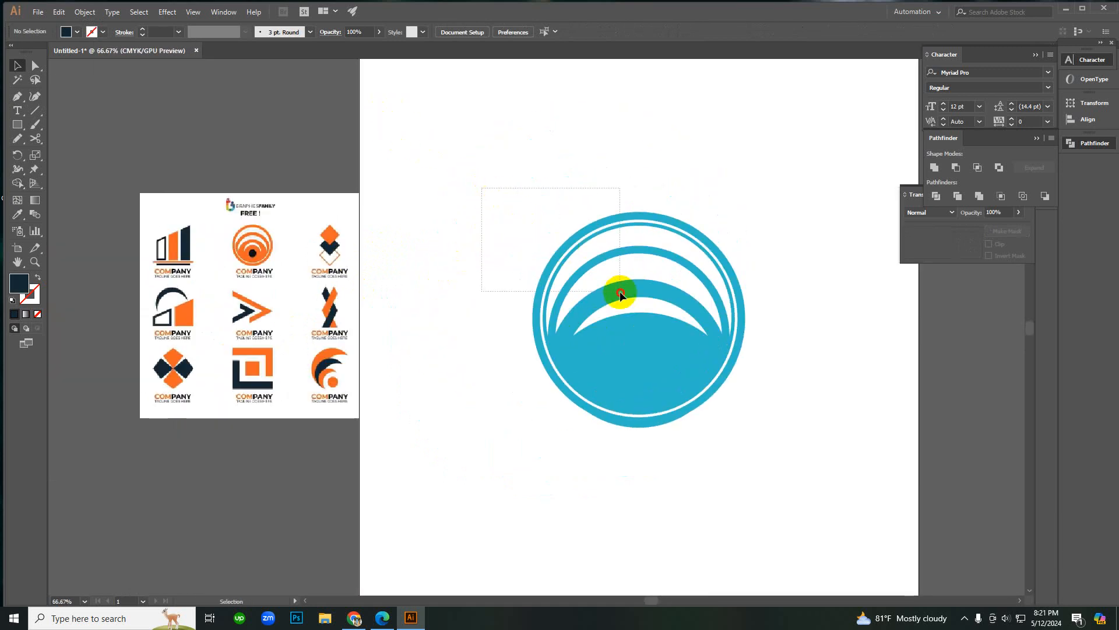
{"action": "left_click_drag", "start_coordinate": [482, 188], "coordinate": [620, 292]}
{"action": "left_click_drag", "start_coordinate": [497, 155], "coordinate": [717, 456]}
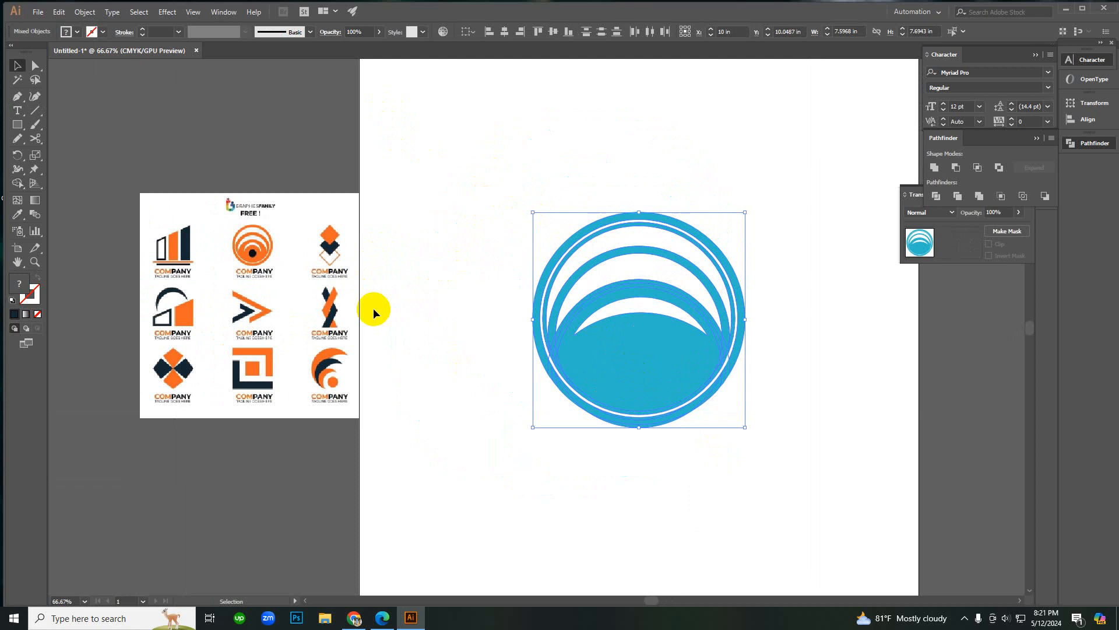
{"action": "key", "text": "i"}
{"action": "left_click", "coordinate": [248, 249]}
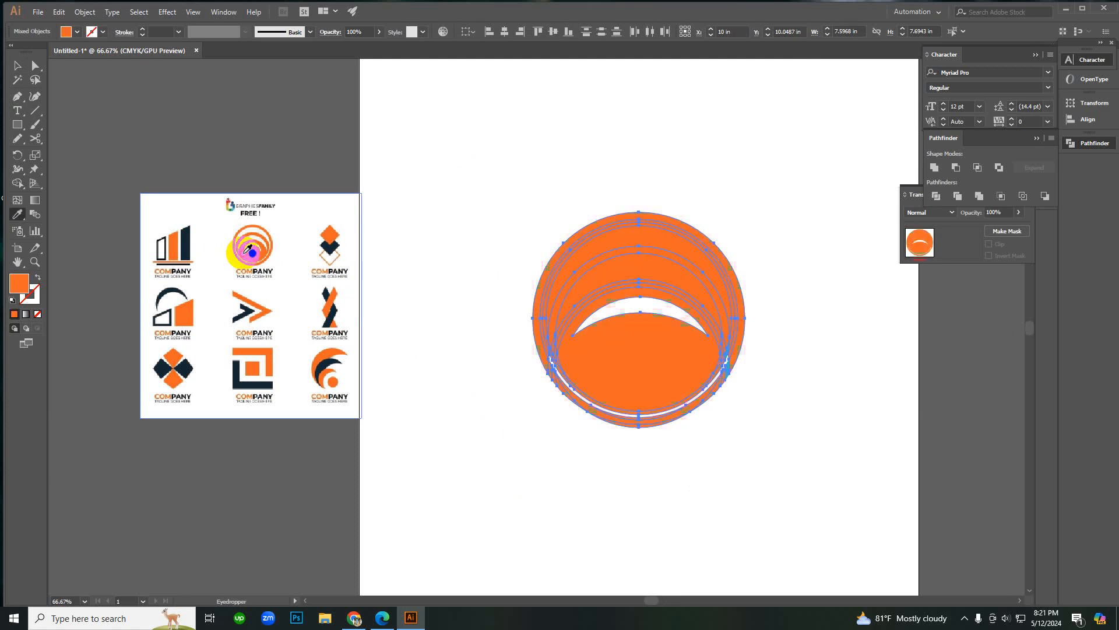
{"action": "right_click", "coordinate": [467, 274]}
{"action": "left_click", "coordinate": [480, 275]}
{"action": "key", "text": "v"}
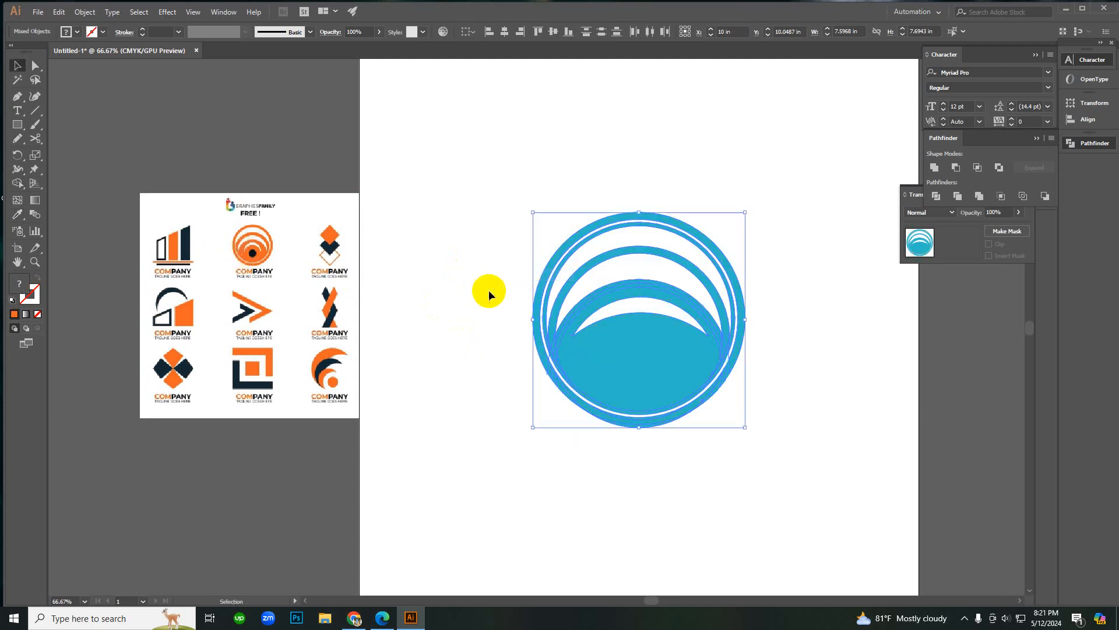
Step: Select only the blue-filled pieces with the Magic Wand and recolour them with the orange sampled from the reference sheet
{"action": "left_click", "coordinate": [496, 298]}
{"action": "left_click", "coordinate": [590, 340], "text": "ctrl"}
{"action": "left_click", "coordinate": [545, 270], "text": "ctrl"}
{"action": "left_click", "coordinate": [544, 269], "text": "ctrl"}
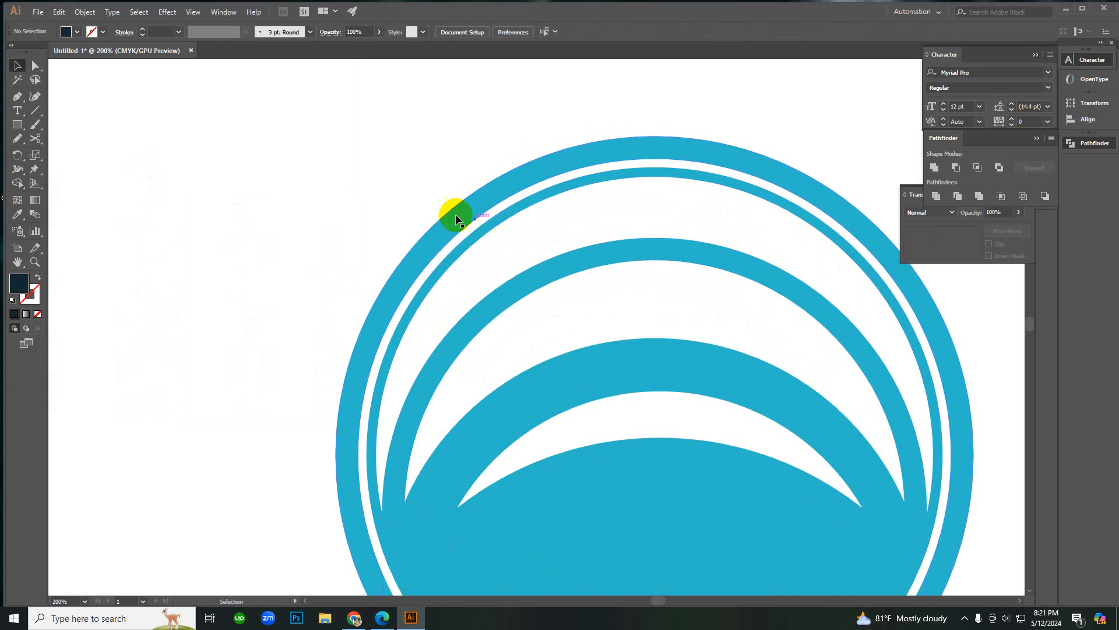
{"action": "left_click", "coordinate": [458, 249]}
{"action": "left_click", "coordinate": [411, 229]}
{"action": "left_click", "coordinate": [437, 236]}
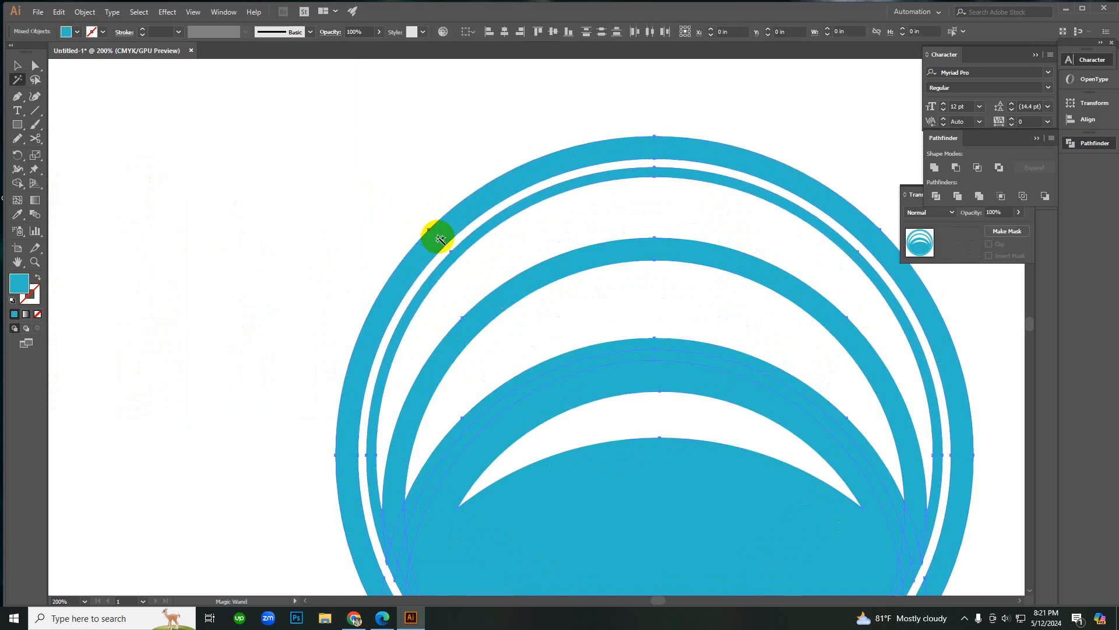
{"action": "key", "text": "ctrl+minus"}
{"action": "key", "text": "ctrl+minus"}
{"action": "key", "text": "ctrl+minus"}
{"action": "key", "text": "i"}
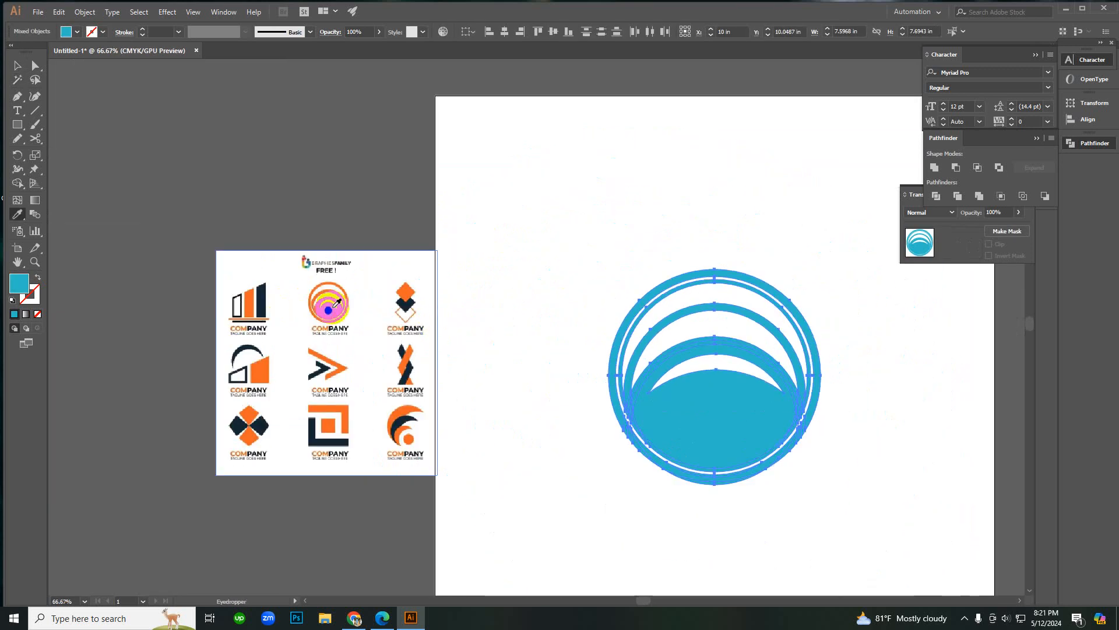
{"action": "left_click", "coordinate": [341, 308]}
{"action": "key", "text": "v"}
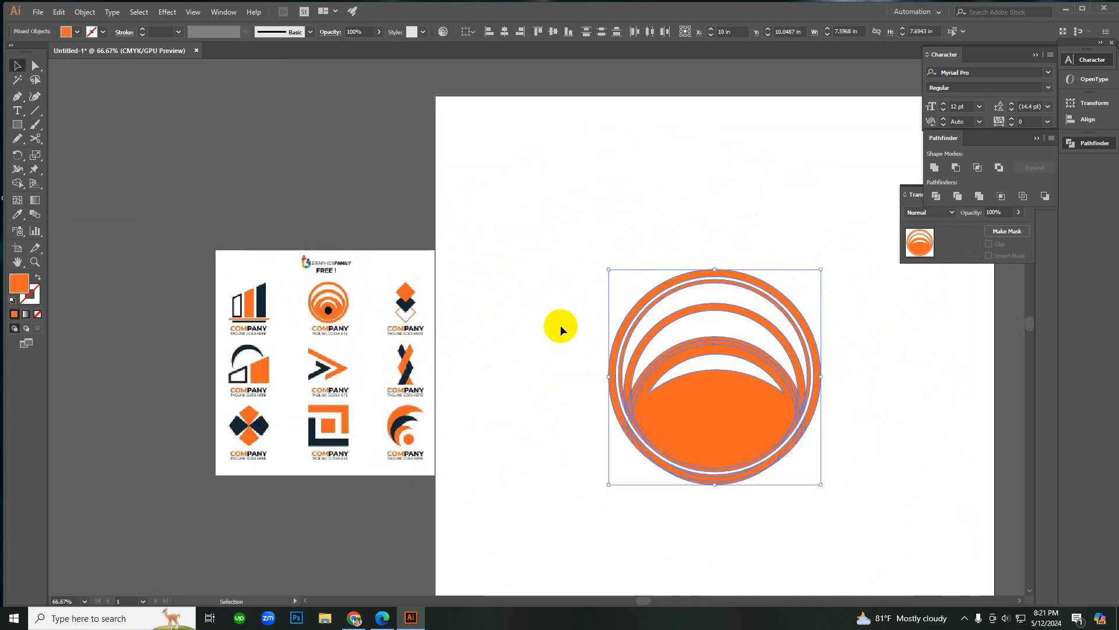
{"action": "left_click", "coordinate": [561, 324]}
Step: Try moving the middle arc outside the logo and deleting the unfilled paths left in the white gaps
{"action": "left_click", "coordinate": [668, 379], "text": "ctrl"}
{"action": "left_click", "coordinate": [668, 378], "text": "ctrl"}
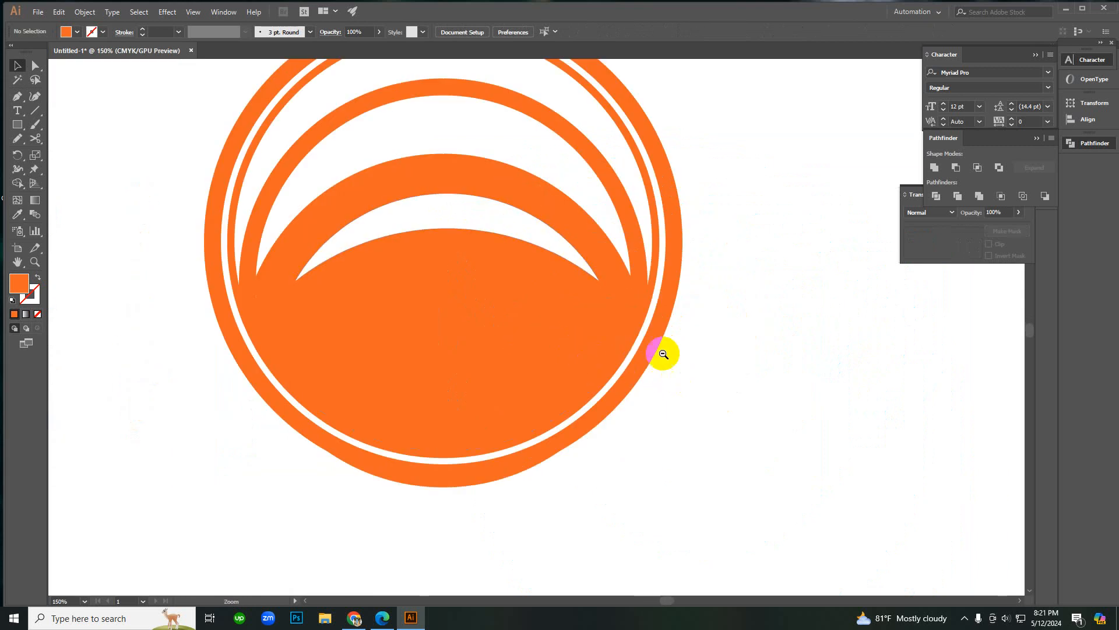
{"action": "left_click", "coordinate": [664, 354], "text": "ctrl+alt"}
{"action": "left_click_drag", "start_coordinate": [504, 212], "coordinate": [790, 284]}
{"action": "left_click_drag", "start_coordinate": [400, 155], "coordinate": [435, 172]}
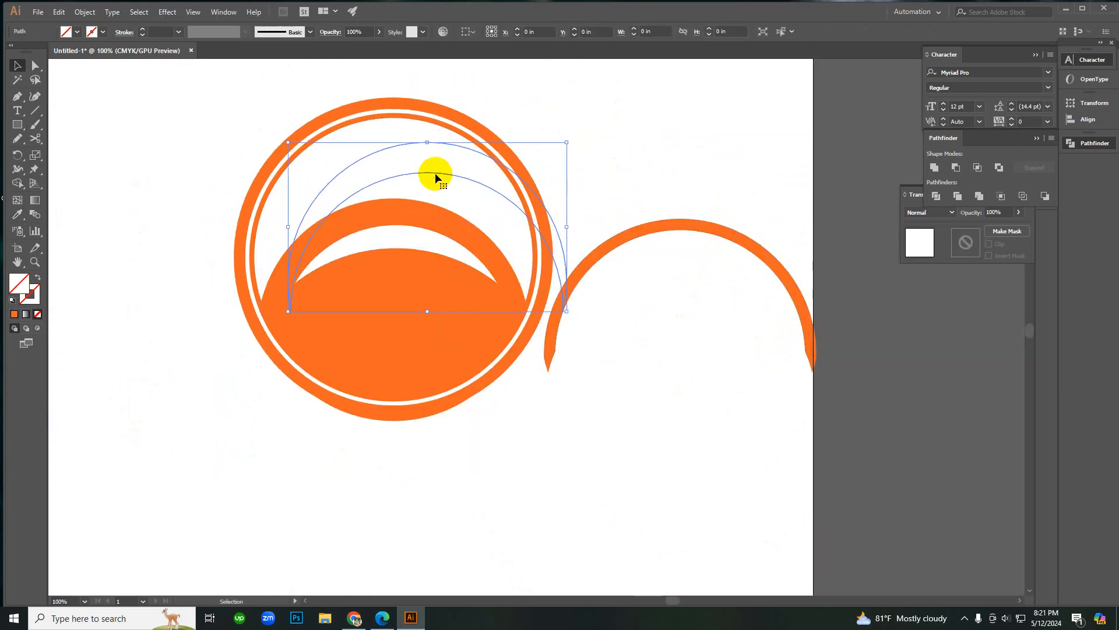
{"action": "key", "text": "Delete"}
{"action": "right_click", "coordinate": [425, 164]}
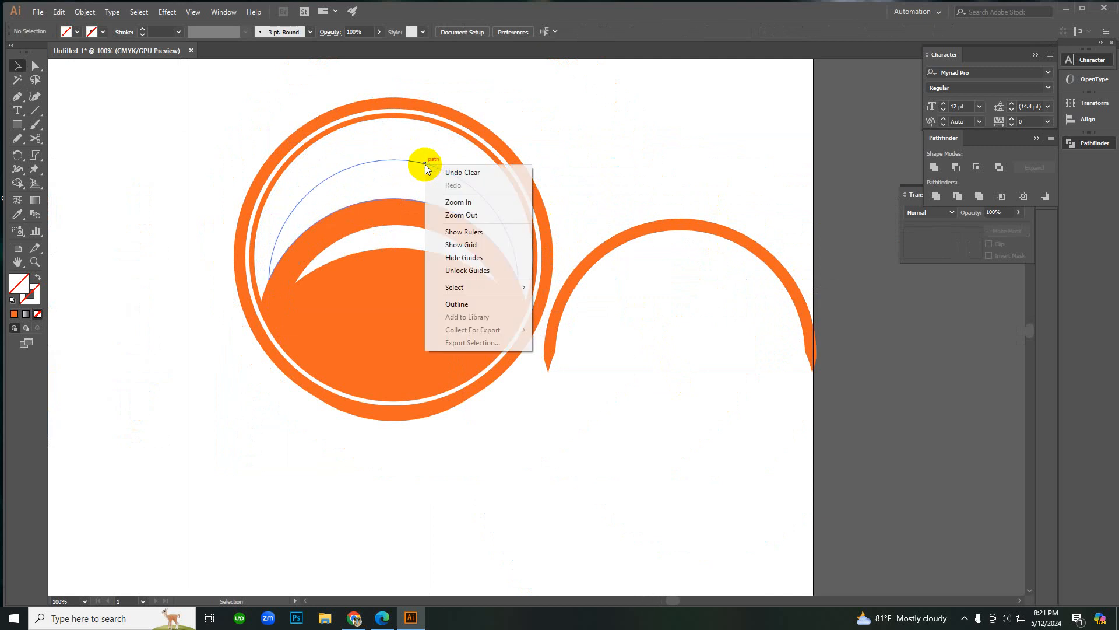
{"action": "left_click", "coordinate": [392, 152]}
{"action": "left_click", "coordinate": [433, 181]}
{"action": "key", "text": "Delete"}
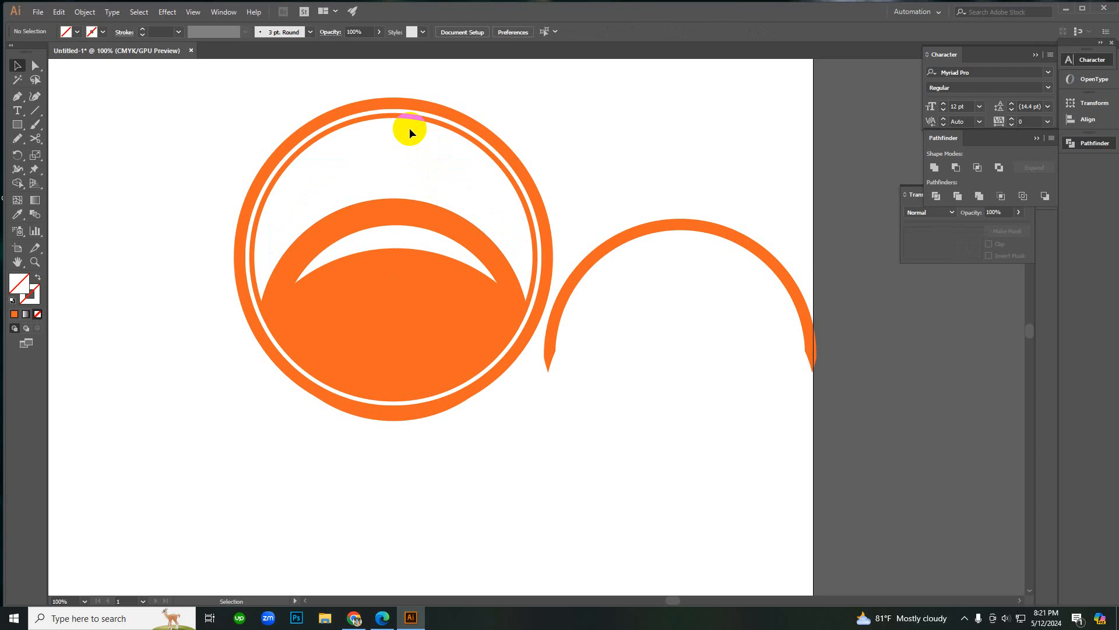
Step: Undo the path deletions and the arc's move out of the logo
{"action": "right_click", "coordinate": [591, 136]}
{"action": "left_click", "coordinate": [599, 141]}
{"action": "key", "text": "ctrl+z"}
{"action": "key", "text": "ctrl+z"}
{"action": "key", "text": "ctrl+z"}
{"action": "key", "text": "ctrl+z"}
{"action": "key", "text": "ctrl+z"}
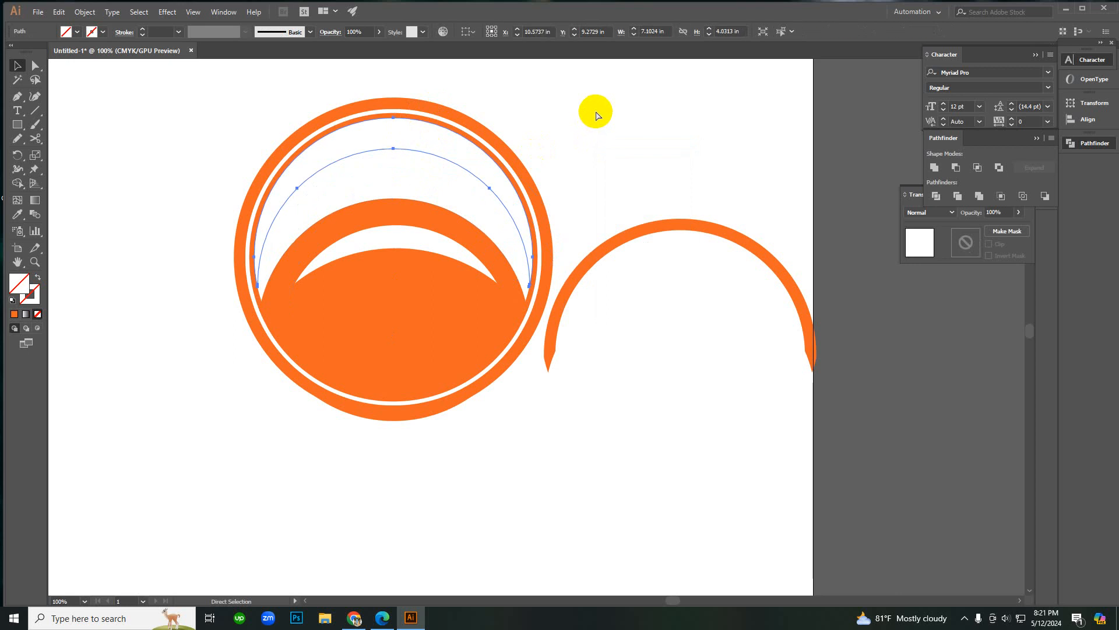
{"action": "key", "text": "z"}
{"action": "left_click", "coordinate": [462, 367], "text": "alt"}
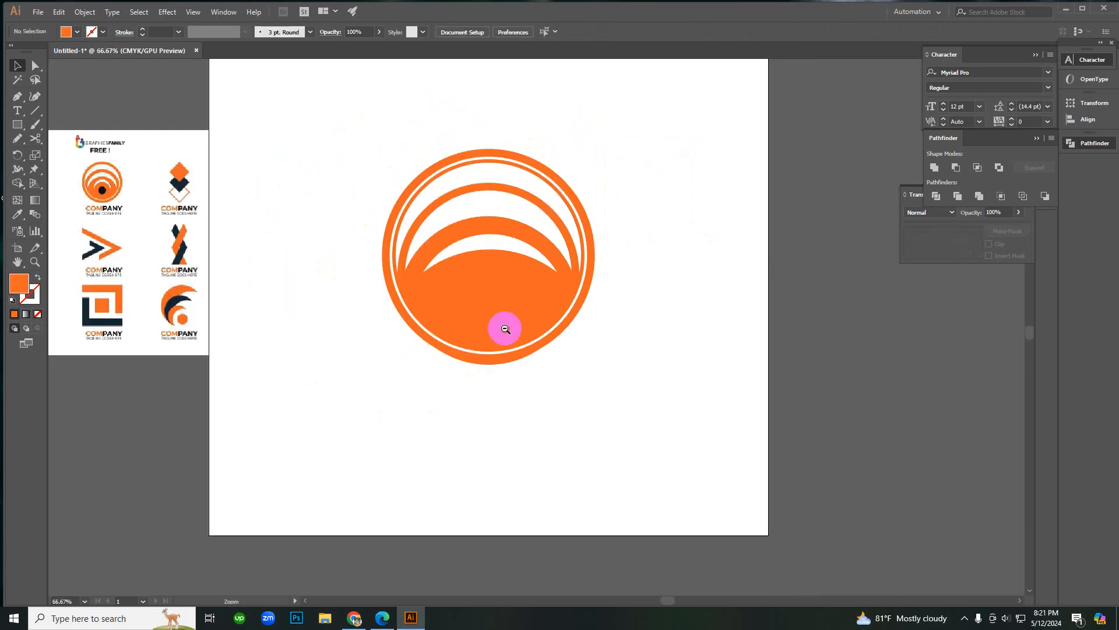
{"action": "left_click", "coordinate": [506, 306], "text": "alt"}
{"action": "left_click", "coordinate": [540, 302]}
{"action": "key", "text": "v"}
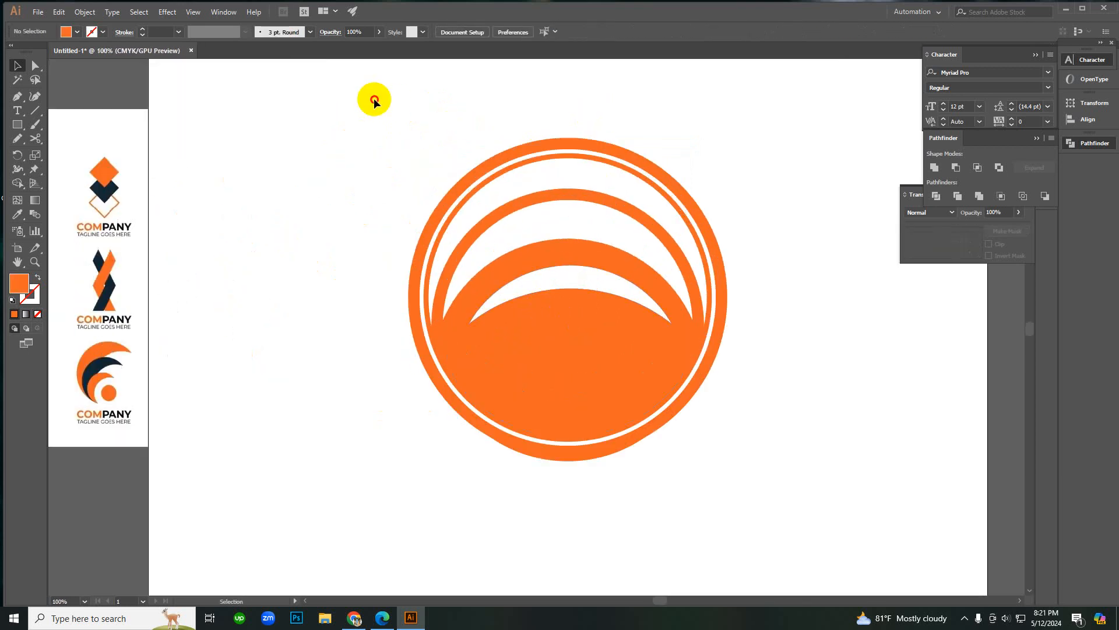
Step: Group all the orange pieces of the logo into one object
{"action": "left_click_drag", "start_coordinate": [374, 99], "coordinate": [764, 513]}
{"action": "left_click", "coordinate": [592, 299]}
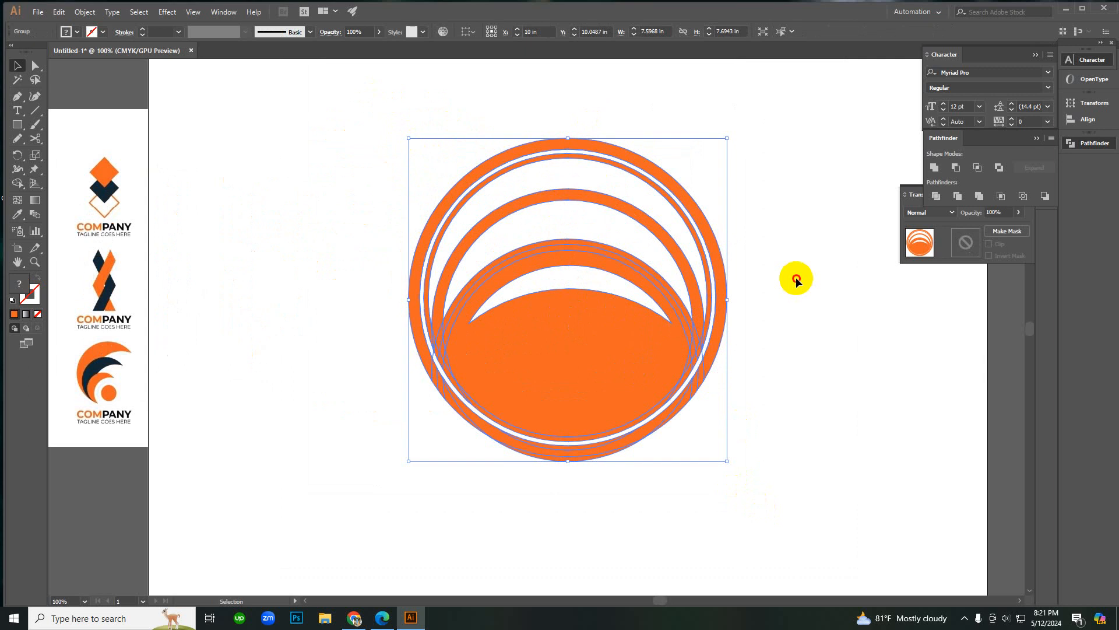
{"action": "left_click", "coordinate": [708, 329]}
Step: Draw a circle about 1.39 in across inside the orange disc, fill it with the sampled dark navy and nudge it upwards
{"action": "key", "text": "l"}
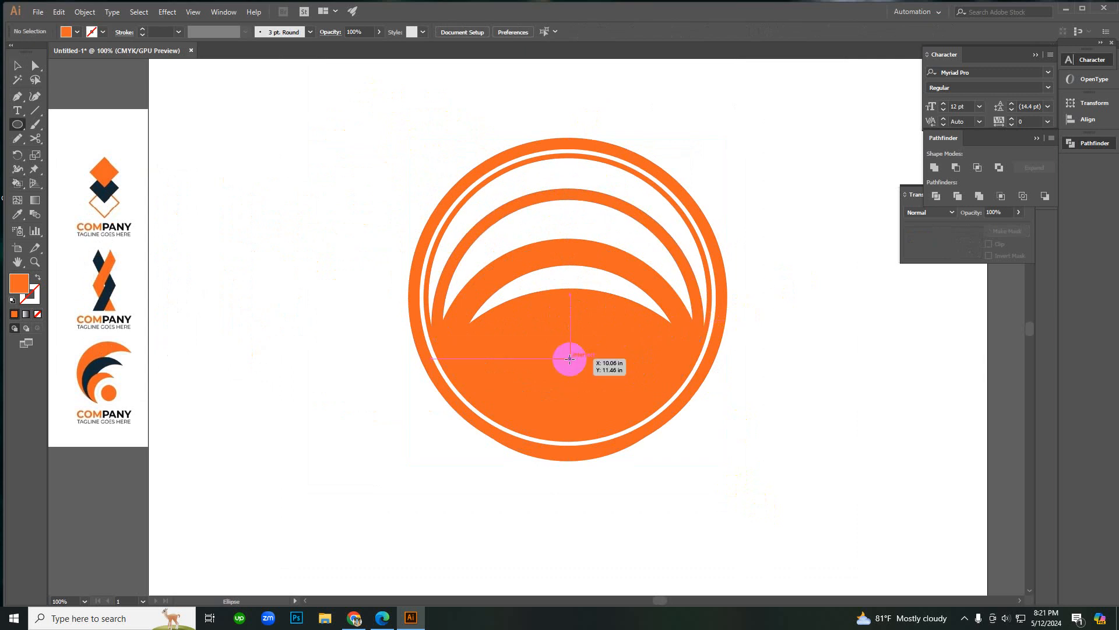
{"action": "left_click_drag", "start_coordinate": [570, 359], "coordinate": [587, 387]}
{"action": "key", "text": "i"}
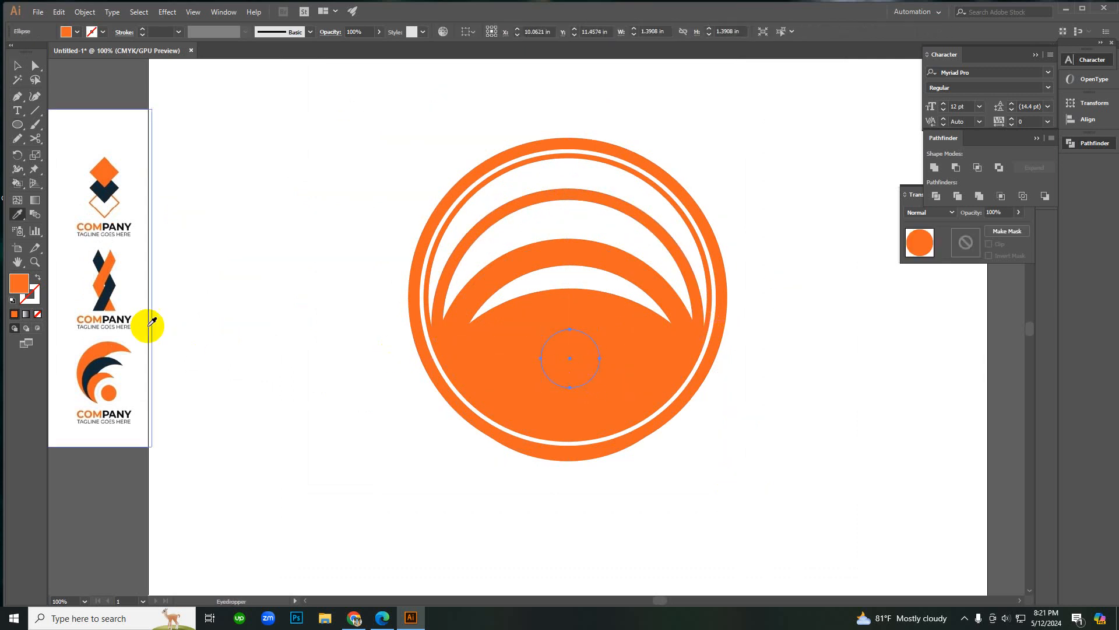
{"action": "left_click", "coordinate": [113, 289]}
{"action": "key", "text": "v"}
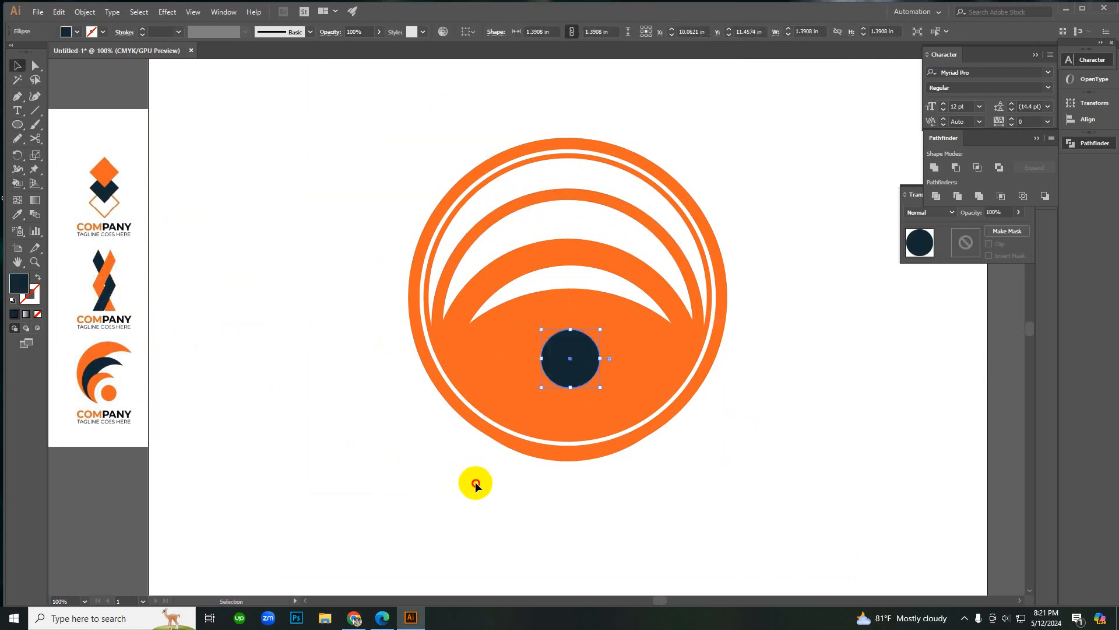
{"action": "left_click", "coordinate": [565, 386]}
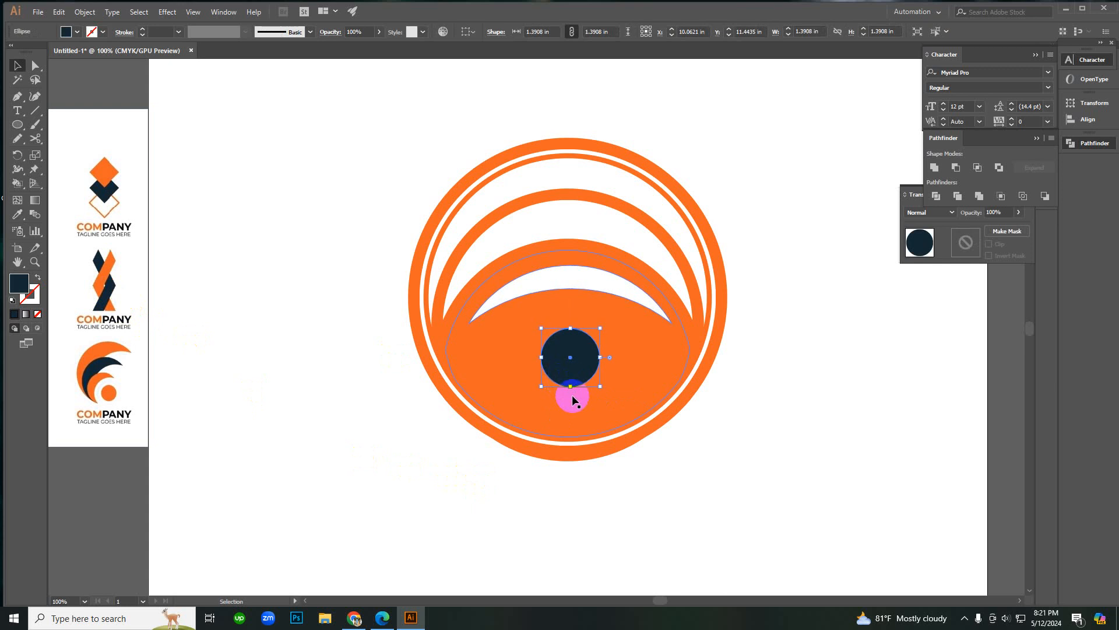
{"action": "left_click", "coordinate": [411, 387]}
Step: Centre the navy circle horizontally with the logo, and try centring them vertically before undoing that alignment
{"action": "left_click_drag", "start_coordinate": [407, 165], "coordinate": [780, 497]}
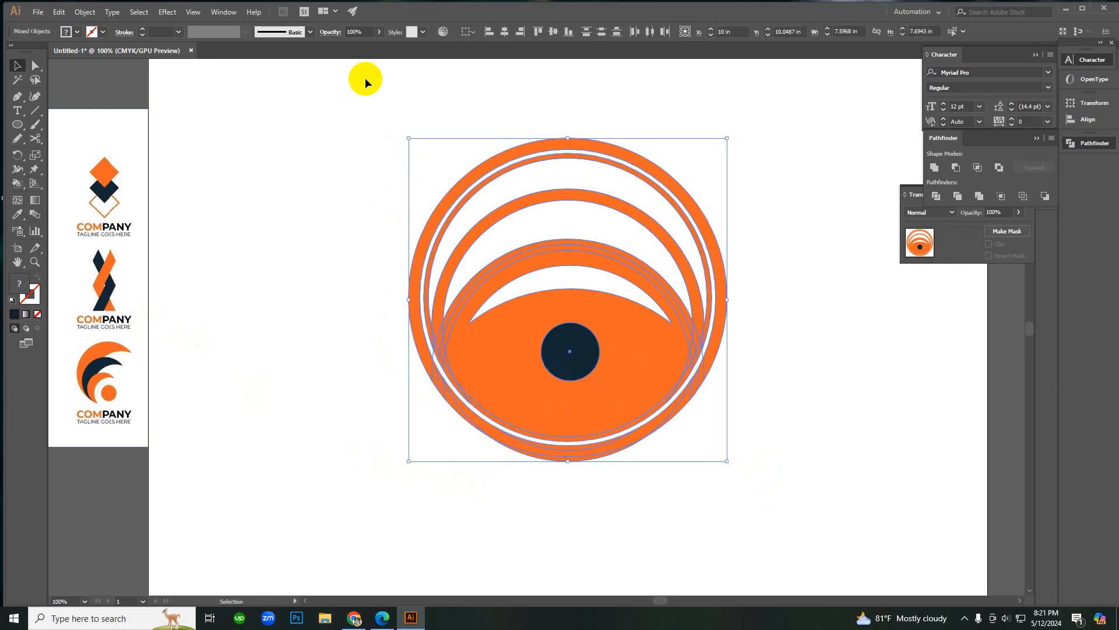
{"action": "left_click", "coordinate": [506, 32]}
{"action": "left_click", "coordinate": [551, 34]}
{"action": "right_click", "coordinate": [567, 110]}
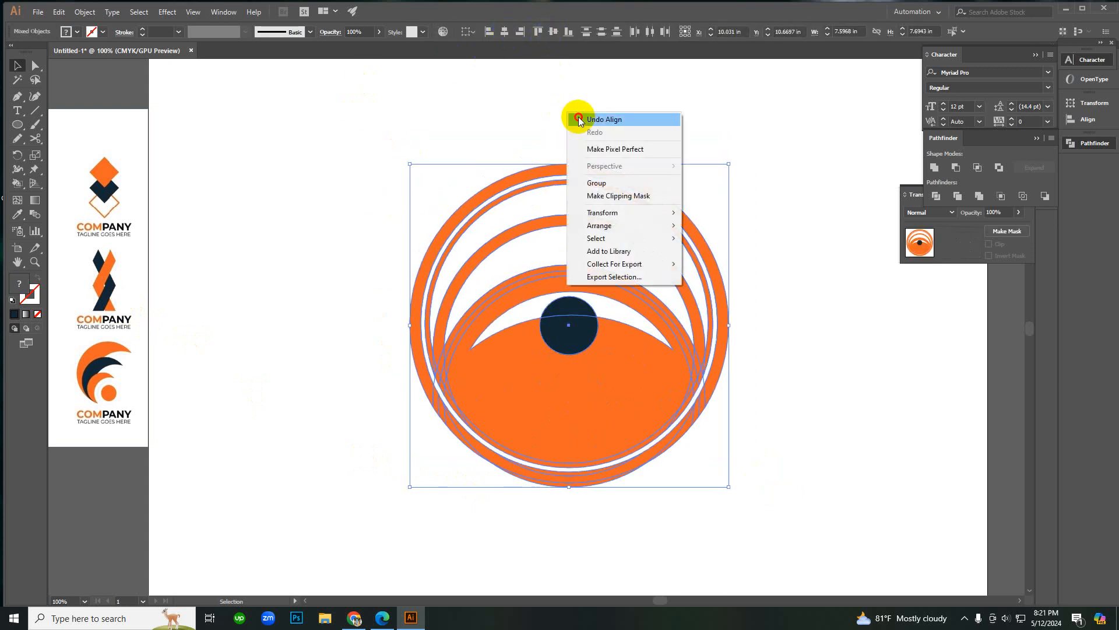
{"action": "left_click", "coordinate": [579, 119]}
{"action": "left_click", "coordinate": [578, 88]}
{"action": "scroll", "coordinate": [586, 360], "scroll_direction": "down", "scroll_amount": 2}
{"action": "scroll", "coordinate": [497, 316], "scroll_direction": "up", "scroll_amount": 3}
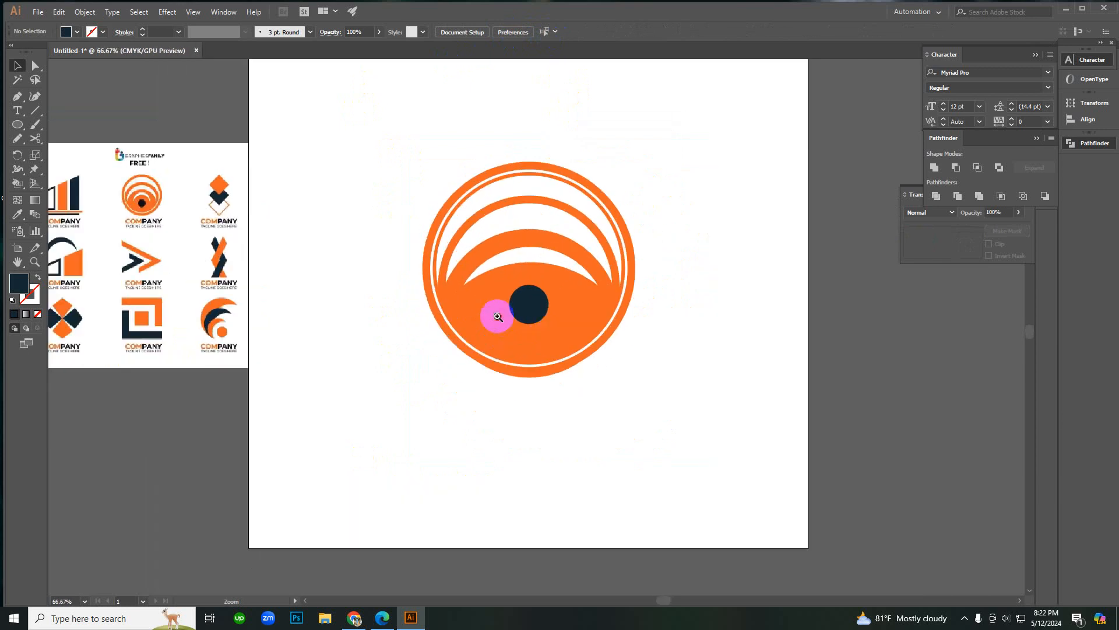
{"action": "scroll", "coordinate": [607, 305], "scroll_direction": "down", "scroll_amount": 3}
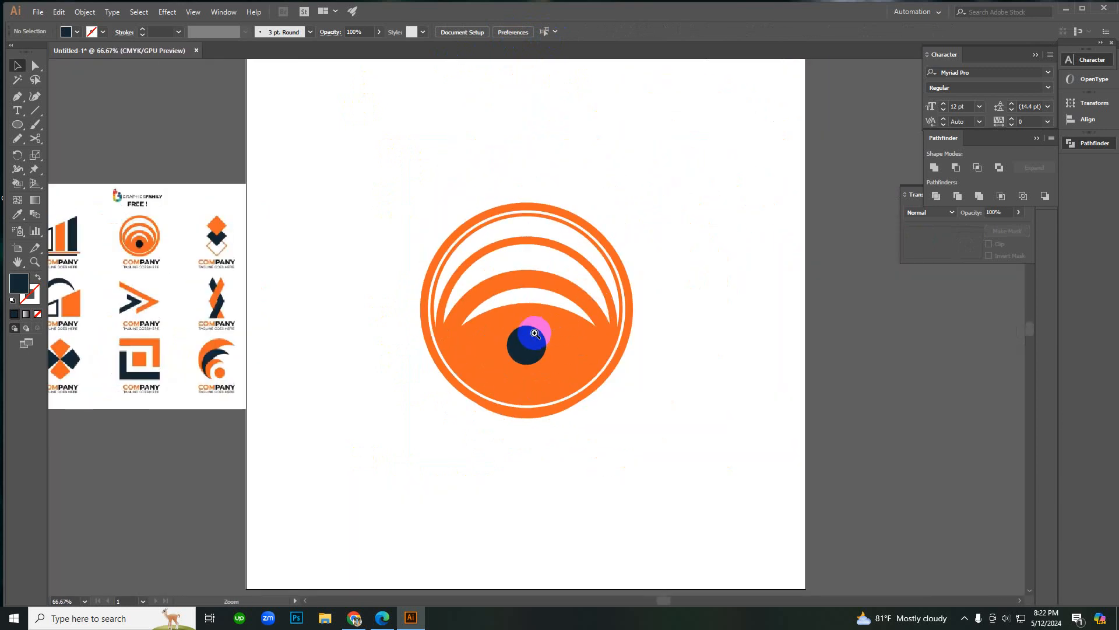
{"action": "scroll", "coordinate": [528, 335], "scroll_direction": "up", "scroll_amount": 3}
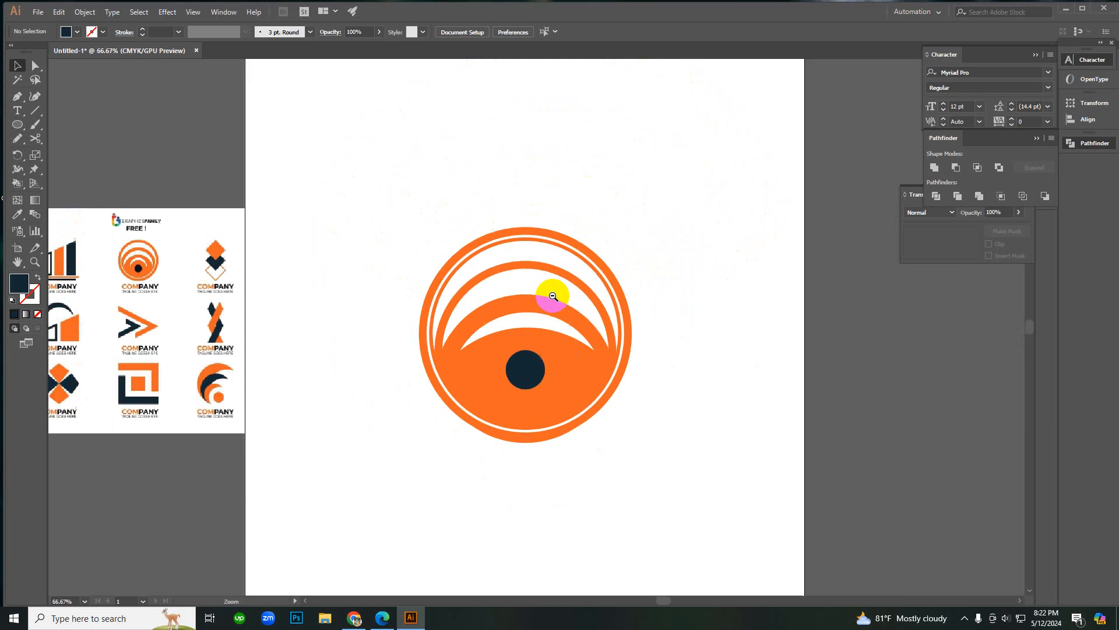
Step: Undo the navy circle, the orange recolouring and the crescent cut-out, back to the navy crescent lying on the blue disc
{"action": "key", "text": "ctrl+minus"}
{"action": "key", "text": "ctrl+minus"}
{"action": "key", "text": "ctrl+a"}
{"action": "key", "text": "ctrl+z"}
{"action": "key", "text": "ctrl+z"}
{"action": "key", "text": "ctrl+z"}
{"action": "key", "text": "ctrl+z"}
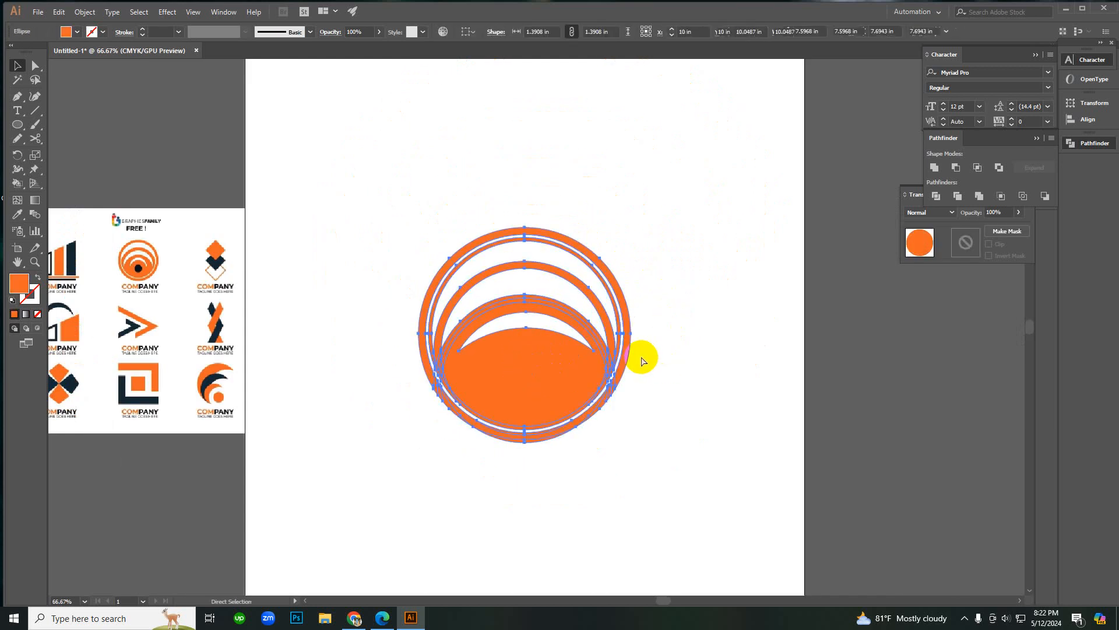
{"action": "right_click", "coordinate": [674, 345]}
{"action": "left_click", "coordinate": [676, 350]}
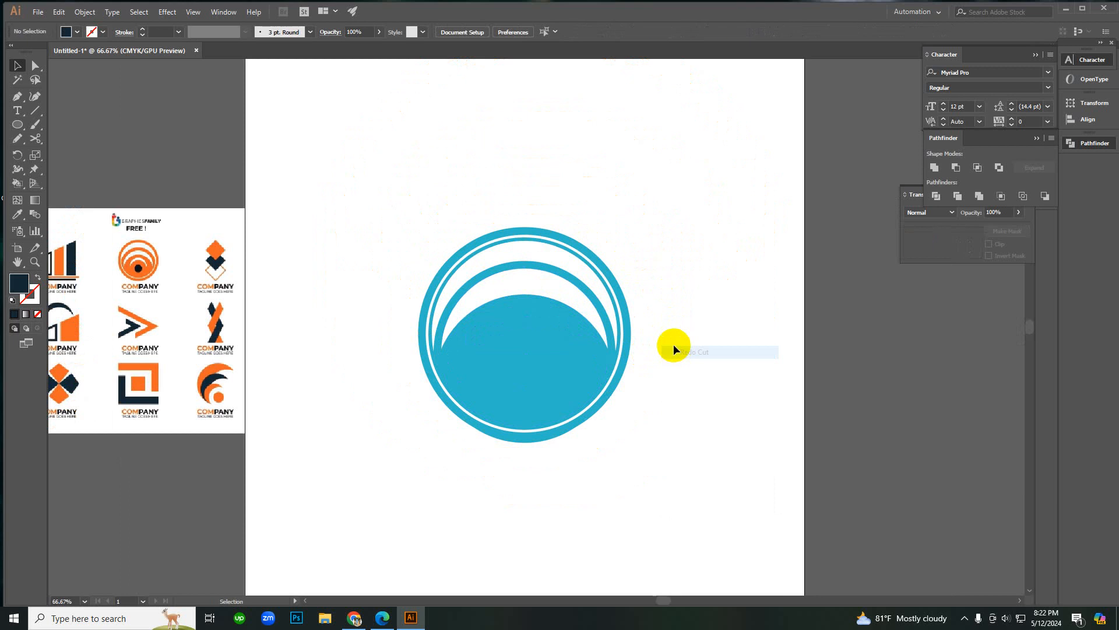
{"action": "right_click", "coordinate": [674, 345]}
{"action": "left_click", "coordinate": [680, 363]}
{"action": "left_click", "coordinate": [679, 345]}
{"action": "key", "text": "ctrl+plus"}
{"action": "key", "text": "ctrl+plus"}
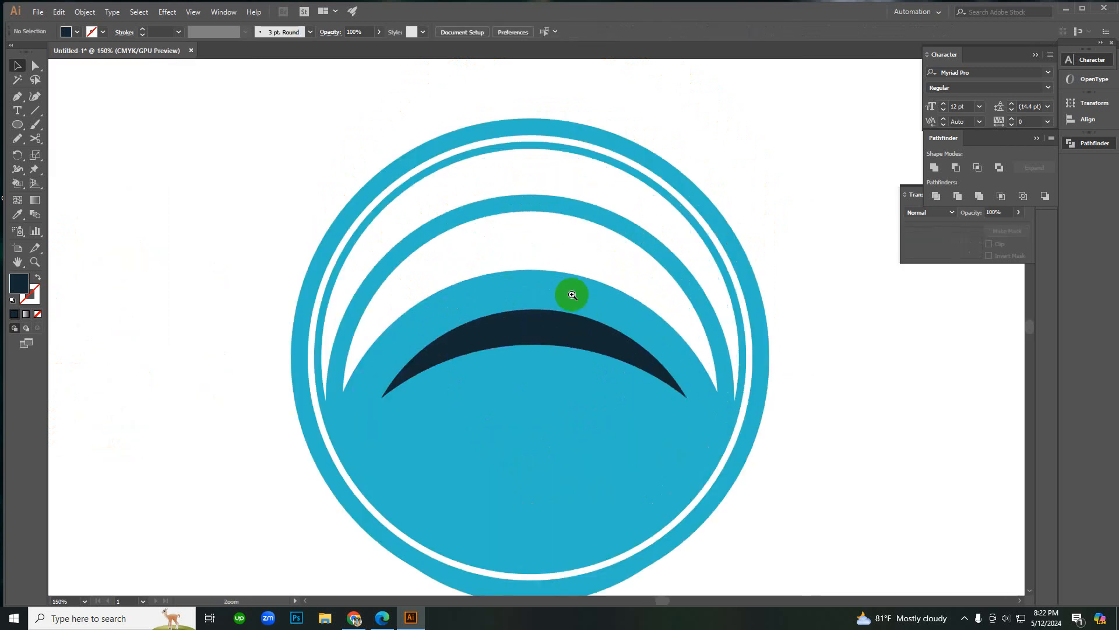
Step: Copy the navy crescent into the white gap above the disc and enlarge the copy to about 5.9 in wide and 2 in tall
{"action": "left_click_drag", "start_coordinate": [558, 342], "coordinate": [552, 250]}
{"action": "left_click_drag", "start_coordinate": [670, 300], "coordinate": [717, 350]}
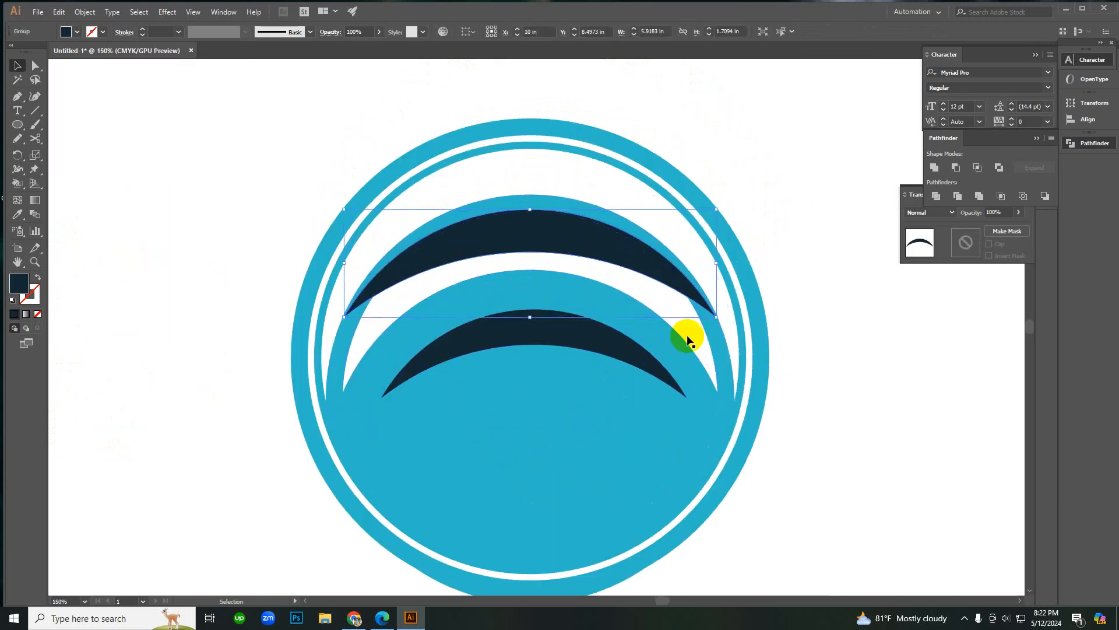
{"action": "mouse_move", "coordinate": [531, 316]}
{"action": "left_mouse_down"}
{"action": "mouse_move", "coordinate": [539, 379]}
{"action": "mouse_move", "coordinate": [527, 332]}
{"action": "left_mouse_up"}
{"action": "left_click", "coordinate": [545, 274]}
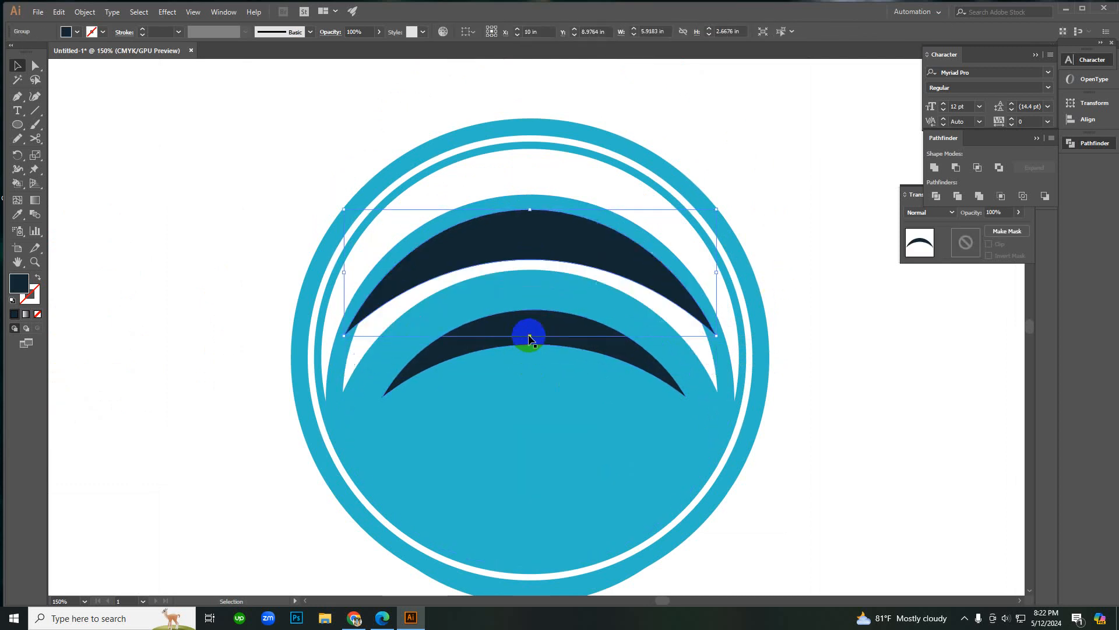
Step: Delete the enlarged navy crescent from the white gap above the blue disc
{"action": "left_click", "coordinate": [790, 250]}
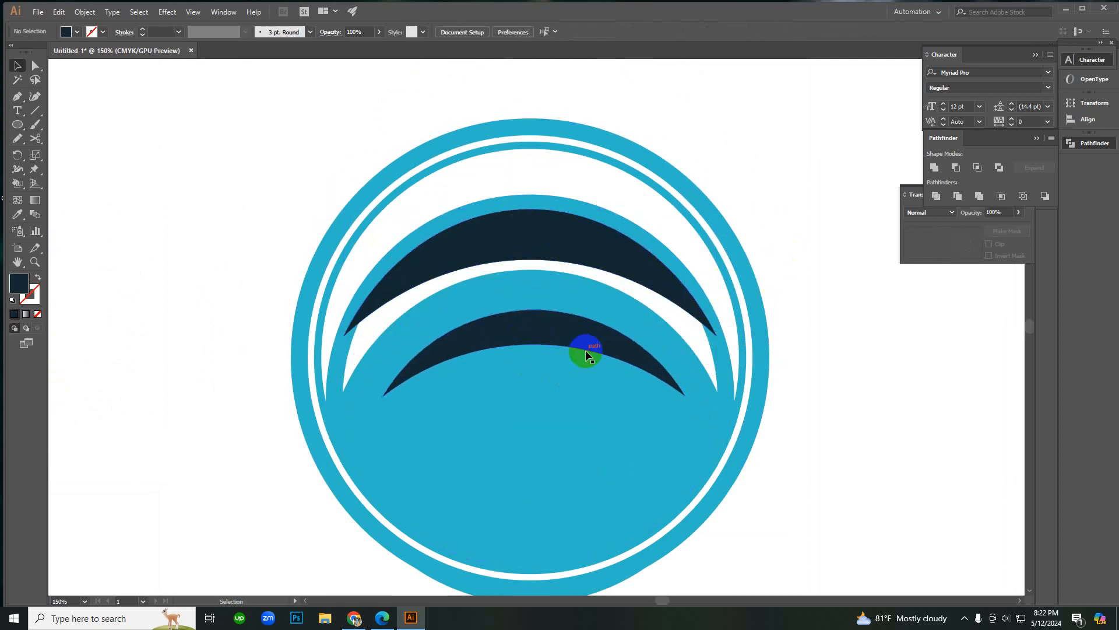
{"action": "left_click", "coordinate": [563, 248]}
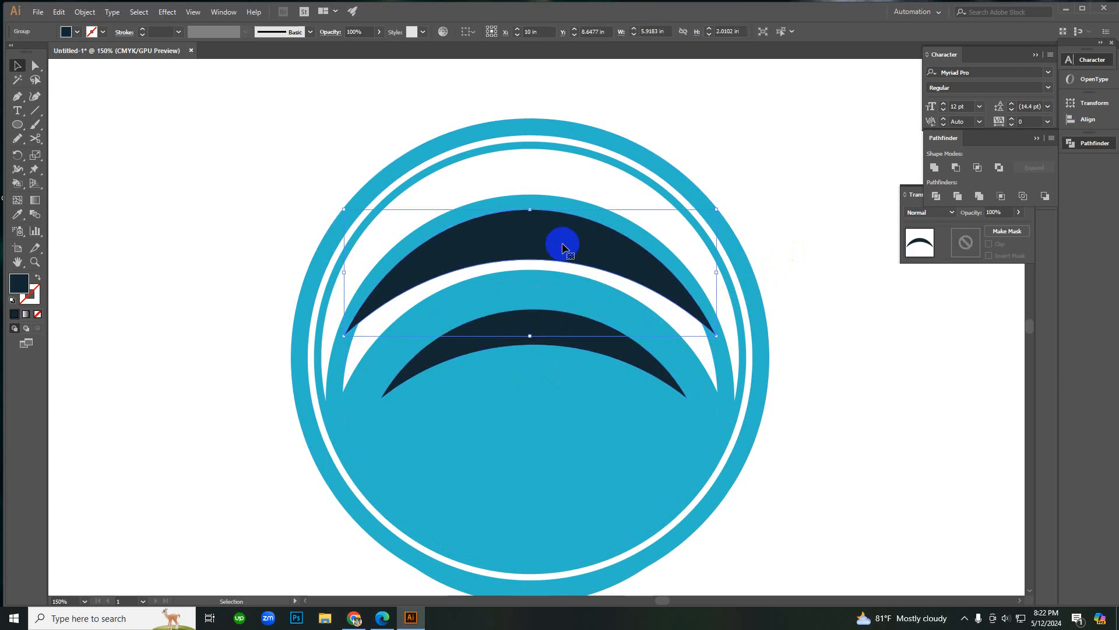
{"action": "left_click", "coordinate": [327, 137]}
{"action": "left_click", "coordinate": [663, 370], "text": "ctrl+alt"}
{"action": "left_click", "coordinate": [632, 357], "text": "ctrl+alt"}
{"action": "left_click", "coordinate": [528, 326], "text": "ctrl+alt"}
{"action": "left_click", "coordinate": [468, 308], "text": "ctrl"}
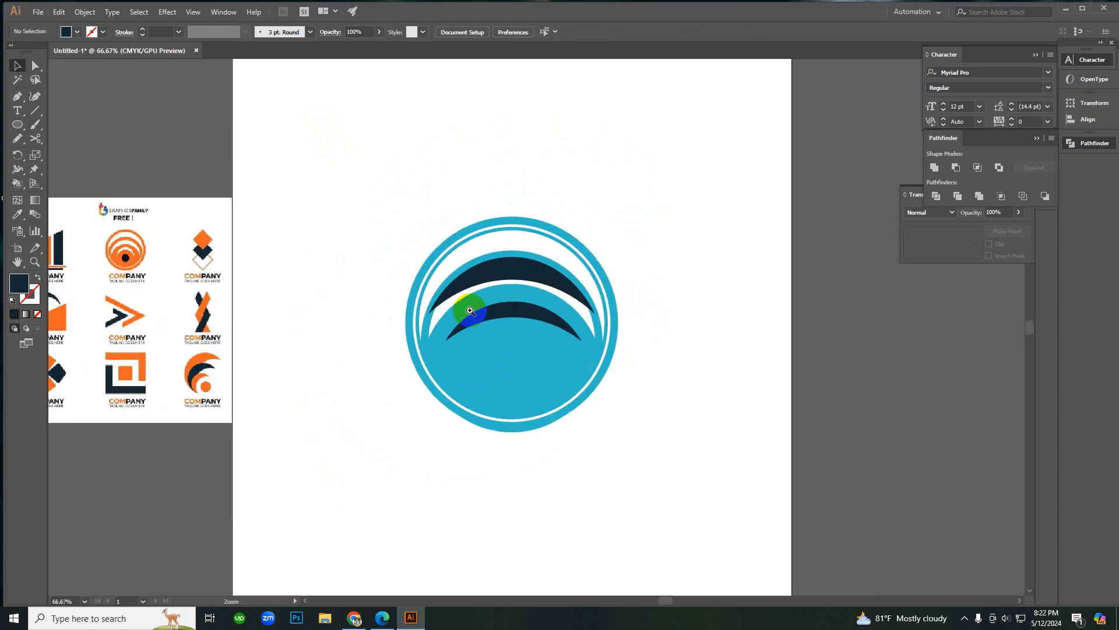
{"action": "left_click", "coordinate": [549, 276]}
{"action": "key", "text": "Delete"}
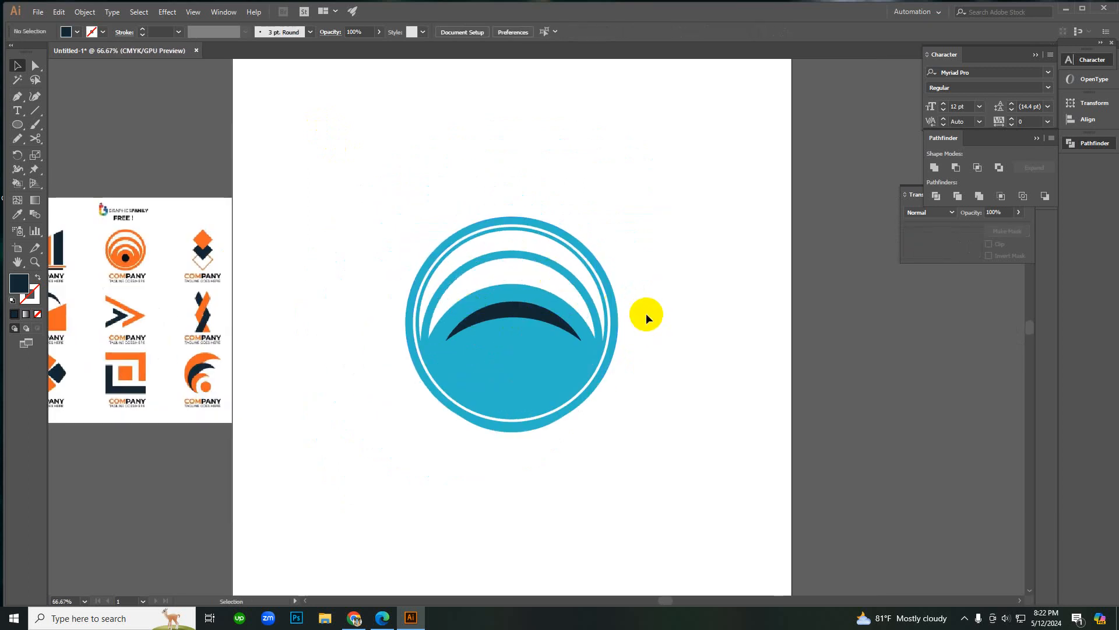
Step: Cut the remaining navy crescent out of the blue disc with the Shape Builder
{"action": "left_click", "coordinate": [517, 324], "text": "ctrl"}
{"action": "left_click", "coordinate": [518, 324], "text": "ctrl"}
{"action": "left_click", "coordinate": [536, 323], "text": "ctrl"}
{"action": "left_click", "coordinate": [555, 319]}
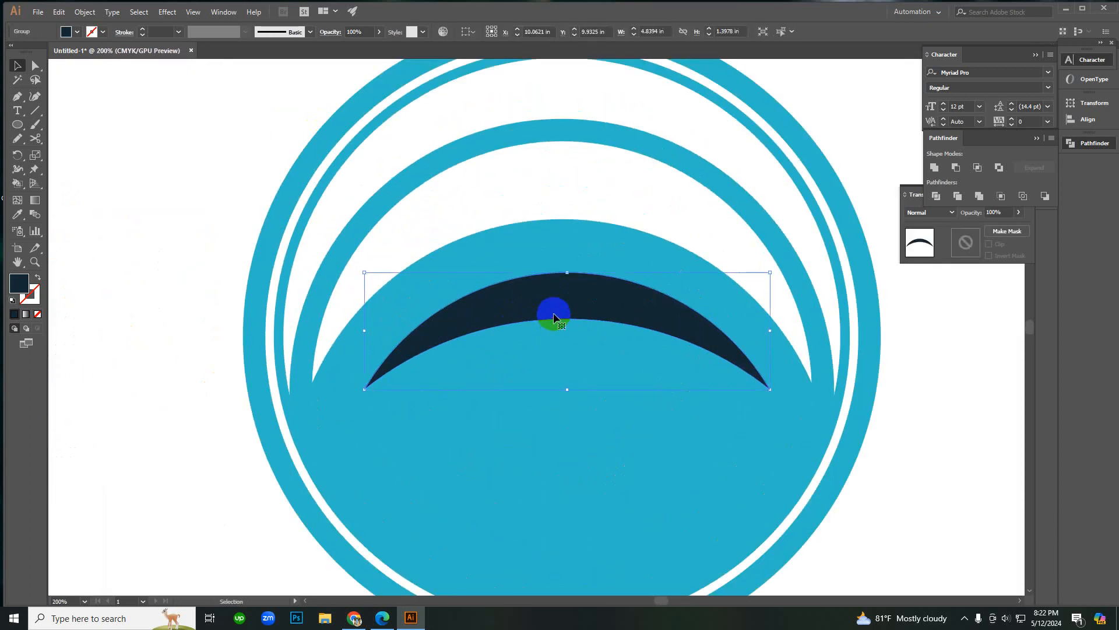
{"action": "left_click_drag", "start_coordinate": [141, 183], "coordinate": [694, 489]}
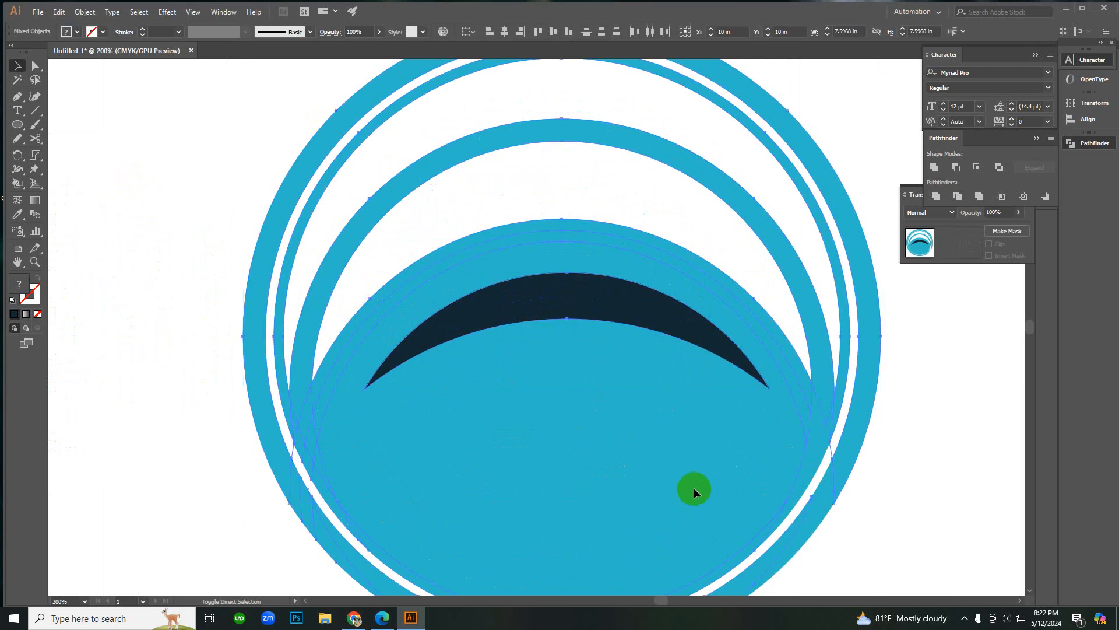
{"action": "key", "text": "shift+m"}
{"action": "left_click", "coordinate": [560, 306], "text": "alt"}
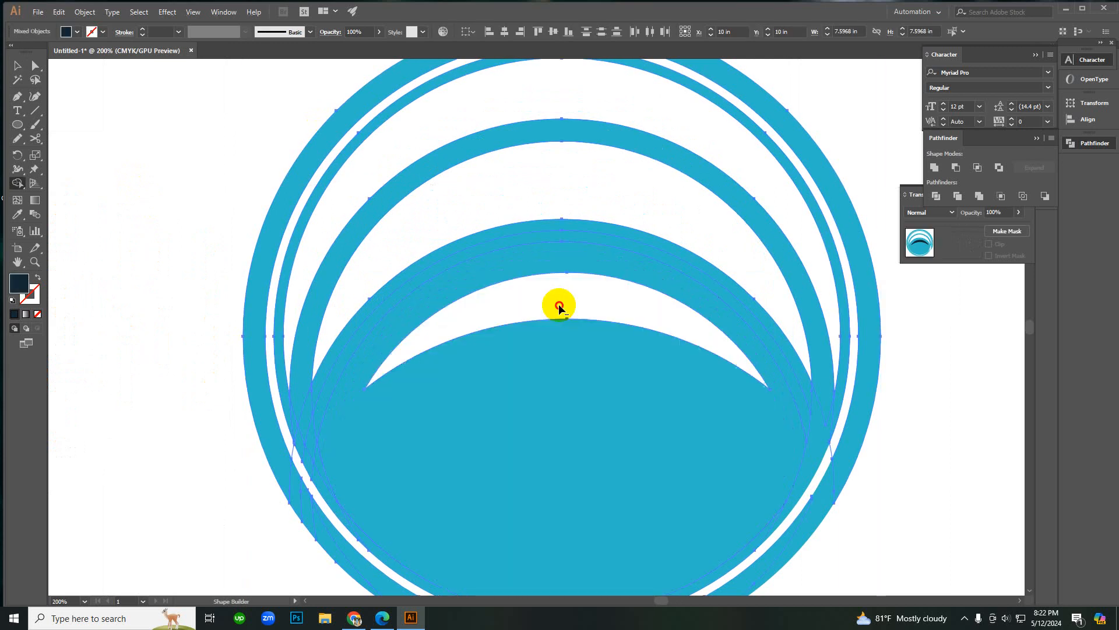
{"action": "key", "text": "v"}
{"action": "left_click", "coordinate": [902, 378]}
Step: Delete the whole blue ring logo from the artboard
{"action": "scroll", "coordinate": [547, 309], "scroll_direction": "down", "scroll_amount": 4}
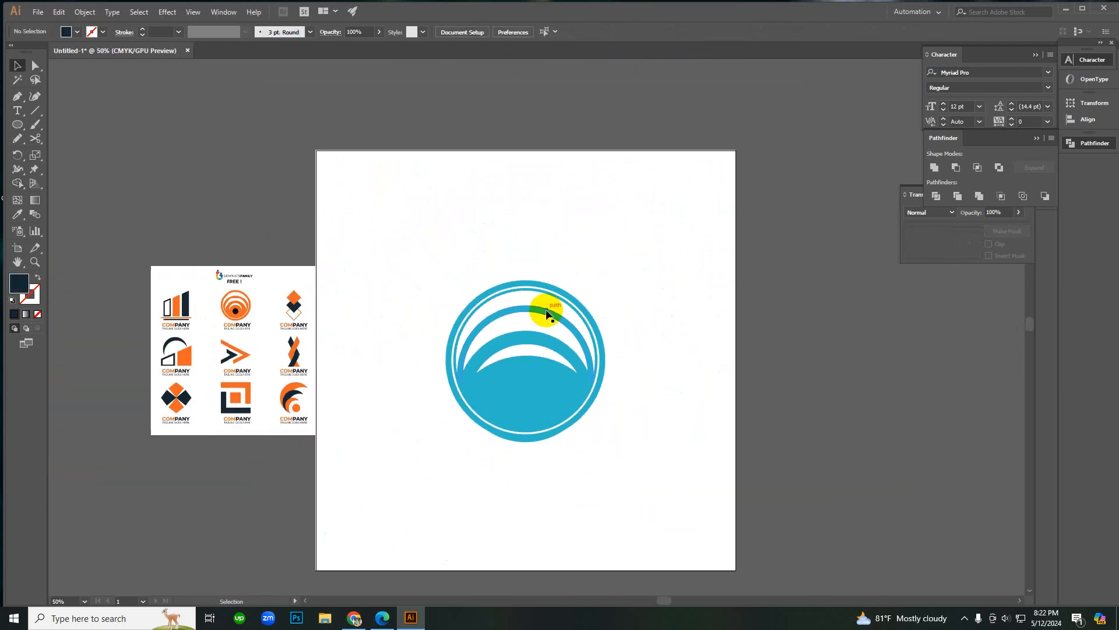
{"action": "left_click", "coordinate": [673, 322]}
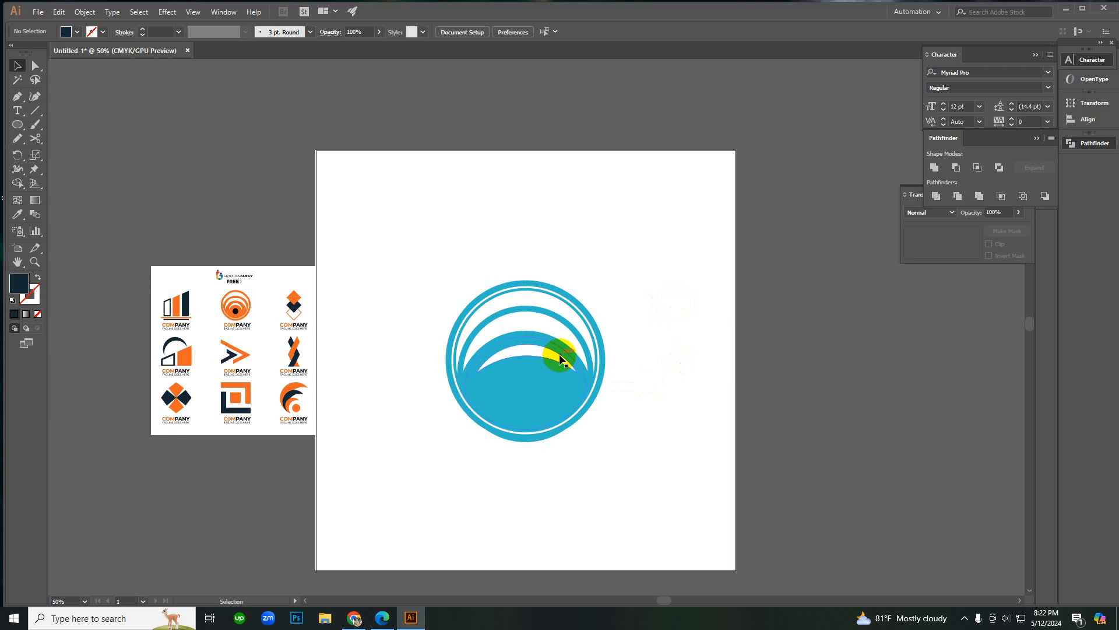
{"action": "left_click", "coordinate": [575, 388]}
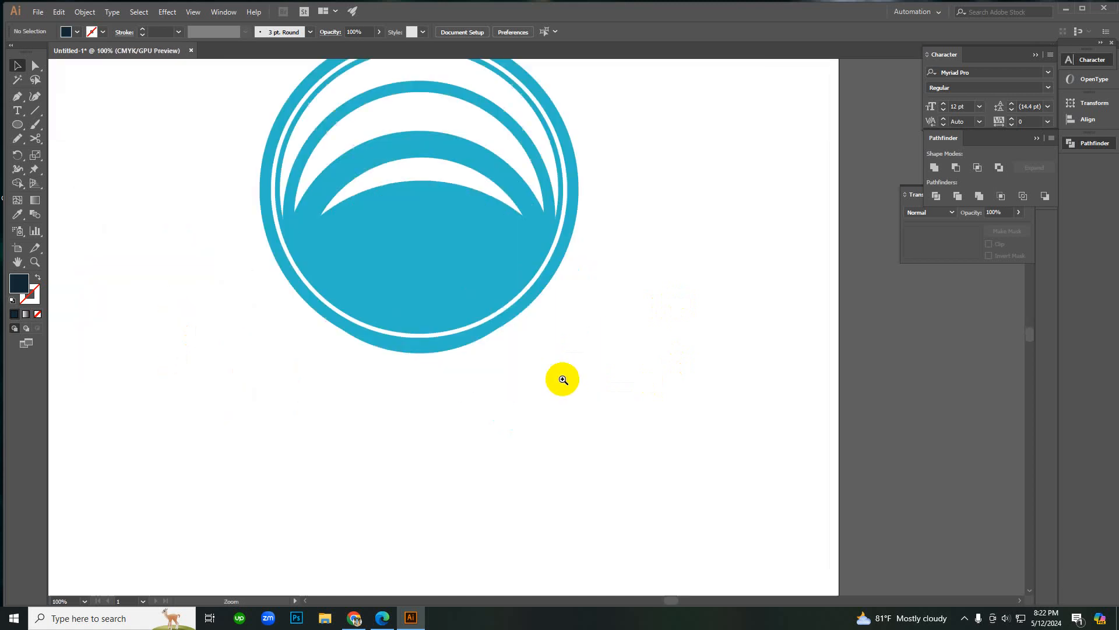
{"action": "scroll", "coordinate": [286, 169], "scroll_direction": "up", "scroll_amount": 3}
{"action": "left_click_drag", "start_coordinate": [236, 168], "coordinate": [689, 532]}
{"action": "key", "text": "Delete"}
Step: Draw a circle about 9.31 in across and centre it horizontally and vertically on the artboard
{"action": "key", "text": "l"}
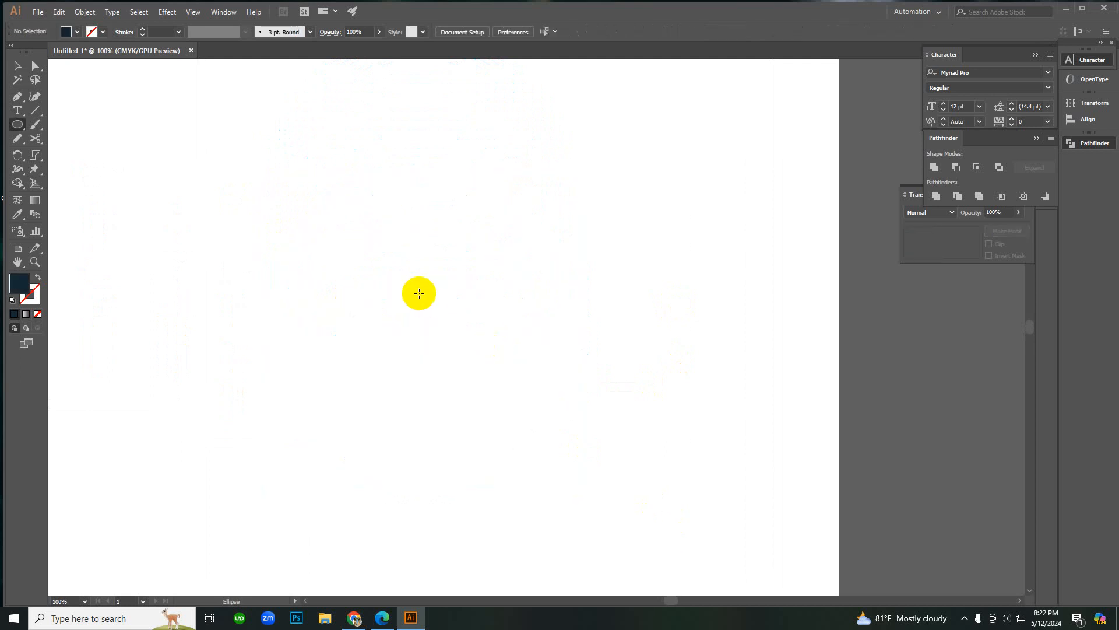
{"action": "left_click_drag", "start_coordinate": [445, 329], "coordinate": [615, 518]}
{"action": "key", "text": "v"}
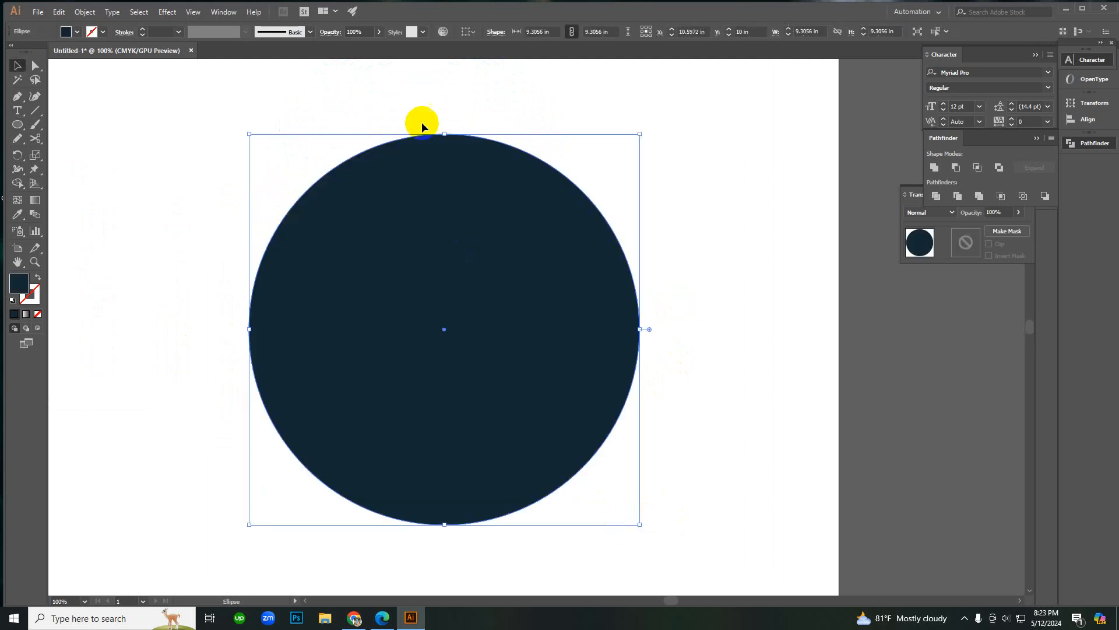
{"action": "left_click", "coordinate": [472, 32]}
{"action": "left_click", "coordinate": [503, 71]}
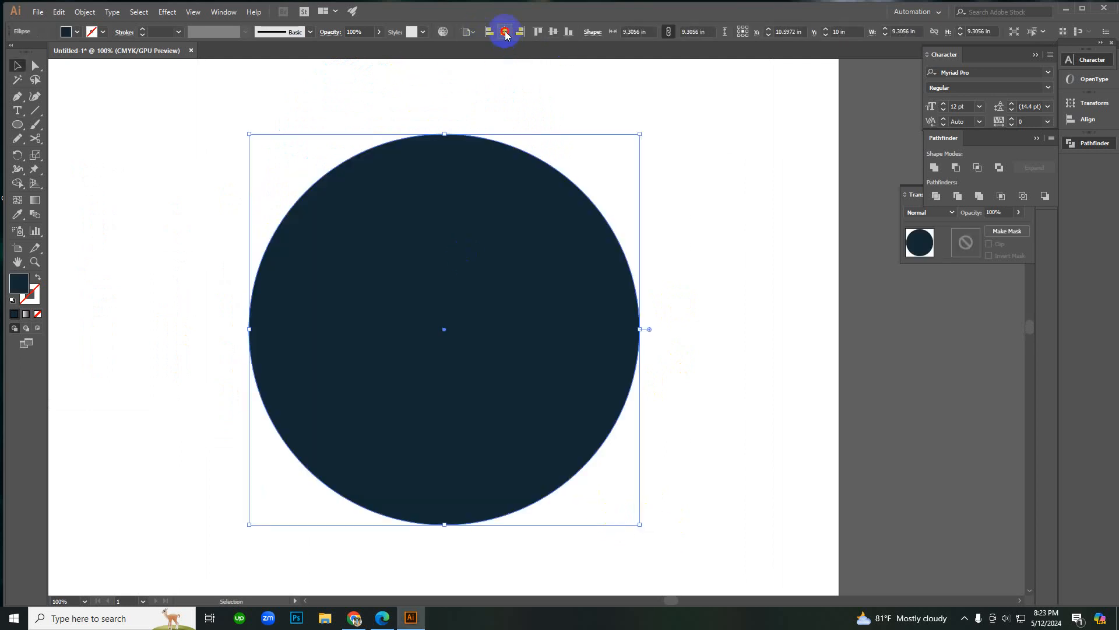
{"action": "left_click", "coordinate": [504, 33]}
{"action": "left_click", "coordinate": [549, 33]}
{"action": "left_click", "coordinate": [652, 200]}
Step: Fill the circle with the orange sampled from the concentric-ring logo on the reference sheet
{"action": "left_click", "coordinate": [466, 334], "text": "ctrl+alt"}
{"action": "left_click", "coordinate": [492, 303]}
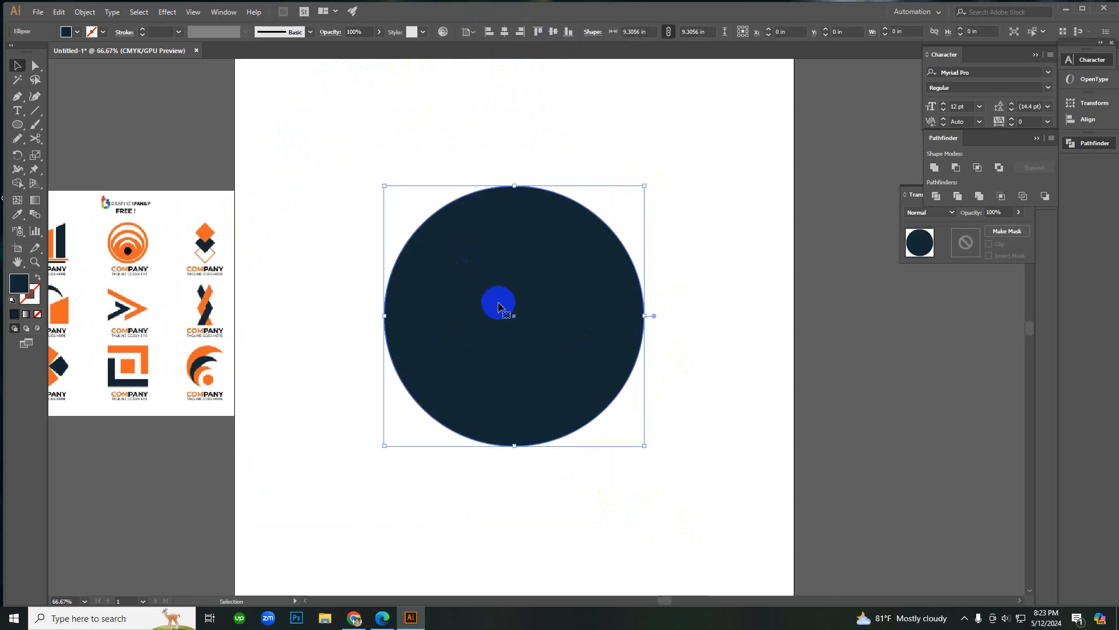
{"action": "key", "text": "i"}
{"action": "left_click", "coordinate": [127, 251]}
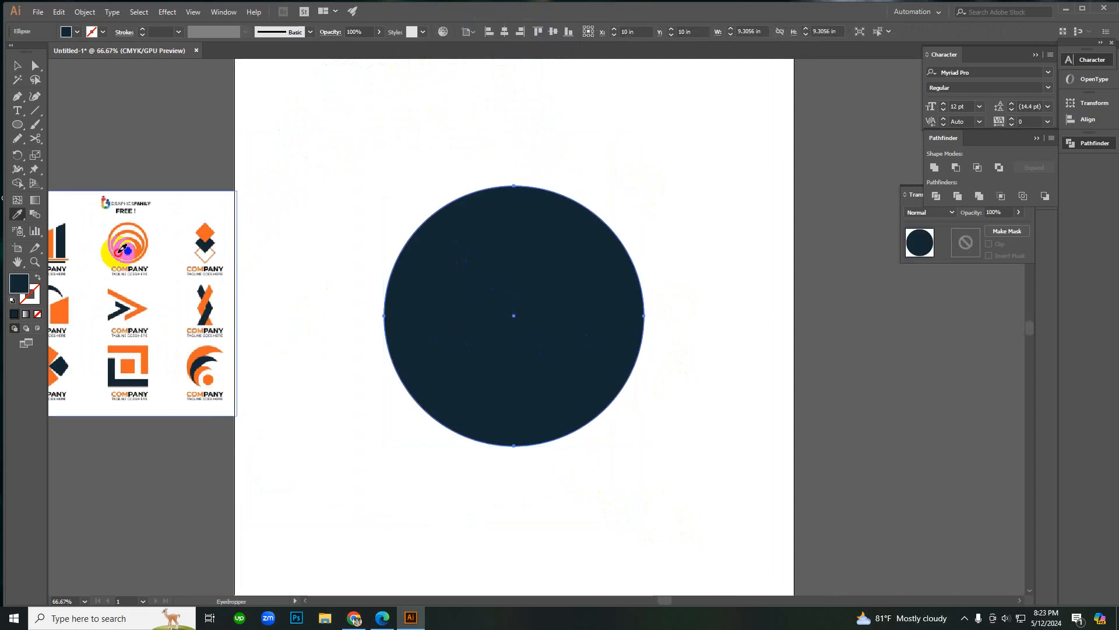
{"action": "left_click", "coordinate": [118, 251]}
{"action": "key", "text": "v"}
{"action": "left_click", "coordinate": [408, 405]}
Step: Paste a copy of the orange circle in front in place and shrink it around its centre to about 8.72 in across
{"action": "left_click", "coordinate": [520, 357], "text": "ctrl"}
{"action": "left_click", "coordinate": [528, 340]}
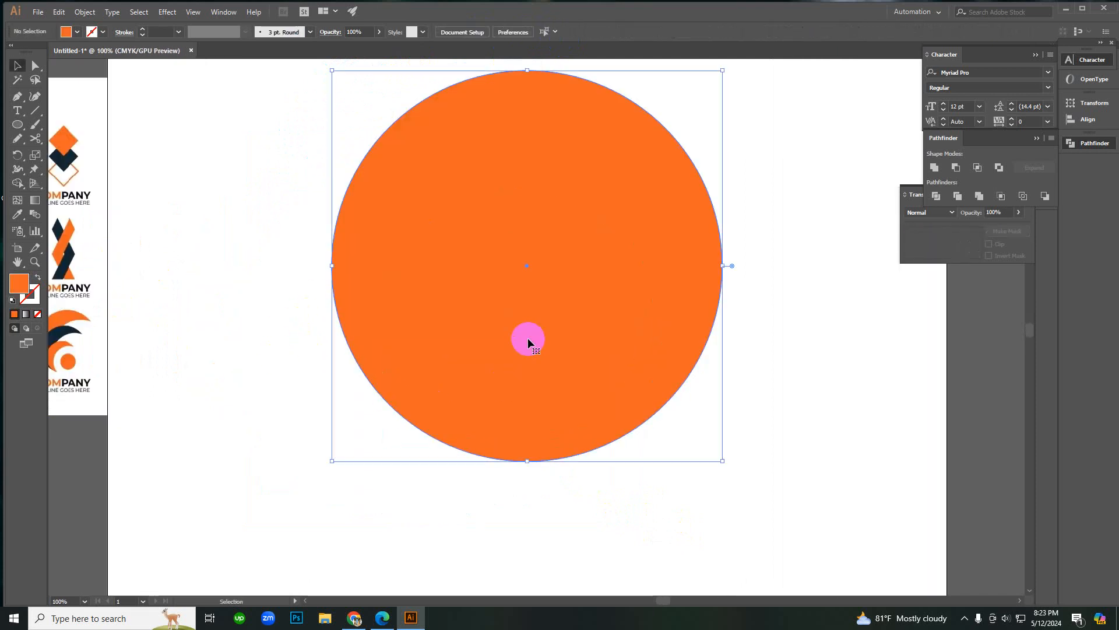
{"action": "key", "text": "ctrl+c"}
{"action": "key", "text": "ctrl+f"}
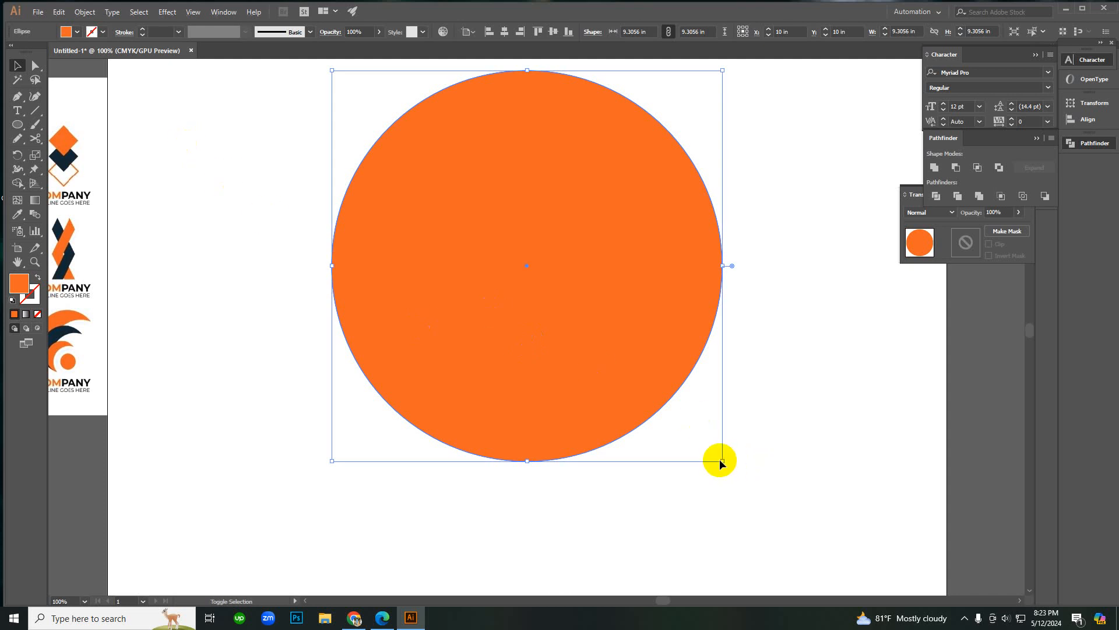
{"action": "left_click_drag", "start_coordinate": [721, 463], "coordinate": [711, 455]}
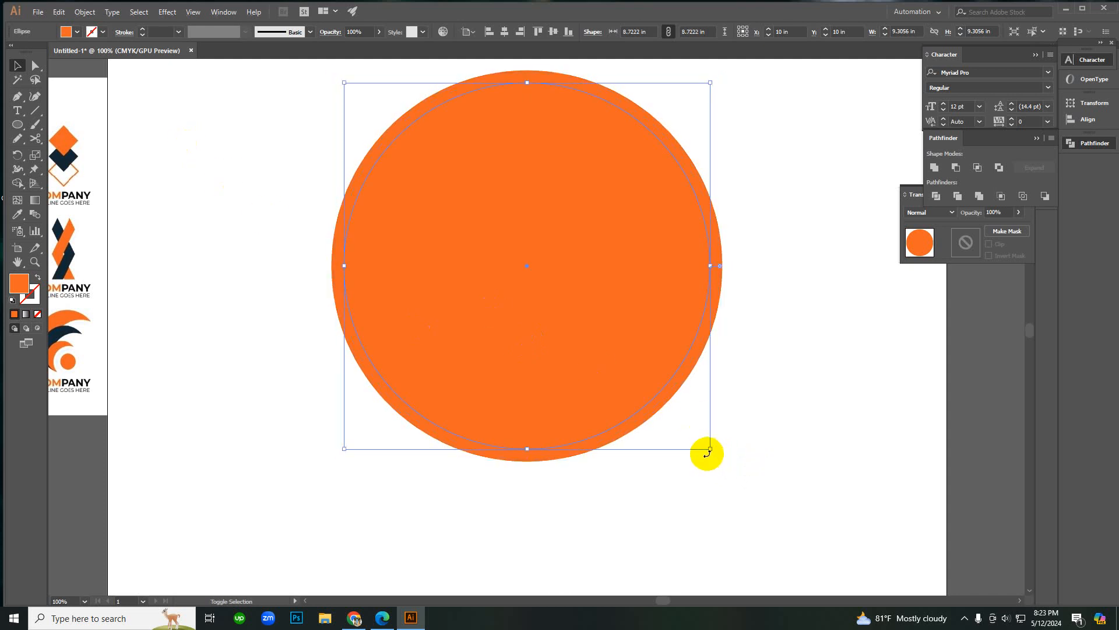
Step: Turn the smaller circle into an unfilled ring with a 15 pt white stroke
{"action": "key", "text": "shift+x"}
{"action": "left_click", "coordinate": [167, 32]}
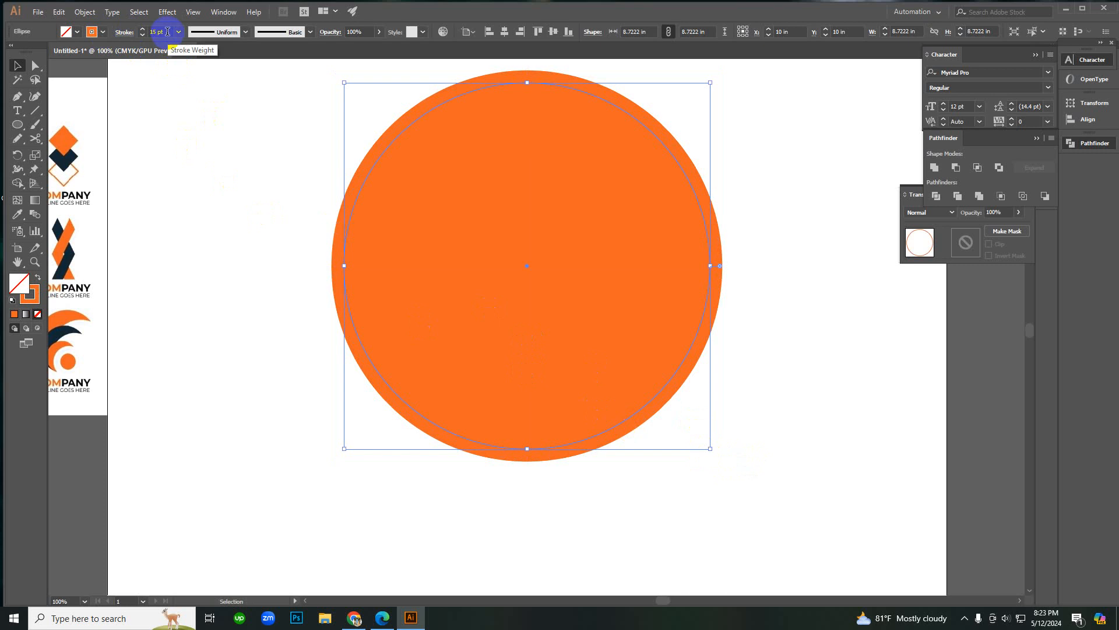
{"action": "left_click", "coordinate": [91, 32]}
{"action": "left_click", "coordinate": [23, 55]}
{"action": "left_click", "coordinate": [173, 149]}
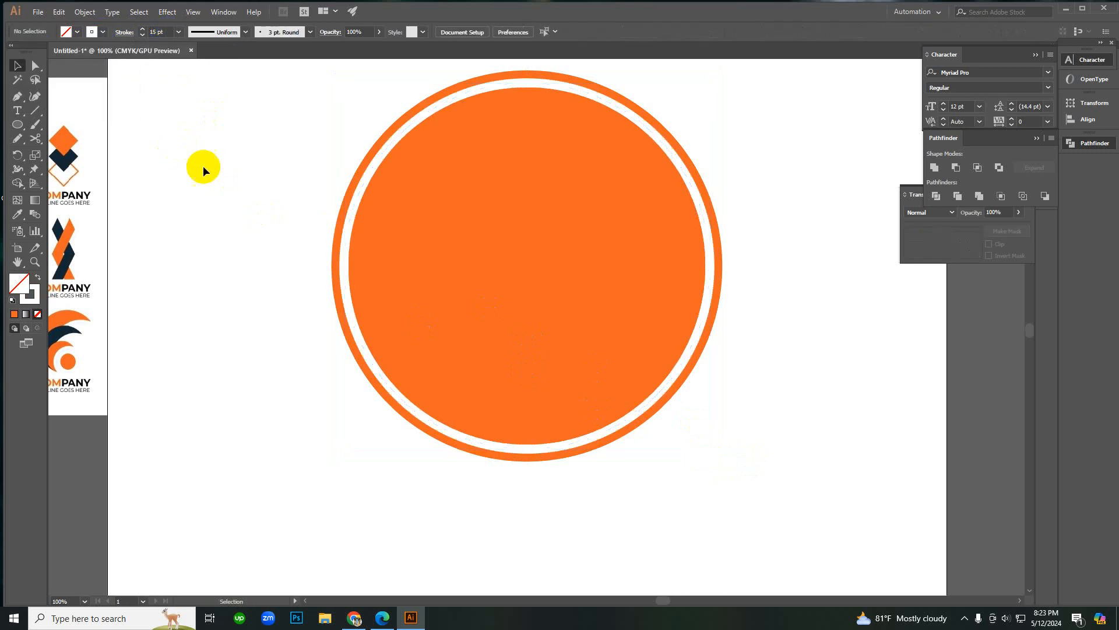
Step: Shrink the white ring around its centre to about 8.4 in across and set its stroke weight to 10 pt
{"action": "left_click", "coordinate": [707, 325]}
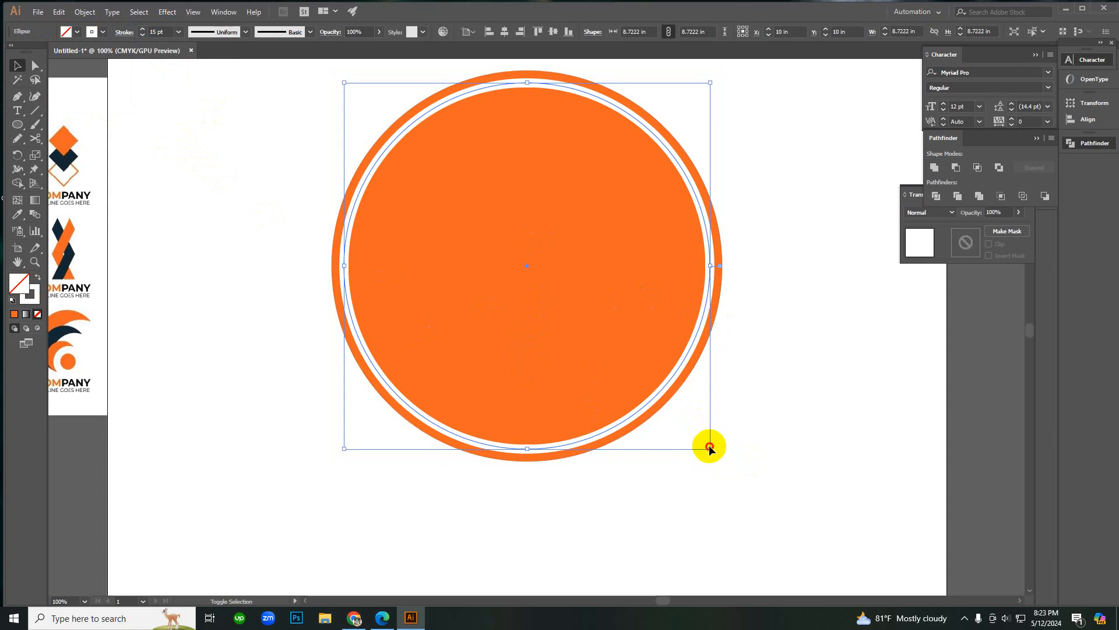
{"action": "left_click_drag", "start_coordinate": [709, 445], "coordinate": [703, 441]}
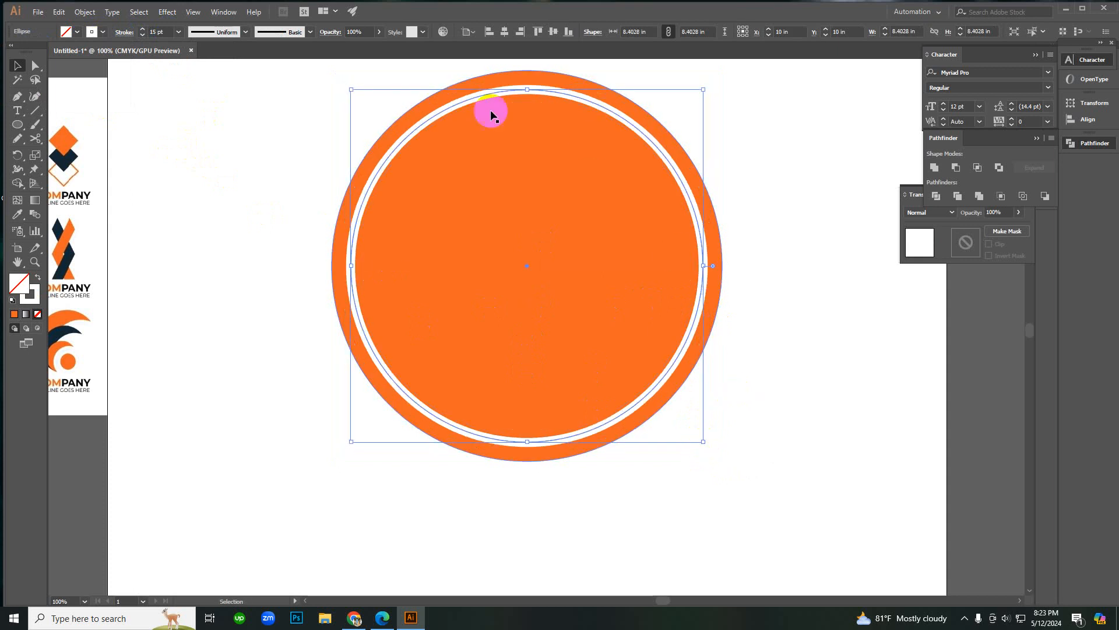
{"action": "scroll", "coordinate": [154, 33], "scroll_direction": "down", "scroll_amount": 7}
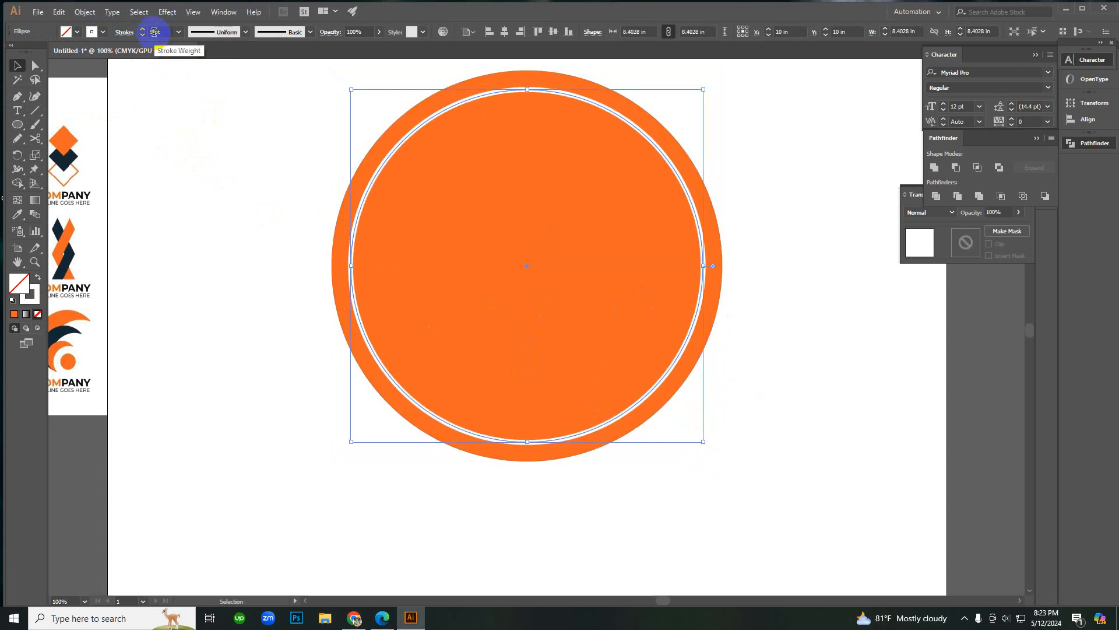
{"action": "scroll", "coordinate": [154, 32], "scroll_direction": "up", "scroll_amount": 2}
{"action": "left_click", "coordinate": [202, 125]}
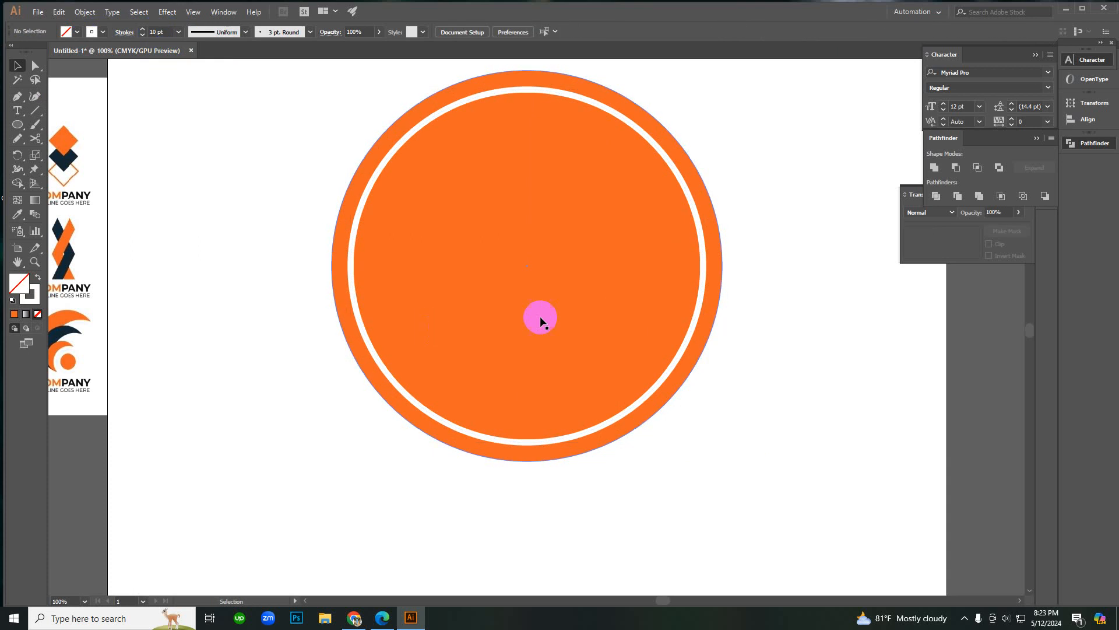
Step: Delete the white ring from the orange disc
{"action": "left_click", "coordinate": [407, 139]}
{"action": "left_click", "coordinate": [299, 143]}
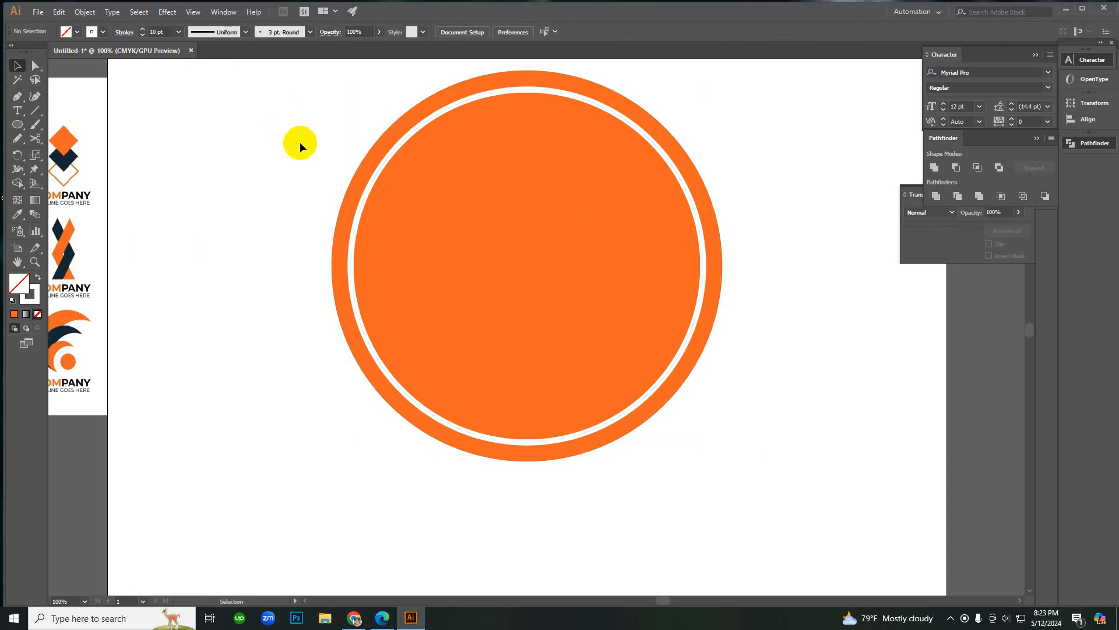
{"action": "left_click", "coordinate": [364, 194]}
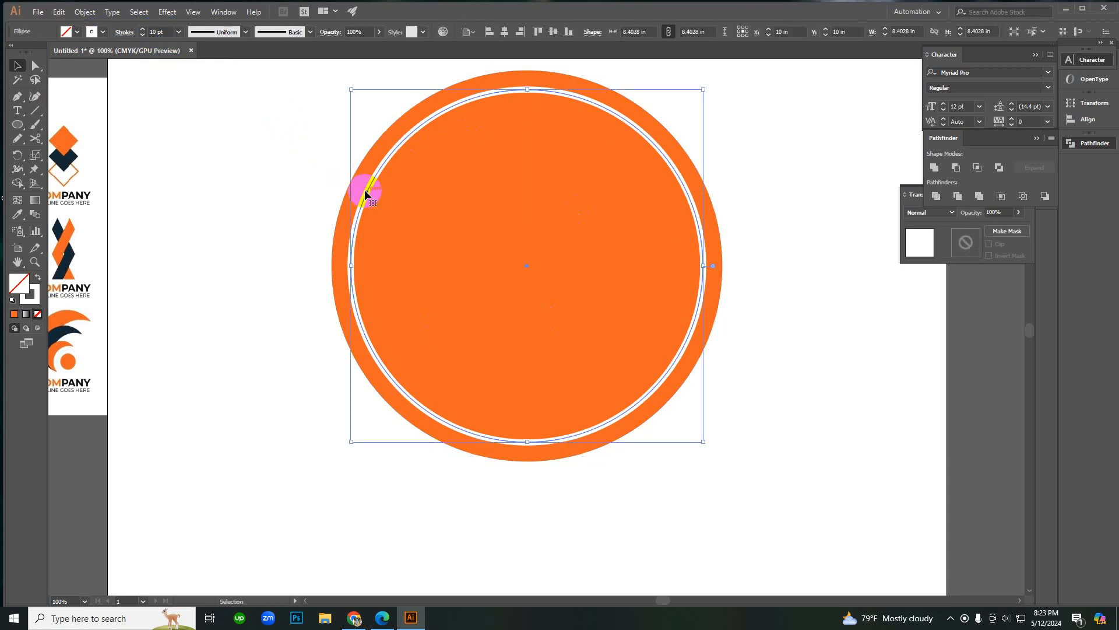
{"action": "key", "text": "Delete"}
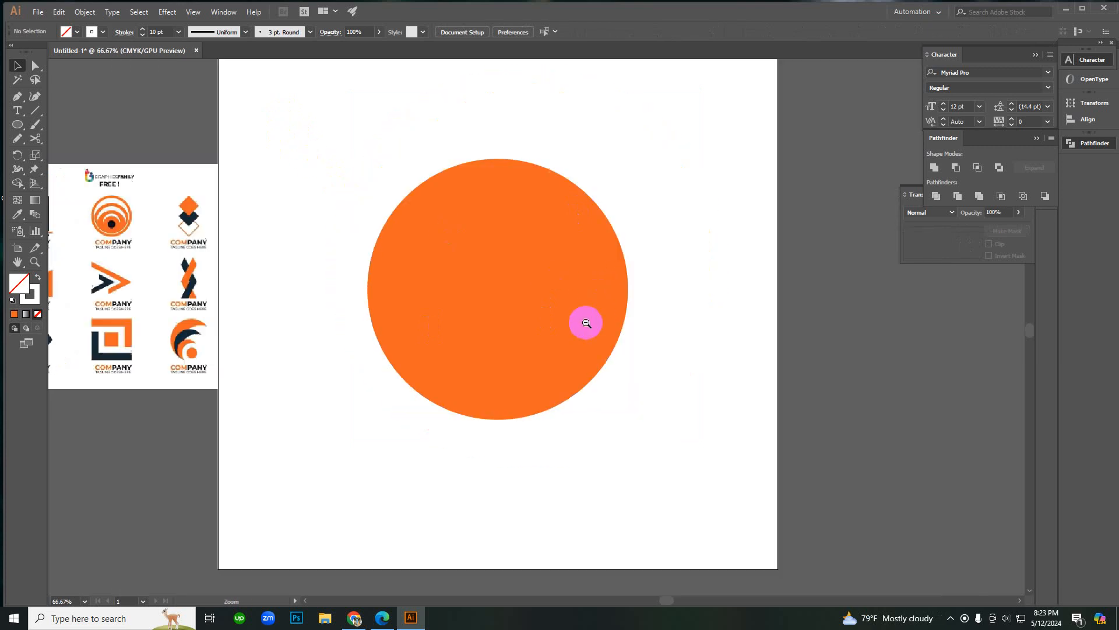
Step: Duplicate the orange circle and place two stacked copies over the artboard's lower-right corner, centred at about X 21.67 in, Y 15.92 in
{"action": "key", "text": "ctrl+minus"}
{"action": "key", "text": "a"}
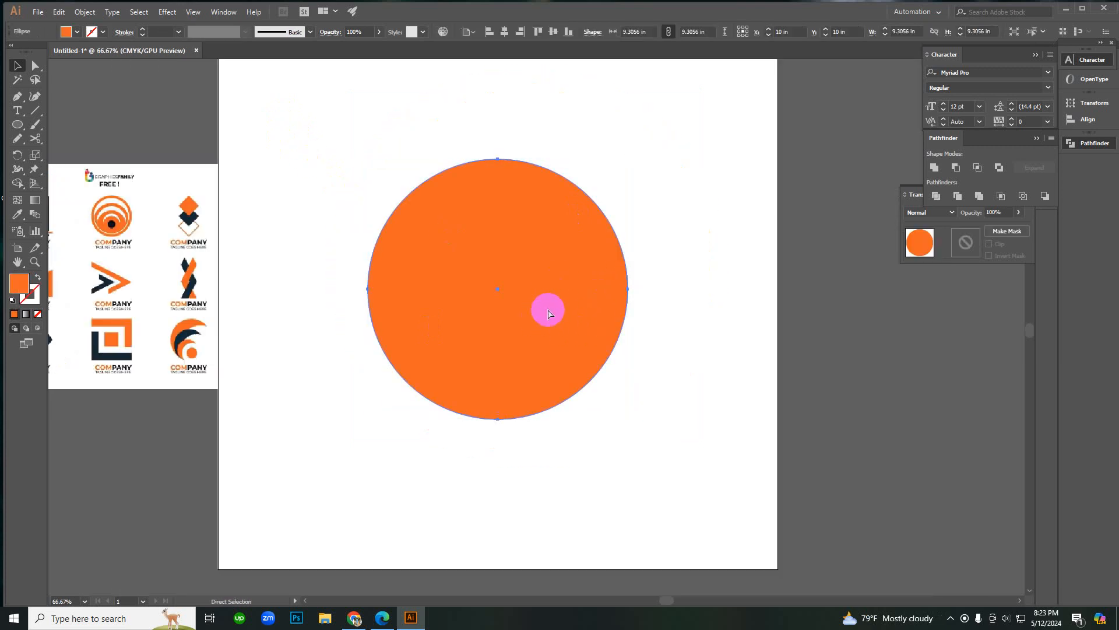
{"action": "key", "text": "v"}
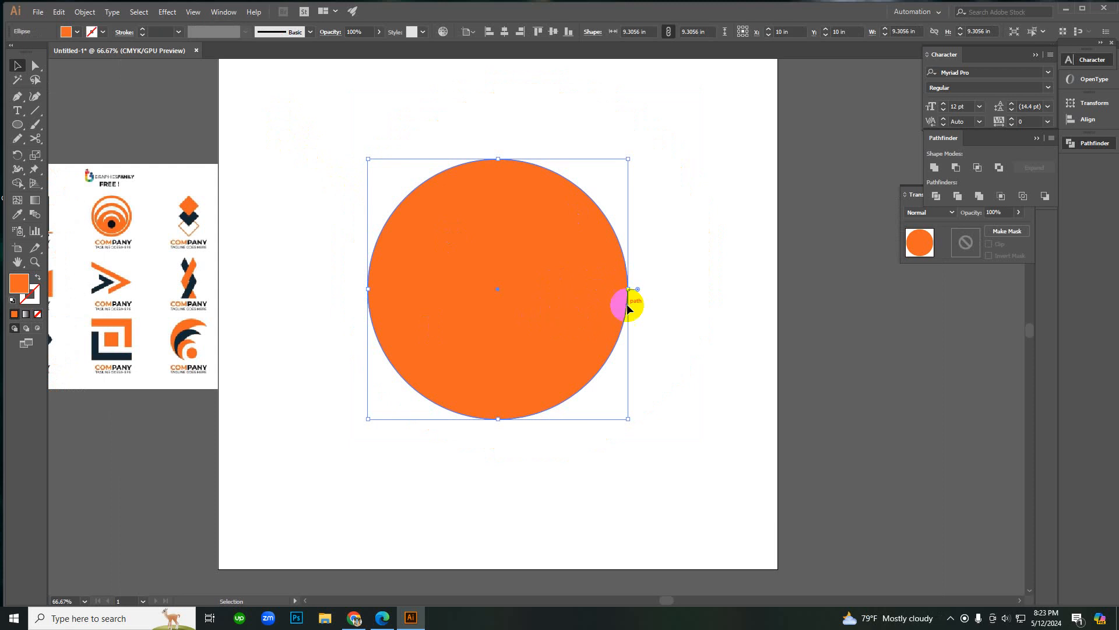
{"action": "left_click", "coordinate": [652, 334]}
{"action": "left_click_drag", "start_coordinate": [507, 297], "coordinate": [827, 426]}
{"action": "right_click", "coordinate": [693, 244]}
{"action": "left_click", "coordinate": [717, 250]}
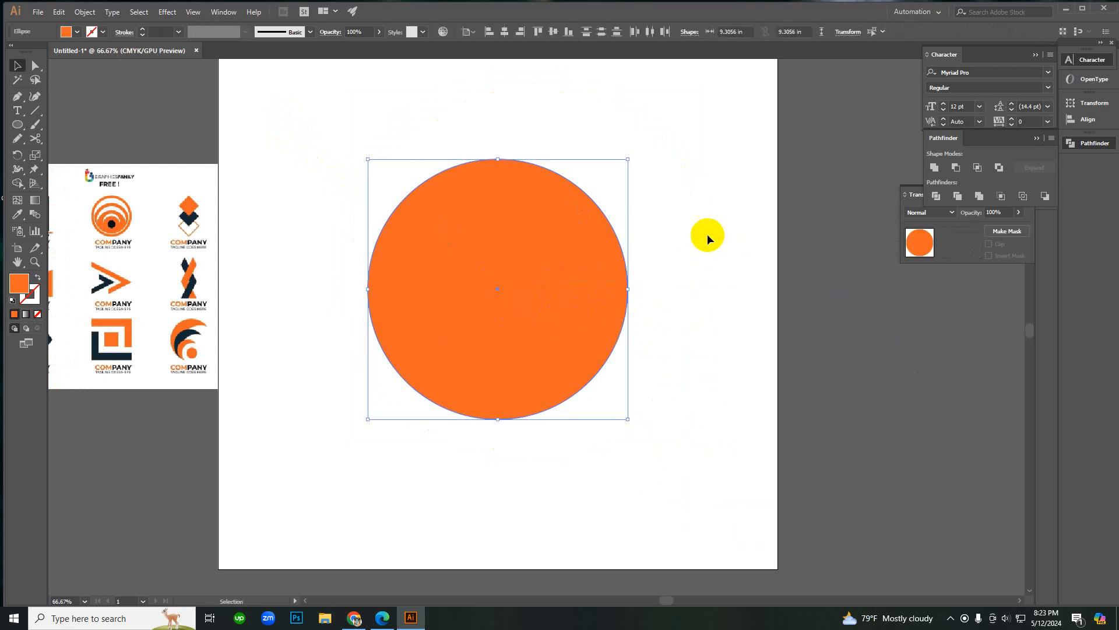
{"action": "left_click", "coordinate": [517, 268]}
{"action": "left_click", "coordinate": [547, 151]}
{"action": "left_click_drag", "start_coordinate": [489, 267], "coordinate": [815, 432]}
{"action": "left_click", "coordinate": [711, 216]}
{"action": "scroll", "coordinate": [782, 404], "scroll_direction": "up", "scroll_amount": 1}
Step: Fill the front circle of the stacked pair green and move it straight down about 1.1 in
{"action": "left_click", "coordinate": [681, 361]}
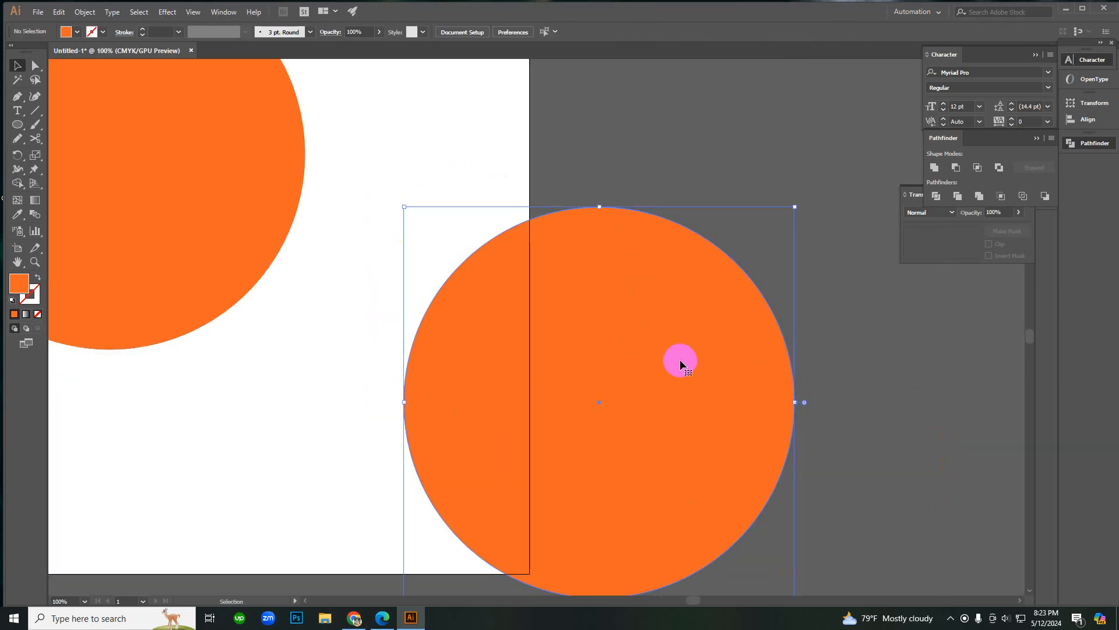
{"action": "left_click", "coordinate": [77, 32]}
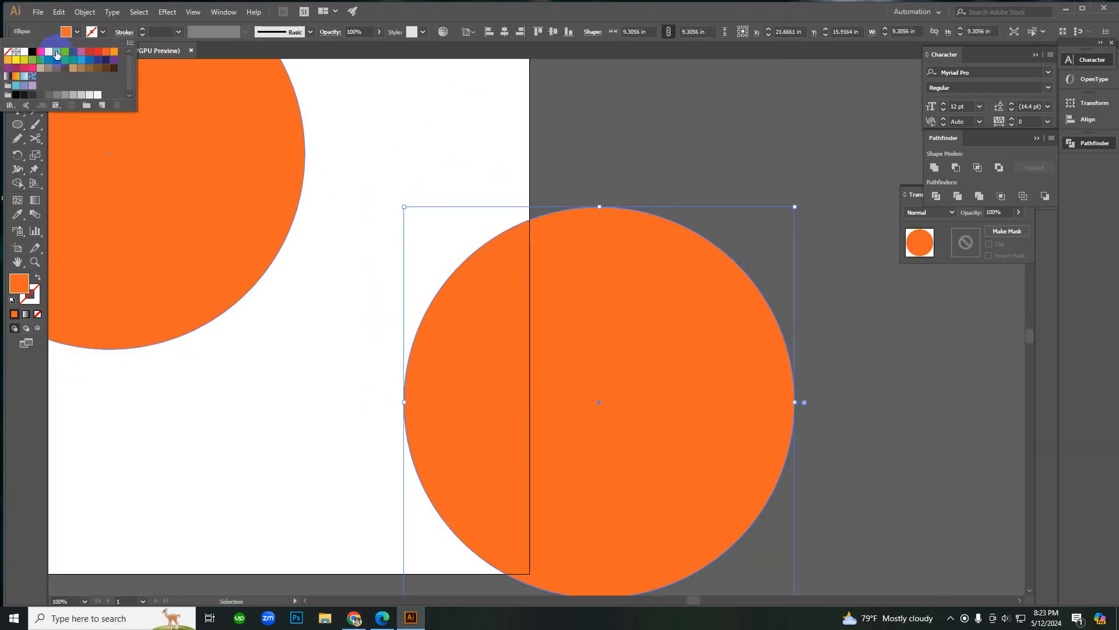
{"action": "left_click", "coordinate": [57, 53]}
{"action": "left_click", "coordinate": [610, 348]}
{"action": "scroll", "coordinate": [606, 348], "scroll_direction": "down", "scroll_amount": 2}
{"action": "left_click", "coordinate": [454, 347]}
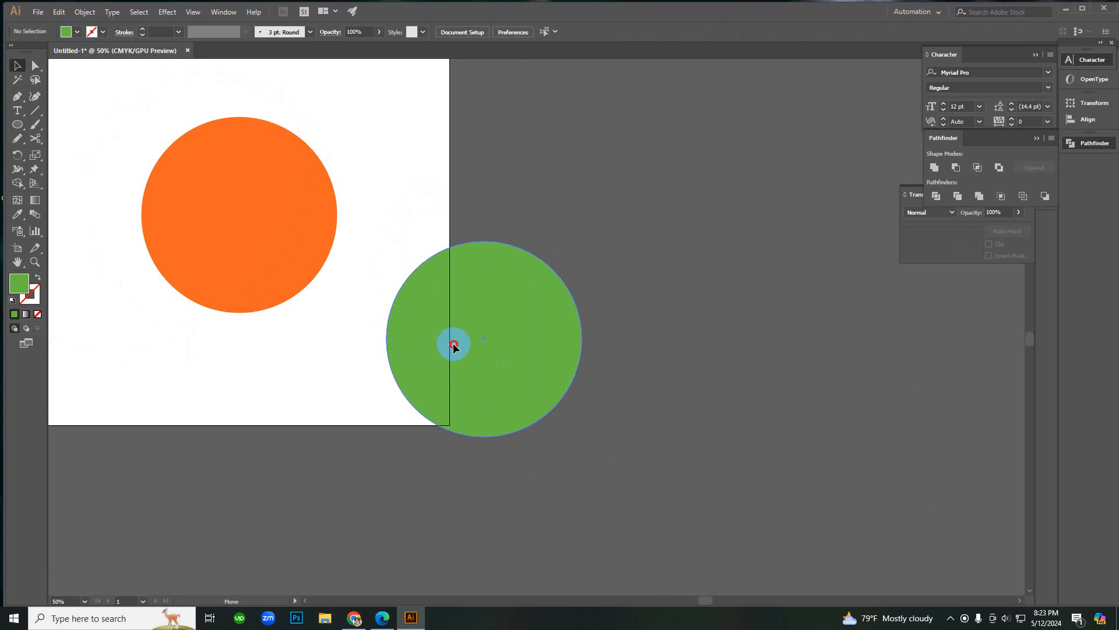
{"action": "left_click_drag", "start_coordinate": [454, 348], "coordinate": [457, 365]}
{"action": "left_click", "coordinate": [417, 219]}
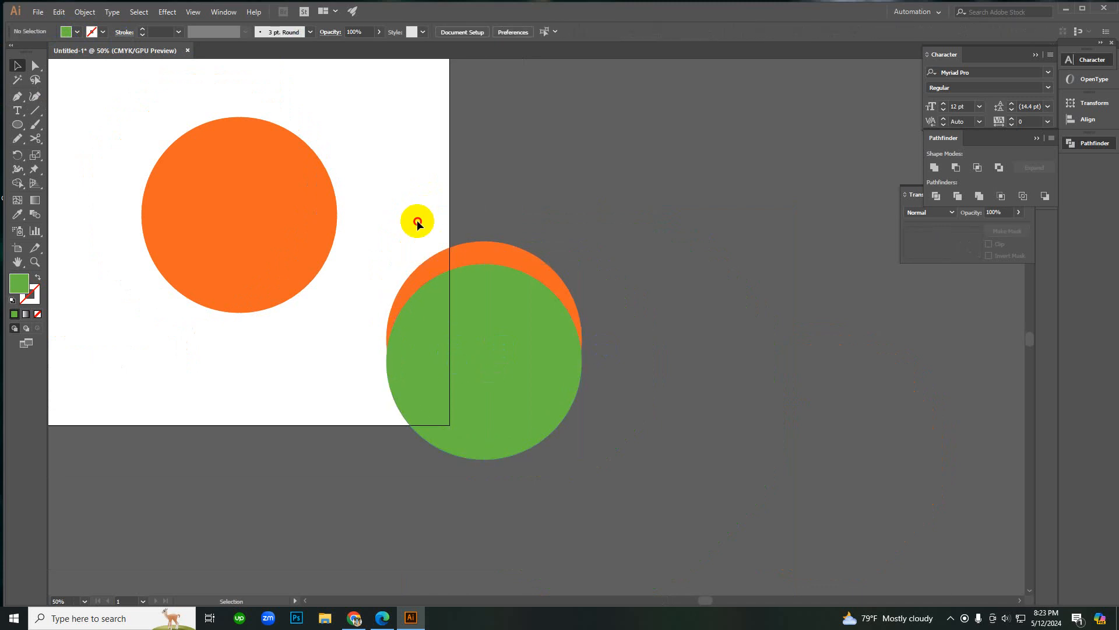
Step: Remove the overlapping area of the green and orange circles with the Shape Builder
{"action": "left_click", "coordinate": [537, 383]}
{"action": "key", "text": "shift+m"}
{"action": "left_click", "coordinate": [531, 339], "text": "alt"}
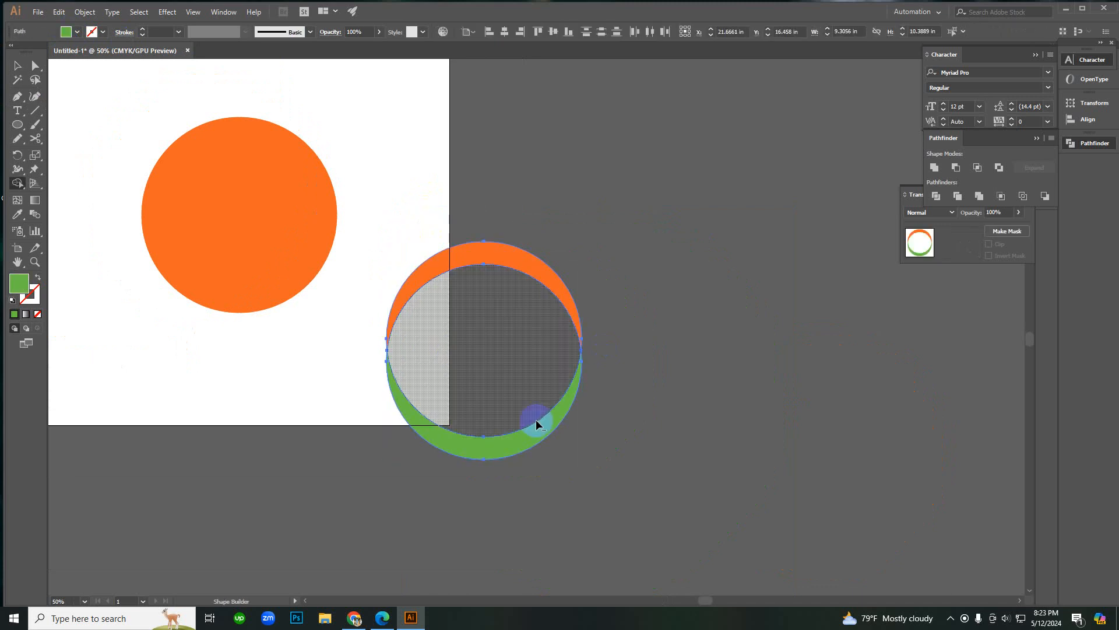
Step: Remove the green crescent with the Shape Builder, leaving only the orange crescent, and clear the selection
{"action": "left_click", "coordinate": [537, 422], "text": "alt"}
{"action": "left_click", "coordinate": [537, 426], "text": "alt"}
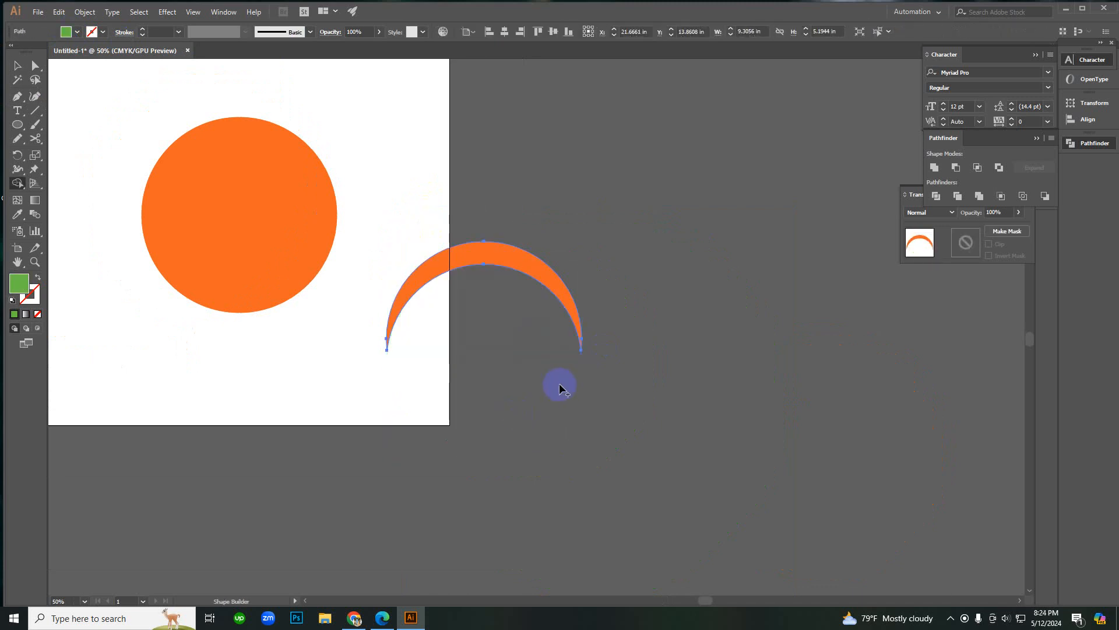
{"action": "key", "text": "v"}
{"action": "left_click", "coordinate": [575, 410]}
{"action": "left_click_drag", "start_coordinate": [497, 318], "coordinate": [497, 318]}
{"action": "left_click", "coordinate": [428, 214]}
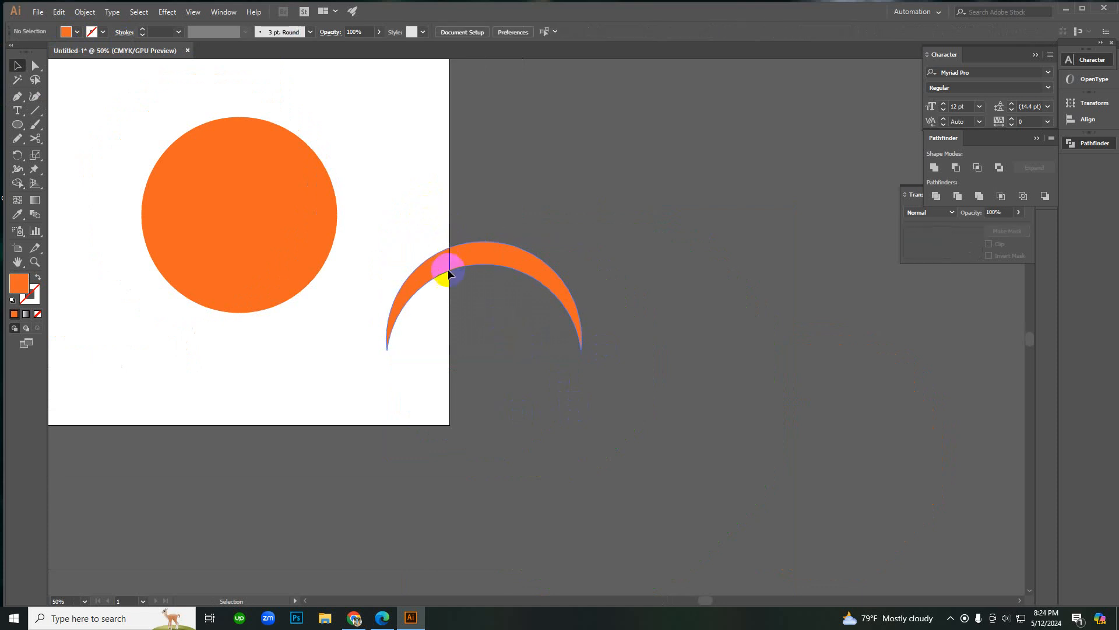
{"action": "scroll", "coordinate": [434, 303], "scroll_direction": "down", "scroll_amount": 1}
{"action": "scroll", "coordinate": [526, 327], "scroll_direction": "up", "scroll_amount": 1}
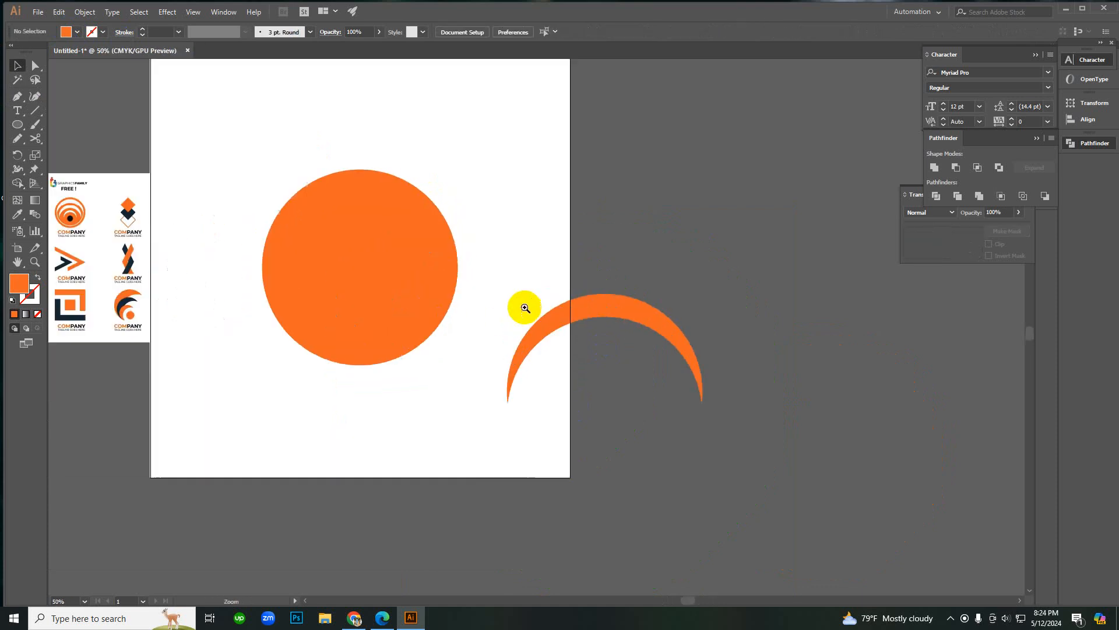
Step: Fill the orange crescent beside the disc with white
{"action": "left_click", "coordinate": [572, 319]}
{"action": "left_click", "coordinate": [421, 265]}
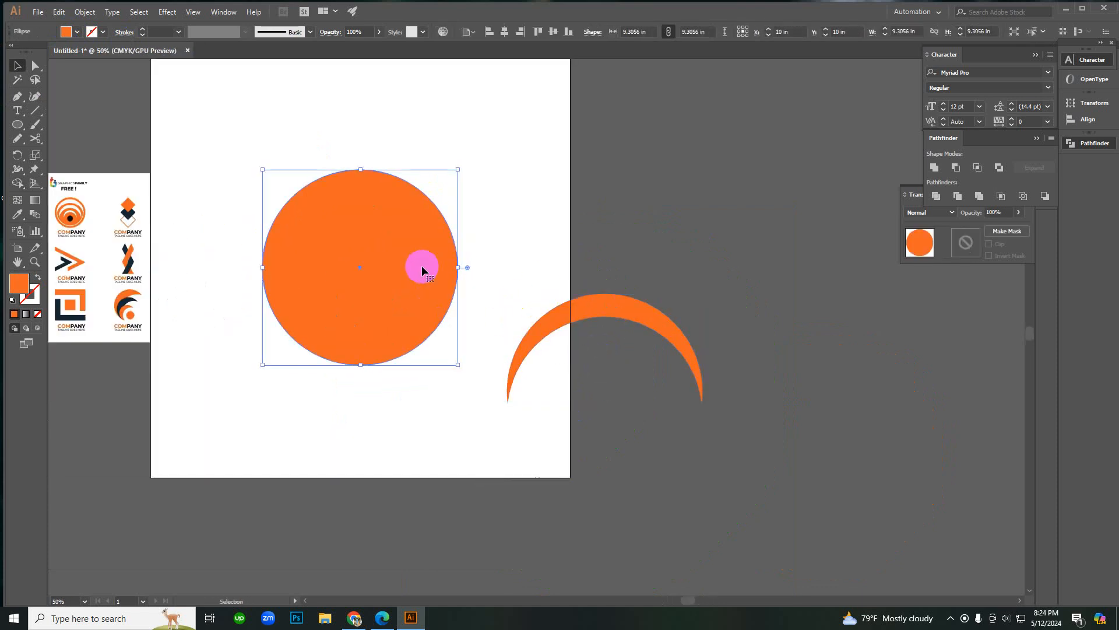
{"action": "left_click", "coordinate": [562, 232]}
{"action": "left_click", "coordinate": [610, 326]}
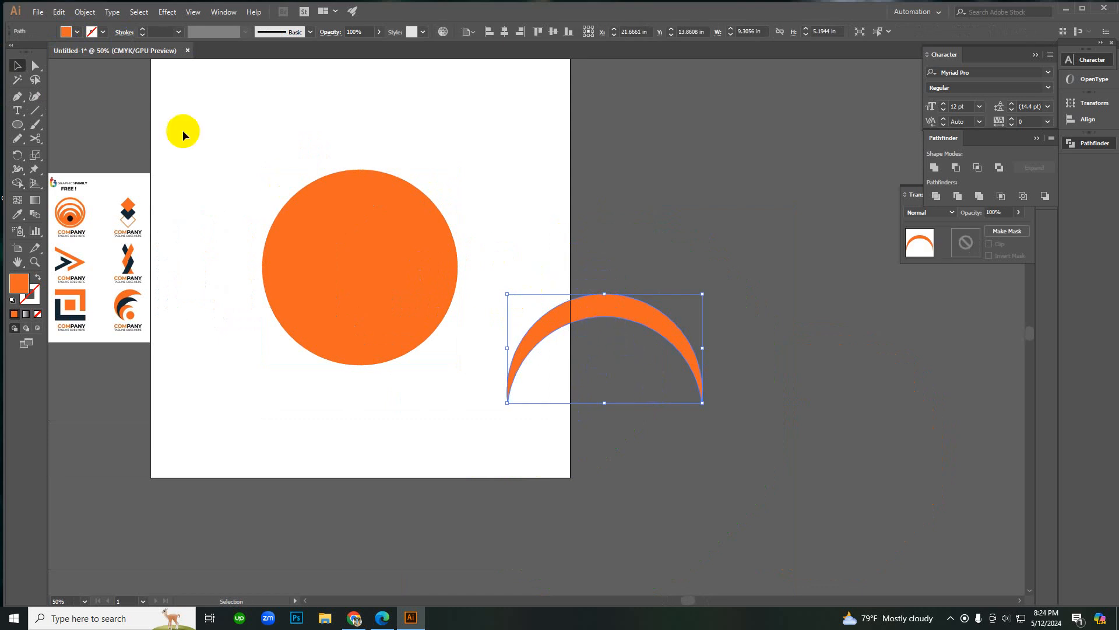
{"action": "left_click", "coordinate": [77, 32]}
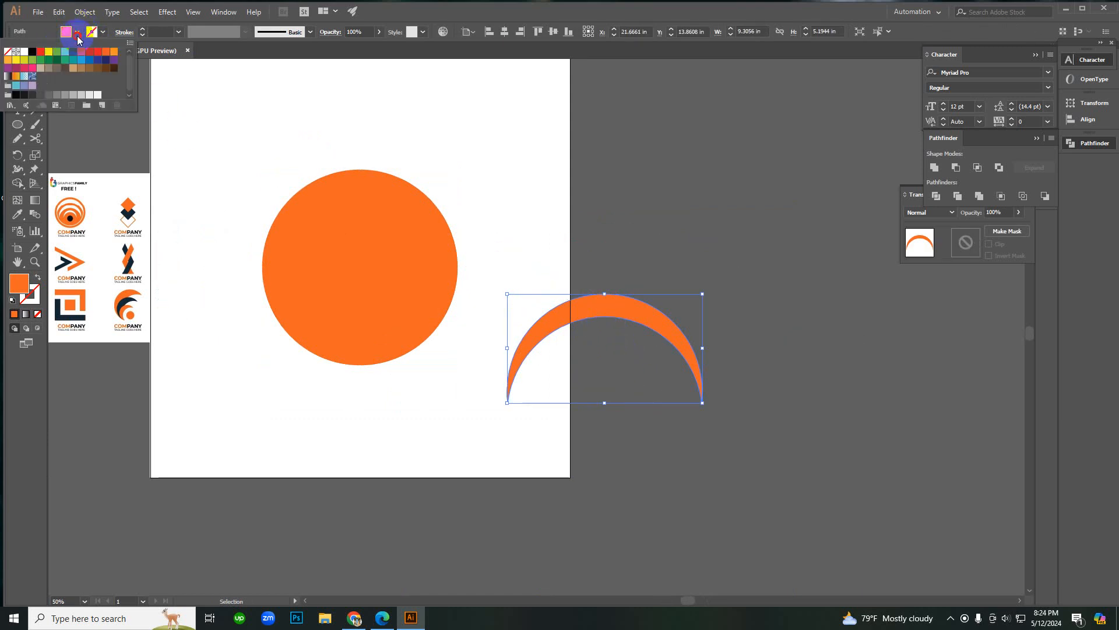
{"action": "left_click", "coordinate": [24, 51]}
{"action": "left_click", "coordinate": [512, 170]}
Step: Align the white crescent to the artboard's horizontal centre and top edge
{"action": "left_click", "coordinate": [642, 358]}
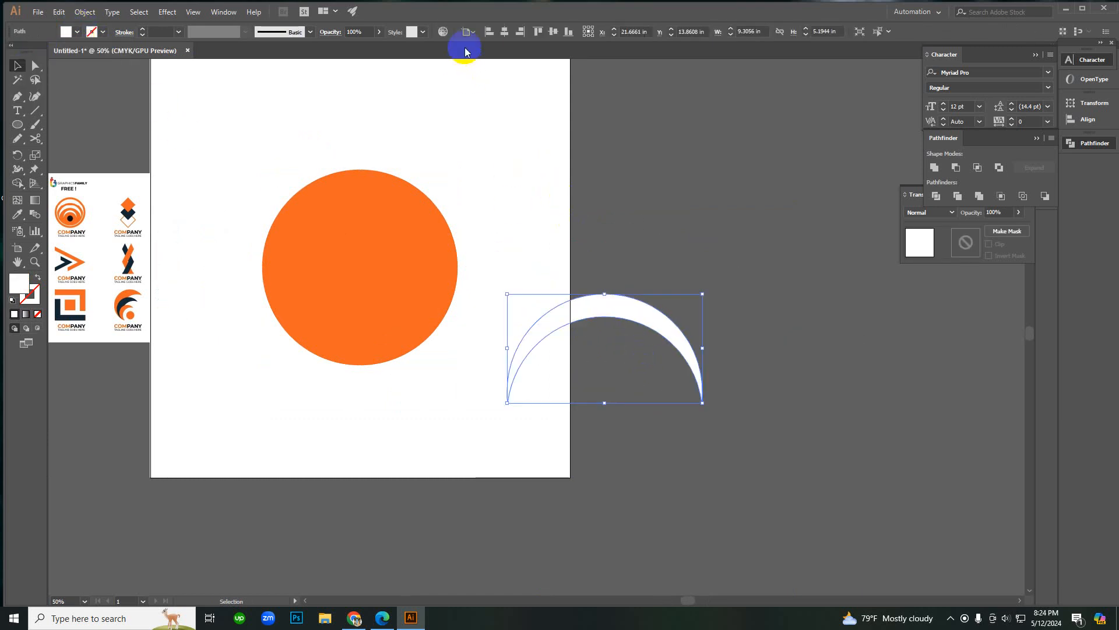
{"action": "left_click", "coordinate": [504, 31]}
{"action": "left_click", "coordinate": [536, 32]}
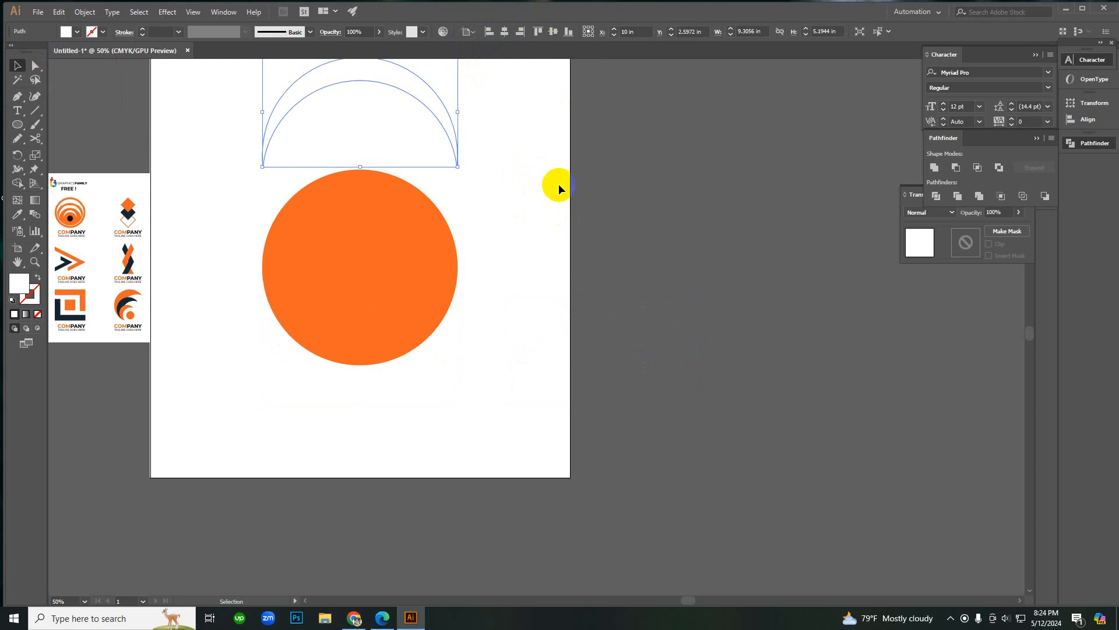
Step: Scale the white crescent to about 8.19 by 4.57 in and place it inside the orange disc's upper half, centred at about X 10 in, Y 8.43 in
{"action": "left_click_drag", "start_coordinate": [457, 167], "coordinate": [445, 159]}
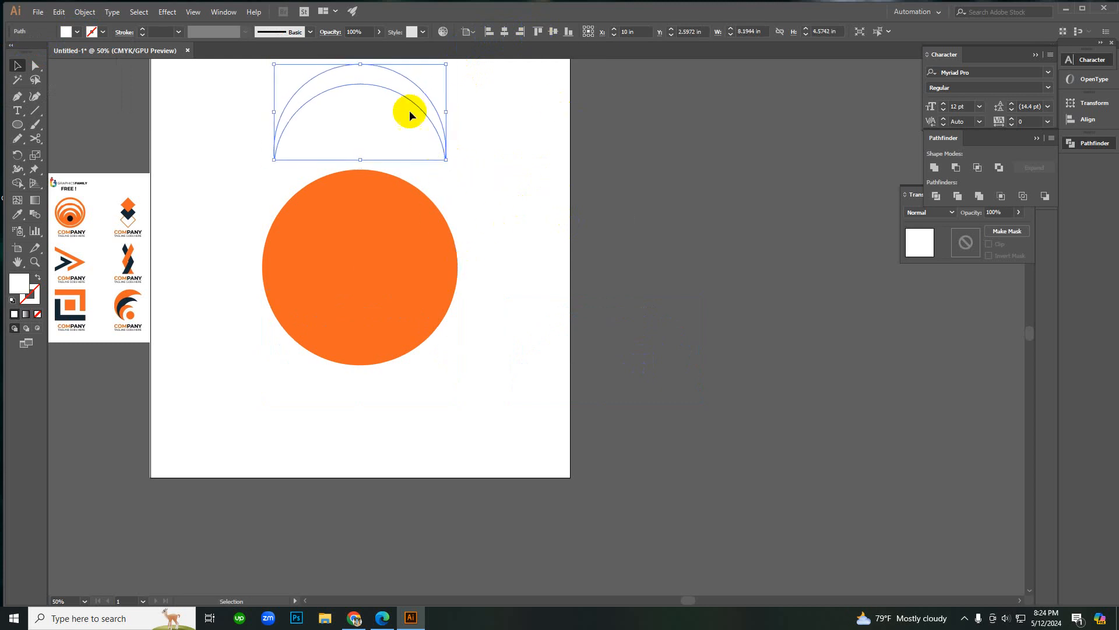
{"action": "left_click_drag", "start_coordinate": [412, 113], "coordinate": [401, 211]}
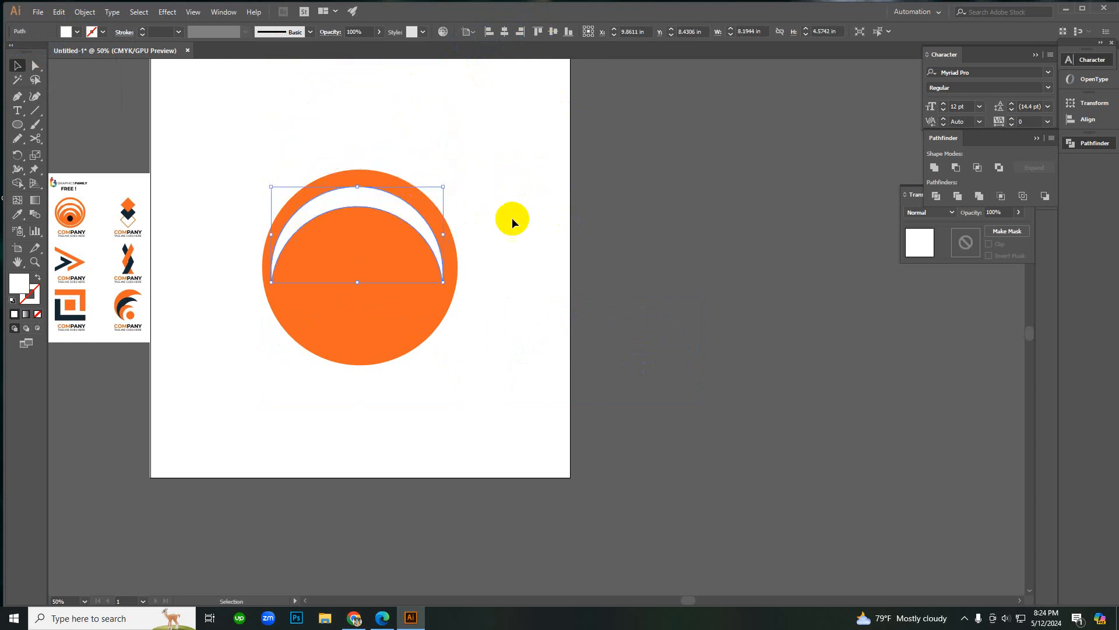
{"action": "left_click", "coordinate": [499, 207]}
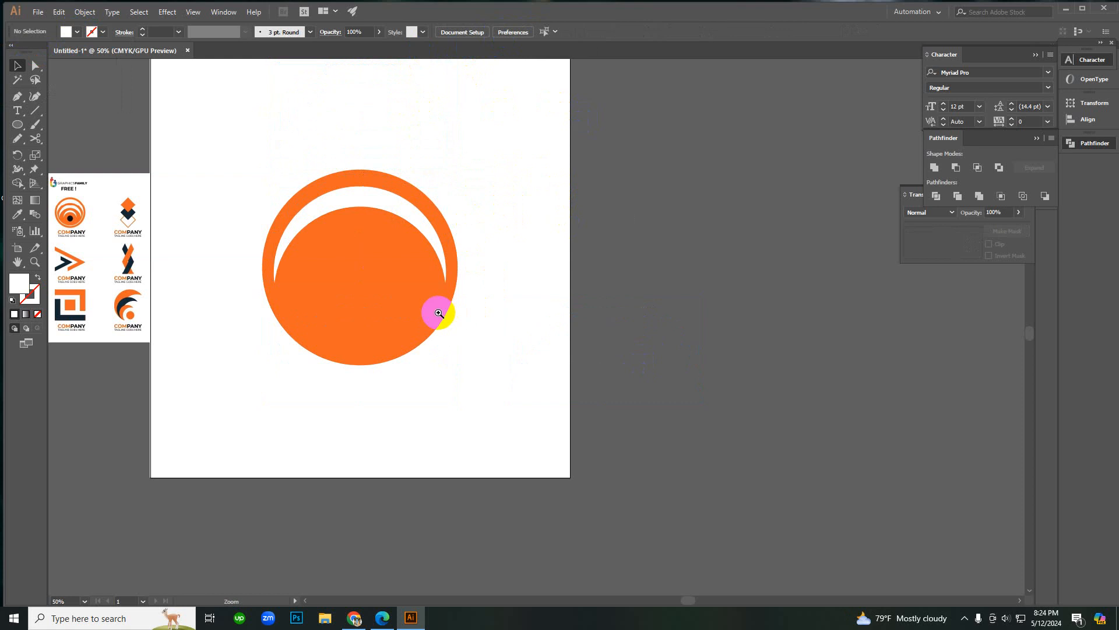
Step: Duplicate the white crescent straight down to about Y 9.86 in and scale the copy down proportionally about its centre
{"action": "left_click", "coordinate": [418, 303]}
{"action": "left_click", "coordinate": [419, 303]}
{"action": "key", "text": "v"}
{"action": "left_click", "coordinate": [573, 153]}
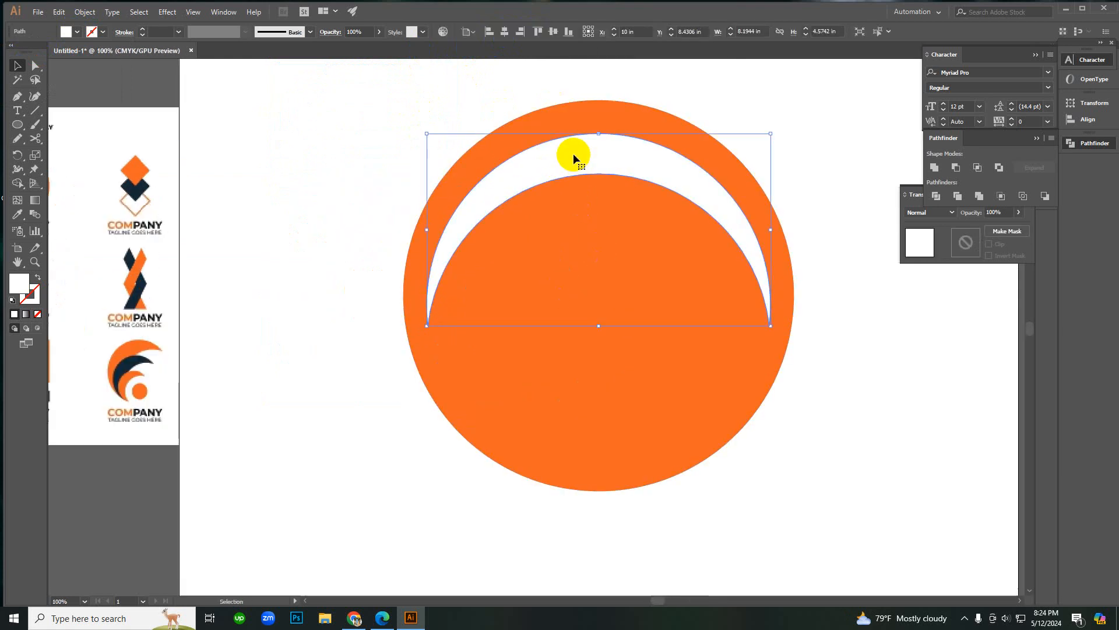
{"action": "left_click_drag", "start_coordinate": [574, 157], "coordinate": [575, 213]}
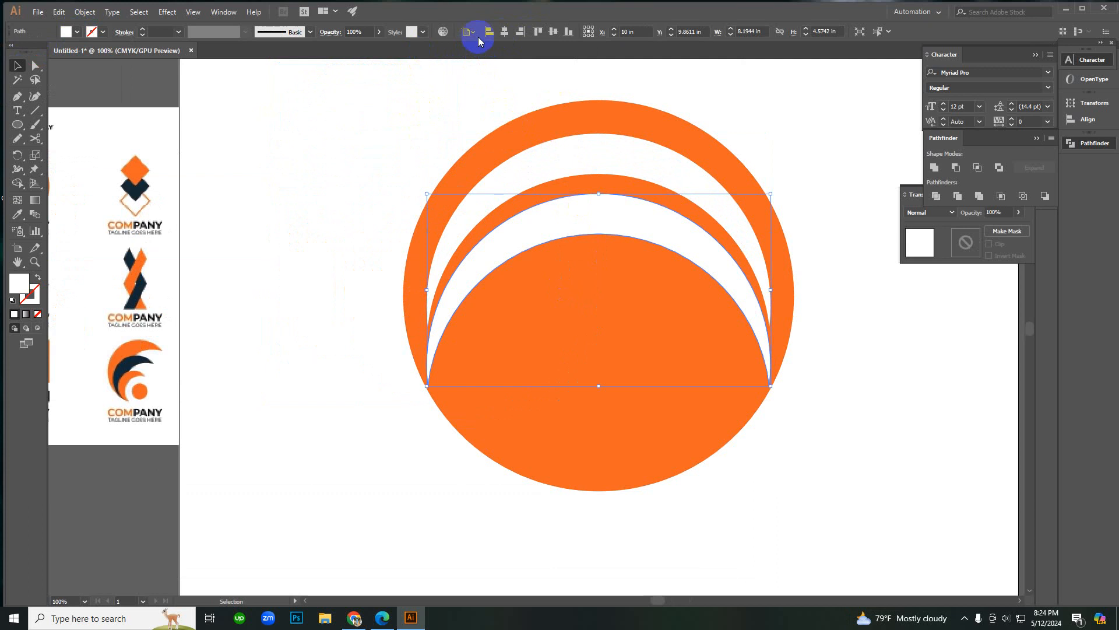
{"action": "left_click_drag", "start_coordinate": [770, 385], "coordinate": [744, 372]}
{"action": "left_click", "coordinate": [866, 364]}
Step: Examine the rings and crescents of the concentric-ring logo on the reference sheet
{"action": "left_click", "coordinate": [495, 356], "text": "ctrl+alt"}
{"action": "left_click", "coordinate": [494, 357], "text": "ctrl+alt"}
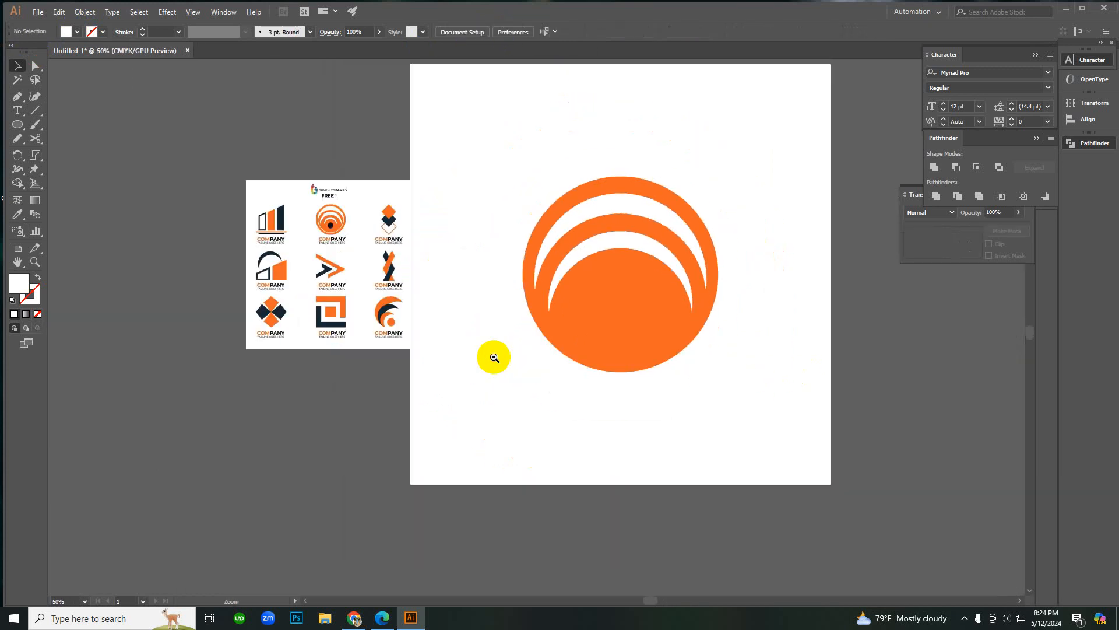
{"action": "left_click", "coordinate": [472, 325], "text": "ctrl"}
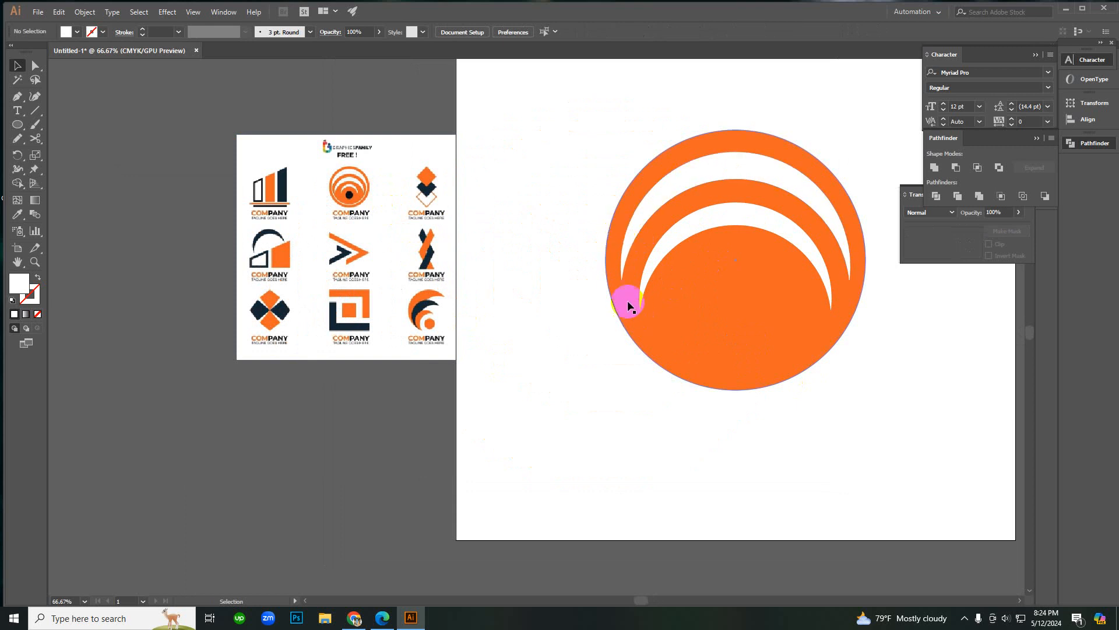
{"action": "key", "text": "ctrl+space"}
{"action": "left_click", "coordinate": [428, 248]}
{"action": "left_click", "coordinate": [514, 295]}
{"action": "left_click", "coordinate": [453, 349]}
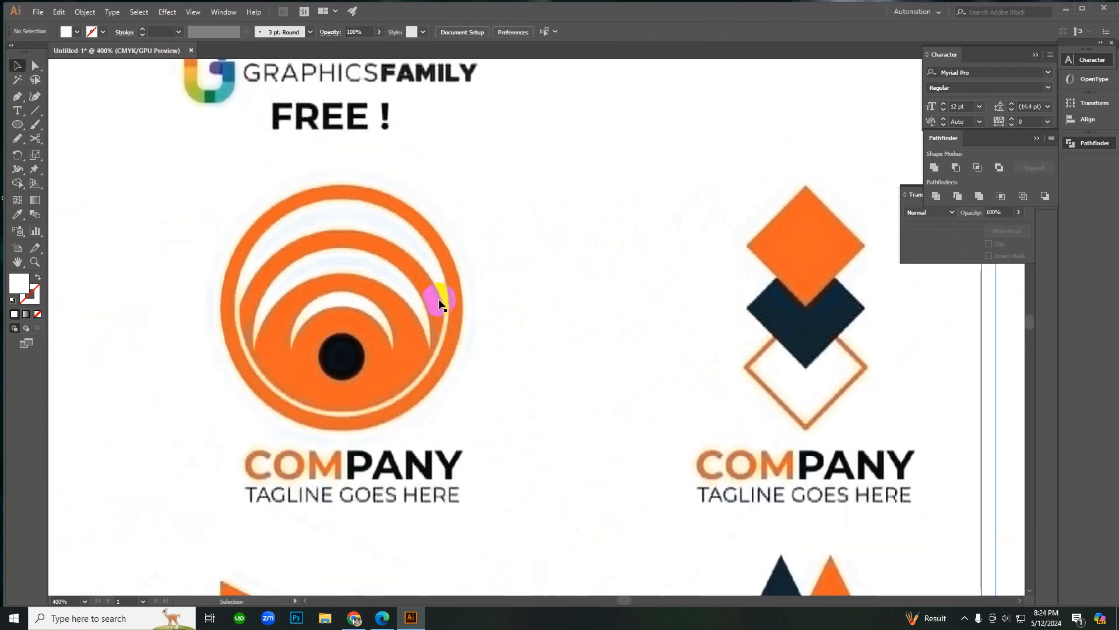
Step: Add an unfilled white ring with a 10 pt stroke and about 8.4 in diameter, centred on the orange disc at X 10 in, Y 10 in
{"action": "left_click", "coordinate": [783, 402], "text": "ctrl+alt"}
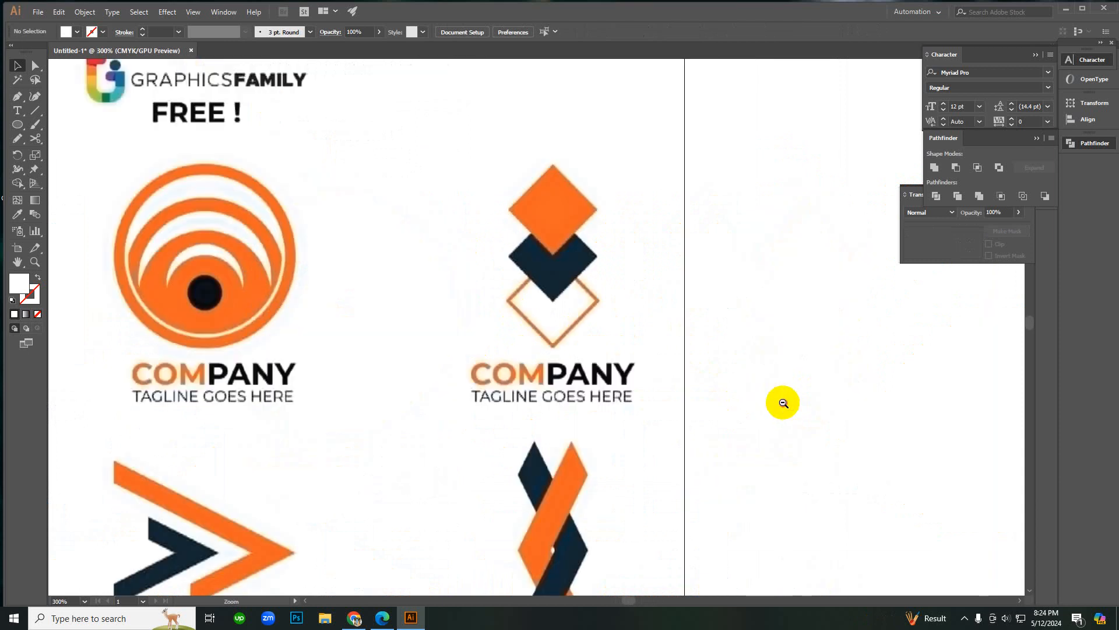
{"action": "left_click", "coordinate": [782, 402], "text": "ctrl+alt"}
{"action": "left_click", "coordinate": [783, 402], "text": "ctrl+alt"}
{"action": "left_click", "coordinate": [782, 402]}
{"action": "left_click", "coordinate": [642, 375], "text": "ctrl+alt"}
{"action": "left_click", "coordinate": [642, 375], "text": "ctrl+alt"}
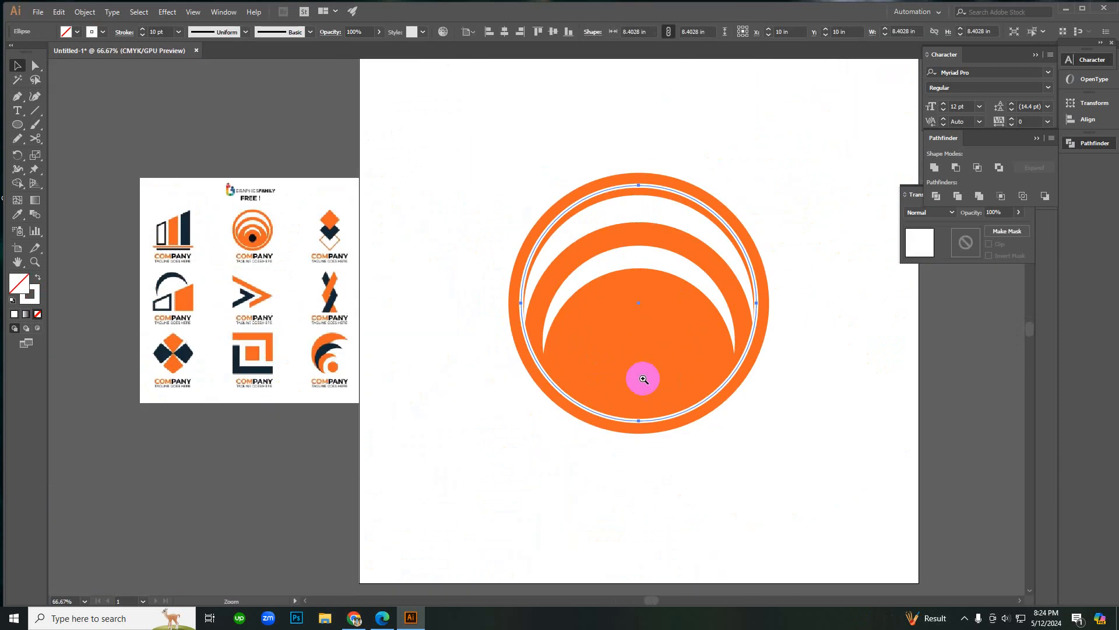
Step: Nudge the upper white crescent straight down to Y 8.75 in
{"action": "left_click", "coordinate": [625, 331], "text": "ctrl"}
{"action": "left_click", "coordinate": [625, 331], "text": "ctrl"}
{"action": "left_click", "coordinate": [684, 244]}
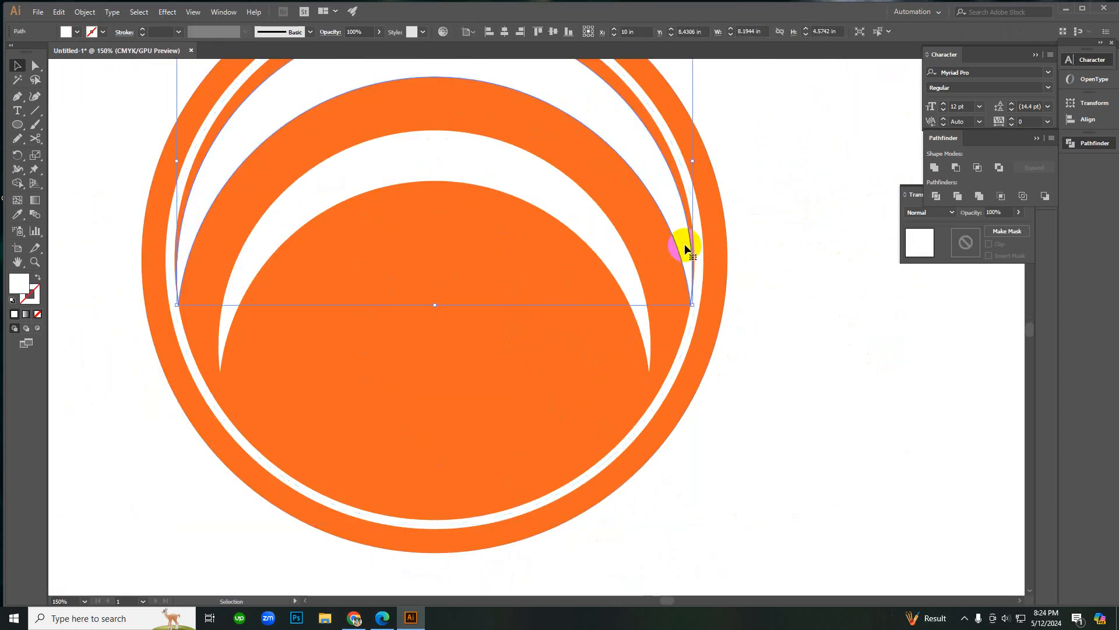
{"action": "key", "text": "Down"}
{"action": "key", "text": "Down"}
{"action": "key", "text": "Down"}
{"action": "key", "text": "Down"}
{"action": "key", "text": "Down"}
{"action": "key", "text": "Down"}
{"action": "key", "text": "Down"}
{"action": "key", "text": "Down"}
{"action": "key", "text": "Down"}
{"action": "key", "text": "Down"}
{"action": "key", "text": "Down"}
{"action": "key", "text": "Down"}
{"action": "key", "text": "Down"}
{"action": "key", "text": "Down"}
{"action": "key", "text": "Down"}
{"action": "key", "text": "Down"}
{"action": "key", "text": "Down"}
{"action": "key", "text": "Down"}
{"action": "key", "text": "Down"}
{"action": "key", "text": "Down"}
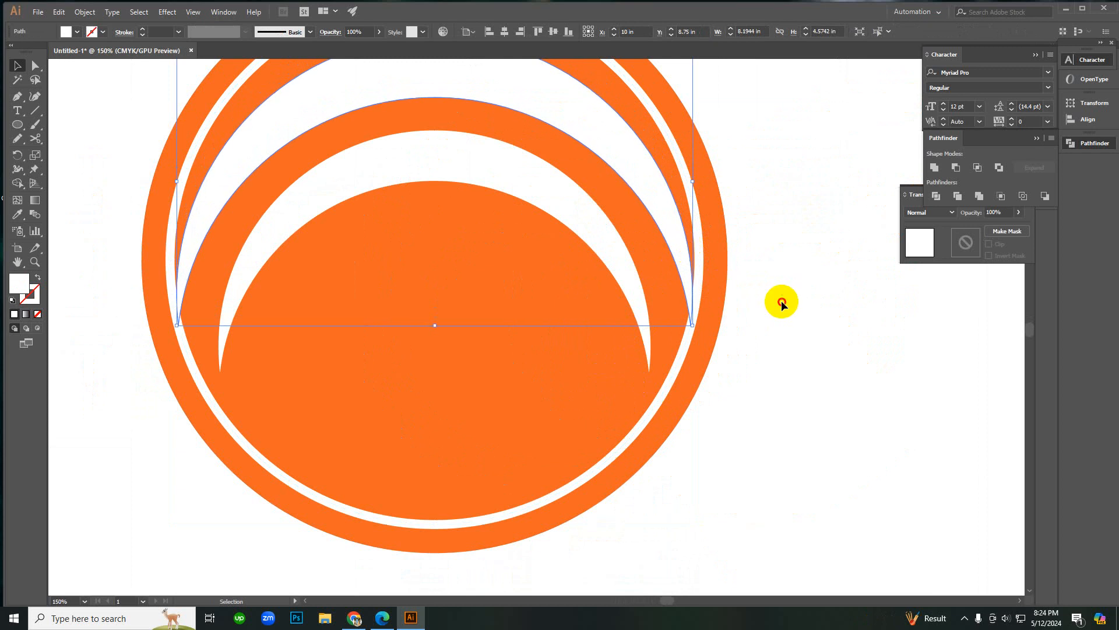
{"action": "left_click", "coordinate": [782, 303]}
Step: Expand the appearance of the thin white ring
{"action": "left_click", "coordinate": [567, 364], "text": "ctrl+alt"}
{"action": "left_click", "coordinate": [568, 364], "text": "ctrl+alt"}
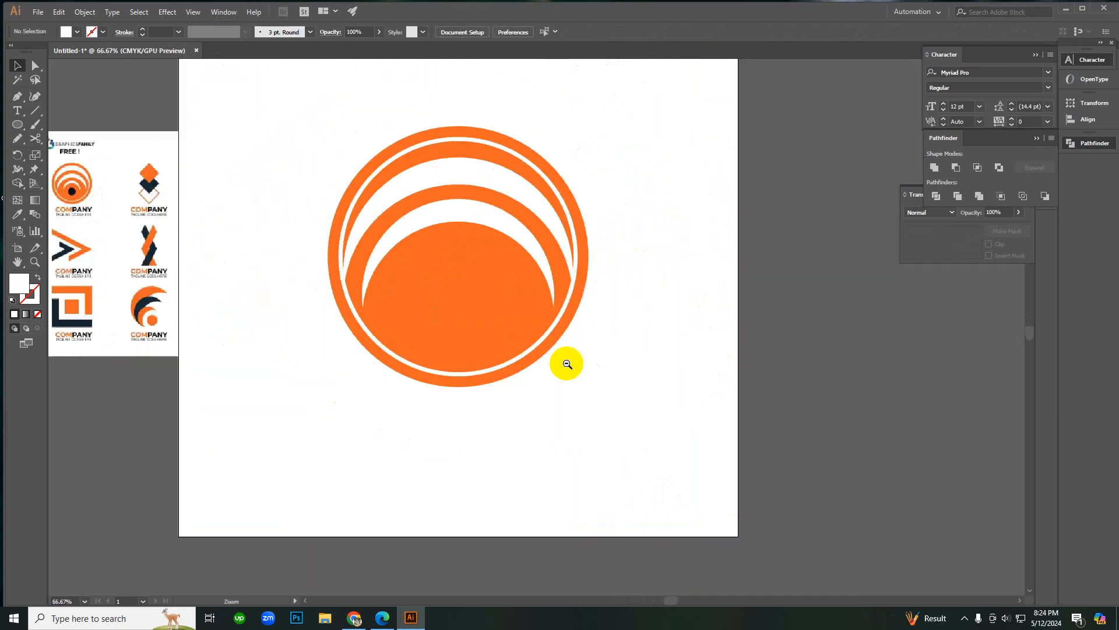
{"action": "left_click", "coordinate": [499, 356], "text": "ctrl+alt"}
{"action": "left_click", "coordinate": [500, 355], "text": "ctrl+alt"}
{"action": "left_click", "coordinate": [559, 286], "text": "ctrl"}
{"action": "left_click", "coordinate": [556, 285], "text": "ctrl"}
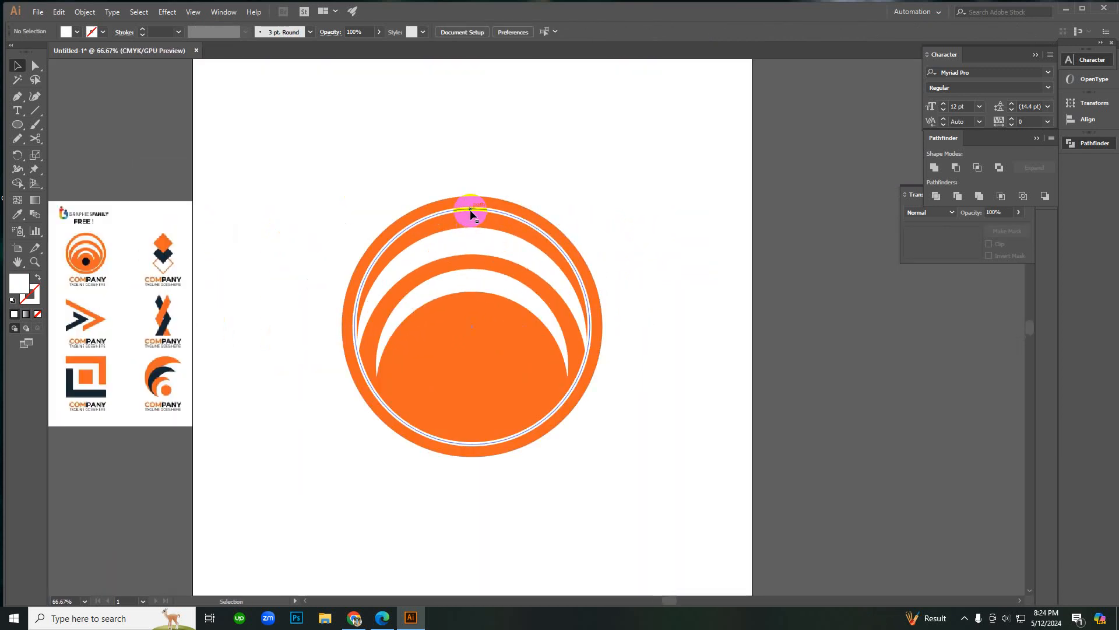
{"action": "left_click", "coordinate": [470, 209]}
{"action": "left_click", "coordinate": [84, 12]}
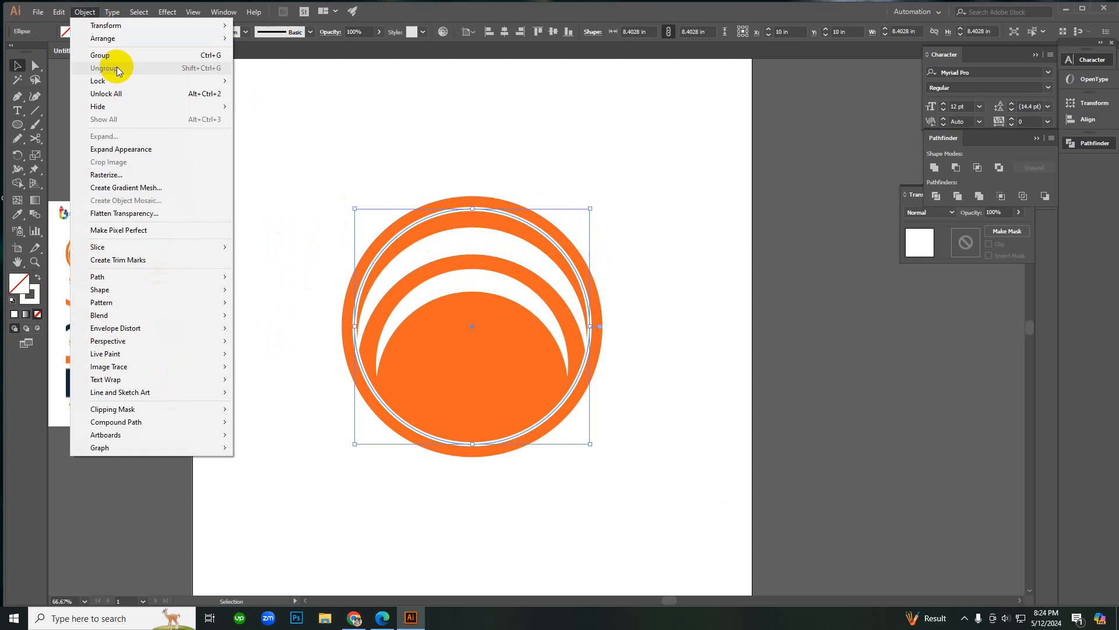
{"action": "left_click", "coordinate": [134, 148]}
{"action": "left_click", "coordinate": [320, 196]}
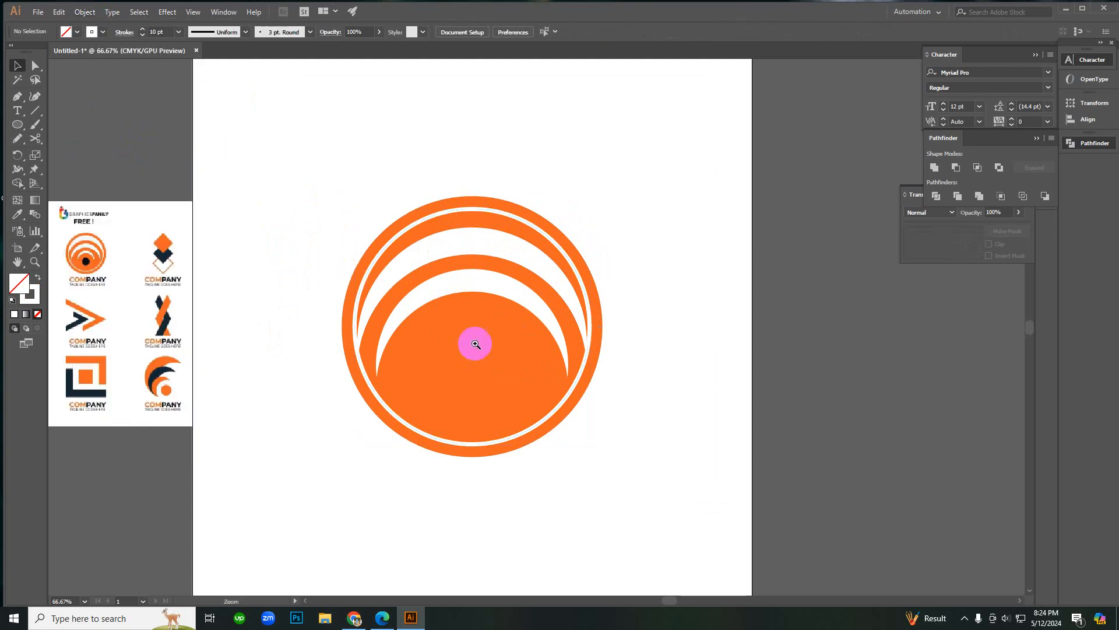
Step: Enlarge the upper white crescent slightly about its centre so its tips overlap the thin white ring
{"action": "left_click", "coordinate": [475, 344], "text": "ctrl"}
{"action": "left_click", "coordinate": [476, 344], "text": "ctrl"}
{"action": "left_click", "coordinate": [353, 326]}
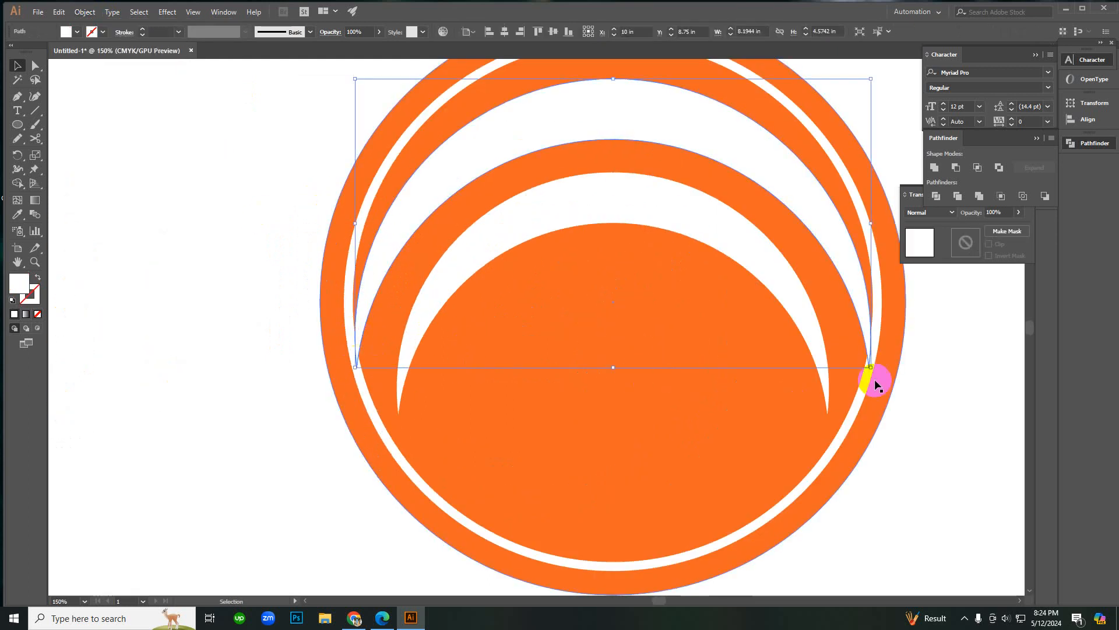
{"action": "left_click", "coordinate": [869, 364], "text": "shift"}
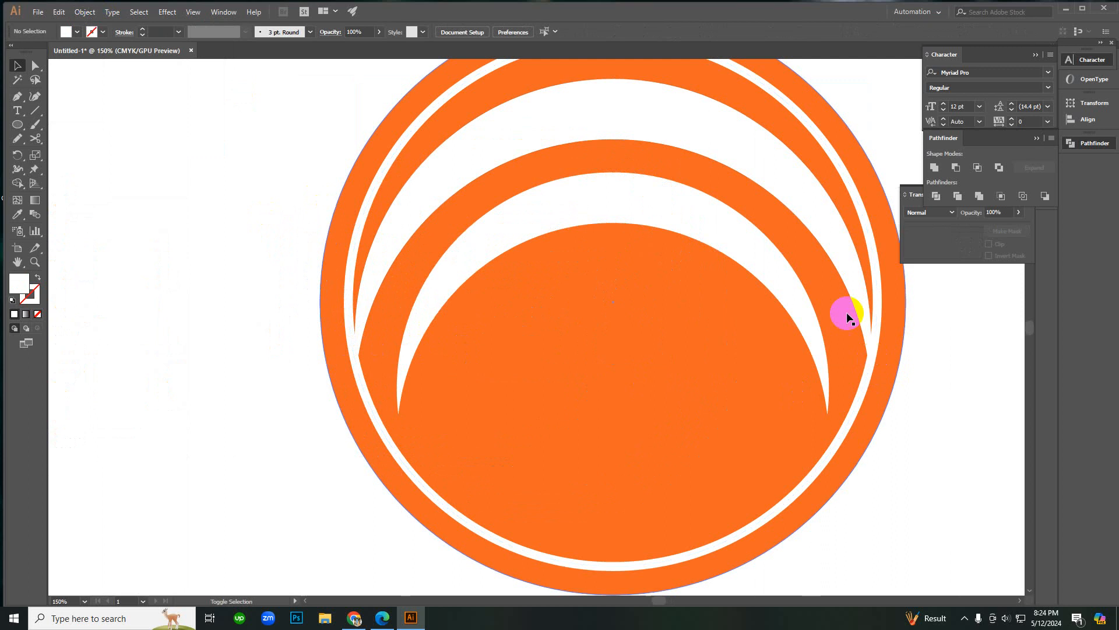
{"action": "left_click", "coordinate": [842, 275]}
{"action": "left_click_drag", "start_coordinate": [871, 366], "coordinate": [881, 378]}
{"action": "left_click", "coordinate": [949, 427]}
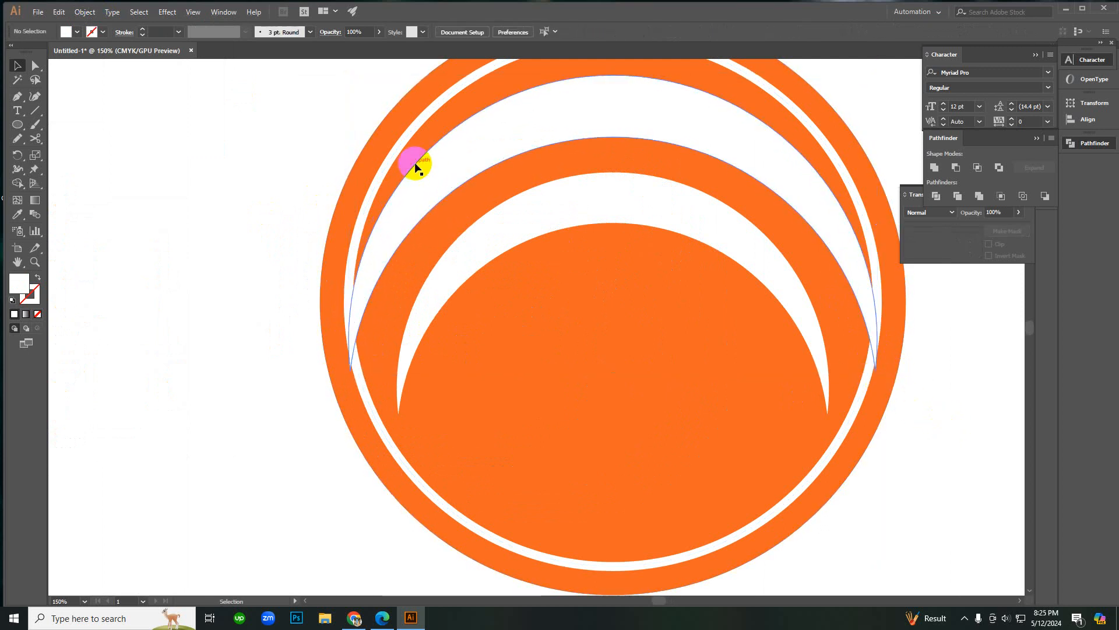
Step: Expand the thin white ring's stroke into a filled shape
{"action": "left_click", "coordinate": [401, 153]}
{"action": "left_click", "coordinate": [316, 138]}
{"action": "left_click", "coordinate": [385, 163]}
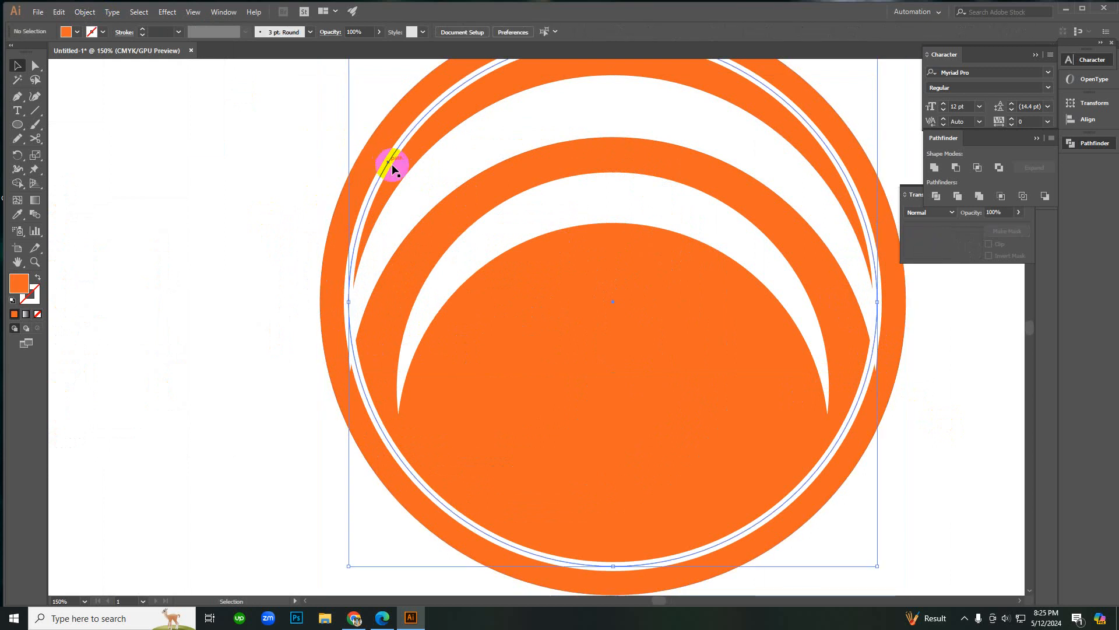
{"action": "left_click", "coordinate": [402, 157]}
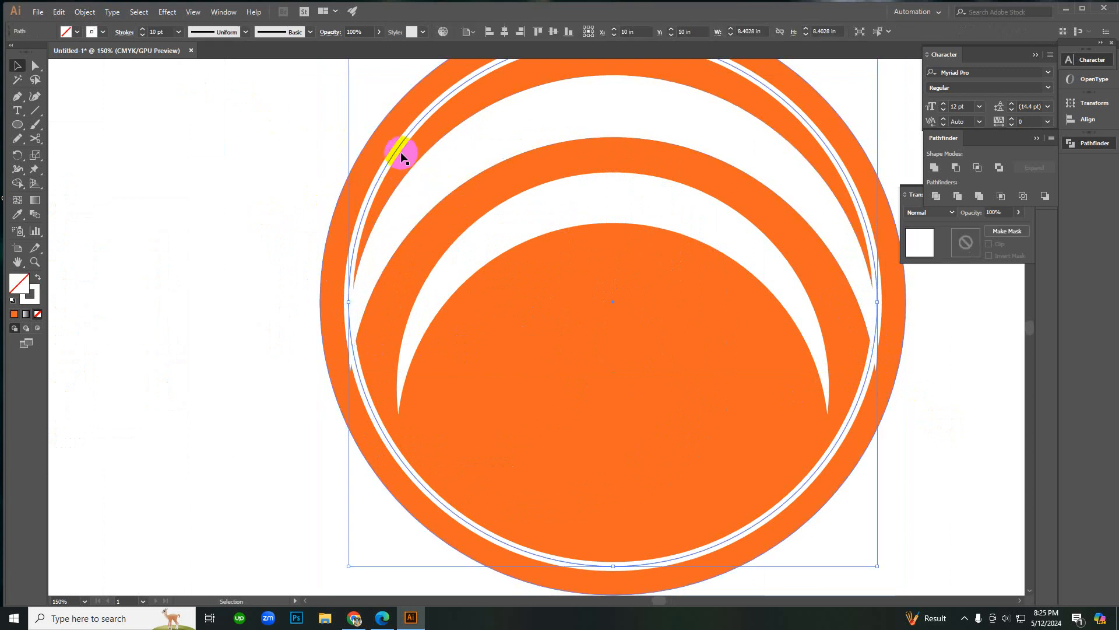
{"action": "left_click", "coordinate": [85, 12]}
{"action": "left_click", "coordinate": [127, 137]}
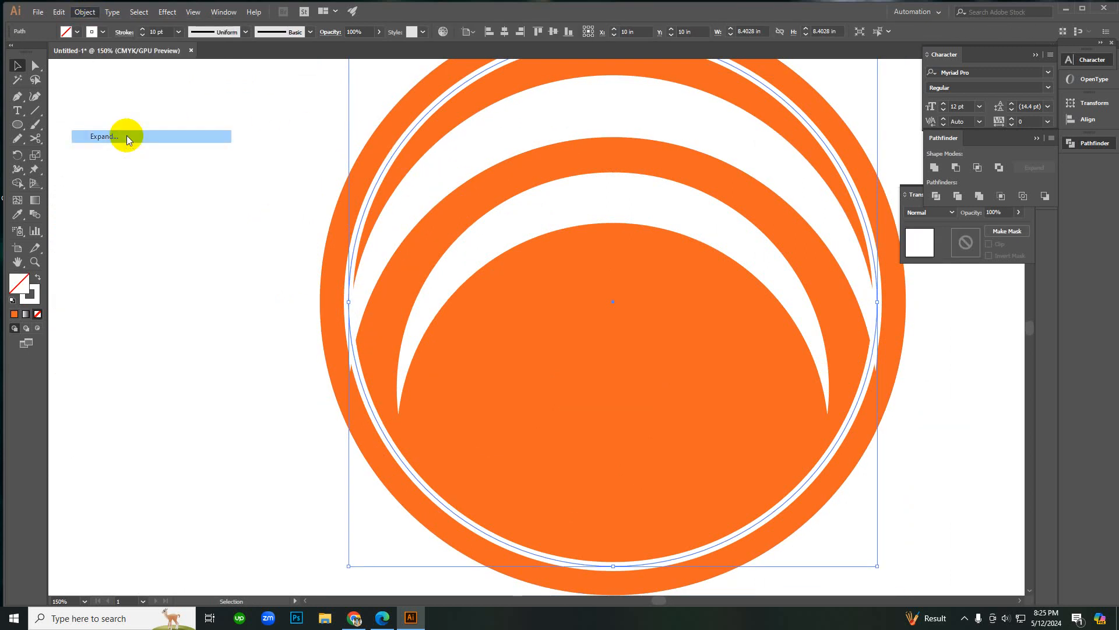
{"action": "left_click", "coordinate": [546, 374]}
{"action": "left_click", "coordinate": [211, 205]}
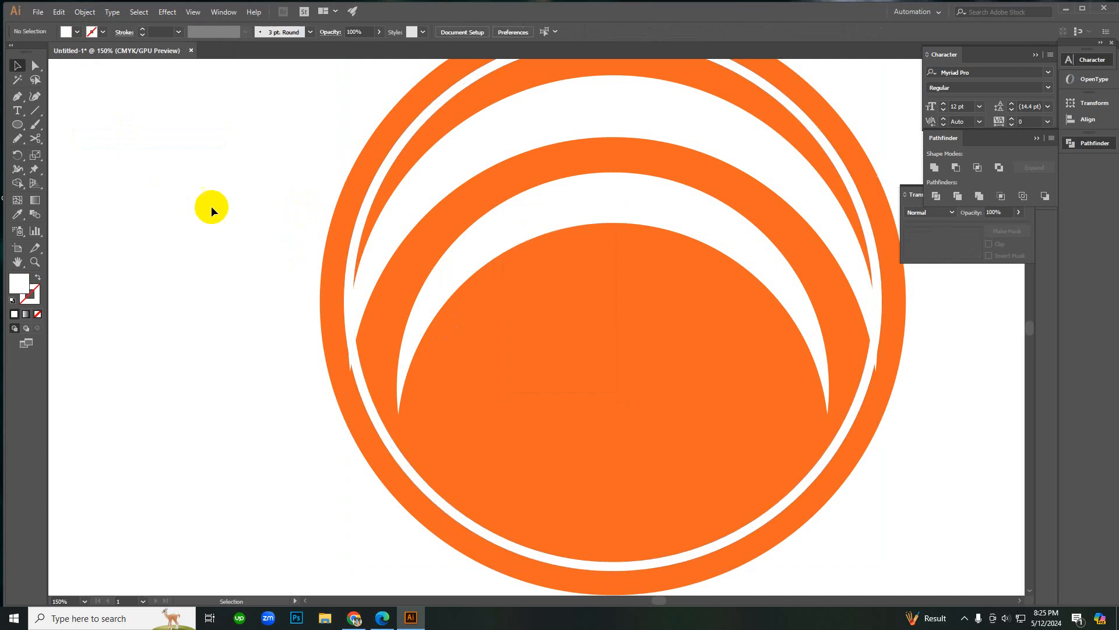
Step: Divide the expanded white ring and the upper white crescent with the Pathfinder, and select the resulting shapes
{"action": "left_click", "coordinate": [372, 199]}
{"action": "left_click", "coordinate": [410, 202], "text": "shift"}
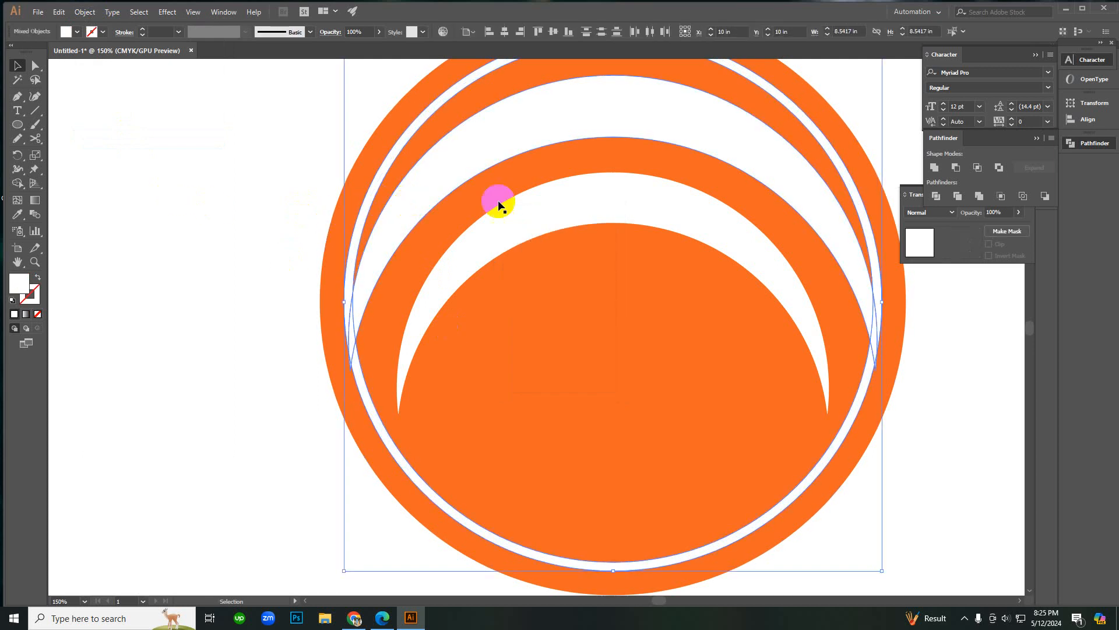
{"action": "left_click", "coordinate": [936, 195]}
{"action": "right_click", "coordinate": [312, 167]}
{"action": "left_click", "coordinate": [344, 265]}
{"action": "left_click", "coordinate": [275, 200]}
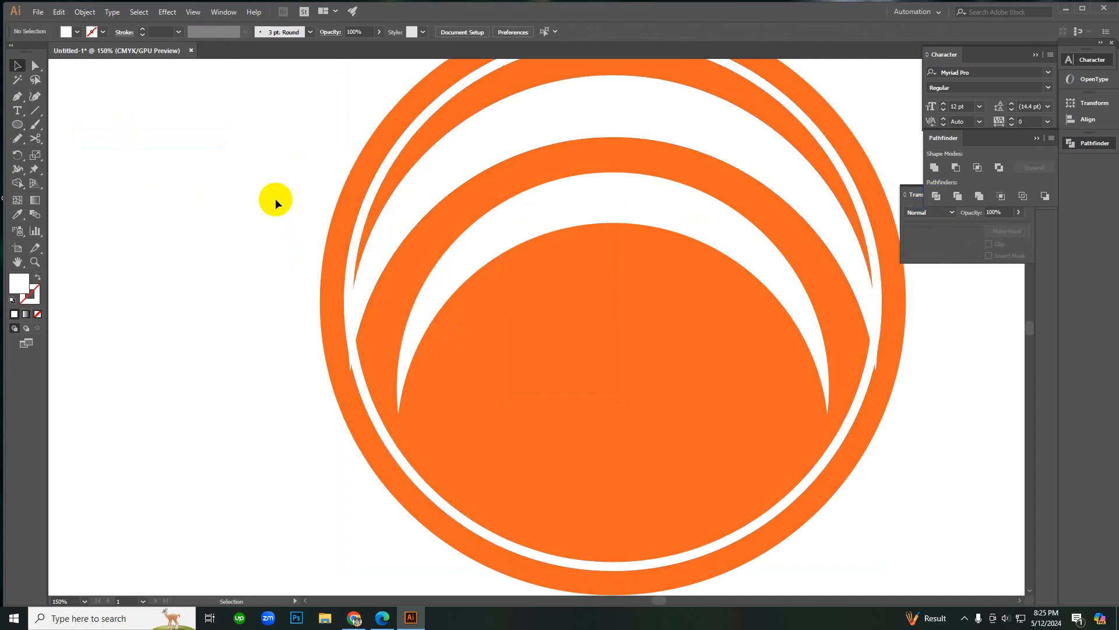
{"action": "scroll", "coordinate": [380, 375], "scroll_direction": "up", "scroll_amount": 3}
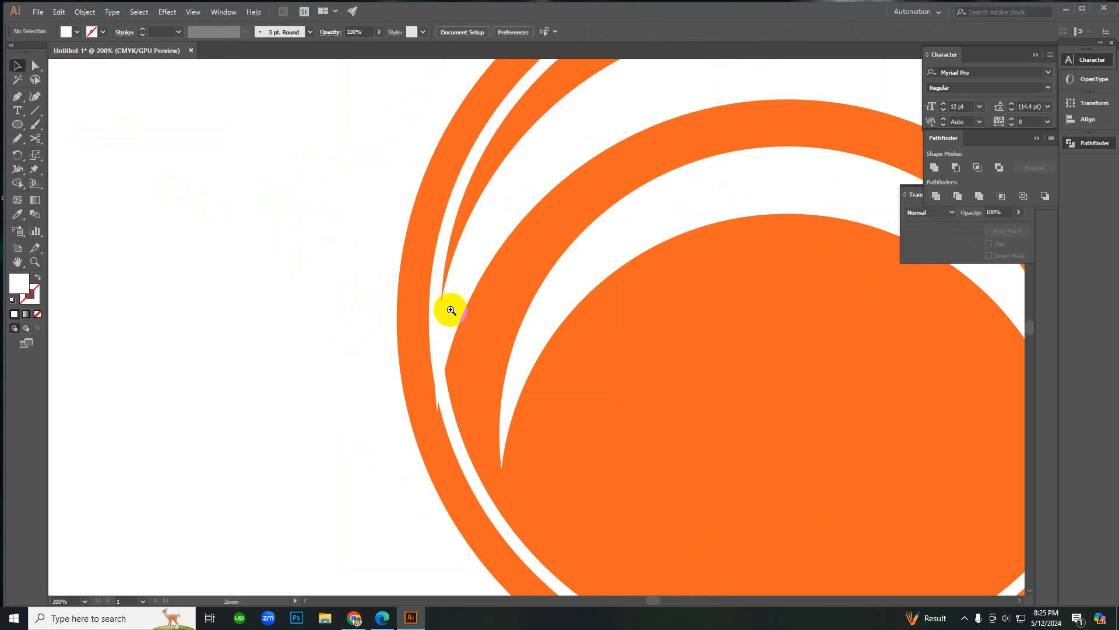
{"action": "left_click", "coordinate": [505, 325]}
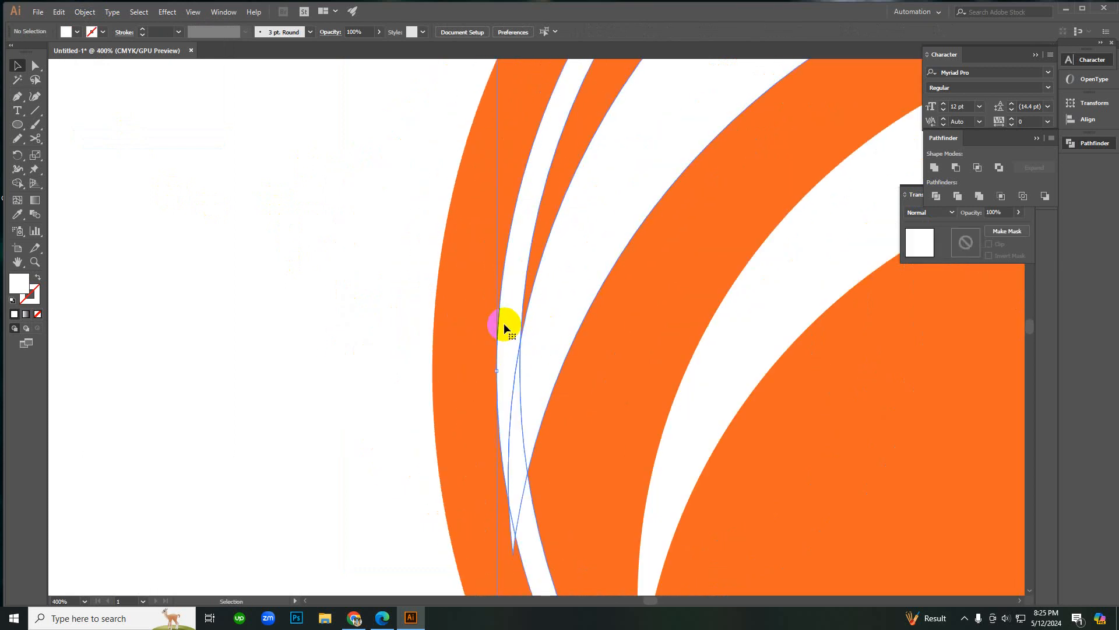
{"action": "key", "text": "i"}
{"action": "left_click", "coordinate": [465, 235]}
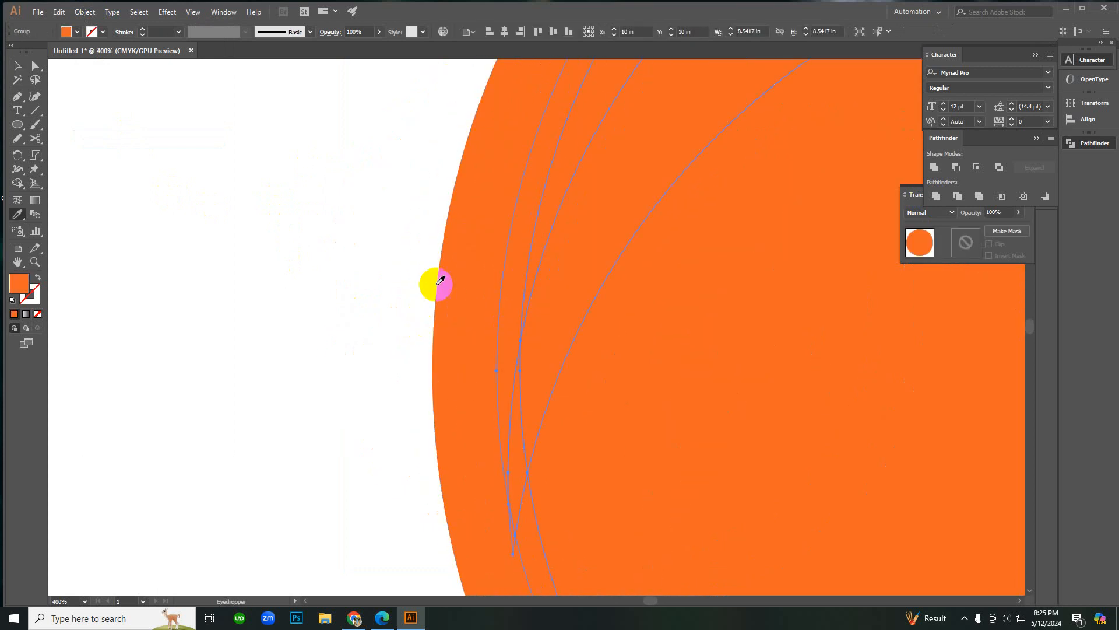
{"action": "right_click", "coordinate": [435, 283]}
{"action": "left_click", "coordinate": [449, 293]}
{"action": "left_click", "coordinate": [295, 272]}
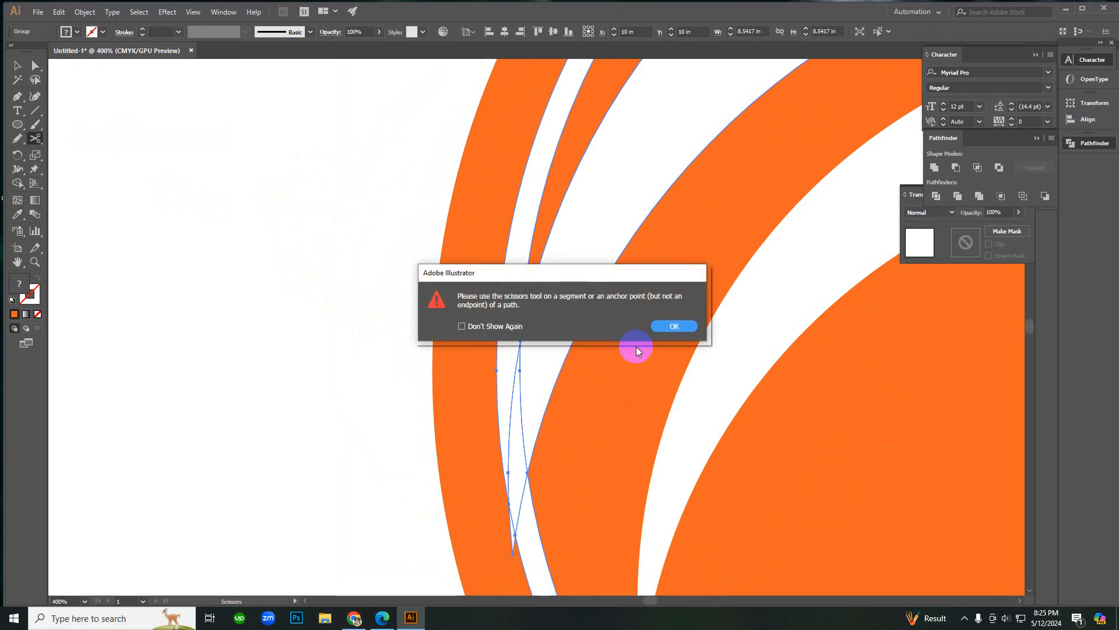
{"action": "left_click", "coordinate": [669, 322]}
Step: Ungroup the shapes produced by dividing the thin white ring and the upper crescent
{"action": "key", "text": "v"}
{"action": "right_click", "coordinate": [506, 305]}
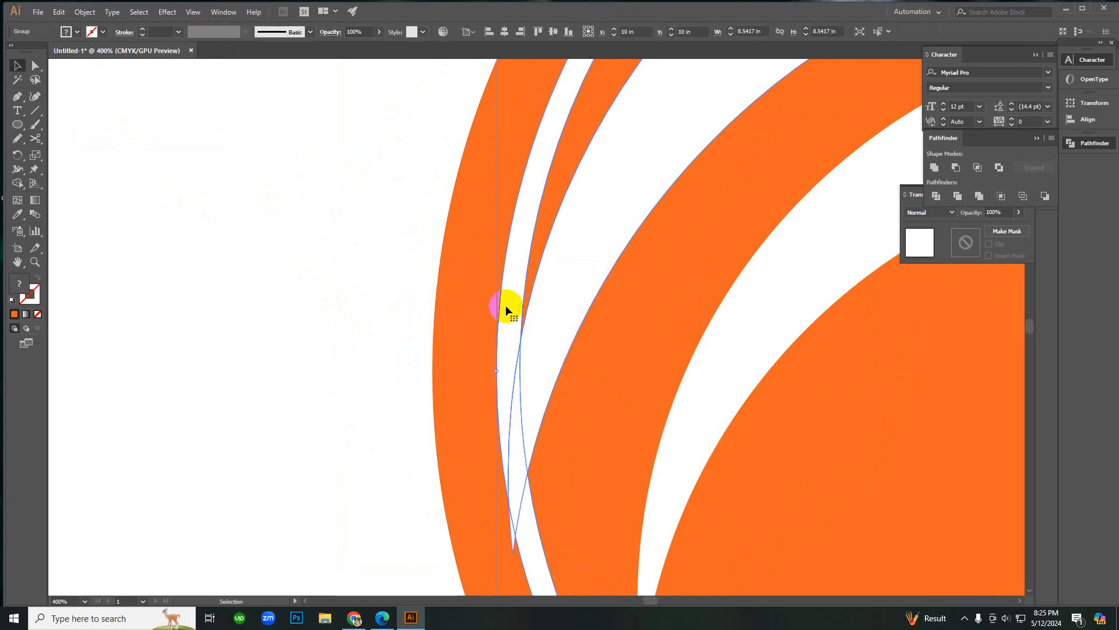
{"action": "left_click", "coordinate": [525, 402]}
Step: Recolour the upper arc of the divided white ring, outside the crescent, with the orange sampled from the disc
{"action": "left_click", "coordinate": [510, 294]}
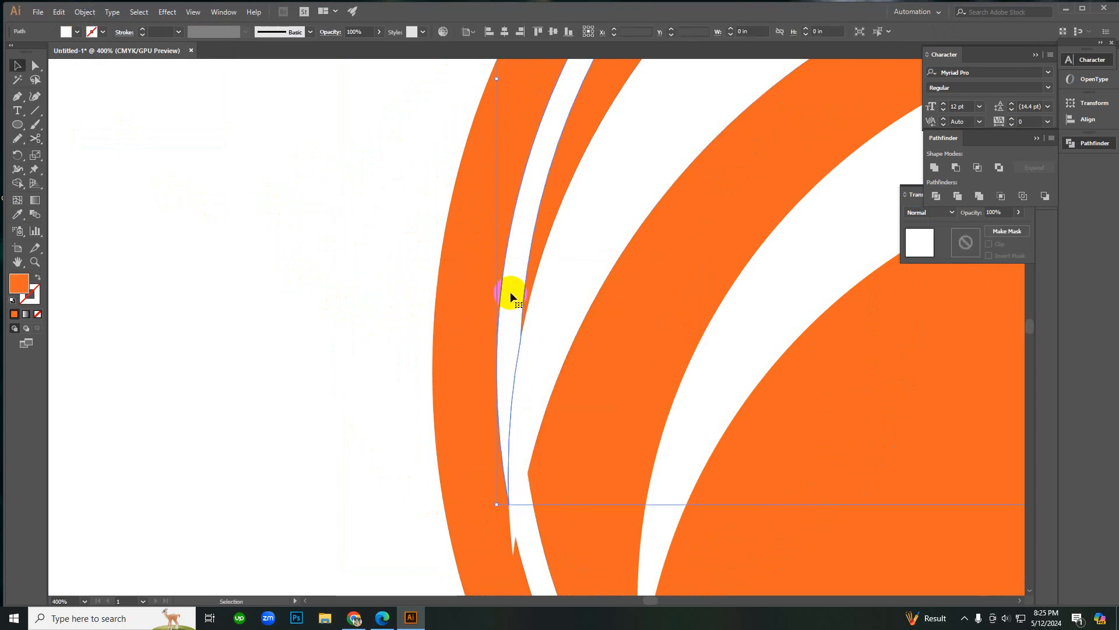
{"action": "key", "text": "i"}
{"action": "left_click", "coordinate": [465, 268]}
{"action": "key", "text": "v"}
{"action": "left_click", "coordinate": [327, 281]}
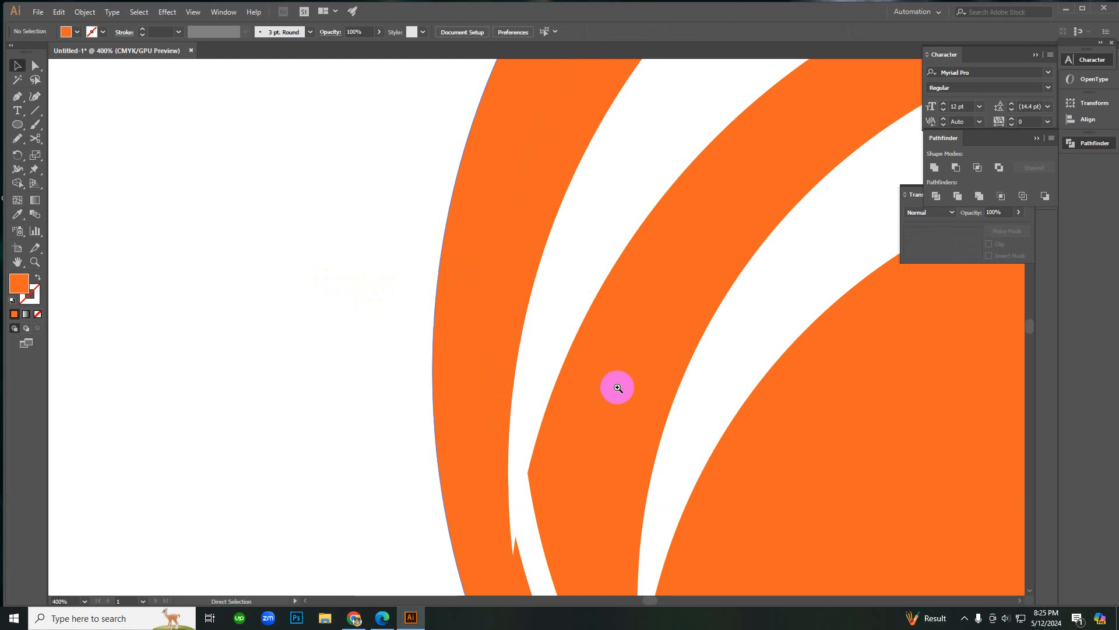
Step: Recolour the leftover crescent tip protruding past the thin ring on the logo's left side with the disc's orange
{"action": "left_click", "coordinate": [616, 387], "text": "ctrl+alt"}
{"action": "left_click_drag", "start_coordinate": [576, 452], "coordinate": [520, 353]}
{"action": "left_click", "coordinate": [520, 353], "text": "ctrl"}
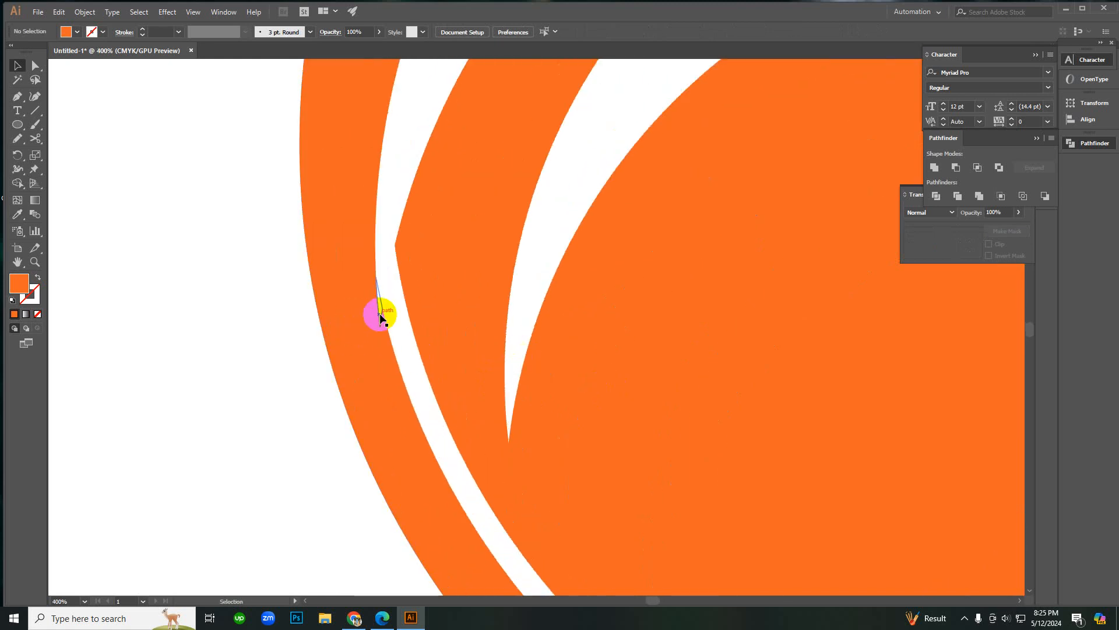
{"action": "left_click", "coordinate": [379, 312]}
{"action": "key", "text": "i"}
{"action": "left_click", "coordinate": [343, 258]}
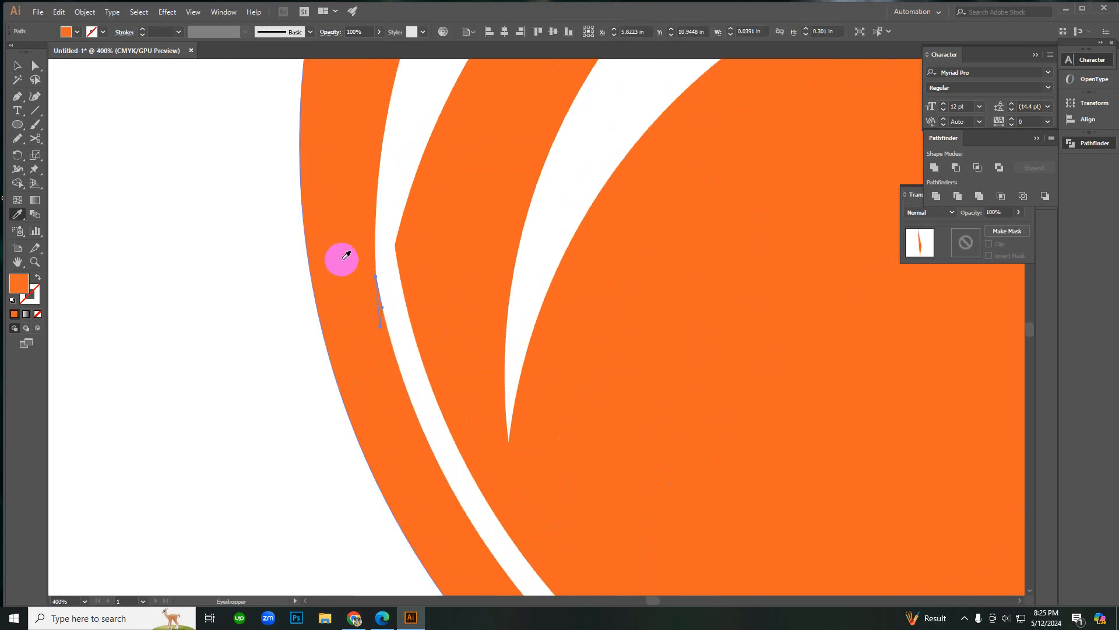
{"action": "key", "text": "v"}
{"action": "left_click", "coordinate": [226, 262]}
Step: Recolour the matching leftover crescent tip on the logo's right side with the disc's orange
{"action": "left_click", "coordinate": [573, 361], "text": "ctrl+alt"}
{"action": "left_click", "coordinate": [573, 361], "text": "ctrl+alt"}
{"action": "left_click", "coordinate": [573, 361], "text": "ctrl+alt"}
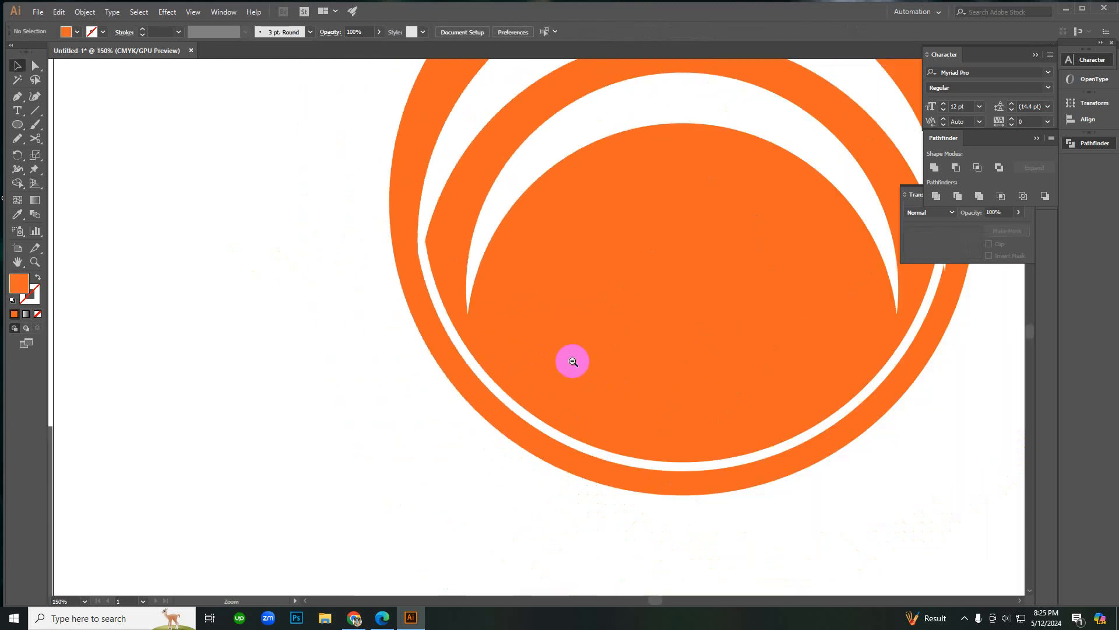
{"action": "left_click", "coordinate": [624, 350], "text": "ctrl+alt"}
{"action": "left_click", "coordinate": [625, 349], "text": "ctrl+alt"}
{"action": "left_click", "coordinate": [579, 337], "text": "ctrl"}
{"action": "left_click", "coordinate": [579, 337], "text": "ctrl"}
{"action": "left_click", "coordinate": [529, 319], "text": "ctrl"}
{"action": "left_click", "coordinate": [529, 319], "text": "ctrl"}
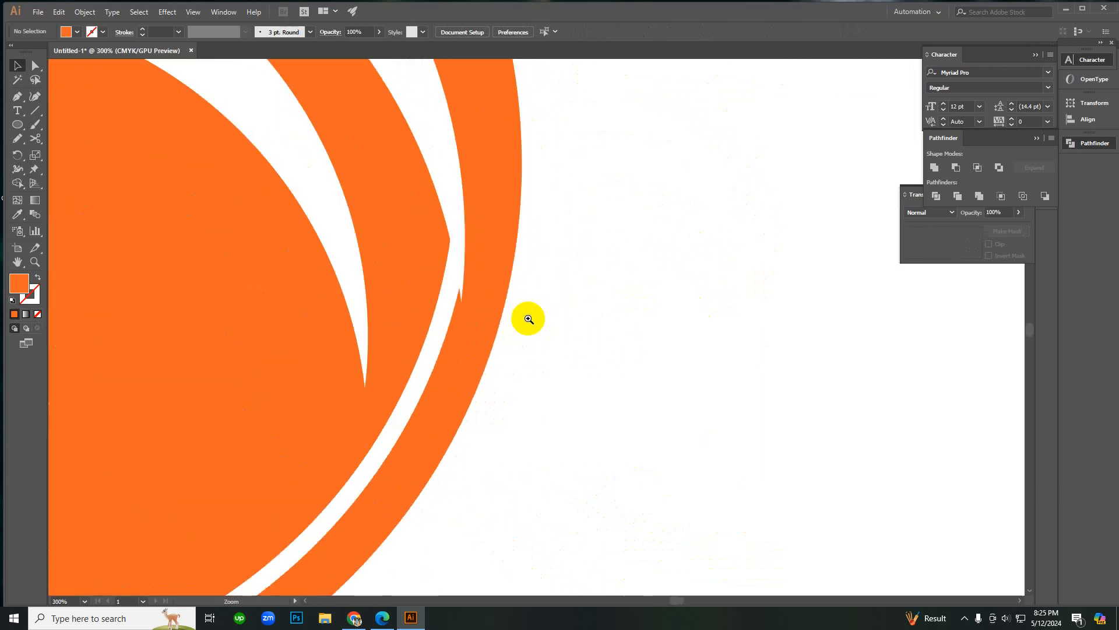
{"action": "left_click", "coordinate": [529, 319], "text": "ctrl"}
{"action": "left_click", "coordinate": [487, 294], "text": "ctrl"}
{"action": "key", "text": "i"}
{"action": "left_click", "coordinate": [488, 295]}
{"action": "left_click", "coordinate": [545, 261]}
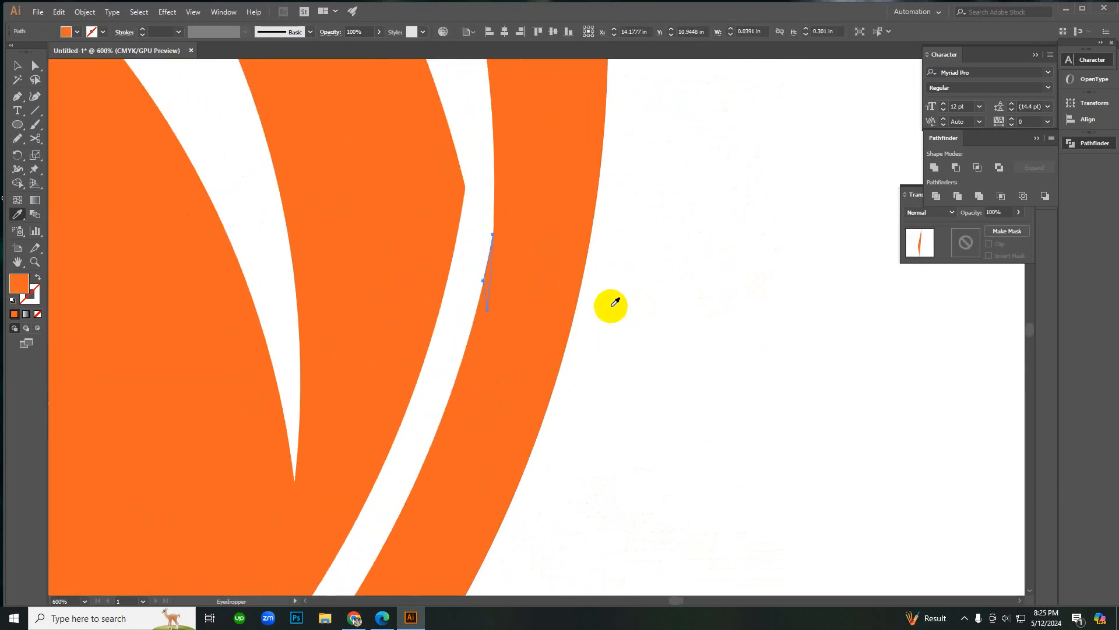
{"action": "key", "text": "v"}
{"action": "left_click", "coordinate": [665, 318]}
Step: Compare the whole ring logo with the concentric-ring logo on the reference sheet
{"action": "left_click", "coordinate": [431, 313], "text": "ctrl+alt"}
{"action": "left_click", "coordinate": [431, 313], "text": "ctrl+alt"}
{"action": "left_click", "coordinate": [432, 312], "text": "ctrl+alt"}
{"action": "left_click", "coordinate": [431, 313], "text": "ctrl+alt"}
{"action": "left_click", "coordinate": [431, 311], "text": "ctrl+alt"}
{"action": "left_click", "coordinate": [431, 312], "text": "ctrl+alt"}
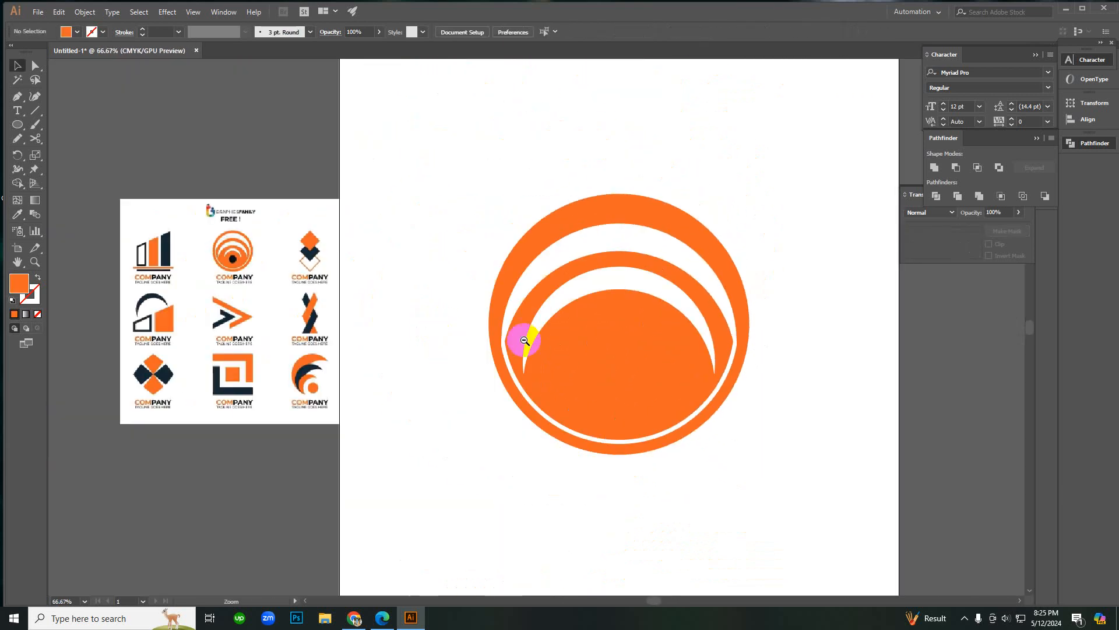
{"action": "left_click", "coordinate": [524, 341], "text": "ctrl"}
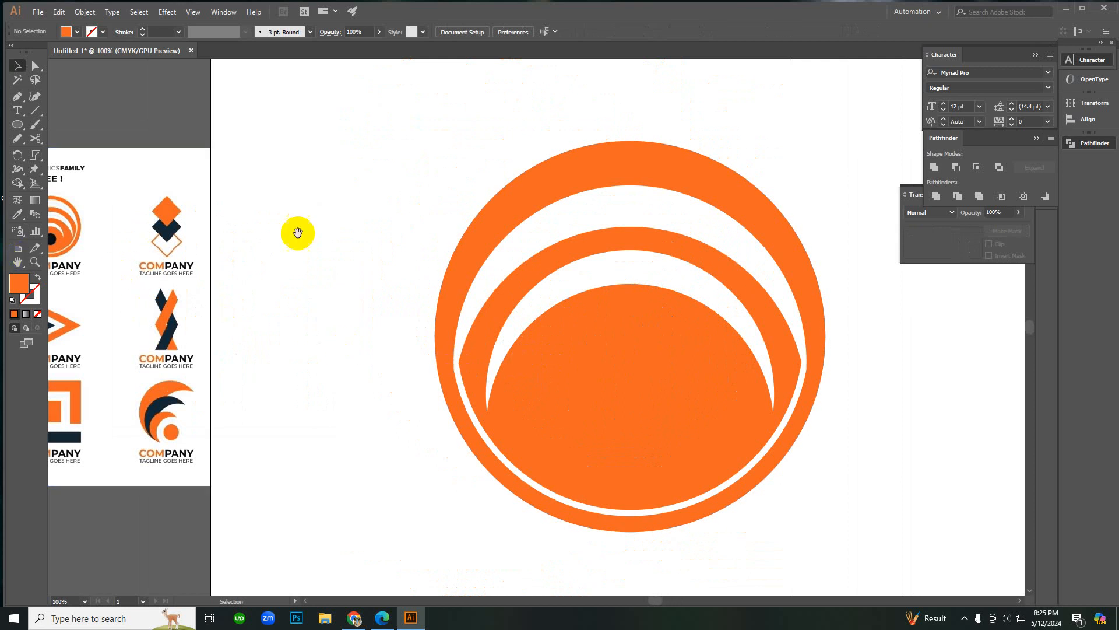
{"action": "left_click_drag", "start_coordinate": [297, 233], "coordinate": [450, 233]}
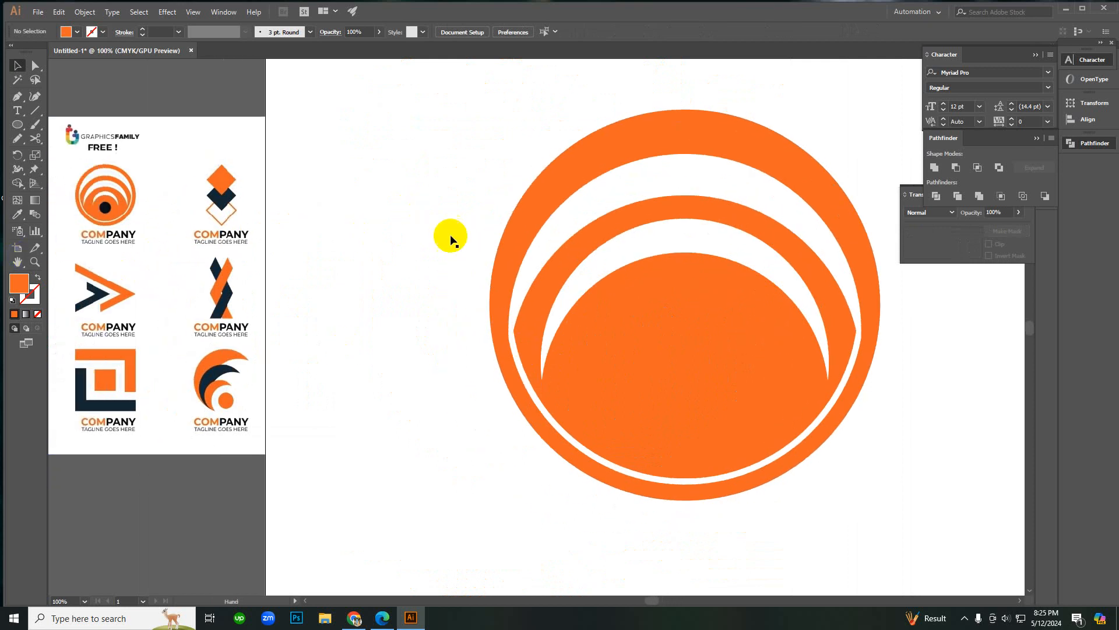
Step: Select all the ring logo's shapes on the artboard and delete them
{"action": "left_click", "coordinate": [645, 338], "text": "ctrl+alt"}
{"action": "left_click", "coordinate": [644, 338], "text": "ctrl+alt"}
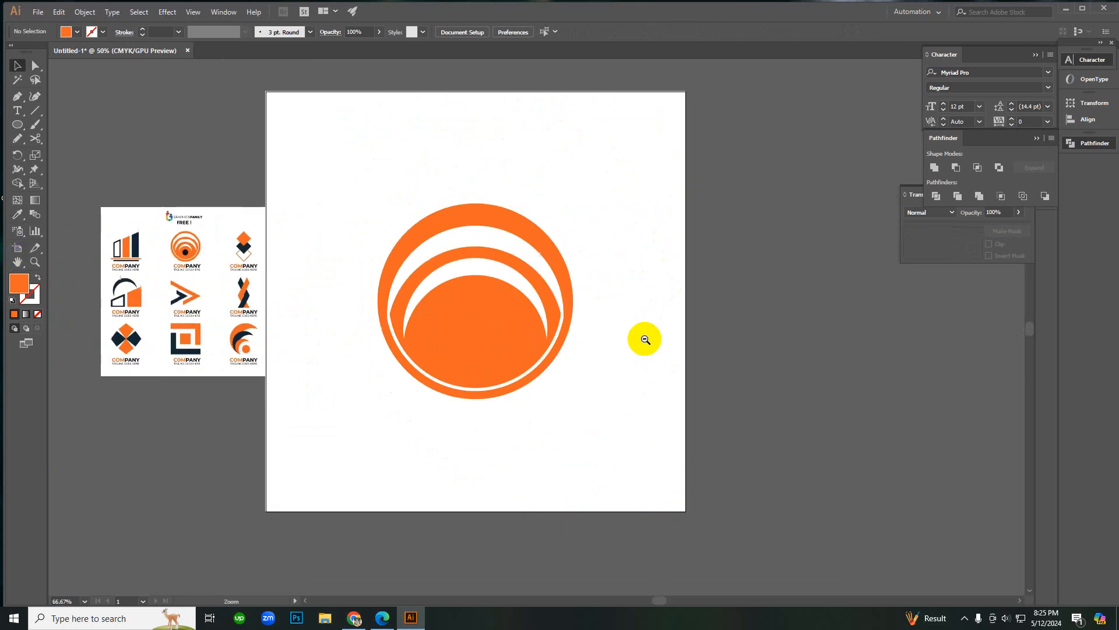
{"action": "left_click_drag", "start_coordinate": [369, 178], "coordinate": [642, 505]}
{"action": "key", "text": "Delete"}
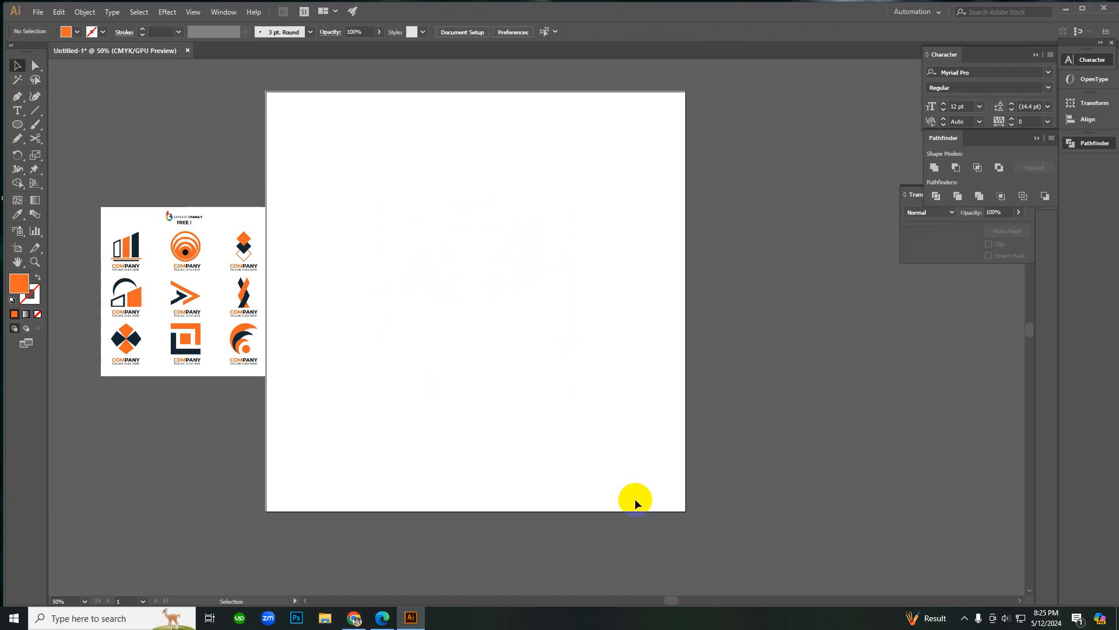
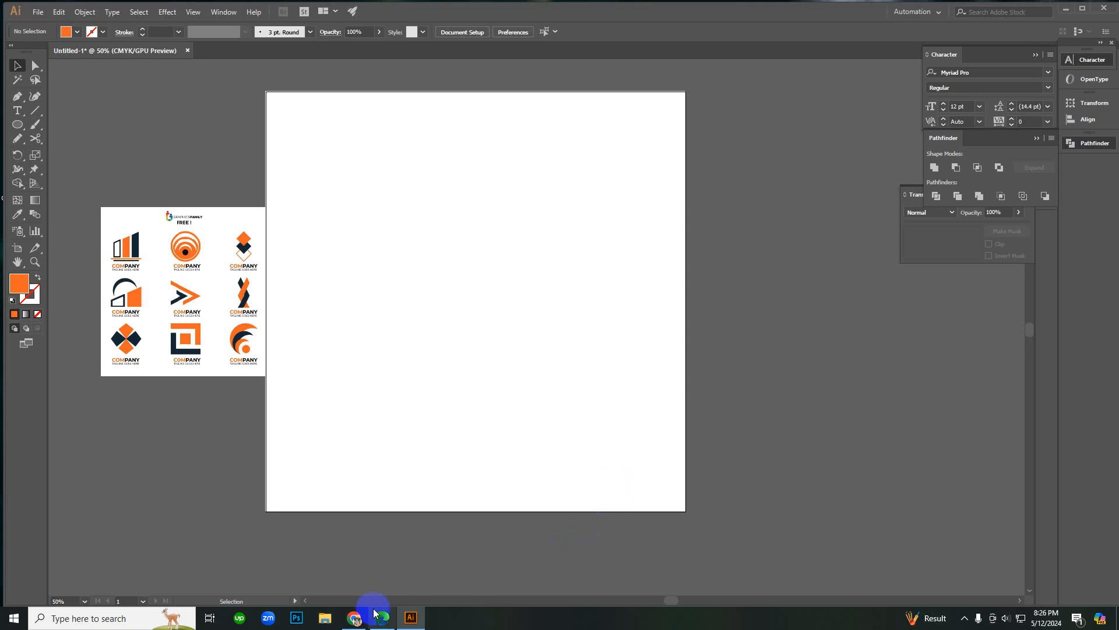
{"action": "left_click", "coordinate": [354, 618]}
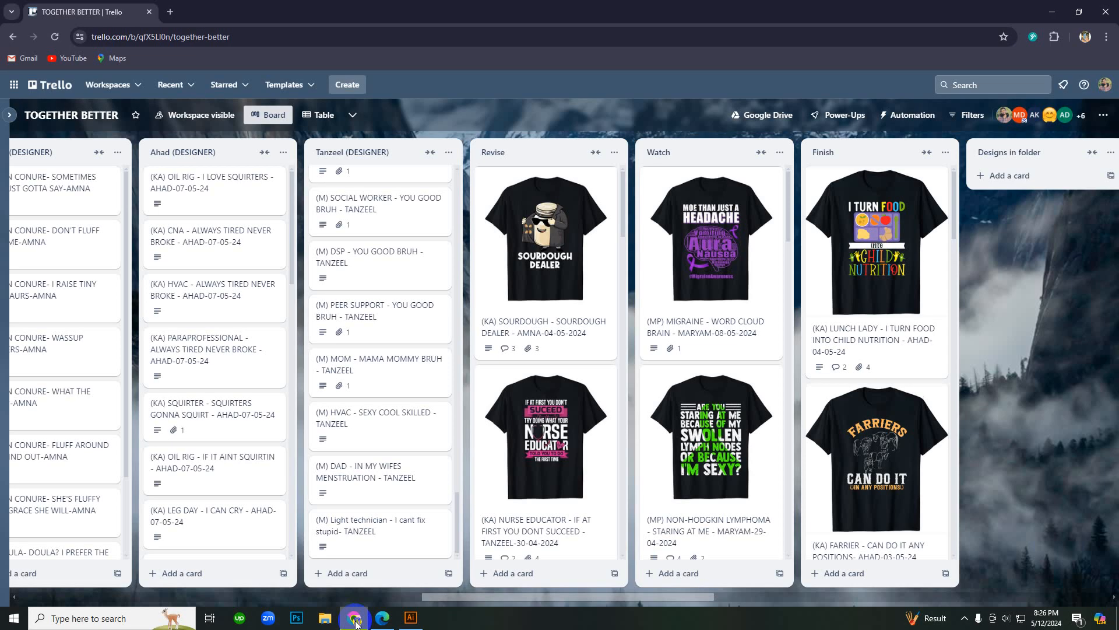
{"action": "left_click", "coordinate": [411, 620]}
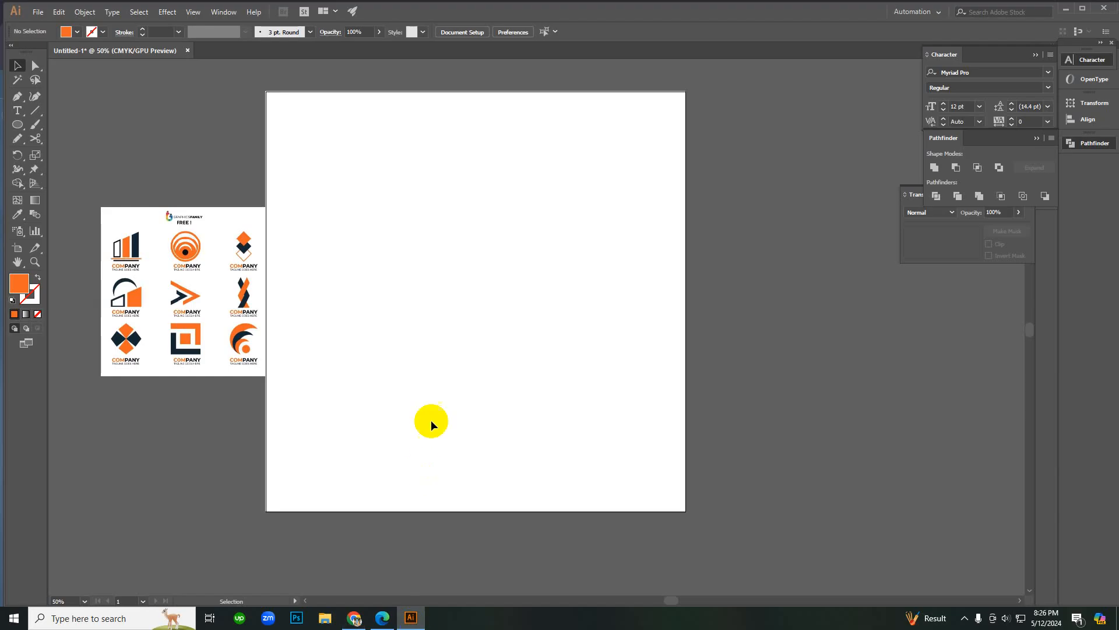
{"action": "key", "text": "ctrl+plus"}
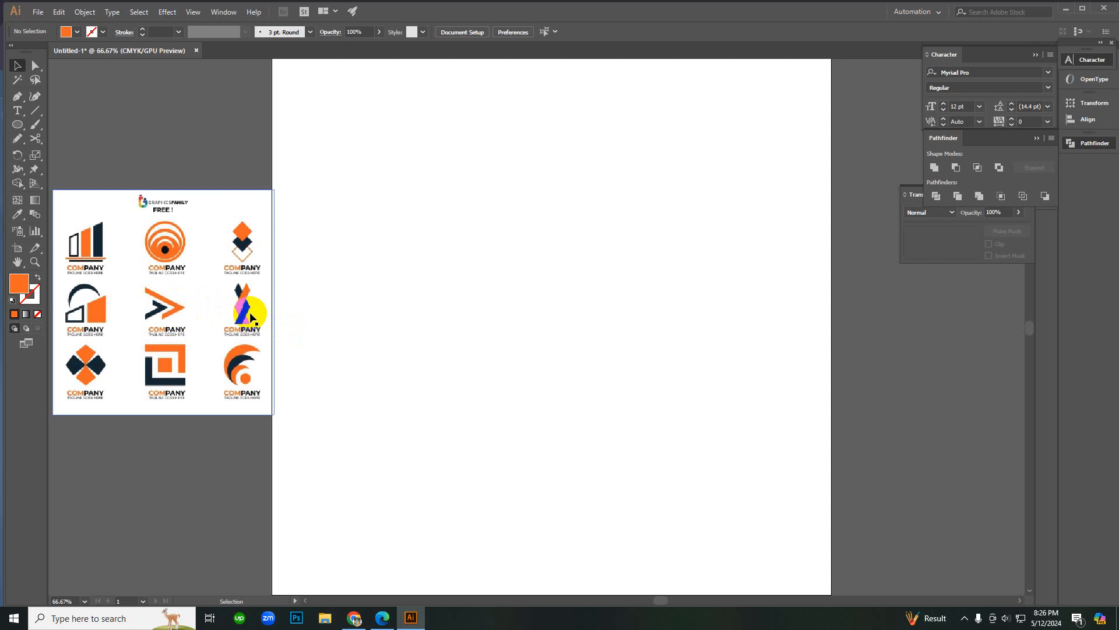
{"action": "left_click", "coordinate": [518, 365], "text": "ctrl"}
{"action": "left_click", "coordinate": [517, 367], "text": "ctrl"}
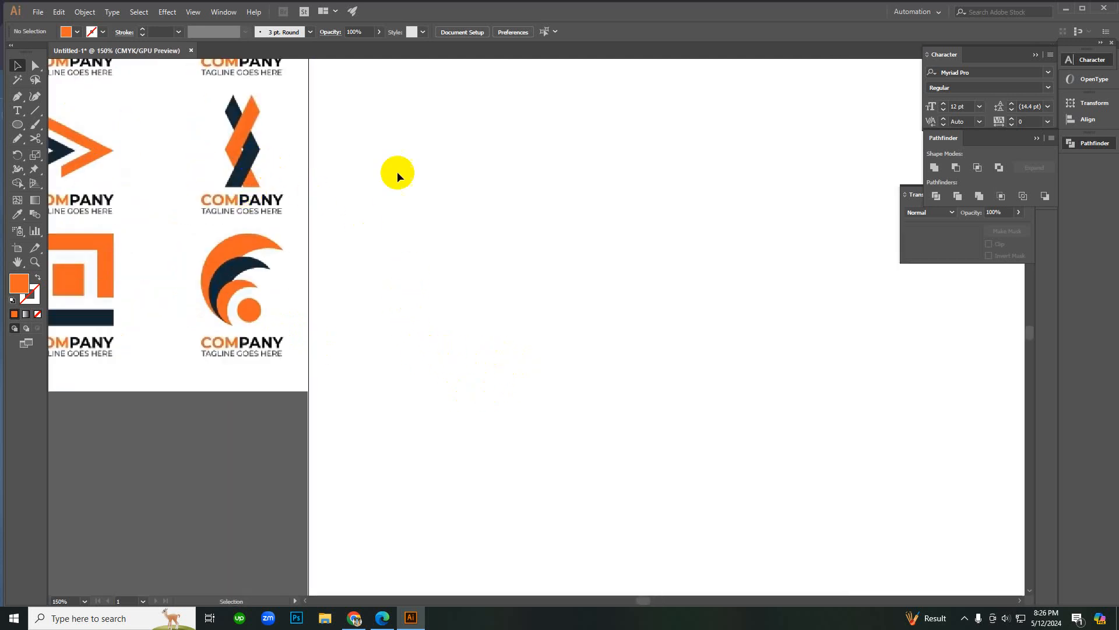
{"action": "left_click", "coordinate": [670, 350], "text": "ctrl+alt"}
{"action": "left_click", "coordinate": [670, 350], "text": "ctrl+alt"}
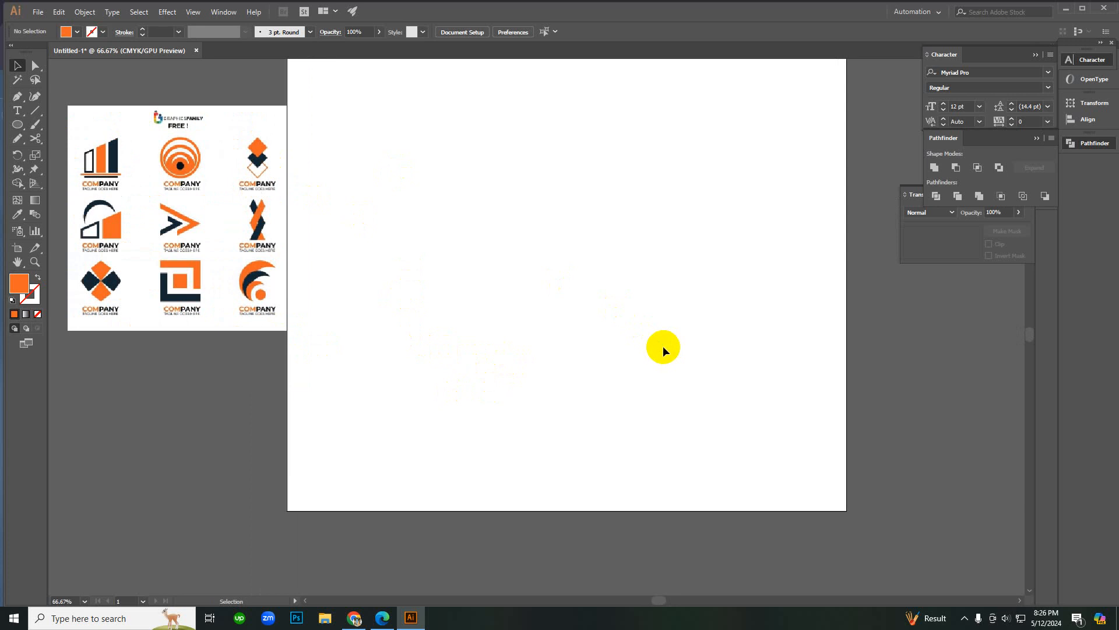
Step: Draw a rectangle about 2.54 in wide and 3.17 in high on the artboard, with an orange stroke and no fill
{"action": "key", "text": "m"}
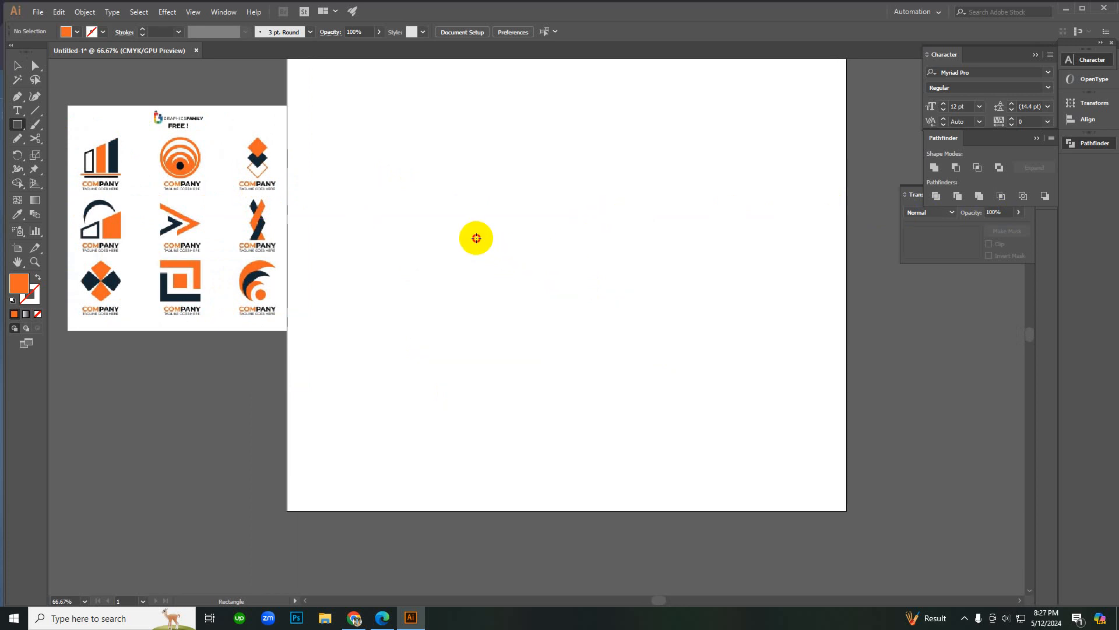
{"action": "left_click_drag", "start_coordinate": [476, 238], "coordinate": [548, 327]}
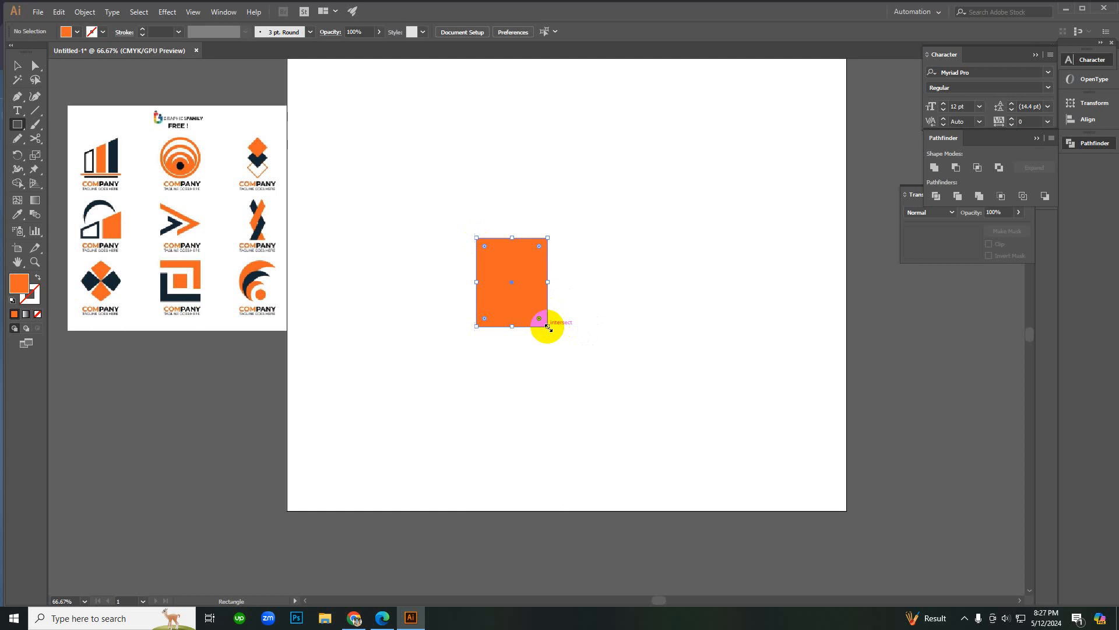
{"action": "key", "text": "shift+x"}
{"action": "key", "text": "v"}
{"action": "left_click", "coordinate": [428, 191]}
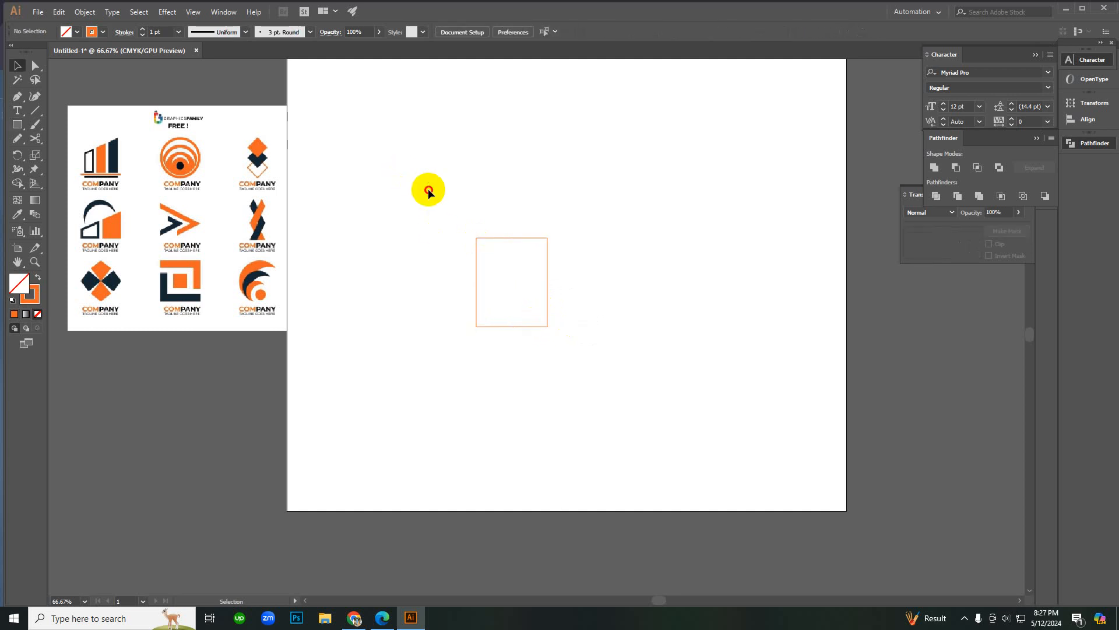
Step: Set the rectangle's stroke weight to 14 pt and rotate it slightly clockwise
{"action": "key", "text": "ctrl+a"}
{"action": "left_click", "coordinate": [159, 32]}
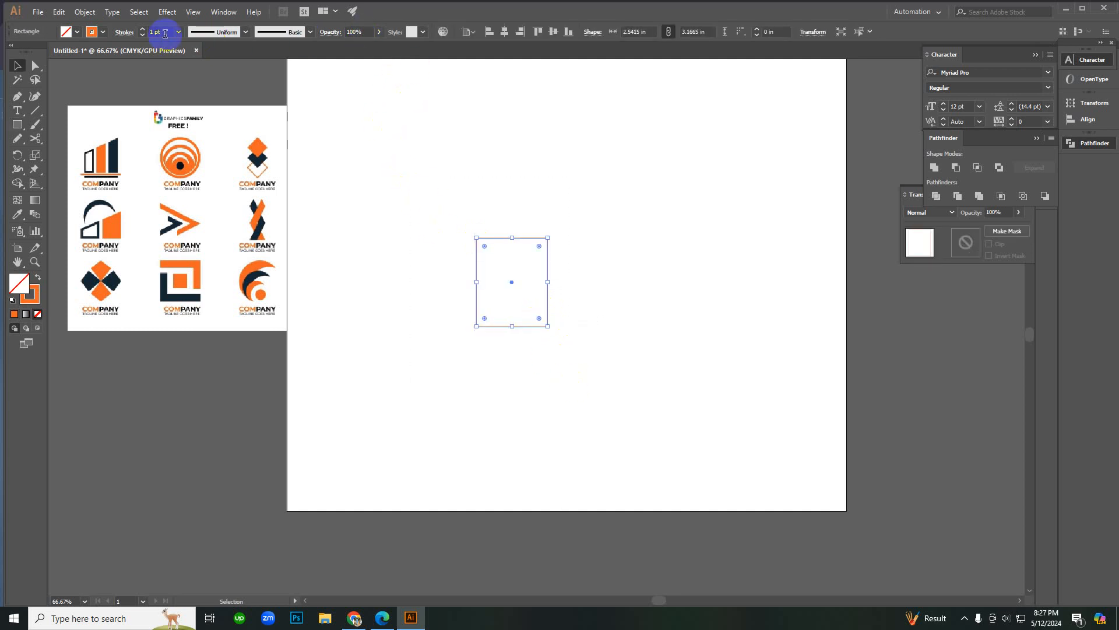
{"action": "type", "text": "14"}
{"action": "key", "text": "Return"}
{"action": "left_click", "coordinate": [404, 227]}
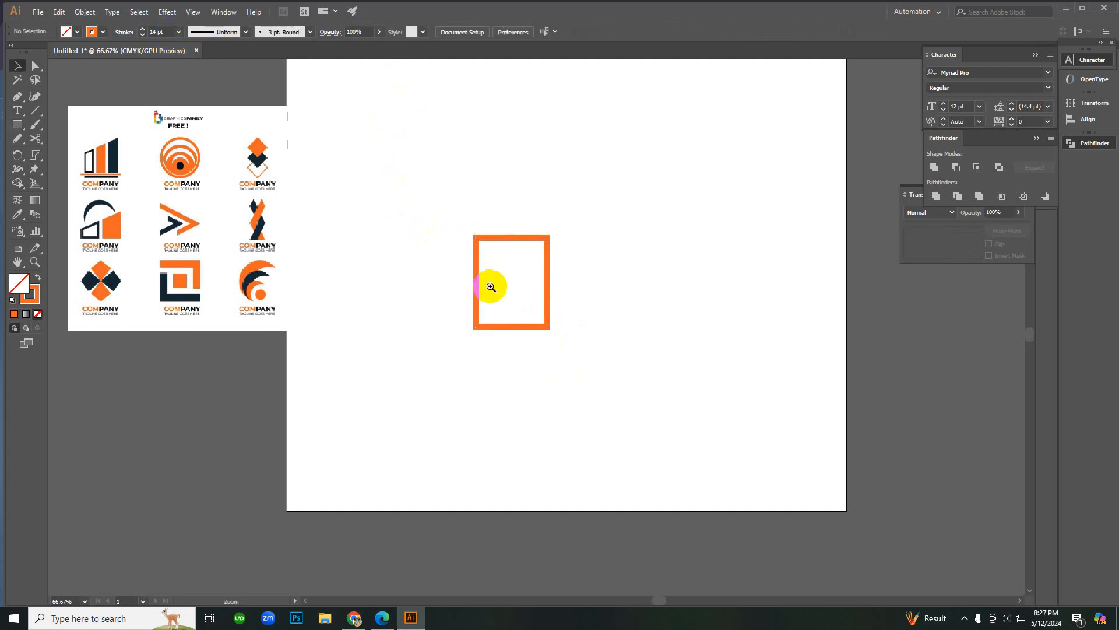
{"action": "key", "text": "ctrl+equal"}
{"action": "left_click_drag", "start_coordinate": [516, 229], "coordinate": [621, 419]}
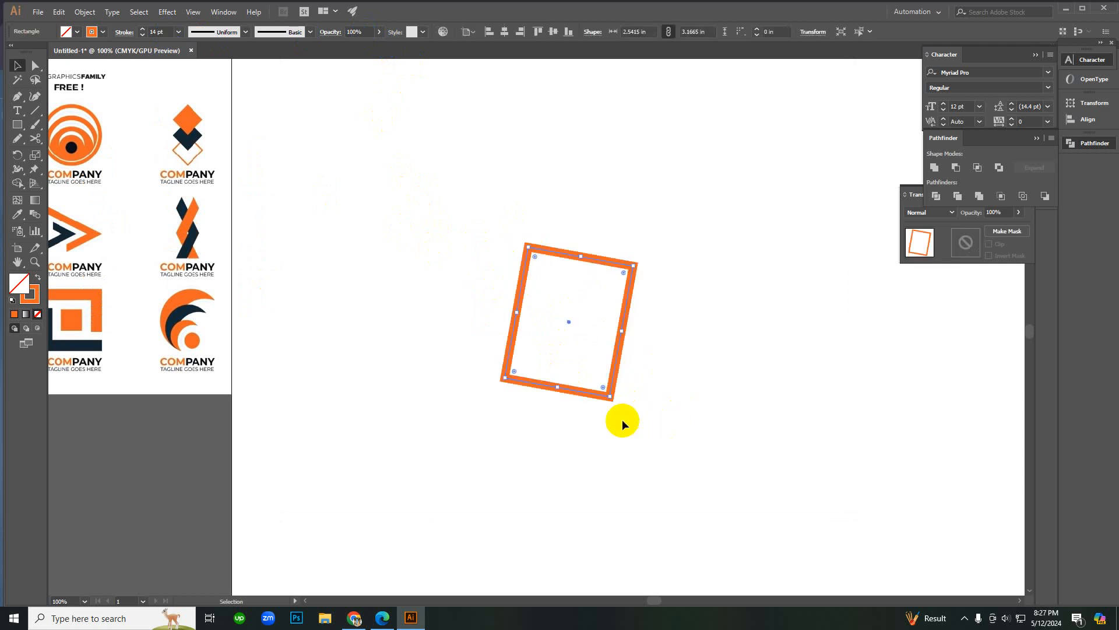
Step: Thicken the tilted rectangle's stroke to 38 pt
{"action": "left_click_drag", "start_coordinate": [385, 205], "coordinate": [525, 368]}
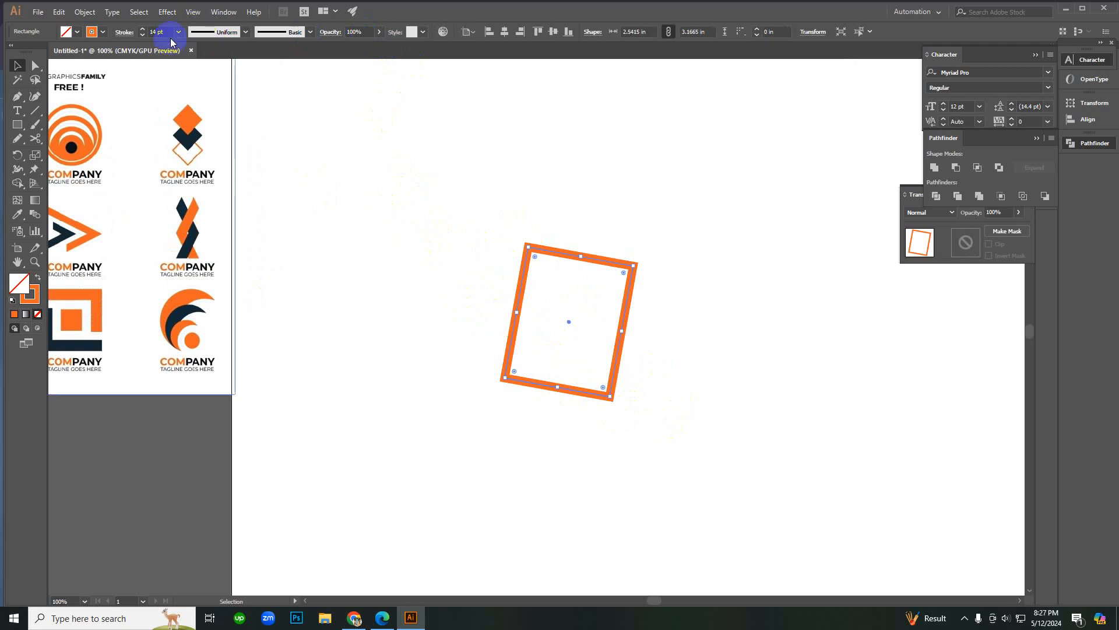
{"action": "scroll", "coordinate": [159, 34], "scroll_direction": "up", "scroll_amount": 12}
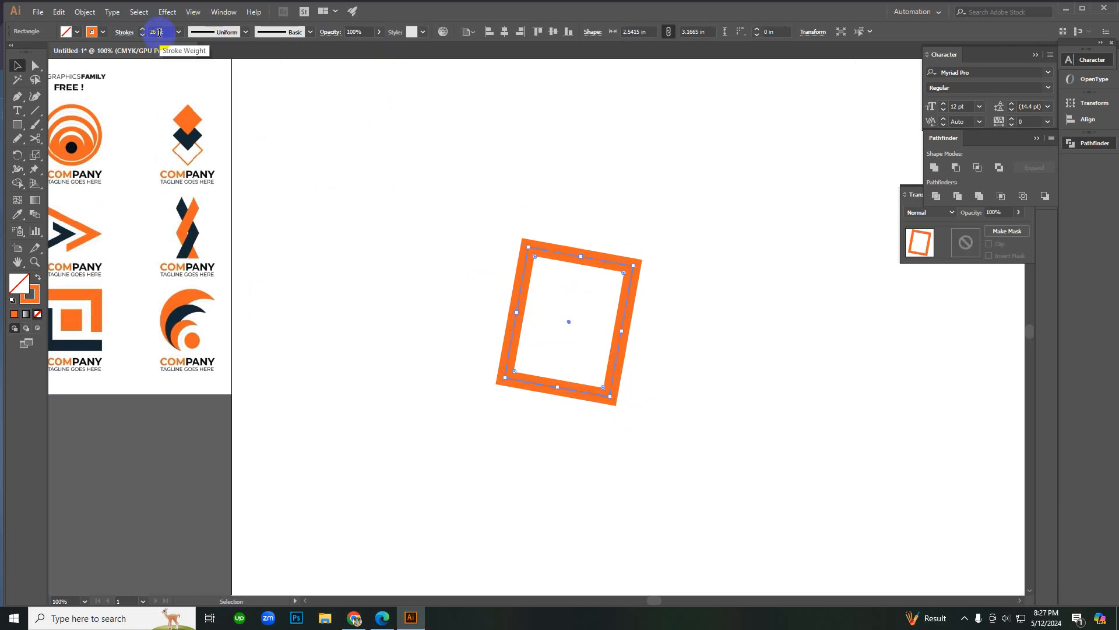
{"action": "left_click_drag", "start_coordinate": [432, 209], "coordinate": [641, 387]}
{"action": "left_click", "coordinate": [475, 155]}
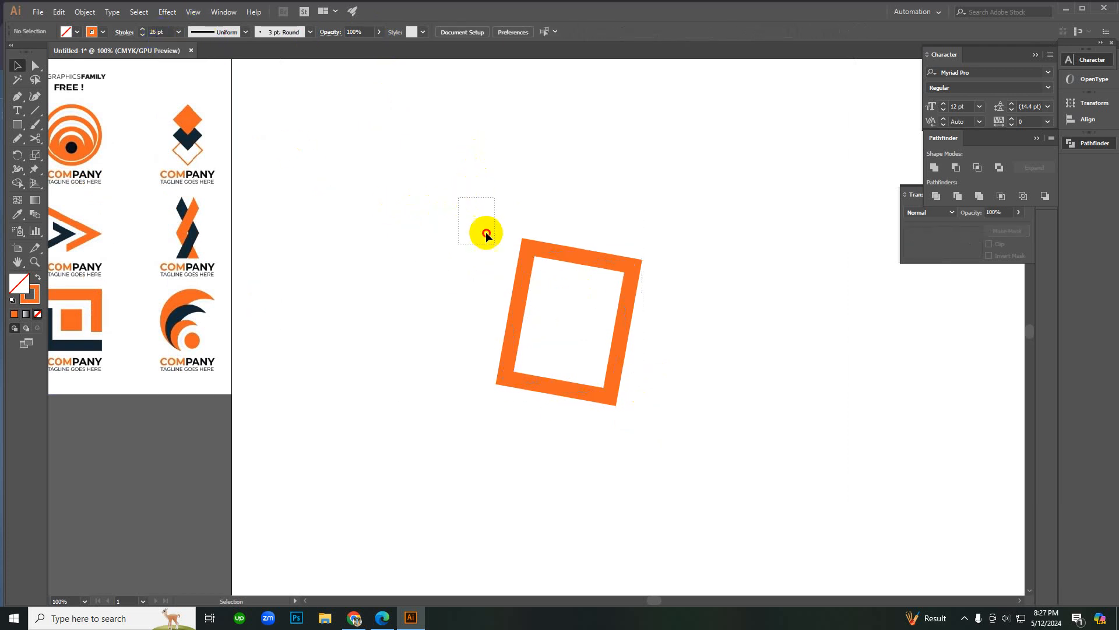
{"action": "left_click_drag", "start_coordinate": [482, 232], "coordinate": [619, 387]}
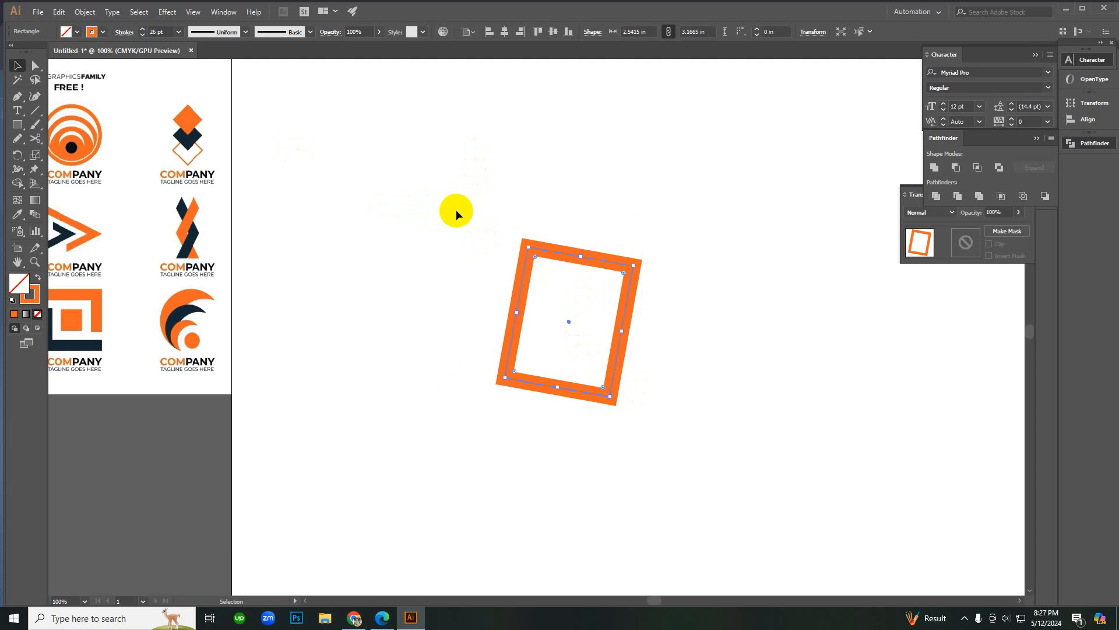
{"action": "left_click_drag", "start_coordinate": [456, 209], "coordinate": [669, 400]}
{"action": "left_click", "coordinate": [676, 393]}
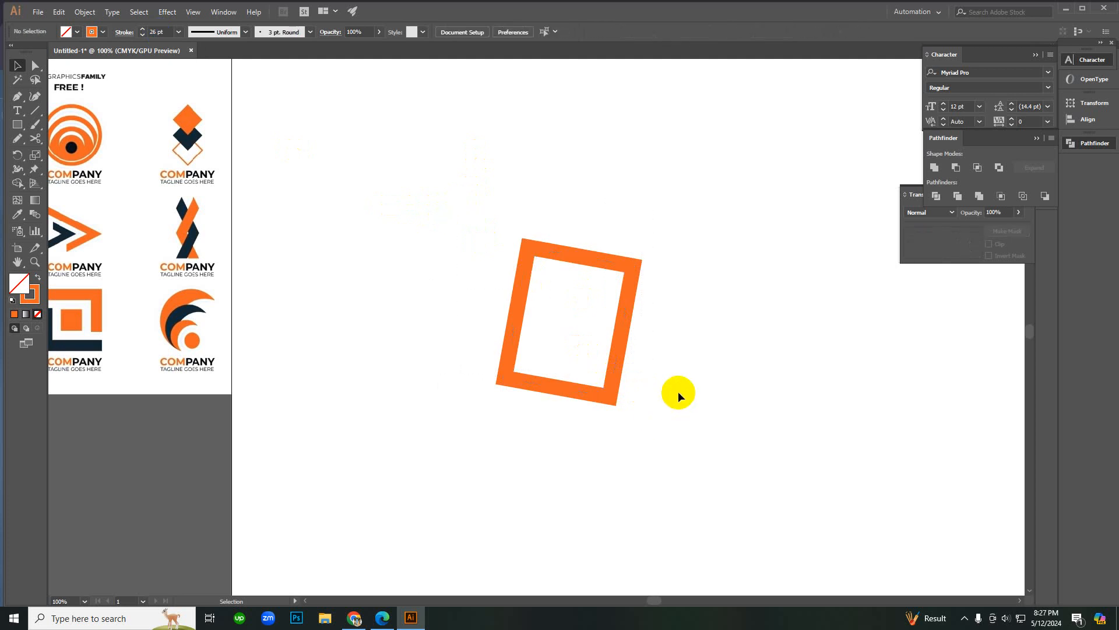
{"action": "left_click_drag", "start_coordinate": [484, 215], "coordinate": [630, 393]}
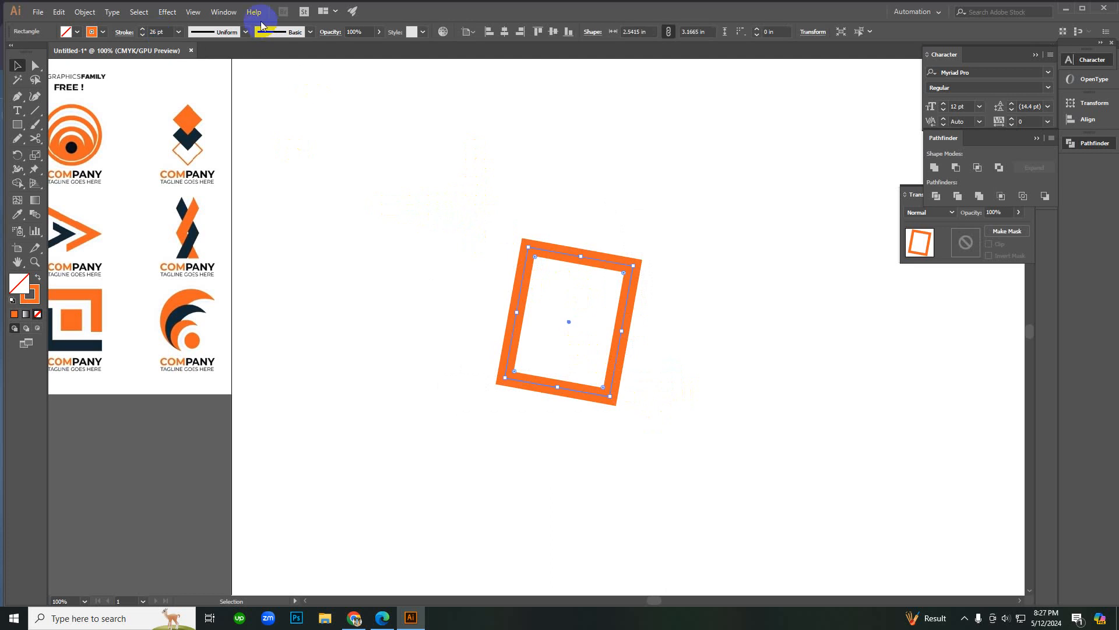
{"action": "scroll", "coordinate": [162, 32], "scroll_direction": "up", "scroll_amount": 12}
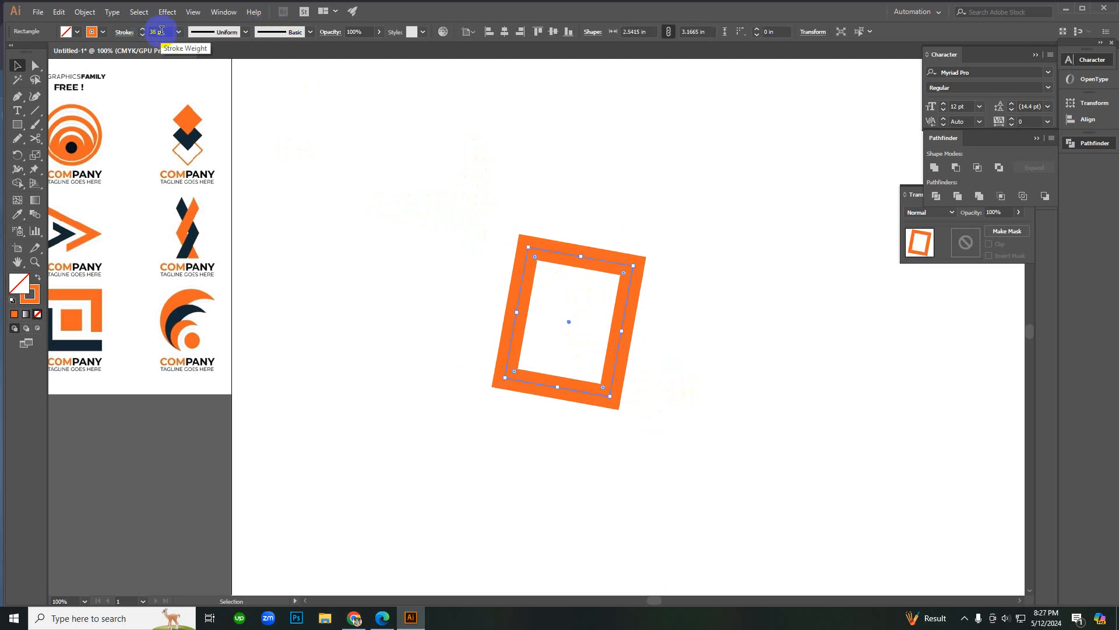
{"action": "left_click", "coordinate": [502, 238]}
{"action": "left_click_drag", "start_coordinate": [506, 231], "coordinate": [547, 274]}
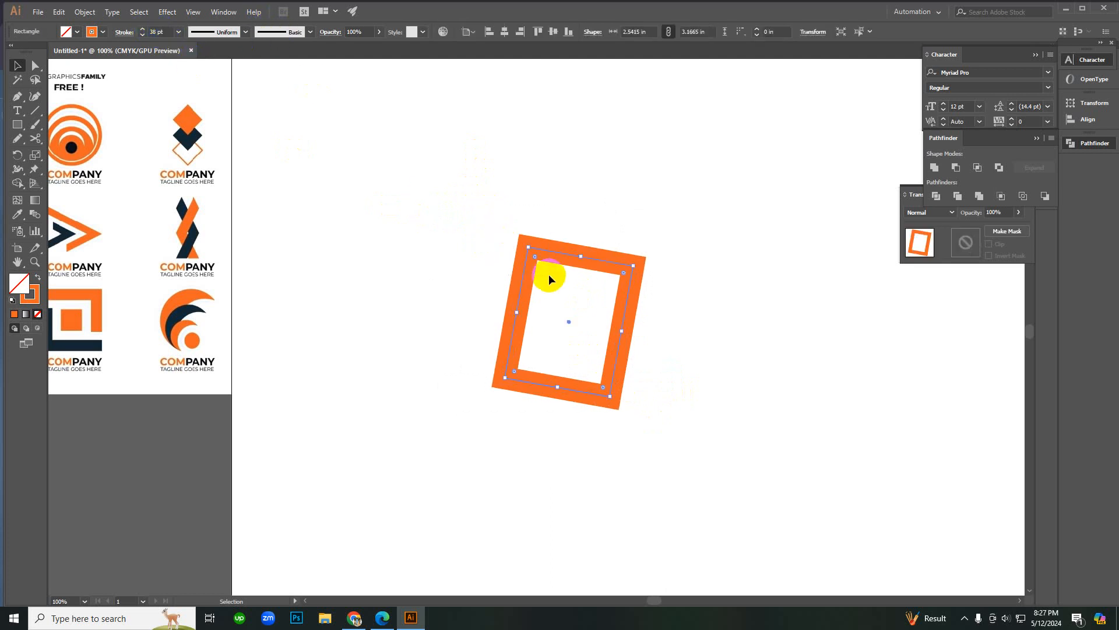
Step: Expand the tilted rectangle's stroke into a filled orange frame
{"action": "left_click", "coordinate": [87, 11]}
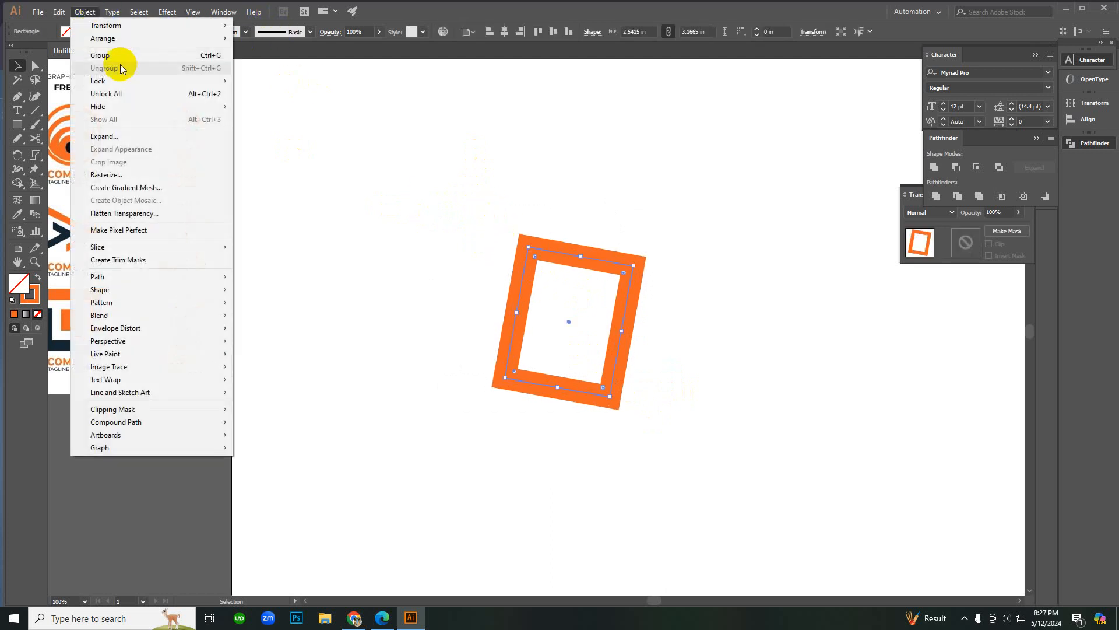
{"action": "left_click", "coordinate": [128, 136]}
{"action": "left_click", "coordinate": [519, 376]}
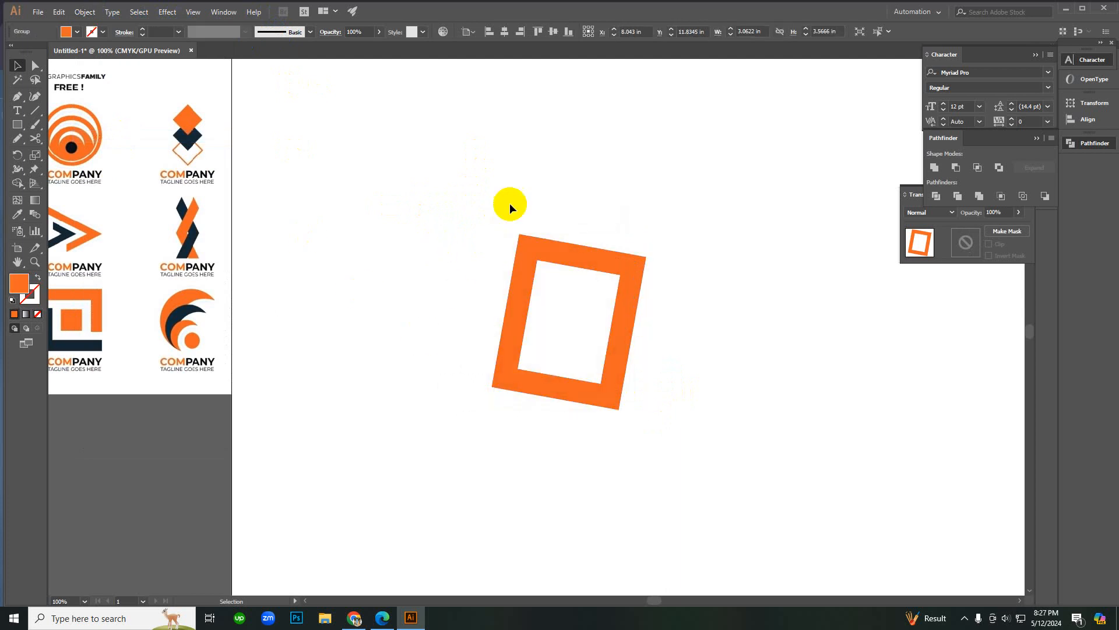
Step: Rotate the expanded orange frame further clockwise so it stands on one corner like a tilted diamond
{"action": "left_click", "coordinate": [614, 350]}
{"action": "left_click_drag", "start_coordinate": [651, 416], "coordinate": [677, 365]}
{"action": "left_click", "coordinate": [677, 364]}
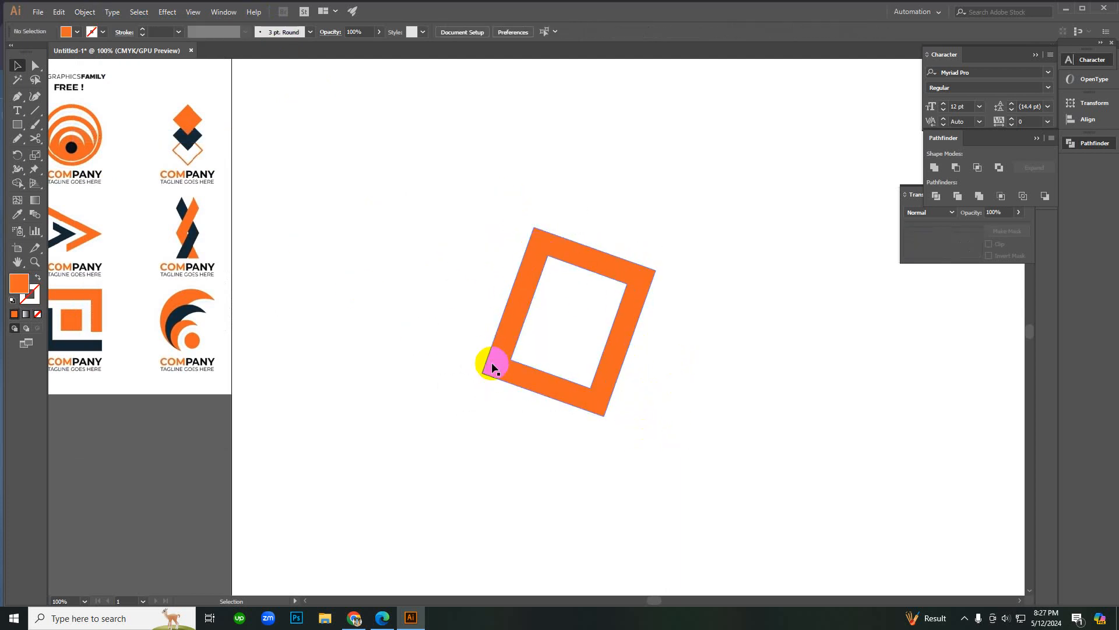
{"action": "left_click", "coordinate": [572, 246]}
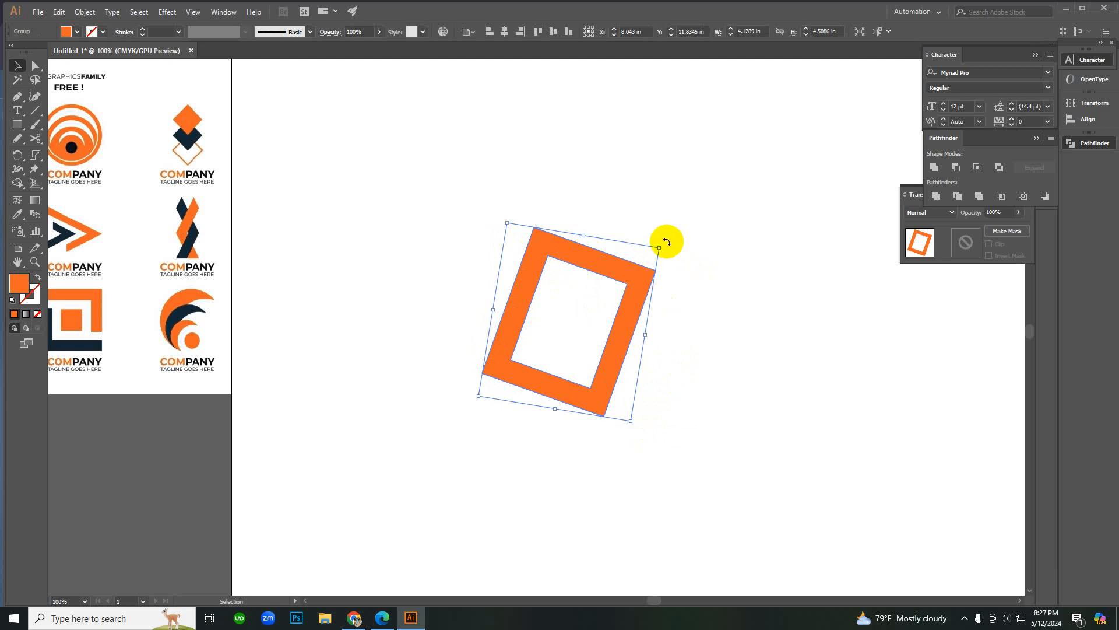
{"action": "left_click_drag", "start_coordinate": [668, 243], "coordinate": [690, 274]}
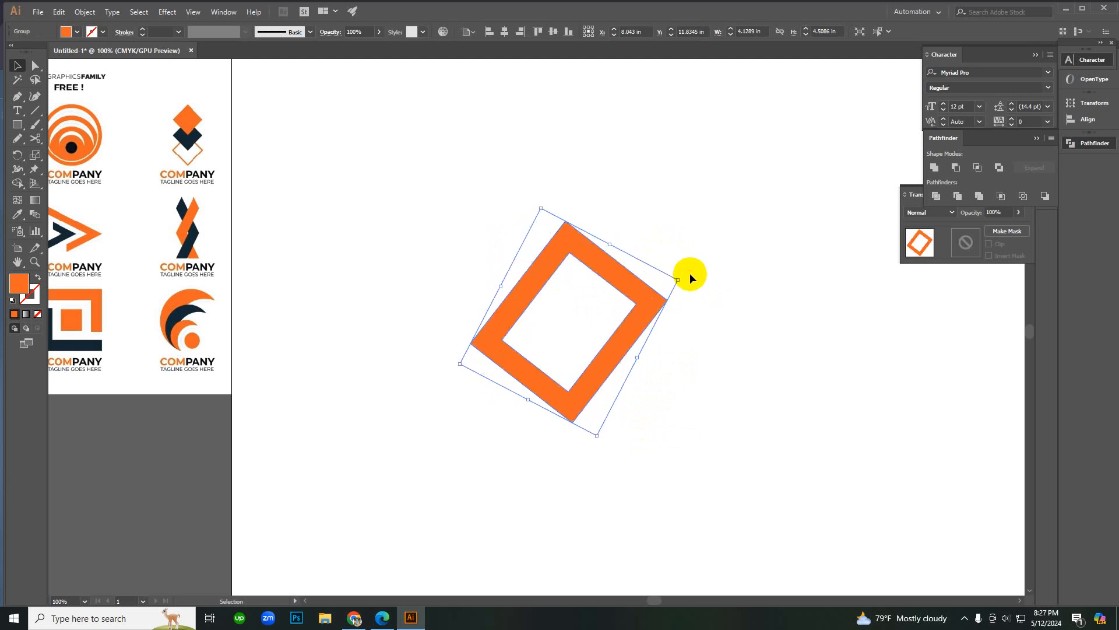
{"action": "left_click", "coordinate": [690, 273]}
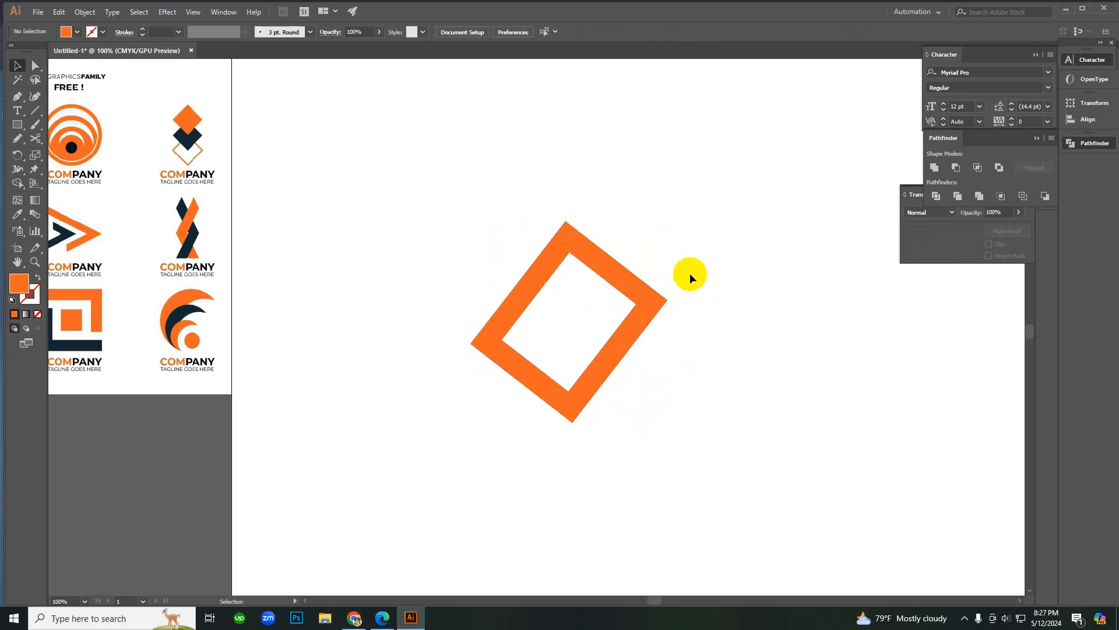
{"action": "left_click", "coordinate": [620, 267]}
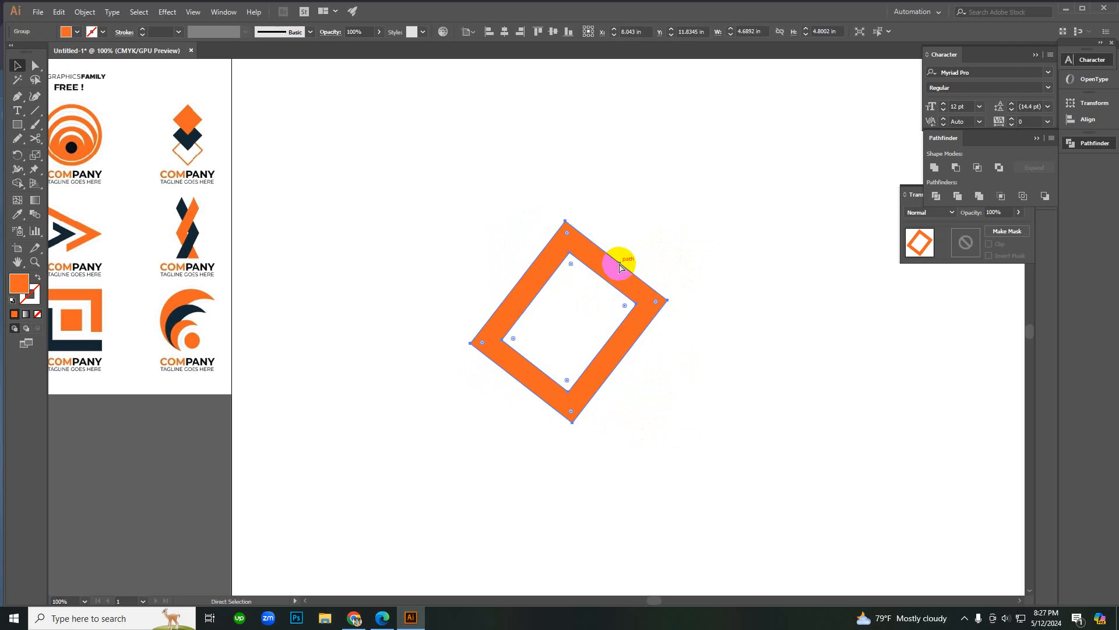
{"action": "key", "text": "ctrl+c"}
{"action": "left_click_drag", "start_coordinate": [619, 267], "coordinate": [643, 283]}
{"action": "key", "text": "Delete"}
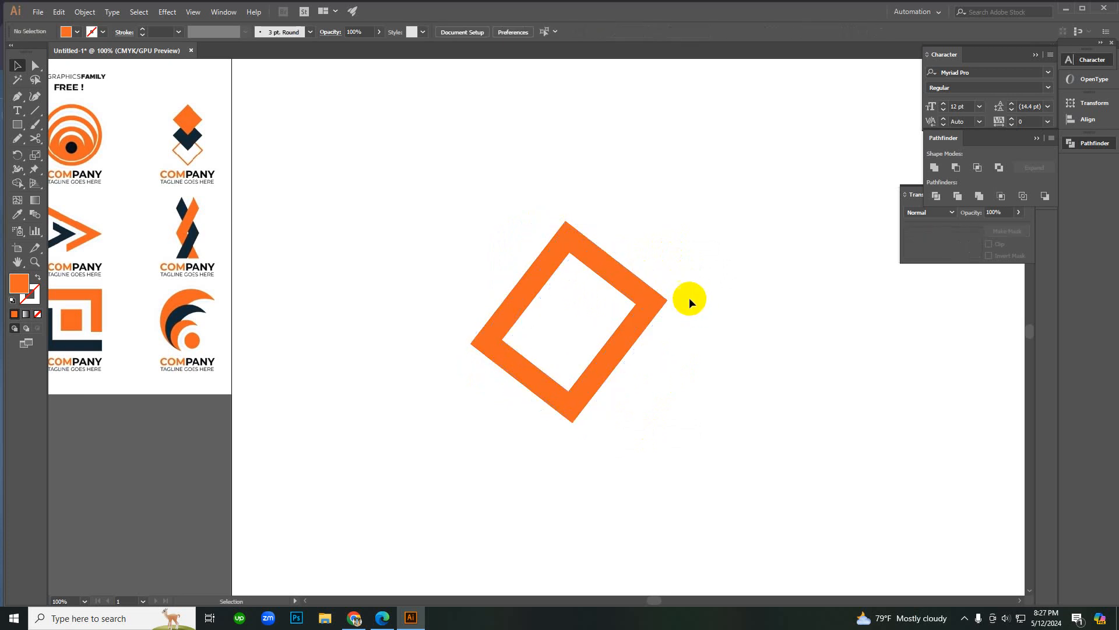
Step: Draw a vertical orange bar about 0.5 in wide and 8.53 in high and place it across the middle of the frame
{"action": "key", "text": "m"}
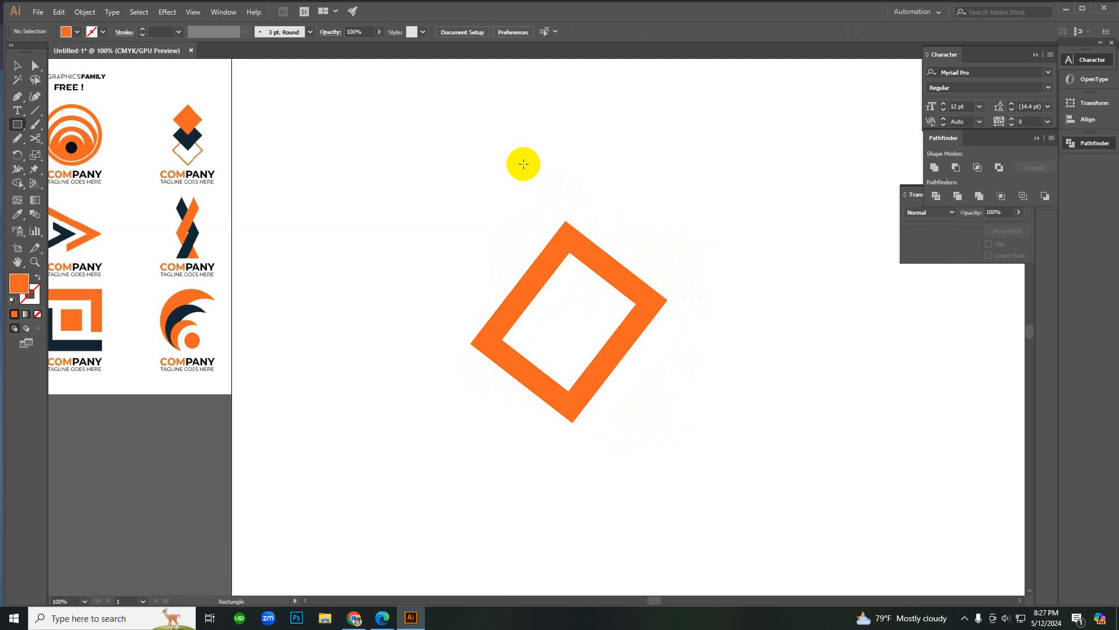
{"action": "mouse_move", "coordinate": [528, 157]}
{"action": "left_mouse_down"}
{"action": "mouse_move", "coordinate": [571, 278]}
{"action": "mouse_move", "coordinate": [570, 447]}
{"action": "mouse_move", "coordinate": [551, 516]}
{"action": "left_mouse_up"}
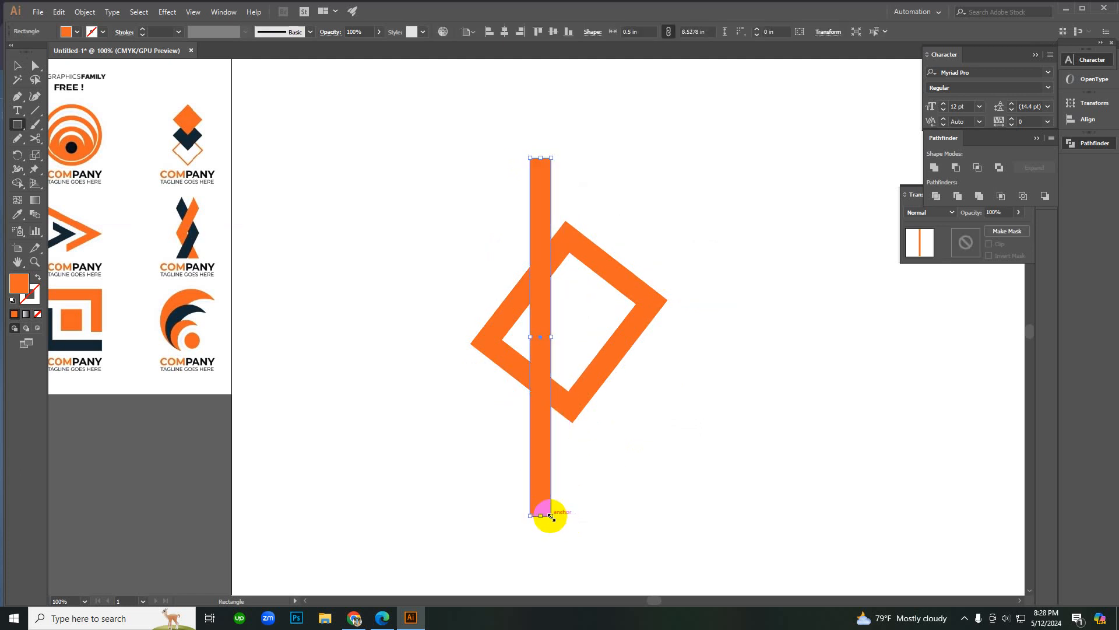
{"action": "key", "text": "v"}
{"action": "left_click_drag", "start_coordinate": [537, 464], "coordinate": [572, 462]}
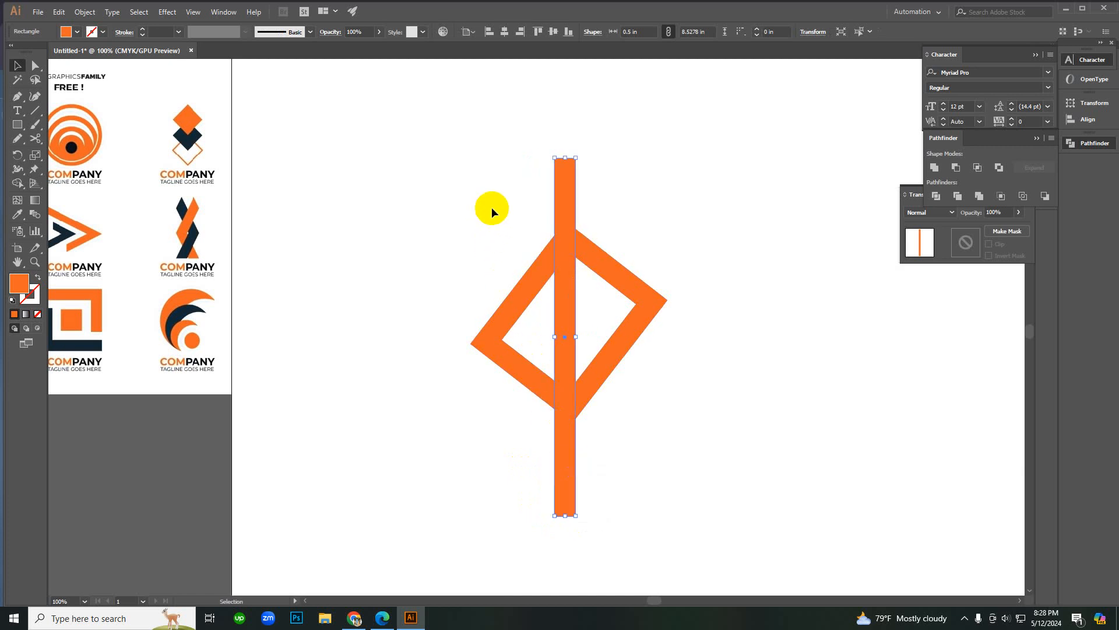
{"action": "left_click", "coordinate": [527, 274]}
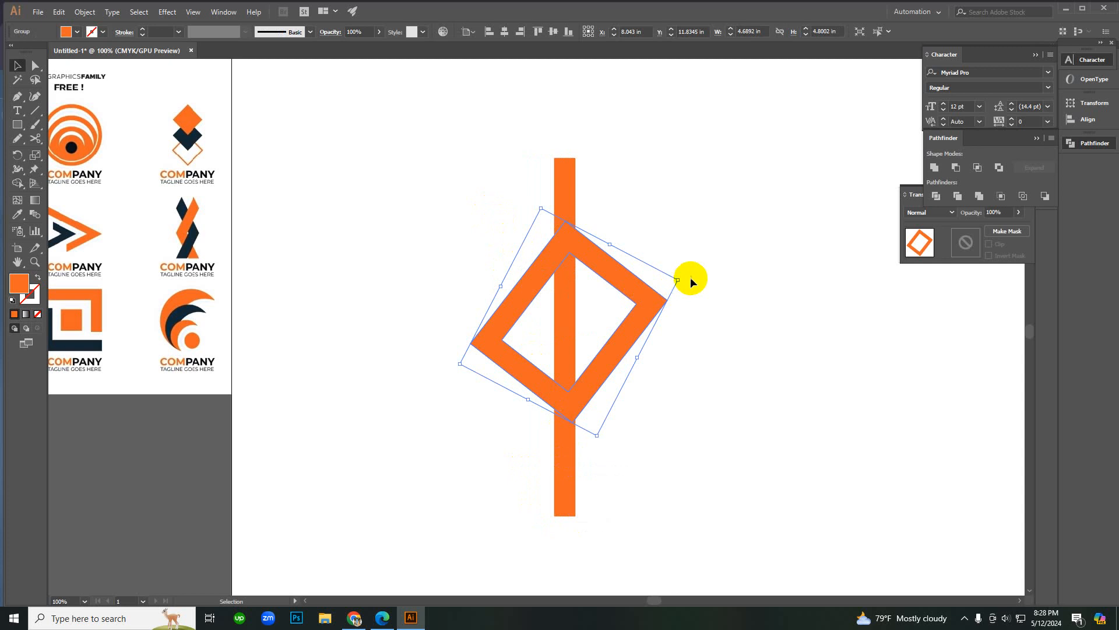
{"action": "left_click_drag", "start_coordinate": [684, 276], "coordinate": [676, 259]}
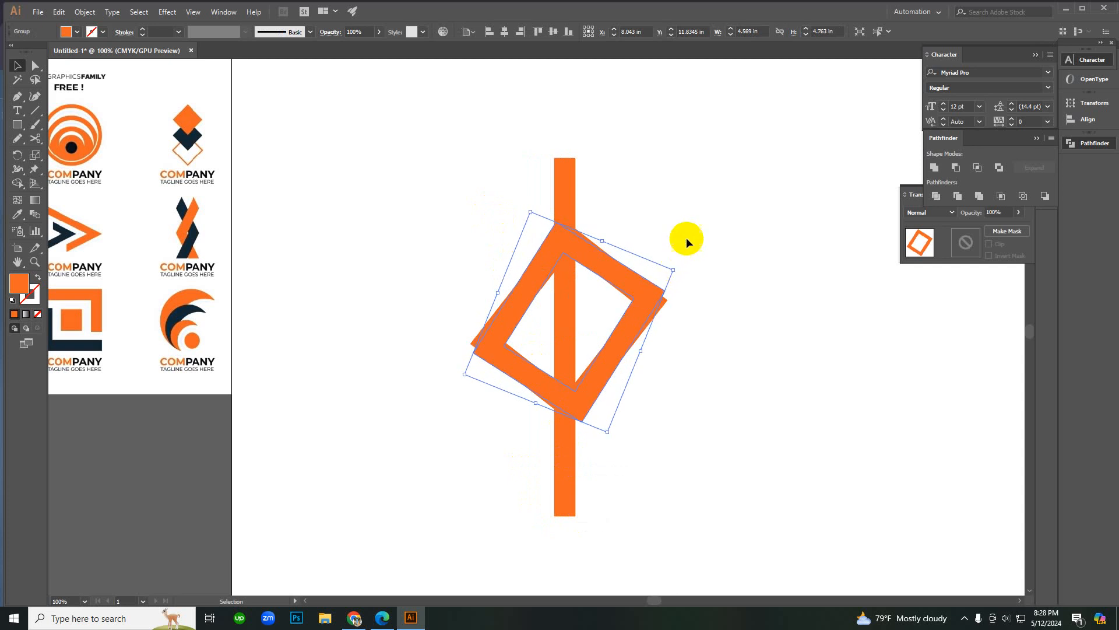
{"action": "left_click", "coordinate": [686, 236]}
{"action": "left_click", "coordinate": [567, 187]}
{"action": "left_click", "coordinate": [652, 300]}
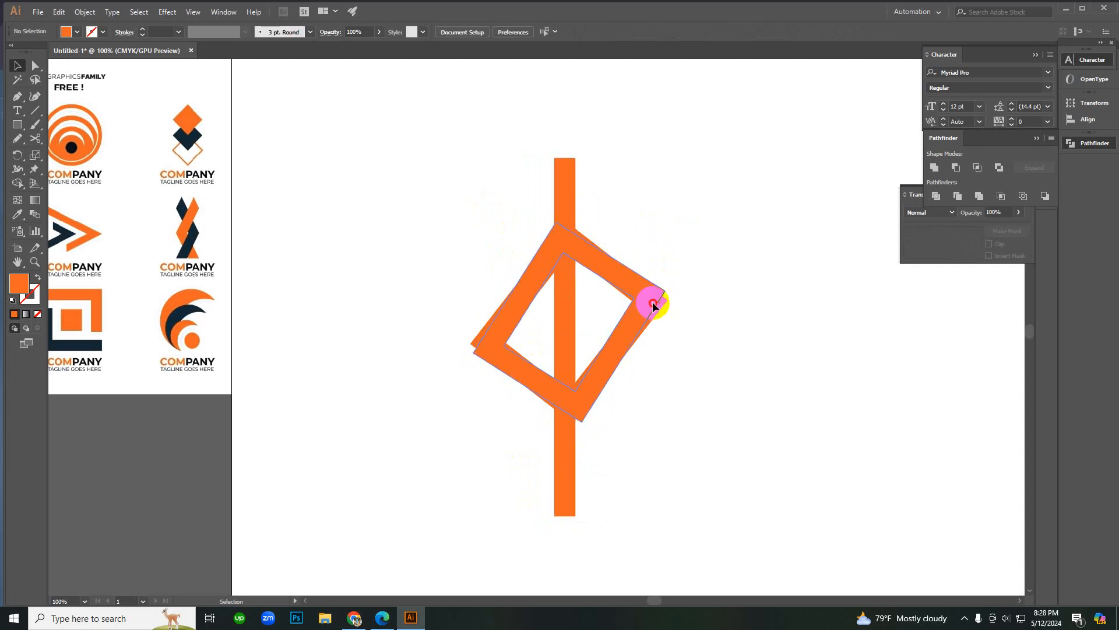
{"action": "key", "text": "Delete"}
Step: Rotate the orange frame very slightly counterclockwise relative to the vertical bar
{"action": "left_click", "coordinate": [572, 207]}
{"action": "left_click", "coordinate": [606, 267]}
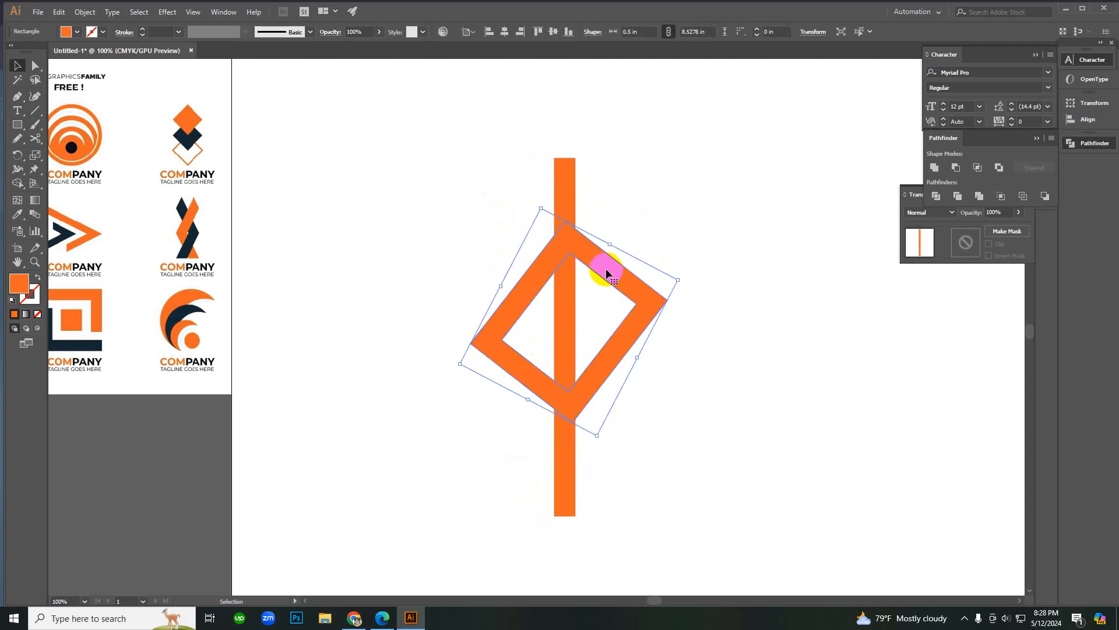
{"action": "left_click_drag", "start_coordinate": [682, 274], "coordinate": [675, 270]}
{"action": "left_click", "coordinate": [579, 207]}
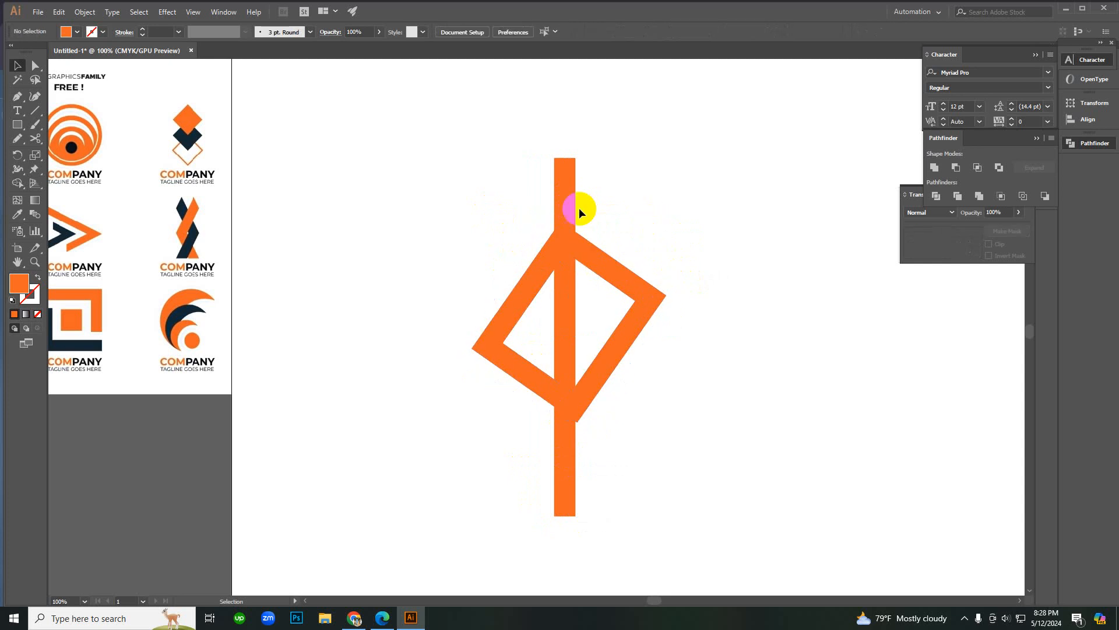
Step: Use the Shape Builder on the frame and bar to remove the whole bar, splitting the frame into two chevrons
{"action": "left_click", "coordinate": [550, 201]}
{"action": "left_click", "coordinate": [609, 356], "text": "shift"}
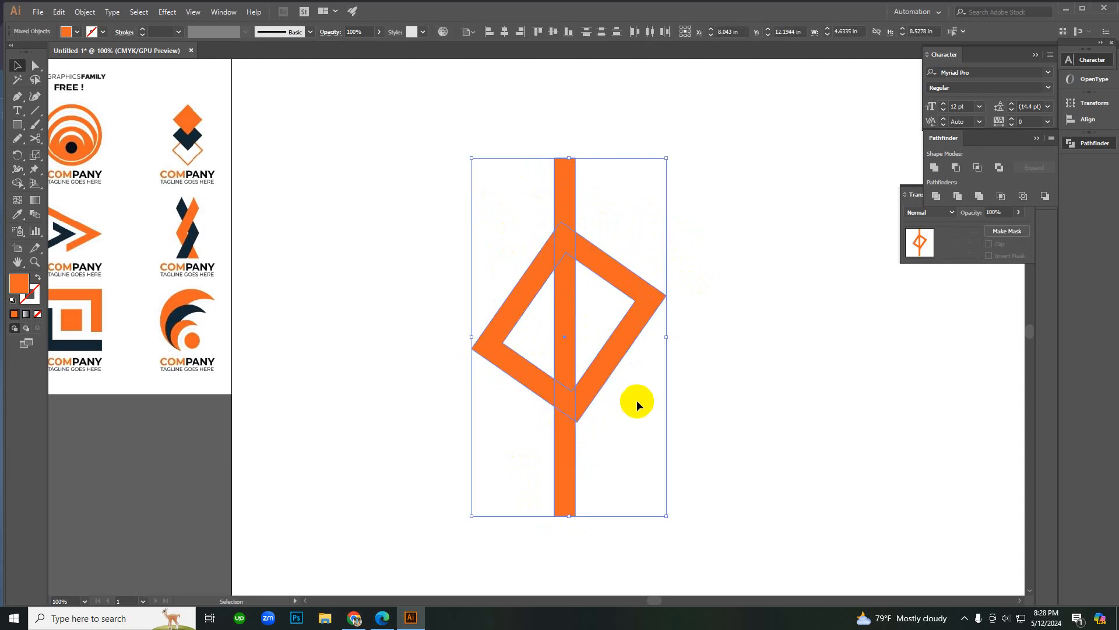
{"action": "key", "text": "shift+m"}
{"action": "left_click", "coordinate": [567, 181], "text": "alt"}
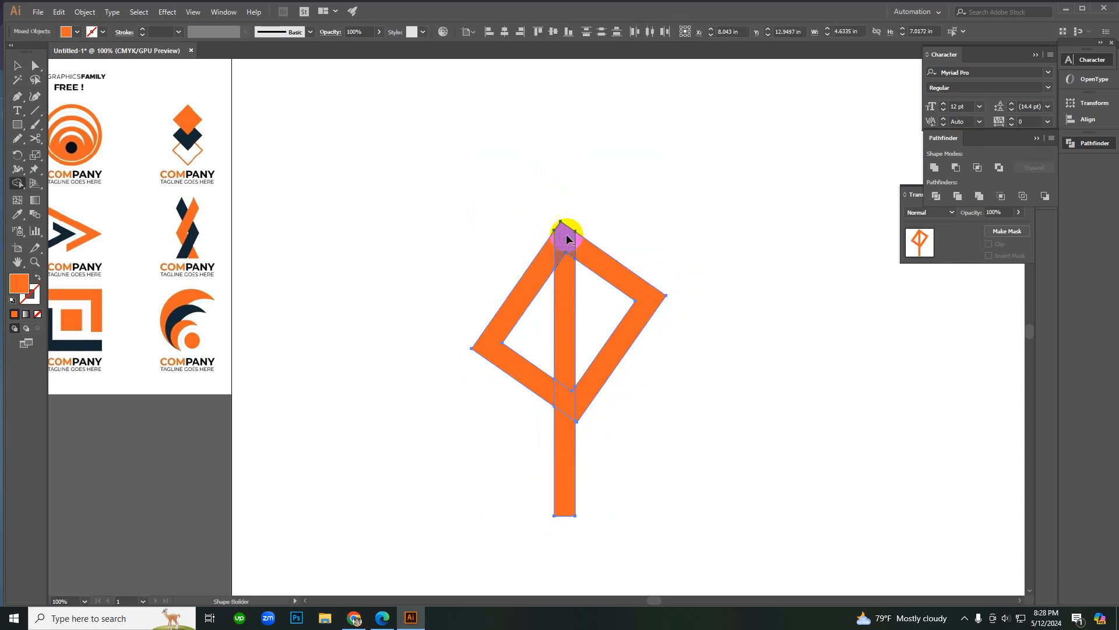
{"action": "left_click", "coordinate": [567, 263], "text": "alt"}
{"action": "mouse_move", "coordinate": [569, 414]}
{"action": "left_mouse_down"}
{"action": "mouse_move", "coordinate": [564, 430]}
{"action": "mouse_move", "coordinate": [566, 370]}
{"action": "left_mouse_up"}
{"action": "key", "text": "v"}
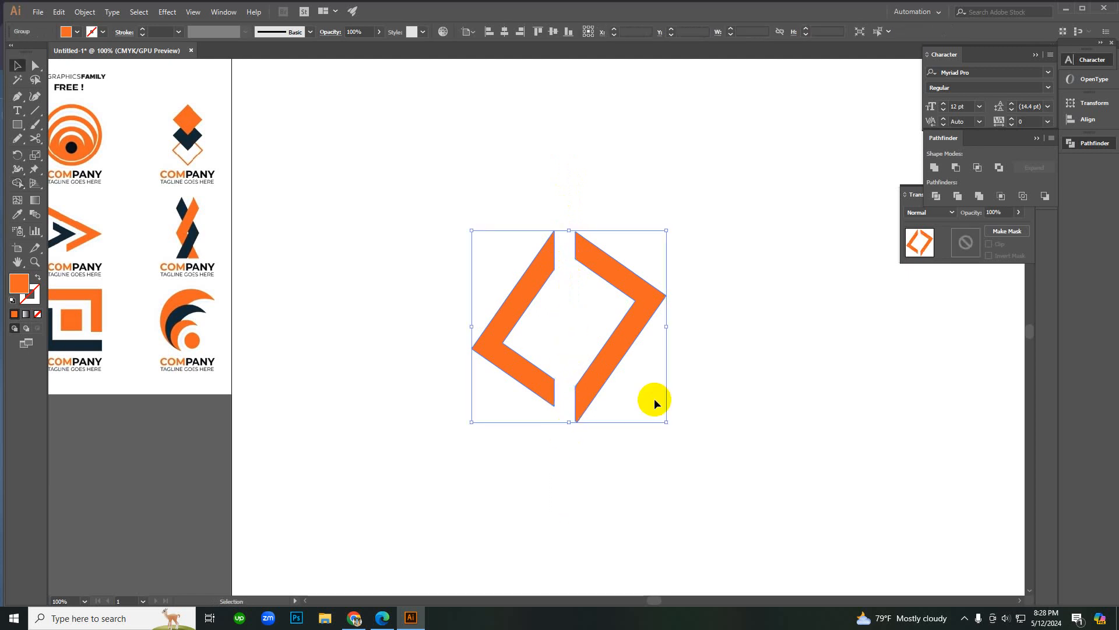
Step: Ungroup the split frame and release its compound path so the two halves are separate shapes
{"action": "right_click", "coordinate": [642, 360]}
{"action": "left_click", "coordinate": [676, 456]}
{"action": "right_click", "coordinate": [584, 309]}
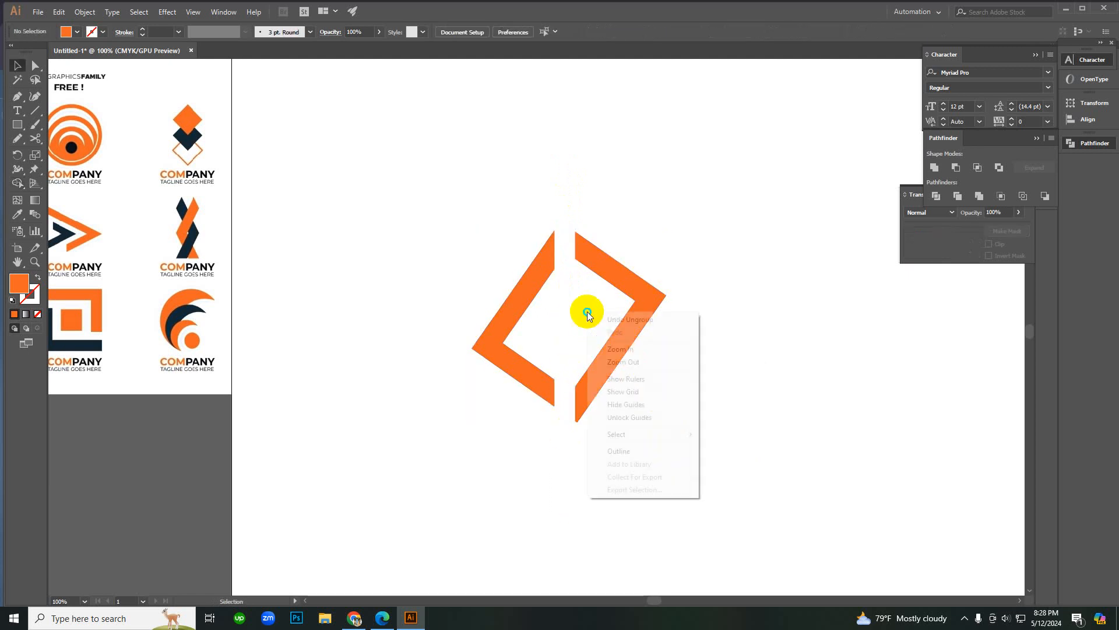
{"action": "left_click", "coordinate": [571, 313]}
{"action": "right_click", "coordinate": [626, 341]}
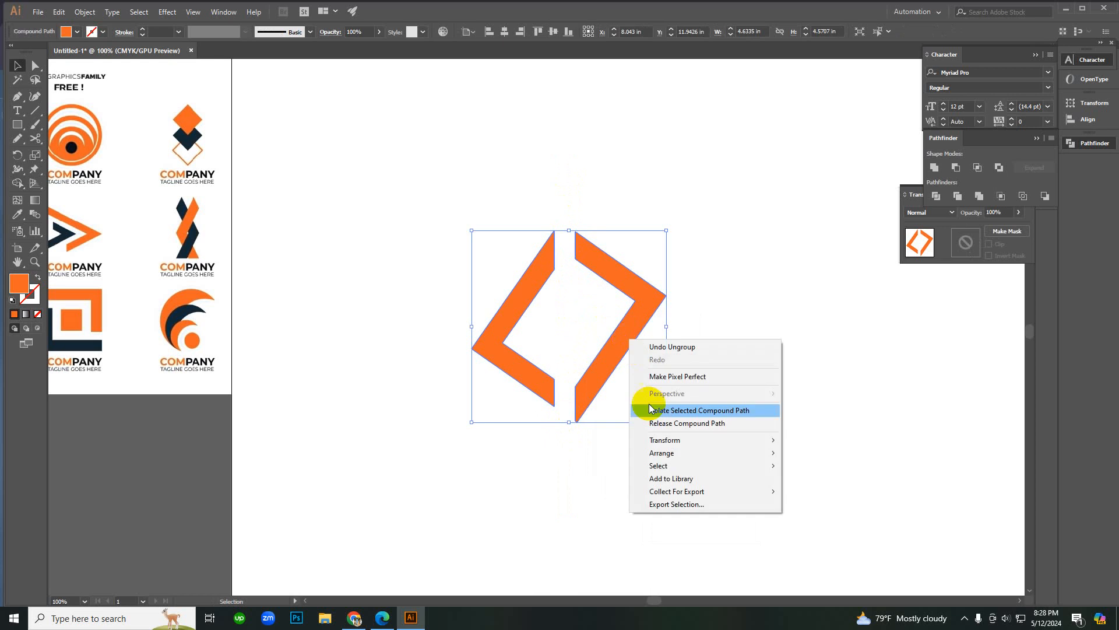
{"action": "left_click", "coordinate": [650, 423]}
Step: Move the right-pointing chevron away from the left-pointing one and delete it
{"action": "left_click", "coordinate": [652, 387]}
{"action": "left_click_drag", "start_coordinate": [615, 334], "coordinate": [663, 406]}
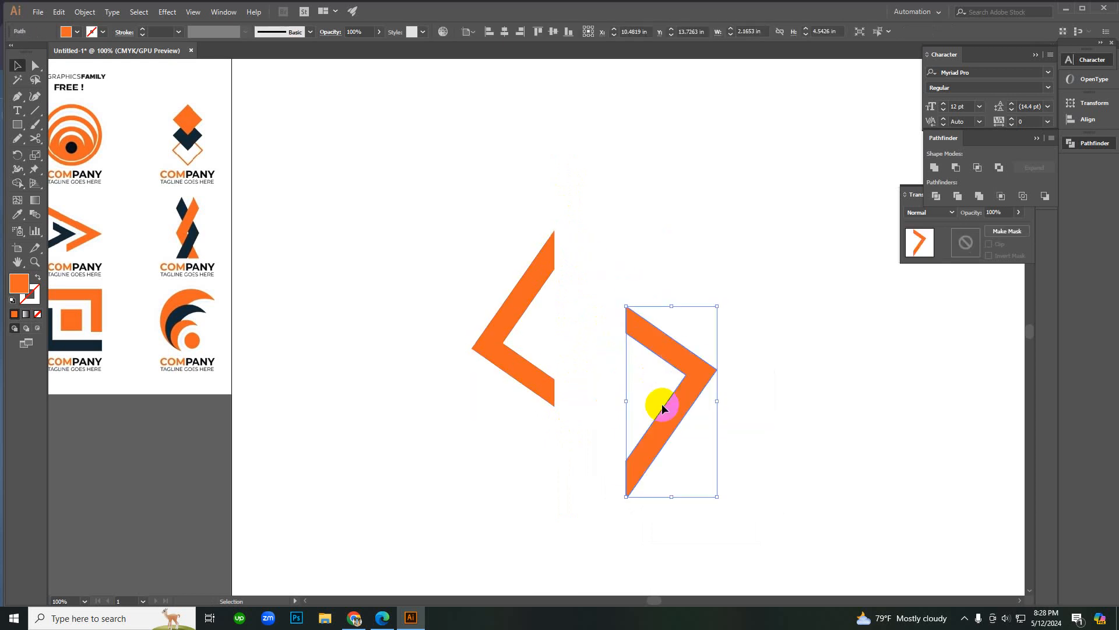
{"action": "key", "text": "Delete"}
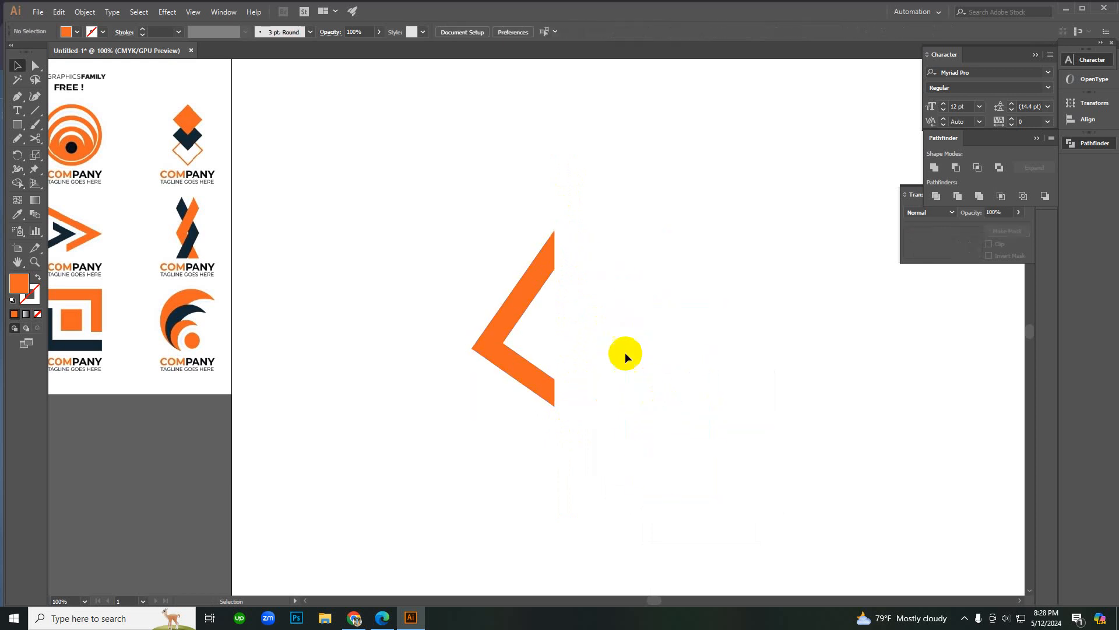
Step: Reflect a copy of the remaining orange chevron across the vertical axis
{"action": "left_click", "coordinate": [516, 291]}
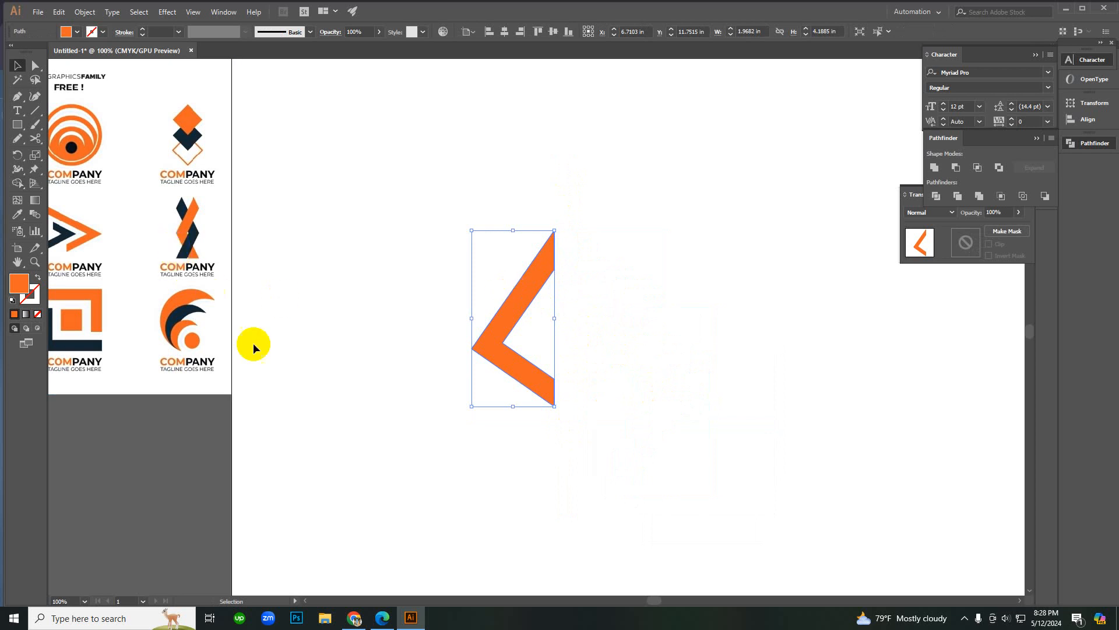
{"action": "left_click", "coordinate": [470, 294]}
{"action": "left_click", "coordinate": [548, 380]}
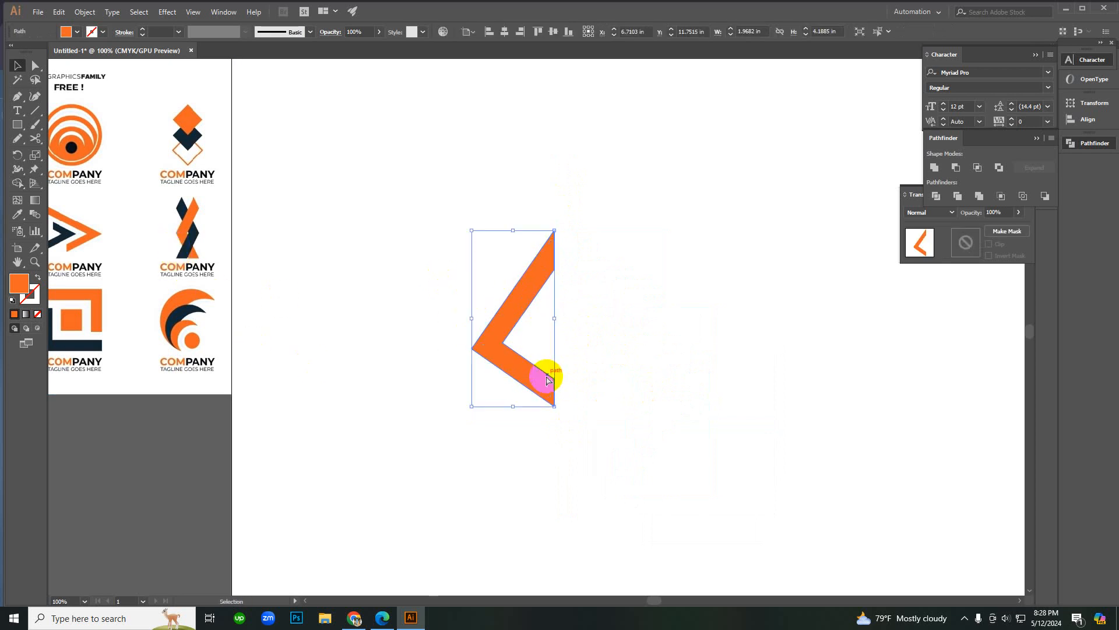
{"action": "left_click", "coordinate": [499, 300]}
{"action": "left_click", "coordinate": [499, 301]}
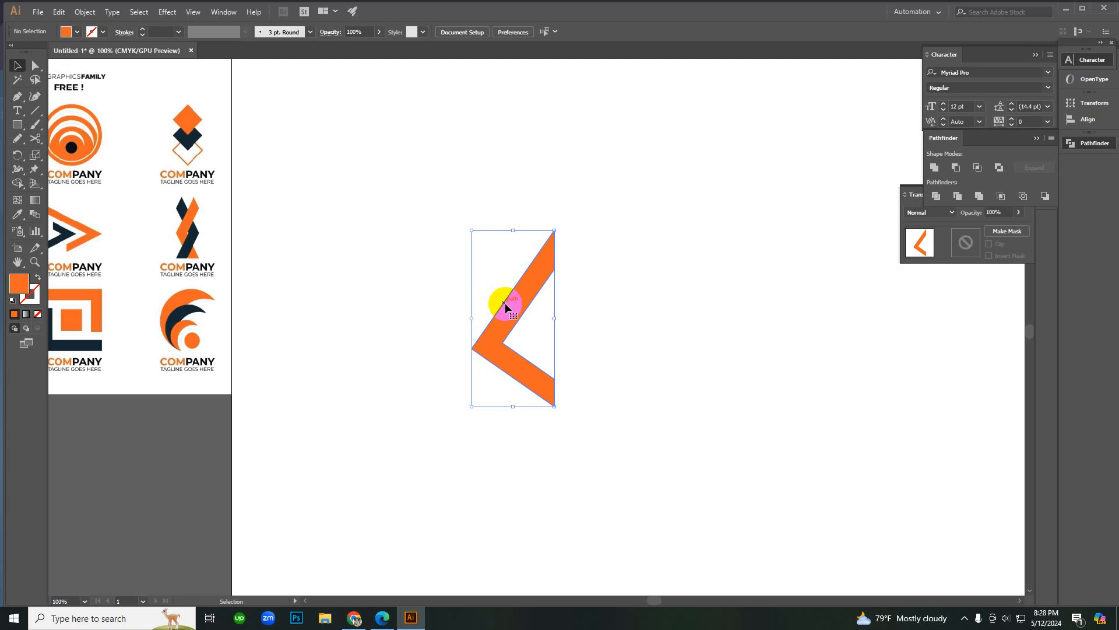
{"action": "right_click", "coordinate": [504, 302]}
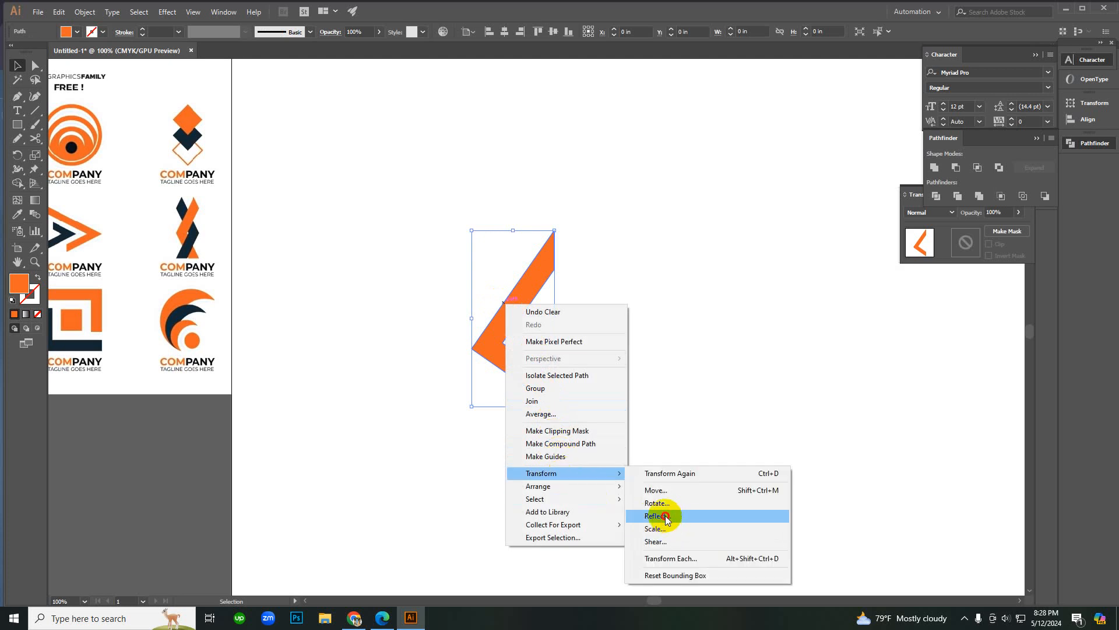
{"action": "left_click", "coordinate": [609, 514]}
{"action": "left_click", "coordinate": [511, 381]}
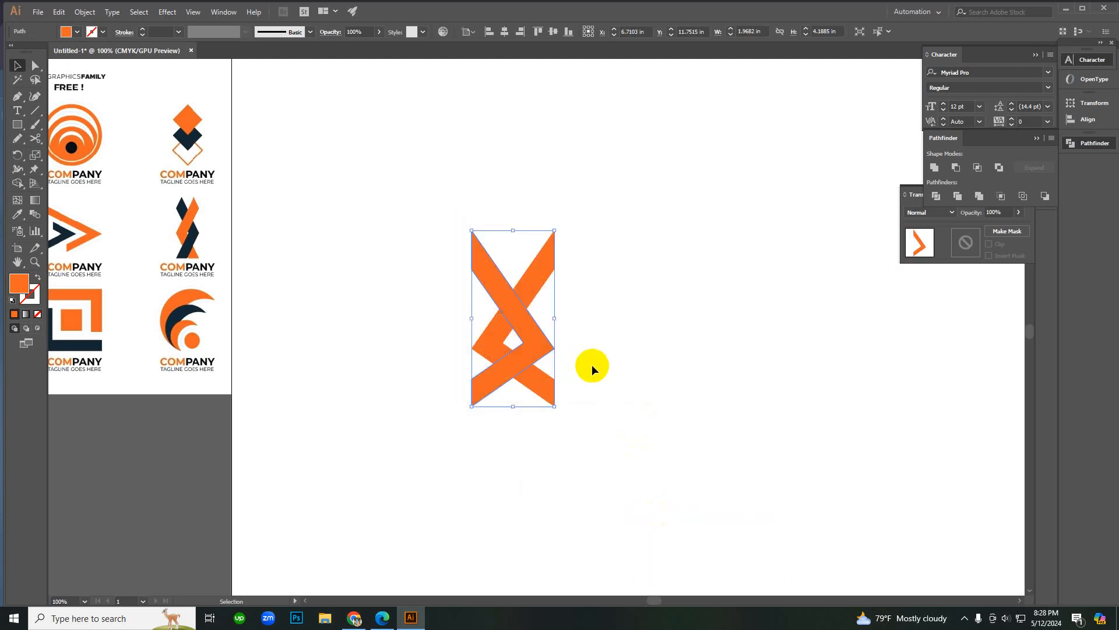
Step: Nudge the mirrored chevron horizontally to an X position of about 6.40 in, crossing over the original chevron
{"action": "left_click", "coordinate": [589, 330]}
{"action": "left_click", "coordinate": [531, 326]}
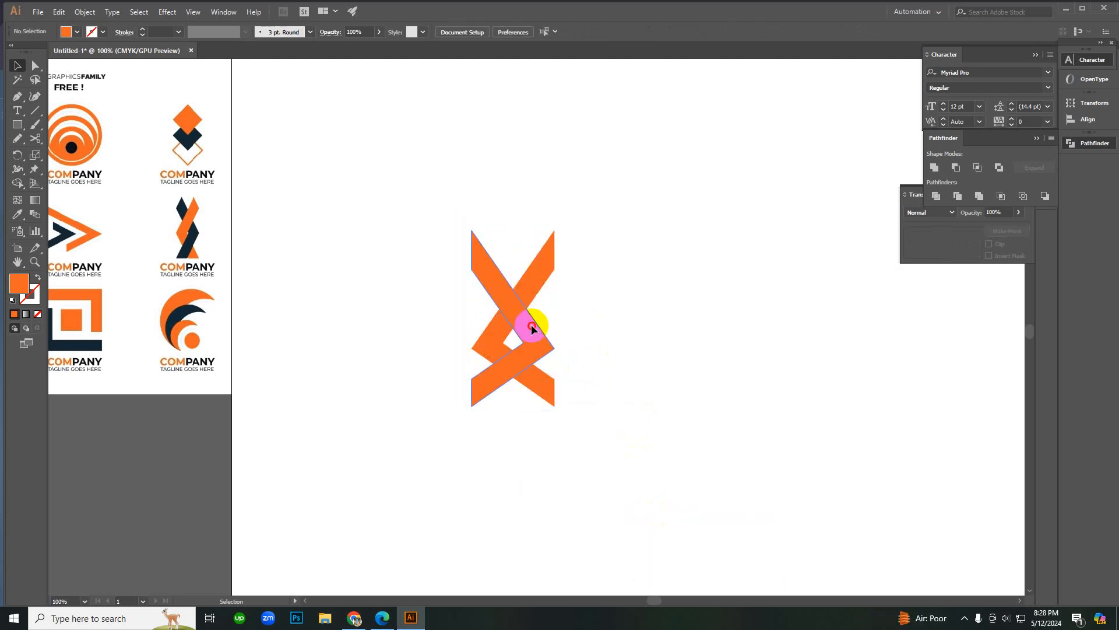
{"action": "key", "text": "Right"}
{"action": "key", "text": "Right"}
{"action": "key", "text": "Right"}
{"action": "key", "text": "Right"}
{"action": "key", "text": "Right"}
{"action": "key", "text": "Right"}
{"action": "key", "text": "Right"}
{"action": "key", "text": "Right"}
{"action": "key", "text": "Right"}
{"action": "key", "text": "Right"}
{"action": "key", "text": "Right"}
{"action": "key", "text": "Right"}
{"action": "key", "text": "Right"}
{"action": "key", "text": "Right"}
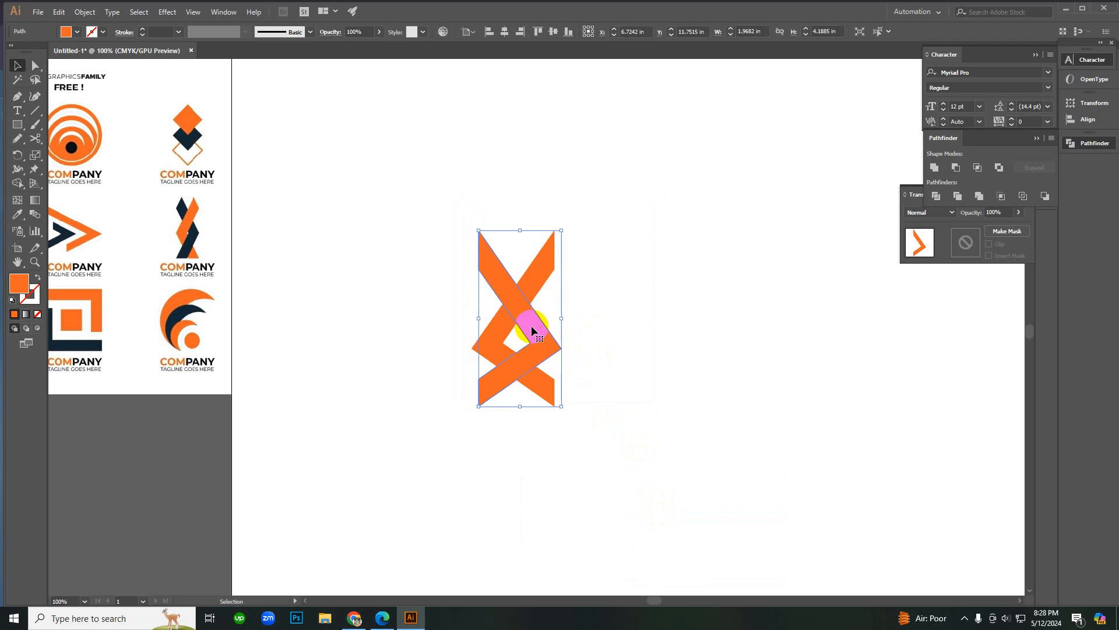
{"action": "key", "text": "Left"}
{"action": "key", "text": "Left"}
{"action": "key", "text": "Left"}
{"action": "key", "text": "Left"}
{"action": "key", "text": "Left"}
{"action": "key", "text": "Left"}
{"action": "key", "text": "Left"}
{"action": "key", "text": "Left"}
{"action": "key", "text": "Left"}
{"action": "key", "text": "Left"}
{"action": "key", "text": "Left"}
{"action": "key", "text": "Left"}
{"action": "key", "text": "Left"}
{"action": "key", "text": "Left"}
{"action": "key", "text": "Left"}
{"action": "key", "text": "Left"}
{"action": "key", "text": "Left"}
{"action": "key", "text": "Left"}
{"action": "key", "text": "Left"}
{"action": "key", "text": "Left"}
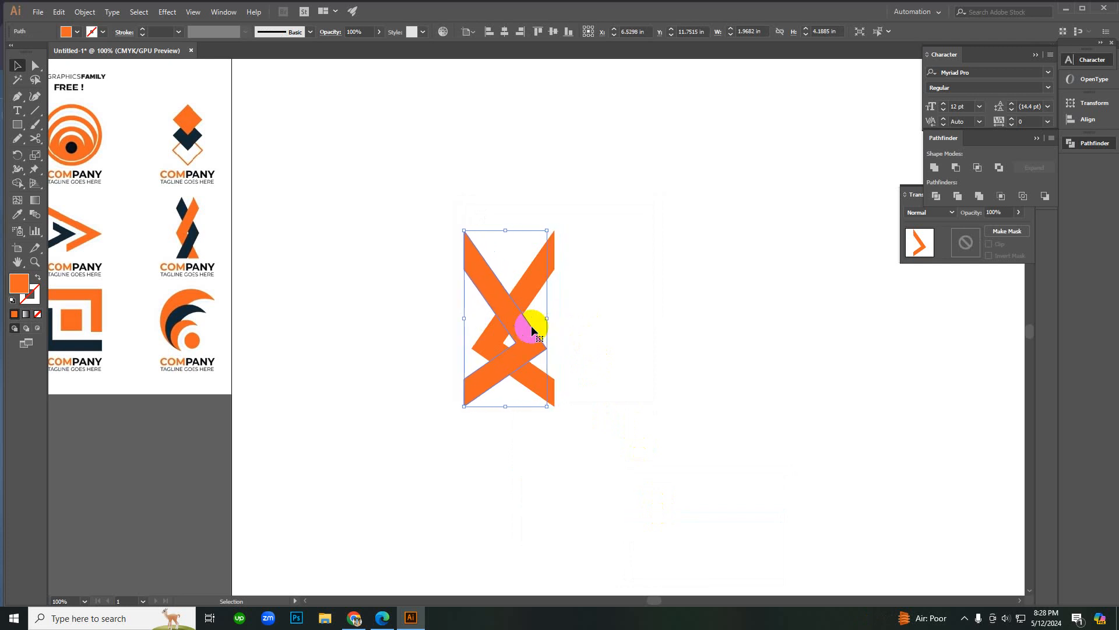
{"action": "key", "text": "Left"}
{"action": "key", "text": "Left"}
{"action": "key", "text": "Left"}
{"action": "key", "text": "Left"}
{"action": "key", "text": "Left"}
{"action": "key", "text": "Left"}
{"action": "key", "text": "Left"}
{"action": "key", "text": "Left"}
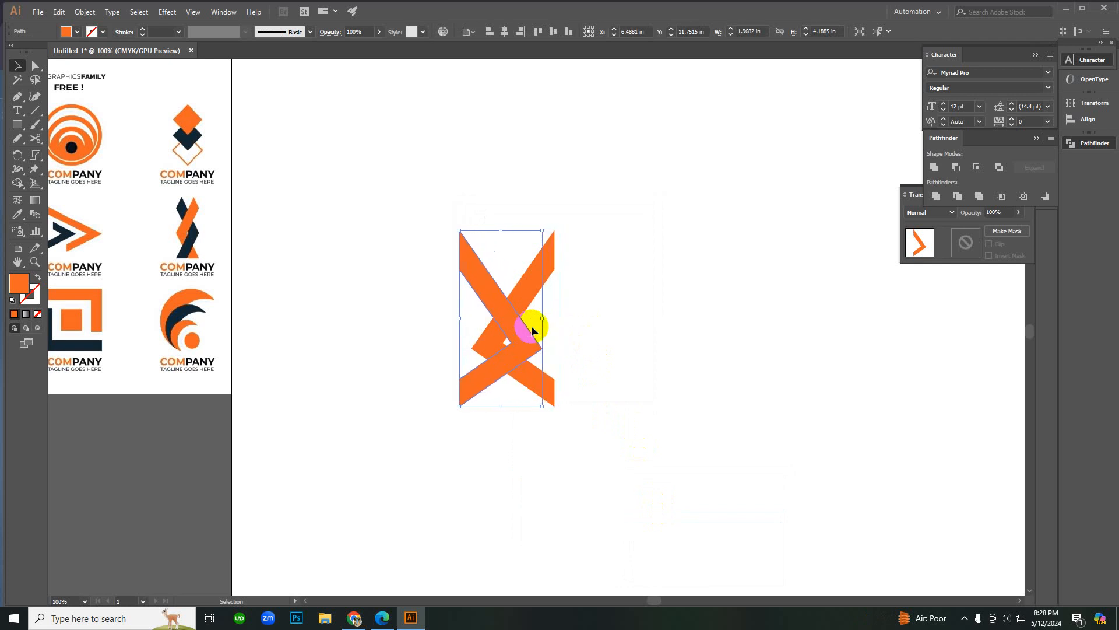
Step: Recolor the mirrored chevron with the dark navy sampled from the twisted logo on the reference sheet
{"action": "left_click", "coordinate": [562, 347]}
{"action": "left_click", "coordinate": [529, 339]}
{"action": "key", "text": "i"}
{"action": "left_click", "coordinate": [193, 232]}
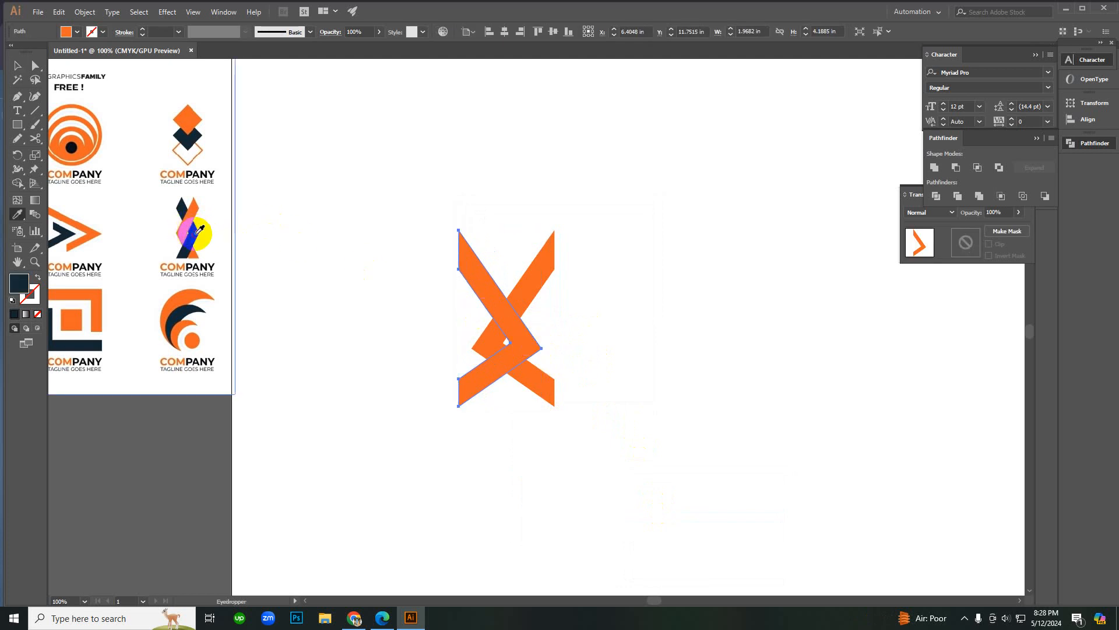
{"action": "key", "text": "v"}
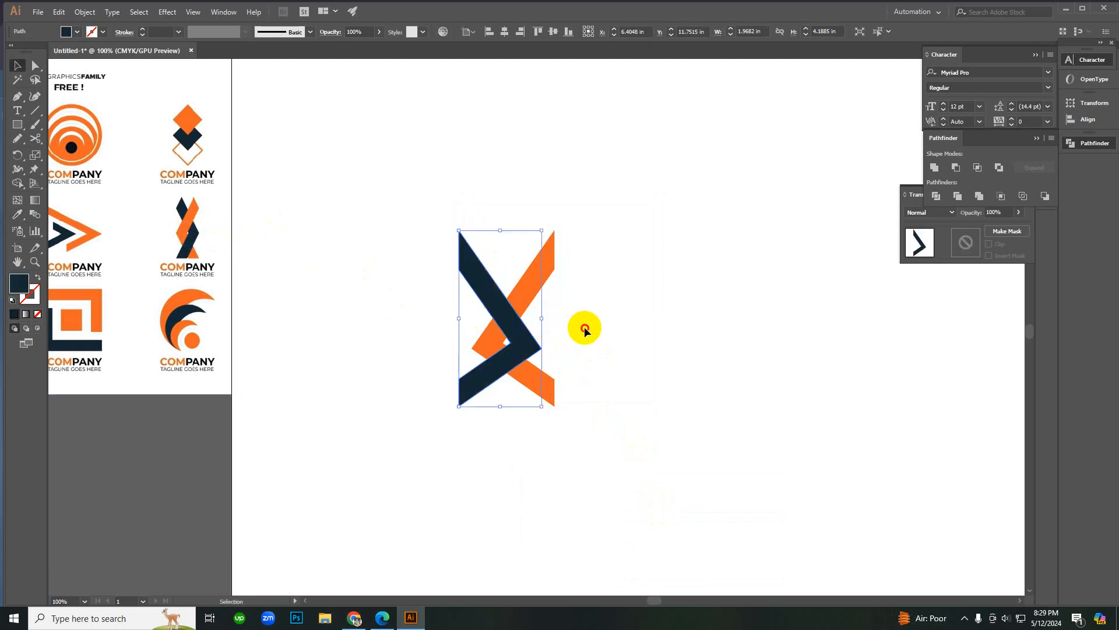
{"action": "left_click", "coordinate": [583, 325]}
{"action": "left_click", "coordinate": [532, 336]}
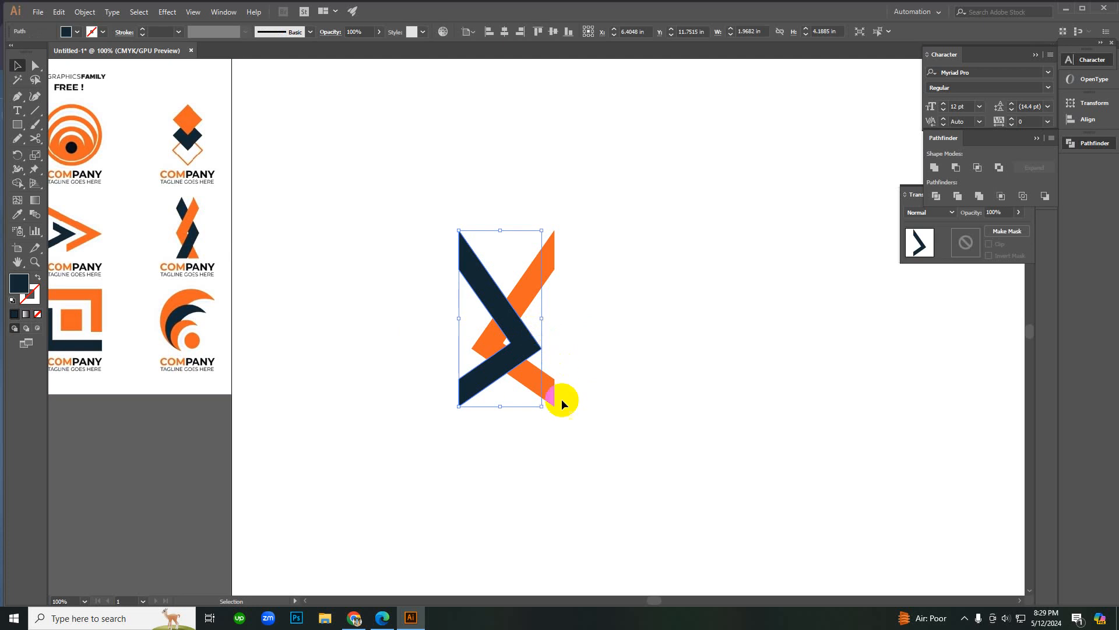
Step: Place the navy chevron behind the orange chevron
{"action": "key", "text": "a"}
{"action": "key", "text": "Delete"}
{"action": "left_click", "coordinate": [543, 305]}
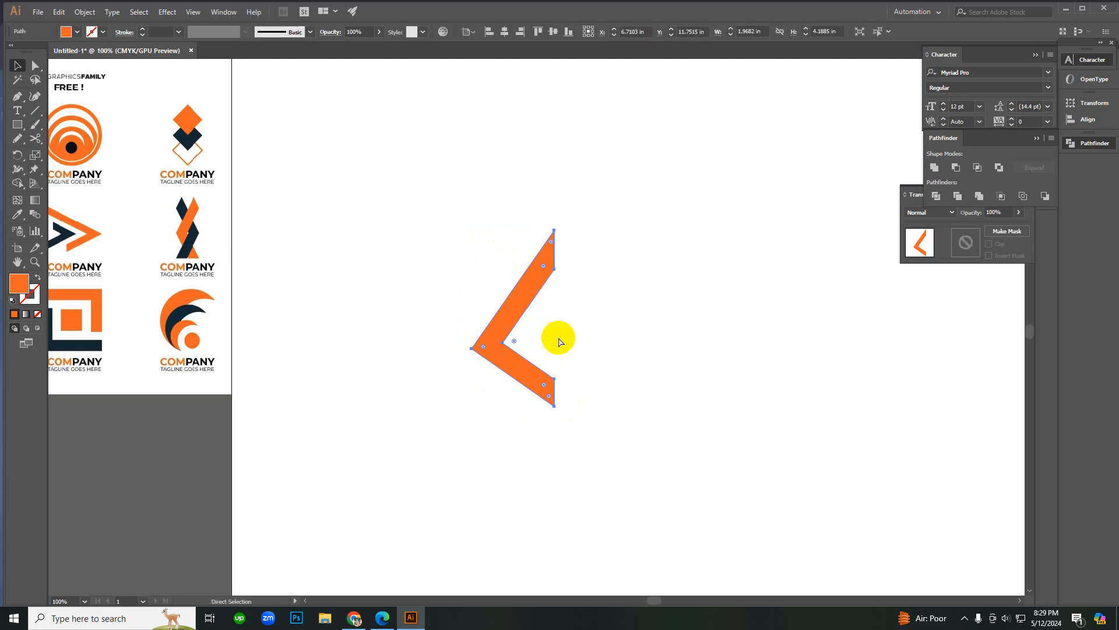
{"action": "key", "text": "ctrl+z"}
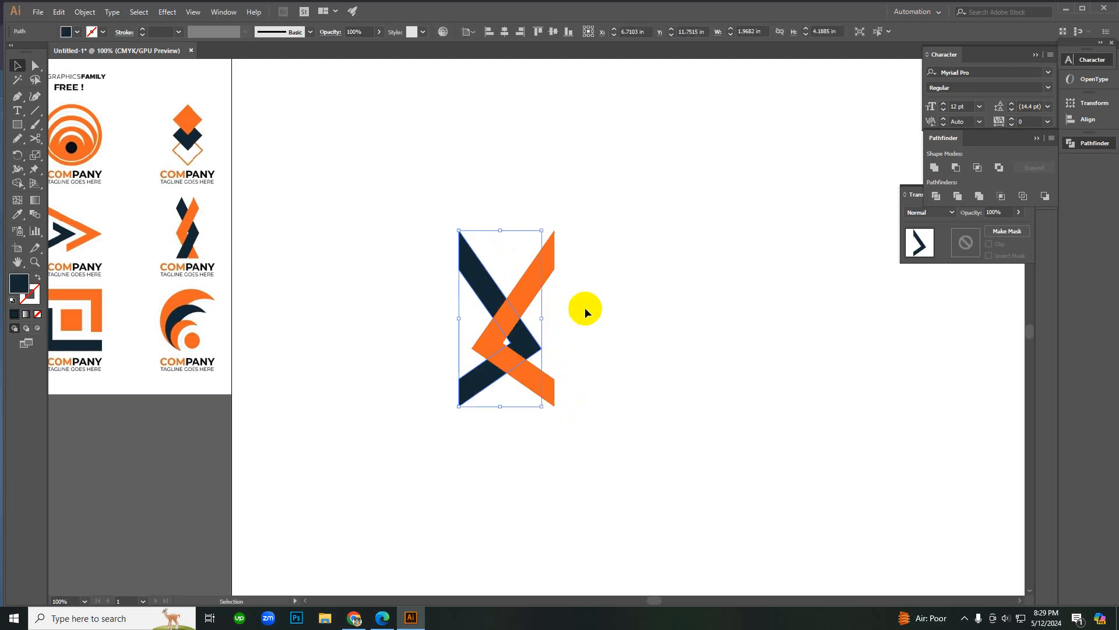
{"action": "key", "text": "v"}
{"action": "left_click", "coordinate": [604, 301]}
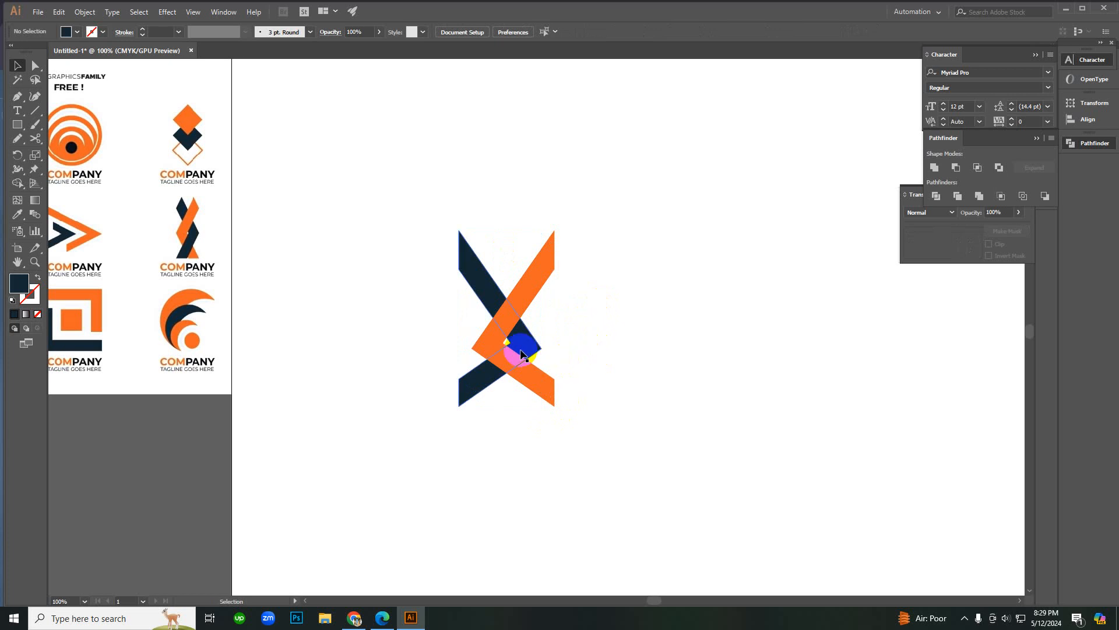
{"action": "left_click", "coordinate": [650, 342]}
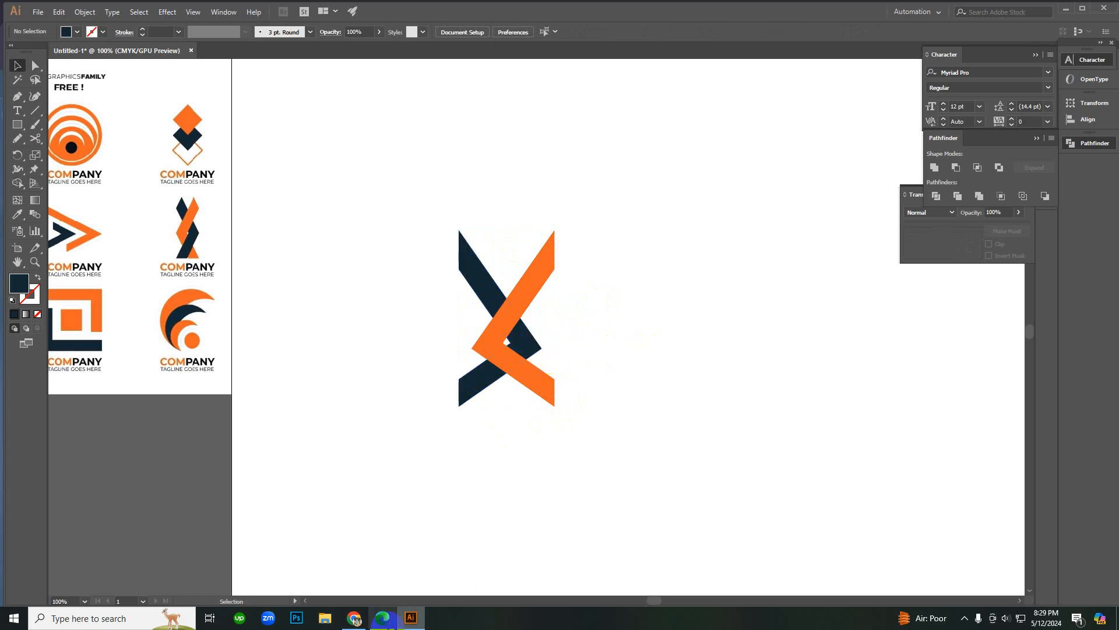
Step: Switch to Facebook in the browser, examine the twisted ribbon logo in the chat's shared image, and return to Illustrator
{"action": "left_click", "coordinate": [381, 618]}
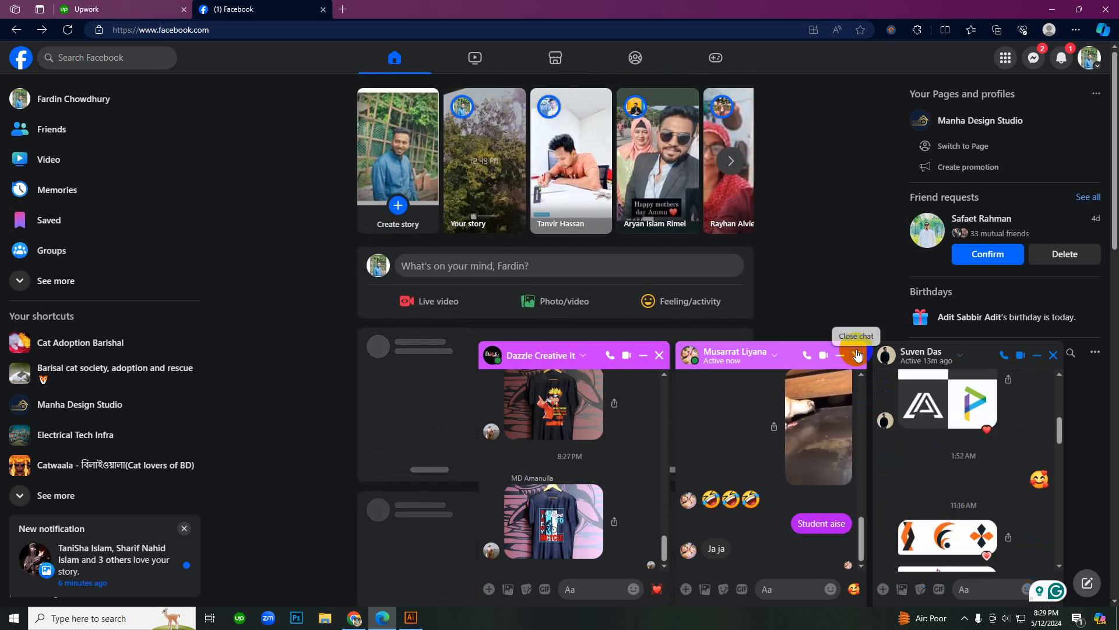
{"action": "left_click", "coordinate": [860, 354]}
{"action": "left_click", "coordinate": [861, 354]}
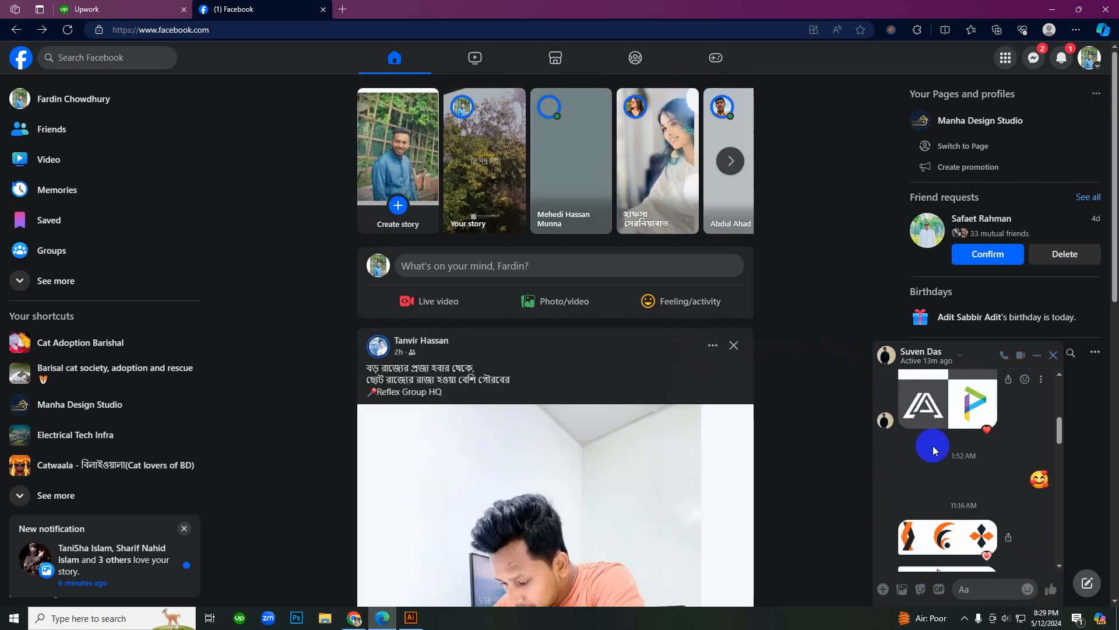
{"action": "left_click", "coordinate": [932, 530]}
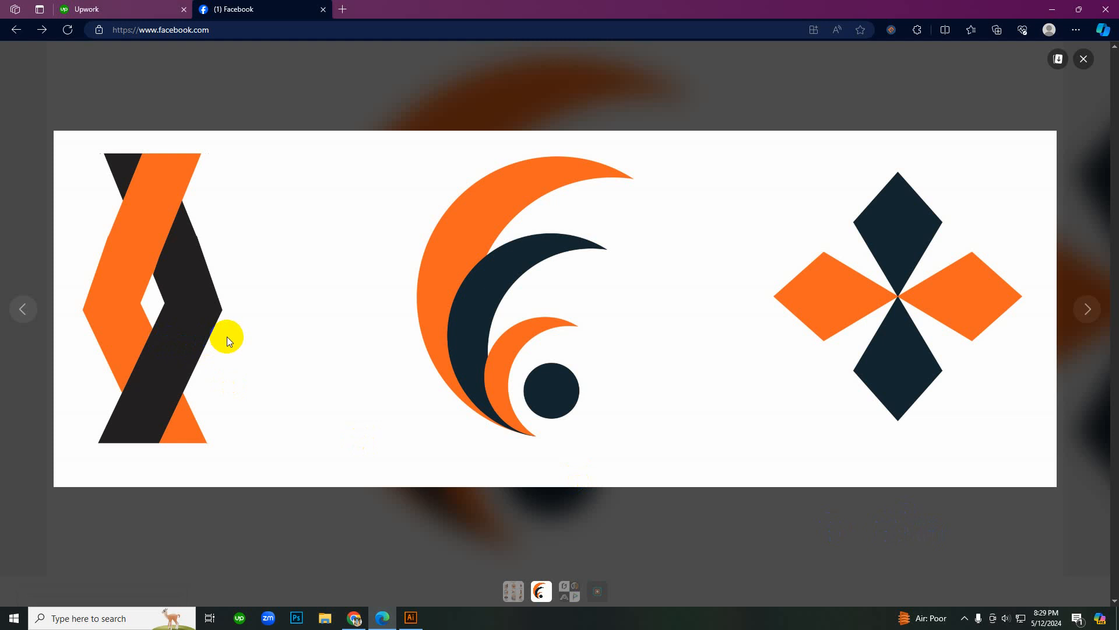
{"action": "left_click", "coordinate": [1094, 62]}
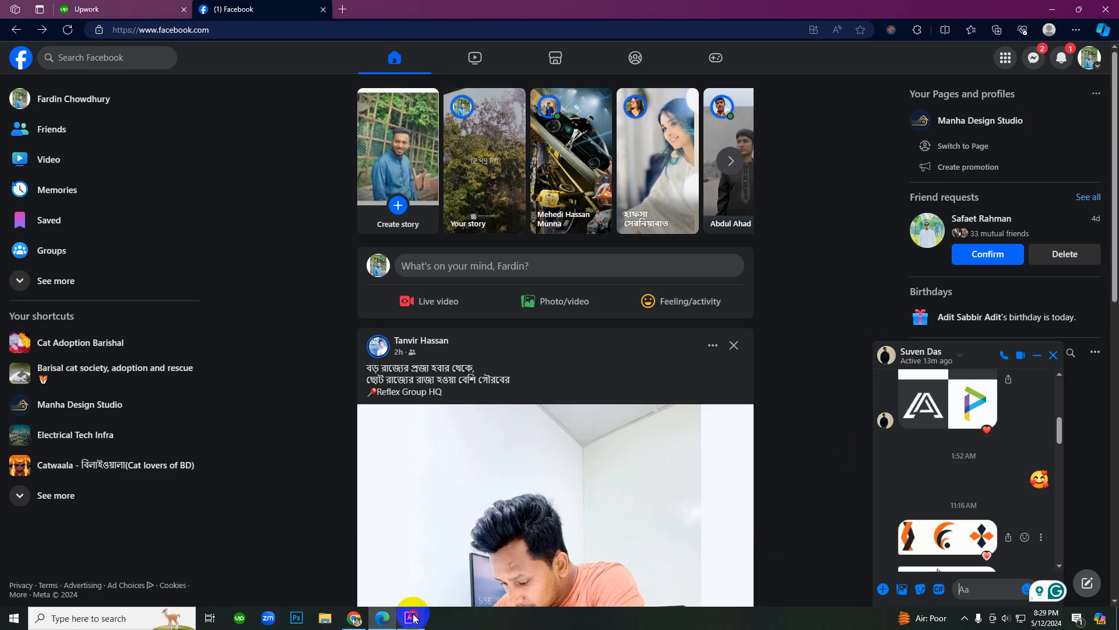
{"action": "left_click", "coordinate": [412, 617]}
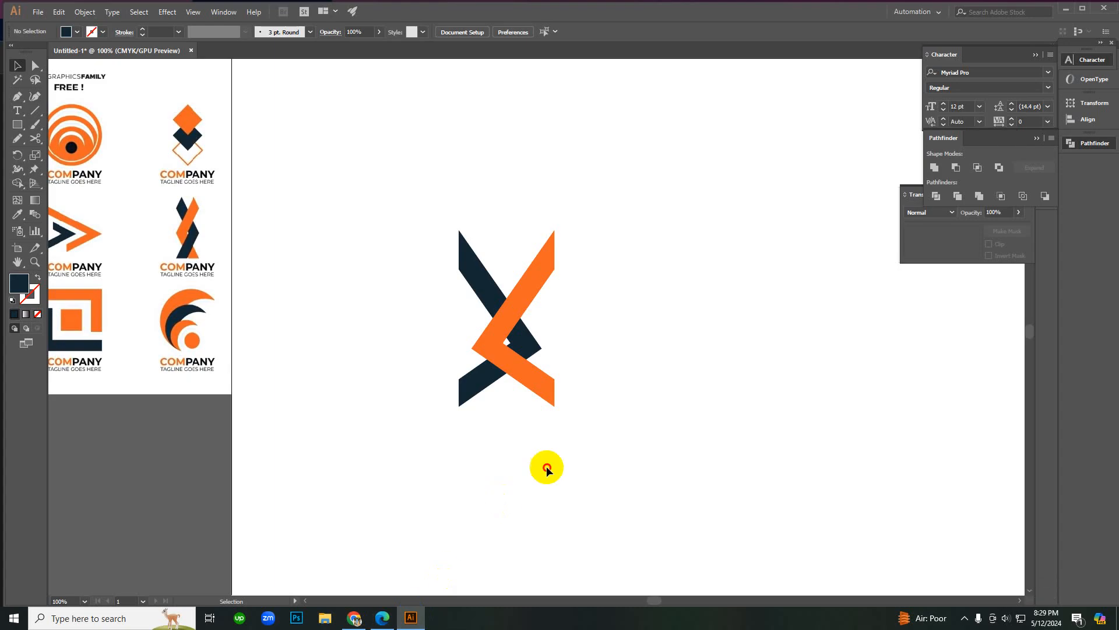
Step: Delete both the navy and the orange chevron from the artboard
{"action": "scroll", "coordinate": [523, 322], "scroll_direction": "up", "scroll_amount": 2}
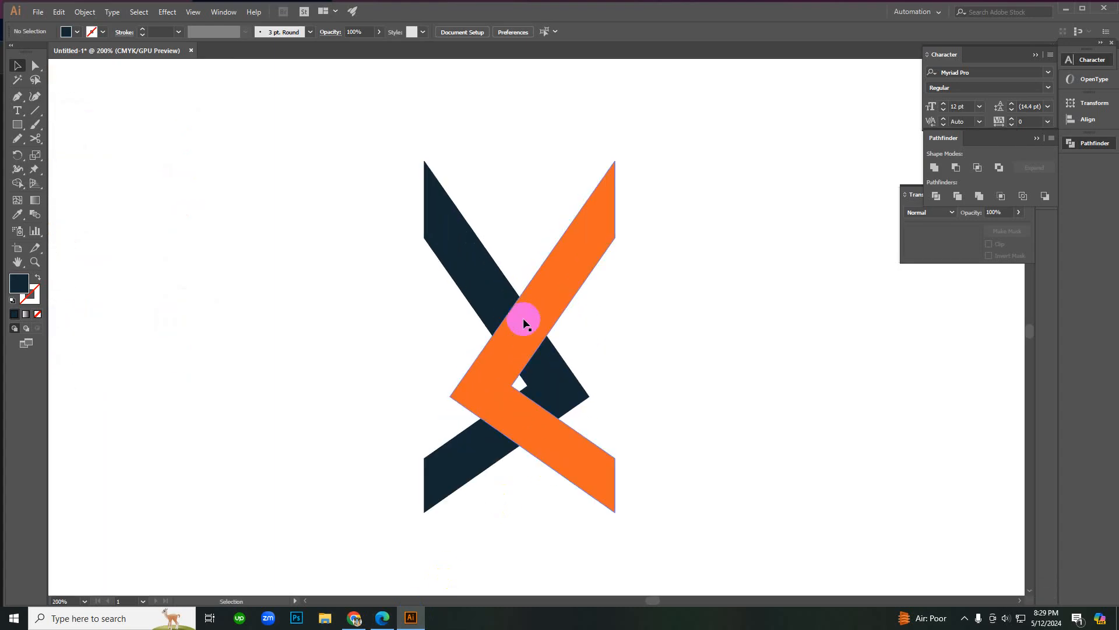
{"action": "left_click_drag", "start_coordinate": [434, 187], "coordinate": [635, 461]}
{"action": "right_click", "coordinate": [625, 284]}
{"action": "left_click", "coordinate": [647, 301]}
{"action": "left_click", "coordinate": [717, 468]}
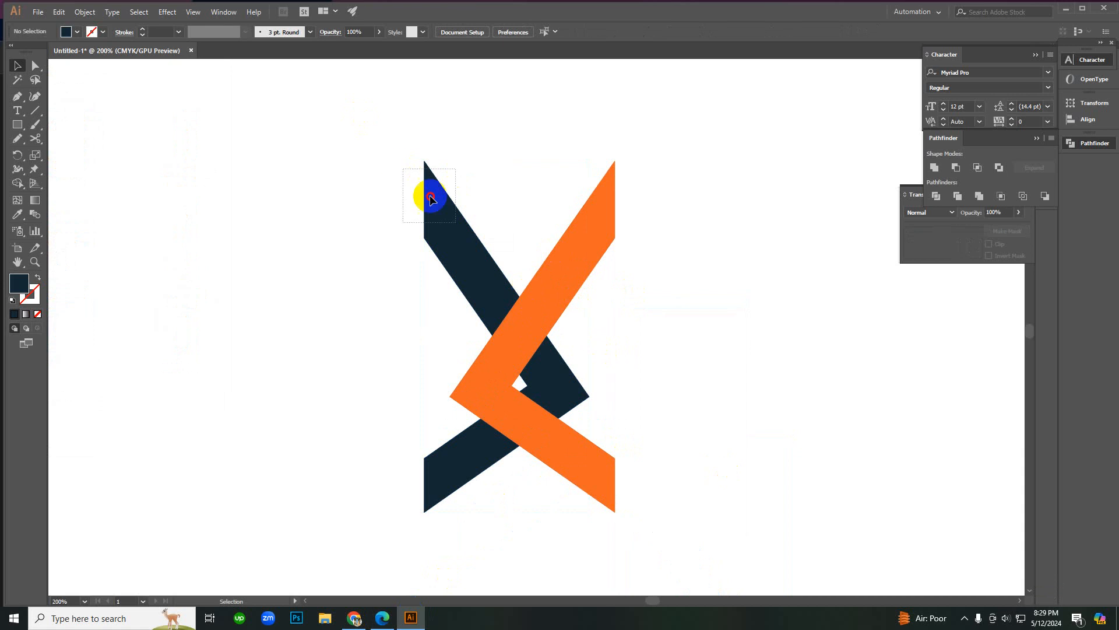
{"action": "left_click_drag", "start_coordinate": [415, 183], "coordinate": [655, 442]}
{"action": "key", "text": "Delete"}
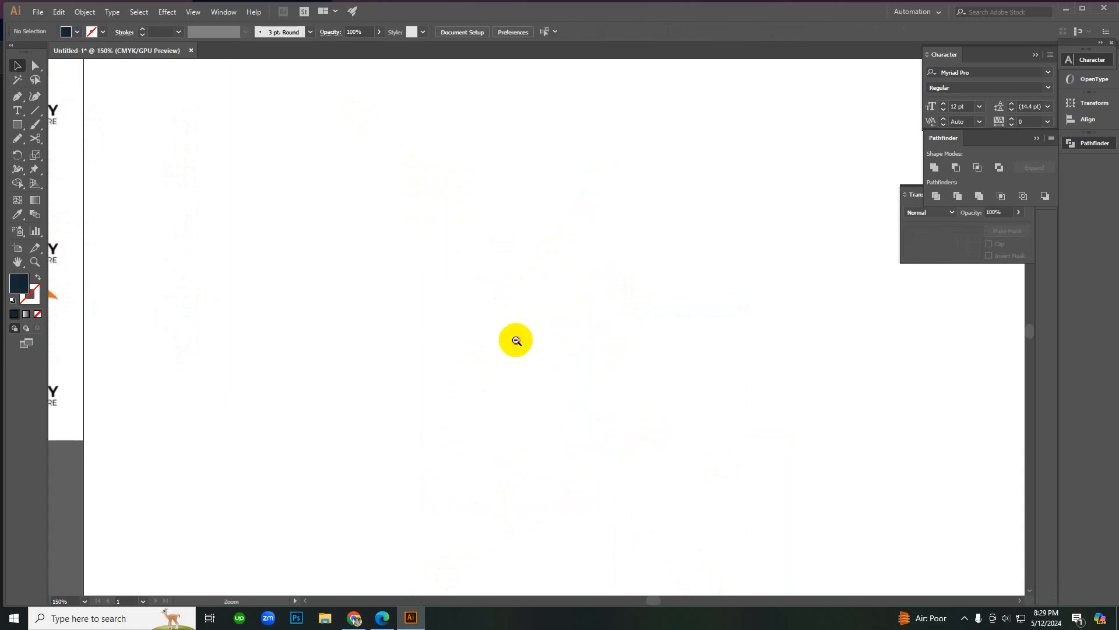
Step: Draw a narrow navy rectangle about 0.58 in by 2.56 in and rotate it so its upper end leans right
{"action": "key", "text": "ctrl+minus"}
{"action": "key", "text": "ctrl+minus"}
{"action": "key", "text": "ctrl+minus"}
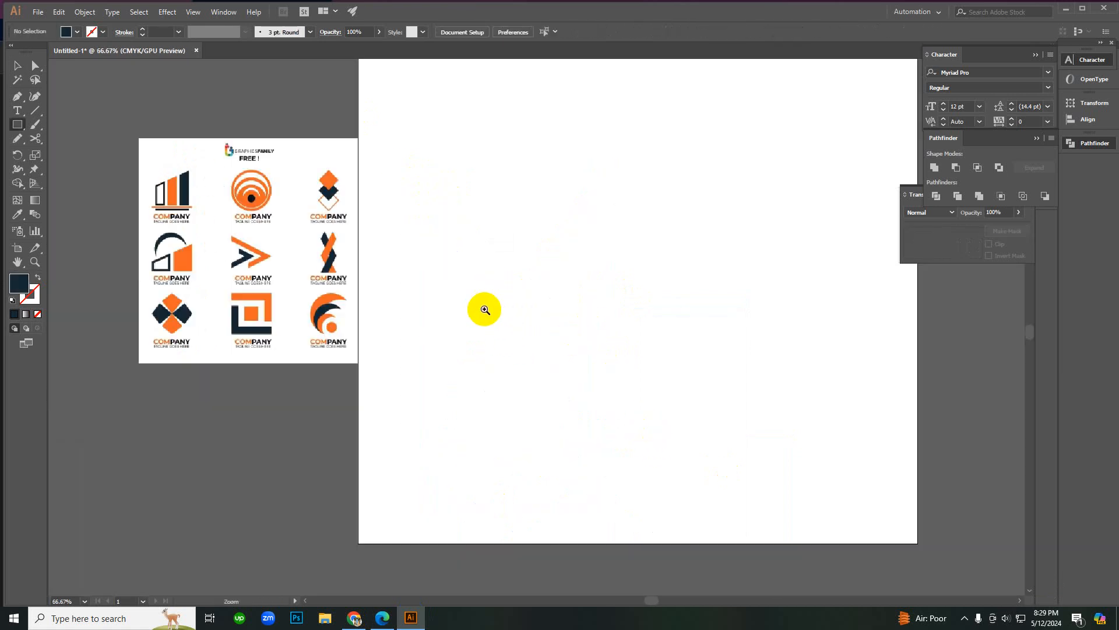
{"action": "left_click", "coordinate": [484, 309]}
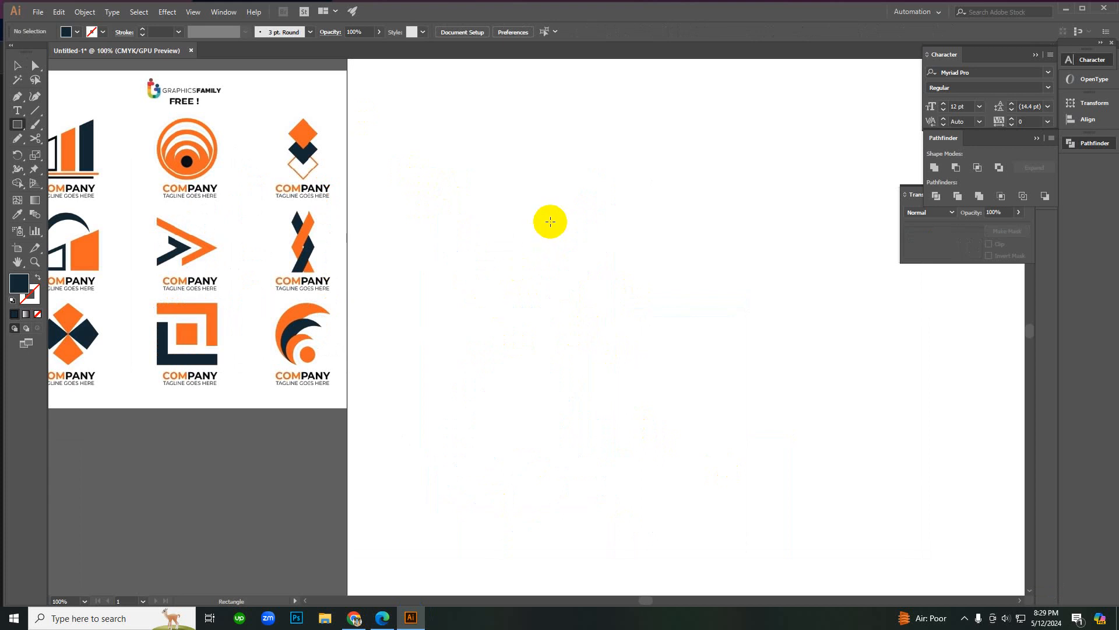
{"action": "mouse_move", "coordinate": [550, 221]}
{"action": "left_mouse_down"}
{"action": "mouse_move", "coordinate": [580, 325]}
{"action": "mouse_move", "coordinate": [551, 344]}
{"action": "left_mouse_up"}
{"action": "key", "text": "v"}
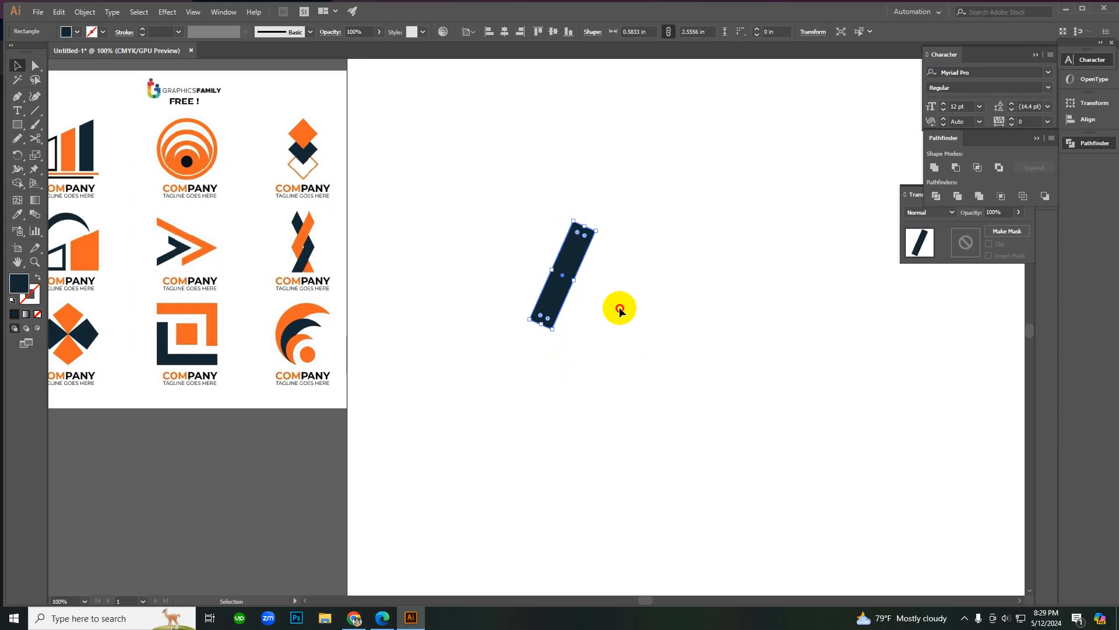
{"action": "key", "text": "a"}
{"action": "key", "text": "v"}
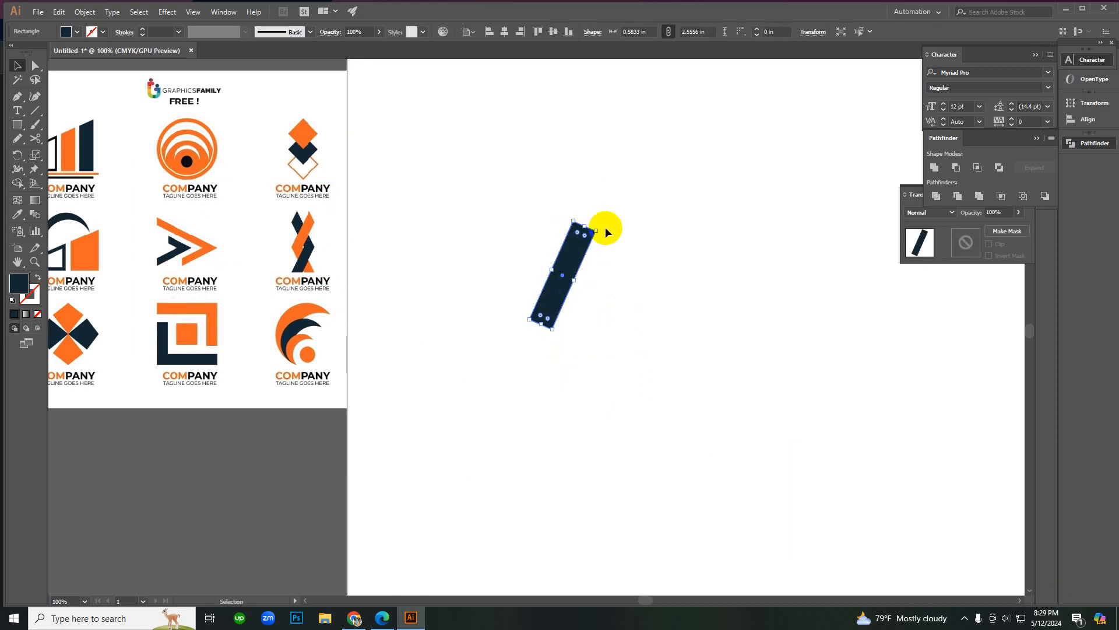
Step: Add a copy of the tilted bar below it, angled the opposite way, so the pair forms a left-pointing chevron
{"action": "left_click_drag", "start_coordinate": [608, 238], "coordinate": [564, 390]}
{"action": "left_click", "coordinate": [619, 335]}
{"action": "scroll", "coordinate": [537, 310], "scroll_direction": "up", "scroll_amount": 2}
{"action": "left_click", "coordinate": [649, 355]}
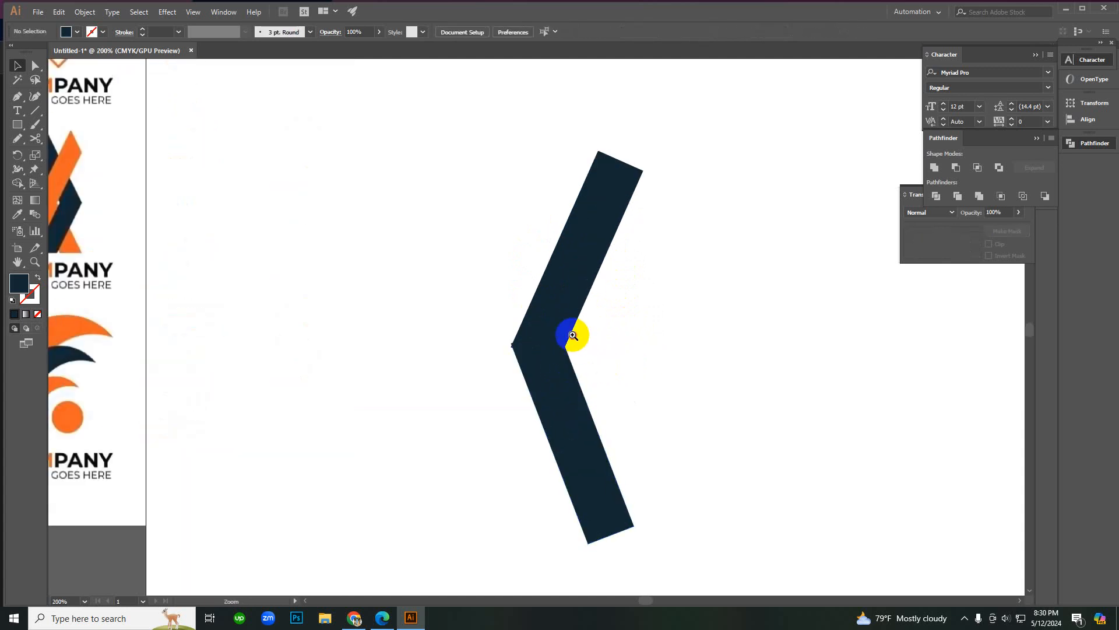
Step: Move the lower bar slightly down so its outer corner meets the outer corner of the upper bar
{"action": "left_click", "coordinate": [573, 336]}
{"action": "left_click", "coordinate": [529, 334]}
{"action": "left_click", "coordinate": [439, 341]}
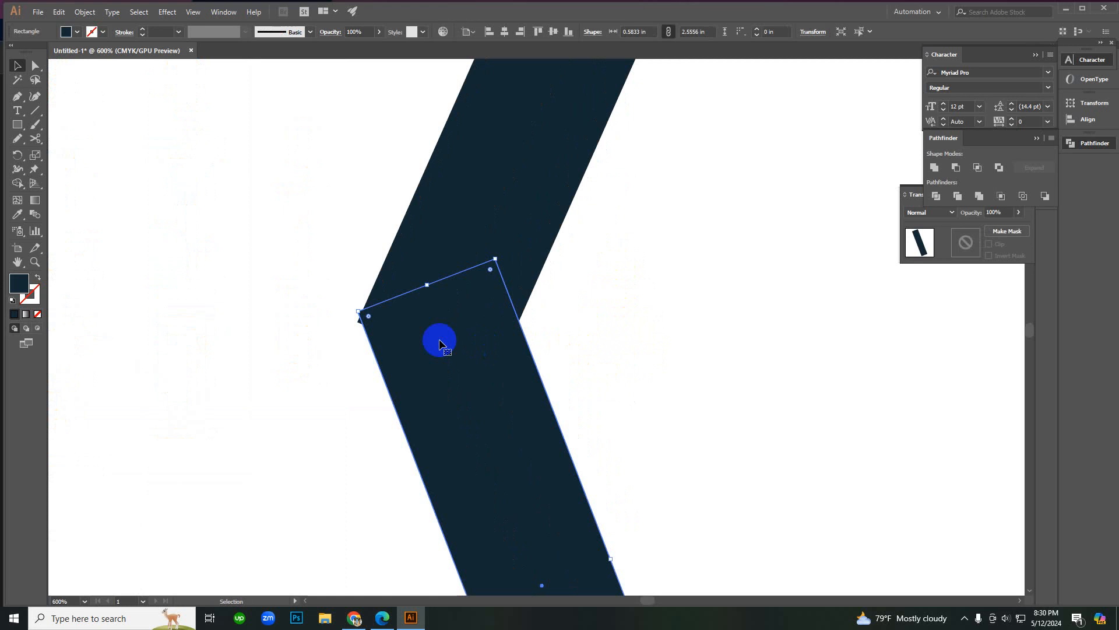
{"action": "left_click_drag", "start_coordinate": [439, 341], "coordinate": [439, 349]}
{"action": "left_click", "coordinate": [368, 268]}
{"action": "left_click", "coordinate": [506, 298], "text": "ctrl"}
{"action": "left_click", "coordinate": [502, 296], "text": "ctrl"}
{"action": "left_click", "coordinate": [475, 320], "text": "alt"}
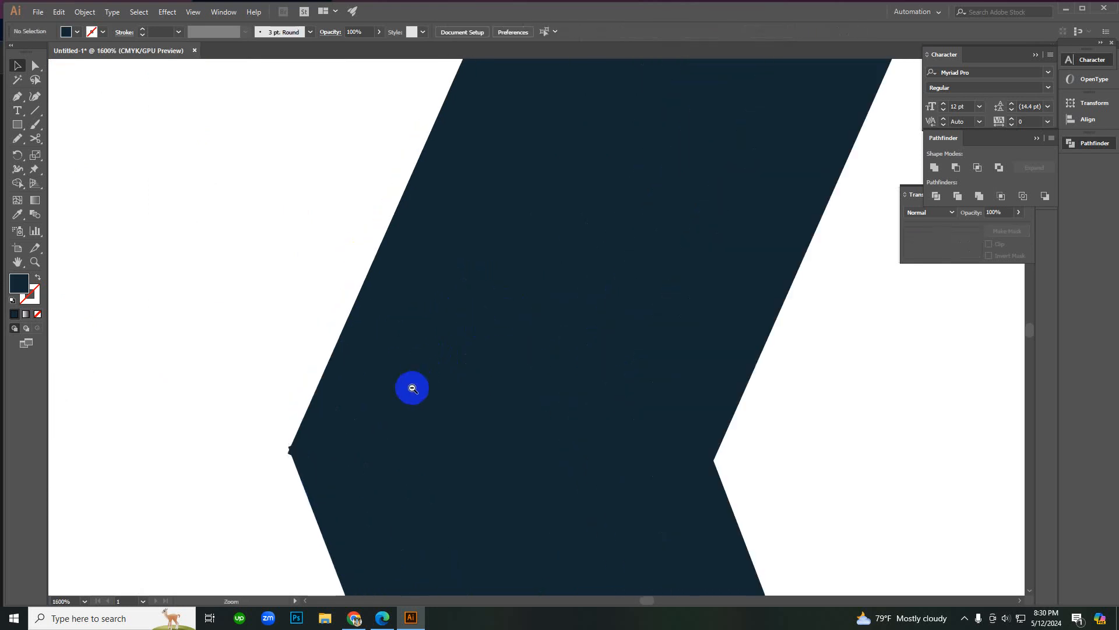
Step: Shift the lower bar of the chevron slightly to the right
{"action": "left_click", "coordinate": [414, 389], "text": "alt"}
{"action": "left_click", "coordinate": [560, 372], "text": "alt"}
{"action": "left_click", "coordinate": [592, 333], "text": "alt"}
{"action": "left_click", "coordinate": [592, 344], "text": "alt"}
{"action": "left_click", "coordinate": [592, 344], "text": "ctrl+alt"}
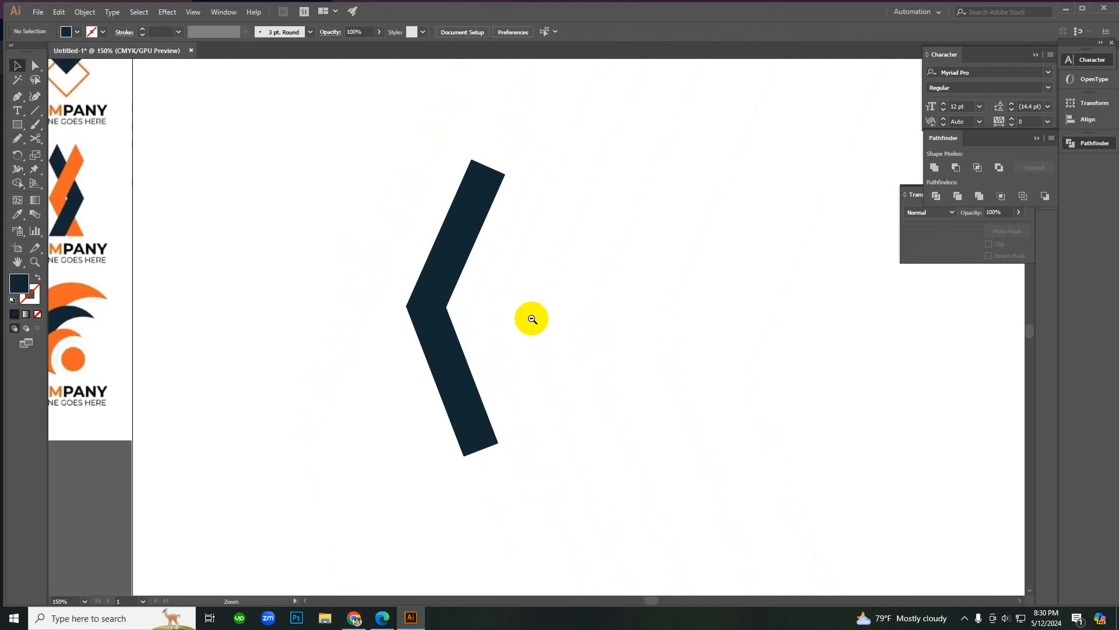
{"action": "left_click", "coordinate": [532, 318], "text": "ctrl"}
{"action": "left_click", "coordinate": [527, 315], "text": "ctrl"}
{"action": "left_click", "coordinate": [528, 315], "text": "ctrl+alt"}
{"action": "left_click", "coordinate": [528, 315], "text": "ctrl+alt"}
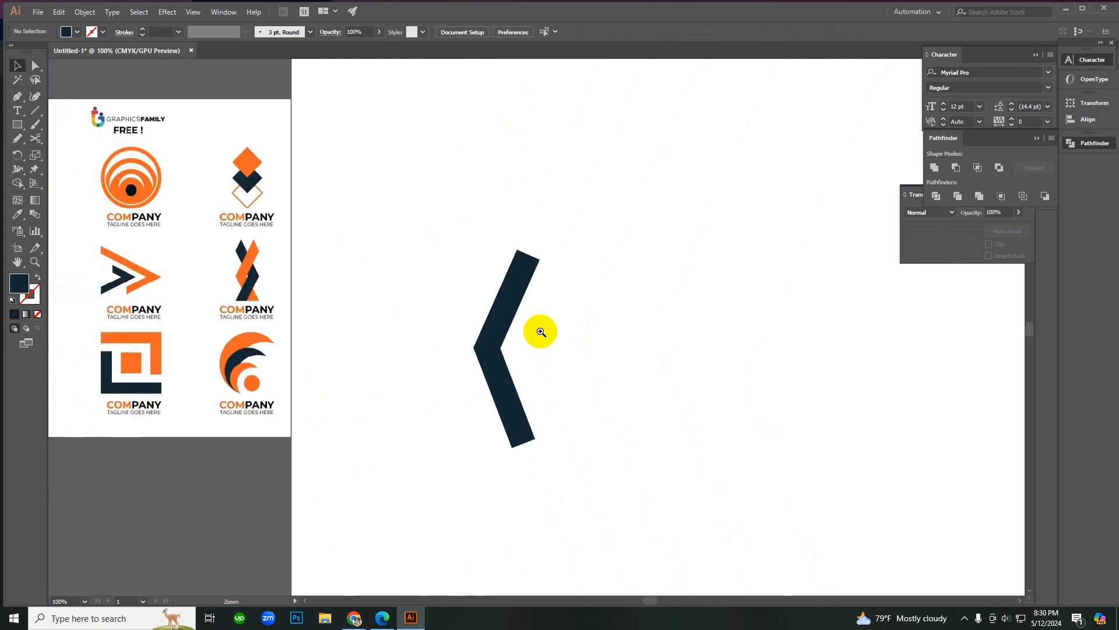
{"action": "left_click", "coordinate": [496, 320], "text": "ctrl"}
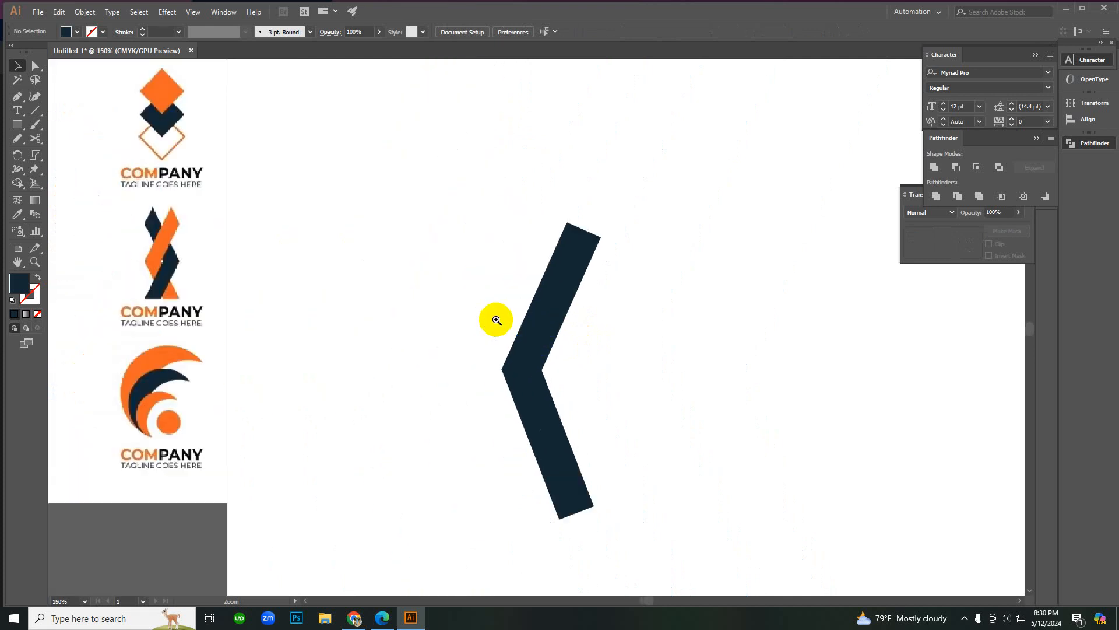
{"action": "left_click", "coordinate": [543, 422]}
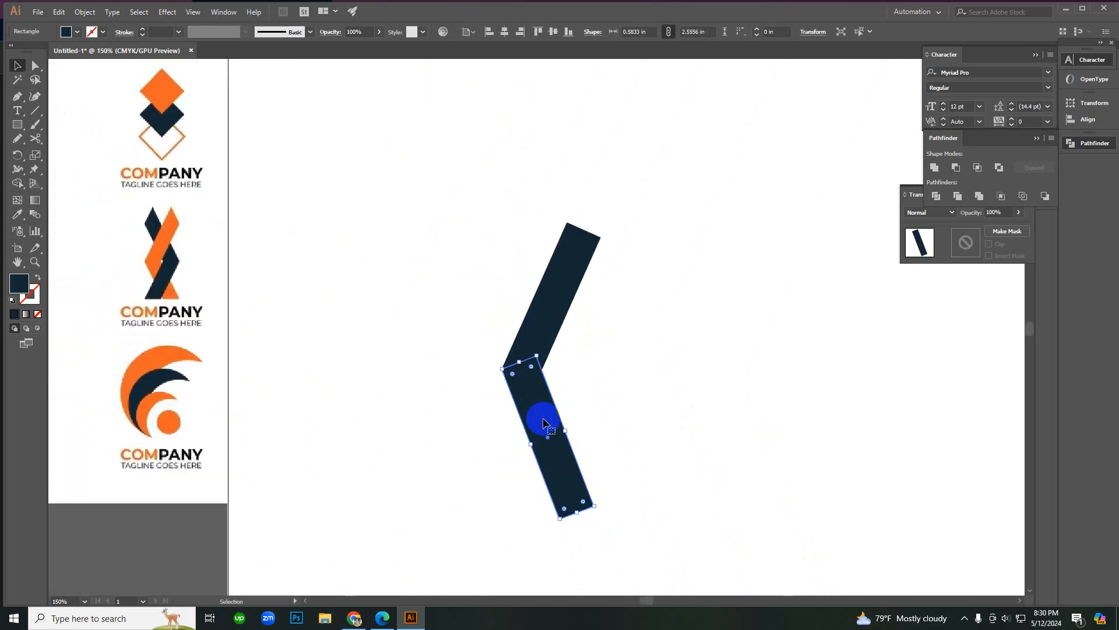
{"action": "left_click", "coordinate": [628, 369]}
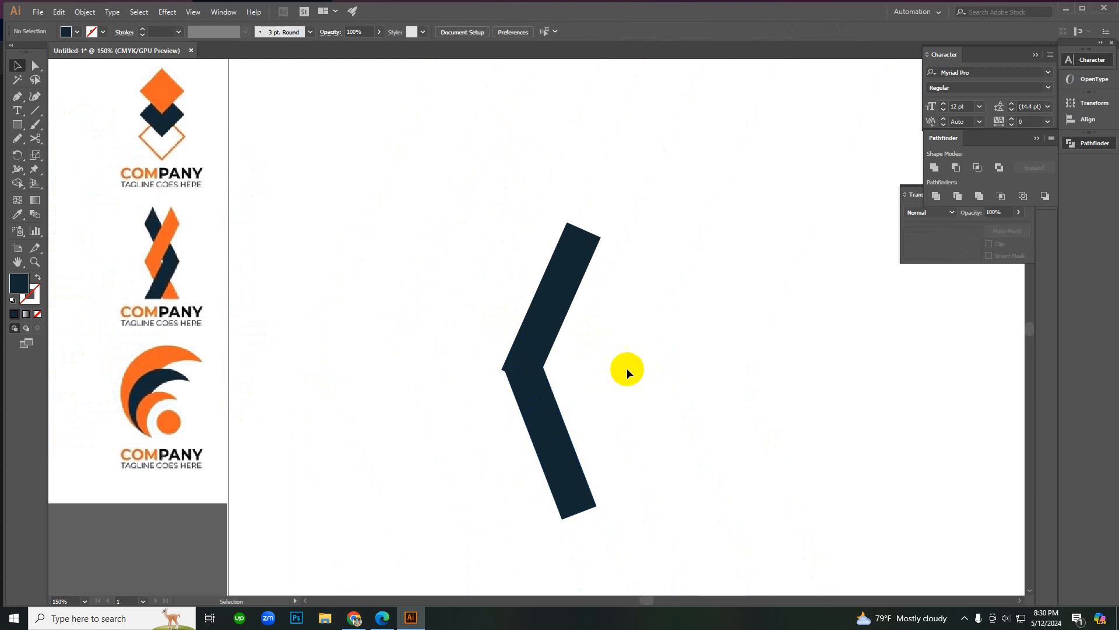
Step: Fill the upper bar with yellow to distinguish it from the navy lower bar
{"action": "left_click", "coordinate": [494, 383], "text": "ctrl"}
{"action": "left_click", "coordinate": [669, 425]}
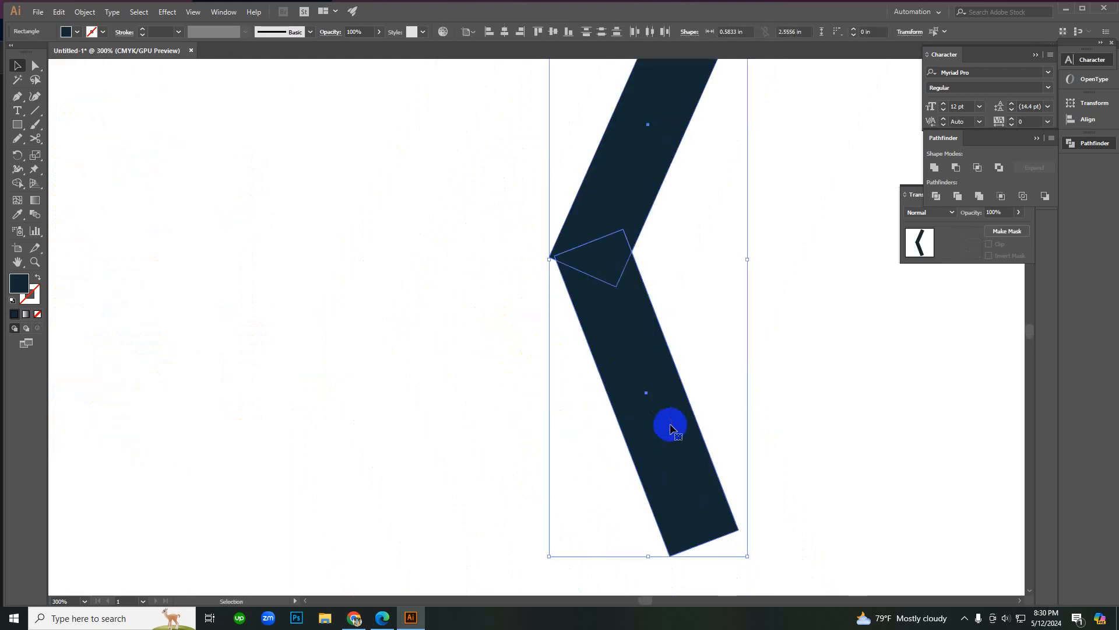
{"action": "left_click", "coordinate": [717, 282]}
{"action": "double_click", "coordinate": [571, 303], "text": "ctrl"}
{"action": "left_click_drag", "start_coordinate": [522, 183], "coordinate": [530, 185]}
{"action": "left_click", "coordinate": [70, 32]}
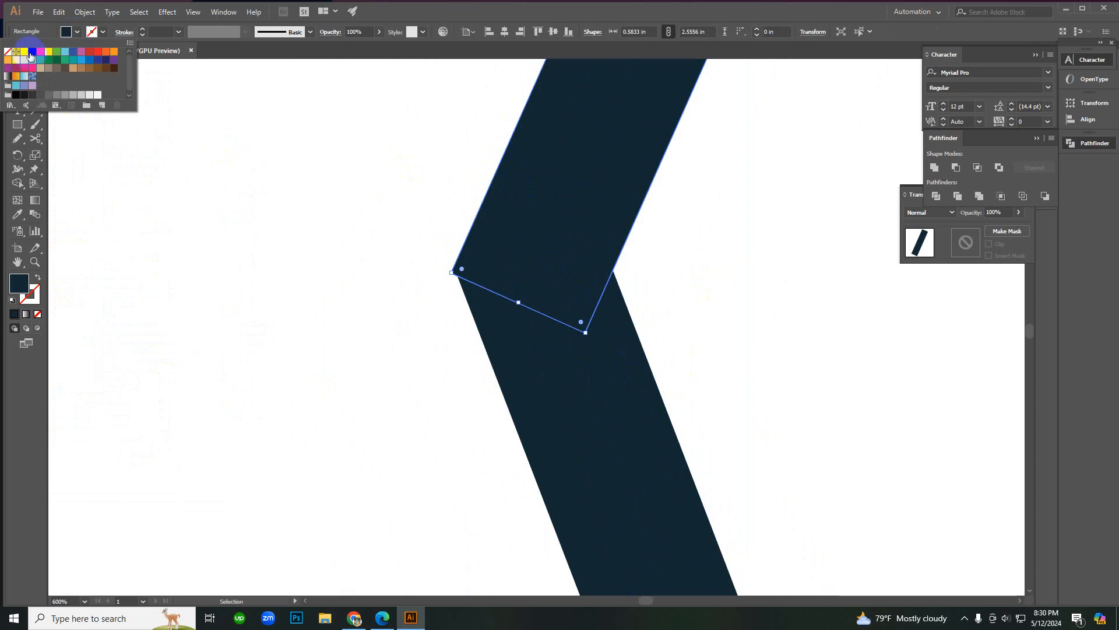
{"action": "left_click", "coordinate": [51, 51]}
{"action": "left_click", "coordinate": [201, 173]}
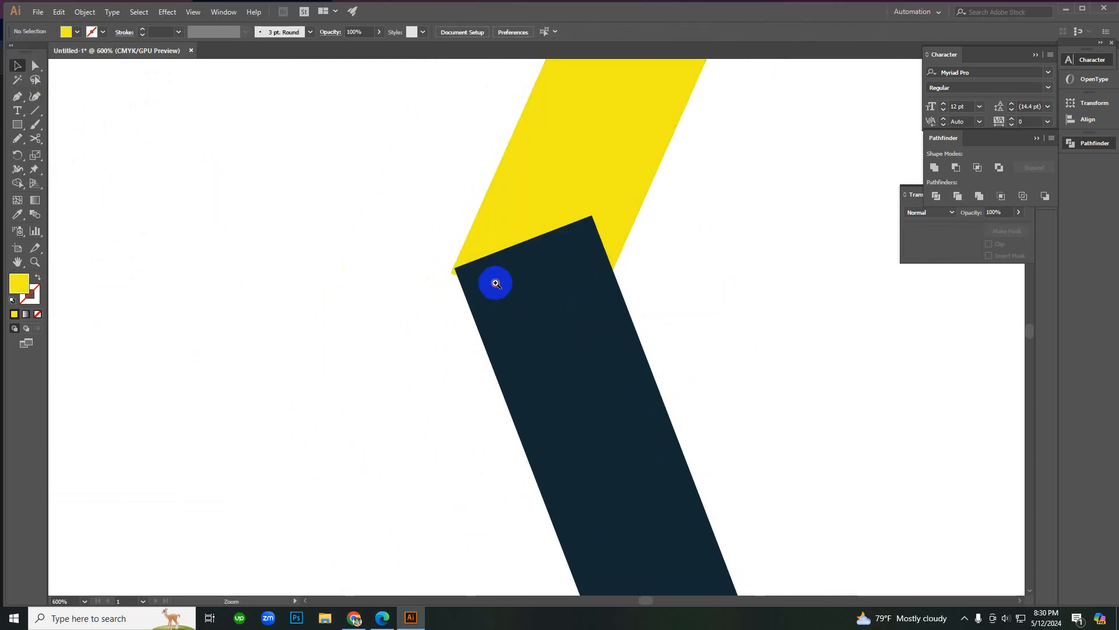
Step: Move the navy bar so its upper outer corner coincides with the yellow bar's lower outer corner
{"action": "double_click", "coordinate": [495, 284], "text": "ctrl"}
{"action": "left_click", "coordinate": [602, 321], "text": "ctrl"}
{"action": "double_click", "coordinate": [507, 378], "text": "ctrl"}
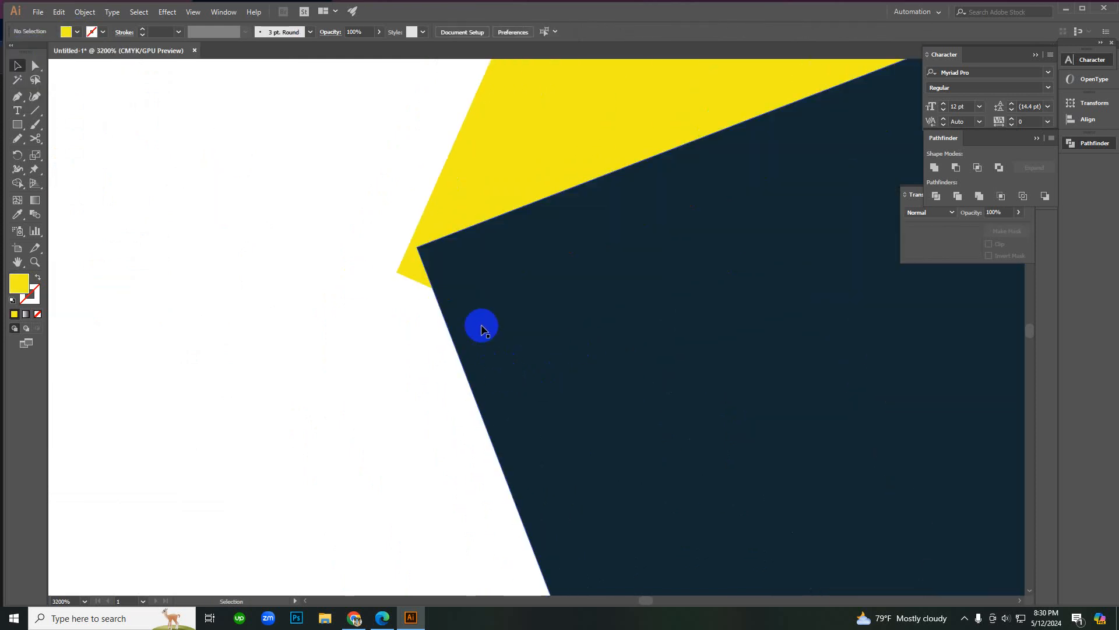
{"action": "left_click_drag", "start_coordinate": [480, 313], "coordinate": [461, 335]}
{"action": "left_click", "coordinate": [345, 297]}
Step: Recolor both bars of the chevron with a single color sampled with the Eyedropper
{"action": "triple_click", "coordinate": [574, 305], "text": "ctrl+alt"}
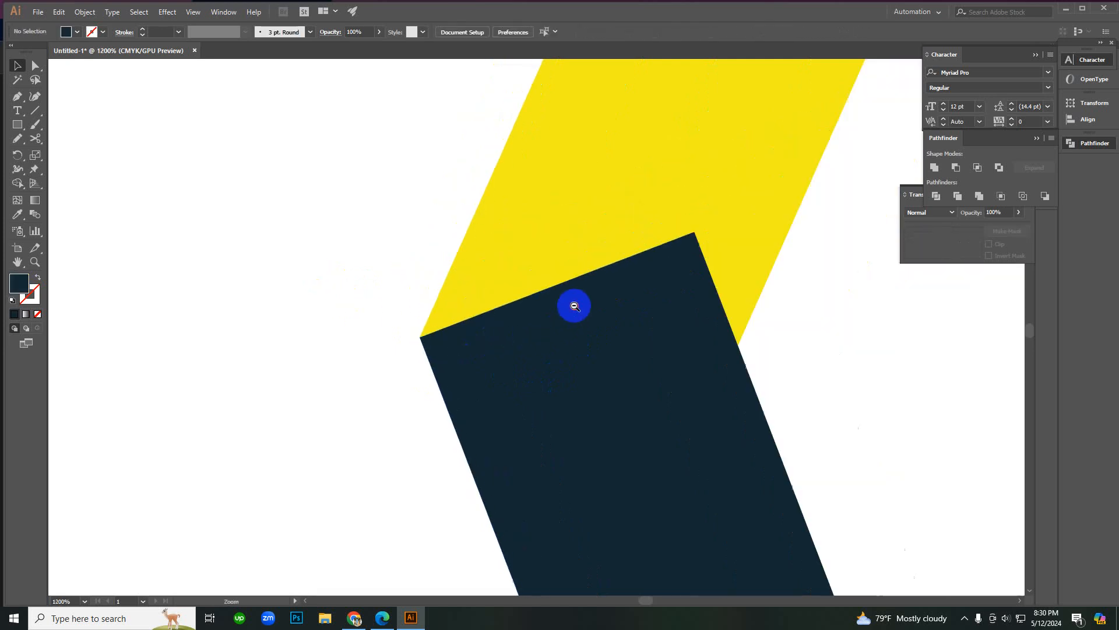
{"action": "left_click", "coordinate": [574, 306], "text": "ctrl+alt"}
{"action": "double_click", "coordinate": [592, 378], "text": "ctrl+alt"}
{"action": "left_click", "coordinate": [529, 333], "text": "ctrl+alt"}
{"action": "triple_click", "coordinate": [529, 334], "text": "ctrl+alt"}
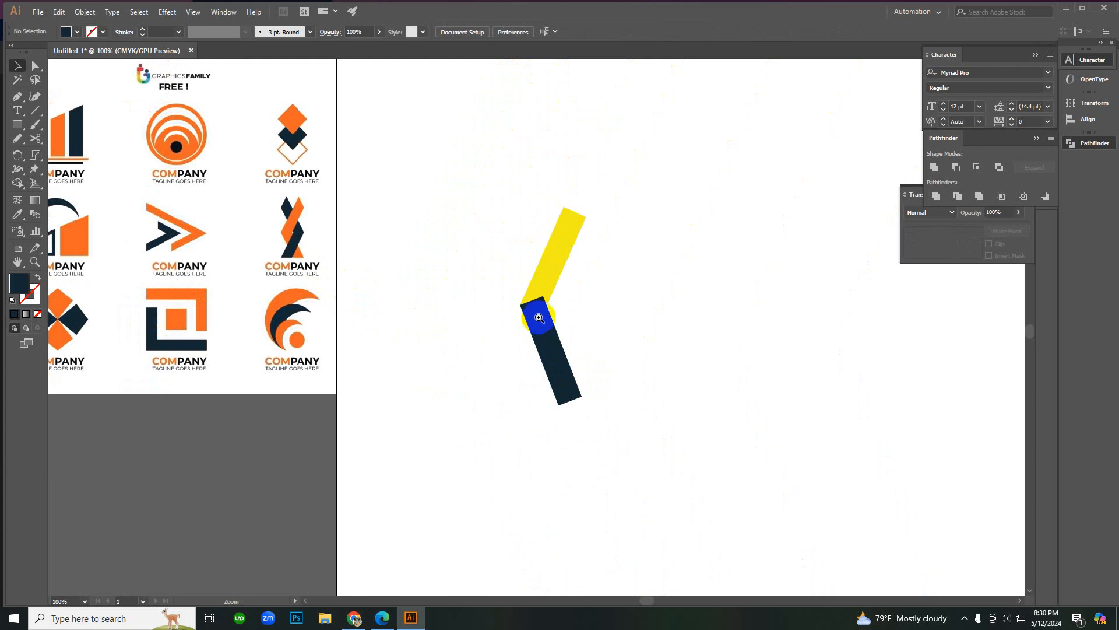
{"action": "left_click", "coordinate": [540, 318], "text": "ctrl"}
{"action": "left_click_drag", "start_coordinate": [471, 250], "coordinate": [633, 434]}
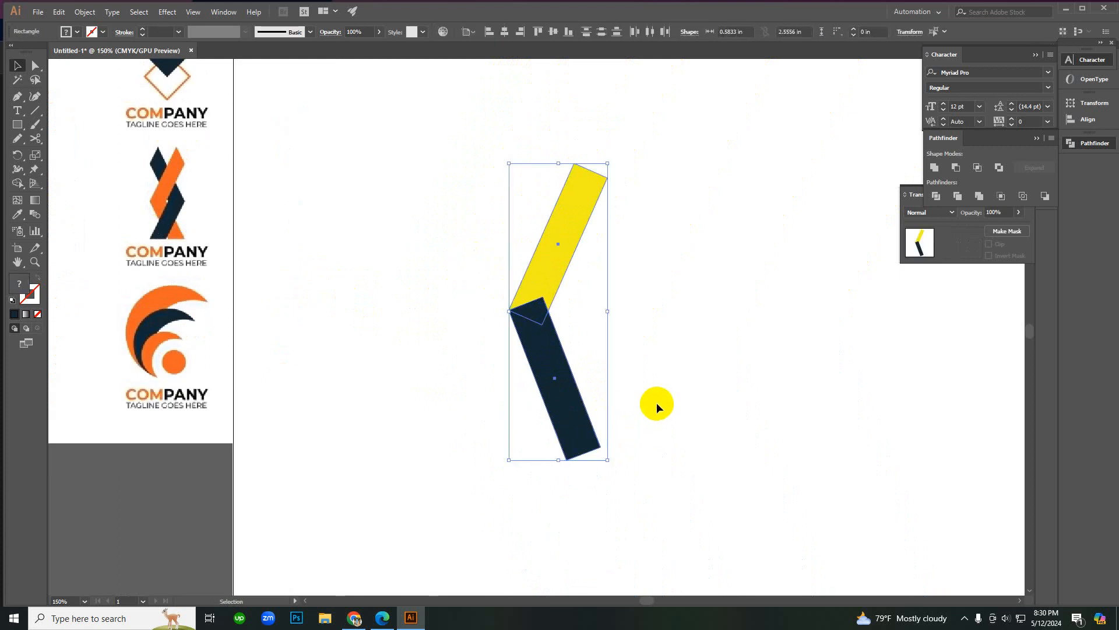
{"action": "key", "text": "i"}
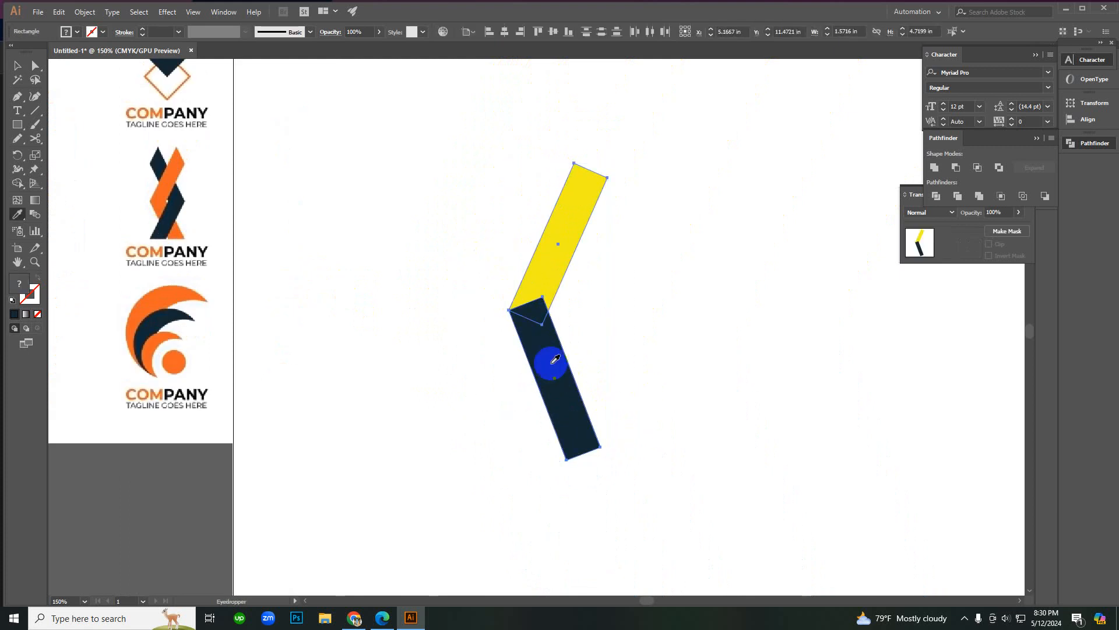
Step: Recolour the dark lower bar to match the yellow fill of the upper bar
{"action": "left_click", "coordinate": [537, 256]}
{"action": "key", "text": "v"}
Step: Try to unite the two yellow bars into one chevron, and undo the union
{"action": "left_click_drag", "start_coordinate": [707, 449], "coordinate": [414, 239]}
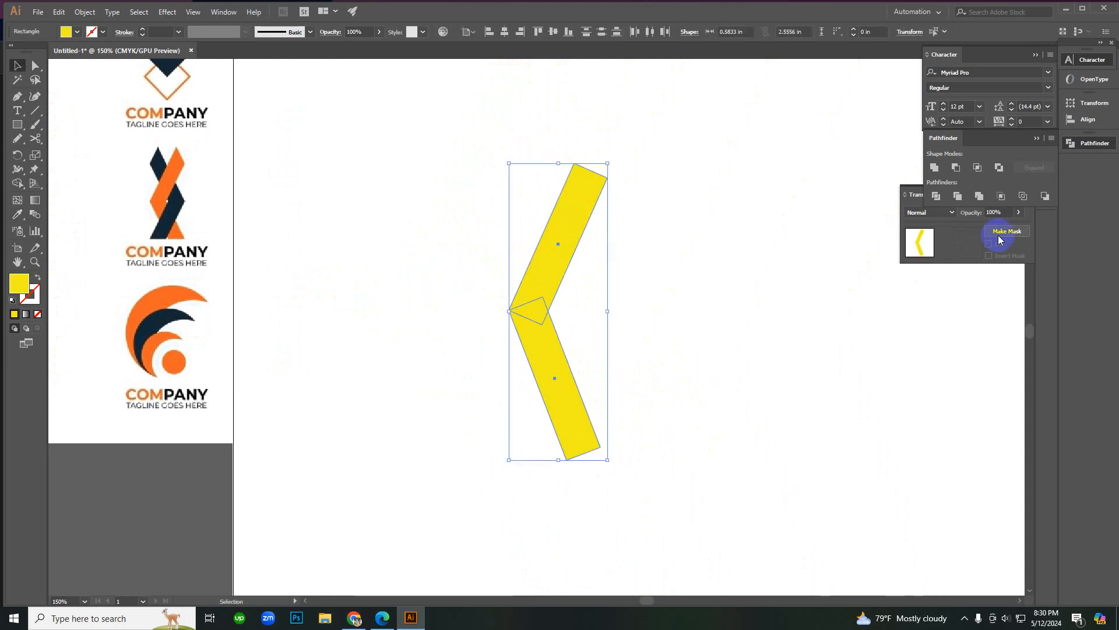
{"action": "left_click", "coordinate": [935, 168]}
{"action": "left_click", "coordinate": [782, 233]}
{"action": "scroll", "coordinate": [499, 310], "scroll_direction": "down", "scroll_amount": 2}
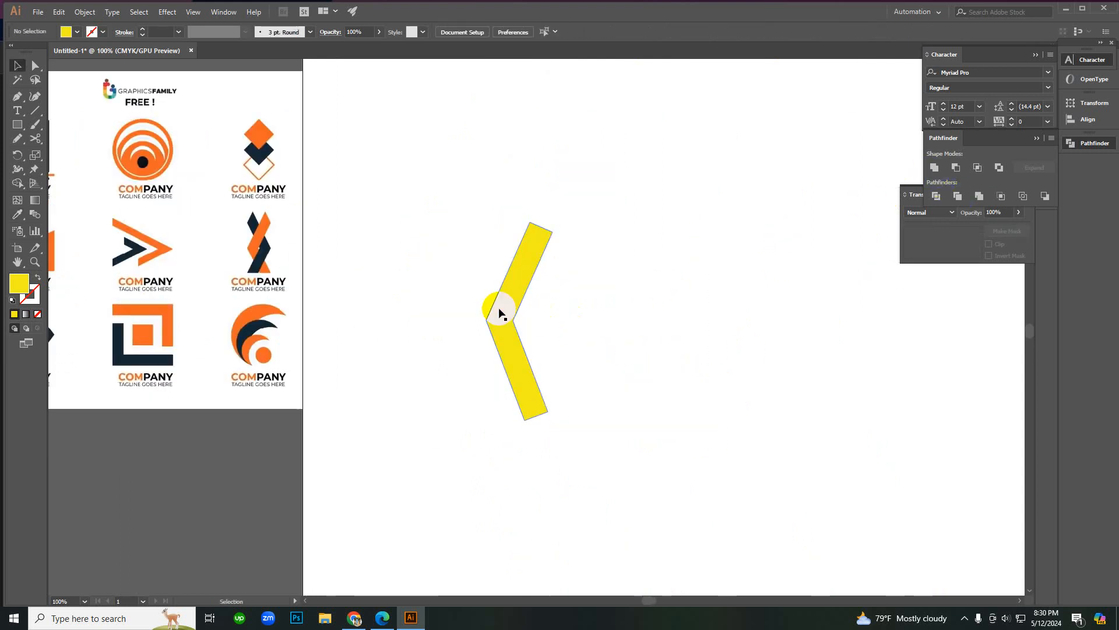
{"action": "right_click", "coordinate": [574, 290]}
{"action": "left_click", "coordinate": [584, 299]}
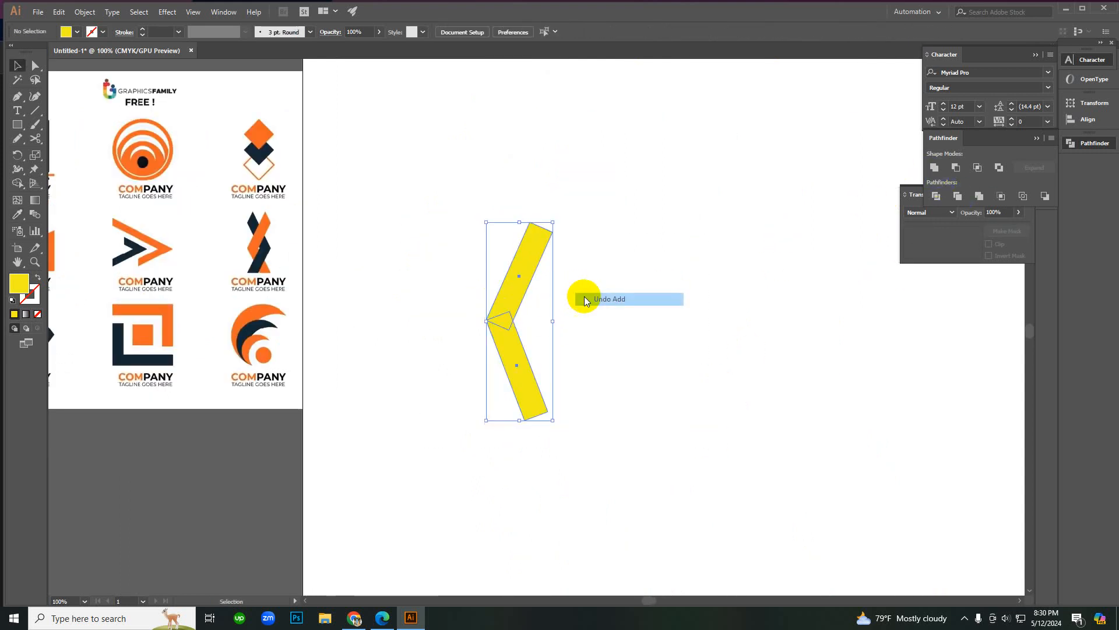
Step: Select both yellow bars and unite them into a single chevron again
{"action": "left_click", "coordinate": [584, 287]}
{"action": "left_click_drag", "start_coordinate": [586, 281], "coordinate": [443, 373]}
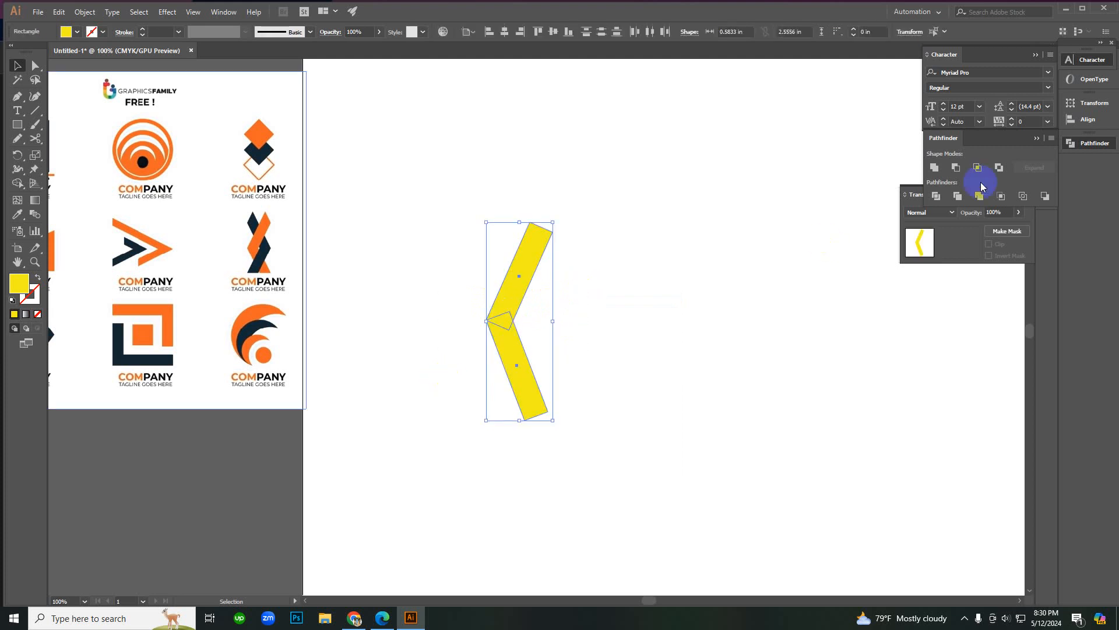
{"action": "left_click", "coordinate": [717, 252]}
Step: Draw a yellow rectangle about 0.4 in wide and 2 in long, slanted across the chevron's upper end
{"action": "key", "text": "m"}
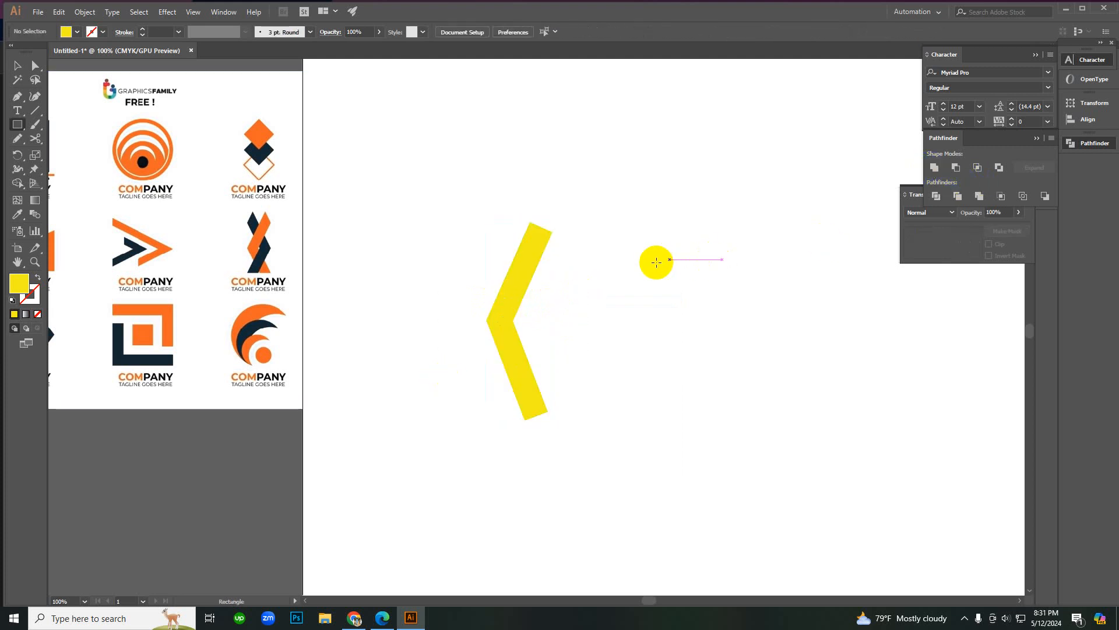
{"action": "left_click_drag", "start_coordinate": [657, 263], "coordinate": [564, 258]}
{"action": "key", "text": "v"}
Step: Move the slanted rectangle so its long edge meets the chevron's upper corner
{"action": "left_click_drag", "start_coordinate": [581, 305], "coordinate": [482, 202]}
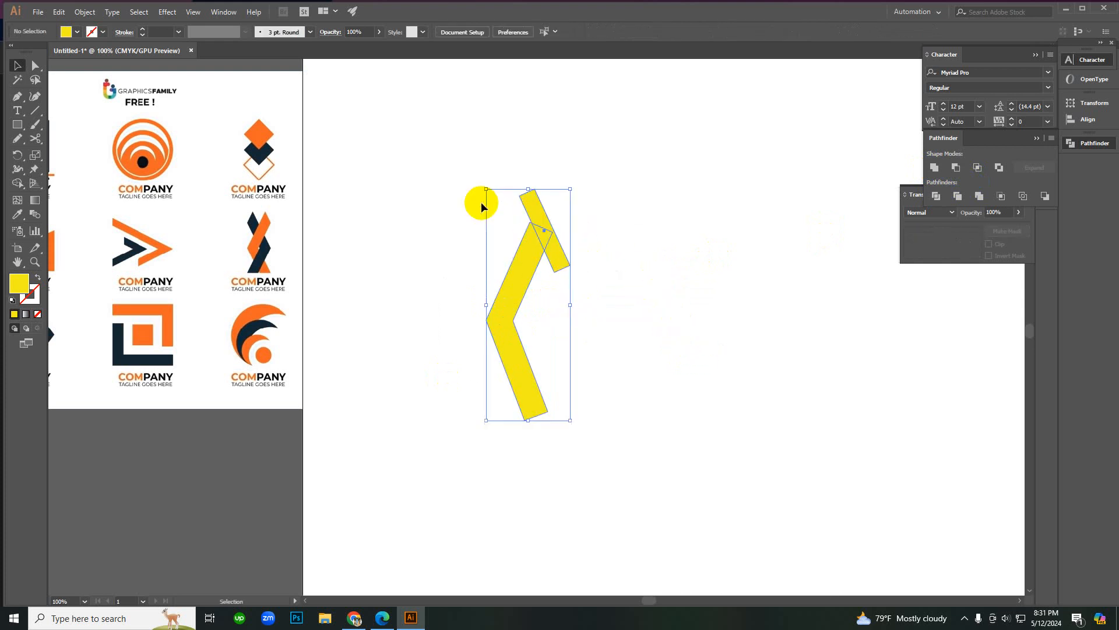
{"action": "left_click", "coordinate": [547, 265], "text": "ctrl"}
{"action": "left_click", "coordinate": [547, 286], "text": "ctrl"}
{"action": "left_click", "coordinate": [547, 287], "text": "ctrl"}
{"action": "left_click", "coordinate": [547, 286], "text": "ctrl"}
{"action": "left_click", "coordinate": [548, 287]}
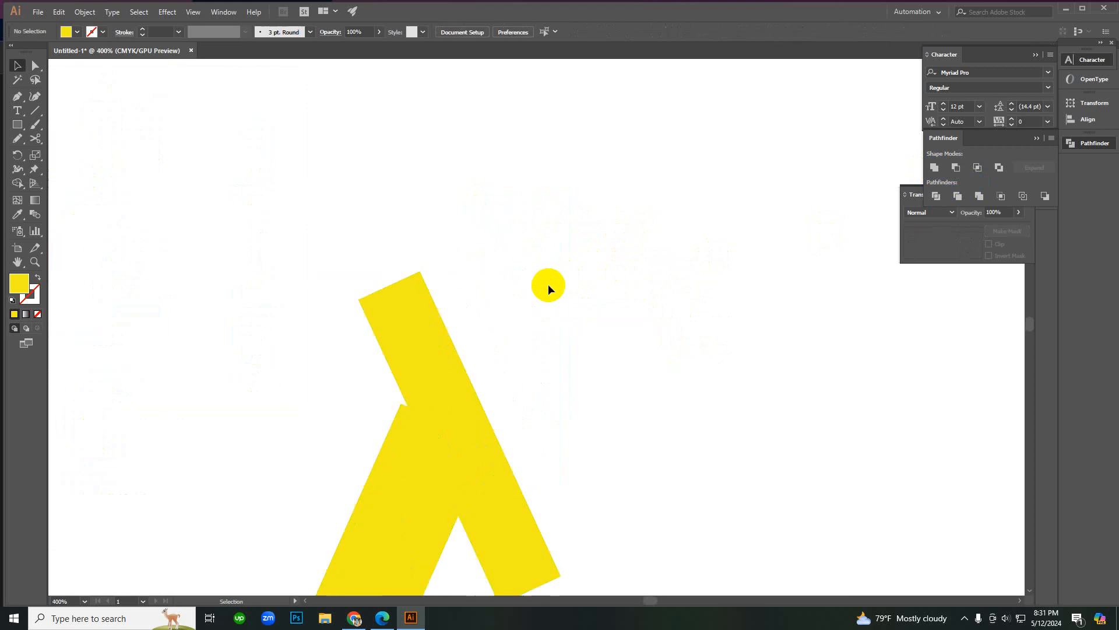
{"action": "left_click_drag", "start_coordinate": [464, 397], "coordinate": [459, 404]}
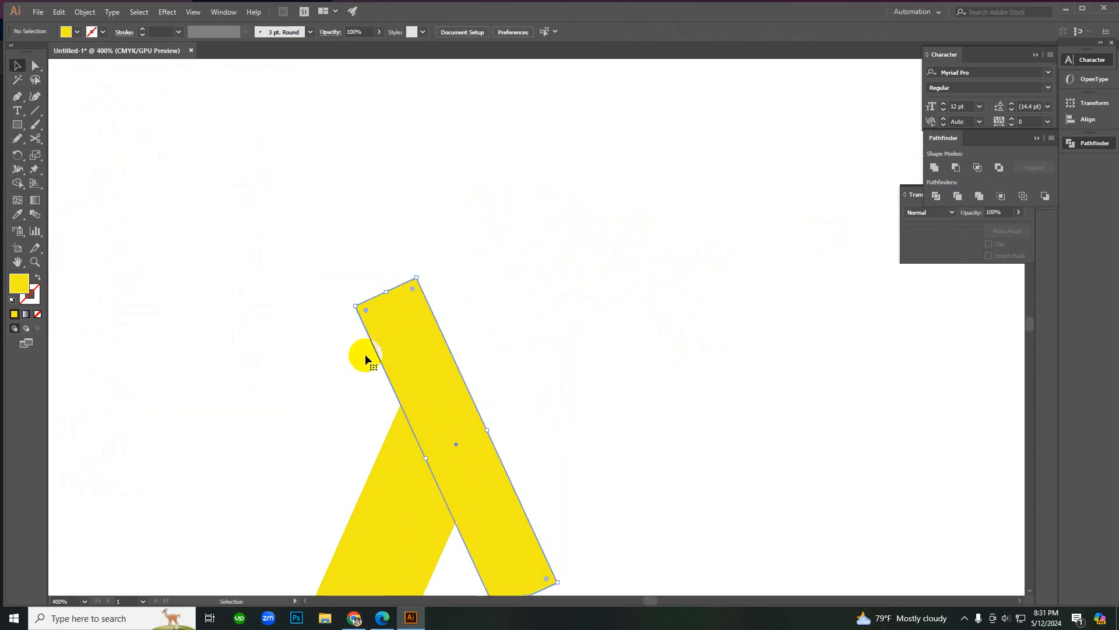
Step: Remove the slanted rectangle and the chevron's end corner beneath it with Shape Builder, leaving an angled tip
{"action": "left_click_drag", "start_coordinate": [365, 355], "coordinate": [505, 521]}
{"action": "key", "text": "shift+m"}
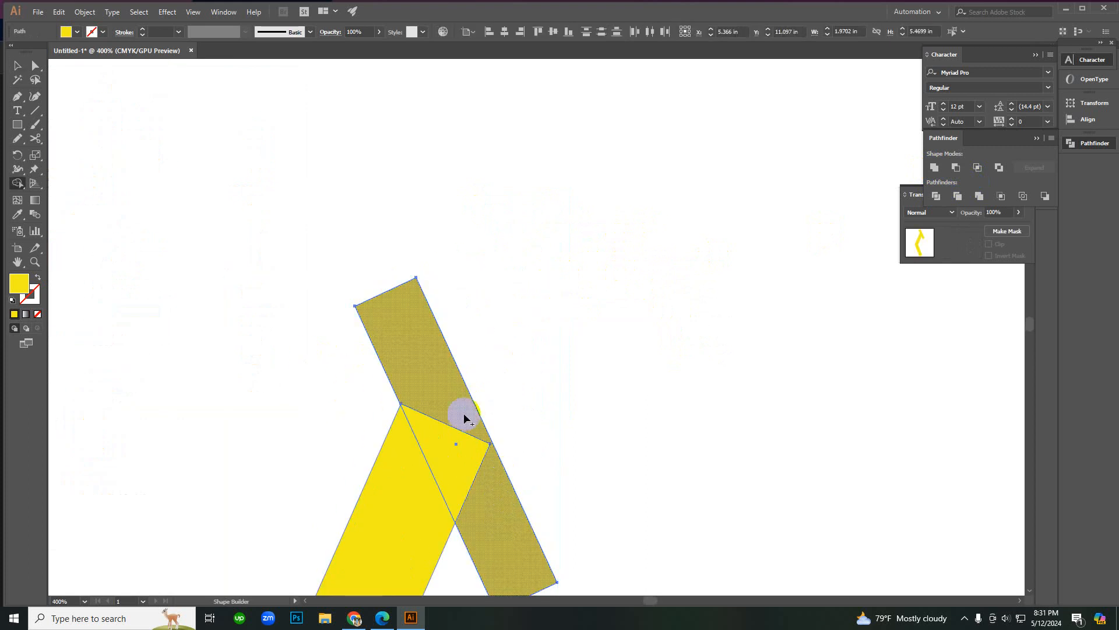
{"action": "left_click", "coordinate": [432, 377], "text": "alt"}
{"action": "left_click", "coordinate": [433, 436], "text": "alt"}
{"action": "key", "text": "v"}
{"action": "left_click", "coordinate": [562, 438]}
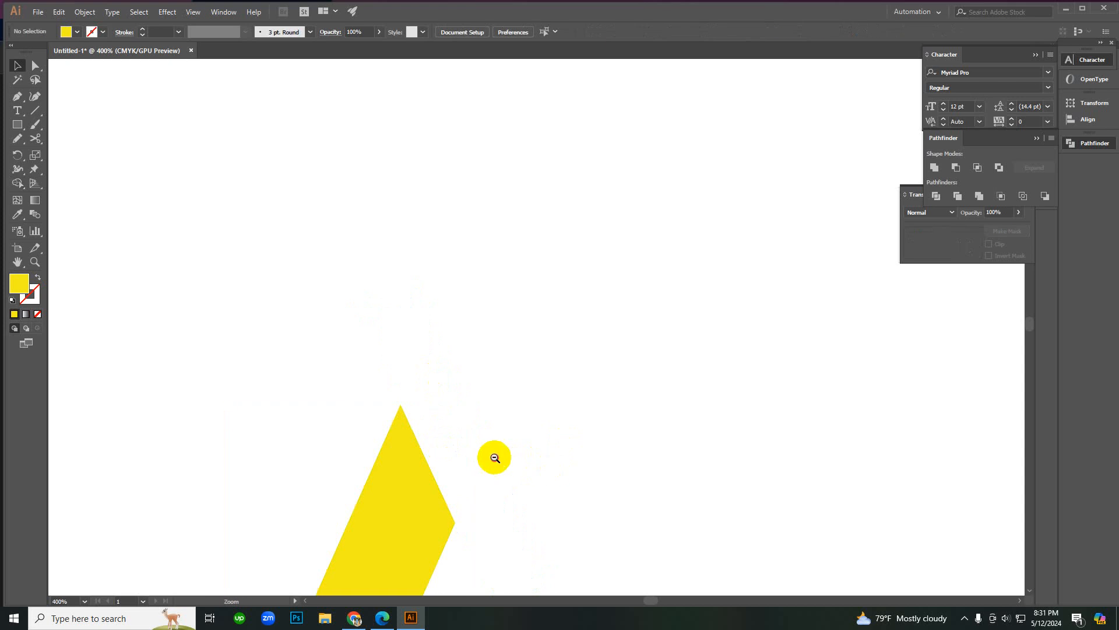
Step: Undo the tip trimming, the slanted rectangle and the union, back to two separate yellow bars
{"action": "left_click", "coordinate": [494, 457], "text": "ctrl+alt"}
{"action": "left_click", "coordinate": [495, 457], "text": "ctrl+alt"}
{"action": "left_click", "coordinate": [494, 456], "text": "ctrl+alt"}
{"action": "left_click", "coordinate": [558, 391], "text": "ctrl+alt"}
{"action": "left_click", "coordinate": [558, 390], "text": "ctrl+alt"}
{"action": "left_click", "coordinate": [517, 270], "text": "ctrl"}
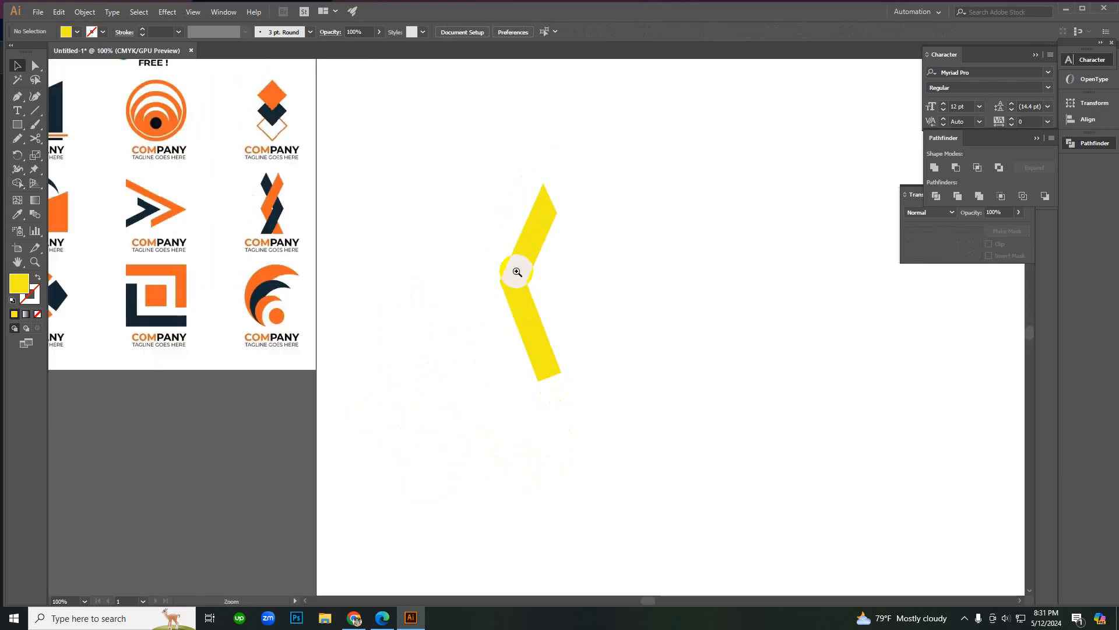
{"action": "right_click", "coordinate": [567, 271]}
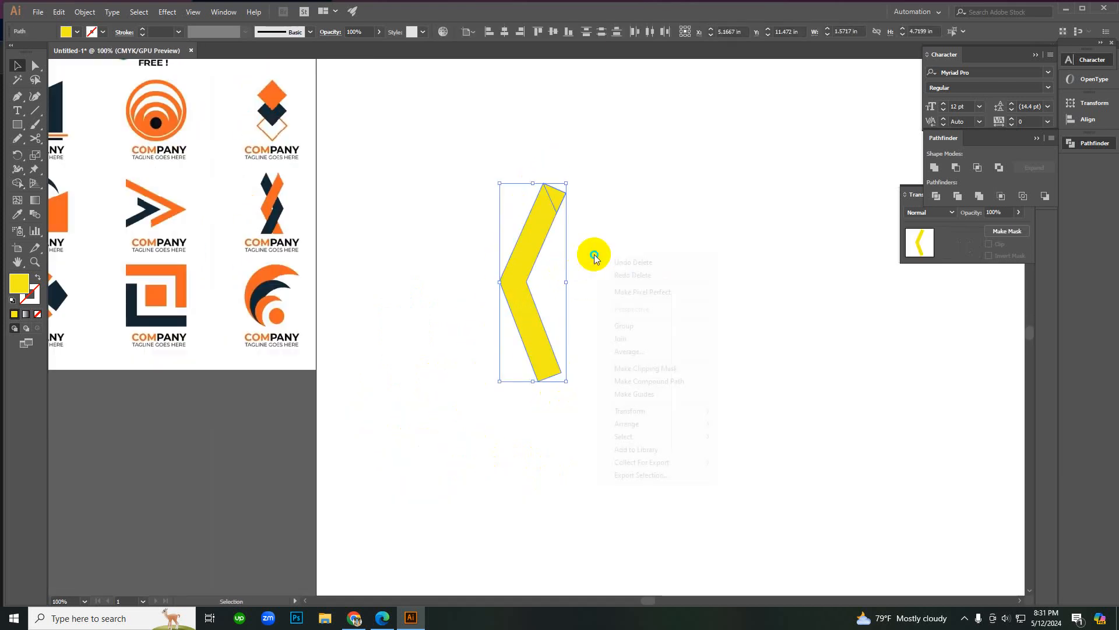
{"action": "left_click", "coordinate": [610, 264]}
{"action": "right_click", "coordinate": [606, 257]}
{"action": "left_click", "coordinate": [622, 266]}
{"action": "right_click", "coordinate": [621, 266]}
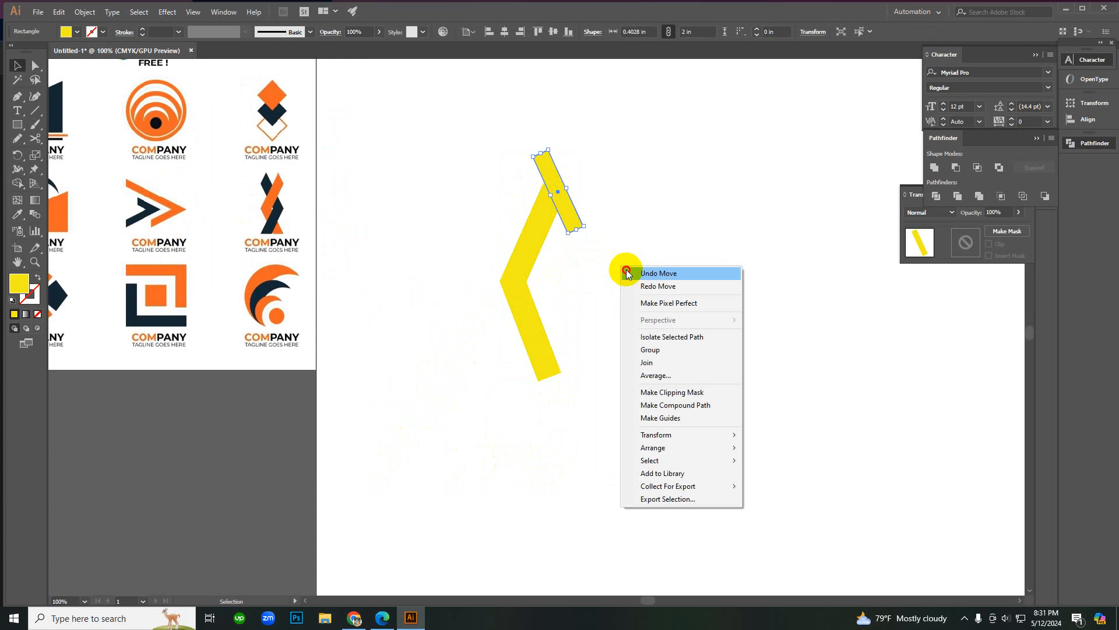
{"action": "left_click", "coordinate": [625, 268]}
{"action": "right_click", "coordinate": [625, 269]}
{"action": "left_click", "coordinate": [635, 276]}
{"action": "right_click", "coordinate": [620, 271]}
{"action": "left_click", "coordinate": [623, 274]}
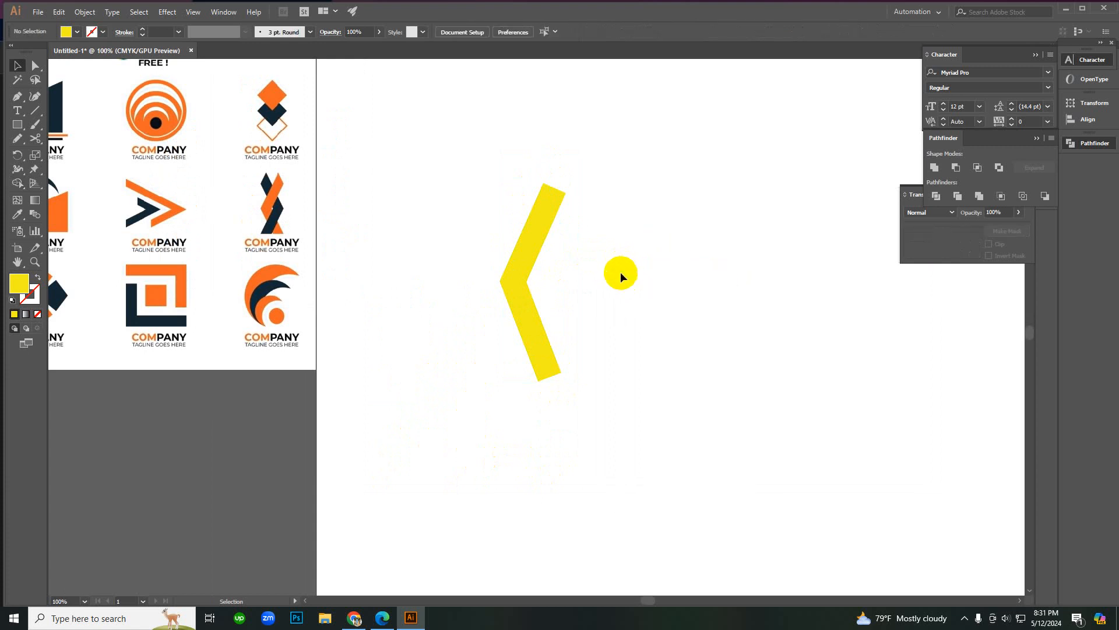
{"action": "right_click", "coordinate": [621, 271]}
{"action": "left_click", "coordinate": [631, 278]}
Step: Nudge the lower yellow bar upward until it crosses the upper bar's lower end and their inner edges meet
{"action": "left_click", "coordinate": [540, 325]}
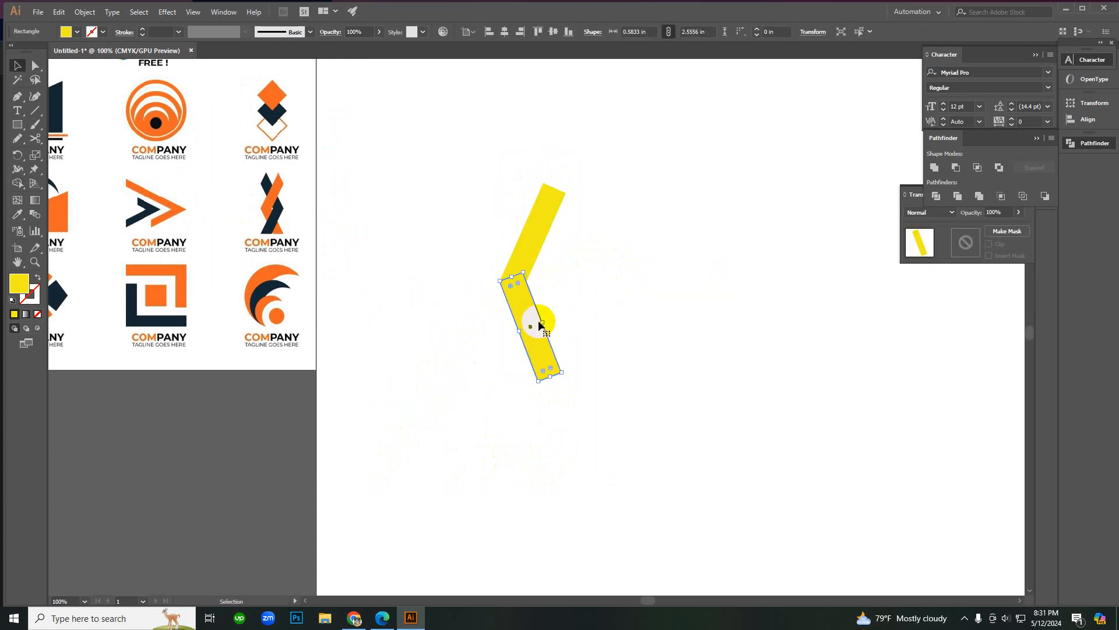
{"action": "key", "text": "Up"}
{"action": "key", "text": "Up"}
{"action": "key", "text": "Up"}
{"action": "key", "text": "Up"}
{"action": "key", "text": "Up"}
{"action": "key", "text": "Up"}
{"action": "key", "text": "Up"}
{"action": "key", "text": "Up"}
{"action": "key", "text": "Up"}
{"action": "key", "text": "Up"}
{"action": "key", "text": "Up"}
{"action": "key", "text": "Up"}
{"action": "key", "text": "Up"}
{"action": "key", "text": "Up"}
{"action": "key", "text": "Up"}
{"action": "key", "text": "Up"}
{"action": "key", "text": "Up"}
{"action": "key", "text": "Up"}
{"action": "key", "text": "Up"}
{"action": "key", "text": "Up"}
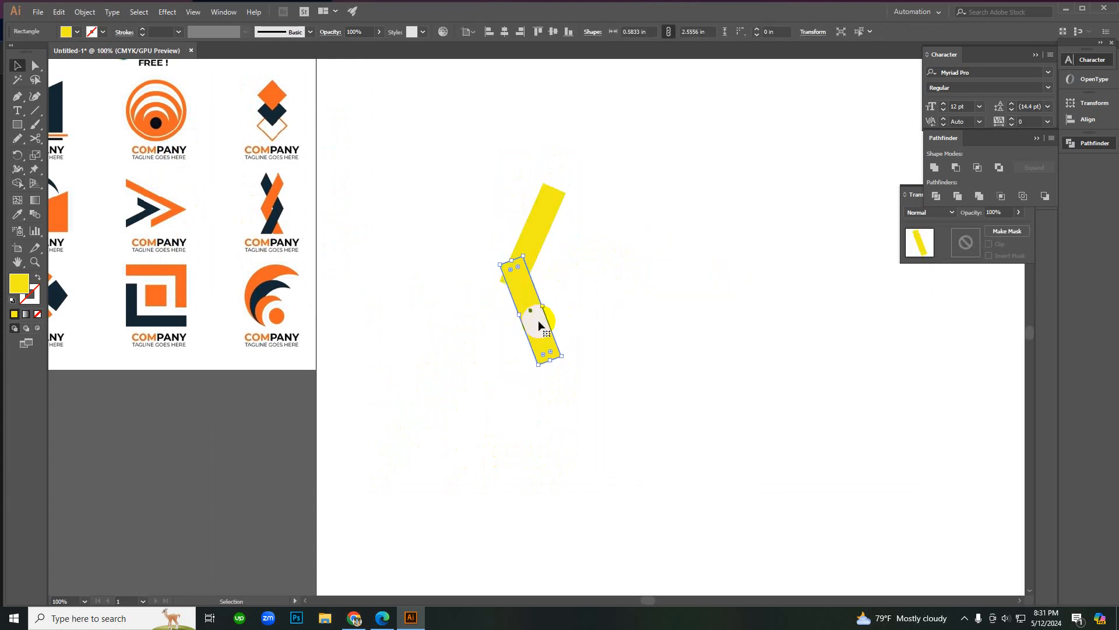
{"action": "key", "text": "ctrl+a"}
{"action": "left_click", "coordinate": [536, 317]}
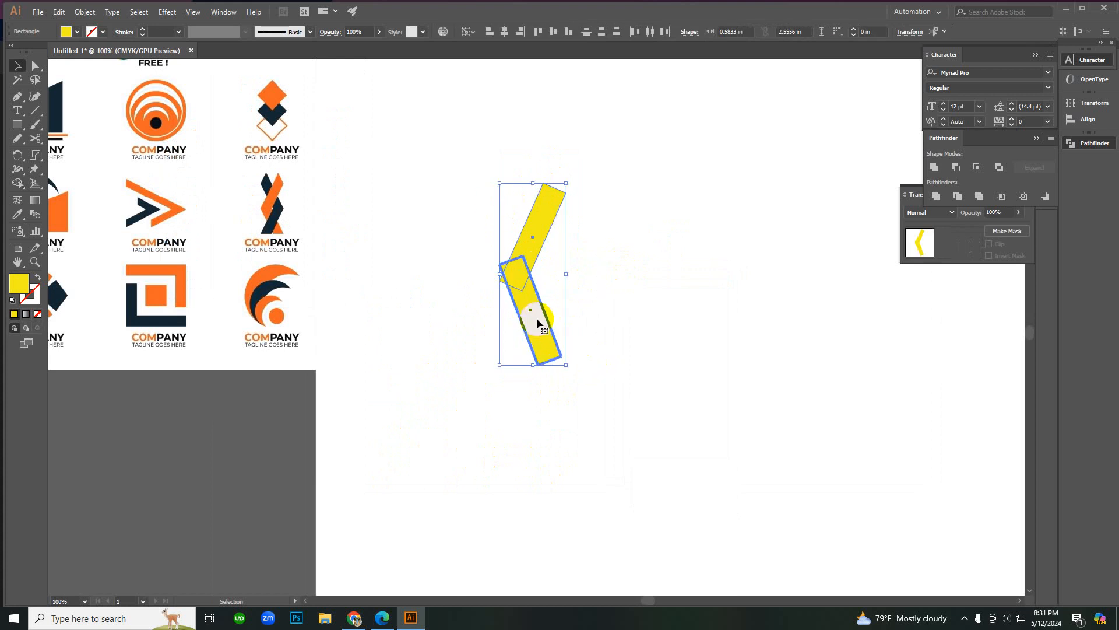
{"action": "left_click", "coordinate": [529, 314]}
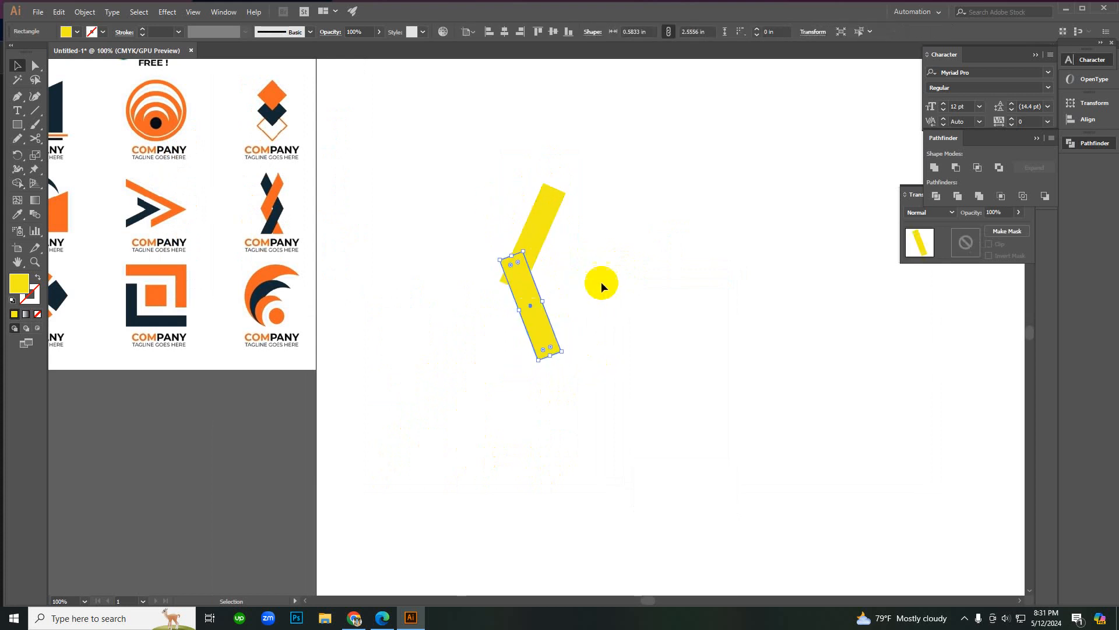
Step: Try Shape Builder on the two overlapping bars, and undo the resulting merge
{"action": "left_click_drag", "start_coordinate": [600, 282], "coordinate": [475, 260]}
{"action": "key", "text": "shift+m"}
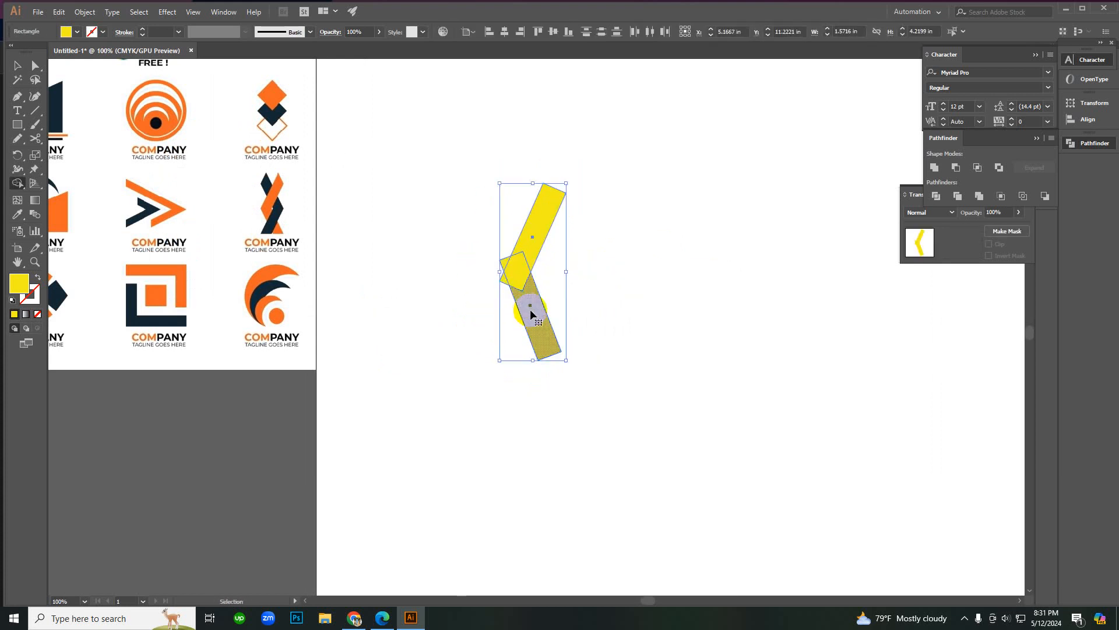
{"action": "scroll", "coordinate": [531, 315], "scroll_direction": "up", "scroll_amount": 4}
{"action": "left_click", "coordinate": [587, 349]}
{"action": "right_click", "coordinate": [610, 317]}
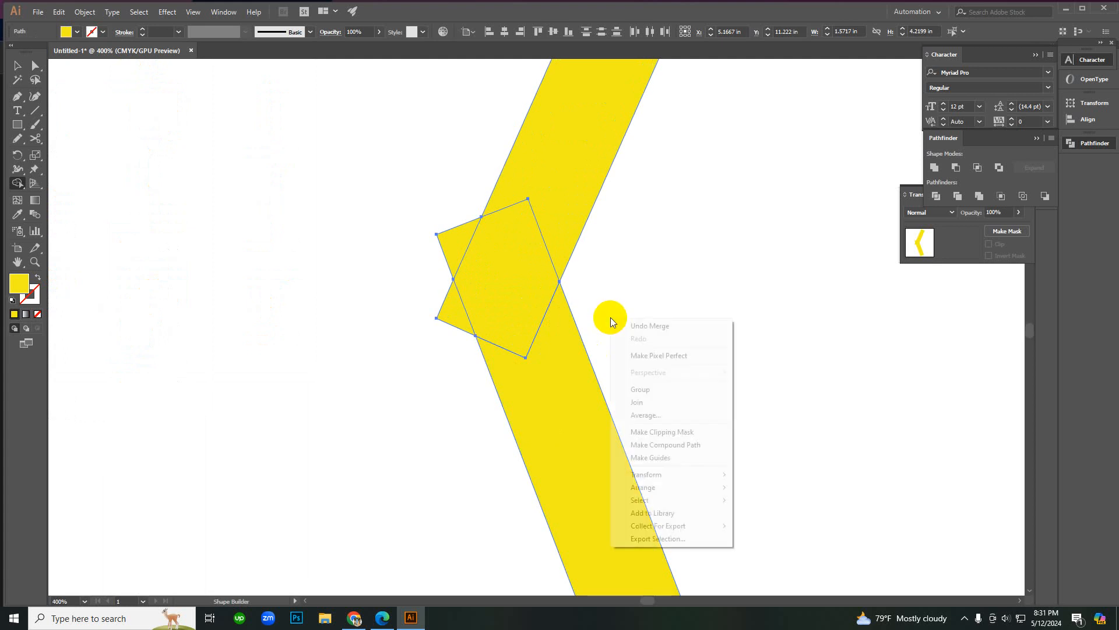
{"action": "left_click", "coordinate": [622, 324]}
Step: Remove the two small protruding corners at the bars' outer bend with Shape Builder
{"action": "key", "text": "v"}
{"action": "left_click", "coordinate": [411, 185]}
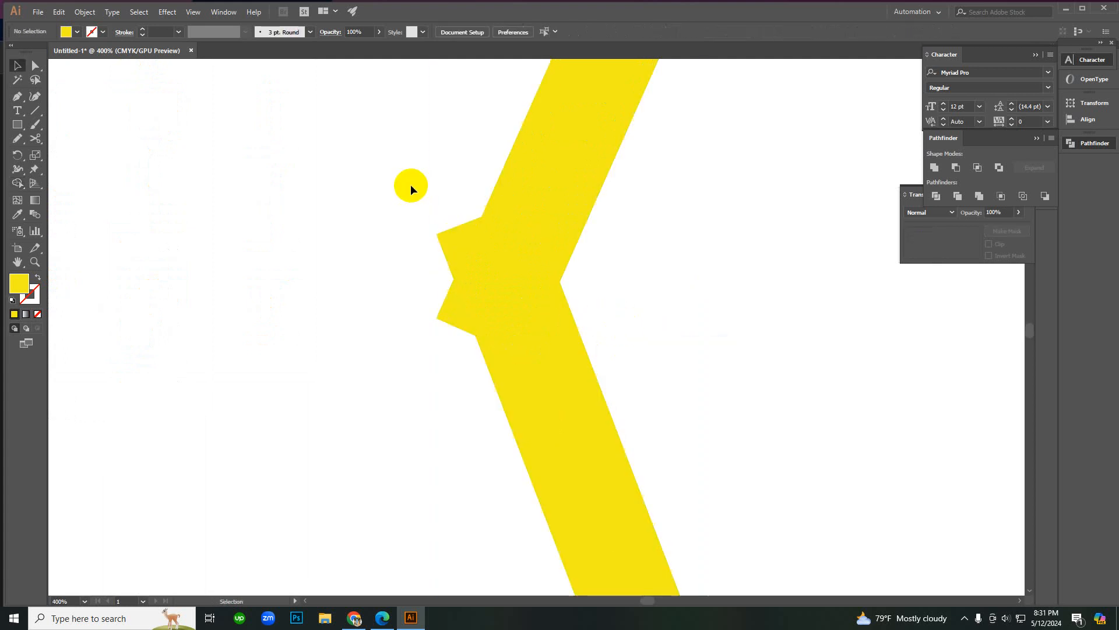
{"action": "left_click_drag", "start_coordinate": [410, 184], "coordinate": [604, 385]}
{"action": "key", "text": "shift+m"}
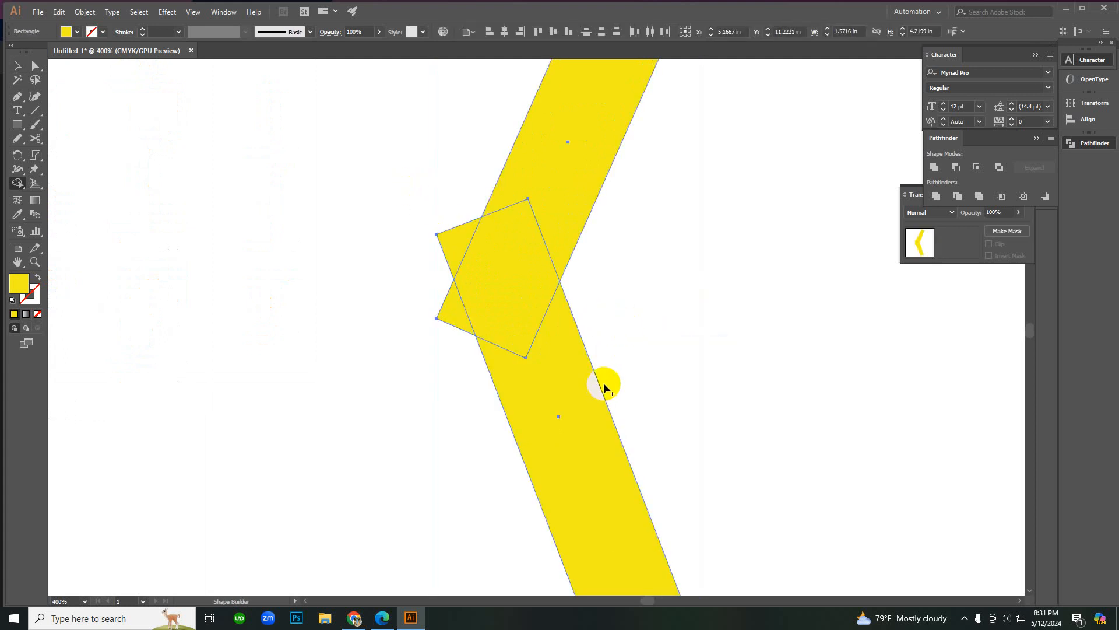
{"action": "left_click", "coordinate": [458, 310], "text": "alt"}
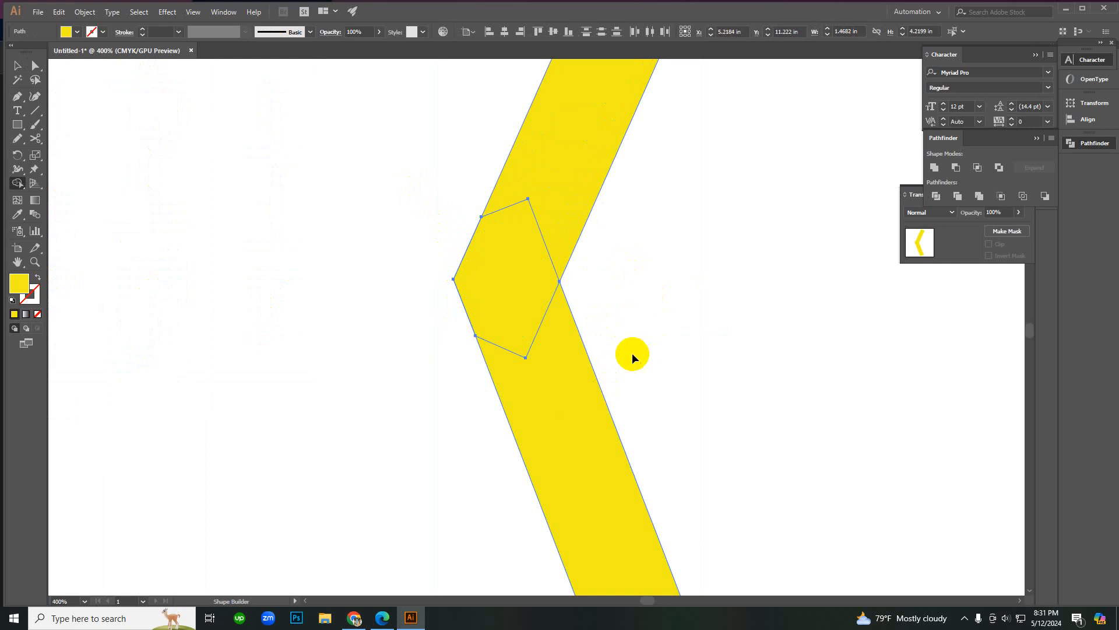
Step: Select all the trimmed bar pieces and unite them into one yellow chevron
{"action": "left_click", "coordinate": [558, 338], "text": "ctrl+alt"}
{"action": "left_click", "coordinate": [558, 338], "text": "ctrl+alt"}
{"action": "left_click", "coordinate": [558, 339], "text": "ctrl+alt"}
{"action": "left_click", "coordinate": [558, 338], "text": "ctrl+alt"}
{"action": "key", "text": "v"}
{"action": "left_click", "coordinate": [597, 306]}
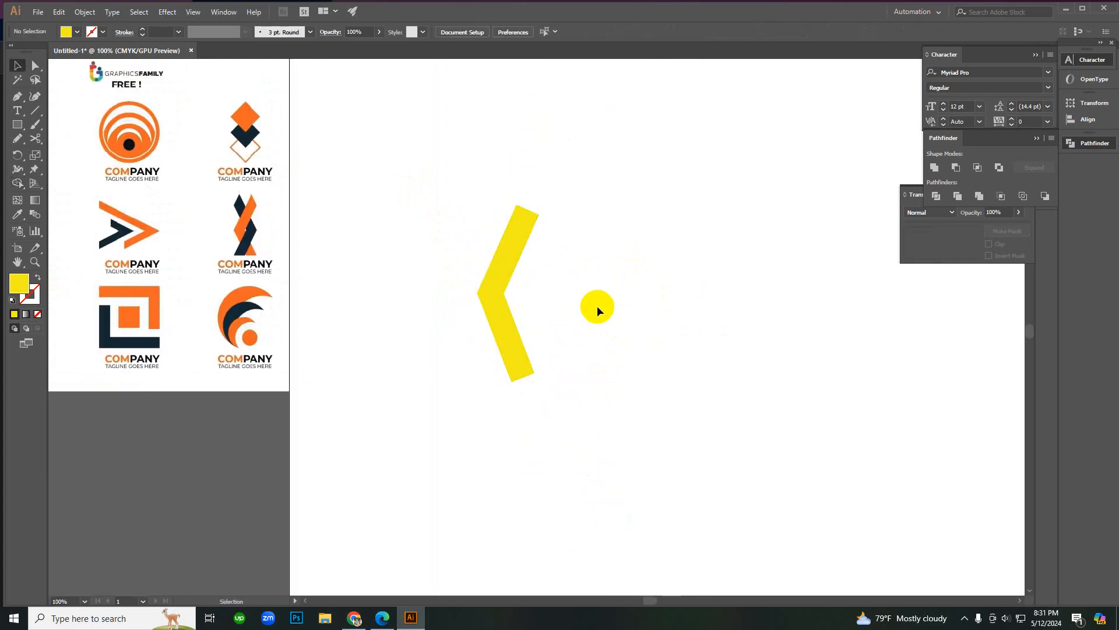
{"action": "left_click", "coordinate": [542, 306], "text": "ctrl"}
{"action": "left_click_drag", "start_coordinate": [378, 187], "coordinate": [614, 474]}
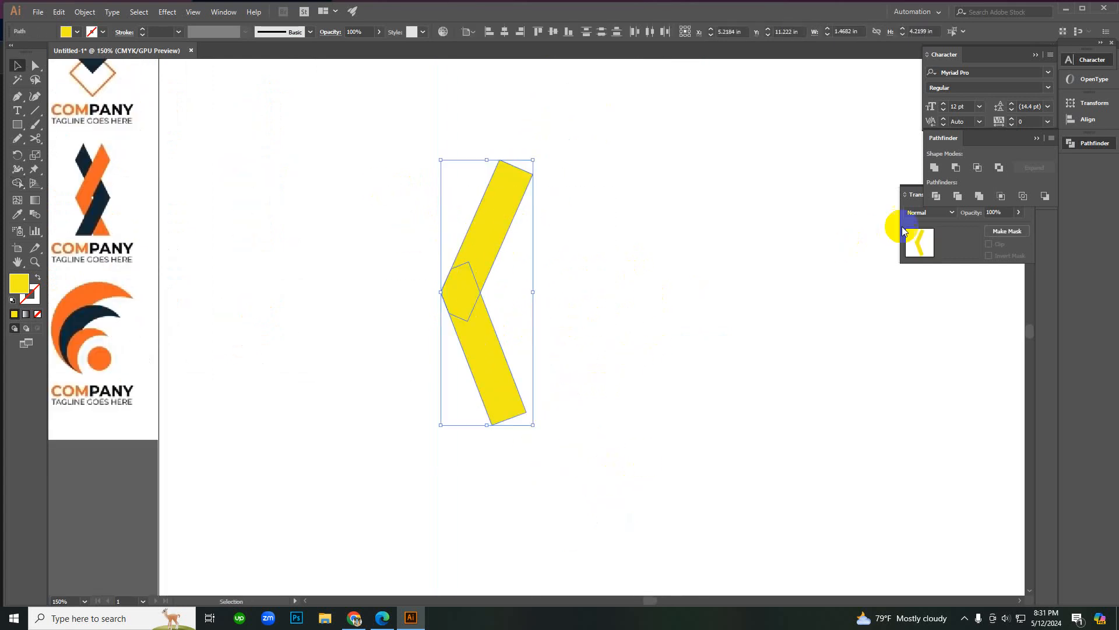
{"action": "left_click", "coordinate": [712, 193]}
Step: Create a mirrored copy of the yellow chevron by reflecting it across the vertical axis
{"action": "key", "text": "z"}
{"action": "scroll", "coordinate": [534, 298], "scroll_direction": "up", "scroll_amount": 1}
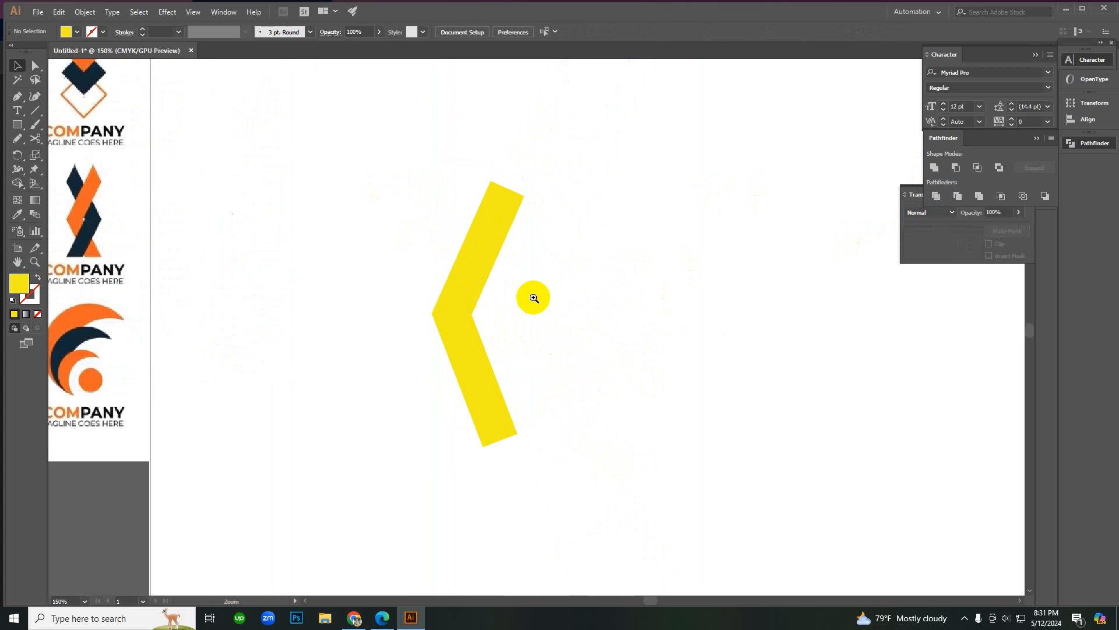
{"action": "key", "text": "v"}
{"action": "left_click", "coordinate": [460, 290]}
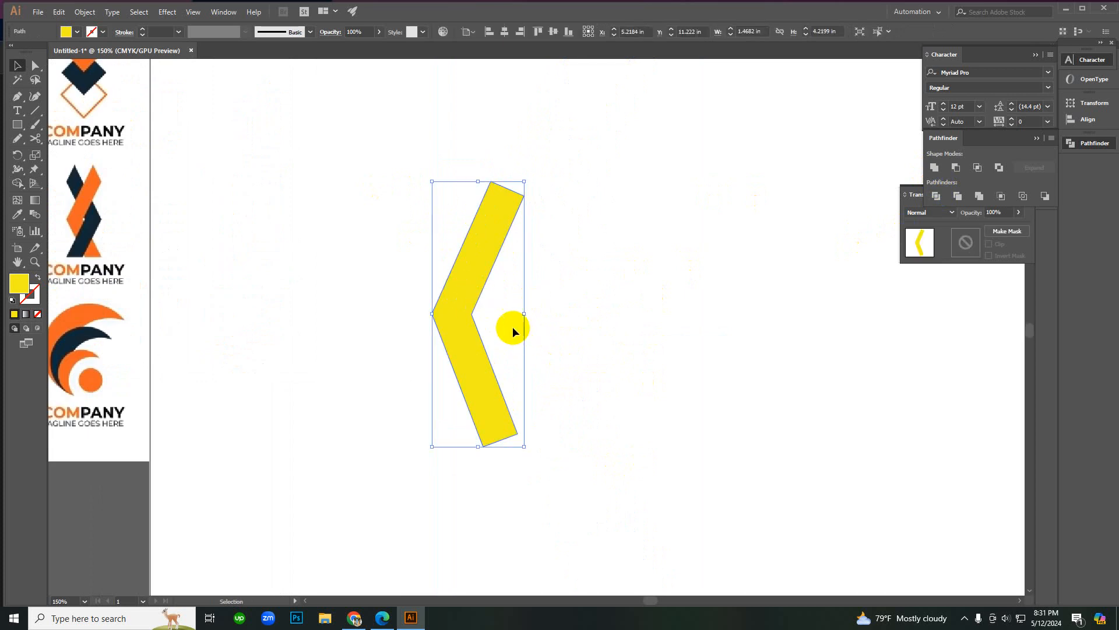
{"action": "right_click", "coordinate": [470, 292]}
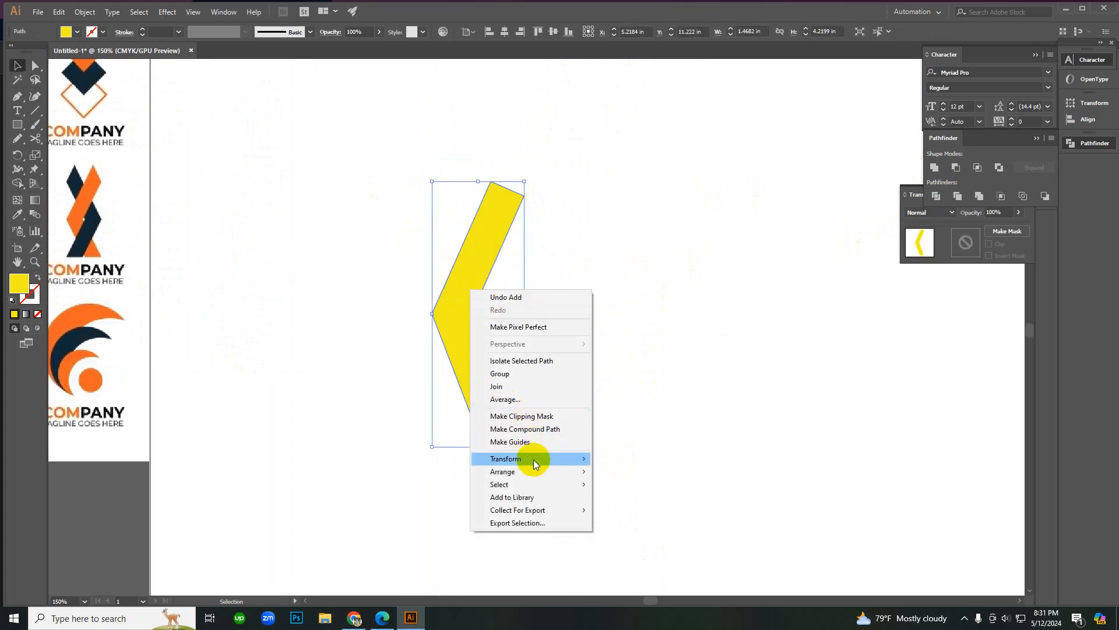
{"action": "mouse_move", "coordinate": [527, 459]}
{"action": "left_click", "coordinate": [625, 502]}
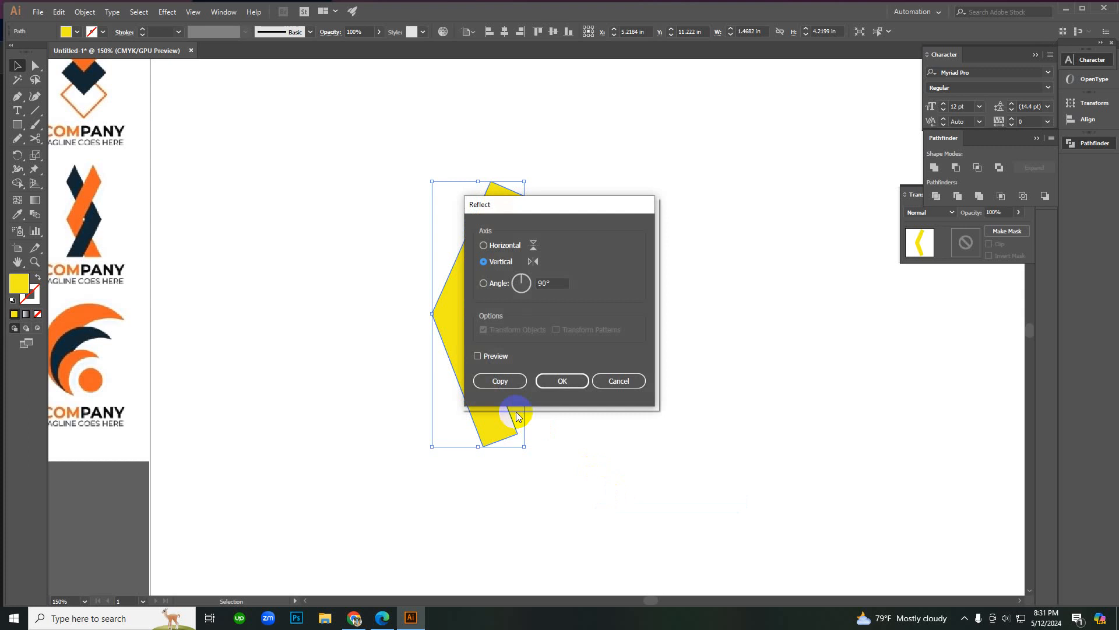
{"action": "left_click", "coordinate": [503, 382]}
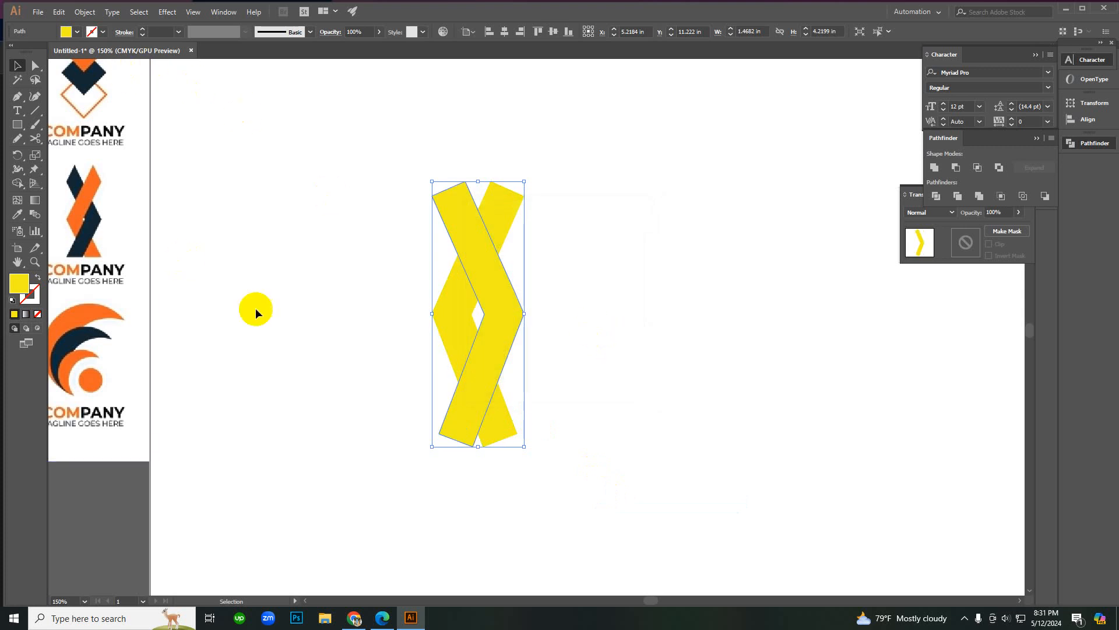
Step: Fill the mirrored chevron with the orange sampled from the reference twisted logo
{"action": "key", "text": "i"}
{"action": "left_click", "coordinate": [99, 181]}
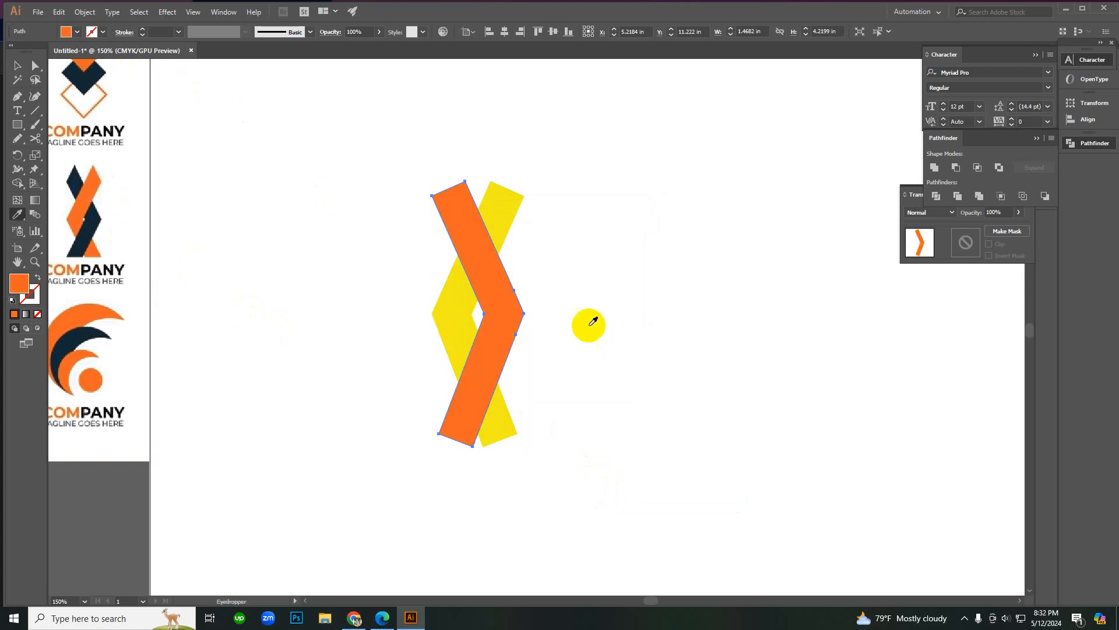
{"action": "key", "text": "v"}
Step: Fill the remaining yellow chevron with the dark navy sampled from the reference twisted logo
{"action": "left_click", "coordinate": [525, 216]}
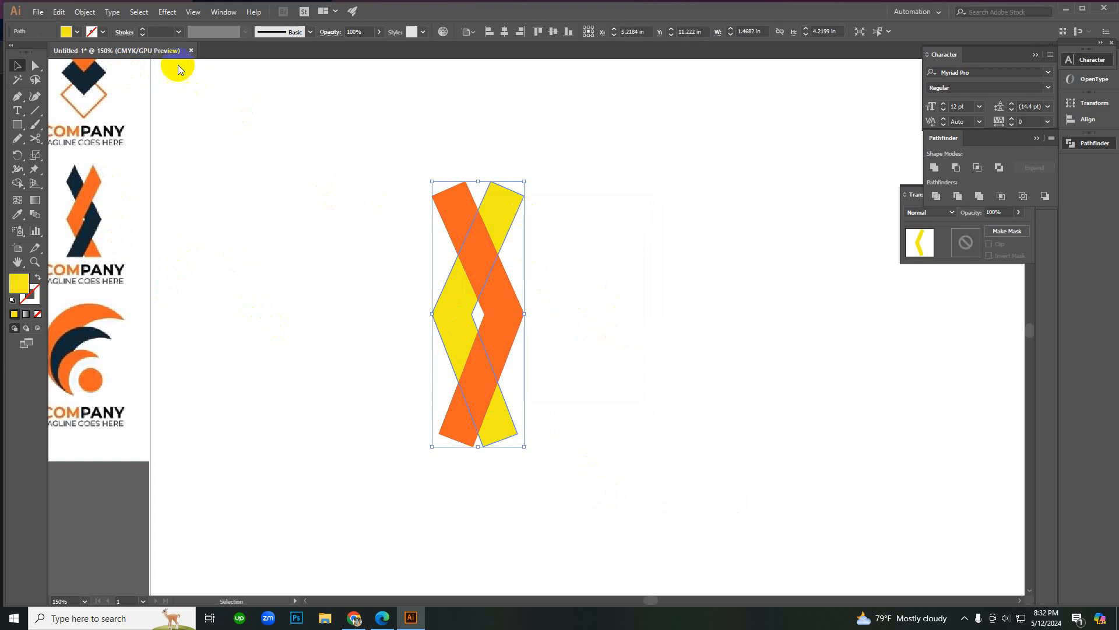
{"action": "key", "text": "i"}
{"action": "left_click", "coordinate": [71, 185]}
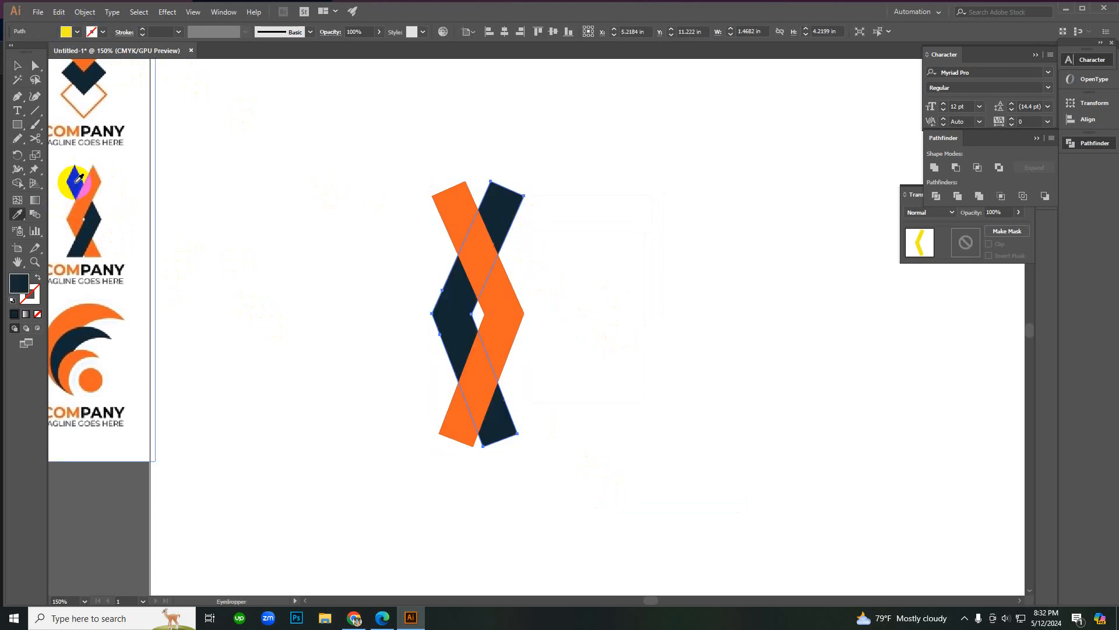
{"action": "key", "text": "v"}
{"action": "left_click", "coordinate": [294, 340]}
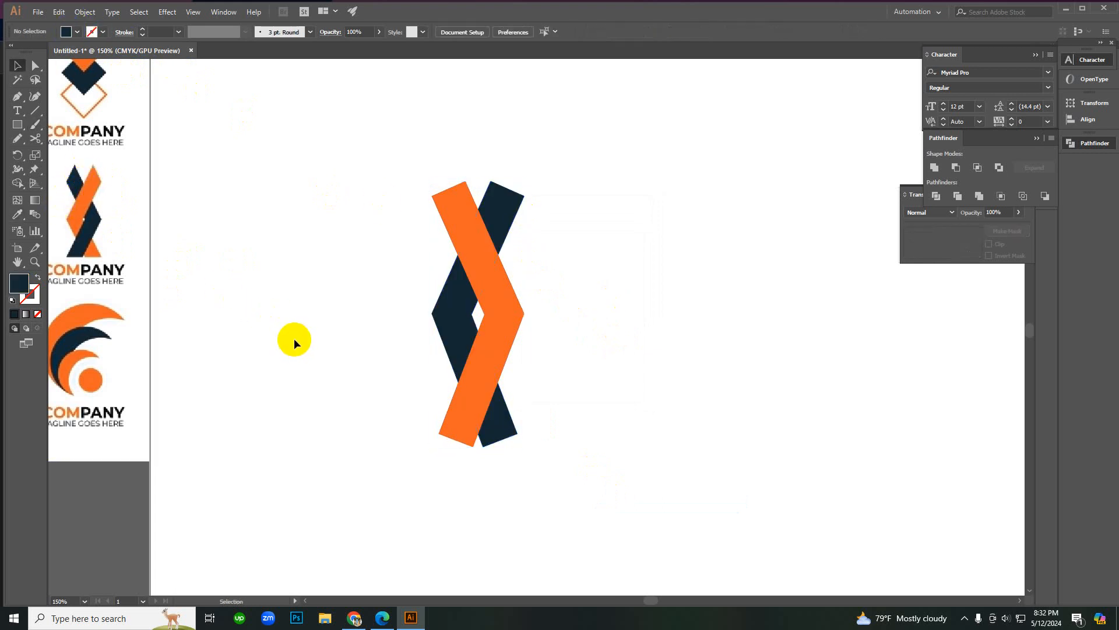
Step: Swap the chevron colours: fill the back chevron with the front one's orange, and the front chevron with navy sampled from the reference twisted logo
{"action": "left_click", "coordinate": [496, 293]}
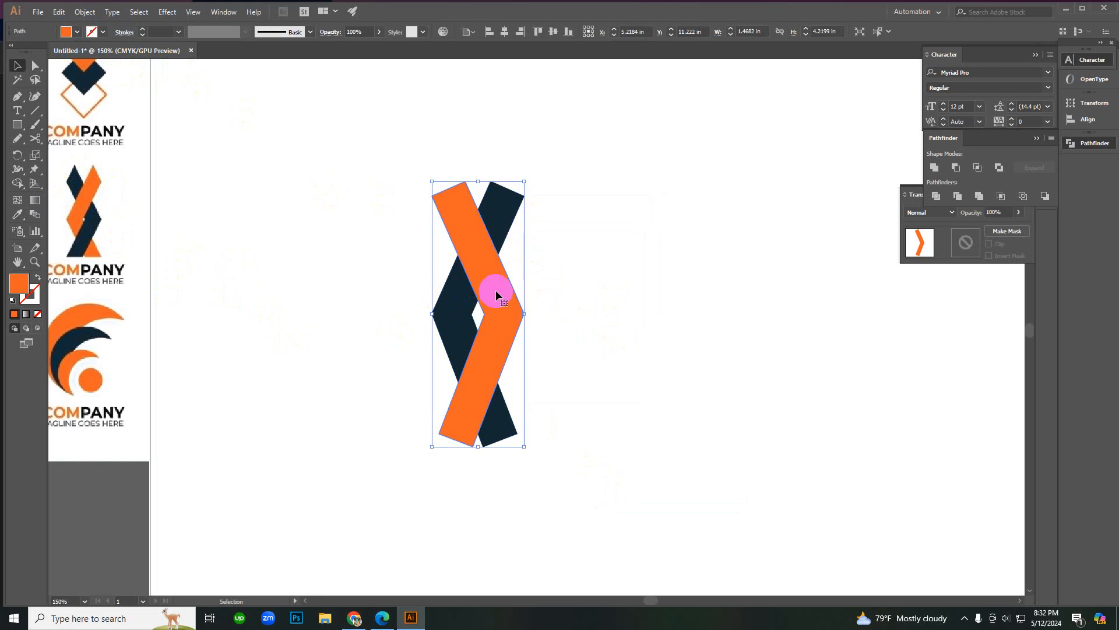
{"action": "left_click", "coordinate": [454, 295]}
{"action": "key", "text": "i"}
{"action": "left_click", "coordinate": [522, 320]}
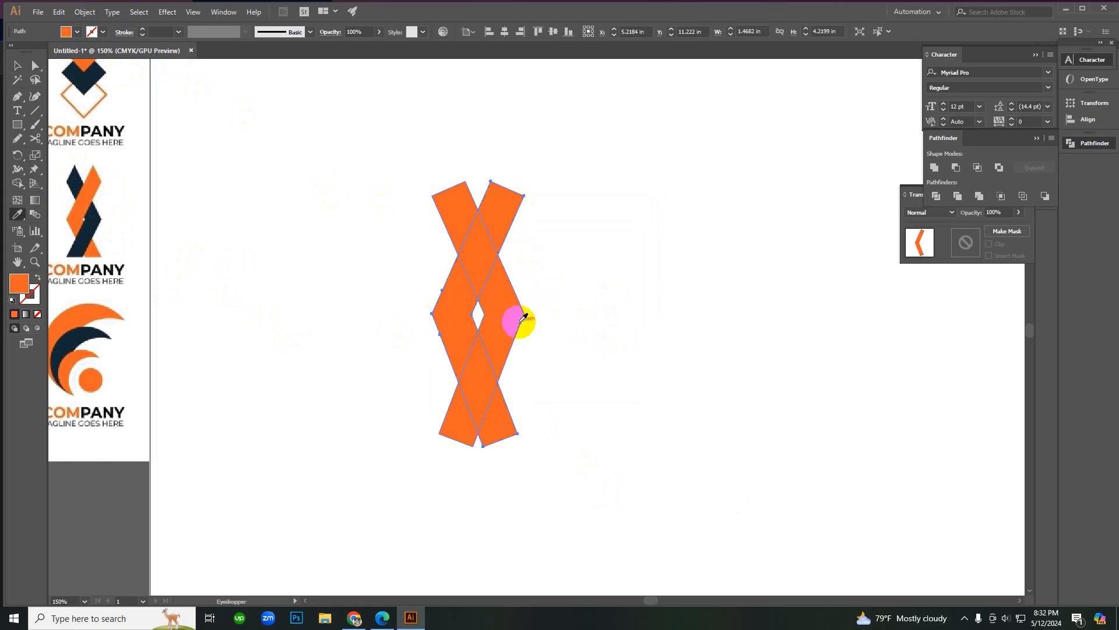
{"action": "left_click", "coordinate": [512, 275], "text": "ctrl"}
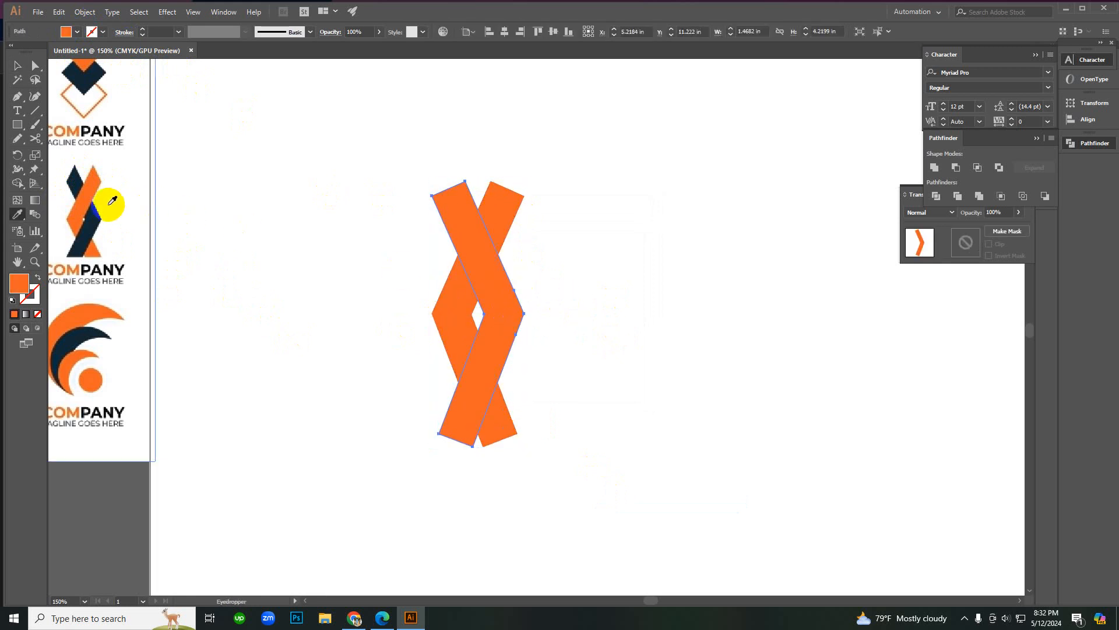
{"action": "left_click", "coordinate": [109, 204]}
{"action": "key", "text": "v"}
Step: Nudge the navy chevron left until only a tiny gap remains between the inner corners of the two chevrons
{"action": "left_click", "coordinate": [499, 314]}
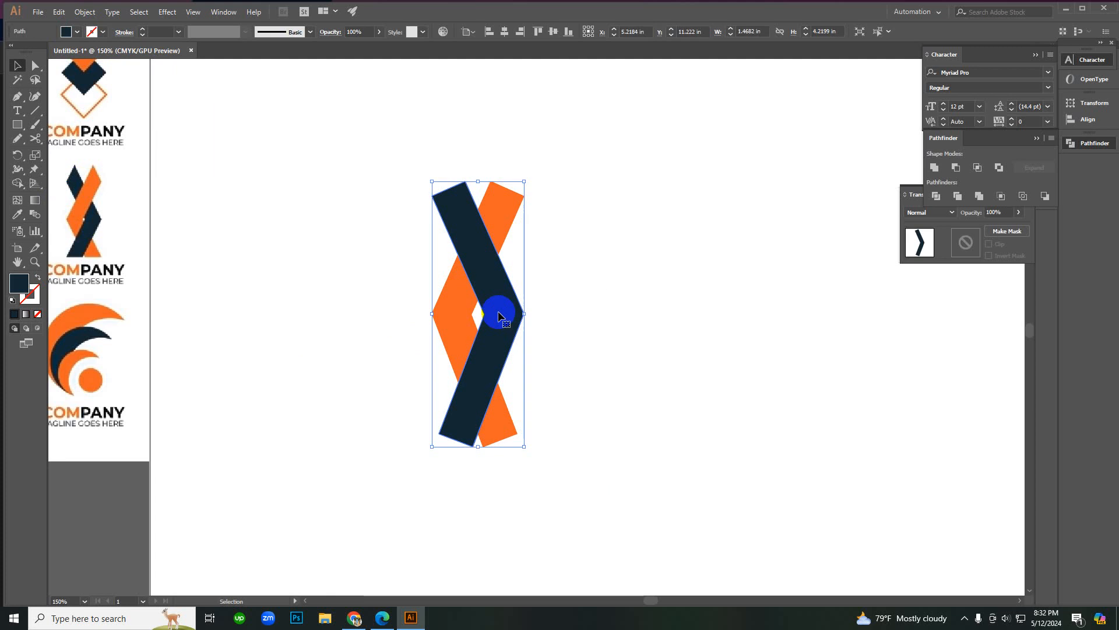
{"action": "key", "text": "Left"}
{"action": "key", "text": "Left"}
{"action": "key", "text": "Left"}
{"action": "key", "text": "Left"}
{"action": "key", "text": "Left"}
{"action": "key", "text": "Left"}
{"action": "key", "text": "Left"}
{"action": "key", "text": "Left"}
{"action": "key", "text": "Left"}
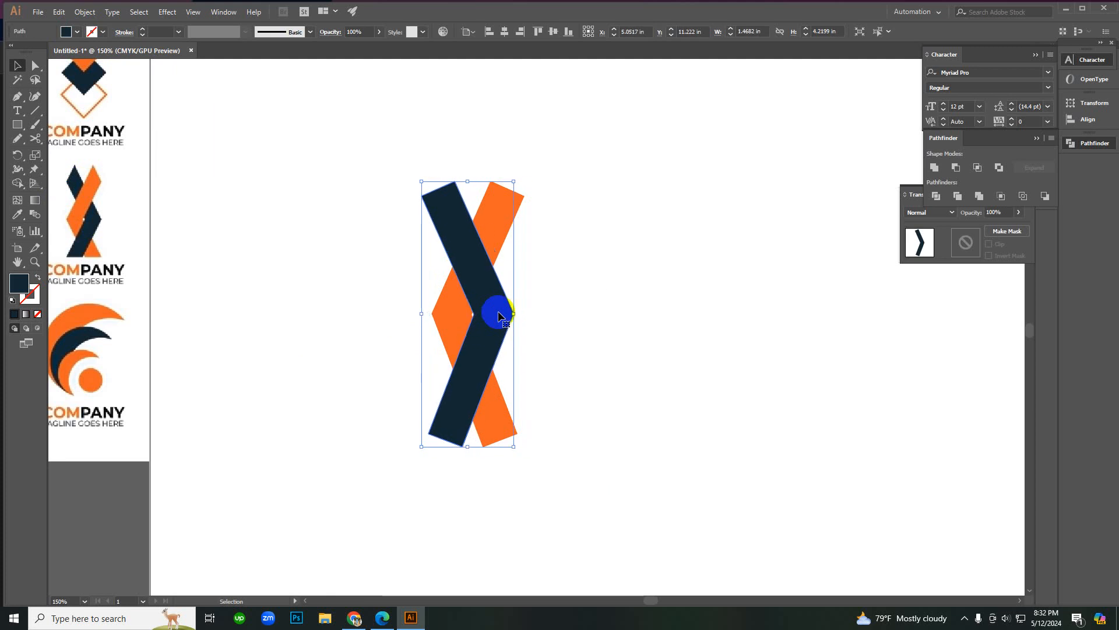
{"action": "key", "text": "Right"}
{"action": "key", "text": "Right"}
{"action": "left_click", "coordinate": [627, 313]}
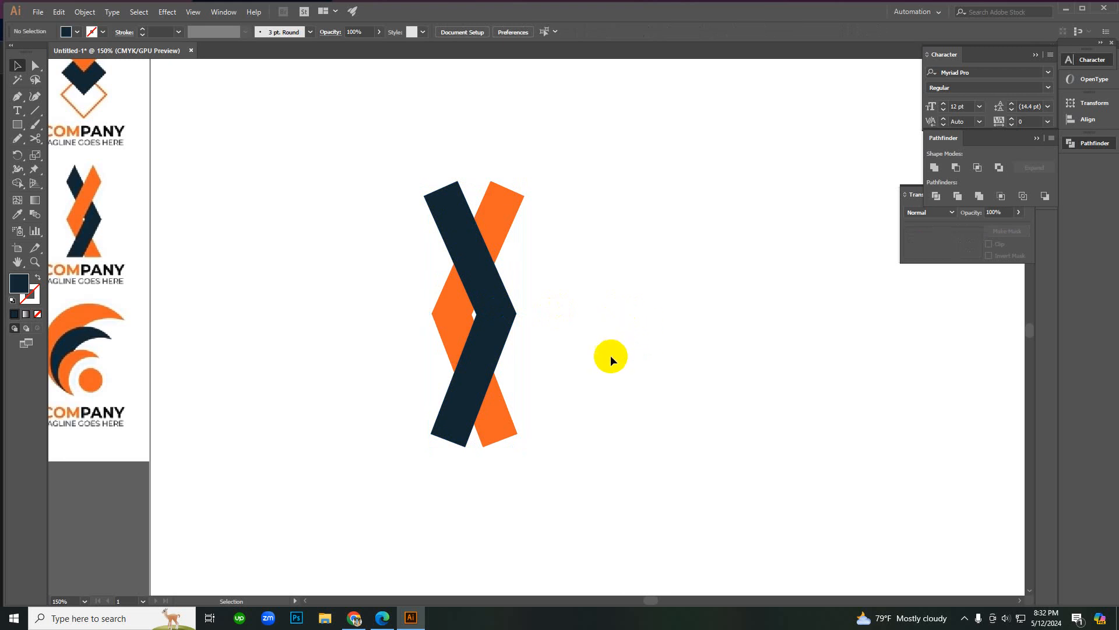
Step: Bring the orange chevron in front of the navy chevron, keeping it in place
{"action": "left_click_drag", "start_coordinate": [392, 243], "coordinate": [575, 439]}
{"action": "left_click", "coordinate": [548, 379]}
{"action": "left_click", "coordinate": [455, 319]}
{"action": "left_click", "coordinate": [456, 321], "text": "ctrl"}
{"action": "key", "text": "ctrl+shift+bracketright"}
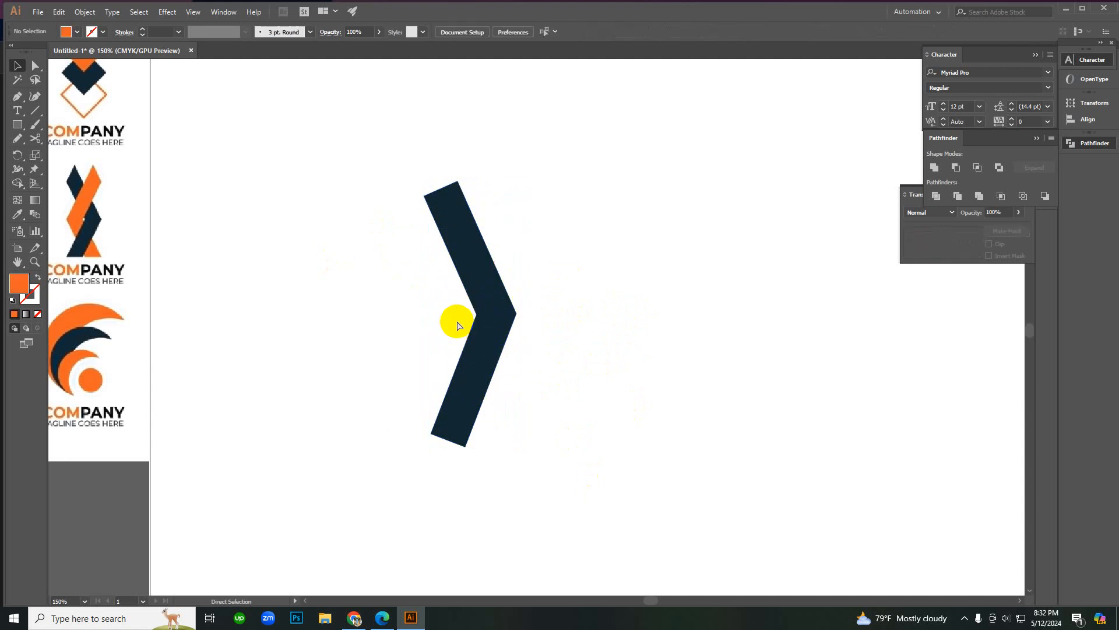
{"action": "left_click", "coordinate": [592, 296]}
{"action": "left_click", "coordinate": [481, 233]}
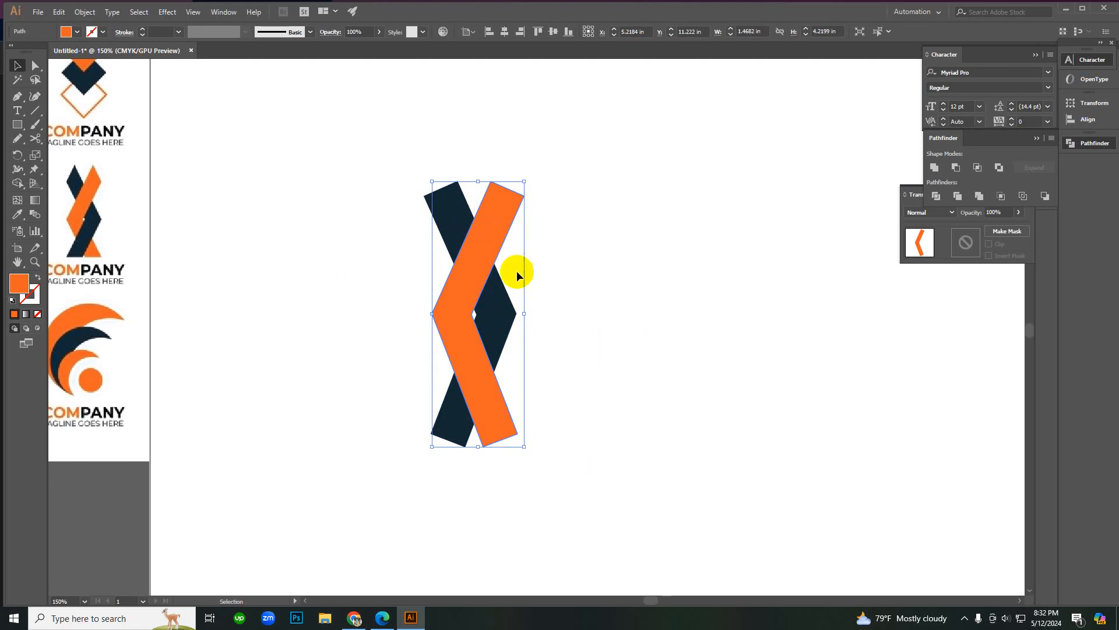
{"action": "left_click", "coordinate": [608, 281]}
Step: Start an Offset Path on the orange chevron with the preview enabled
{"action": "left_click", "coordinate": [467, 257]}
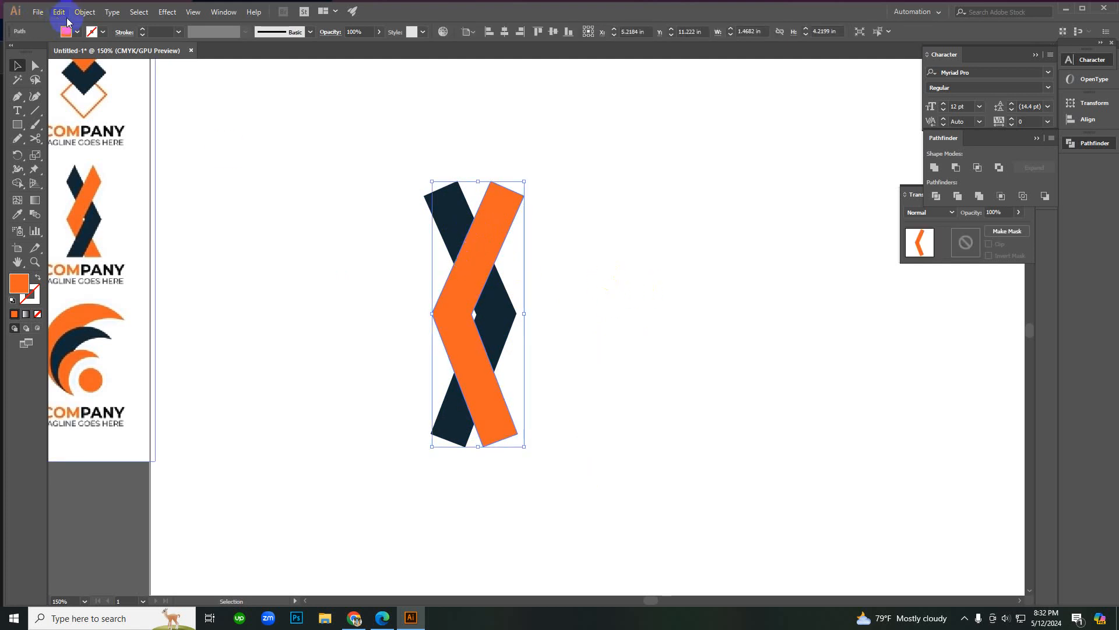
{"action": "left_click", "coordinate": [85, 12]}
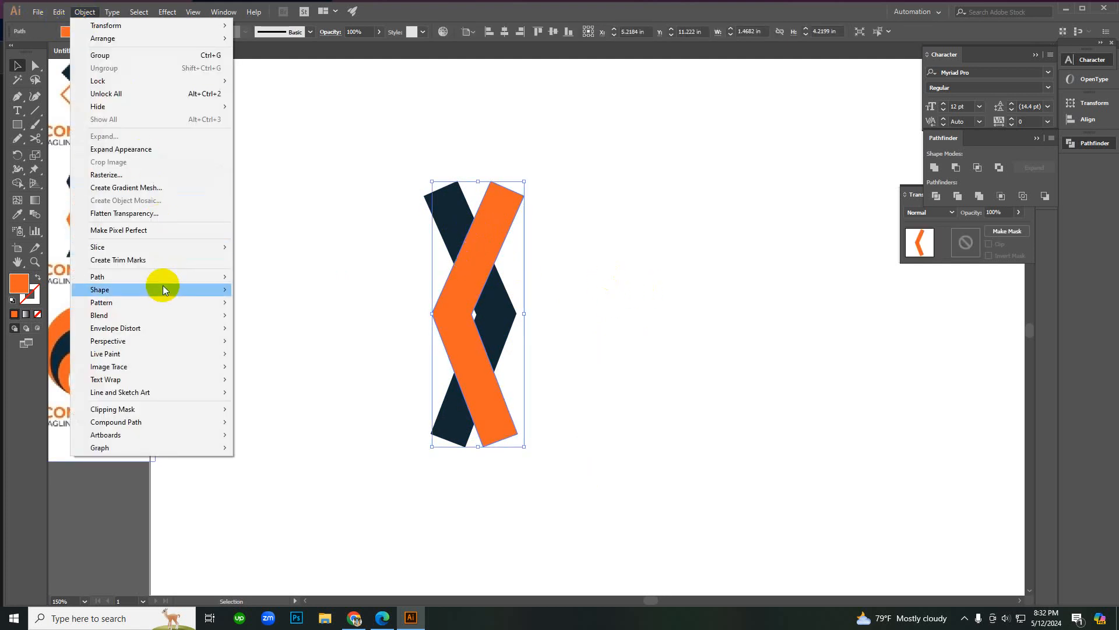
{"action": "mouse_move", "coordinate": [160, 277]}
{"action": "left_click", "coordinate": [294, 319]}
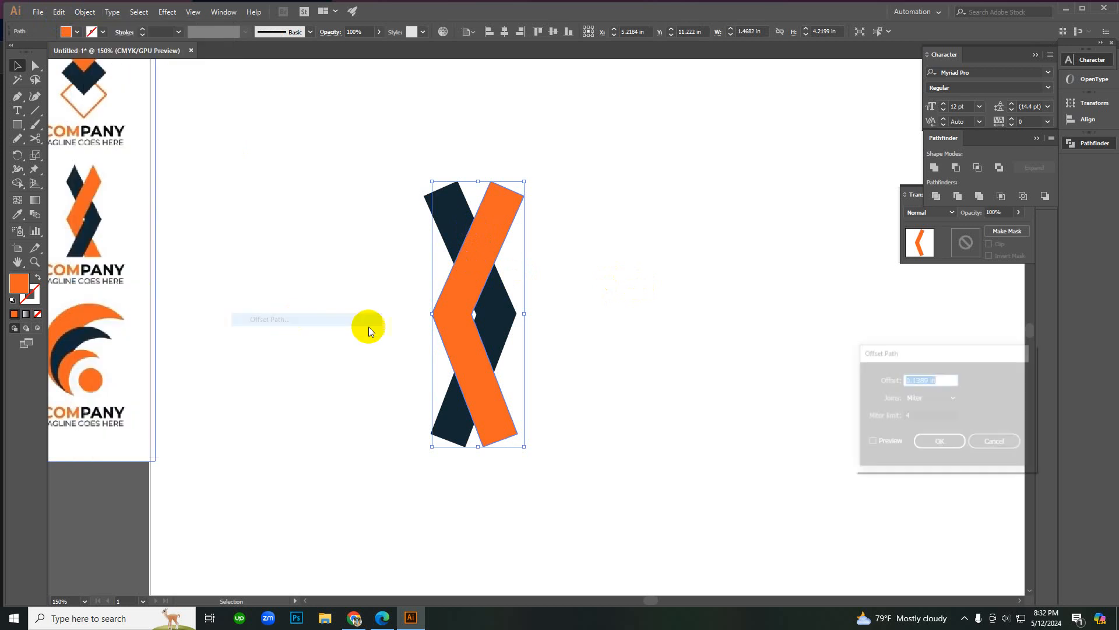
{"action": "left_click", "coordinate": [870, 443]}
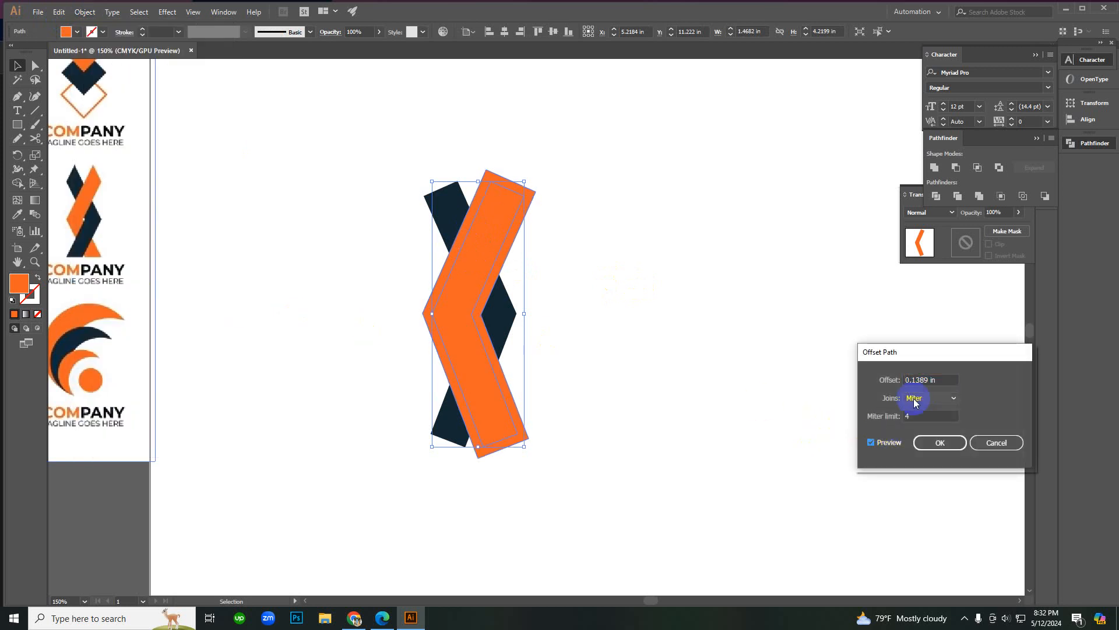
Step: Try path offsets of -0.125 in, 0.125 in and 0.12 in on the orange chevron, checking each in the preview
{"action": "type", "text": "-0.125"}
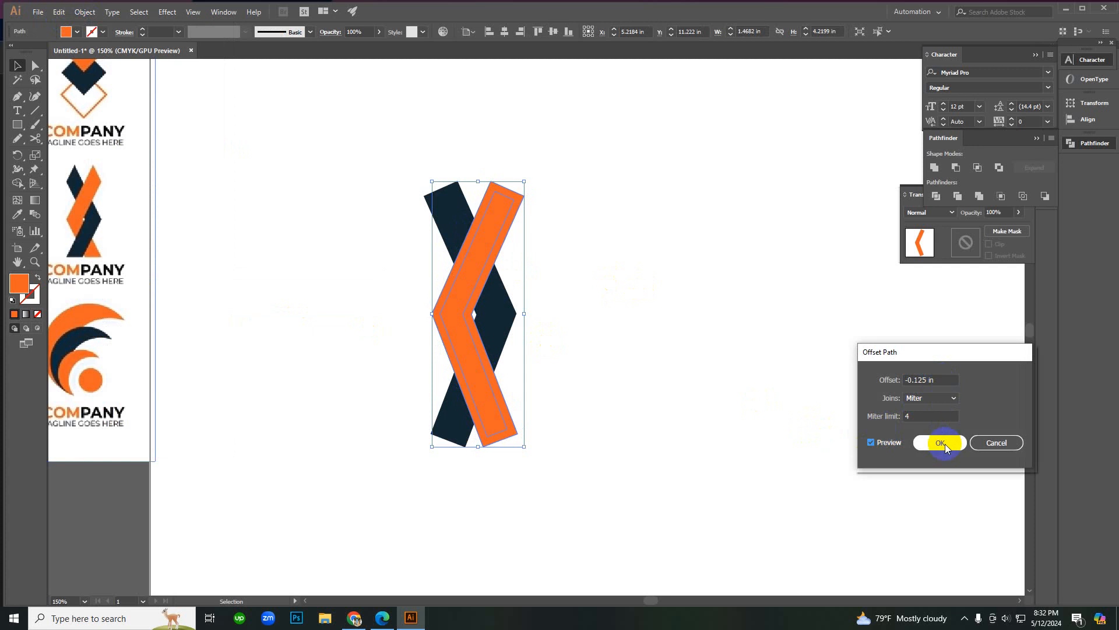
{"action": "left_click", "coordinate": [944, 380]}
{"action": "type", "text": "-0.25"}
{"action": "type", "text": "0.125"}
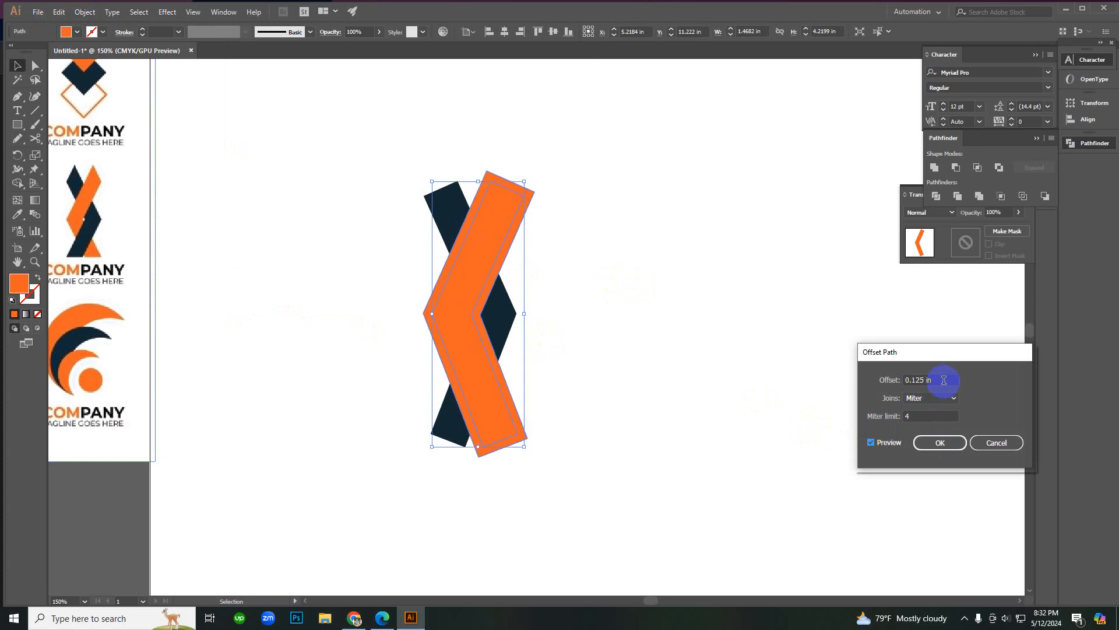
{"action": "left_click_drag", "start_coordinate": [944, 380], "coordinate": [919, 384]}
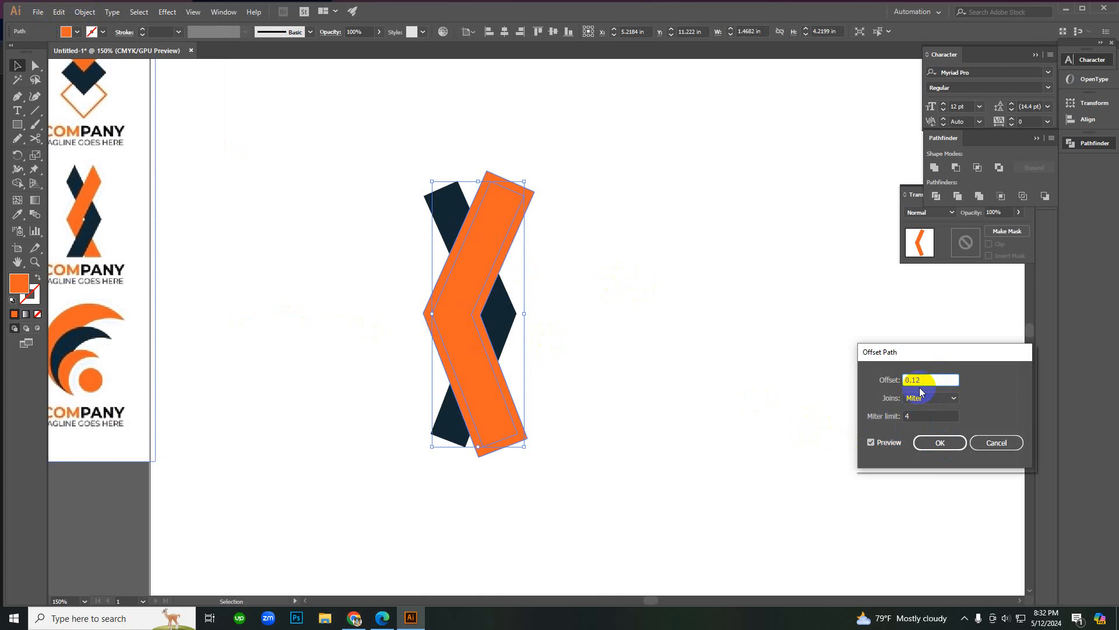
{"action": "left_click", "coordinate": [872, 442]}
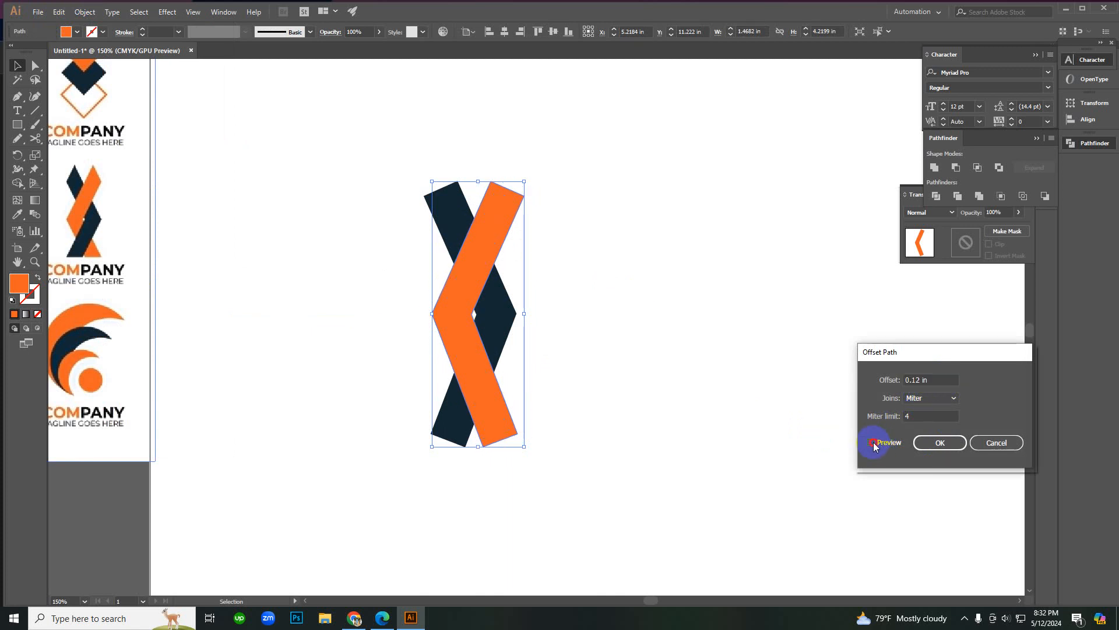
{"action": "left_click", "coordinate": [872, 442]}
{"action": "left_click", "coordinate": [919, 380]}
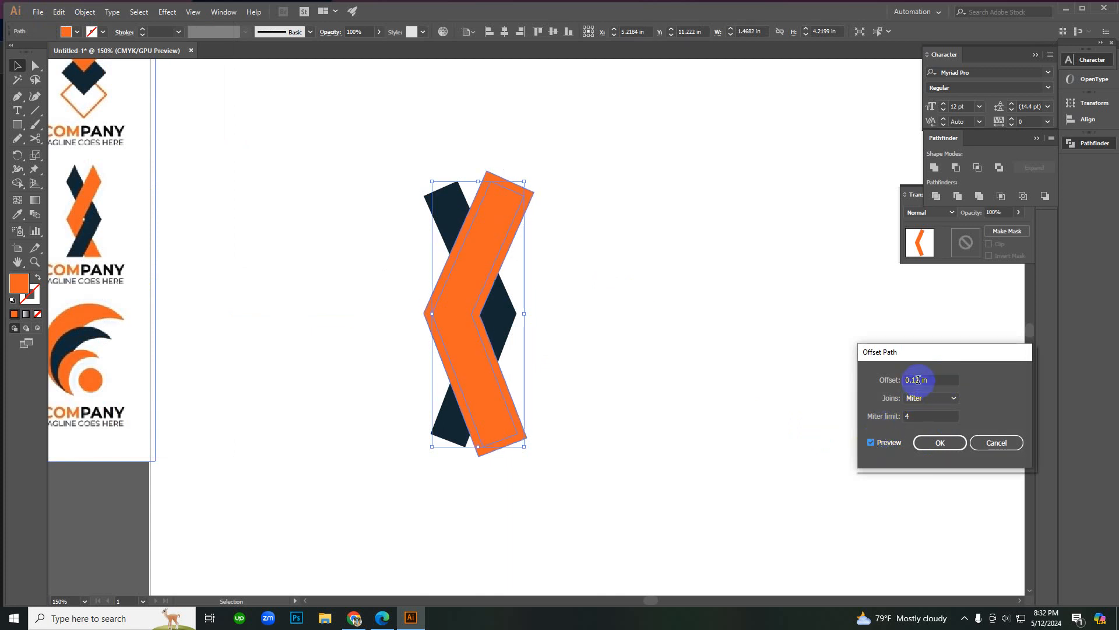
{"action": "left_click", "coordinate": [872, 443]}
{"action": "left_click", "coordinate": [872, 443]}
Step: Try much smaller path offsets of 0.015 in and 0.025 in on the orange chevron
{"action": "left_click", "coordinate": [919, 381]}
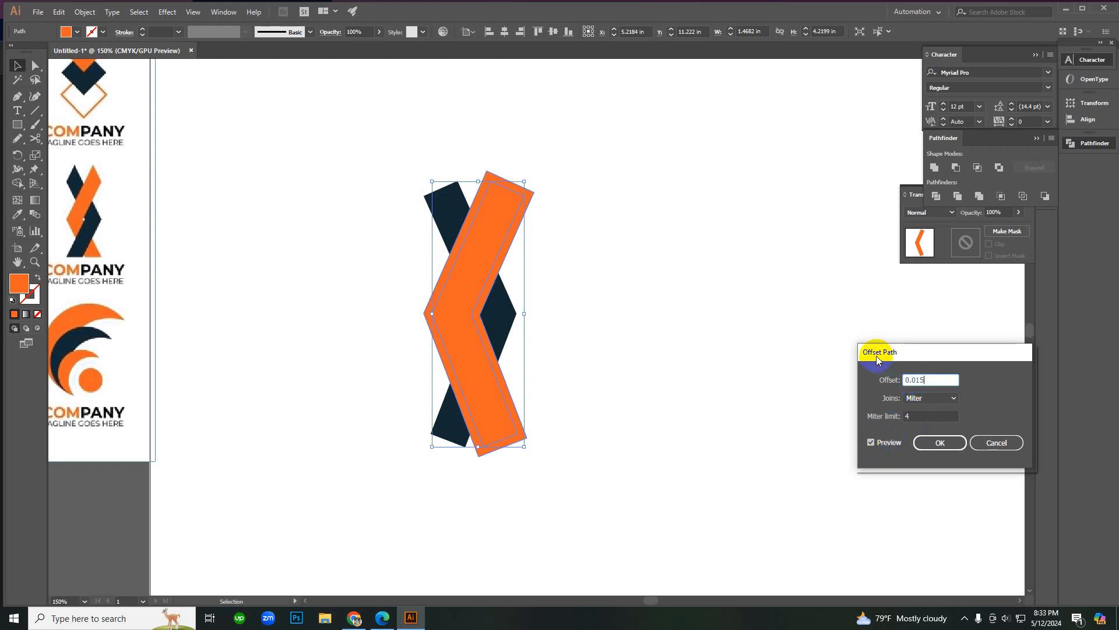
{"action": "left_click", "coordinate": [871, 442]}
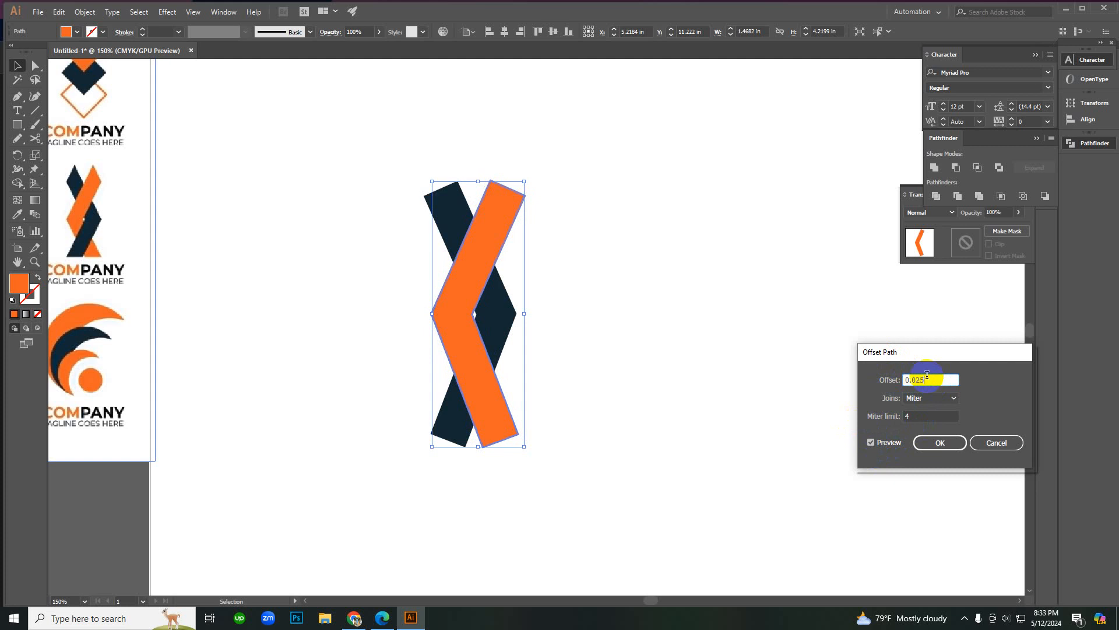
{"action": "left_click", "coordinate": [927, 380]}
{"action": "type", "text": "0.025"}
{"action": "left_click", "coordinate": [871, 443]}
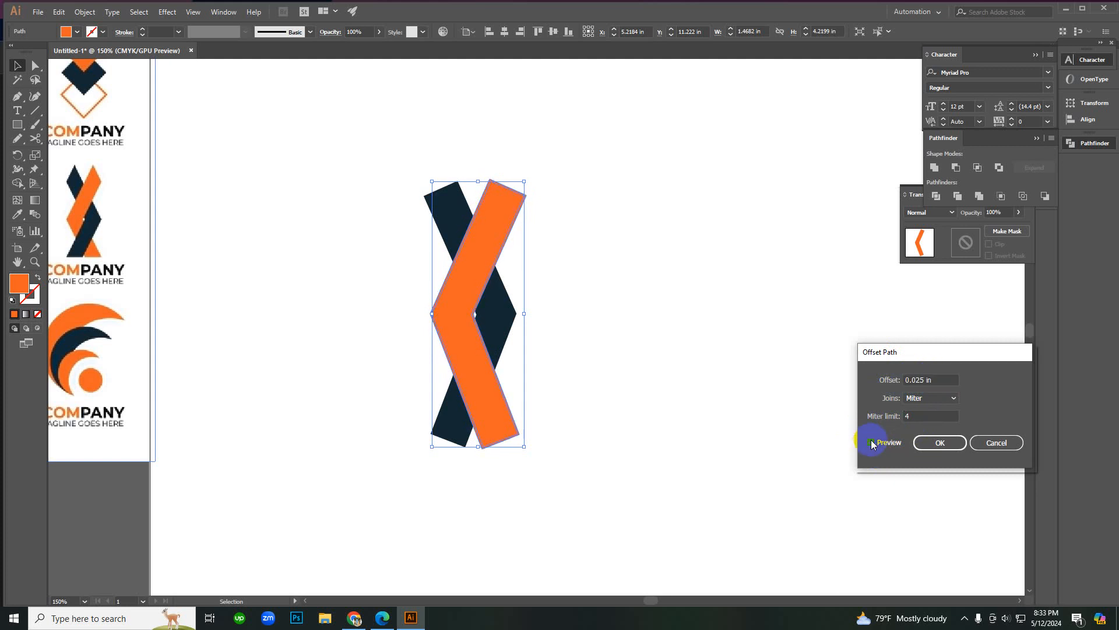
Step: Set the orange chevron's path offset to 0.05 in with Miter joins and apply it
{"action": "left_click", "coordinate": [917, 380]}
{"action": "left_click_drag", "start_coordinate": [919, 379], "coordinate": [930, 380]}
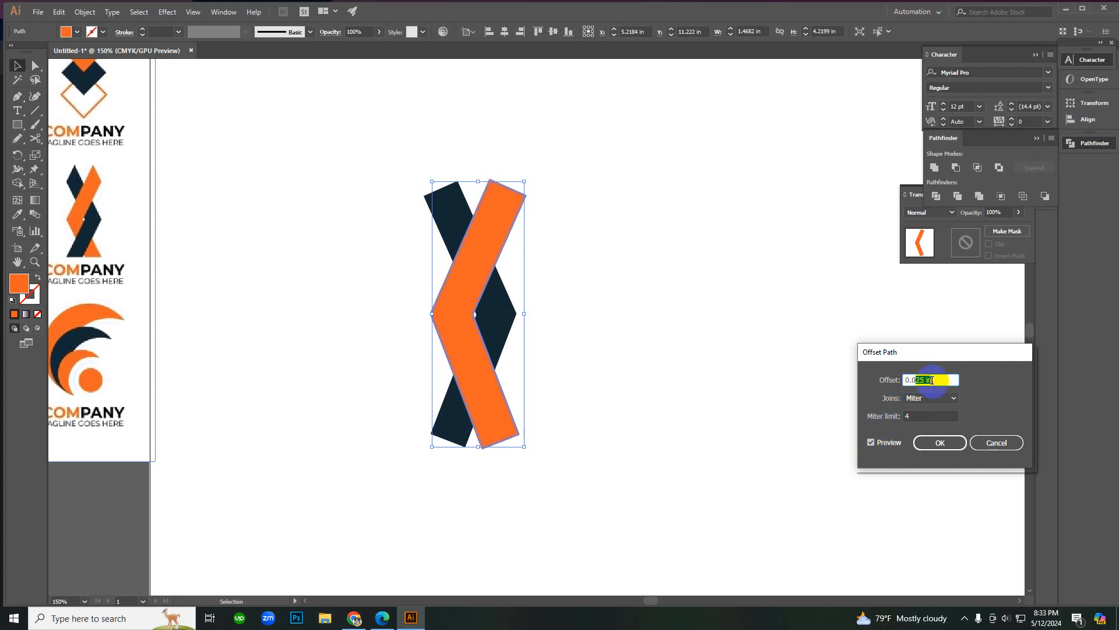
{"action": "type", "text": "50"}
{"action": "left_click", "coordinate": [872, 442]}
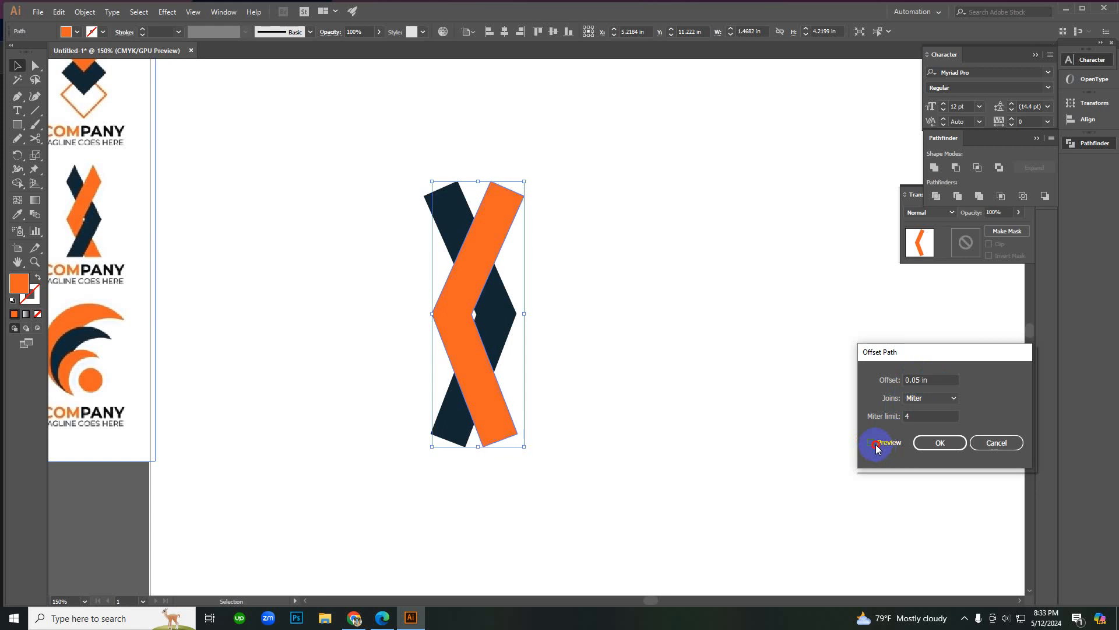
{"action": "left_click", "coordinate": [926, 443]}
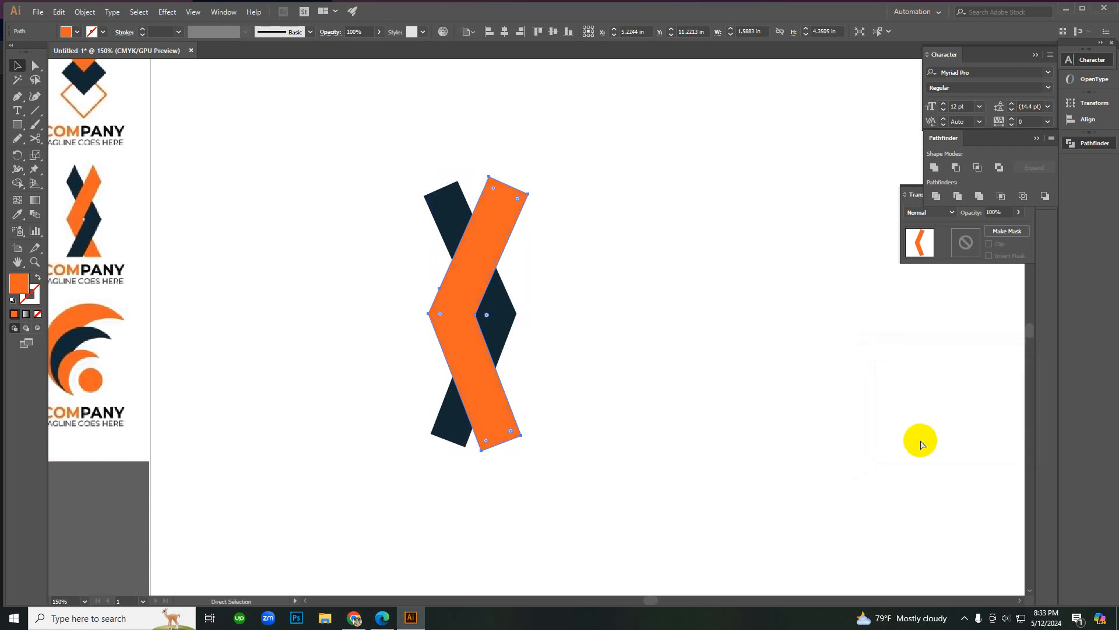
Step: Cut the offset outline and paste it in place inside a new opacity mask on the navy chevron, with clipping turned off
{"action": "left_click", "coordinate": [659, 320]}
{"action": "left_click", "coordinate": [500, 313]}
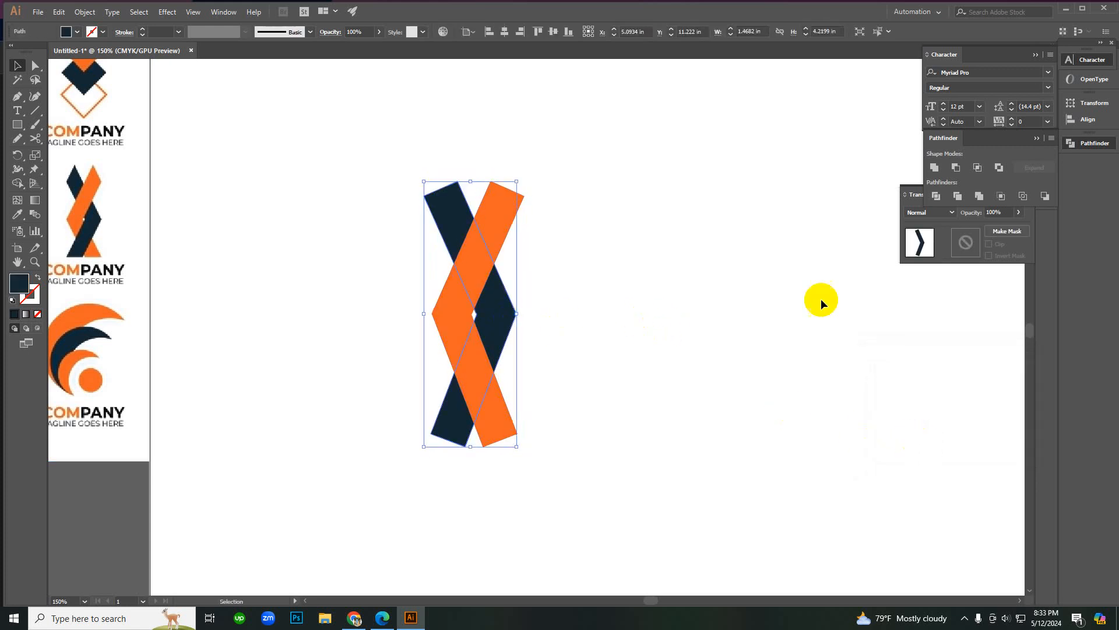
{"action": "double_click", "coordinate": [966, 252]}
{"action": "left_click", "coordinate": [989, 244]}
{"action": "key", "text": "ctrl+f"}
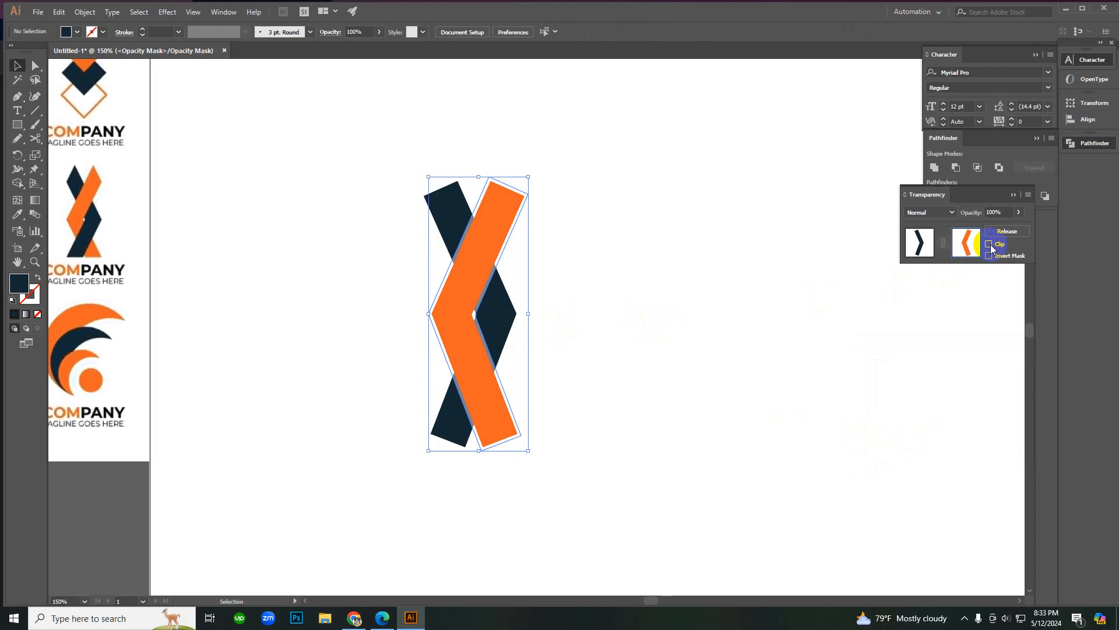
Step: Fill the pasted mask outline with black and return from mask editing to the artwork
{"action": "left_click", "coordinate": [78, 32]}
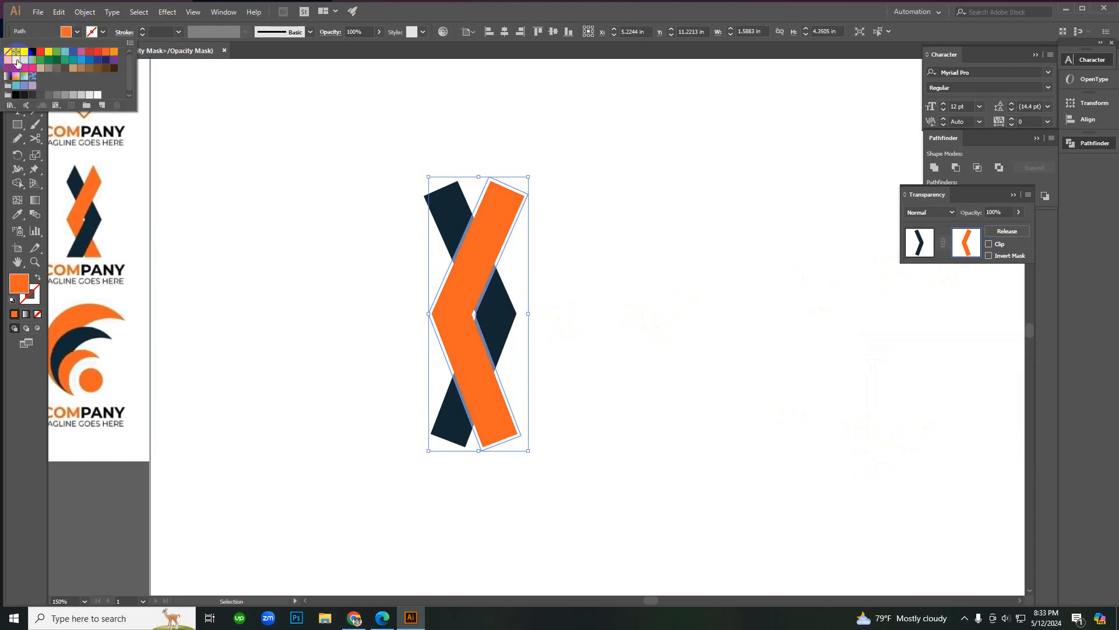
{"action": "left_click", "coordinate": [920, 242]}
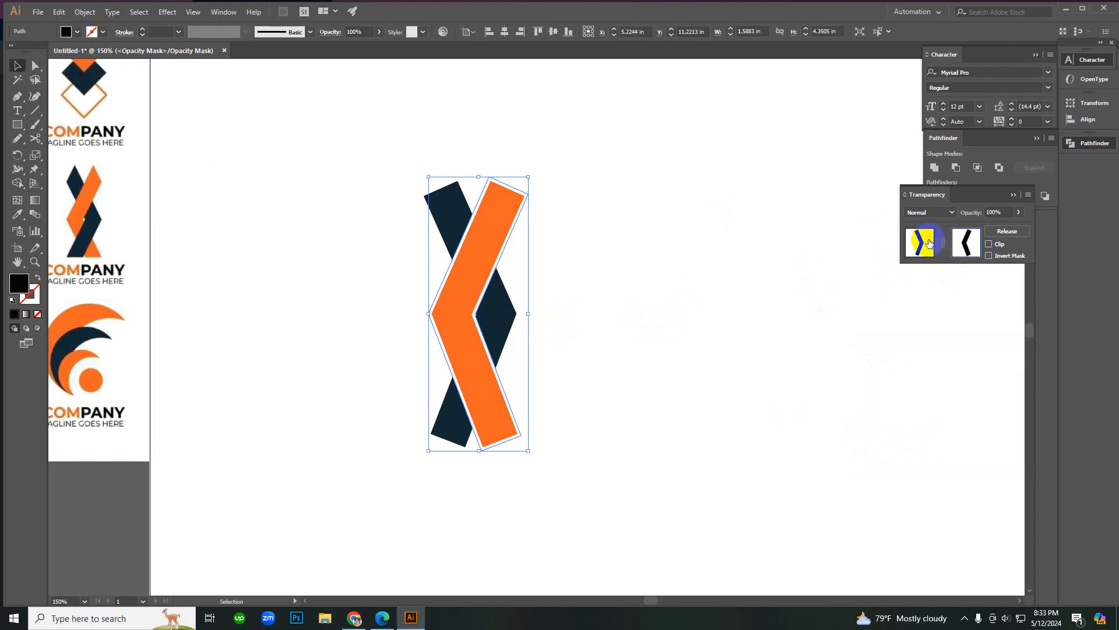
{"action": "left_click", "coordinate": [762, 291]}
{"action": "left_click", "coordinate": [495, 320]}
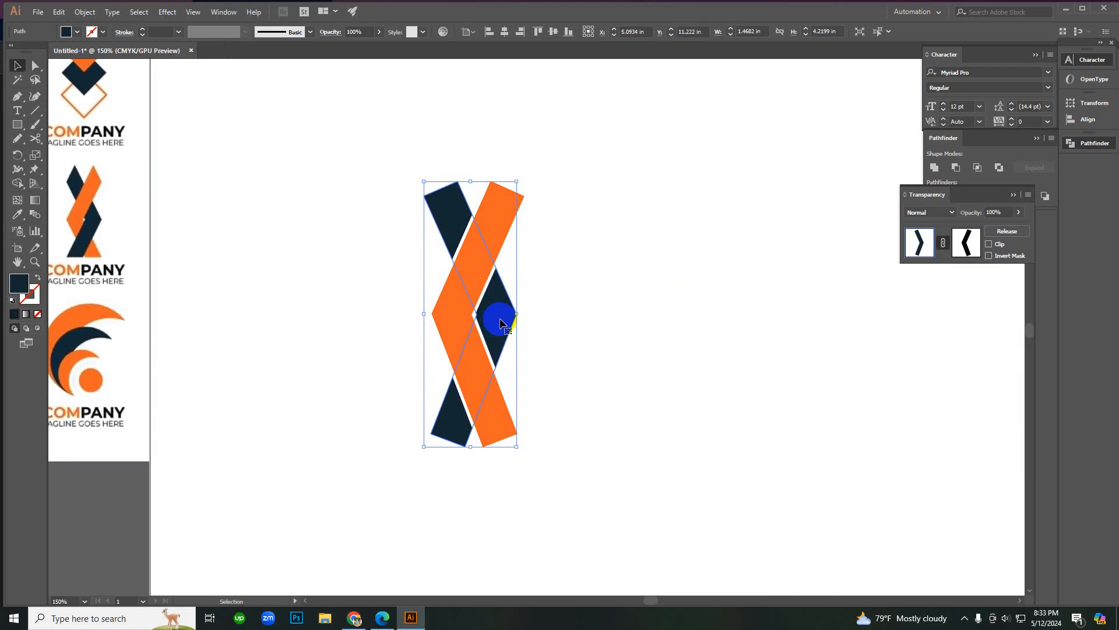
{"action": "key", "text": "a"}
{"action": "key", "text": "ctrl+x"}
{"action": "right_click", "coordinate": [523, 311]}
{"action": "left_click", "coordinate": [547, 319]}
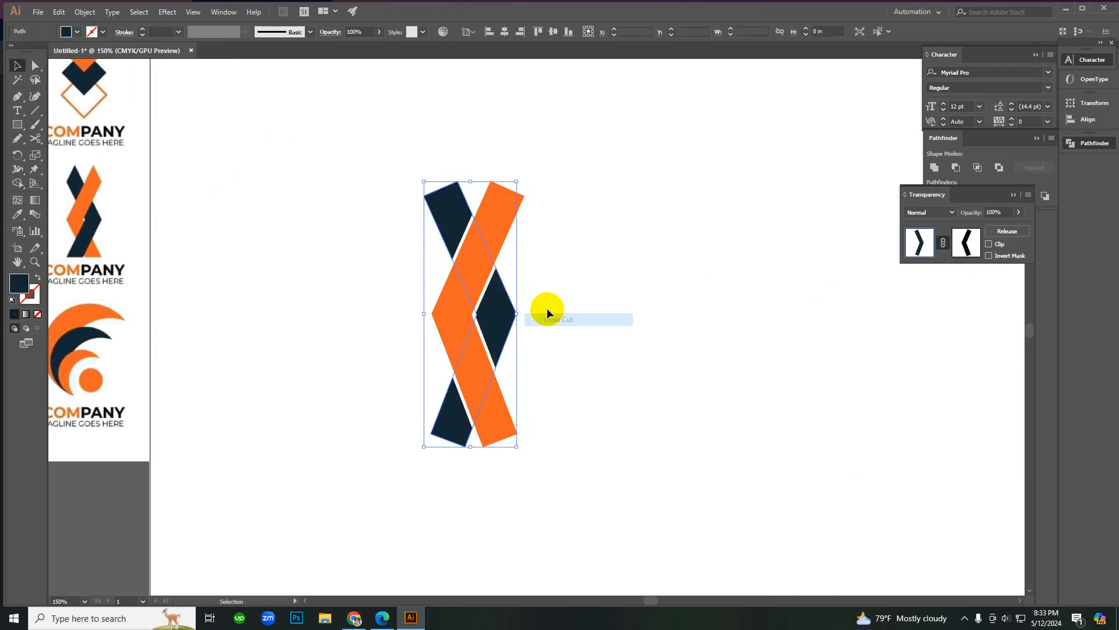
{"action": "left_click", "coordinate": [539, 309]}
{"action": "left_click", "coordinate": [516, 310]}
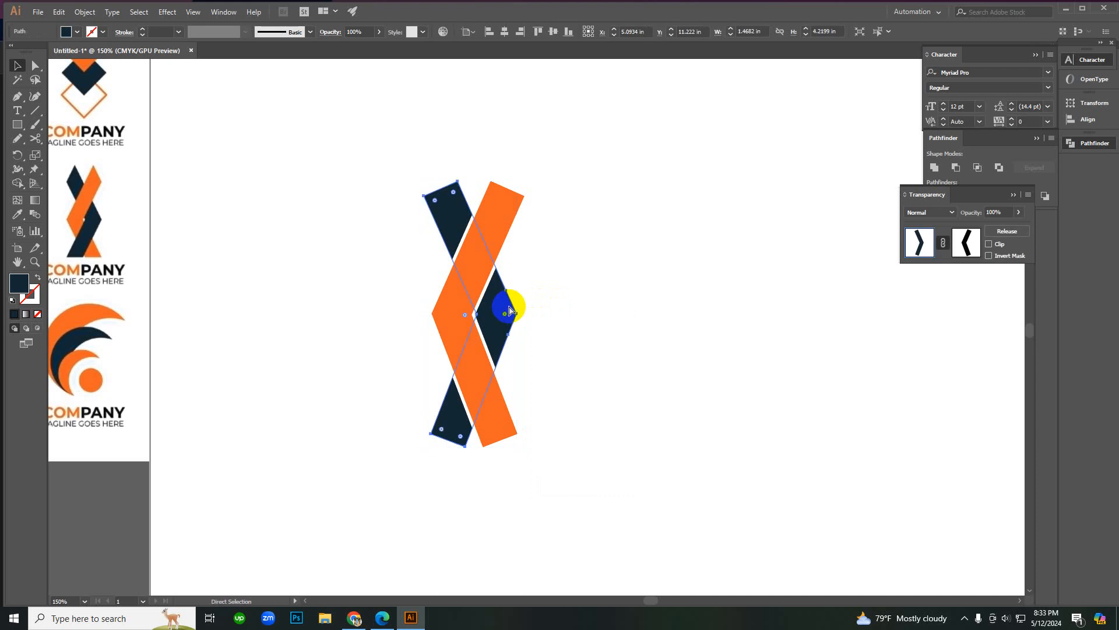
{"action": "left_click", "coordinate": [626, 281]}
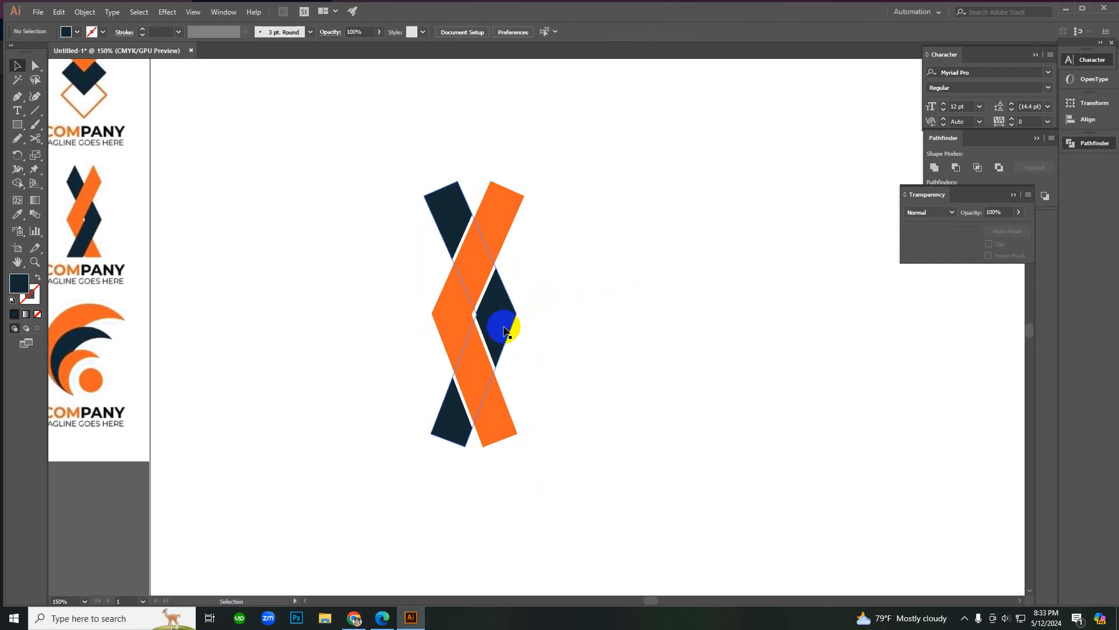
{"action": "left_click", "coordinate": [473, 350]}
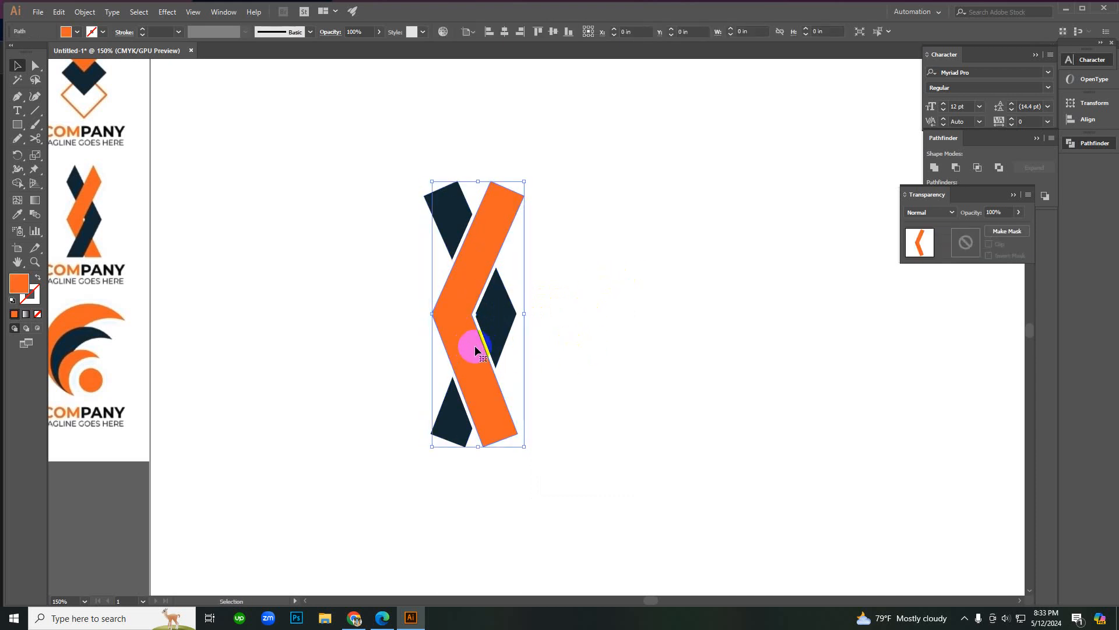
{"action": "left_click", "coordinate": [601, 302]}
Step: Open the navy chevron's opacity mask for editing and erase the lower half of the black mask outline below the bend
{"action": "left_click", "coordinate": [501, 300]}
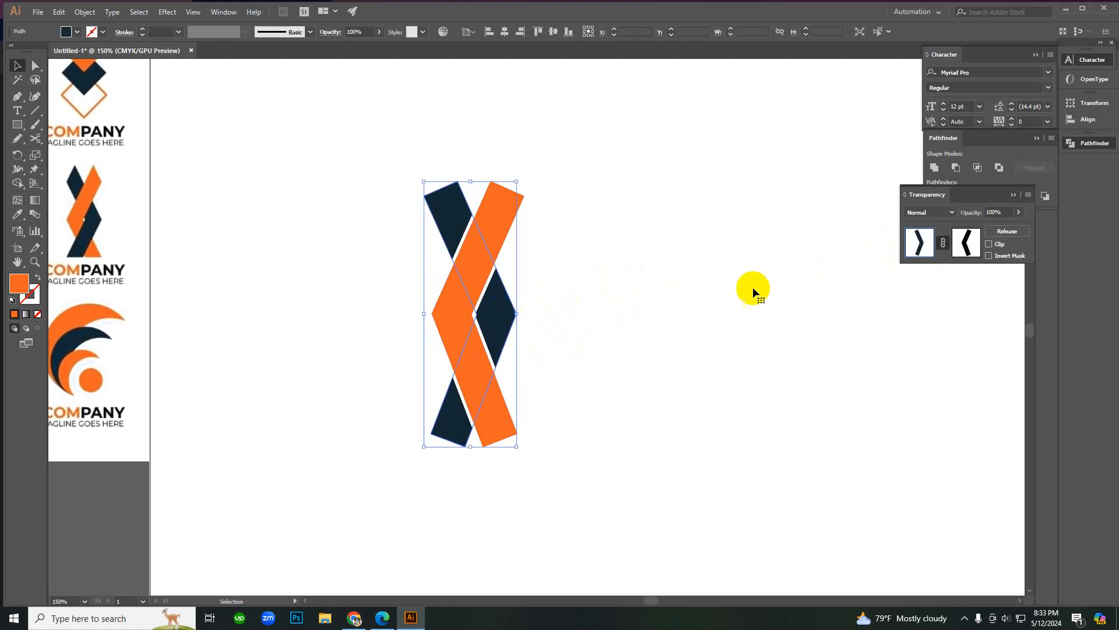
{"action": "left_click", "coordinate": [978, 240]}
{"action": "left_click", "coordinate": [565, 388]}
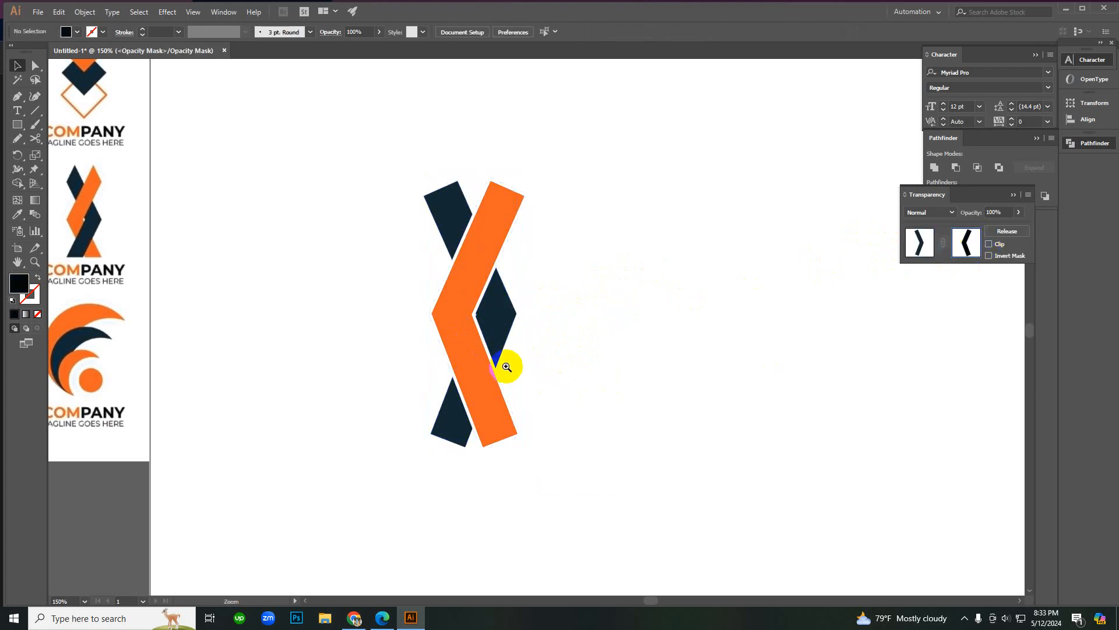
{"action": "scroll", "coordinate": [506, 366], "scroll_direction": "up", "scroll_amount": 1}
{"action": "left_click", "coordinate": [516, 340]}
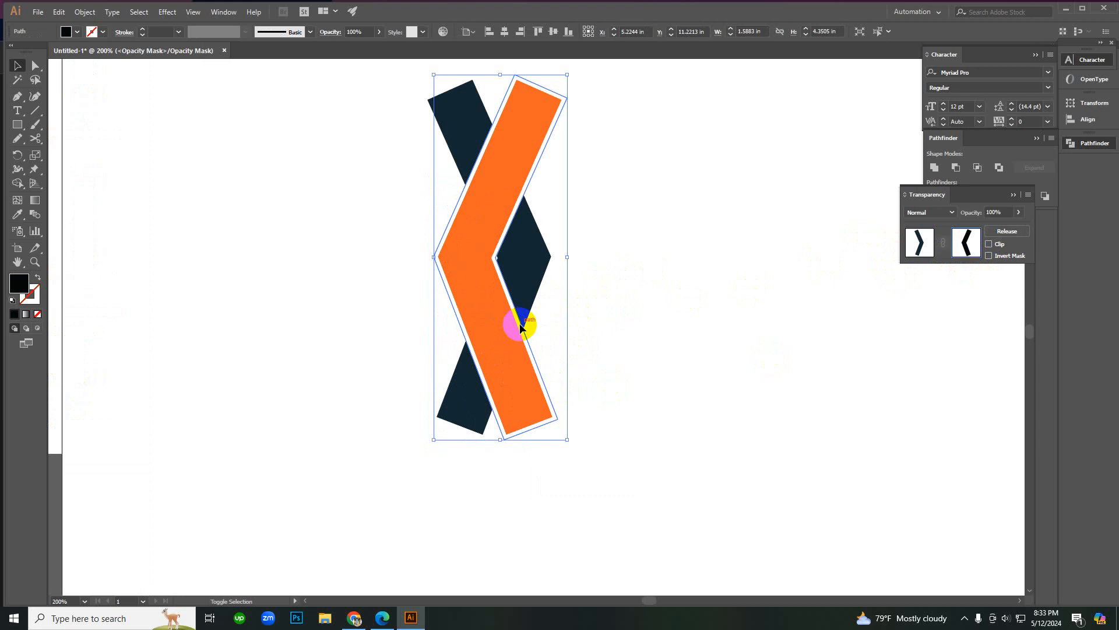
{"action": "key", "text": "shift+e"}
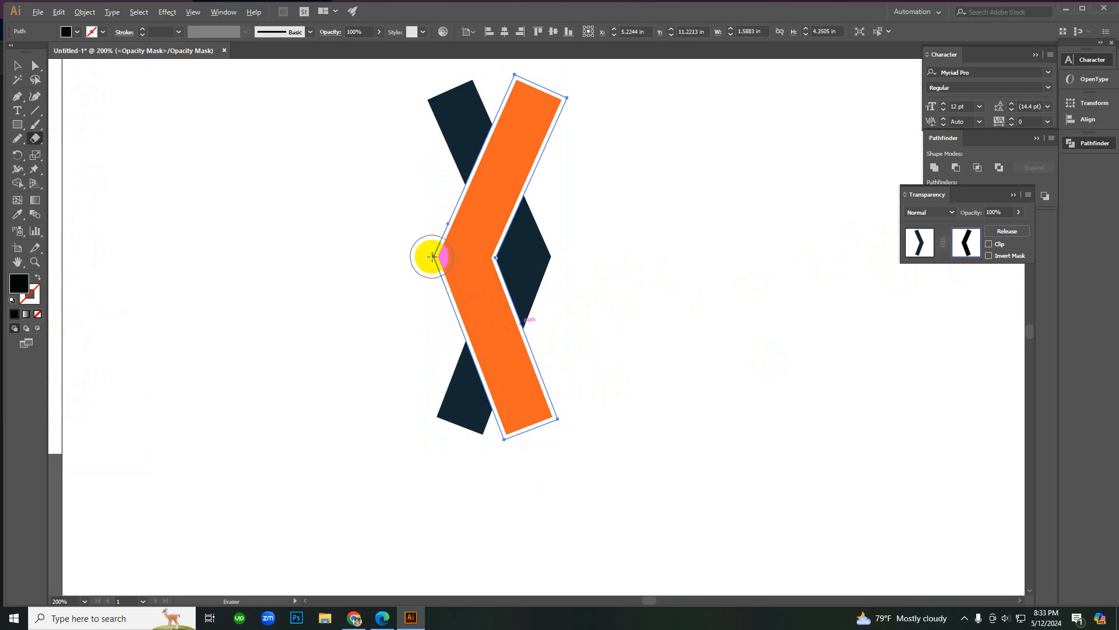
{"action": "mouse_move", "coordinate": [436, 257]}
{"action": "left_mouse_down"}
{"action": "mouse_move", "coordinate": [517, 342]}
{"action": "mouse_move", "coordinate": [614, 489]}
{"action": "left_mouse_up"}
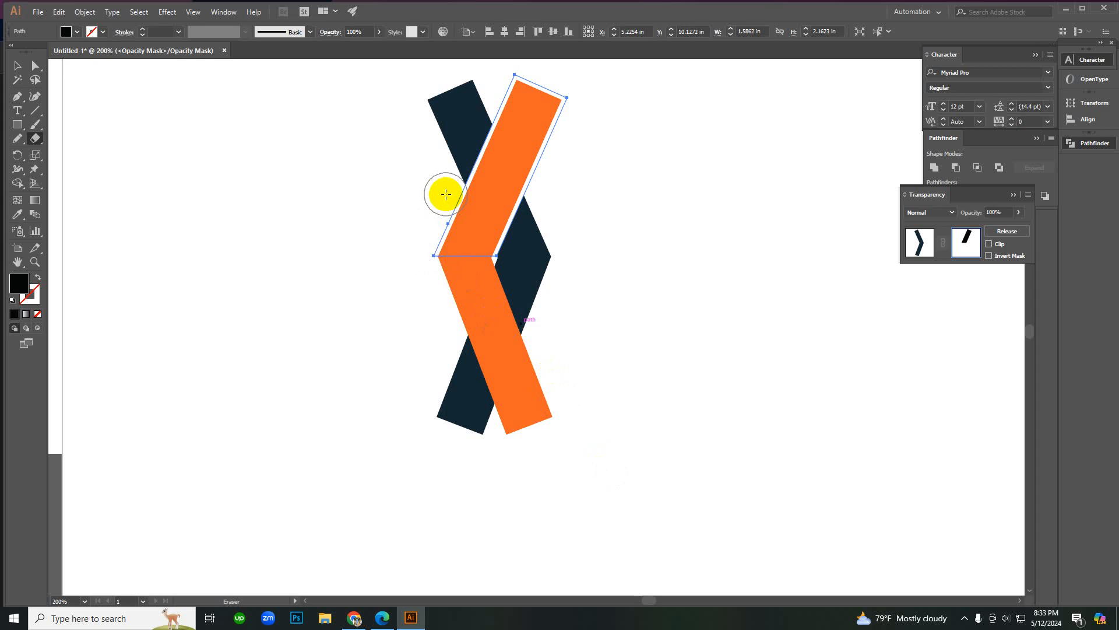
Step: Erase the mask shape's lower-left corner behind the orange ribbon, undoing and redoing the last eraser stroke
{"action": "left_click_drag", "start_coordinate": [446, 194], "coordinate": [427, 267]}
{"action": "left_click_drag", "start_coordinate": [448, 214], "coordinate": [474, 250]}
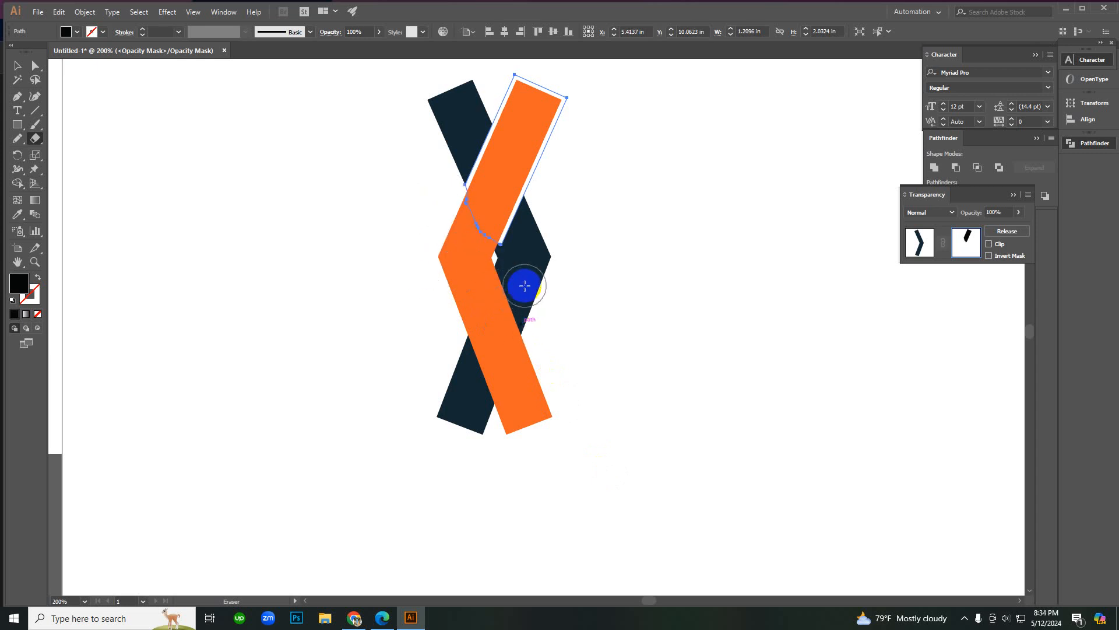
{"action": "key", "text": "ctrl+z"}
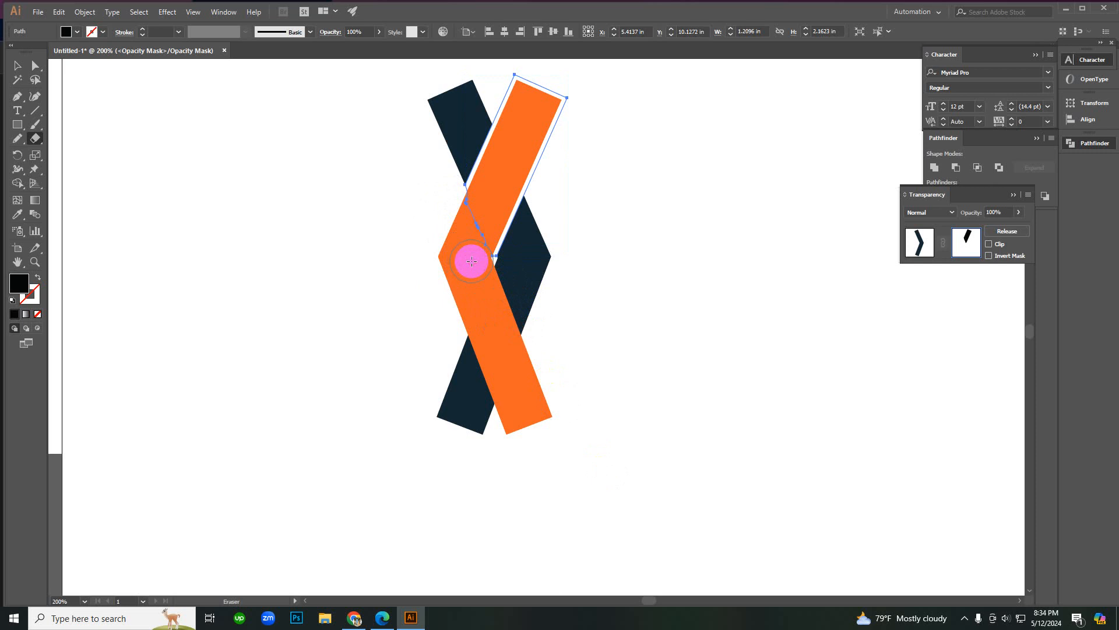
{"action": "left_click_drag", "start_coordinate": [472, 261], "coordinate": [450, 207]}
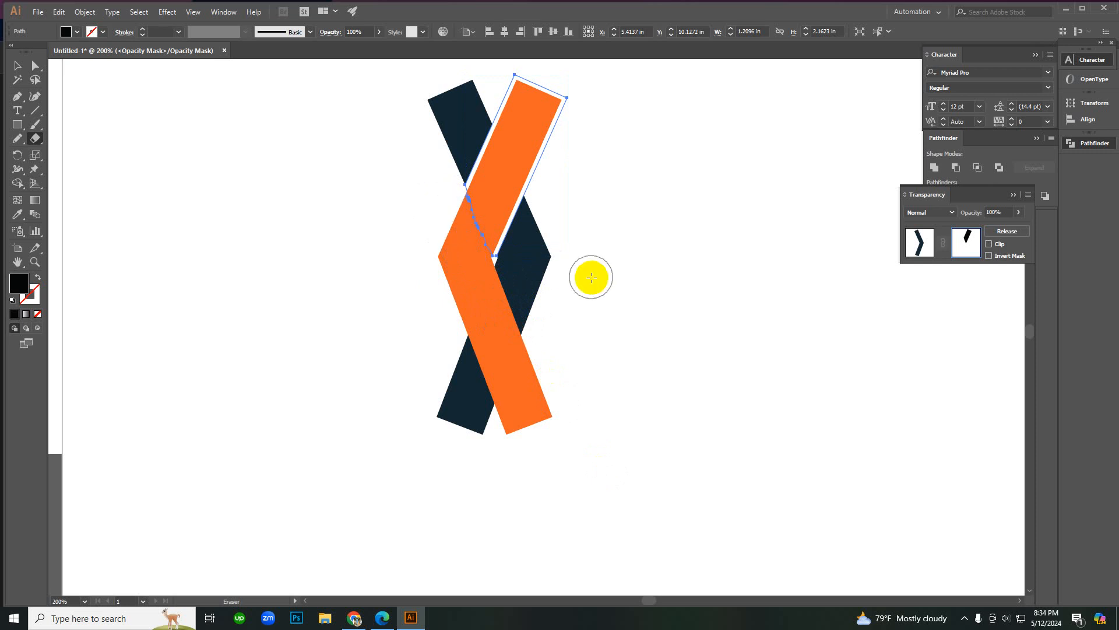
{"action": "left_click", "coordinate": [653, 280], "text": "ctrl"}
Step: Erase a thin sliver from the bottom edge of the navy chevron's mask shape at the inner bend
{"action": "left_click", "coordinate": [541, 317], "text": "ctrl+alt"}
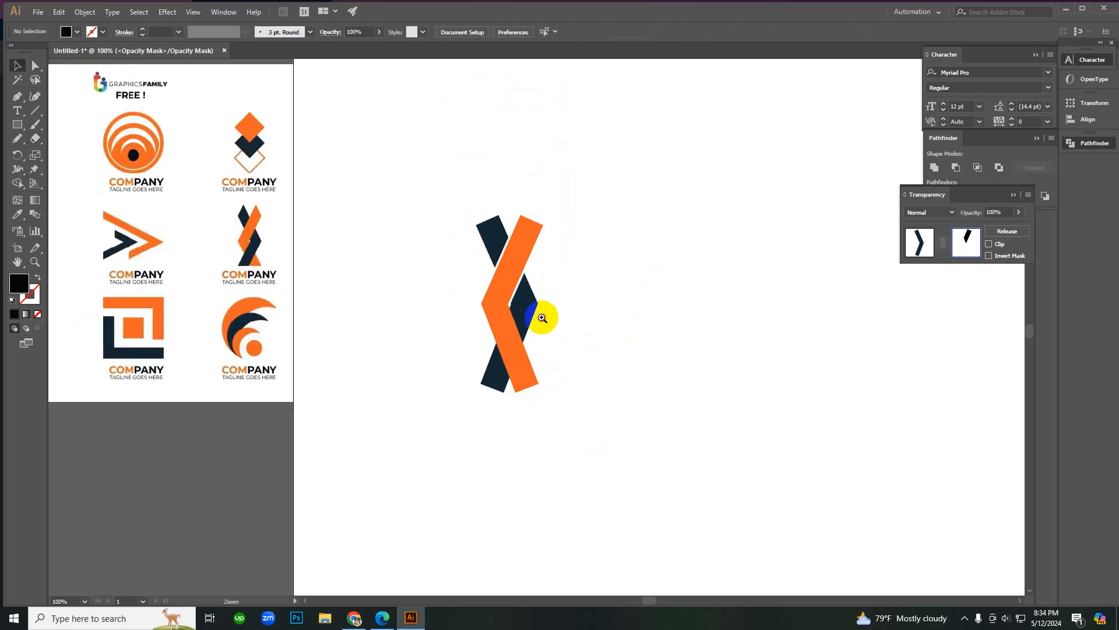
{"action": "left_click", "coordinate": [539, 318], "text": "ctrl"}
{"action": "left_click", "coordinate": [492, 345], "text": "ctrl"}
{"action": "left_click", "coordinate": [506, 301], "text": "ctrl"}
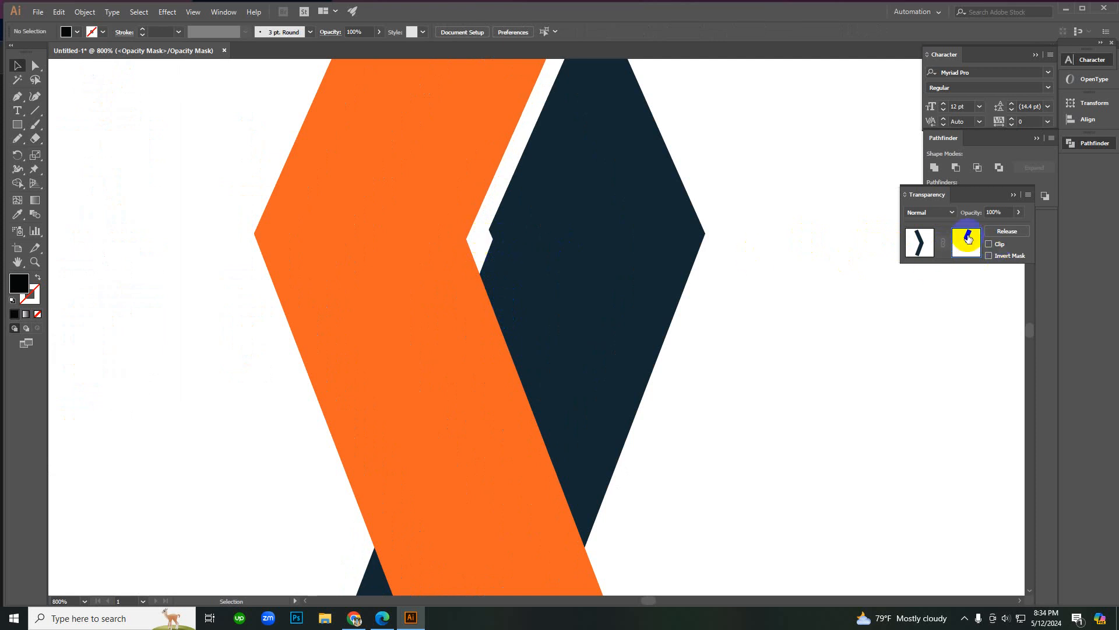
{"action": "left_click", "coordinate": [529, 214]}
{"action": "left_click", "coordinate": [717, 314]}
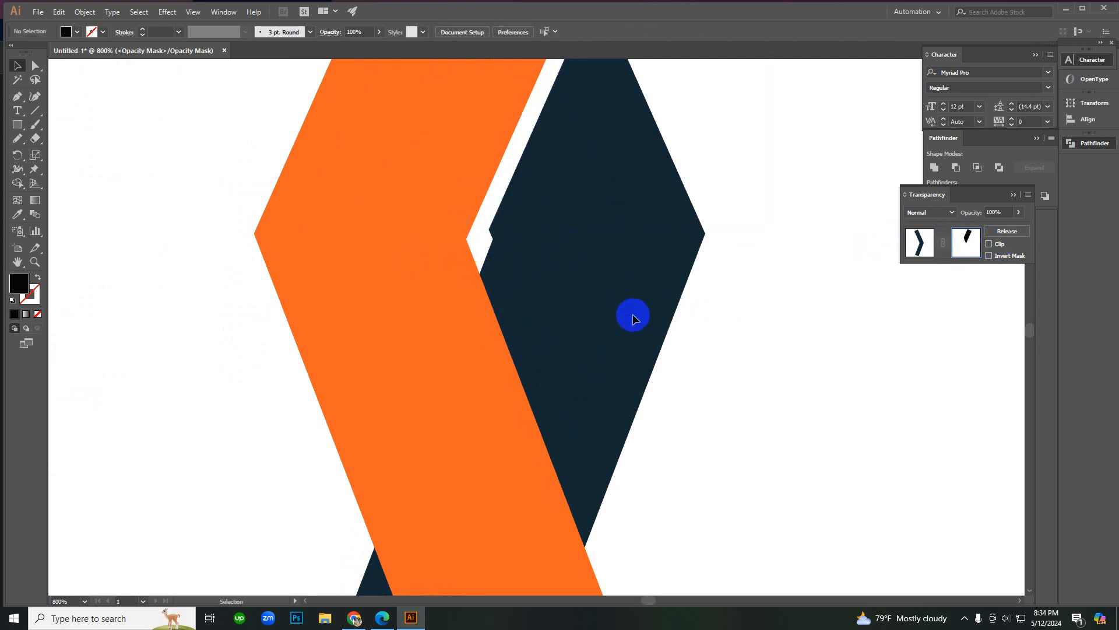
{"action": "left_click", "coordinate": [484, 232]}
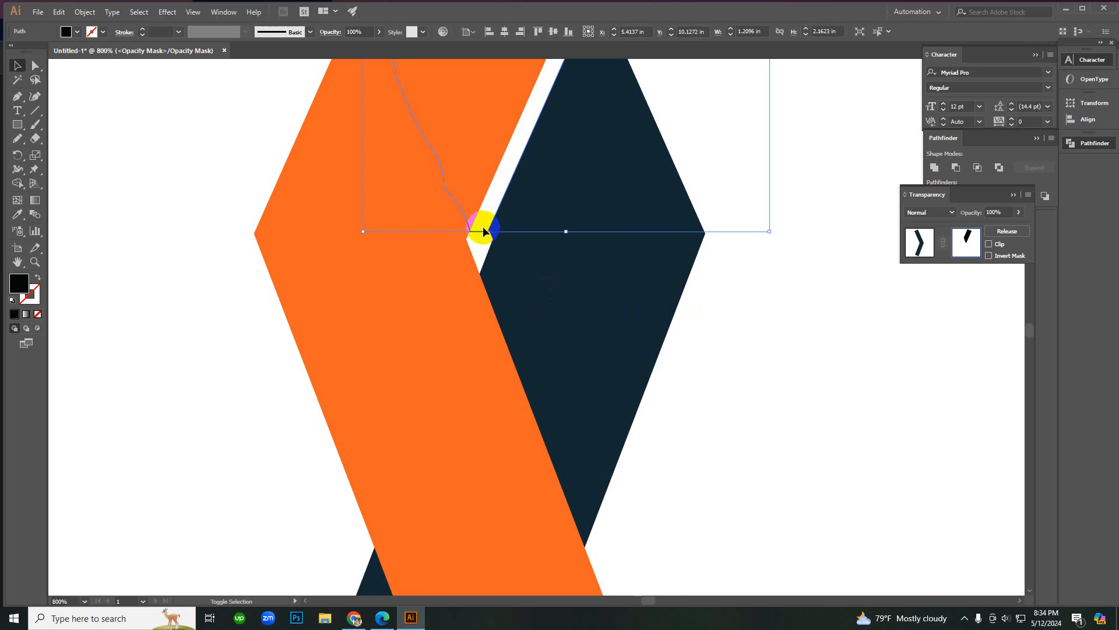
{"action": "key", "text": "shift+e"}
{"action": "left_click", "coordinate": [463, 310]}
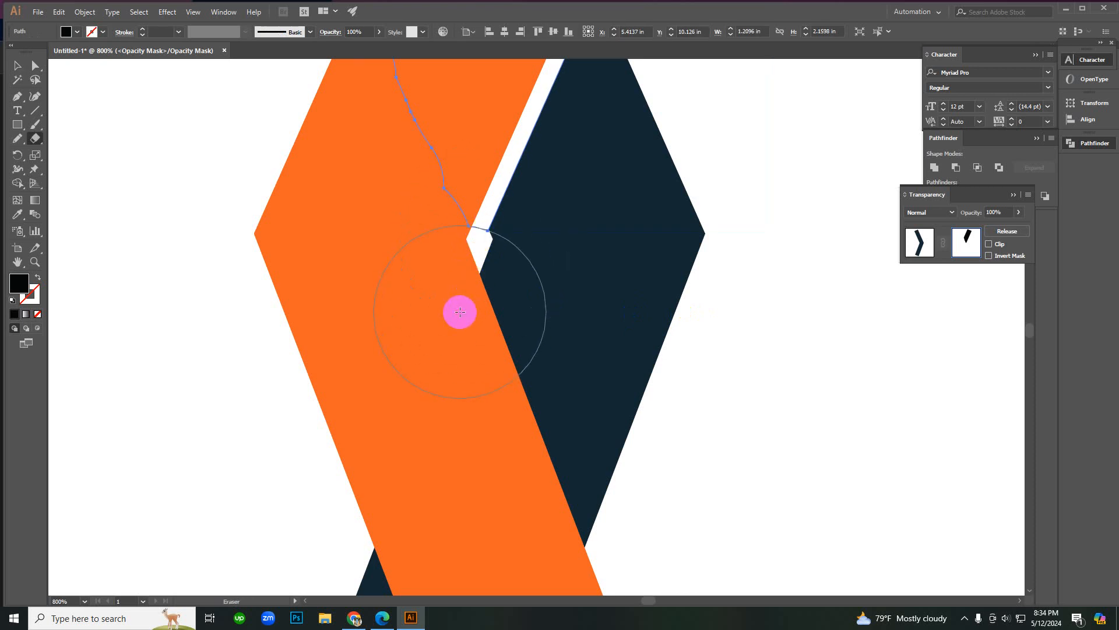
{"action": "mouse_move", "coordinate": [439, 300]}
{"action": "left_mouse_down"}
{"action": "mouse_move", "coordinate": [410, 291]}
{"action": "mouse_move", "coordinate": [405, 268]}
{"action": "mouse_move", "coordinate": [582, 394]}
{"action": "left_mouse_up"}
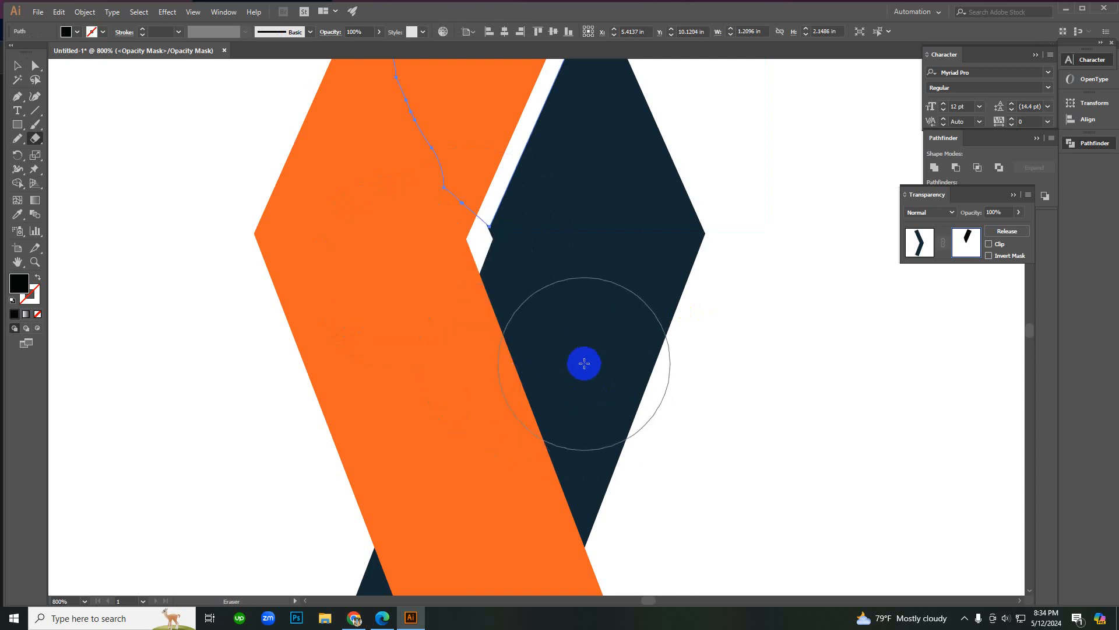
{"action": "key", "text": "v"}
{"action": "left_click", "coordinate": [773, 379]}
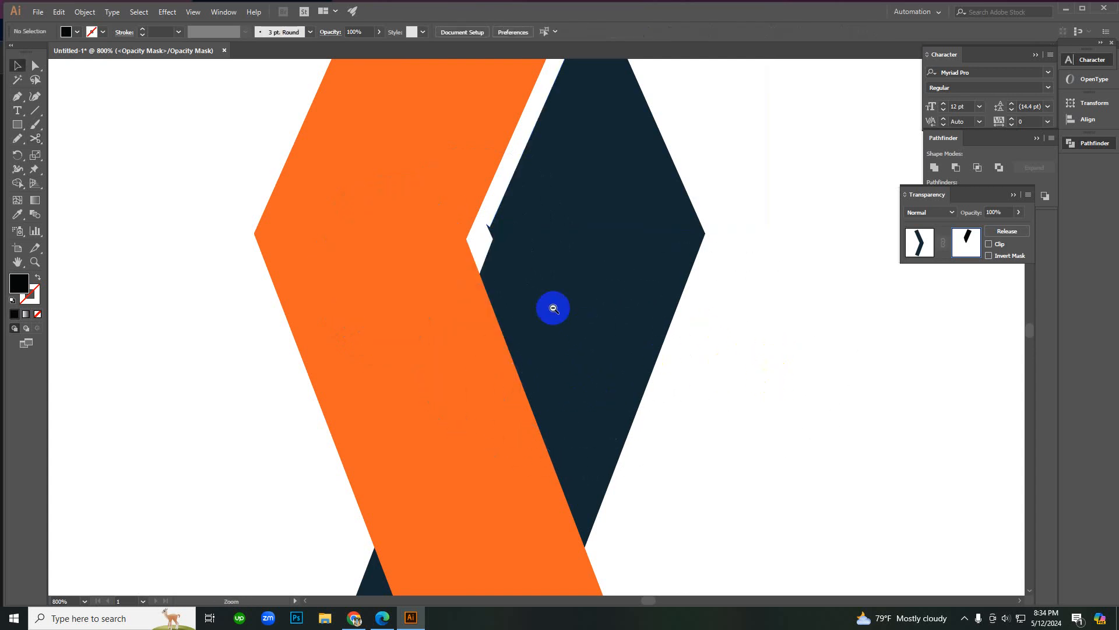
Step: Move the mask shape's bottom anchor point to remove the dark spike at the inner bend, and return from mask editing to the artwork
{"action": "scroll", "coordinate": [489, 262], "scroll_direction": "up", "scroll_amount": 2}
{"action": "scroll", "coordinate": [588, 304], "scroll_direction": "up", "scroll_amount": 1}
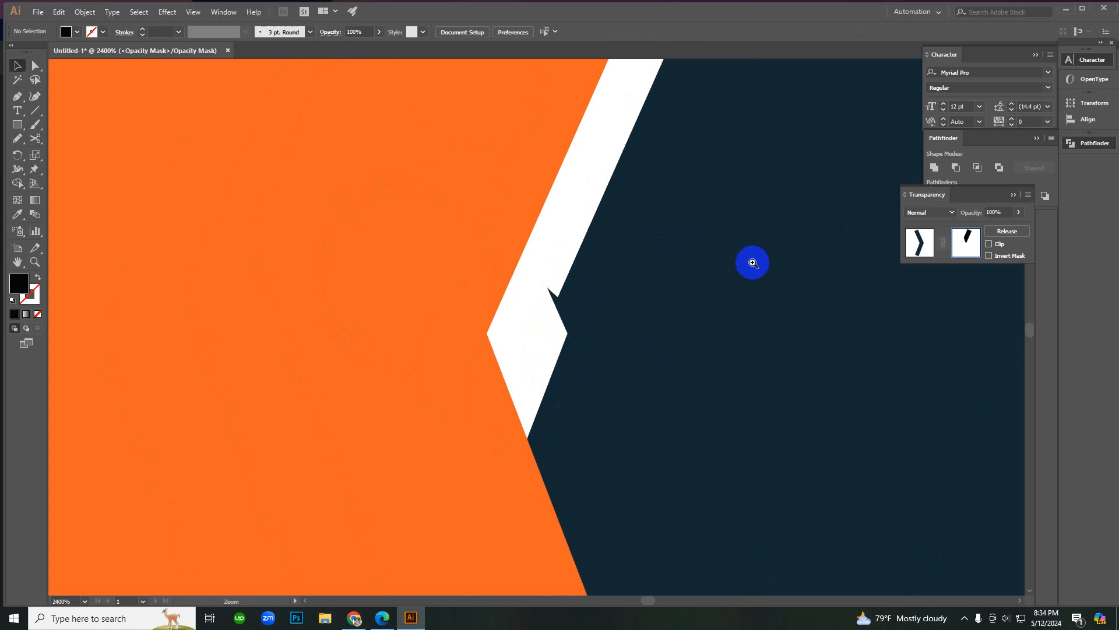
{"action": "key", "text": "a"}
{"action": "left_click", "coordinate": [555, 295]}
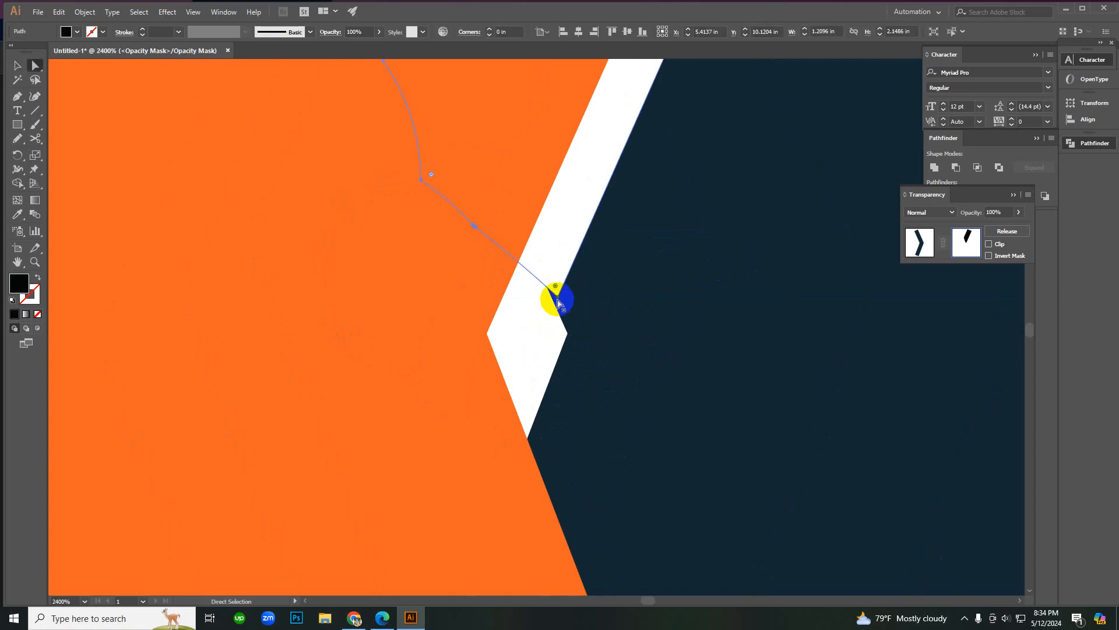
{"action": "left_click", "coordinate": [560, 301]}
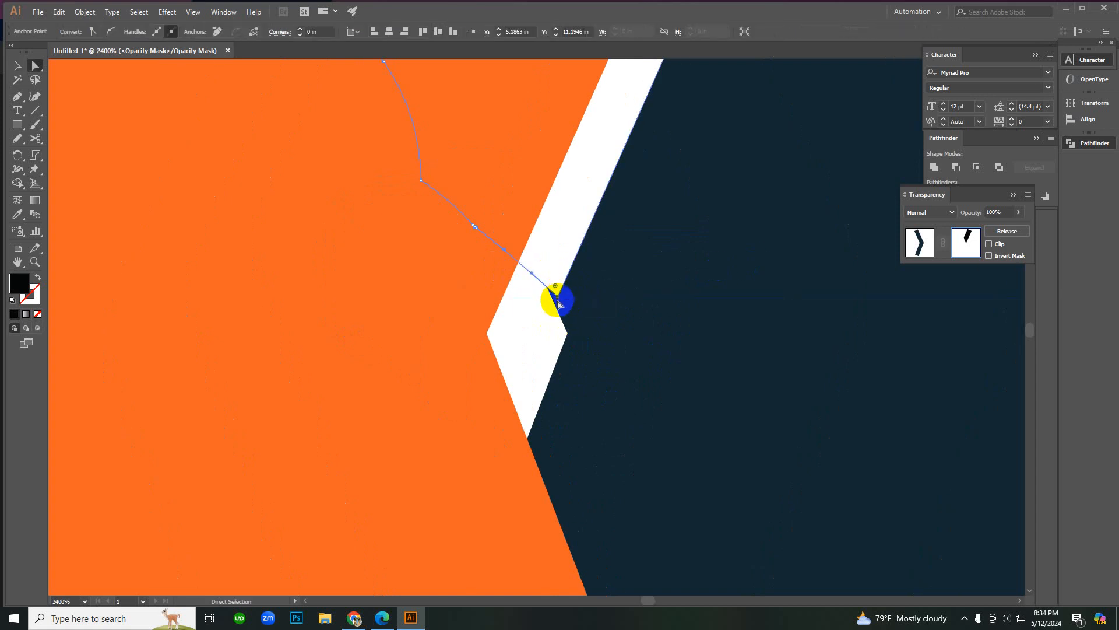
{"action": "left_click_drag", "start_coordinate": [557, 300], "coordinate": [552, 298]}
{"action": "left_click", "coordinate": [549, 341]}
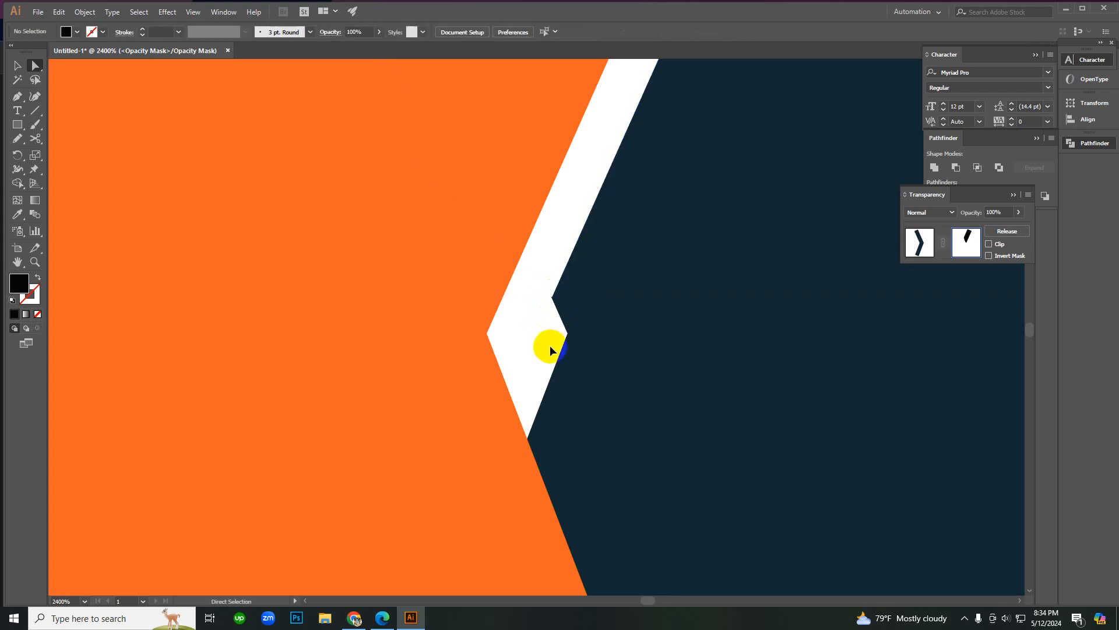
{"action": "left_click", "coordinate": [531, 337], "text": "ctrl+alt"}
{"action": "left_click", "coordinate": [531, 338], "text": "ctrl+alt"}
{"action": "scroll", "coordinate": [531, 339], "scroll_direction": "down", "scroll_amount": 6}
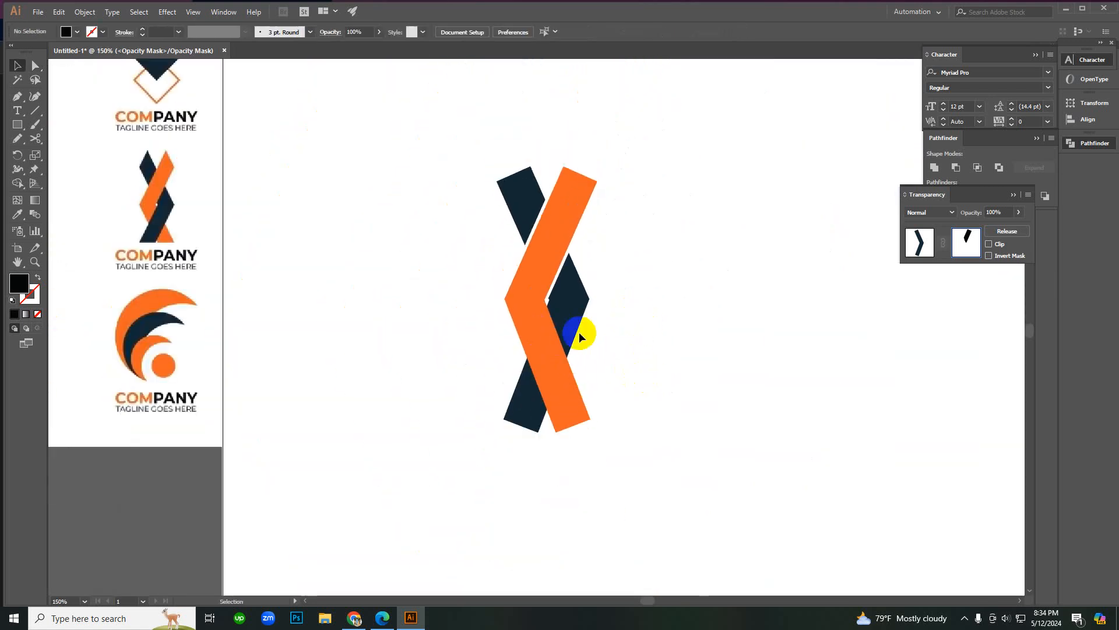
{"action": "left_click", "coordinate": [919, 250]}
{"action": "left_click", "coordinate": [628, 321]}
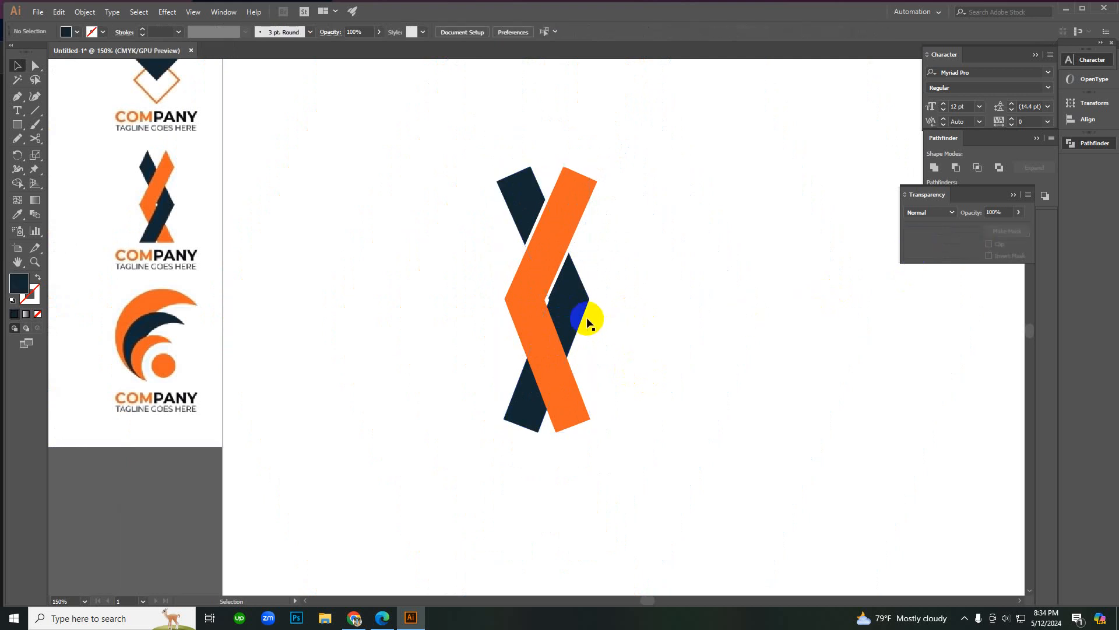
{"action": "left_click", "coordinate": [583, 319]}
{"action": "key", "text": "ctrl+x"}
{"action": "right_click", "coordinate": [615, 303]}
{"action": "left_click", "coordinate": [632, 309]}
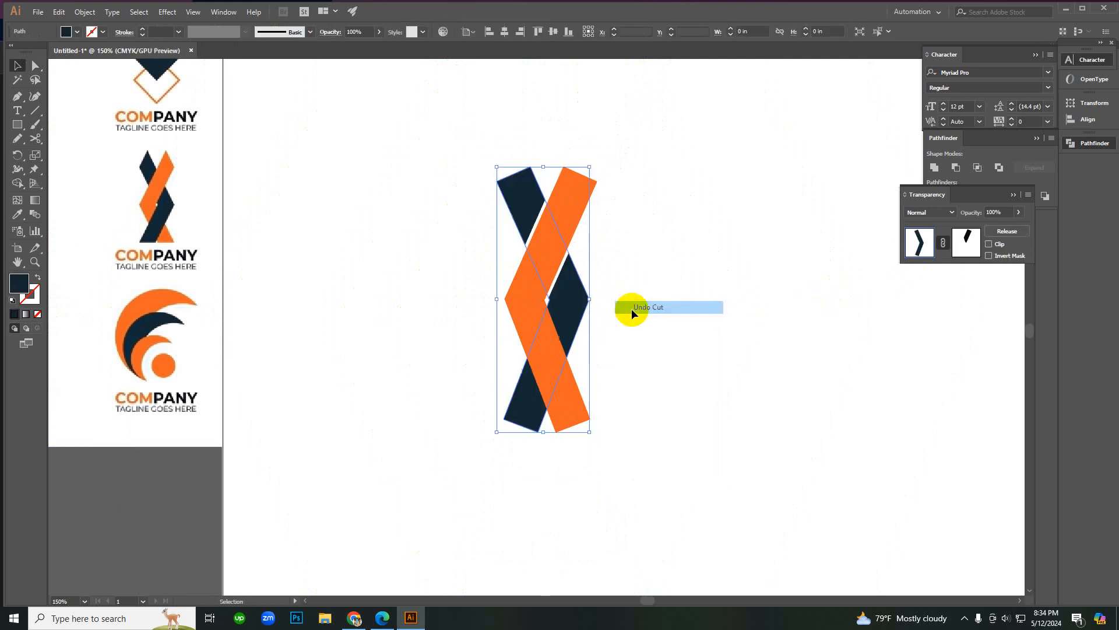
{"action": "left_click", "coordinate": [630, 313]}
Step: Bring the masked navy chevron to the front so its lower half overlaps the orange chevron
{"action": "left_click", "coordinate": [583, 319]}
{"action": "left_click", "coordinate": [722, 317]}
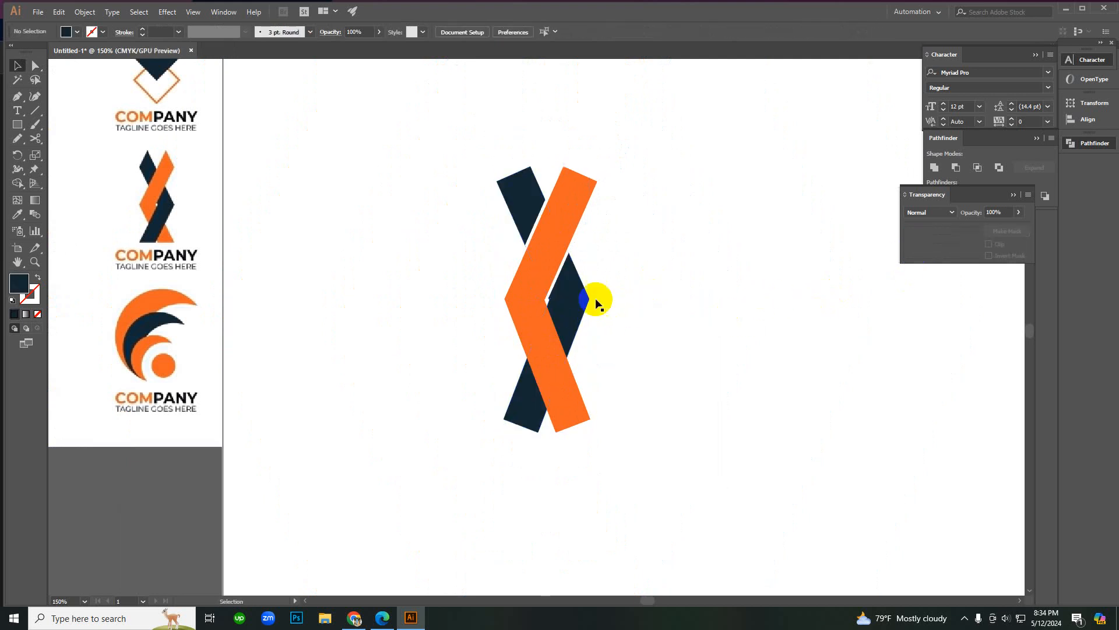
{"action": "key", "text": "ctrl+z"}
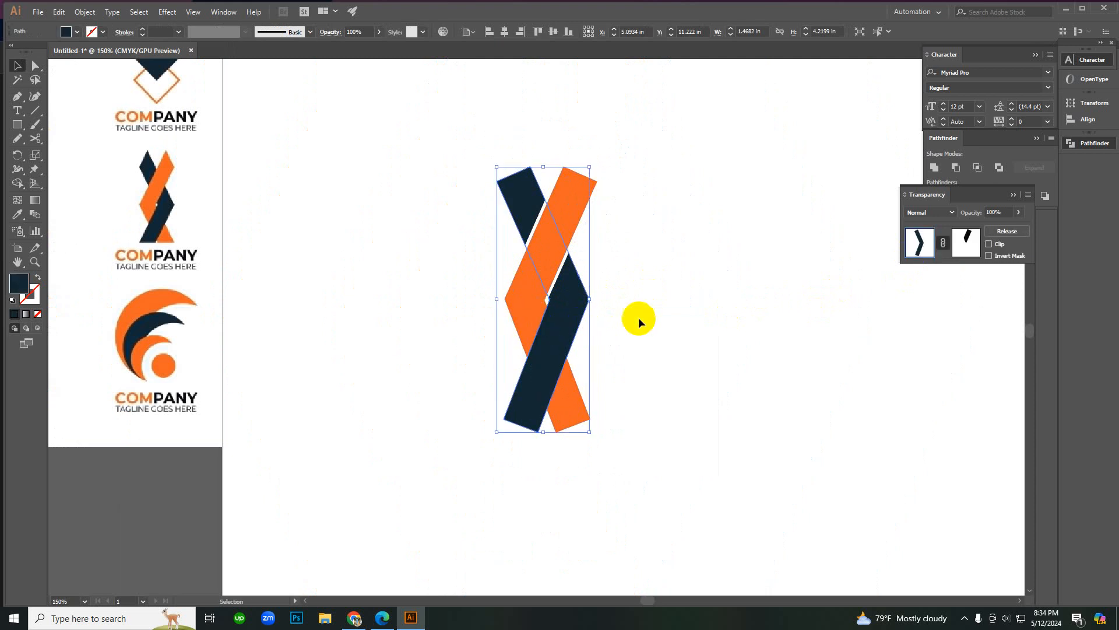
{"action": "left_click", "coordinate": [666, 307]}
Step: Create an outward path offset of the navy chevron with the current offset settings
{"action": "left_click", "coordinate": [545, 332]}
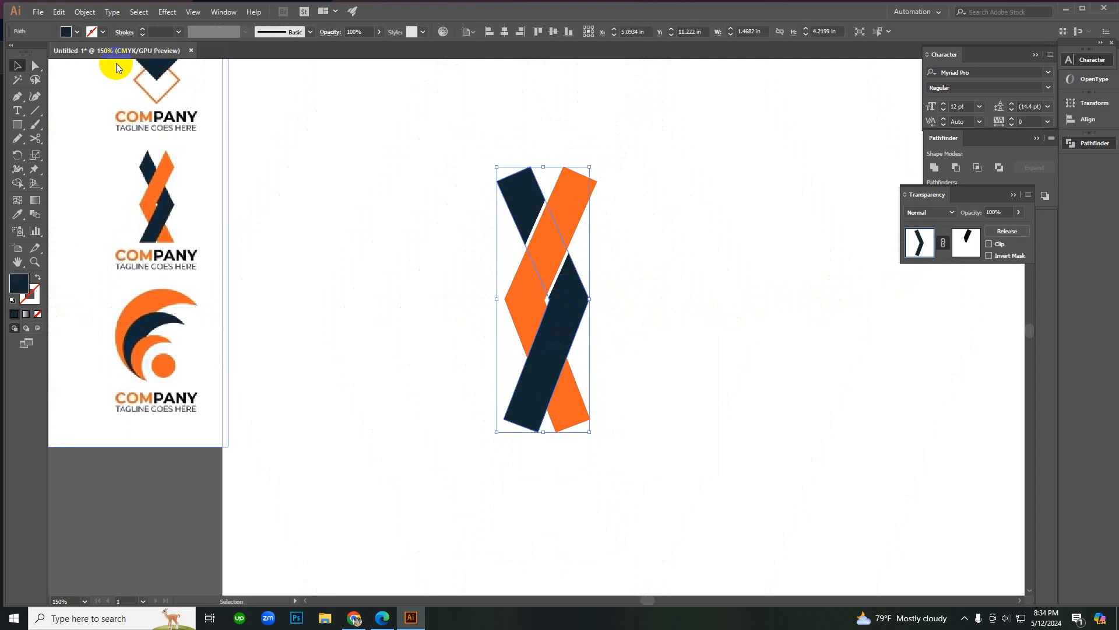
{"action": "left_click", "coordinate": [81, 13]}
{"action": "mouse_move", "coordinate": [103, 277]}
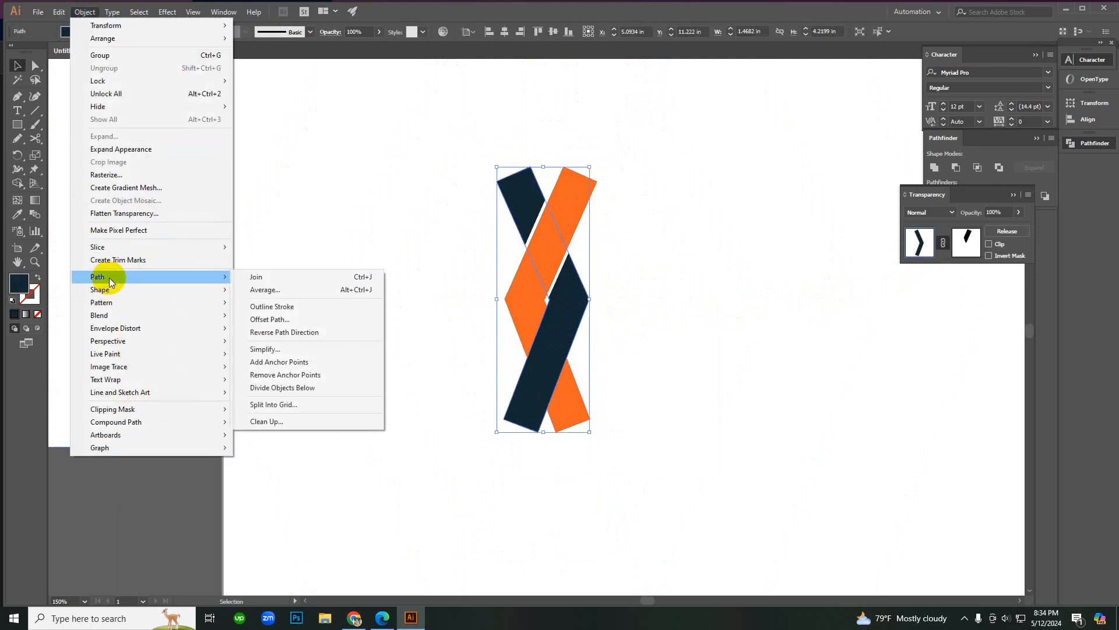
{"action": "left_click", "coordinate": [268, 318]}
{"action": "left_click", "coordinate": [927, 441]}
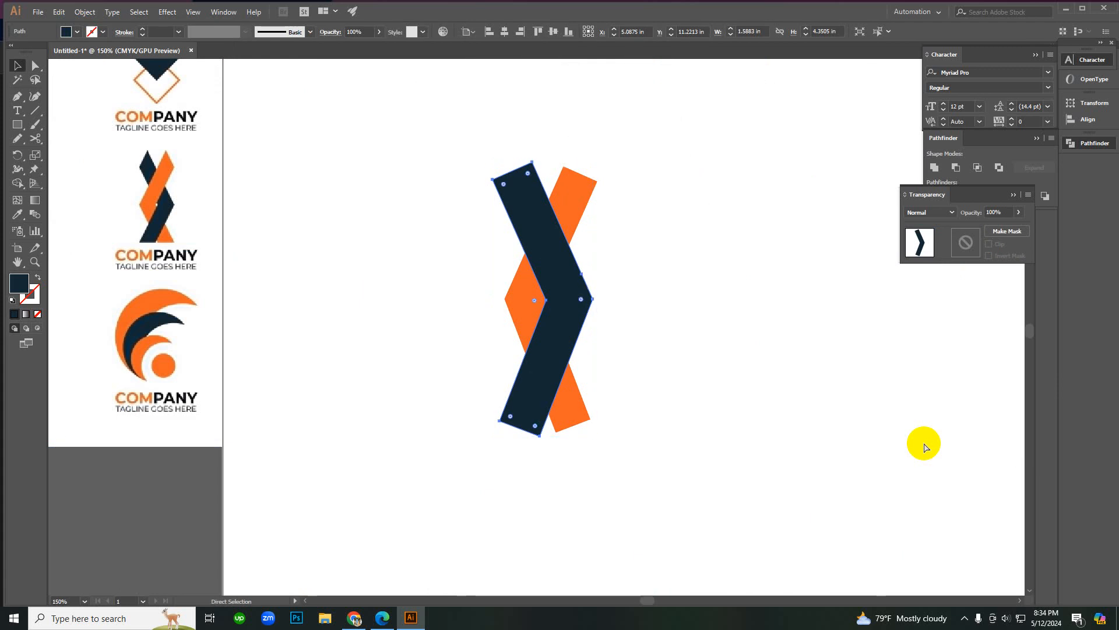
{"action": "left_click", "coordinate": [923, 442]}
Step: Cut the navy offset outline and paste it in place inside a new opacity mask on the orange chevron, with clipping turned off
{"action": "left_click", "coordinate": [524, 303]}
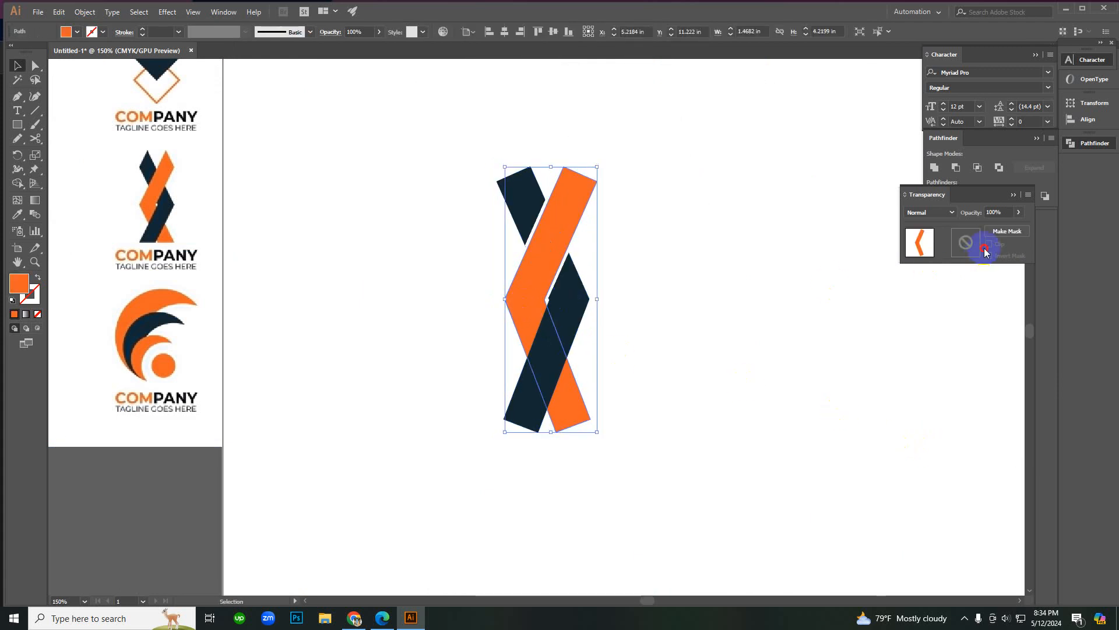
{"action": "left_click", "coordinate": [968, 249]}
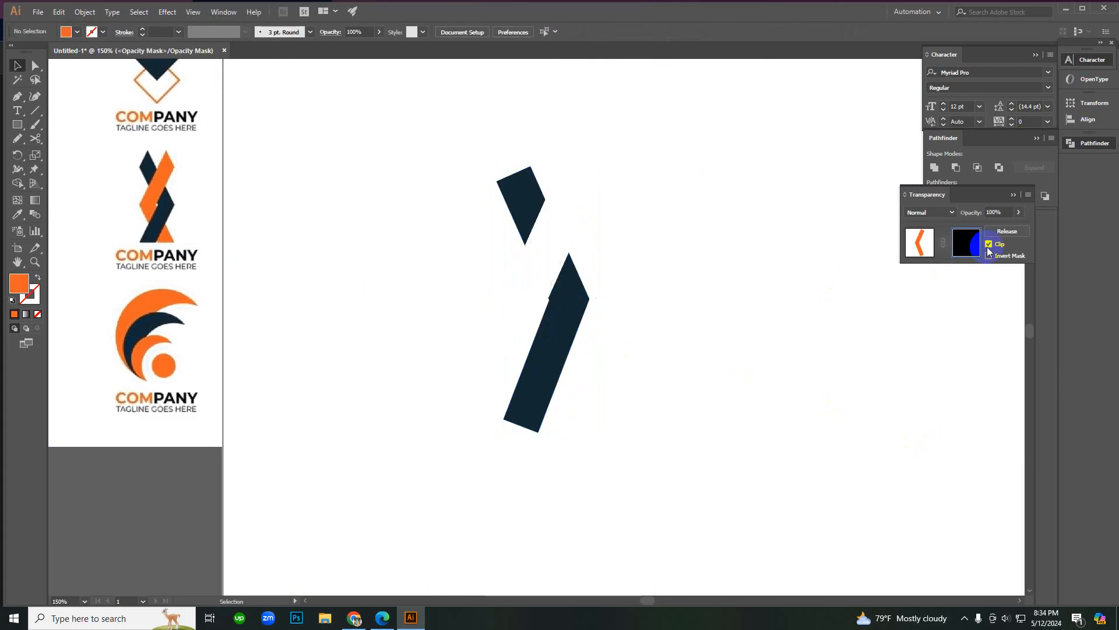
{"action": "left_click", "coordinate": [988, 245]}
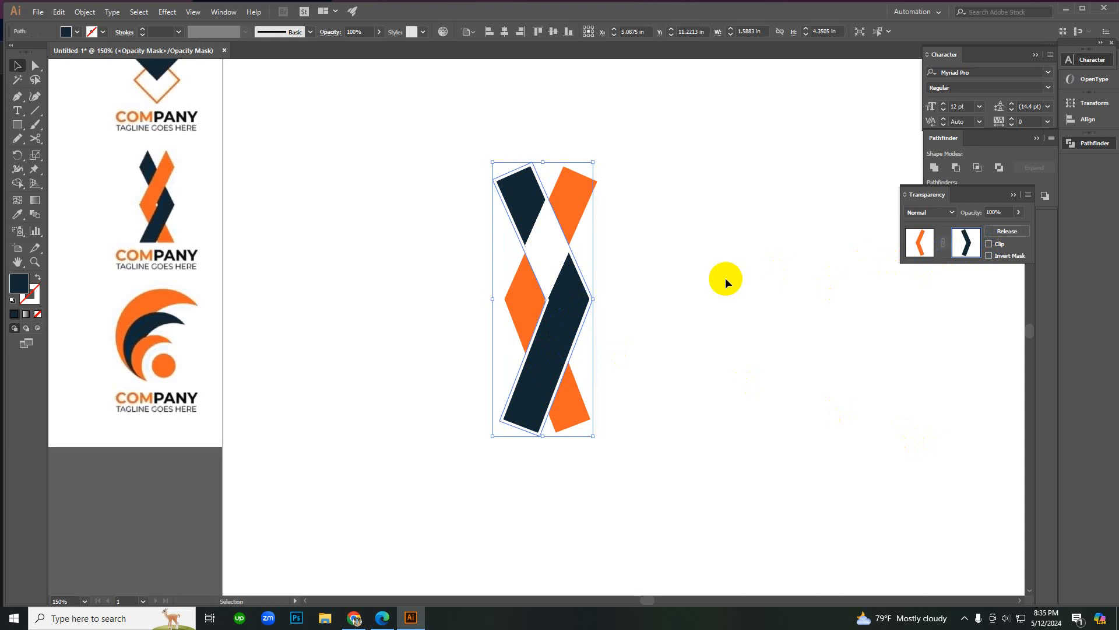
Step: Erase the upper half of the pasted mask outline above the bend and deselect it
{"action": "key", "text": "shift+e"}
{"action": "key", "text": "ctrl+="}
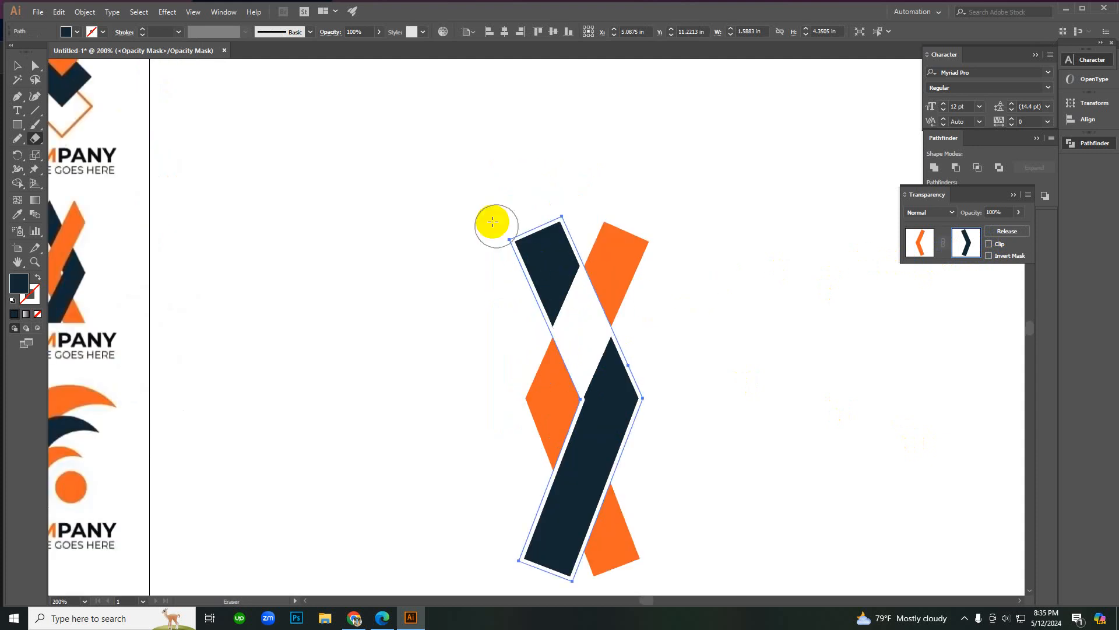
{"action": "left_click_drag", "start_coordinate": [479, 210], "coordinate": [680, 400]}
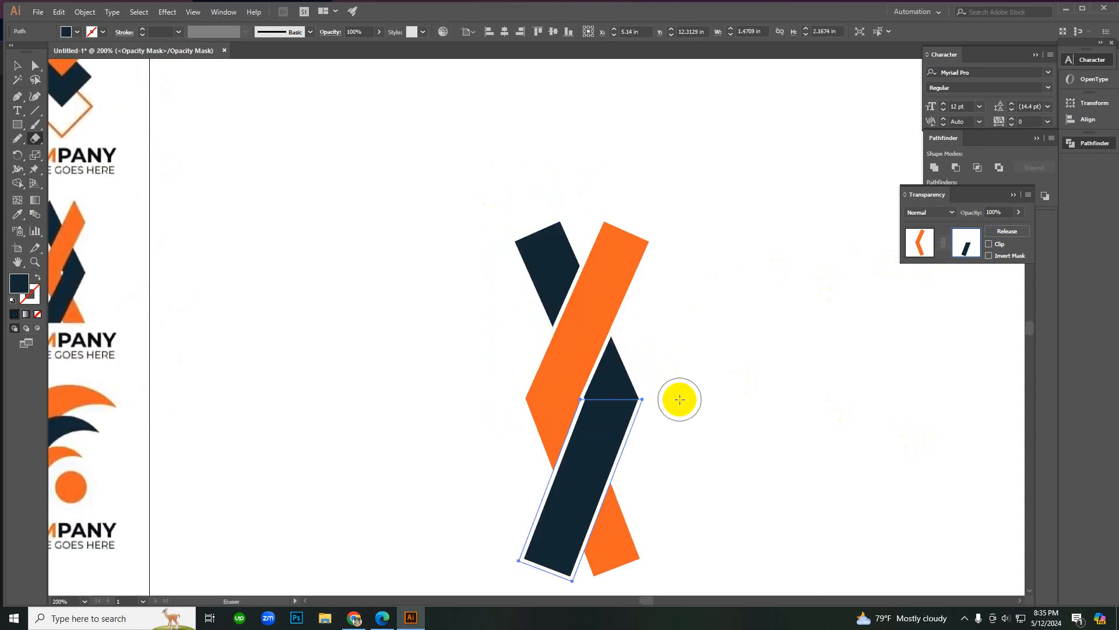
{"action": "left_click", "coordinate": [743, 381]}
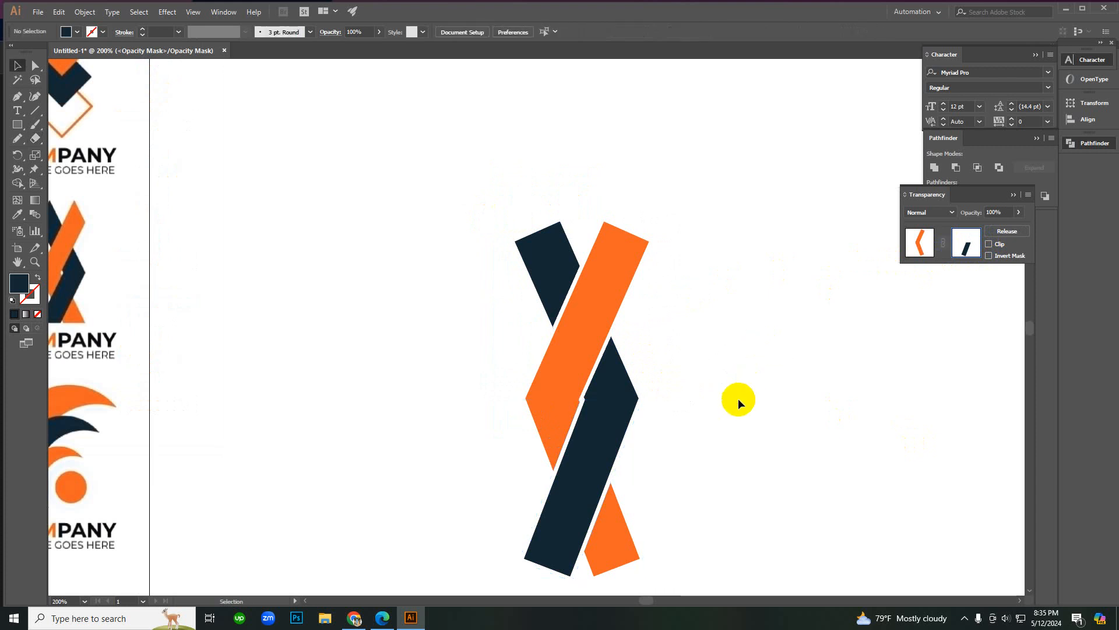
Step: Try to erase the inner corner of the orange chevron's mask outline beside the centre gap, and undo the attempts
{"action": "left_click", "coordinate": [585, 418], "text": "alt"}
{"action": "left_click", "coordinate": [580, 413], "text": "alt"}
{"action": "left_click", "coordinate": [536, 322]}
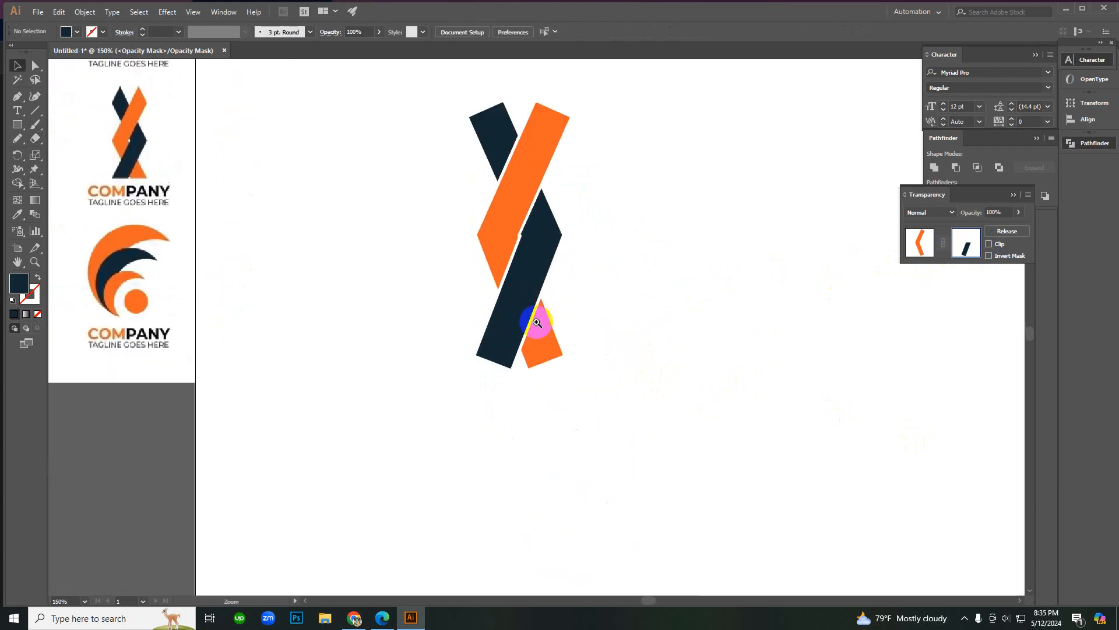
{"action": "left_click", "coordinate": [596, 274]}
{"action": "key", "text": "v"}
{"action": "scroll", "coordinate": [423, 263], "scroll_direction": "up", "scroll_amount": 5}
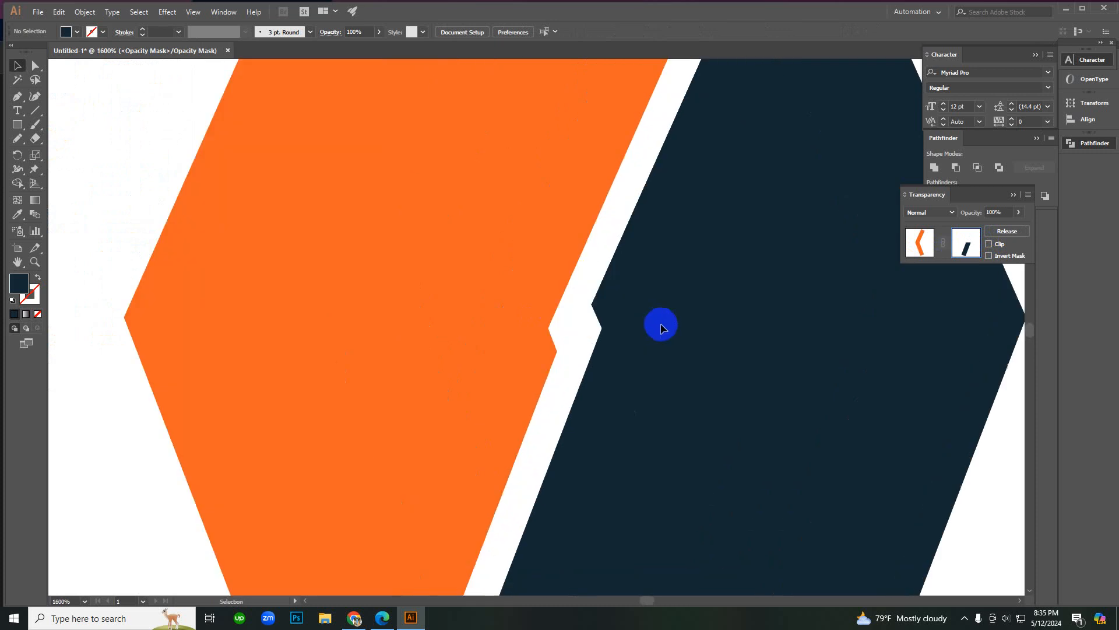
{"action": "left_click", "coordinate": [595, 345]}
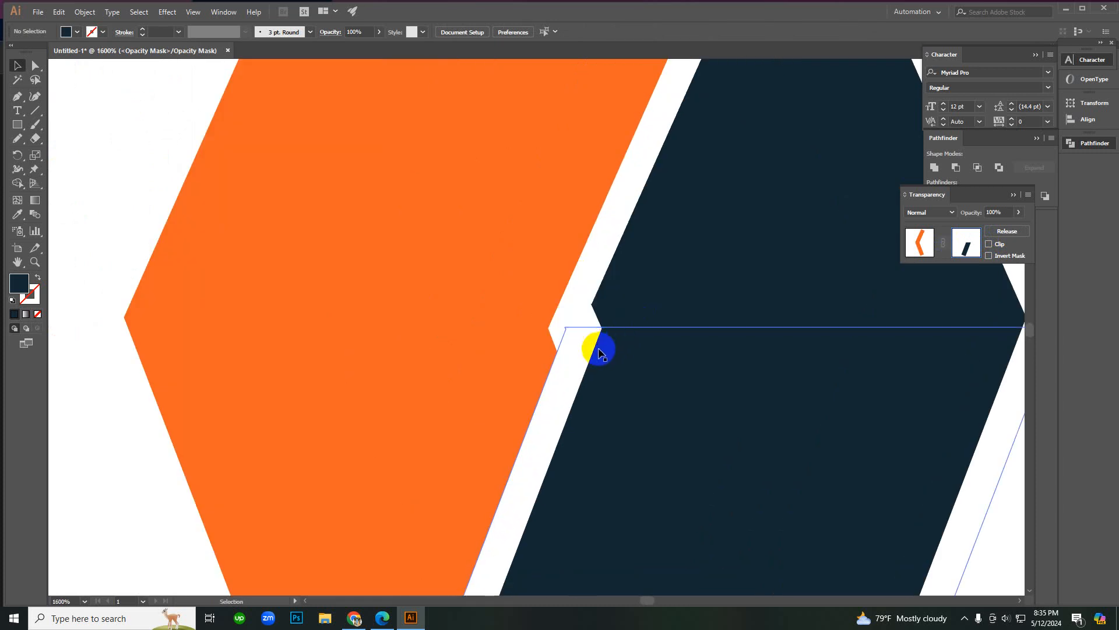
{"action": "key", "text": "shift+e"}
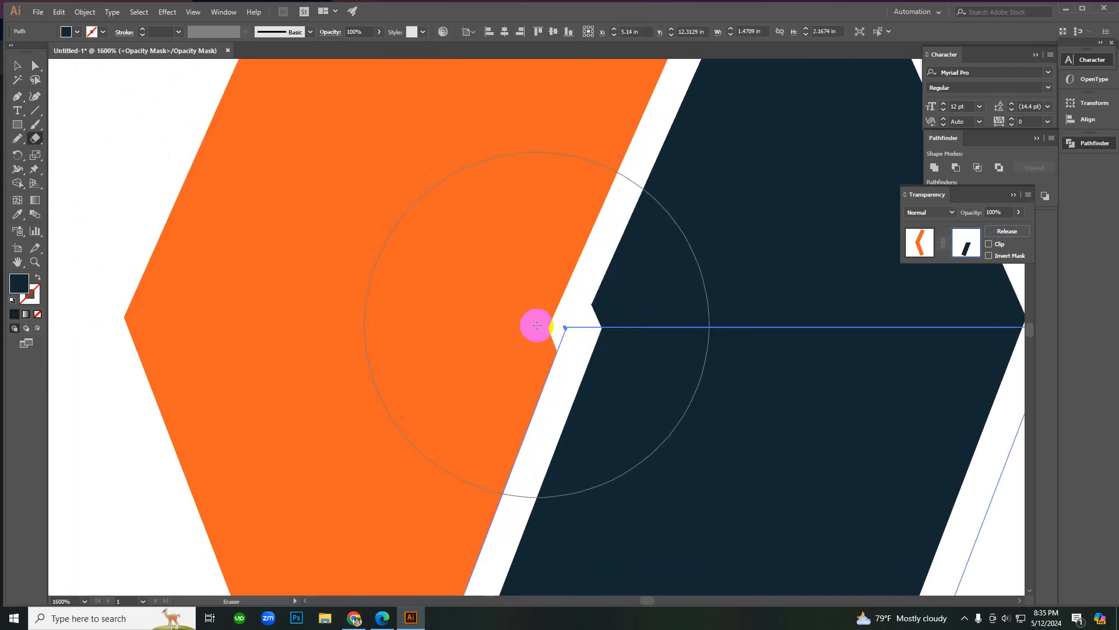
{"action": "left_click_drag", "start_coordinate": [544, 324], "coordinate": [617, 350]}
{"action": "left_click_drag", "start_coordinate": [598, 310], "coordinate": [612, 313]}
{"action": "scroll", "coordinate": [612, 313], "scroll_direction": "down", "scroll_amount": 3}
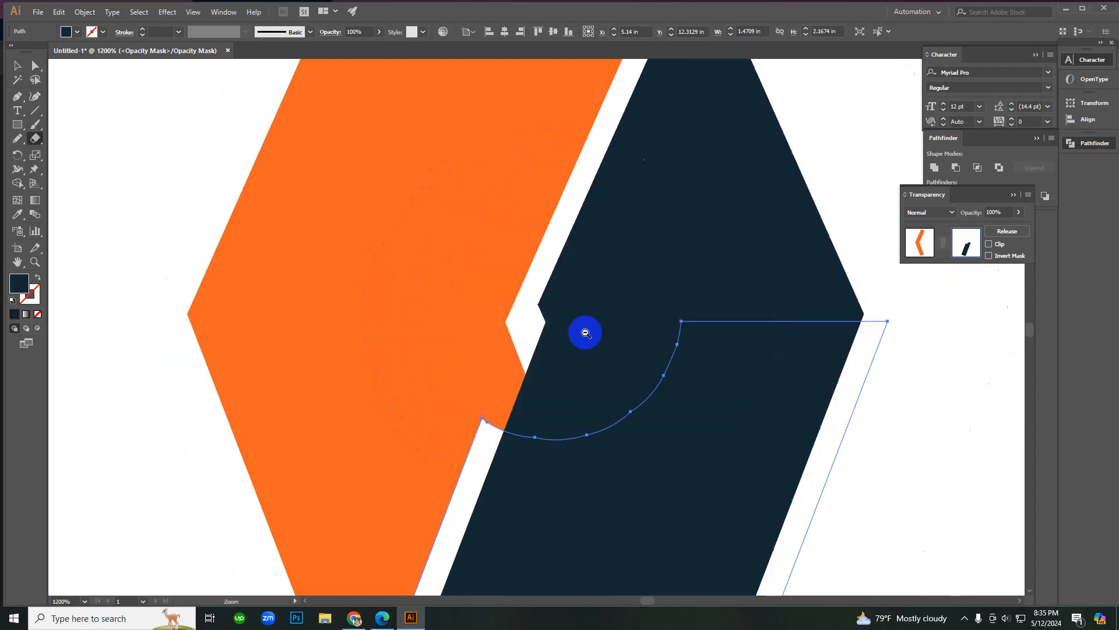
{"action": "key", "text": "ctrl"}
{"action": "key", "text": "ctrl+z"}
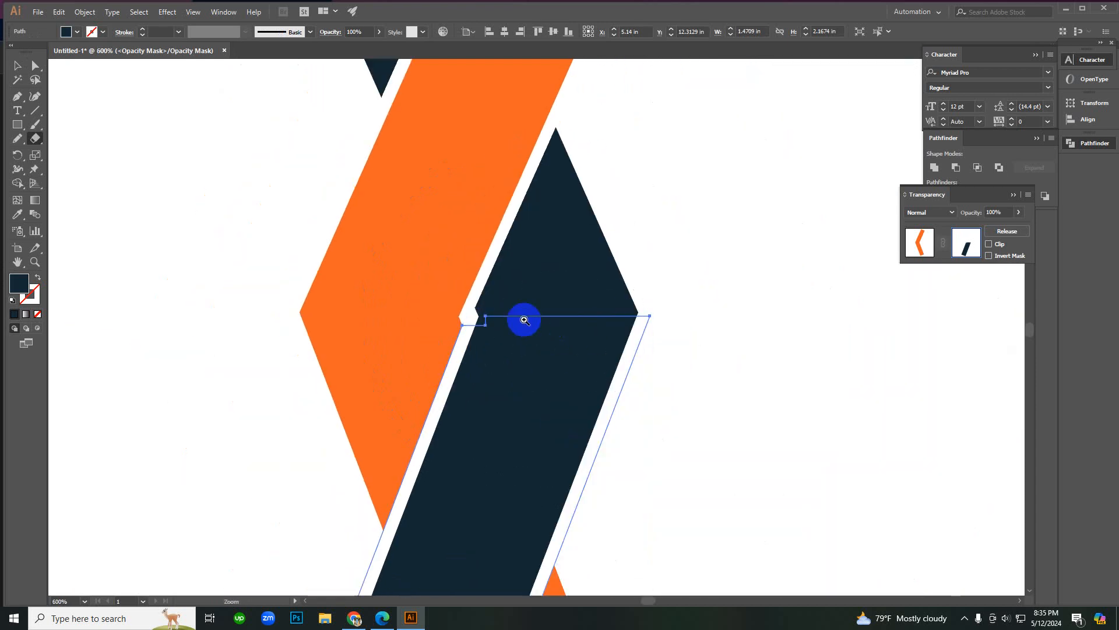
{"action": "left_click", "coordinate": [491, 270]}
{"action": "key", "text": "ctrl+z"}
Step: Erase the upper edge and outer side of the mask outline below the bend, and deselect it
{"action": "mouse_move", "coordinate": [483, 257]}
{"action": "left_mouse_down"}
{"action": "mouse_move", "coordinate": [542, 293]}
{"action": "mouse_move", "coordinate": [675, 301]}
{"action": "mouse_move", "coordinate": [570, 298]}
{"action": "left_mouse_up"}
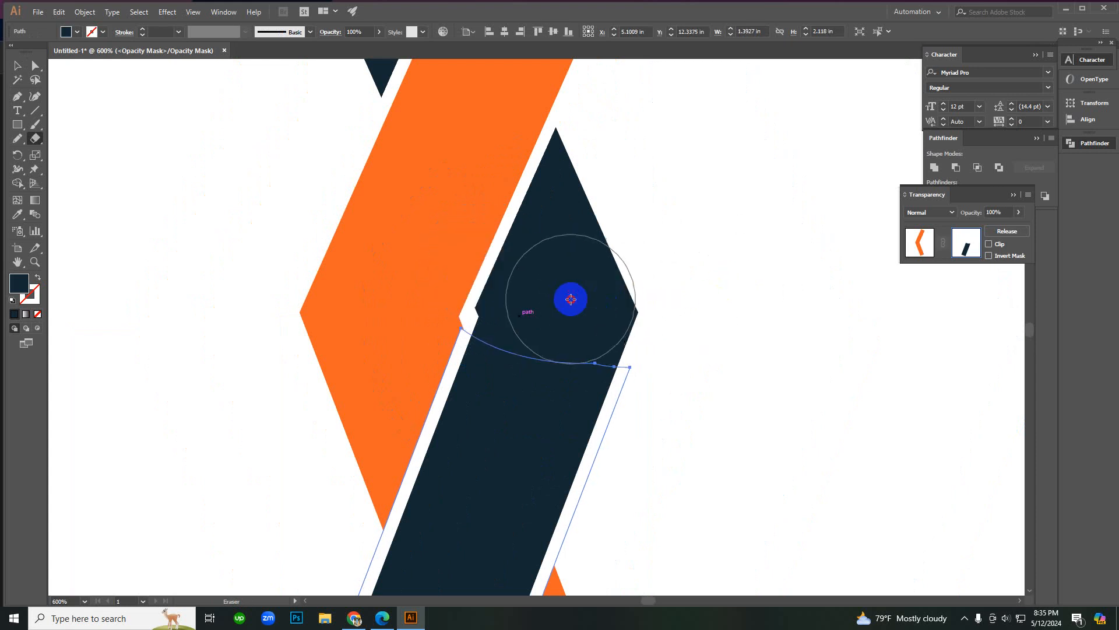
{"action": "left_click", "coordinate": [571, 299]}
{"action": "mouse_move", "coordinate": [618, 343]}
{"action": "left_mouse_down"}
{"action": "mouse_move", "coordinate": [627, 371]}
{"action": "mouse_move", "coordinate": [619, 545]}
{"action": "left_mouse_up"}
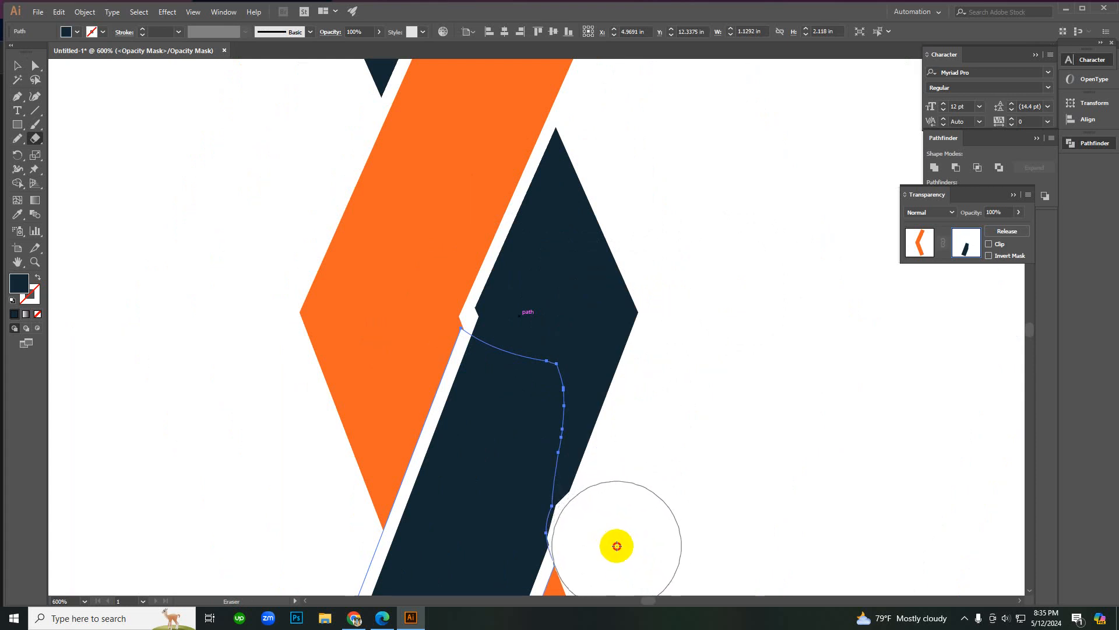
{"action": "key", "text": "v"}
{"action": "left_click", "coordinate": [620, 395]}
{"action": "scroll", "coordinate": [512, 349], "scroll_direction": "up", "scroll_amount": 4}
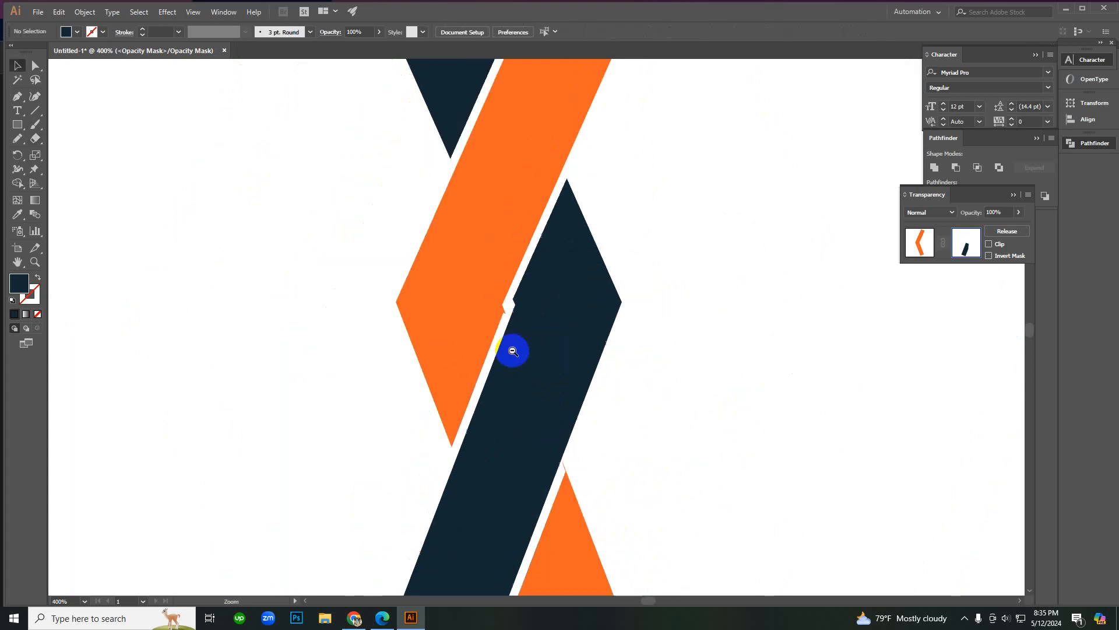
Step: Try to adjust the mask outline's corner anchor beside the centre gap, and deselect it
{"action": "key", "text": "a"}
{"action": "mouse_move", "coordinate": [379, 341]}
{"action": "left_mouse_down"}
{"action": "mouse_move", "coordinate": [375, 279]}
{"action": "mouse_move", "coordinate": [396, 331]}
{"action": "left_mouse_up"}
{"action": "scroll", "coordinate": [539, 370], "scroll_direction": "down", "scroll_amount": 6}
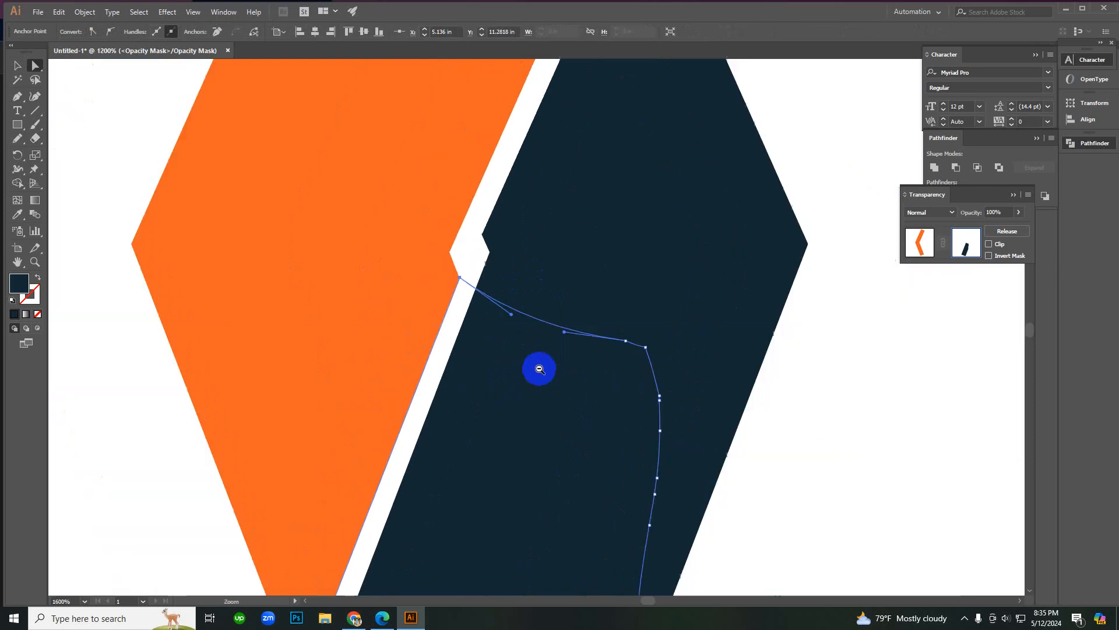
{"action": "key", "text": "v"}
{"action": "left_click", "coordinate": [667, 345]}
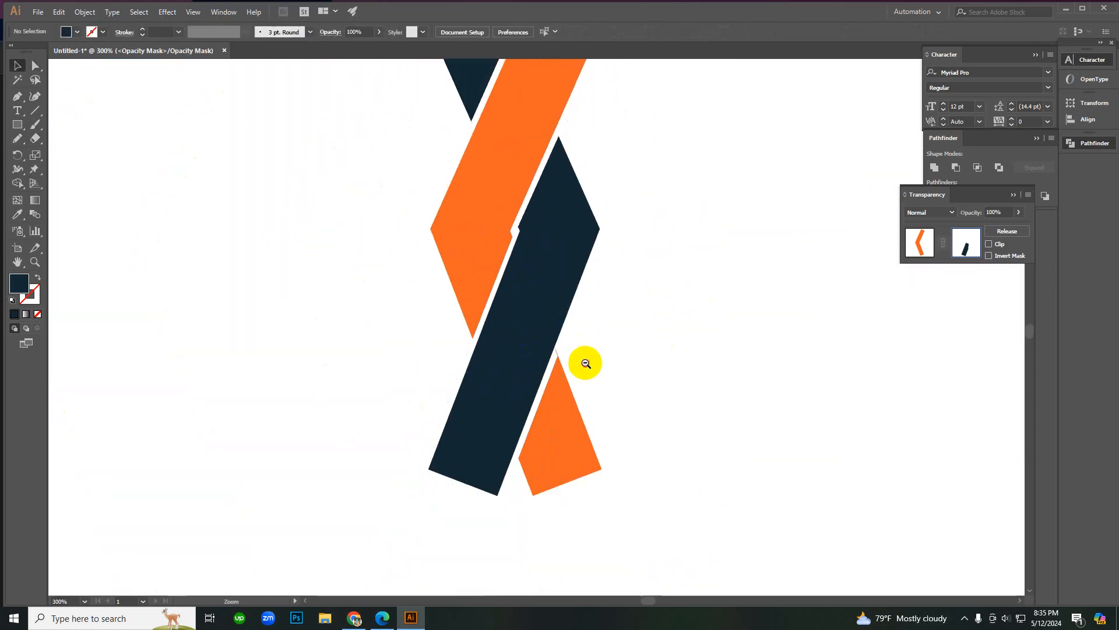
Step: Leave the opacity mask, return to editing the orange chevron's artwork, and deselect it
{"action": "scroll", "coordinate": [582, 362], "scroll_direction": "down", "scroll_amount": 3}
{"action": "left_click", "coordinate": [919, 243]}
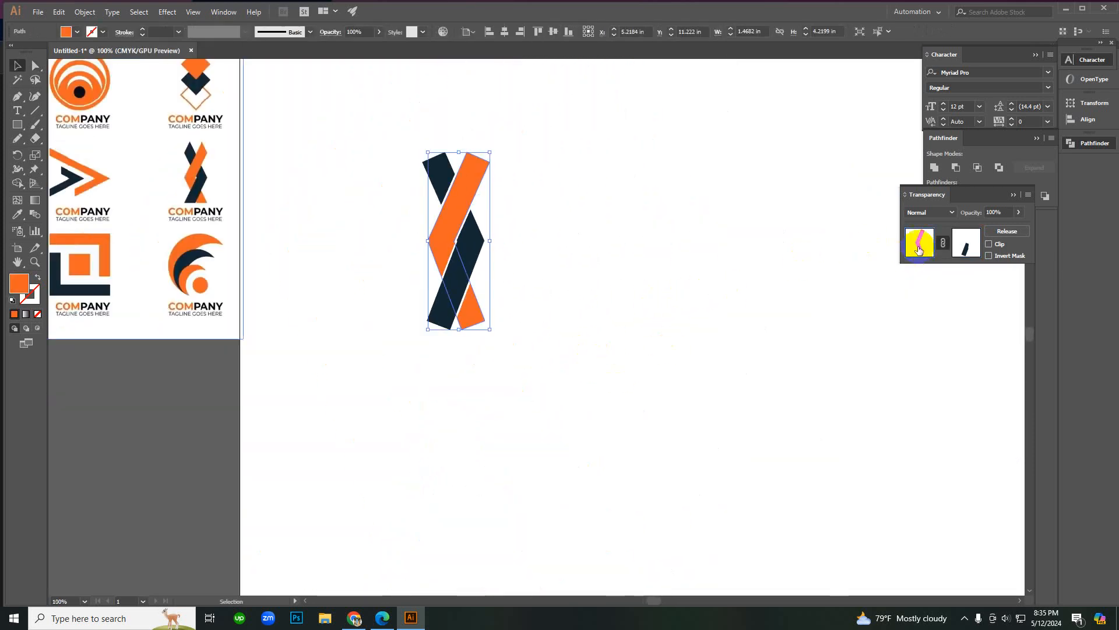
{"action": "left_click", "coordinate": [733, 325]}
{"action": "scroll", "coordinate": [532, 325], "scroll_direction": "down", "scroll_amount": 1}
Step: Compare the ribbon logo's crossings, centre gap and ends with the reference logo
{"action": "scroll", "coordinate": [532, 324], "scroll_direction": "up", "scroll_amount": 3}
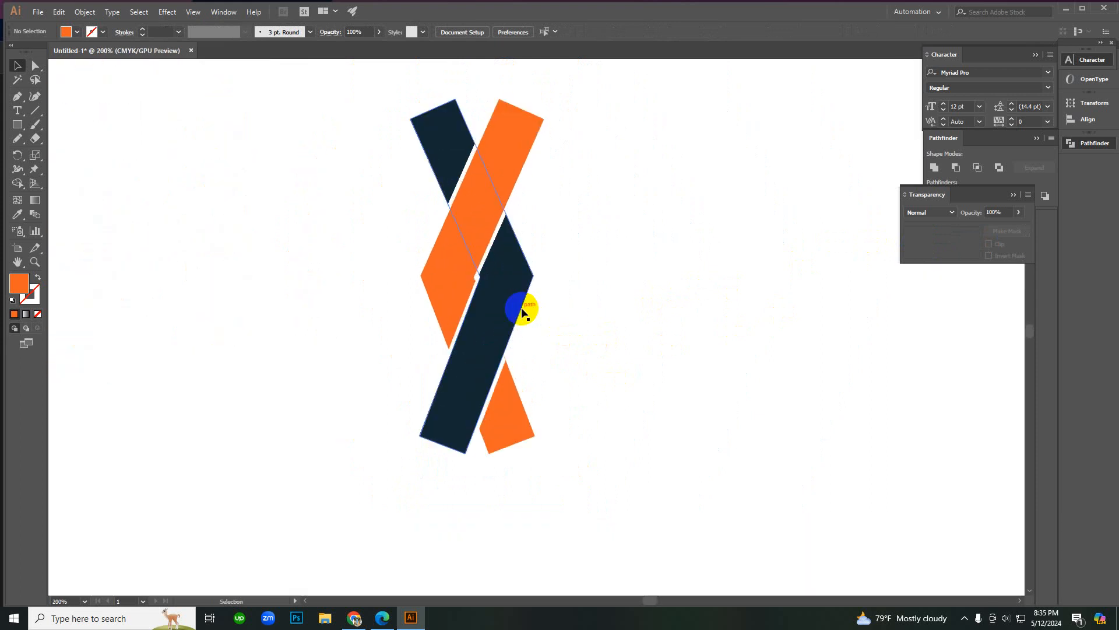
{"action": "scroll", "coordinate": [522, 313], "scroll_direction": "down", "scroll_amount": 3}
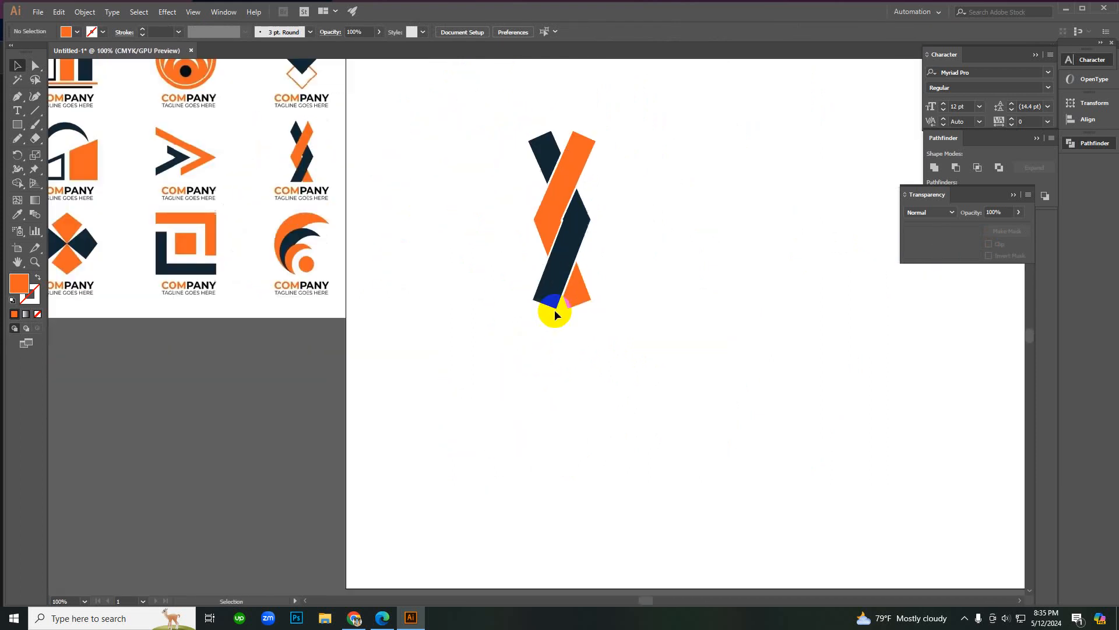
{"action": "scroll", "coordinate": [527, 294], "scroll_direction": "down", "scroll_amount": 1}
{"action": "left_click_drag", "start_coordinate": [499, 225], "coordinate": [617, 387]}
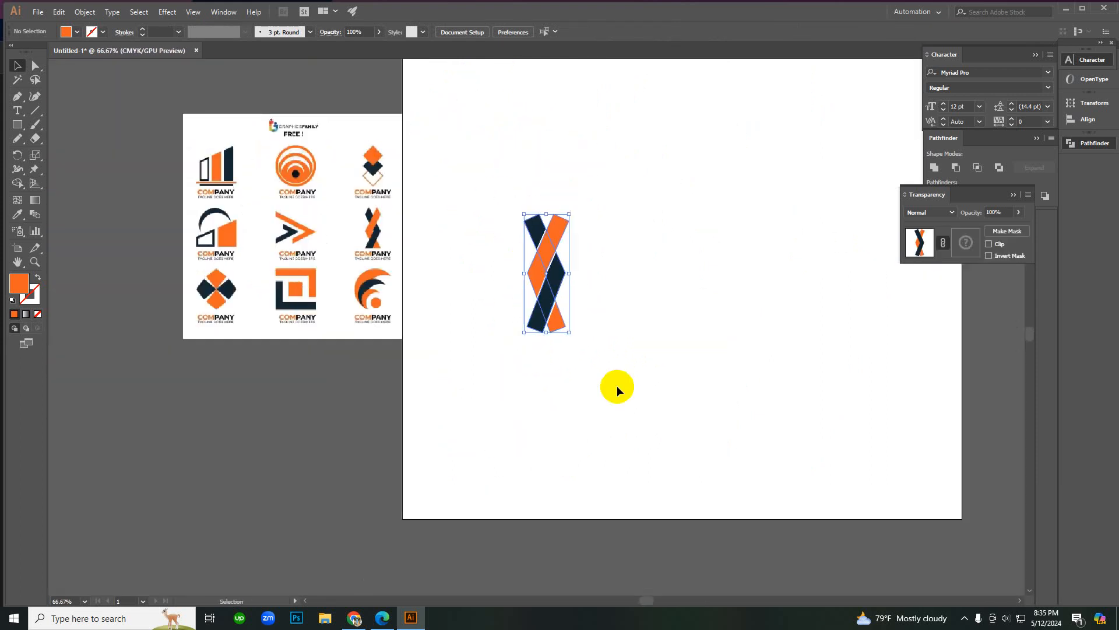
{"action": "scroll", "coordinate": [598, 337], "scroll_direction": "up", "scroll_amount": 2}
{"action": "left_click", "coordinate": [656, 293]}
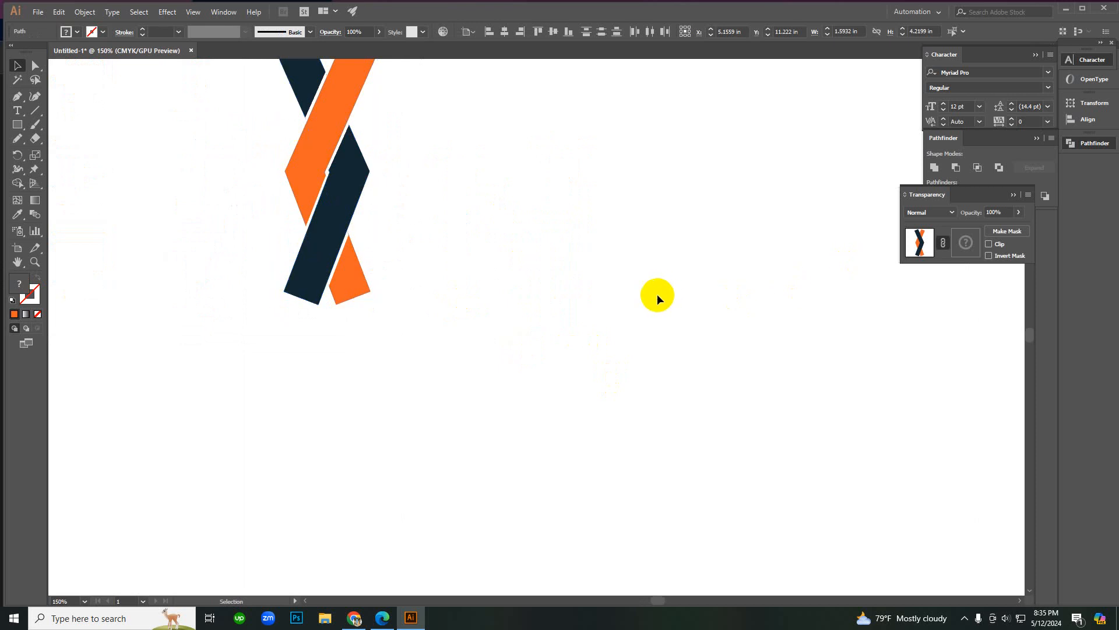
{"action": "scroll", "coordinate": [510, 303], "scroll_direction": "down", "scroll_amount": 2}
{"action": "left_click_drag", "start_coordinate": [395, 220], "coordinate": [585, 449]}
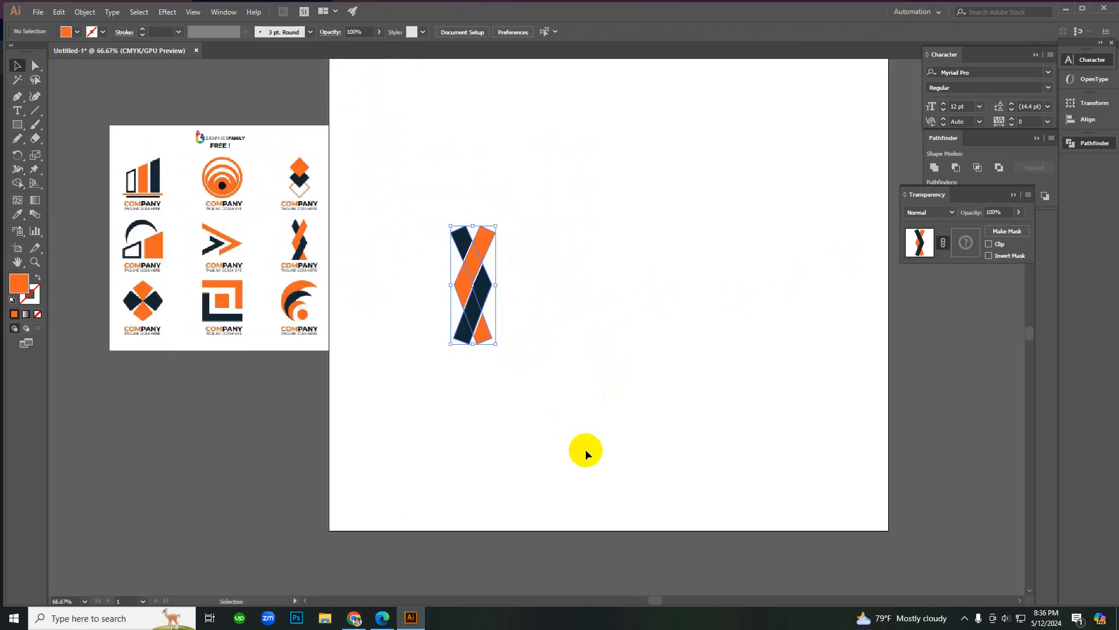
{"action": "left_click", "coordinate": [526, 380]}
{"action": "scroll", "coordinate": [450, 272], "scroll_direction": "up", "scroll_amount": 3}
{"action": "scroll", "coordinate": [517, 354], "scroll_direction": "up", "scroll_amount": 1}
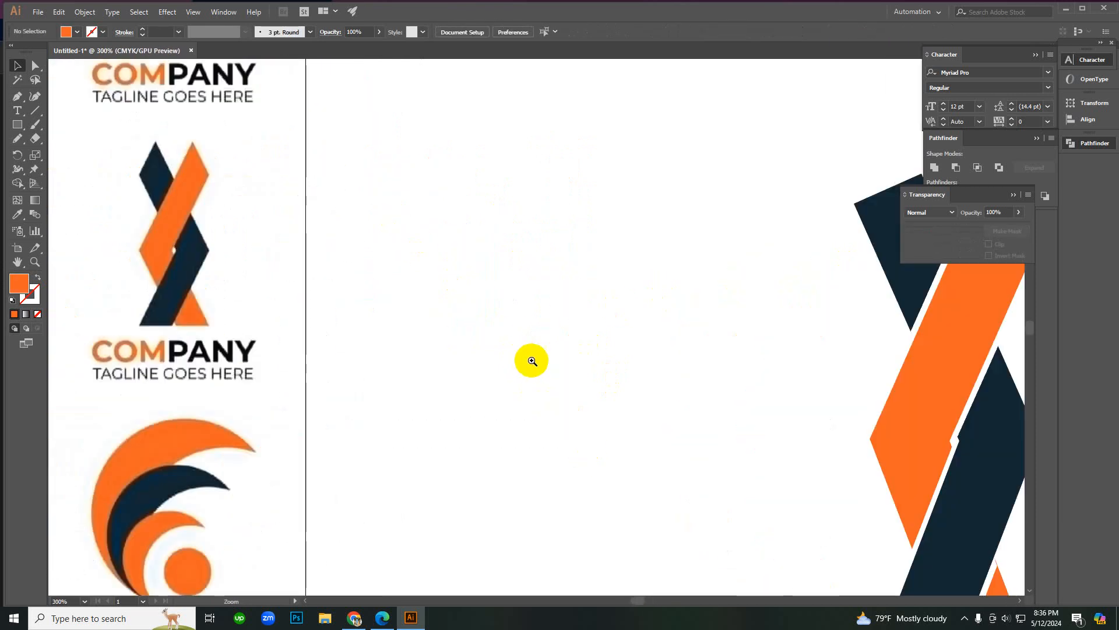
{"action": "scroll", "coordinate": [282, 319], "scroll_direction": "up", "scroll_amount": 3}
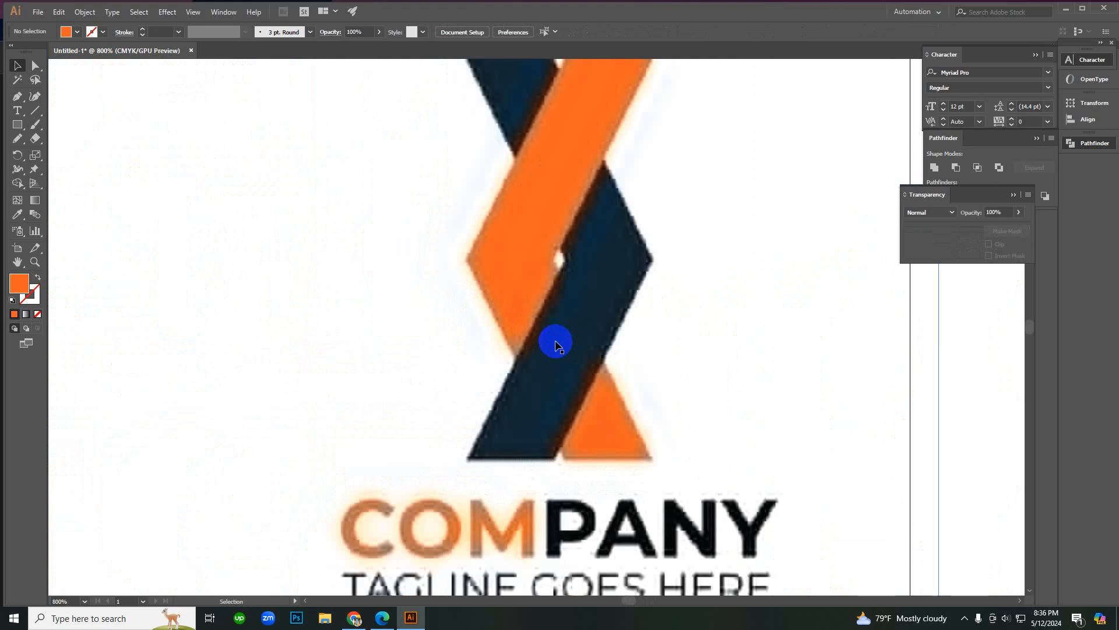
{"action": "scroll", "coordinate": [650, 393], "scroll_direction": "down", "scroll_amount": 8}
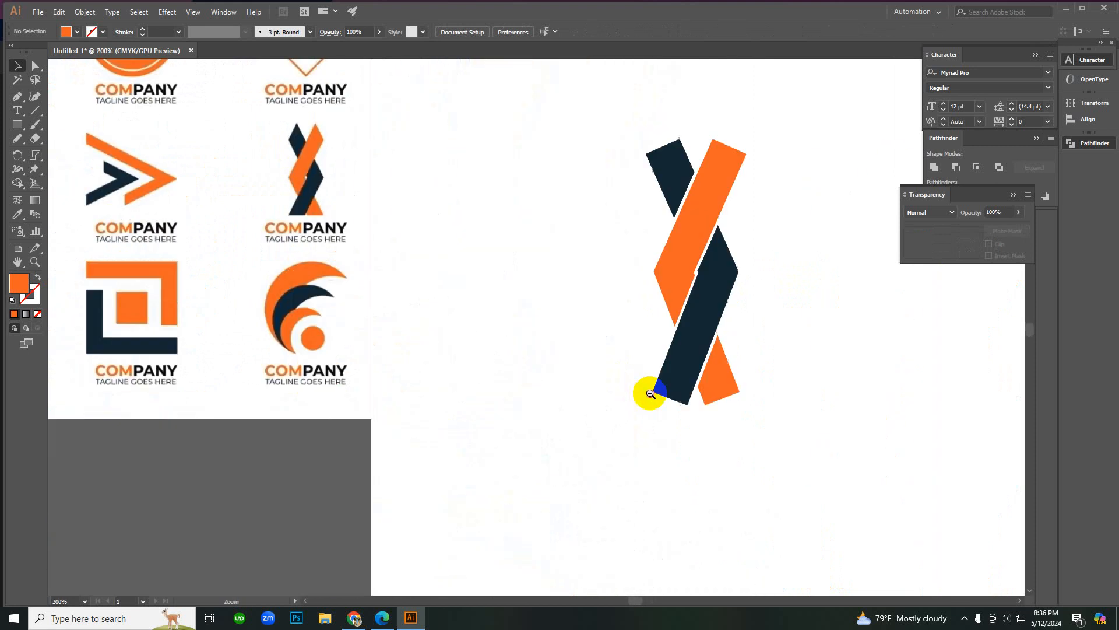
{"action": "left_click", "coordinate": [505, 265]}
{"action": "left_click_drag", "start_coordinate": [411, 196], "coordinate": [579, 405]}
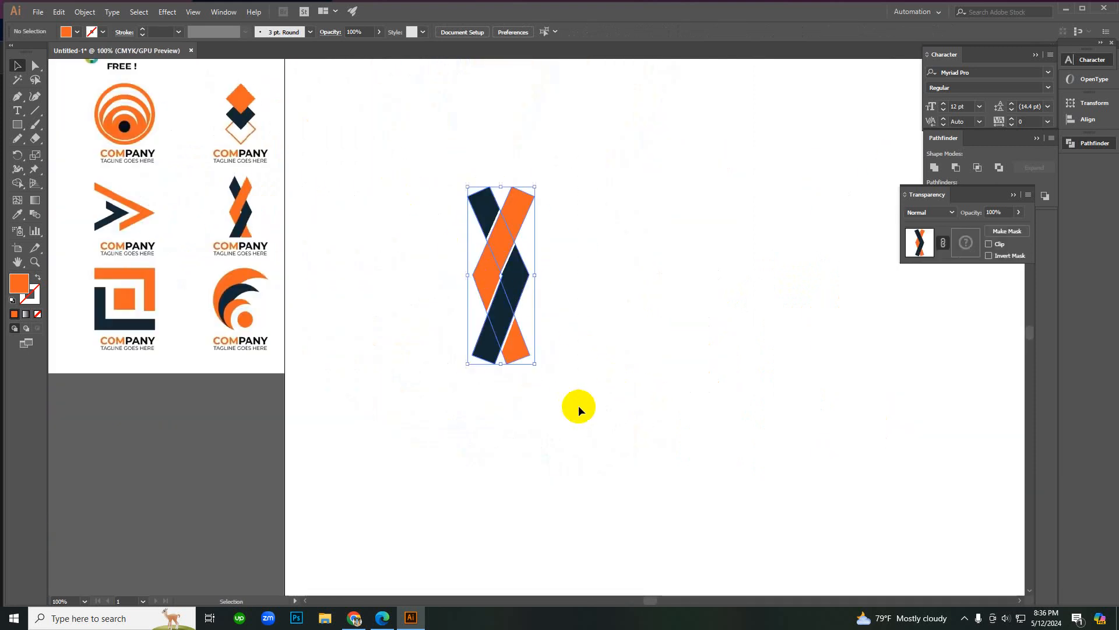
{"action": "left_click", "coordinate": [593, 374]}
Step: Undo the masks, colours and mirrored chevron back to the two overlapping yellow rectangles, and deselect them
{"action": "key", "text": "ctrl+z"}
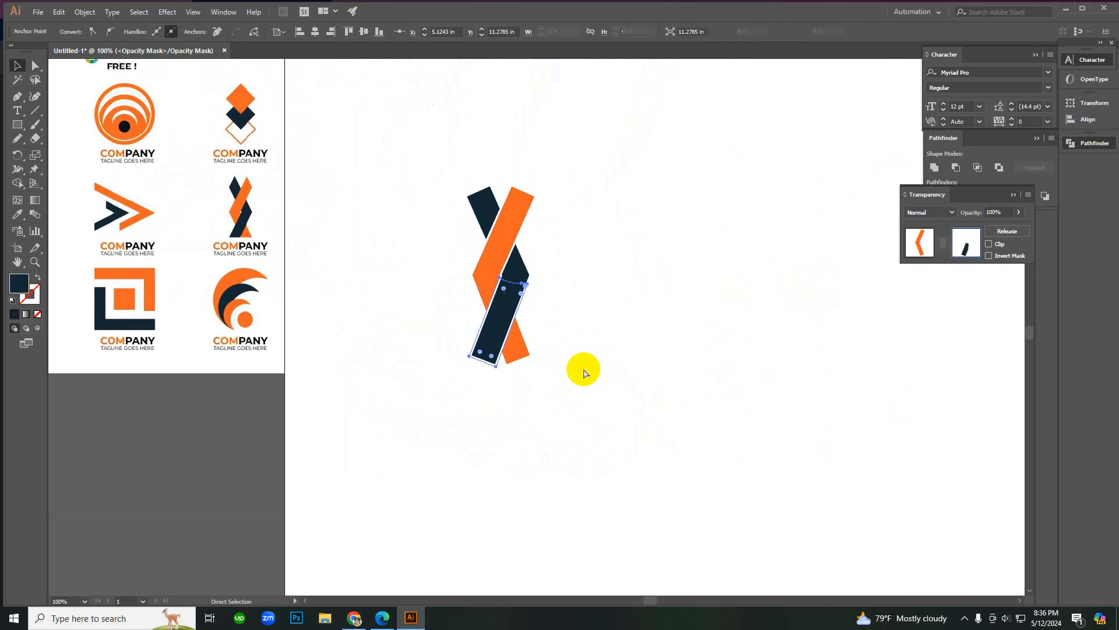
{"action": "key", "text": "ctrl+z"}
{"action": "key", "text": "ctrl+z"}
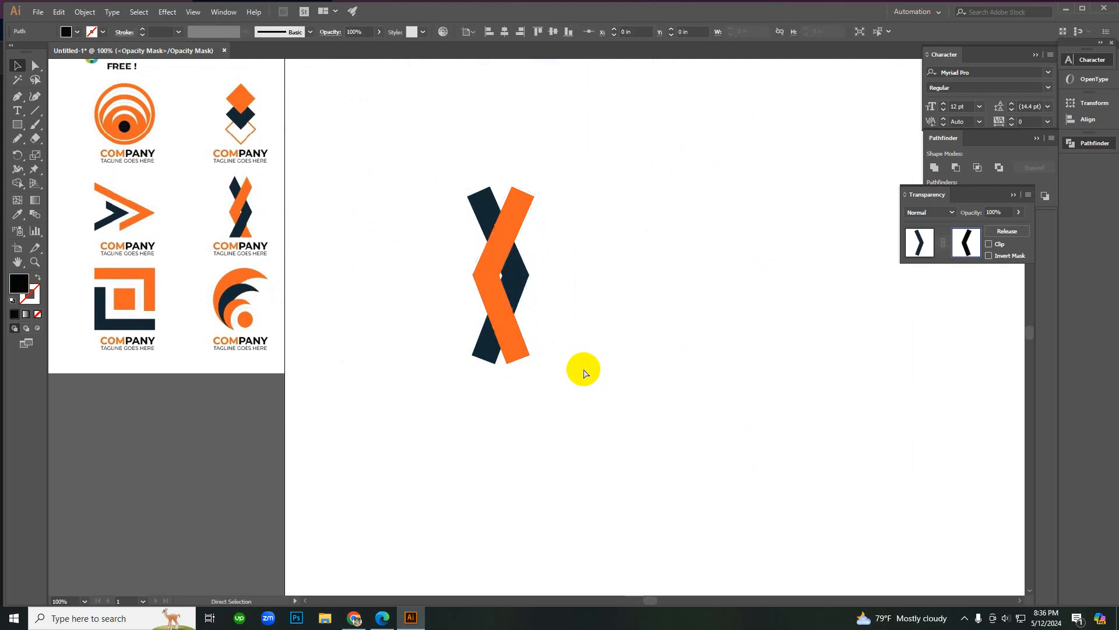
{"action": "key", "text": "ctrl+z"}
{"action": "key", "text": "ctrl+z"}
{"action": "key", "text": "ctrl+z"}
{"action": "key", "text": "ctrl+z"}
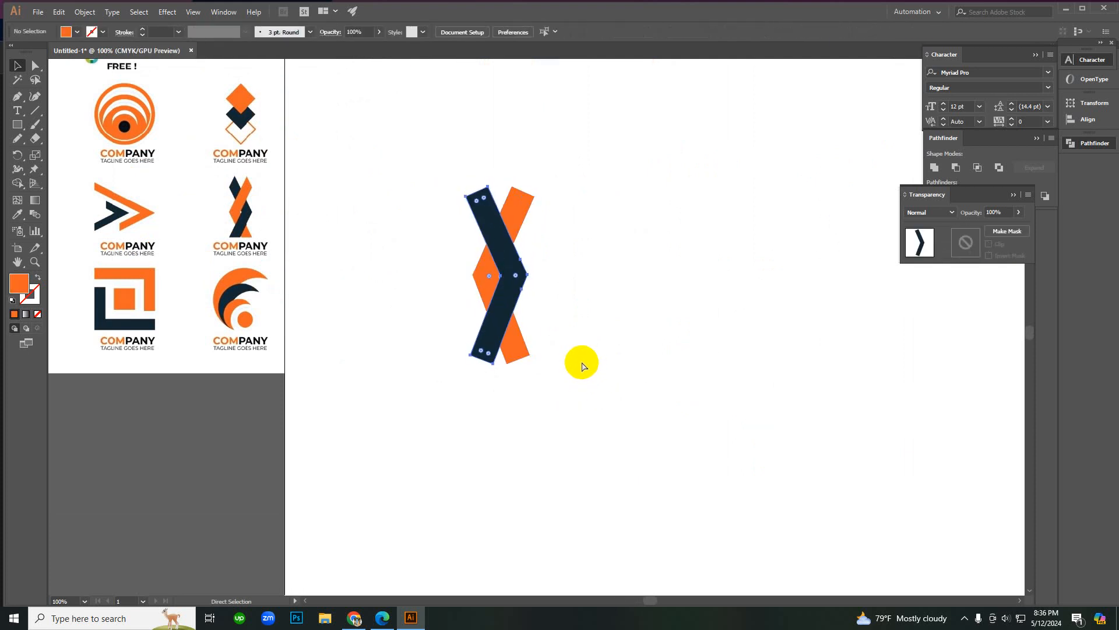
{"action": "key", "text": "ctrl+z"}
{"action": "key", "text": "ctrl+z"}
{"action": "key", "text": "ctrl+z"}
{"action": "left_click", "coordinate": [574, 317]}
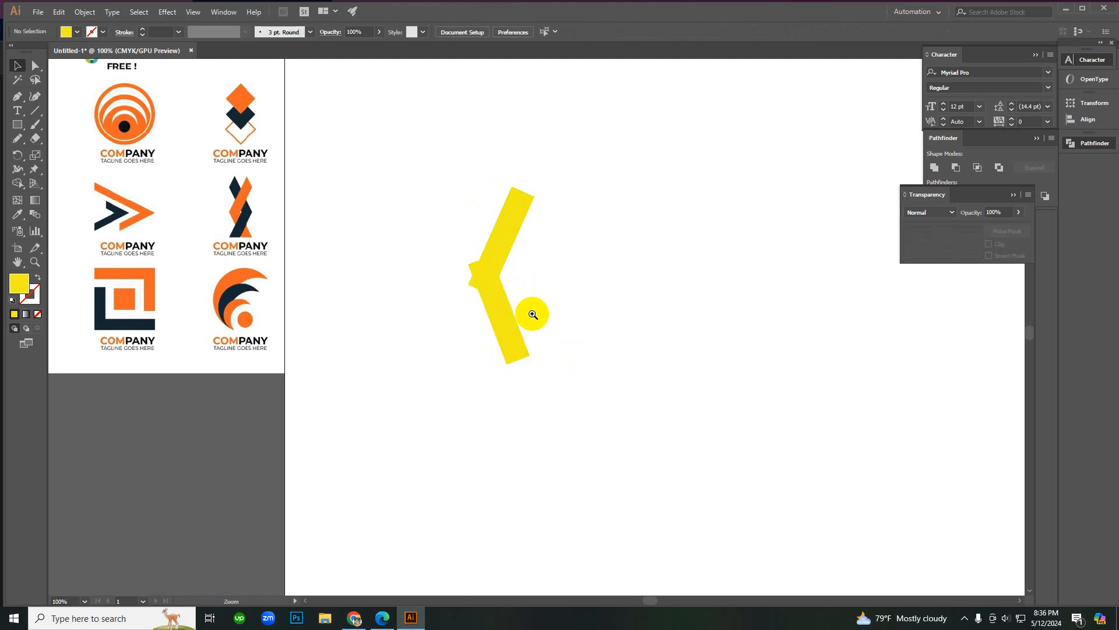
Step: Remove the protruding corners at the bend of the two yellow rectangles with the Shape Builder and deselect the chevron
{"action": "scroll", "coordinate": [527, 294], "scroll_direction": "up", "scroll_amount": 2}
{"action": "left_click_drag", "start_coordinate": [370, 231], "coordinate": [551, 422]}
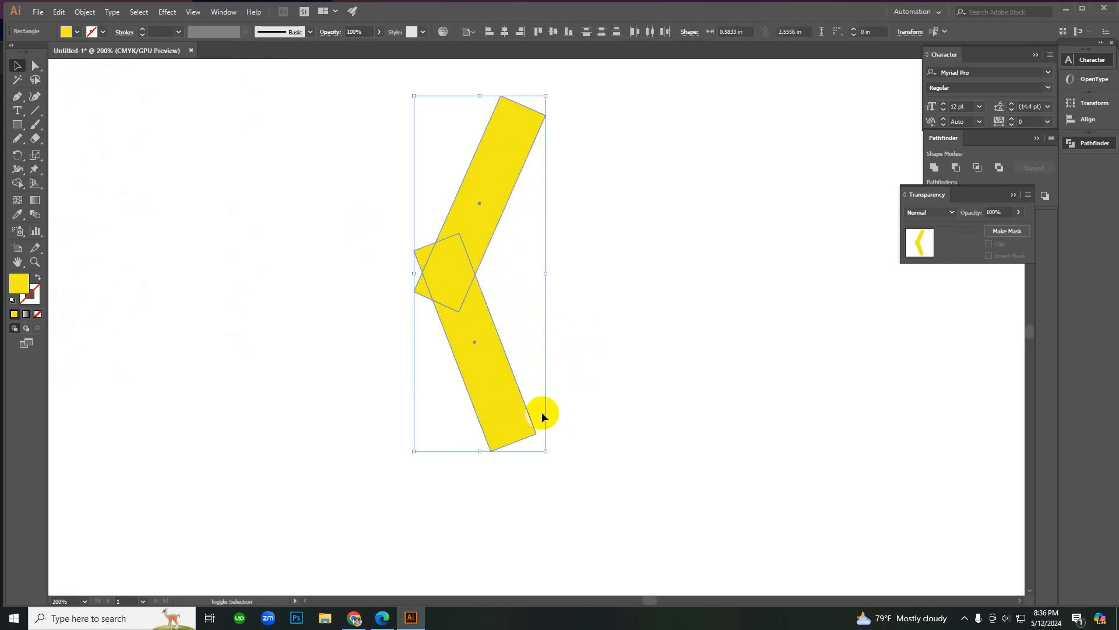
{"action": "key", "text": "shift+m"}
{"action": "left_click_drag", "start_coordinate": [412, 291], "coordinate": [425, 255]}
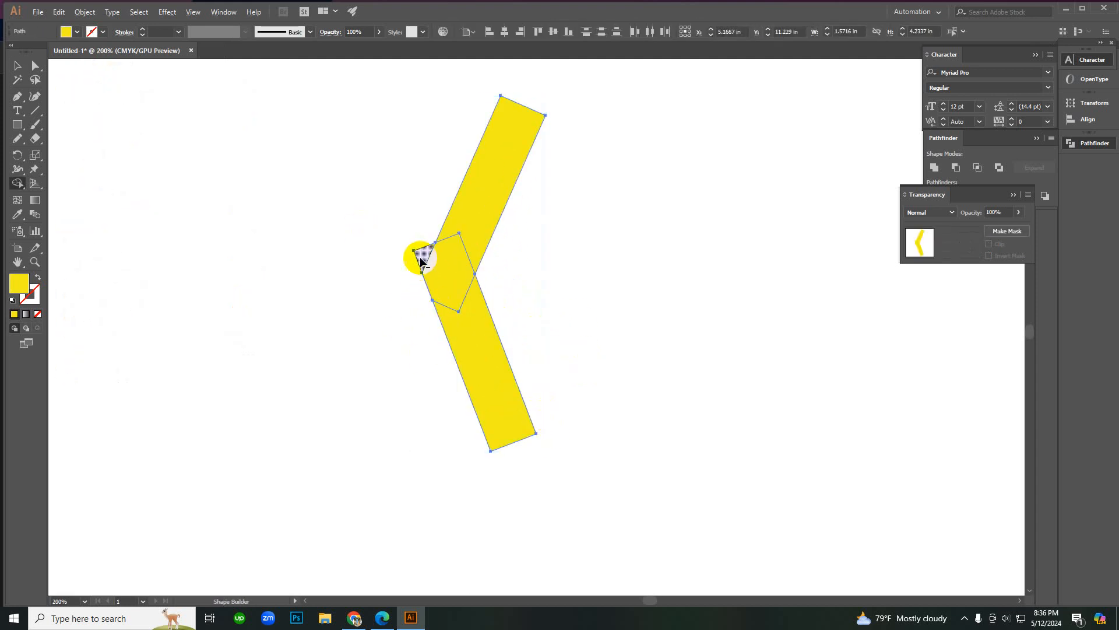
{"action": "key", "text": "v"}
{"action": "left_click", "coordinate": [565, 340]}
{"action": "left_click_drag", "start_coordinate": [375, 187], "coordinate": [588, 451]}
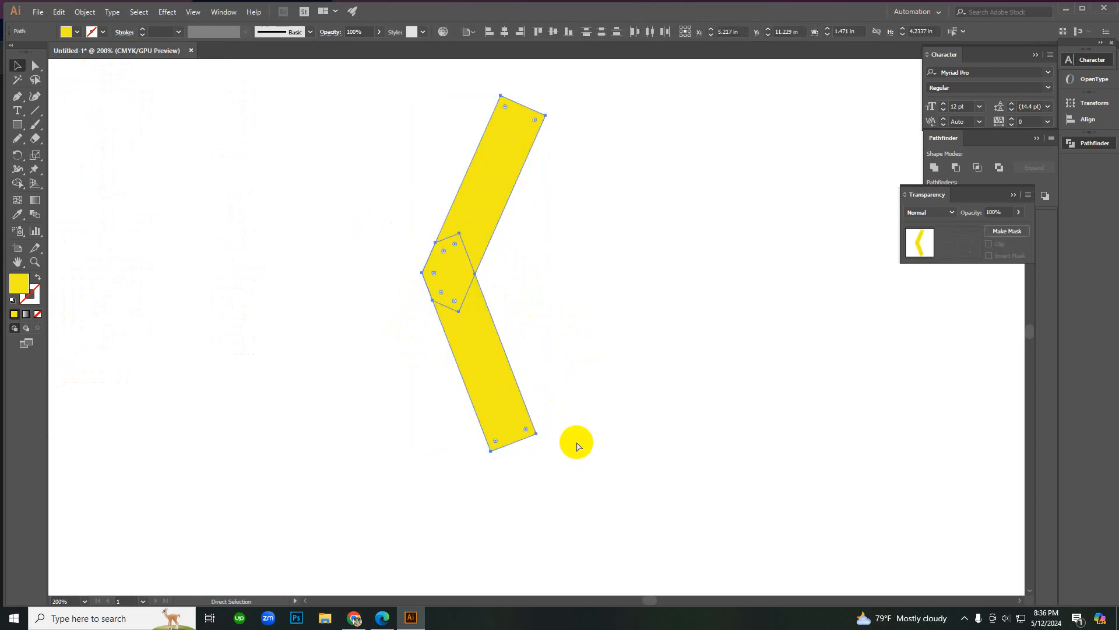
{"action": "left_click", "coordinate": [500, 363]}
{"action": "left_click", "coordinate": [522, 329]}
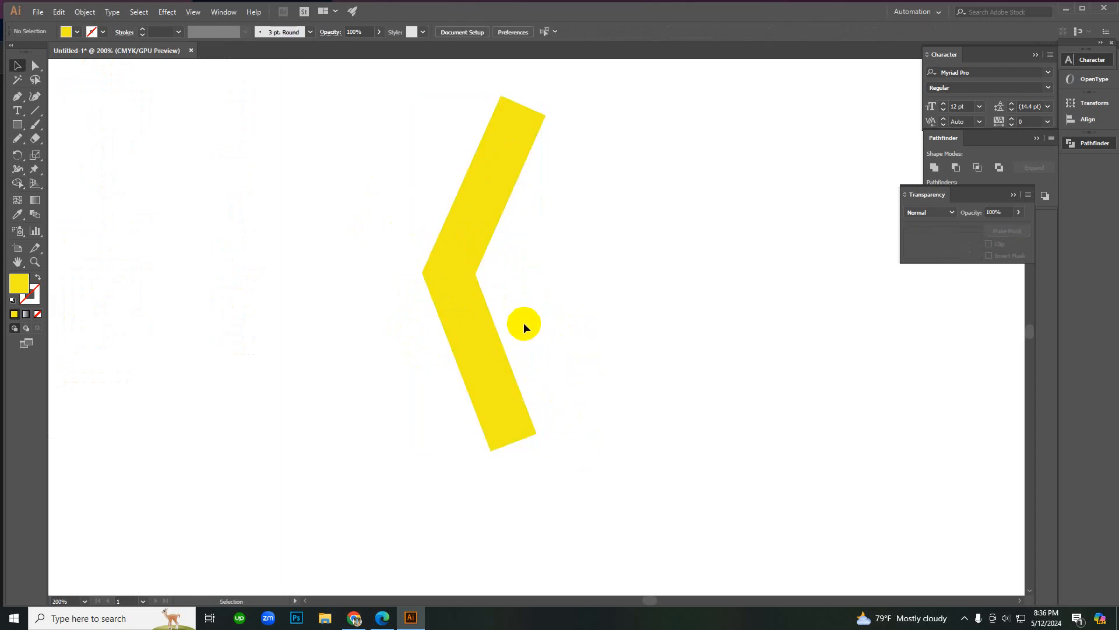
{"action": "key", "text": "v"}
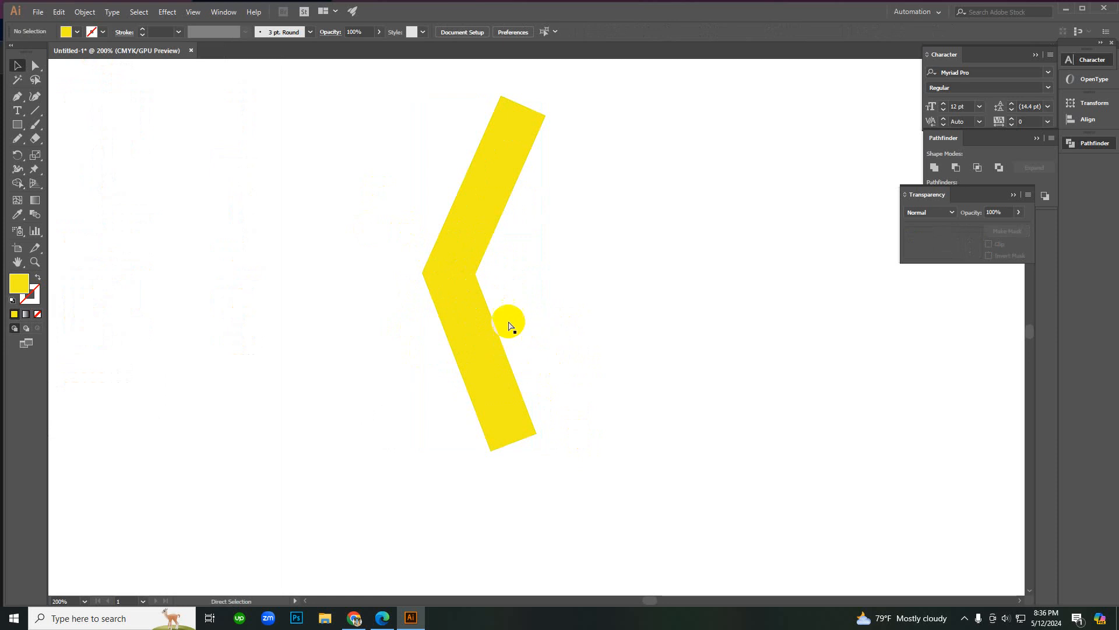
Step: Group the yellow chevron's pieces and create a copy reflected across the vertical axis
{"action": "key", "text": "ctrl+minus"}
{"action": "left_click_drag", "start_coordinate": [450, 208], "coordinate": [594, 428]}
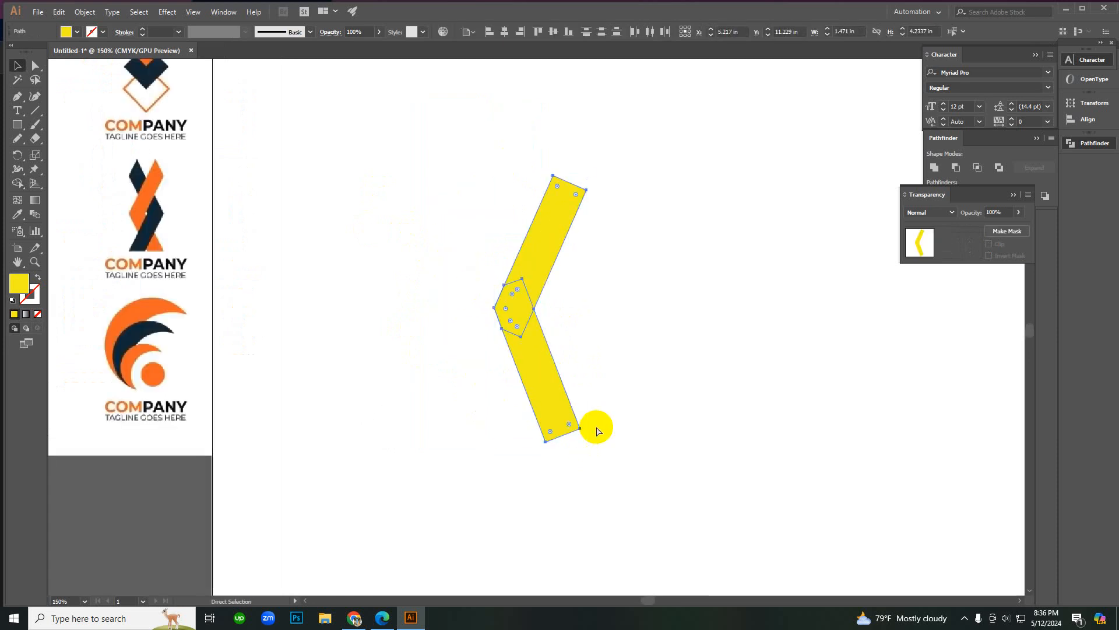
{"action": "right_click", "coordinate": [530, 318]}
{"action": "mouse_move", "coordinate": [596, 430]}
{"action": "left_click", "coordinate": [682, 477]}
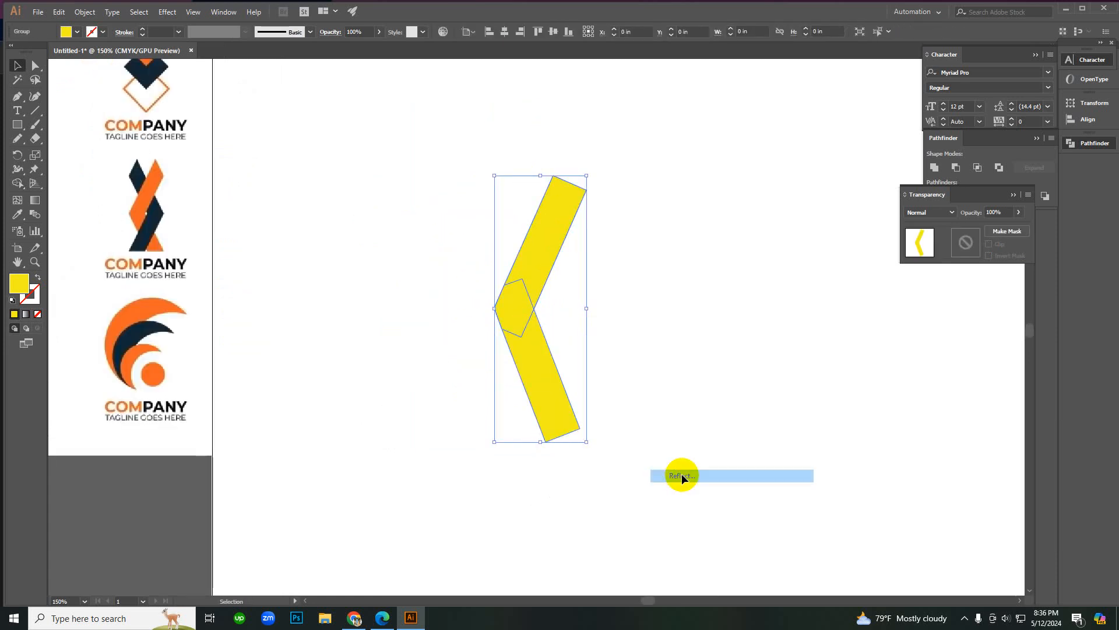
{"action": "left_click", "coordinate": [506, 381]}
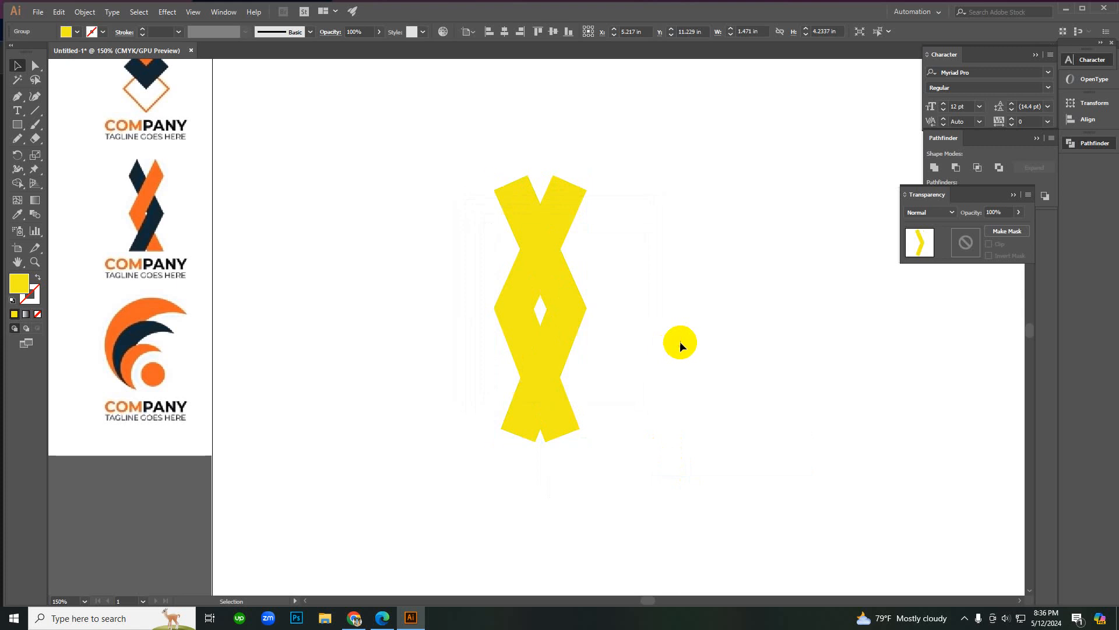
Step: Ungroup the mirrored chevron and the original chevron, and deselect both
{"action": "right_click", "coordinate": [563, 361]}
{"action": "left_click", "coordinate": [583, 455]}
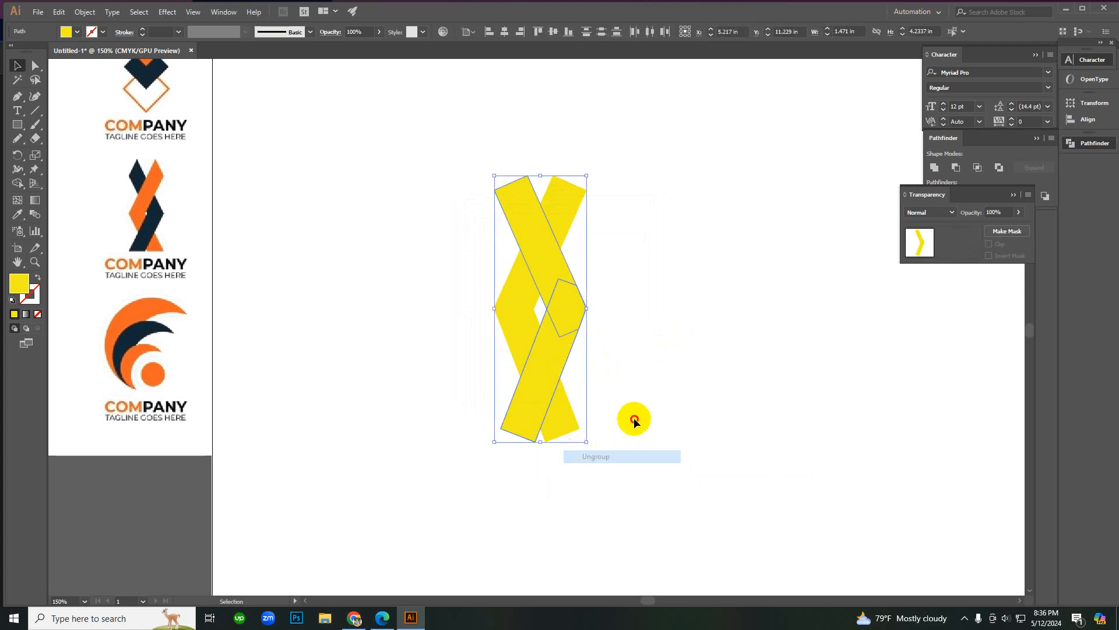
{"action": "left_click", "coordinate": [524, 313]}
{"action": "right_click", "coordinate": [526, 314]}
{"action": "left_click", "coordinate": [559, 411]}
{"action": "left_click", "coordinate": [579, 376]}
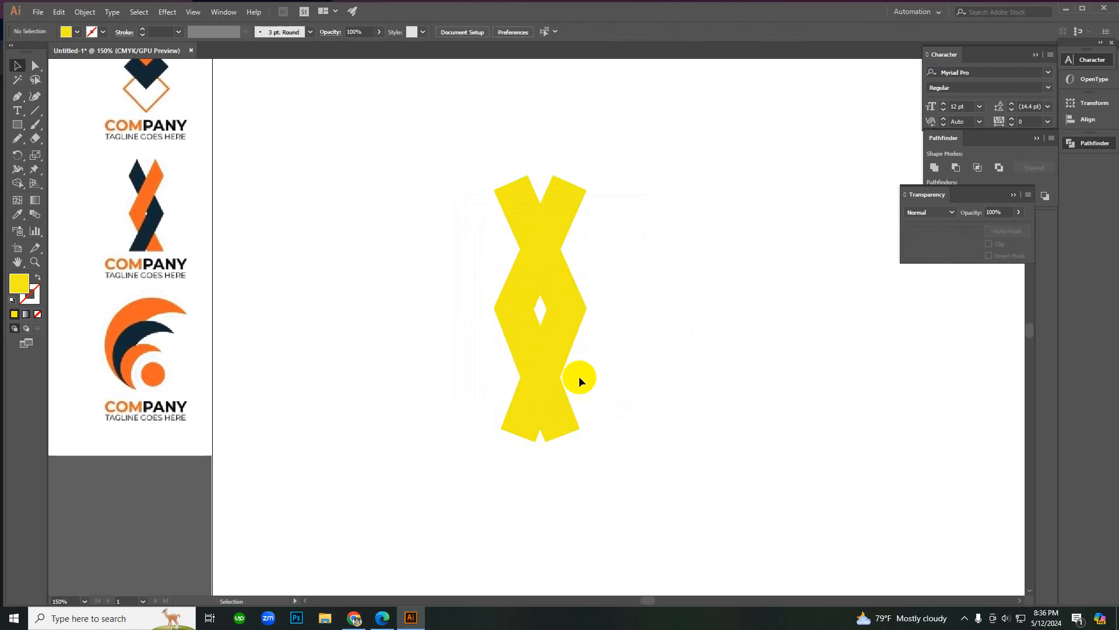
Step: Recolour the two bands of the chevron bending right to the navy sampled from the reference ribbon logo
{"action": "left_click", "coordinate": [530, 265]}
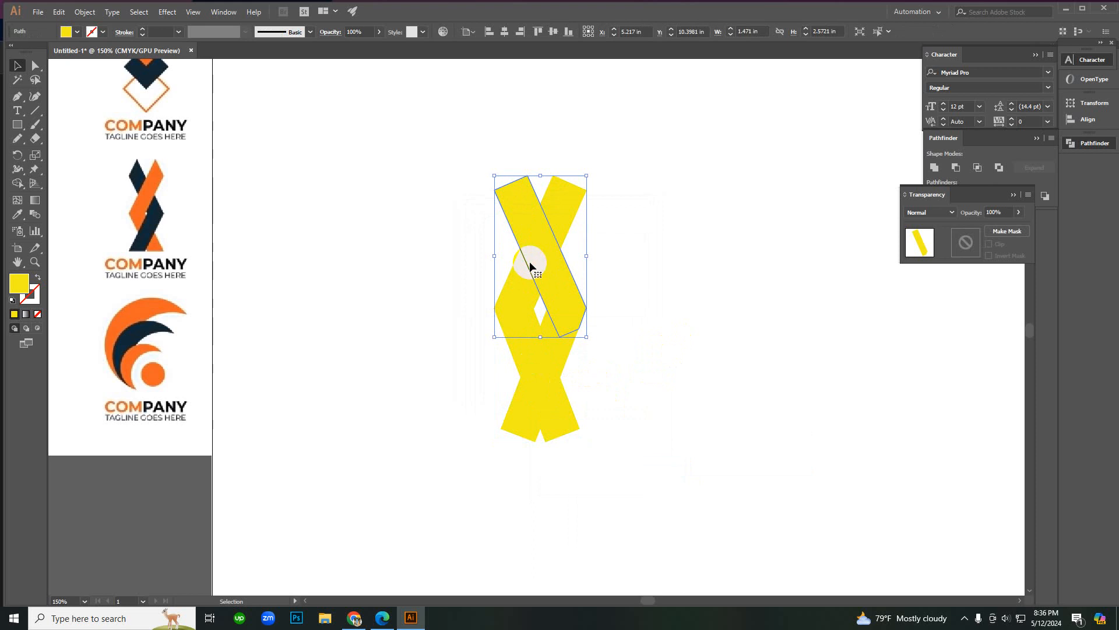
{"action": "key", "text": "i"}
{"action": "left_click", "coordinate": [140, 174]}
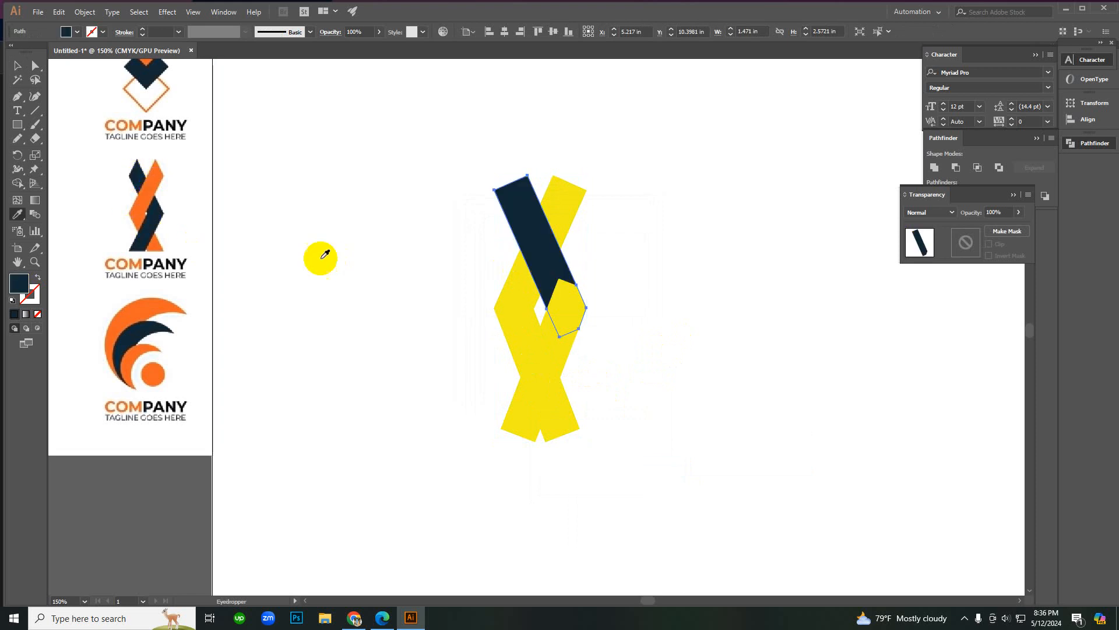
{"action": "left_click", "coordinate": [622, 316]}
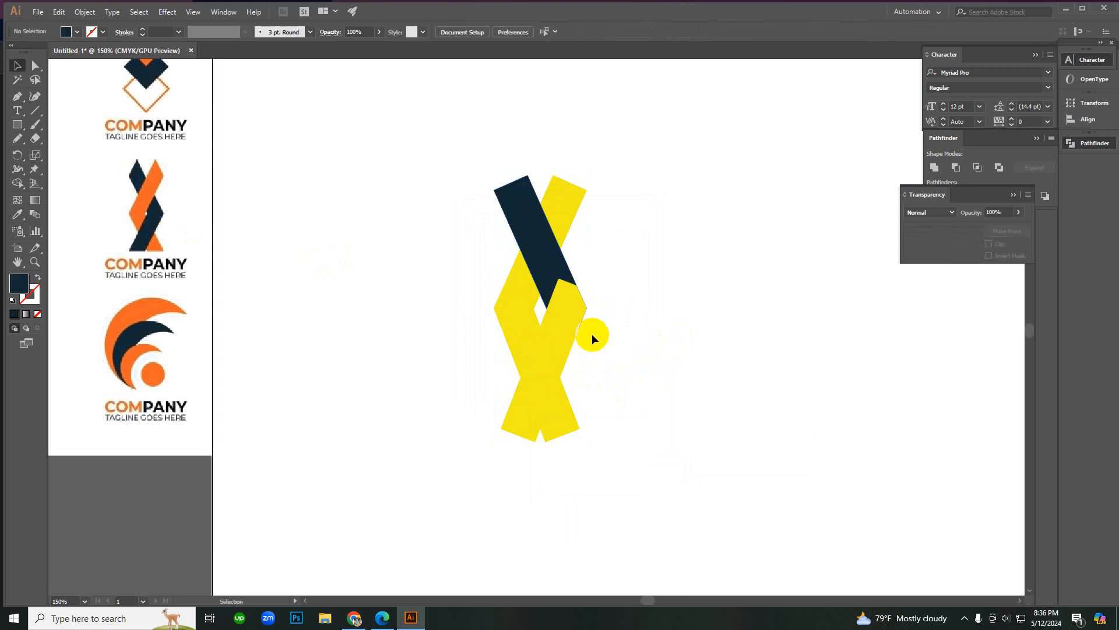
{"action": "left_click", "coordinate": [574, 327]}
{"action": "key", "text": "i"}
{"action": "left_click", "coordinate": [555, 251]}
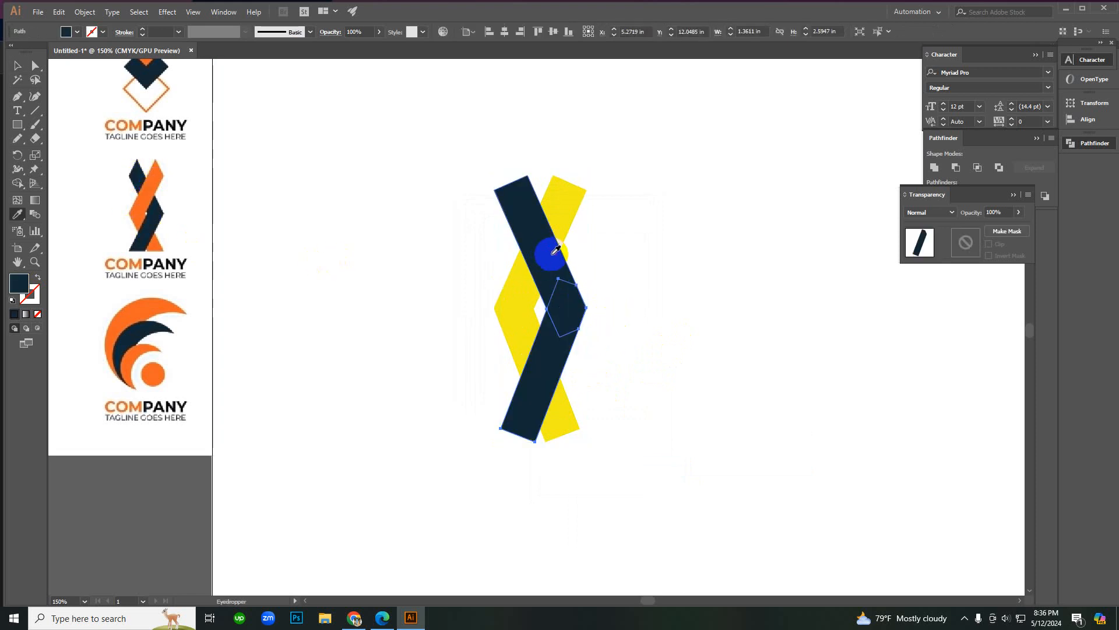
{"action": "key", "text": "v"}
{"action": "left_click", "coordinate": [639, 339]}
Step: Cut the upper navy band and paste it behind the yellow chevron, and deselect it
{"action": "left_click", "coordinate": [536, 266]}
{"action": "key", "text": "ctrl+x"}
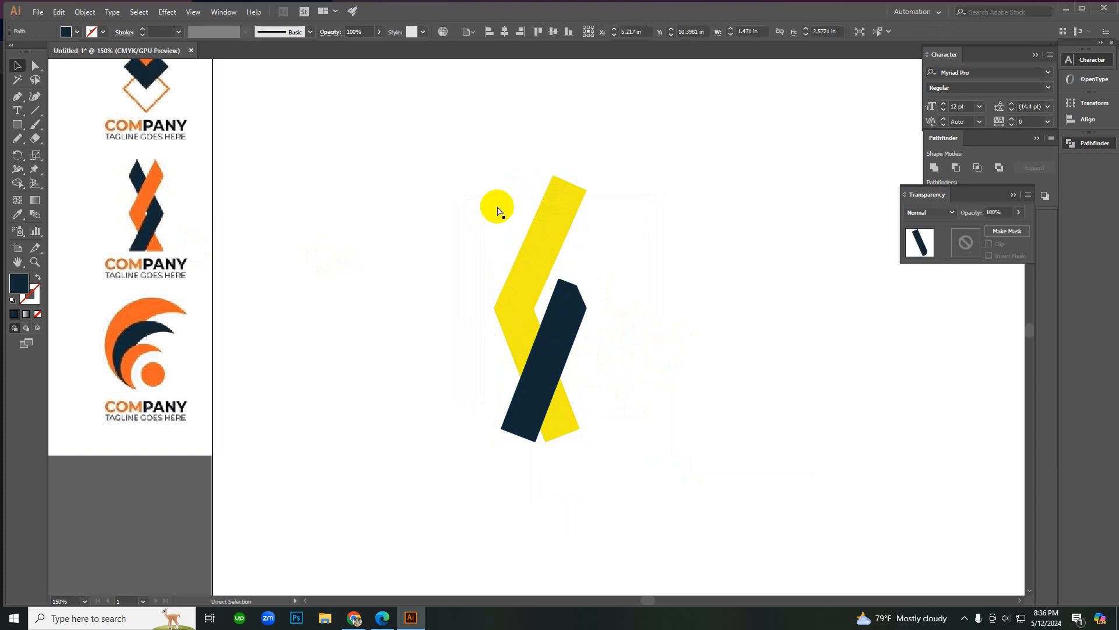
{"action": "left_click_drag", "start_coordinate": [499, 207], "coordinate": [561, 253]}
{"action": "key", "text": "ctrl+b"}
{"action": "left_click", "coordinate": [690, 280]}
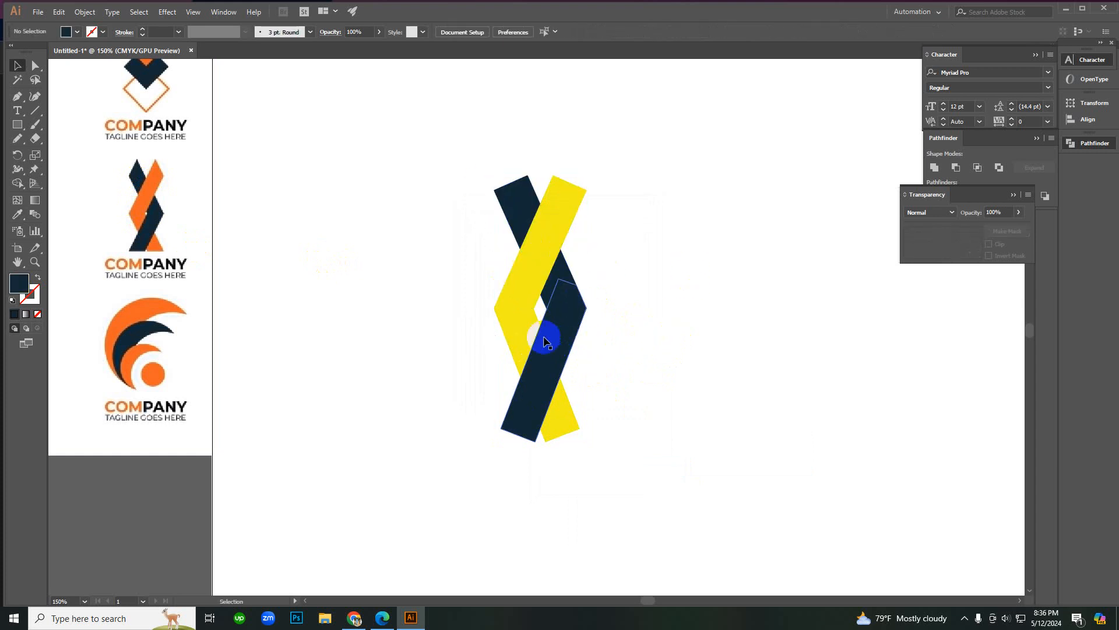
Step: Recolour both yellow bands of the other chevron to the orange sampled from the reference ribbon logo, and deselect them
{"action": "left_click", "coordinate": [510, 328]}
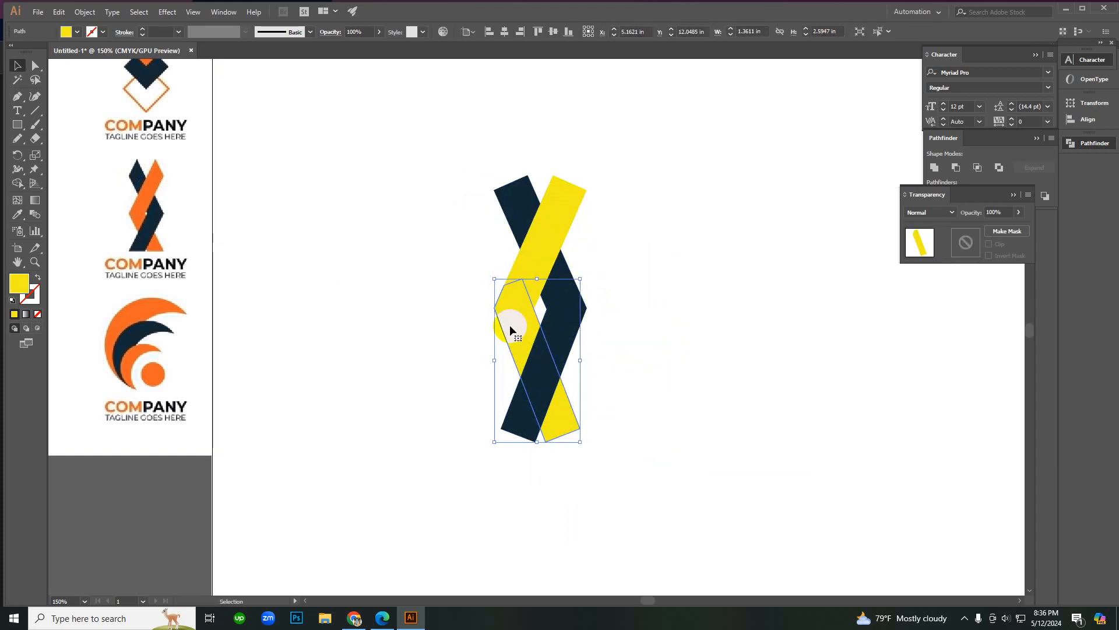
{"action": "left_click", "coordinate": [460, 301]}
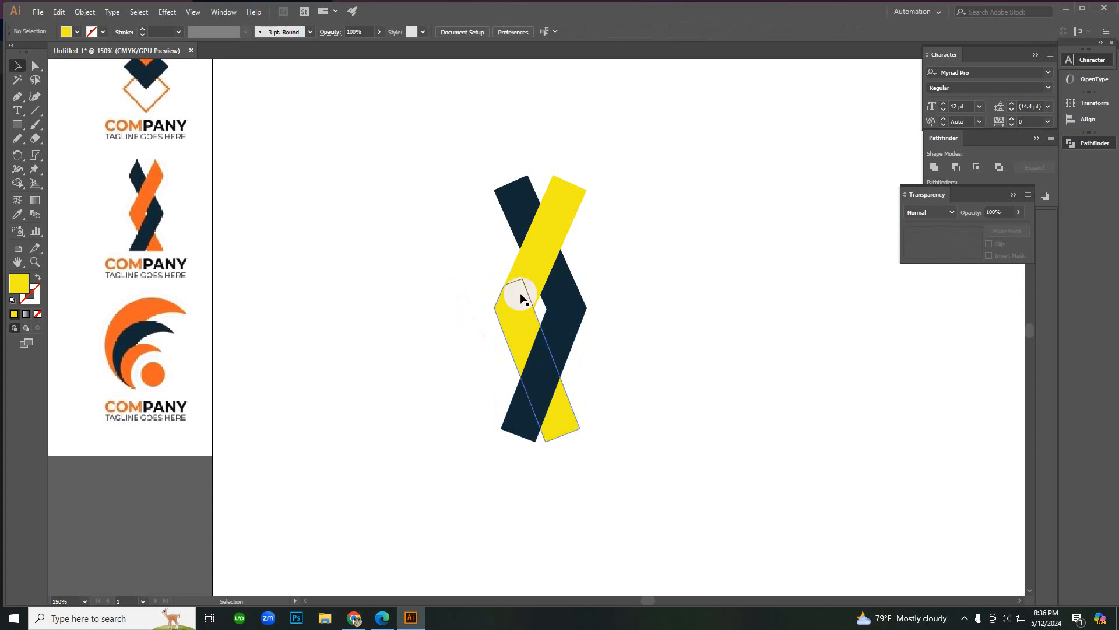
{"action": "left_click", "coordinate": [521, 291]}
{"action": "left_click", "coordinate": [535, 250], "text": "shift"}
{"action": "key", "text": "i"}
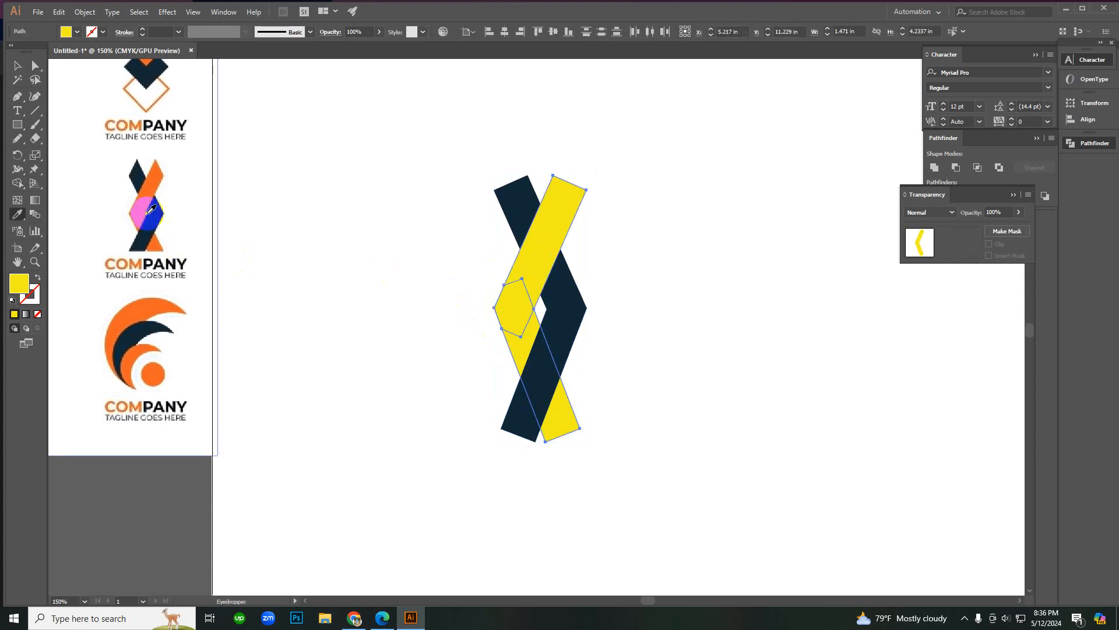
{"action": "left_click", "coordinate": [145, 198]}
{"action": "left_click", "coordinate": [661, 361]}
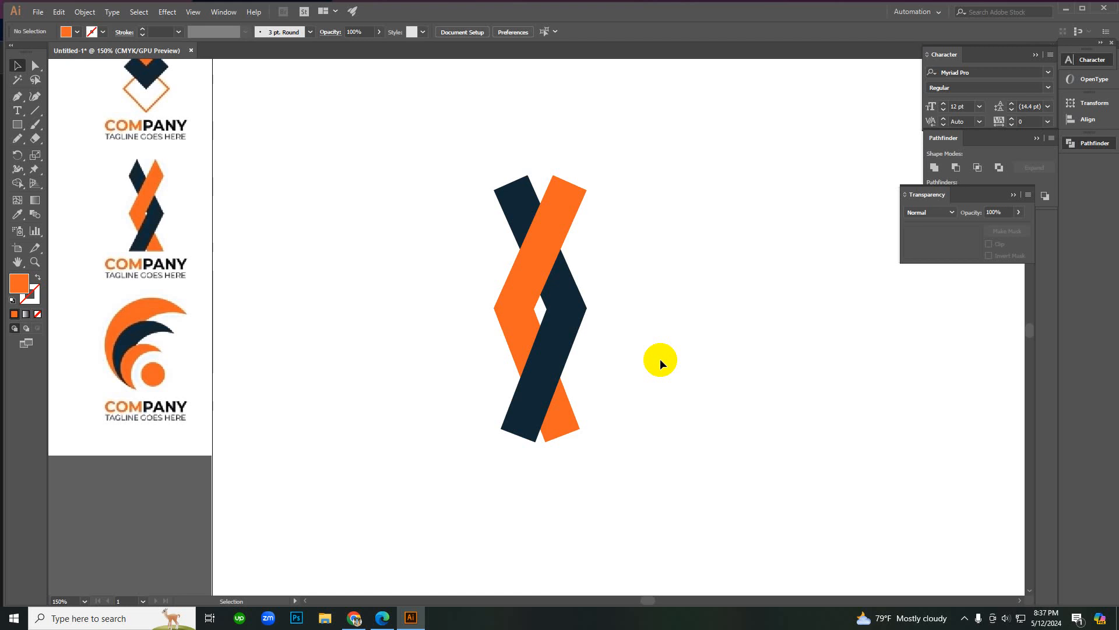
Step: Select the whole orange and navy ribbon artwork and delete it
{"action": "left_click_drag", "start_coordinate": [425, 157], "coordinate": [752, 501]}
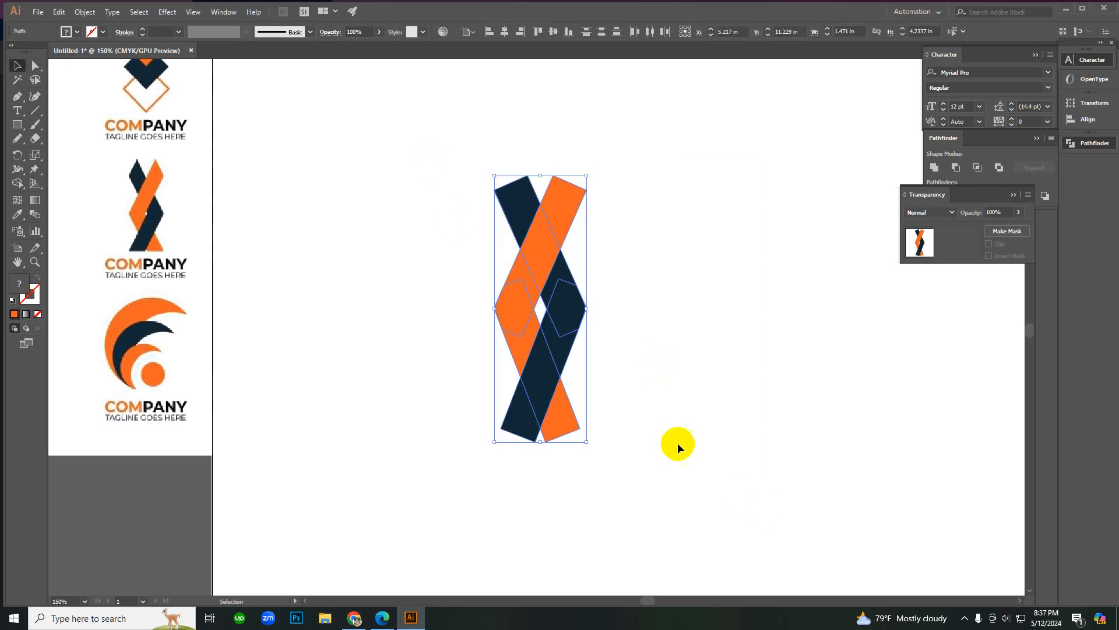
{"action": "left_click", "coordinate": [689, 471]}
{"action": "left_click_drag", "start_coordinate": [690, 458], "coordinate": [356, 171]}
{"action": "key", "text": "Delete"}
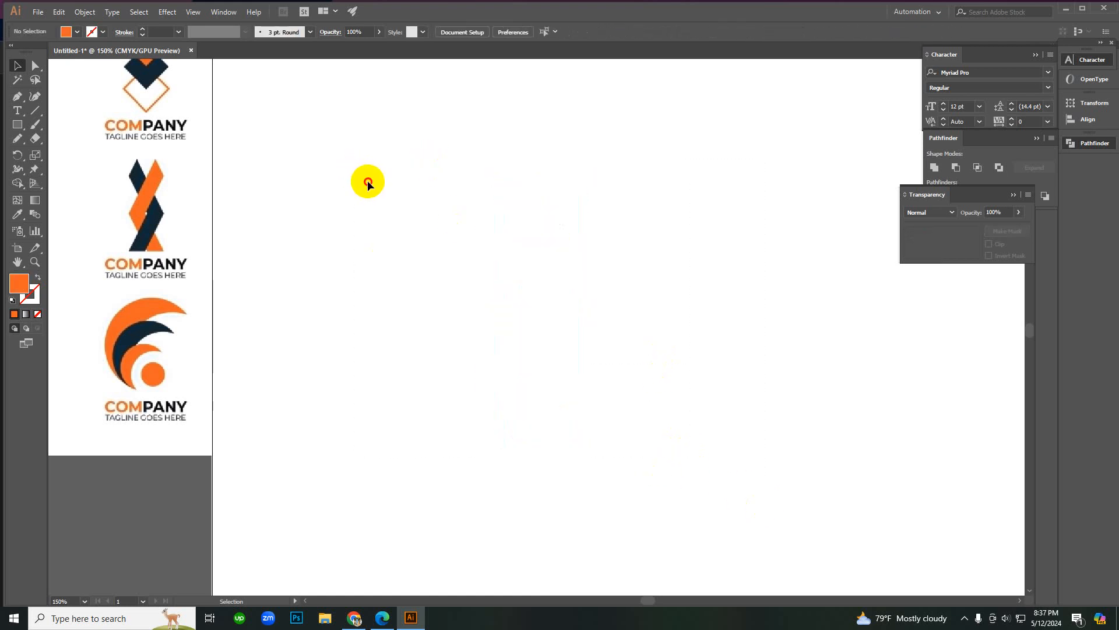
Step: Switch to Chrome and search Google for "real madrid logo" in a new tab
{"action": "left_click", "coordinate": [354, 618]}
{"action": "left_click", "coordinate": [170, 12]}
{"action": "left_click", "coordinate": [175, 32]}
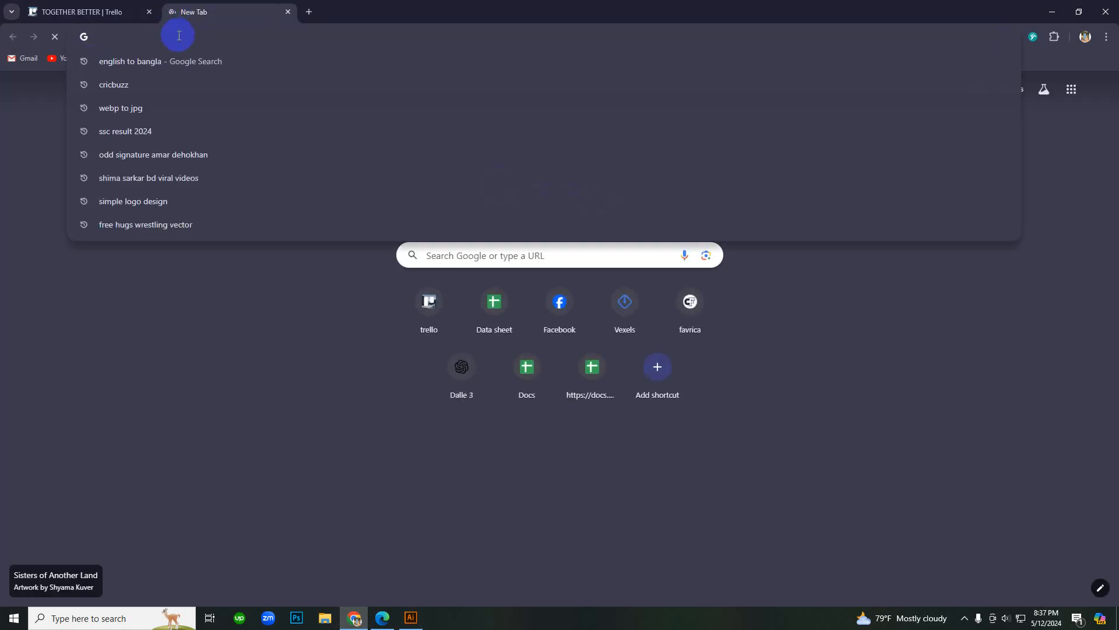
{"action": "type", "text": "real madr"}
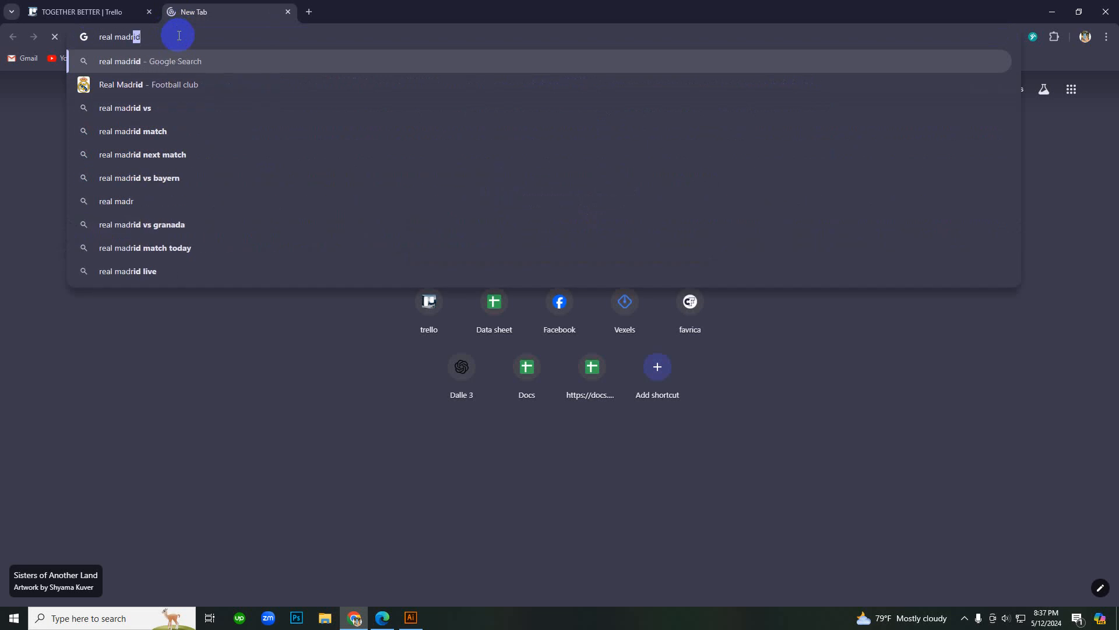
{"action": "type", "text": "id logo"}
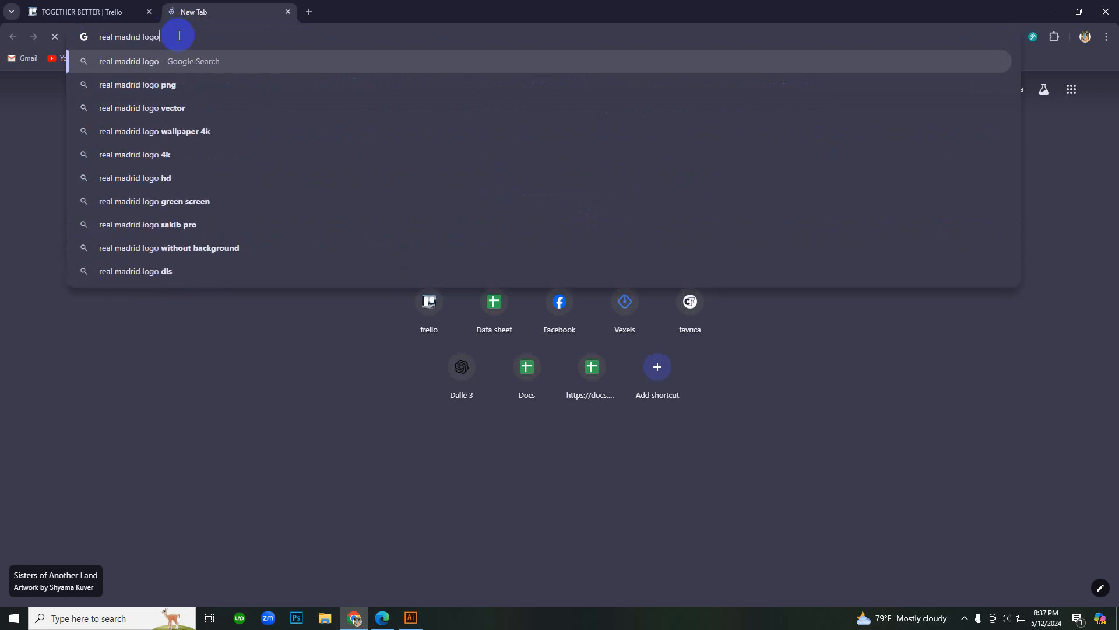
{"action": "key", "text": "Return"}
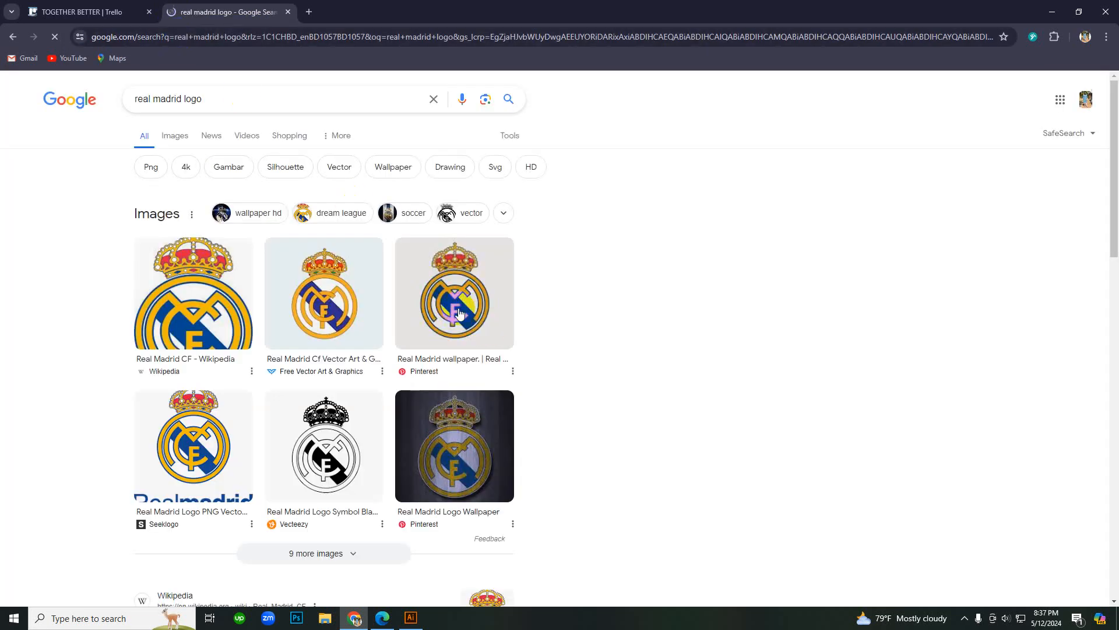
Step: Open the Free Vector Art & Graphics crest from the image results and copy the image
{"action": "left_click", "coordinate": [168, 131]}
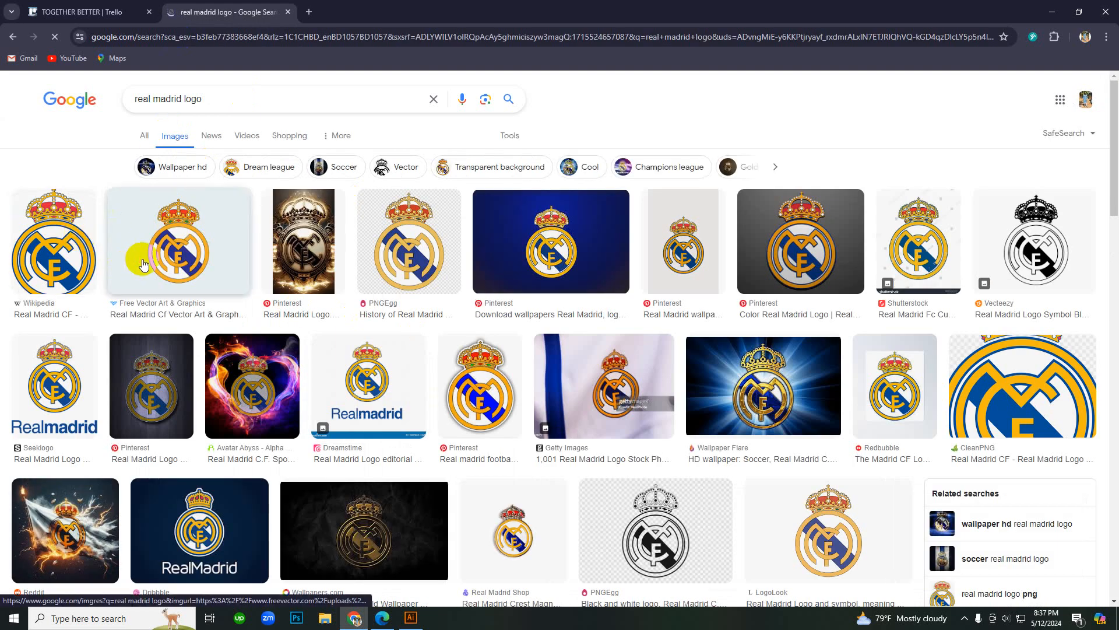
{"action": "left_click", "coordinate": [143, 265]}
{"action": "left_click", "coordinate": [803, 318]}
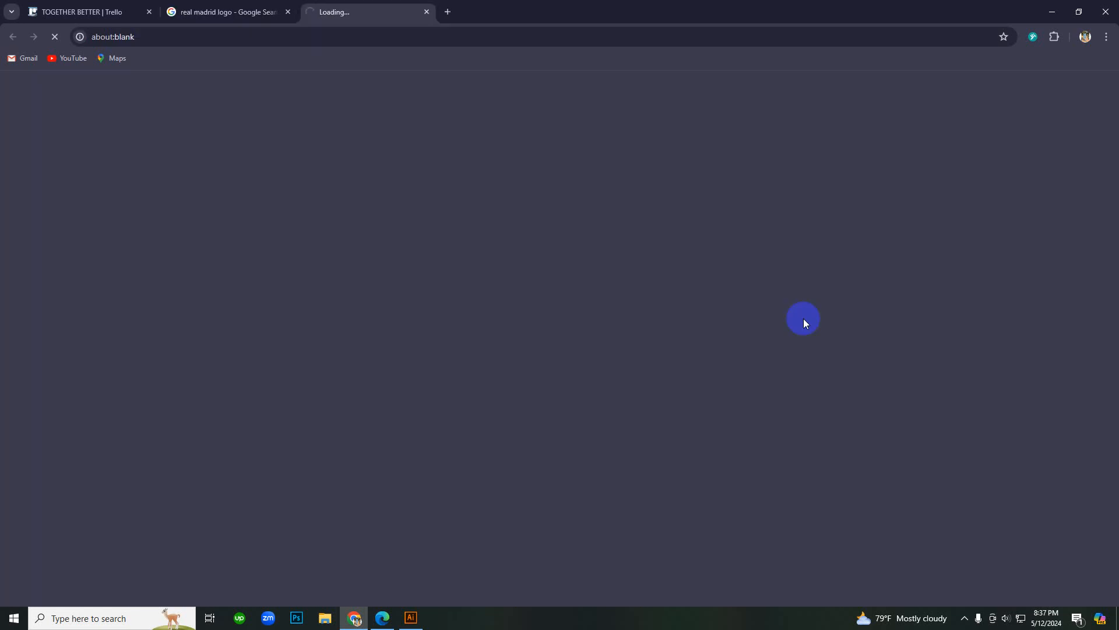
{"action": "left_click", "coordinate": [426, 12]}
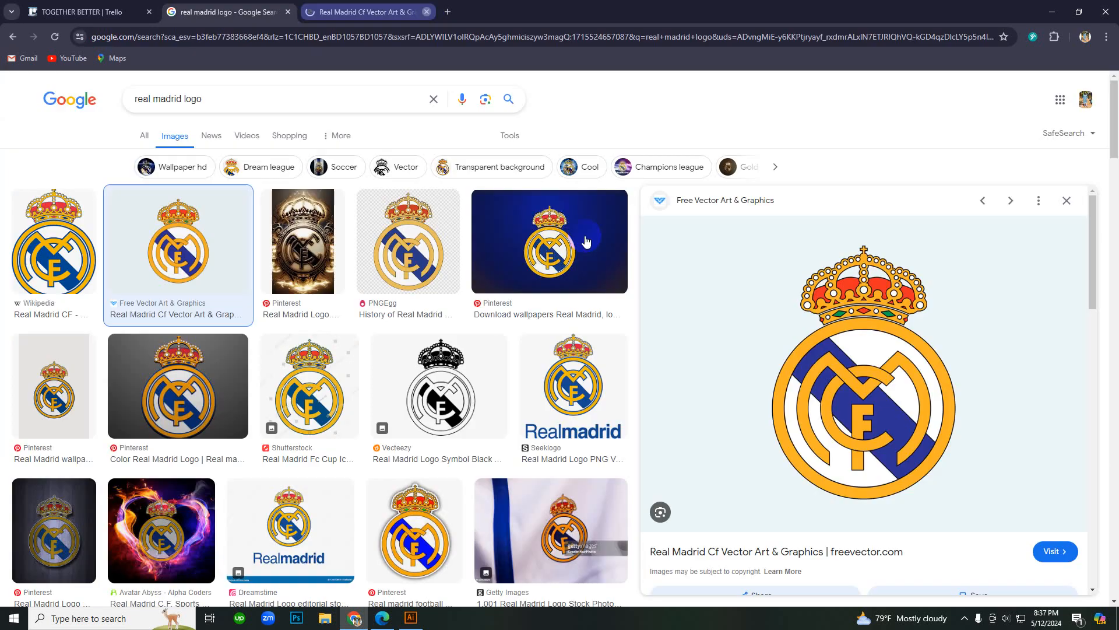
{"action": "right_click", "coordinate": [781, 317]}
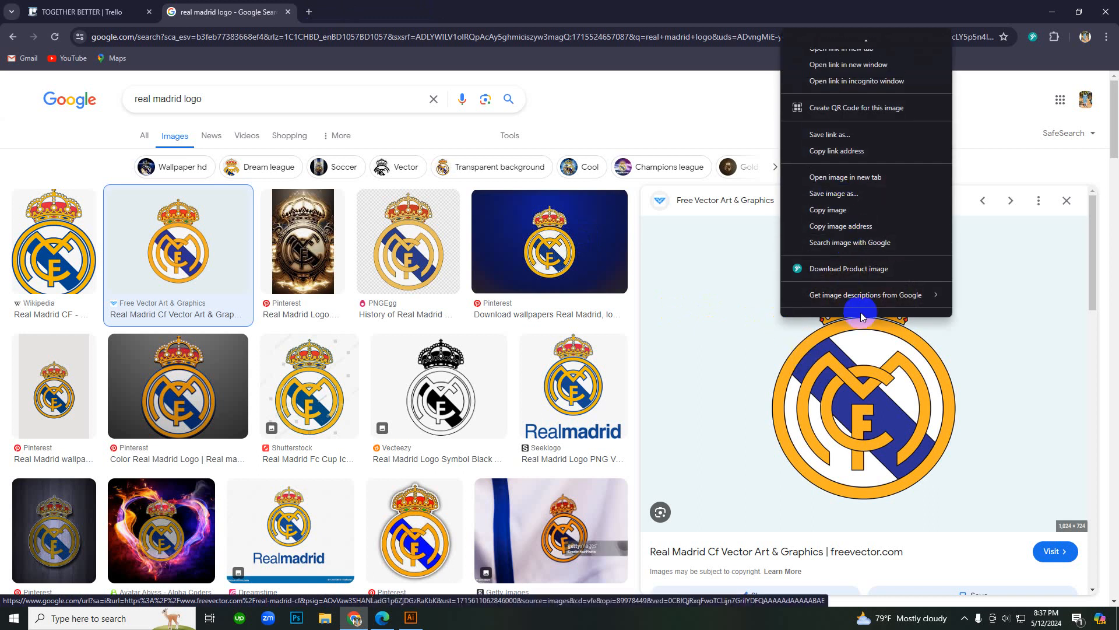
{"action": "left_click", "coordinate": [827, 210]}
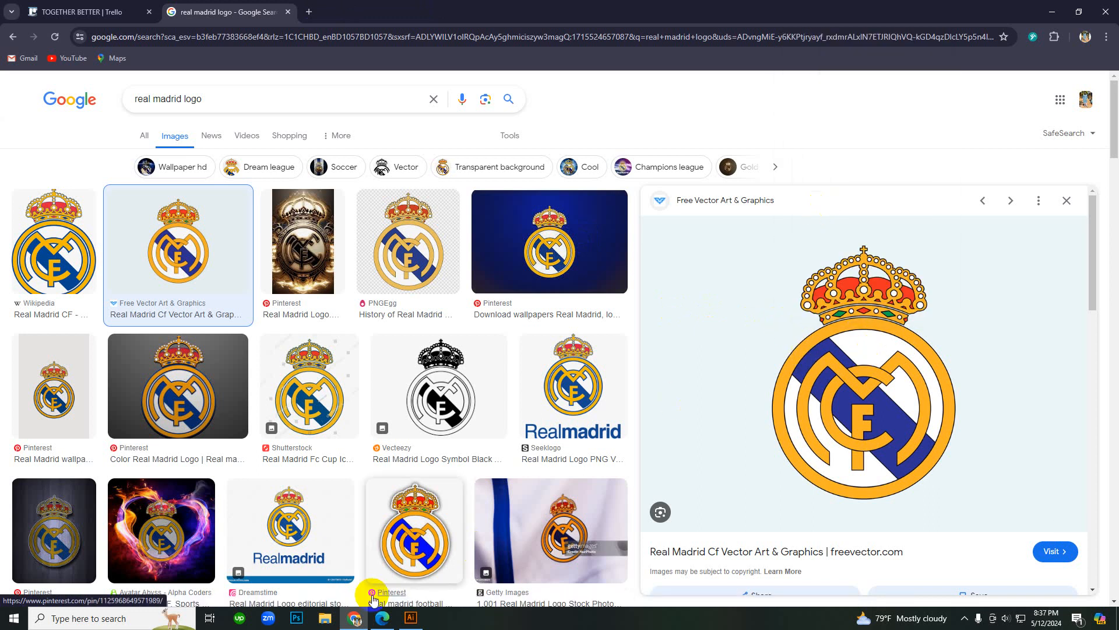
Step: Switch to Illustrator, paste the copied Real Madrid crest into the document and deselect it
{"action": "left_click", "coordinate": [411, 617]}
{"action": "key", "text": "ctrl+v"}
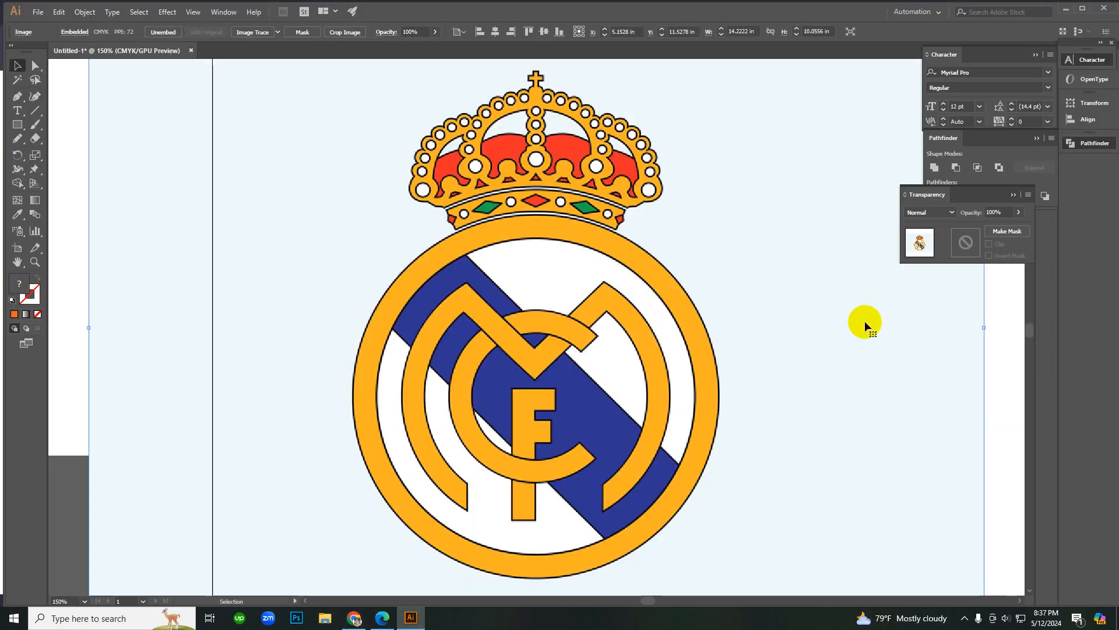
{"action": "left_click", "coordinate": [707, 341], "text": "ctrl+alt"}
{"action": "left_click", "coordinate": [813, 327]}
Step: Examine how the bands of the letters M, C and F overlap and interlace in the centre of the Real Madrid crest
{"action": "left_click", "coordinate": [439, 368], "text": "ctrl"}
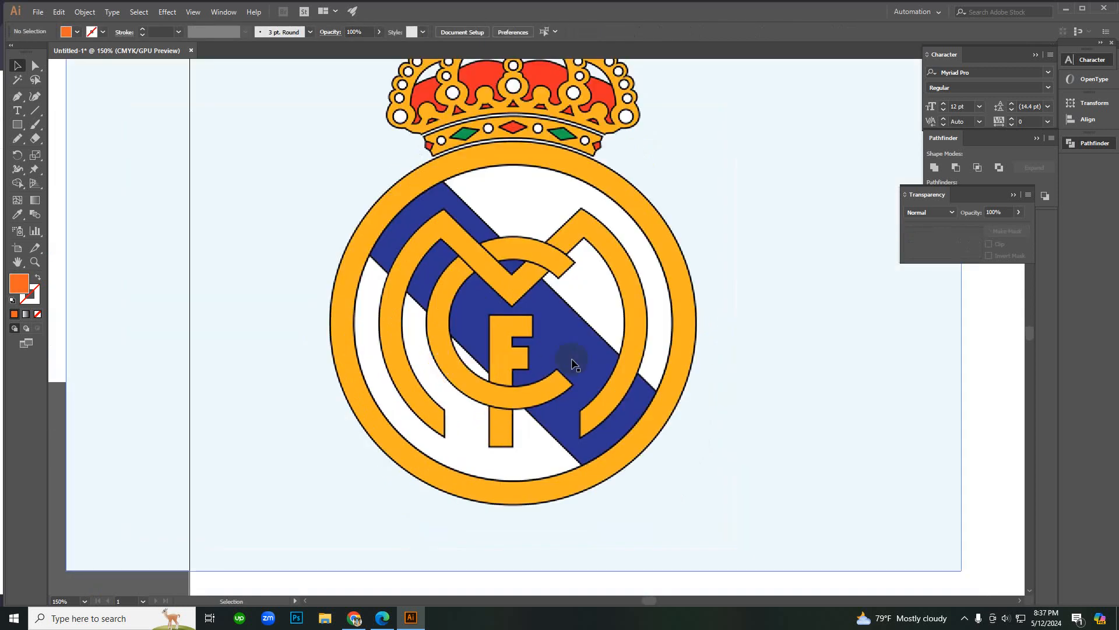
{"action": "left_click", "coordinate": [504, 272], "text": "ctrl"}
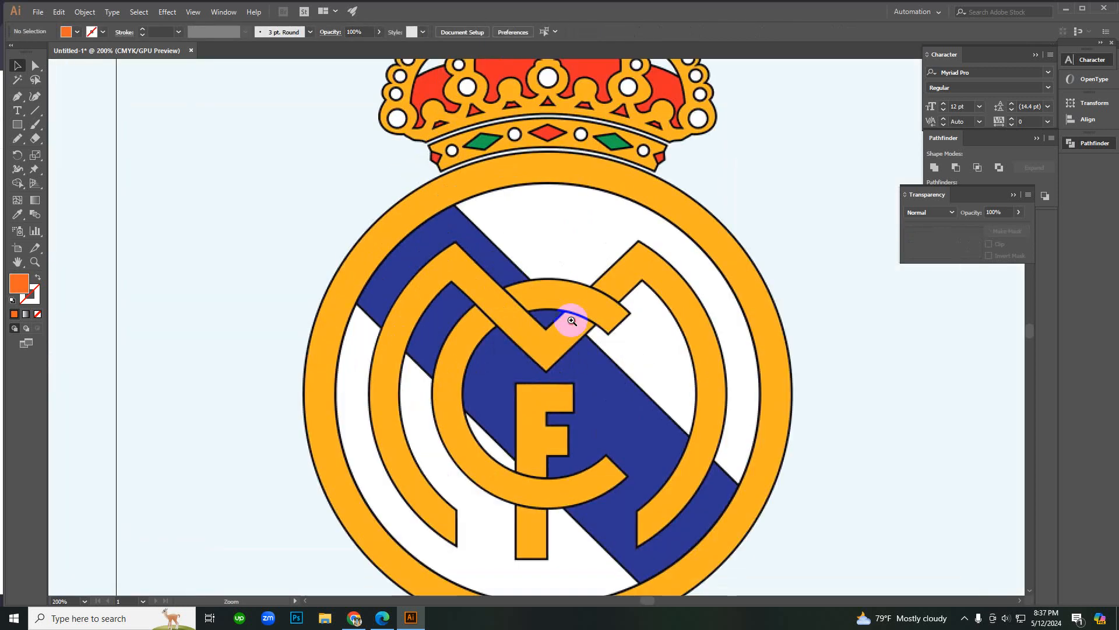
{"action": "left_click", "coordinate": [572, 322], "text": "ctrl"}
{"action": "left_click", "coordinate": [518, 374], "text": "ctrl"}
{"action": "left_click", "coordinate": [518, 367], "text": "ctrl"}
{"action": "left_click", "coordinate": [590, 331], "text": "ctrl+alt"}
{"action": "left_click", "coordinate": [590, 331], "text": "ctrl+alt"}
{"action": "left_click", "coordinate": [590, 331], "text": "ctrl+alt"}
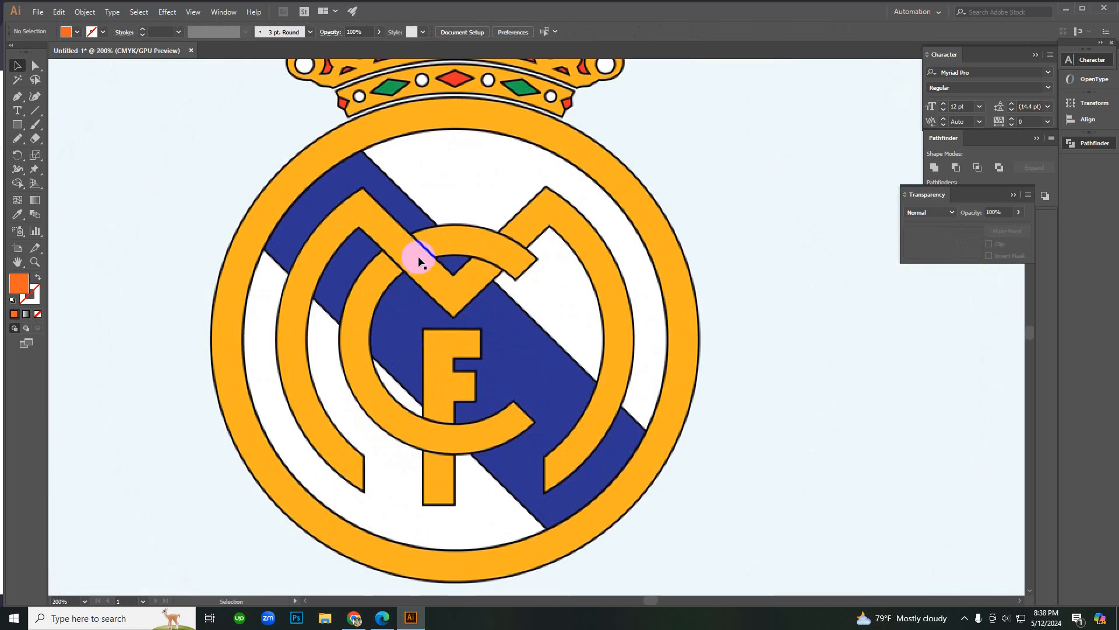
{"action": "left_click", "coordinate": [364, 281]}
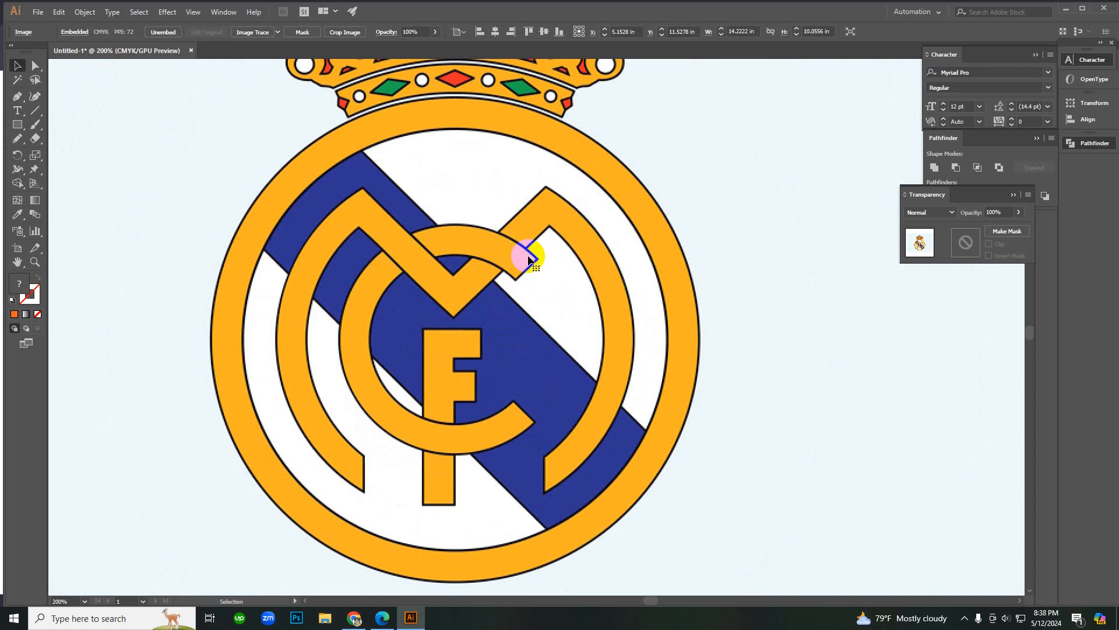
{"action": "key", "text": "ctrl+plus"}
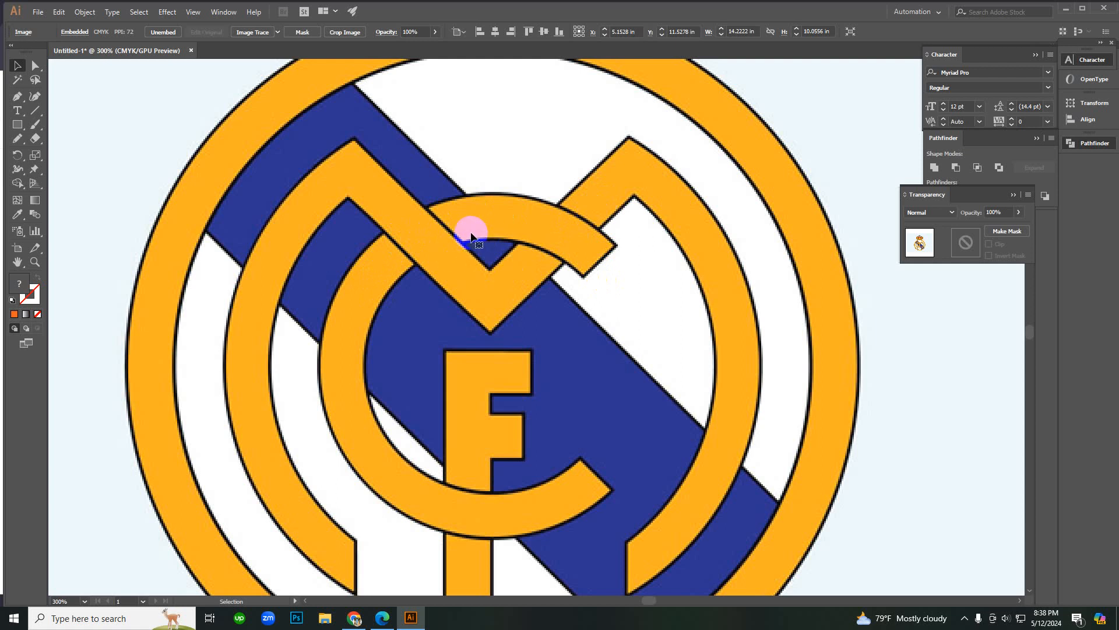
{"action": "left_click", "coordinate": [467, 282], "text": "ctrl+alt"}
{"action": "left_click", "coordinate": [542, 300], "text": "ctrl+alt"}
{"action": "left_click", "coordinate": [542, 300], "text": "ctrl+alt"}
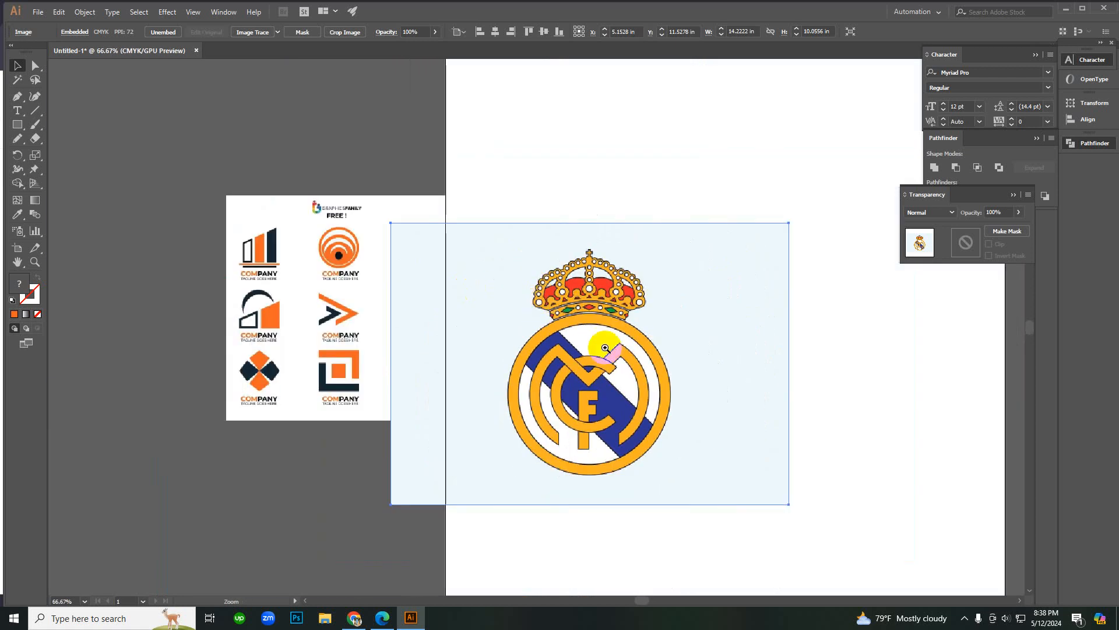
{"action": "left_click", "coordinate": [605, 348], "text": "ctrl"}
{"action": "left_click", "coordinate": [554, 383], "text": "ctrl"}
{"action": "left_click", "coordinate": [553, 384], "text": "ctrl"}
{"action": "left_click", "coordinate": [553, 384], "text": "ctrl+alt"}
{"action": "left_click", "coordinate": [554, 383], "text": "ctrl+alt"}
{"action": "left_click", "coordinate": [554, 383], "text": "ctrl+alt"}
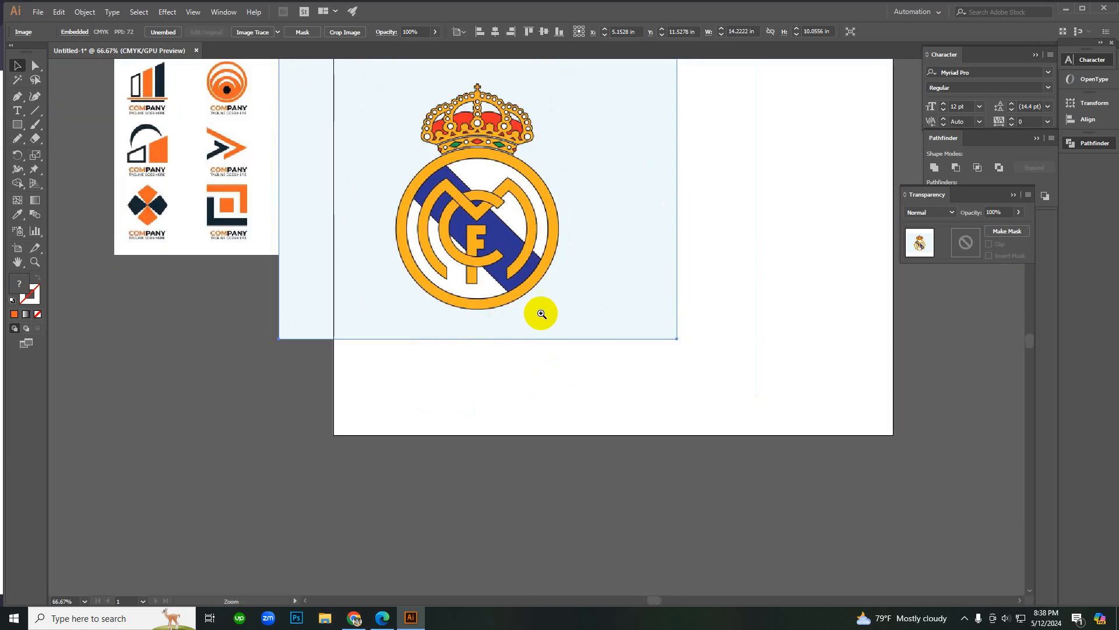
{"action": "left_click", "coordinate": [537, 312], "text": "ctrl"}
{"action": "left_click", "coordinate": [540, 312], "text": "ctrl+alt"}
{"action": "left_click", "coordinate": [551, 322], "text": "ctrl"}
{"action": "left_click", "coordinate": [551, 322], "text": "ctrl"}
{"action": "left_click", "coordinate": [551, 320], "text": "ctrl"}
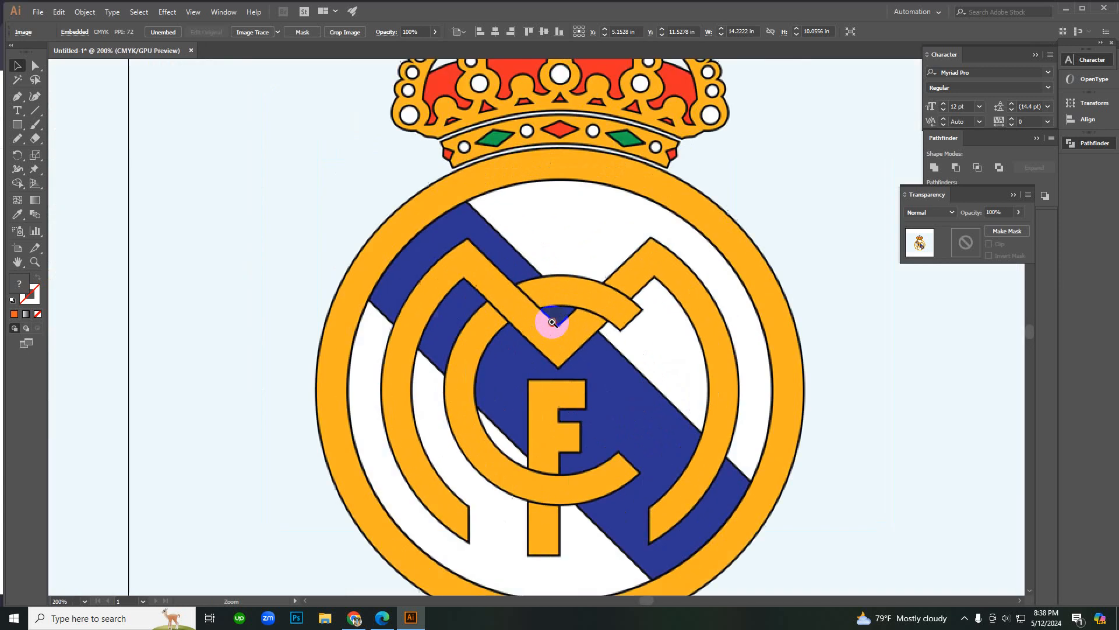
{"action": "left_click", "coordinate": [532, 327], "text": "ctrl"}
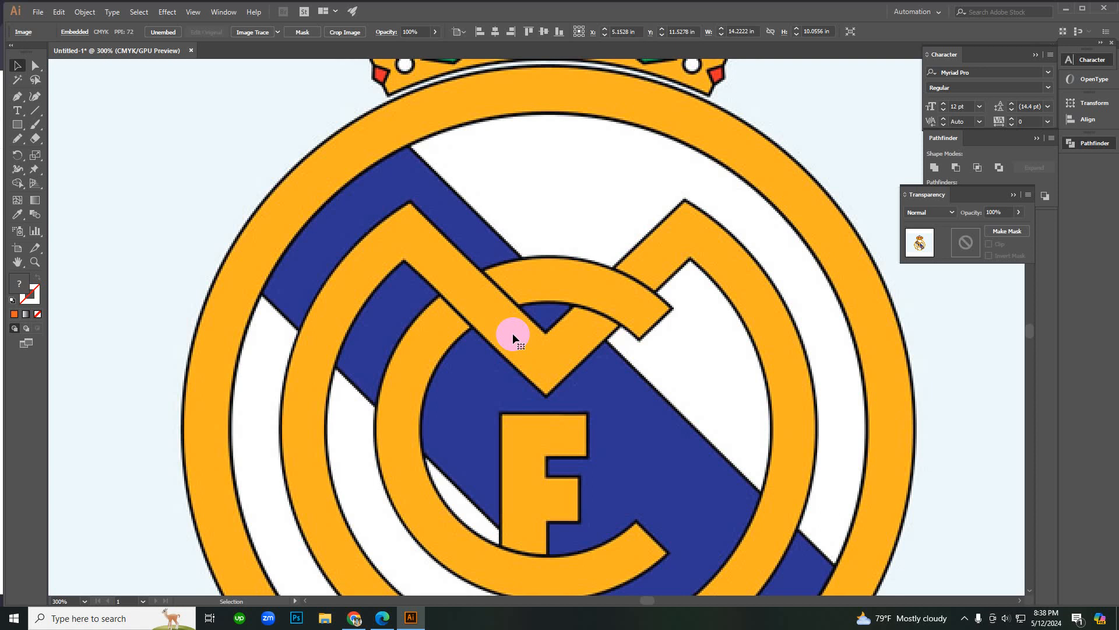
{"action": "left_click", "coordinate": [616, 371], "text": "ctrl+alt"}
{"action": "left_click", "coordinate": [617, 371], "text": "ctrl+alt"}
{"action": "left_click", "coordinate": [616, 372], "text": "ctrl+alt"}
{"action": "left_click", "coordinate": [616, 372], "text": "ctrl+alt"}
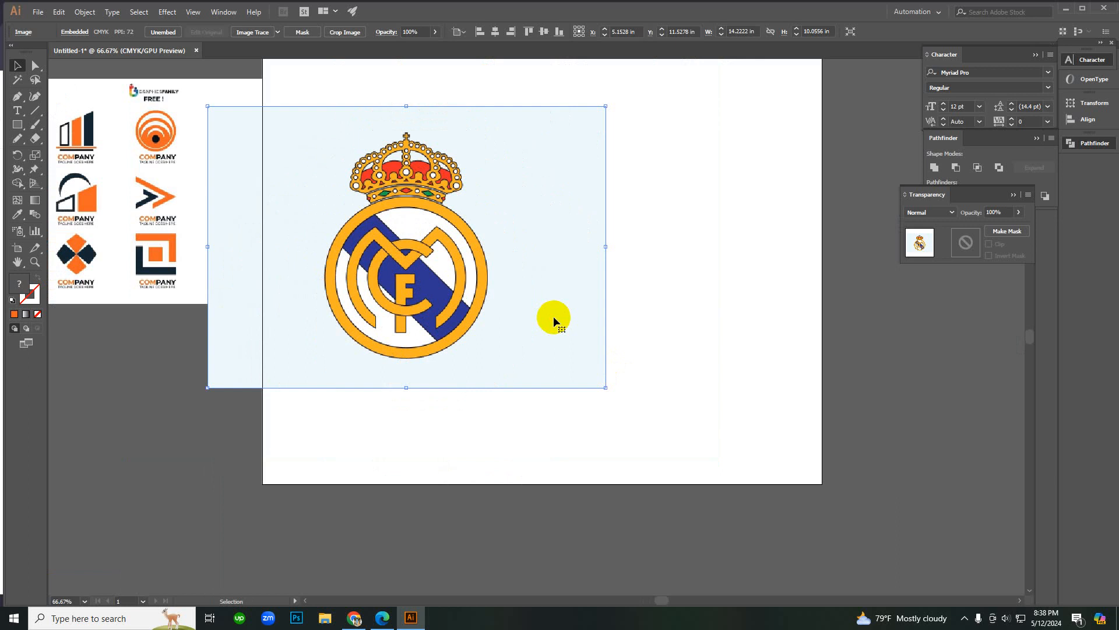
Step: Delete the pasted Real Madrid crest and the reference sheet of company logos from the document
{"action": "key", "text": "Delete"}
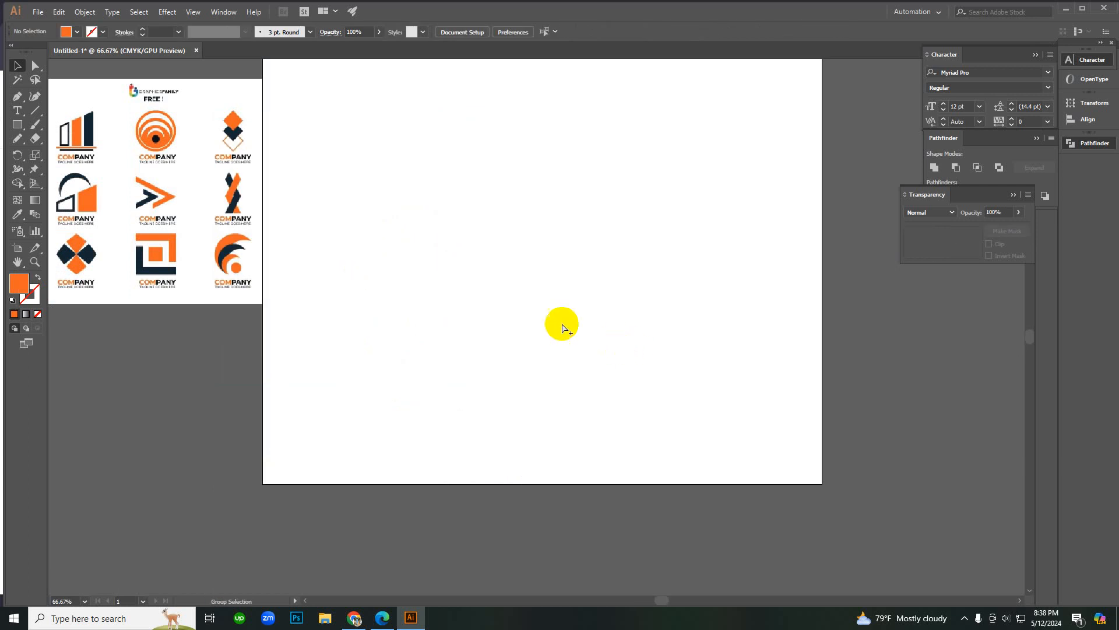
{"action": "left_click", "coordinate": [469, 268], "text": "ctrl+alt"}
{"action": "left_click", "coordinate": [530, 307], "text": "ctrl"}
{"action": "left_click", "coordinate": [530, 307], "text": "ctrl"}
{"action": "left_click", "coordinate": [237, 236]}
{"action": "left_click", "coordinate": [435, 358]}
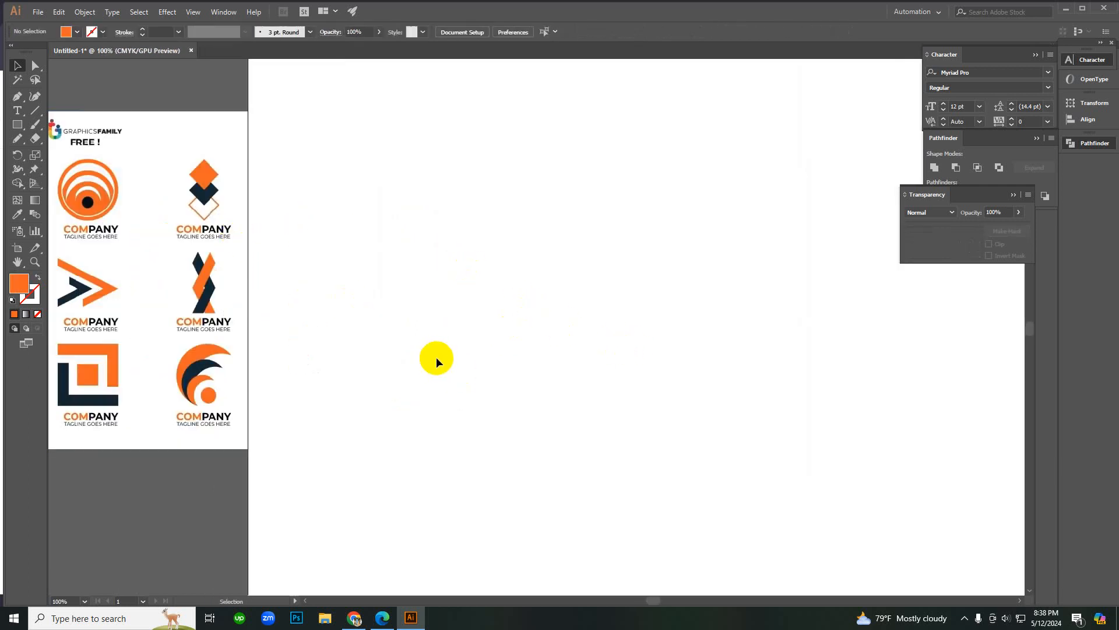
{"action": "left_click", "coordinate": [180, 283]}
{"action": "key", "text": "Delete"}
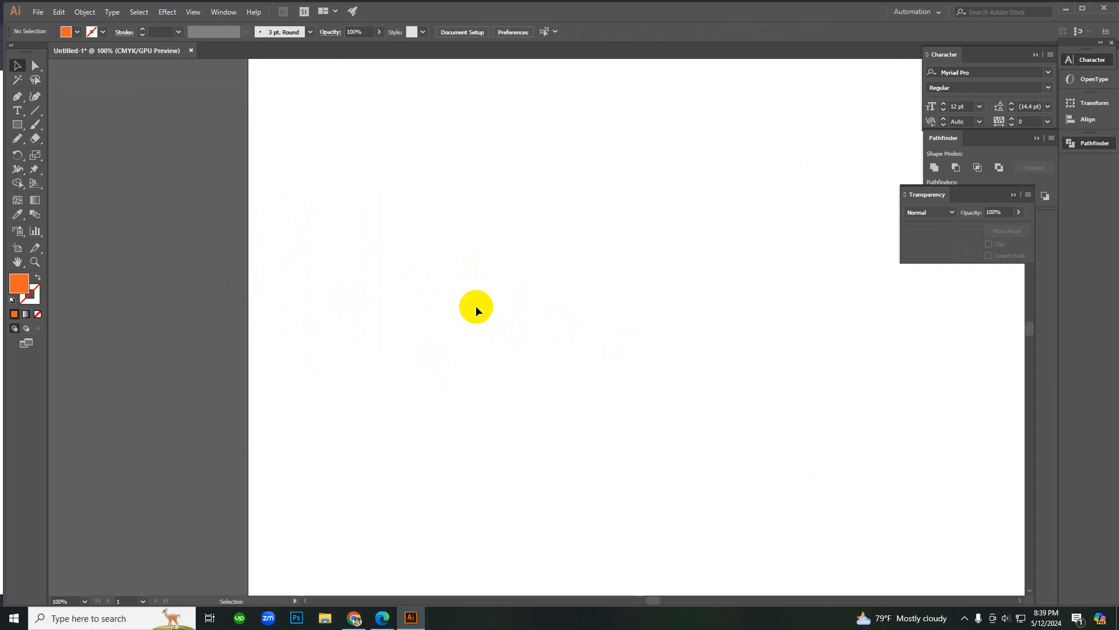
{"action": "key", "text": "ctrl+minus"}
{"action": "key", "text": "ctrl+minus"}
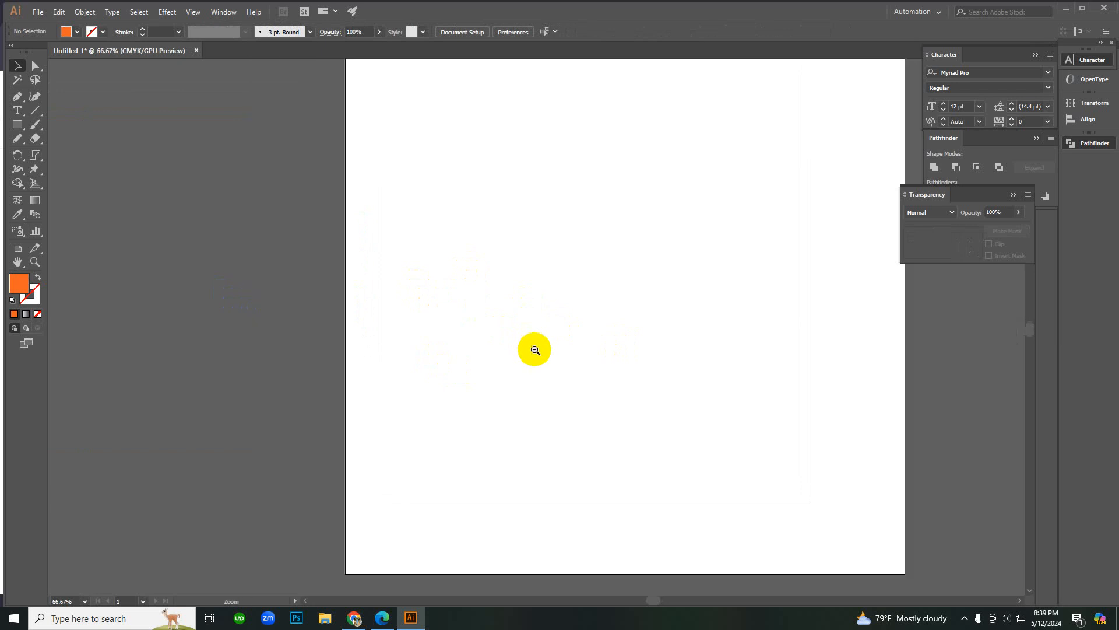
{"action": "key", "text": "ctrl+plus"}
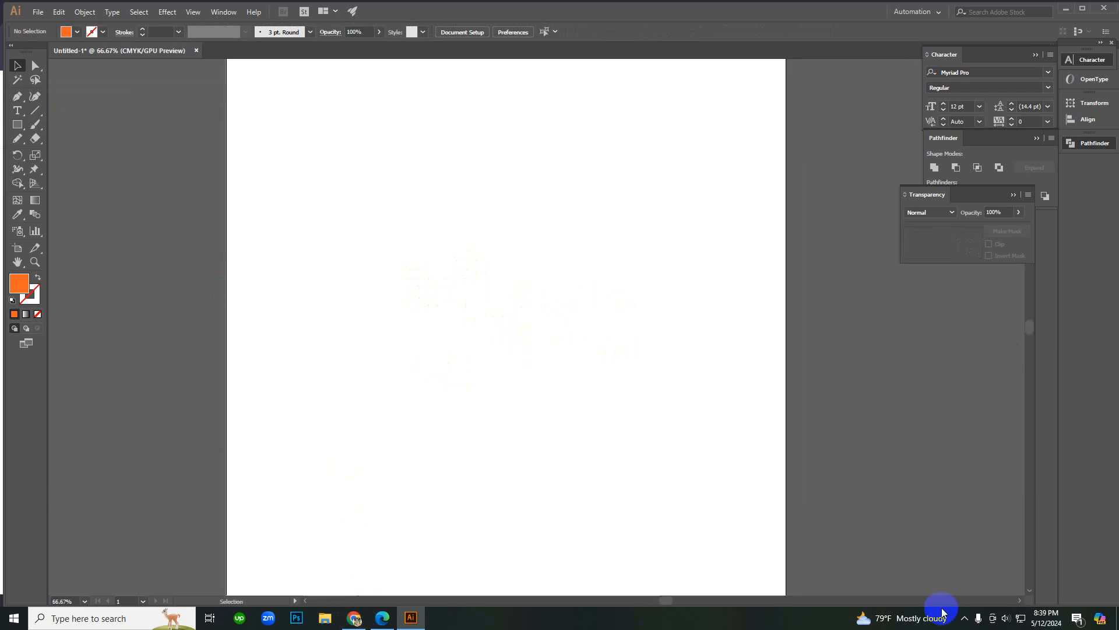
{"action": "left_click", "coordinate": [965, 618]}
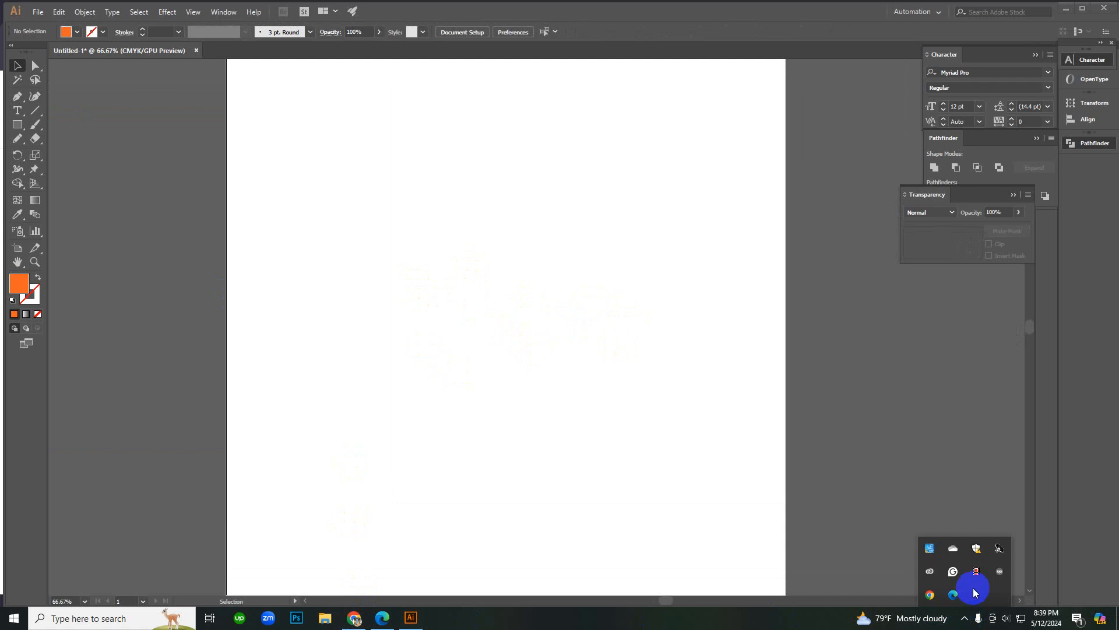
{"action": "left_click", "coordinate": [975, 591]}
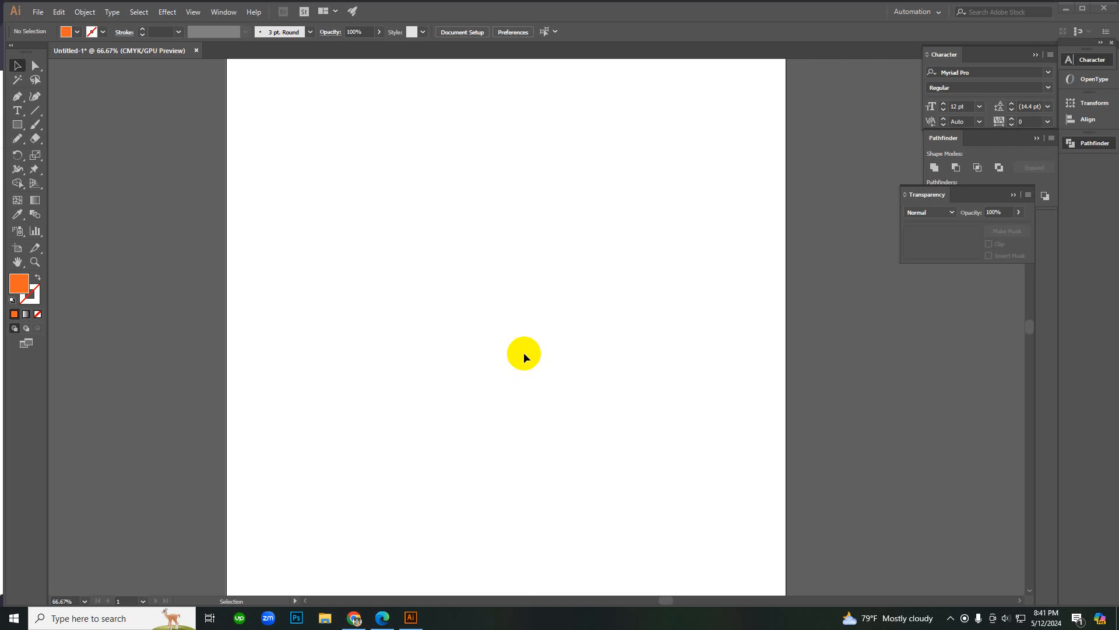
{"action": "key", "text": "p"}
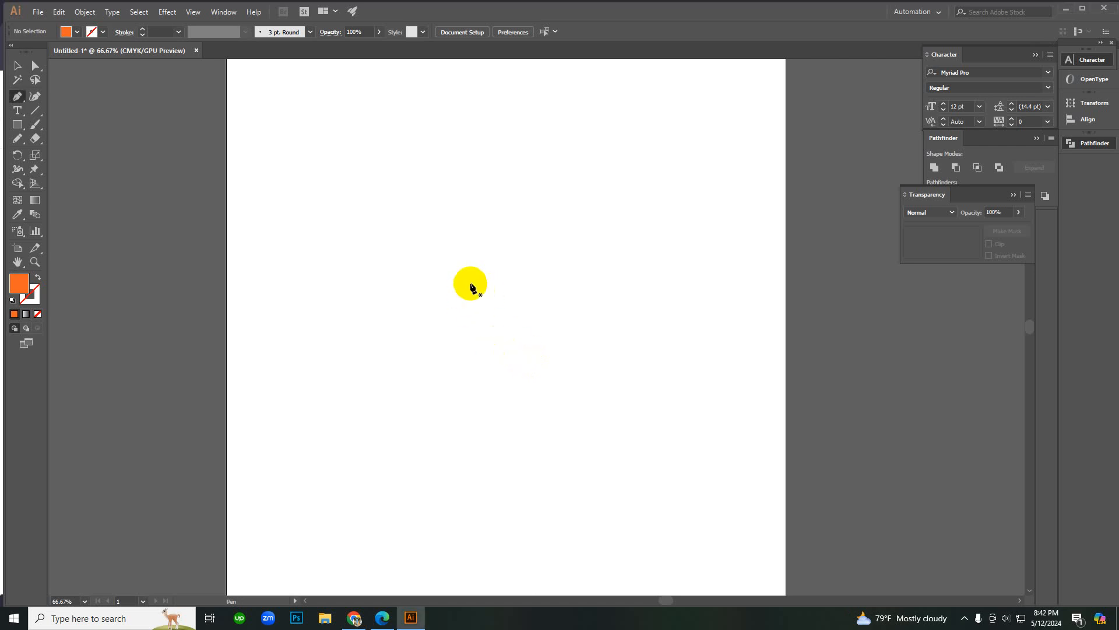
{"action": "left_click", "coordinate": [472, 287]}
{"action": "key", "text": "ctrl+z"}
{"action": "key", "text": "v"}
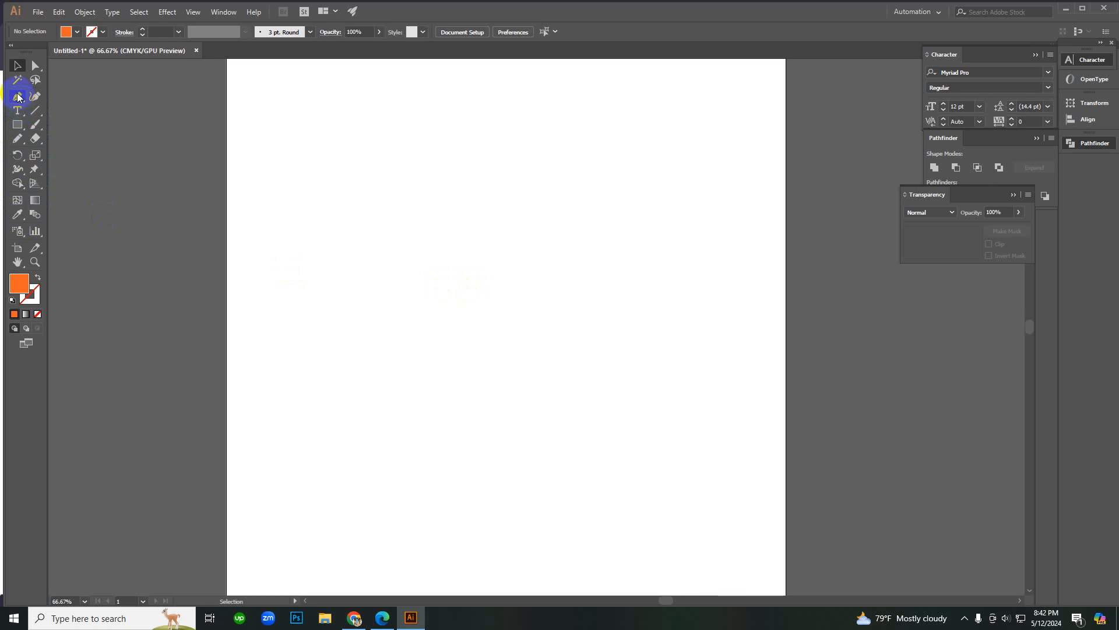
Step: Draw an open freehand curve bulging to the right with the Pencil tool, about 4.3 in wide and 7.7 in high
{"action": "left_click", "coordinate": [19, 139]}
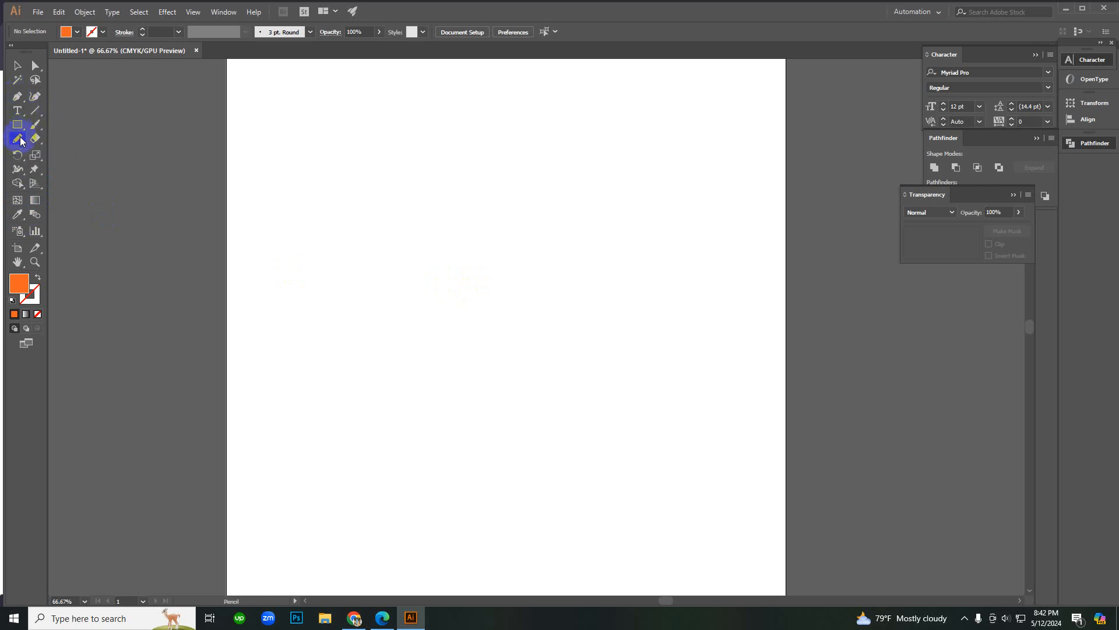
{"action": "mouse_move", "coordinate": [379, 188]}
{"action": "left_mouse_down"}
{"action": "mouse_move", "coordinate": [466, 336]}
{"action": "mouse_move", "coordinate": [357, 402]}
{"action": "left_mouse_up"}
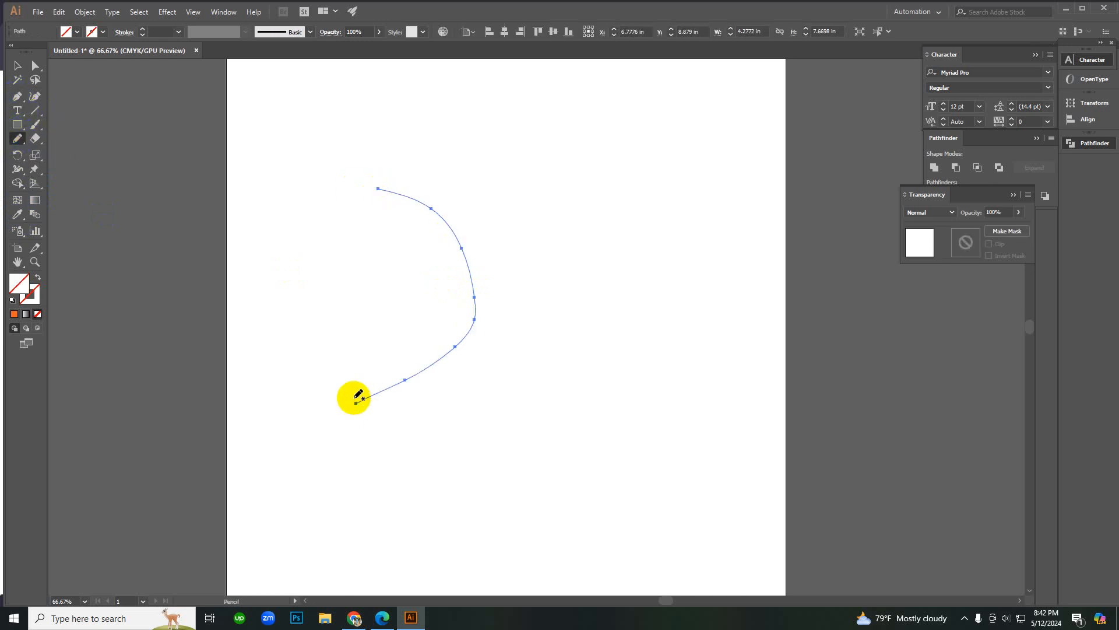
{"action": "key", "text": "v"}
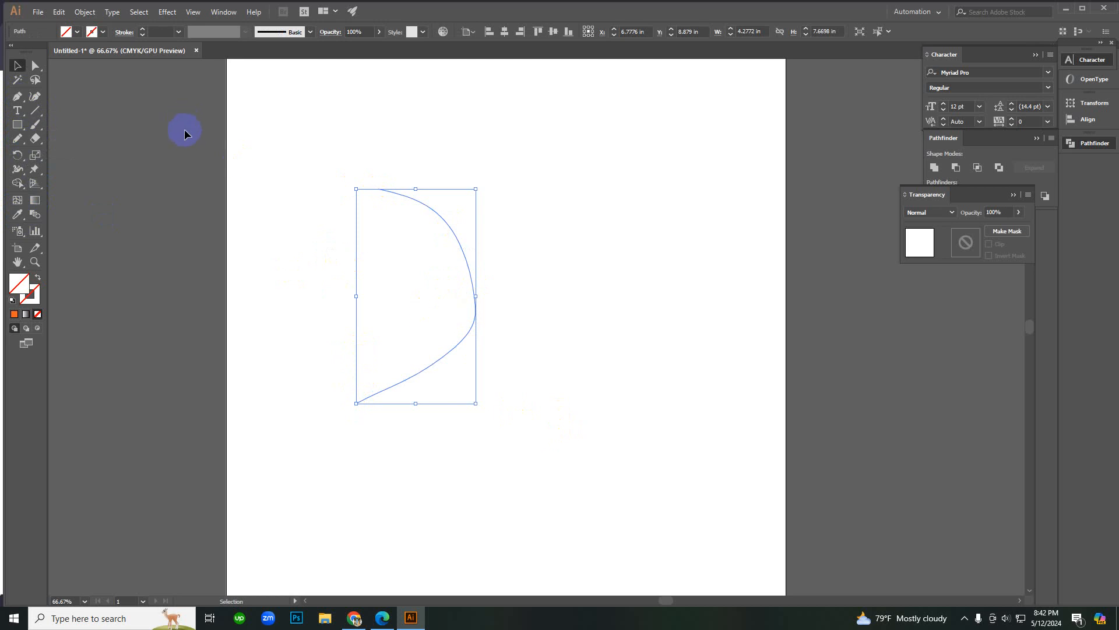
Step: Give the freehand curve a black stroke and set its weight to 7 pt
{"action": "left_click", "coordinate": [77, 31]}
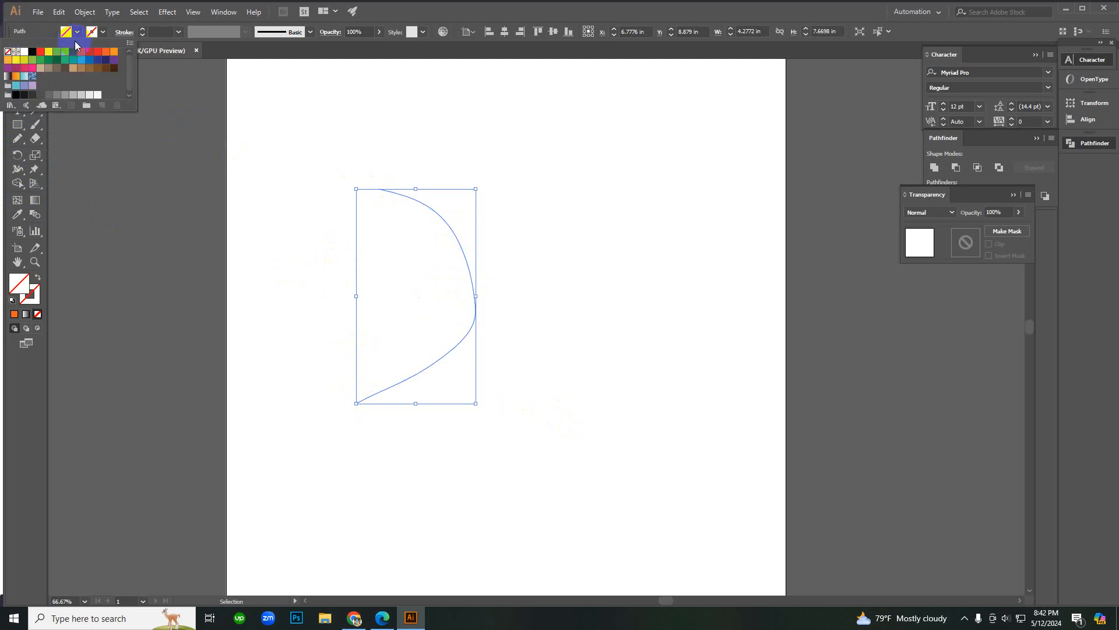
{"action": "left_click", "coordinate": [102, 31]}
{"action": "left_click", "coordinate": [32, 52]}
{"action": "left_click", "coordinate": [214, 168]}
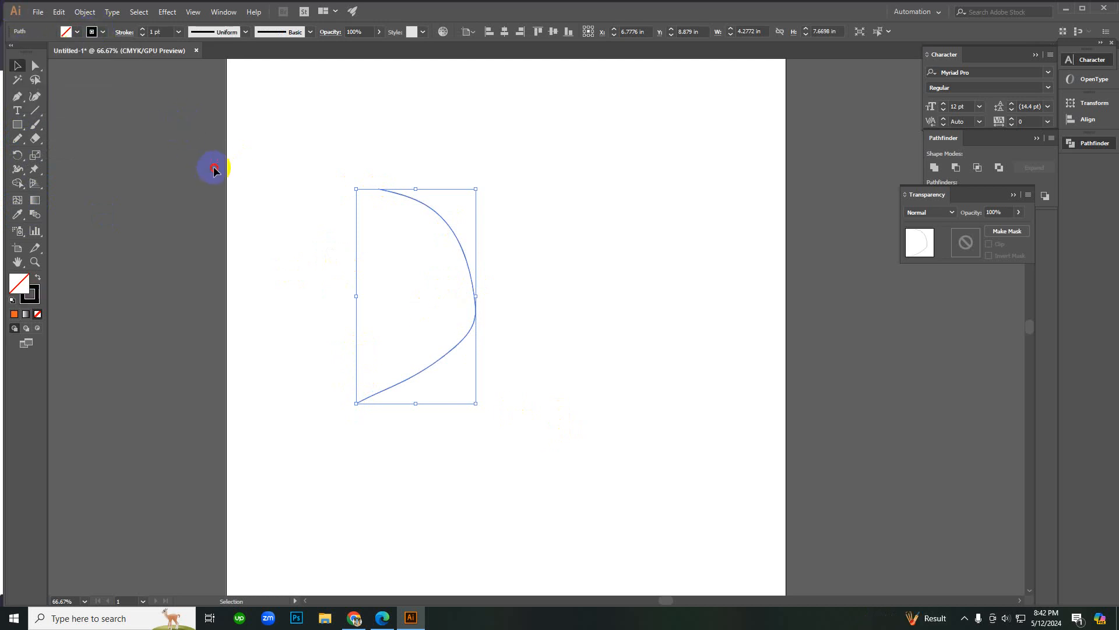
{"action": "left_click", "coordinate": [156, 32]}
{"action": "type", "text": "4"}
{"action": "key", "text": "Return"}
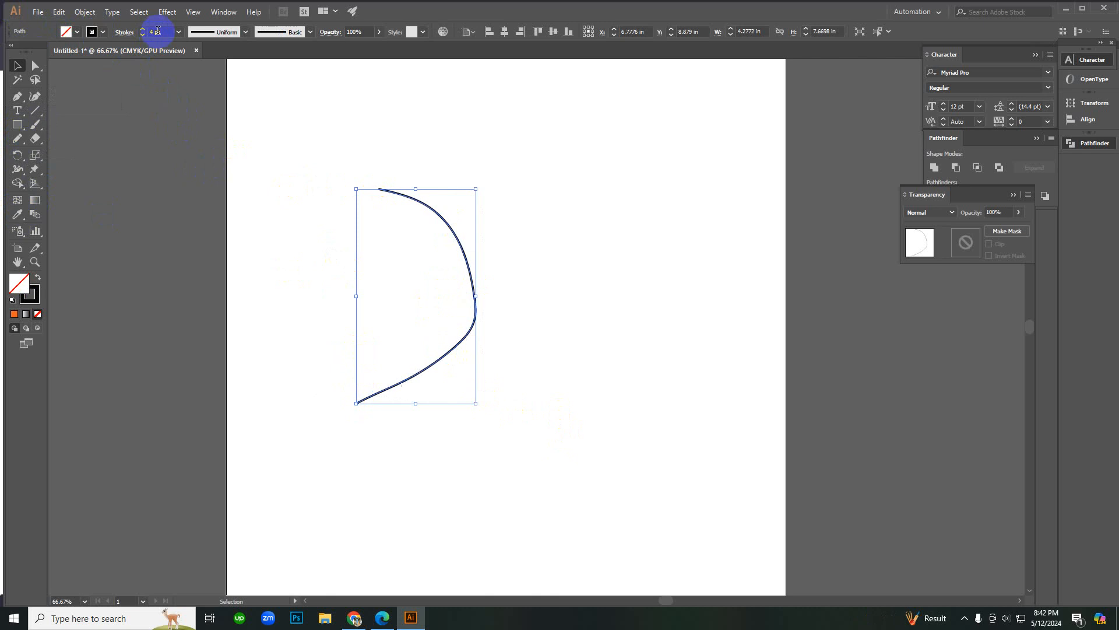
{"action": "scroll", "coordinate": [157, 30], "scroll_direction": "up", "scroll_amount": 3}
Step: Select the freehand curve and delete it from the artboard
{"action": "left_click", "coordinate": [532, 395]}
{"action": "left_click_drag", "start_coordinate": [533, 395], "coordinate": [377, 267]}
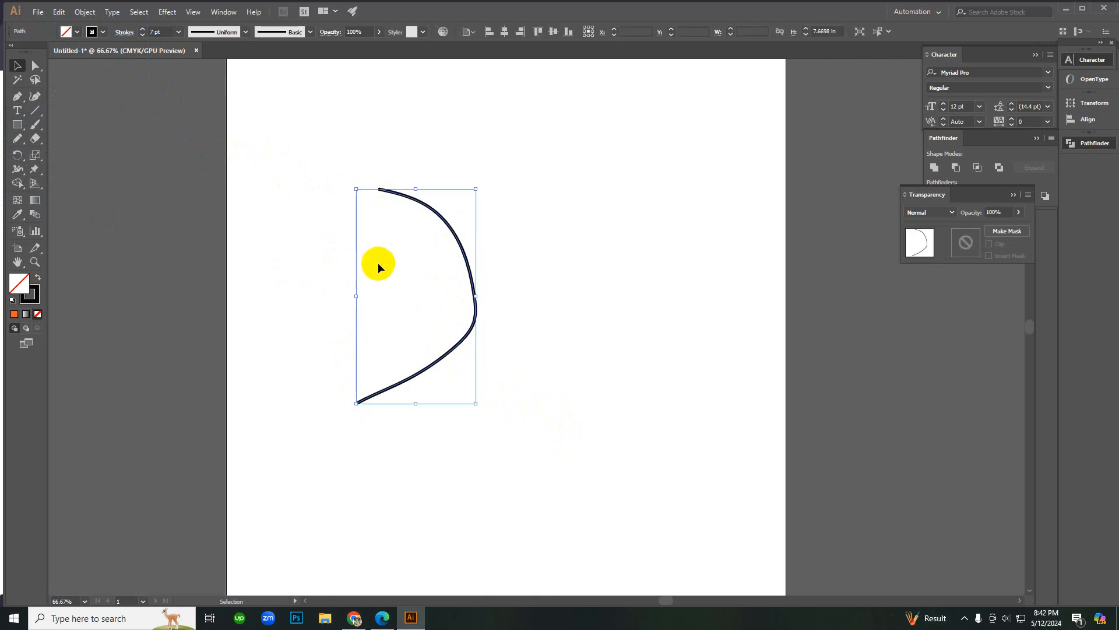
{"action": "left_click", "coordinate": [515, 434]}
{"action": "left_click_drag", "start_coordinate": [516, 432], "coordinate": [330, 278]}
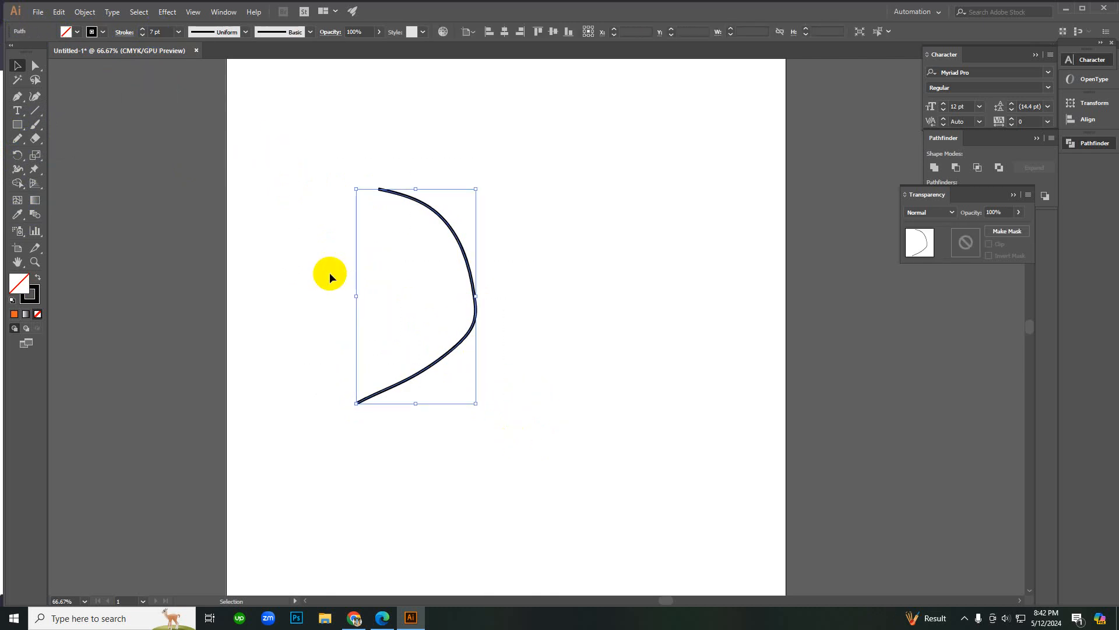
{"action": "key", "text": "Delete"}
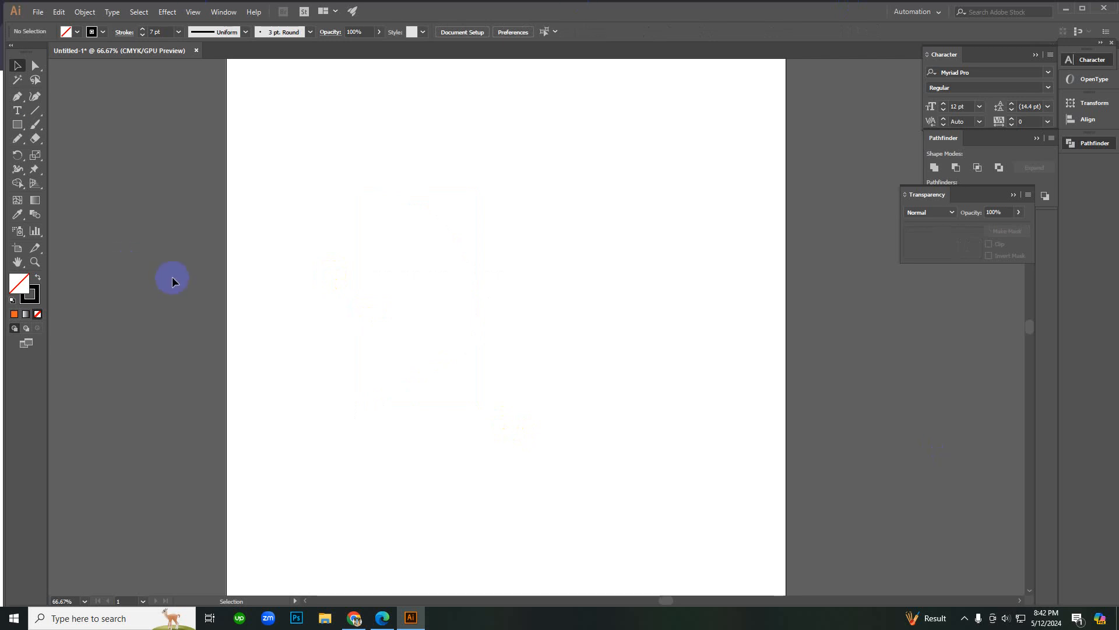
Step: Switch to Chrome and replace the Real Madrid image search with a search for "simple vector clipart"
{"action": "scroll", "coordinate": [515, 316], "scroll_direction": "down", "scroll_amount": 1}
{"action": "left_click", "coordinate": [359, 618]}
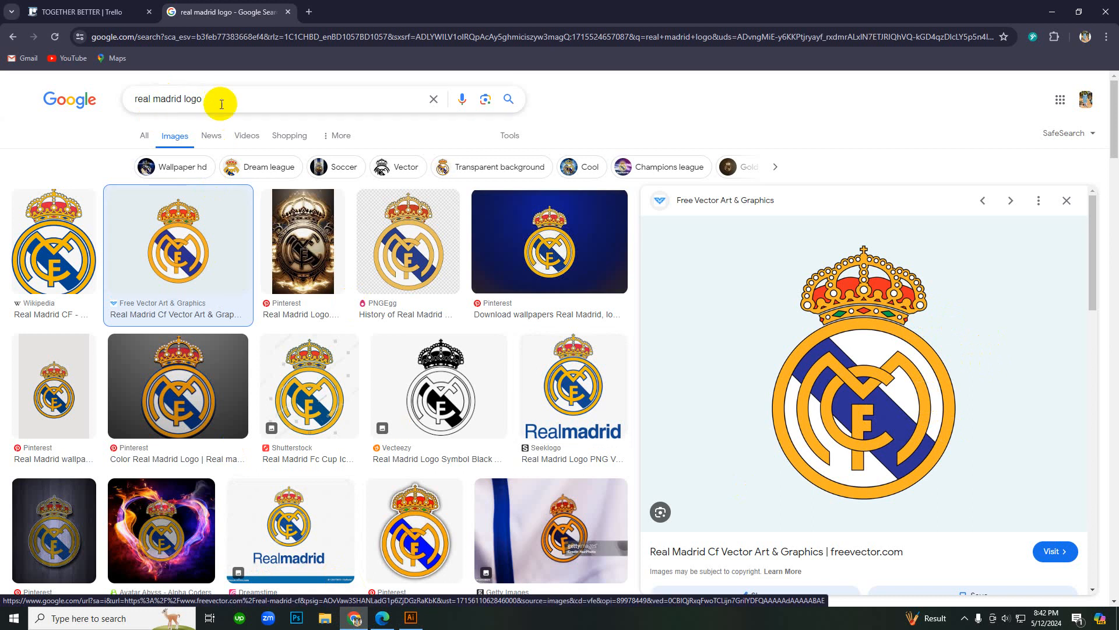
{"action": "left_click_drag", "start_coordinate": [220, 100], "coordinate": [130, 102]}
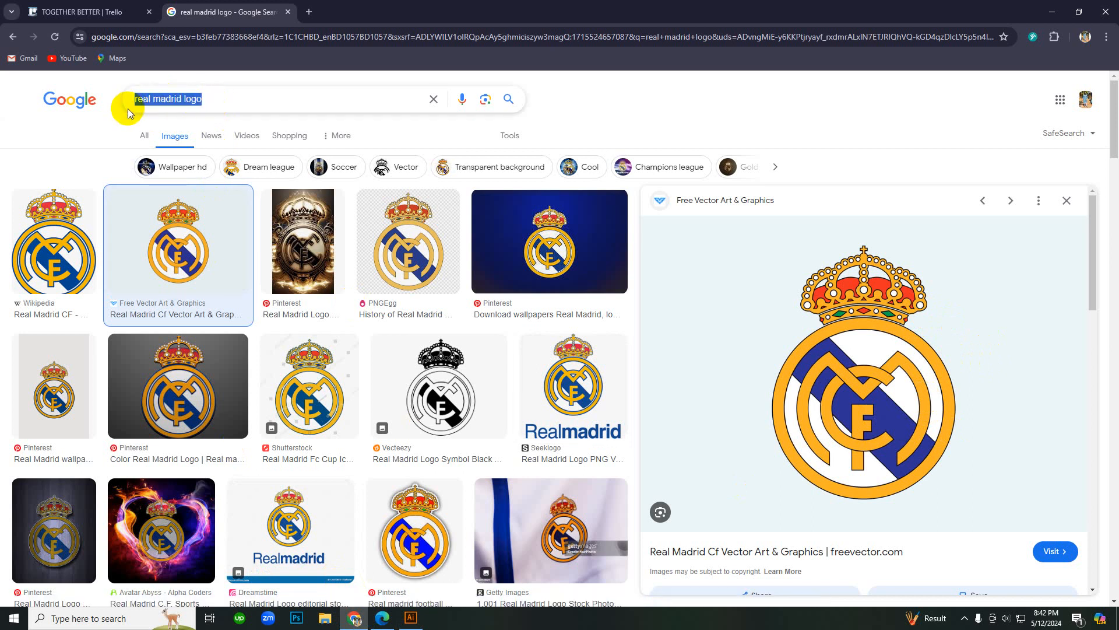
{"action": "type", "text": "s"}
{"action": "type", "text": "mp"}
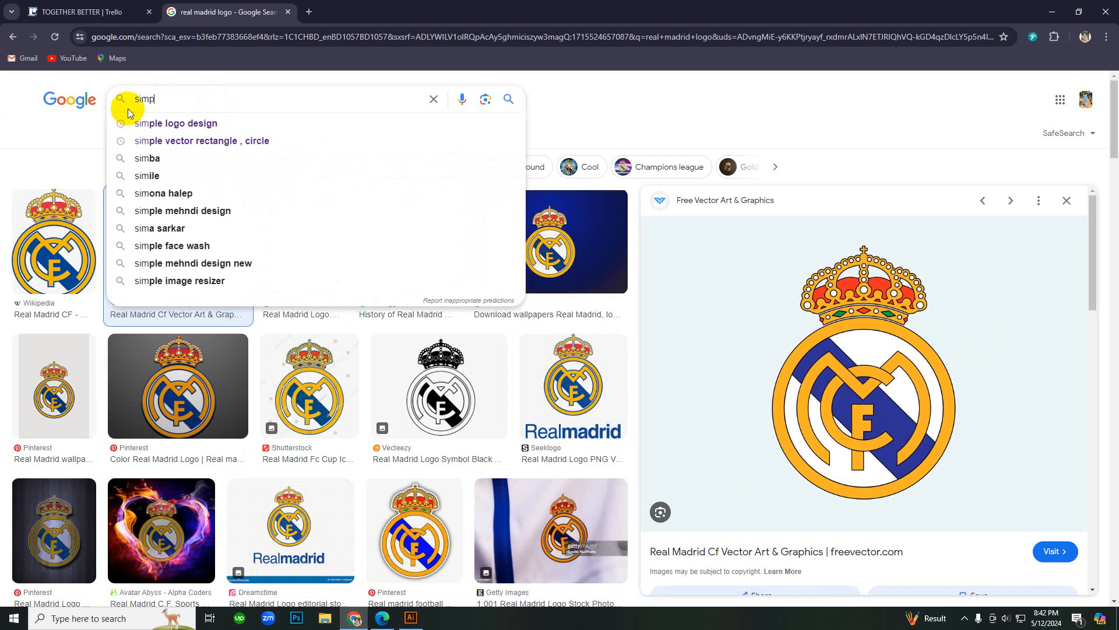
{"action": "type", "text": "le vector des"}
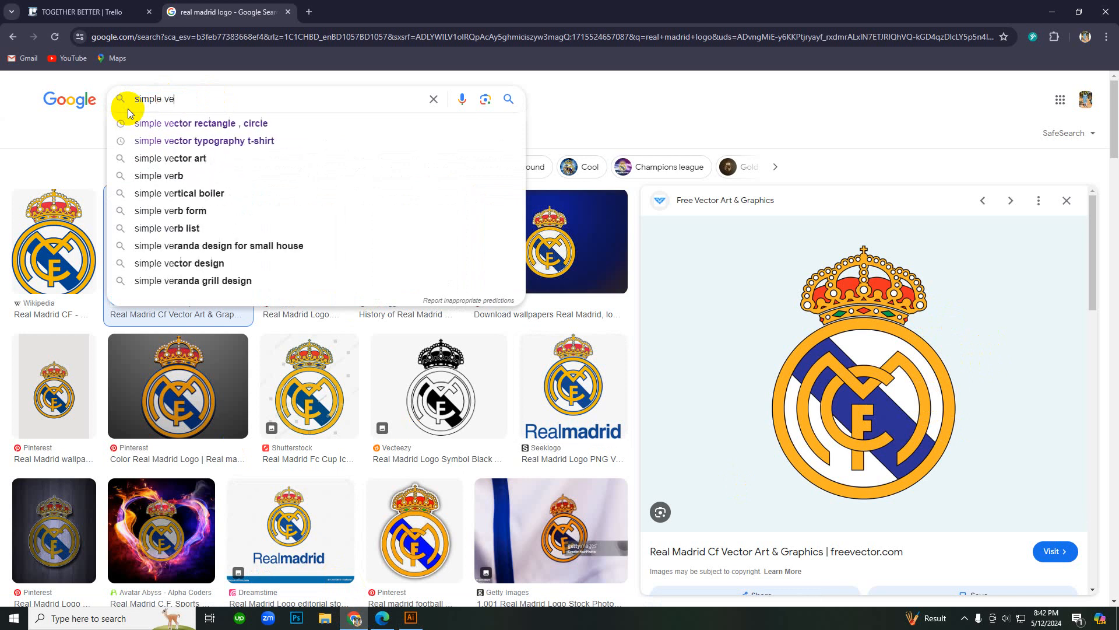
{"action": "key", "text": "BackSpace"}
{"action": "key", "text": "BackSpace"}
{"action": "key", "text": "BackSpace"}
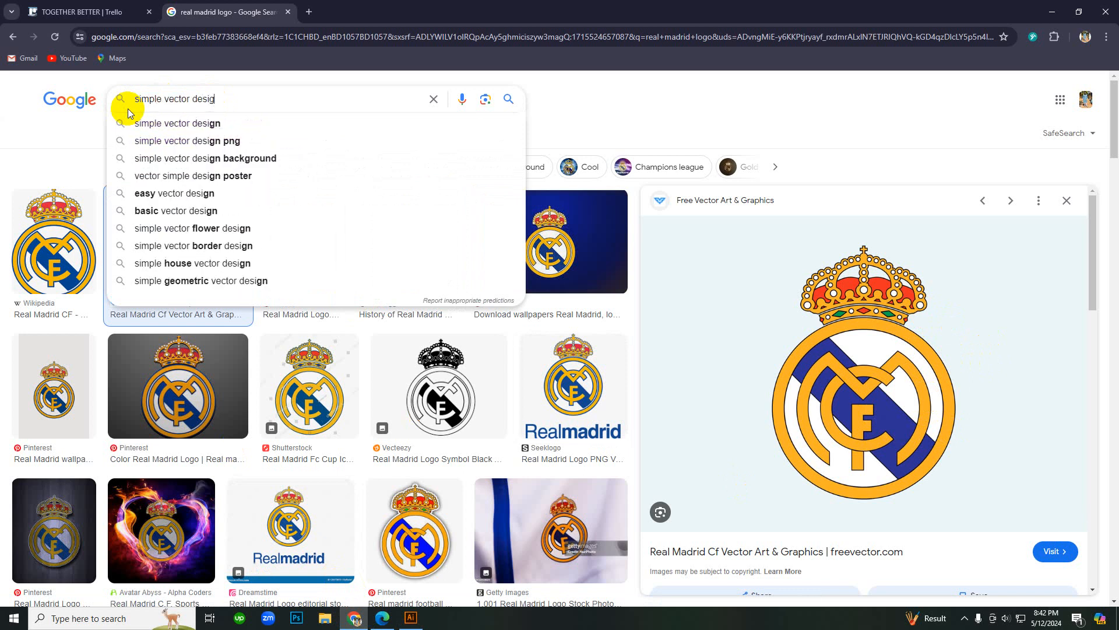
{"action": "type", "text": "clipart"}
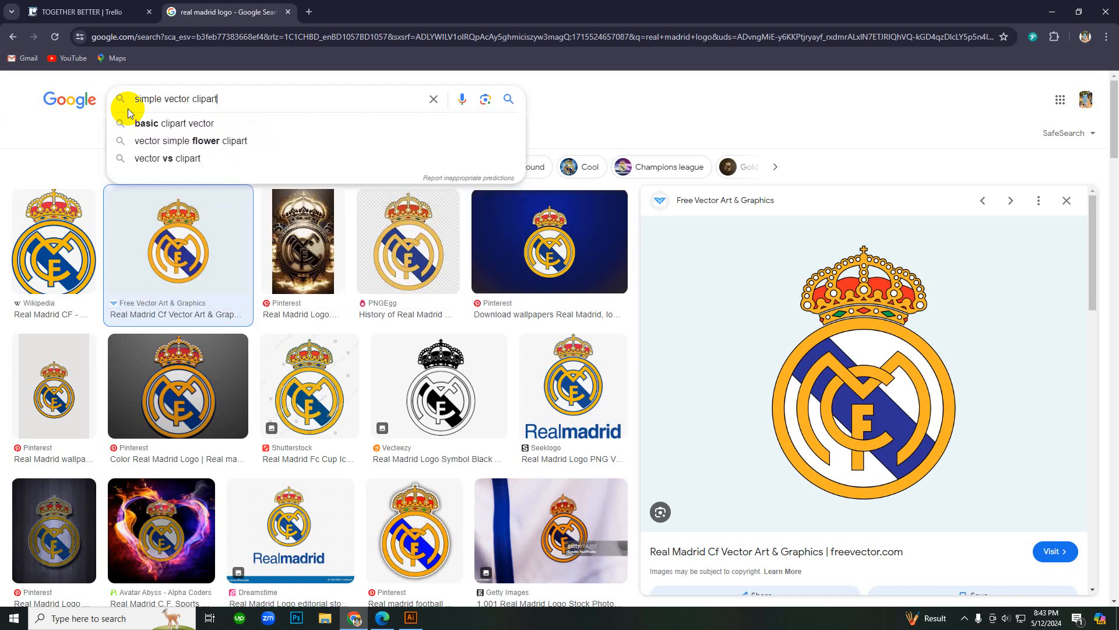
{"action": "key", "text": "Return"}
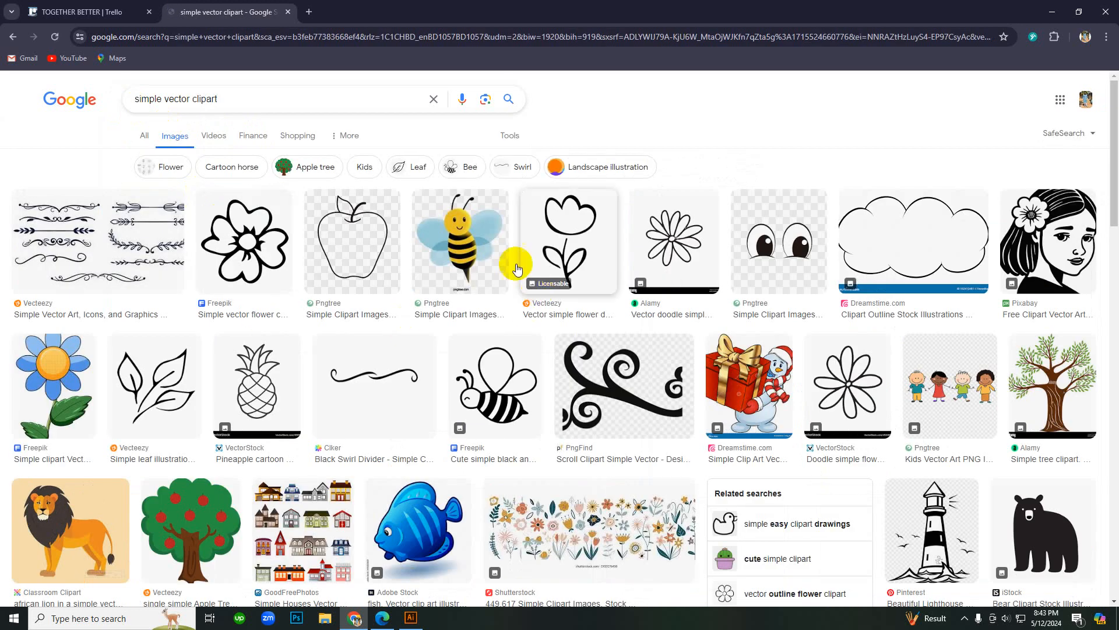
Step: Browse the clipart image results and open the preview of the white rooster illustration from TitanUI
{"action": "scroll", "coordinate": [670, 355], "scroll_direction": "down", "scroll_amount": 5}
{"action": "scroll", "coordinate": [673, 354], "scroll_direction": "down", "scroll_amount": 6}
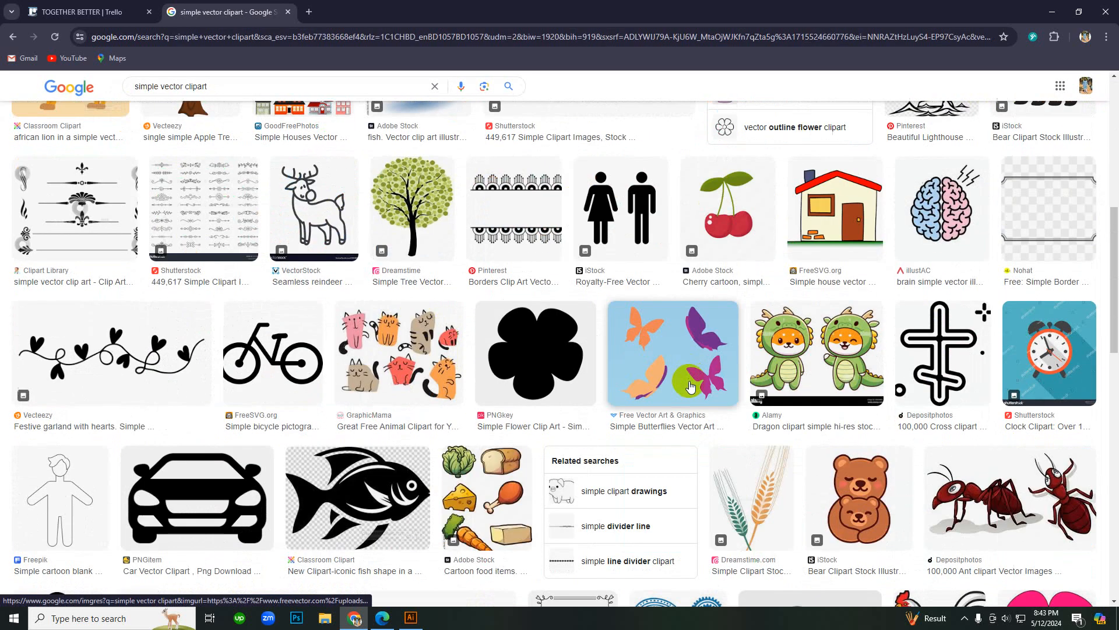
{"action": "scroll", "coordinate": [430, 390], "scroll_direction": "down", "scroll_amount": 3}
{"action": "scroll", "coordinate": [431, 391], "scroll_direction": "down", "scroll_amount": 2}
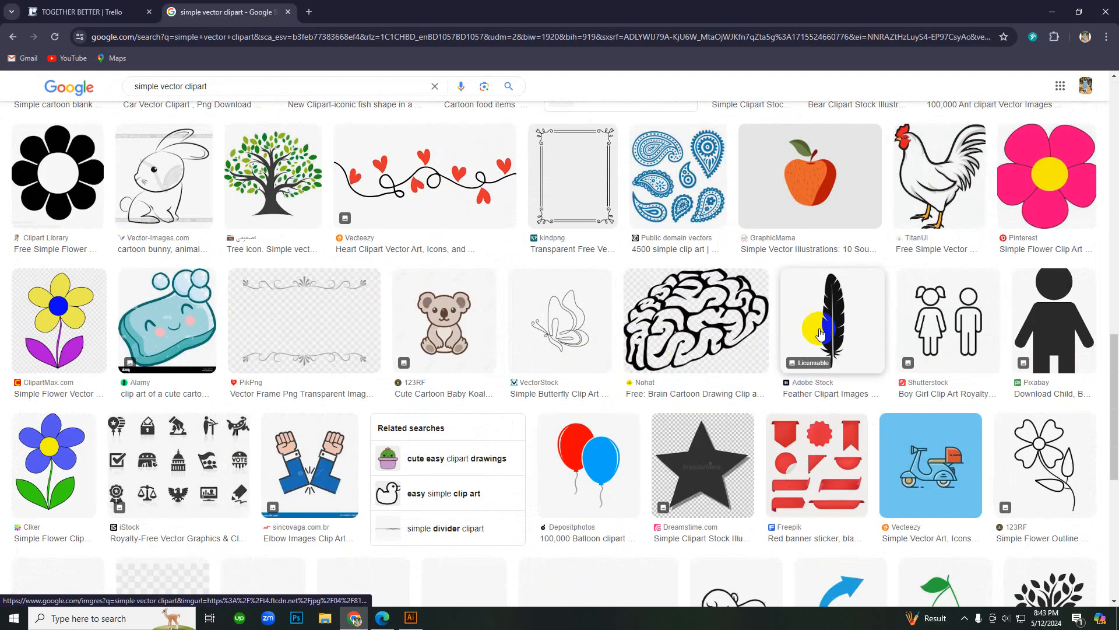
{"action": "left_click", "coordinate": [939, 175]}
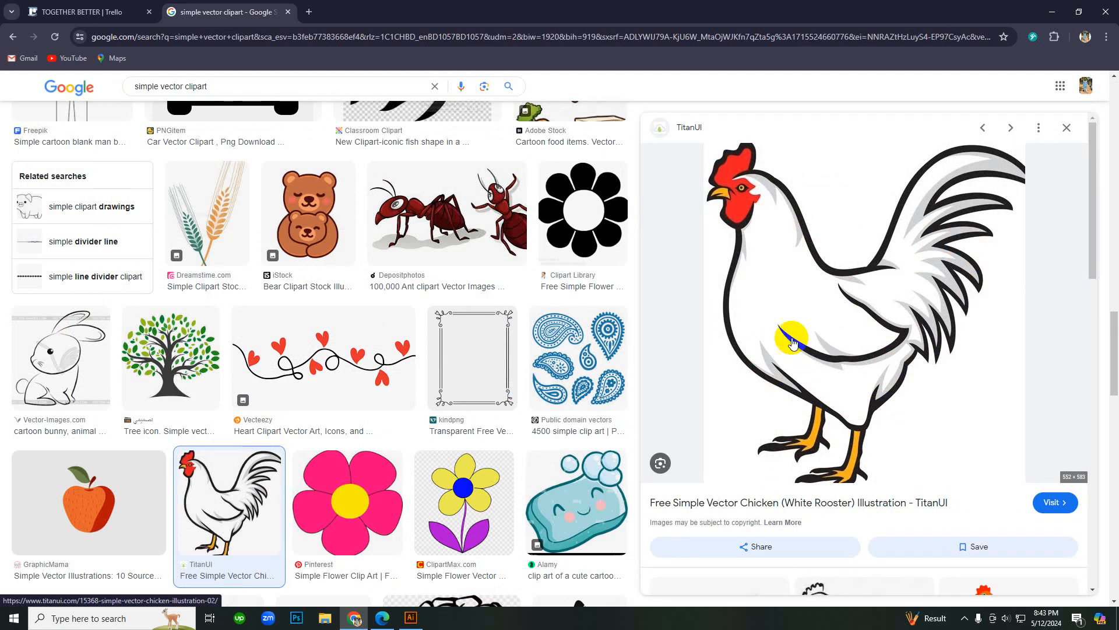
Step: Switch to Illustrator and draw an arched open curve with the Pen tool, about 10.3 in wide and 2.8 in high
{"action": "left_click", "coordinate": [410, 617]}
{"action": "key", "text": "p"}
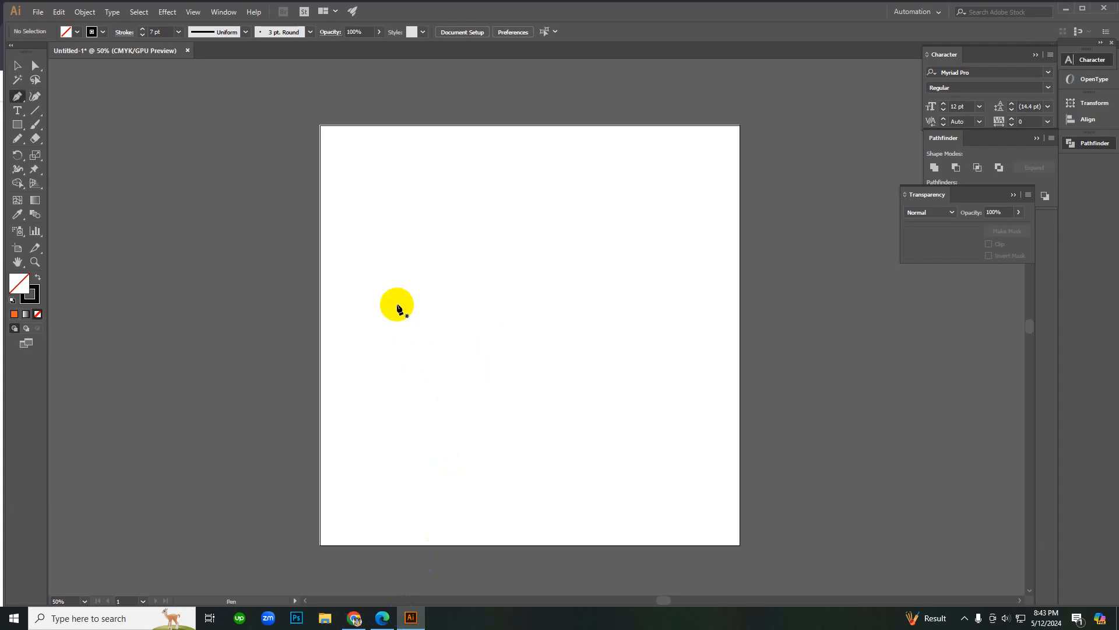
{"action": "left_click", "coordinate": [417, 291]}
{"action": "left_click_drag", "start_coordinate": [632, 286], "coordinate": [817, 406]}
{"action": "key", "text": "c"}
{"action": "key", "text": "v"}
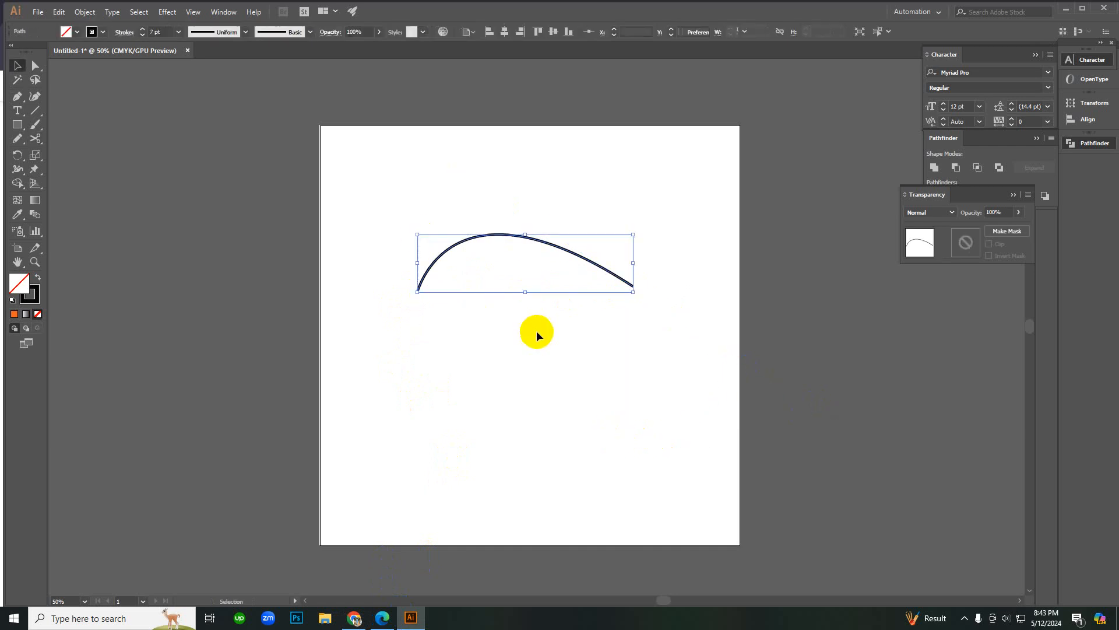
Step: Set the arched curve's stroke weight to 20 pt and apply the width profile that tapers at both ends
{"action": "type", "text": "20"}
{"action": "key", "text": "Return"}
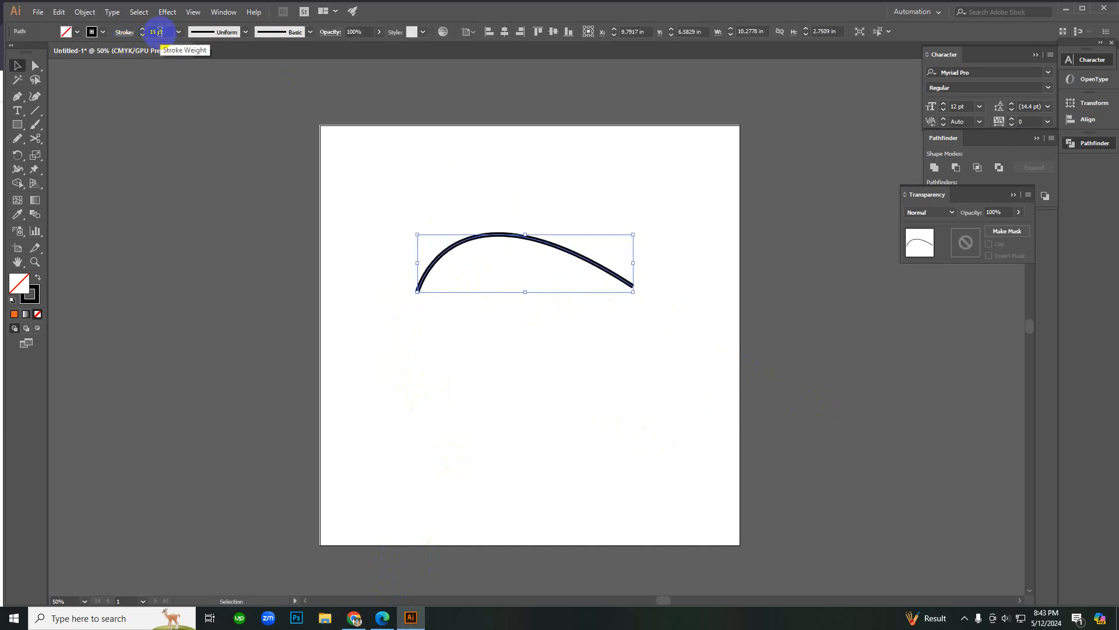
{"action": "left_click", "coordinate": [246, 31]}
{"action": "left_click", "coordinate": [225, 50]}
{"action": "left_click", "coordinate": [593, 366]}
Step: Select all artwork and delete the tapered curve from the artboard
{"action": "key", "text": "ctrl+="}
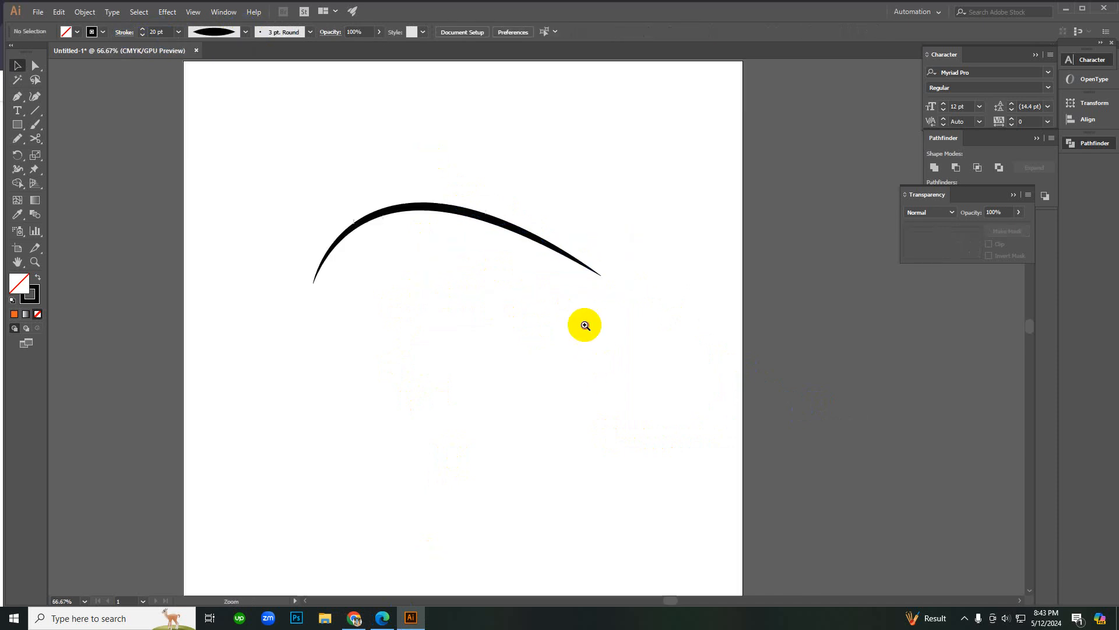
{"action": "key", "text": "ctrl+="}
{"action": "left_click", "coordinate": [250, 156]}
{"action": "left_click", "coordinate": [477, 367]}
{"action": "key", "text": "ctrl+a"}
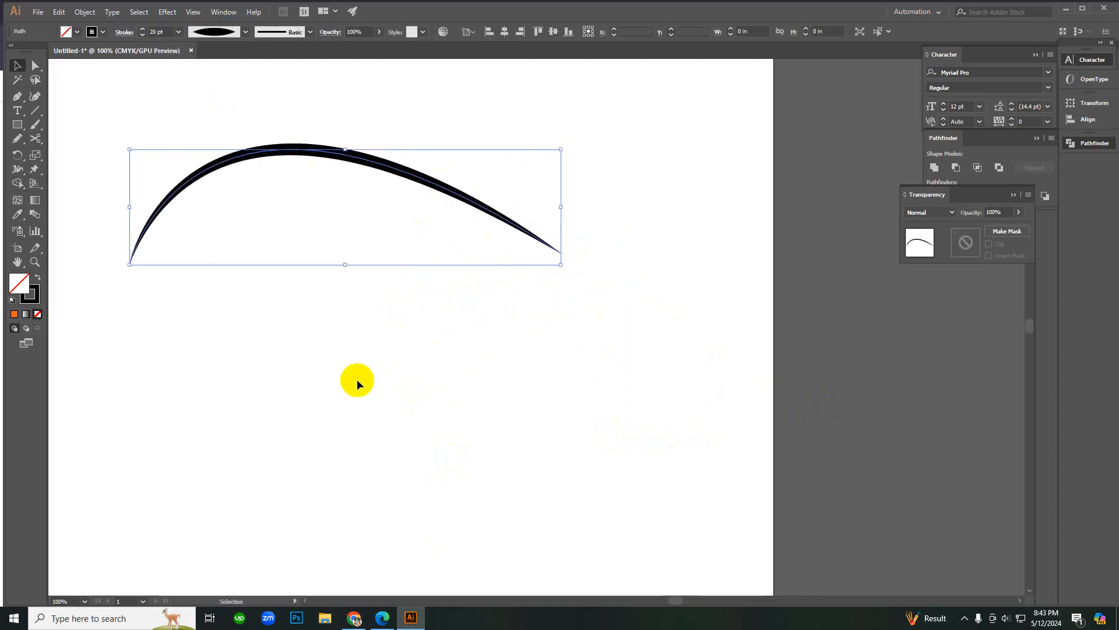
{"action": "key", "text": "Delete"}
Step: Switch to Chrome and search Google Images for "simple boat clipart"
{"action": "left_click", "coordinate": [357, 618]}
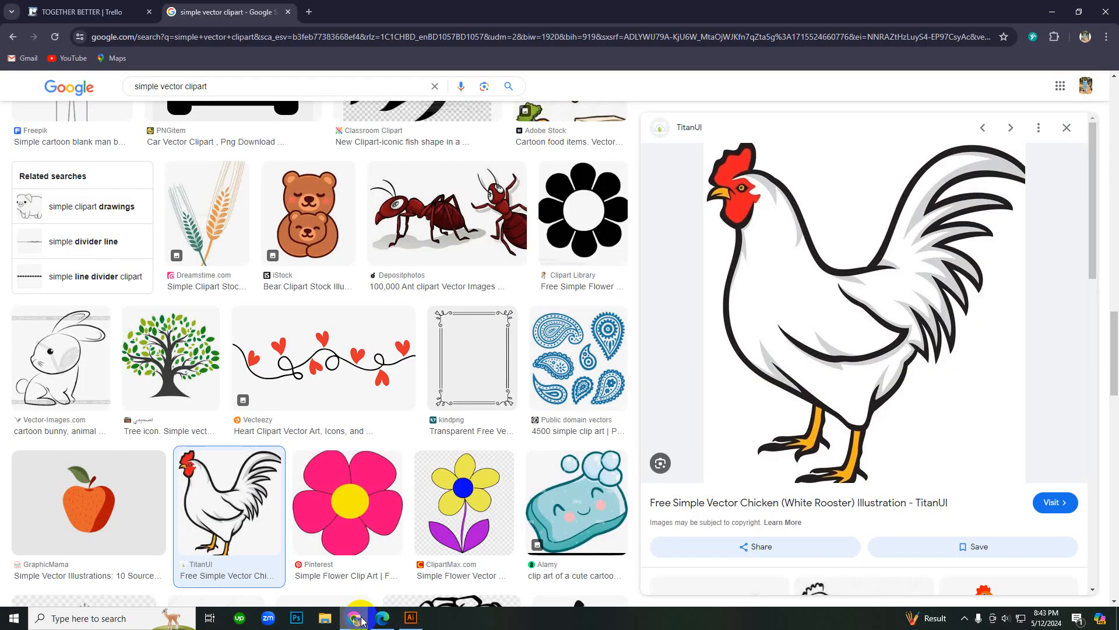
{"action": "scroll", "coordinate": [250, 84], "scroll_direction": "down", "scroll_amount": 5}
{"action": "left_click_drag", "start_coordinate": [250, 86], "coordinate": [110, 109]}
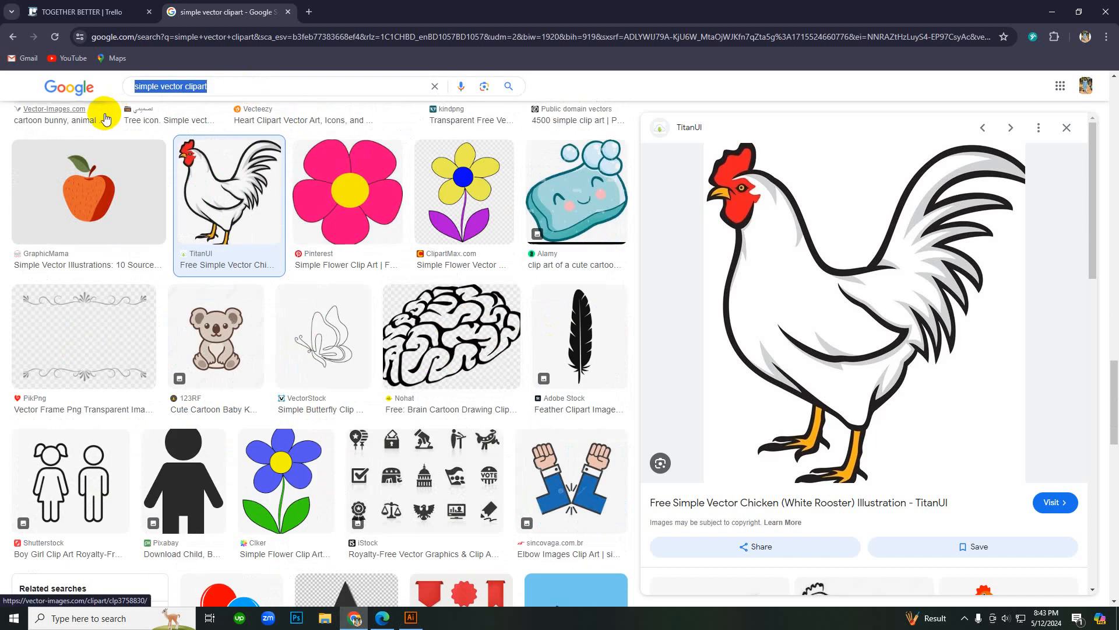
{"action": "type", "text": "simp"}
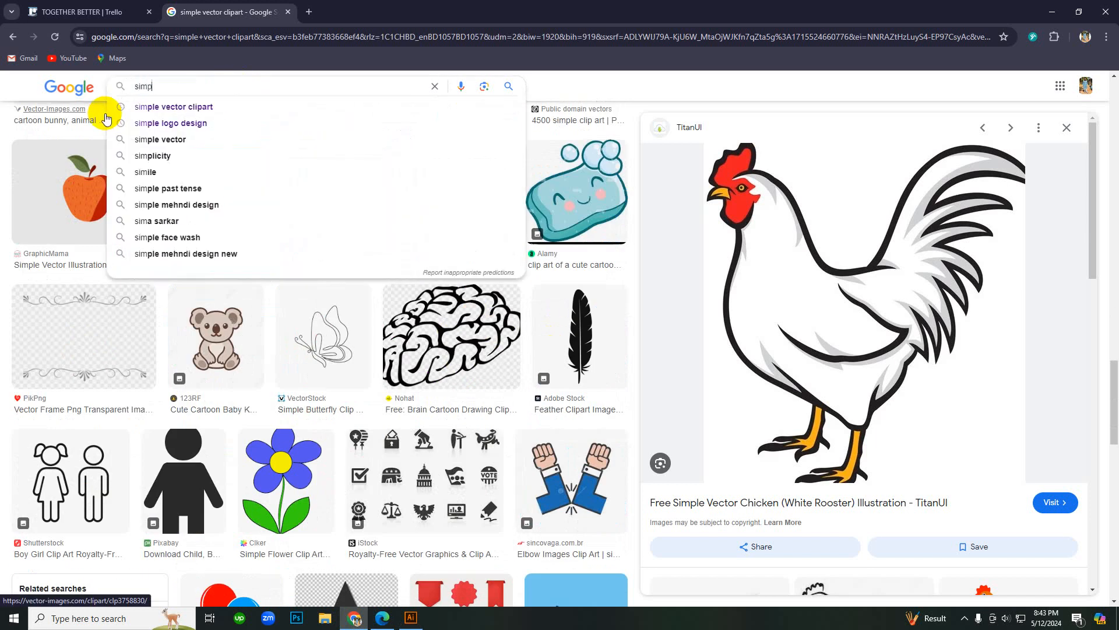
{"action": "type", "text": "le boat "}
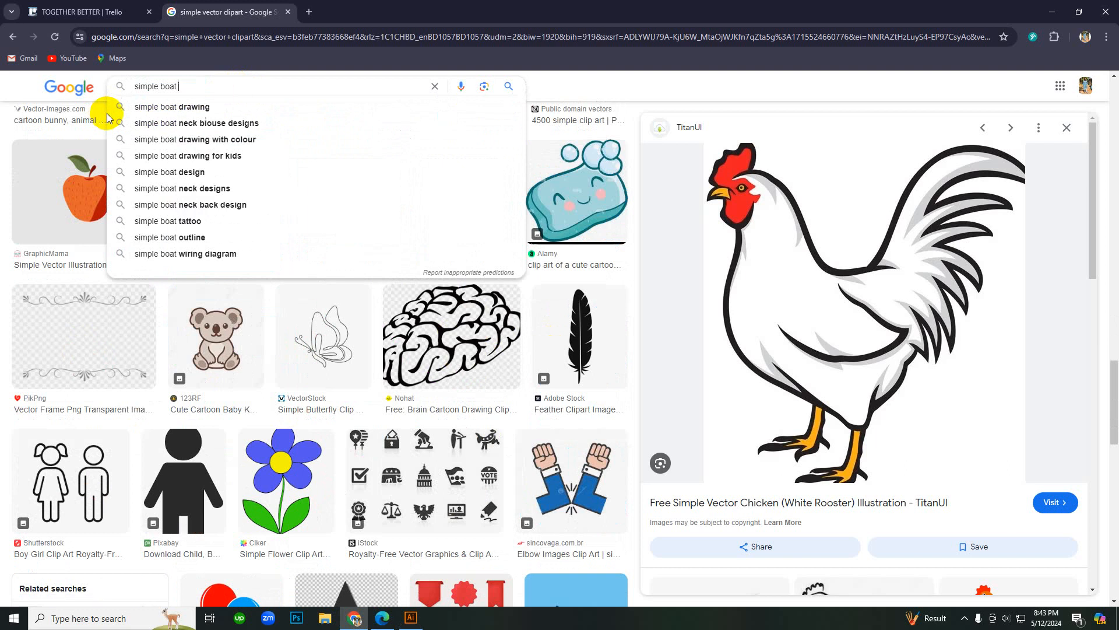
{"action": "type", "text": "clipart"}
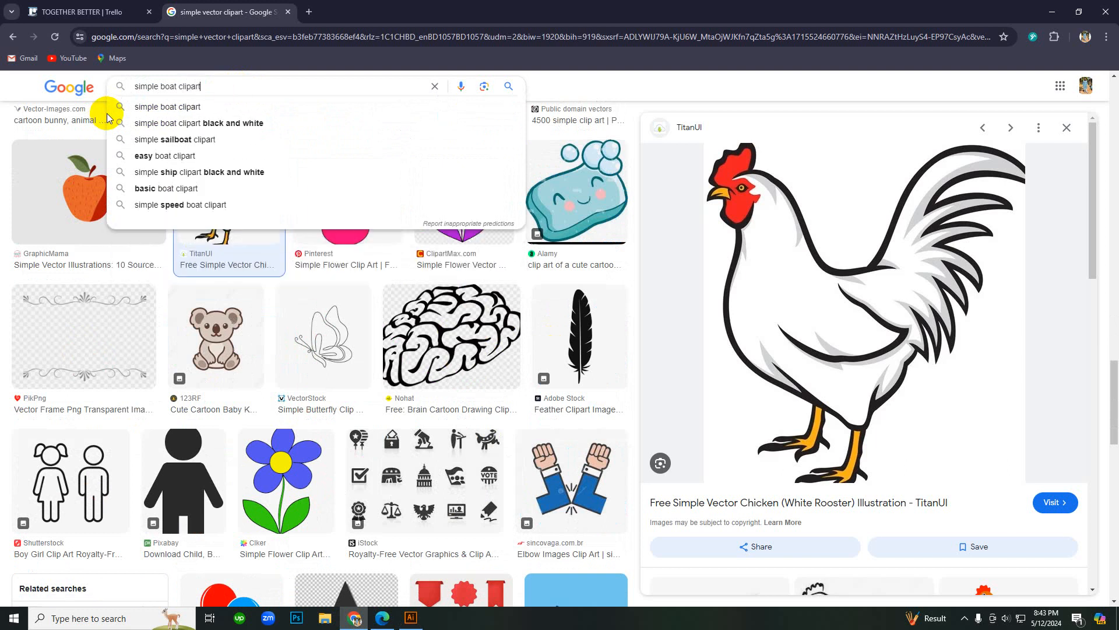
{"action": "key", "text": "Return"}
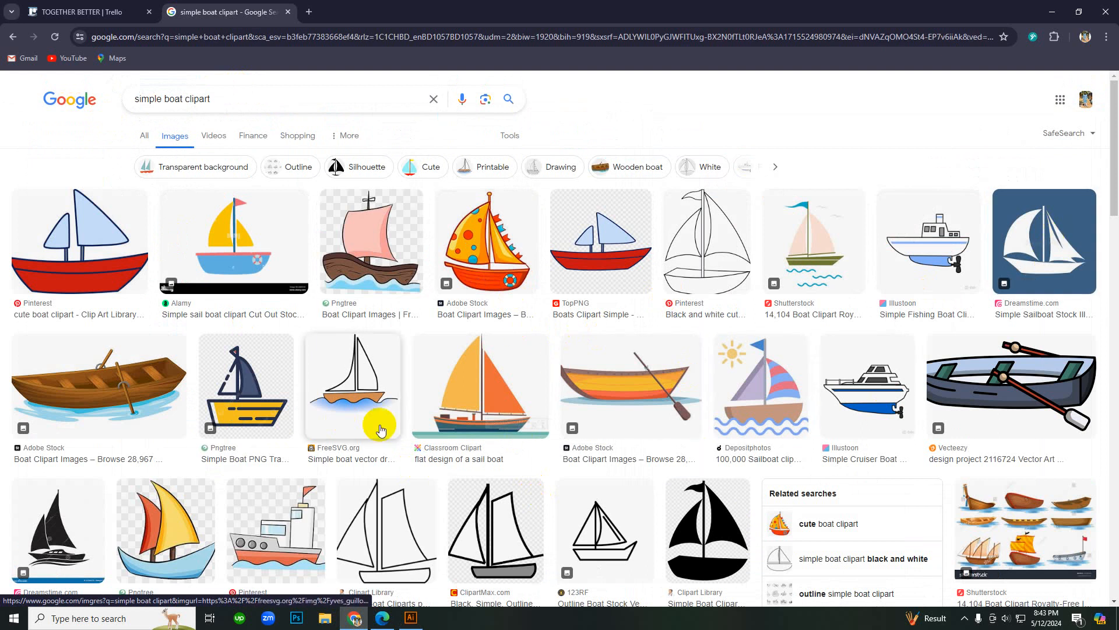
Step: Copy the Pngtree sailboat image with red and yellow sails and paste it into the Illustrator document
{"action": "scroll", "coordinate": [350, 438], "scroll_direction": "down", "scroll_amount": 3}
{"action": "left_click", "coordinate": [202, 404]}
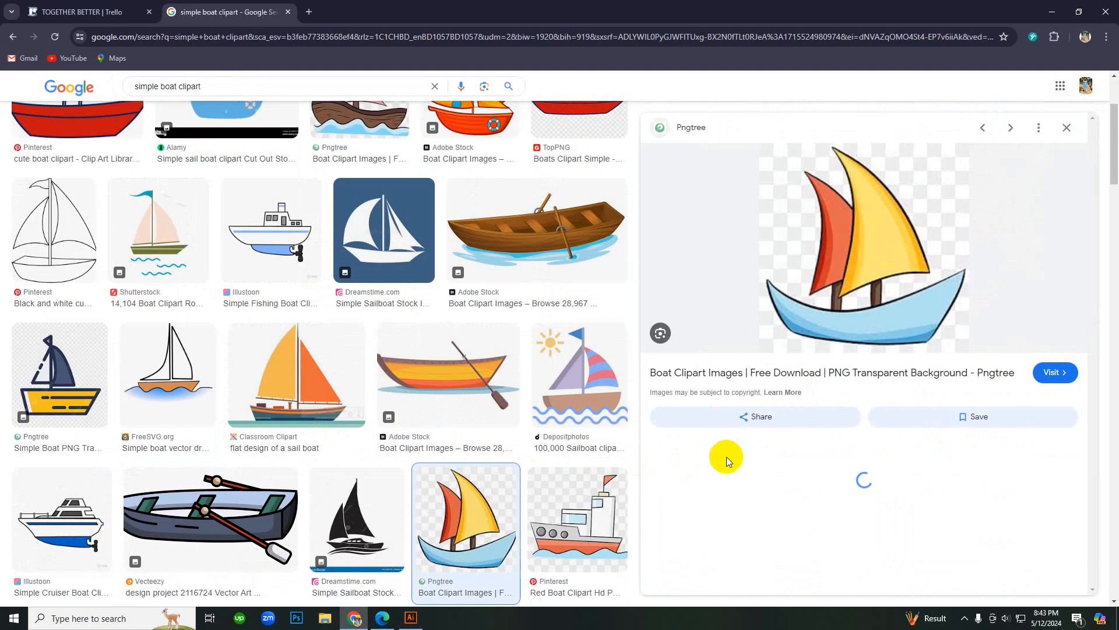
{"action": "right_click", "coordinate": [848, 229]}
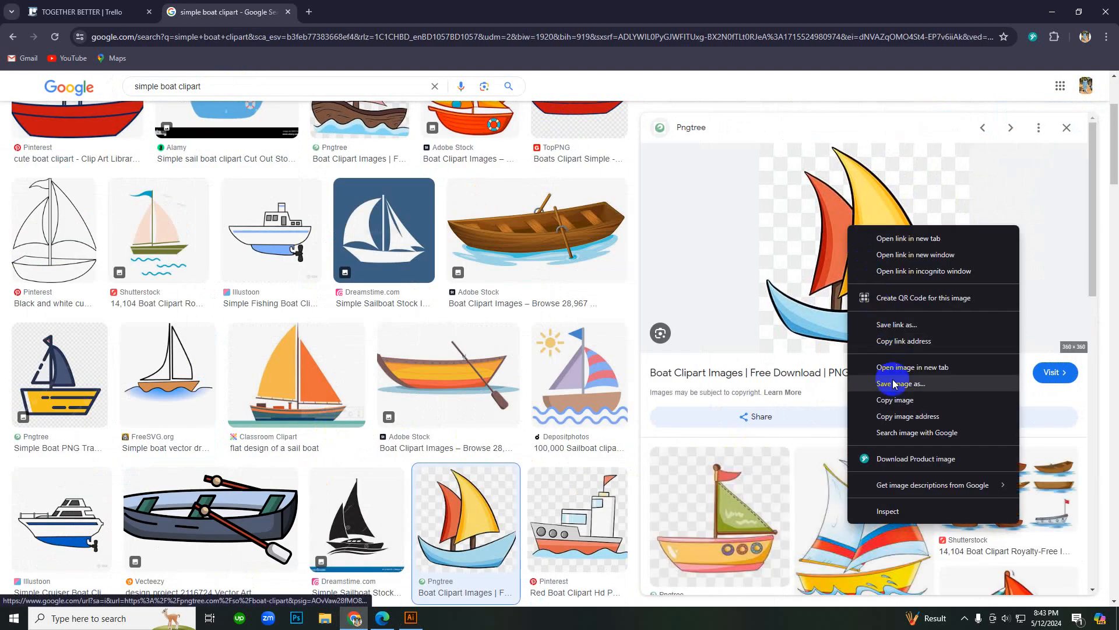
{"action": "left_click", "coordinate": [896, 407]}
{"action": "left_click", "coordinate": [411, 617]}
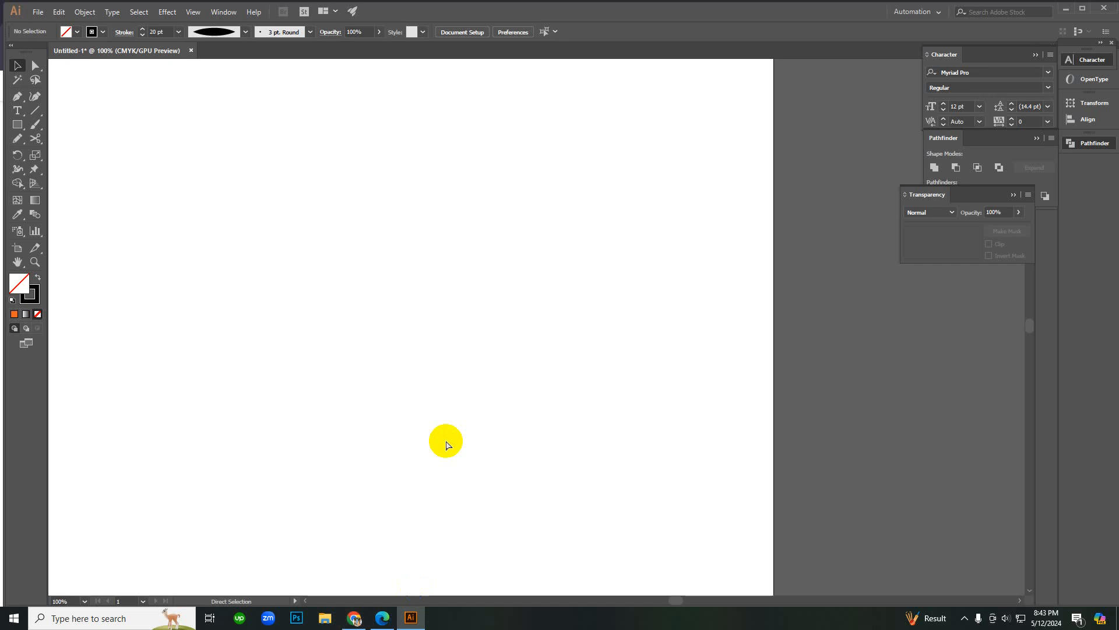
{"action": "key", "text": "ctrl+v"}
{"action": "left_click", "coordinate": [492, 337], "text": "ctrl+alt"}
{"action": "left_click", "coordinate": [492, 337], "text": "ctrl+alt"}
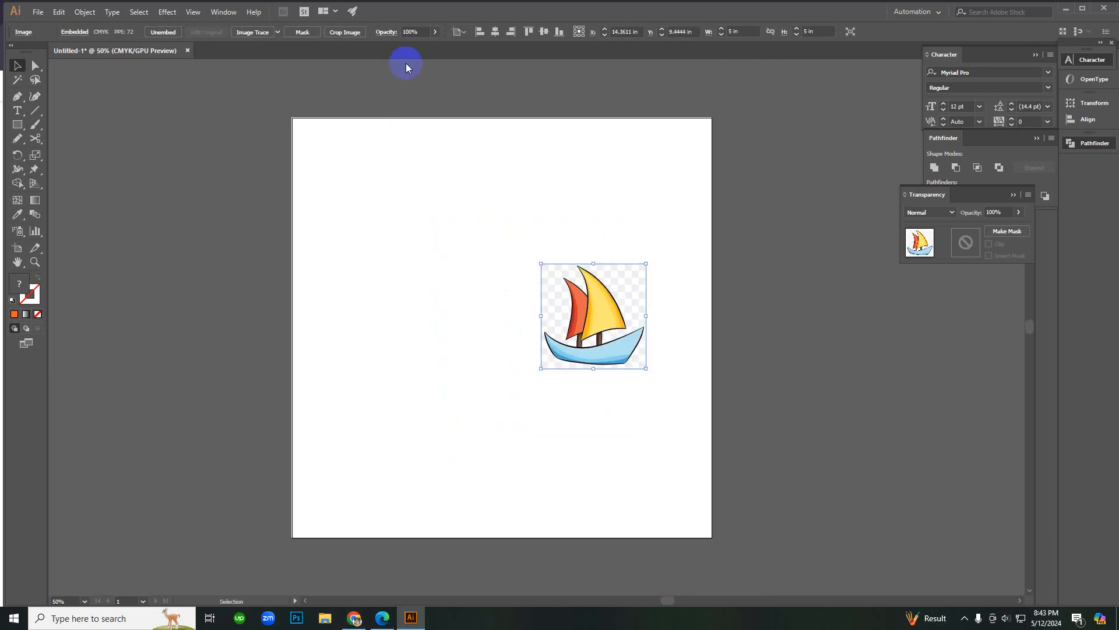
Step: Centre the sailboat image on the artboard and enlarge it proportionally to about 13.8 in square
{"action": "left_click", "coordinate": [495, 31]}
{"action": "left_click", "coordinate": [543, 33]}
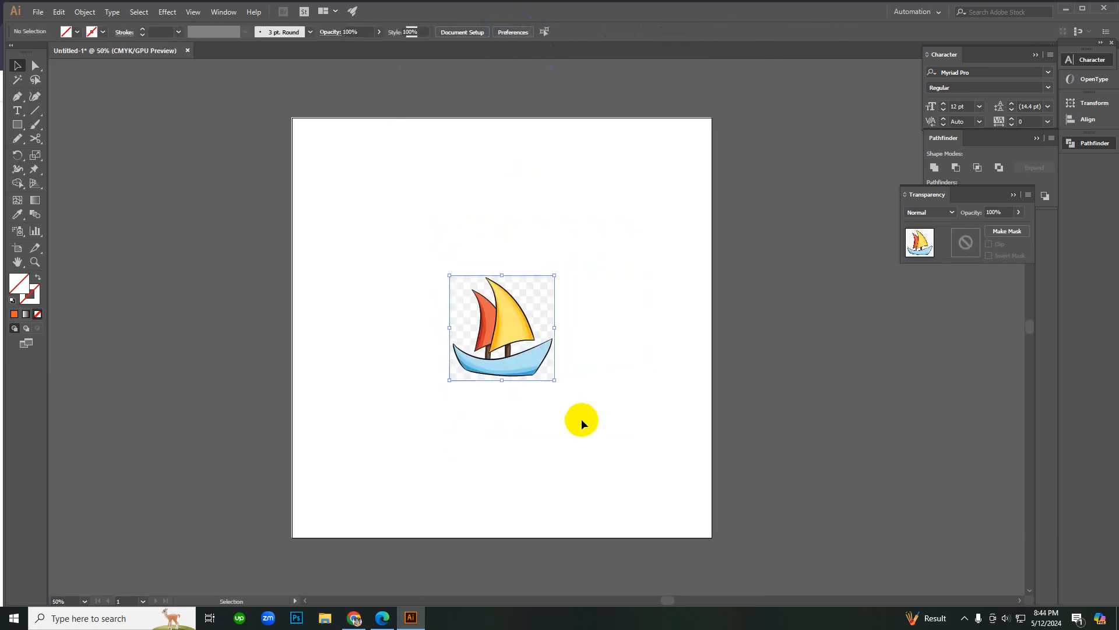
{"action": "left_click_drag", "start_coordinate": [554, 379], "coordinate": [646, 472]}
{"action": "left_click", "coordinate": [807, 369]}
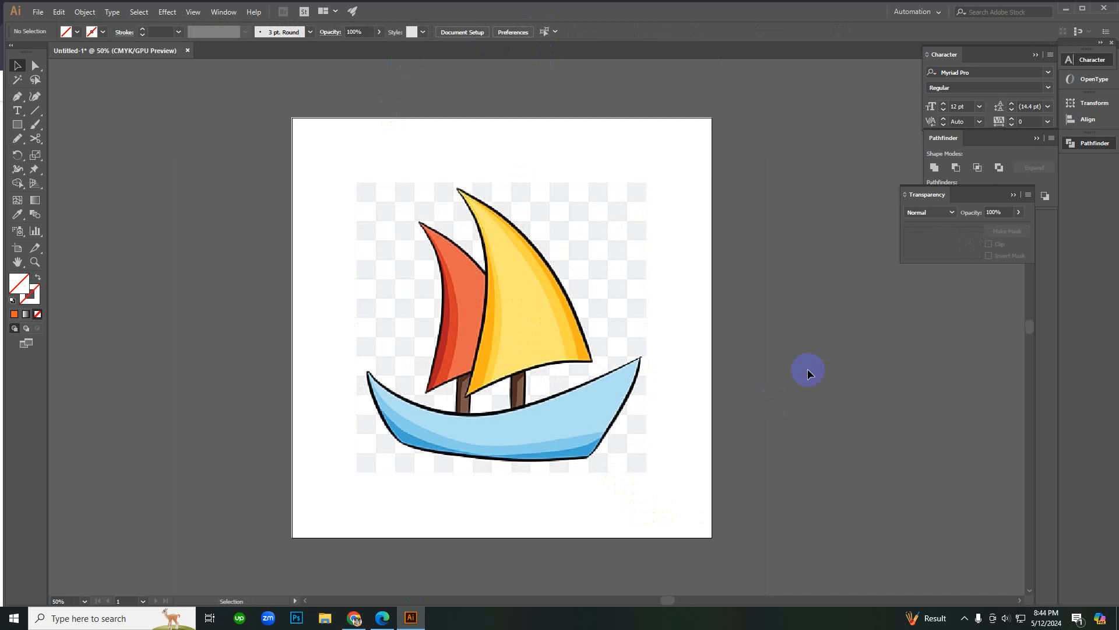
{"action": "left_click", "coordinate": [471, 255]}
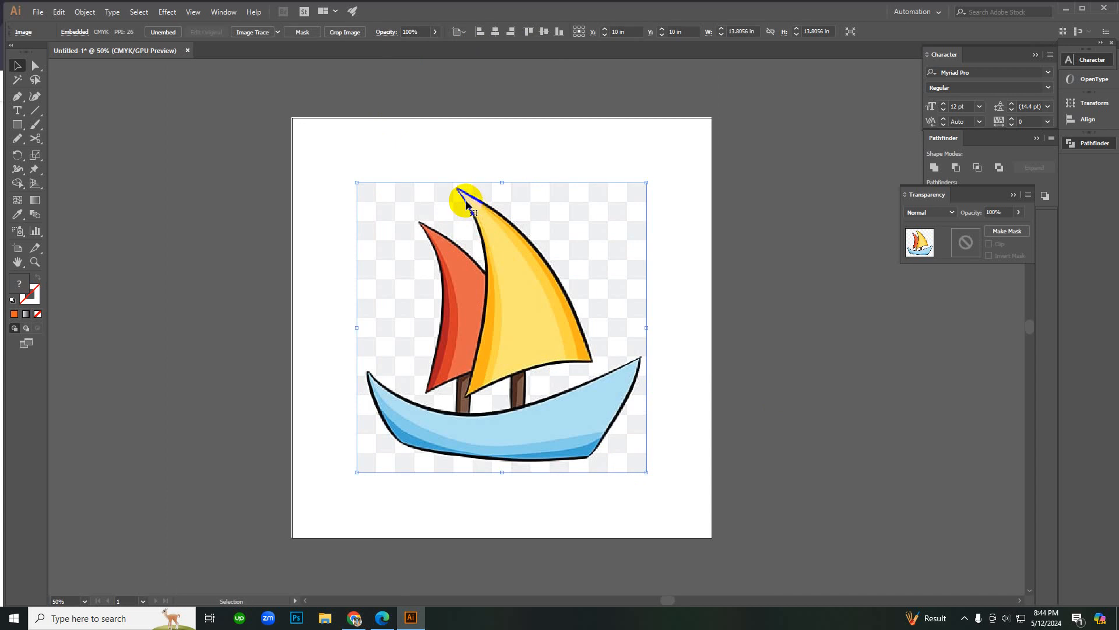
Step: Draw a rough open path of straight Pen segments beside the artboard and delete it
{"action": "left_click", "coordinate": [182, 183]}
{"action": "left_click", "coordinate": [214, 224]}
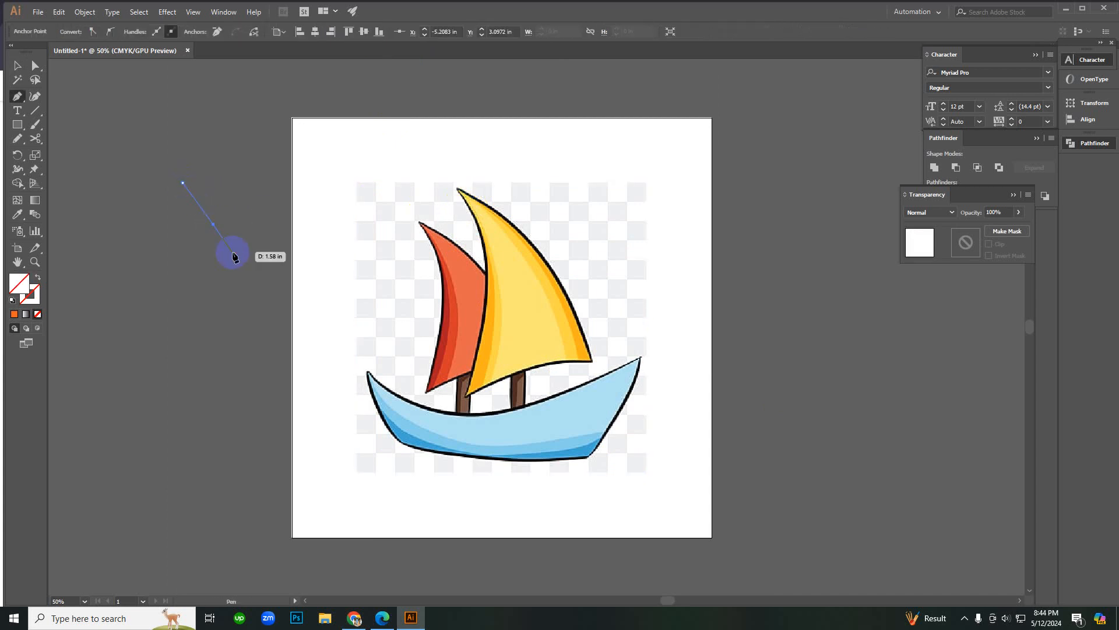
{"action": "left_click", "coordinate": [219, 274]}
{"action": "left_click", "coordinate": [168, 277]}
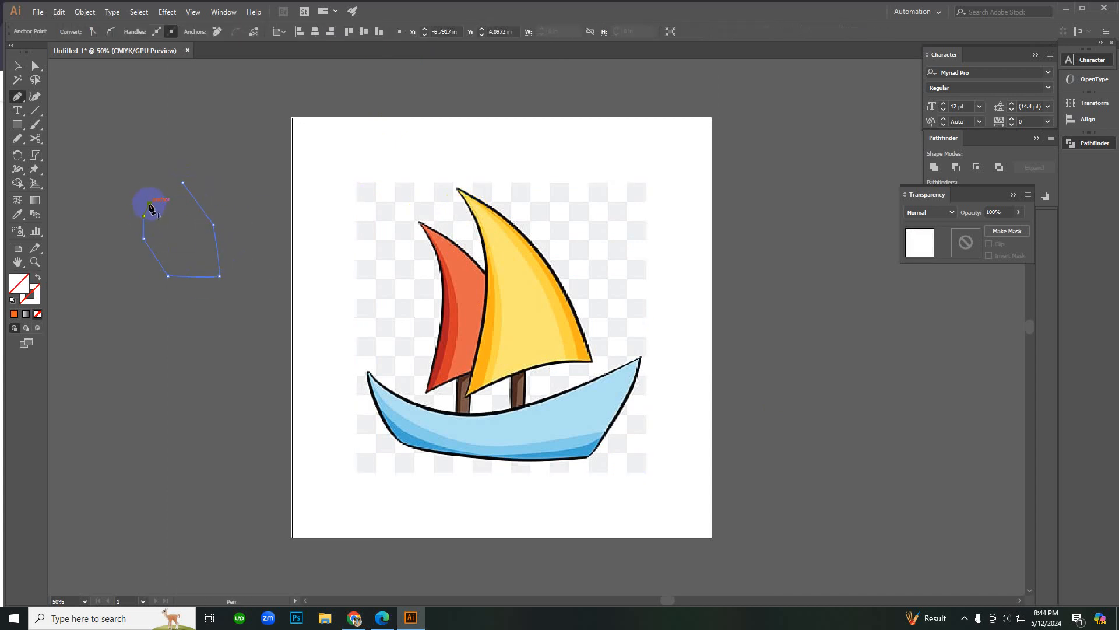
{"action": "key", "text": "Delete"}
{"action": "key", "text": "Delete"}
Step: Draw a curved Pen path beside the artboard, its first arc about 9.9 in wide, trying out its anchor handles
{"action": "scroll", "coordinate": [289, 298], "scroll_direction": "up", "scroll_amount": 1}
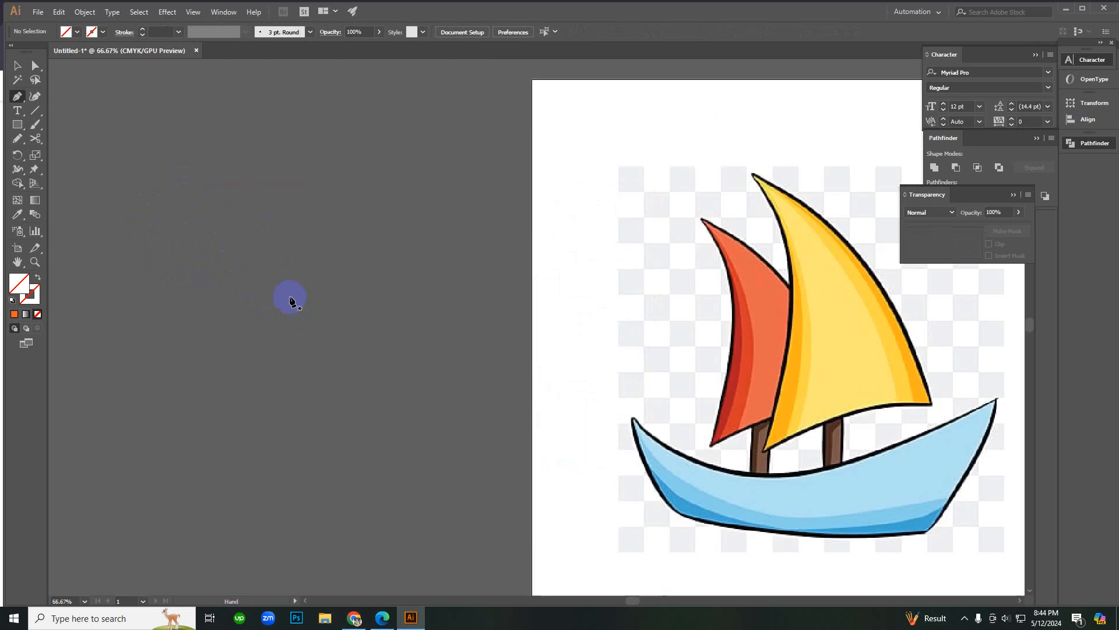
{"action": "left_click", "coordinate": [198, 260]}
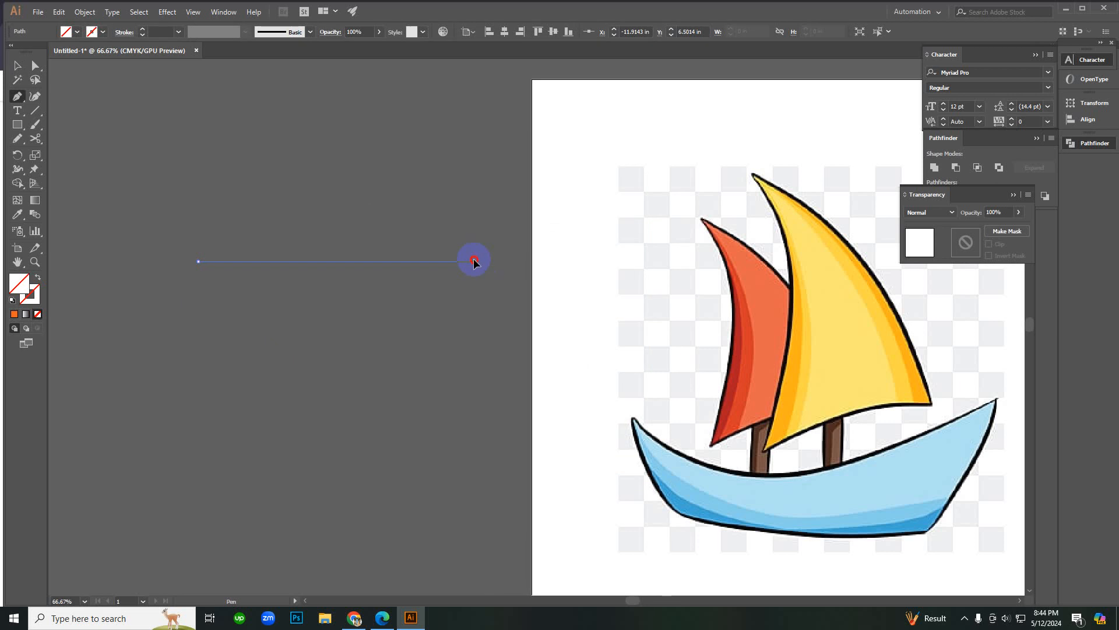
{"action": "left_click_drag", "start_coordinate": [479, 267], "coordinate": [511, 208]}
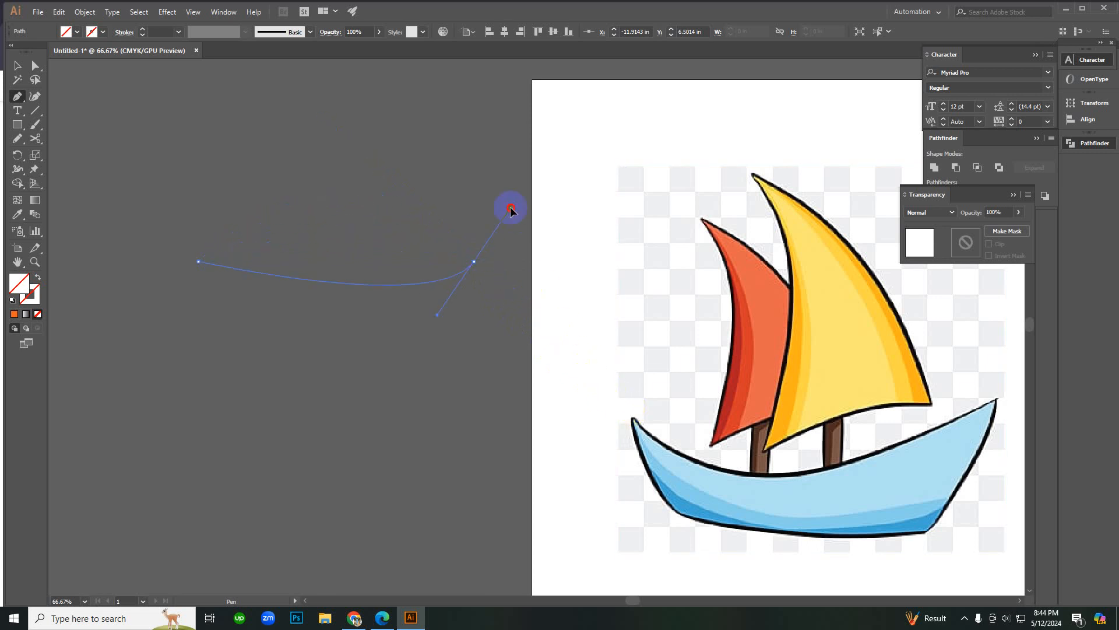
{"action": "left_click_drag", "start_coordinate": [494, 147], "coordinate": [624, 157]}
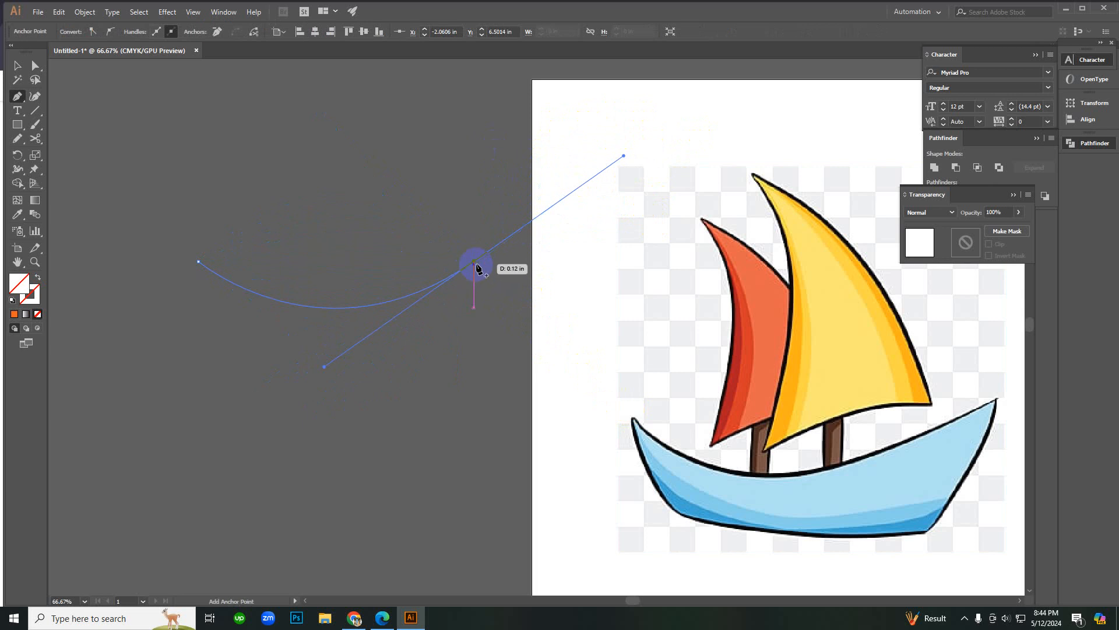
{"action": "left_click", "coordinate": [476, 264]}
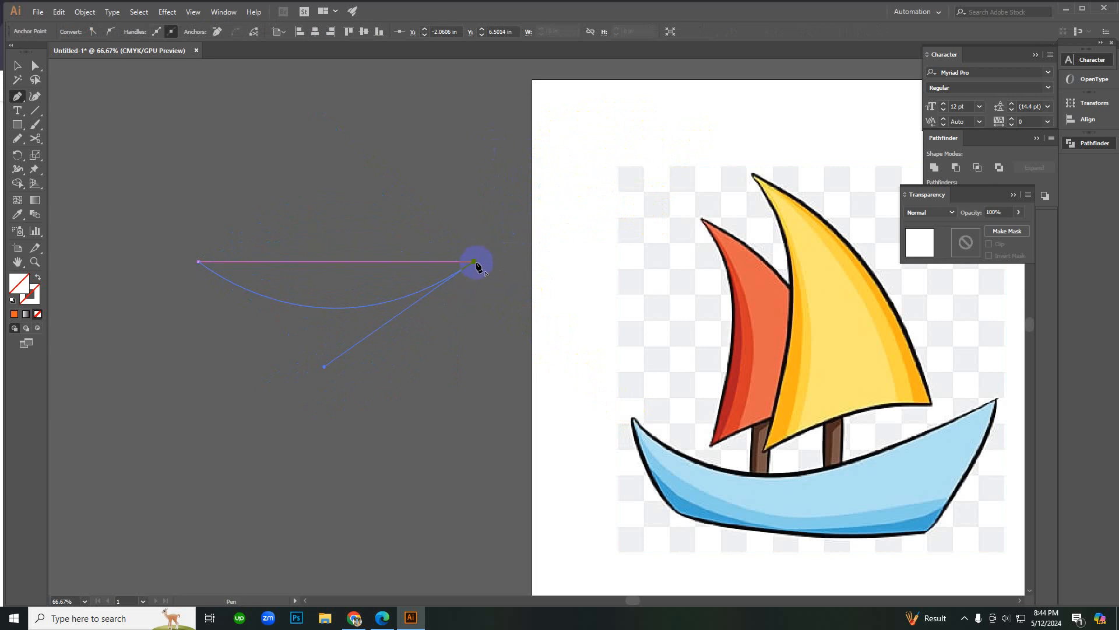
{"action": "left_click_drag", "start_coordinate": [476, 264], "coordinate": [400, 402]}
{"action": "left_click_drag", "start_coordinate": [356, 301], "coordinate": [389, 325]}
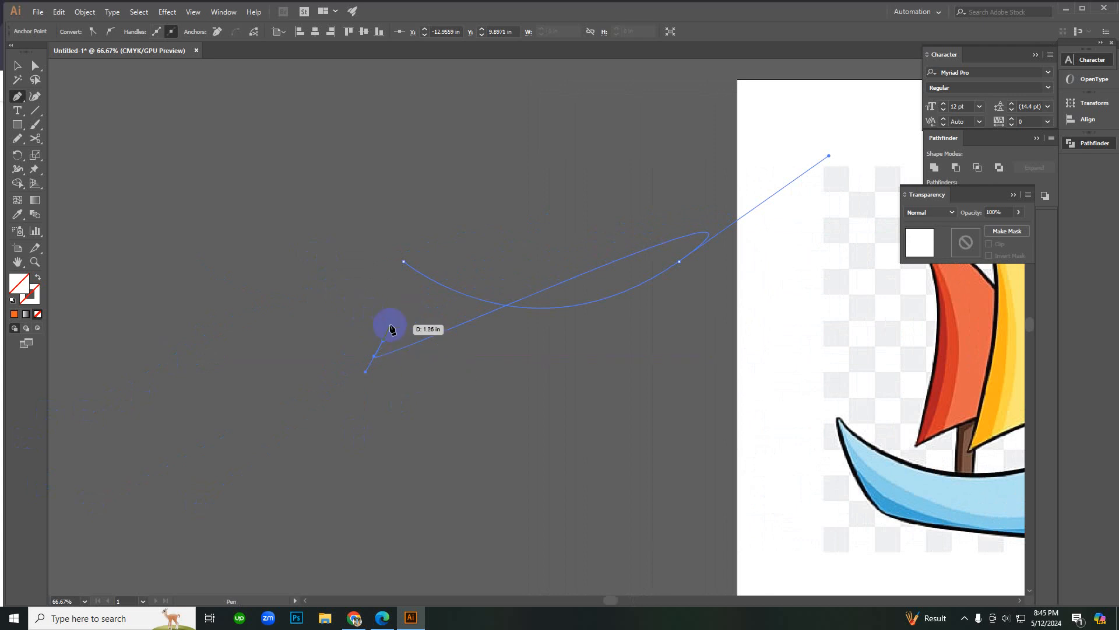
Step: Select the practice curve beside the artboard and delete it
{"action": "key", "text": "v"}
{"action": "left_click", "coordinate": [330, 213]}
{"action": "left_click_drag", "start_coordinate": [330, 213], "coordinate": [555, 420]}
{"action": "left_click", "coordinate": [576, 383]}
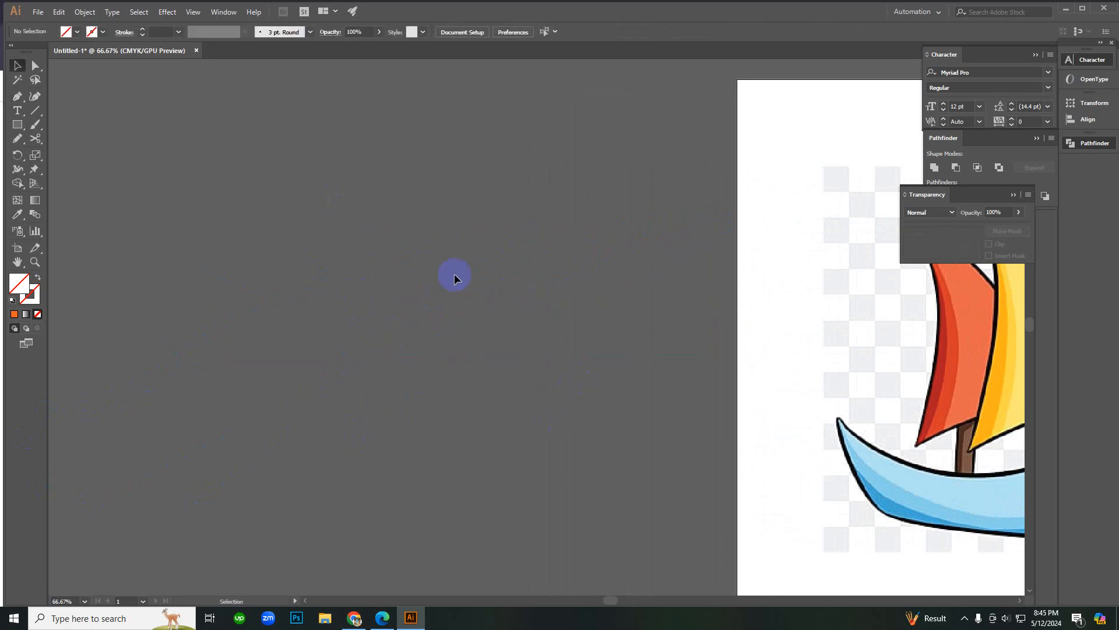
{"action": "left_click", "coordinate": [705, 438], "text": "ctrl+alt"}
{"action": "left_click", "coordinate": [704, 437], "text": "ctrl+alt"}
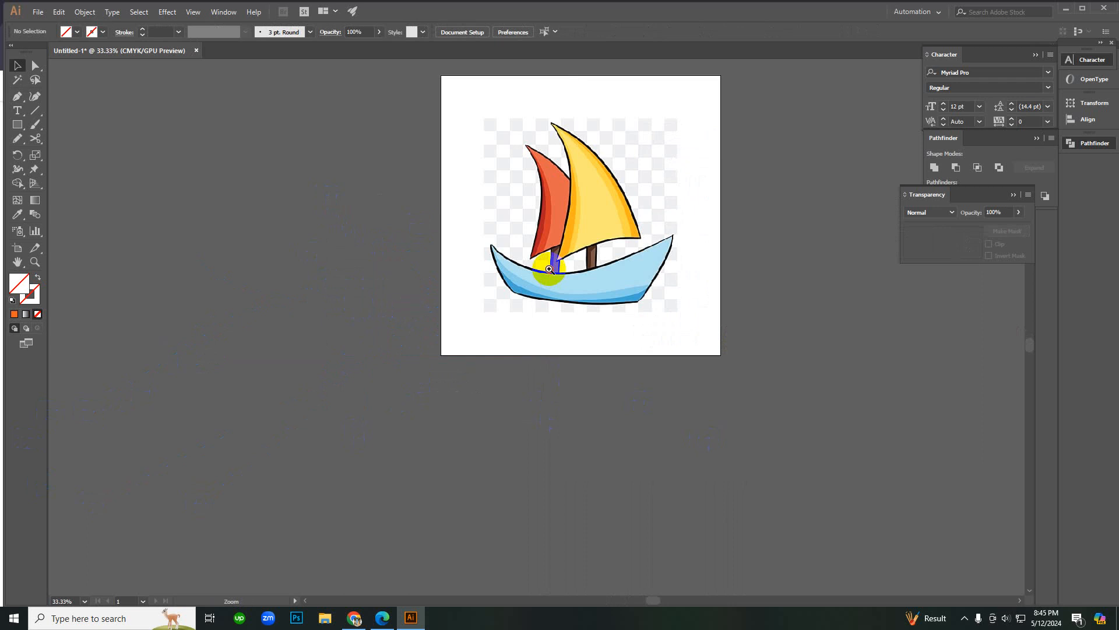
{"action": "left_click", "coordinate": [549, 270], "text": "ctrl"}
{"action": "left_click", "coordinate": [549, 269], "text": "ctrl"}
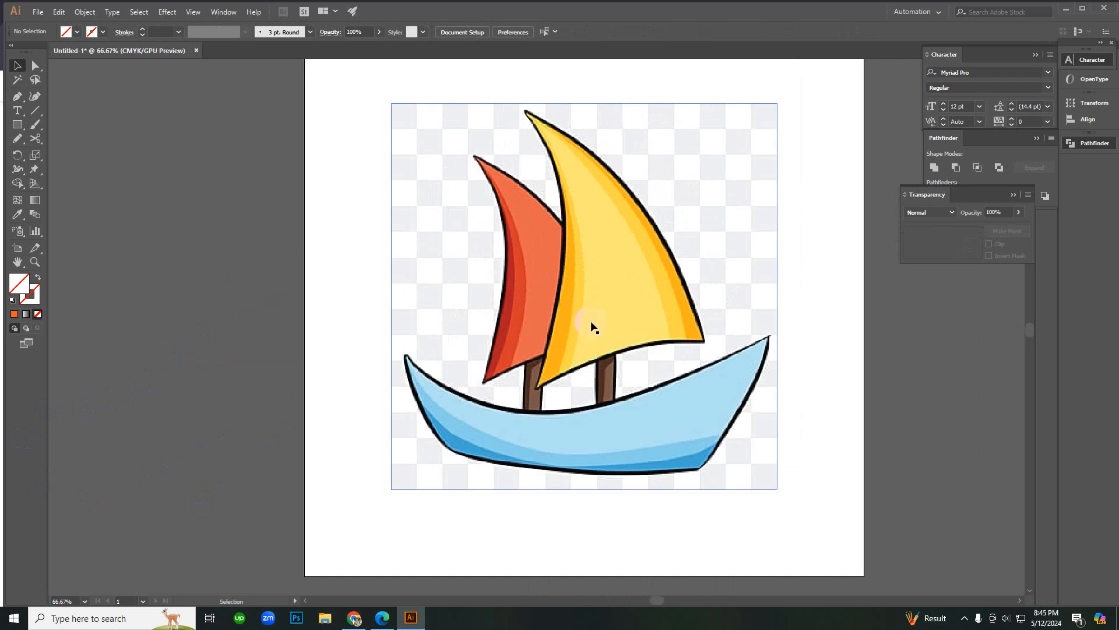
{"action": "left_click_drag", "start_coordinate": [337, 214], "coordinate": [616, 429]}
{"action": "left_click_drag", "start_coordinate": [257, 197], "coordinate": [589, 425]}
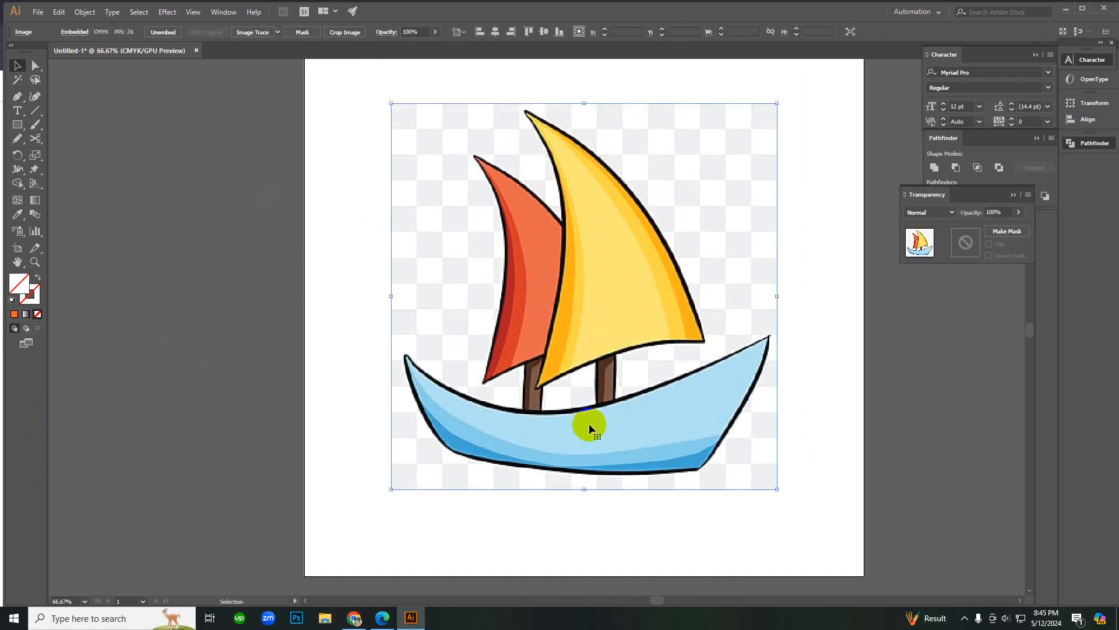
{"action": "left_click", "coordinate": [337, 267]}
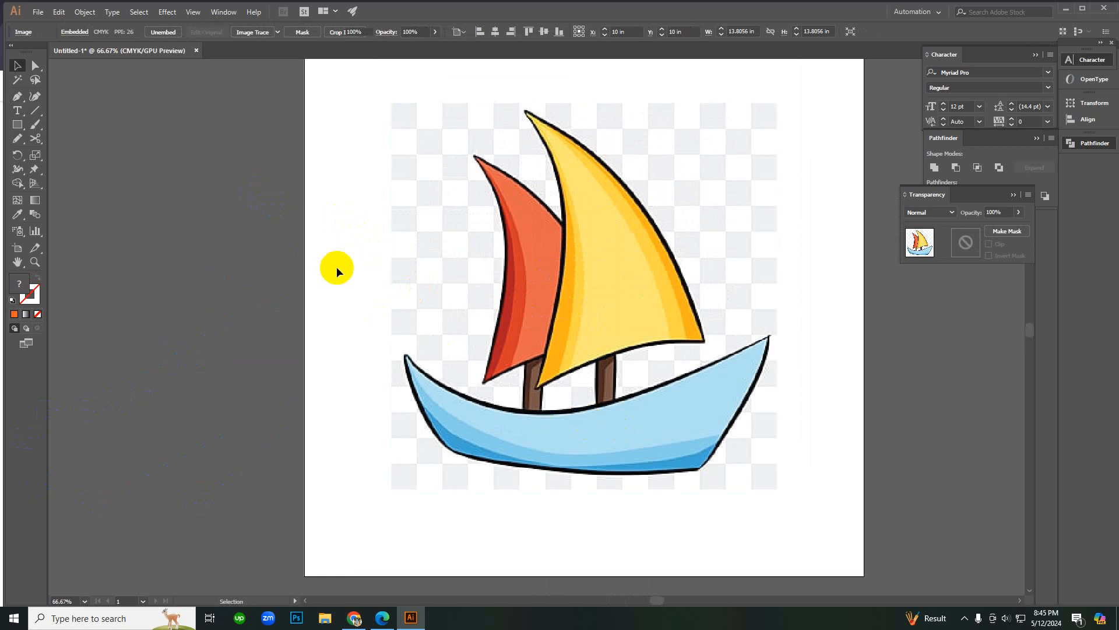
{"action": "left_click", "coordinate": [519, 410]}
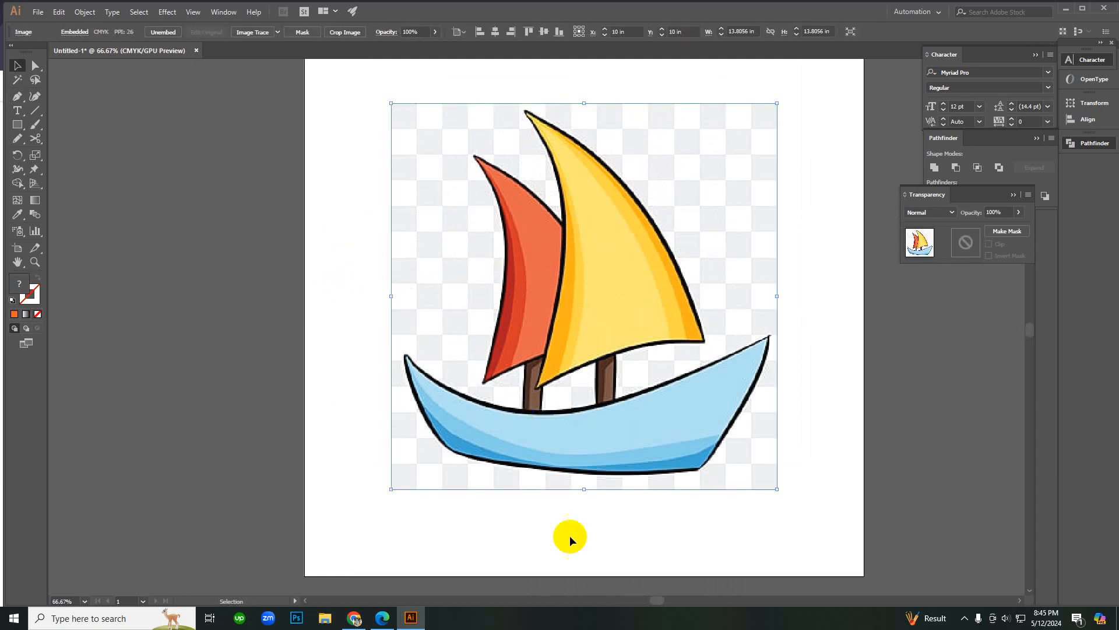
Step: Switch to Chrome, search Google Images for "lion clipart" and browse the image results
{"action": "left_click", "coordinate": [354, 617]}
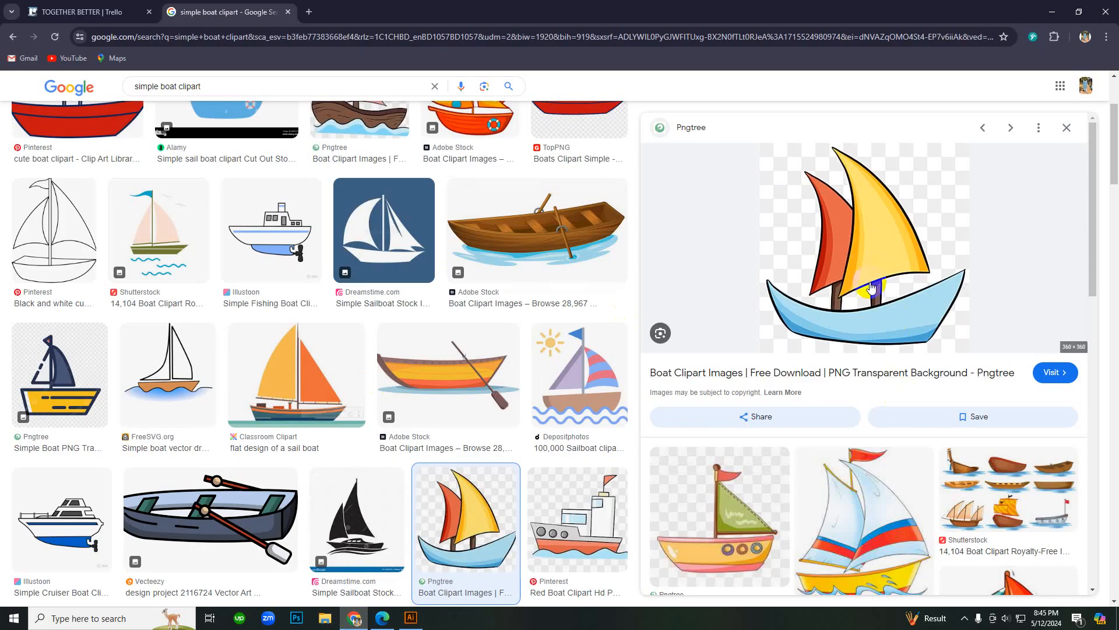
{"action": "scroll", "coordinate": [816, 397], "scroll_direction": "down", "scroll_amount": 10}
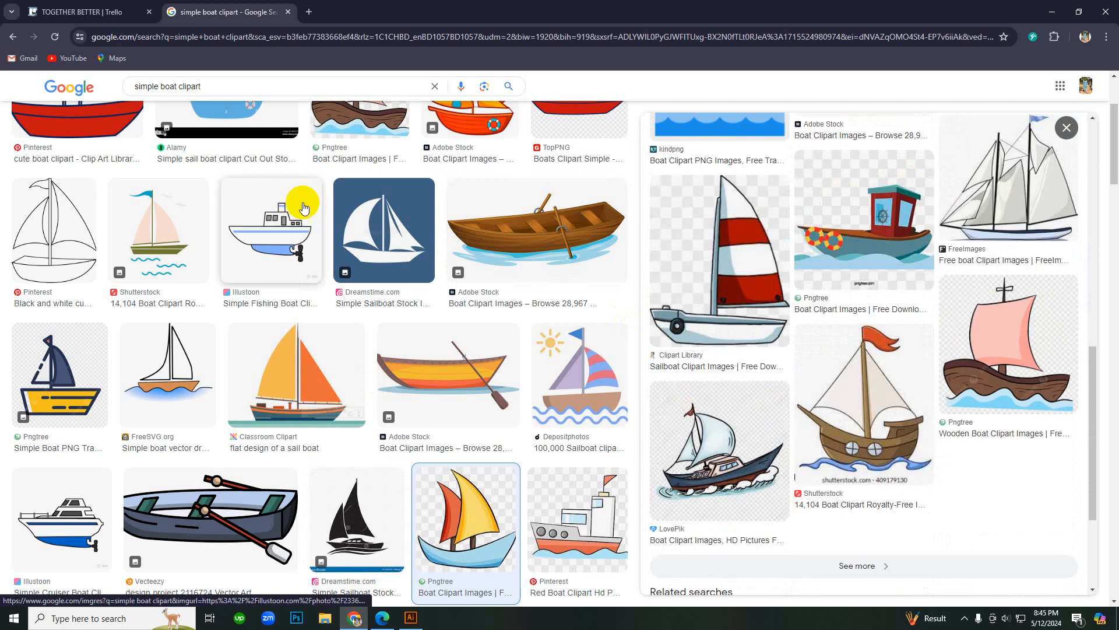
{"action": "left_click_drag", "start_coordinate": [201, 88], "coordinate": [130, 86]}
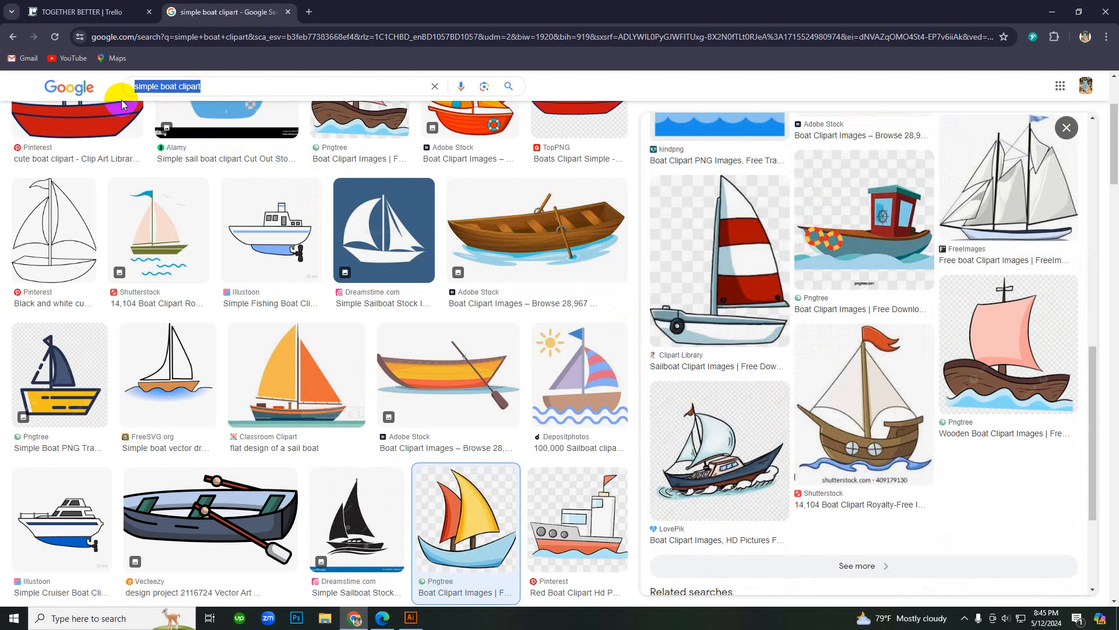
{"action": "type", "text": "lion"}
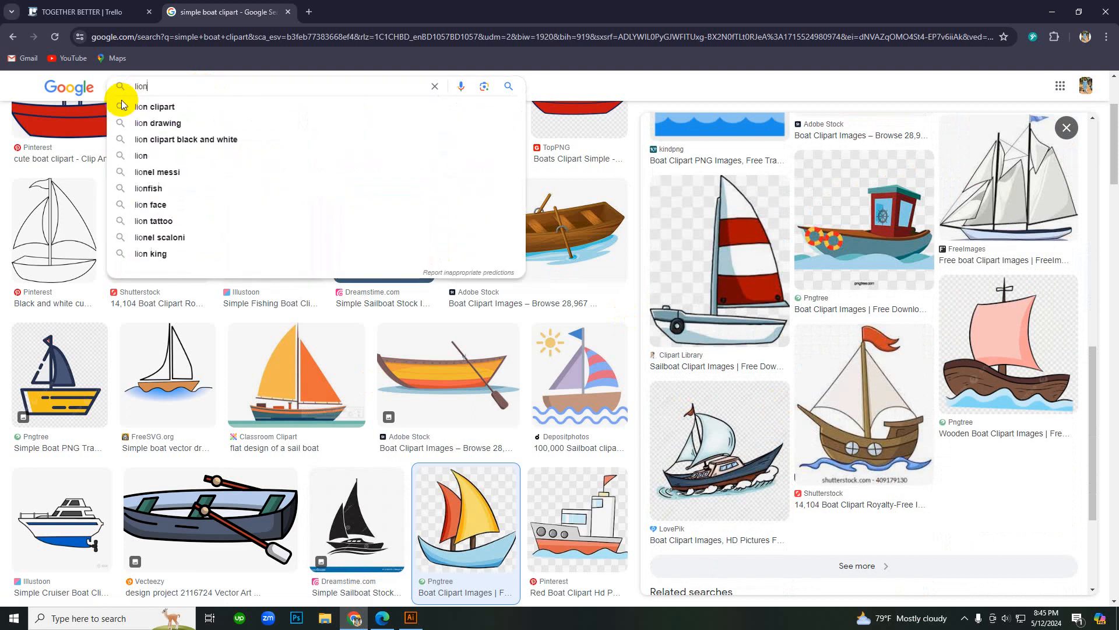
{"action": "type", "text": " cliap"}
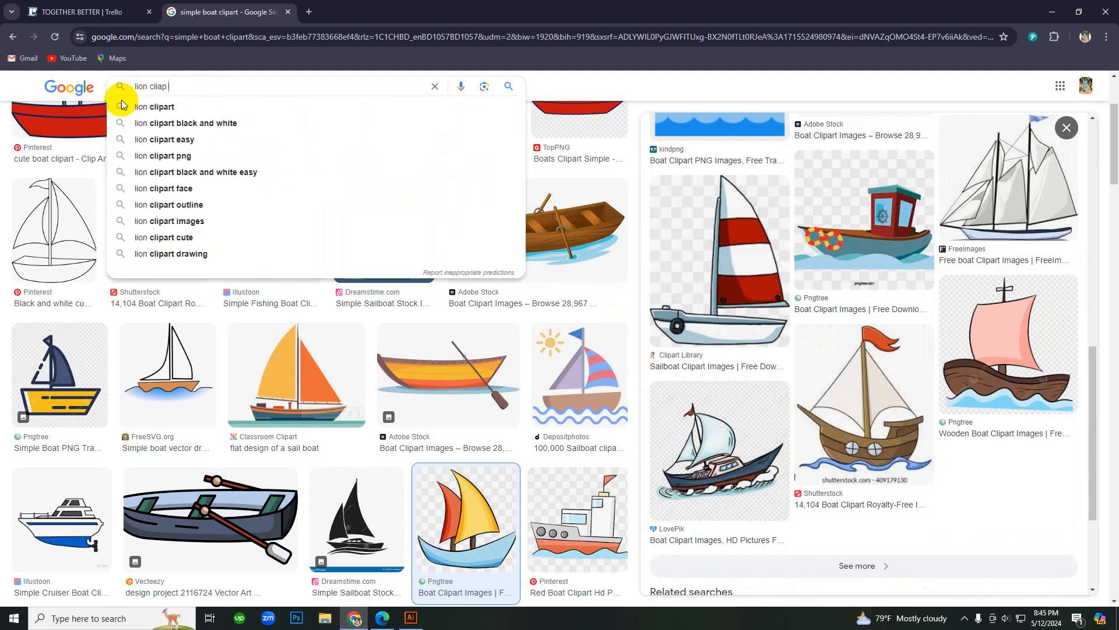
{"action": "key", "text": "BackSpace"}
{"action": "key", "text": "BackSpace"}
{"action": "key", "text": "BackSpace"}
{"action": "type", "text": "part"}
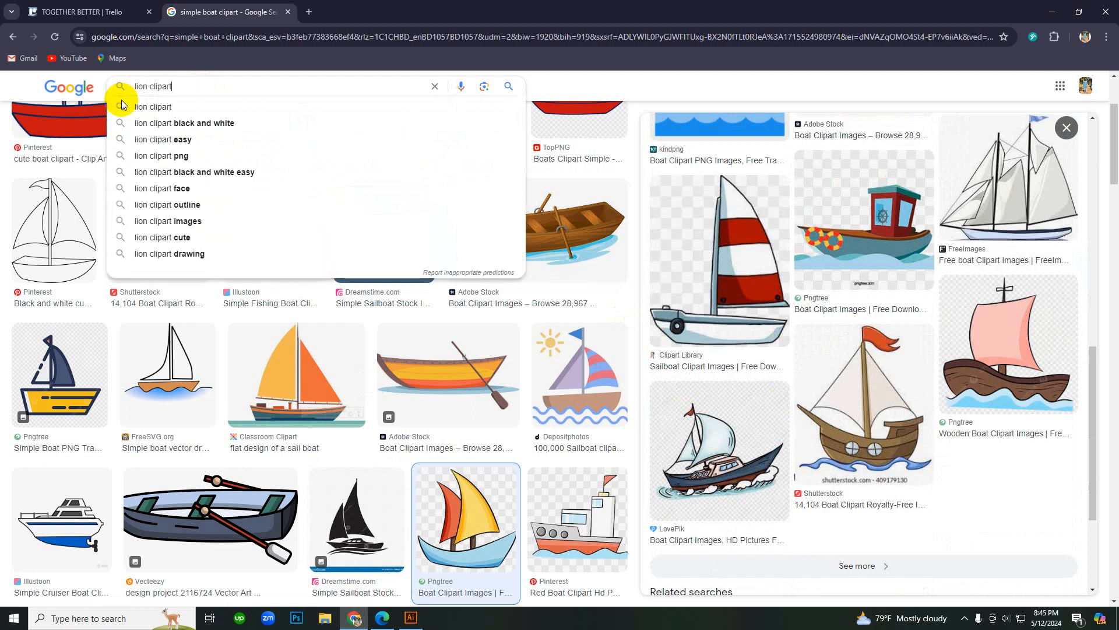
{"action": "key", "text": "Return"}
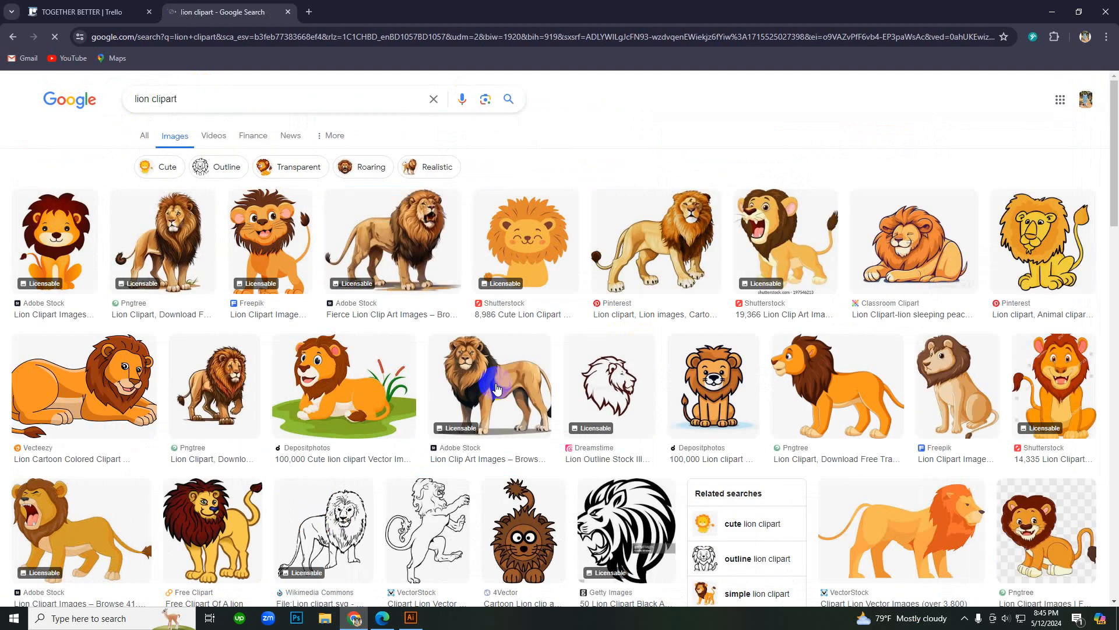
{"action": "scroll", "coordinate": [467, 403], "scroll_direction": "down", "scroll_amount": 5}
{"action": "scroll", "coordinate": [466, 403], "scroll_direction": "up", "scroll_amount": 5}
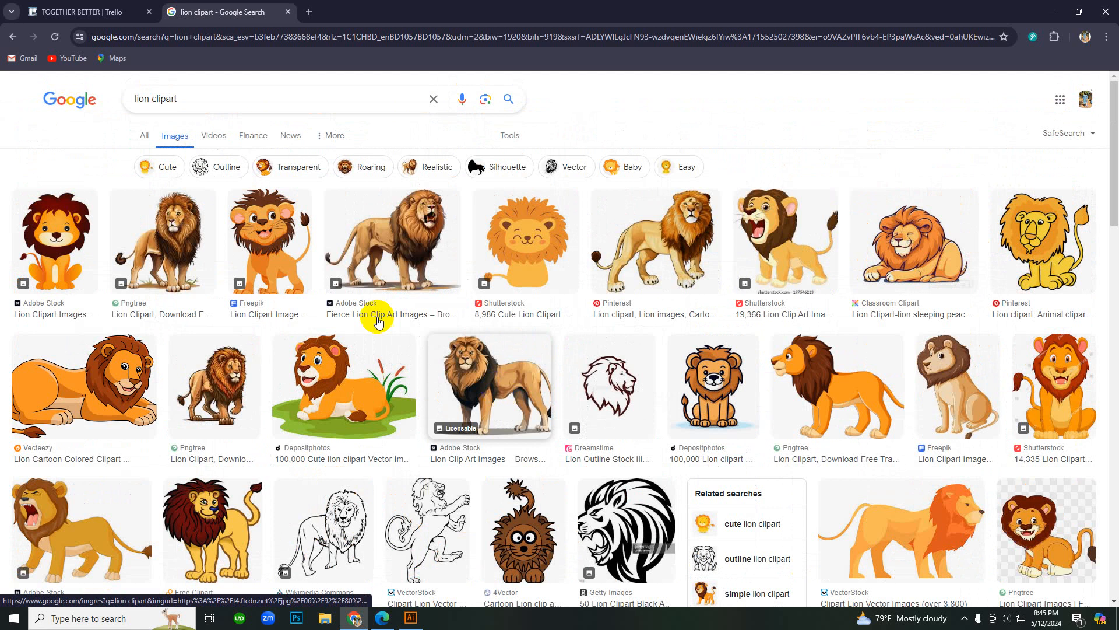
Step: Examine several lion clipart previews, comparing cartoon lions, a line drawing and a black-and-white lion head for drawing complexity
{"action": "left_click", "coordinate": [262, 234]}
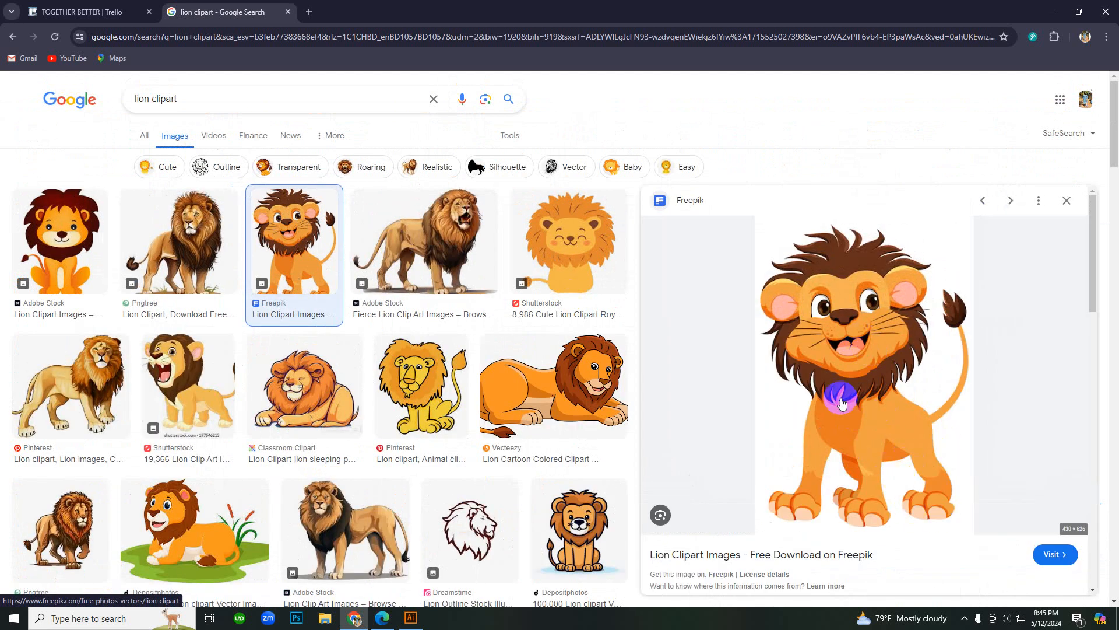
{"action": "left_click", "coordinate": [874, 403]}
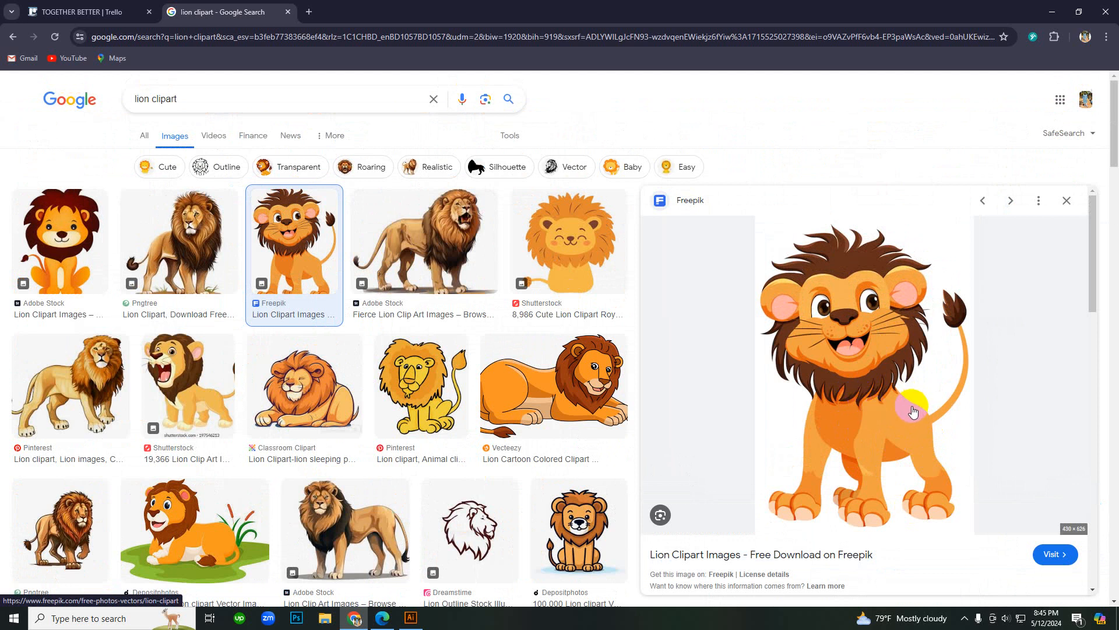
{"action": "scroll", "coordinate": [913, 412], "scroll_direction": "down", "scroll_amount": 3}
{"action": "scroll", "coordinate": [740, 379], "scroll_direction": "down", "scroll_amount": 3}
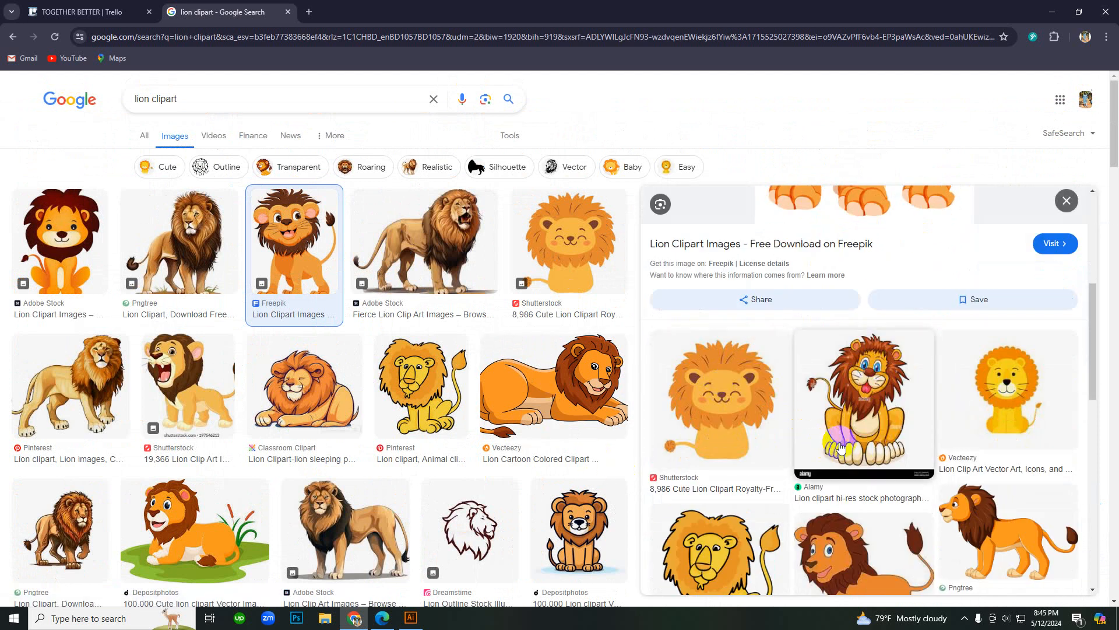
{"action": "left_click", "coordinate": [872, 381]}
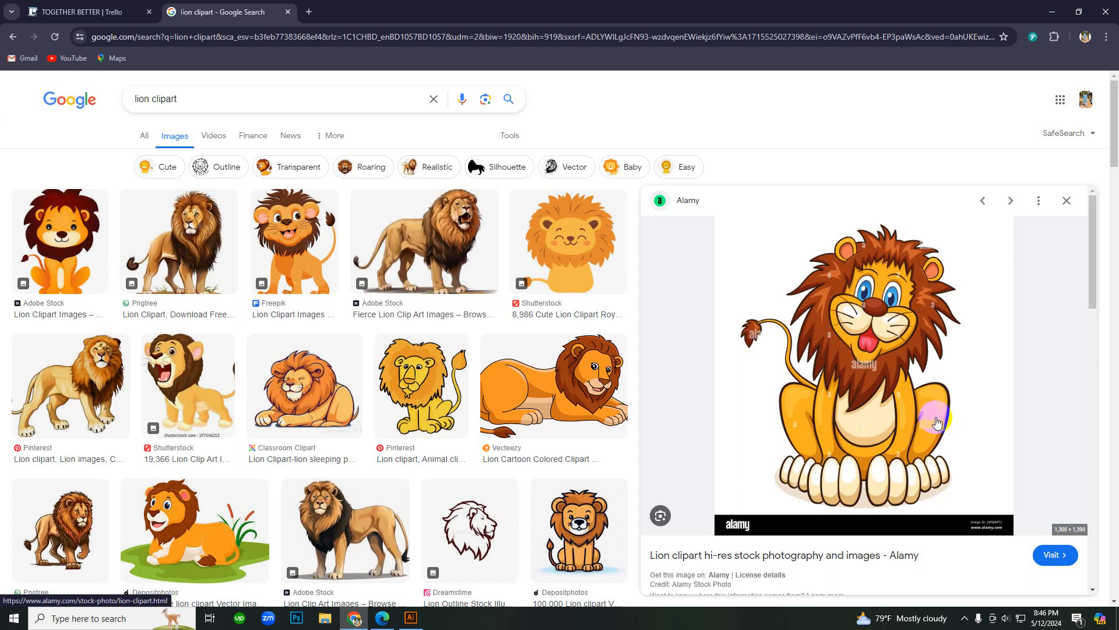
{"action": "scroll", "coordinate": [470, 377], "scroll_direction": "down", "scroll_amount": 12}
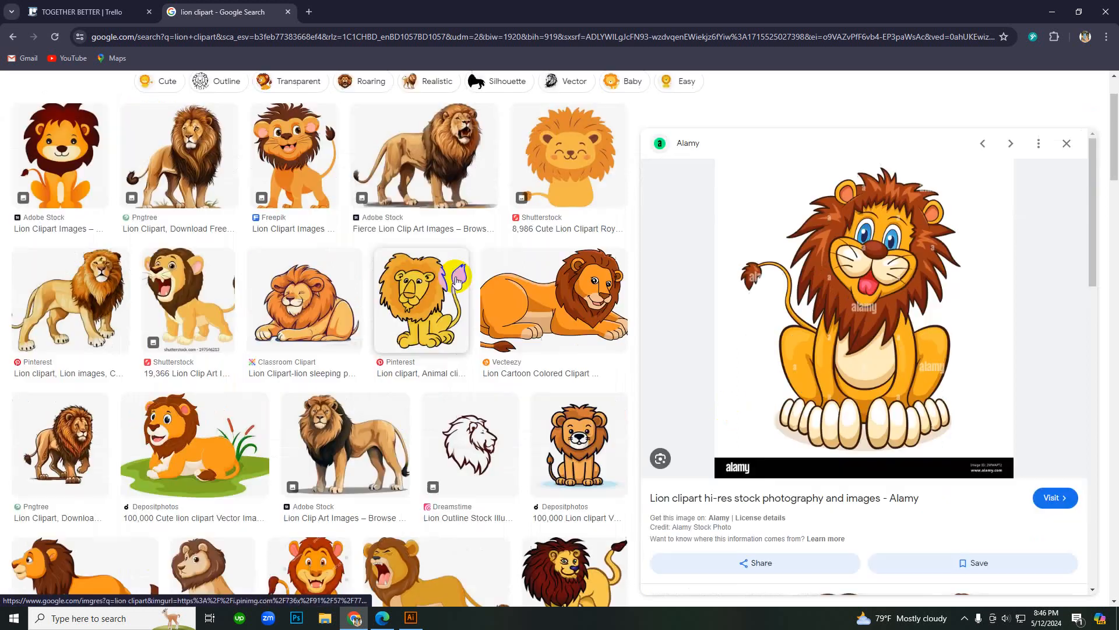
{"action": "scroll", "coordinate": [470, 378], "scroll_direction": "up", "scroll_amount": 5}
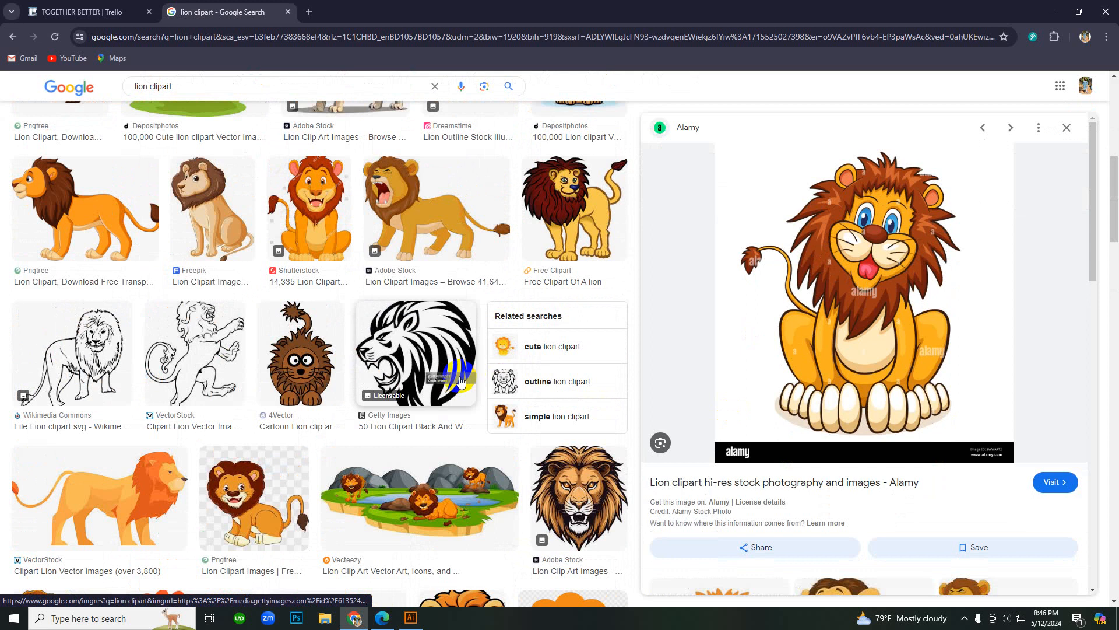
{"action": "left_click", "coordinate": [100, 362]}
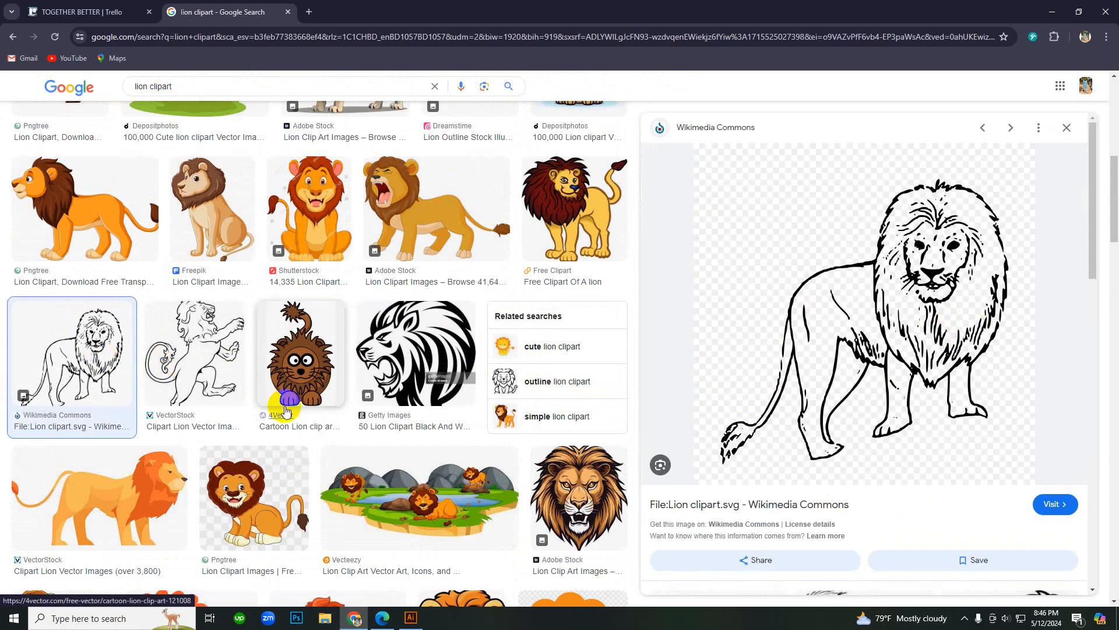
{"action": "left_click", "coordinate": [402, 370]}
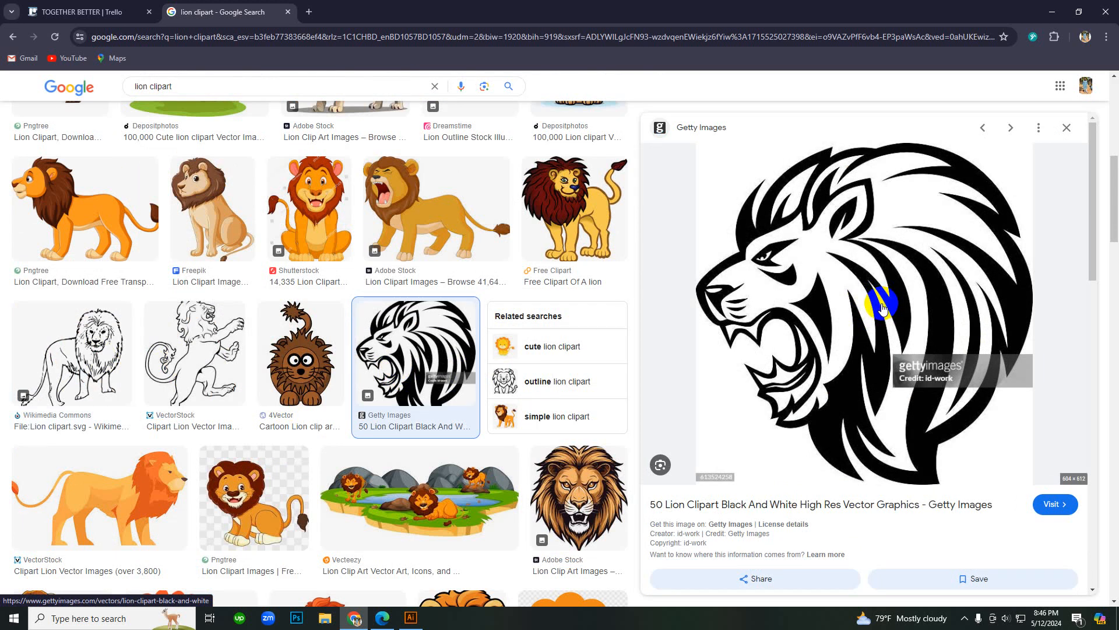
Step: Switch to Illustrator and reduce the boat reference image's opacity to 32%
{"action": "left_click", "coordinate": [410, 617]}
{"action": "left_click", "coordinate": [849, 395]}
{"action": "left_click_drag", "start_coordinate": [833, 508], "coordinate": [501, 363]}
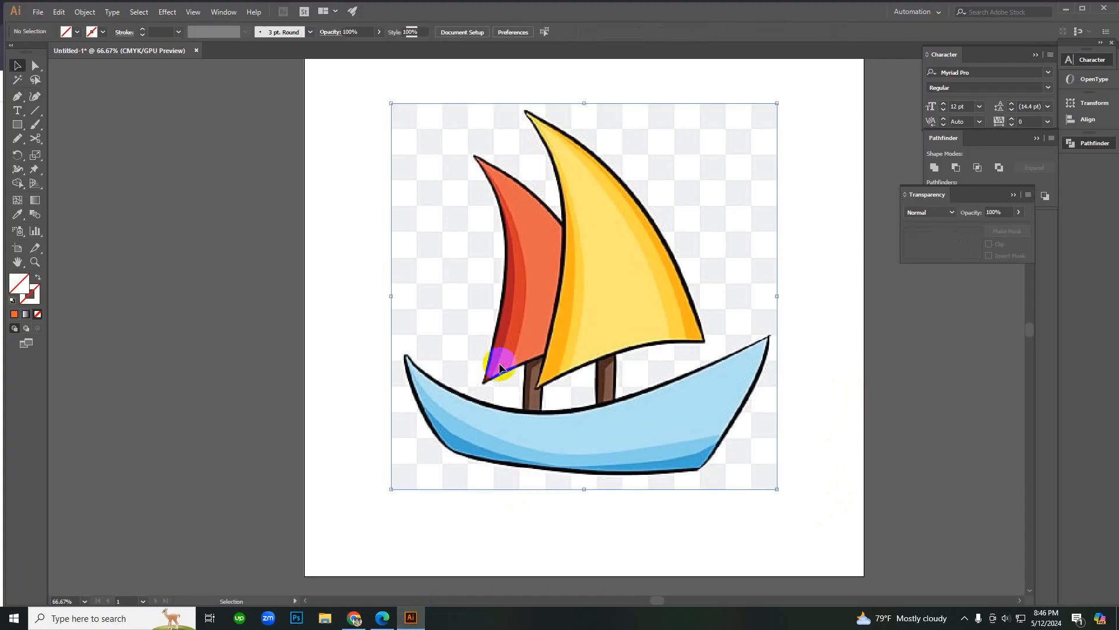
{"action": "left_click", "coordinate": [828, 313]}
{"action": "left_click", "coordinate": [571, 445]}
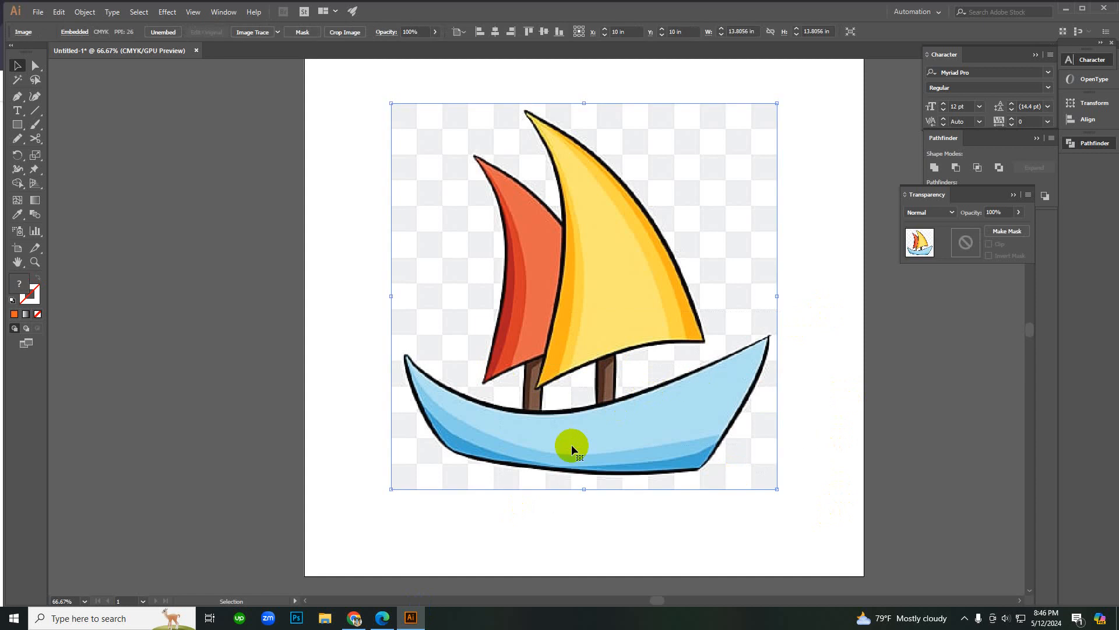
{"action": "left_click_drag", "start_coordinate": [358, 252], "coordinate": [495, 368]}
{"action": "left_click", "coordinate": [379, 243]}
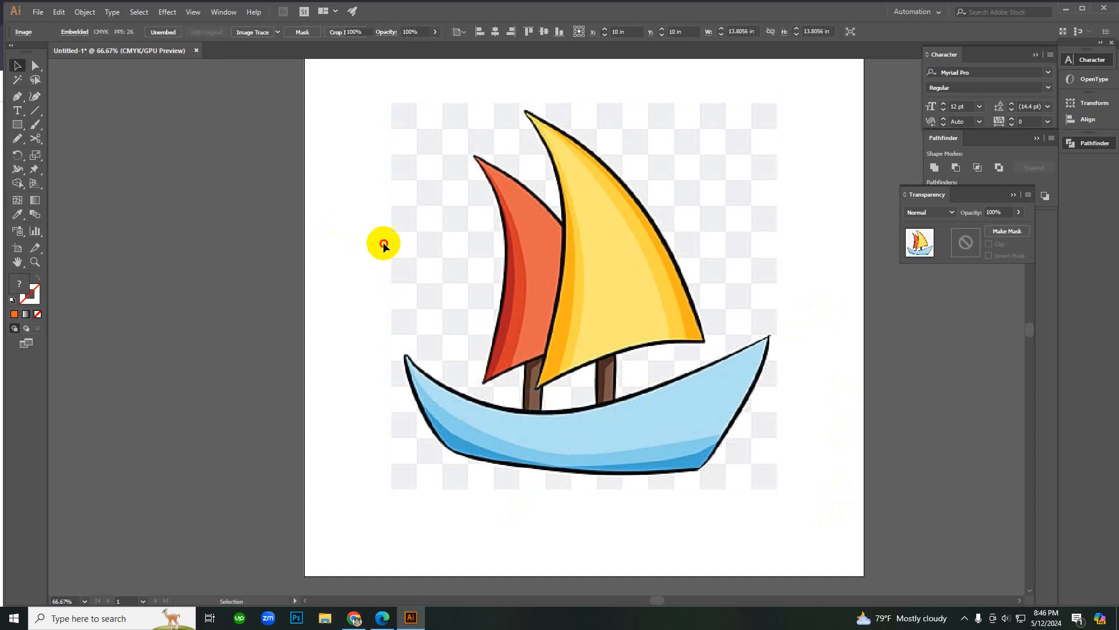
{"action": "left_click", "coordinate": [524, 325]}
{"action": "left_click", "coordinate": [436, 31]}
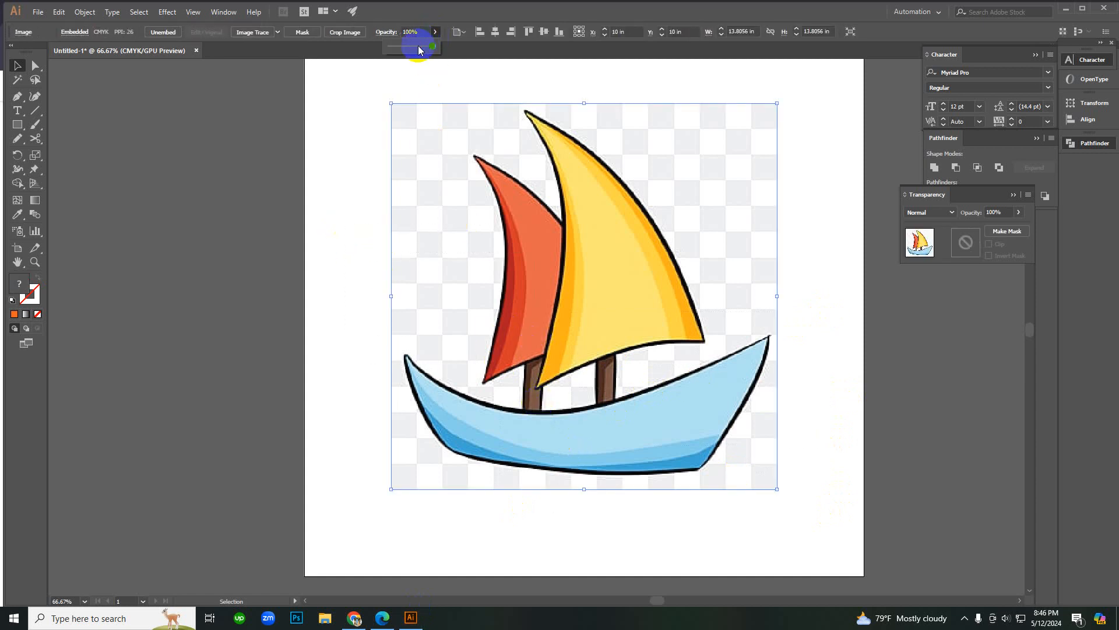
{"action": "left_click_drag", "start_coordinate": [413, 46], "coordinate": [411, 46]}
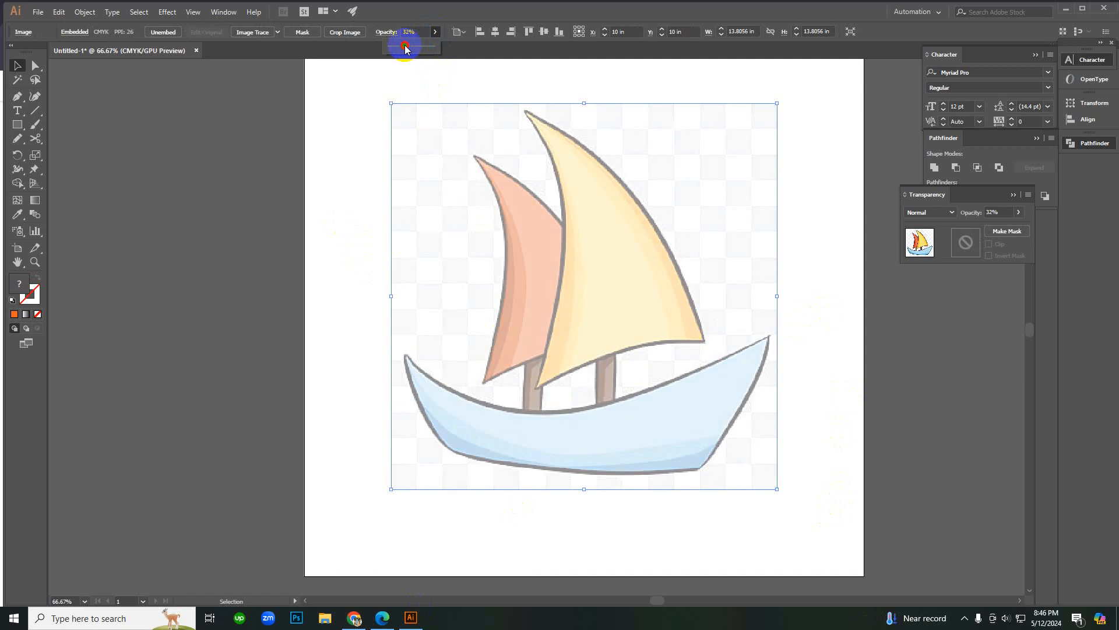
Step: Lock the faded boat reference image in place on the artboard
{"action": "left_click", "coordinate": [357, 180]}
{"action": "left_click", "coordinate": [440, 254]}
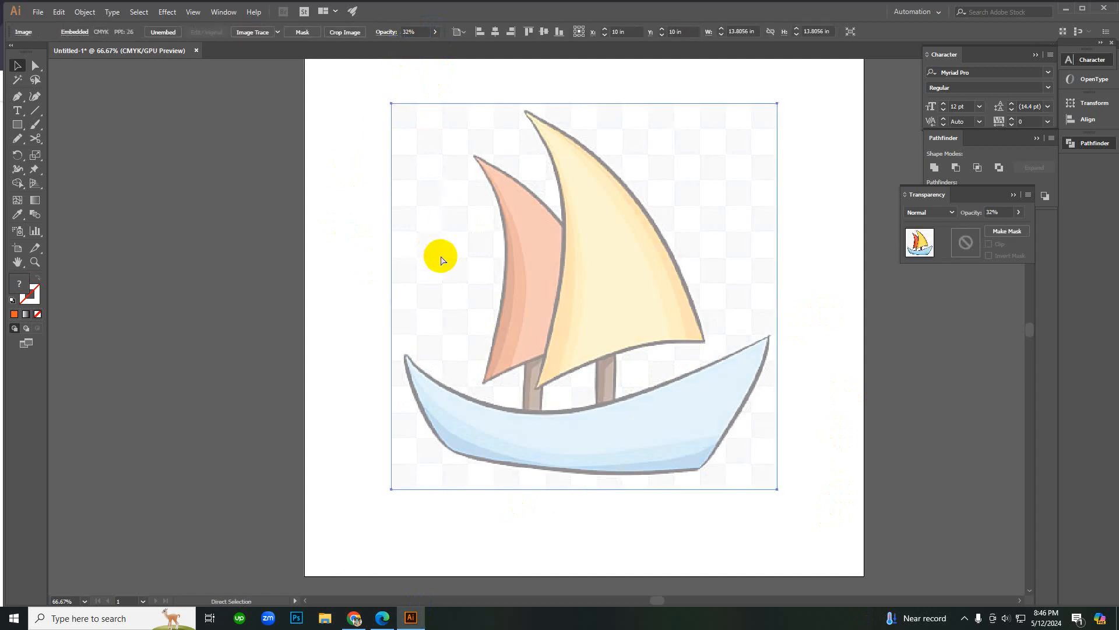
{"action": "key", "text": "ctrl+2"}
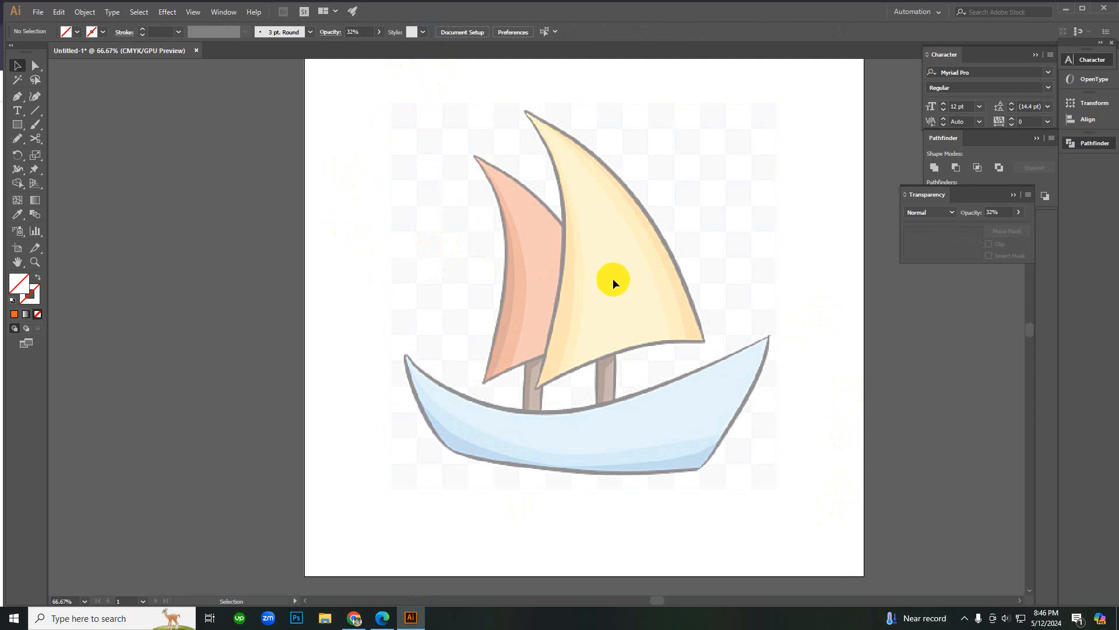
Step: Trace the boat hull's upper edge with curved Pen segments, starting just beyond the left tip and ending at the right tip
{"action": "key", "text": "p"}
{"action": "left_click", "coordinate": [621, 376]}
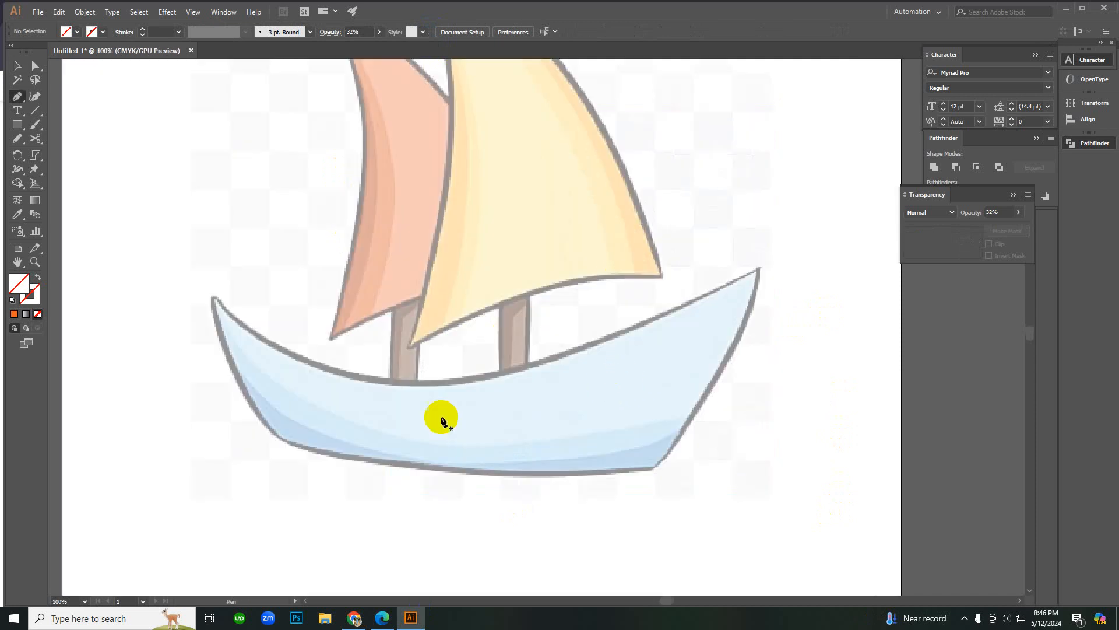
{"action": "left_click", "coordinate": [743, 357], "text": "ctrl+alt"}
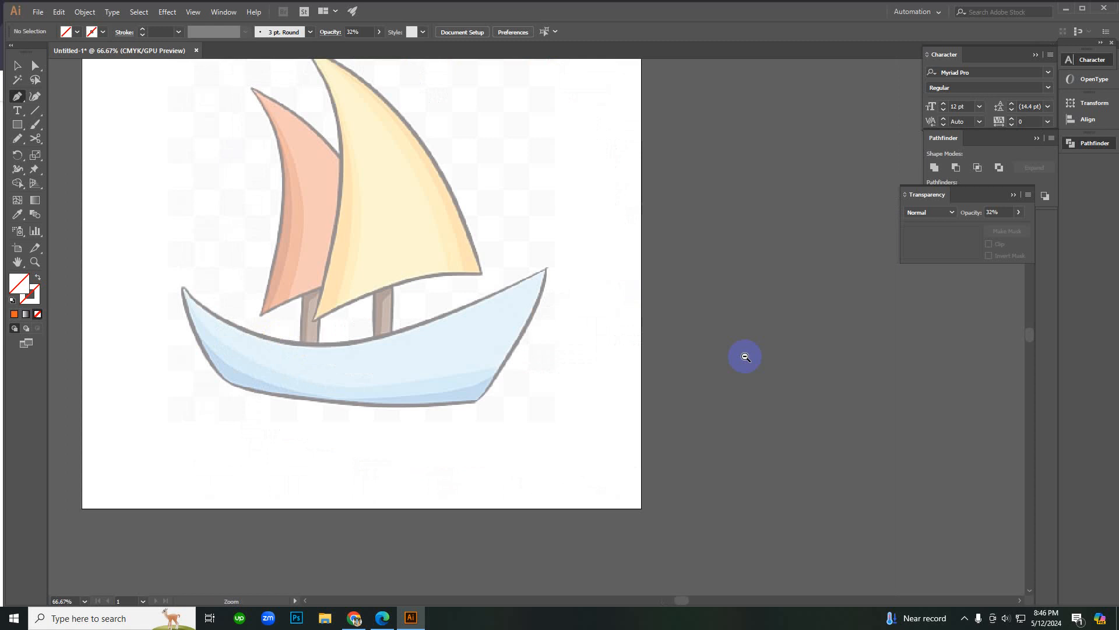
{"action": "left_click", "coordinate": [692, 353], "text": "ctrl+alt"}
{"action": "left_click", "coordinate": [399, 320], "text": "ctrl"}
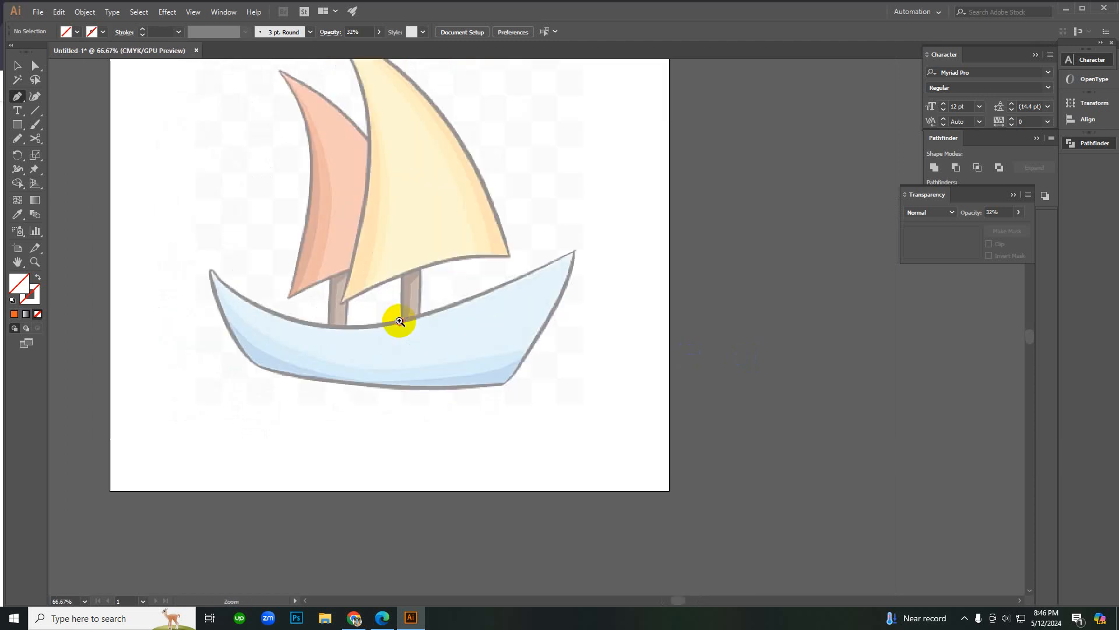
{"action": "left_click", "coordinate": [400, 319], "text": "ctrl"}
{"action": "scroll", "coordinate": [592, 335], "scroll_direction": "up", "scroll_amount": 2}
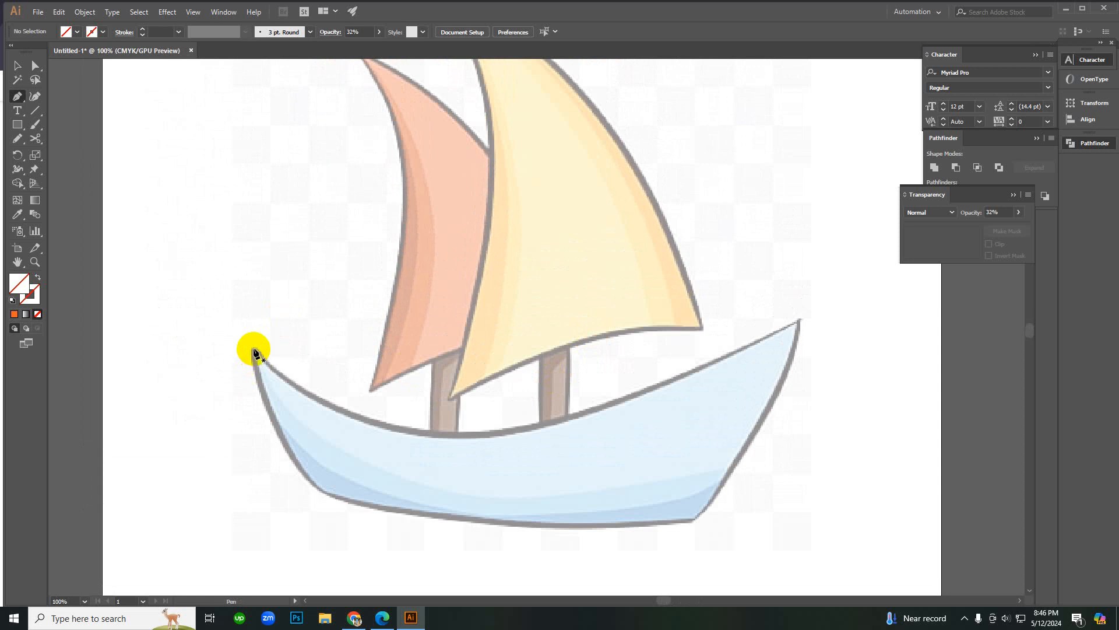
{"action": "left_click", "coordinate": [232, 327]}
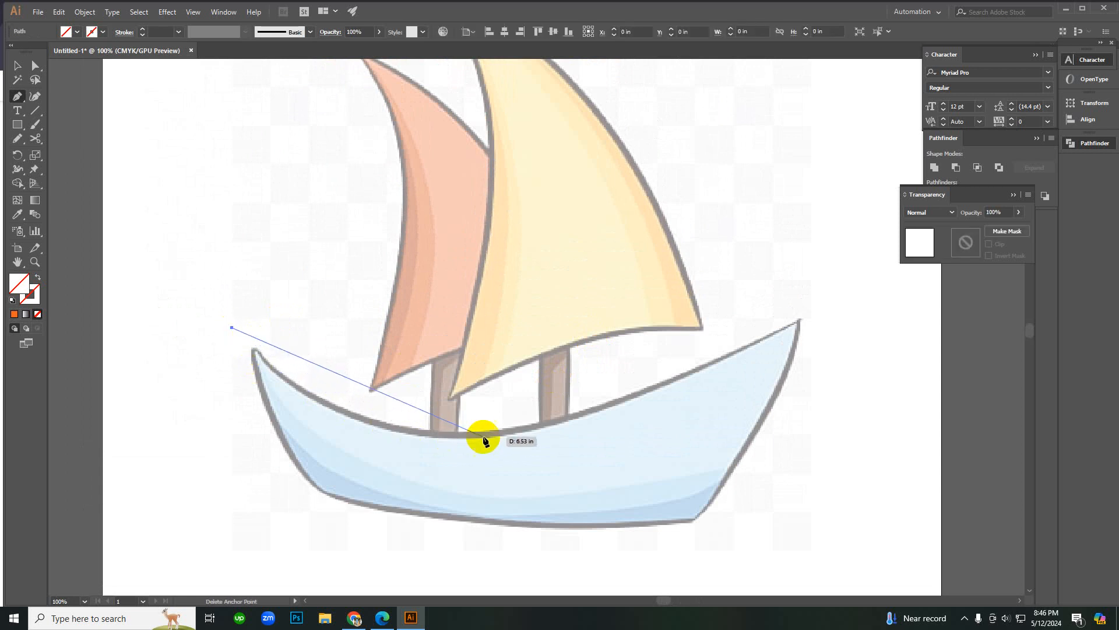
{"action": "left_click_drag", "start_coordinate": [488, 435], "coordinate": [632, 406]}
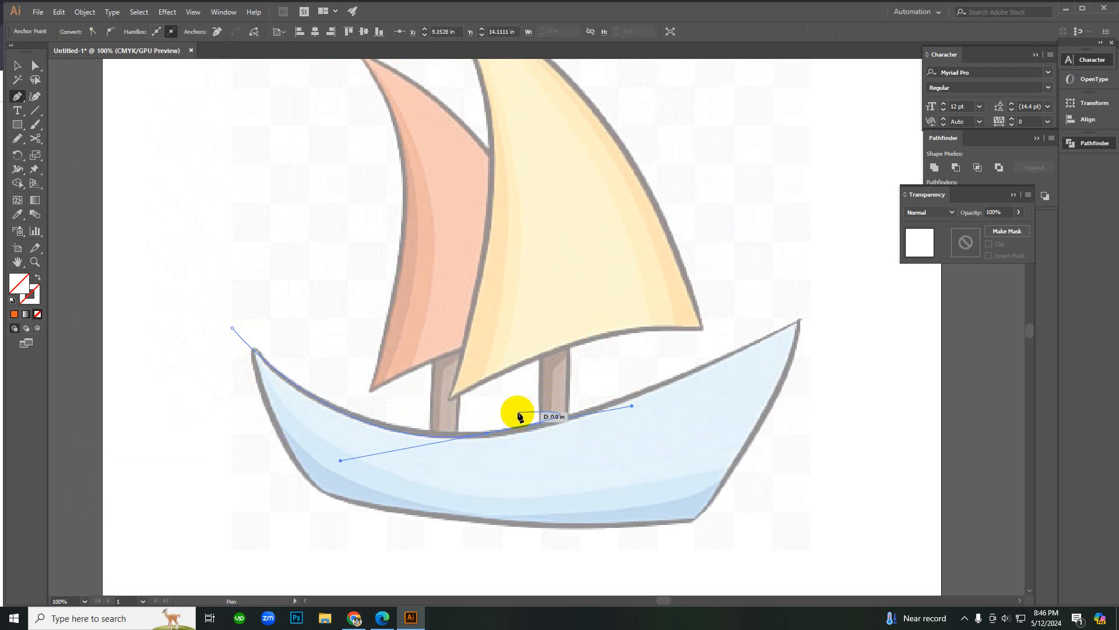
{"action": "key", "text": "ctrl+z"}
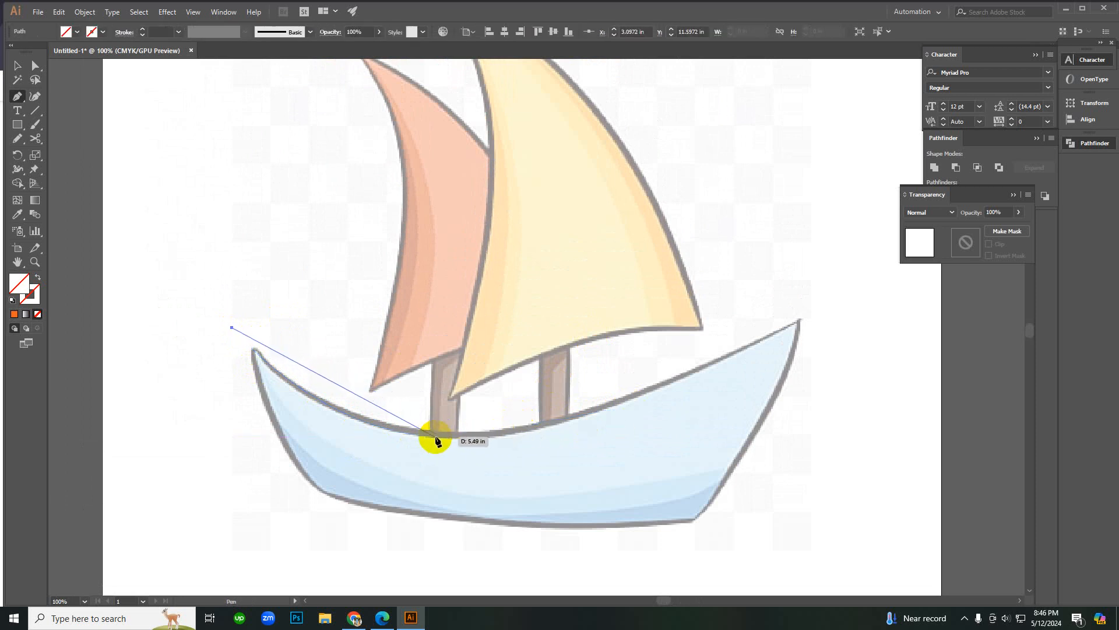
{"action": "left_click_drag", "start_coordinate": [429, 432], "coordinate": [536, 434]}
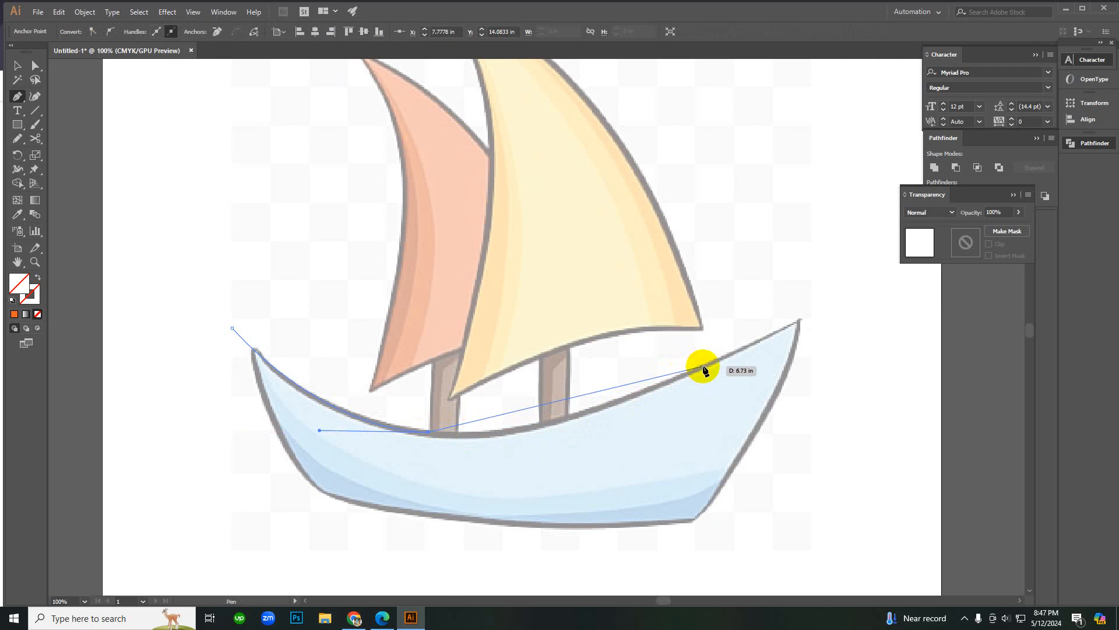
{"action": "left_click_drag", "start_coordinate": [703, 367], "coordinate": [862, 281]}
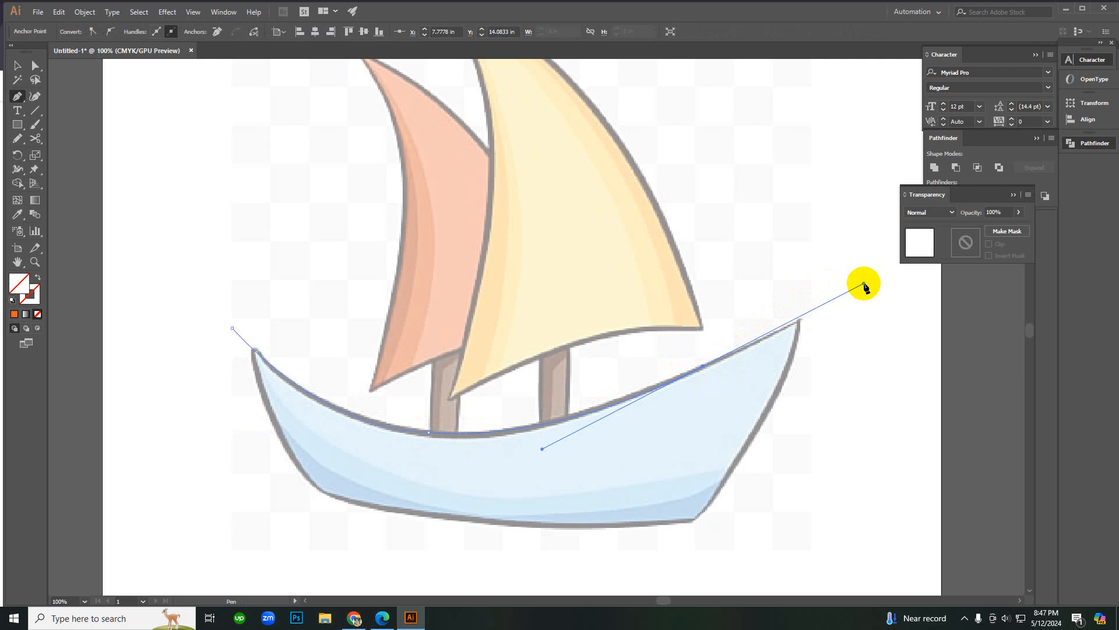
{"action": "left_click", "coordinate": [800, 321]}
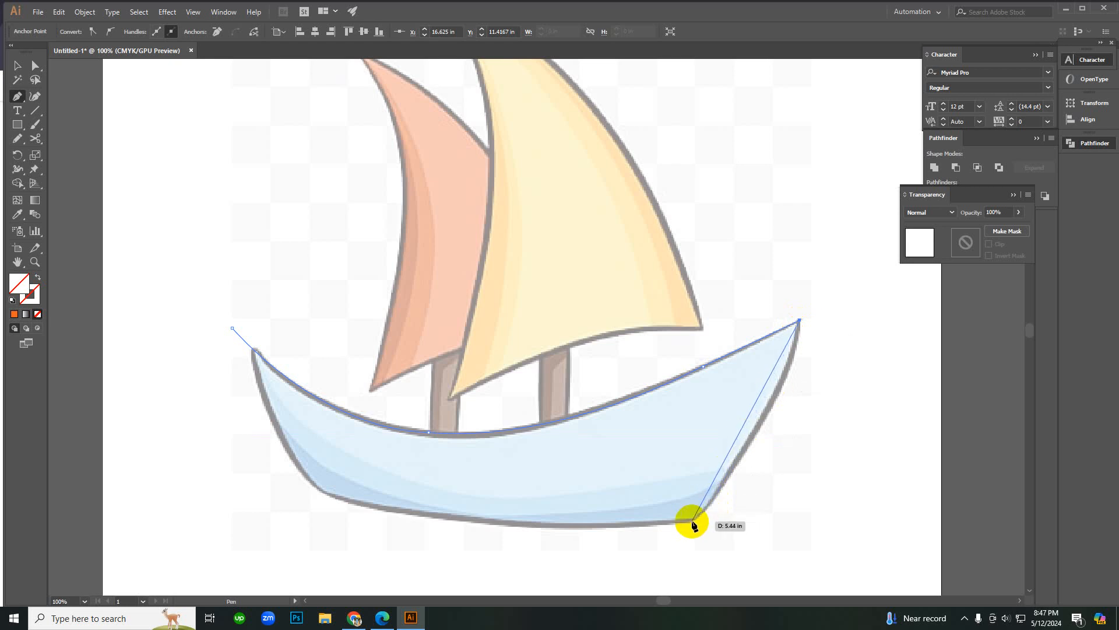
{"action": "left_click_drag", "start_coordinate": [684, 542], "coordinate": [504, 419]}
{"action": "mouse_move", "coordinate": [626, 385]}
{"action": "left_mouse_down"}
{"action": "mouse_move", "coordinate": [615, 386]}
{"action": "mouse_move", "coordinate": [628, 386]}
{"action": "left_mouse_up"}
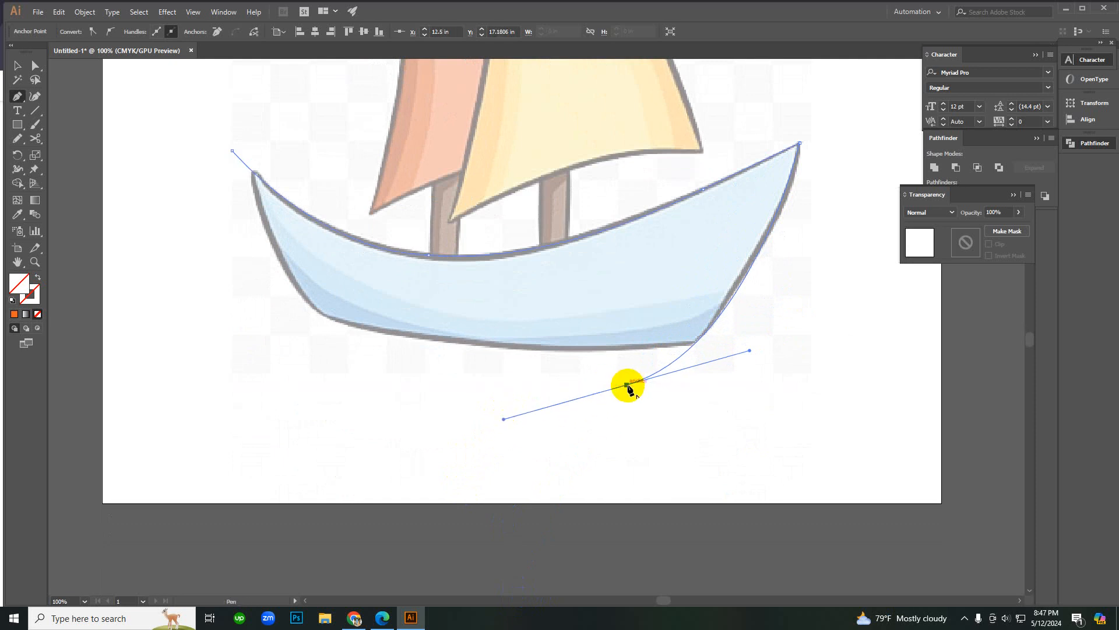
{"action": "key", "text": "ctrl+z"}
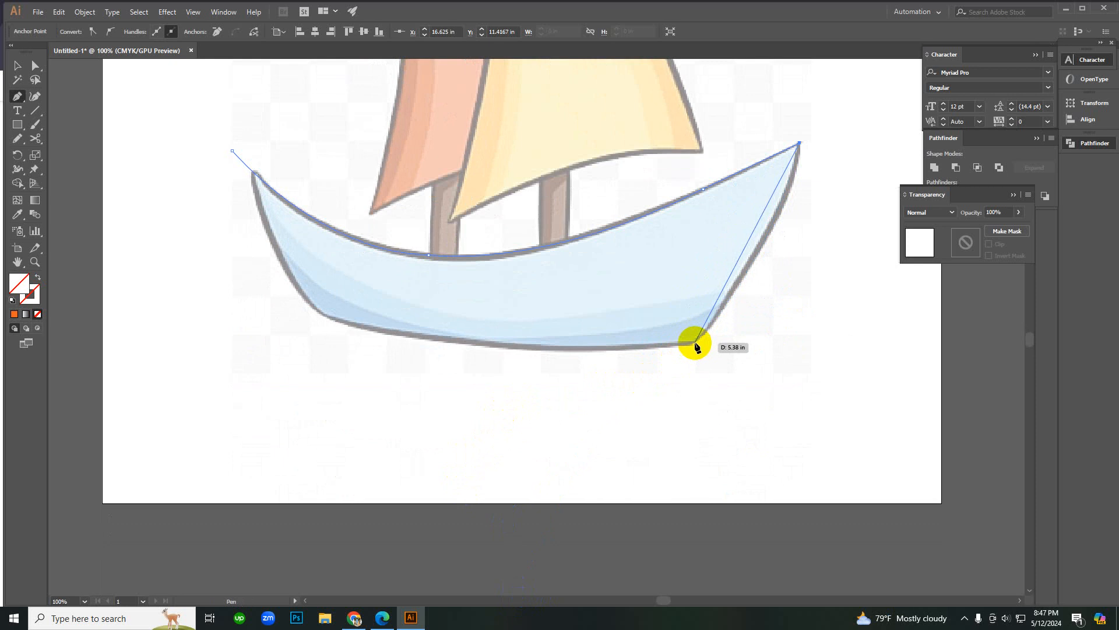
Step: Continue the Pen path down the hull's right side and along its bottom edge to the lower left corner
{"action": "left_click_drag", "start_coordinate": [696, 346], "coordinate": [593, 460]}
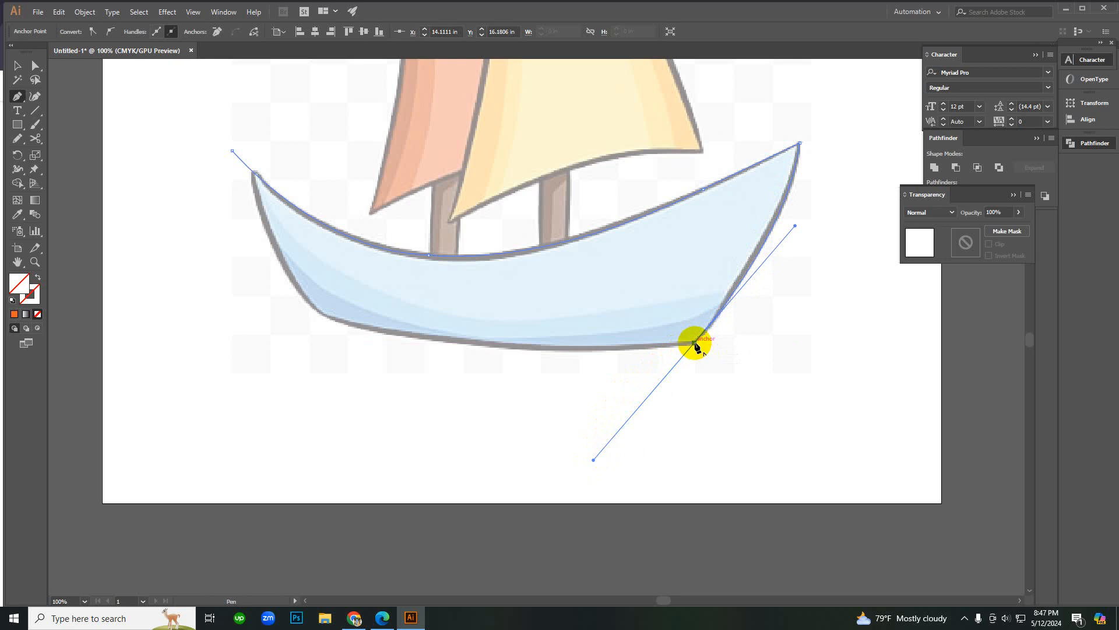
{"action": "left_click_drag", "start_coordinate": [365, 327], "coordinate": [185, 298]}
{"action": "left_click", "coordinate": [364, 325]}
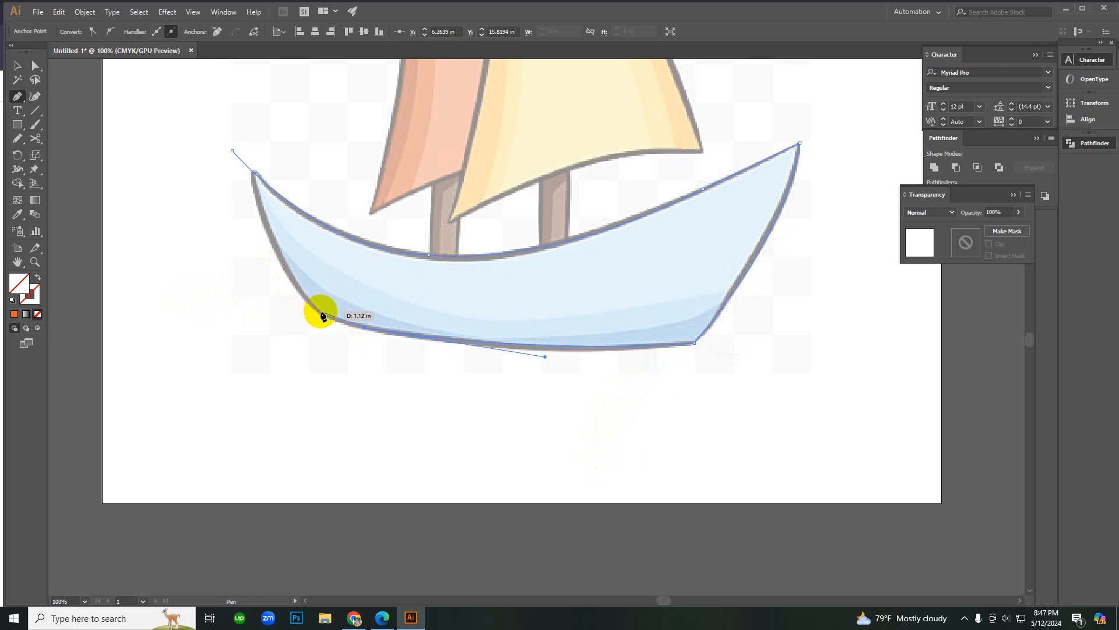
{"action": "left_click", "coordinate": [318, 315]}
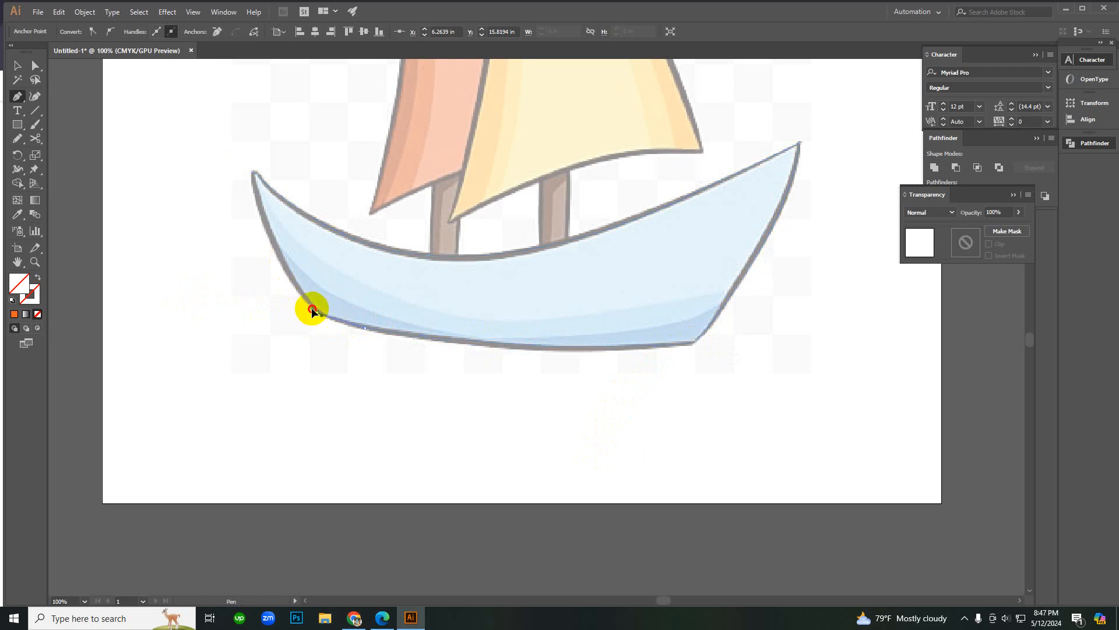
Step: Trace the hull's left side past its upper tip and end the open path, about 13.5 in wide and 5.1 in tall overall
{"action": "key", "text": "ctrl+plus"}
{"action": "key", "text": "ctrl+plus"}
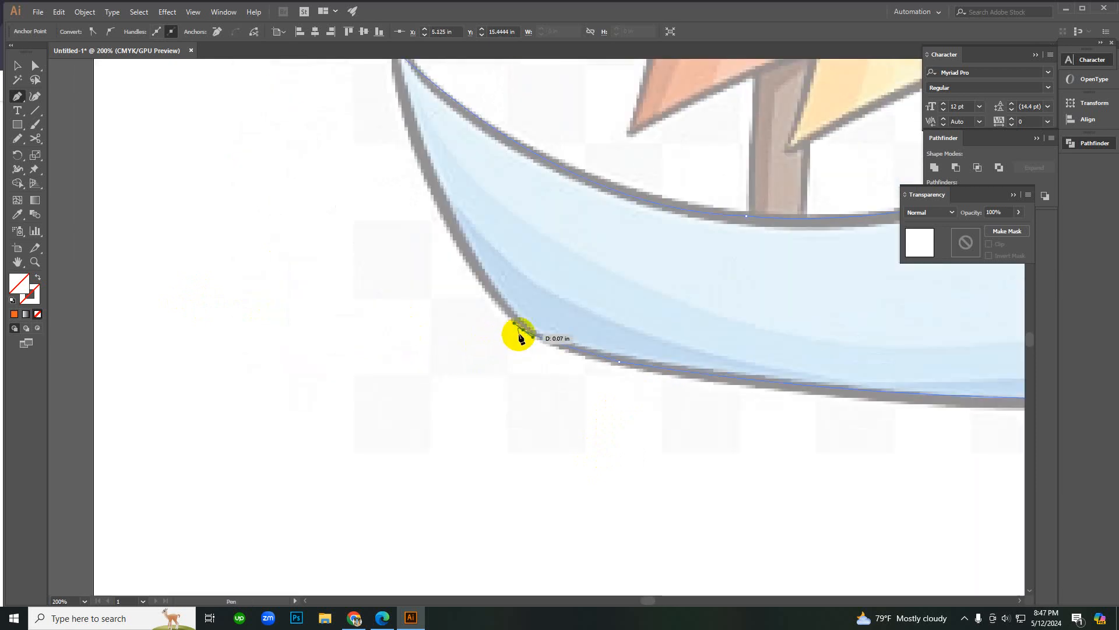
{"action": "scroll", "coordinate": [513, 327], "scroll_direction": "up", "scroll_amount": 3}
{"action": "left_click_drag", "start_coordinate": [526, 334], "coordinate": [417, 155]}
{"action": "left_click", "coordinate": [471, 275], "text": "ctrl+alt"}
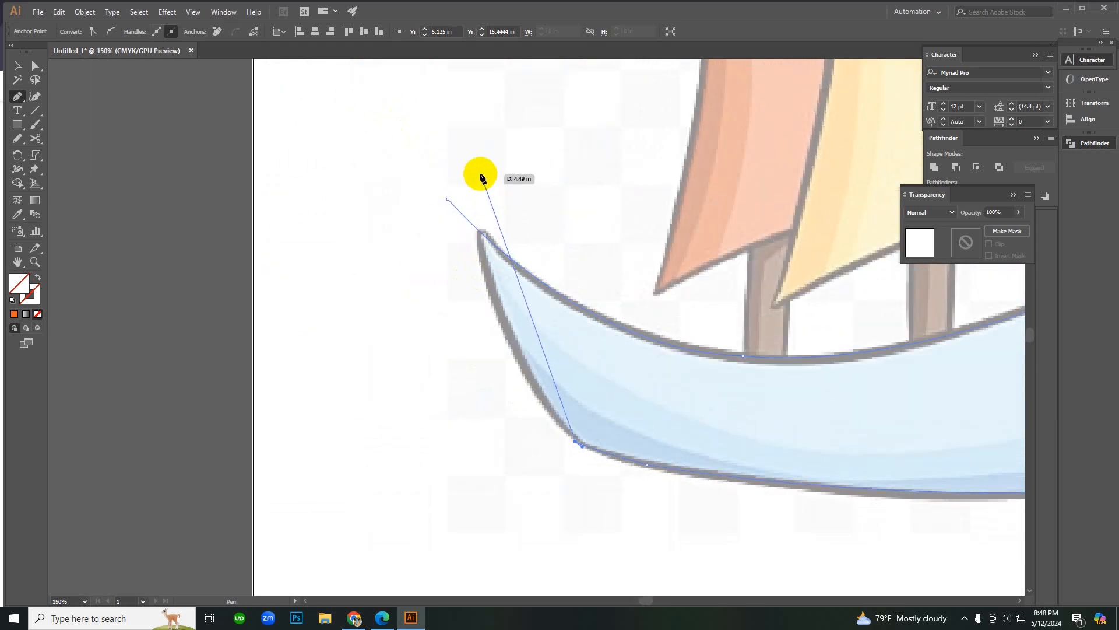
{"action": "mouse_move", "coordinate": [480, 174]}
{"action": "left_mouse_down"}
{"action": "mouse_move", "coordinate": [498, 67]}
{"action": "mouse_move", "coordinate": [485, 181]}
{"action": "left_mouse_up"}
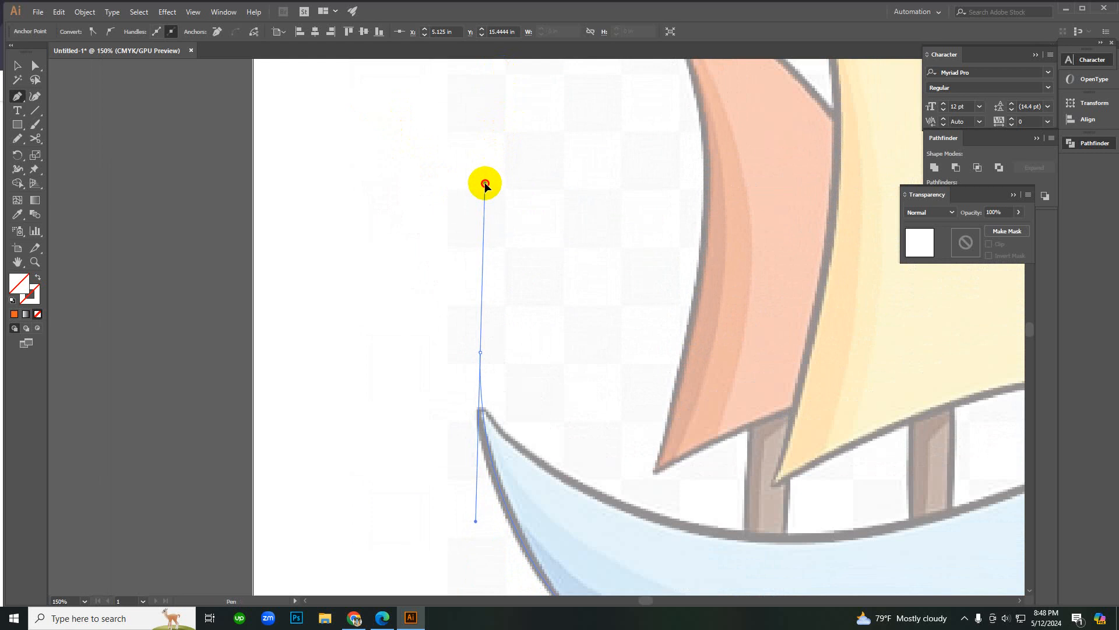
{"action": "key", "text": "v"}
{"action": "left_click", "coordinate": [450, 449]}
Step: Give the traced hull path a black 6 pt stroke and deselect it
{"action": "key", "text": "ctrl+minus"}
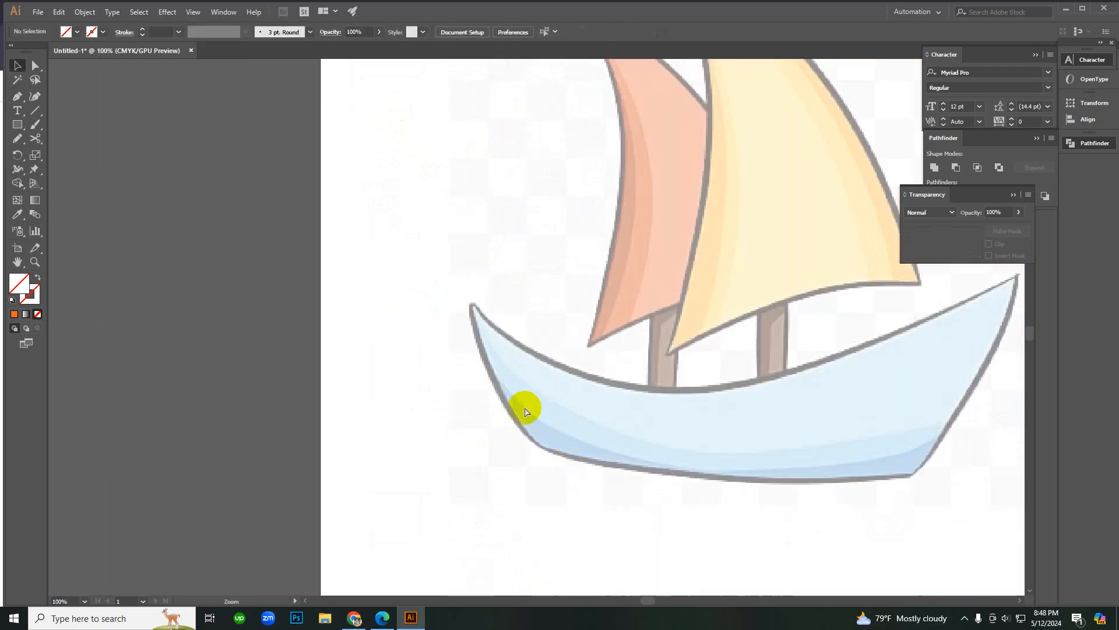
{"action": "left_click_drag", "start_coordinate": [399, 265], "coordinate": [492, 408]}
{"action": "left_click", "coordinate": [103, 32]}
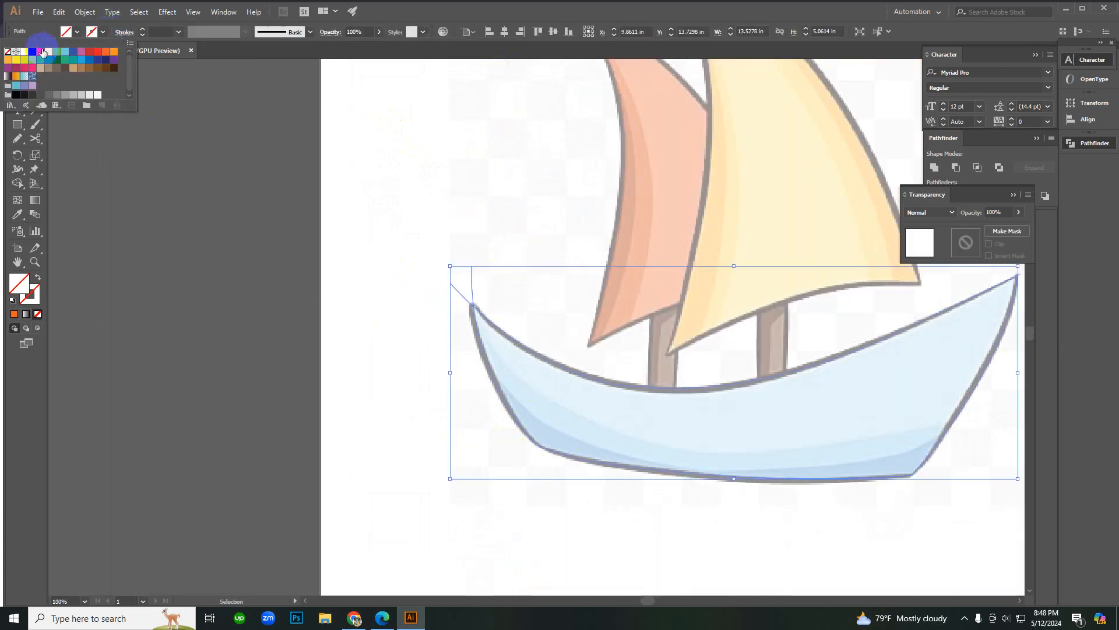
{"action": "left_click", "coordinate": [32, 51]}
{"action": "left_click", "coordinate": [32, 51]}
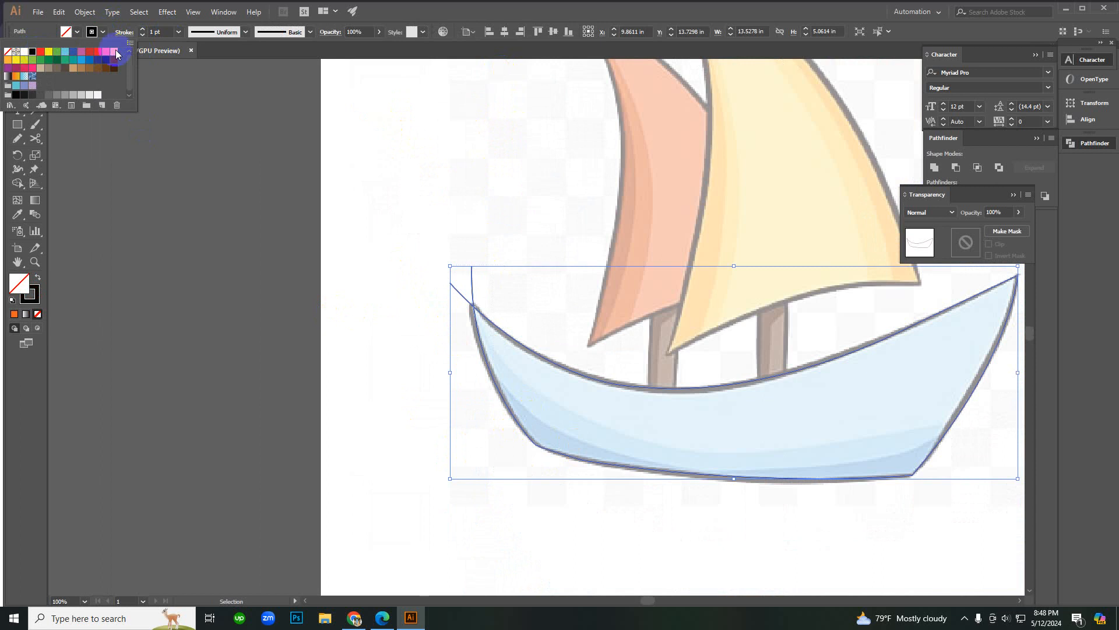
{"action": "left_click", "coordinate": [163, 32]}
{"action": "scroll", "coordinate": [163, 33], "scroll_direction": "up", "scroll_amount": 4}
{"action": "scroll", "coordinate": [163, 33], "scroll_direction": "up", "scroll_amount": 1}
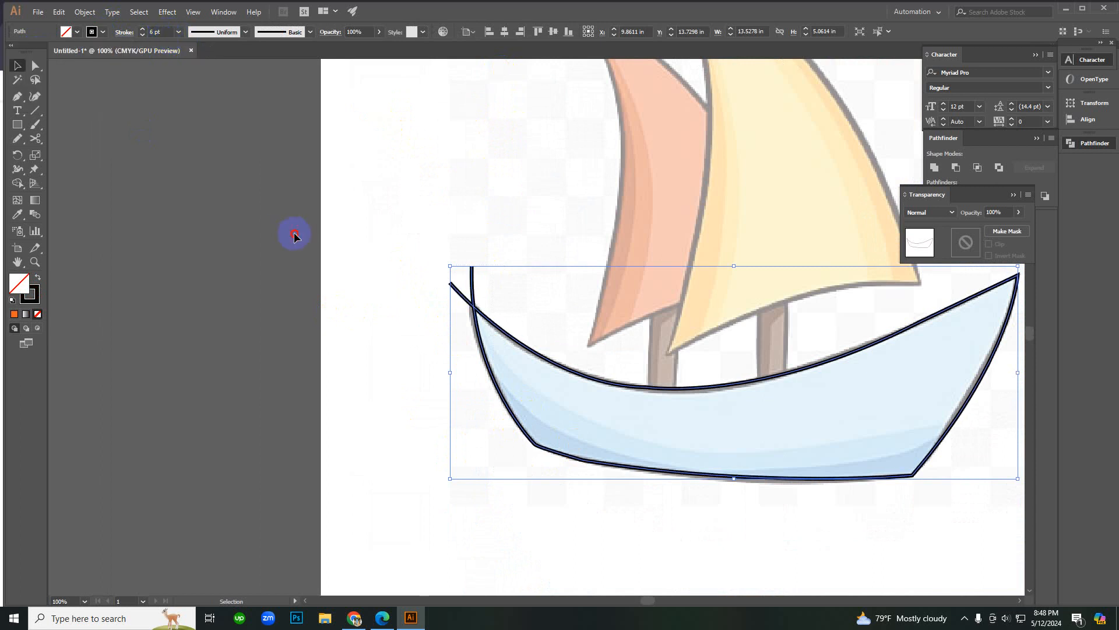
{"action": "left_click", "coordinate": [296, 236]}
Step: Draw a straight Pen line along the right mast's left edge, running from inside the yellow sail into the hull
{"action": "left_click", "coordinate": [696, 364], "text": "ctrl+alt"}
{"action": "left_click", "coordinate": [695, 364], "text": "ctrl+alt"}
{"action": "left_click", "coordinate": [428, 312], "text": "ctrl"}
{"action": "left_click", "coordinate": [608, 314], "text": "ctrl"}
{"action": "left_click", "coordinate": [608, 315], "text": "ctrl"}
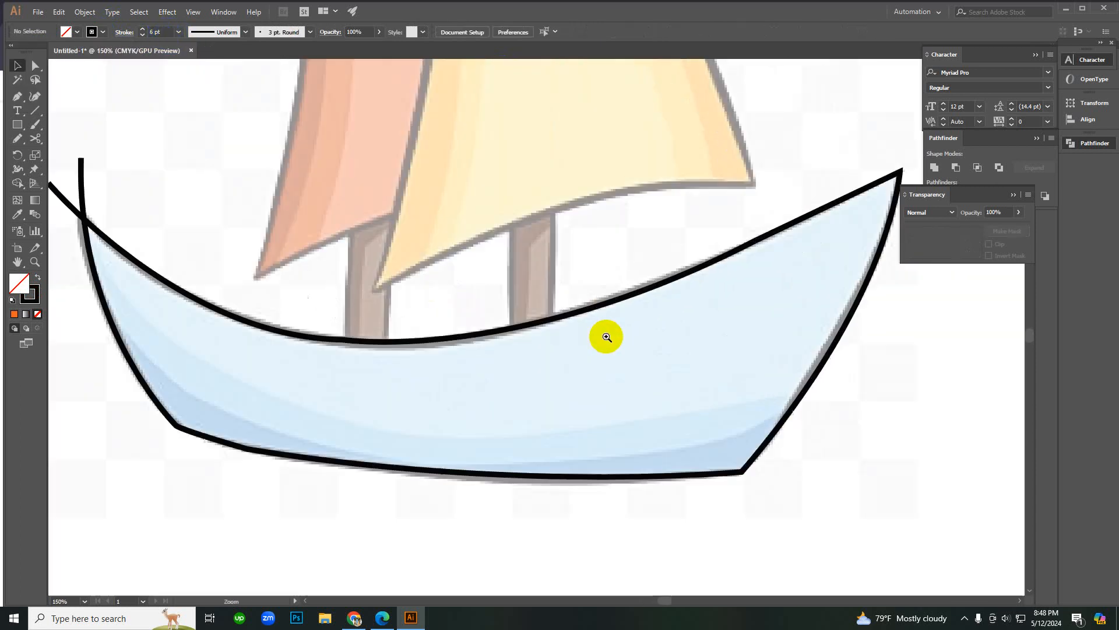
{"action": "scroll", "coordinate": [639, 350], "scroll_direction": "up", "scroll_amount": 2}
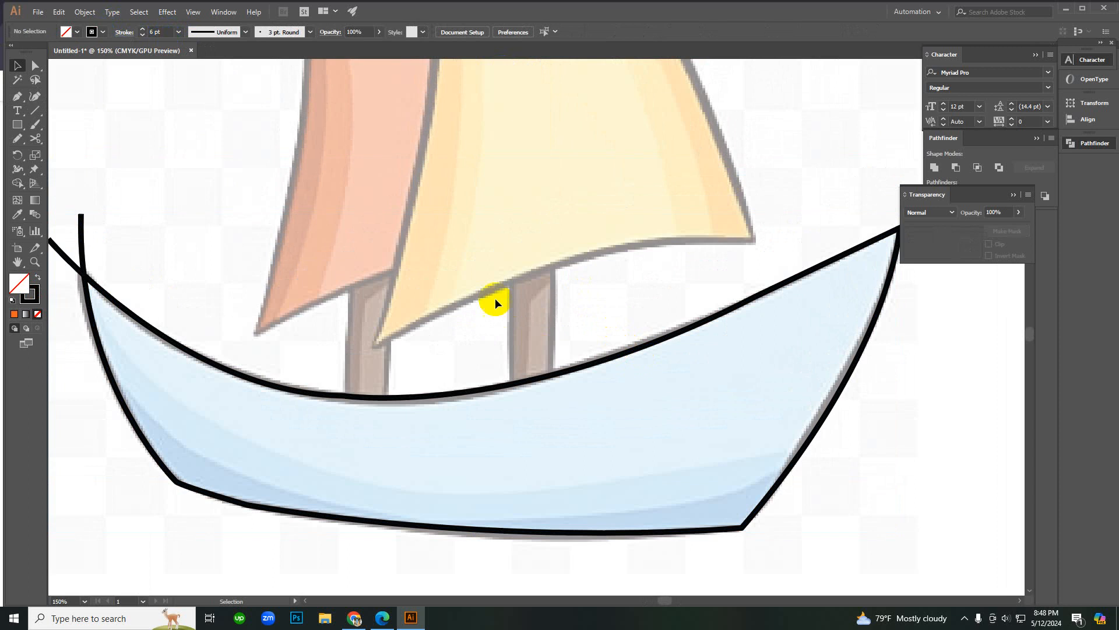
{"action": "scroll", "coordinate": [557, 395], "scroll_direction": "up", "scroll_amount": 2}
{"action": "key", "text": "p"}
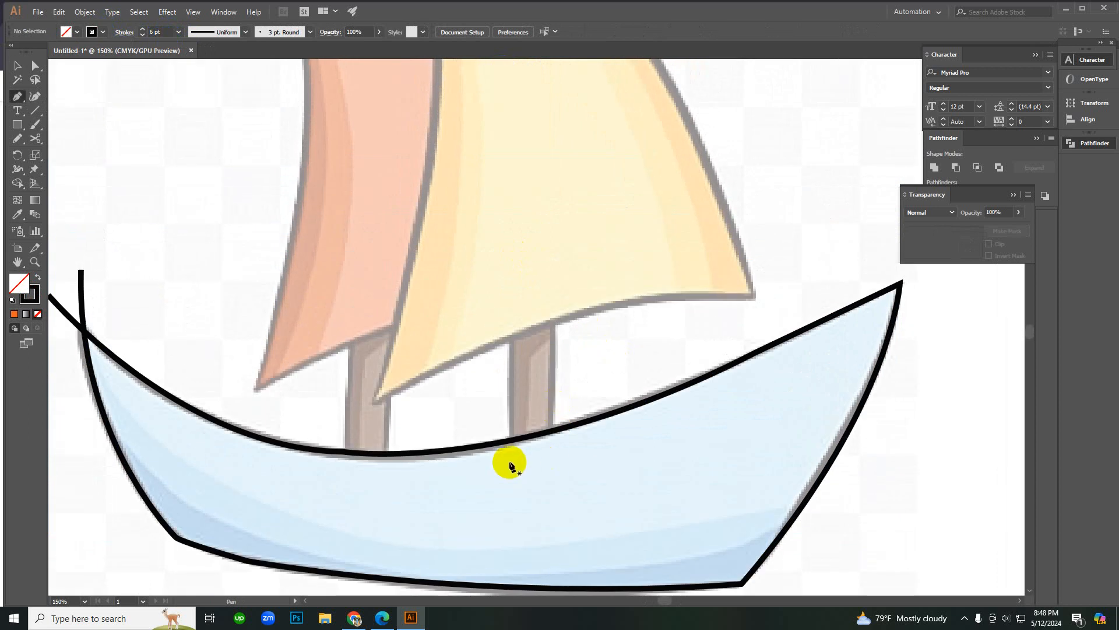
{"action": "left_click", "coordinate": [512, 320]}
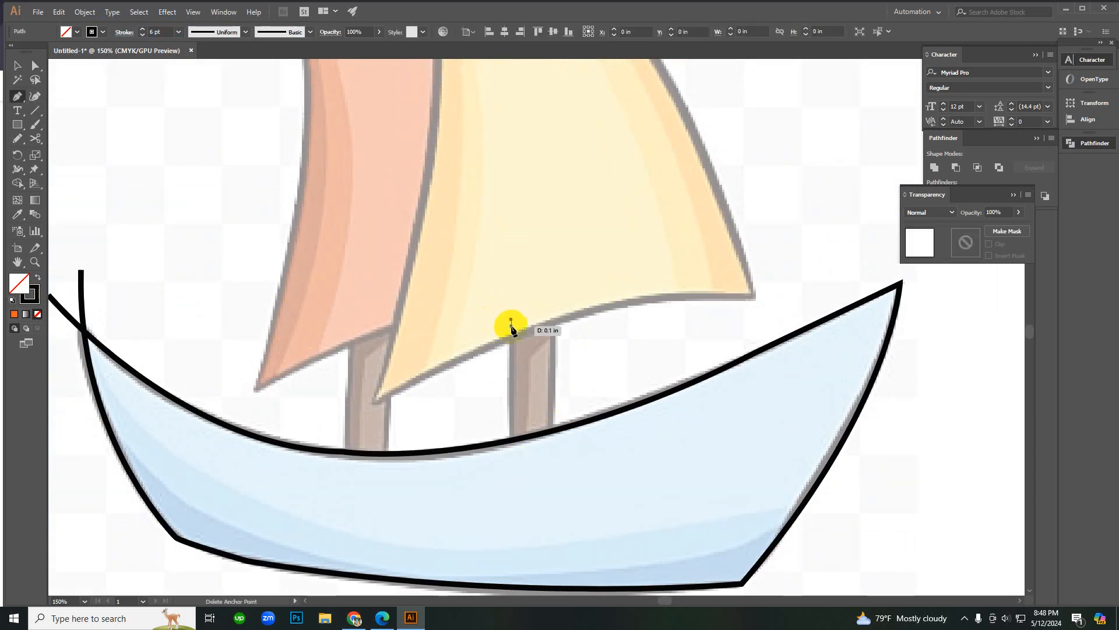
{"action": "left_click", "coordinate": [515, 476]}
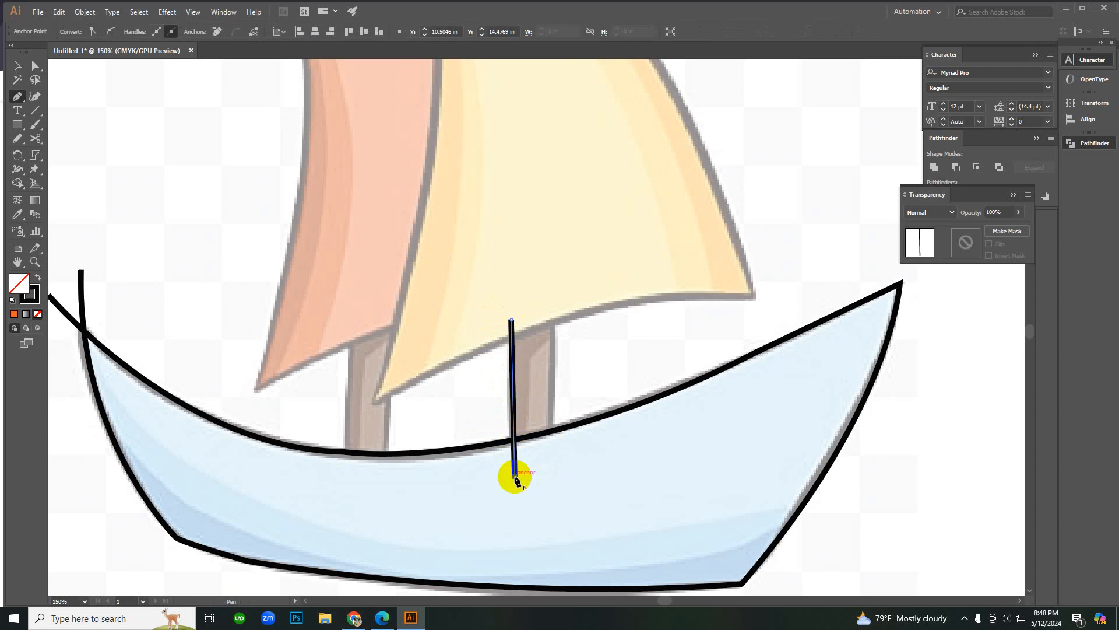
{"action": "left_click", "coordinate": [589, 367], "text": "ctrl"}
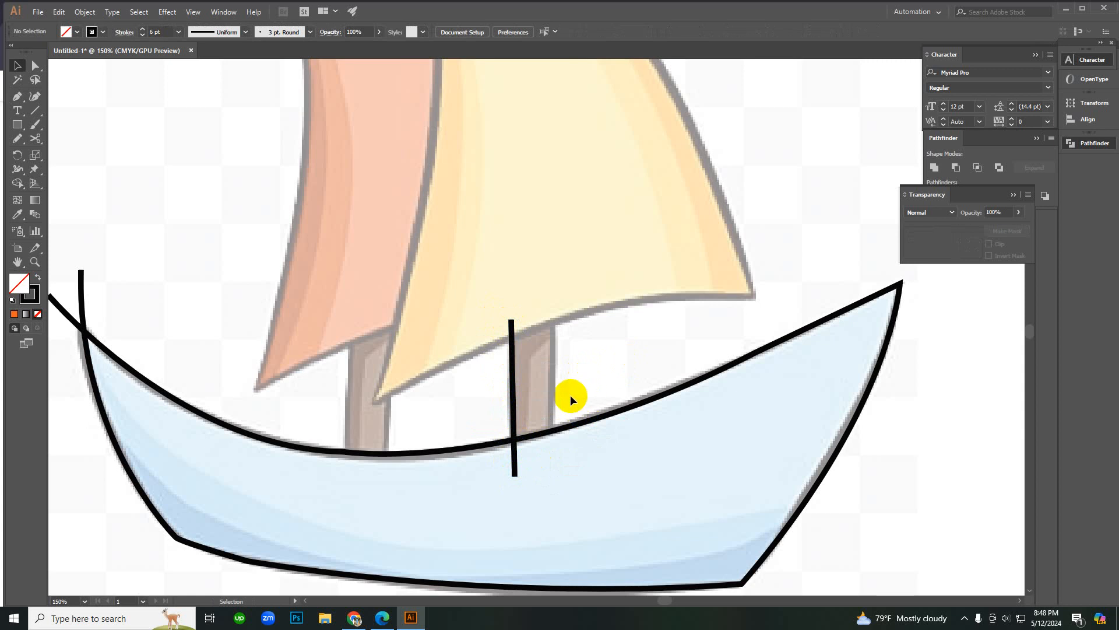
Step: Draw a second straight Pen line along the right mast's right edge, from inside the yellow sail into the hull
{"action": "key", "text": "p"}
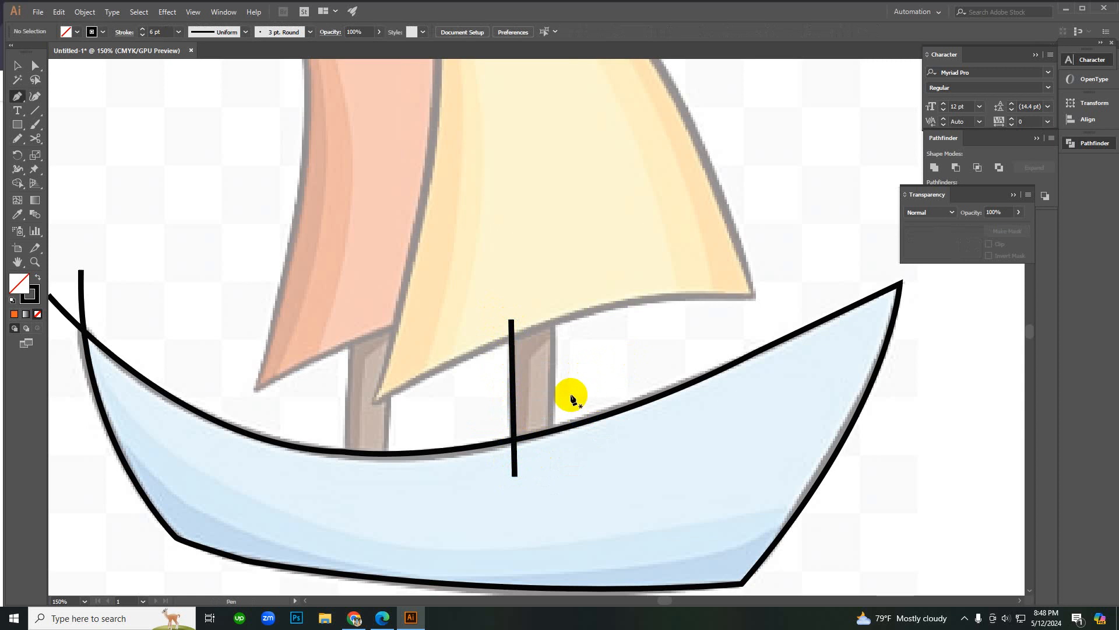
{"action": "left_click", "coordinate": [548, 299]}
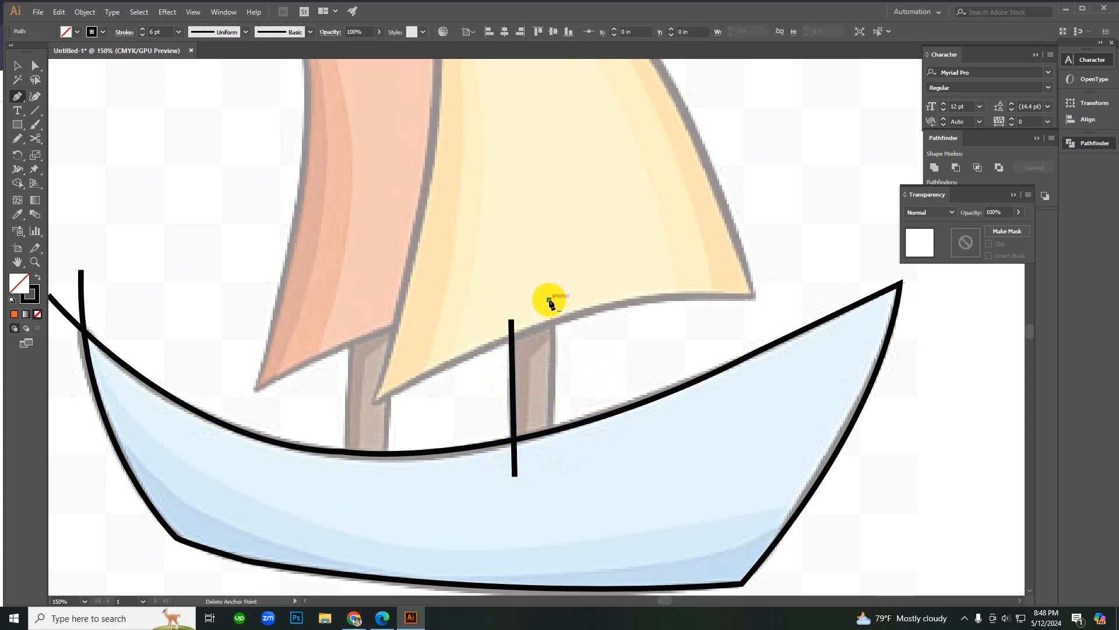
{"action": "left_click", "coordinate": [555, 477]}
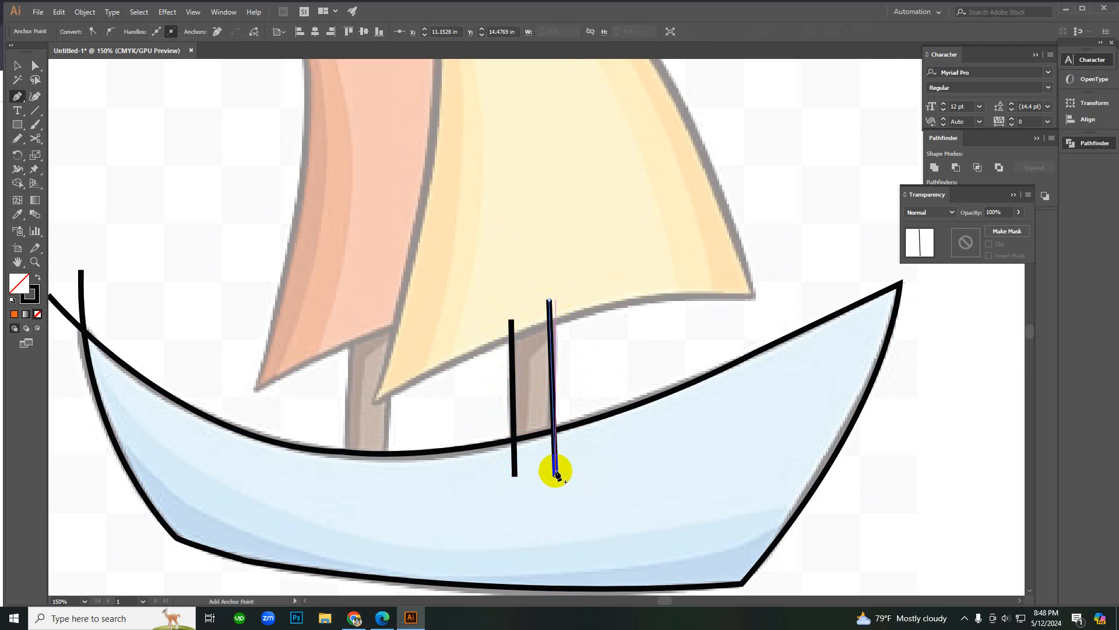
{"action": "key", "text": "v"}
{"action": "left_click", "coordinate": [590, 366]}
Step: Trace the yellow sail's lower edge with one curved Pen segment from its lower left tip to a corner anchor at its right tip
{"action": "left_click", "coordinate": [547, 389], "text": "ctrl+alt"}
{"action": "left_click", "coordinate": [544, 382], "text": "ctrl+alt"}
{"action": "left_click", "coordinate": [533, 301], "text": "ctrl"}
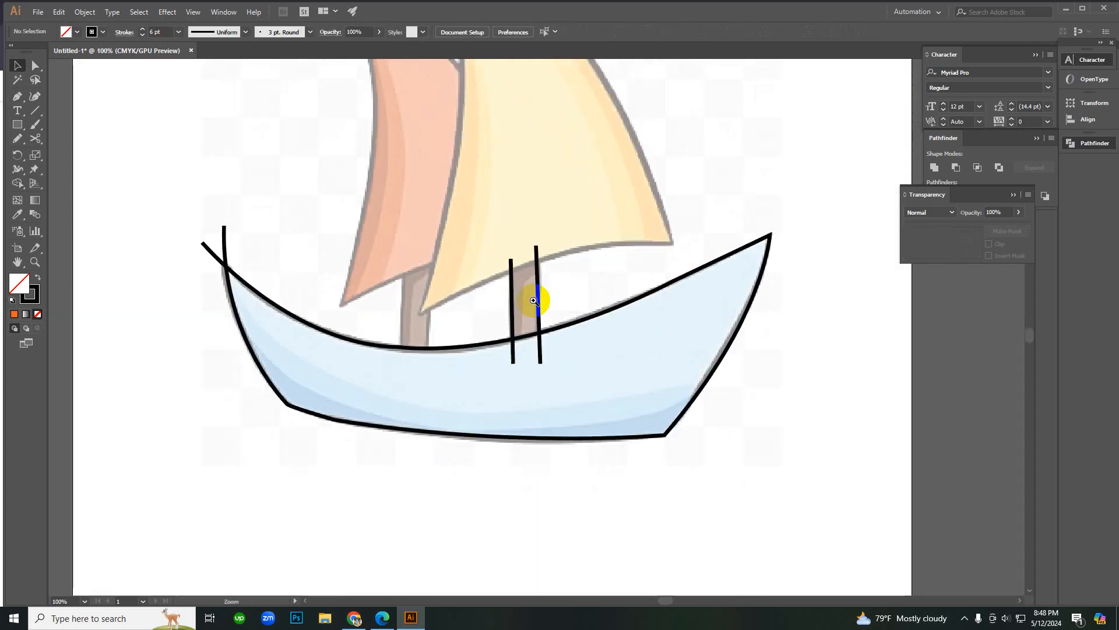
{"action": "left_click", "coordinate": [533, 301], "text": "ctrl"}
{"action": "scroll", "coordinate": [533, 301], "scroll_direction": "up", "scroll_amount": 2}
{"action": "key", "text": "p"}
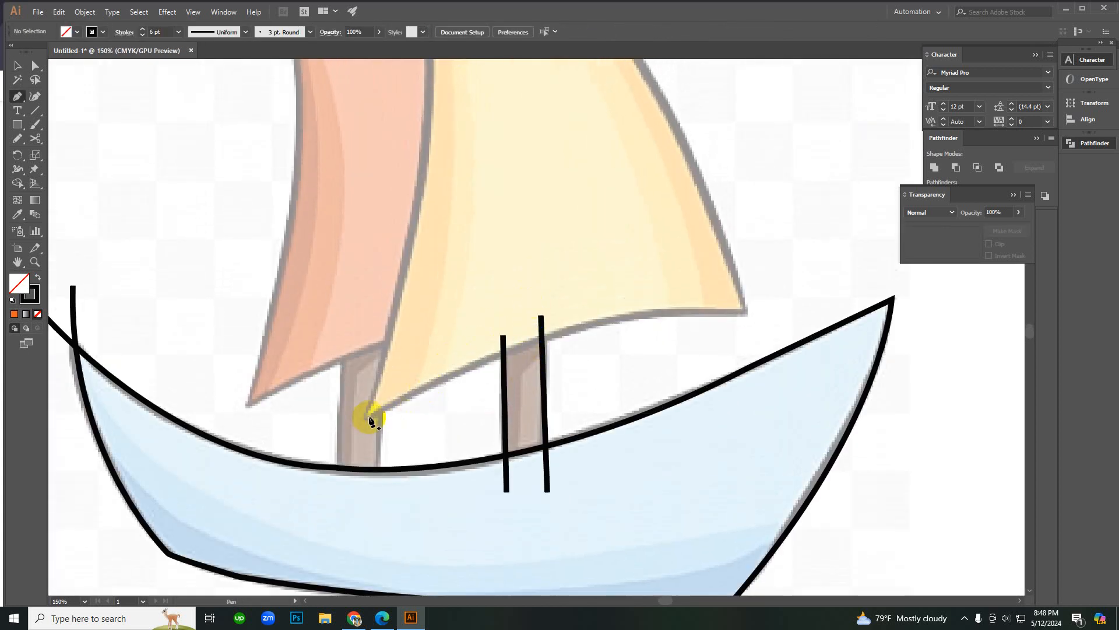
{"action": "left_click", "coordinate": [367, 418]}
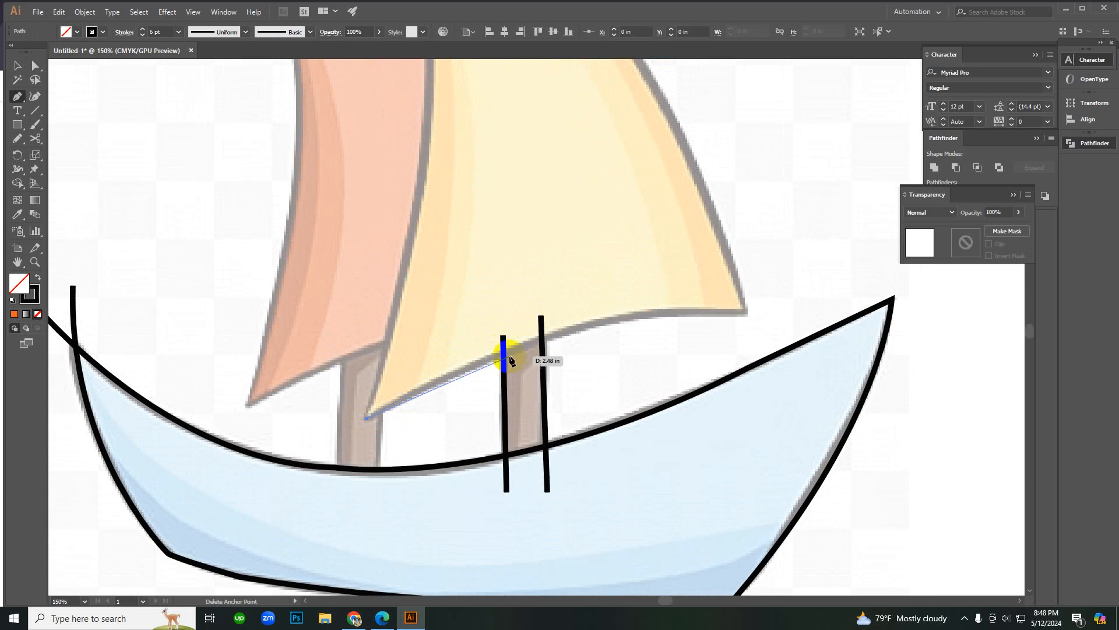
{"action": "left_click_drag", "start_coordinate": [744, 313], "coordinate": [898, 341]}
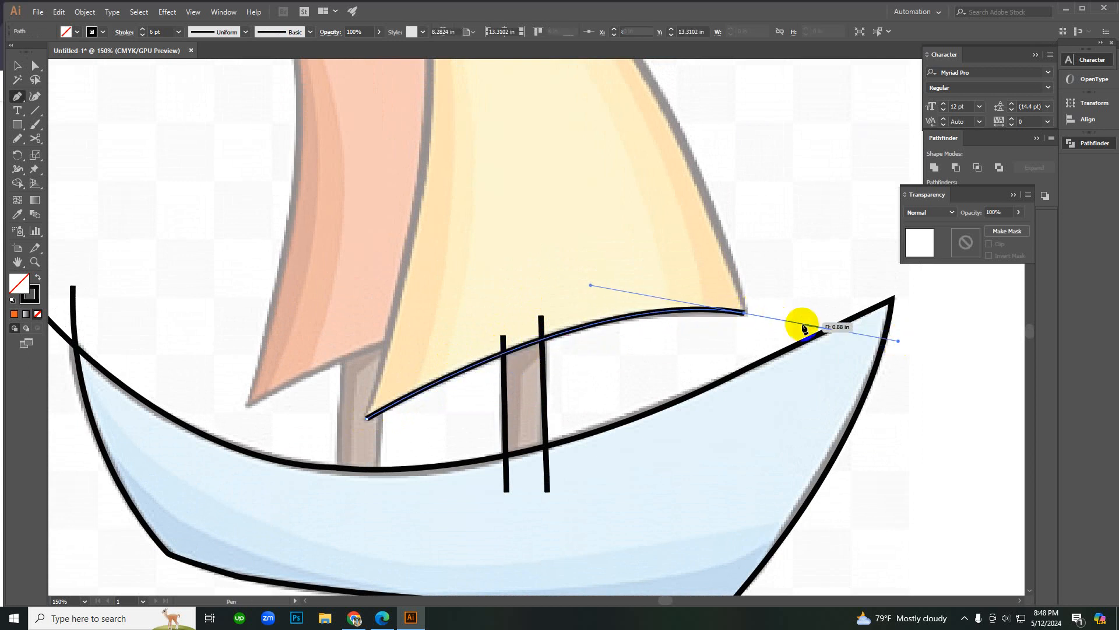
{"action": "left_click", "coordinate": [745, 313]}
Step: Continue the Pen path up the yellow sail's right edge to its peak and partway down its left edge
{"action": "key", "text": "ctrl+minus"}
{"action": "key", "text": "ctrl+minus"}
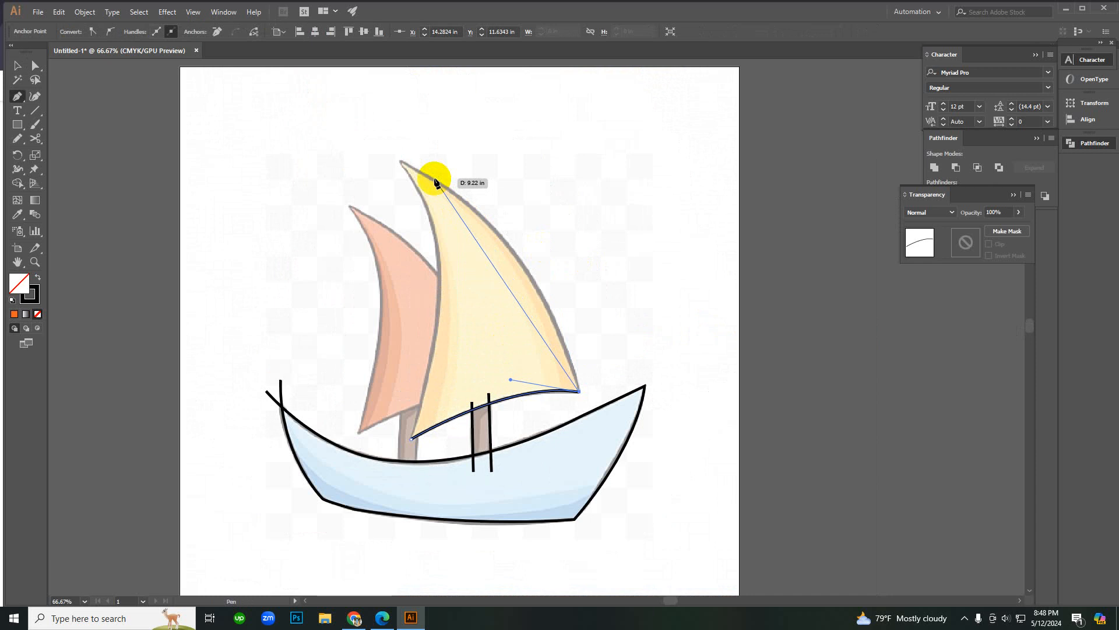
{"action": "left_click_drag", "start_coordinate": [435, 178], "coordinate": [333, 126]}
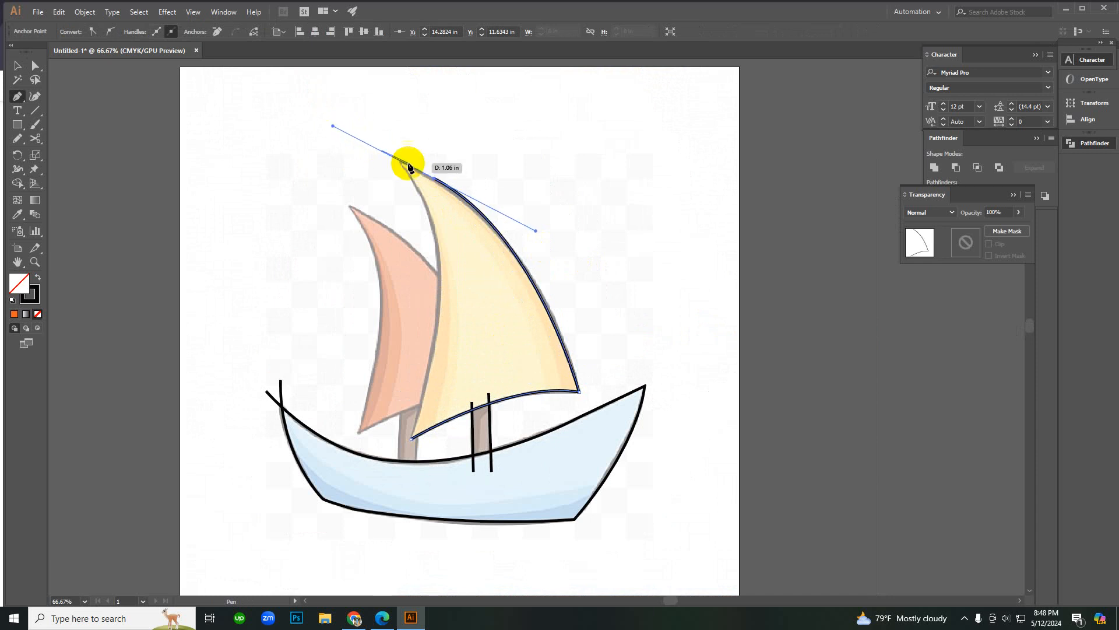
{"action": "left_click_drag", "start_coordinate": [434, 181], "coordinate": [435, 343]}
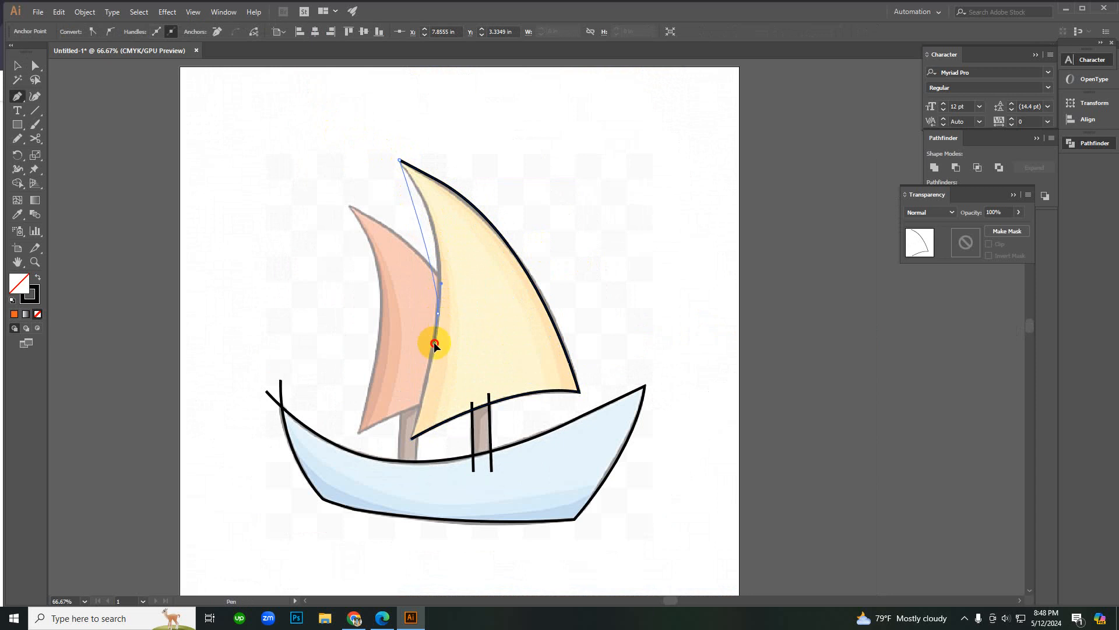
{"action": "left_click_drag", "start_coordinate": [417, 395], "coordinate": [426, 415]}
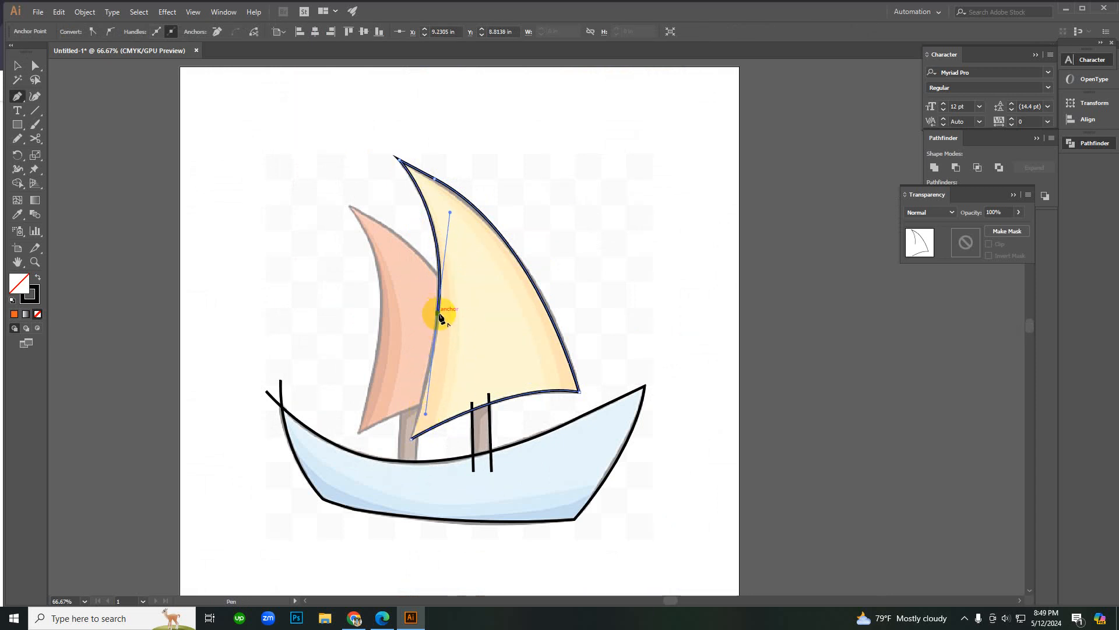
{"action": "scroll", "coordinate": [440, 330], "scroll_direction": "down", "scroll_amount": 3}
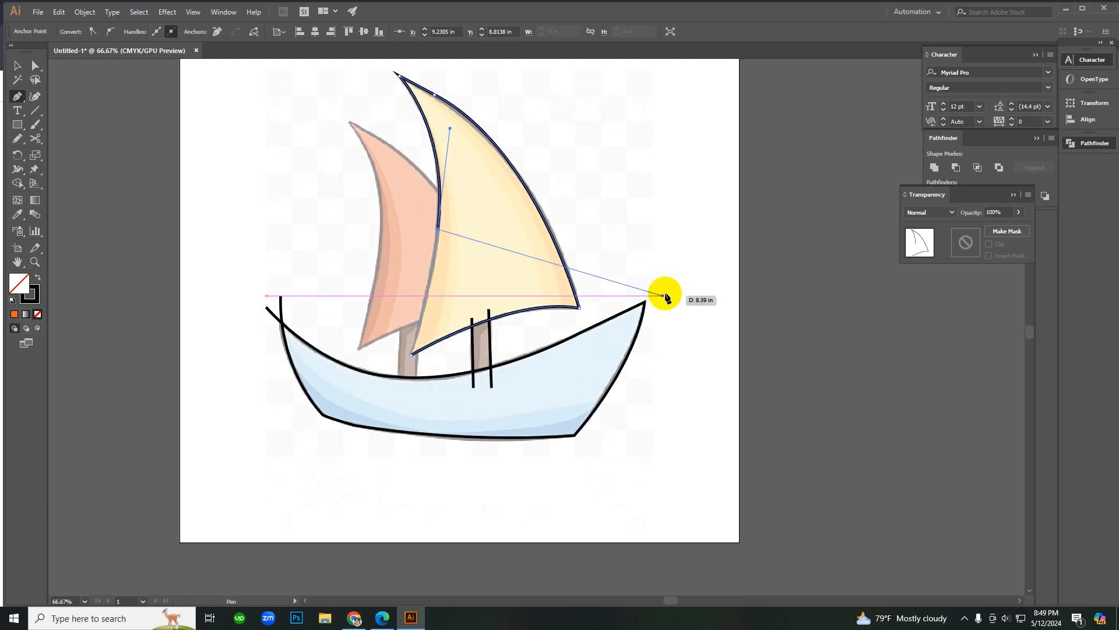
{"action": "mouse_move", "coordinate": [754, 367]}
{"action": "left_mouse_down"}
{"action": "mouse_move", "coordinate": [772, 400]}
{"action": "mouse_move", "coordinate": [940, 570]}
{"action": "mouse_move", "coordinate": [660, 543]}
{"action": "mouse_move", "coordinate": [770, 469]}
{"action": "left_mouse_up"}
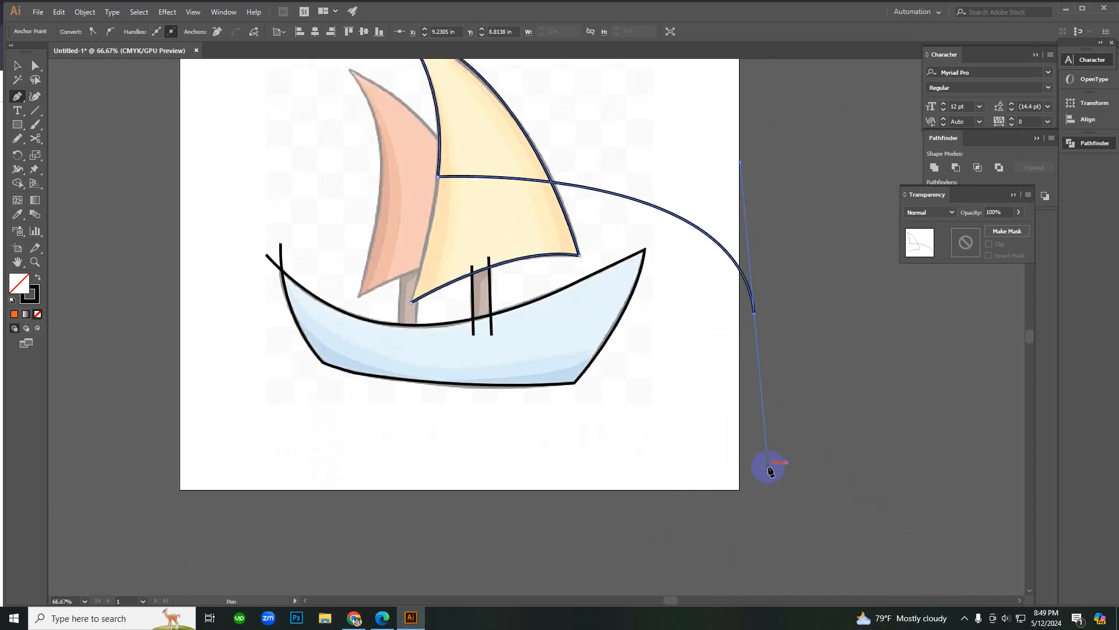
{"action": "key", "text": "ctrl+z"}
Step: Close the yellow sail's path at its lower left tip with a curve along the rest of the left edge, and deselect it
{"action": "key", "text": "ctrl+plus"}
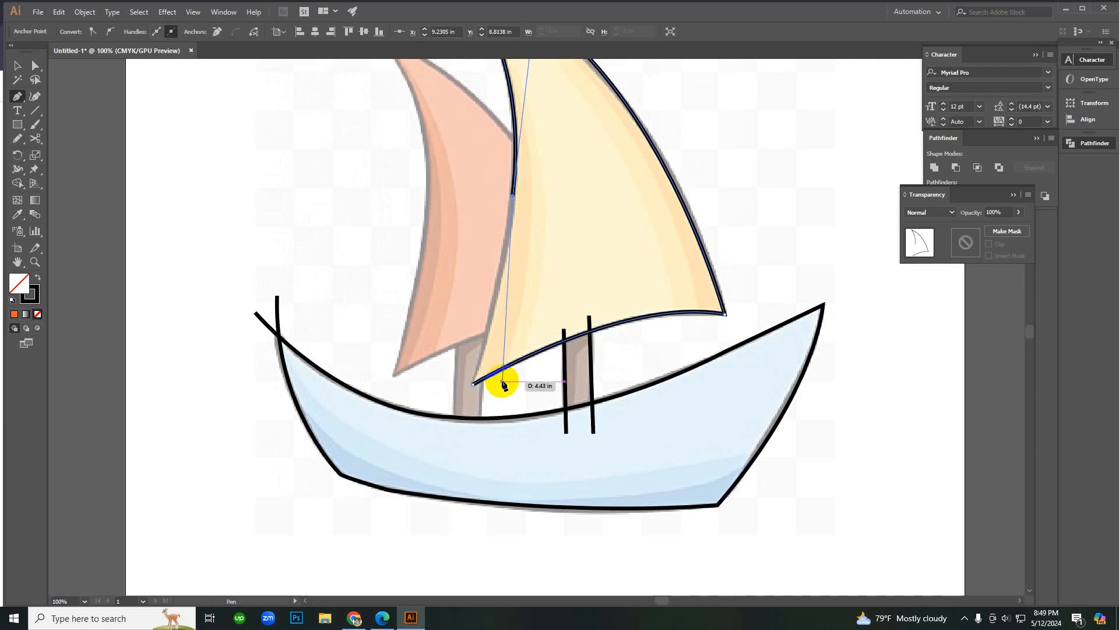
{"action": "left_click_drag", "start_coordinate": [473, 384], "coordinate": [445, 458]}
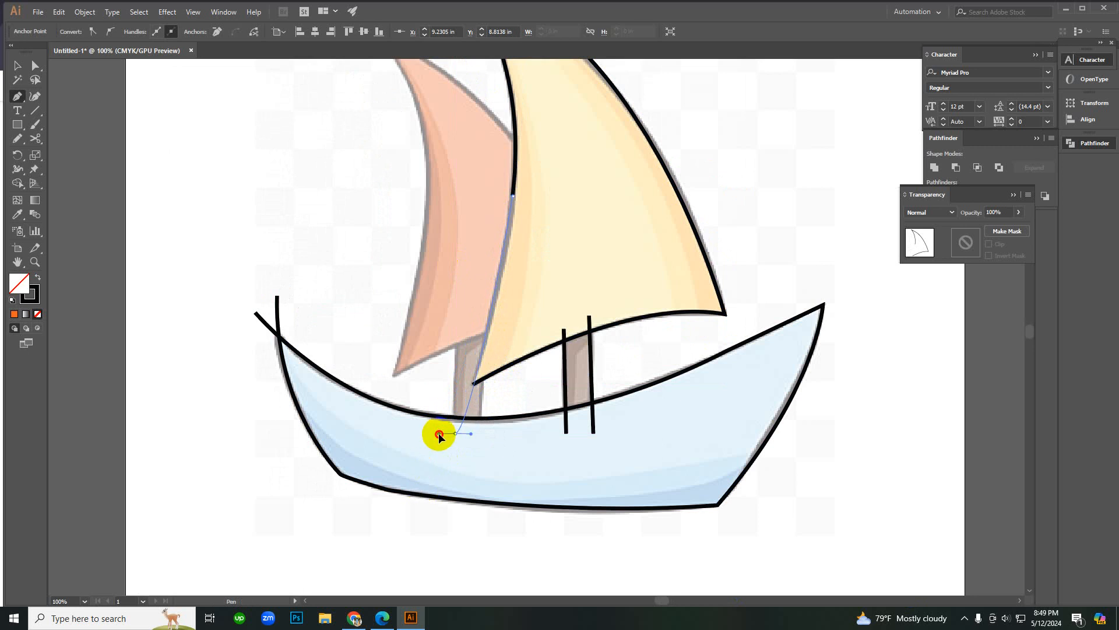
{"action": "left_click_drag", "start_coordinate": [438, 434], "coordinate": [439, 434]}
{"action": "key", "text": "ctrl+z"}
{"action": "left_click", "coordinate": [474, 384]}
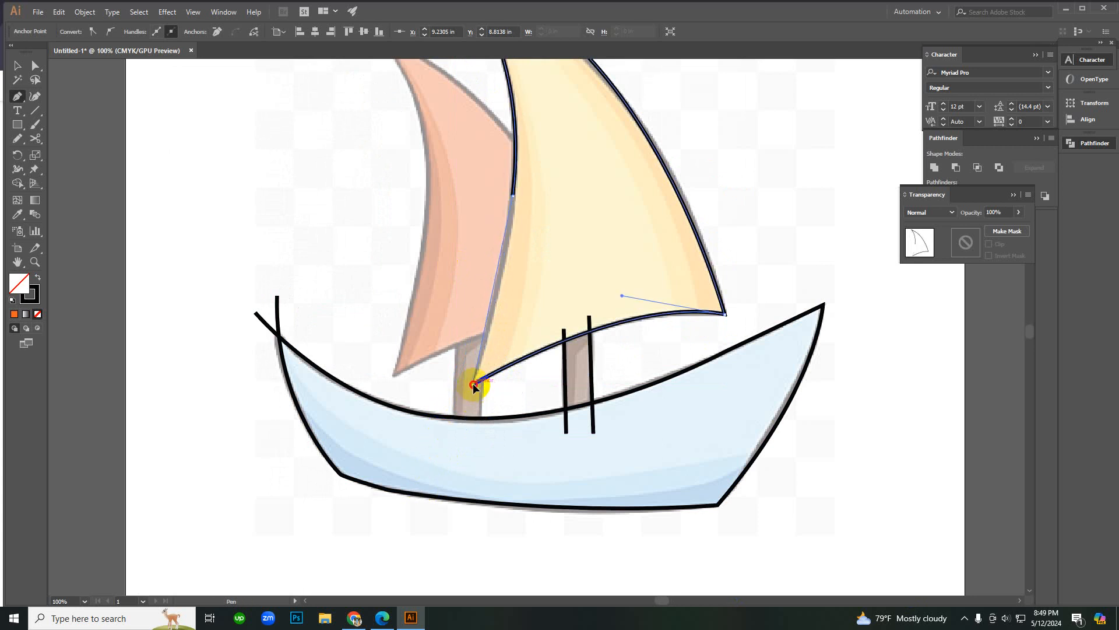
{"action": "left_click_drag", "start_coordinate": [473, 384], "coordinate": [445, 446]}
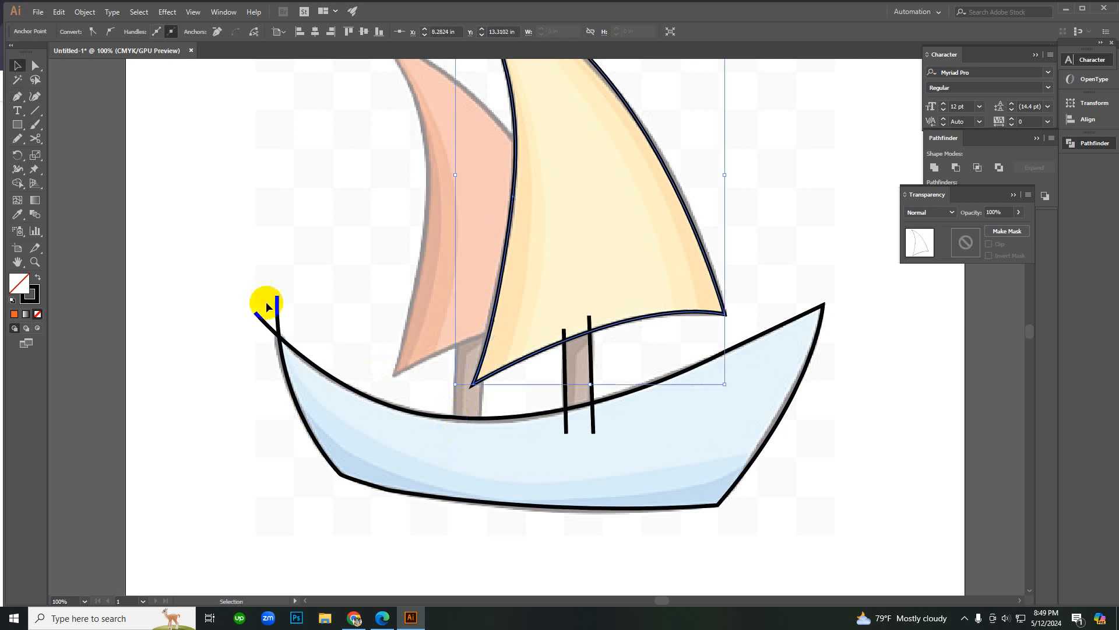
{"action": "key", "text": "v"}
{"action": "left_click", "coordinate": [260, 275]}
Step: Trace the orange sail's upper edge with a curved Pen segment, starting just inside the yellow sail and ending at the orange sail's peak
{"action": "scroll", "coordinate": [526, 329], "scroll_direction": "down", "scroll_amount": 1}
{"action": "scroll", "coordinate": [502, 307], "scroll_direction": "up", "scroll_amount": 1}
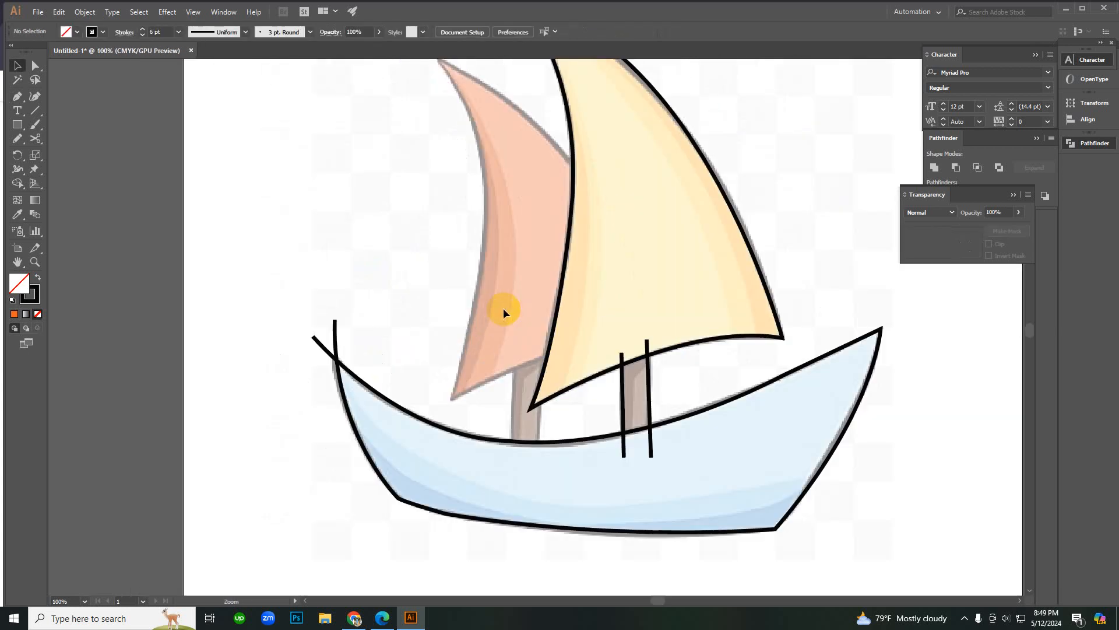
{"action": "scroll", "coordinate": [503, 307], "scroll_direction": "up", "scroll_amount": 2}
{"action": "scroll", "coordinate": [503, 310], "scroll_direction": "up", "scroll_amount": 1}
{"action": "key", "text": "p"}
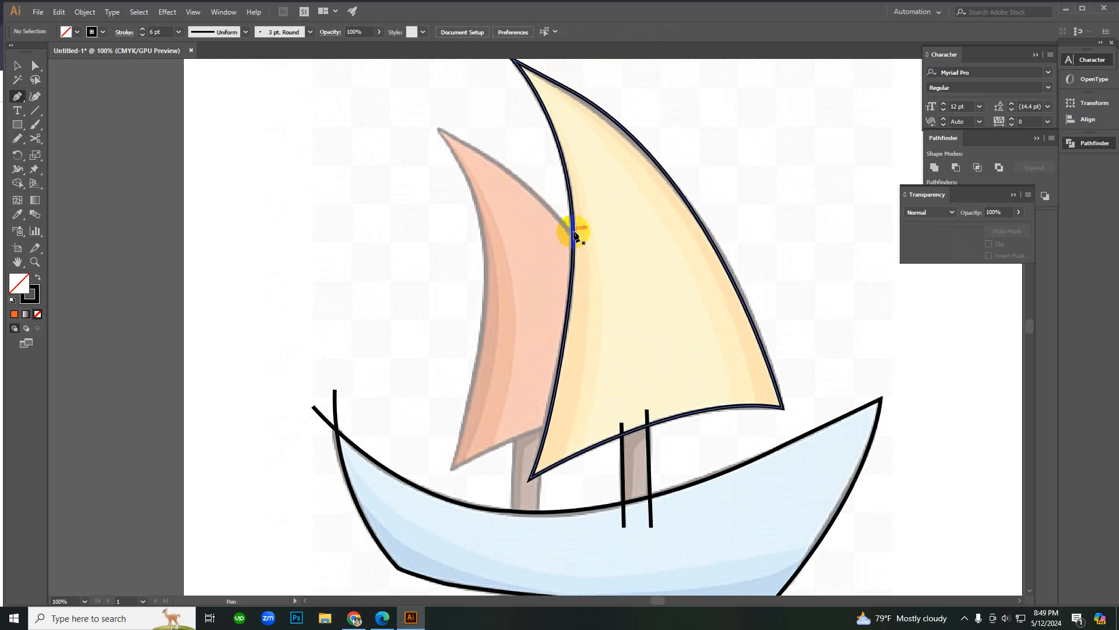
{"action": "left_click", "coordinate": [574, 232]}
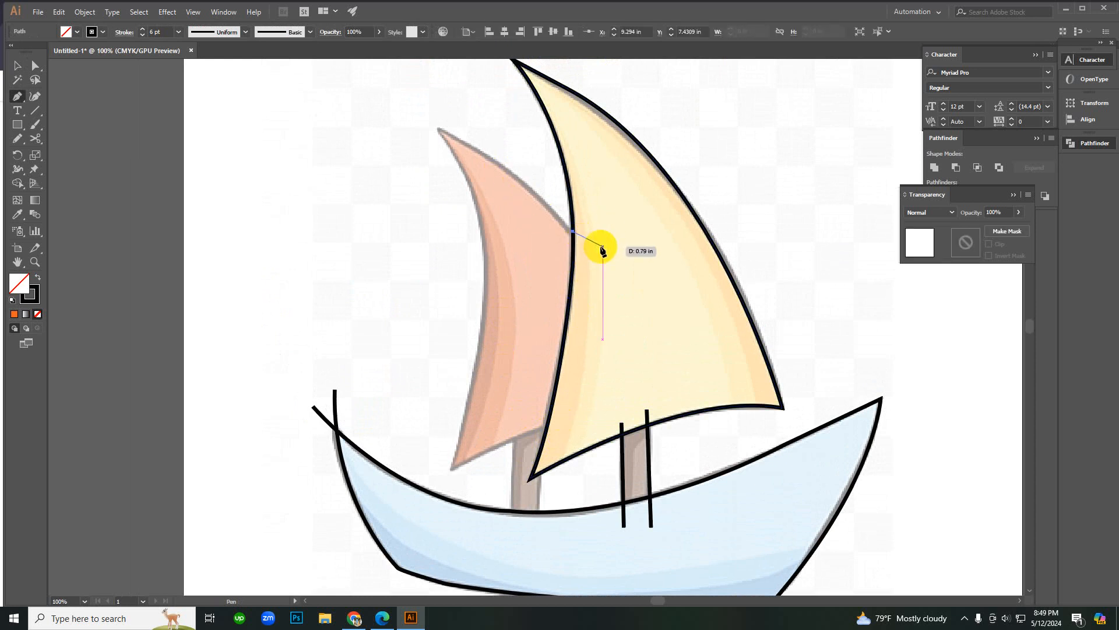
{"action": "left_click", "coordinate": [572, 234]}
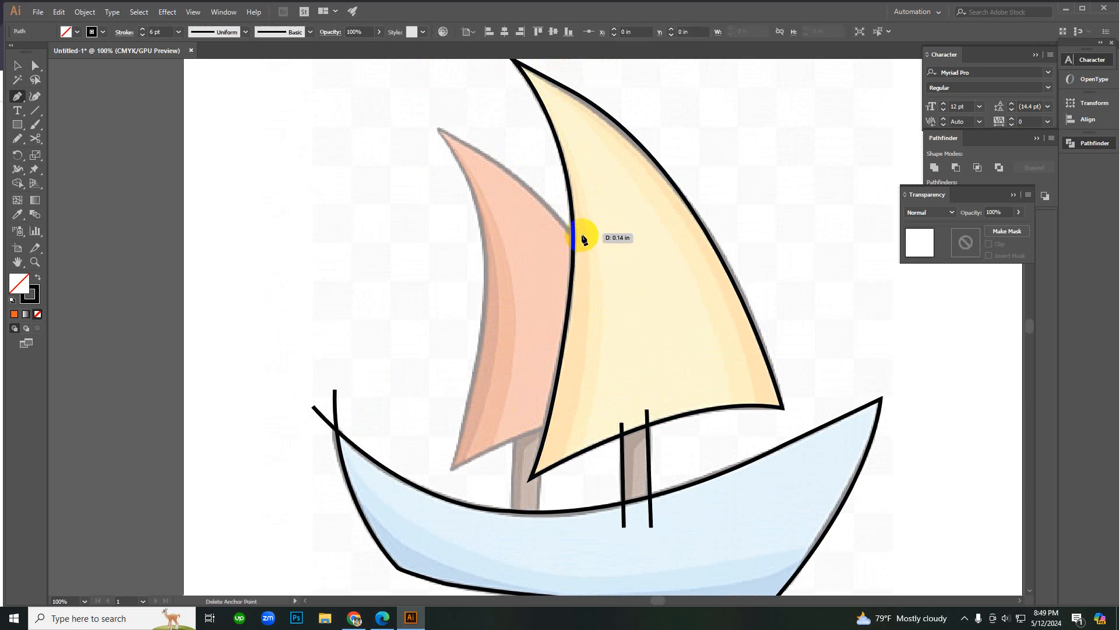
{"action": "left_click", "coordinate": [583, 238]}
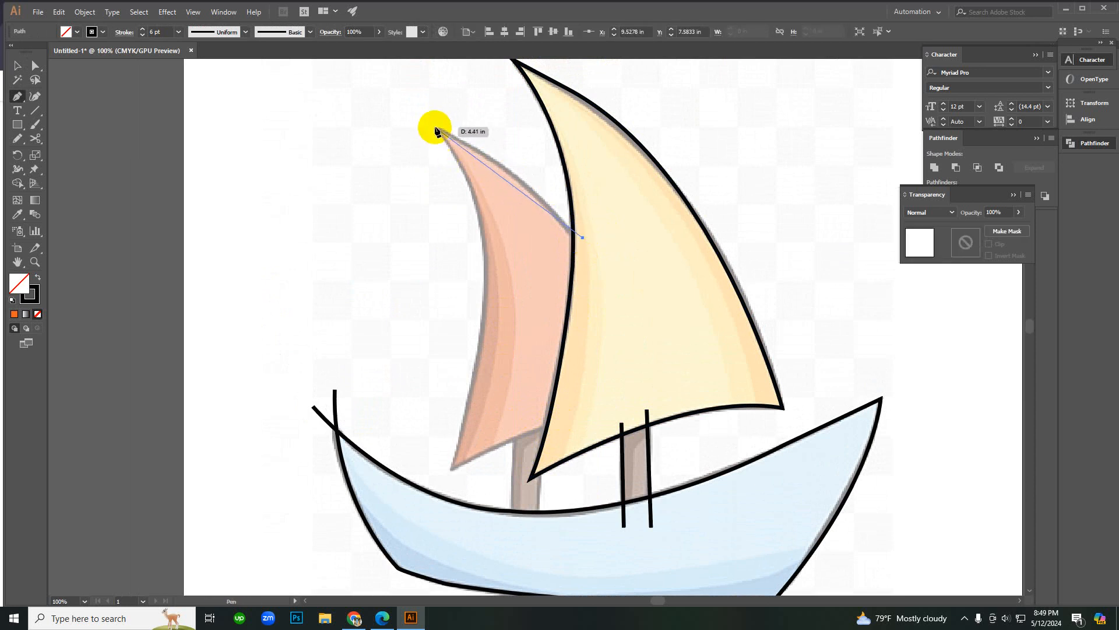
{"action": "left_click_drag", "start_coordinate": [438, 128], "coordinate": [373, 104]}
{"action": "scroll", "coordinate": [492, 283], "scroll_direction": "down", "scroll_amount": 2}
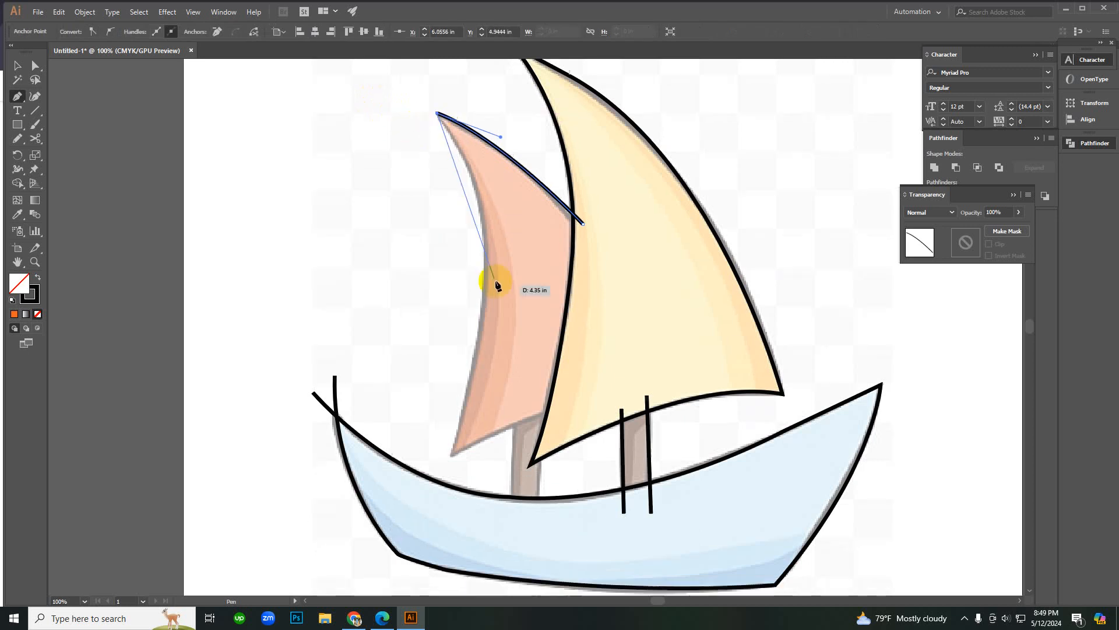
Step: Trace the orange sail's left edge with the Pen path, curving down from its peak to its lower left tip
{"action": "left_click", "coordinate": [546, 290], "text": "ctrl+alt"}
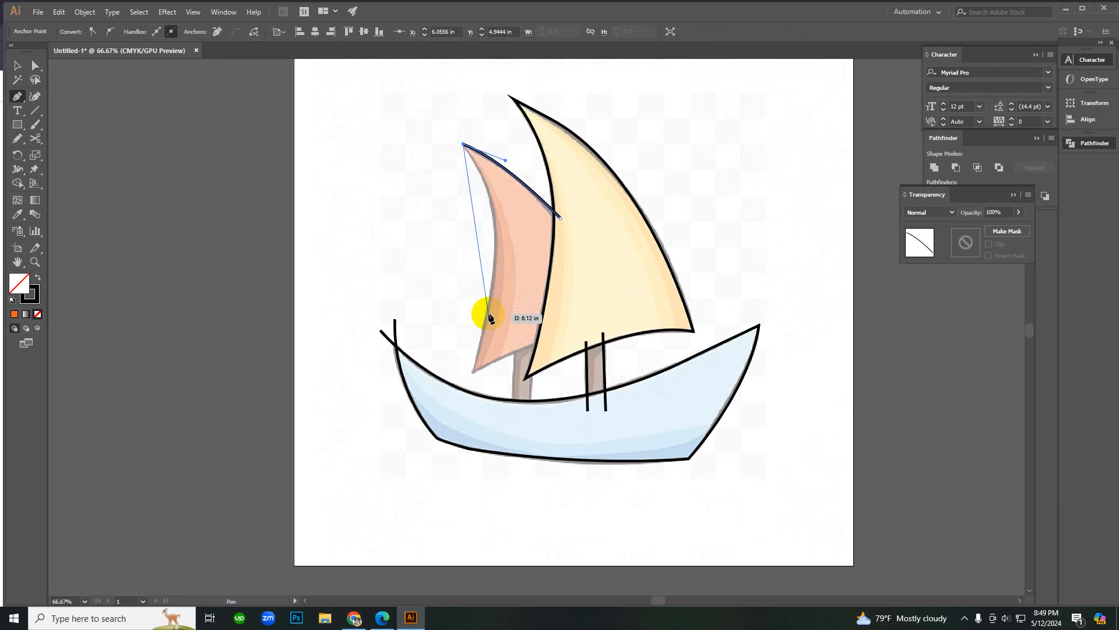
{"action": "mouse_move", "coordinate": [487, 315]}
{"action": "left_mouse_down"}
{"action": "mouse_move", "coordinate": [442, 383]}
{"action": "mouse_move", "coordinate": [458, 414]}
{"action": "mouse_move", "coordinate": [491, 315]}
{"action": "left_mouse_up"}
{"action": "left_click", "coordinate": [487, 312]}
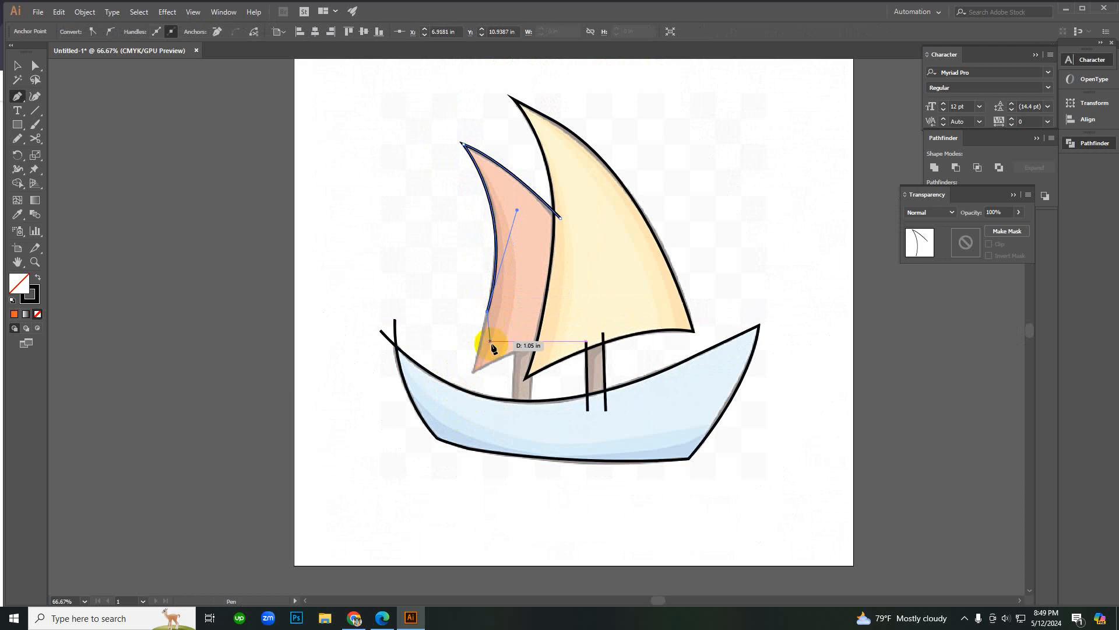
{"action": "left_click", "coordinate": [472, 372]}
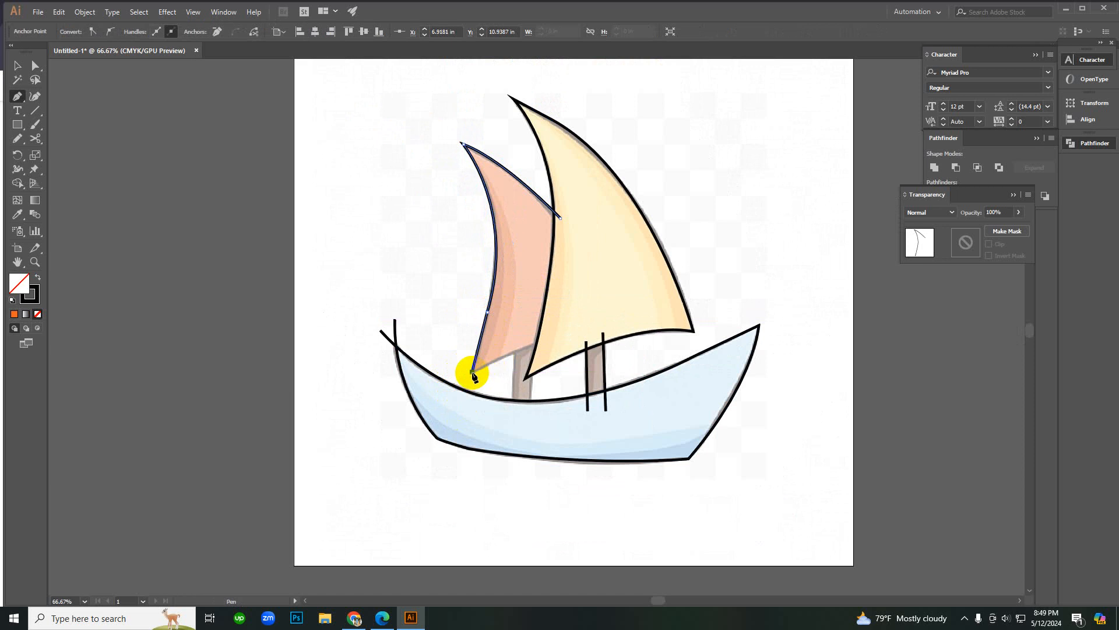
Step: Trace the orange sail's lower edge with a curved segment ending inside the yellow sail, and deselect the path
{"action": "left_click", "coordinate": [573, 337]}
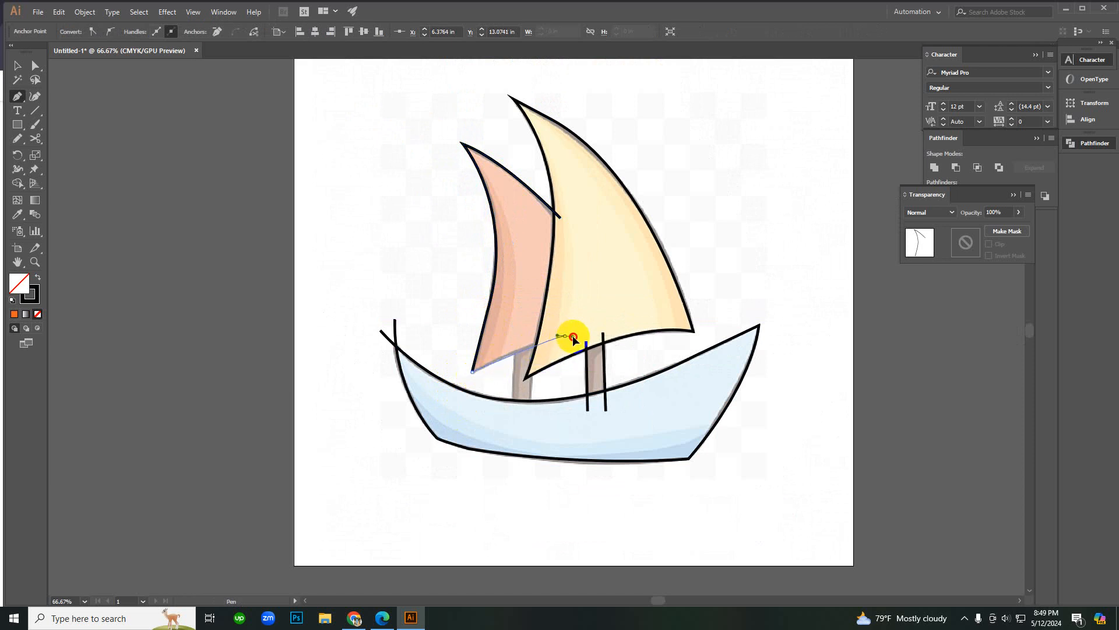
{"action": "key", "text": "v"}
{"action": "left_click", "coordinate": [603, 292]}
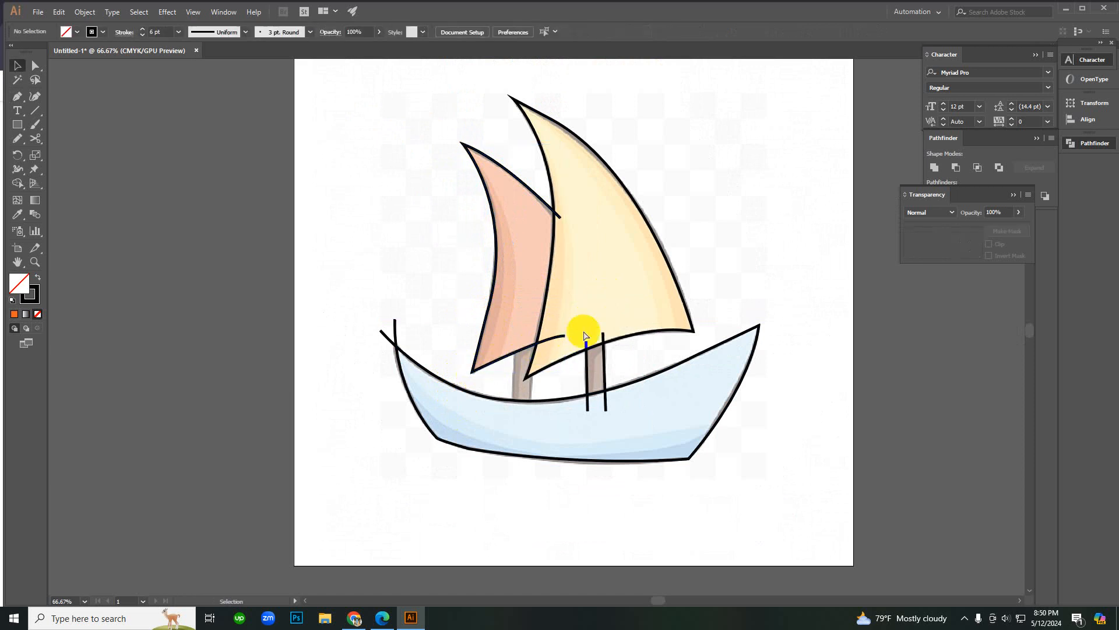
Step: Draw the rear mast's left edge as a straight Pen line running from inside the orange sail into the hull
{"action": "left_click", "coordinate": [546, 332], "text": "ctrl"}
{"action": "left_click", "coordinate": [530, 322], "text": "ctrl"}
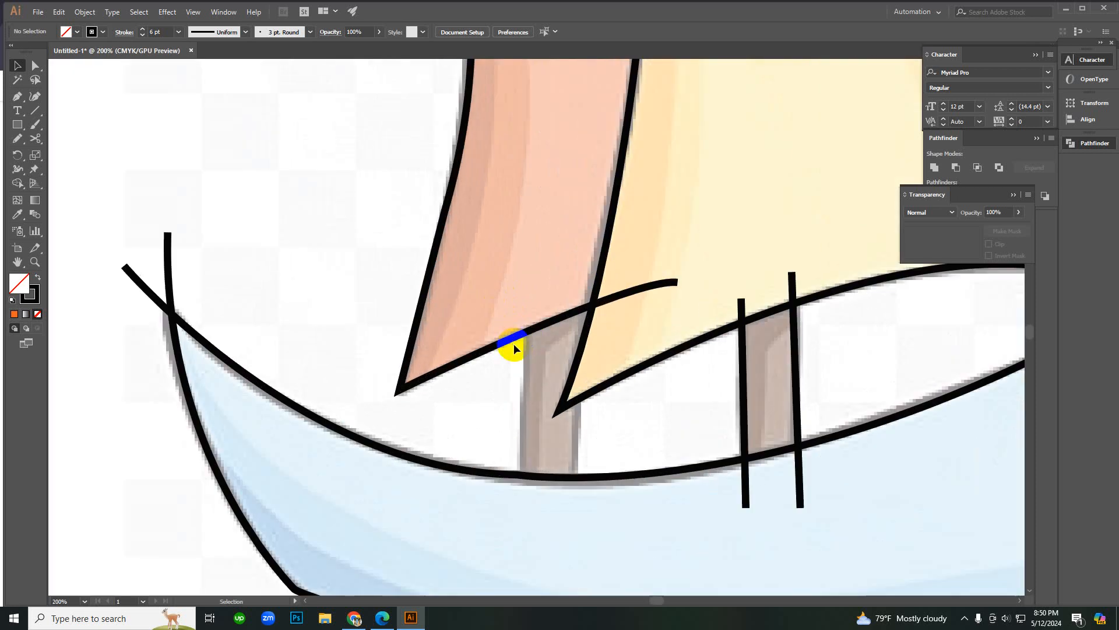
{"action": "key", "text": "p"}
{"action": "left_click", "coordinate": [525, 311]}
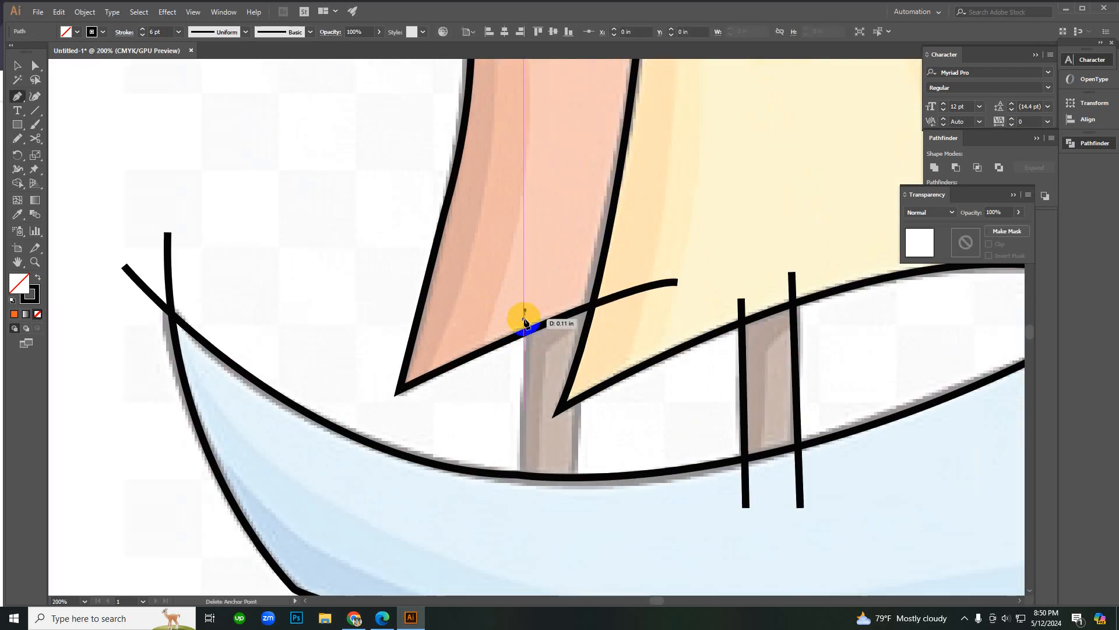
{"action": "left_click", "coordinate": [523, 514]}
{"action": "key", "text": "v"}
{"action": "left_click", "coordinate": [626, 401]}
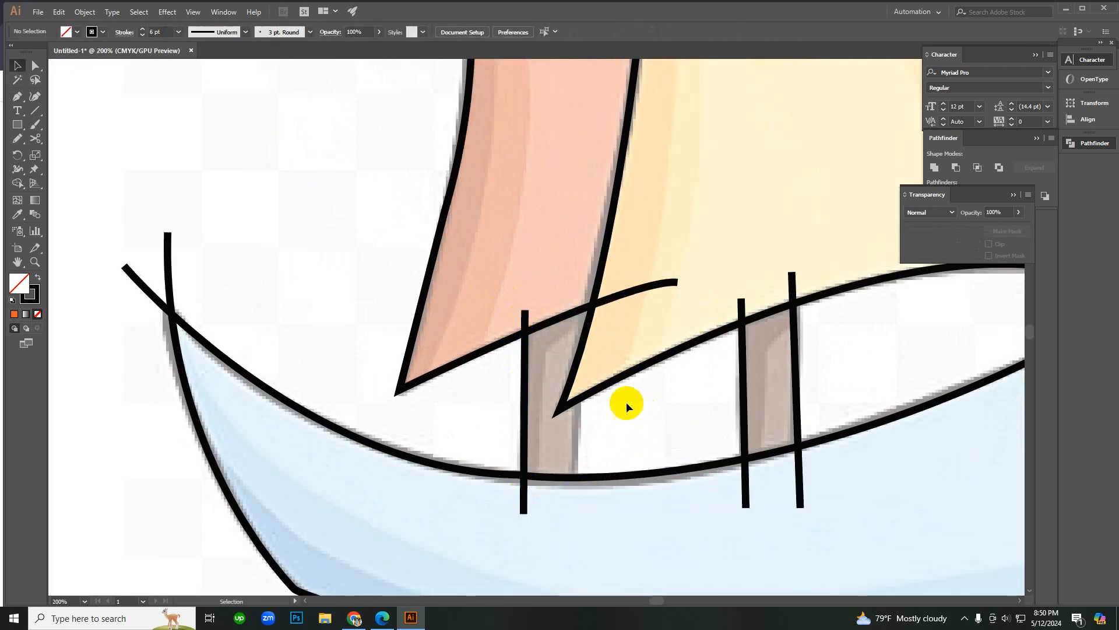
Step: Draw the rear mast's right edge as a straight vertical Pen line from inside the yellow sail down into the hull
{"action": "key", "text": "o"}
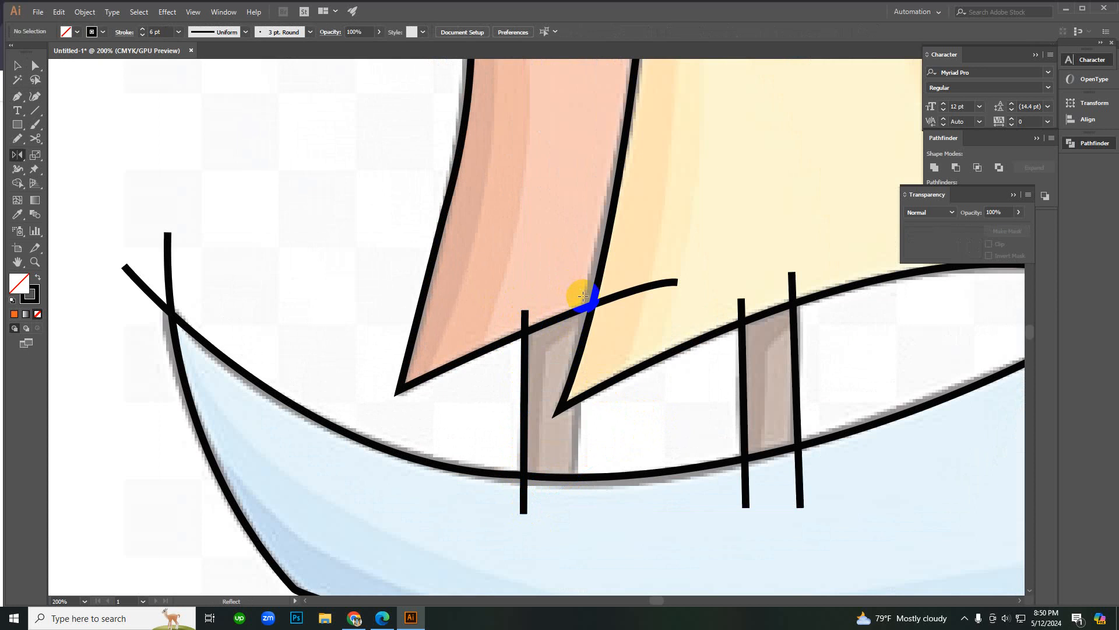
{"action": "left_click", "coordinate": [575, 340]}
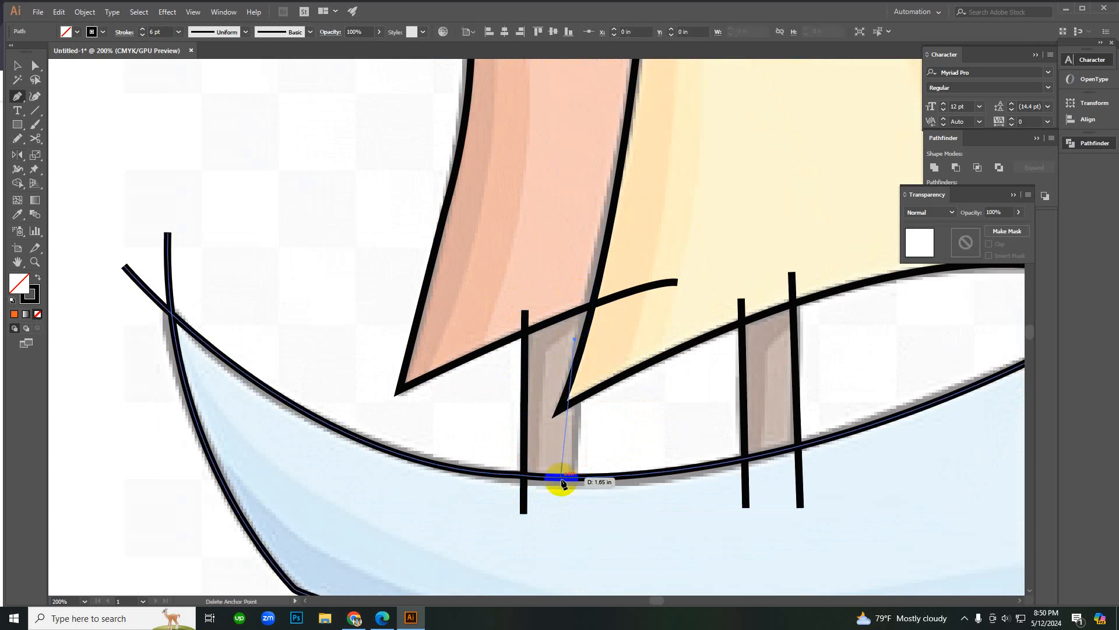
{"action": "left_click", "coordinate": [575, 527]}
{"action": "key", "text": "v"}
{"action": "left_click", "coordinate": [639, 404]}
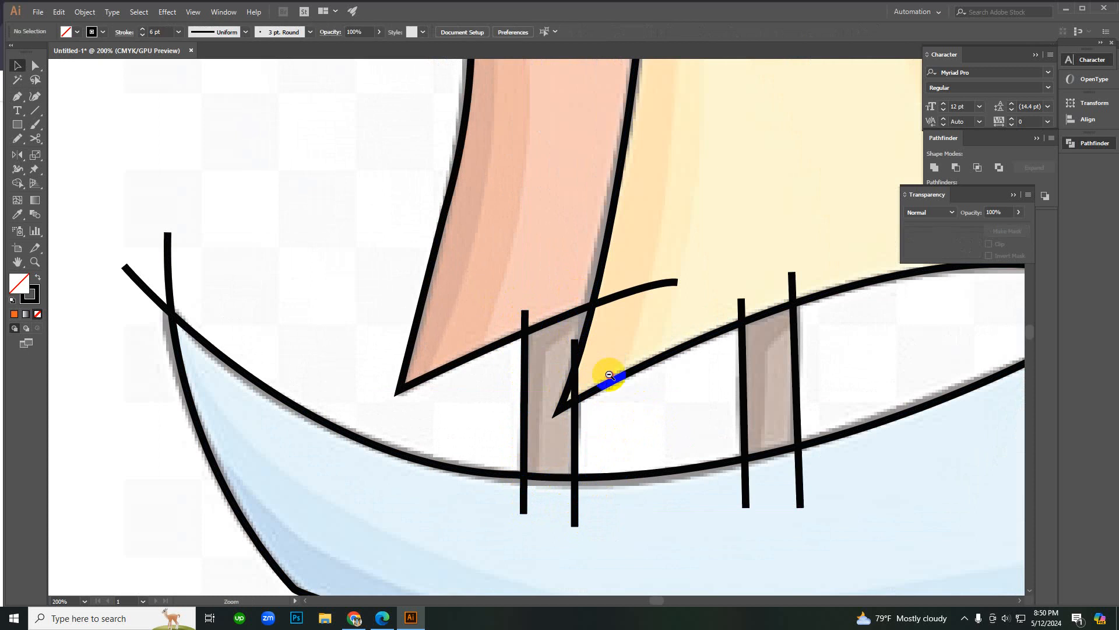
Step: Unlock the faded sailboat reference image behind the outlines and clear the selection
{"action": "left_click", "coordinate": [609, 375], "text": "ctrl+alt"}
{"action": "left_click", "coordinate": [609, 375], "text": "ctrl+alt"}
{"action": "left_click", "coordinate": [525, 305], "text": "ctrl+alt"}
{"action": "left_click", "coordinate": [525, 305], "text": "ctrl+alt"}
{"action": "left_click", "coordinate": [520, 334], "text": "ctrl"}
{"action": "left_click", "coordinate": [507, 343], "text": "ctrl"}
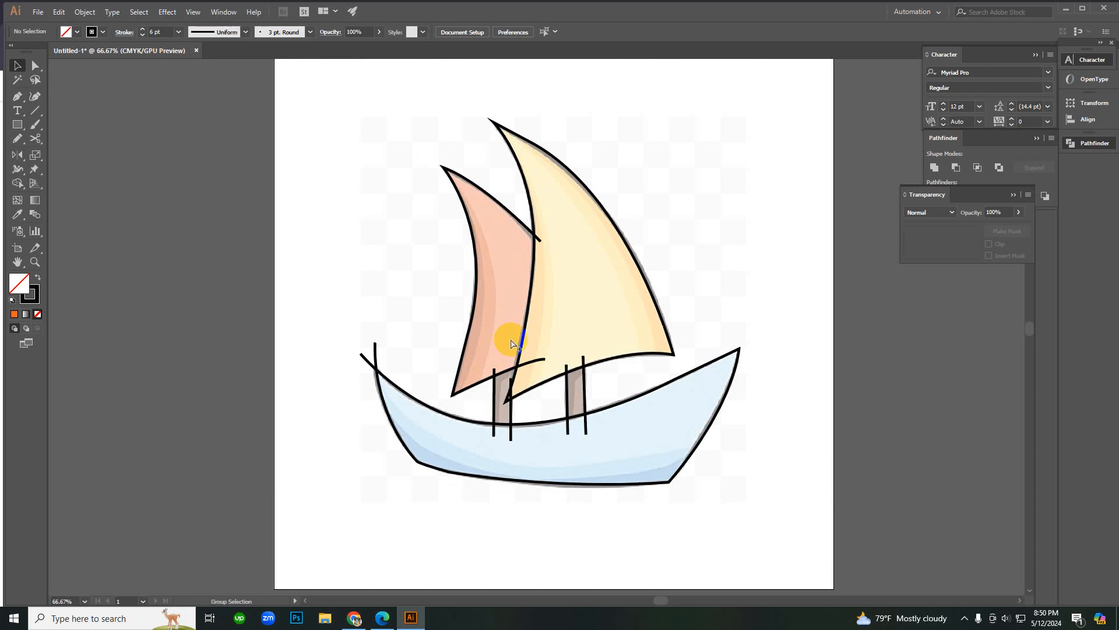
{"action": "left_click", "coordinate": [511, 344]}
{"action": "left_click", "coordinate": [229, 286]}
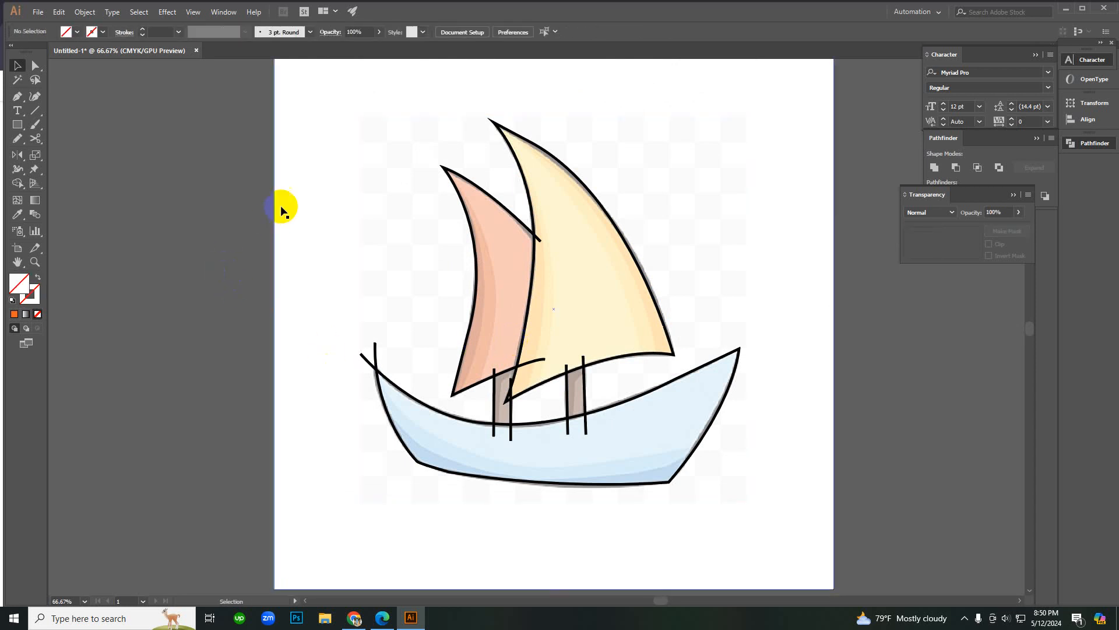
{"action": "left_click", "coordinate": [281, 204]}
{"action": "key", "text": "ctrl+shift+a"}
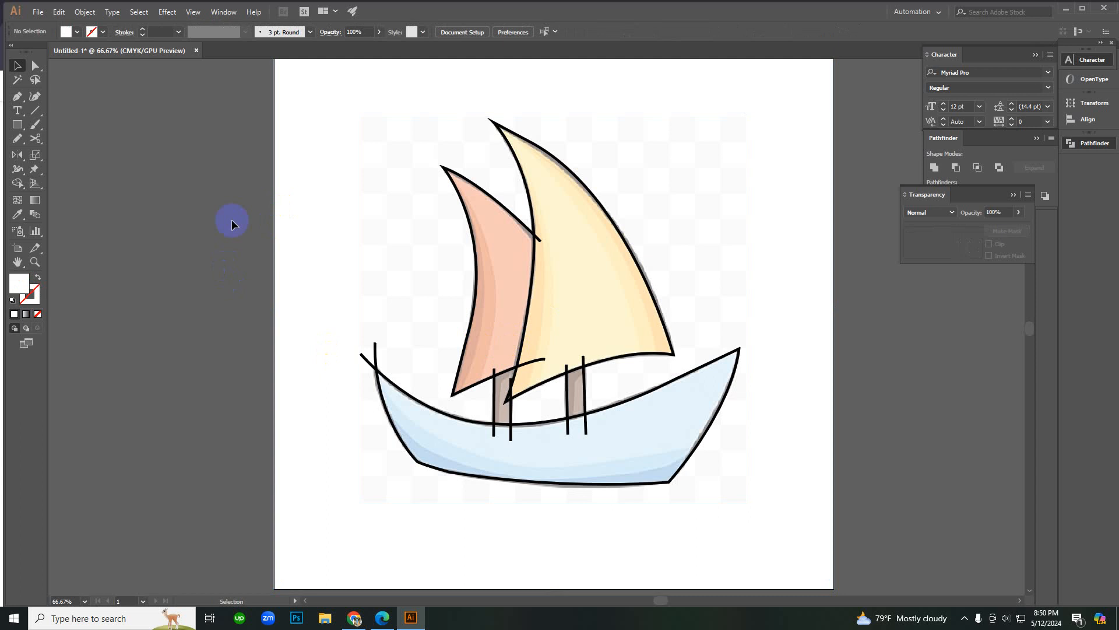
{"action": "left_click", "coordinate": [470, 397]}
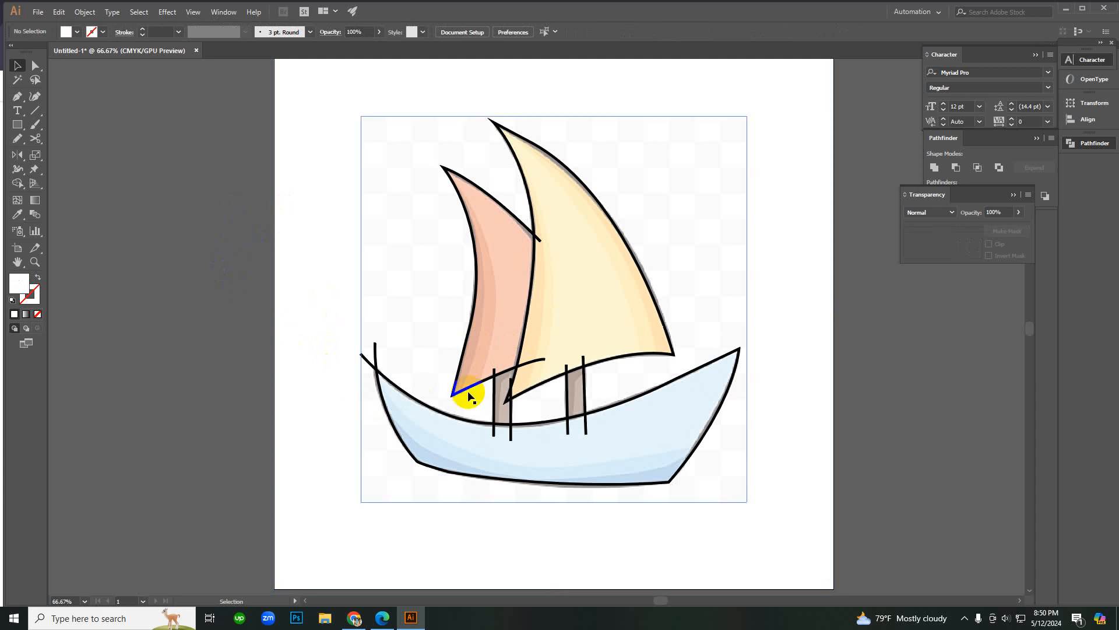
Step: Move the reference image off the artboard, placing it just beside the artboard's left edge
{"action": "key", "text": "ctrl+minus"}
{"action": "left_click_drag", "start_coordinate": [428, 276], "coordinate": [44, 278]}
{"action": "left_click_drag", "start_coordinate": [415, 240], "coordinate": [105, 245]}
{"action": "left_click_drag", "start_coordinate": [288, 271], "coordinate": [243, 272]}
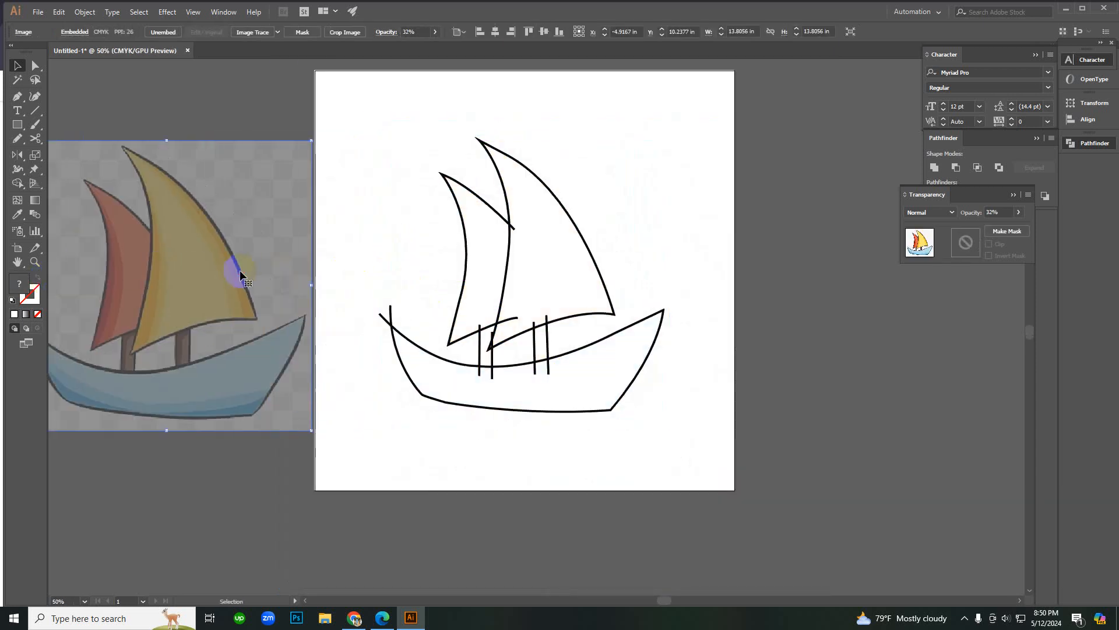
Step: Set the reference image's opacity to 100% and deselect it
{"action": "left_click", "coordinate": [434, 31]}
{"action": "left_click_drag", "start_coordinate": [402, 46], "coordinate": [460, 64]}
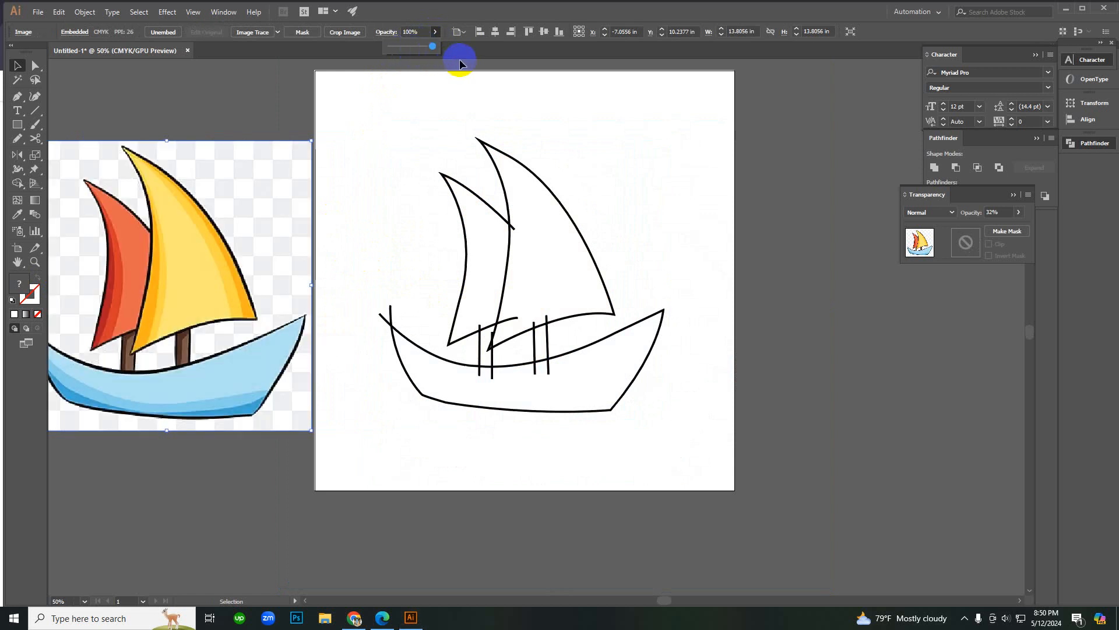
{"action": "left_click", "coordinate": [622, 108]}
Step: Select all the traced boat outlines and expand their fill and stroke into shapes
{"action": "mouse_move", "coordinate": [369, 136]}
{"action": "left_mouse_down"}
{"action": "mouse_move", "coordinate": [629, 442]}
{"action": "mouse_move", "coordinate": [698, 468]}
{"action": "left_mouse_up"}
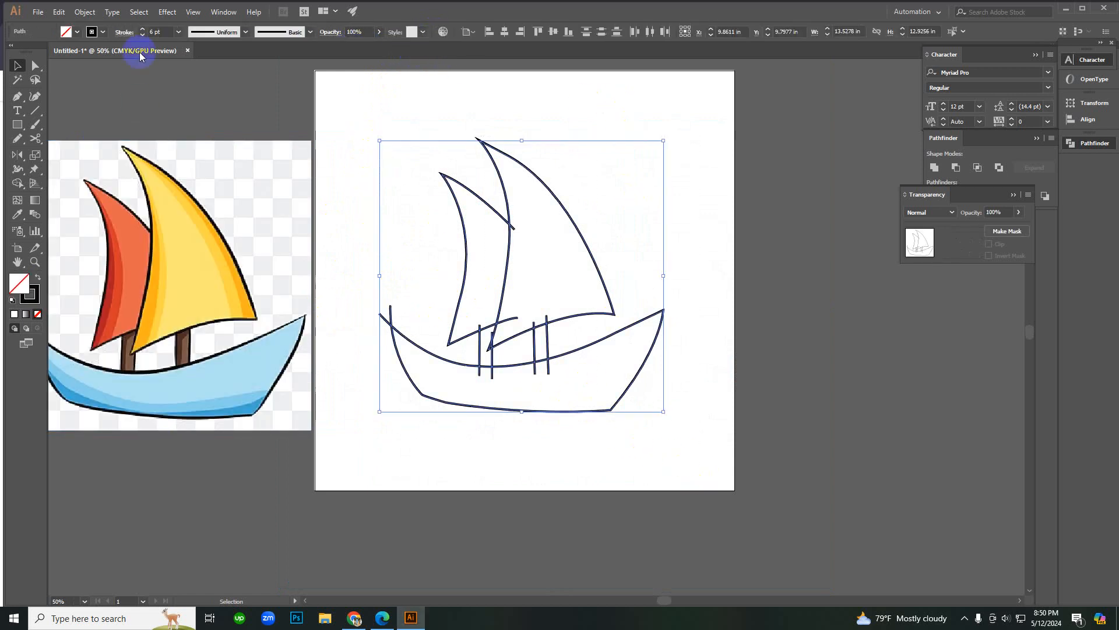
{"action": "left_click", "coordinate": [91, 13]}
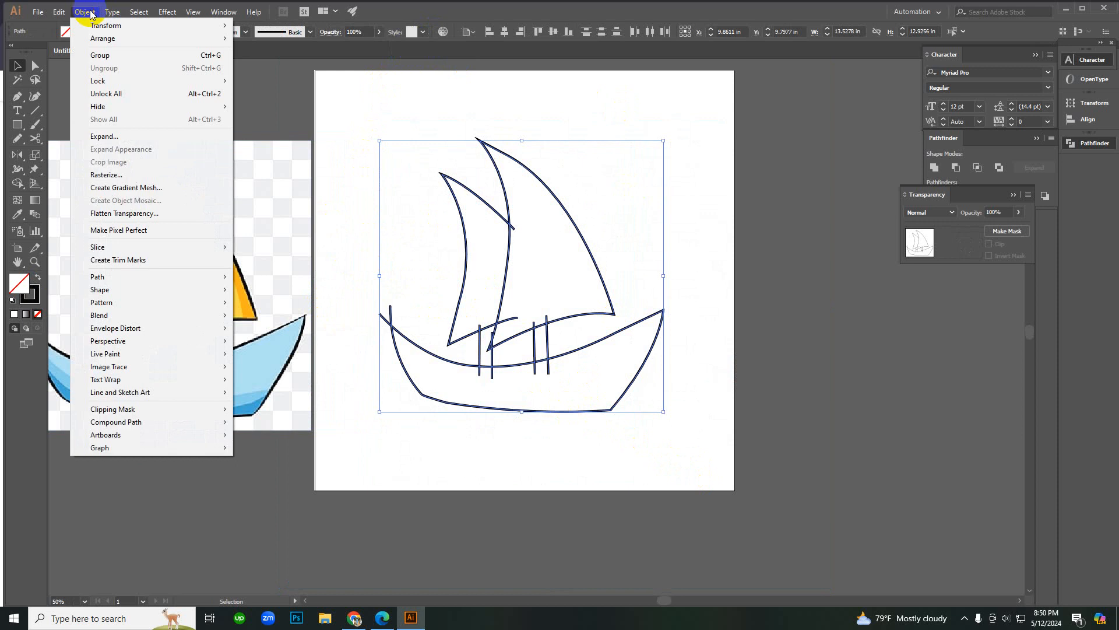
{"action": "left_click", "coordinate": [148, 132]}
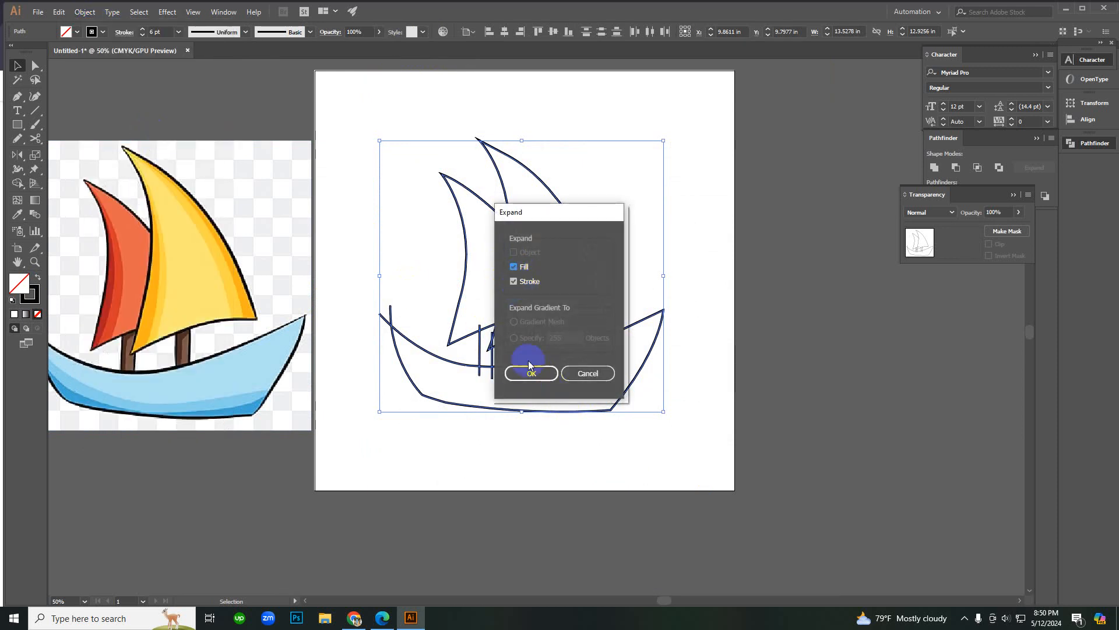
{"action": "left_click", "coordinate": [533, 373]}
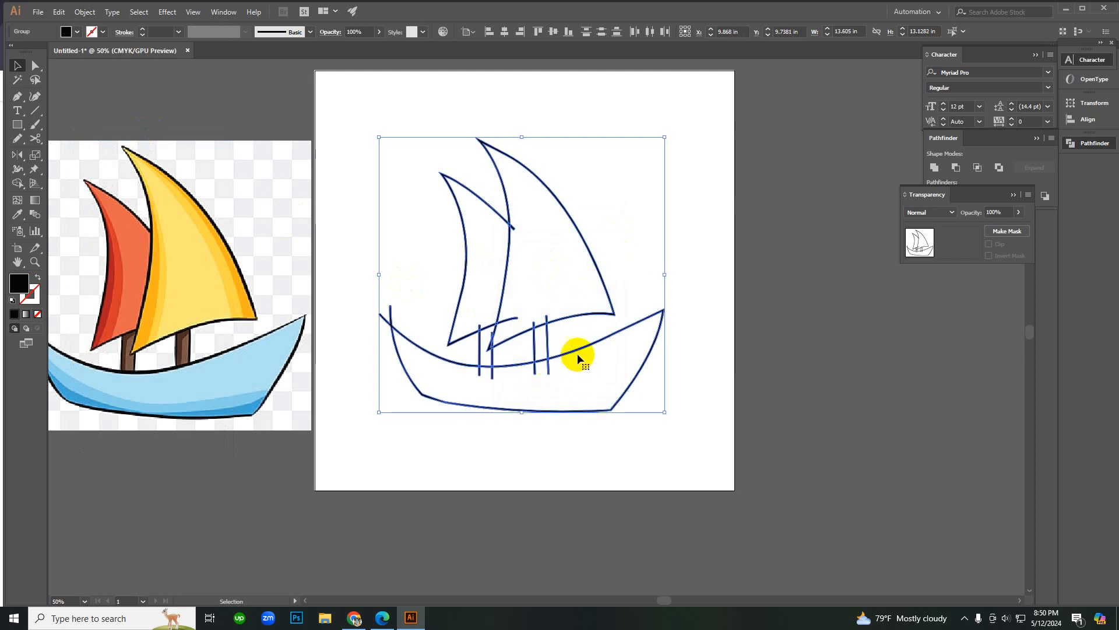
{"action": "left_click", "coordinate": [595, 202]}
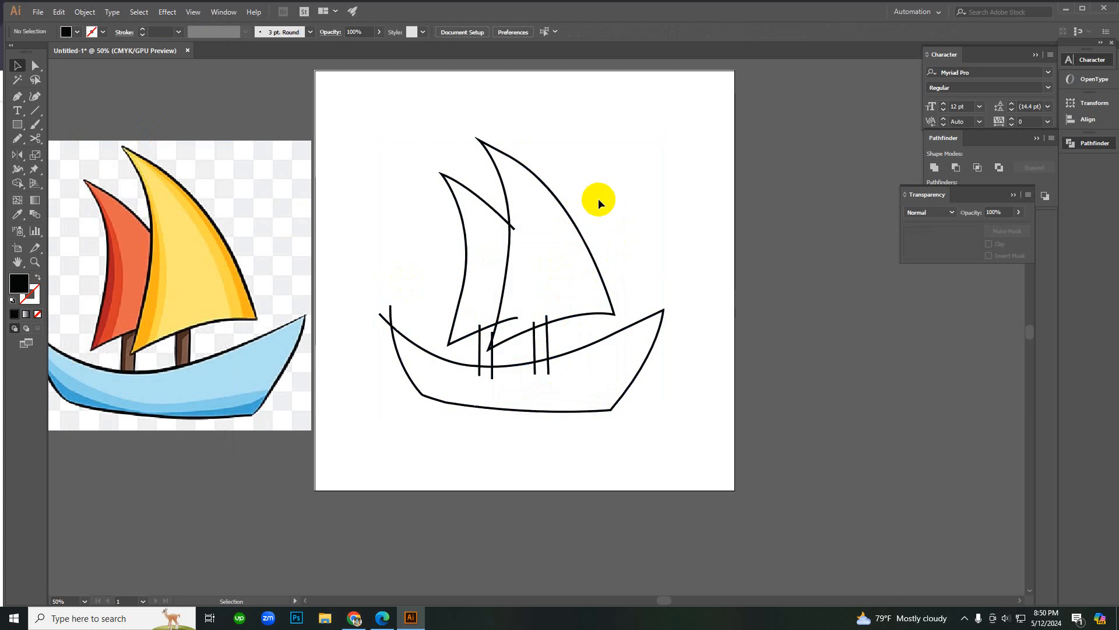
Step: Divide the expanded boat outlines with Pathfinder and ungroup the resulting pieces
{"action": "left_click", "coordinate": [612, 419]}
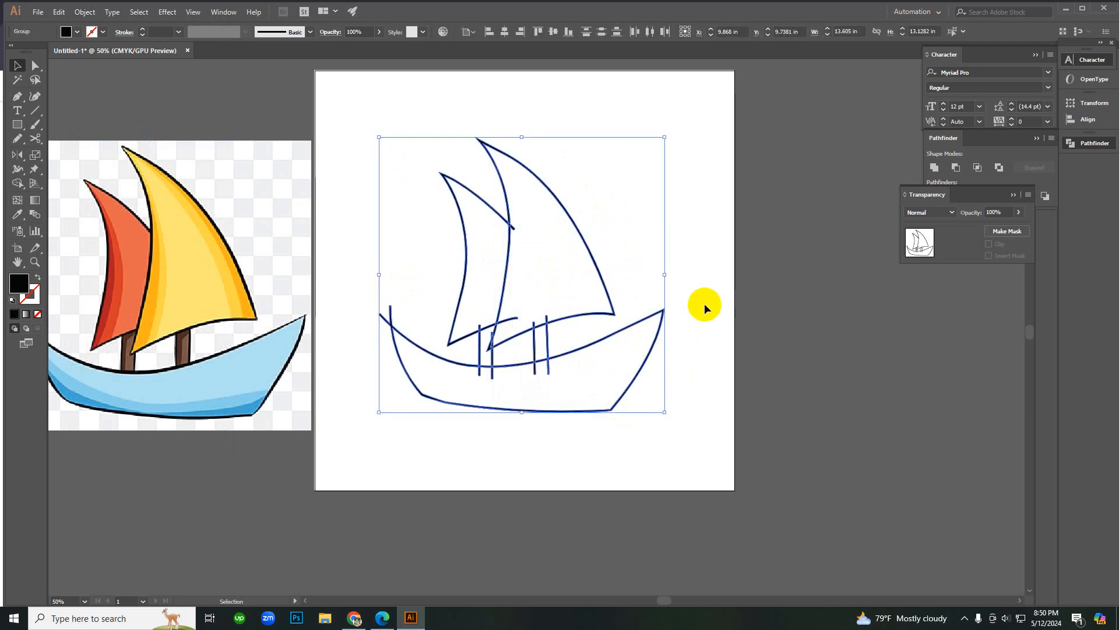
{"action": "left_click", "coordinate": [1013, 195]}
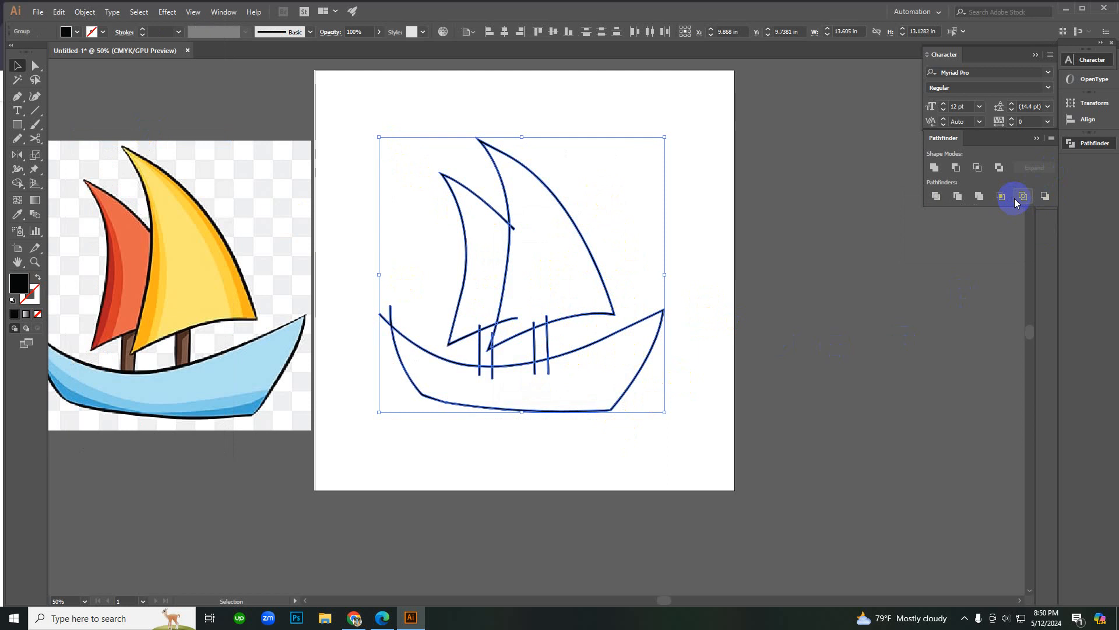
{"action": "left_click", "coordinate": [942, 196]}
{"action": "right_click", "coordinate": [773, 225]}
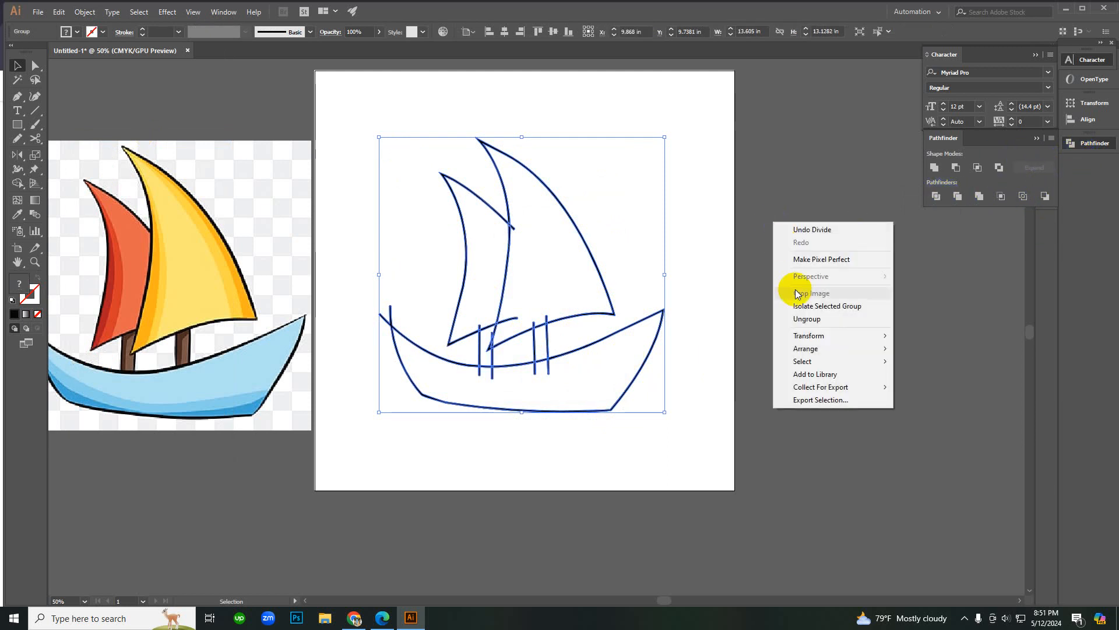
{"action": "left_click", "coordinate": [794, 318]}
Step: Delete the overhanging ends of the orange sail's upper and lower edges inside the yellow sail, including the leftover unfilled piece
{"action": "left_click", "coordinate": [588, 301]}
{"action": "left_click", "coordinate": [375, 313]}
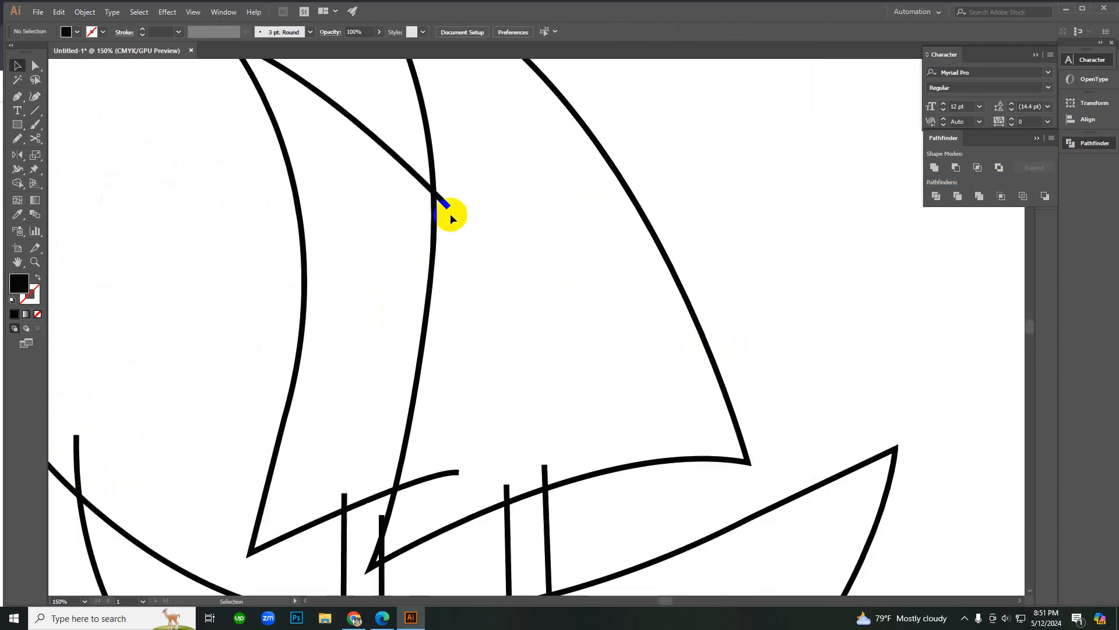
{"action": "left_click", "coordinate": [450, 212]}
{"action": "key", "text": "Delete"}
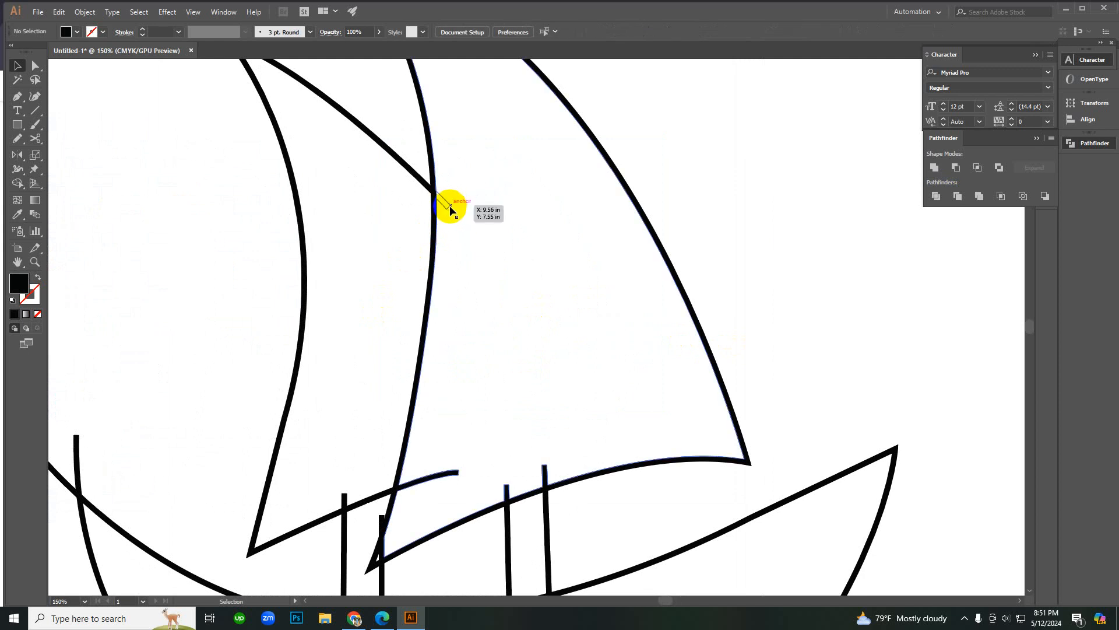
{"action": "left_click", "coordinate": [450, 212]}
{"action": "key", "text": "Delete"}
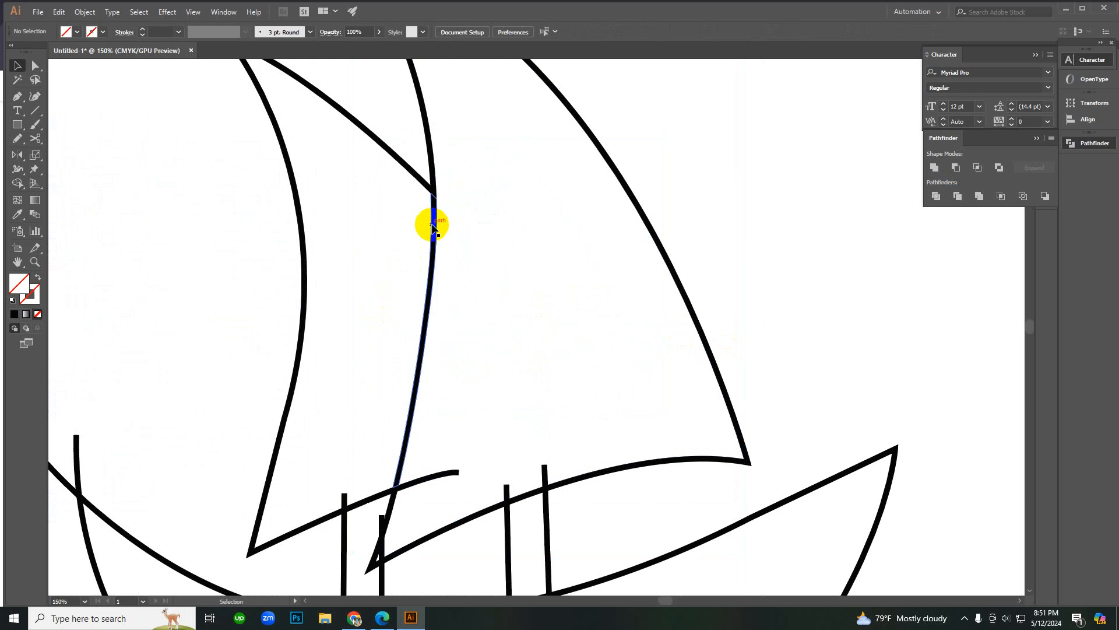
{"action": "left_click", "coordinate": [425, 476]}
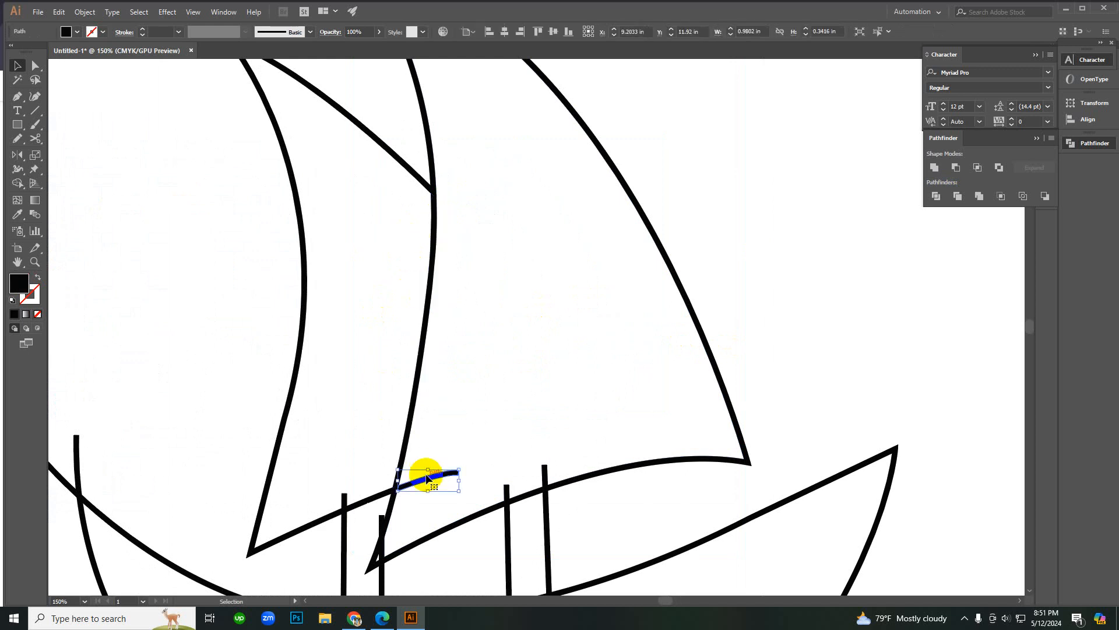
{"action": "key", "text": "Delete"}
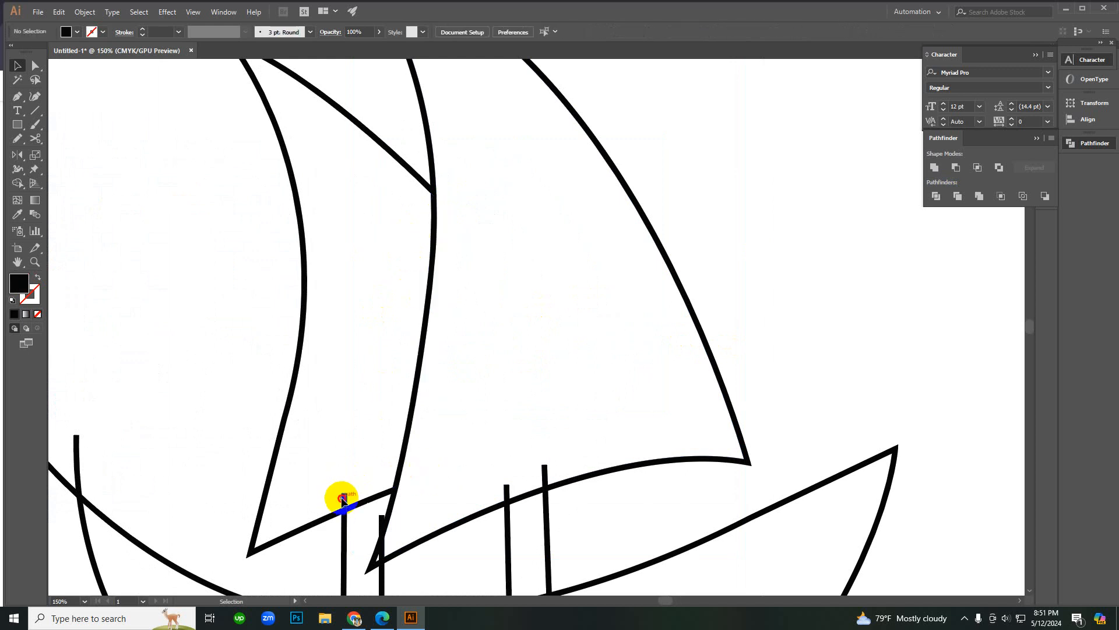
Step: Delete the rear mast's left line end inside the orange sail and trim its right line end near the yellow sail's lower left tip
{"action": "left_click", "coordinate": [343, 500]}
{"action": "left_click", "coordinate": [344, 502]}
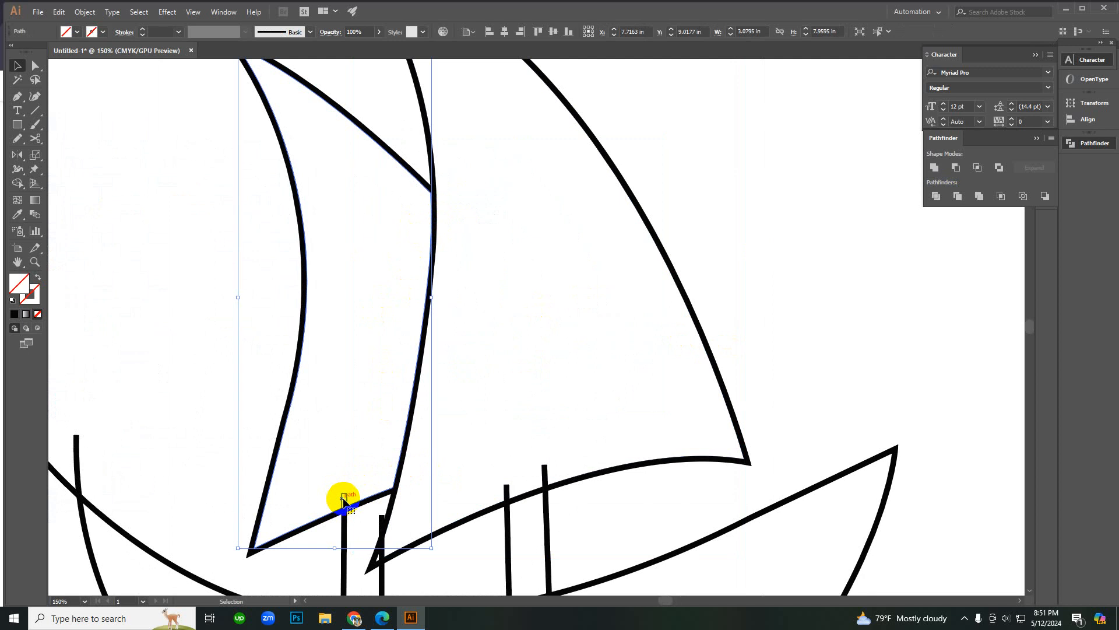
{"action": "key", "text": "Delete"}
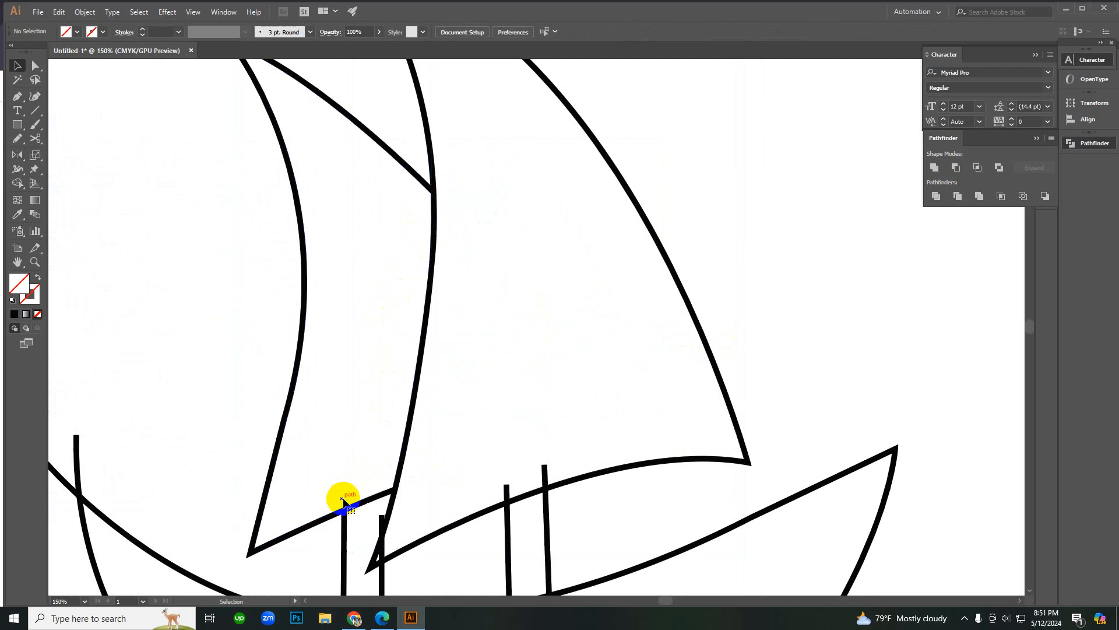
{"action": "left_click", "coordinate": [380, 520]}
{"action": "left_click", "coordinate": [381, 521]}
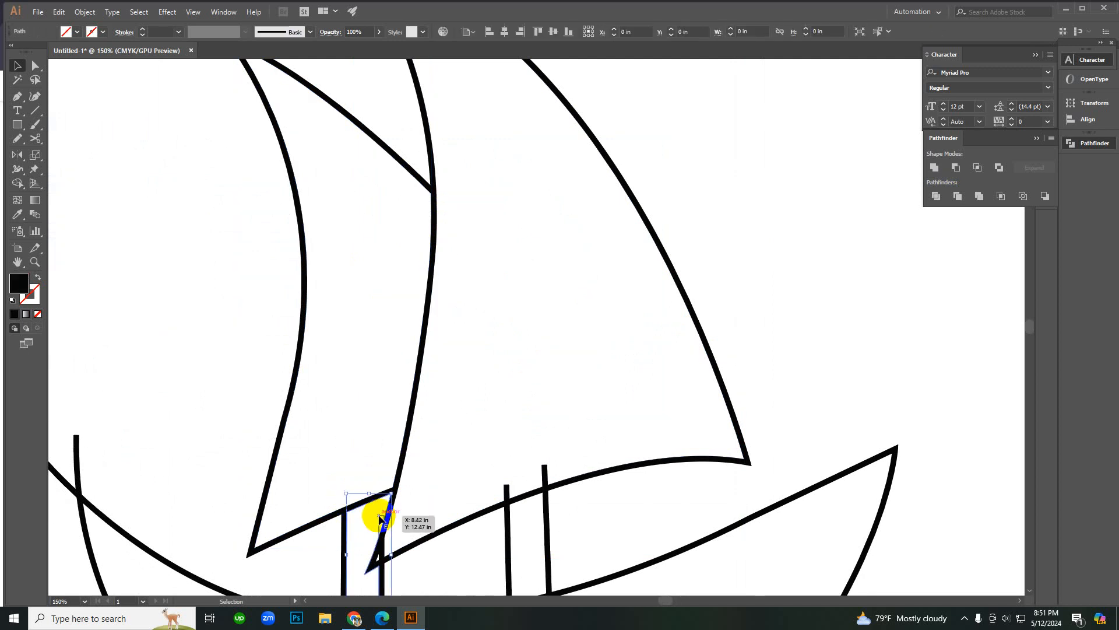
{"action": "left_click", "coordinate": [379, 518]}
{"action": "scroll", "coordinate": [373, 501], "scroll_direction": "down", "scroll_amount": 2}
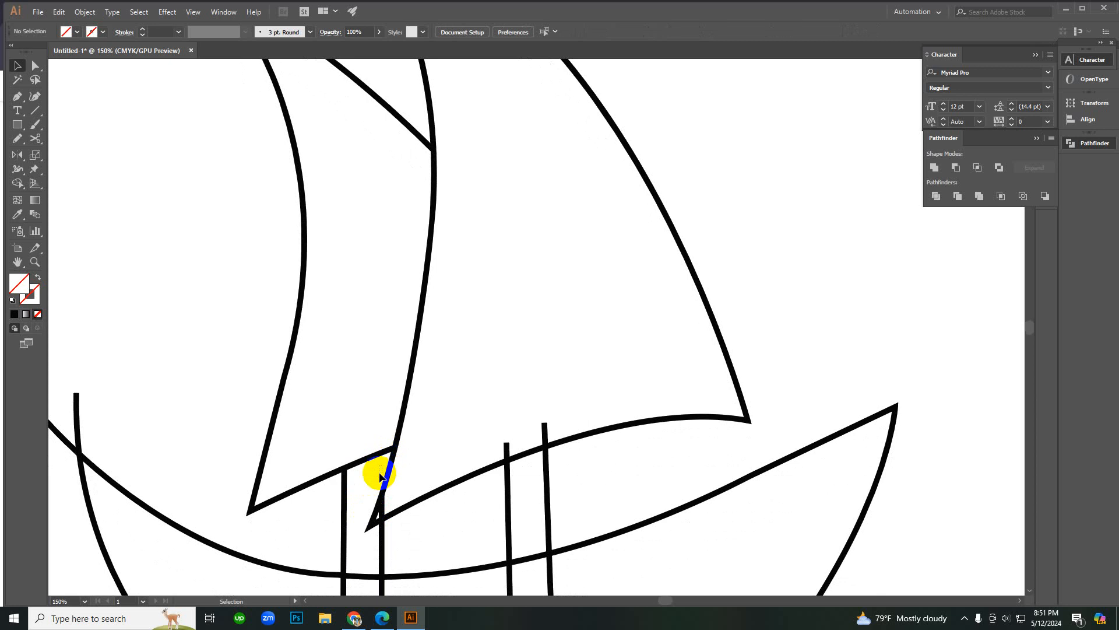
{"action": "scroll", "coordinate": [368, 492], "scroll_direction": "down", "scroll_amount": 1}
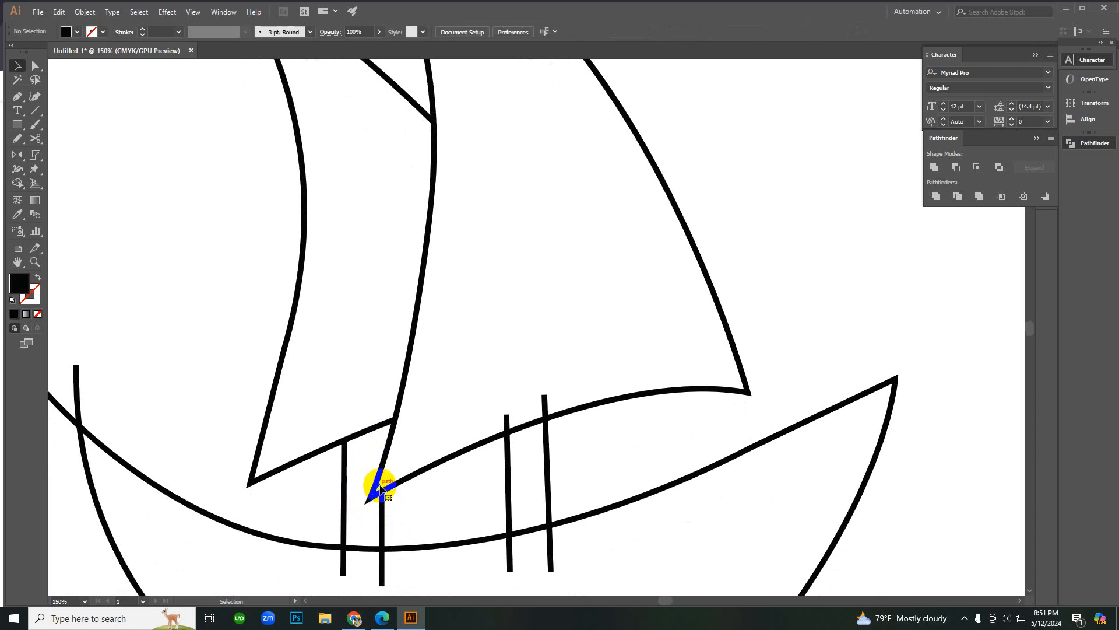
{"action": "key", "text": "ctrl+space"}
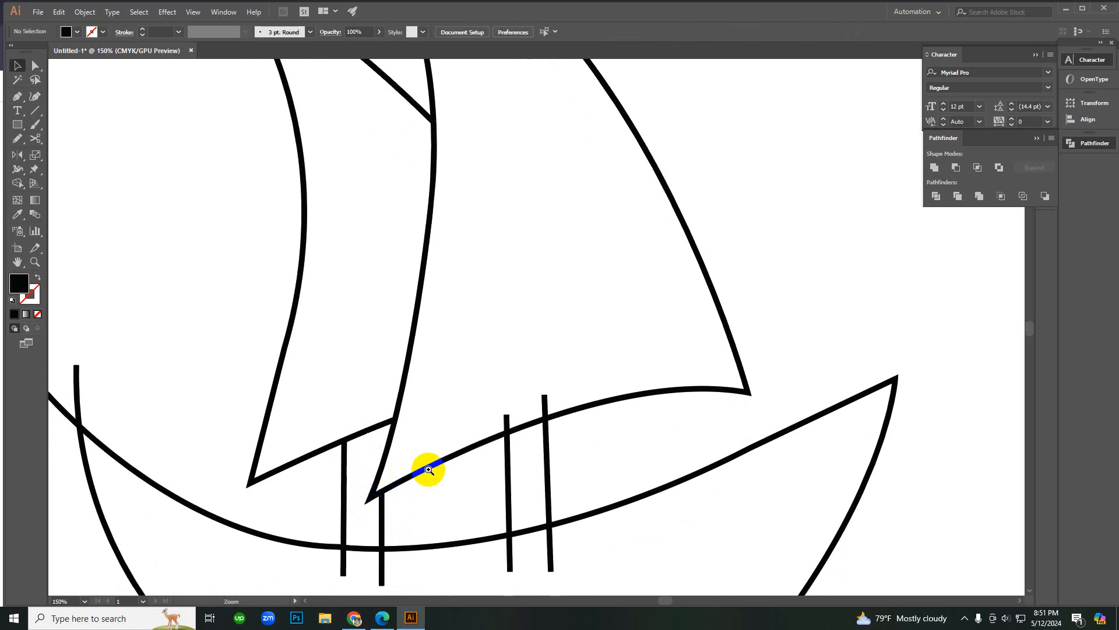
{"action": "double_click", "coordinate": [457, 445], "text": "ctrl"}
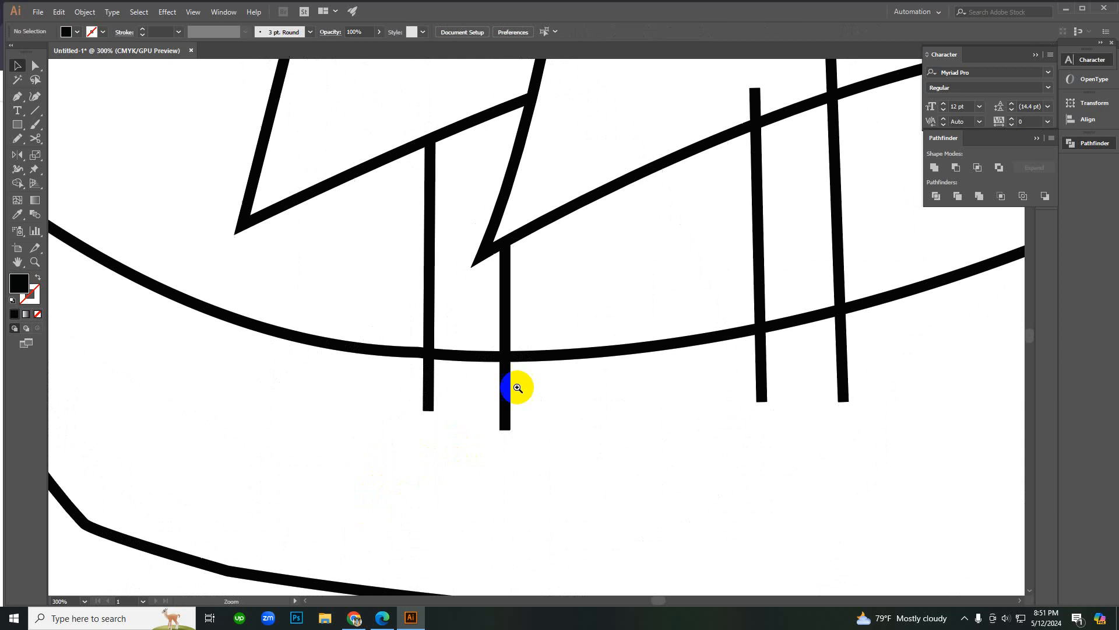
{"action": "double_click", "coordinate": [598, 236], "text": "ctrl"}
{"action": "double_click", "coordinate": [492, 368], "text": "ctrl"}
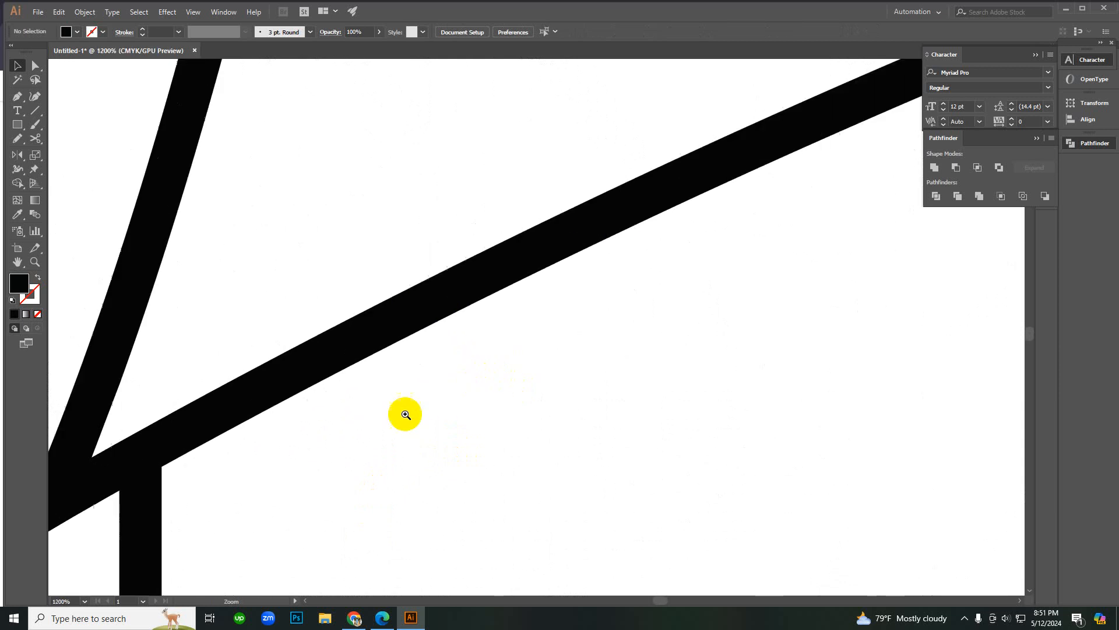
{"action": "left_click", "coordinate": [118, 430]}
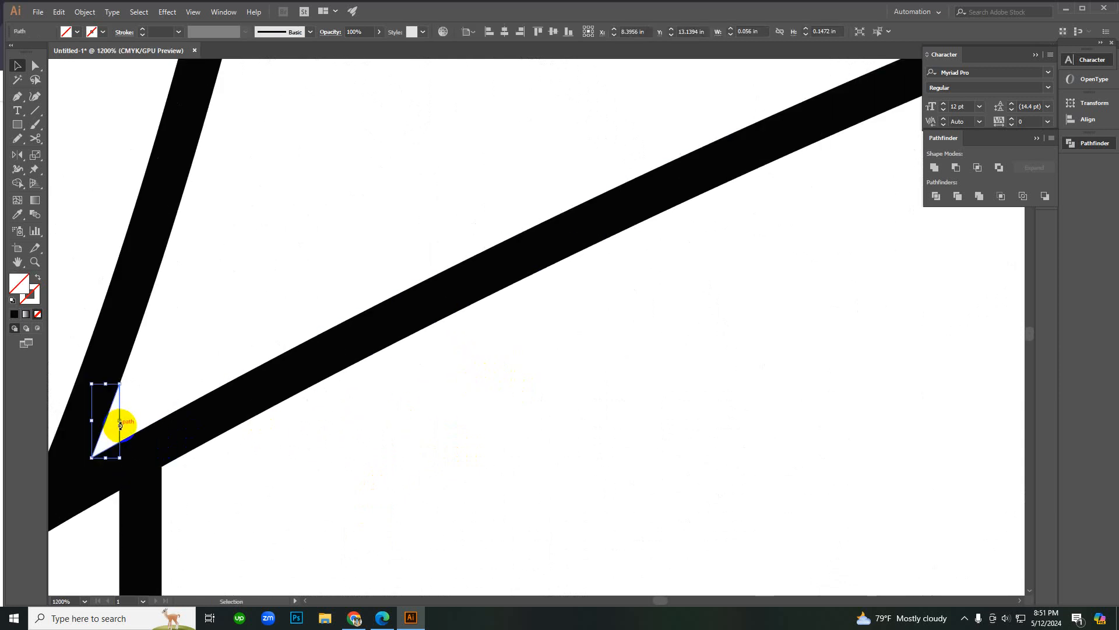
{"action": "key", "text": "ctrl+shift+a"}
{"action": "key", "text": "backslash"}
{"action": "left_click", "coordinate": [213, 360]}
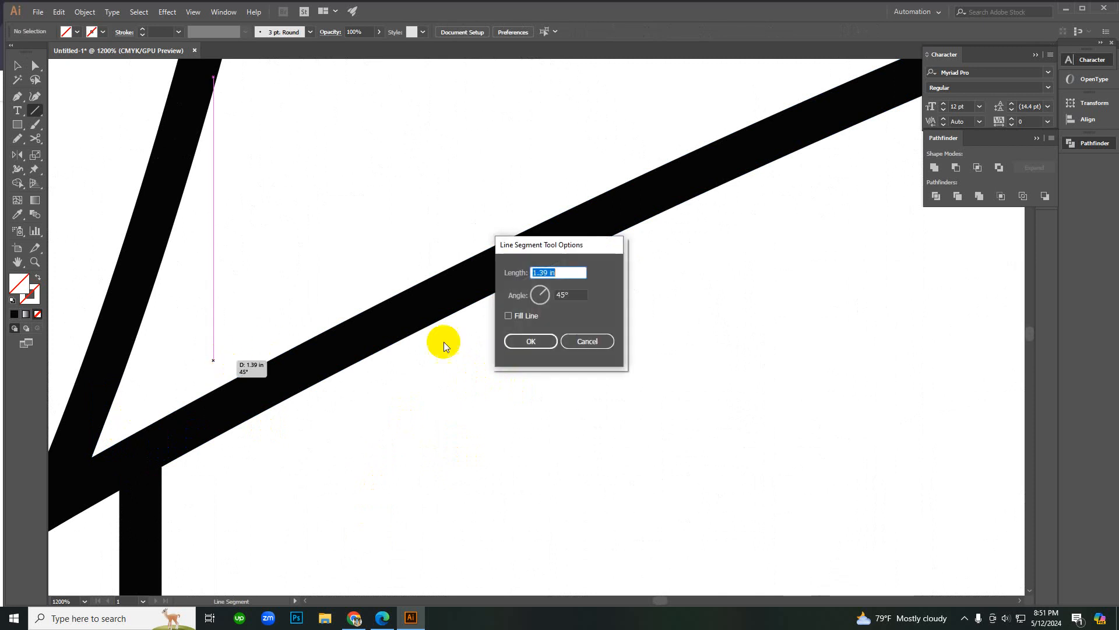
{"action": "left_click", "coordinate": [576, 340]}
Step: Delete the front mast's two line ends that protrude above the yellow sail's lower edge
{"action": "left_click", "coordinate": [499, 260], "text": "ctrl"}
{"action": "key", "text": "ctrl+minus"}
{"action": "key", "text": "ctrl+minus"}
{"action": "key", "text": "ctrl+minus"}
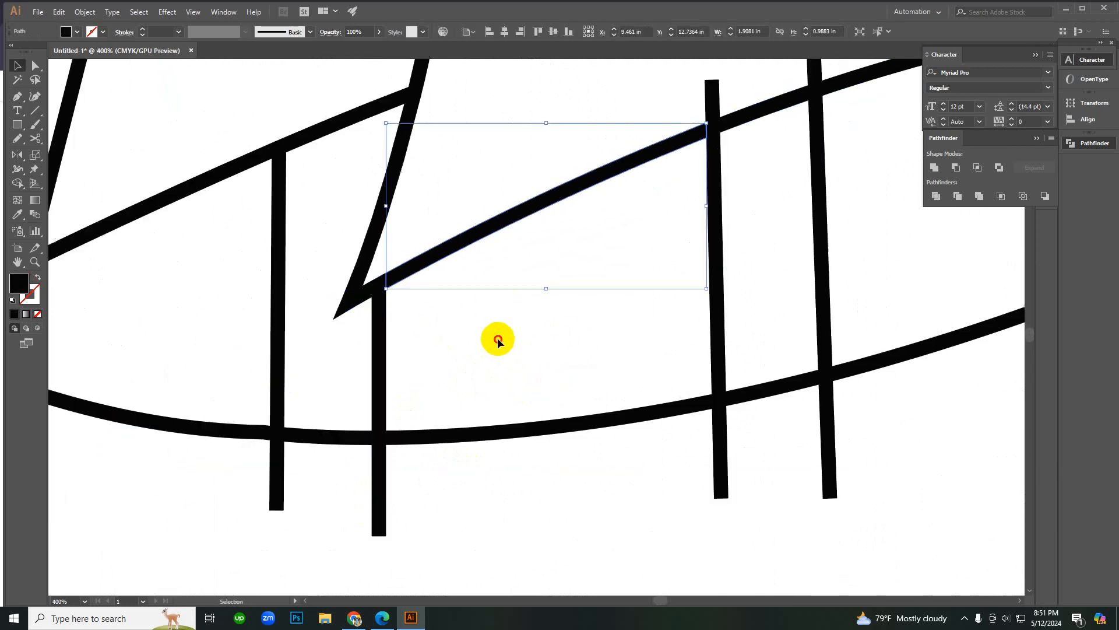
{"action": "key", "text": "ctrl+minus"}
{"action": "left_click", "coordinate": [663, 154]}
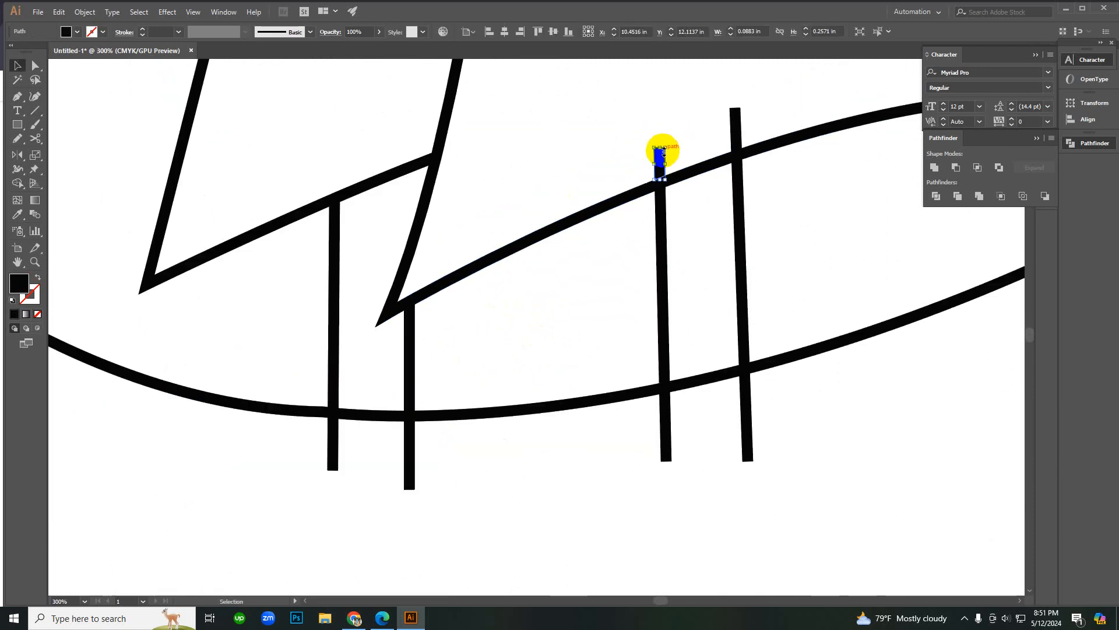
{"action": "key", "text": "Delete"}
{"action": "scroll", "coordinate": [655, 164], "scroll_direction": "up", "scroll_amount": 1}
{"action": "left_click", "coordinate": [736, 146]}
{"action": "key", "text": "Delete"}
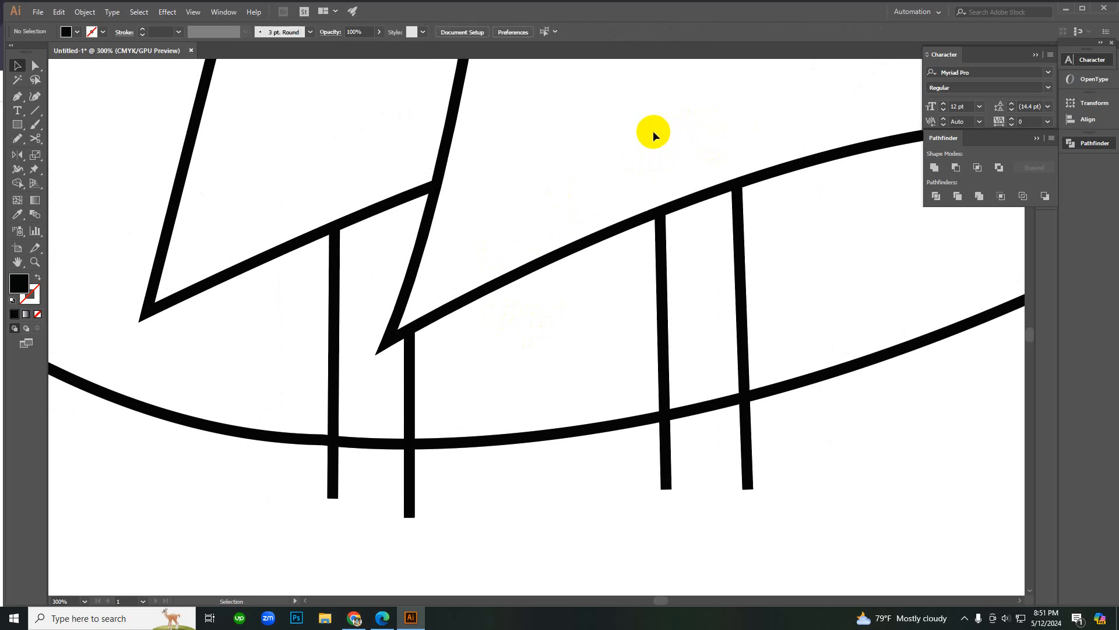
Step: Delete the front and rear masts' line ends that hang below the hull's curved upper edge
{"action": "left_click_drag", "start_coordinate": [622, 463], "coordinate": [790, 508]}
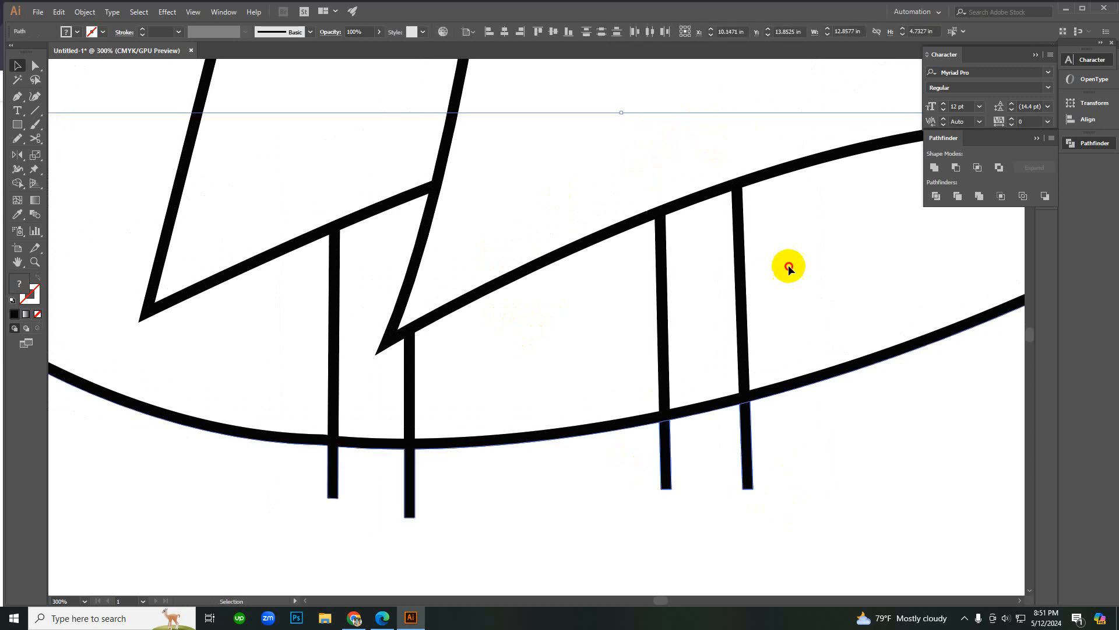
{"action": "key", "text": "Delete"}
{"action": "left_click", "coordinate": [661, 471]}
{"action": "key", "text": "Delete"}
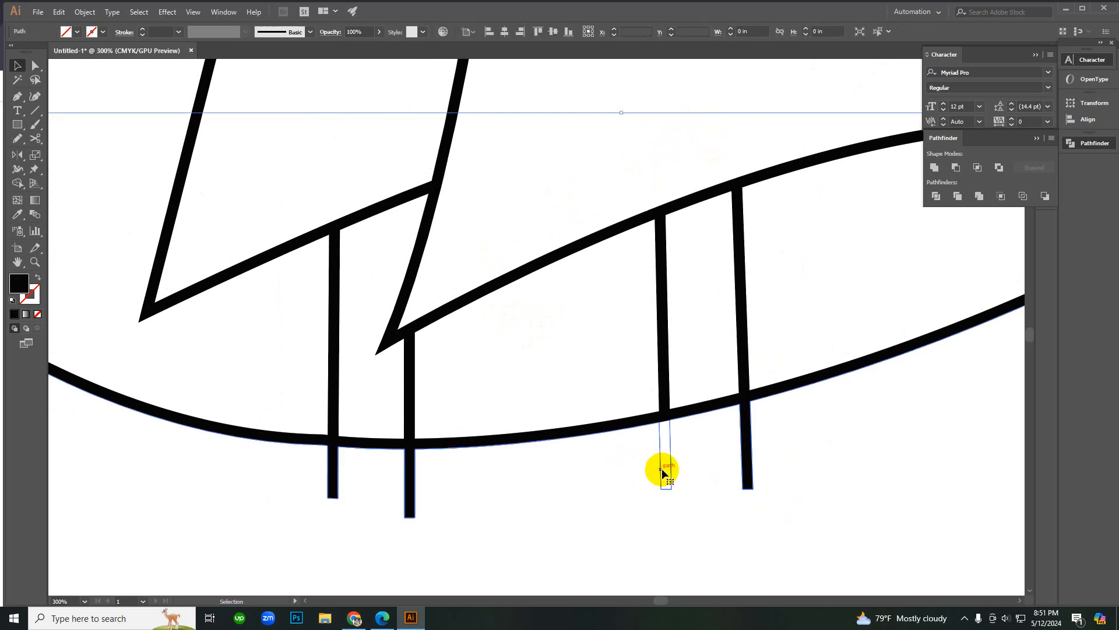
{"action": "left_click", "coordinate": [747, 467]}
{"action": "key", "text": "Delete"}
{"action": "left_click", "coordinate": [332, 482]}
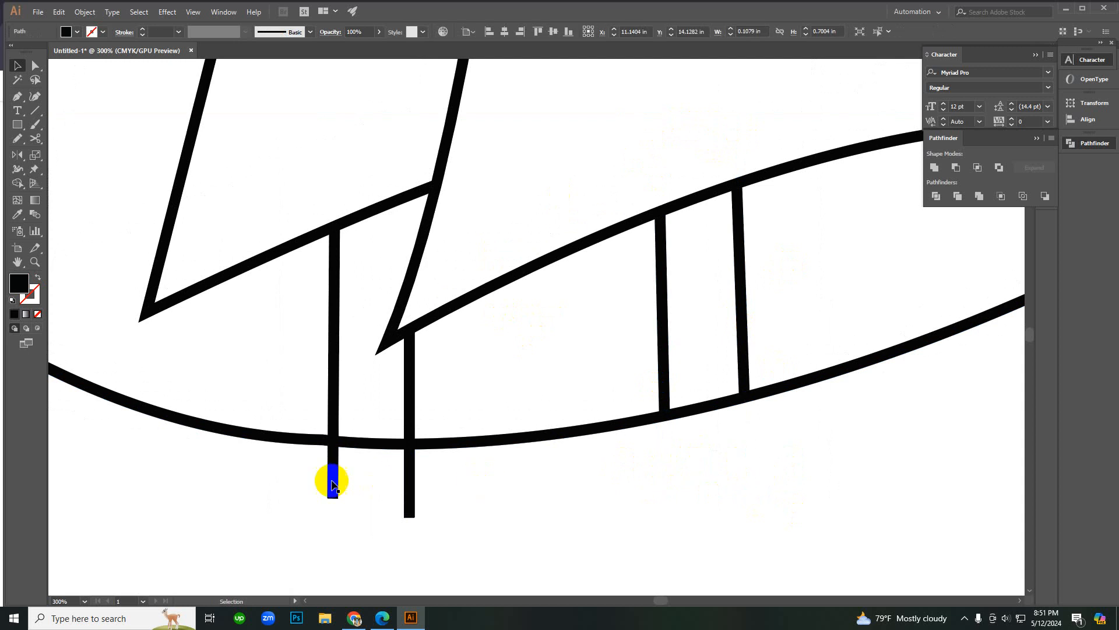
Step: Delete the two mast line ends that protrude below the deck line under the front mast
{"action": "key", "text": "Delete"}
{"action": "left_click_drag", "start_coordinate": [318, 488], "coordinate": [555, 550]}
{"action": "key", "text": "Delete"}
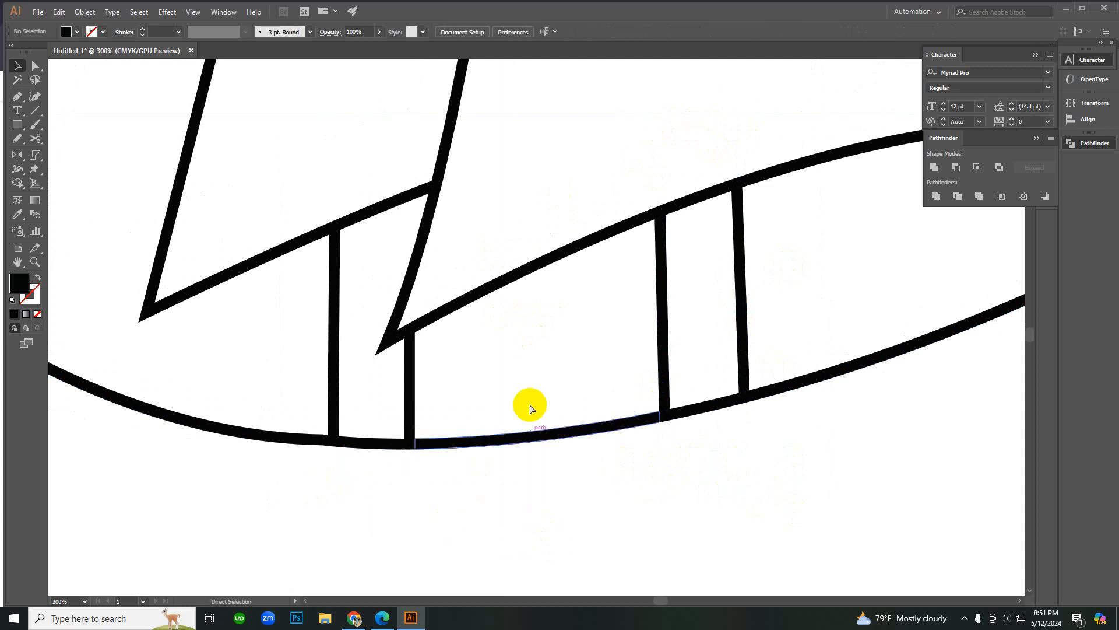
{"action": "key", "text": "ctrl+minus"}
{"action": "key", "text": "ctrl+minus"}
{"action": "key", "text": "ctrl+minus"}
{"action": "left_click", "coordinate": [313, 236]}
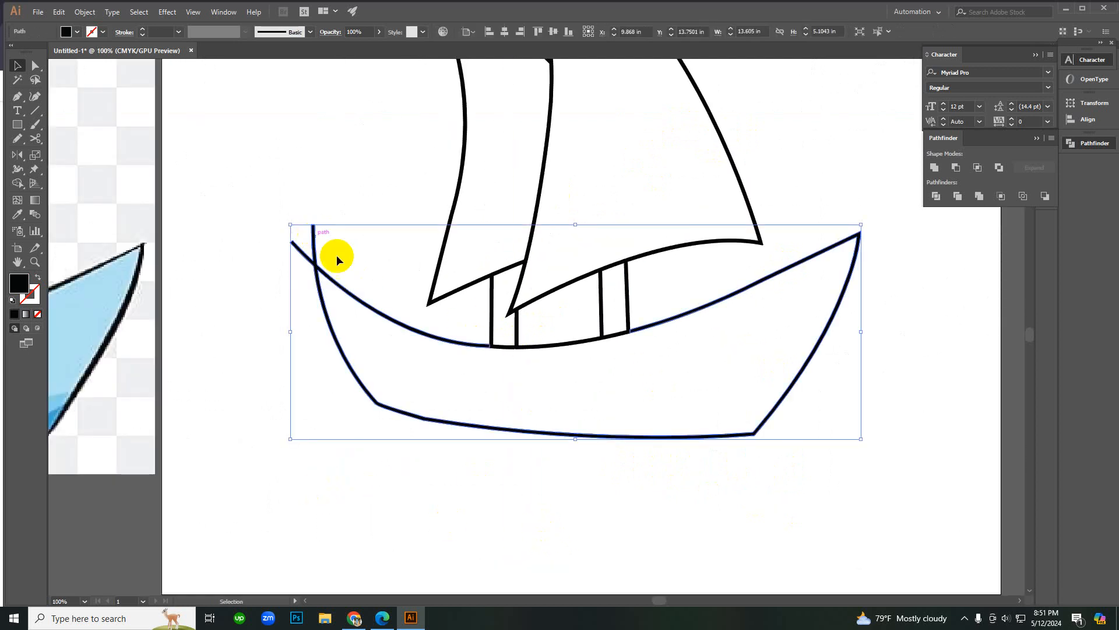
{"action": "left_click", "coordinate": [547, 336], "text": "ctrl"}
{"action": "left_click", "coordinate": [368, 300], "text": "ctrl"}
{"action": "left_click", "coordinate": [368, 300], "text": "ctrl"}
{"action": "left_click", "coordinate": [464, 295], "text": "ctrl"}
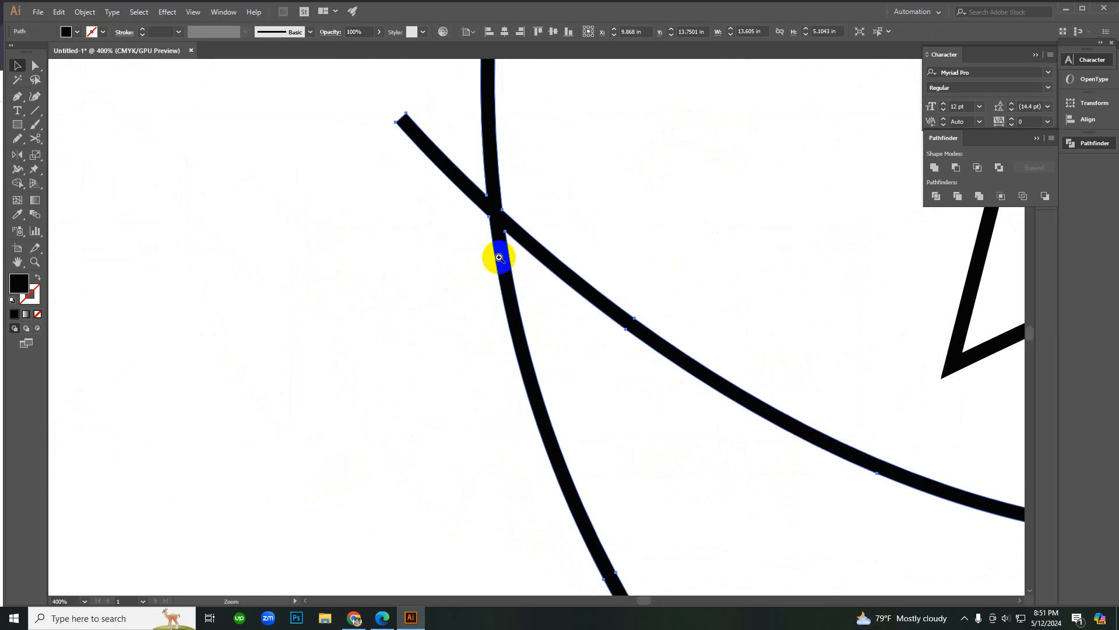
{"action": "left_click", "coordinate": [500, 258], "text": "ctrl"}
{"action": "left_click", "coordinate": [499, 258], "text": "ctrl"}
{"action": "left_click", "coordinate": [544, 309], "text": "ctrl+alt"}
{"action": "left_click", "coordinate": [545, 309], "text": "ctrl+alt"}
{"action": "left_click", "coordinate": [531, 346], "text": "ctrl"}
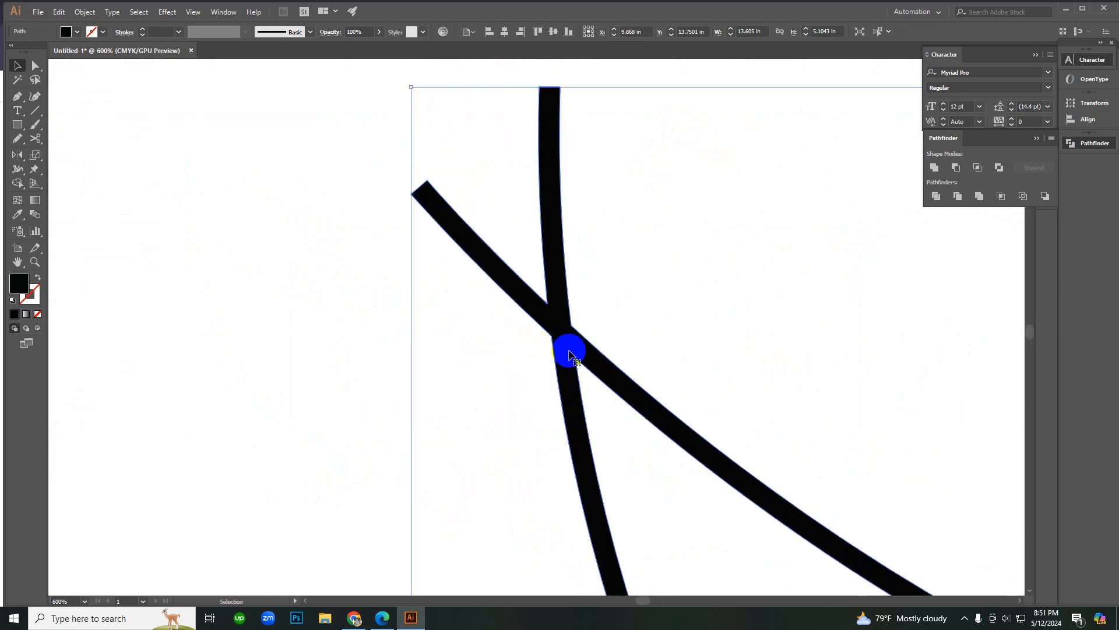
{"action": "left_click", "coordinate": [628, 286]}
{"action": "left_click", "coordinate": [562, 344], "text": "ctrl+alt"}
{"action": "left_click", "coordinate": [545, 357], "text": "ctrl"}
{"action": "left_click", "coordinate": [532, 268], "text": "ctrl"}
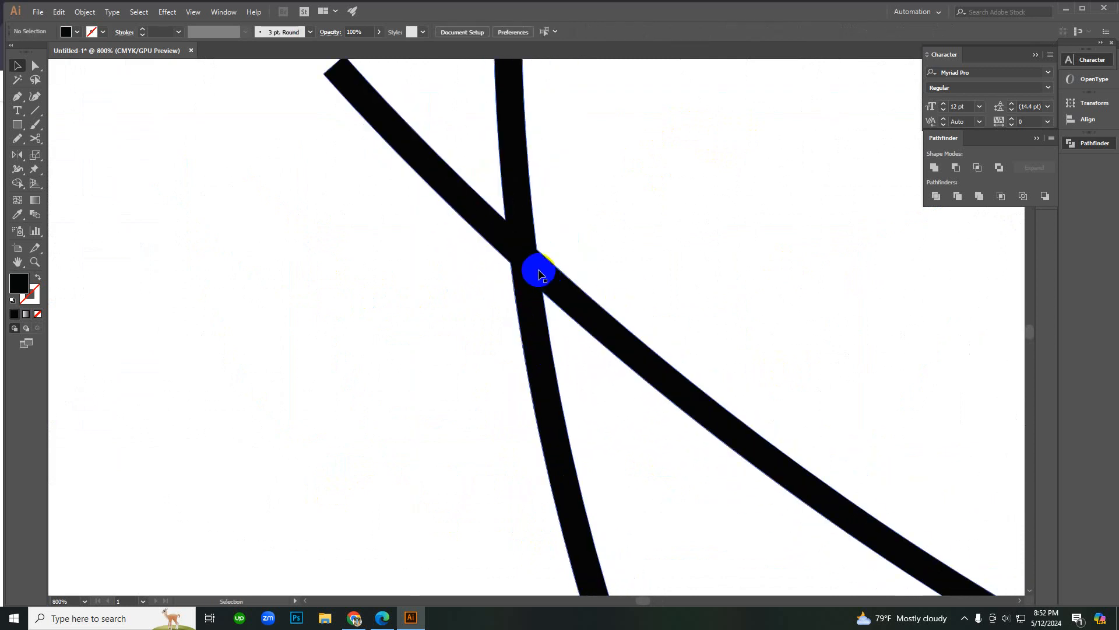
{"action": "left_click", "coordinate": [538, 274]}
{"action": "key", "text": "shift+e"}
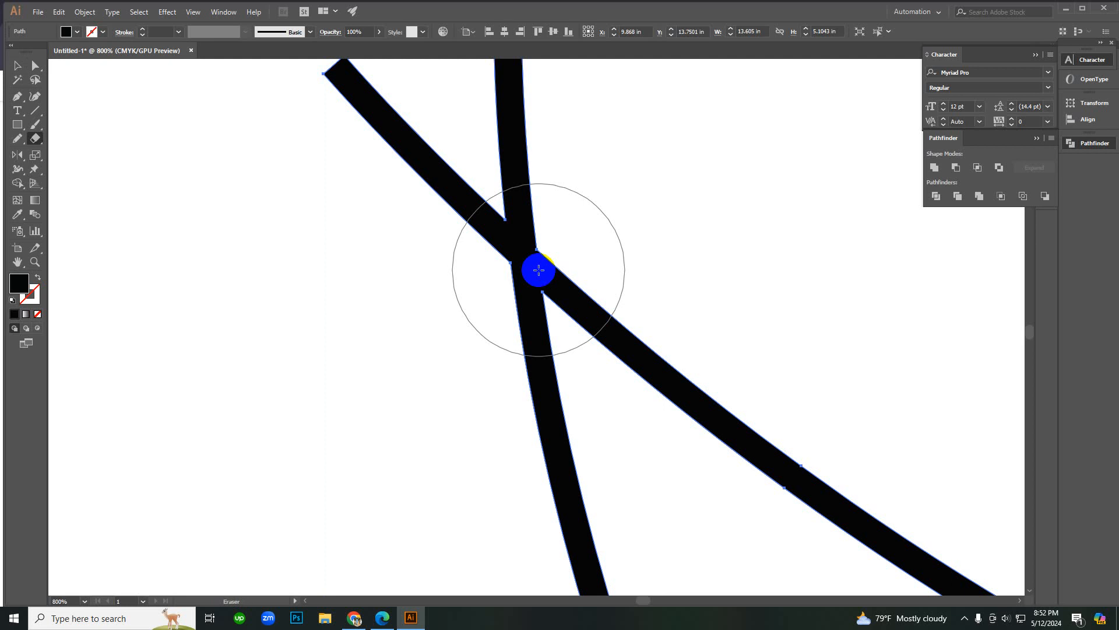
{"action": "left_click", "coordinate": [503, 238], "text": "ctrl+alt"}
{"action": "left_click", "coordinate": [521, 272], "text": "ctrl"}
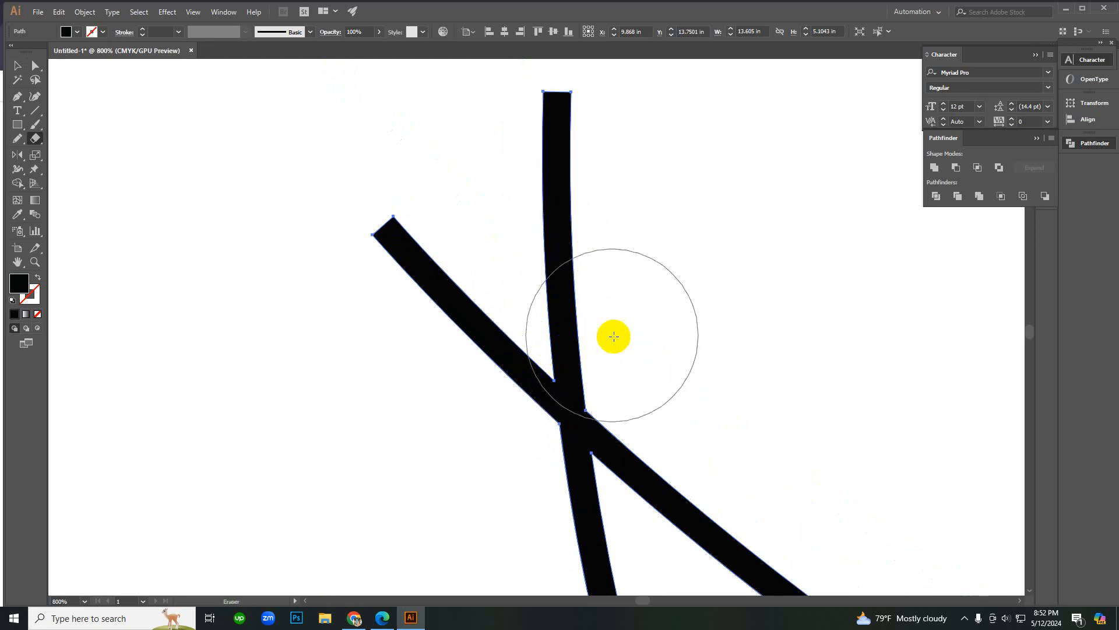
{"action": "key", "text": "v"}
{"action": "left_click", "coordinate": [654, 332]}
Step: Erase the diagonal end of the deck line that extends past the hull's left tip with the Eraser tool
{"action": "left_click", "coordinate": [579, 385], "text": "ctrl+alt"}
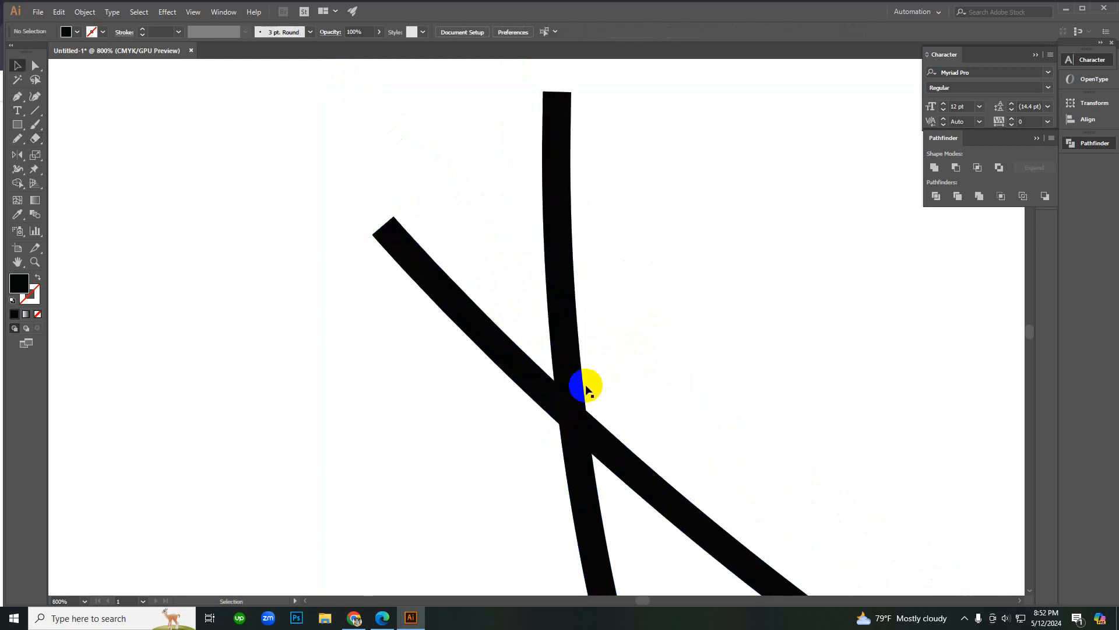
{"action": "left_click", "coordinate": [544, 387], "text": "ctrl+alt"}
{"action": "left_click", "coordinate": [543, 326], "text": "ctrl+alt"}
{"action": "left_click", "coordinate": [544, 325], "text": "ctrl+alt"}
{"action": "left_click", "coordinate": [544, 324], "text": "ctrl+alt"}
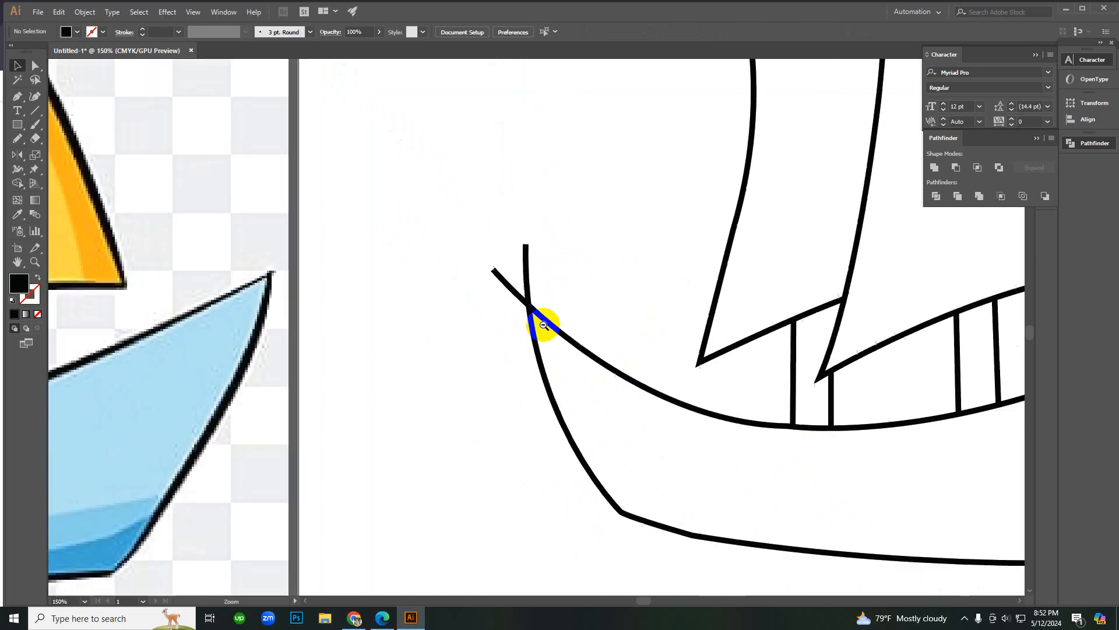
{"action": "left_click", "coordinate": [543, 323], "text": "ctrl+alt"}
{"action": "left_click", "coordinate": [542, 321], "text": "ctrl+alt"}
{"action": "left_click", "coordinate": [541, 320], "text": "ctrl+alt"}
{"action": "left_click", "coordinate": [542, 330], "text": "ctrl"}
{"action": "left_click", "coordinate": [550, 352], "text": "ctrl"}
{"action": "left_click", "coordinate": [519, 320], "text": "ctrl"}
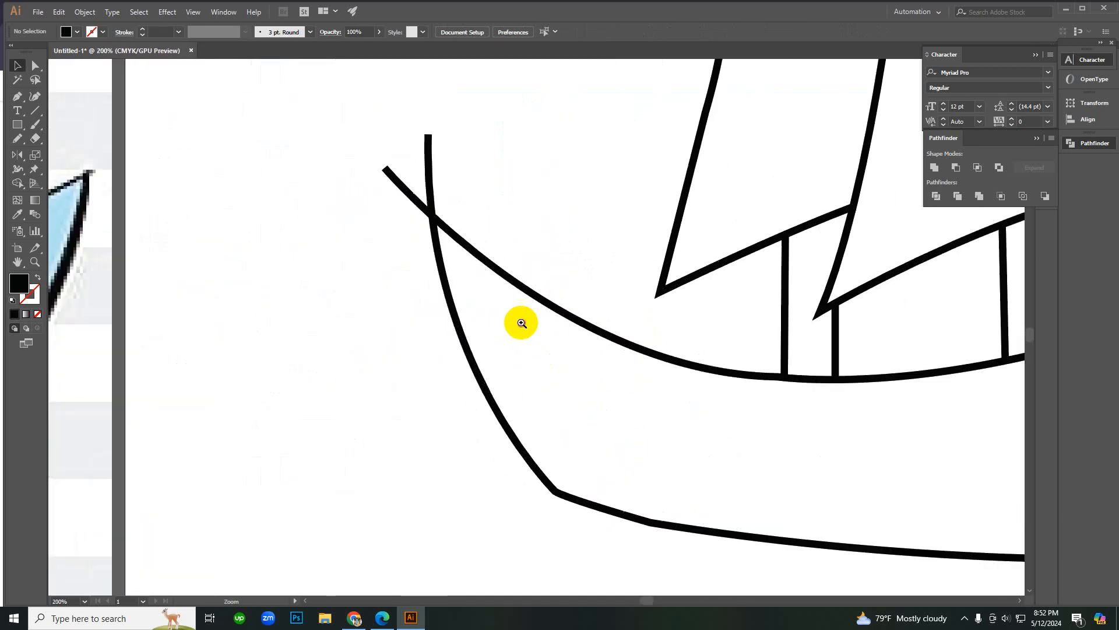
{"action": "left_click", "coordinate": [520, 320], "text": "ctrl"}
{"action": "left_click", "coordinate": [519, 320], "text": "ctrl+alt"}
{"action": "left_click", "coordinate": [530, 317], "text": "ctrl"}
{"action": "left_click", "coordinate": [487, 258], "text": "ctrl"}
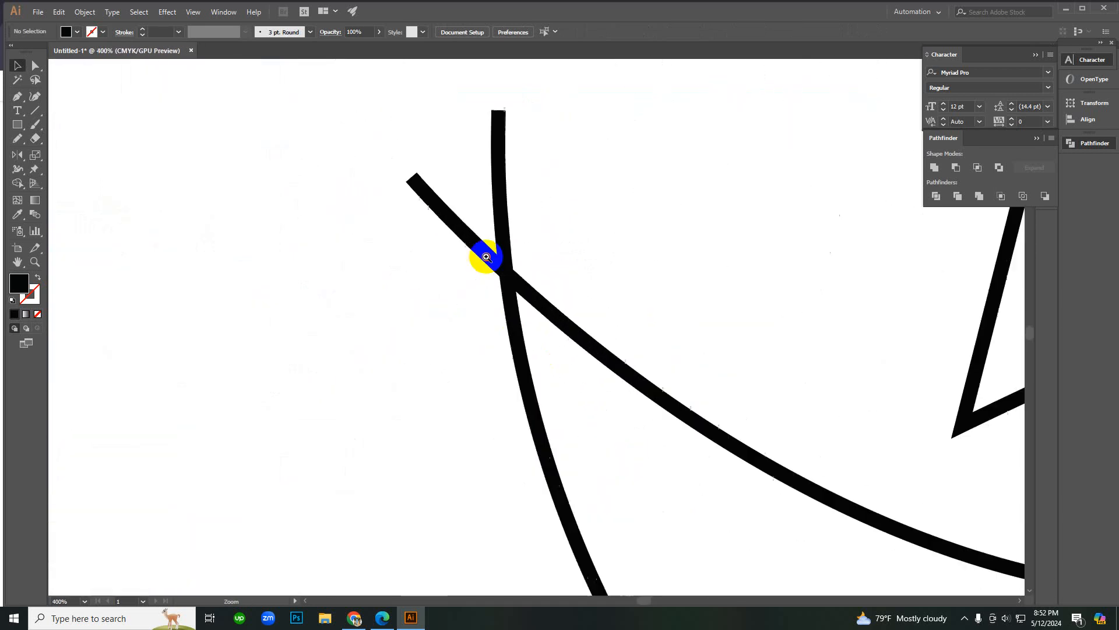
{"action": "left_click", "coordinate": [524, 325], "text": "ctrl"}
{"action": "left_click", "coordinate": [524, 324]}
{"action": "key", "text": "shift+e"}
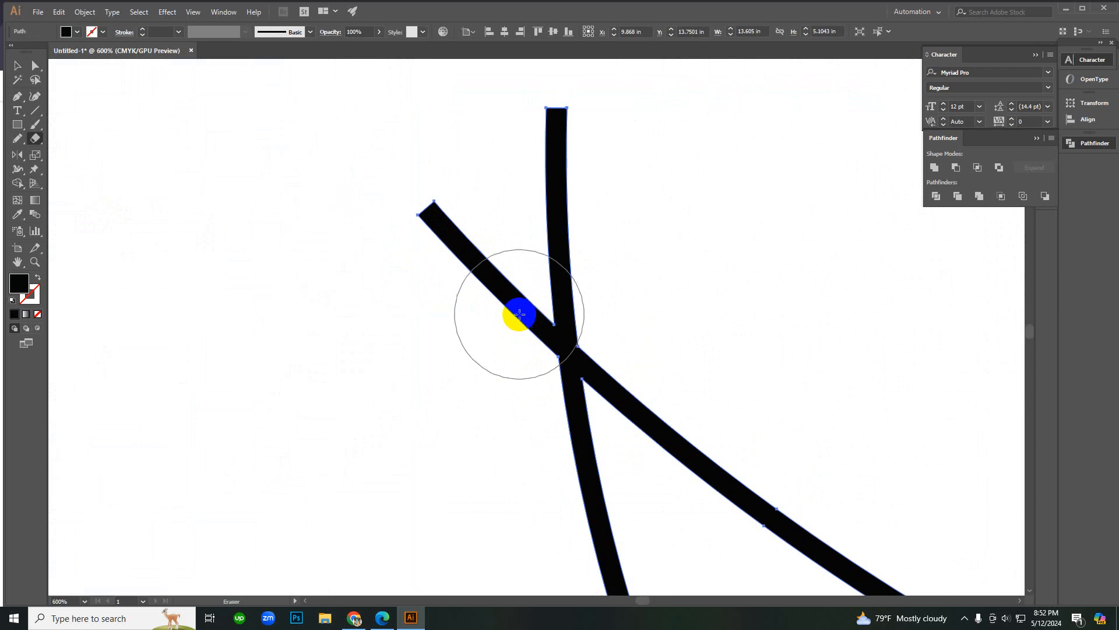
{"action": "mouse_move", "coordinate": [443, 240]}
{"action": "left_mouse_down"}
{"action": "mouse_move", "coordinate": [485, 302]}
{"action": "mouse_move", "coordinate": [492, 360]}
{"action": "left_mouse_up"}
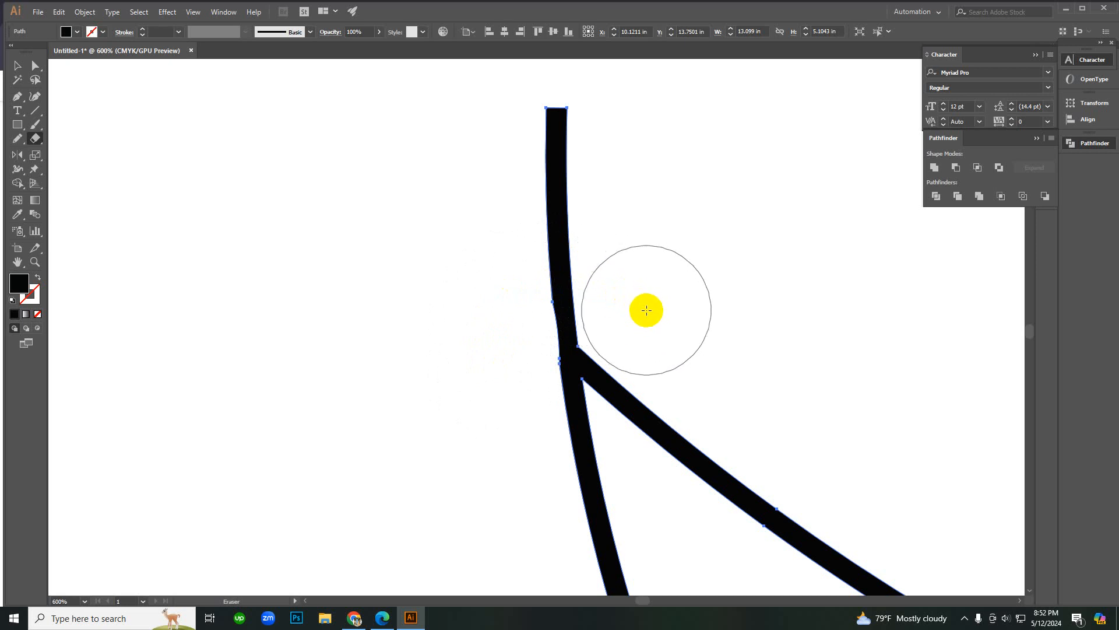
Step: Erase the upright end of the hull's side line above the left tip, then clear the selection
{"action": "mouse_move", "coordinate": [645, 309]}
{"action": "left_mouse_down"}
{"action": "mouse_move", "coordinate": [612, 300]}
{"action": "mouse_move", "coordinate": [474, 185]}
{"action": "mouse_move", "coordinate": [515, 180]}
{"action": "mouse_move", "coordinate": [555, 210]}
{"action": "mouse_move", "coordinate": [622, 307]}
{"action": "mouse_move", "coordinate": [711, 366]}
{"action": "mouse_move", "coordinate": [717, 352]}
{"action": "left_mouse_up"}
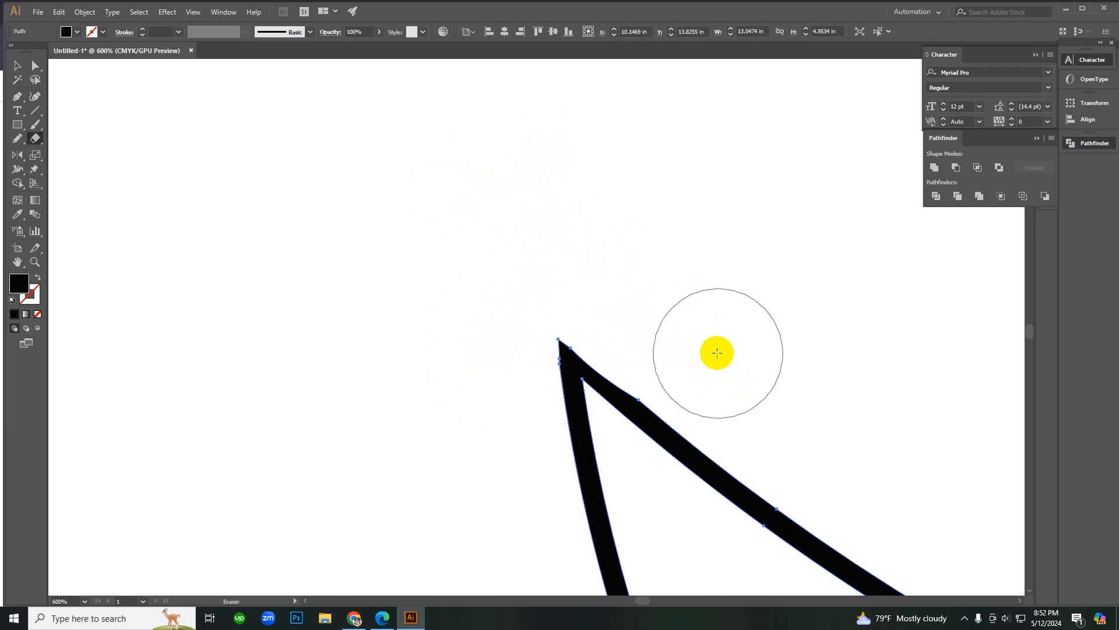
{"action": "key", "text": "v"}
{"action": "key", "text": "ctrl+minus"}
{"action": "key", "text": "ctrl+minus"}
{"action": "key", "text": "ctrl+minus"}
{"action": "key", "text": "ctrl+minus"}
{"action": "left_click", "coordinate": [518, 231]}
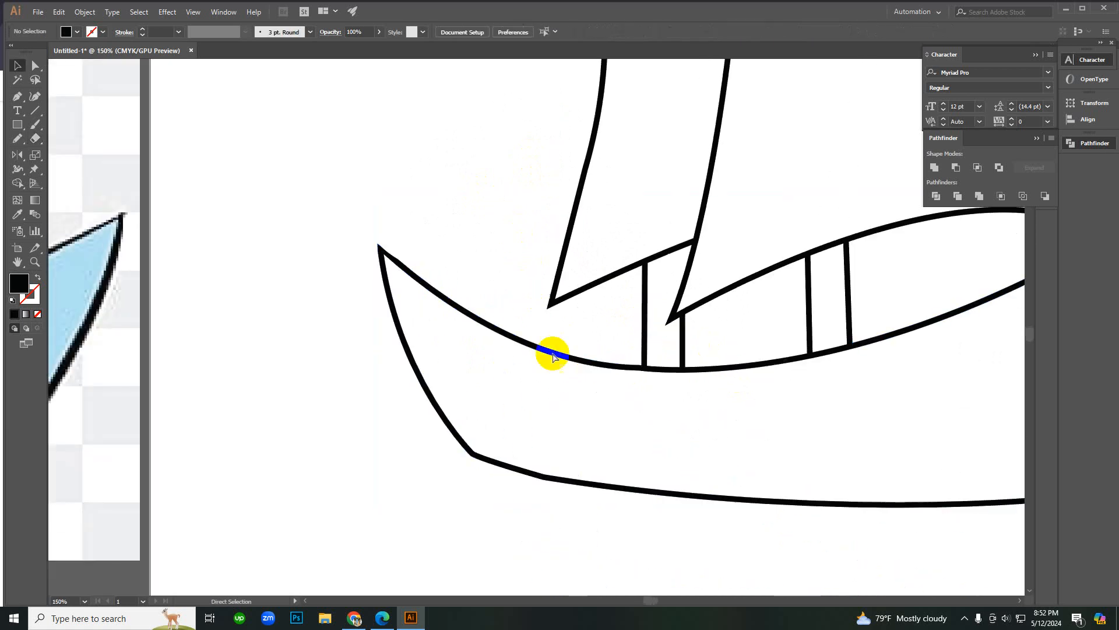
{"action": "key", "text": "ctrl+minus"}
{"action": "key", "text": "ctrl+minus"}
{"action": "key", "text": "ctrl+minus"}
{"action": "left_click", "coordinate": [531, 349]}
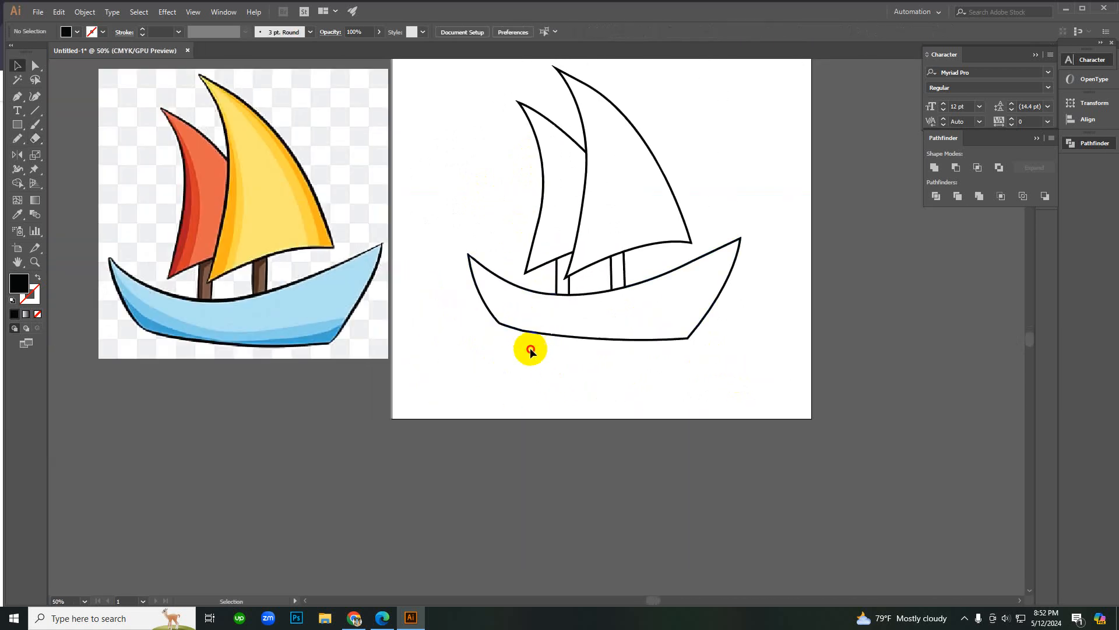
Step: Draw a curved practice path below the artboard with the Pen tool and swap its fill with its stroke
{"action": "left_click", "coordinate": [582, 392], "text": "ctrl"}
{"action": "key", "text": "p"}
{"action": "left_click", "coordinate": [543, 481]}
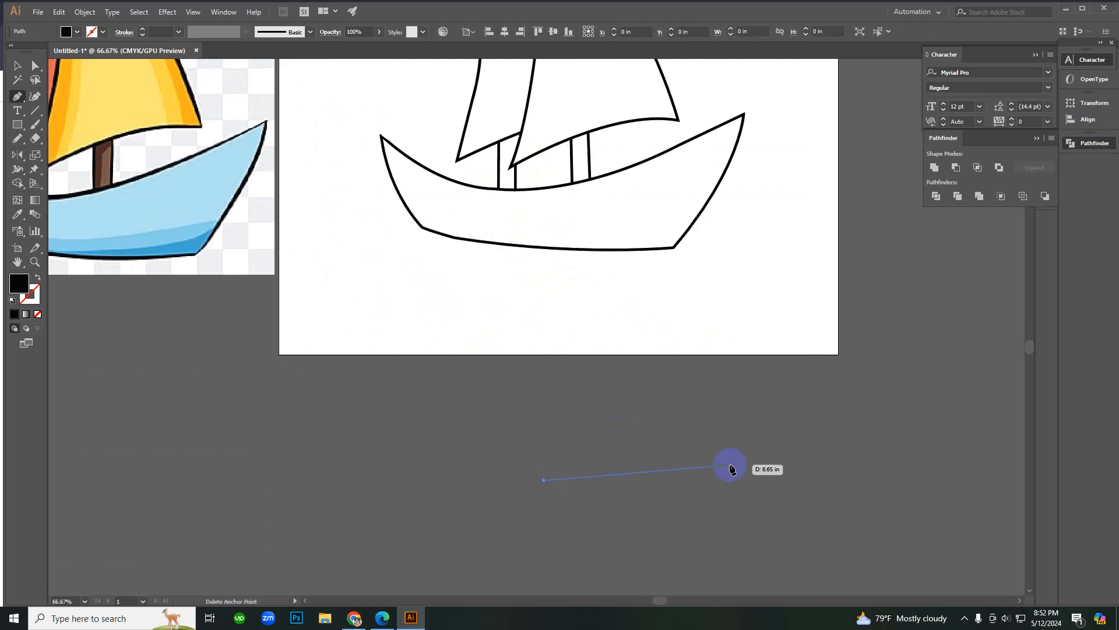
{"action": "left_click_drag", "start_coordinate": [732, 463], "coordinate": [806, 476]}
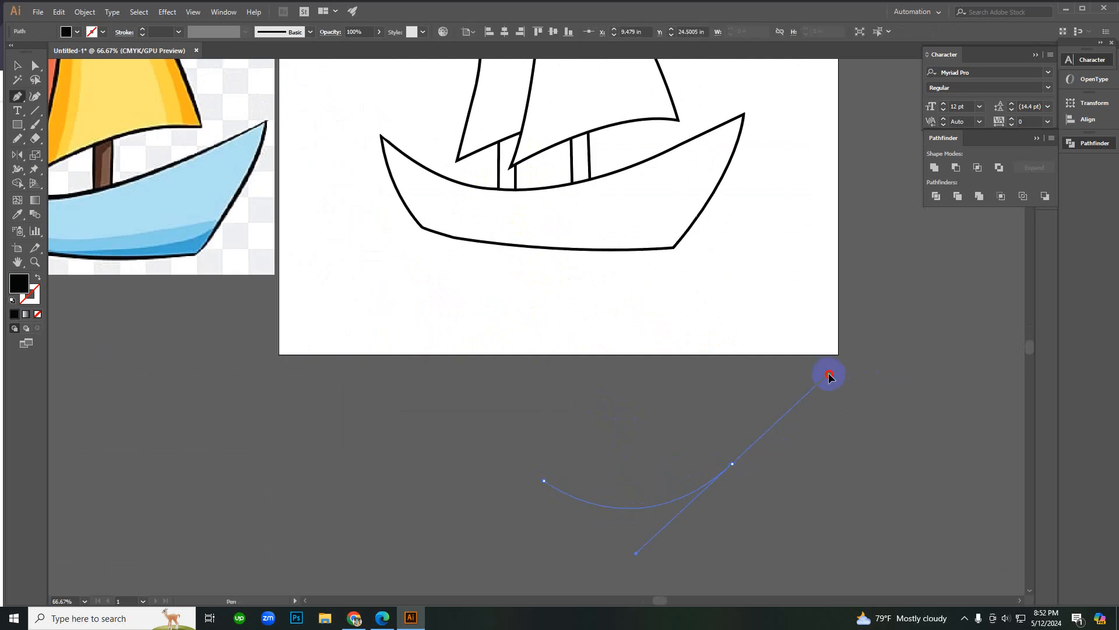
{"action": "left_click_drag", "start_coordinate": [829, 376], "coordinate": [829, 375]}
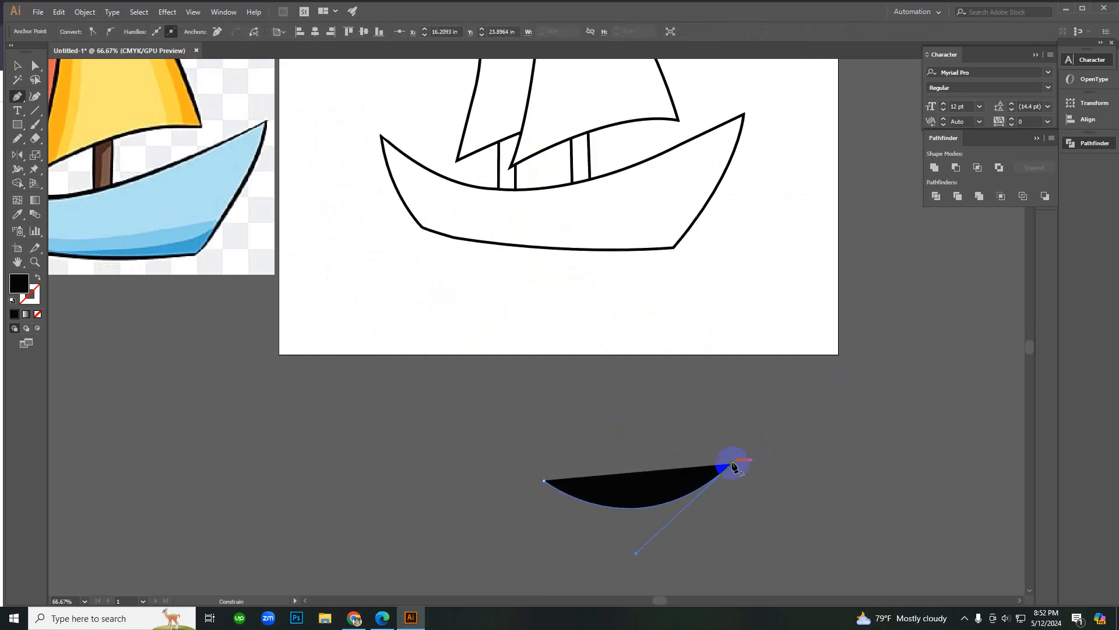
{"action": "key", "text": "shift+x"}
{"action": "key", "text": "ctrl+plus"}
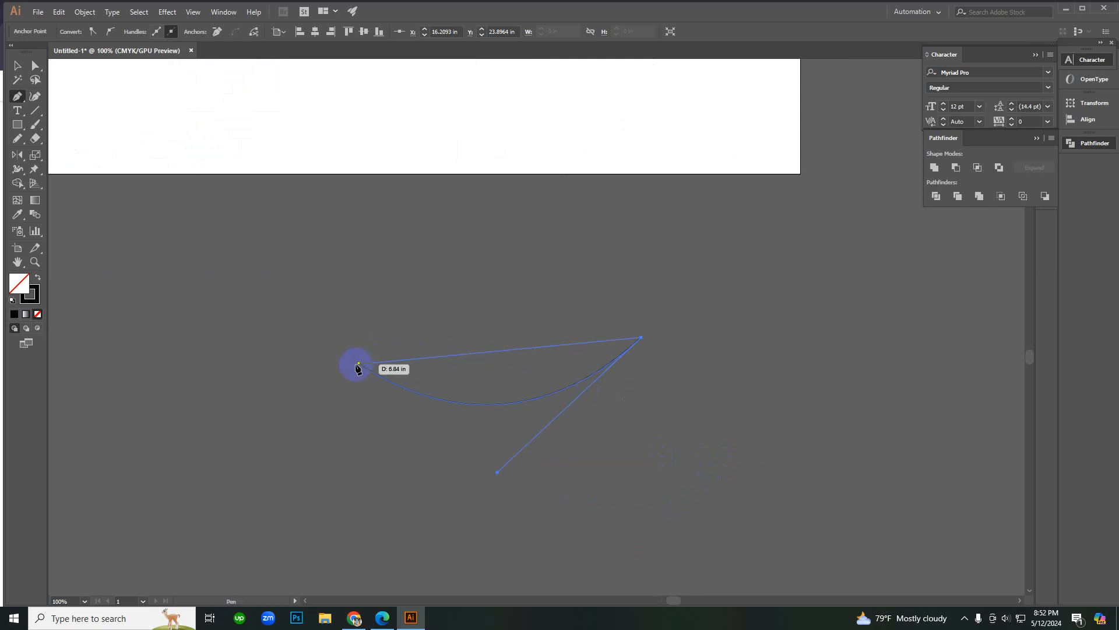
{"action": "key", "text": "ctrl+minus"}
{"action": "key", "text": "ctrl+minus"}
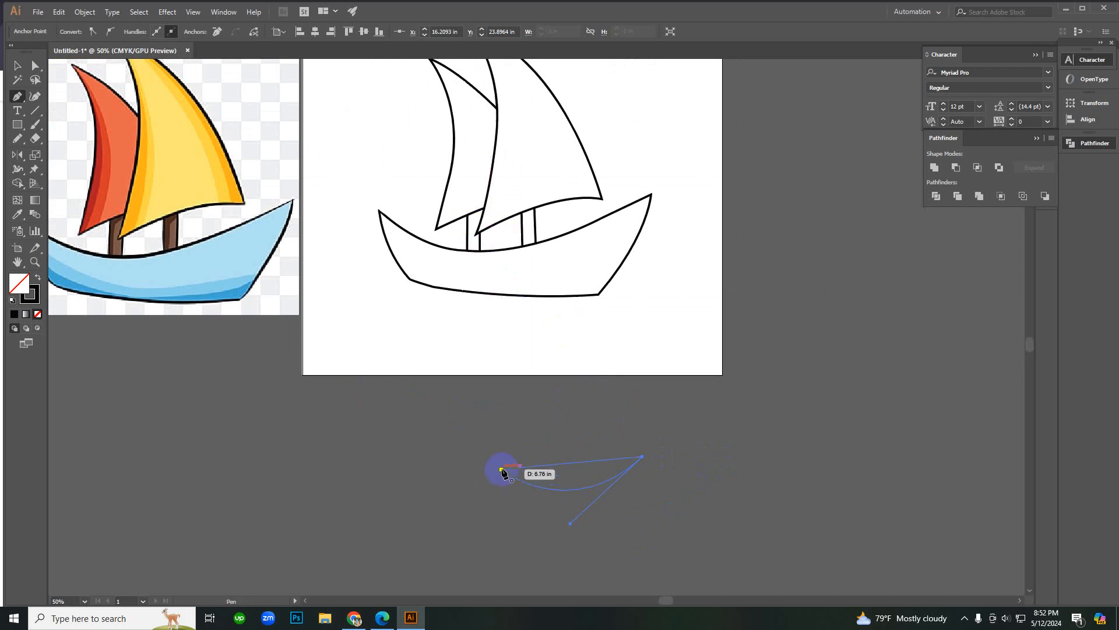
Step: Close the practice path with a curved upper edge to form a crescent, then delete it
{"action": "left_click_drag", "start_coordinate": [414, 420], "coordinate": [440, 444]}
{"action": "key", "text": "v"}
{"action": "left_click_drag", "start_coordinate": [505, 419], "coordinate": [606, 524]}
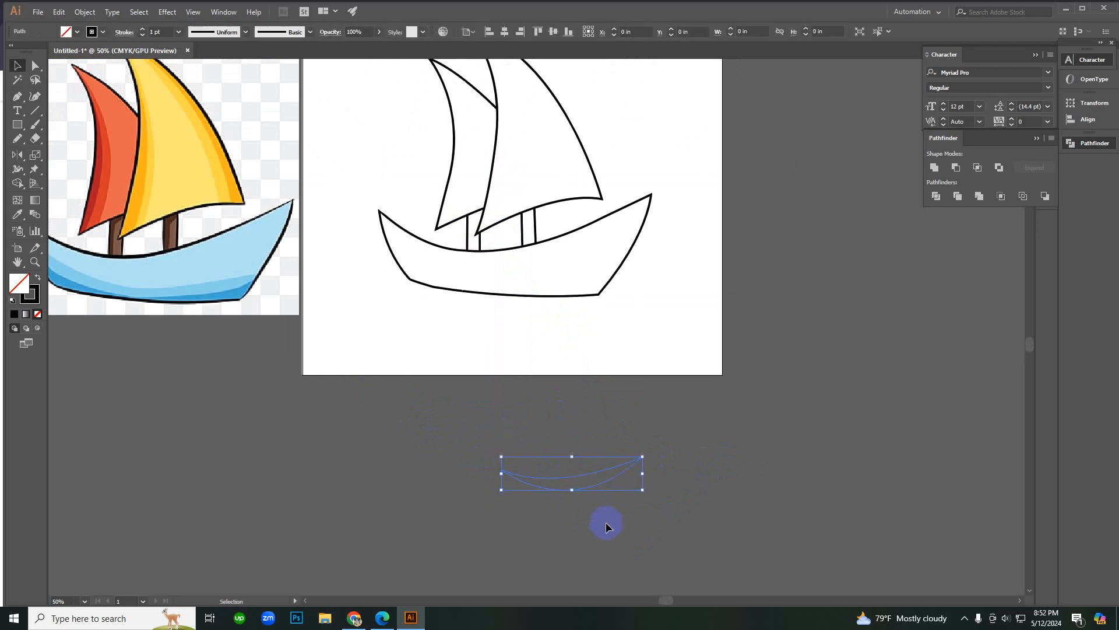
{"action": "left_click_drag", "start_coordinate": [668, 539], "coordinate": [521, 435]}
{"action": "key", "text": "Delete"}
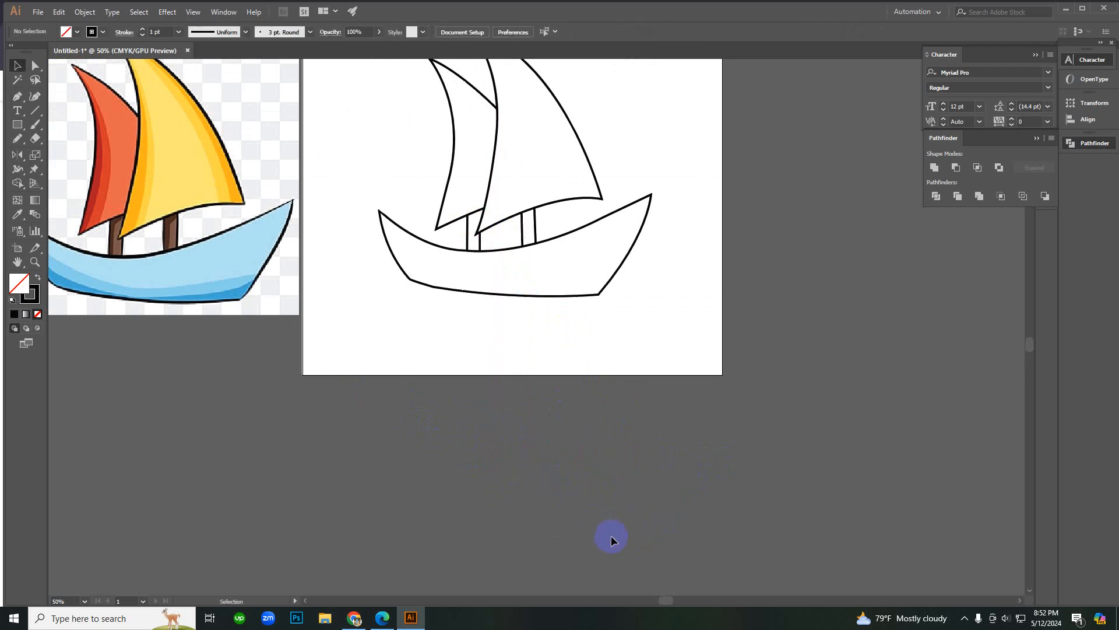
{"action": "key", "text": "z"}
{"action": "left_click", "coordinate": [661, 311], "text": "ctrl+alt"}
{"action": "left_click", "coordinate": [665, 308], "text": "ctrl+alt"}
{"action": "left_click", "coordinate": [507, 312], "text": "ctrl"}
{"action": "left_click", "coordinate": [492, 311], "text": "ctrl"}
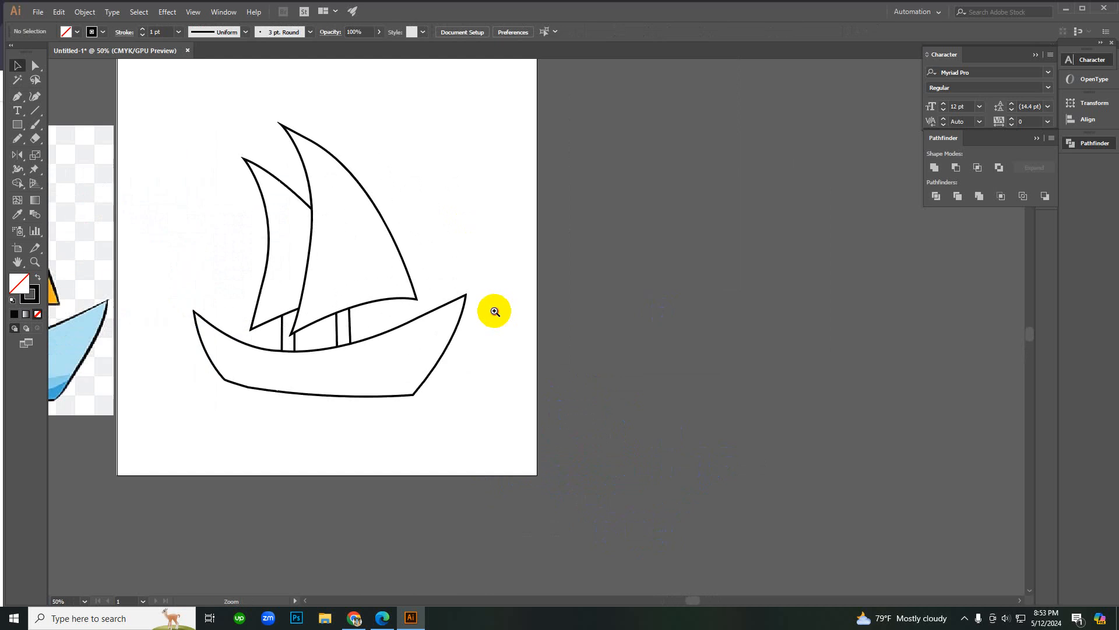
{"action": "left_click", "coordinate": [495, 311], "text": "ctrl"}
{"action": "left_click", "coordinate": [681, 409]}
{"action": "left_click", "coordinate": [352, 342], "text": "ctrl+alt"}
{"action": "left_click", "coordinate": [352, 339], "text": "ctrl+alt"}
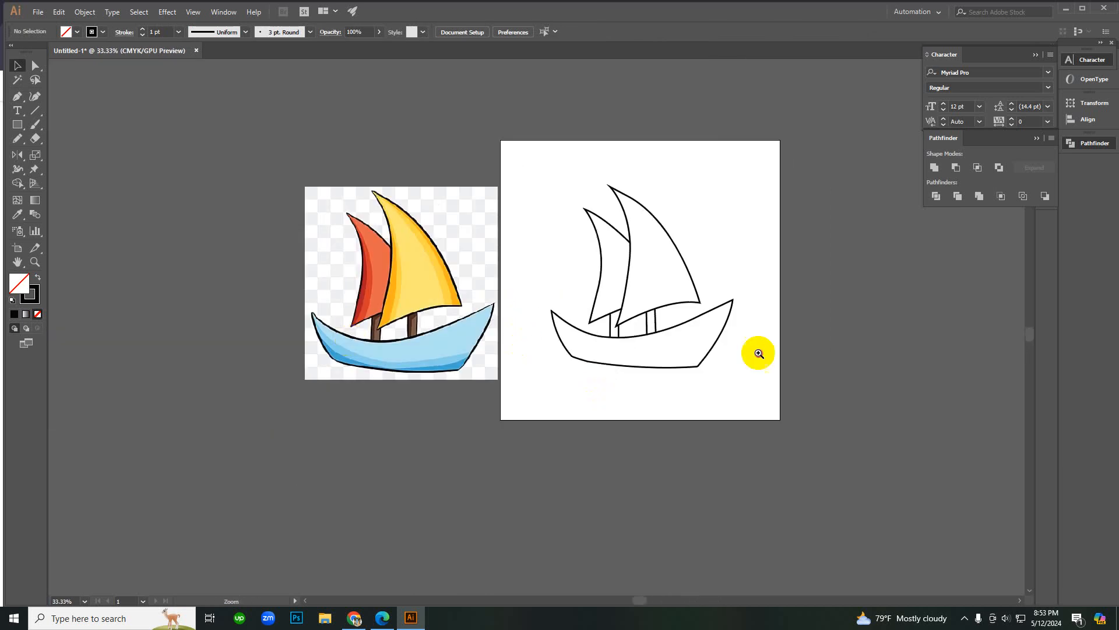
{"action": "left_click", "coordinate": [762, 351], "text": "ctrl"}
{"action": "left_click", "coordinate": [428, 331], "text": "ctrl"}
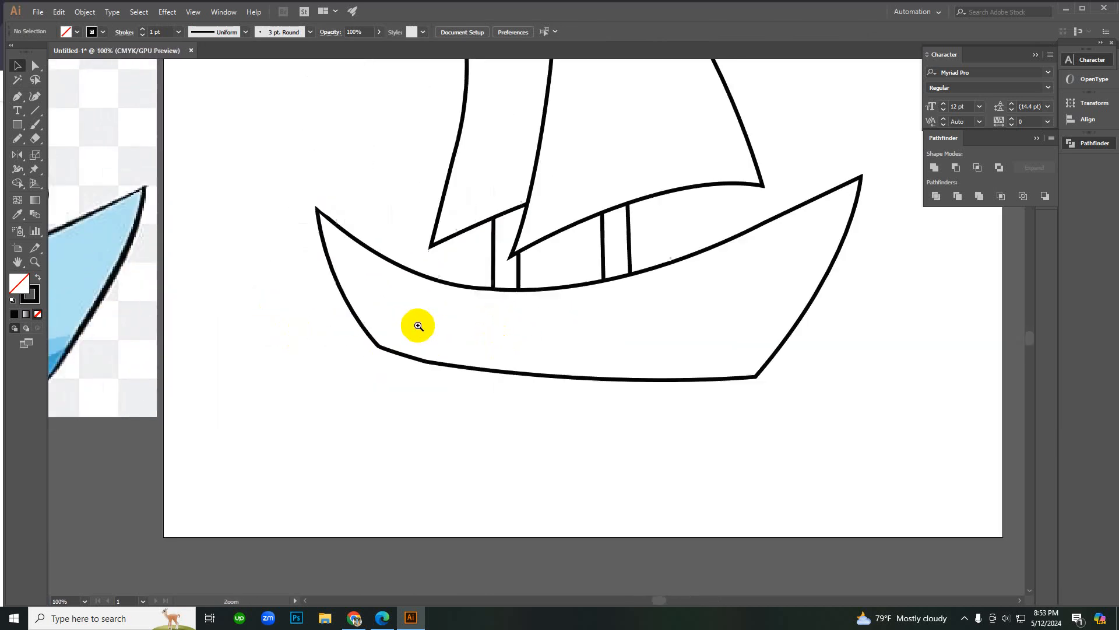
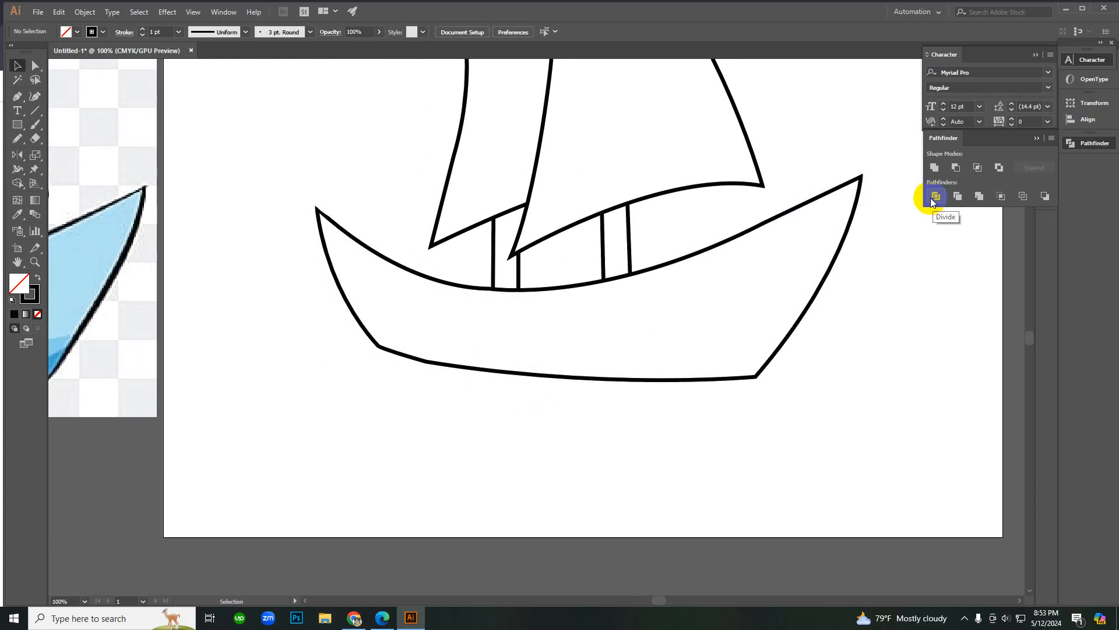
{"action": "left_click", "coordinate": [965, 618]}
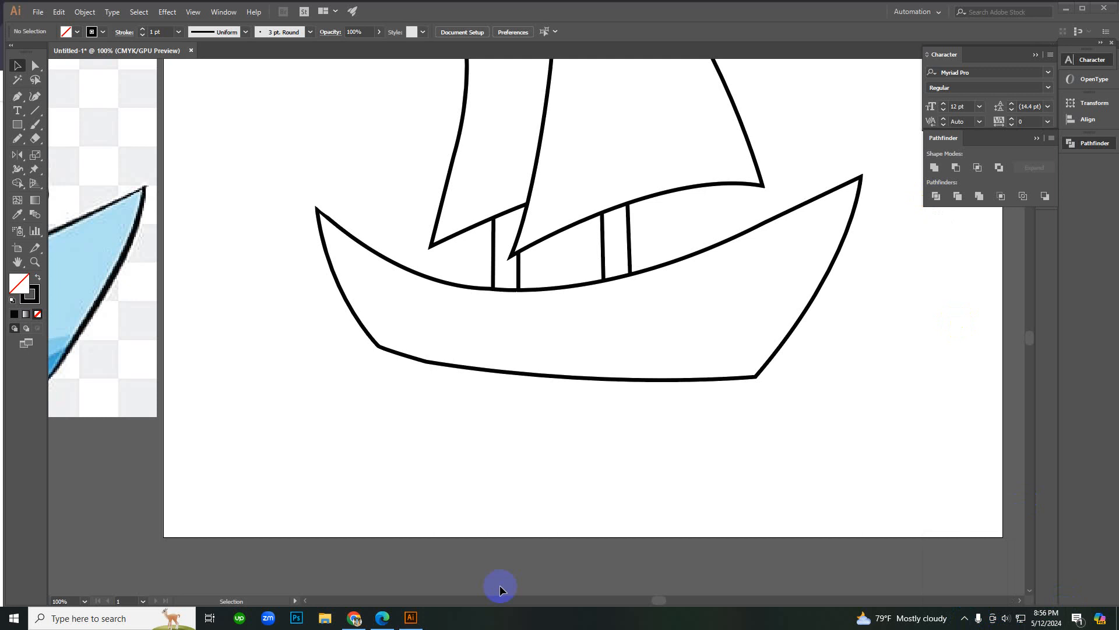
Step: Draw a rectangle about 15.67 by 16.08 in around the whole boat outline
{"action": "left_click", "coordinate": [592, 398], "text": "ctrl+alt"}
{"action": "left_click", "coordinate": [577, 295], "text": "ctrl+alt"}
{"action": "left_click", "coordinate": [504, 259], "text": "ctrl"}
{"action": "left_click", "coordinate": [506, 281], "text": "ctrl+alt"}
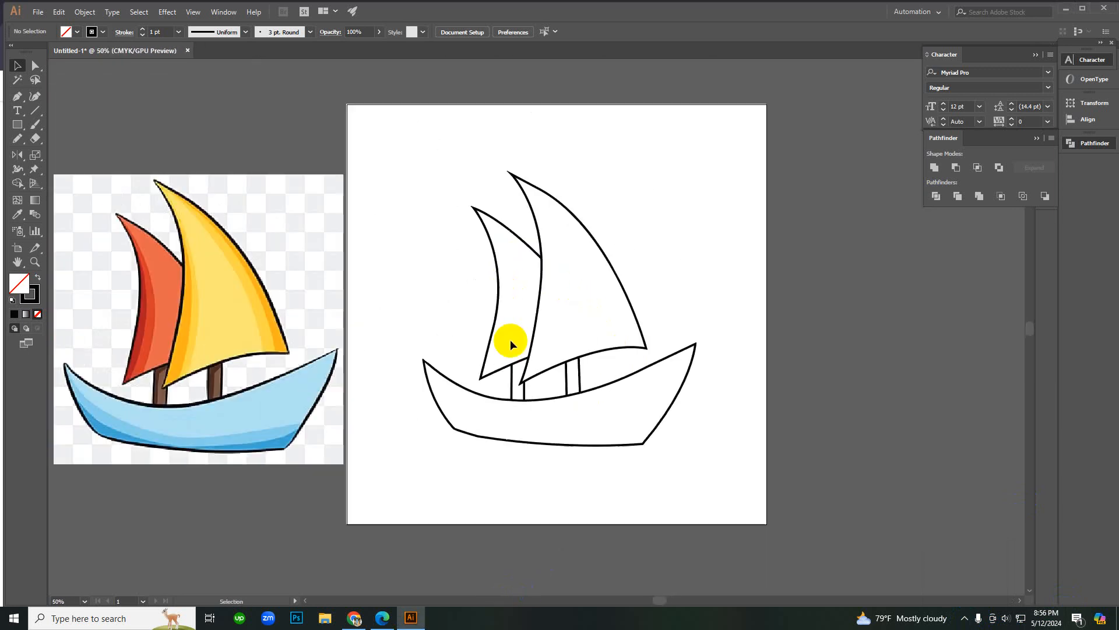
{"action": "key", "text": "m"}
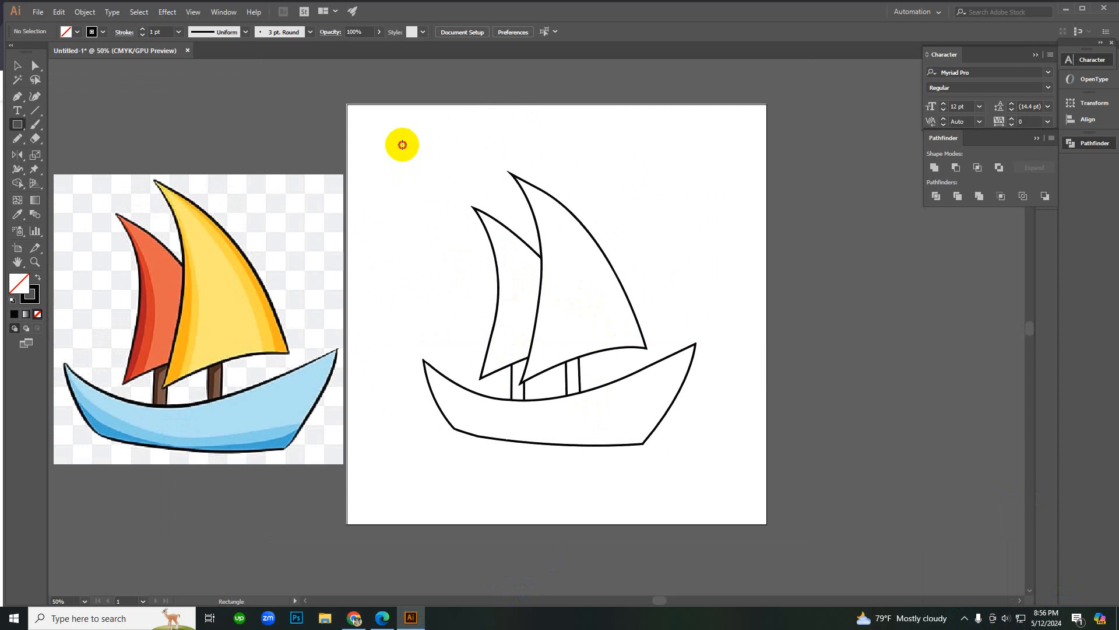
{"action": "left_click_drag", "start_coordinate": [402, 145], "coordinate": [731, 482]}
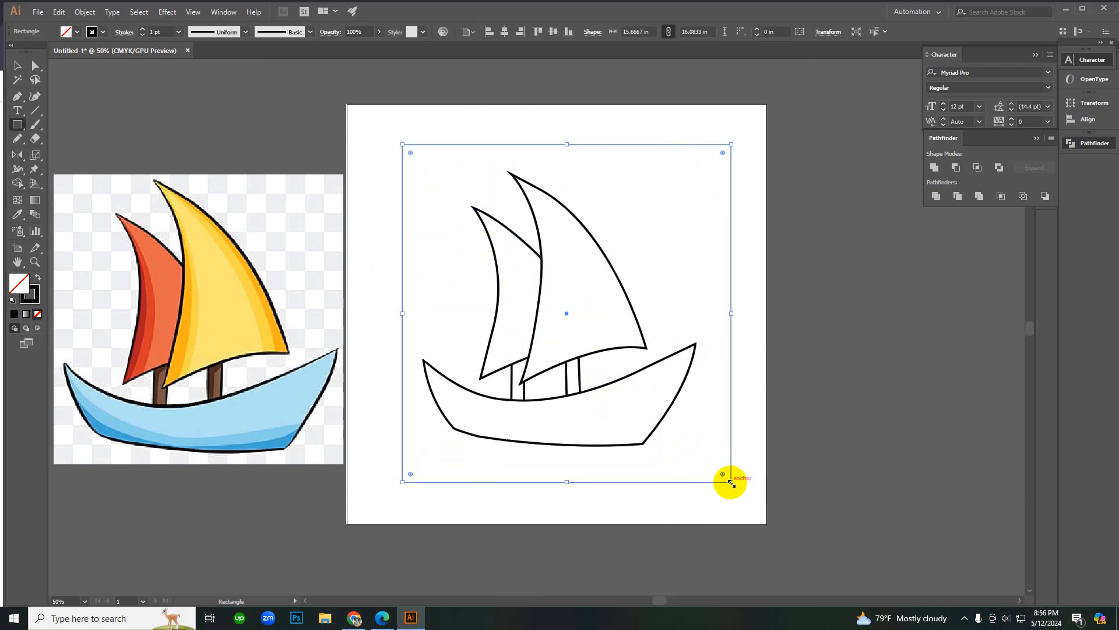
Step: Fill the rectangle around the boat with dark green and give it no stroke
{"action": "key", "text": "i"}
{"action": "left_click", "coordinate": [733, 480]}
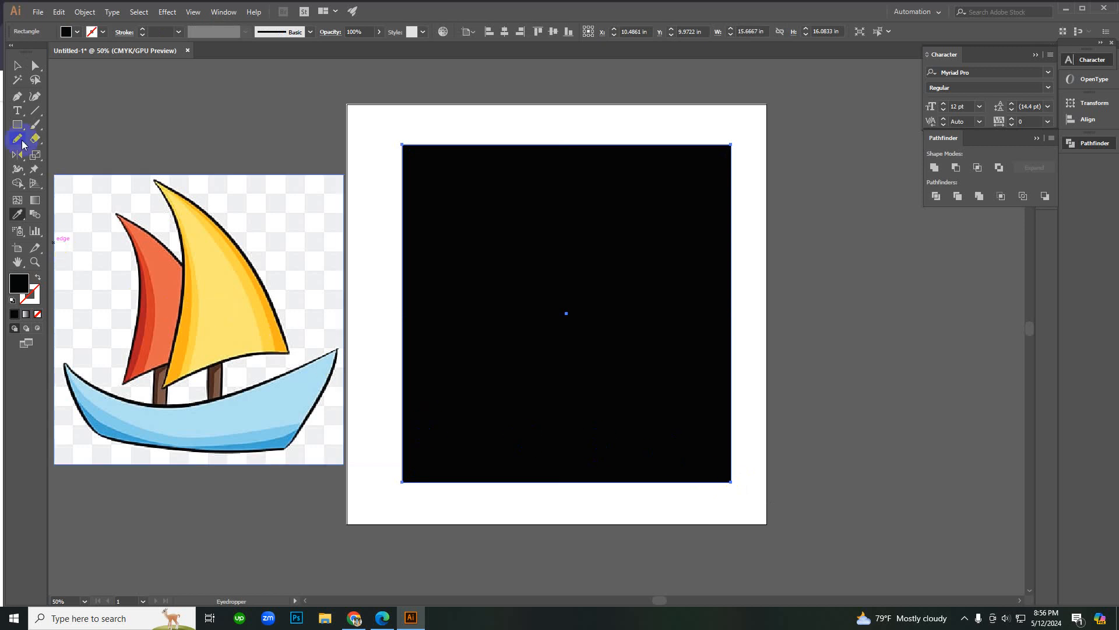
{"action": "left_click", "coordinate": [67, 34]}
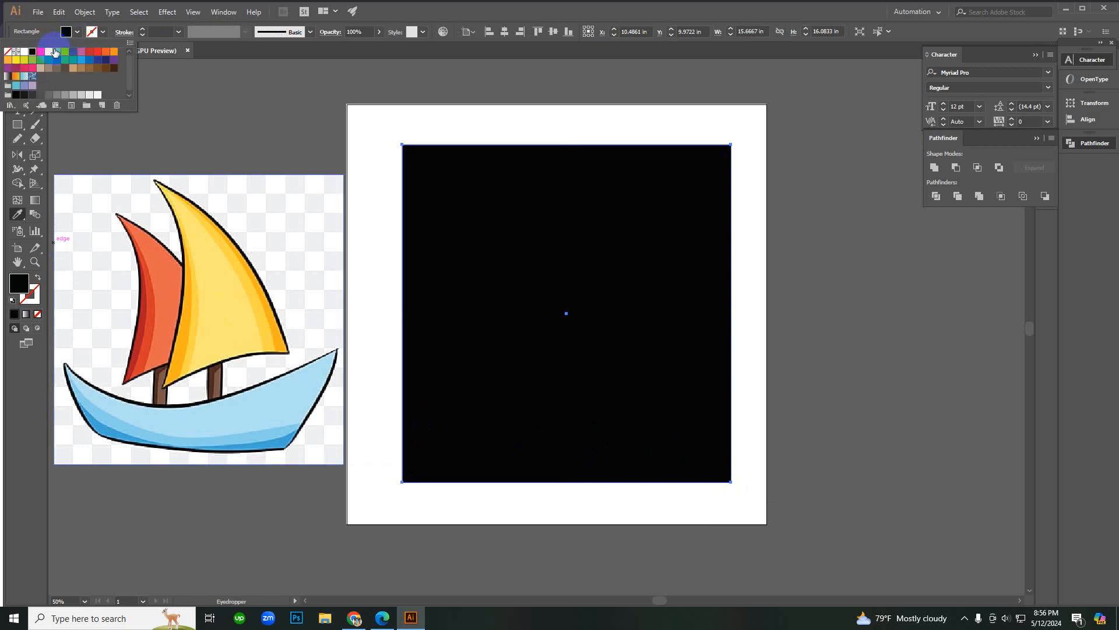
{"action": "left_click", "coordinate": [55, 51]}
{"action": "left_click", "coordinate": [438, 183]}
{"action": "key", "text": "v"}
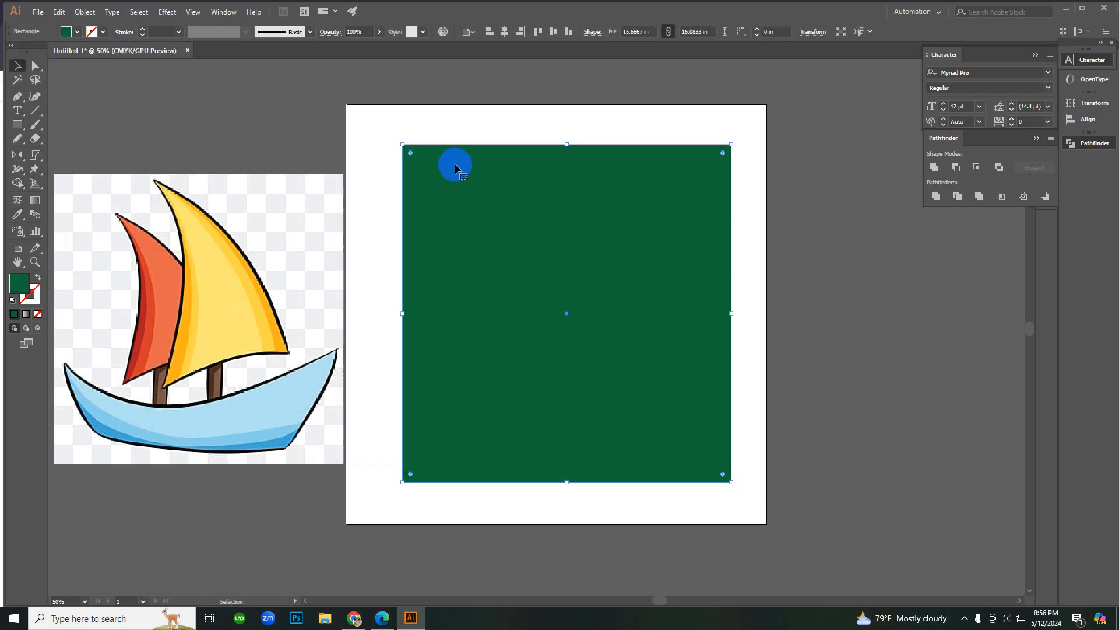
{"action": "left_click", "coordinate": [457, 123]}
{"action": "left_click", "coordinate": [487, 150]}
{"action": "left_click", "coordinate": [493, 123]}
{"action": "left_click", "coordinate": [509, 152]}
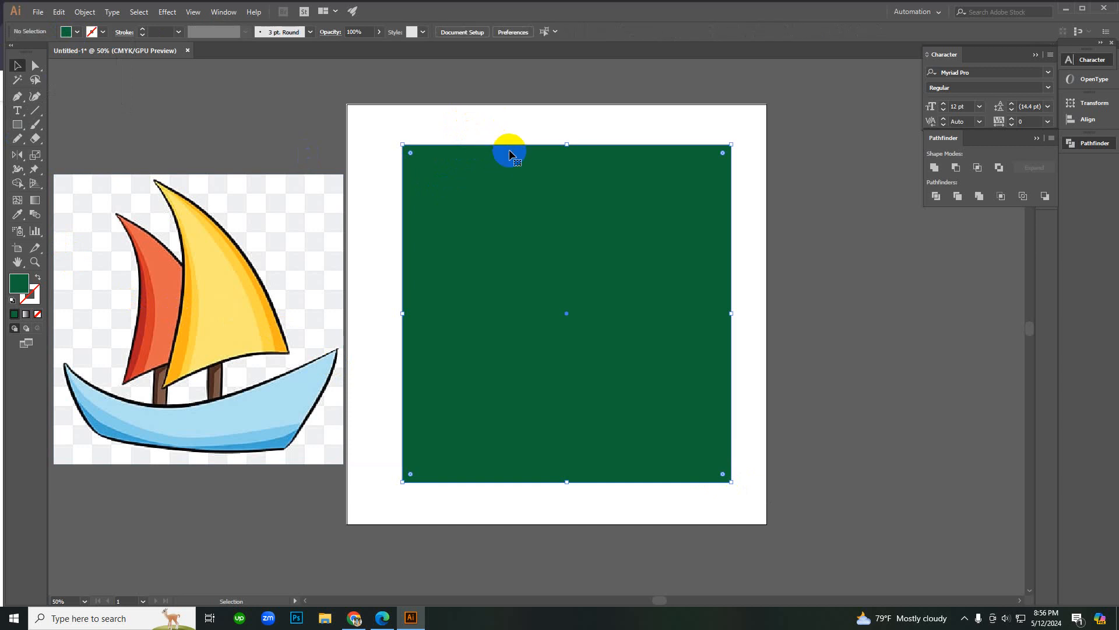
Step: Place the dark green rectangle behind the black boat outline
{"action": "key", "text": "Delete"}
{"action": "left_click_drag", "start_coordinate": [448, 143], "coordinate": [670, 501]}
{"action": "key", "text": "ctrl+b"}
{"action": "left_click", "coordinate": [800, 361]}
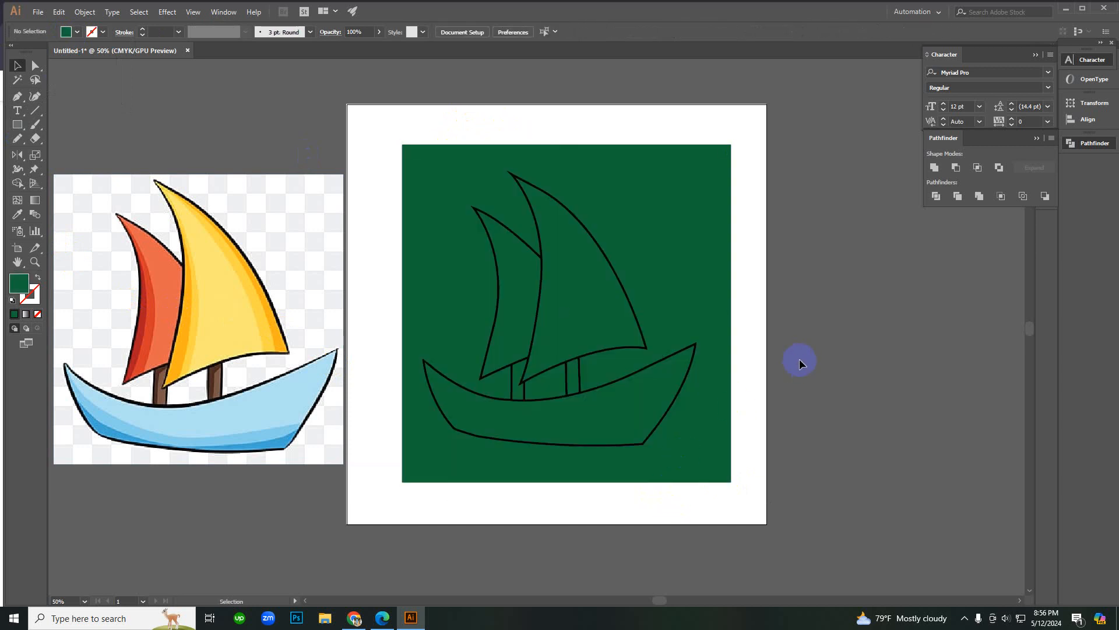
Step: Apply Pathfinder Divide to the boat outline together with the green rectangle and ungroup the resulting pieces
{"action": "left_click", "coordinate": [533, 280]}
{"action": "left_click_drag", "start_coordinate": [372, 113], "coordinate": [744, 507]}
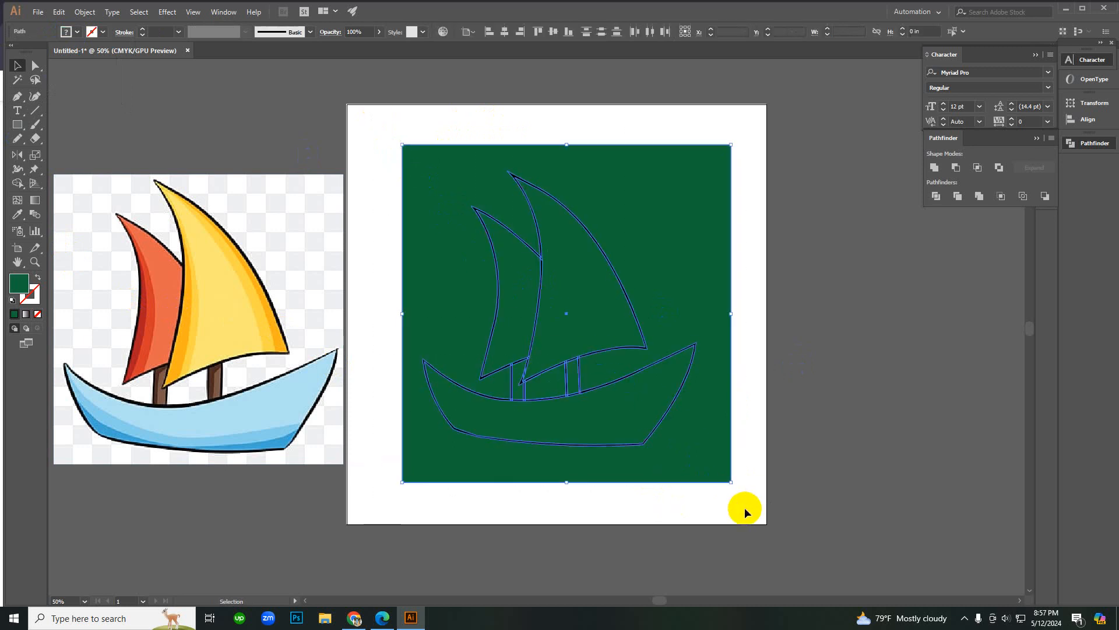
{"action": "left_click", "coordinate": [937, 197]}
{"action": "right_click", "coordinate": [828, 223]}
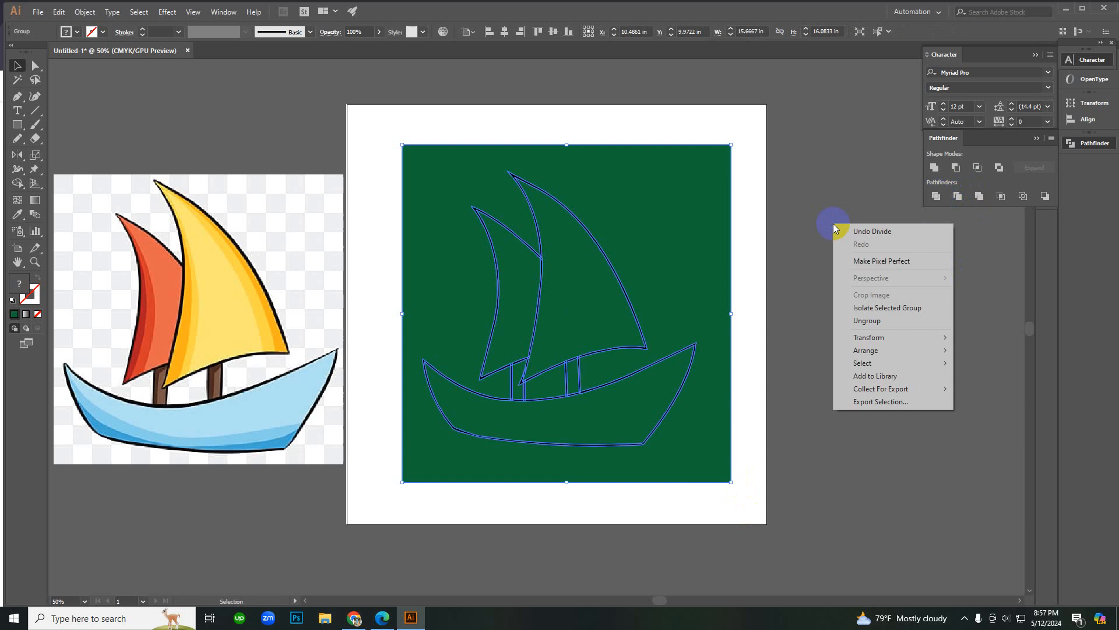
{"action": "left_click", "coordinate": [858, 321]}
{"action": "left_click", "coordinate": [845, 303]}
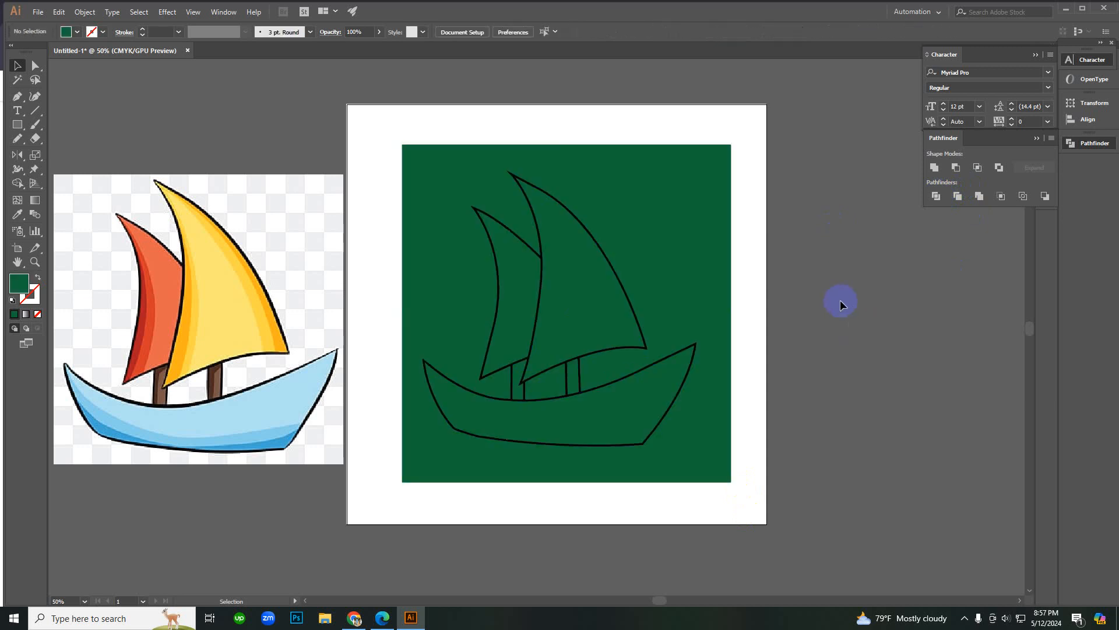
Step: Delete the green background piece surrounding the boat and the green piece between the two masts
{"action": "left_click", "coordinate": [700, 237]}
{"action": "key", "text": "Delete"}
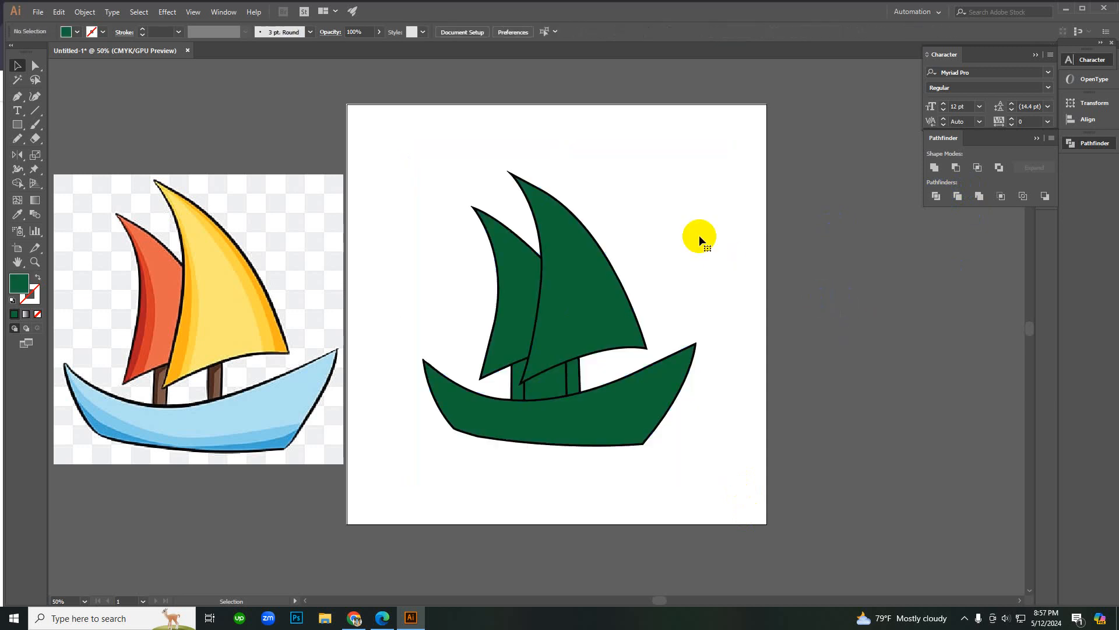
{"action": "scroll", "coordinate": [577, 330], "scroll_direction": "up", "scroll_amount": 1}
{"action": "scroll", "coordinate": [526, 366], "scroll_direction": "down", "scroll_amount": 1}
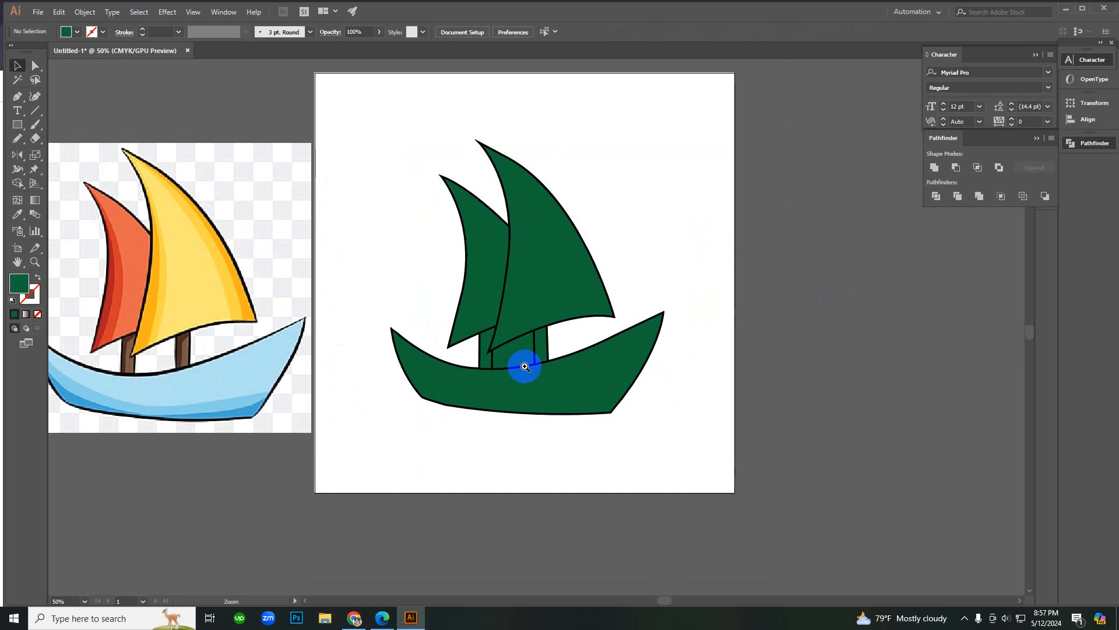
{"action": "left_click", "coordinate": [503, 356]}
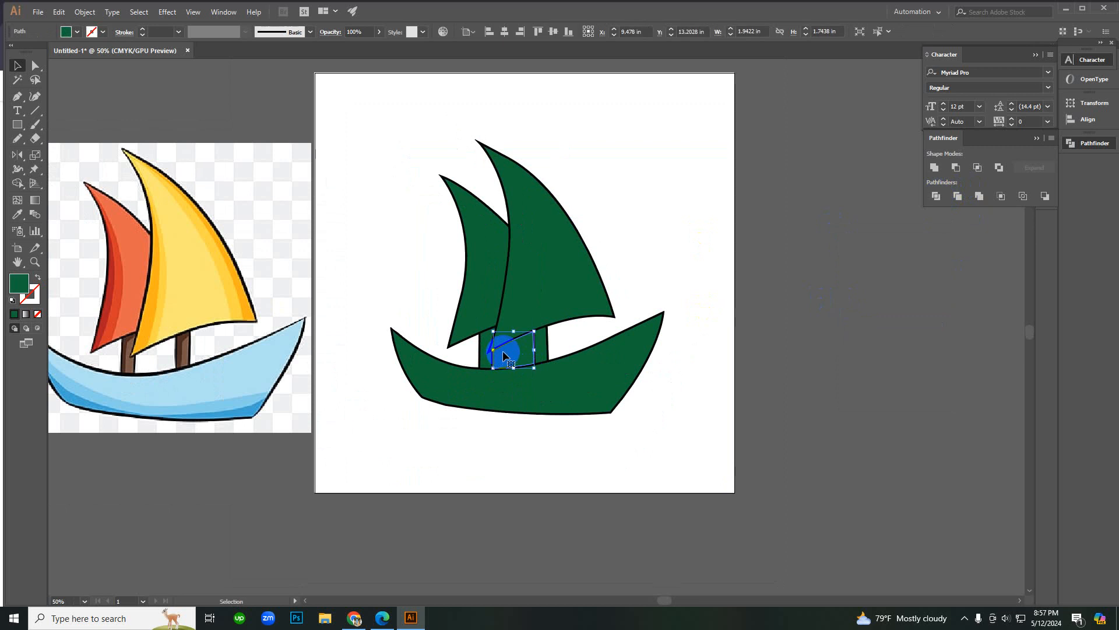
{"action": "left_click", "coordinate": [203, 366]}
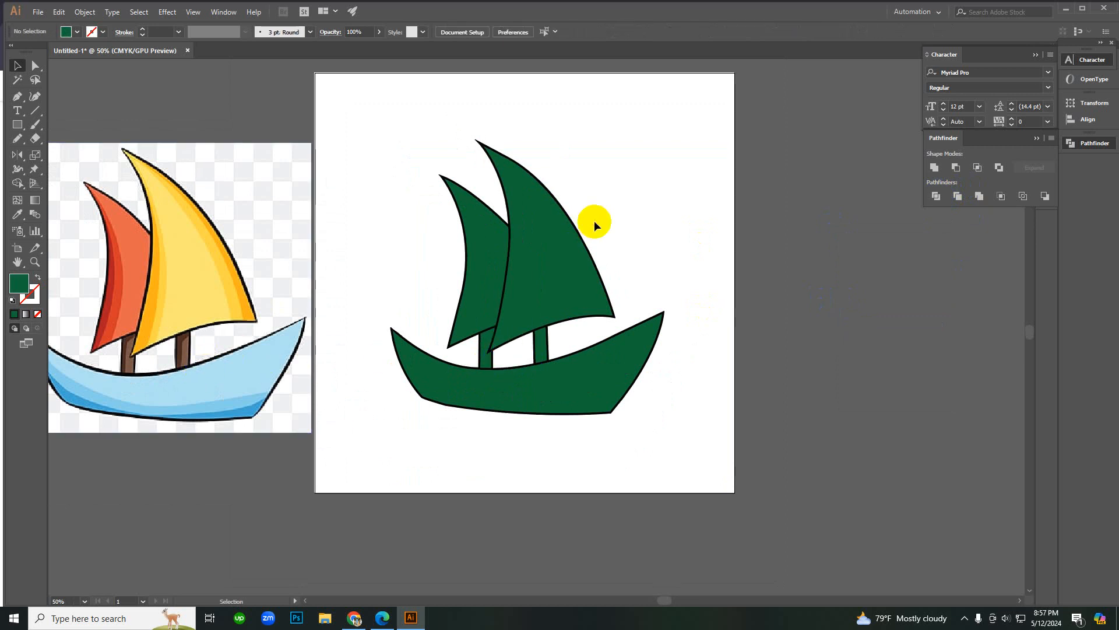
Step: Fill the large sail with the light yellow sampled from the reference image's large sail
{"action": "left_click", "coordinate": [570, 282]}
{"action": "key", "text": "i"}
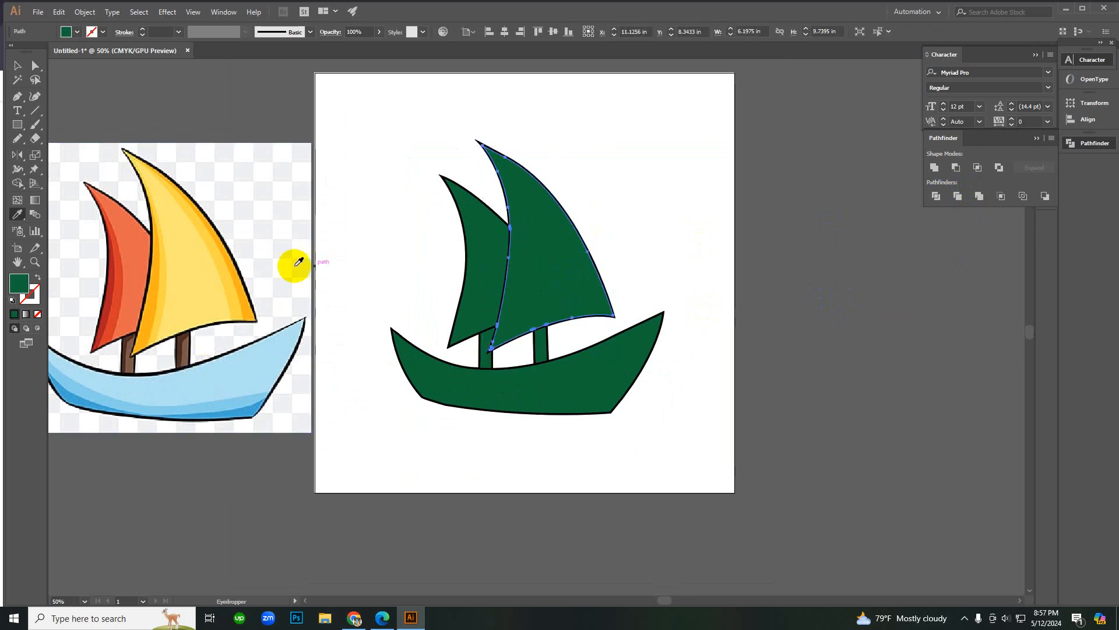
{"action": "left_click", "coordinate": [196, 257]}
{"action": "key", "text": "v"}
{"action": "left_click", "coordinate": [457, 270]}
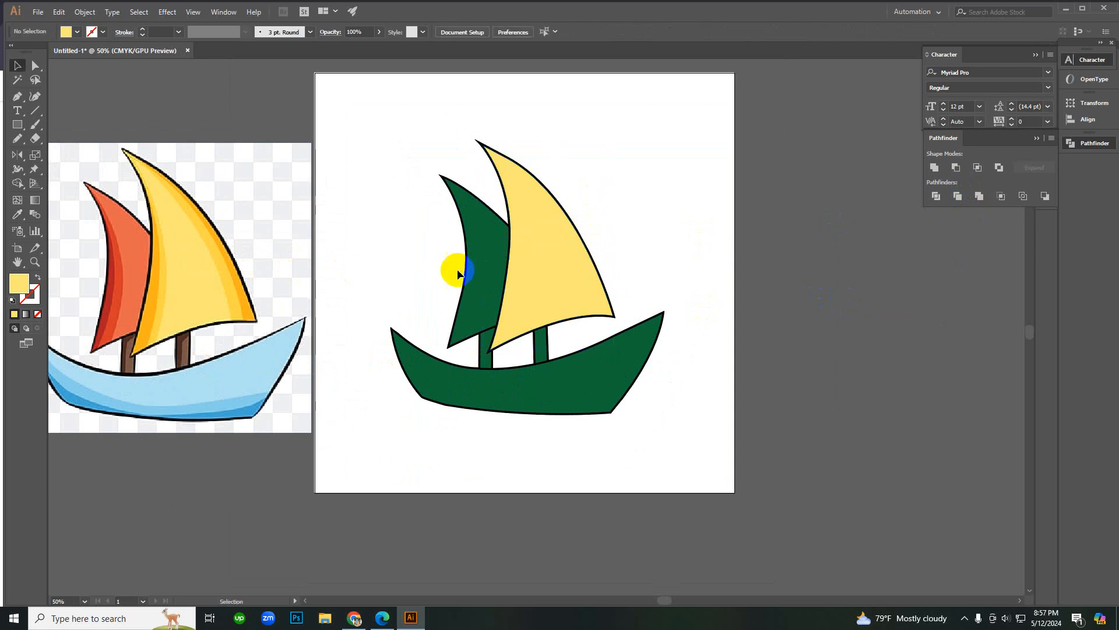
Step: Fill the small sail with the orange sampled from the reference image's small sail
{"action": "left_click", "coordinate": [475, 251]}
{"action": "key", "text": "i"}
{"action": "left_click", "coordinate": [138, 260]}
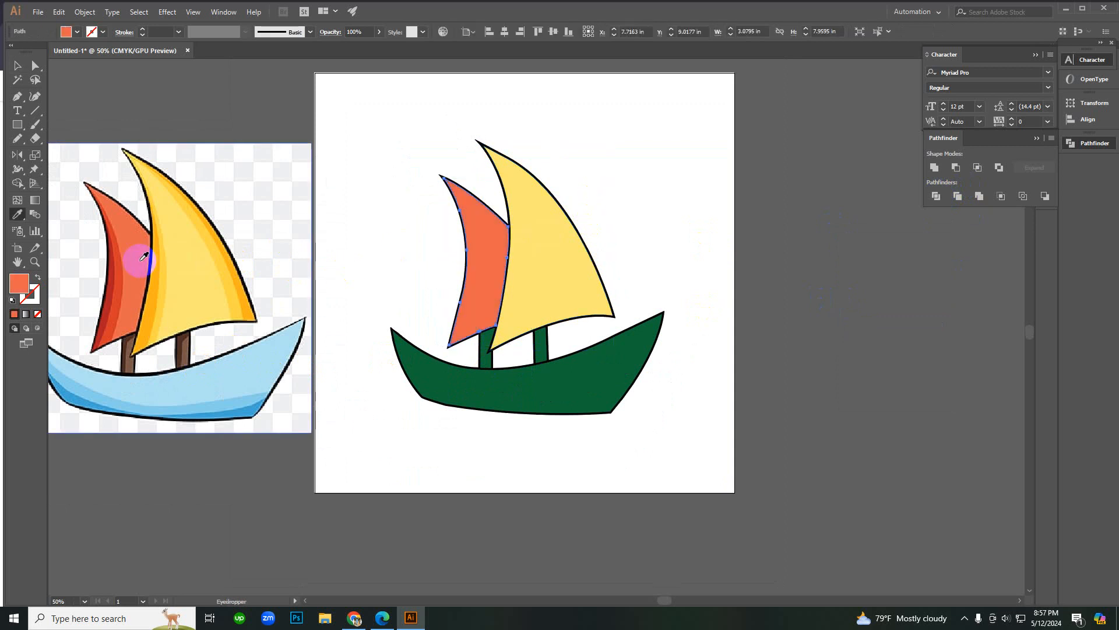
{"action": "key", "text": "v"}
{"action": "left_click", "coordinate": [357, 299]}
Step: Fill the hull with the light blue sampled from the reference image's hull
{"action": "left_click", "coordinate": [450, 382]}
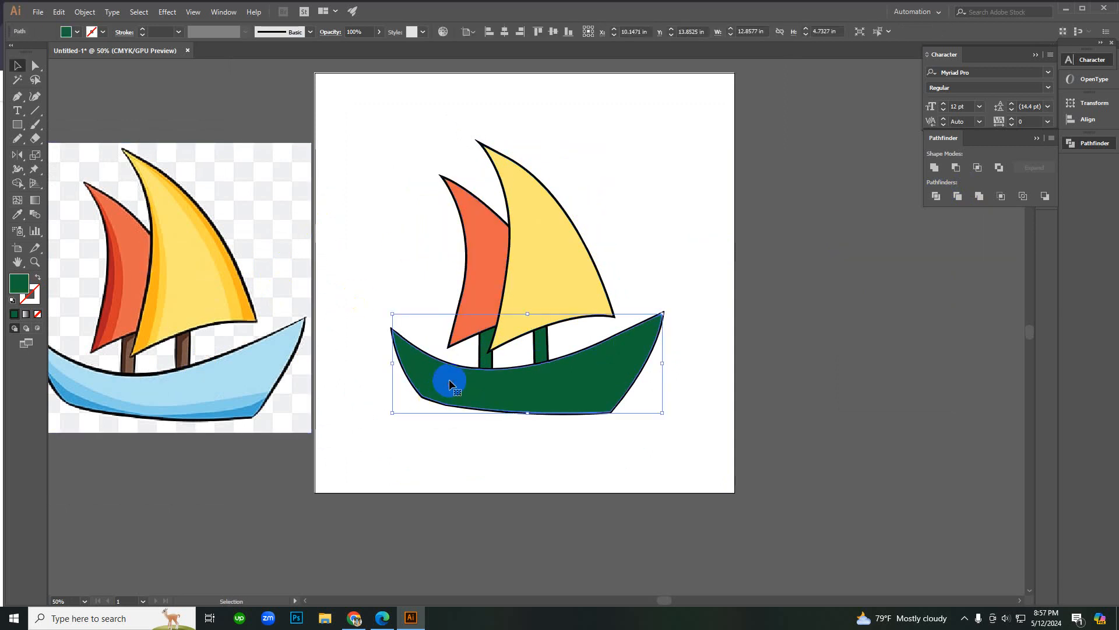
{"action": "key", "text": "i"}
{"action": "left_click", "coordinate": [276, 391]}
{"action": "key", "text": "v"}
{"action": "left_click", "coordinate": [463, 430]}
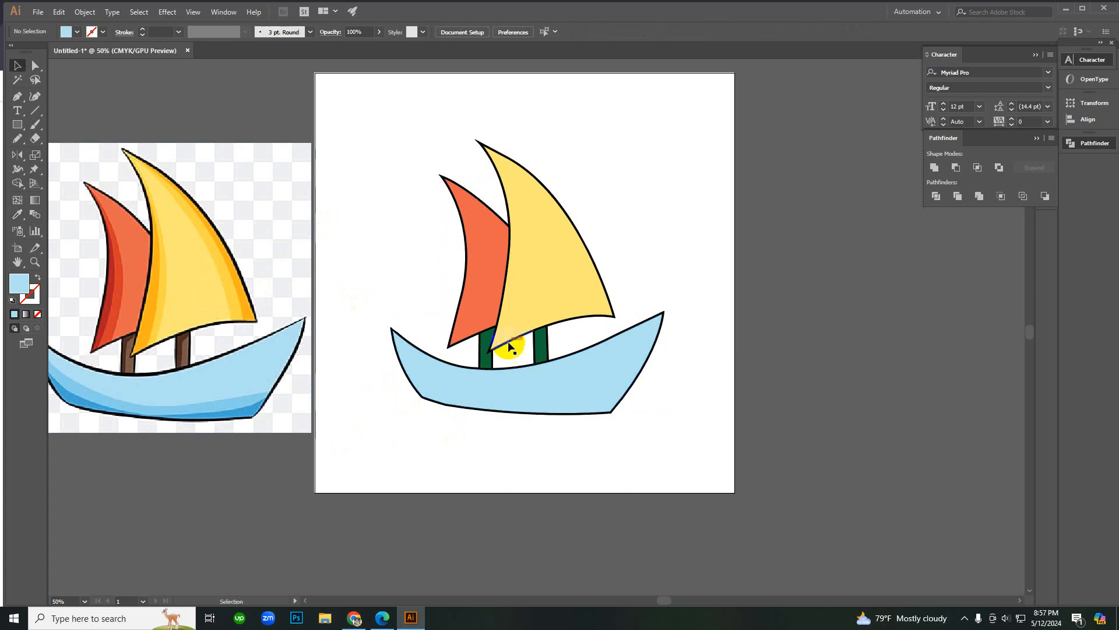
Step: Fill both masts with the dark brown sampled from a mast in the reference image
{"action": "left_click", "coordinate": [541, 345]}
{"action": "left_click", "coordinate": [483, 345], "text": "shift"}
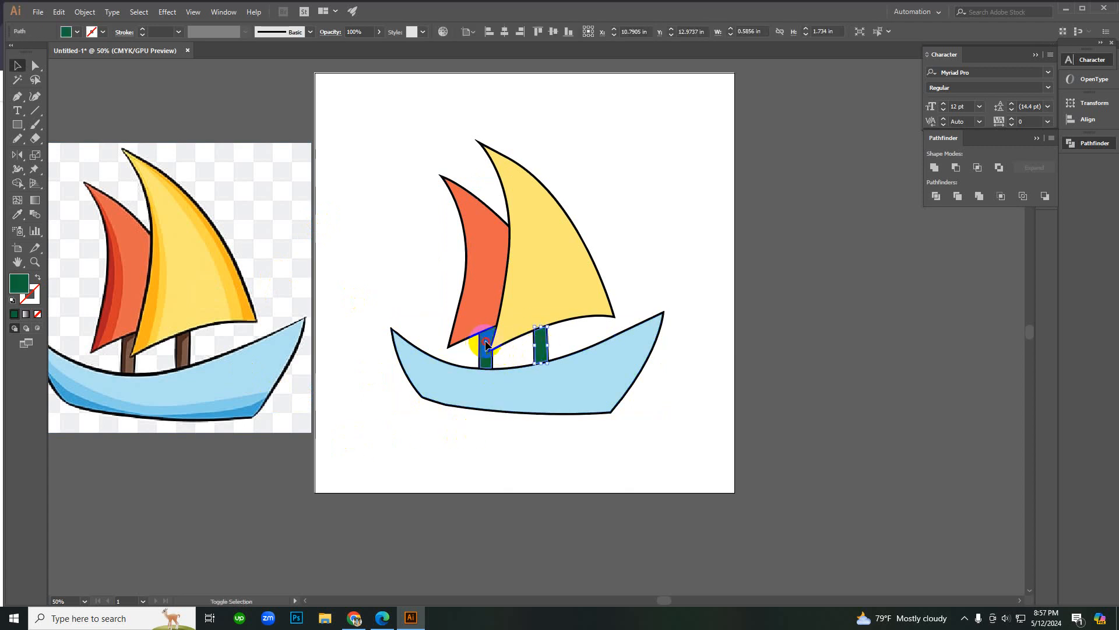
{"action": "key", "text": "i"}
{"action": "left_click", "coordinate": [182, 344]}
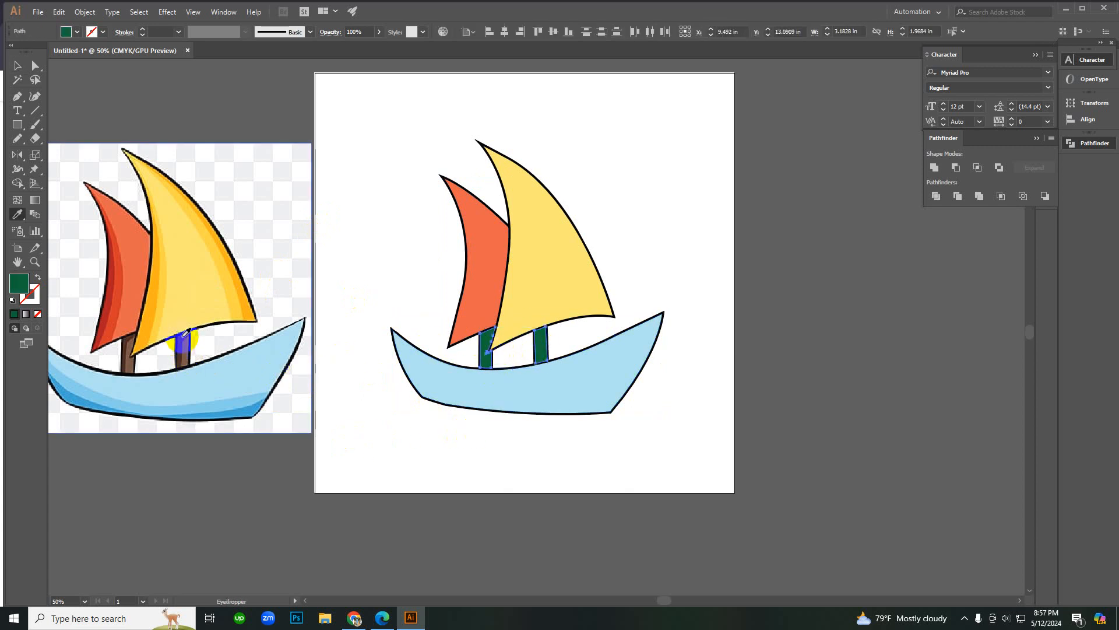
{"action": "key", "text": "v"}
{"action": "left_click", "coordinate": [507, 436]}
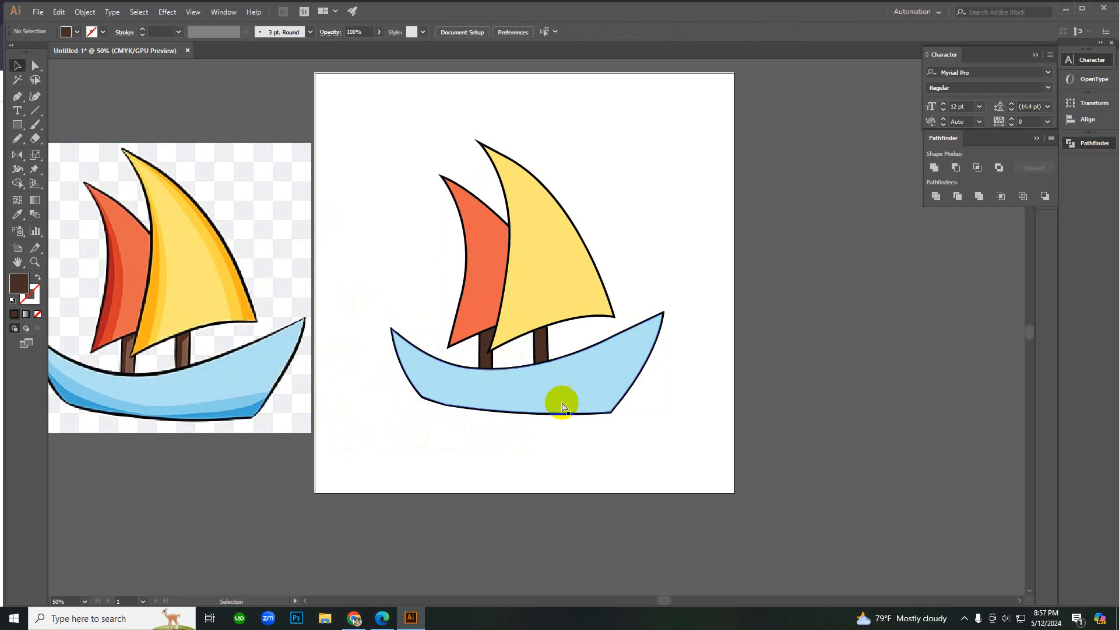
Step: Delete the colored boat and its reference image to clear the document
{"action": "scroll", "coordinate": [567, 354], "scroll_direction": "down", "scroll_amount": 1}
{"action": "scroll", "coordinate": [548, 353], "scroll_direction": "up", "scroll_amount": 2}
{"action": "scroll", "coordinate": [525, 333], "scroll_direction": "up", "scroll_amount": 4}
{"action": "scroll", "coordinate": [495, 326], "scroll_direction": "down", "scroll_amount": 1}
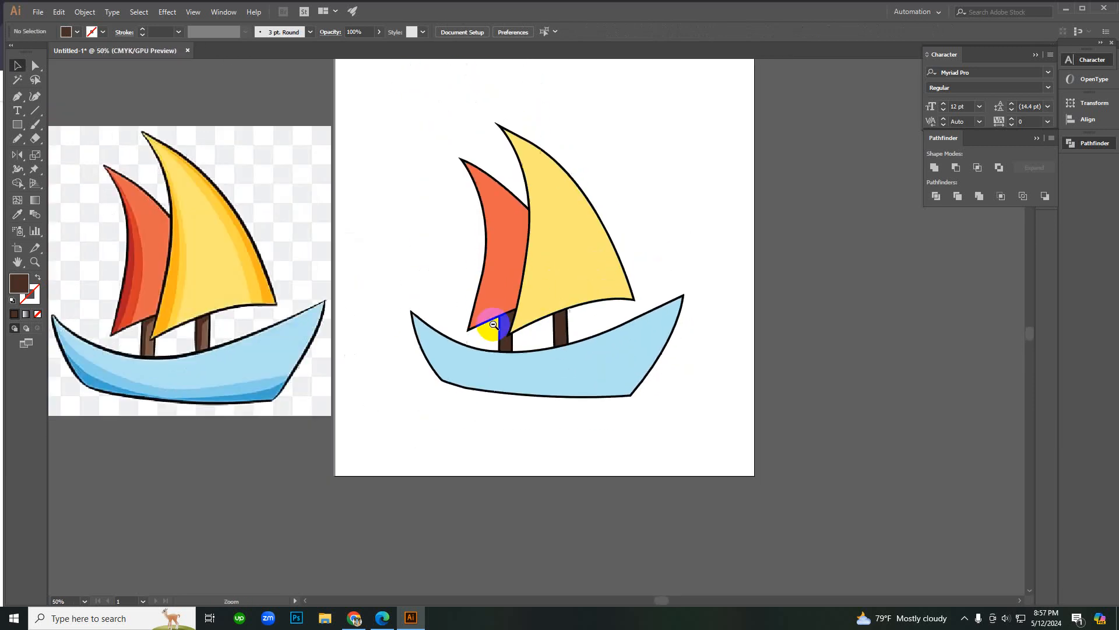
{"action": "left_click_drag", "start_coordinate": [420, 124], "coordinate": [723, 429]}
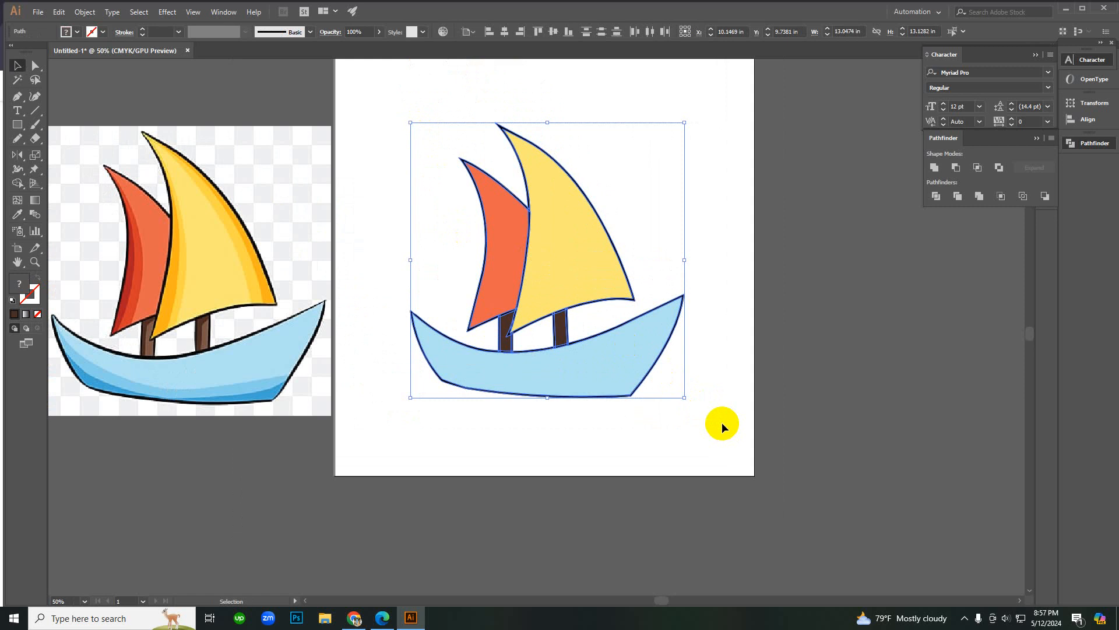
{"action": "left_click_drag", "start_coordinate": [721, 424], "coordinate": [409, 123]}
{"action": "left_click", "coordinate": [294, 230]}
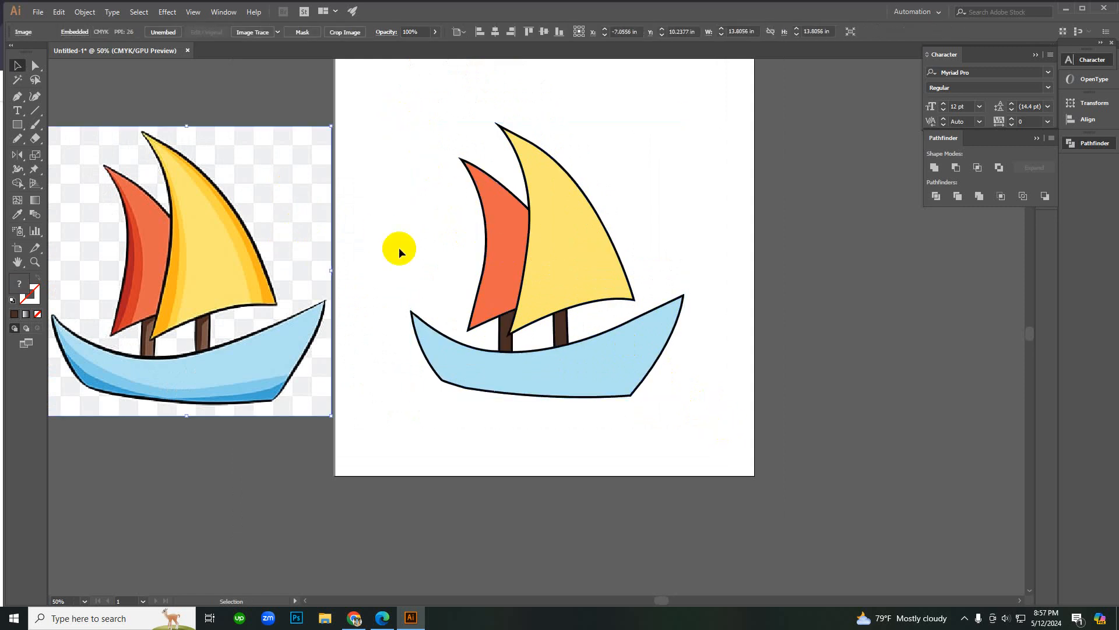
{"action": "key", "text": "Delete"}
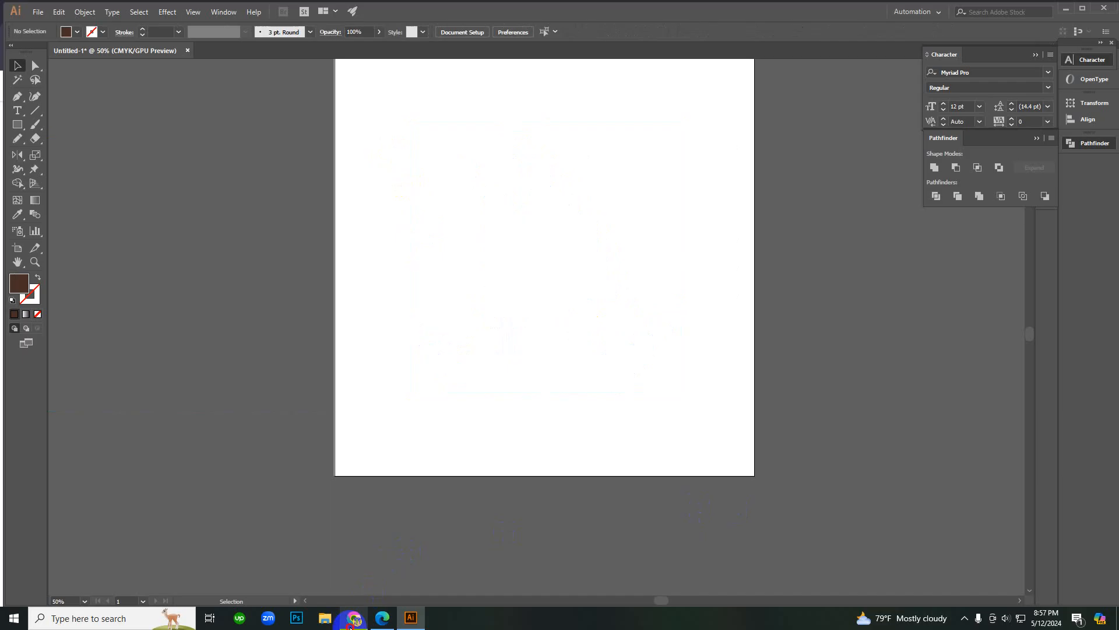
Step: Switch to Chrome, browse the lion clipart results and copy the black-and-white roaring lion head image from Getty Images
{"action": "left_click", "coordinate": [353, 619]}
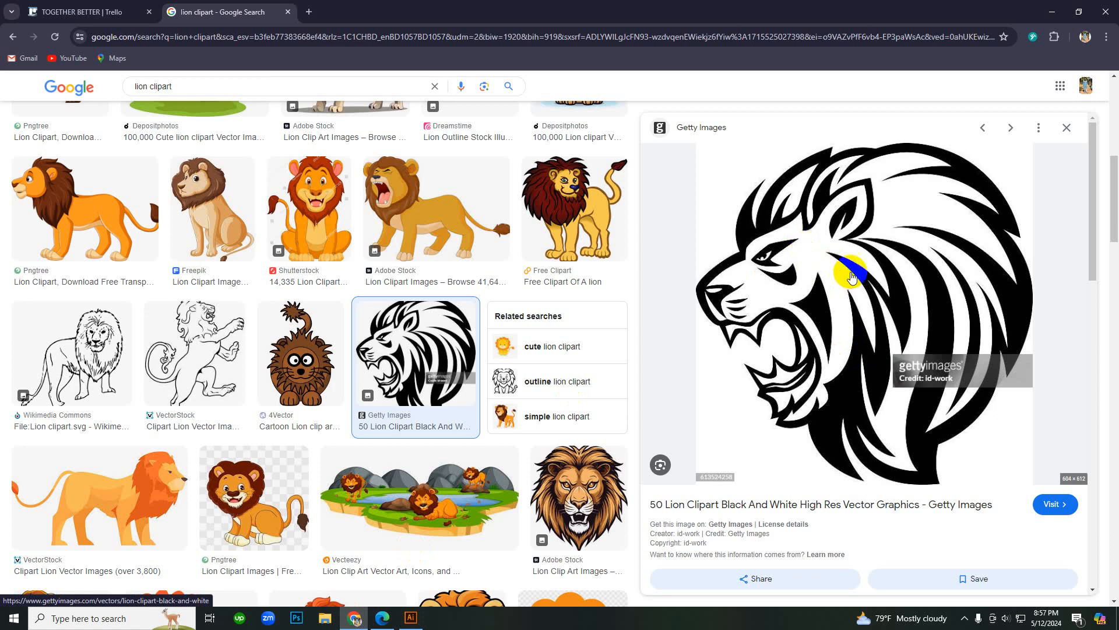
{"action": "scroll", "coordinate": [851, 251], "scroll_direction": "down", "scroll_amount": 8}
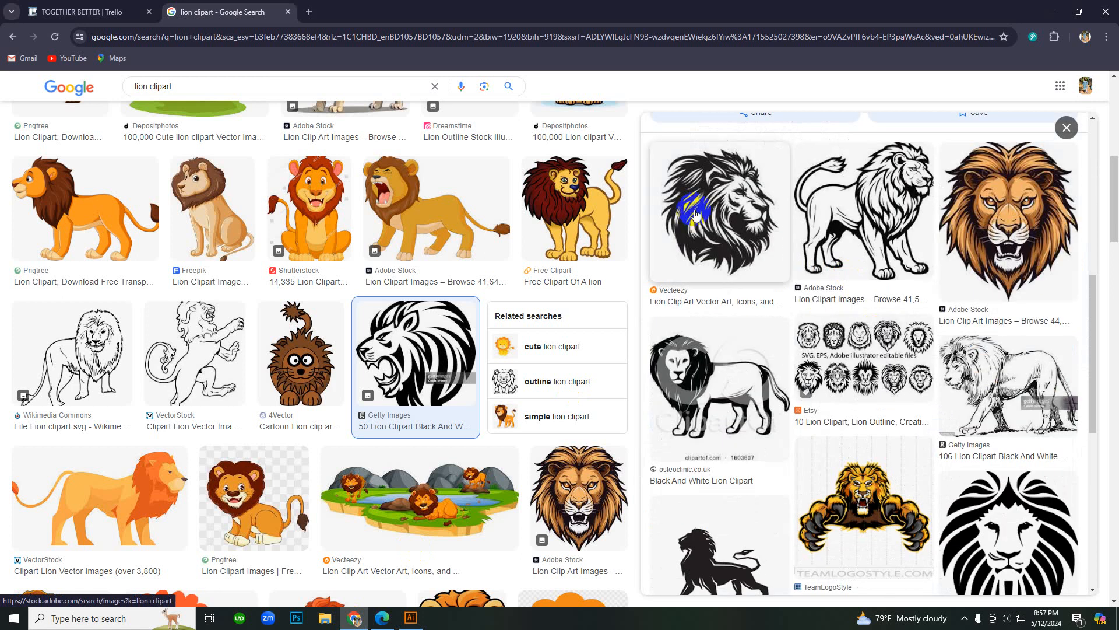
{"action": "left_click", "coordinate": [848, 201]}
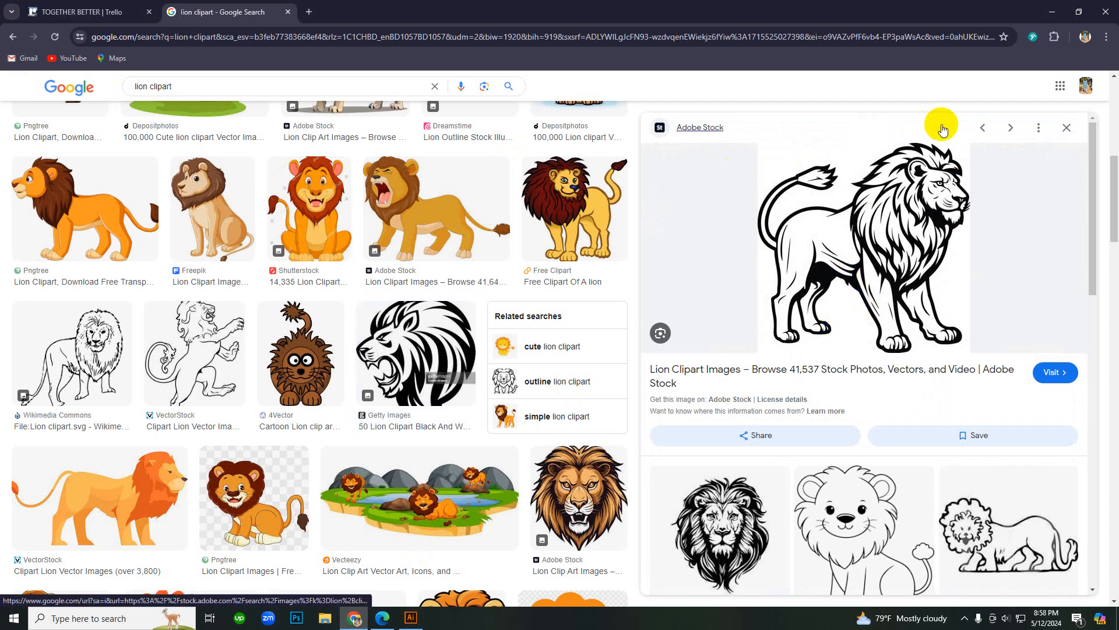
{"action": "left_click", "coordinate": [983, 127]}
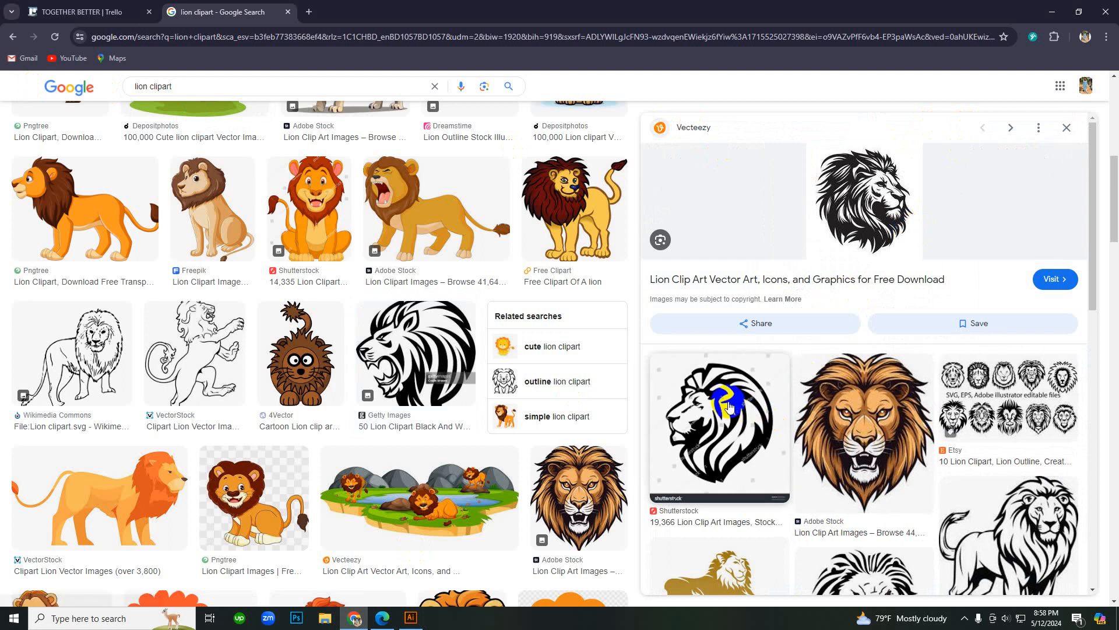
{"action": "left_click", "coordinate": [471, 346]}
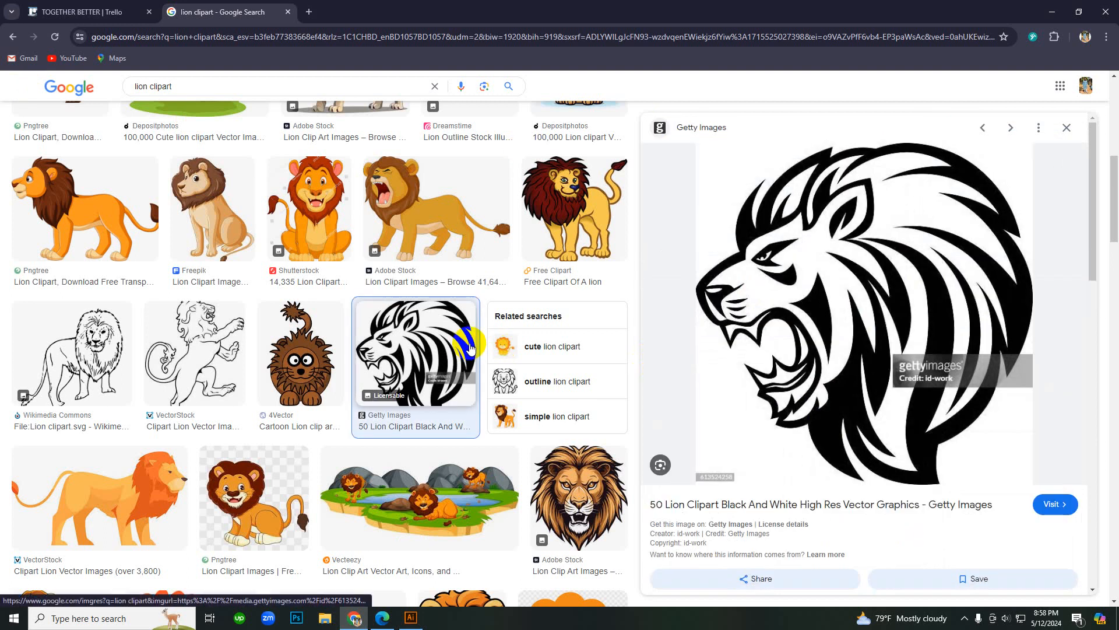
{"action": "right_click", "coordinate": [838, 229]}
{"action": "left_click", "coordinate": [885, 403]}
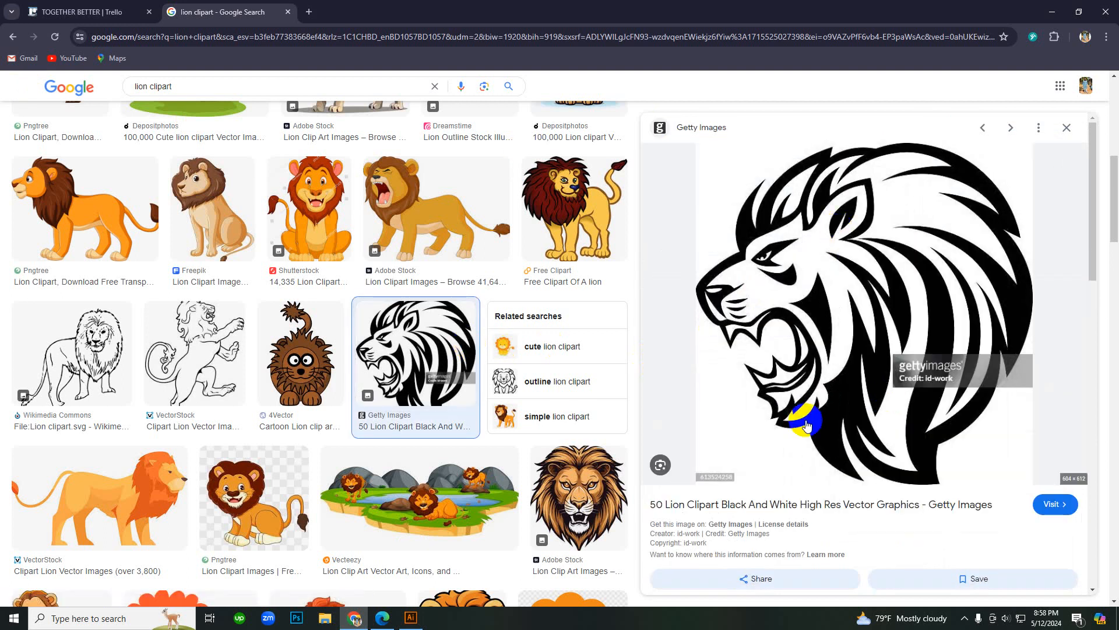
Step: Switch to Illustrator and paste the copied lion head image onto the empty artboard
{"action": "left_click", "coordinate": [420, 622]}
{"action": "scroll", "coordinate": [520, 337], "scroll_direction": "up", "scroll_amount": 2}
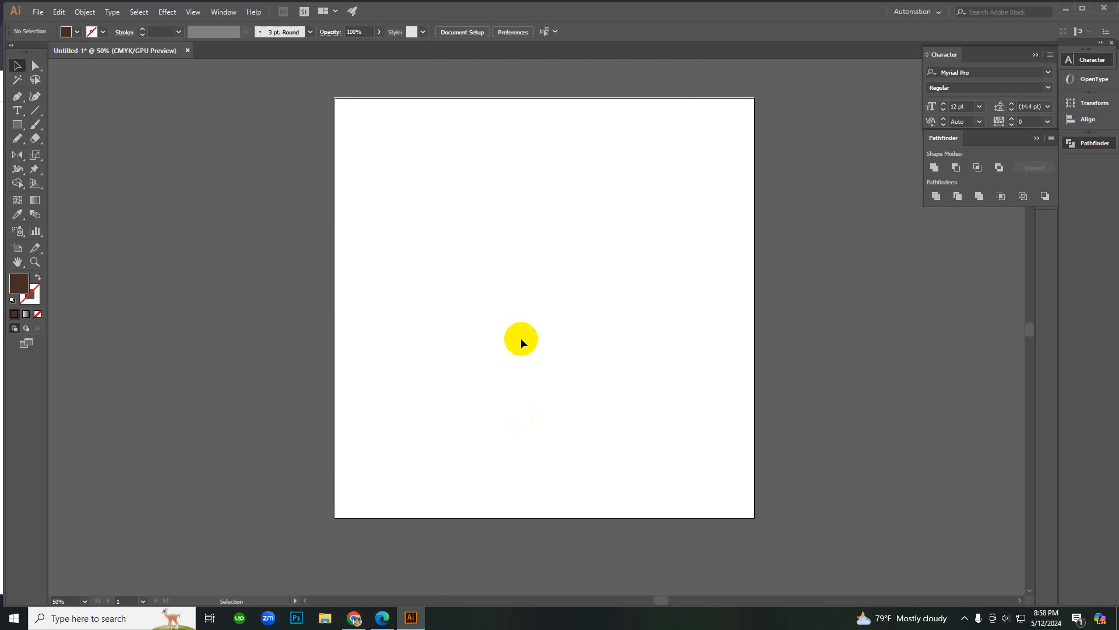
{"action": "key", "text": "ctrl+v"}
{"action": "left_click", "coordinate": [568, 376]}
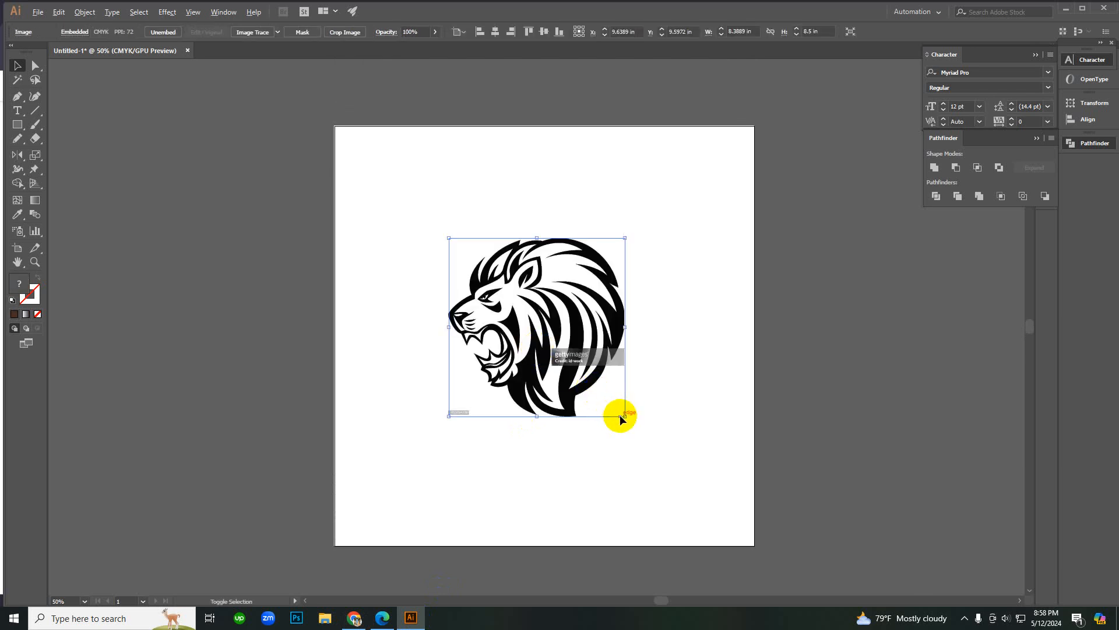
Step: Enlarge the lion image to about 13.53 by 13.71 in and center it on the artboard both ways
{"action": "left_click_drag", "start_coordinate": [620, 414], "coordinate": [677, 496]}
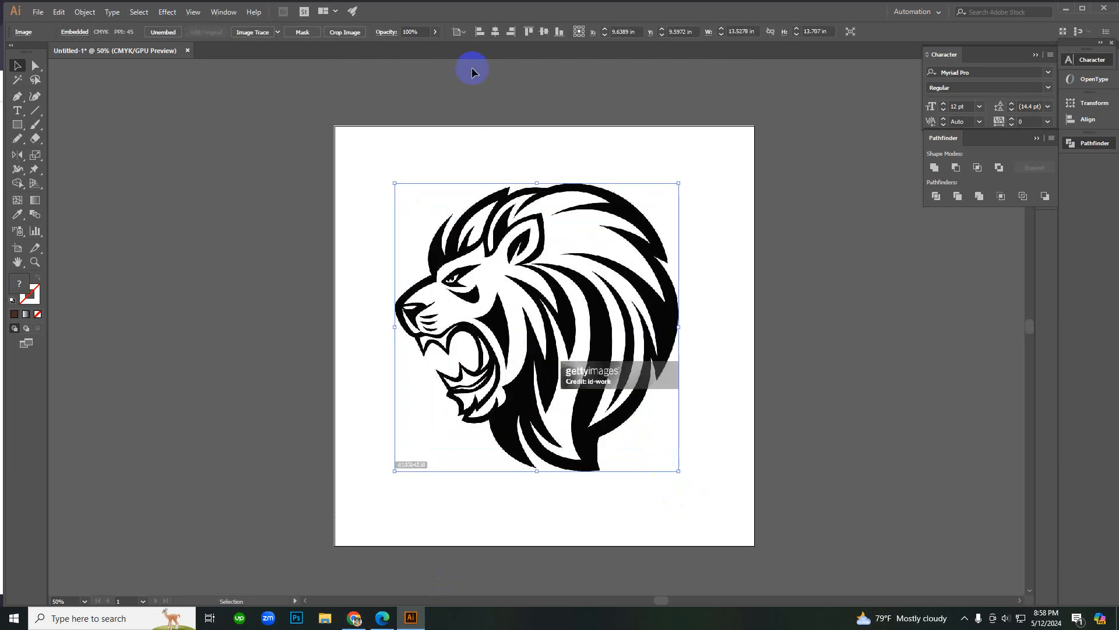
{"action": "left_click", "coordinate": [492, 30]}
{"action": "left_click", "coordinate": [541, 33]}
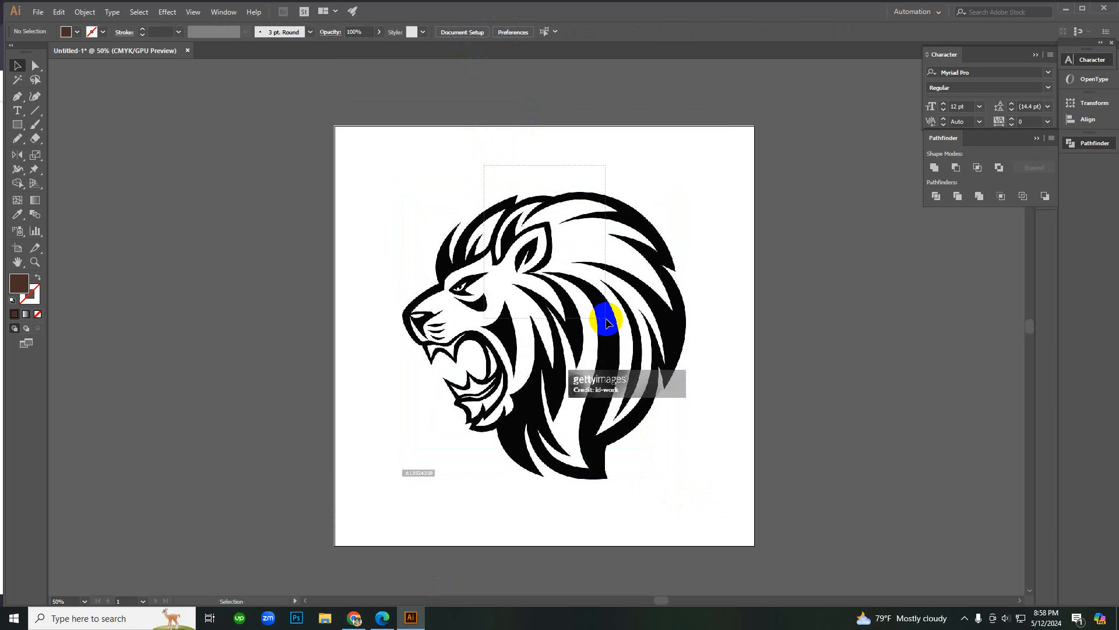
Step: Reduce the lion image's opacity to 36% and lock it as a tracing template
{"action": "left_click", "coordinate": [434, 32]}
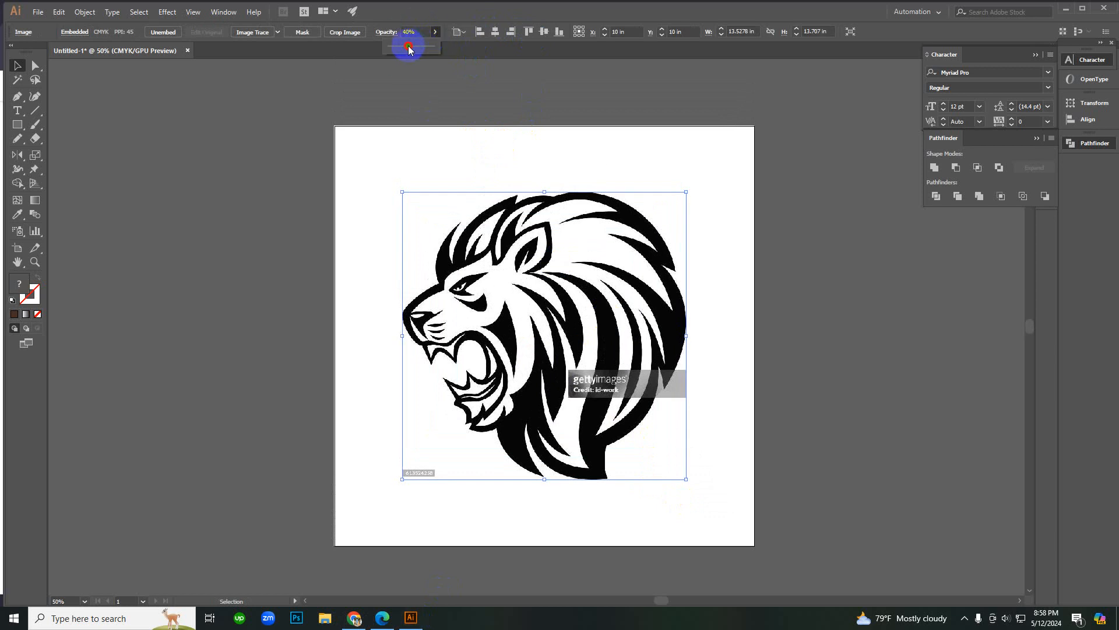
{"action": "left_click_drag", "start_coordinate": [409, 46], "coordinate": [406, 47]}
{"action": "left_click", "coordinate": [338, 143]}
{"action": "left_click", "coordinate": [595, 382]}
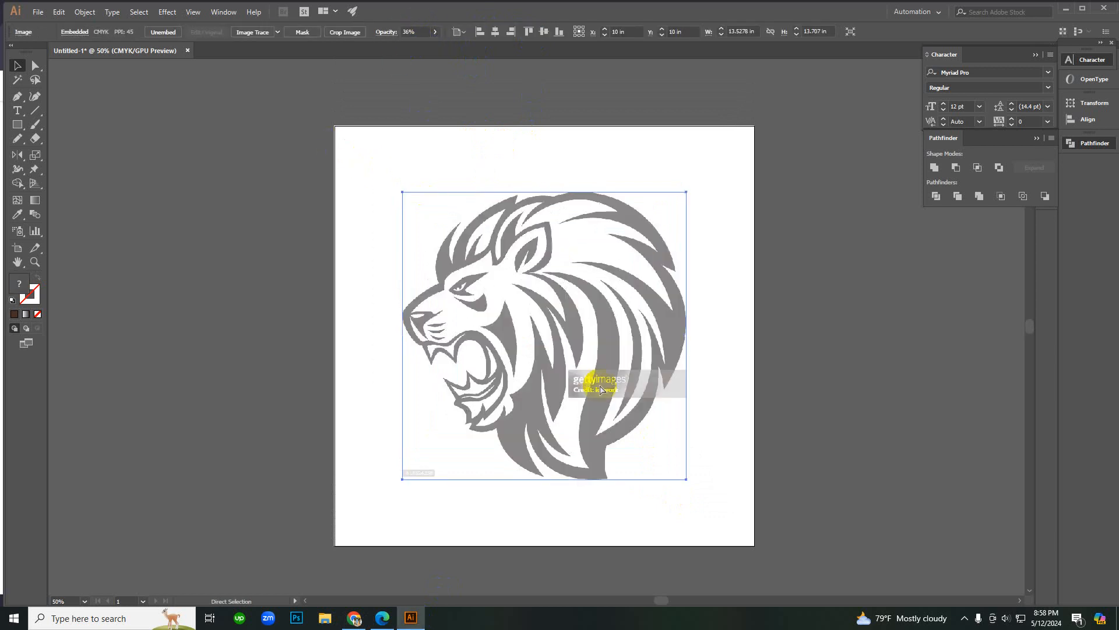
{"action": "key", "text": "ctrl+2"}
Step: Draw a short diagonal test line with the Pen tool in the blank area beside the mane and swap its fill and stroke
{"action": "scroll", "coordinate": [524, 330], "scroll_direction": "up", "scroll_amount": 2}
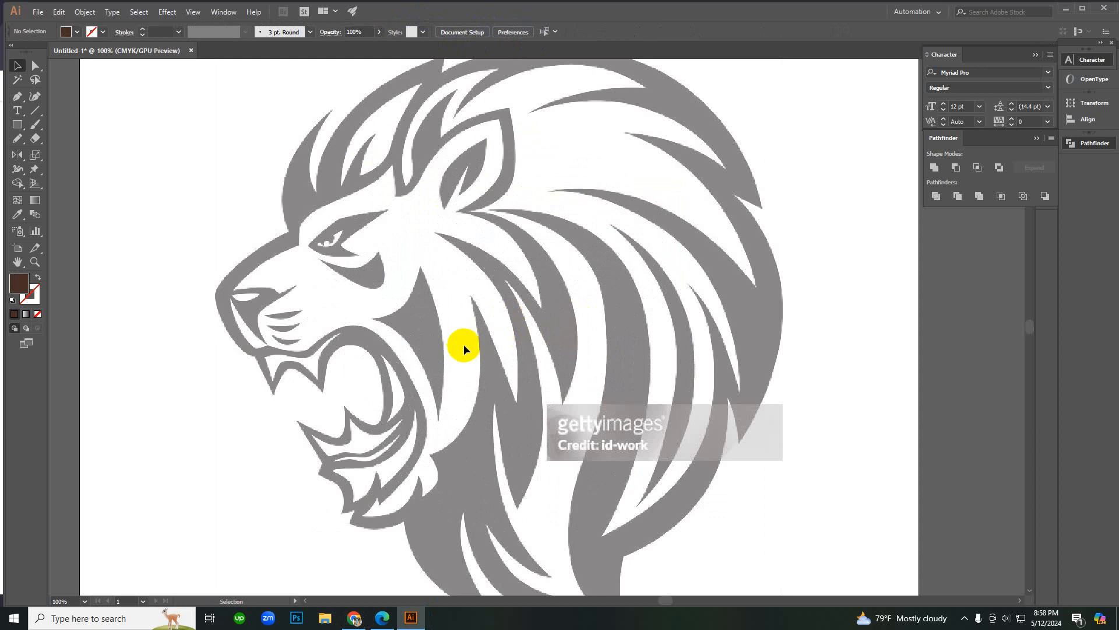
{"action": "scroll", "coordinate": [455, 309], "scroll_direction": "up", "scroll_amount": 1}
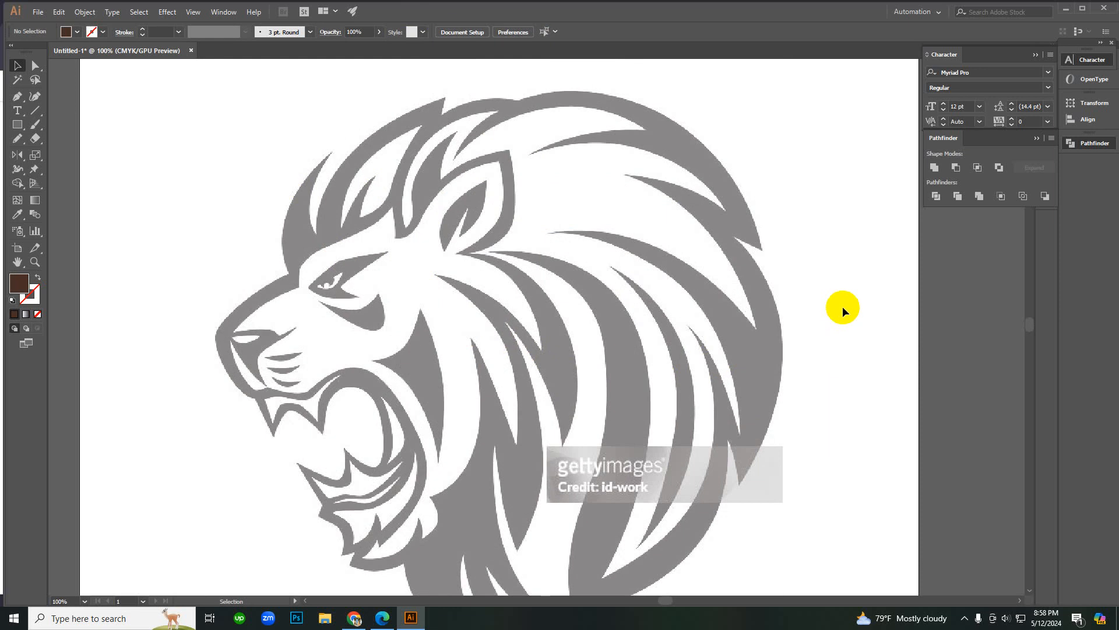
{"action": "key", "text": "p"}
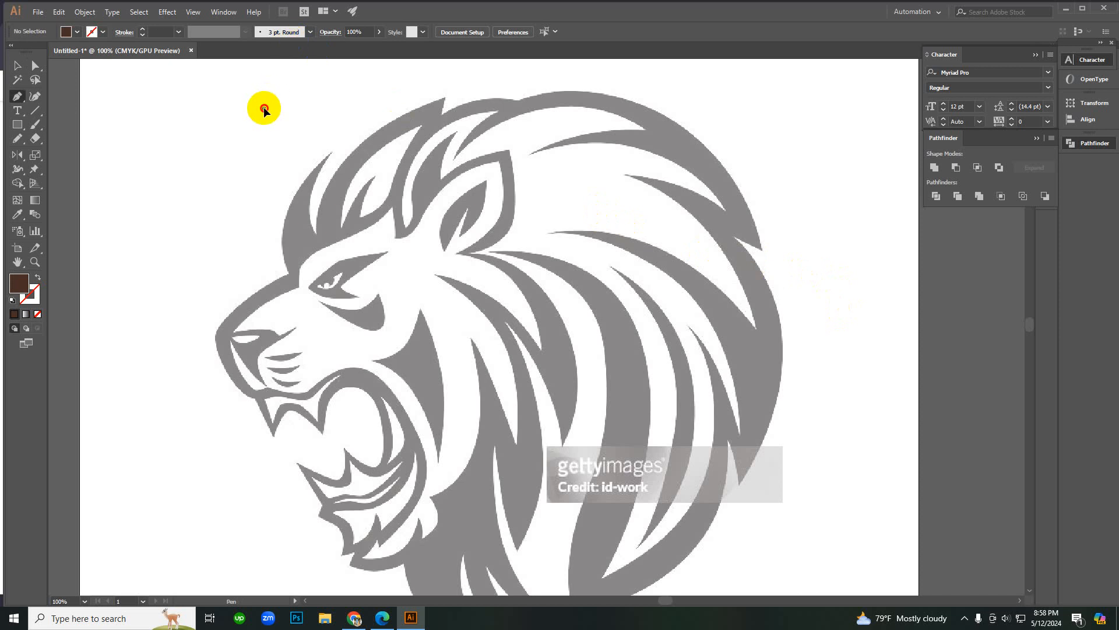
{"action": "left_click", "coordinate": [264, 108]}
{"action": "left_click", "coordinate": [308, 82]}
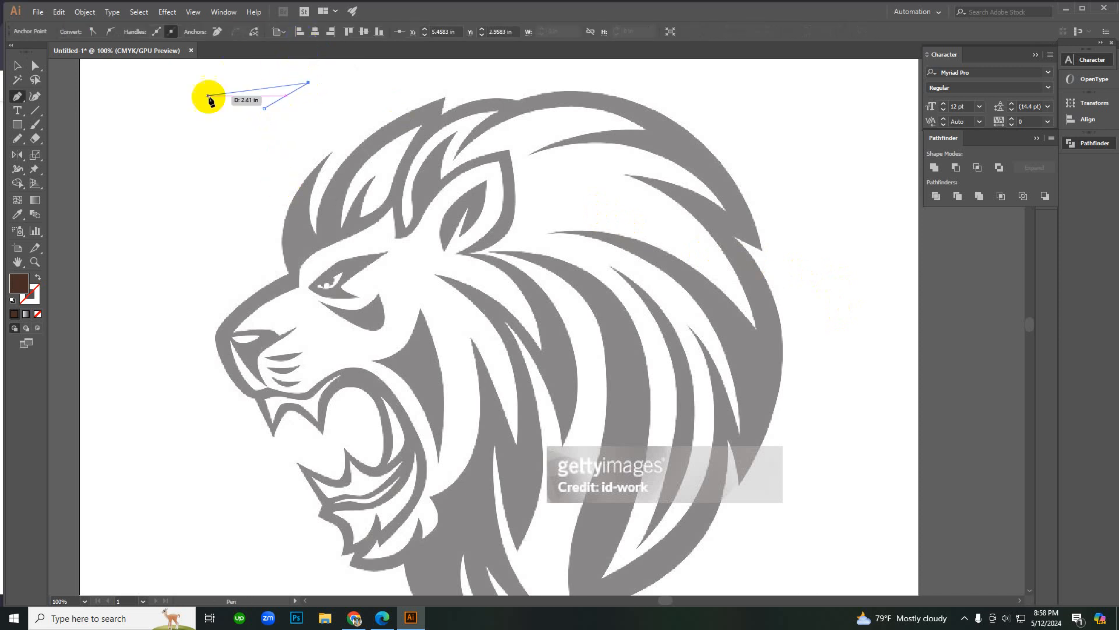
{"action": "key", "text": "v"}
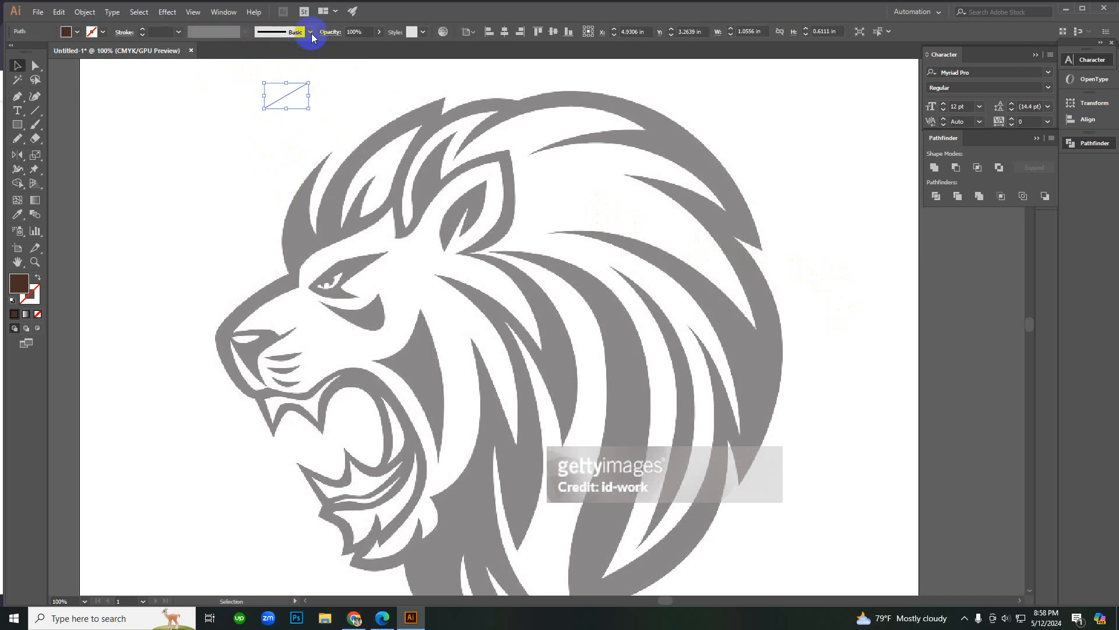
{"action": "left_click", "coordinate": [311, 33]}
{"action": "left_click", "coordinate": [275, 156]}
{"action": "left_click", "coordinate": [273, 126]}
{"action": "left_click_drag", "start_coordinate": [225, 72], "coordinate": [348, 170]}
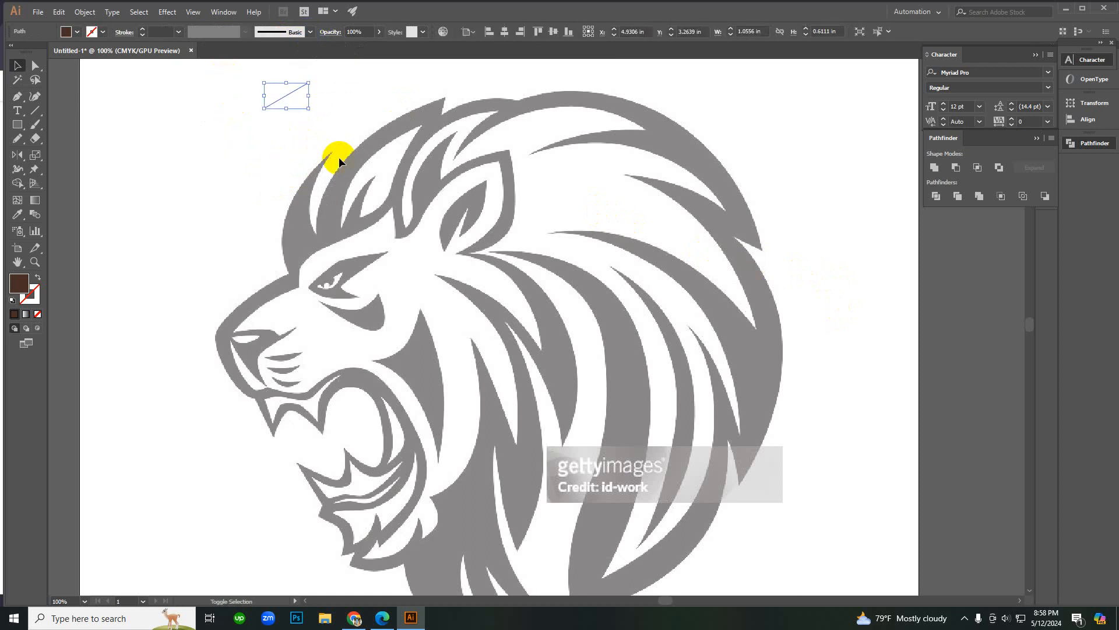
{"action": "key", "text": "shift+x"}
{"action": "left_click", "coordinate": [248, 107]}
{"action": "left_click_drag", "start_coordinate": [248, 106], "coordinate": [277, 112]}
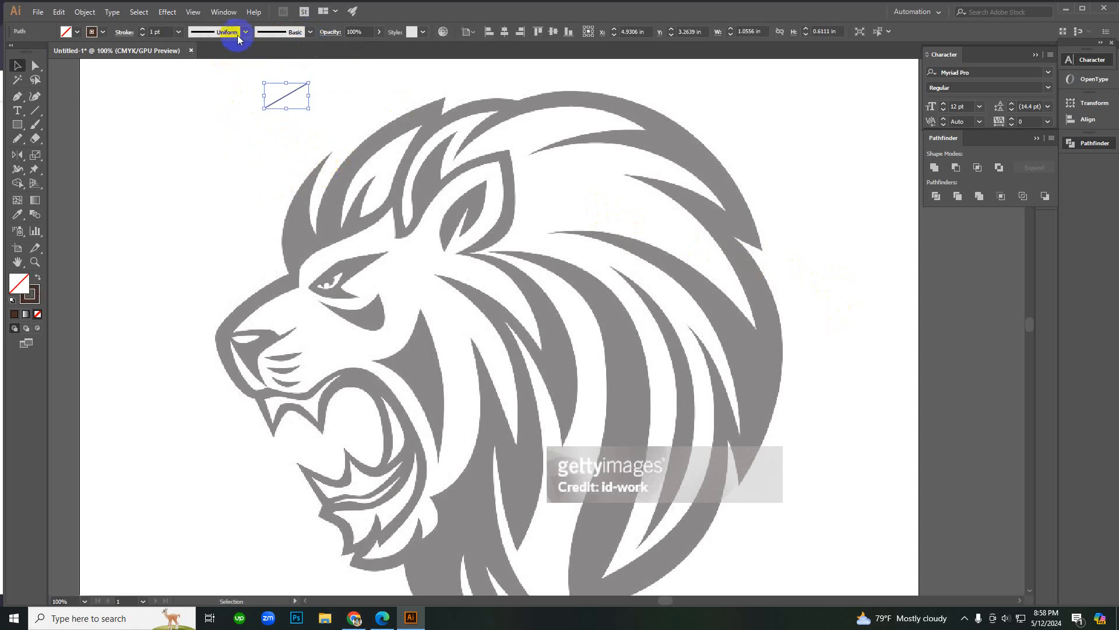
Step: Try the tapered triangular variable width profile on the test line, then delete the line
{"action": "left_click", "coordinate": [245, 33]}
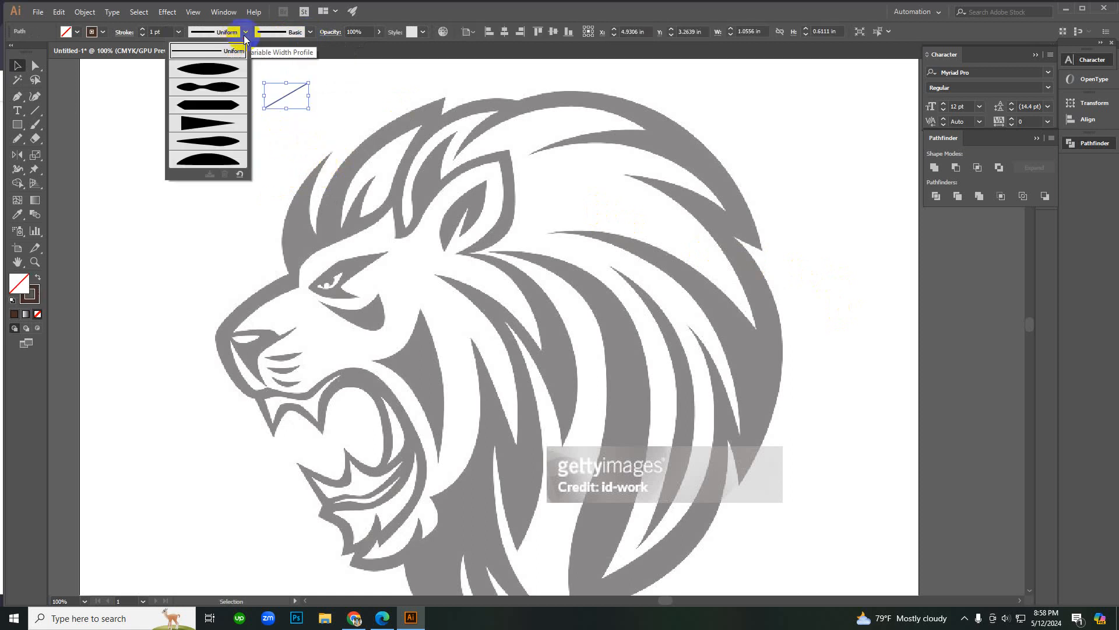
{"action": "left_click", "coordinate": [219, 120]}
{"action": "left_click_drag", "start_coordinate": [219, 118], "coordinate": [278, 101]}
{"action": "key", "text": "Delete"}
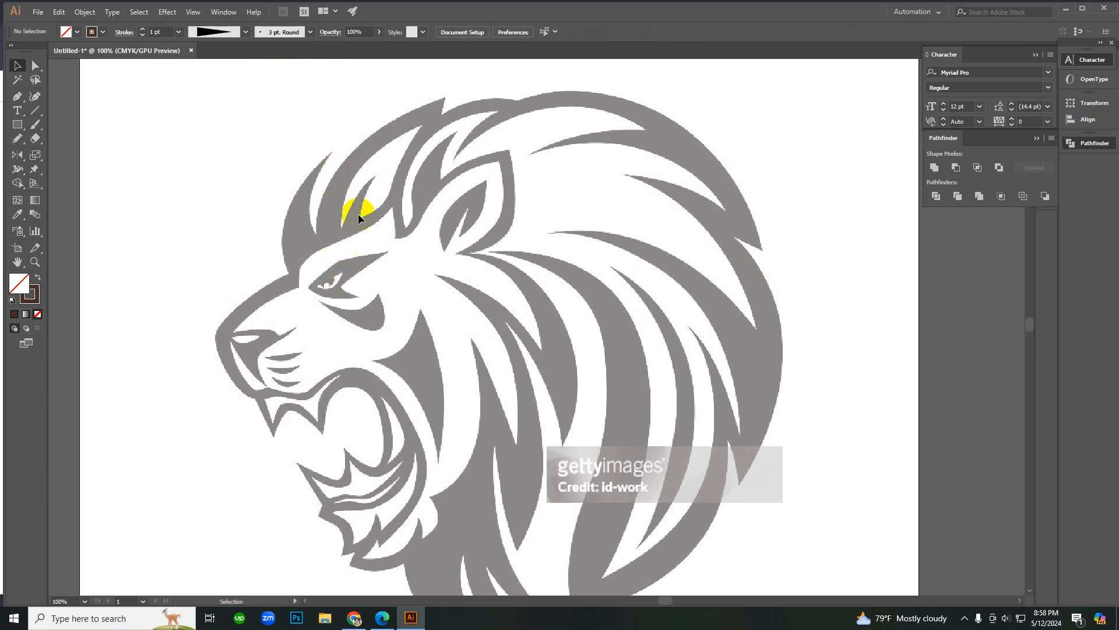
Step: Start a Pen path at the tip of the white chin tuft and trace its lower curve and small pointed notch
{"action": "scroll", "coordinate": [593, 308], "scroll_direction": "down", "scroll_amount": 3}
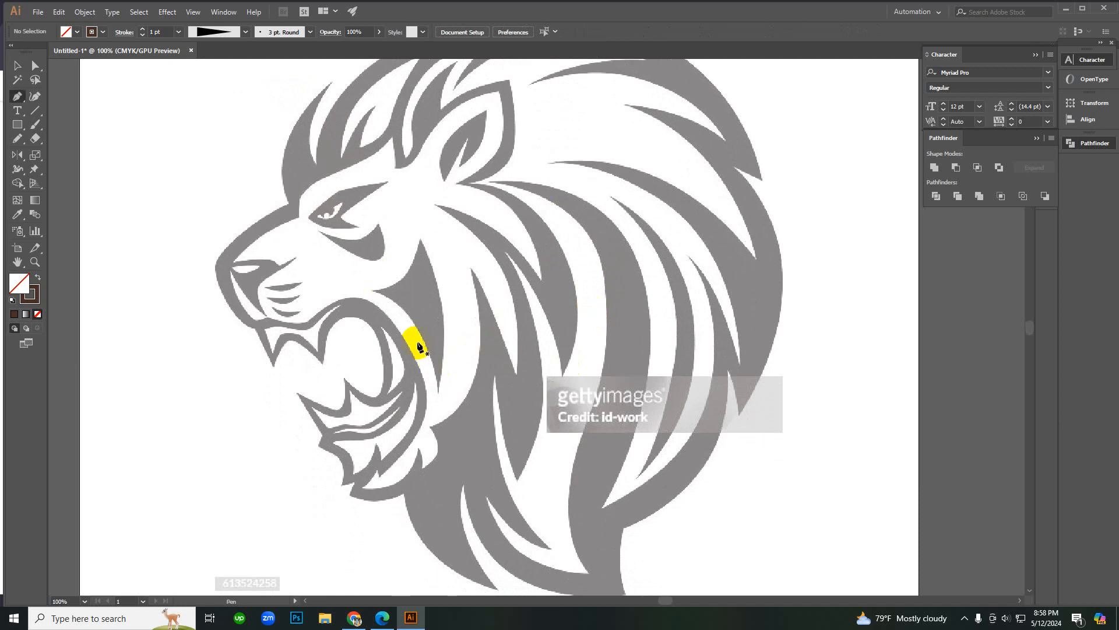
{"action": "left_click", "coordinate": [409, 314], "text": "ctrl"}
{"action": "left_click", "coordinate": [532, 404], "text": "ctrl+alt"}
{"action": "left_click", "coordinate": [532, 405], "text": "ctrl"}
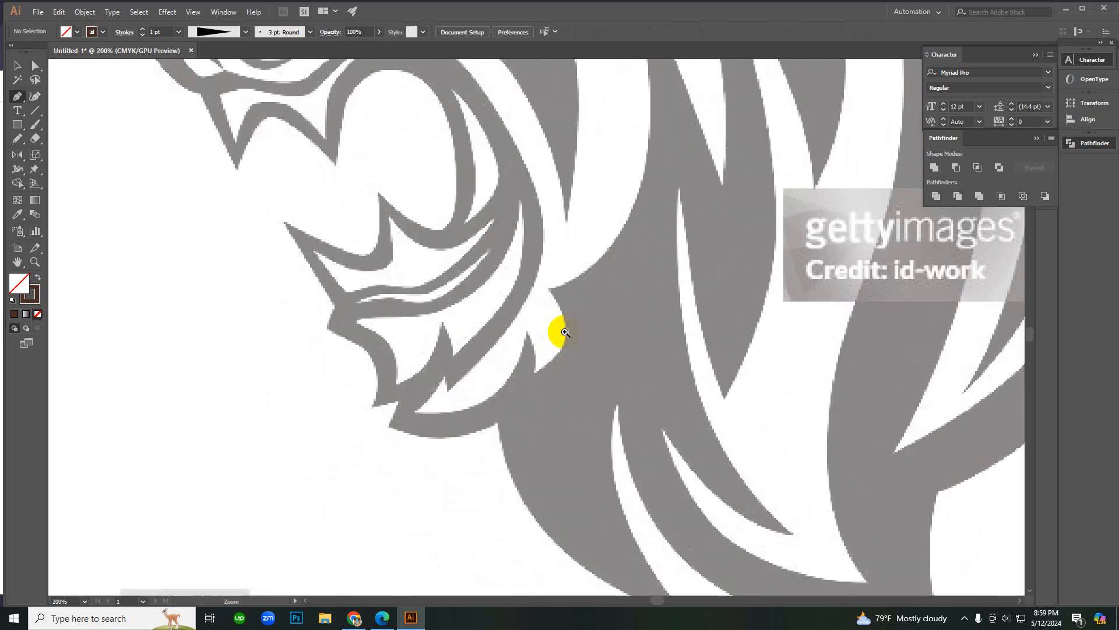
{"action": "left_click", "coordinate": [553, 329], "text": "ctrl+alt"}
{"action": "left_click", "coordinate": [535, 335], "text": "ctrl"}
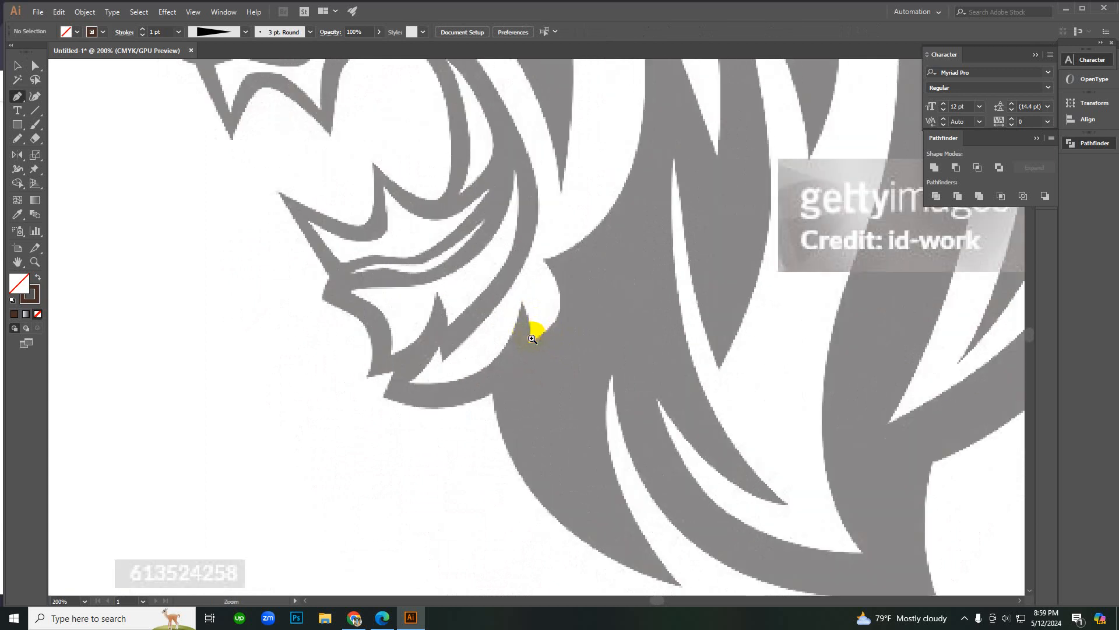
{"action": "left_click", "coordinate": [521, 303]}
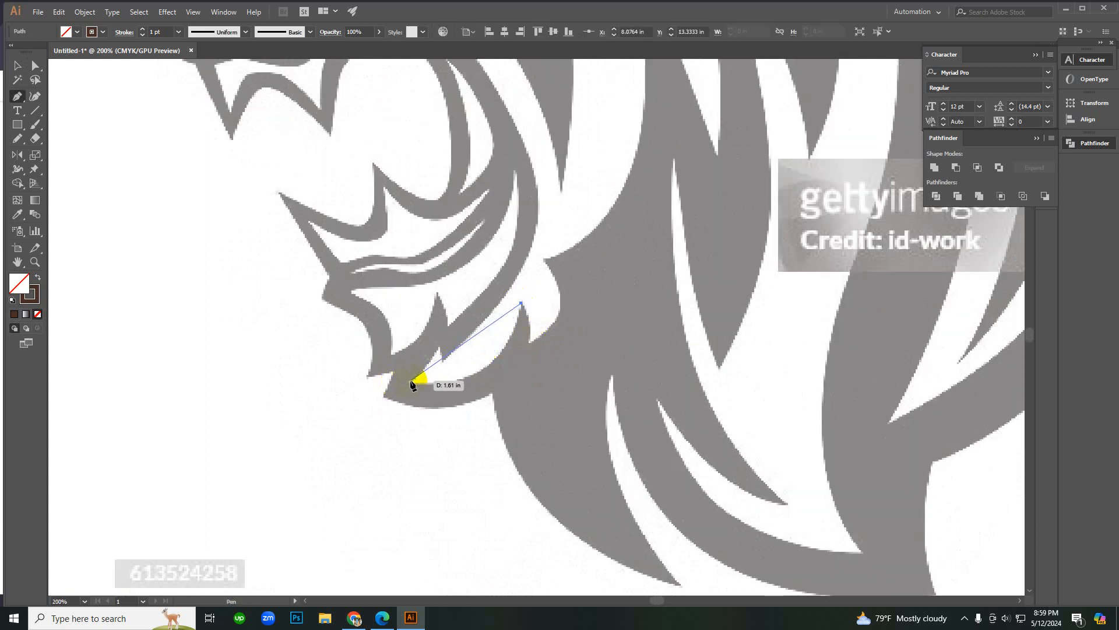
{"action": "left_click_drag", "start_coordinate": [411, 383], "coordinate": [301, 367]}
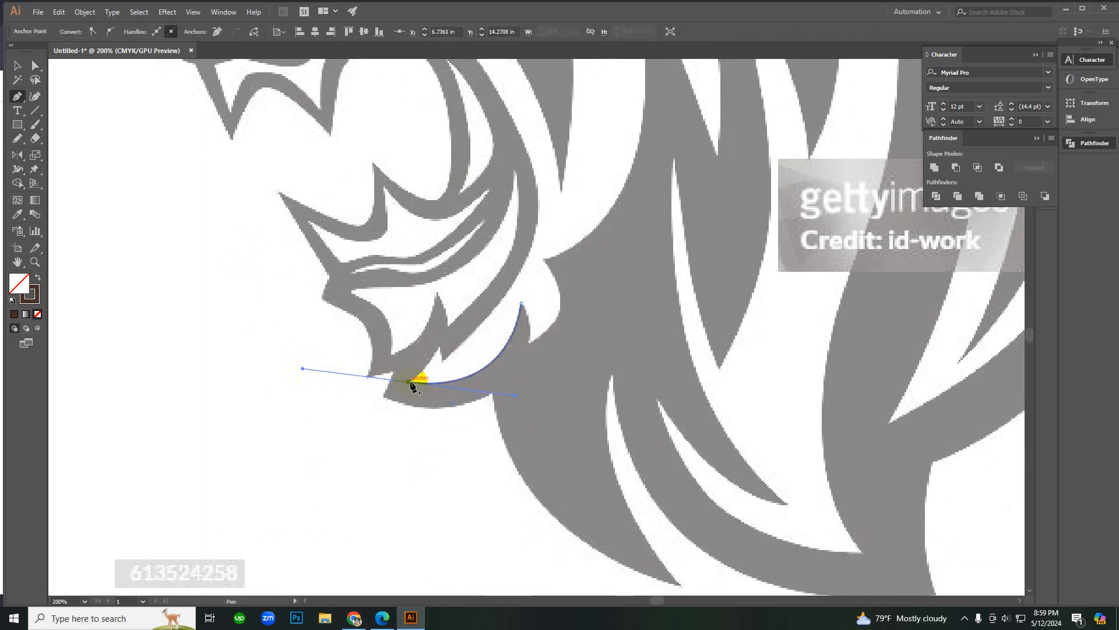
{"action": "left_click_drag", "start_coordinate": [411, 381], "coordinate": [432, 357]}
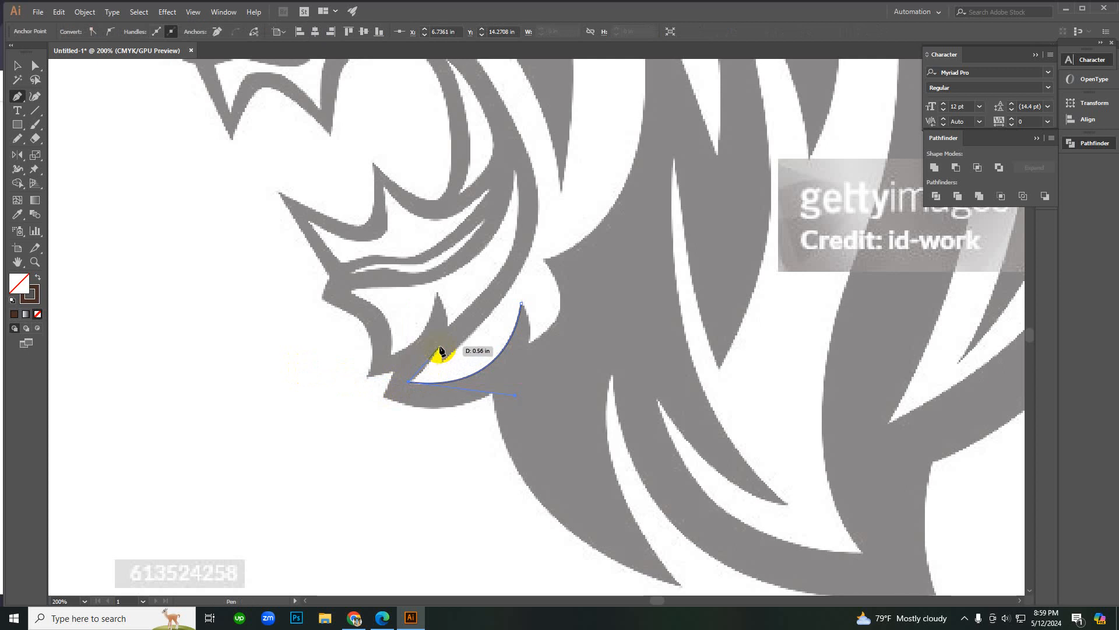
{"action": "mouse_move", "coordinate": [440, 348]}
{"action": "left_mouse_down"}
{"action": "mouse_move", "coordinate": [438, 337]}
{"action": "mouse_move", "coordinate": [444, 364]}
{"action": "left_mouse_up"}
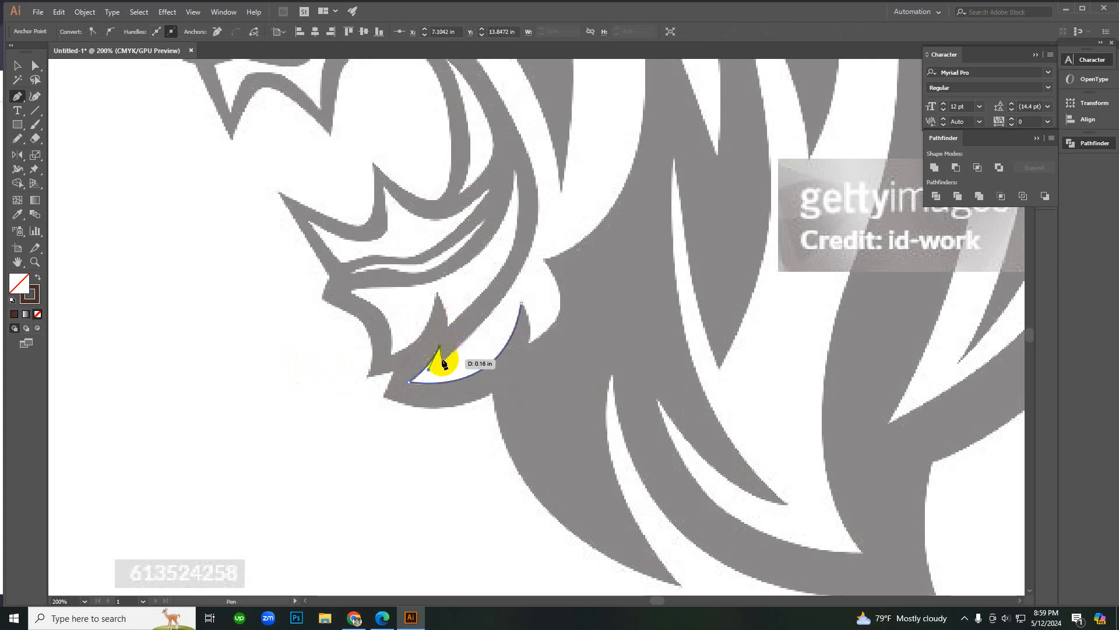
Step: Continue the path in curves along the outer edge of the lower jaw and up behind the open mouth
{"action": "left_click_drag", "start_coordinate": [537, 213], "coordinate": [548, 124]}
{"action": "left_click", "coordinate": [537, 214]}
{"action": "scroll", "coordinate": [532, 217], "scroll_direction": "up", "scroll_amount": 4}
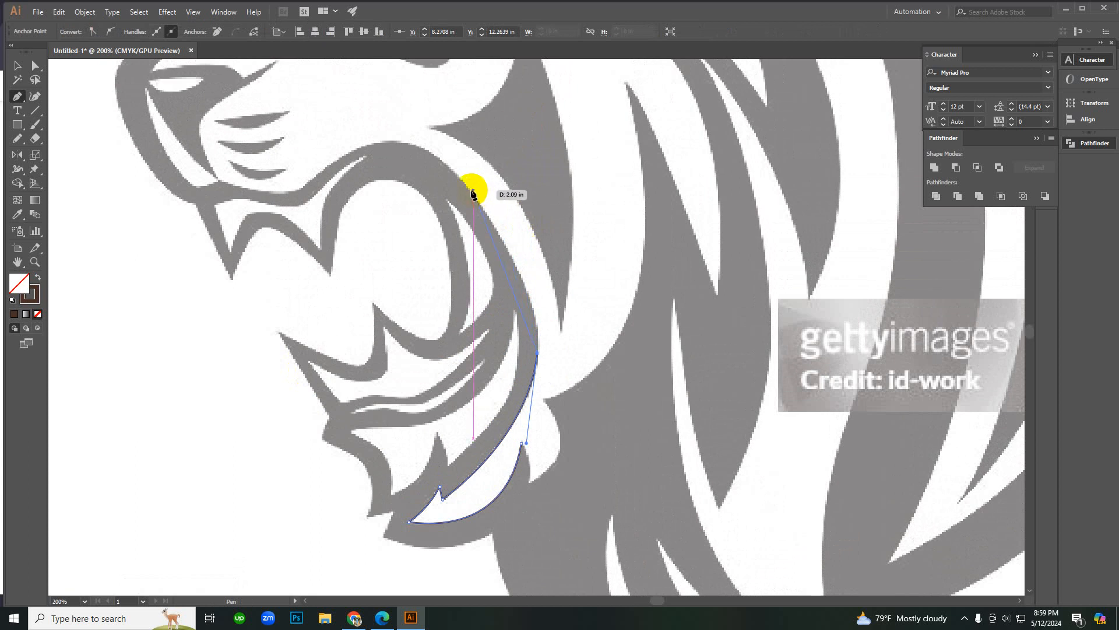
{"action": "left_click", "coordinate": [470, 189]}
{"action": "left_click_drag", "start_coordinate": [429, 160], "coordinate": [390, 81]}
{"action": "left_click", "coordinate": [469, 189]}
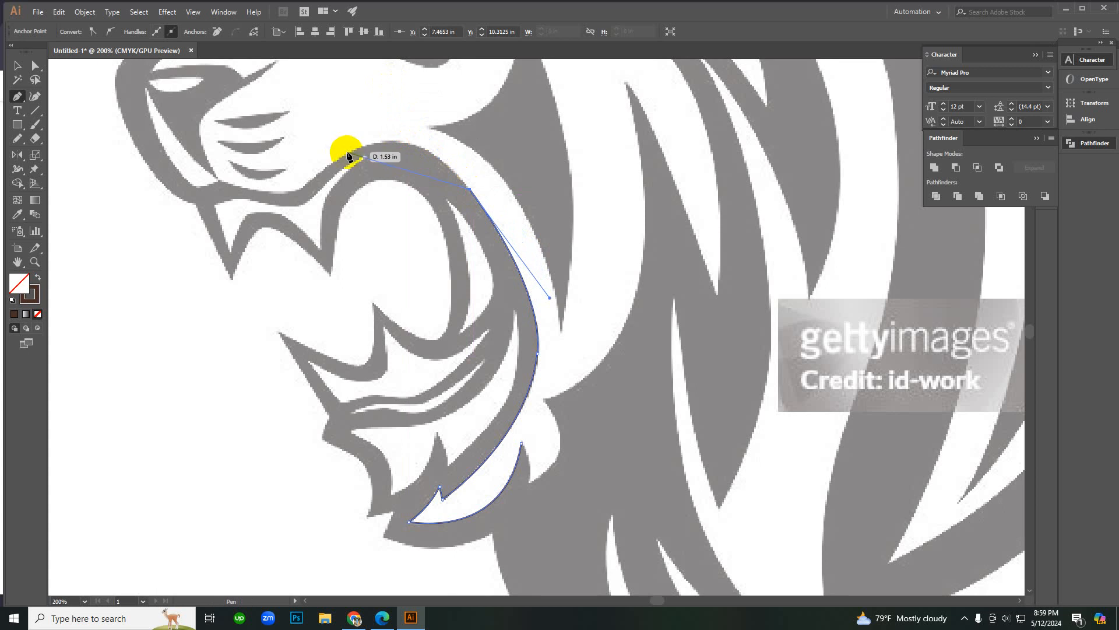
Step: Trace the upper lip edge from above the open mouth forward to the front of the muzzle
{"action": "left_click_drag", "start_coordinate": [348, 152], "coordinate": [331, 154]}
{"action": "mouse_move", "coordinate": [271, 170]}
{"action": "left_mouse_down"}
{"action": "mouse_move", "coordinate": [261, 174]}
{"action": "mouse_move", "coordinate": [270, 191]}
{"action": "left_mouse_up"}
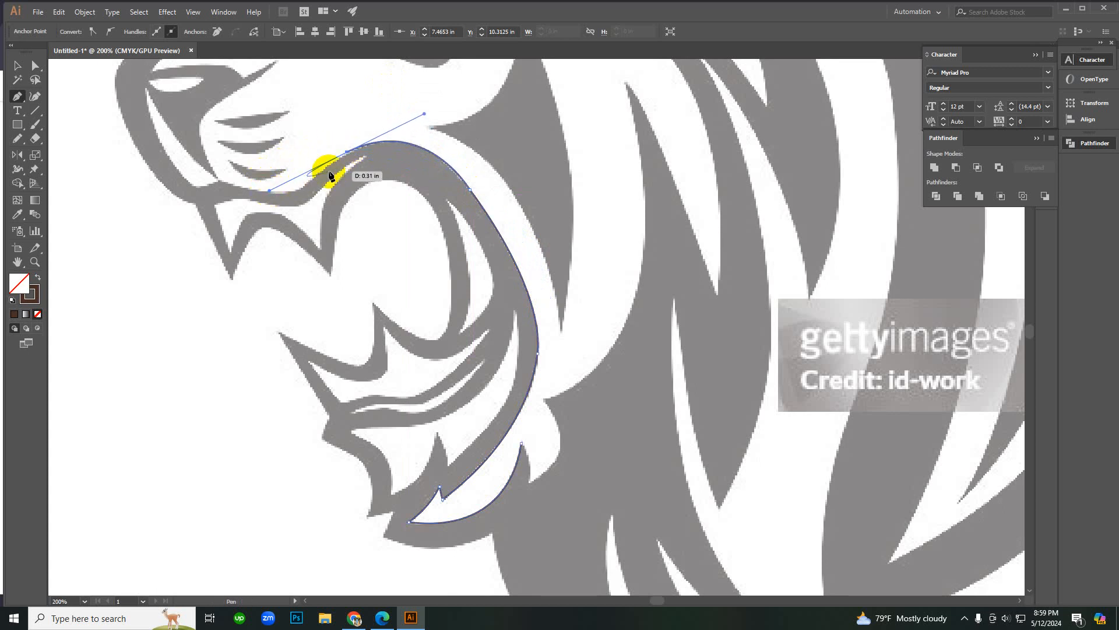
{"action": "left_click", "coordinate": [348, 152]}
{"action": "left_click", "coordinate": [295, 193]}
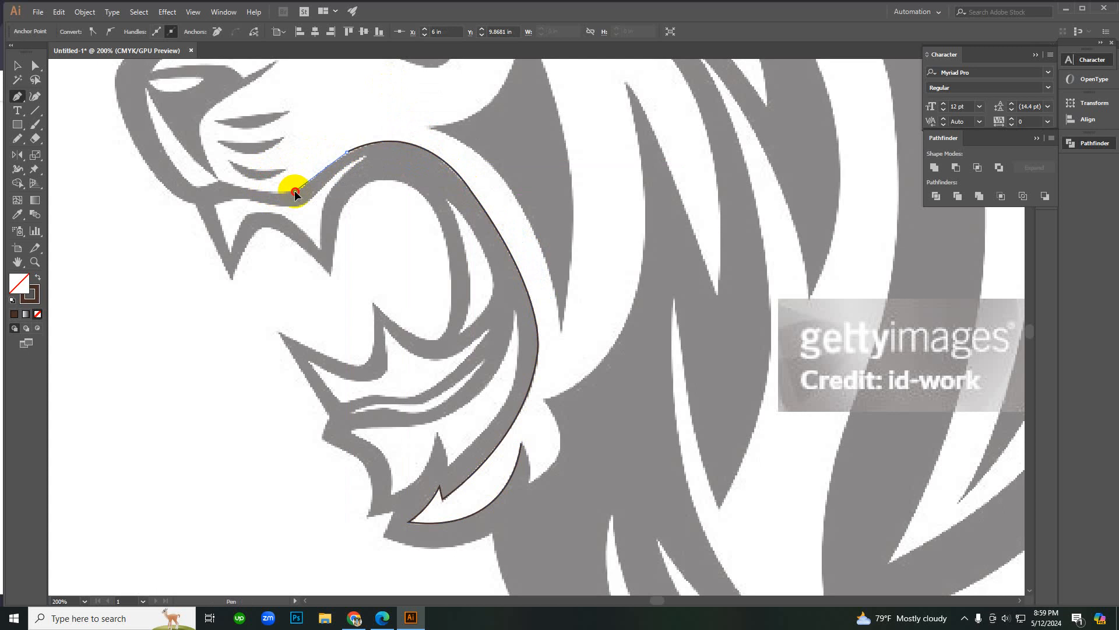
{"action": "key", "text": "ctrl+z"}
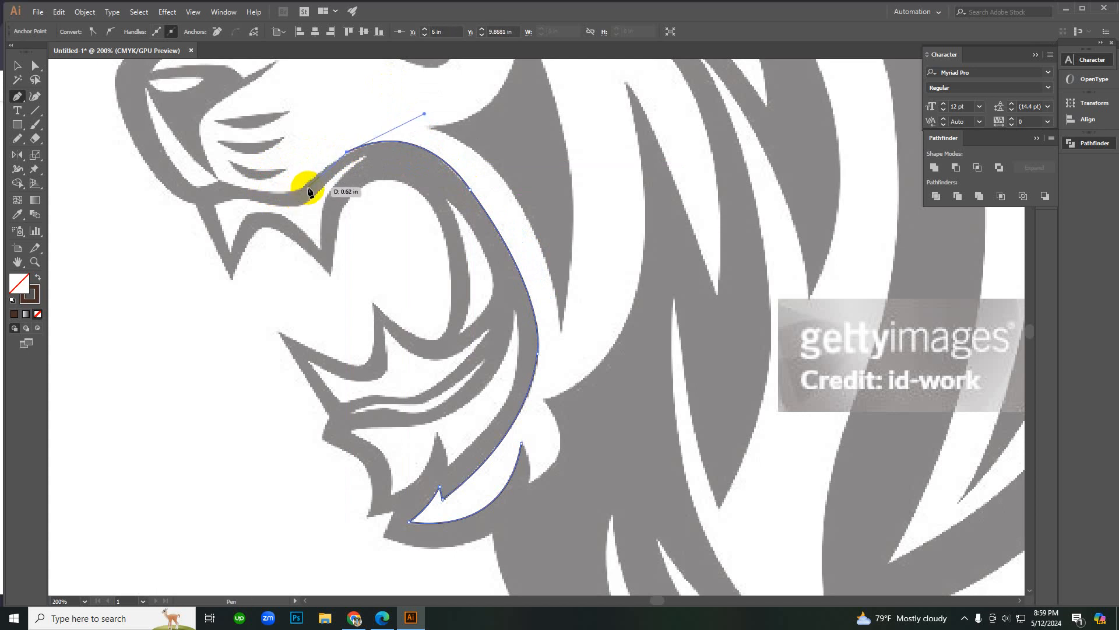
{"action": "left_click", "coordinate": [301, 188]}
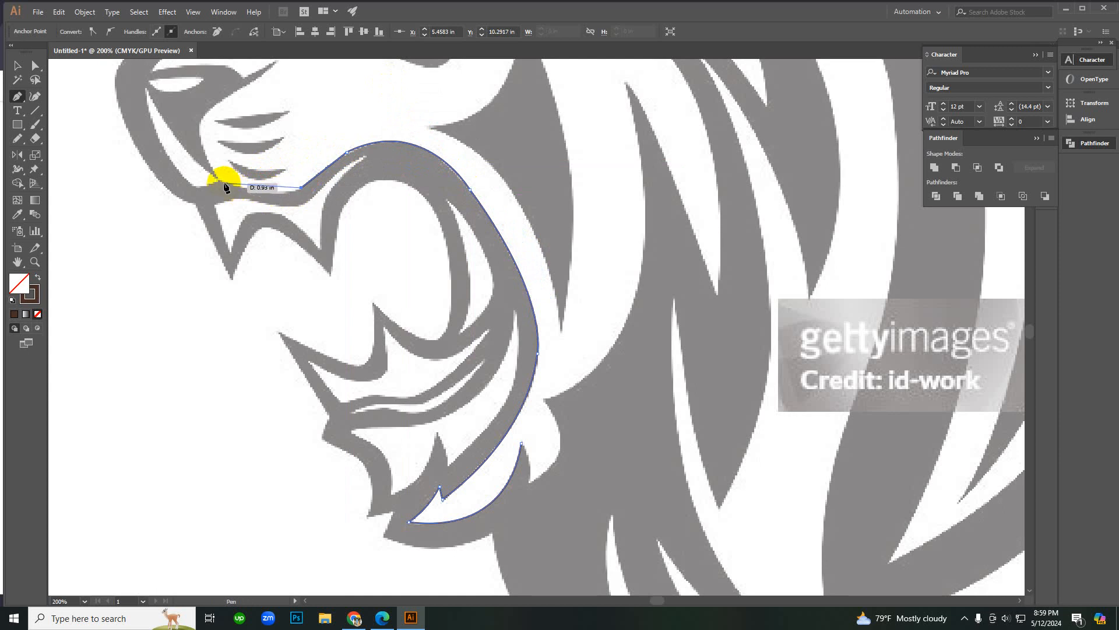
{"action": "left_click_drag", "start_coordinate": [220, 182], "coordinate": [156, 161]}
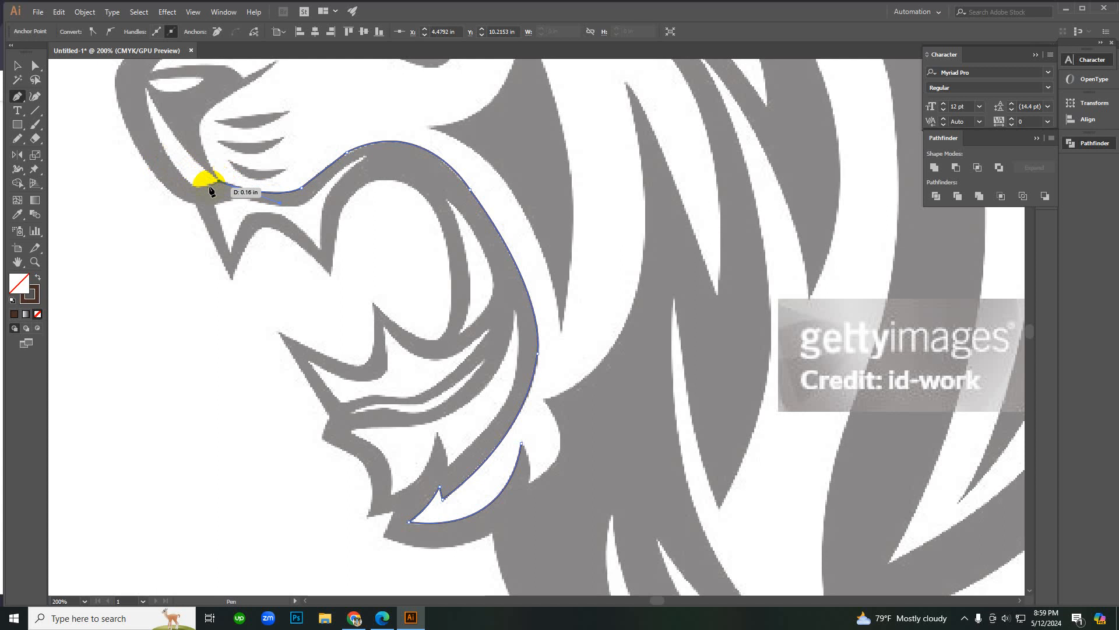
Step: Extend the path up the inner front edge of the muzzle, around the nose and onto the nose bridge
{"action": "scroll", "coordinate": [159, 155], "scroll_direction": "up", "scroll_amount": 3}
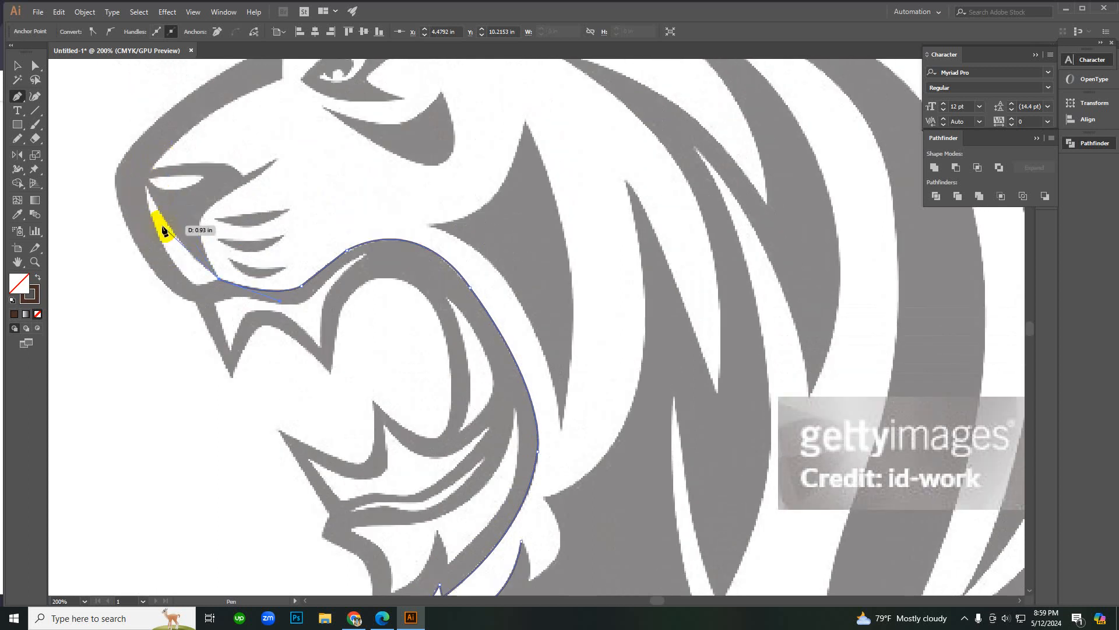
{"action": "left_click_drag", "start_coordinate": [151, 211], "coordinate": [118, 107]}
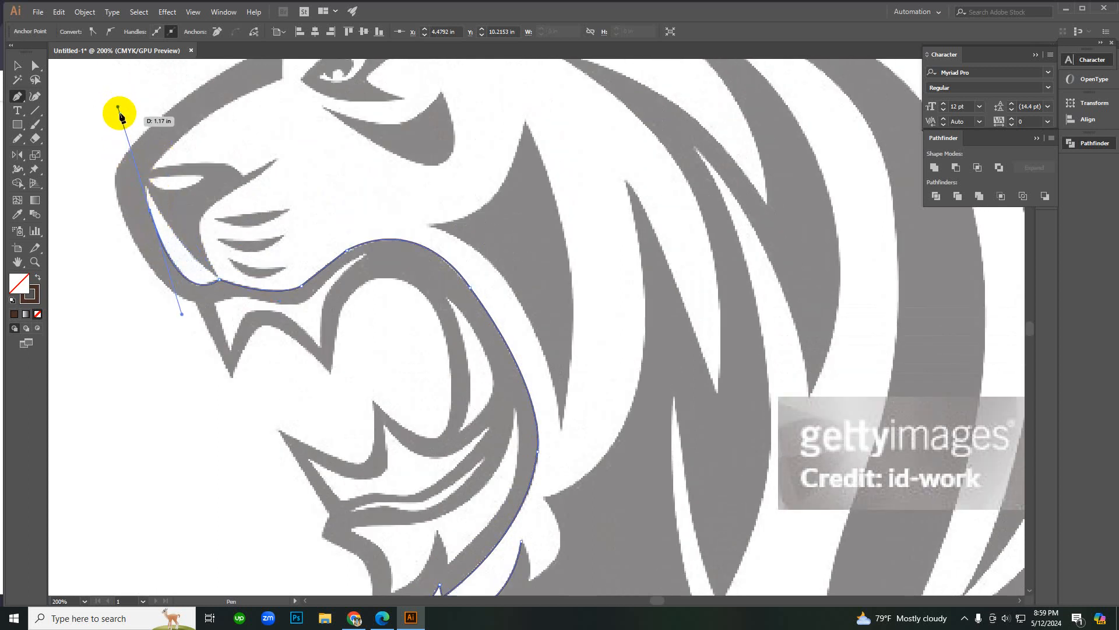
{"action": "left_click", "coordinate": [152, 211]}
{"action": "scroll", "coordinate": [153, 216], "scroll_direction": "up", "scroll_amount": 3}
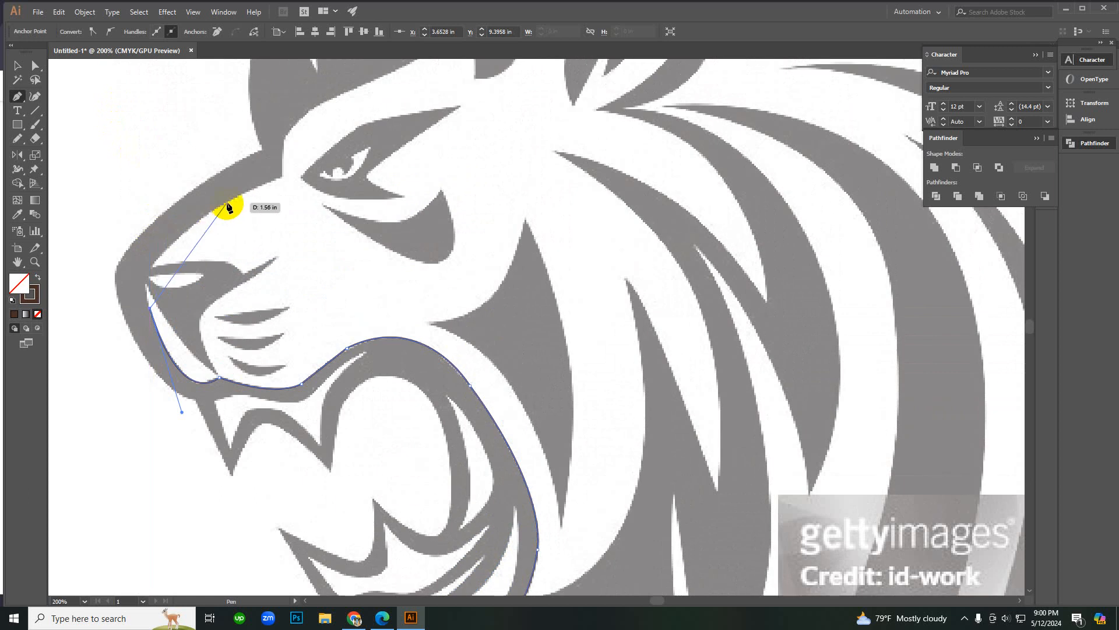
{"action": "left_click_drag", "start_coordinate": [229, 203], "coordinate": [341, 139]}
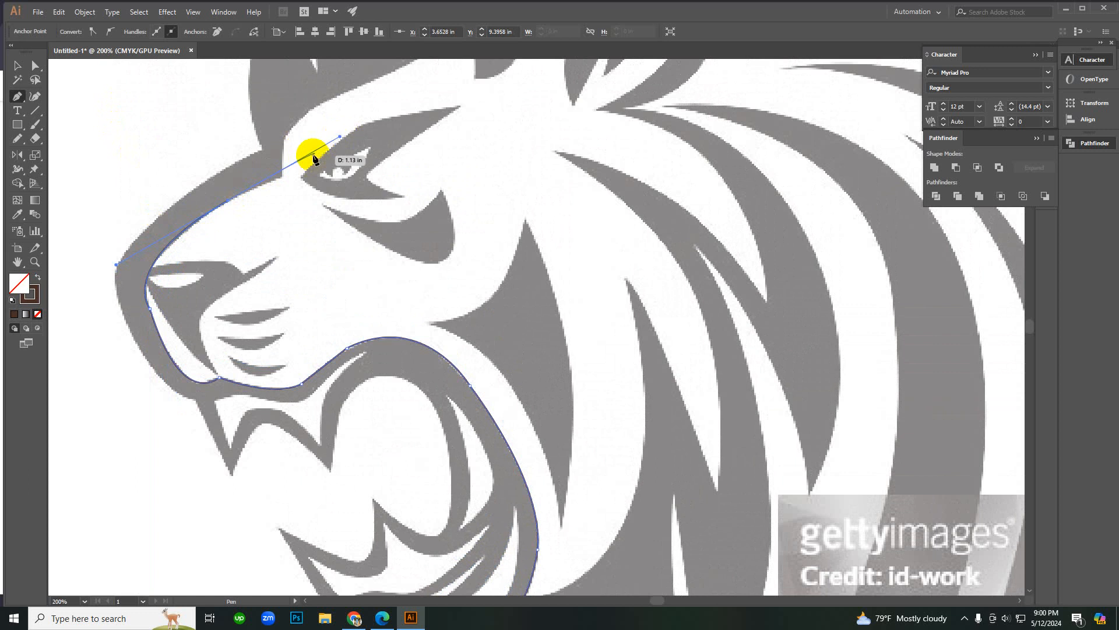
{"action": "left_click", "coordinate": [230, 202]}
Step: Undo the last cut made to the face path
{"action": "scroll", "coordinate": [370, 268], "scroll_direction": "up", "scroll_amount": 2}
{"action": "scroll", "coordinate": [413, 309], "scroll_direction": "left", "scroll_amount": 1}
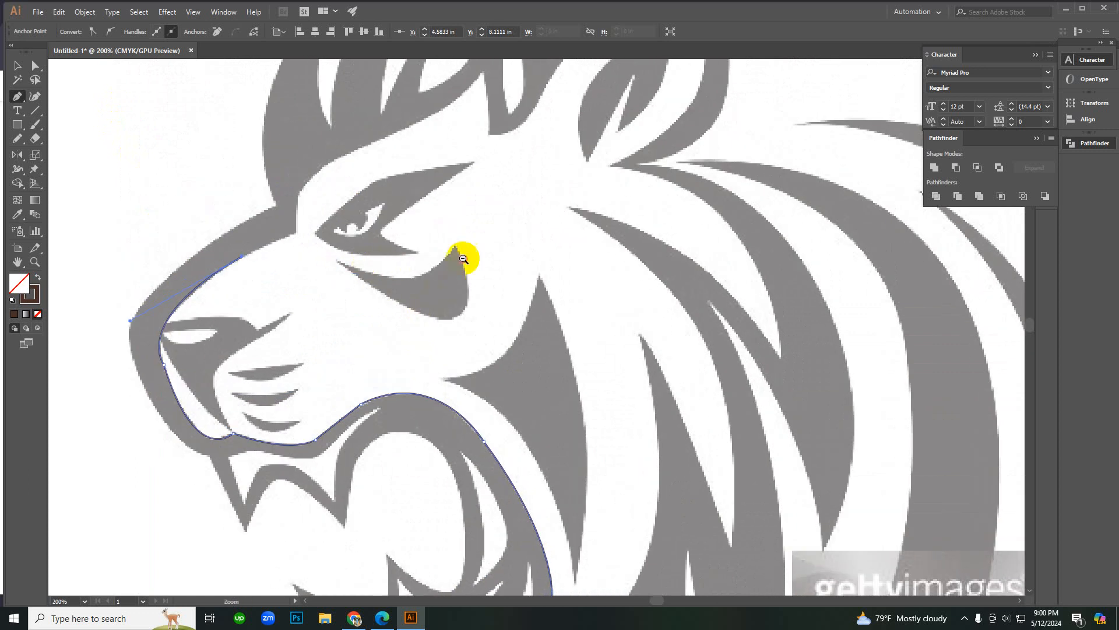
{"action": "scroll", "coordinate": [467, 259], "scroll_direction": "down", "scroll_amount": 2}
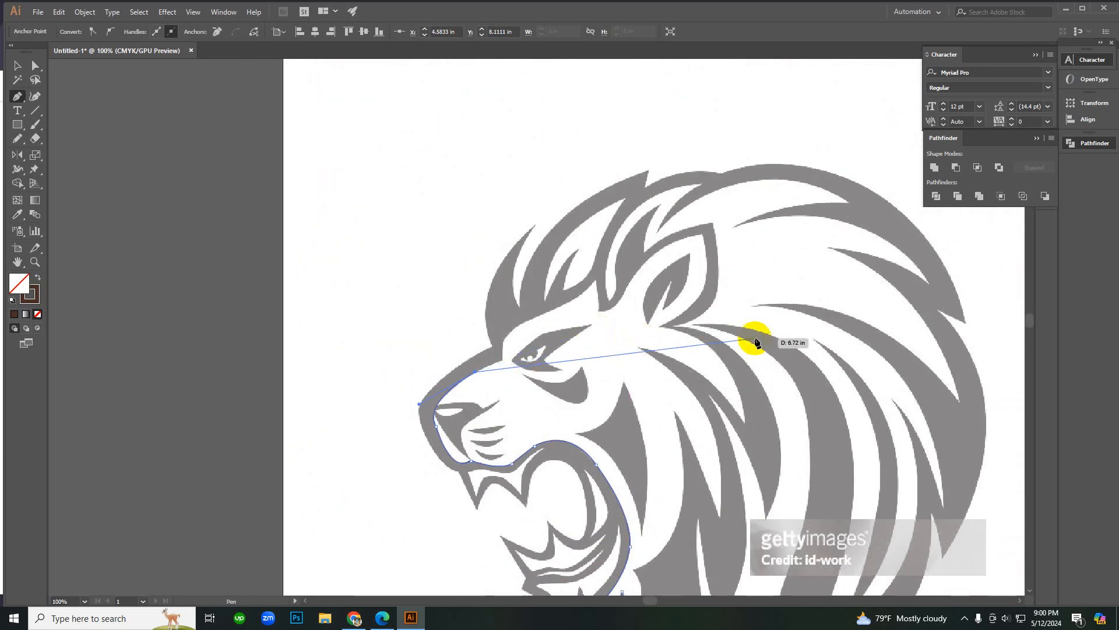
{"action": "left_click_drag", "start_coordinate": [727, 325], "coordinate": [586, 231]}
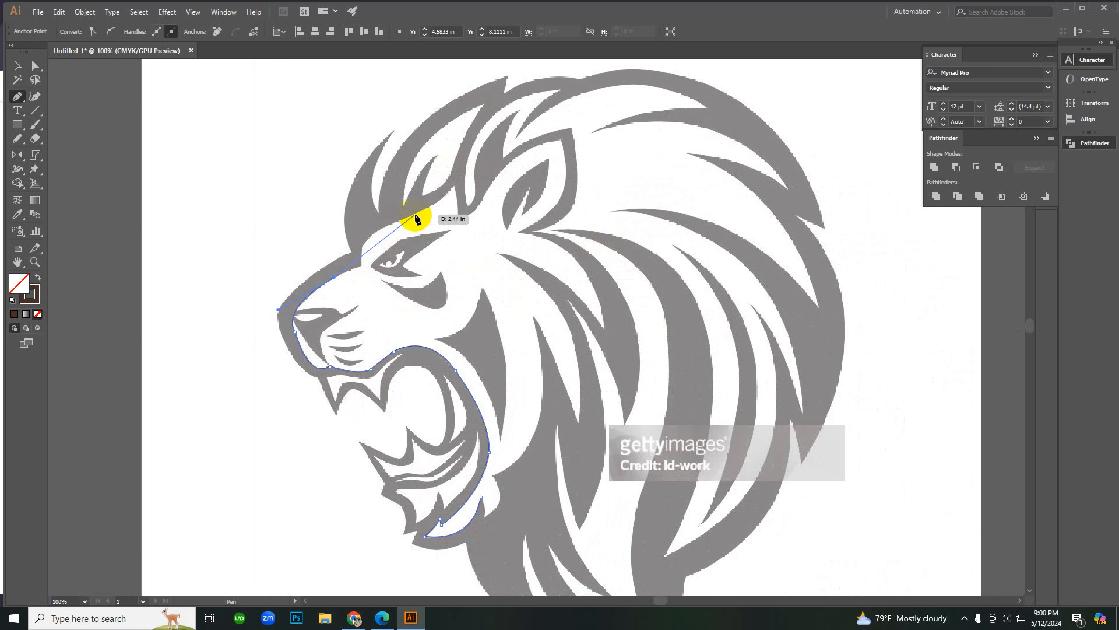
{"action": "key", "text": "Escape"}
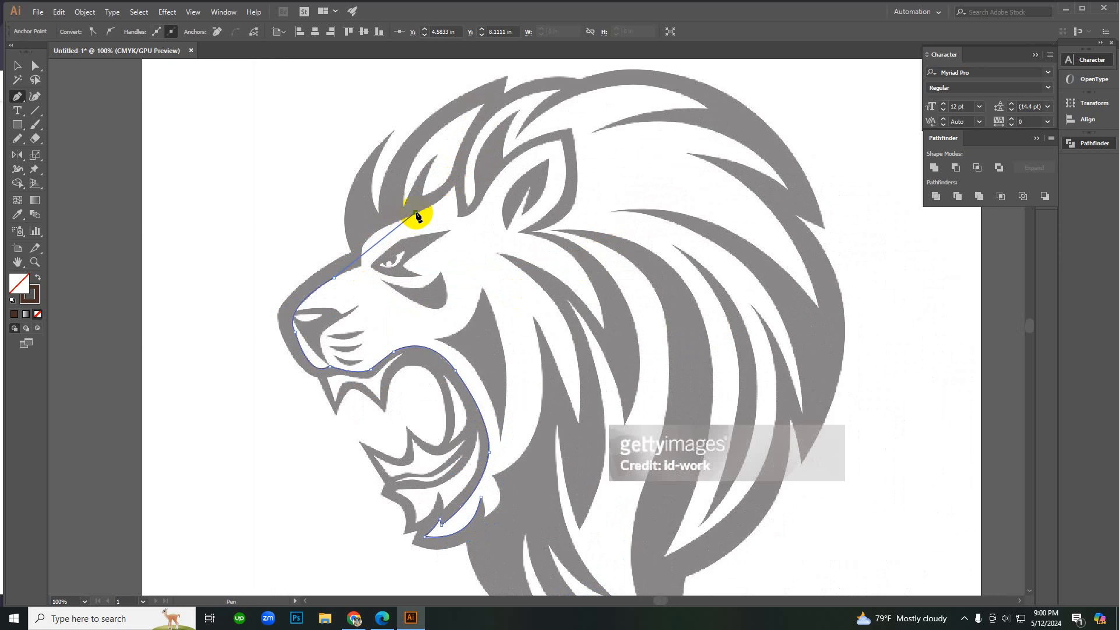
{"action": "right_click", "coordinate": [386, 251]}
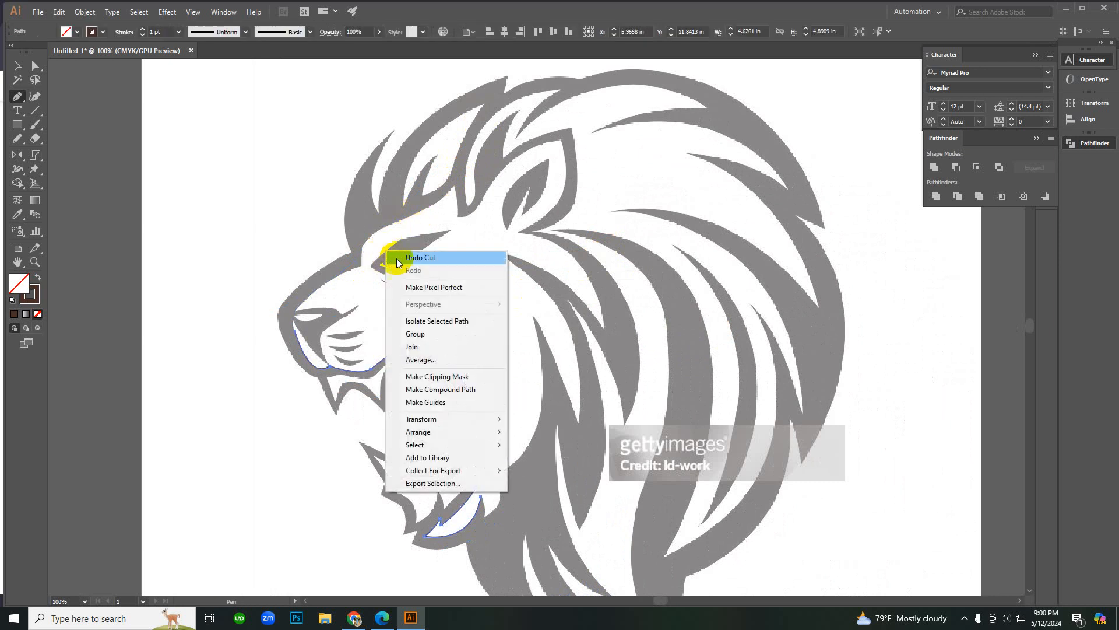
{"action": "left_click", "coordinate": [408, 262]}
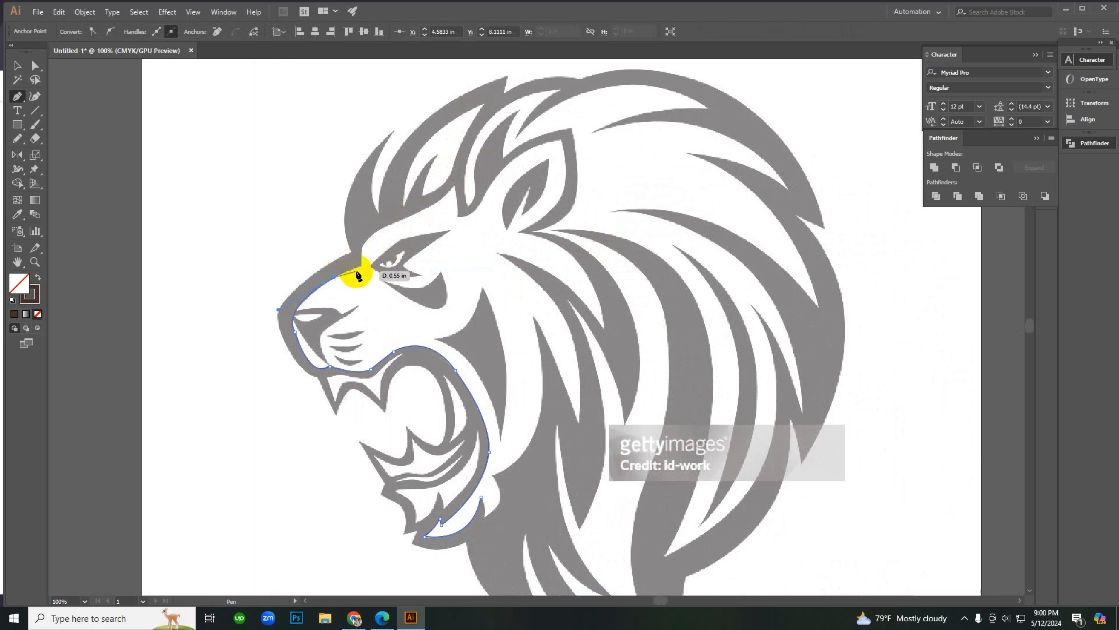
Step: End the open face outline at the nose bridge and select the whole traced path
{"action": "key", "text": "v"}
{"action": "left_click", "coordinate": [303, 246]}
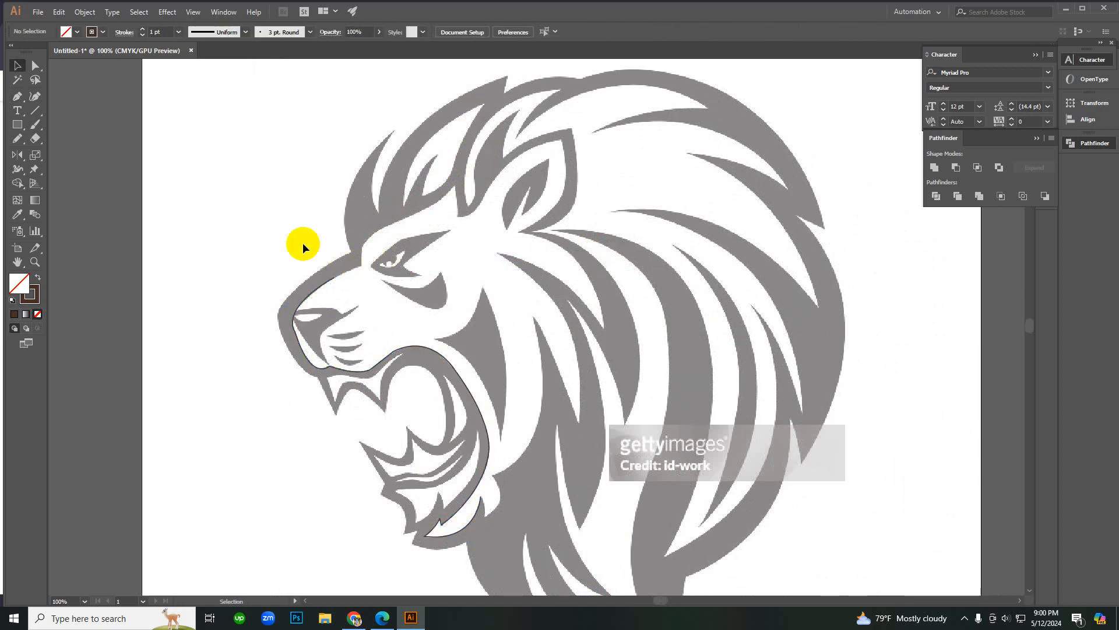
{"action": "left_click", "coordinate": [386, 303]}
{"action": "left_click_drag", "start_coordinate": [254, 216], "coordinate": [369, 353]}
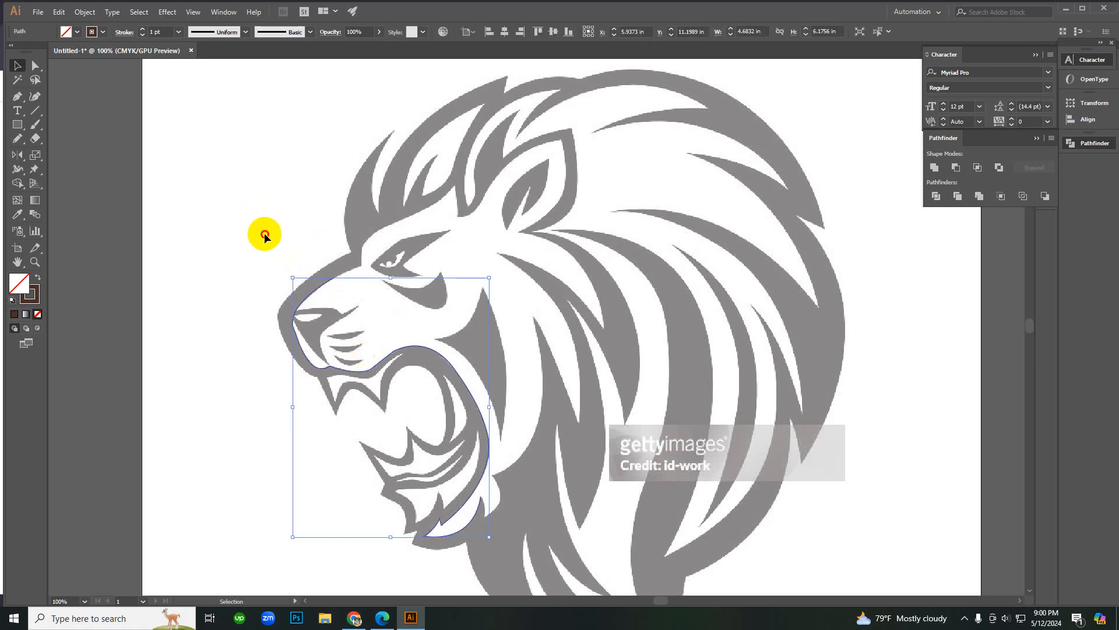
Step: Resume the open face path at the nose bridge and trace it to the inner forehead corner and up to the brow
{"action": "left_click_drag", "start_coordinate": [264, 233], "coordinate": [369, 380]}
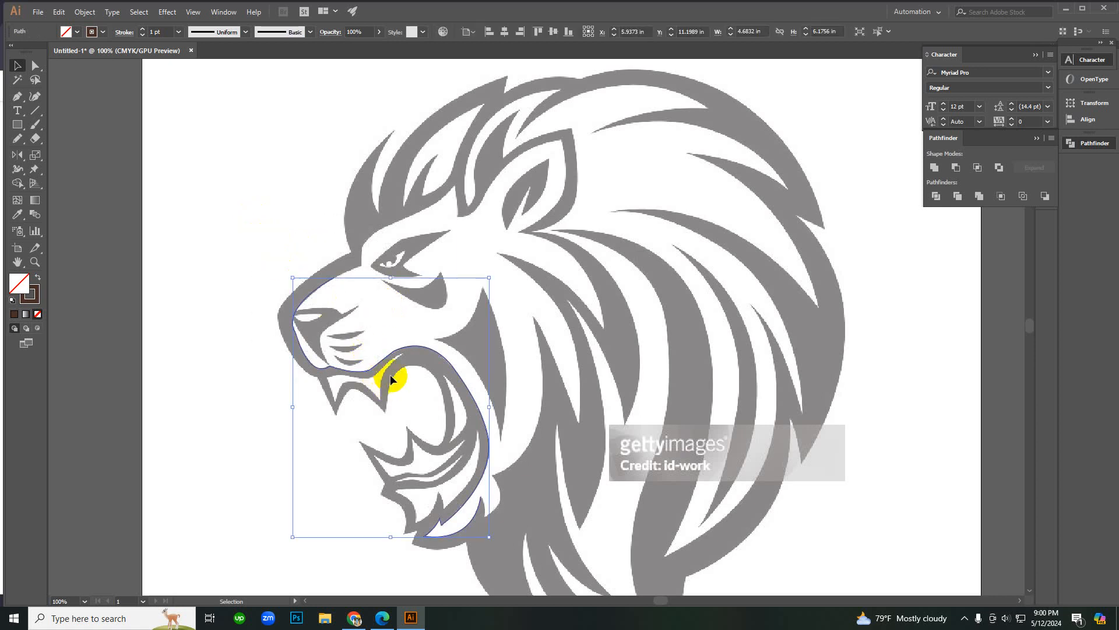
{"action": "left_click", "coordinate": [247, 251]}
{"action": "left_click_drag", "start_coordinate": [277, 269], "coordinate": [379, 360]}
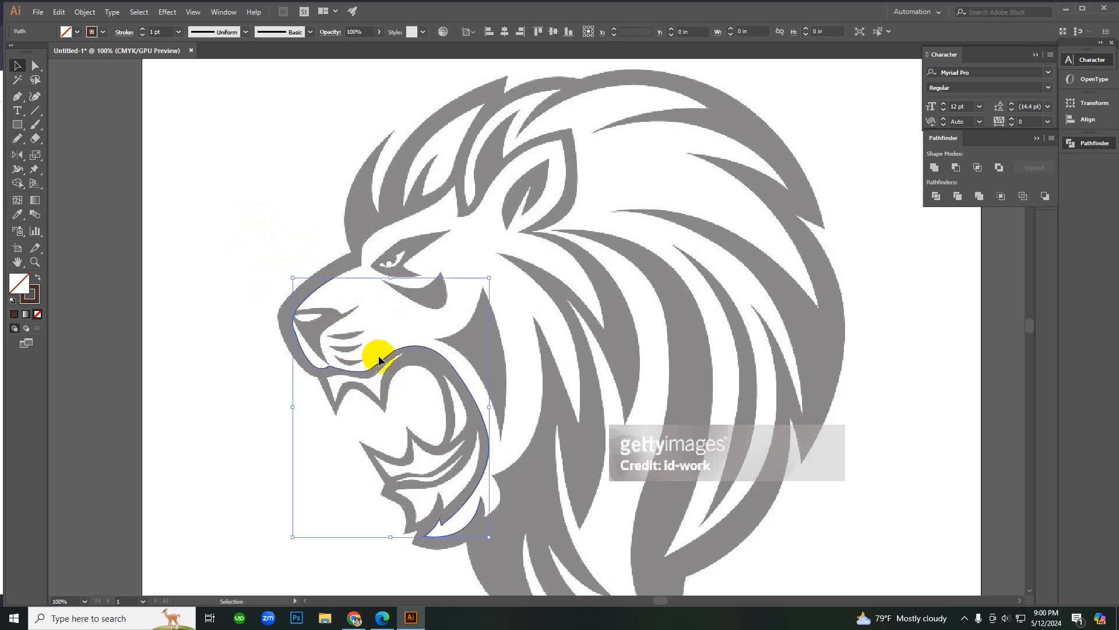
{"action": "key", "text": "p"}
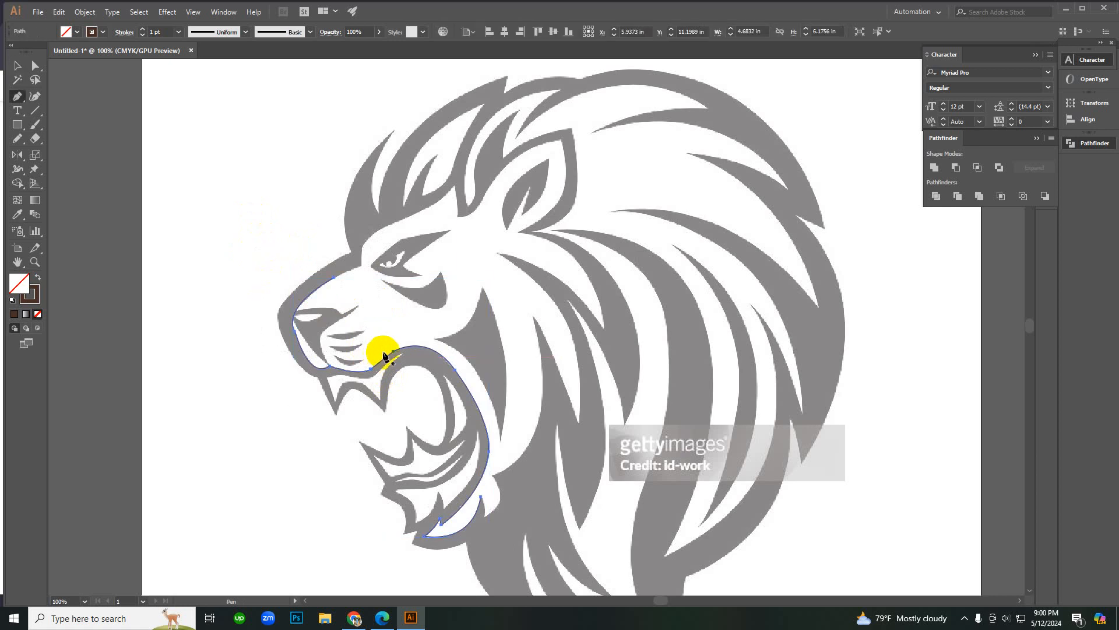
{"action": "scroll", "coordinate": [421, 315], "scroll_direction": "up", "scroll_amount": 4}
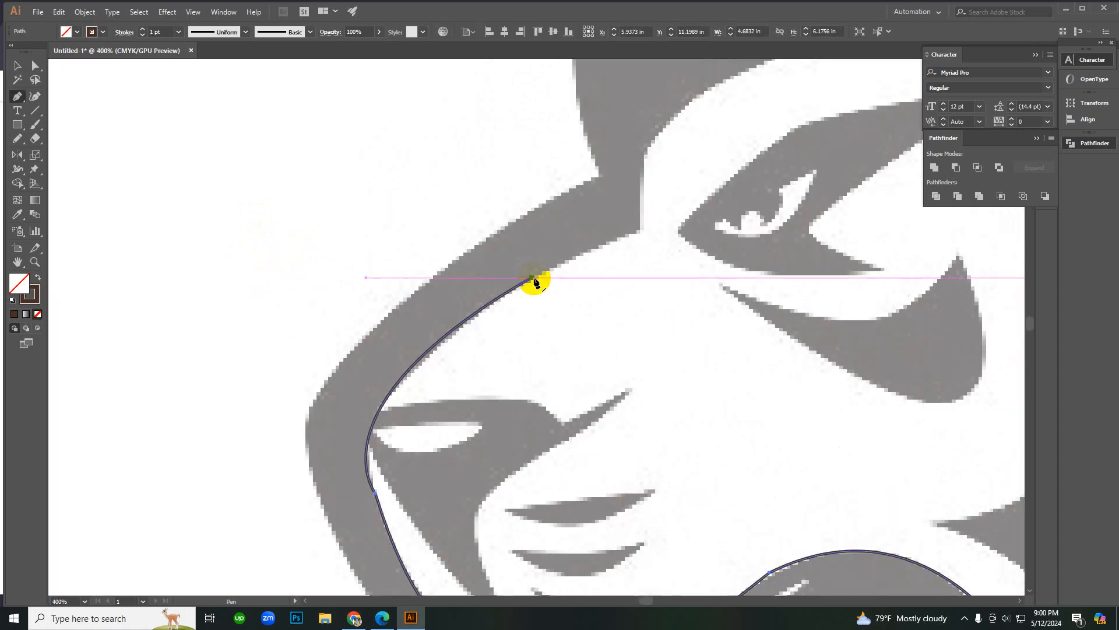
{"action": "left_click", "coordinate": [533, 280]}
{"action": "key", "text": "ctrl+minus"}
{"action": "key", "text": "ctrl+minus"}
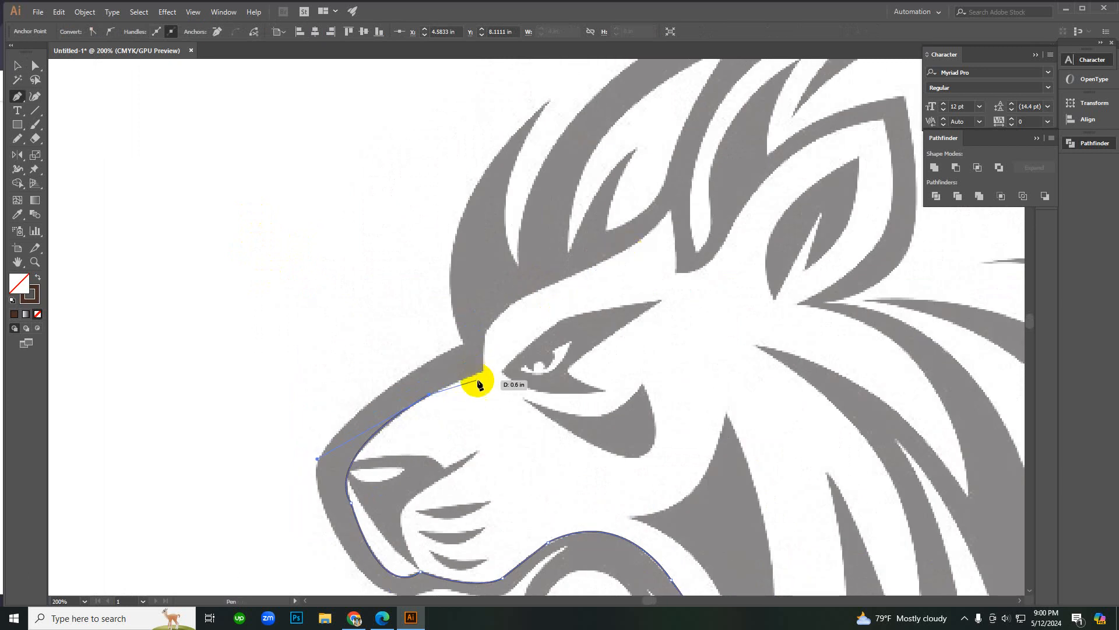
{"action": "left_click", "coordinate": [484, 370]}
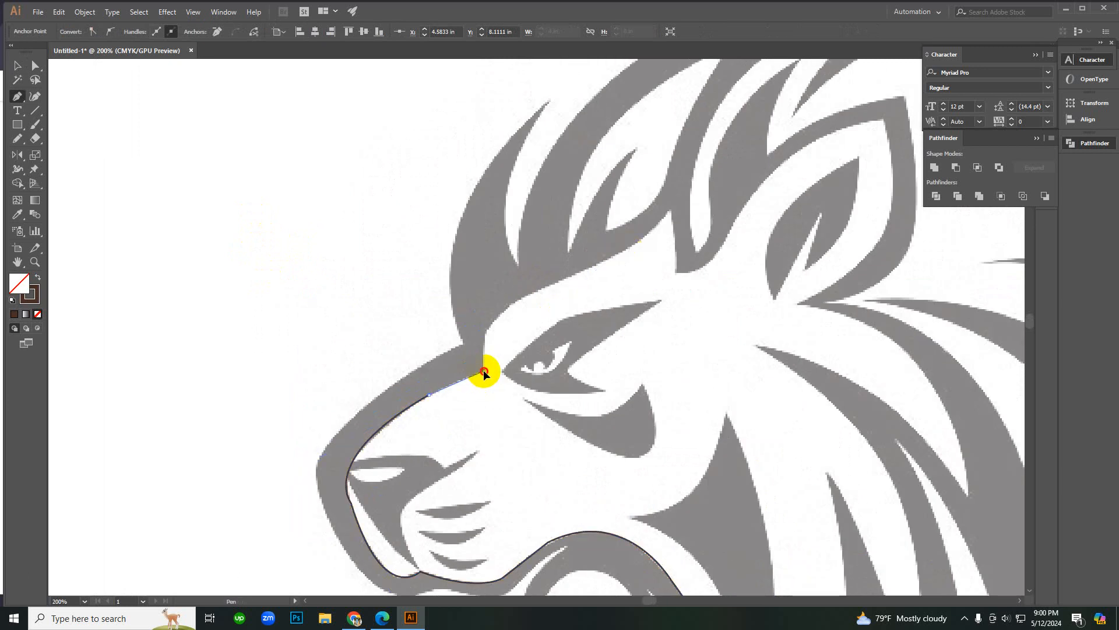
{"action": "left_click", "coordinate": [485, 331]}
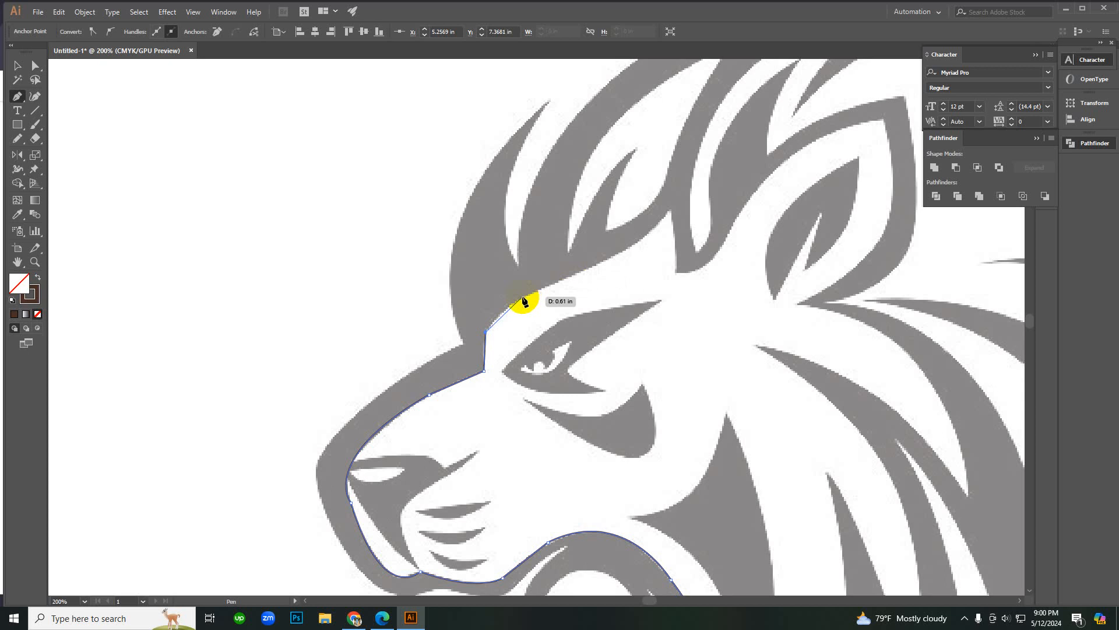
Step: Trace the forehead edge along the brow to the pointed hair gap, then down to the notch before the ear
{"action": "left_click_drag", "start_coordinate": [536, 290], "coordinate": [571, 279]}
{"action": "left_click", "coordinate": [536, 291]}
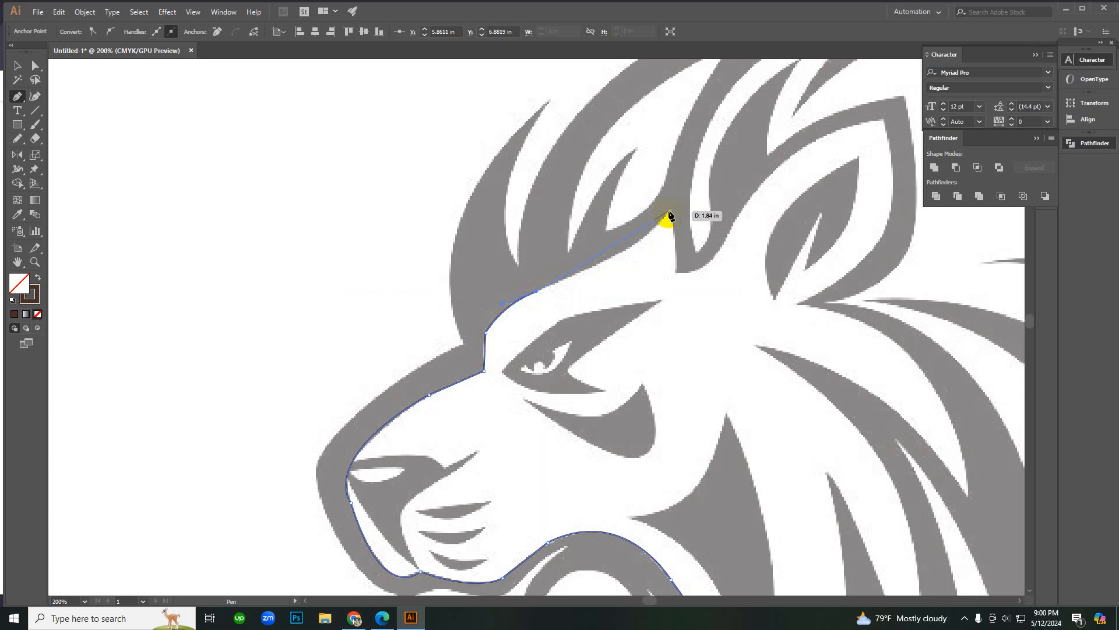
{"action": "left_click_drag", "start_coordinate": [668, 211], "coordinate": [697, 169]}
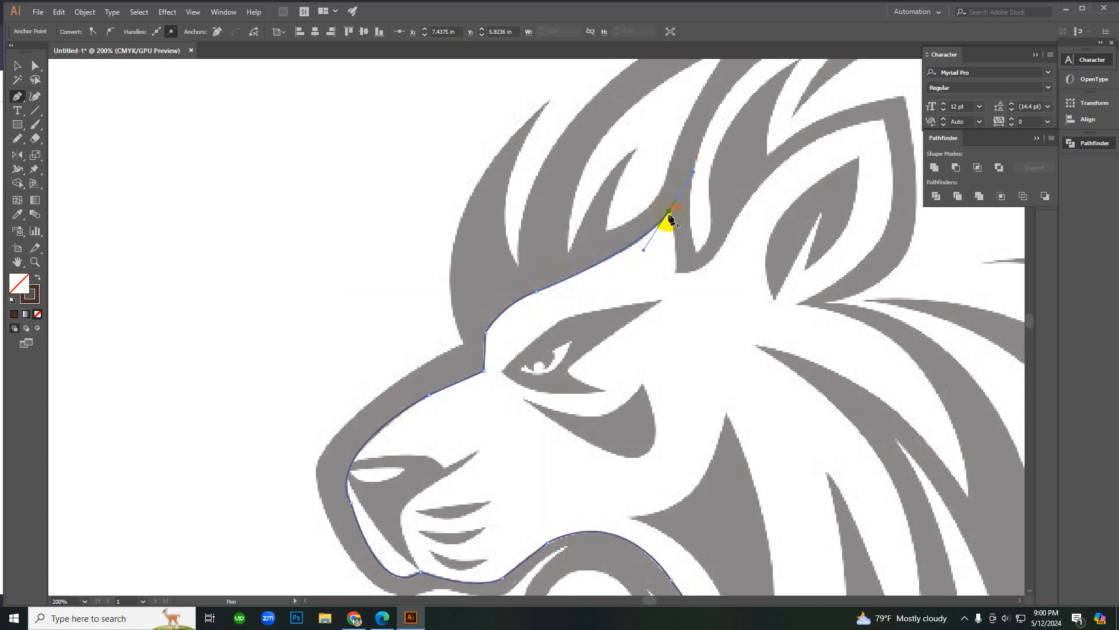
{"action": "left_click_drag", "start_coordinate": [676, 273], "coordinate": [671, 305]}
{"action": "left_click", "coordinate": [676, 272]}
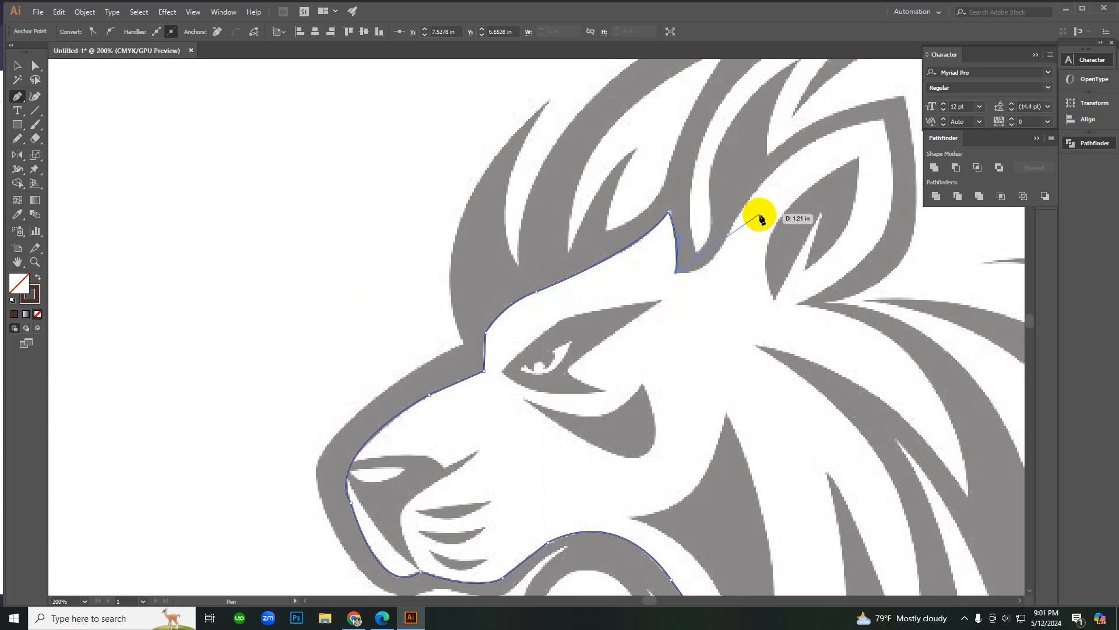
Step: Continue the face path from the notch along the inner front edge of the ear to a corner at its tip
{"action": "left_click_drag", "start_coordinate": [757, 189], "coordinate": [805, 91]}
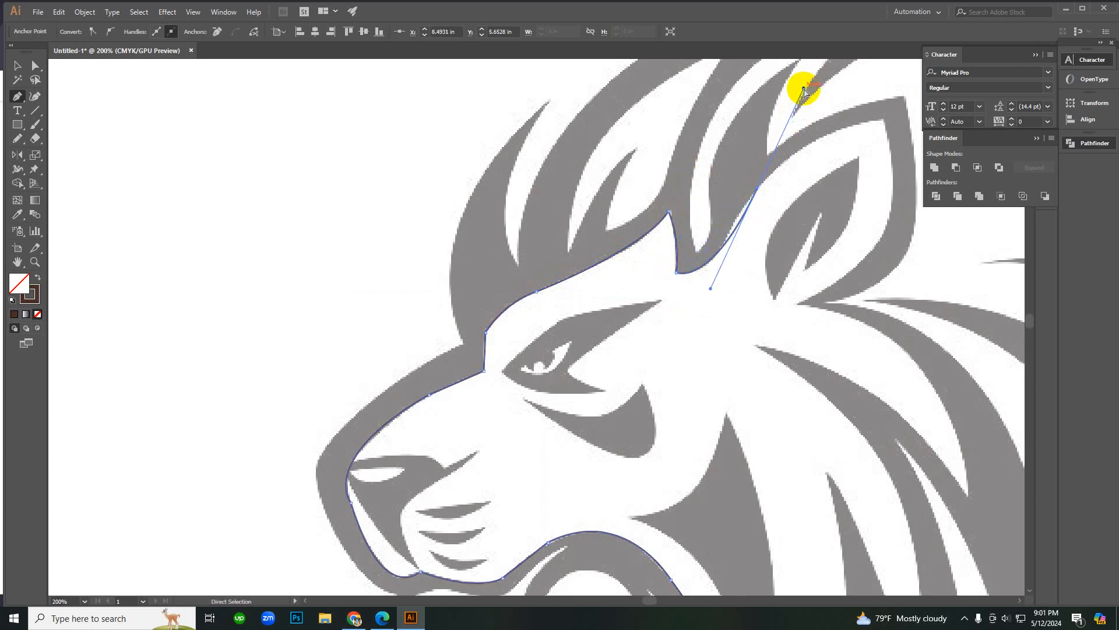
{"action": "key", "text": "ctrl+z"}
{"action": "left_click_drag", "start_coordinate": [735, 228], "coordinate": [760, 172]}
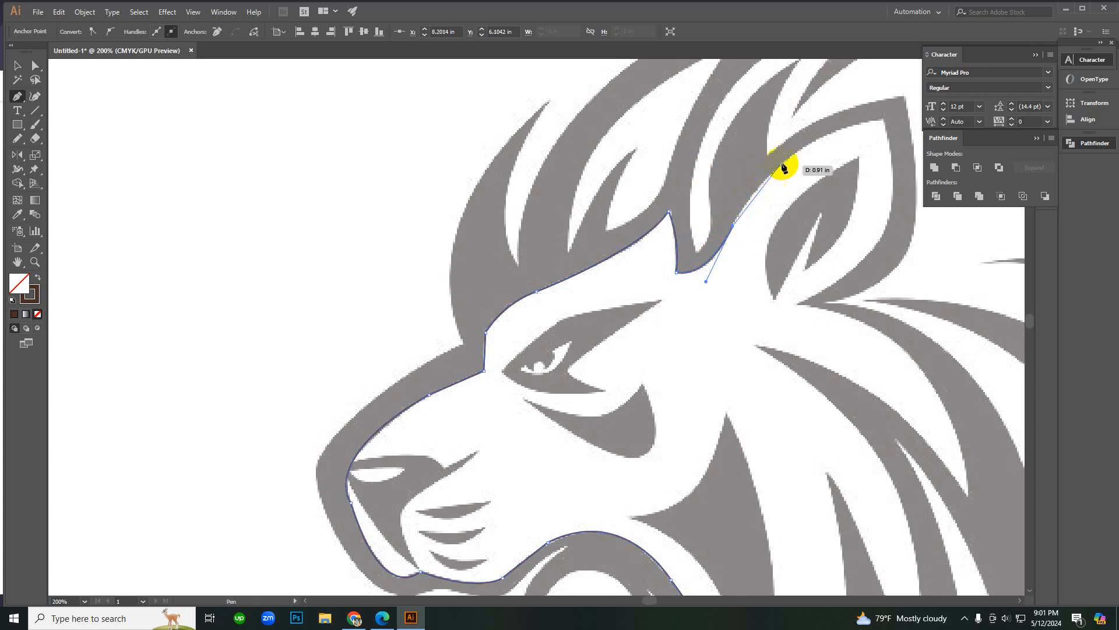
{"action": "left_click_drag", "start_coordinate": [834, 136], "coordinate": [893, 117]}
{"action": "left_click", "coordinate": [834, 132]}
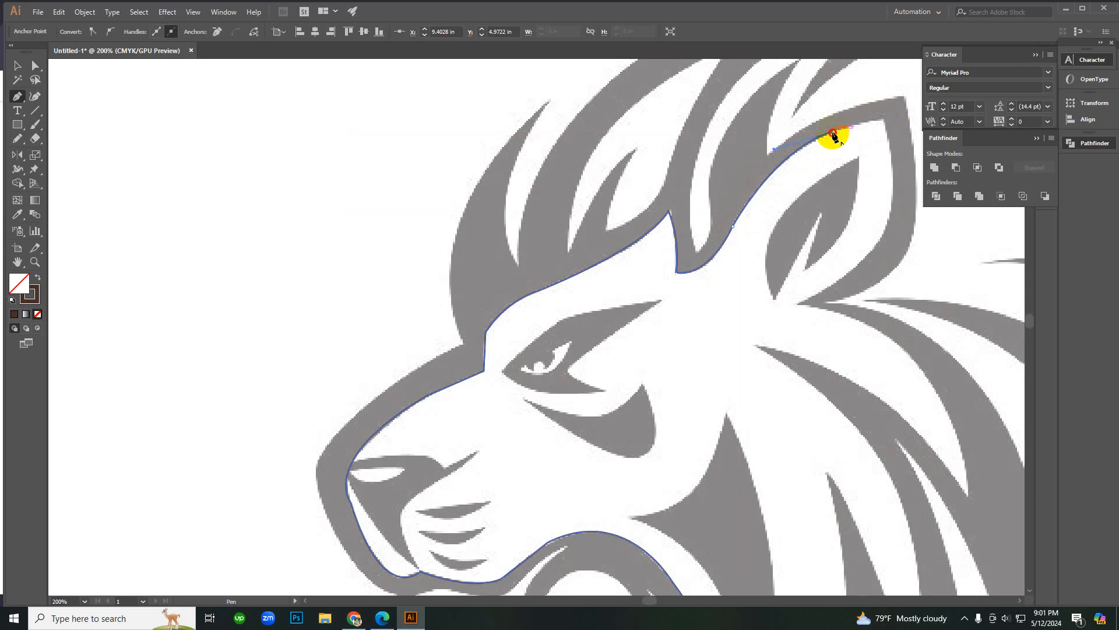
{"action": "left_click", "coordinate": [892, 121]}
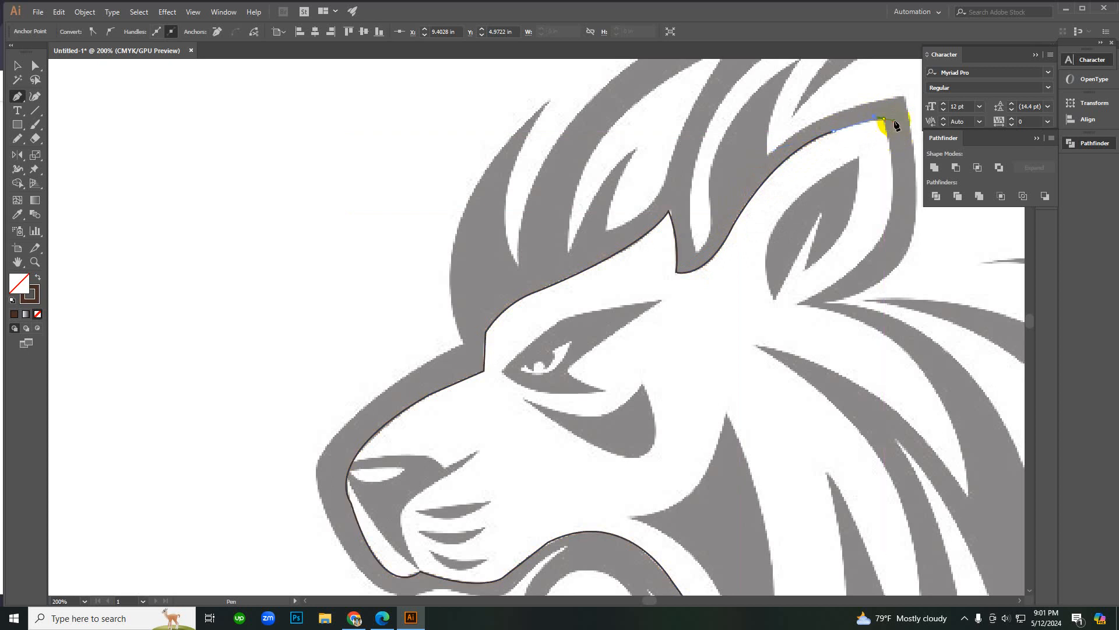
{"action": "left_click", "coordinate": [884, 121]}
{"action": "left_click", "coordinate": [884, 120]}
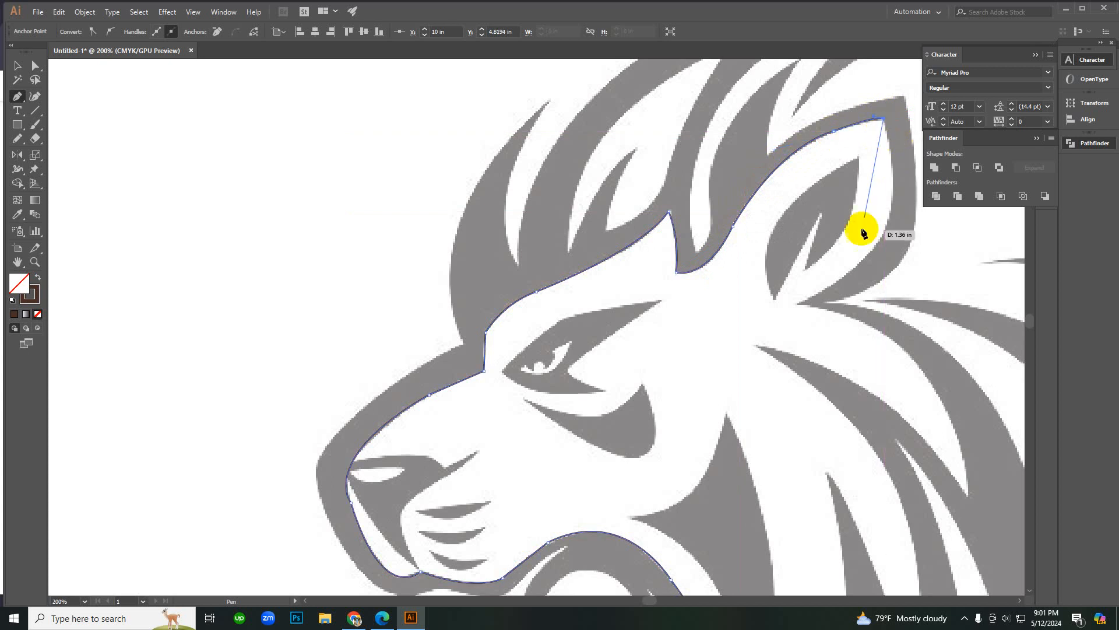
Step: Try to close the face path with a straight segment from the ear tip to the path's starting point behind the chin
{"action": "left_click", "coordinate": [754, 272], "text": "ctrl+alt"}
{"action": "left_click", "coordinate": [641, 279], "text": "ctrl+alt"}
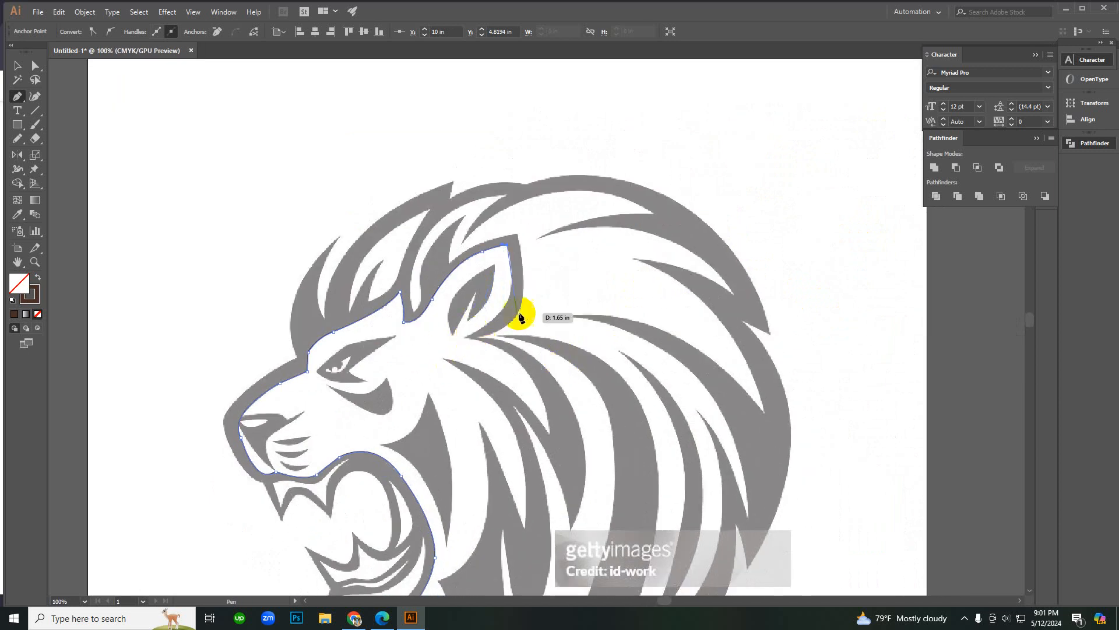
{"action": "scroll", "coordinate": [548, 373], "scroll_direction": "down", "scroll_amount": 3}
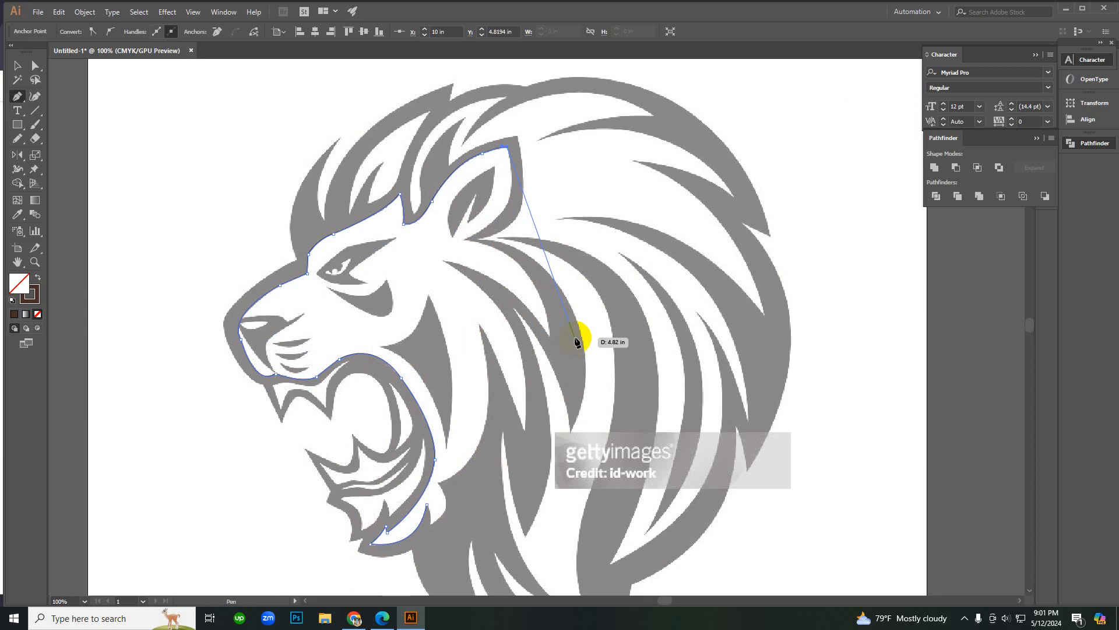
{"action": "scroll", "coordinate": [554, 393], "scroll_direction": "up", "scroll_amount": 1}
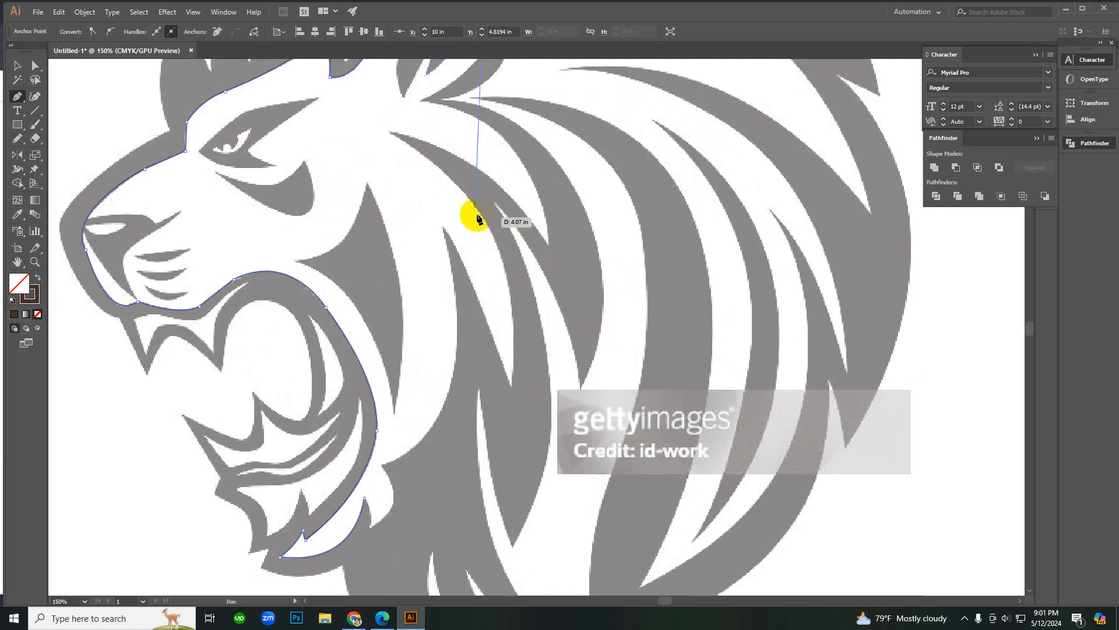
{"action": "left_click", "coordinate": [365, 500]}
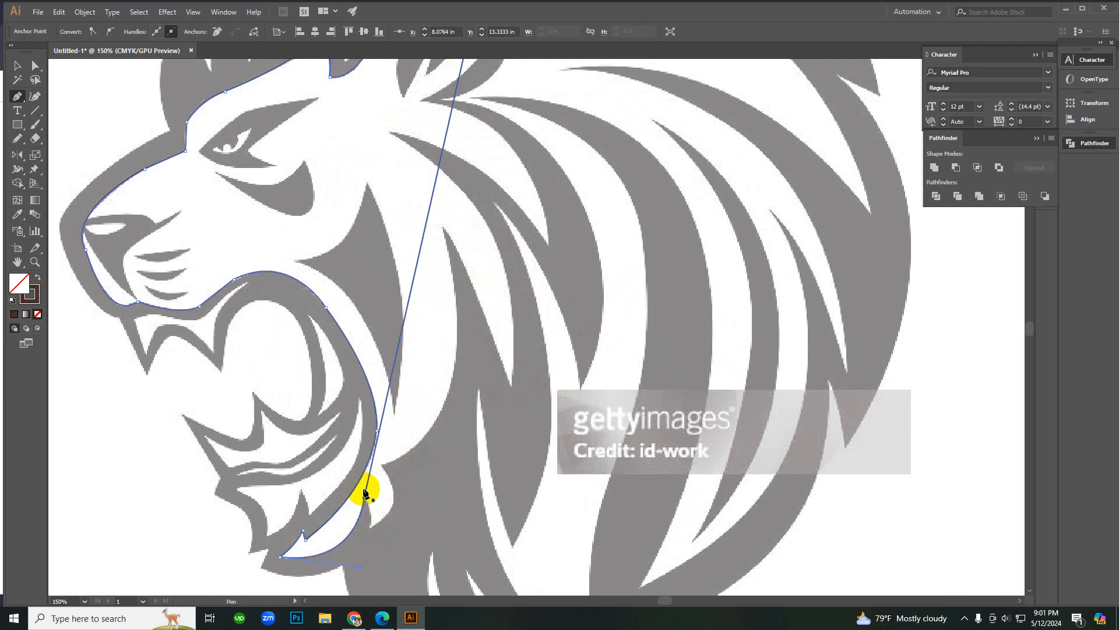
{"action": "key", "text": "v"}
{"action": "left_click", "coordinate": [417, 405]}
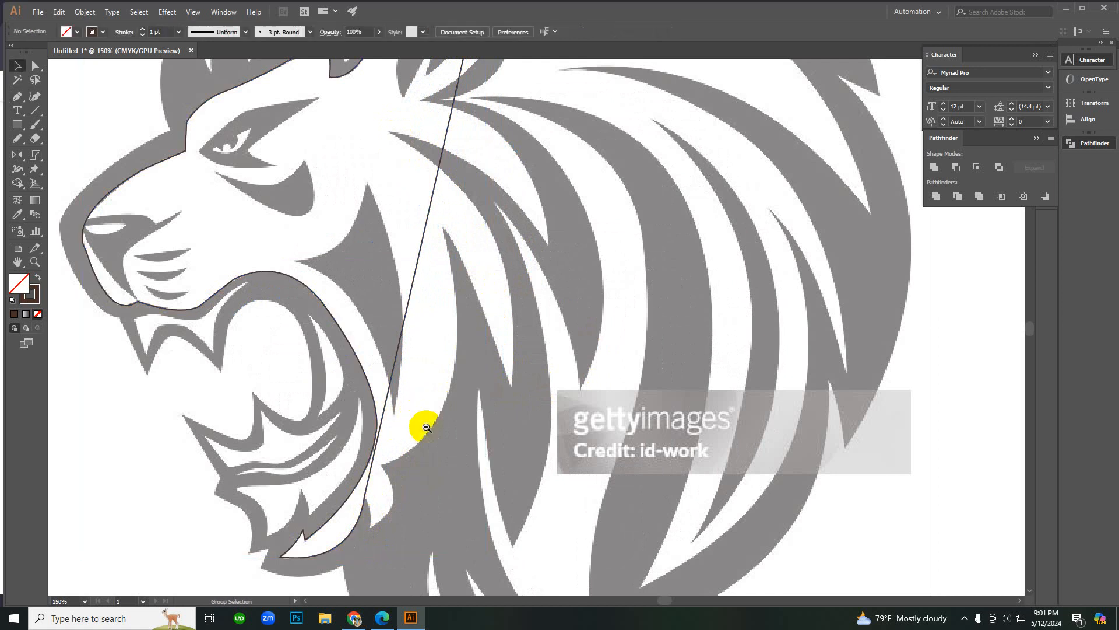
Step: Undo the straight closing segment between the ear tip and the start of the face path
{"action": "left_click", "coordinate": [426, 422], "text": "ctrl+alt"}
{"action": "left_click", "coordinate": [497, 381], "text": "ctrl"}
{"action": "scroll", "coordinate": [497, 382], "scroll_direction": "up", "scroll_amount": 2}
{"action": "key", "text": "p"}
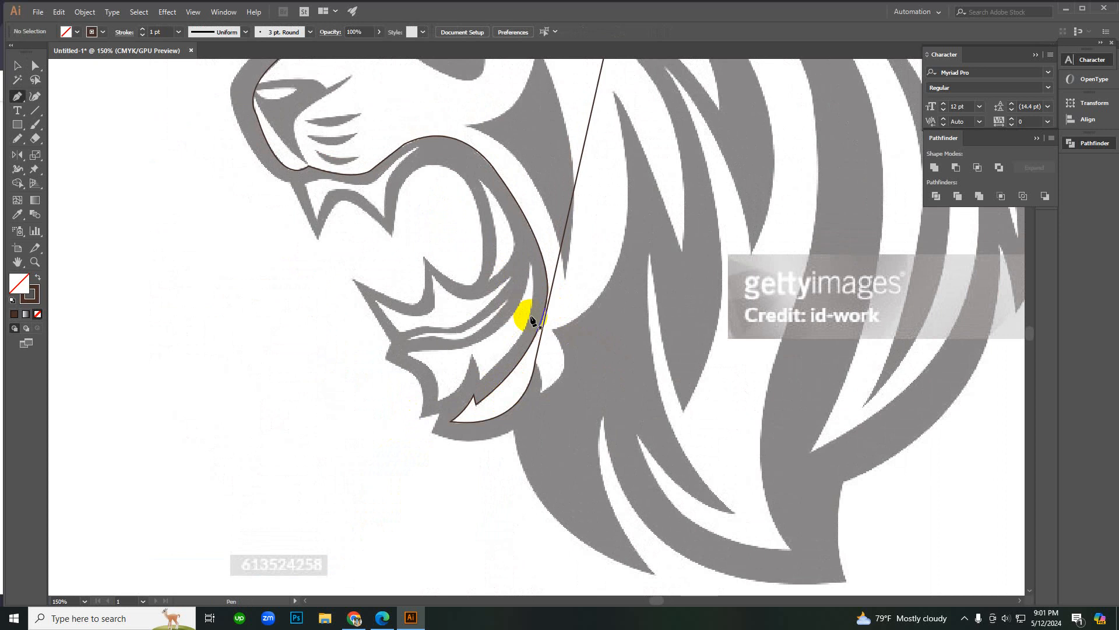
{"action": "left_click", "coordinate": [599, 422], "text": "ctrl+alt"}
{"action": "left_click", "coordinate": [495, 361], "text": "ctrl"}
{"action": "left_click", "coordinate": [490, 285], "text": "ctrl"}
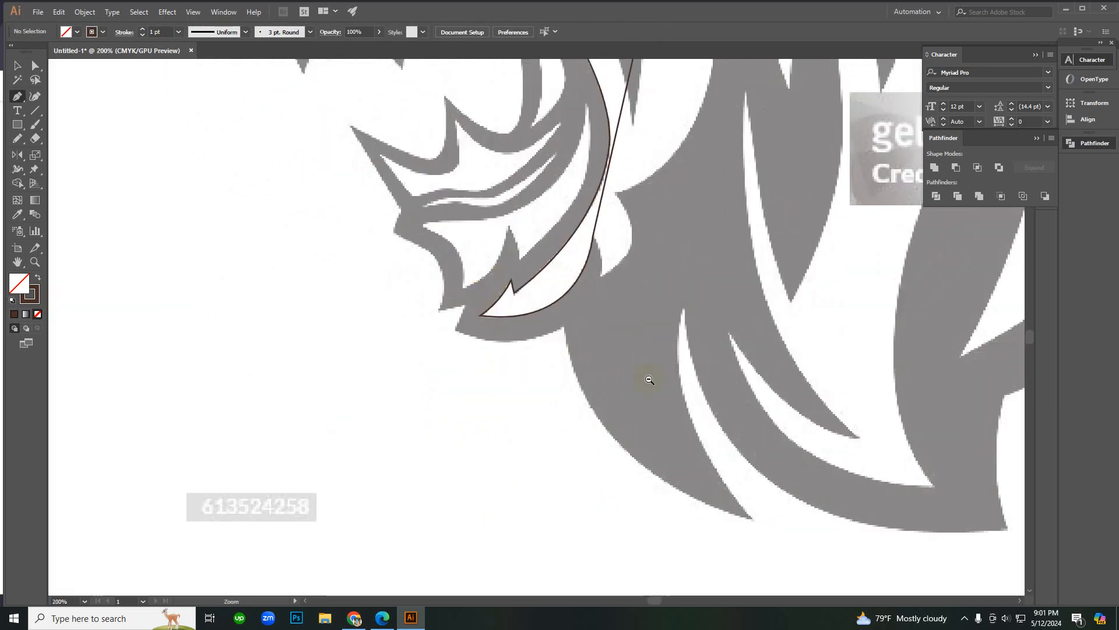
{"action": "left_click", "coordinate": [687, 362], "text": "ctrl+alt"}
{"action": "left_click", "coordinate": [498, 265], "text": "ctrl"}
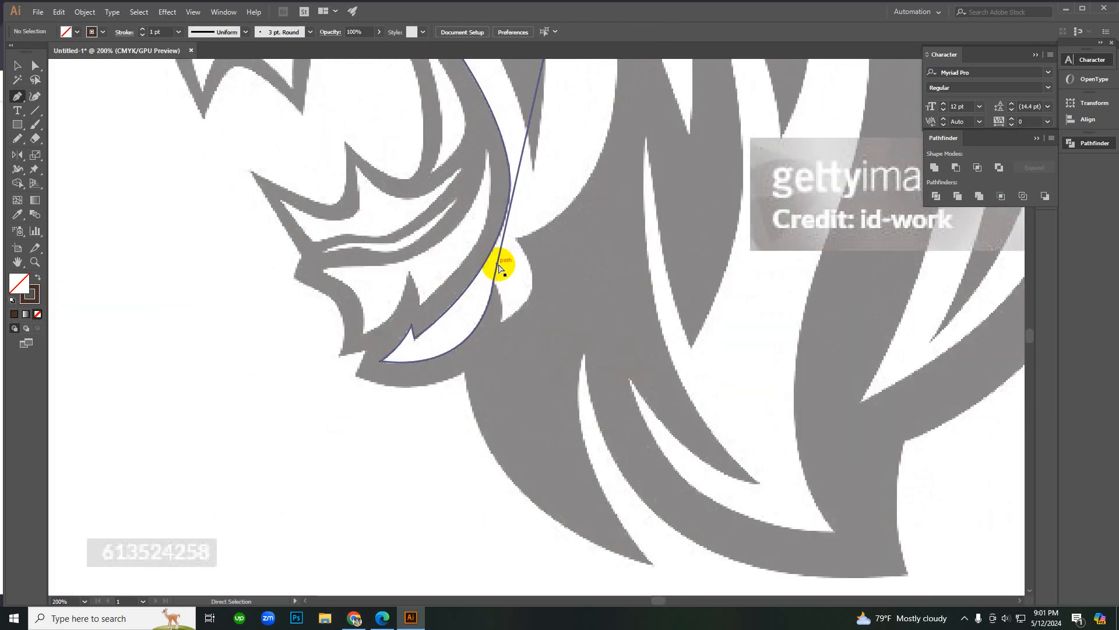
{"action": "key", "text": "ctrl+z"}
Step: Leave the face path open at the ear tip and deselect it
{"action": "left_click", "coordinate": [570, 253], "text": "ctrl+alt"}
{"action": "left_click", "coordinate": [569, 253], "text": "ctrl+alt"}
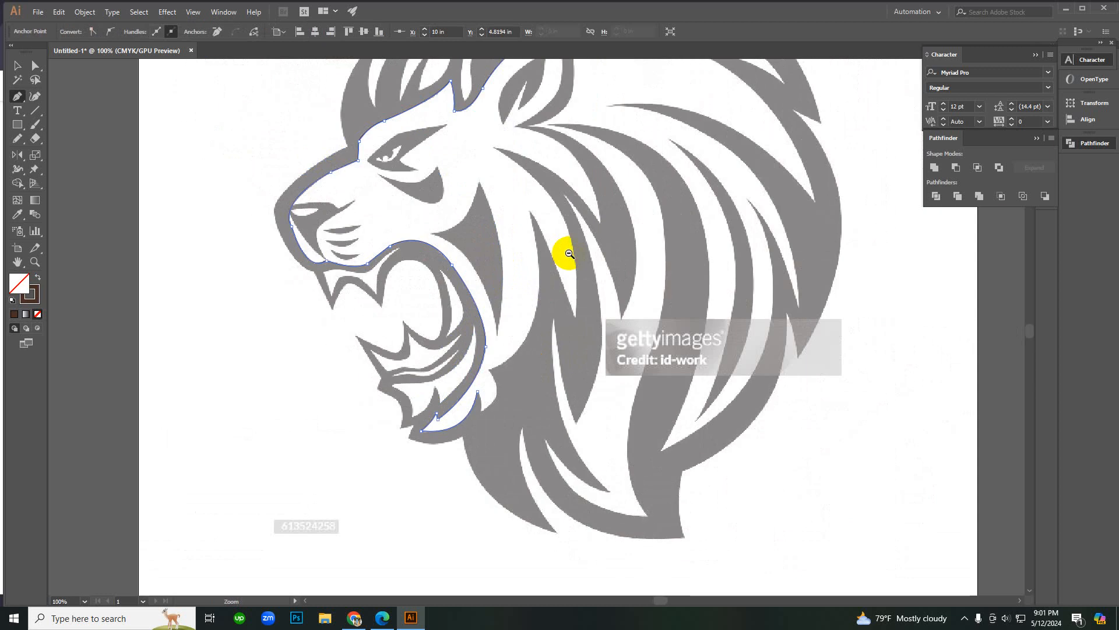
{"action": "scroll", "coordinate": [512, 163], "scroll_direction": "up", "scroll_amount": 3}
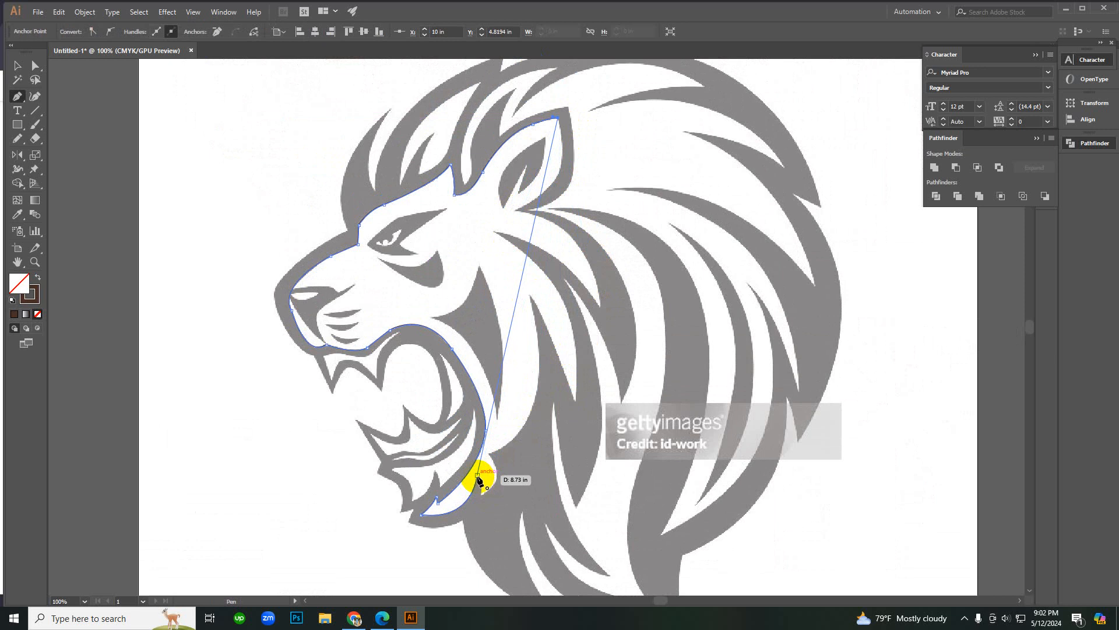
{"action": "scroll", "coordinate": [478, 475], "scroll_direction": "down", "scroll_amount": 1}
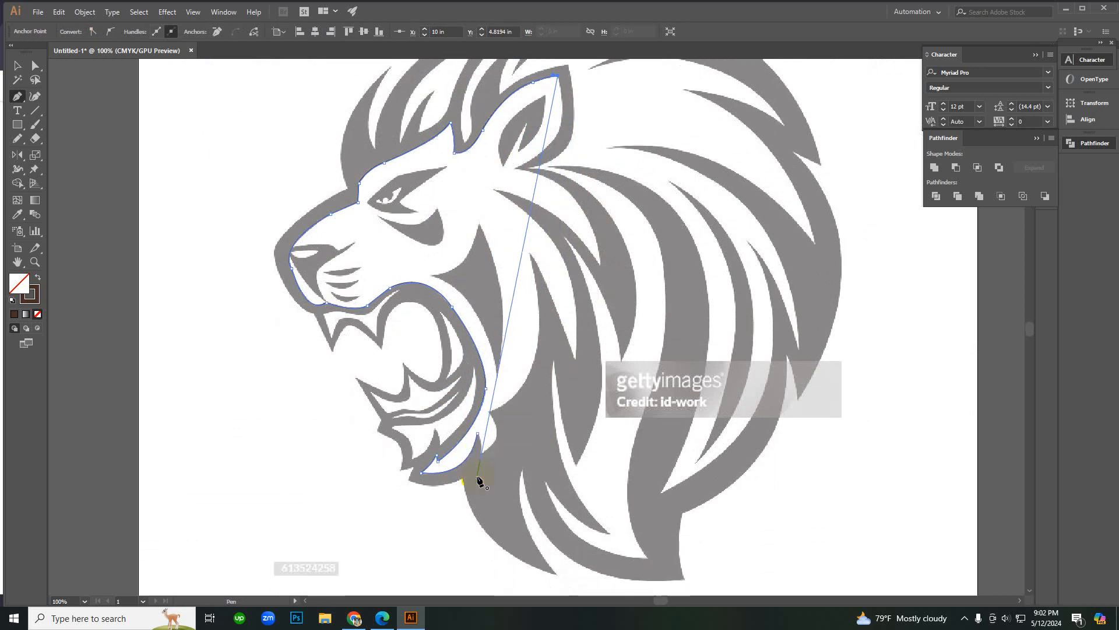
{"action": "key", "text": "v"}
{"action": "left_click", "coordinate": [330, 475]}
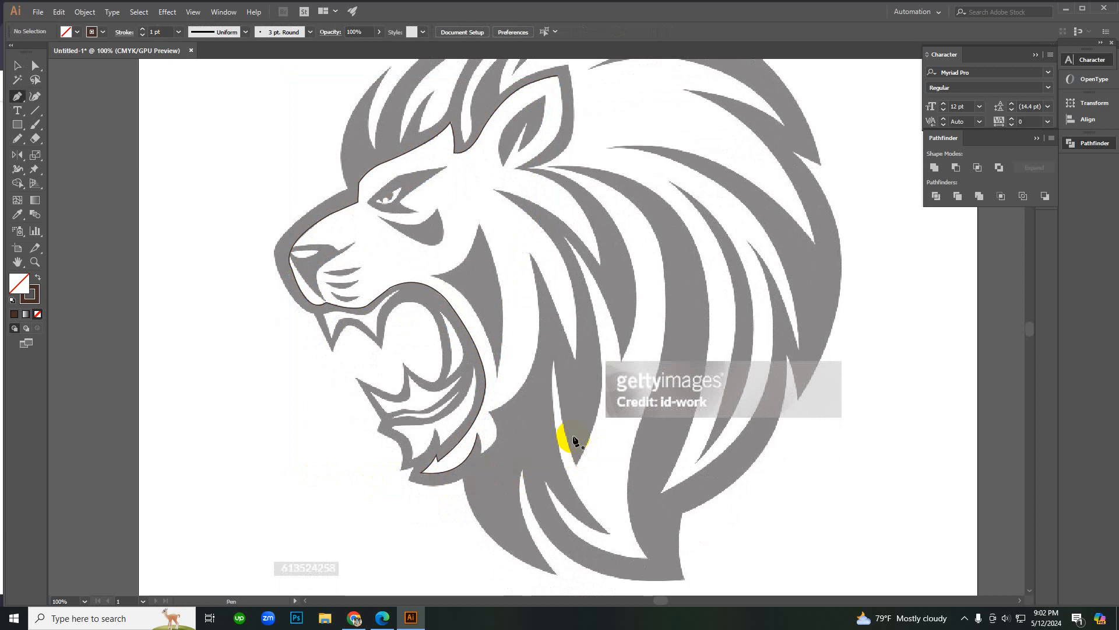
Step: Examine the traced face outline and the remaining untraced mouth, ear and mane shapes
{"action": "left_click", "coordinate": [574, 312], "text": "ctrl+alt"}
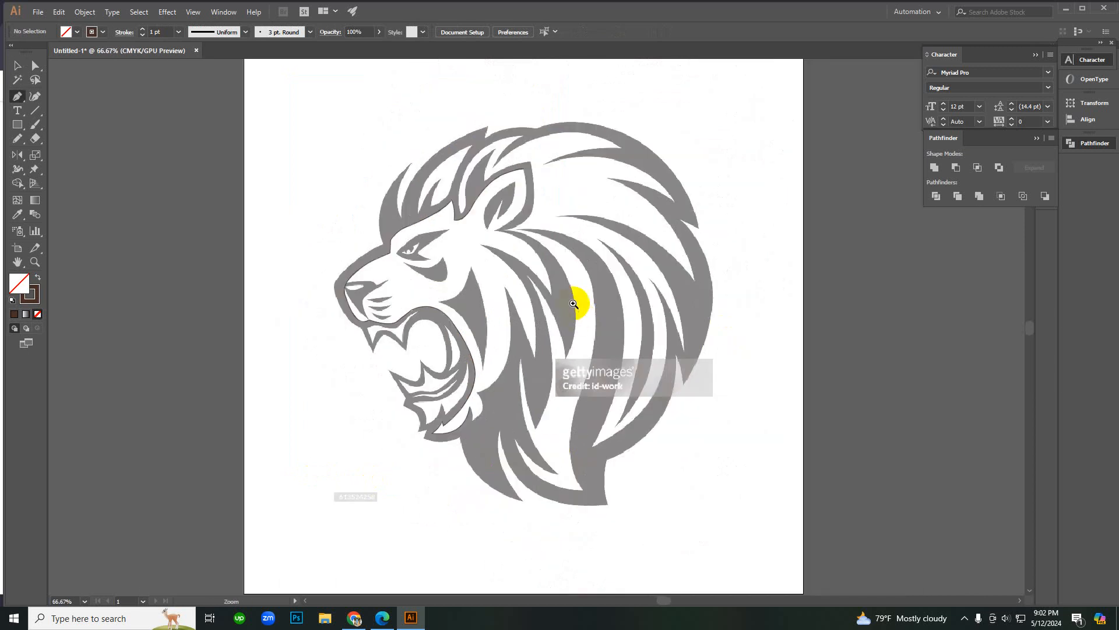
{"action": "left_click", "coordinate": [477, 344], "text": "ctrl"}
{"action": "left_click", "coordinate": [459, 309], "text": "ctrl"}
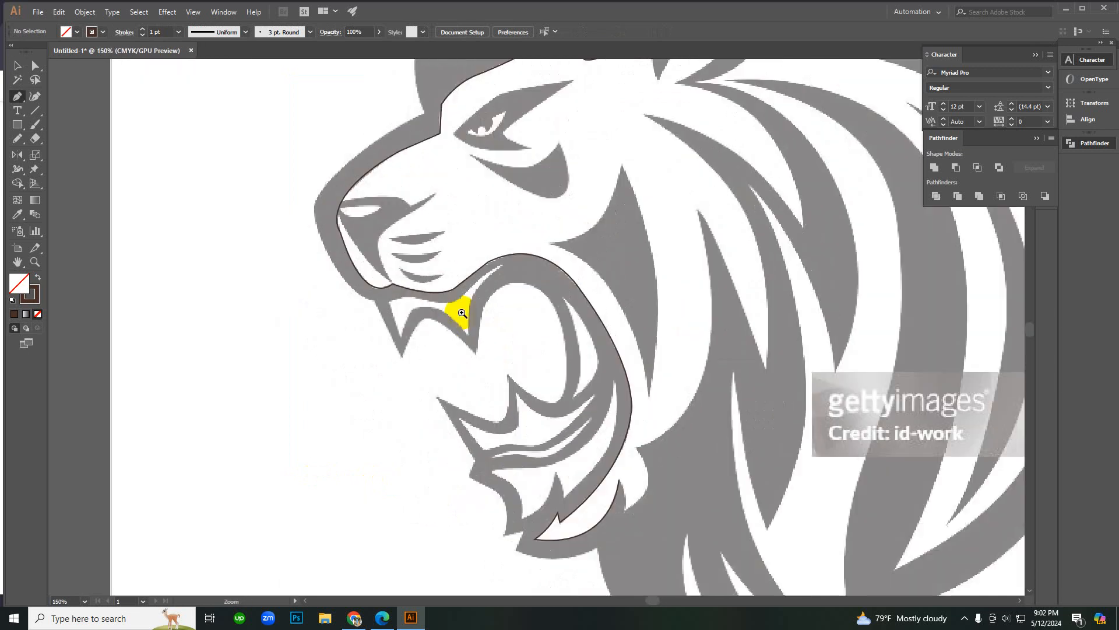
{"action": "left_click", "coordinate": [467, 302], "text": "ctrl"}
{"action": "left_click", "coordinate": [573, 401], "text": "ctrl"}
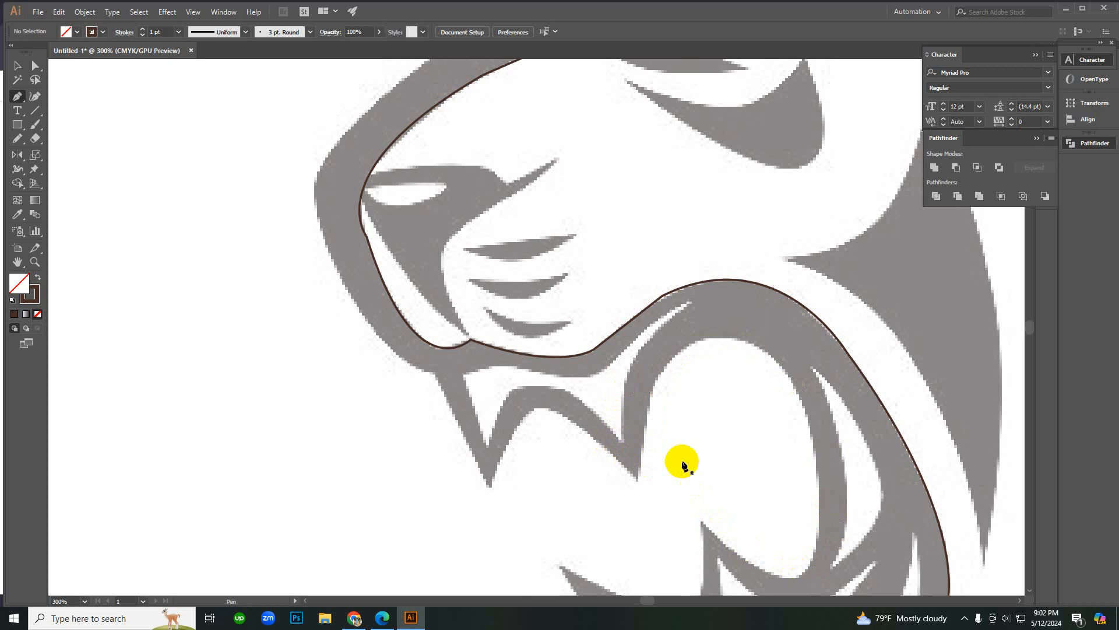
{"action": "scroll", "coordinate": [682, 463], "scroll_direction": "down", "scroll_amount": 1}
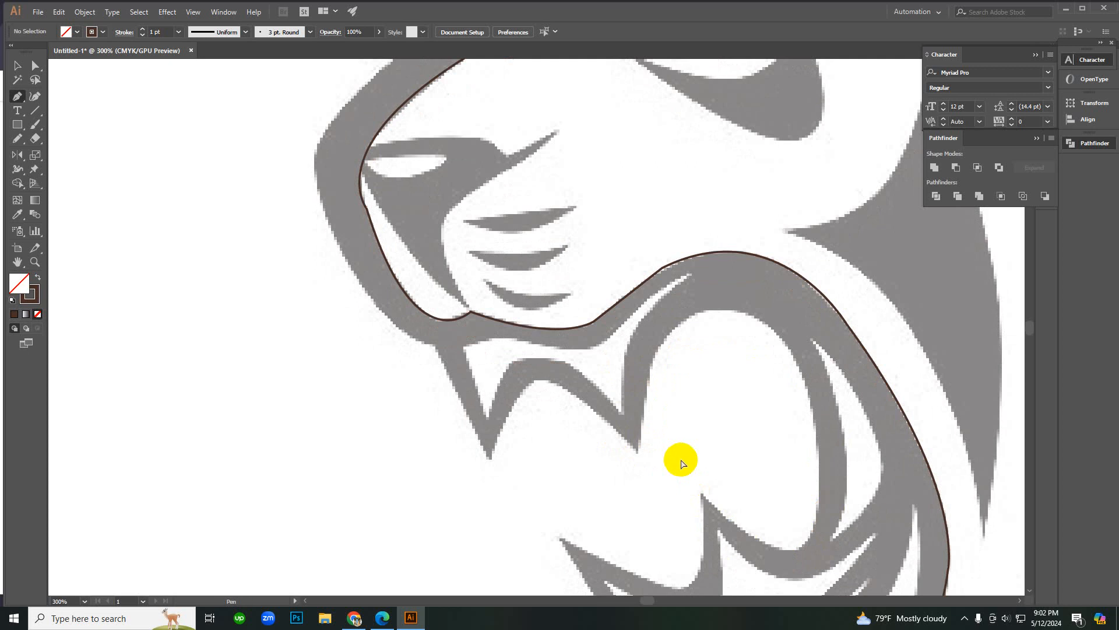
{"action": "left_click", "coordinate": [618, 383], "text": "ctrl+alt"}
{"action": "left_click", "coordinate": [617, 383], "text": "ctrl+alt"}
{"action": "left_click", "coordinate": [615, 380], "text": "ctrl+alt"}
{"action": "left_click", "coordinate": [601, 367], "text": "ctrl+alt"}
{"action": "left_click", "coordinate": [602, 366], "text": "ctrl+alt"}
{"action": "left_click", "coordinate": [544, 178], "text": "ctrl"}
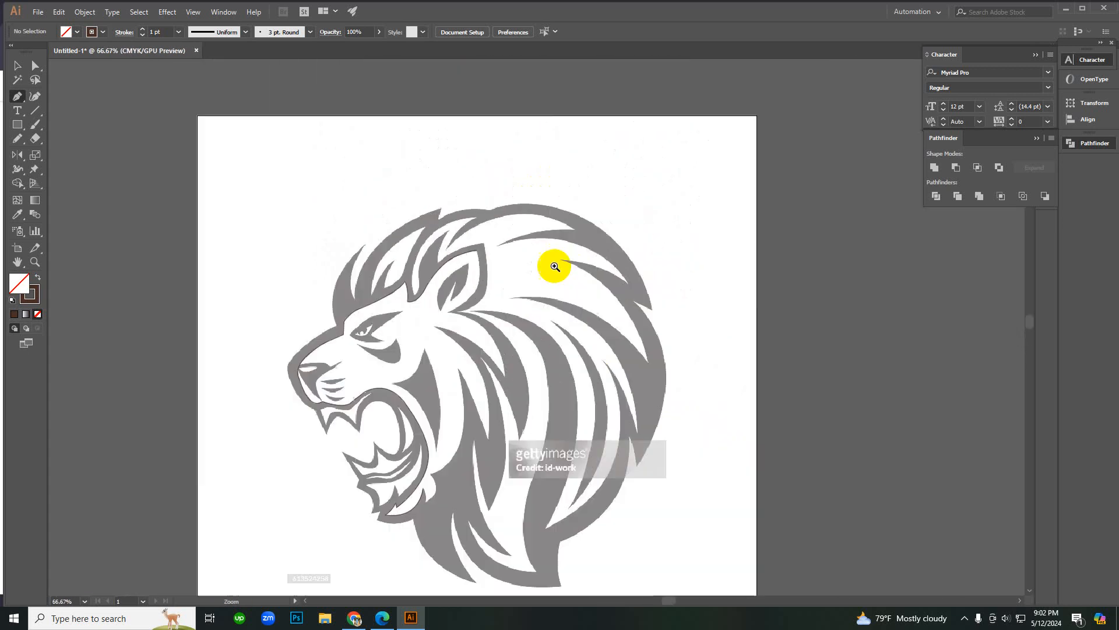
{"action": "left_click", "coordinate": [517, 422], "text": "ctrl"}
{"action": "key", "text": "v"}
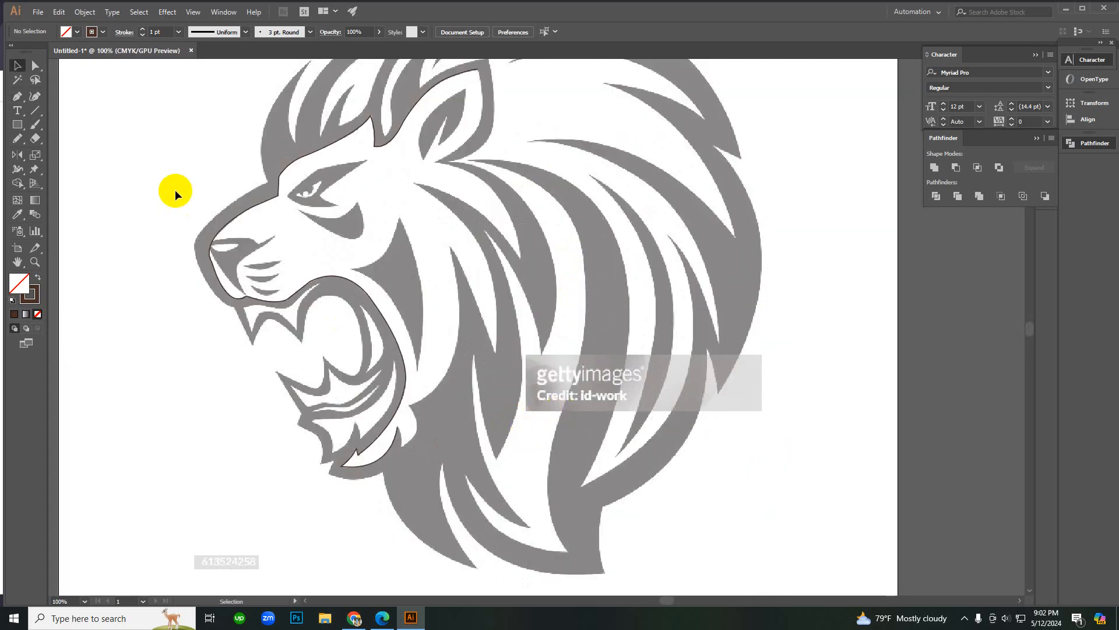
{"action": "scroll", "coordinate": [433, 330], "scroll_direction": "up", "scroll_amount": 3}
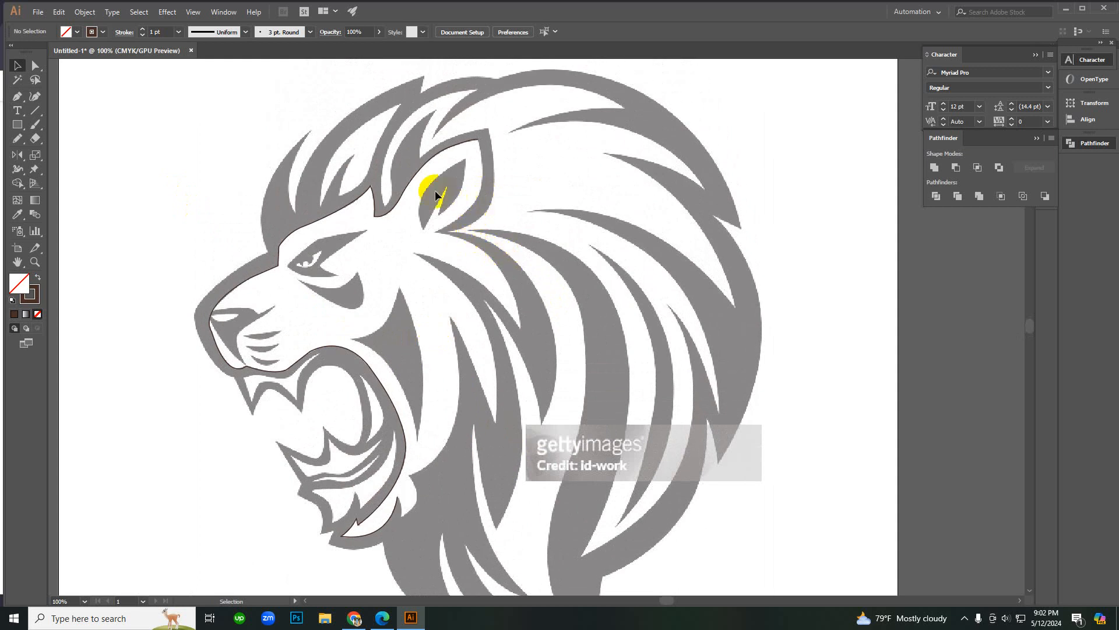
{"action": "left_click", "coordinate": [519, 334], "text": "ctrl"}
{"action": "left_click", "coordinate": [515, 381], "text": "ctrl+alt"}
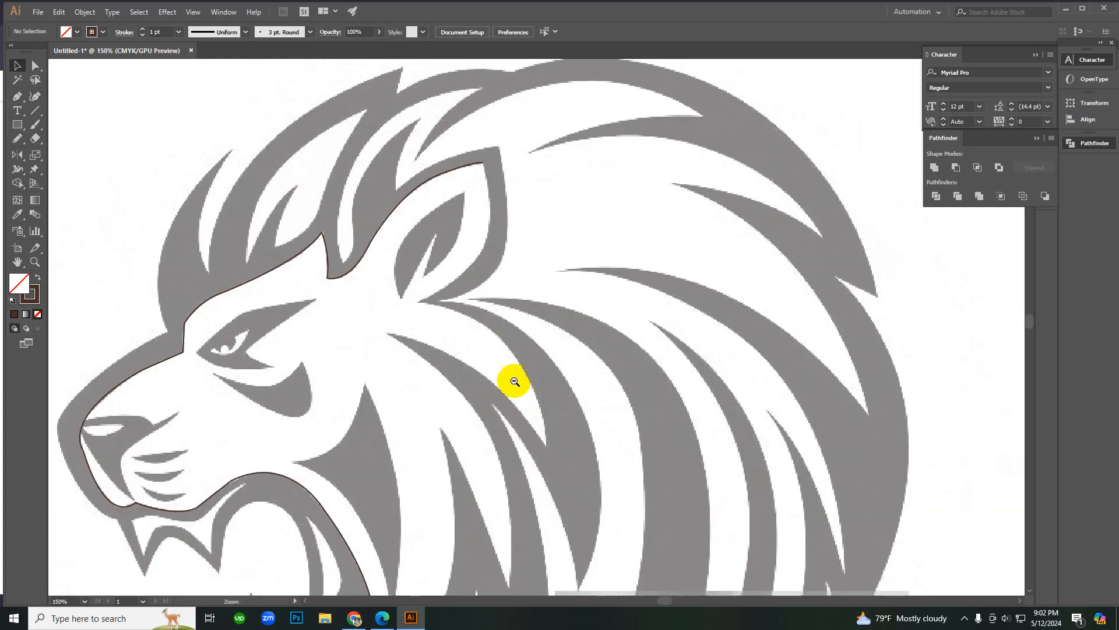
Step: Clear the traced face path and draw a very thin horizontal ellipse about 13.46 by 0.375 in, extending outward from the mane
{"action": "key", "text": "ctrl+0"}
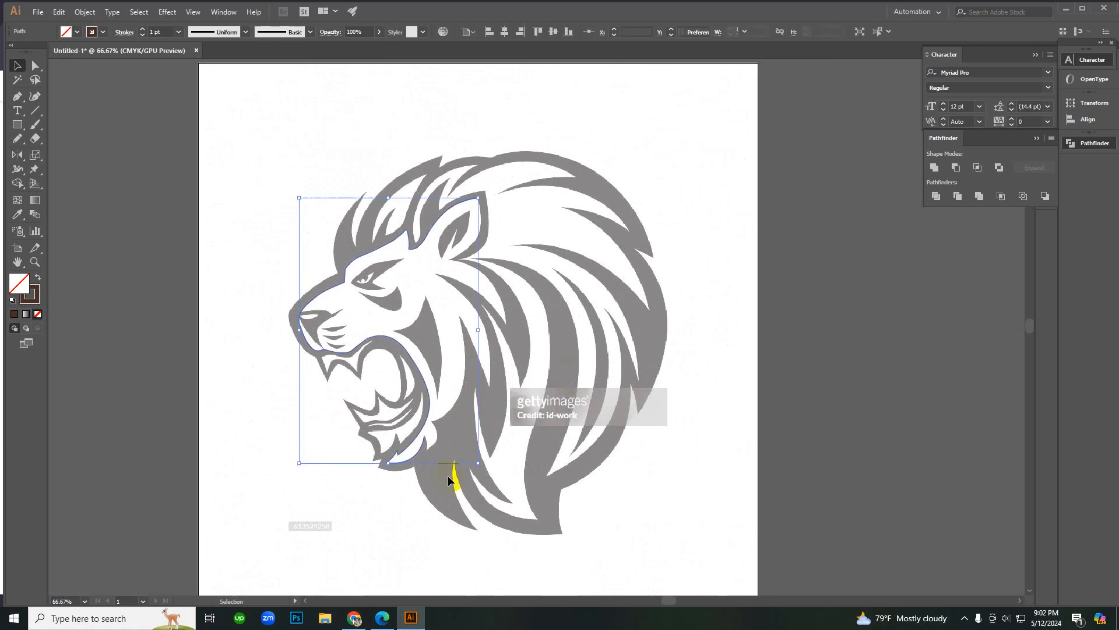
{"action": "key", "text": "l"}
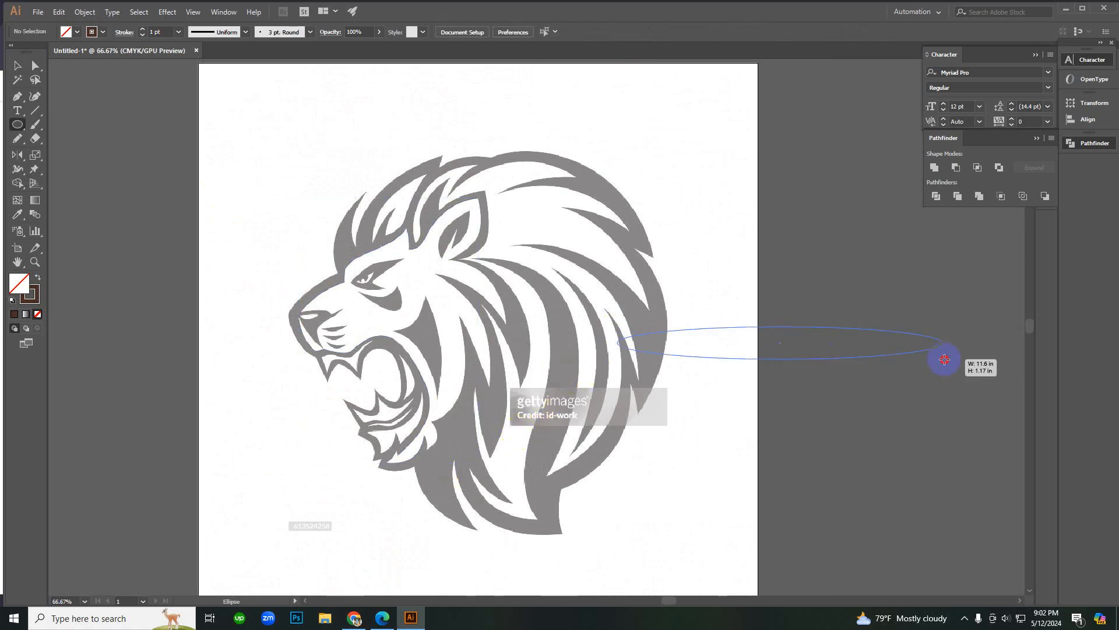
{"action": "left_click_drag", "start_coordinate": [945, 359], "coordinate": [994, 335]}
{"action": "key", "text": "v"}
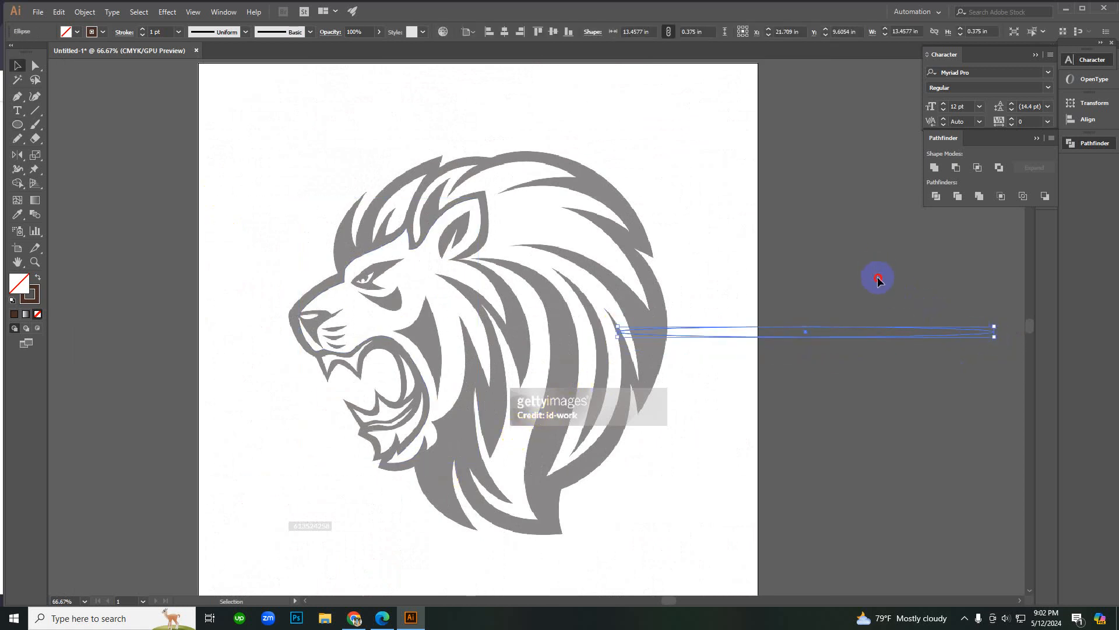
Step: Swap the thin ellipse's fill and stroke so it is solid dark brown without an outline
{"action": "left_click", "coordinate": [104, 32]}
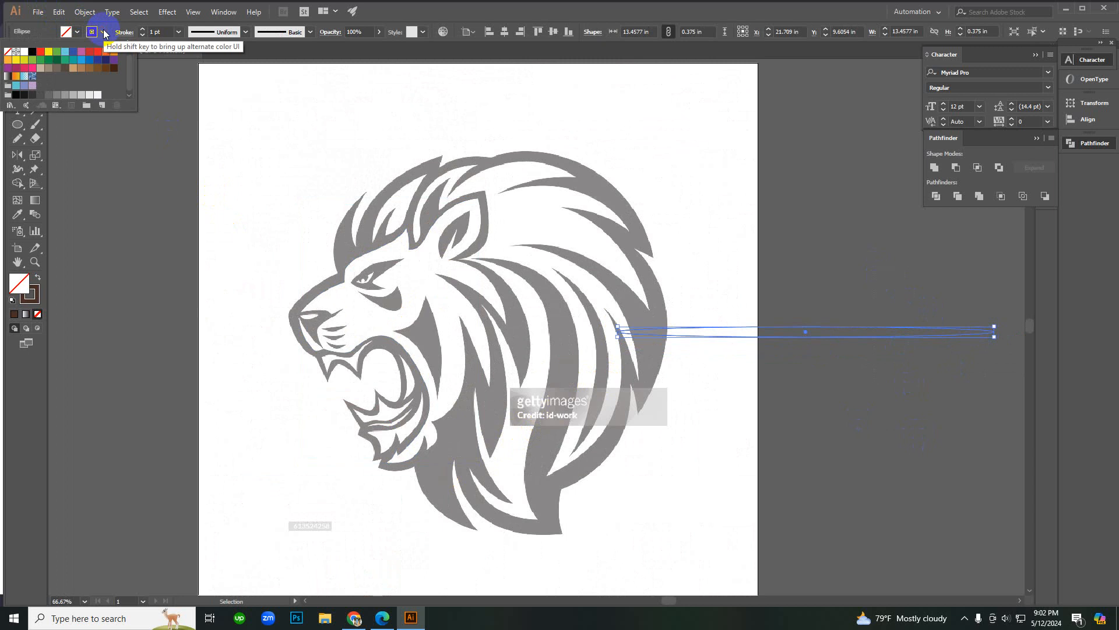
{"action": "left_click", "coordinate": [684, 280]}
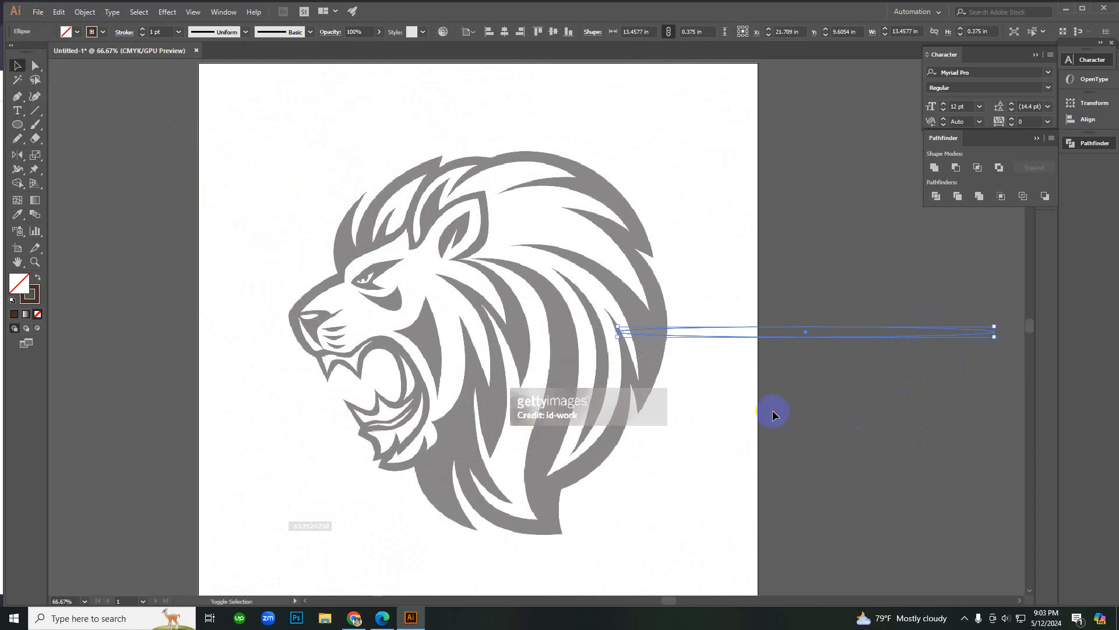
{"action": "key", "text": "shift+x"}
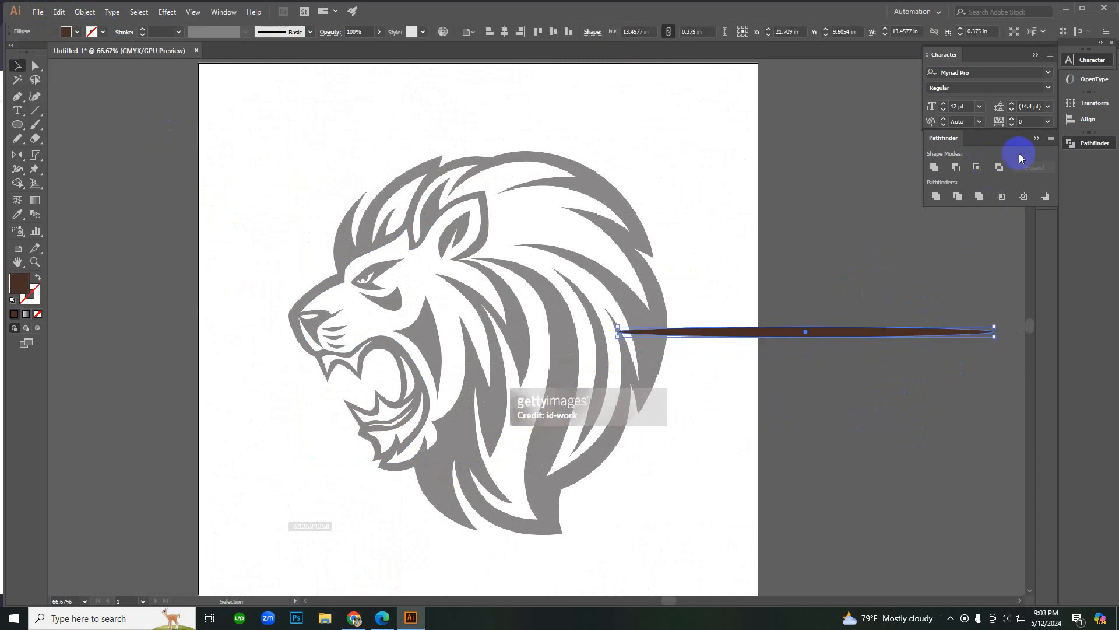
Step: Create an Art Brush from the thin brown ellipse, keeping the default brush options
{"action": "left_click", "coordinate": [1057, 140]}
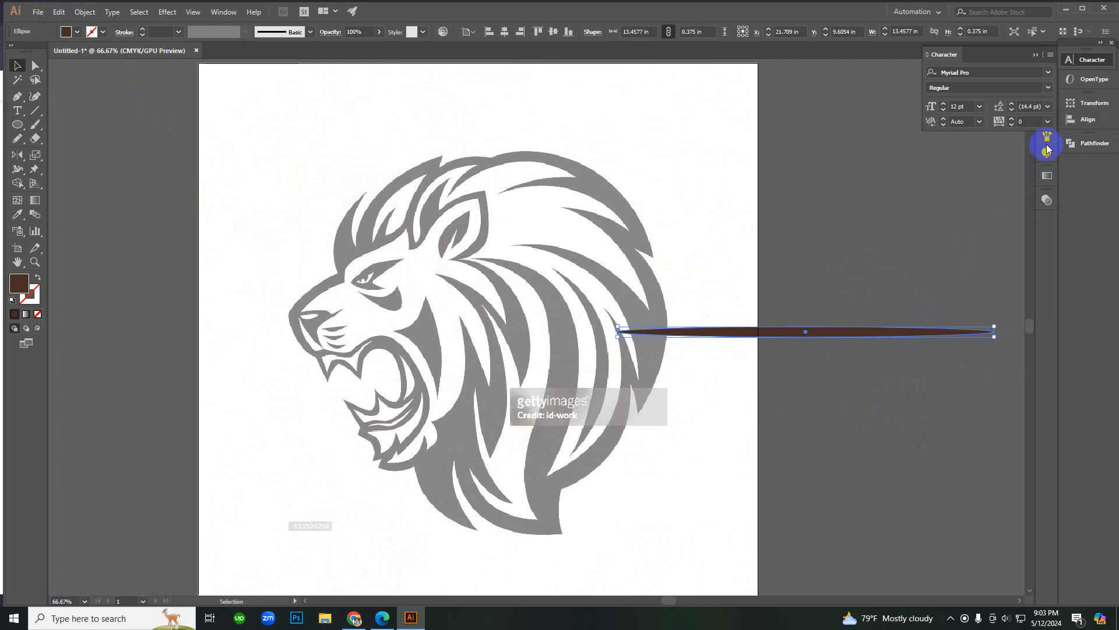
{"action": "left_click", "coordinate": [1046, 140]}
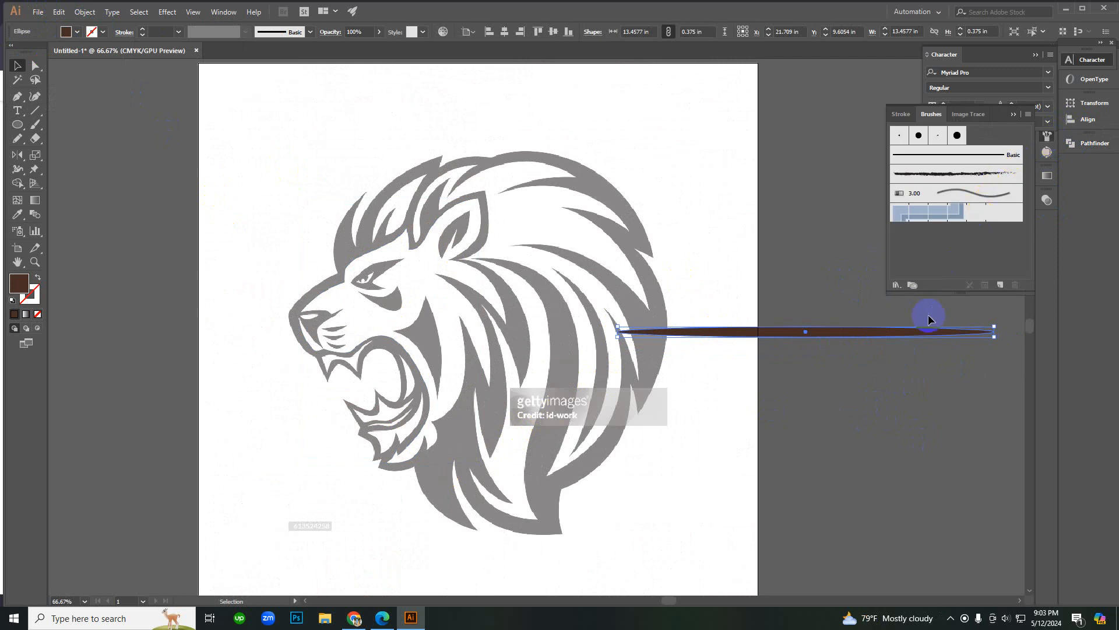
{"action": "left_click_drag", "start_coordinate": [930, 319], "coordinate": [970, 232]}
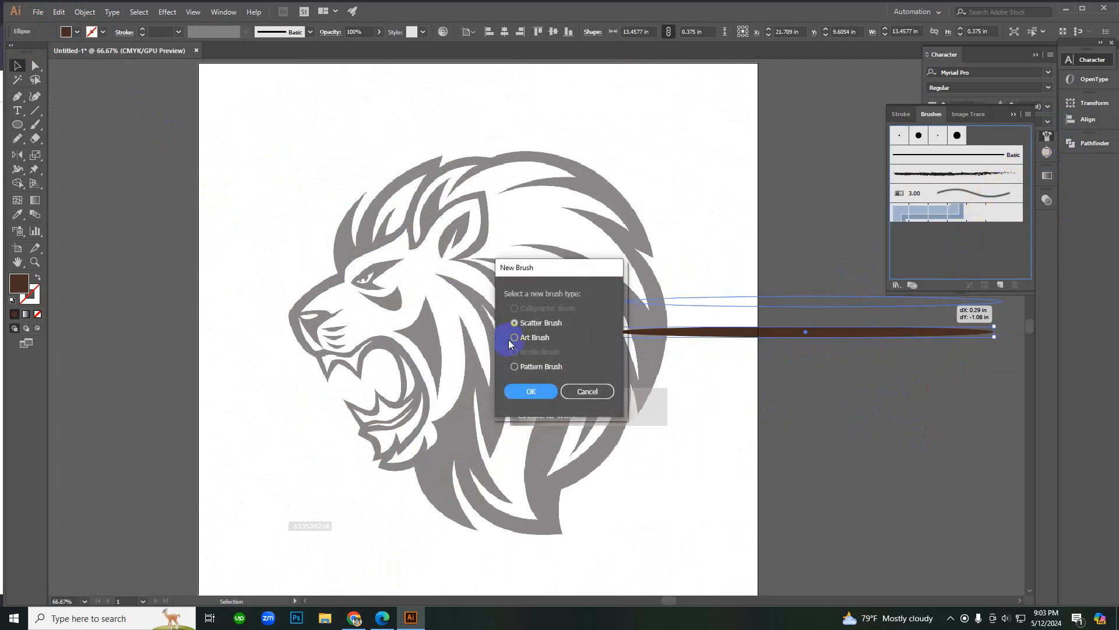
{"action": "left_click", "coordinate": [529, 391]}
{"action": "left_click", "coordinate": [623, 458]}
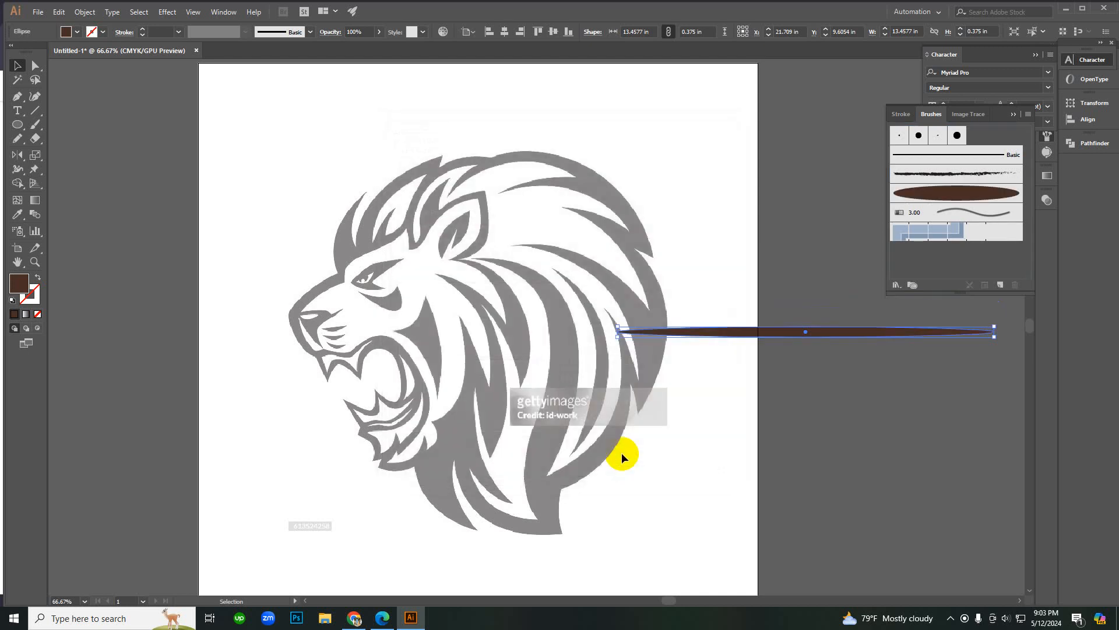
Step: Create a second Art Brush from the same ellipse with its colorization method set to Tints
{"action": "mouse_move", "coordinate": [739, 394]}
{"action": "left_mouse_down"}
{"action": "mouse_move", "coordinate": [787, 309]}
{"action": "mouse_move", "coordinate": [907, 274]}
{"action": "left_mouse_up"}
{"action": "key", "text": "Delete"}
{"action": "right_click", "coordinate": [844, 367]}
{"action": "left_click", "coordinate": [859, 370]}
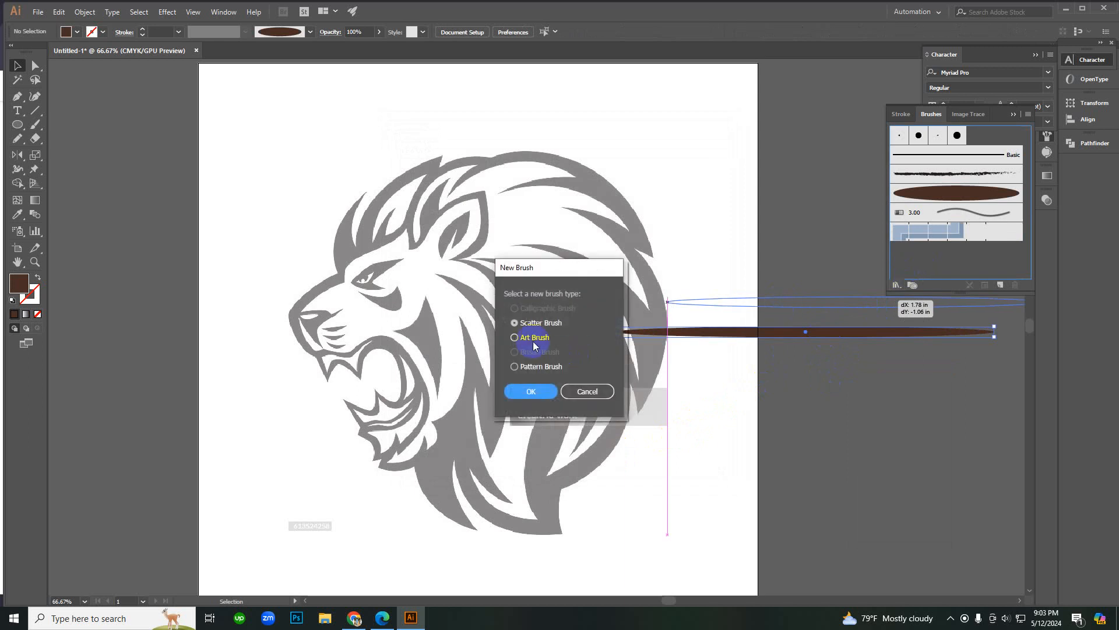
{"action": "left_click", "coordinate": [526, 387]}
{"action": "left_click", "coordinate": [641, 344]}
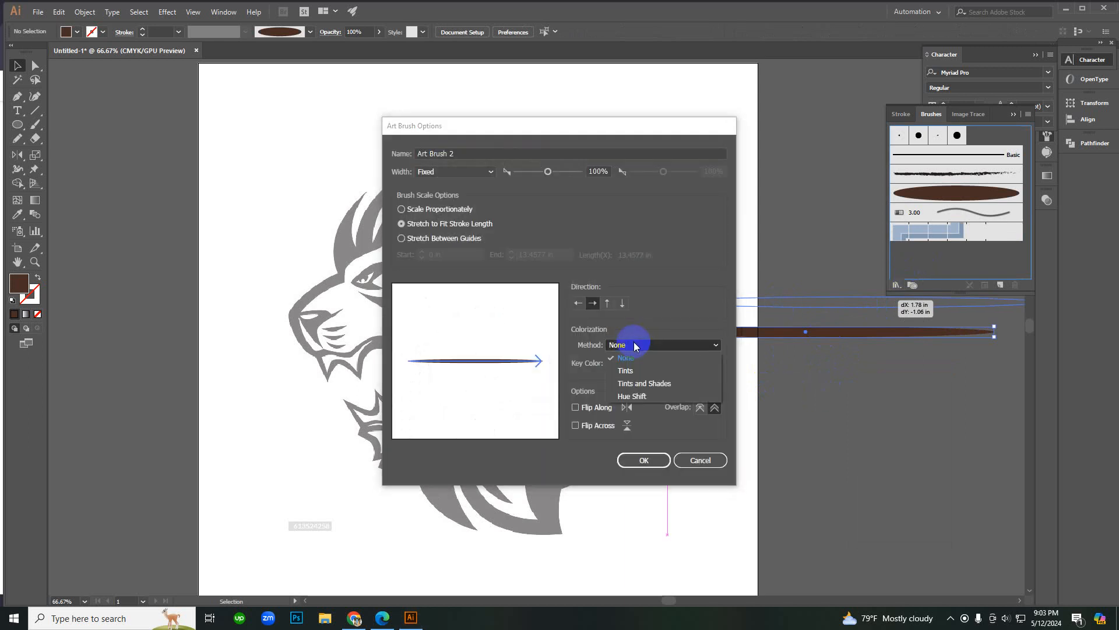
{"action": "left_click", "coordinate": [639, 366]}
{"action": "left_click", "coordinate": [645, 459]}
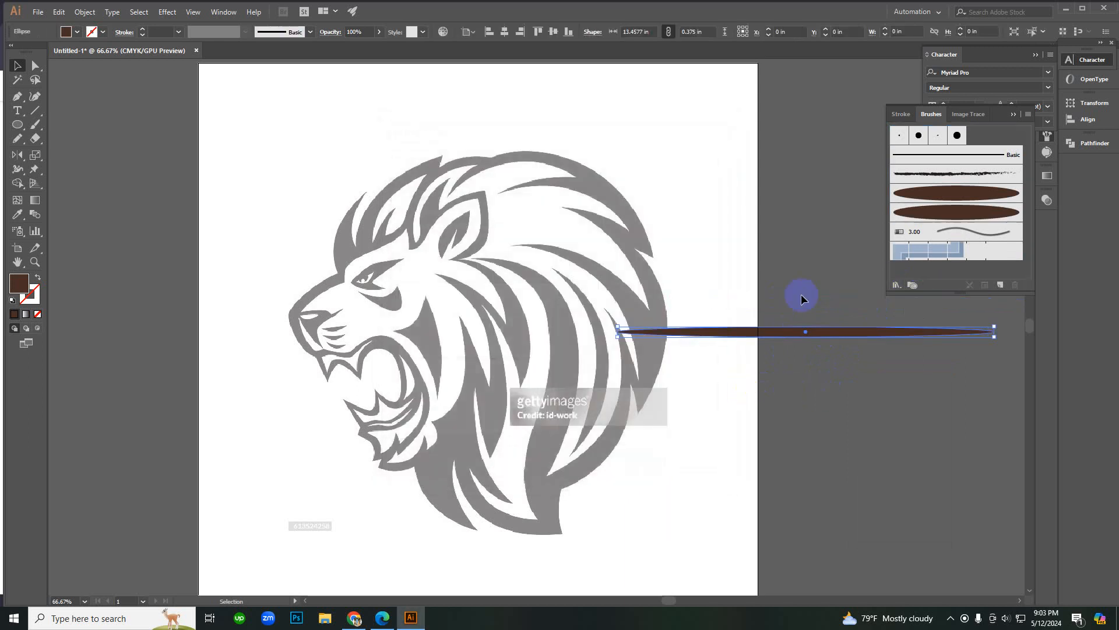
Step: Delete the source ellipse and make the second ellipse art brush the current brush
{"action": "key", "text": "Delete"}
{"action": "left_click", "coordinate": [968, 213]}
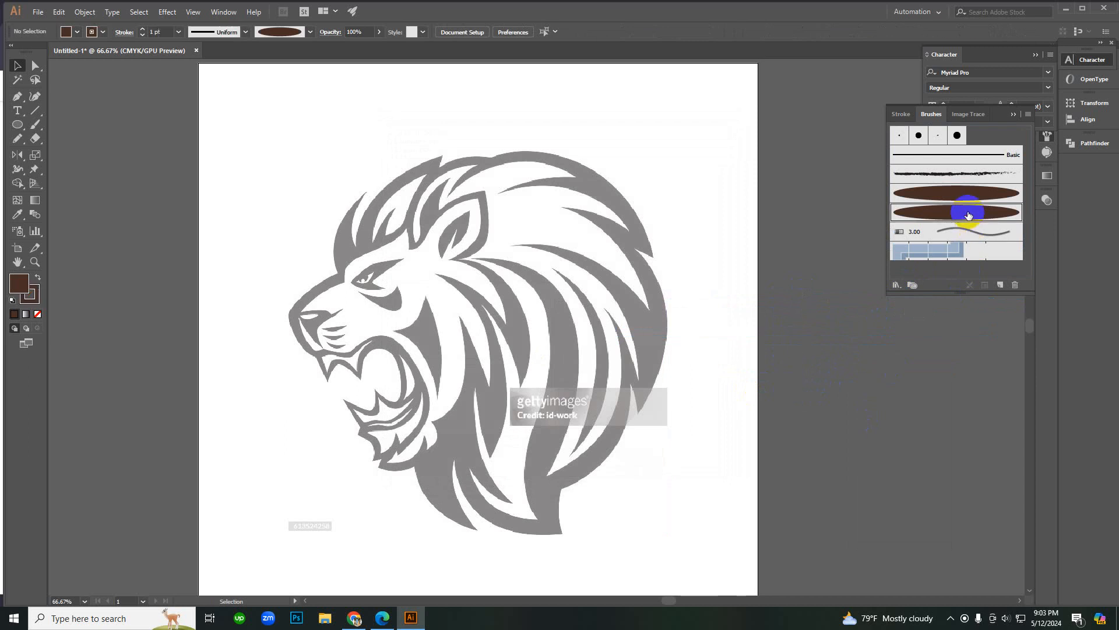
{"action": "left_click", "coordinate": [585, 389]}
Step: Paint one S-curved Paintbrush stroke, about 3.64 by 10.87 in, from the ear's base down the mane to below the neck
{"action": "key", "text": "b"}
{"action": "left_click", "coordinate": [480, 274], "text": "alt"}
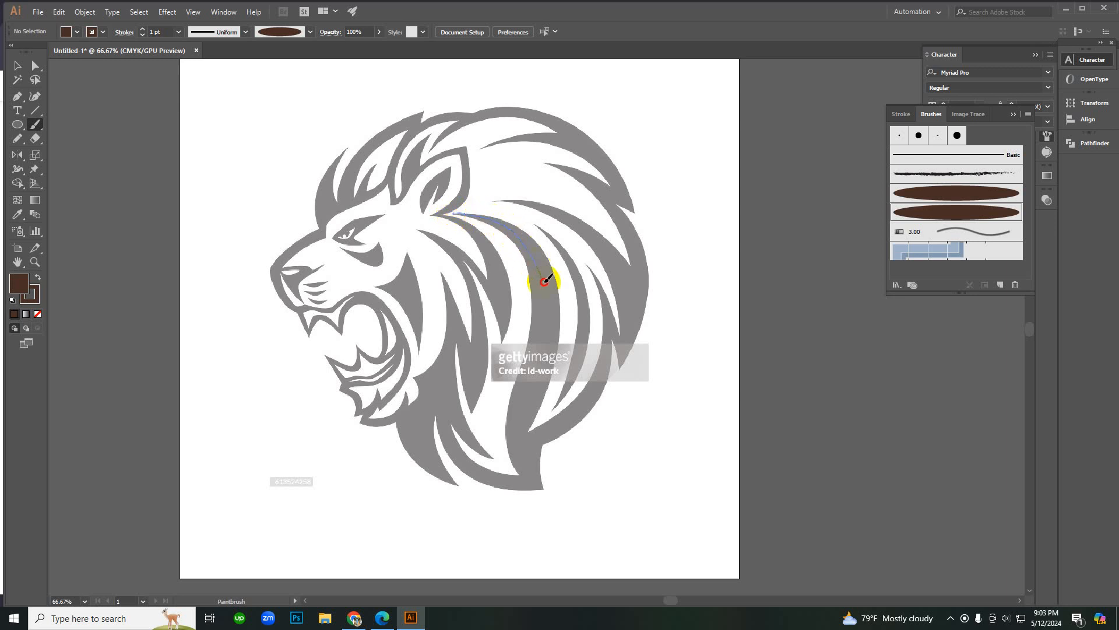
{"action": "left_click_drag", "start_coordinate": [519, 476], "coordinate": [555, 516]}
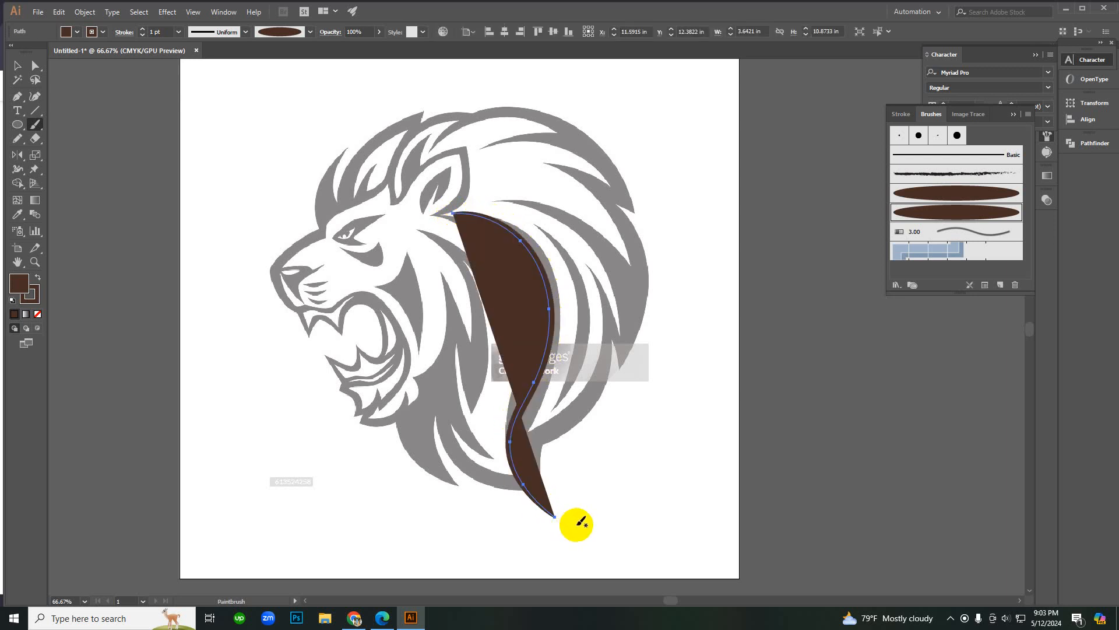
Step: Remove the fill from the painted mane stroke and deselect it
{"action": "left_click", "coordinate": [77, 31]}
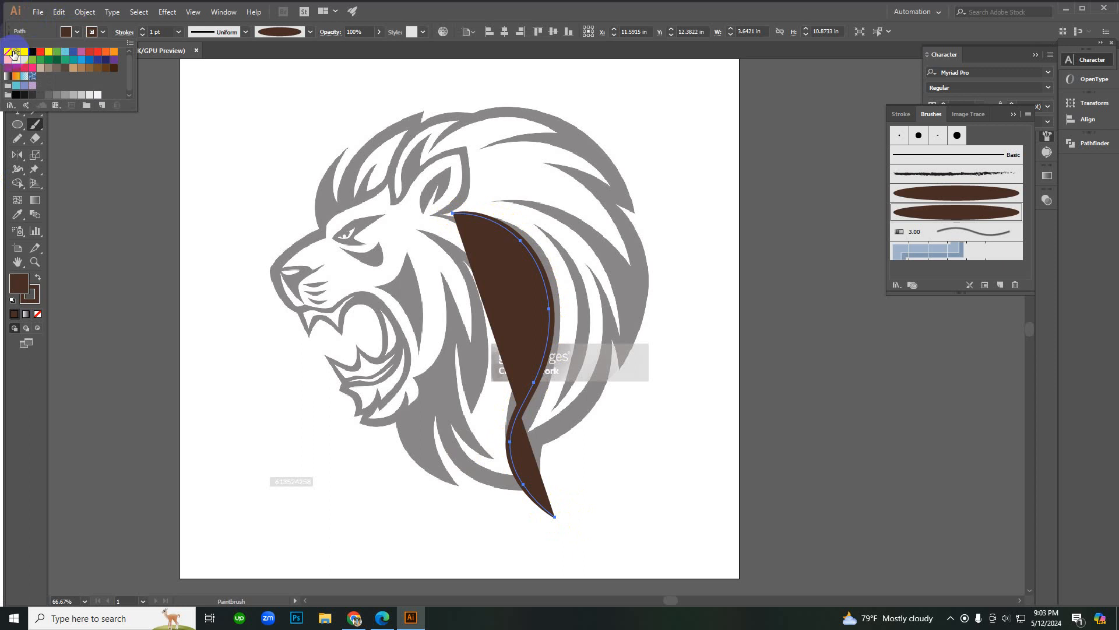
{"action": "left_click", "coordinate": [8, 51]}
{"action": "key", "text": "v"}
{"action": "left_click", "coordinate": [175, 229]}
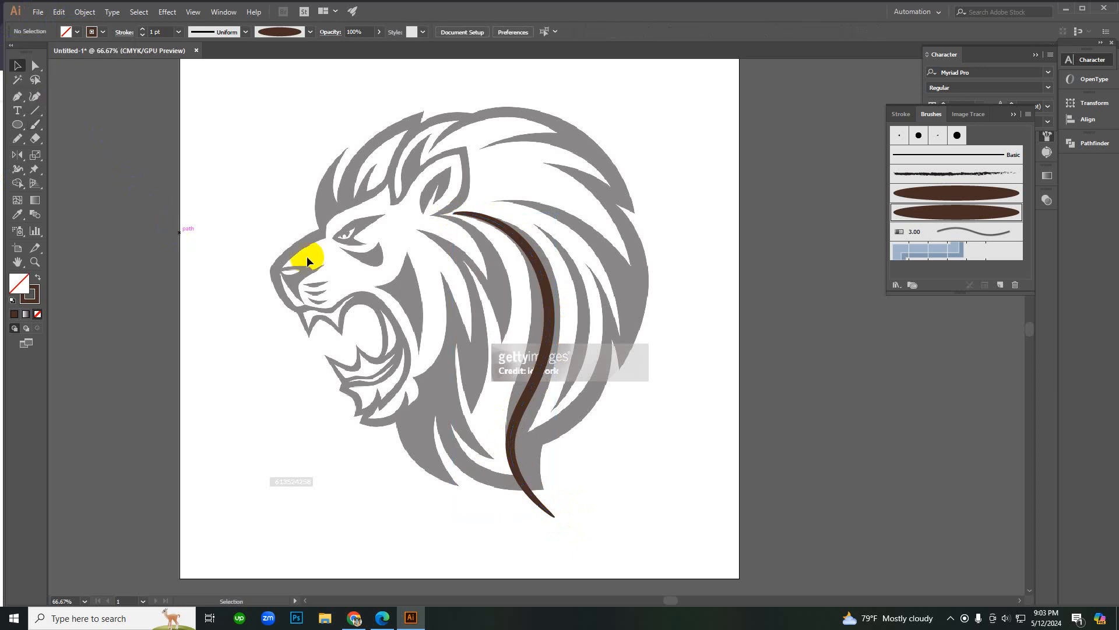
Step: Set the painted mane stroke's weight to 2 pt
{"action": "left_click", "coordinate": [514, 282]}
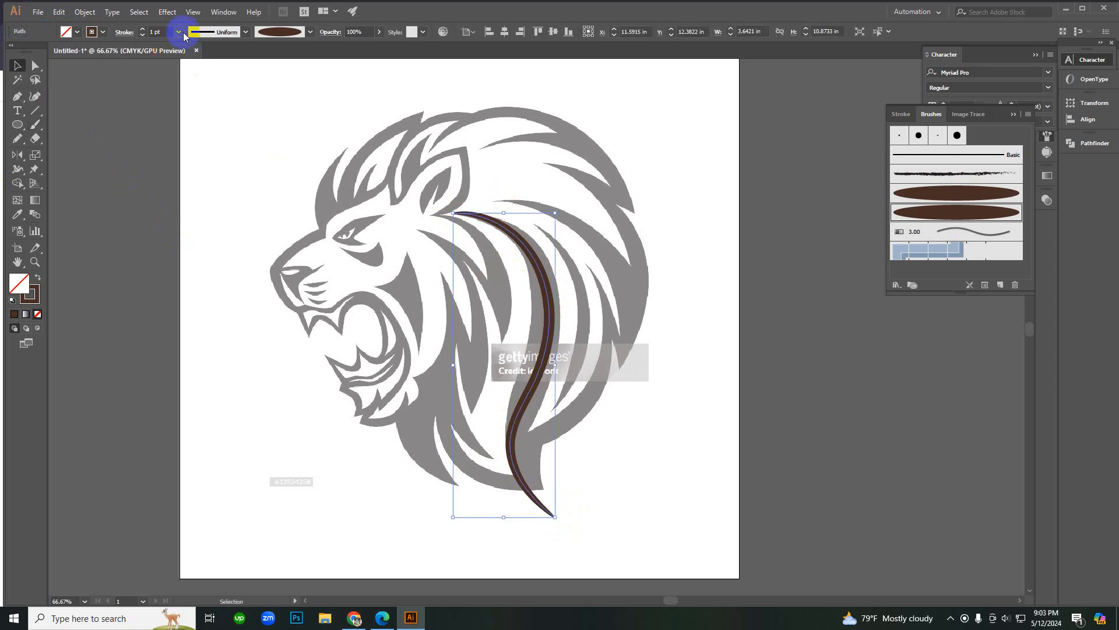
{"action": "scroll", "coordinate": [164, 32], "scroll_direction": "up", "scroll_amount": 1}
{"action": "left_click", "coordinate": [330, 314]}
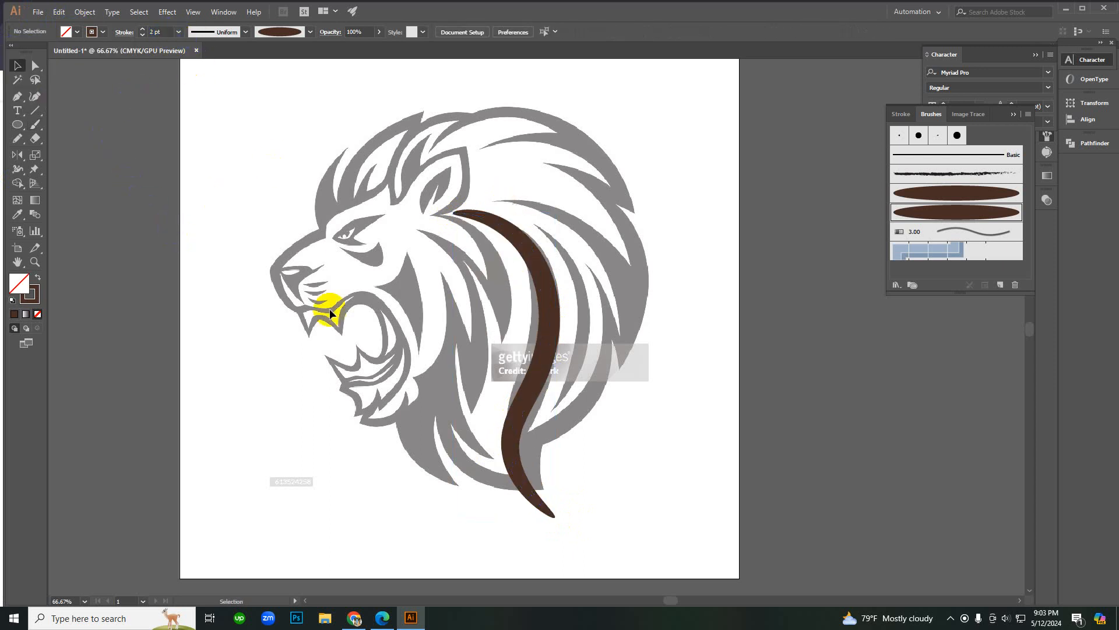
Step: Apply the lens-shaped variable width profile, tapering at both ends, to the painted mane stroke
{"action": "left_click", "coordinate": [584, 320]}
{"action": "left_click", "coordinate": [477, 340]}
{"action": "left_click", "coordinate": [236, 43]}
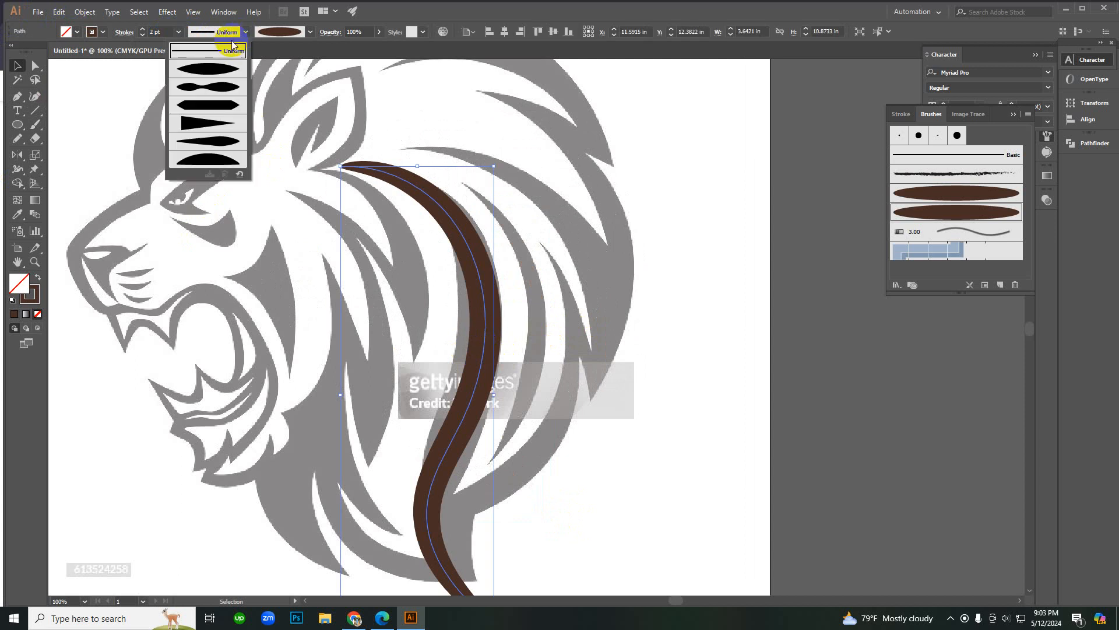
{"action": "left_click", "coordinate": [200, 70]}
{"action": "left_click", "coordinate": [392, 393]}
{"action": "key", "text": "ctrl+minus"}
{"action": "left_click", "coordinate": [561, 366]}
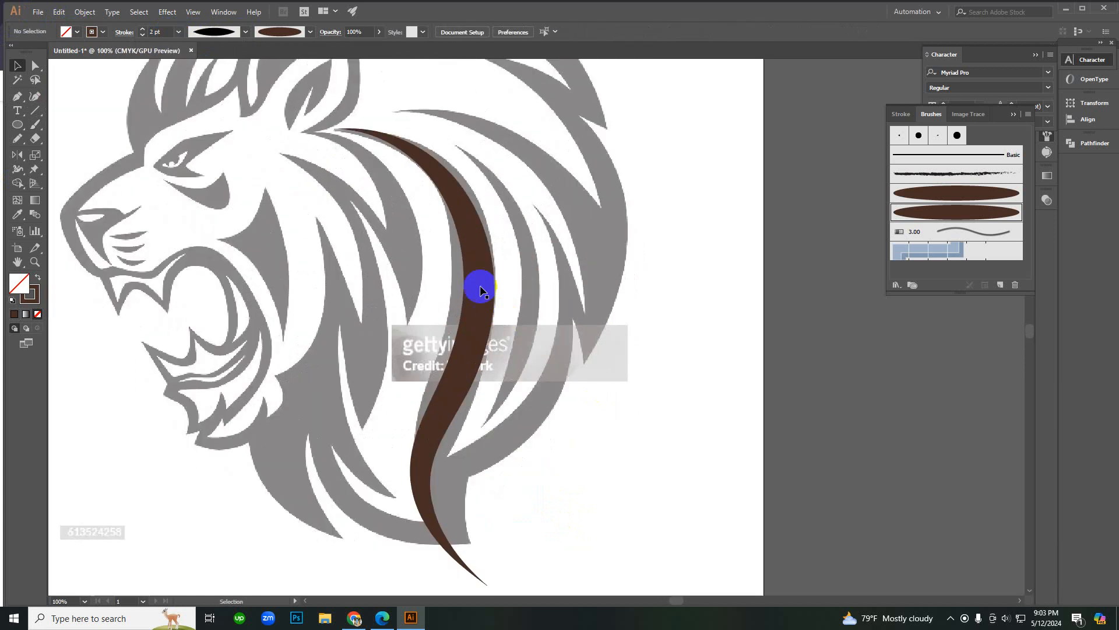
Step: Set the painted mane stroke's weight to 3 pt and deselect it
{"action": "left_click", "coordinate": [485, 308]}
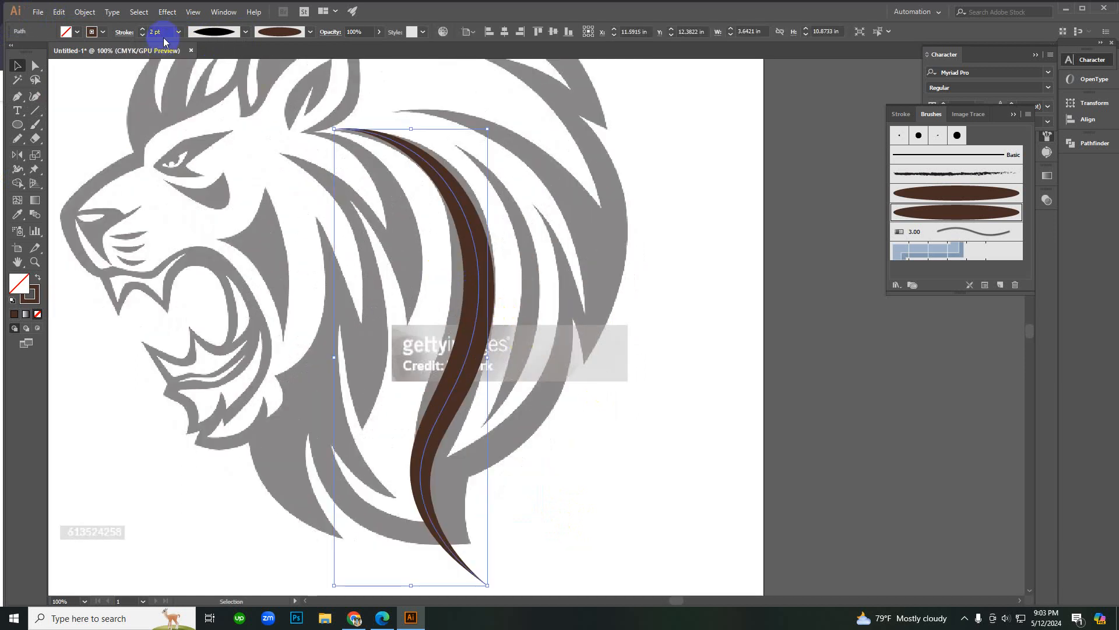
{"action": "type", "text": "3"}
{"action": "key", "text": "Return"}
{"action": "key", "text": "ctrl+minus"}
{"action": "key", "text": "ctrl+minus"}
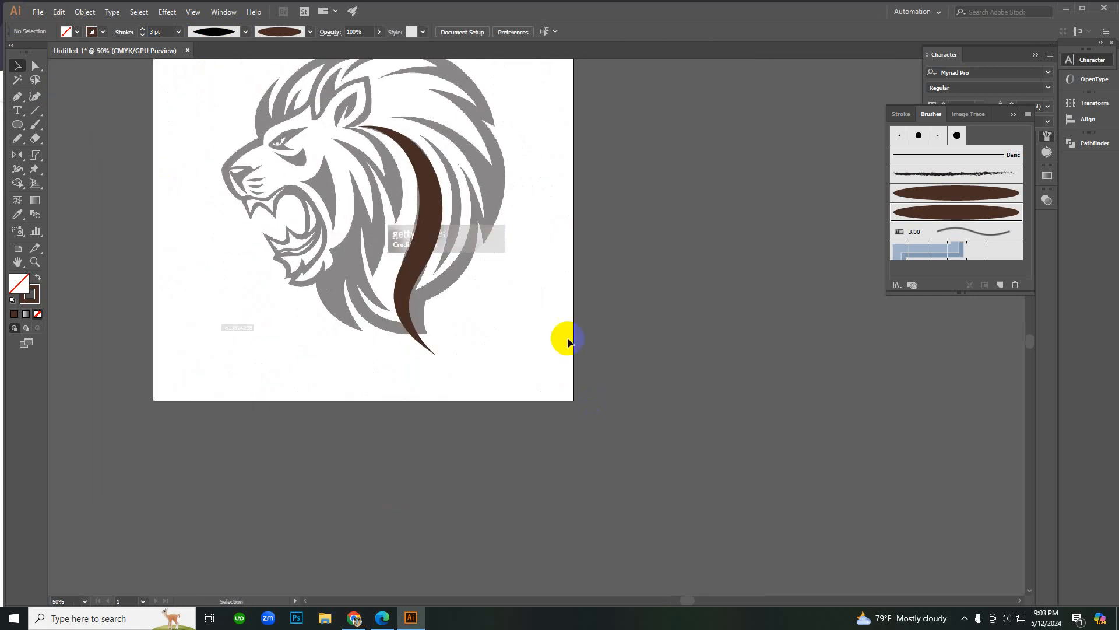
Step: Switch to the lion clipart image results in Chrome and copy the black-and-white roaring lion head image
{"action": "left_click", "coordinate": [353, 617]}
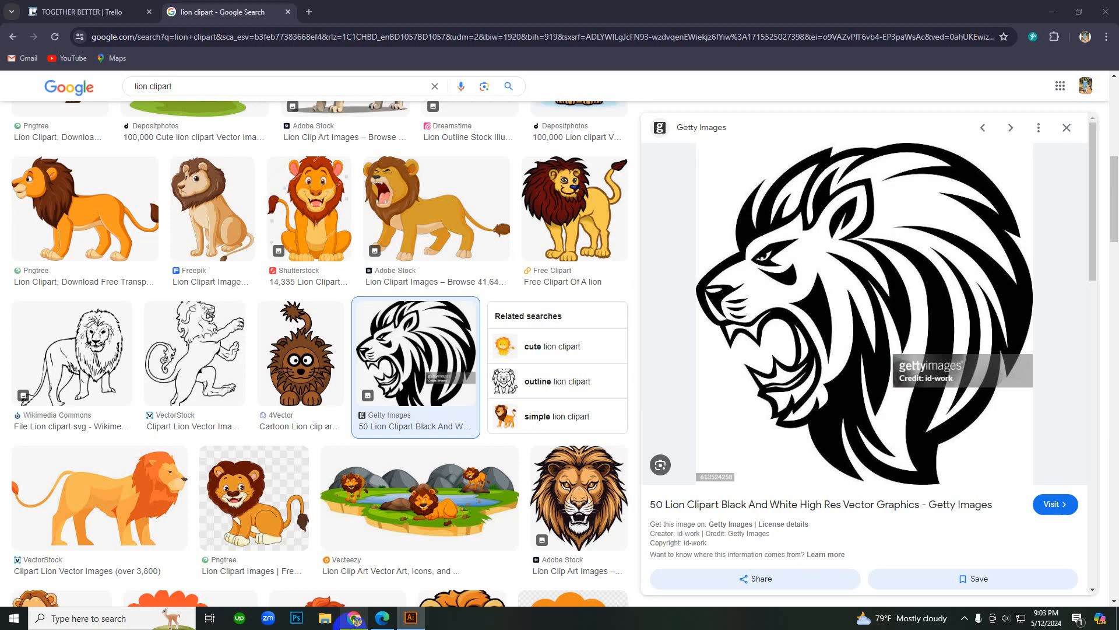
{"action": "scroll", "coordinate": [611, 391], "scroll_direction": "up", "scroll_amount": 5}
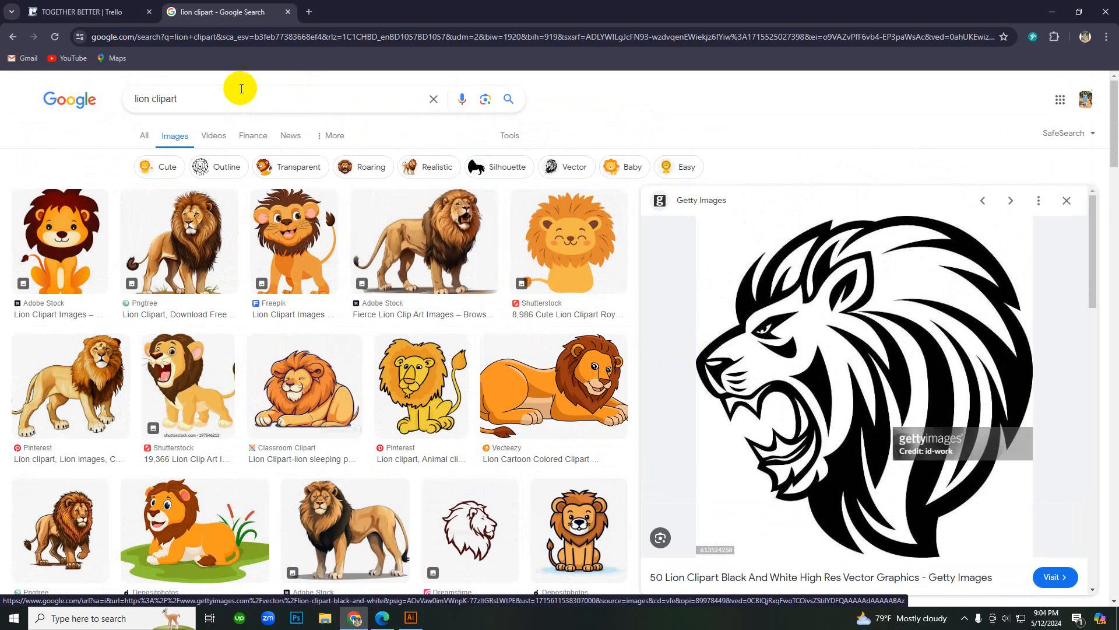
{"action": "left_click_drag", "start_coordinate": [215, 99], "coordinate": [121, 117]}
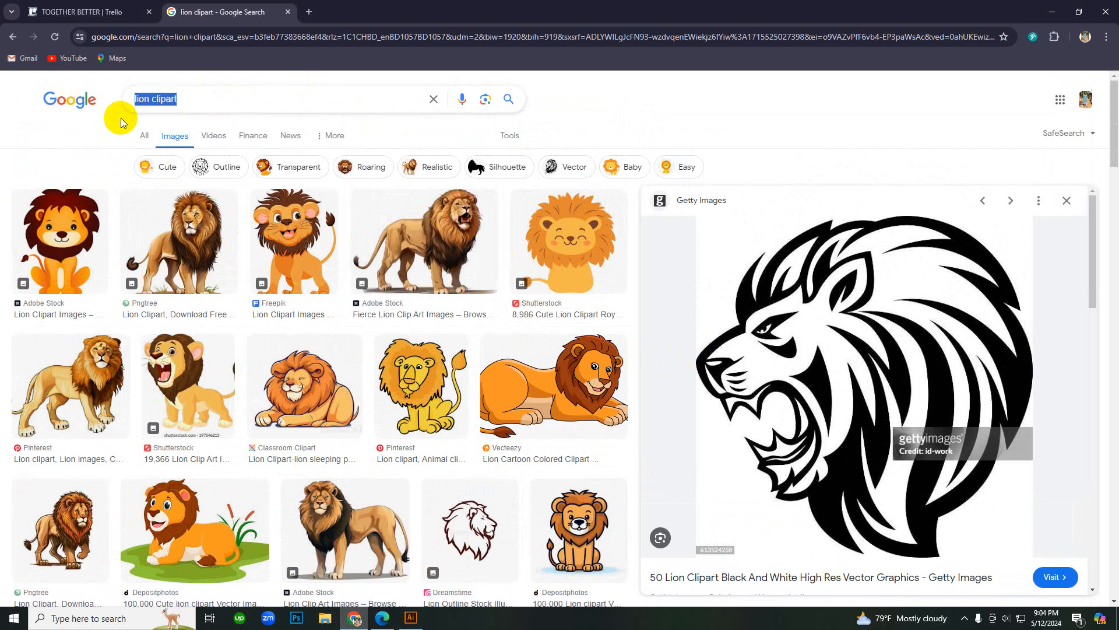
{"action": "right_click", "coordinate": [863, 294]}
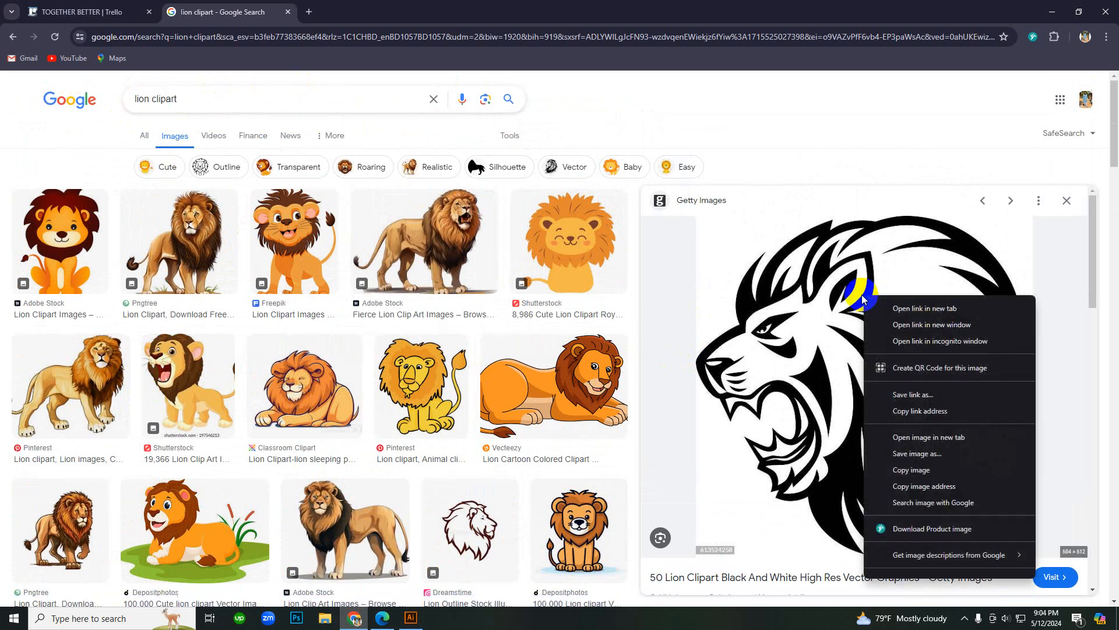
{"action": "left_click", "coordinate": [912, 469]}
Step: Switch to Facebook in Edge and send the reply "asi" in the open chat asking "basay aso?"
{"action": "left_click", "coordinate": [383, 618]}
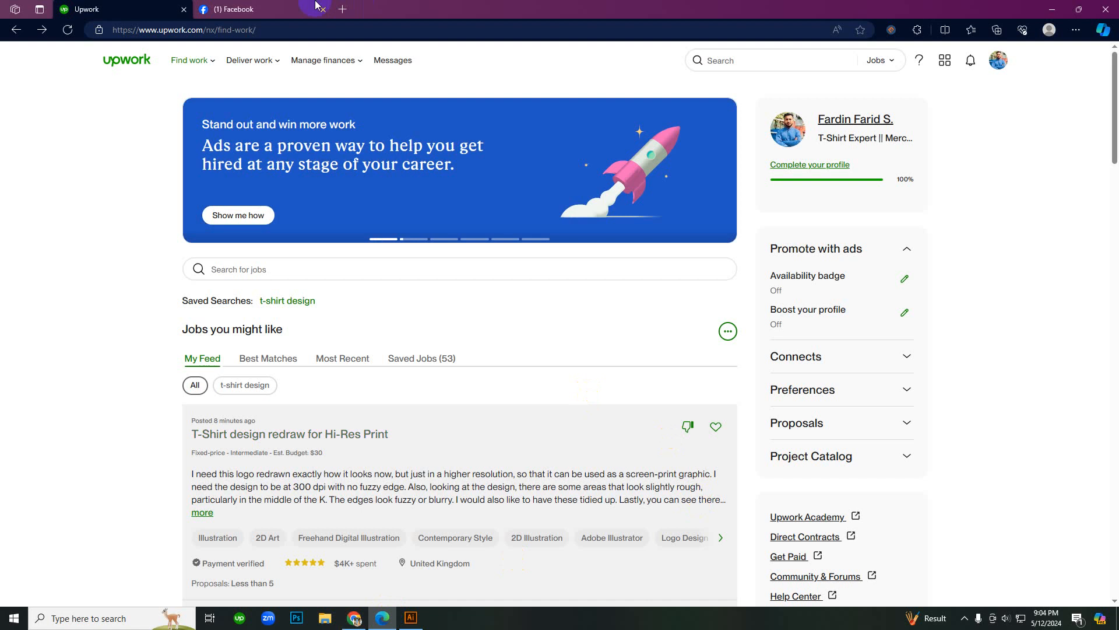
{"action": "key", "text": "ctrl+Tab"}
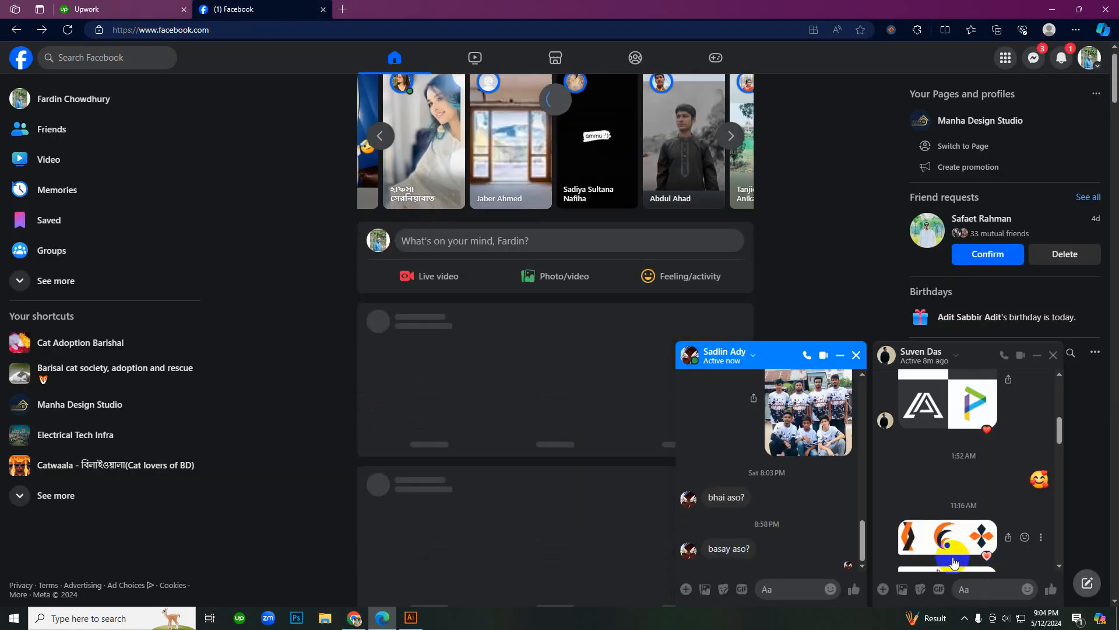
{"action": "left_click", "coordinate": [803, 588]}
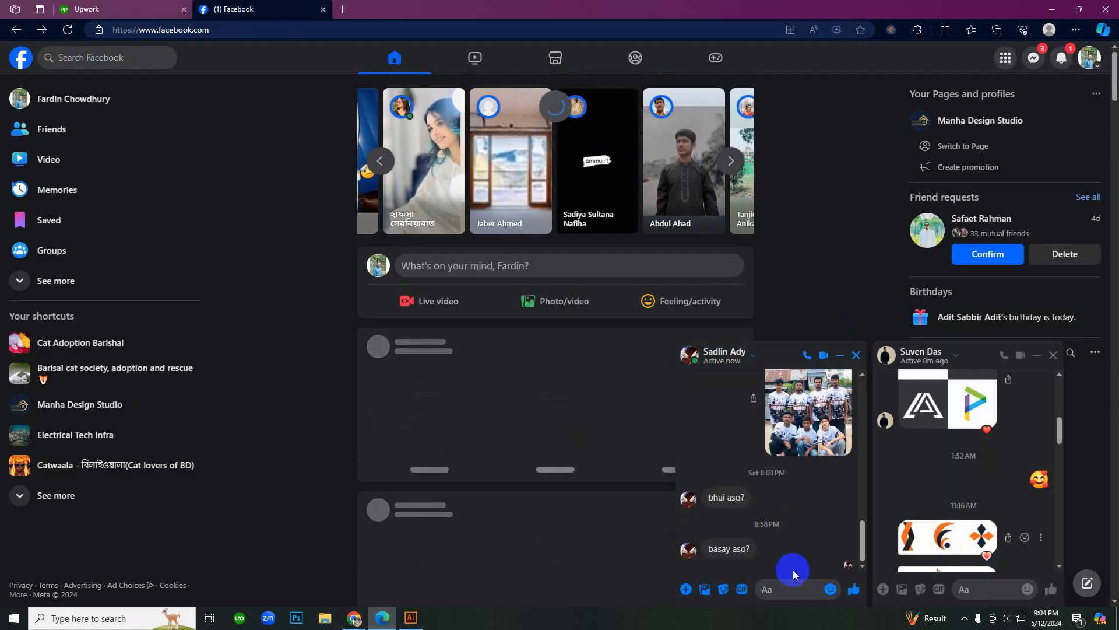
{"action": "type", "text": "asi"}
{"action": "key", "text": "Return"}
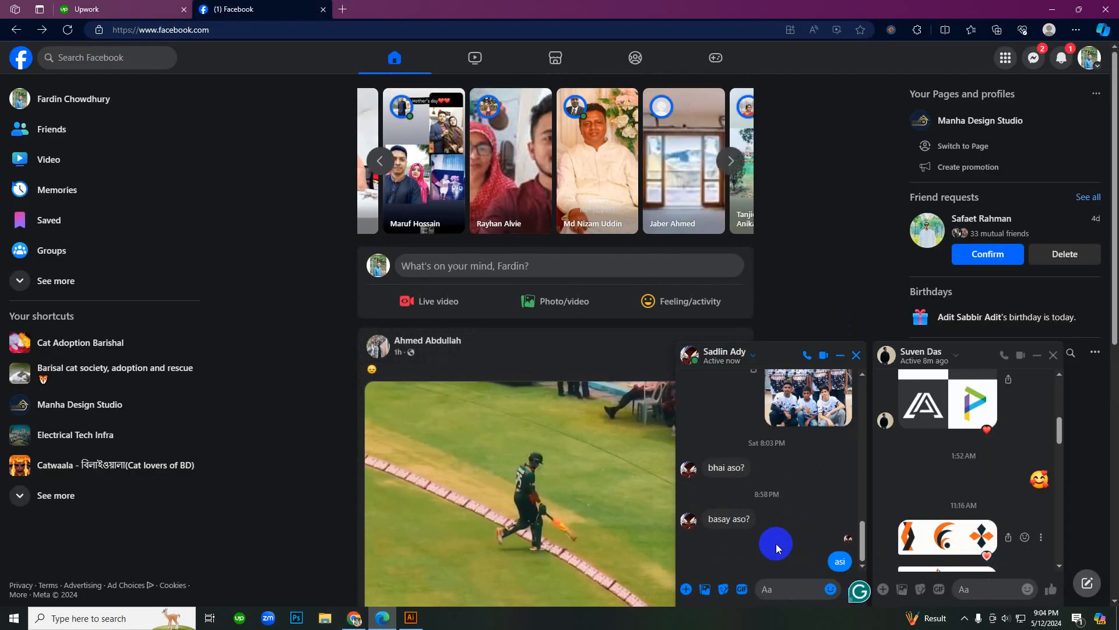
Step: Minimize the answered chat and switch back to the lion clipart results in Chrome
{"action": "left_click", "coordinate": [842, 358]}
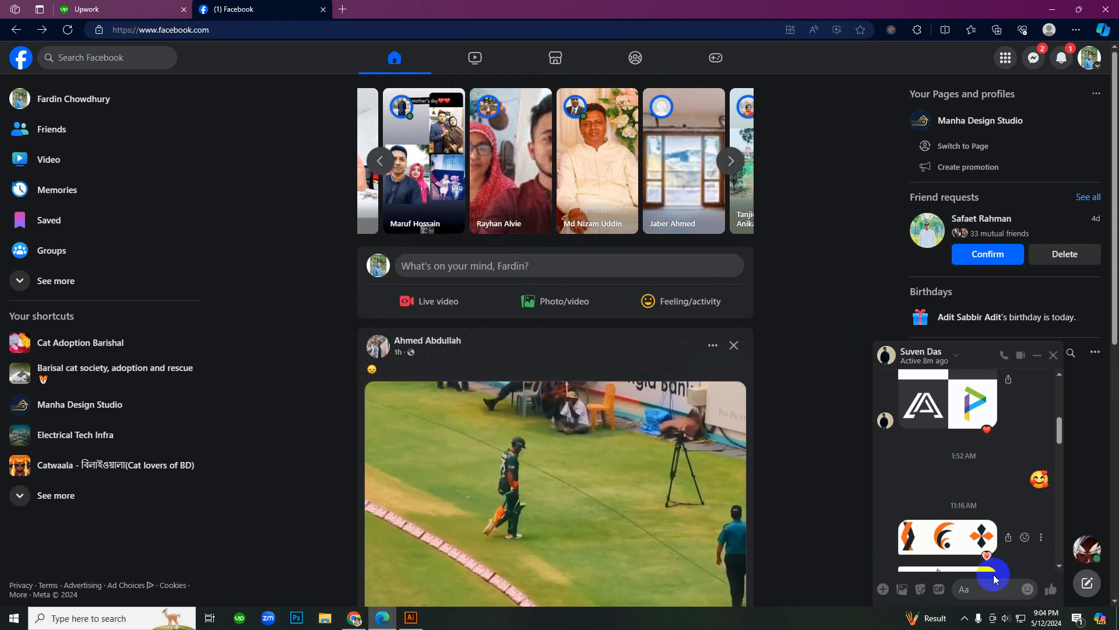
{"action": "left_click", "coordinate": [994, 591]}
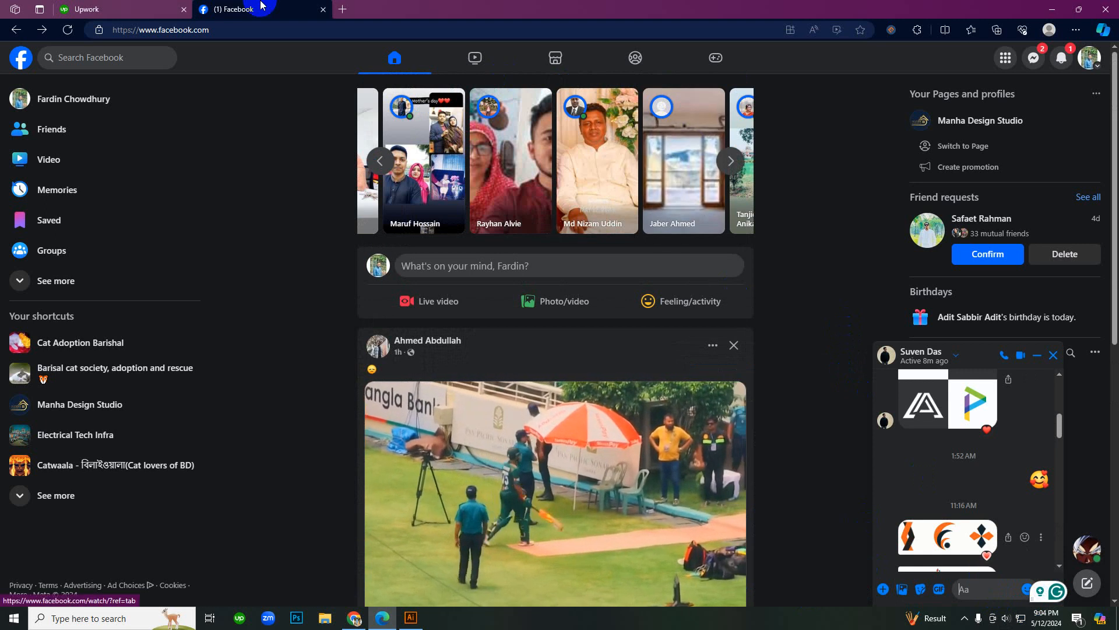
{"action": "left_click", "coordinate": [162, 6]}
{"action": "left_click", "coordinate": [318, 5]}
{"action": "left_click", "coordinate": [355, 619]}
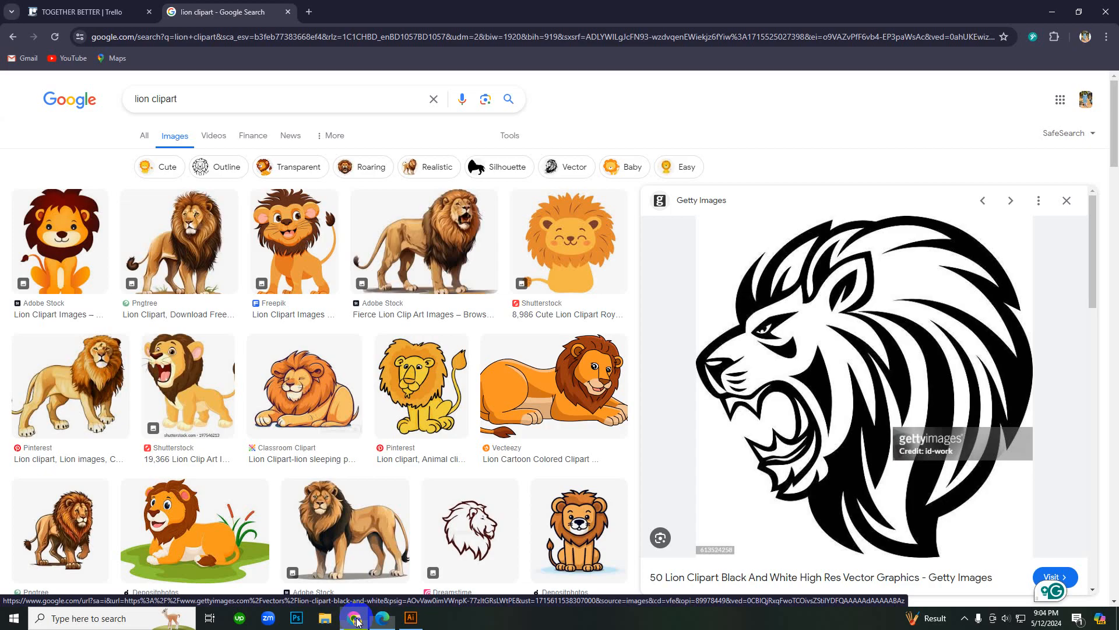
Step: Find the seated cartoon lion from Depositphotos in the lion clipart results and copy its image
{"action": "scroll", "coordinate": [367, 390], "scroll_direction": "down", "scroll_amount": 3}
{"action": "left_click", "coordinate": [583, 379]}
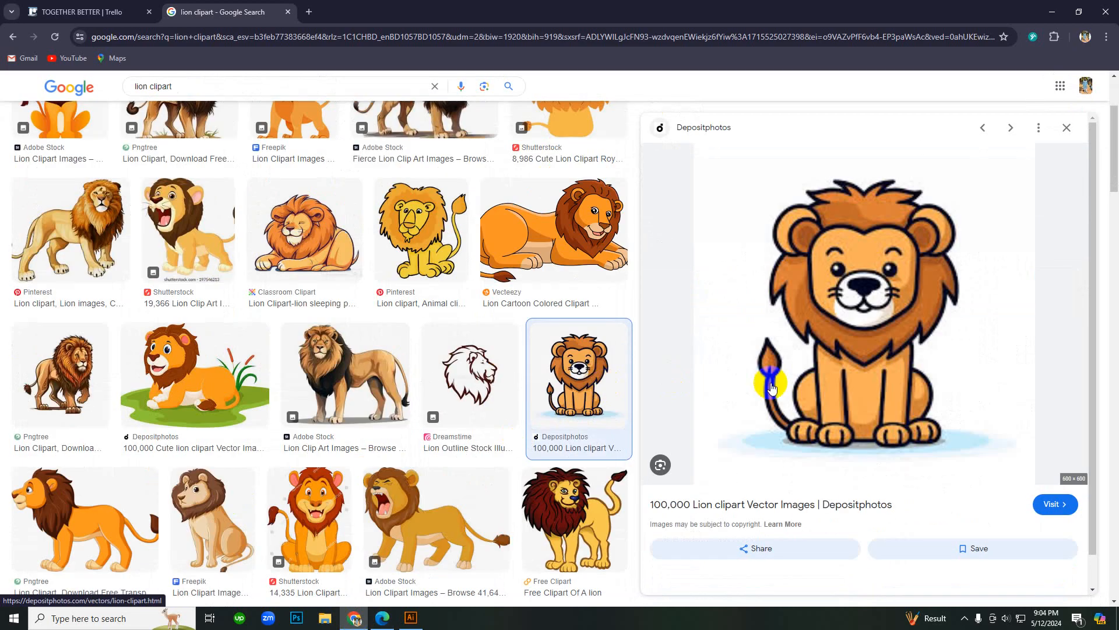
{"action": "right_click", "coordinate": [867, 222]}
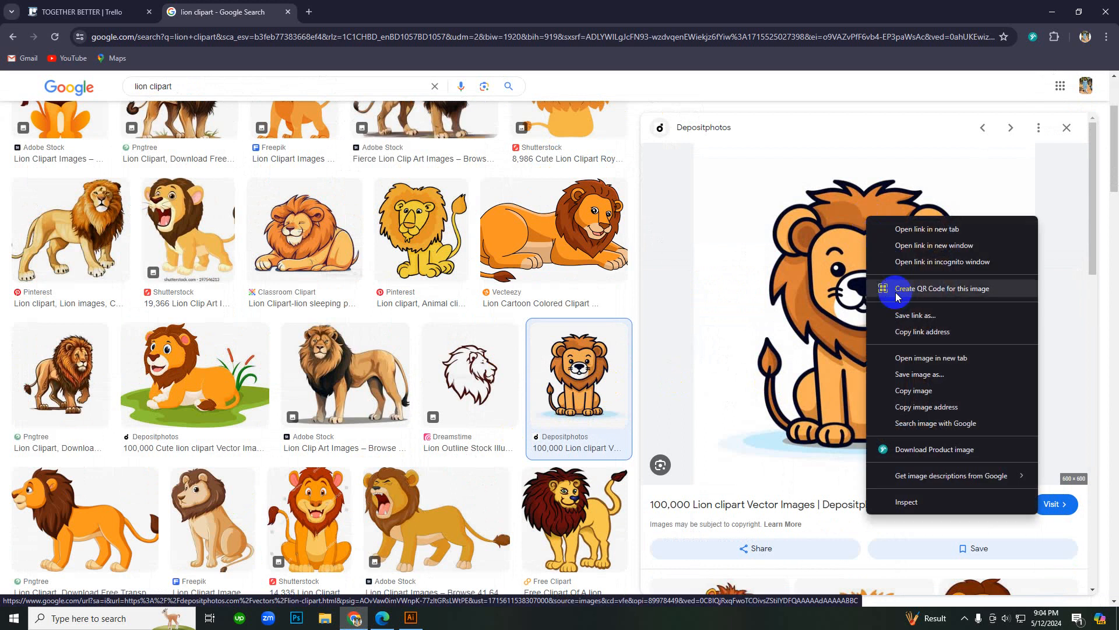
{"action": "left_click", "coordinate": [901, 380]}
Step: Switch to Facebook in Edge and send the copied cartoon lion image in the open chat
{"action": "left_click", "coordinate": [411, 618]}
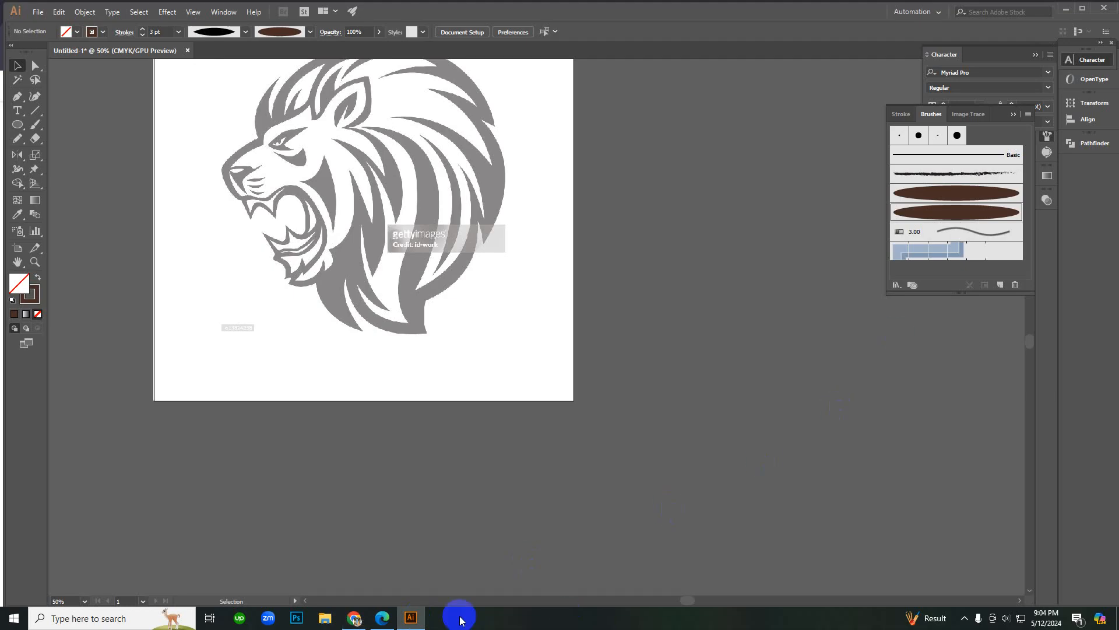
{"action": "left_click", "coordinate": [382, 617]}
{"action": "left_click", "coordinate": [979, 587]}
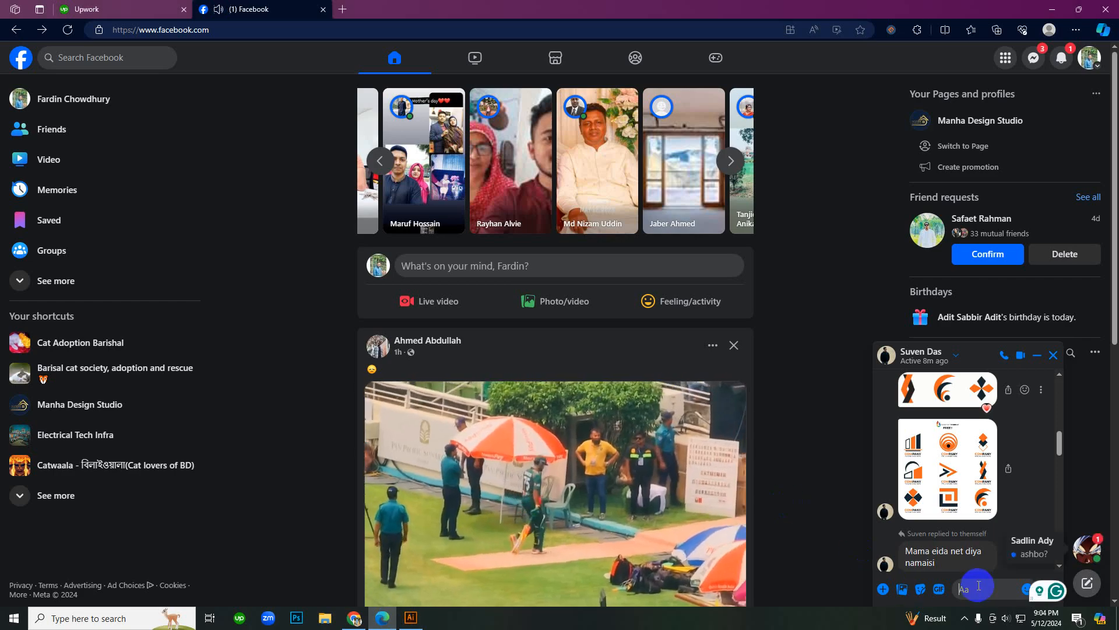
{"action": "key", "text": "ctrl+v"}
{"action": "key", "text": "Return"}
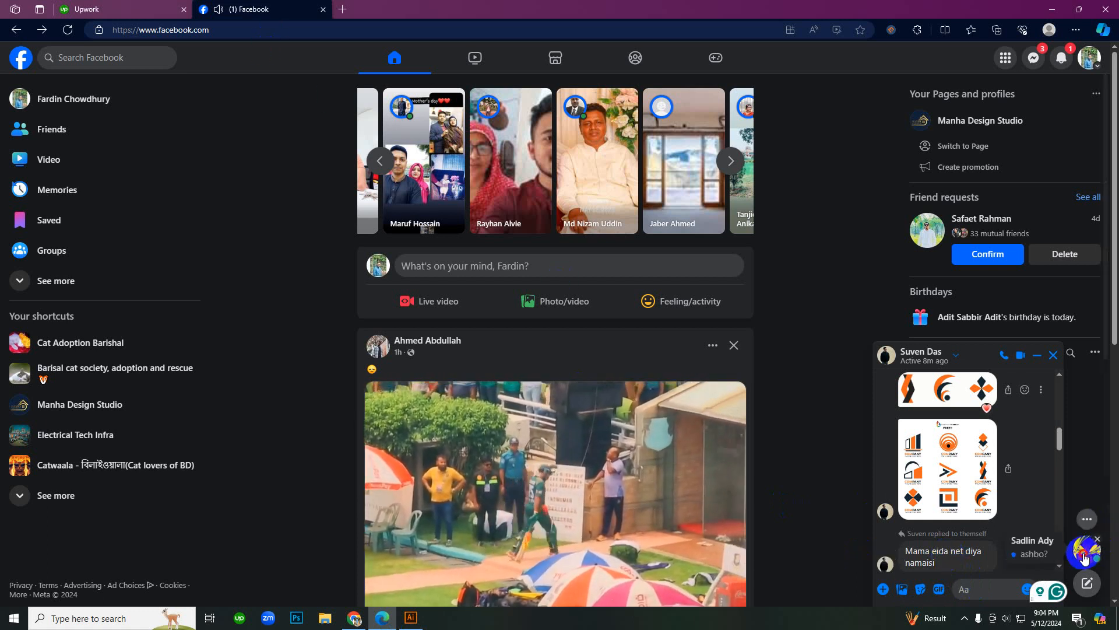
Step: Open the chat with the unread message "ashbo?", send the reply "aso" and minimize that chat
{"action": "left_click", "coordinate": [1084, 558]}
{"action": "type", "text": "as"}
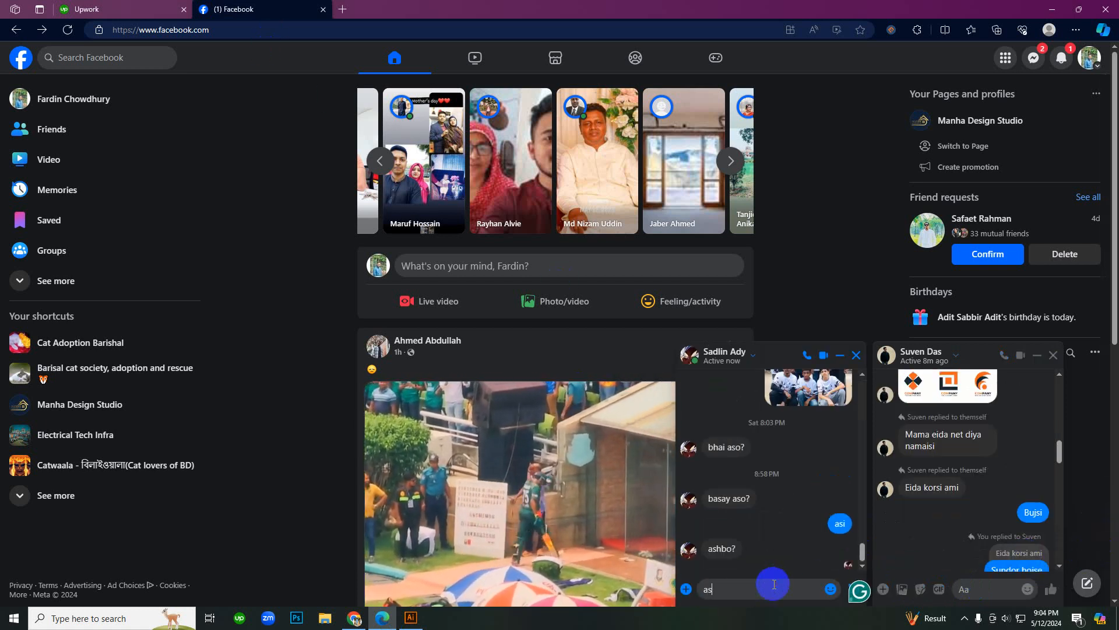
{"action": "type", "text": "o"}
{"action": "key", "text": "Return"}
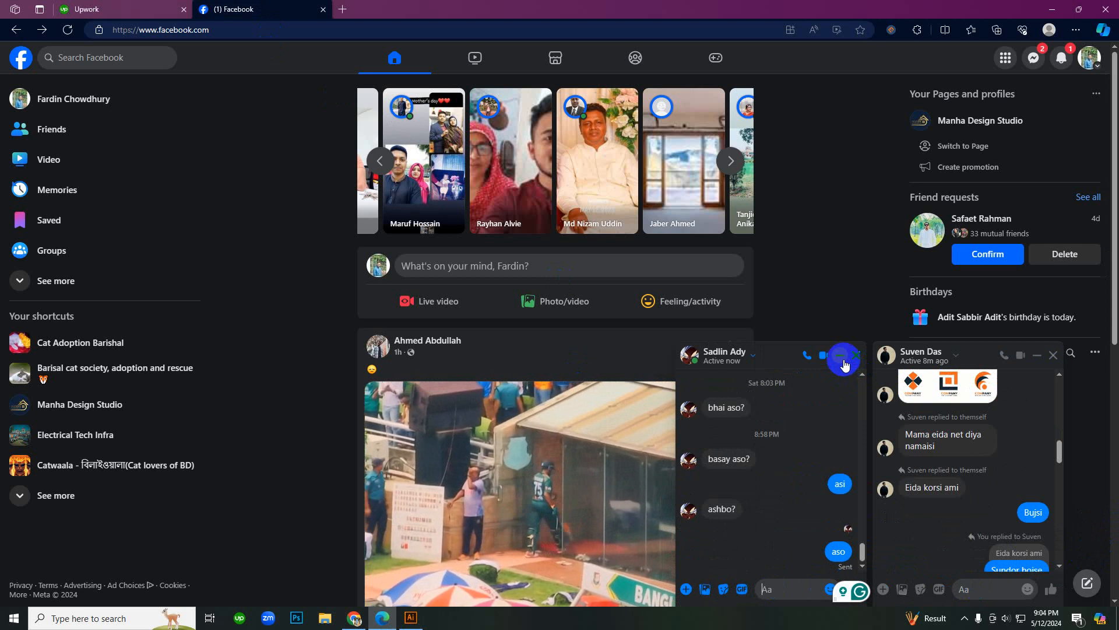
{"action": "left_click", "coordinate": [844, 362]}
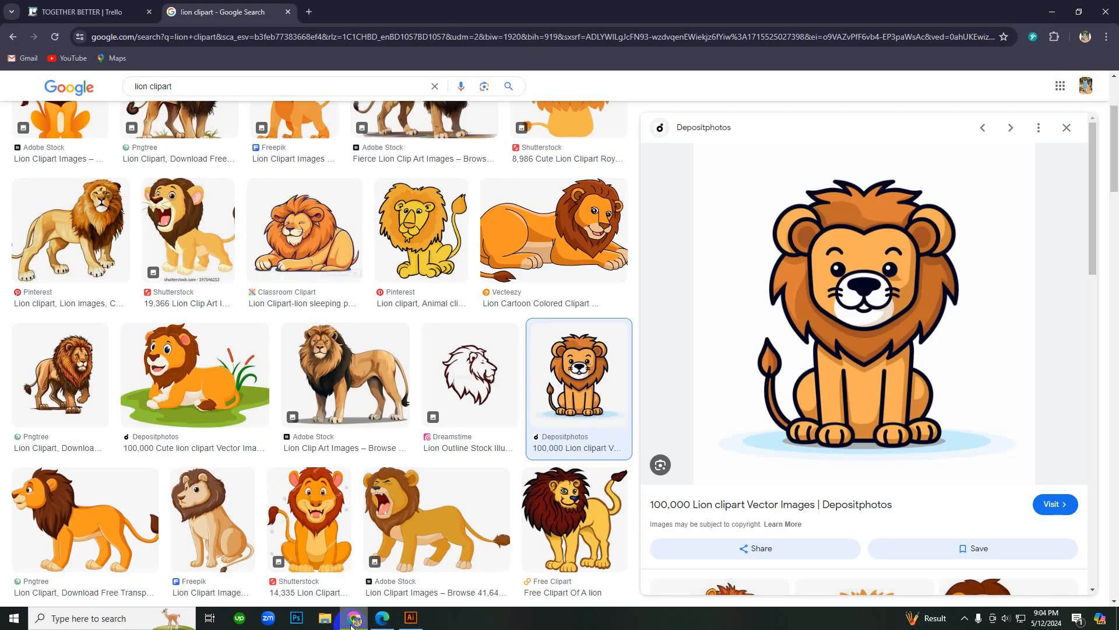
Step: Browse further lion clipart results in Chrome and preview the black-and-white standing lion from Adobe Stock
{"action": "scroll", "coordinate": [317, 459], "scroll_direction": "down", "scroll_amount": 2}
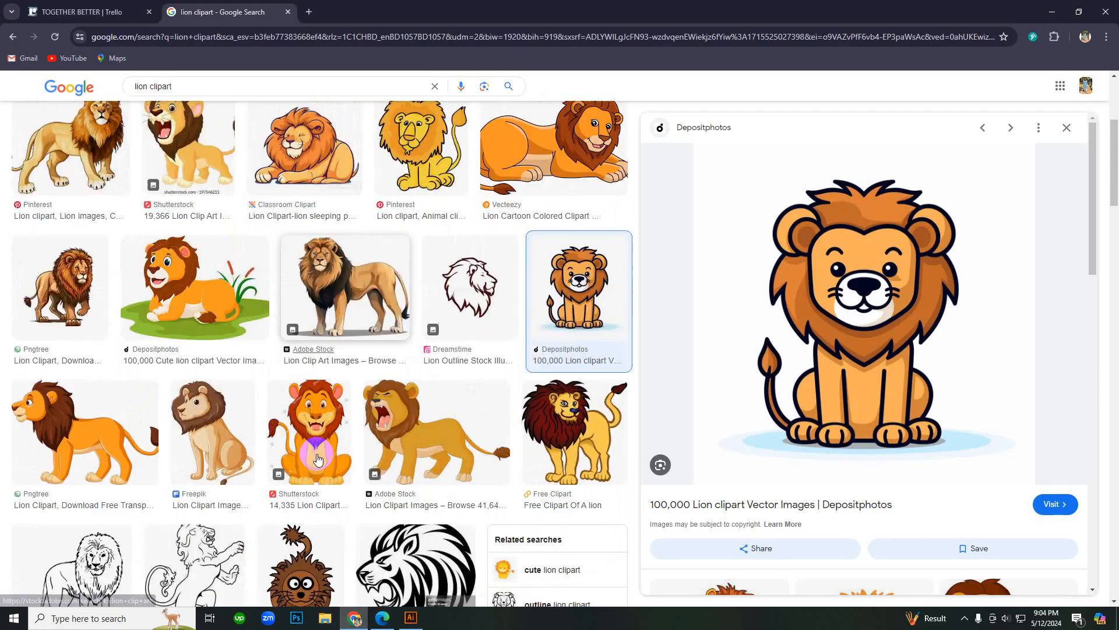
{"action": "scroll", "coordinate": [316, 455], "scroll_direction": "down", "scroll_amount": 3}
{"action": "scroll", "coordinate": [420, 456], "scroll_direction": "down", "scroll_amount": 2}
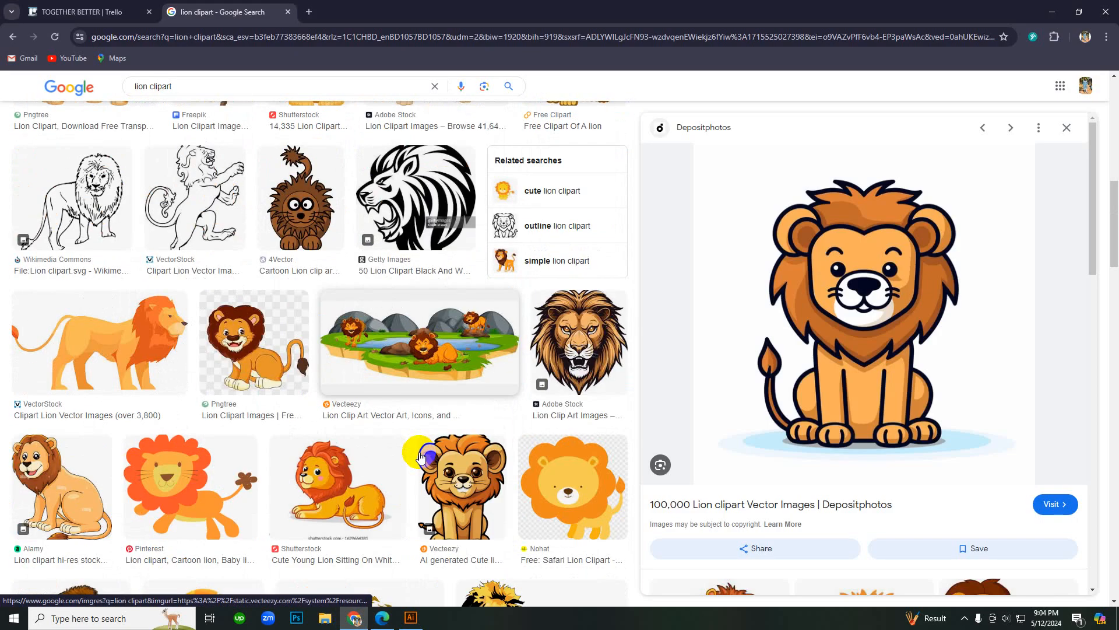
{"action": "scroll", "coordinate": [591, 380], "scroll_direction": "down", "scroll_amount": 5}
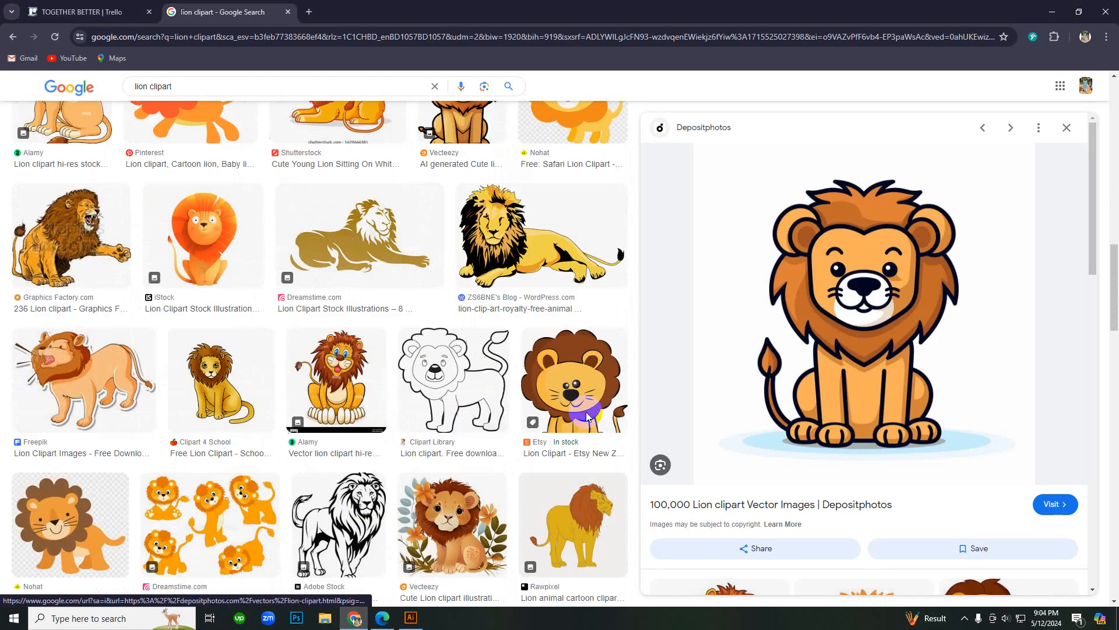
{"action": "scroll", "coordinate": [588, 416], "scroll_direction": "down", "scroll_amount": 1}
{"action": "left_click", "coordinate": [320, 521]}
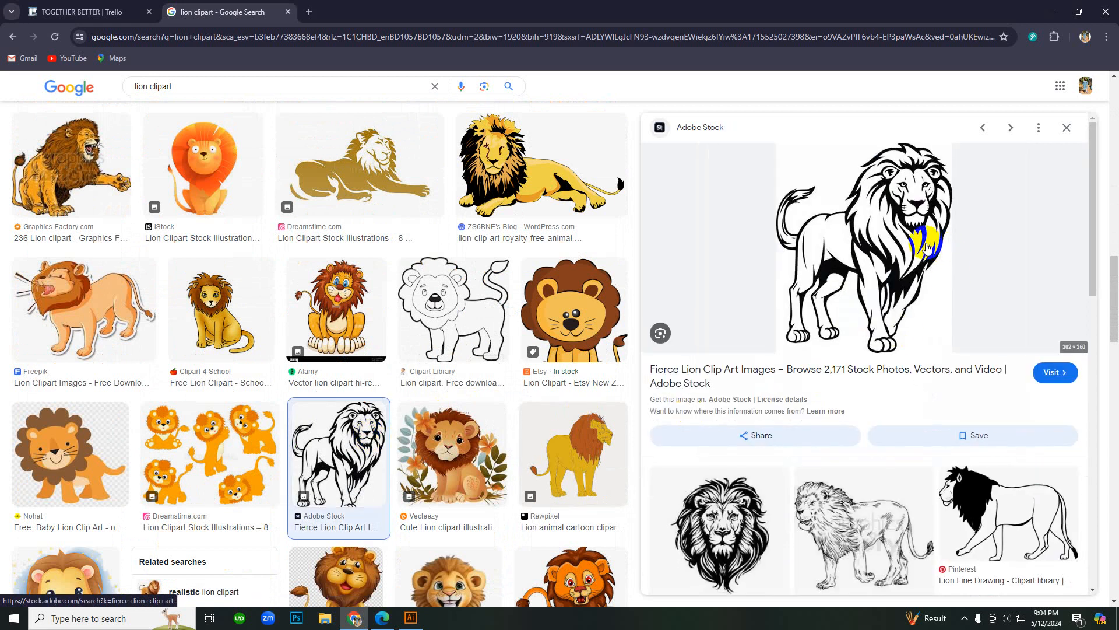
{"action": "scroll", "coordinate": [863, 445], "scroll_direction": "down", "scroll_amount": 2}
{"action": "scroll", "coordinate": [500, 500], "scroll_direction": "down", "scroll_amount": 4}
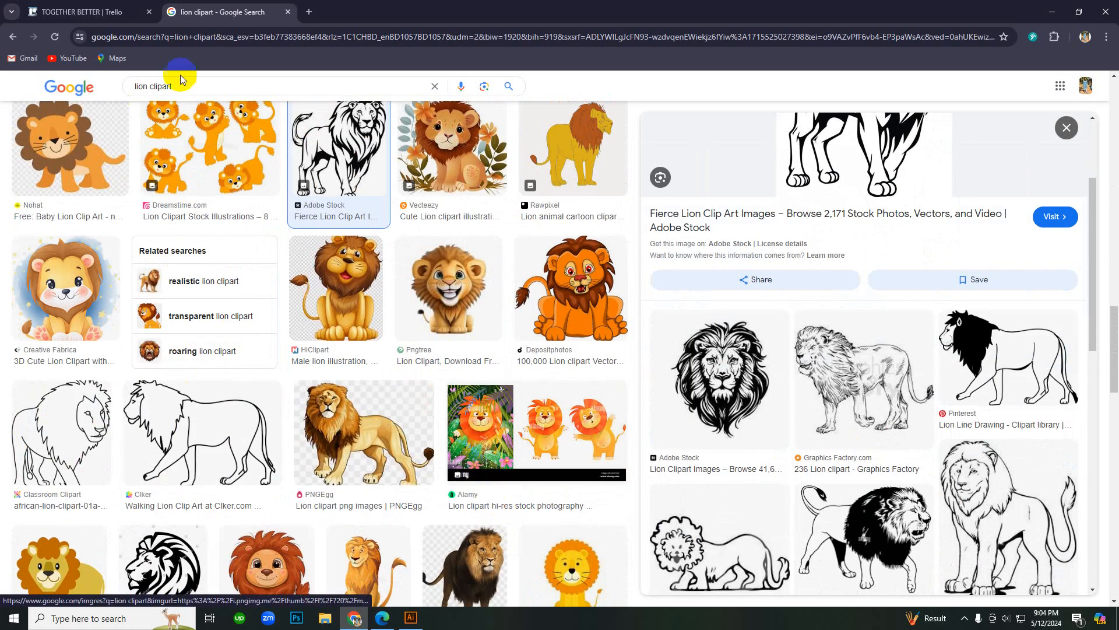
Step: Replace the image search with "boat clipart"
{"action": "left_click_drag", "start_coordinate": [180, 86], "coordinate": [118, 92]}
{"action": "type", "text": "b"}
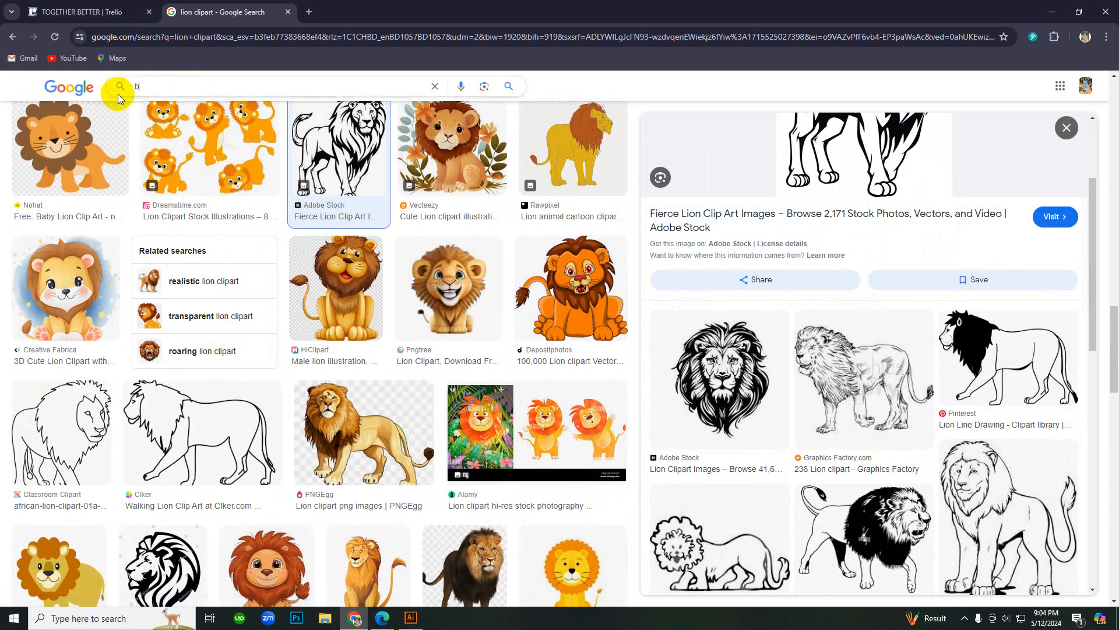
{"action": "type", "text": "oat clipart"}
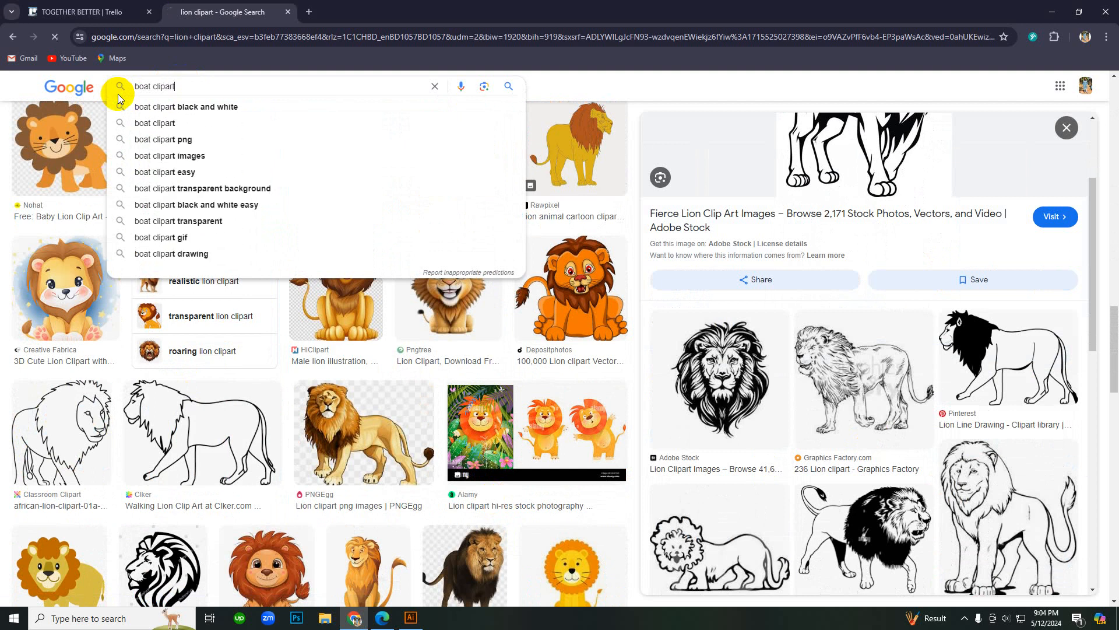
{"action": "key", "text": "Return"}
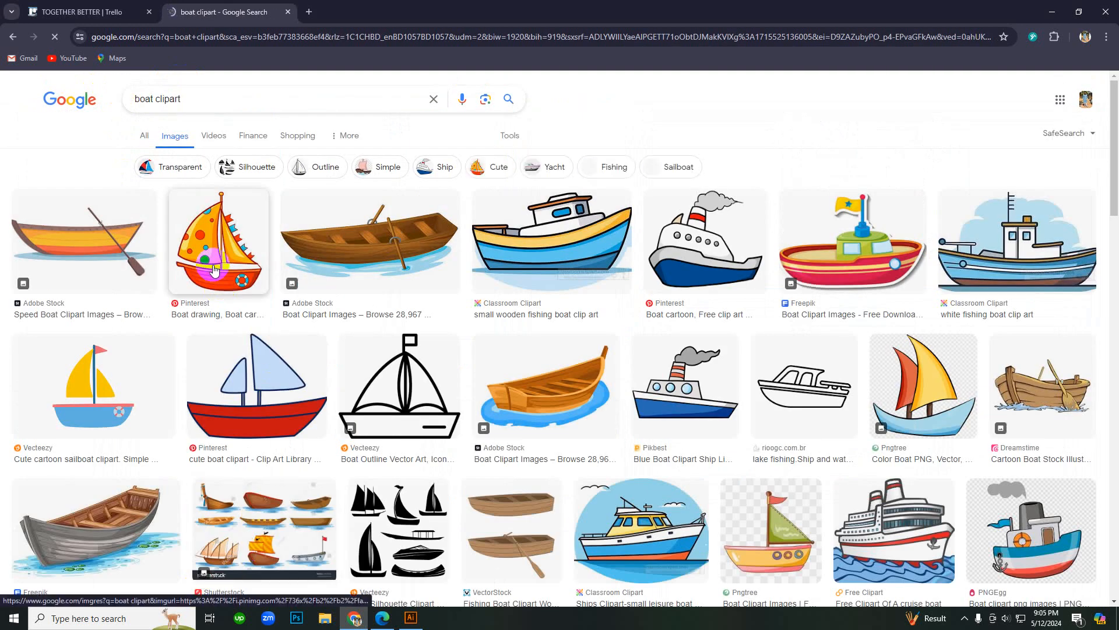
Step: Preview the orange polka-dot sailboat from Pinterest and copy its image
{"action": "left_click", "coordinate": [214, 269]}
{"action": "right_click", "coordinate": [872, 314]}
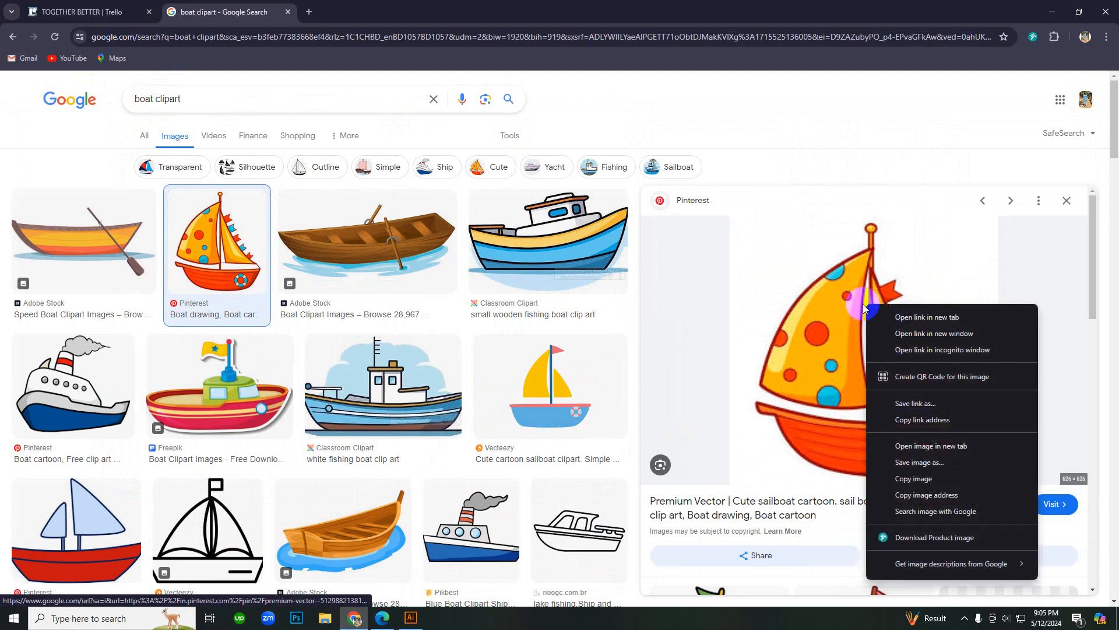
{"action": "left_click", "coordinate": [881, 474]}
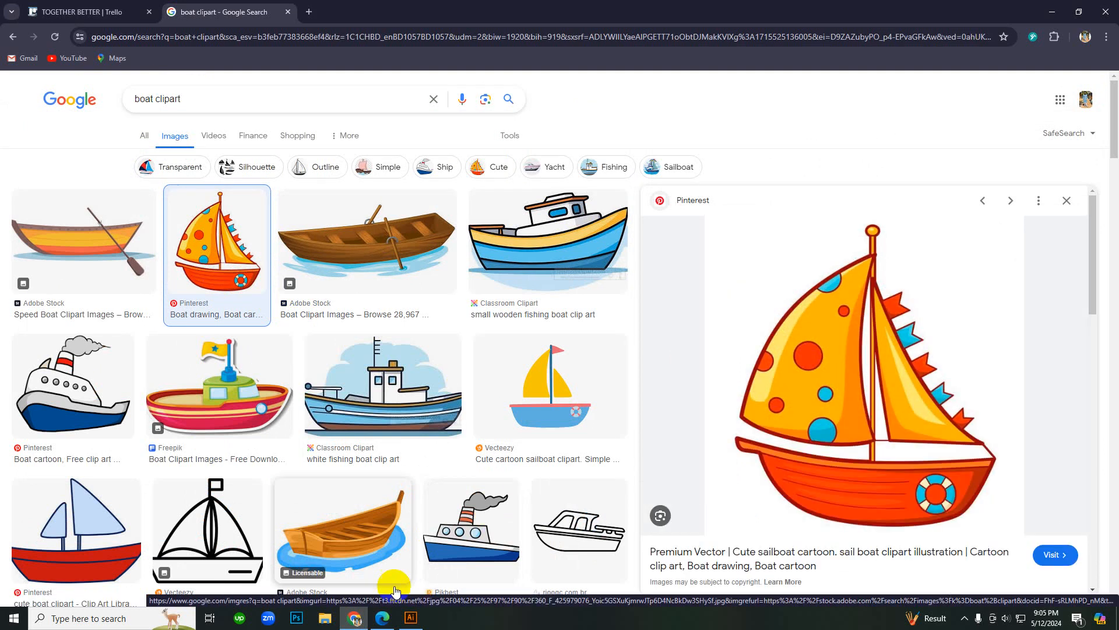
Step: Switch to Facebook in Edge and send the copied sailboat image in the open chat
{"action": "left_click", "coordinate": [410, 617]}
{"action": "left_click", "coordinate": [385, 617]}
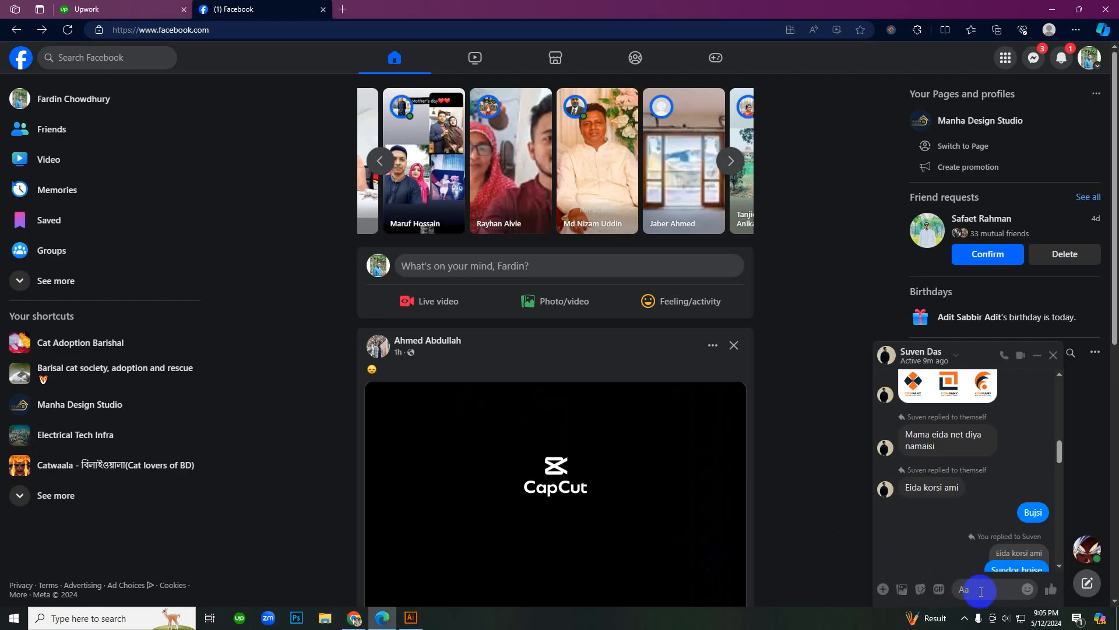
{"action": "key", "text": "ctrl+v"}
{"action": "key", "text": "Return"}
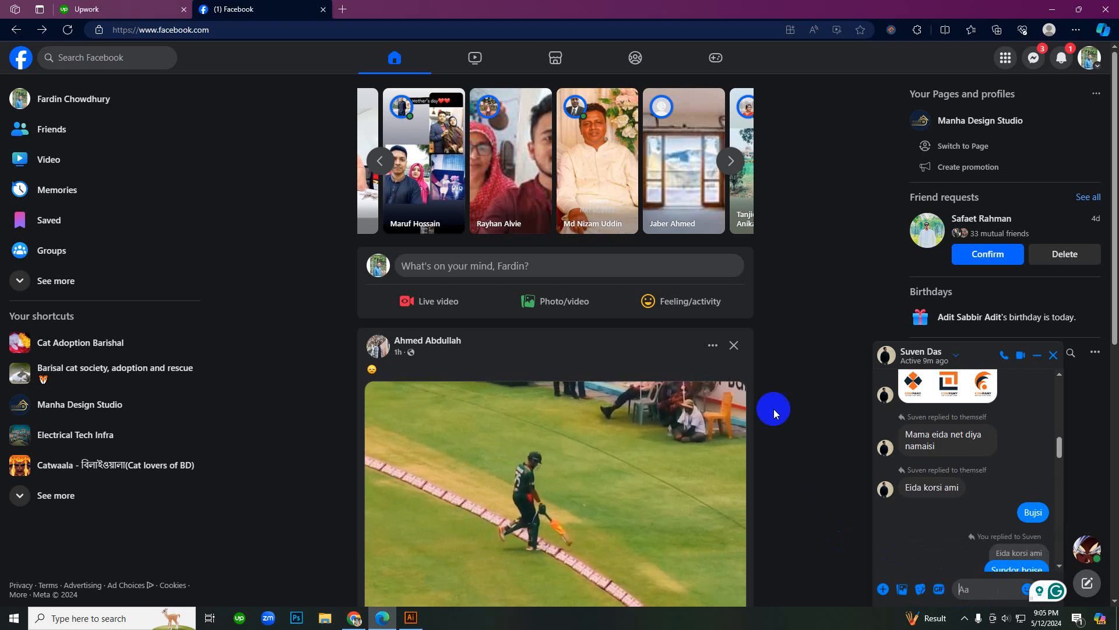
Step: Return to the boat clipart results in Chrome and copy the blue steamship image from Pikbest
{"action": "left_click", "coordinate": [354, 618]}
{"action": "scroll", "coordinate": [292, 457], "scroll_direction": "down", "scroll_amount": 3}
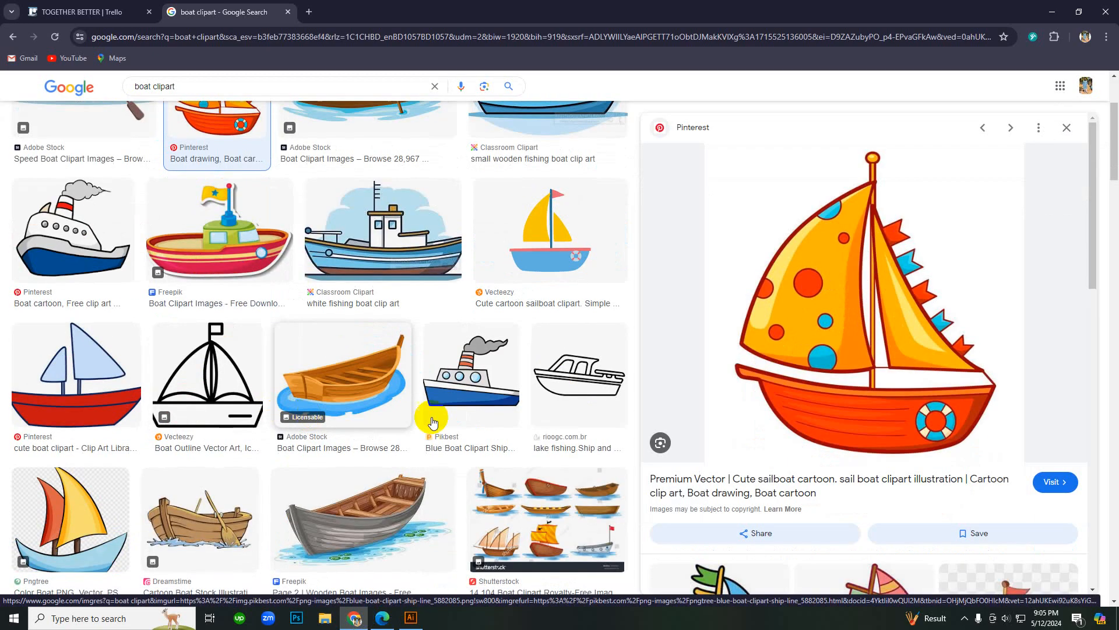
{"action": "left_click", "coordinate": [466, 435]}
{"action": "right_click", "coordinate": [876, 262]}
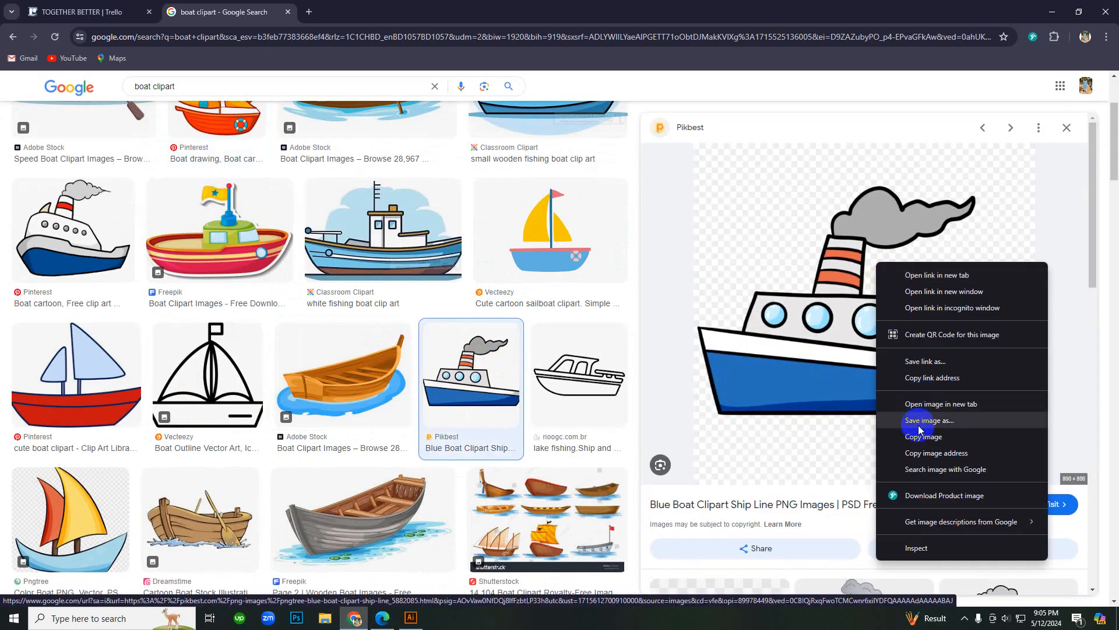
{"action": "left_click", "coordinate": [920, 443]}
Step: Switch to Facebook in Edge and review the clipart images sent in the open chat
{"action": "key", "text": "alt+Tab"}
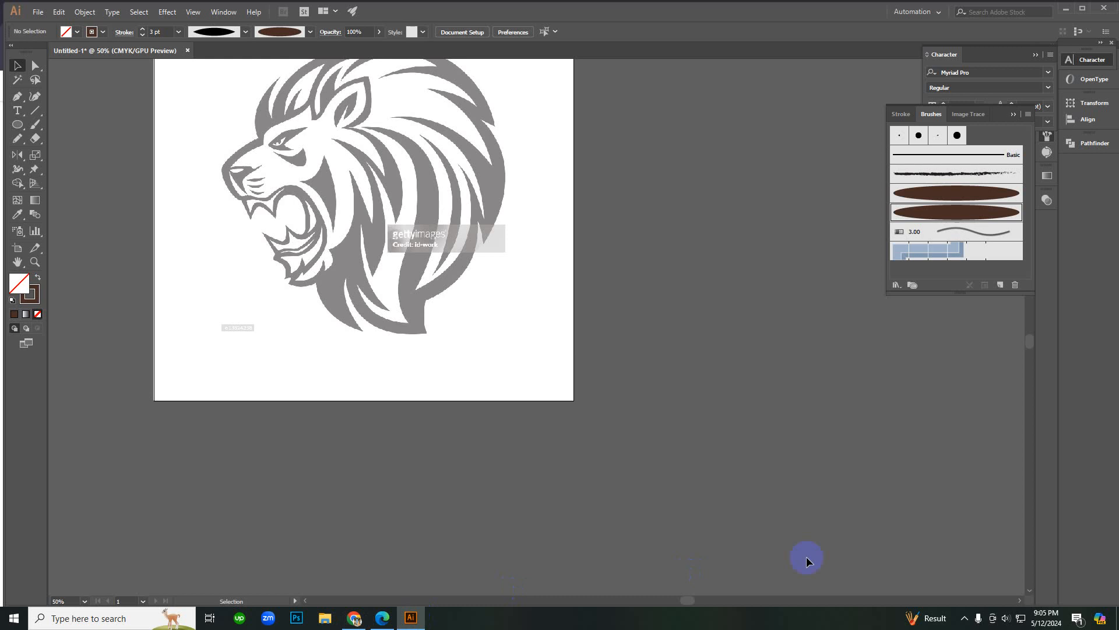
{"action": "left_click", "coordinate": [368, 616]}
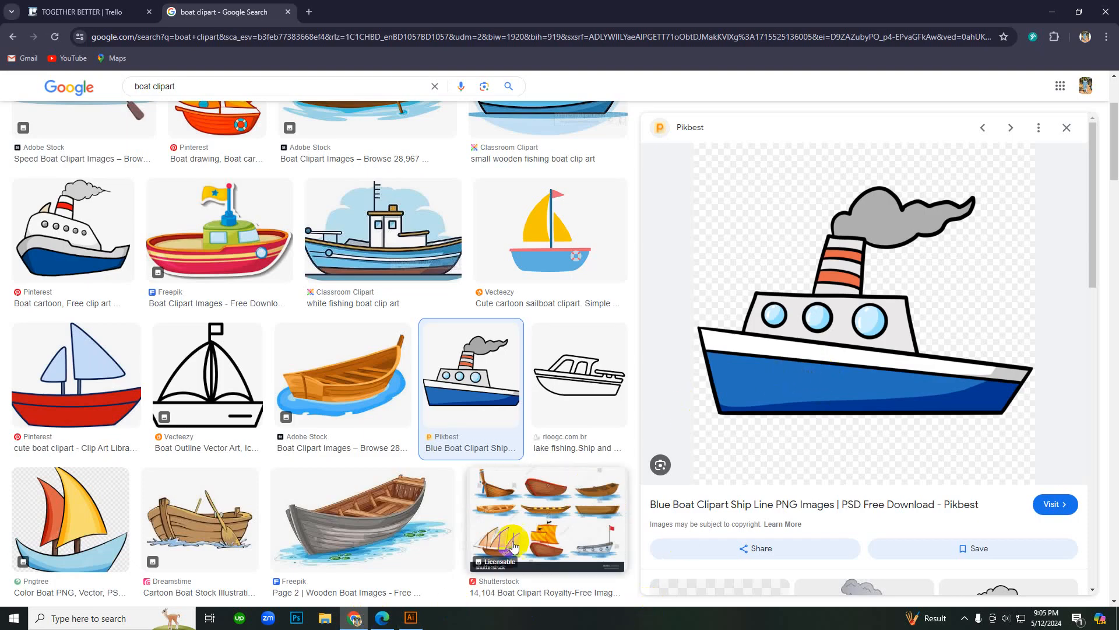
{"action": "left_click", "coordinate": [411, 617]}
{"action": "left_click", "coordinate": [411, 616]}
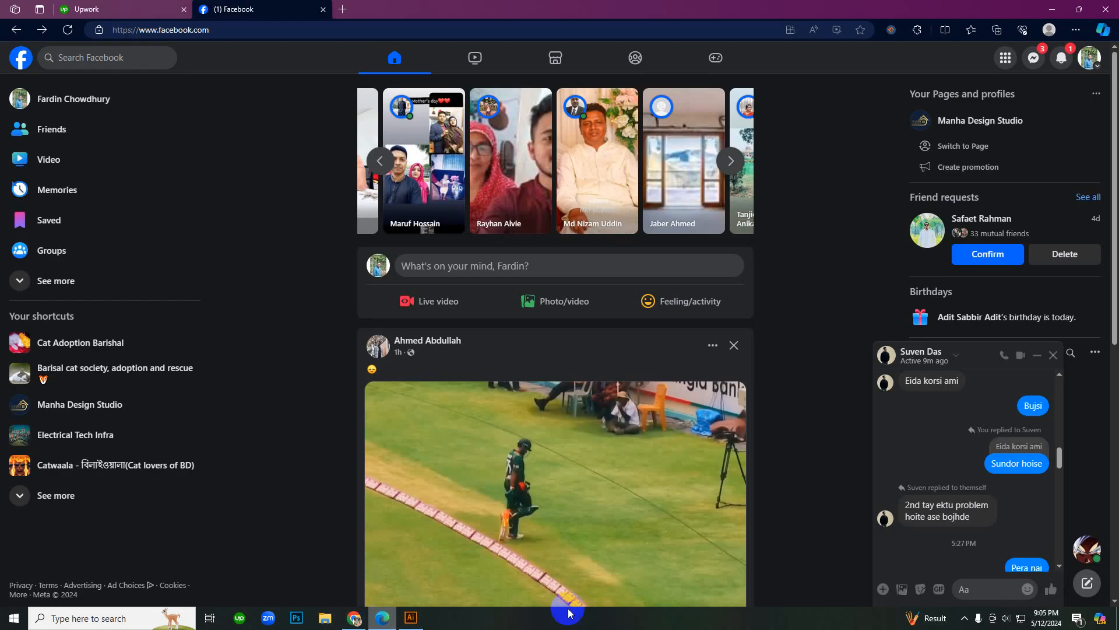
{"action": "left_click", "coordinate": [984, 587]}
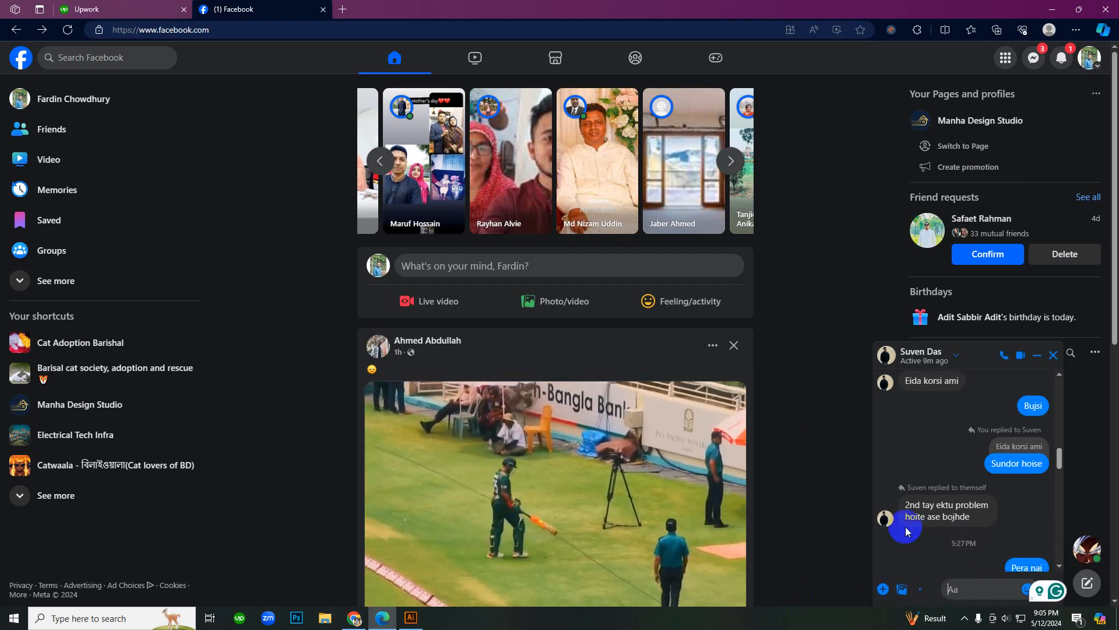
{"action": "scroll", "coordinate": [927, 507], "scroll_direction": "down", "scroll_amount": 10}
{"action": "scroll", "coordinate": [927, 512], "scroll_direction": "down", "scroll_amount": 5}
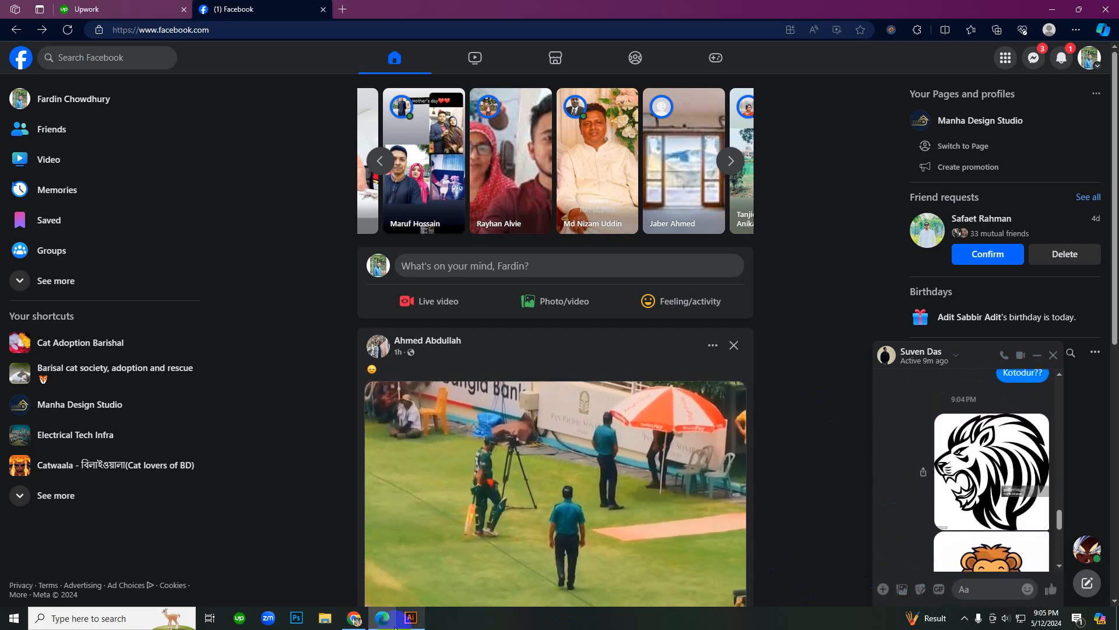
Step: Return to the boat clipart results in Chrome and preview the brown boat with orange flags from Pngtree
{"action": "left_click", "coordinate": [354, 616]}
{"action": "scroll", "coordinate": [450, 449], "scroll_direction": "down", "scroll_amount": 3}
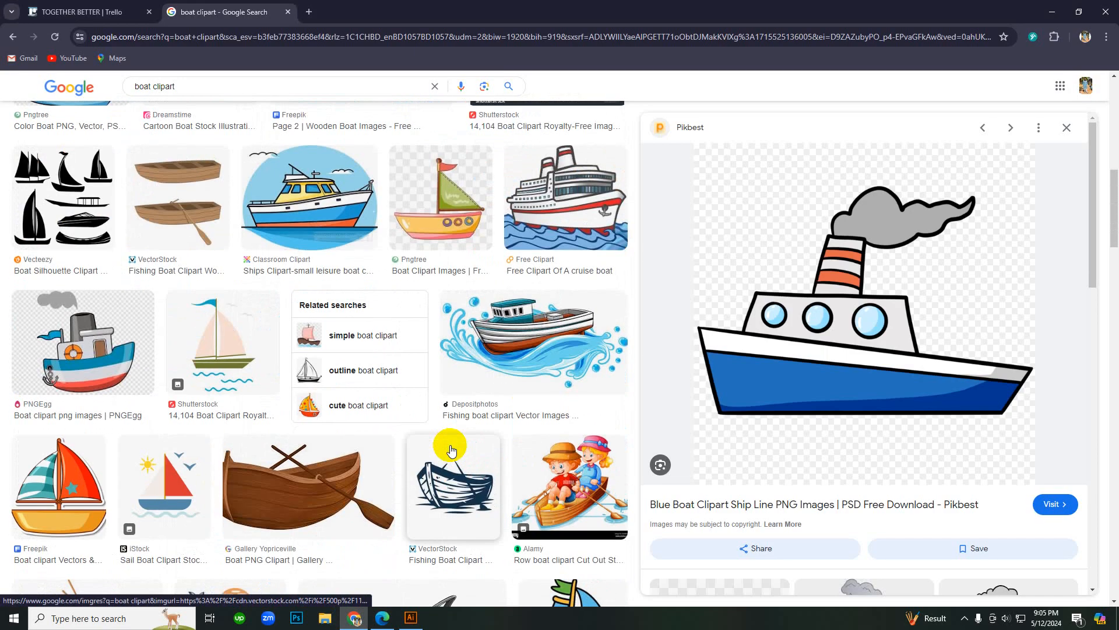
{"action": "scroll", "coordinate": [226, 441], "scroll_direction": "down", "scroll_amount": 3}
{"action": "scroll", "coordinate": [327, 462], "scroll_direction": "down", "scroll_amount": 3}
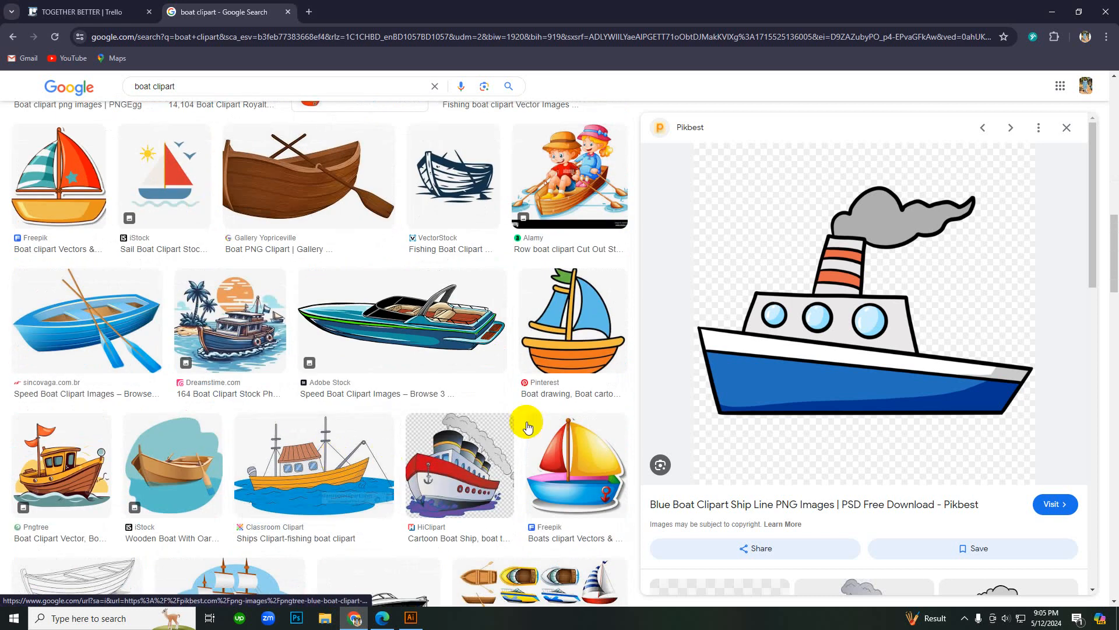
{"action": "scroll", "coordinate": [408, 425], "scroll_direction": "down", "scroll_amount": 3}
{"action": "left_click", "coordinate": [58, 306]}
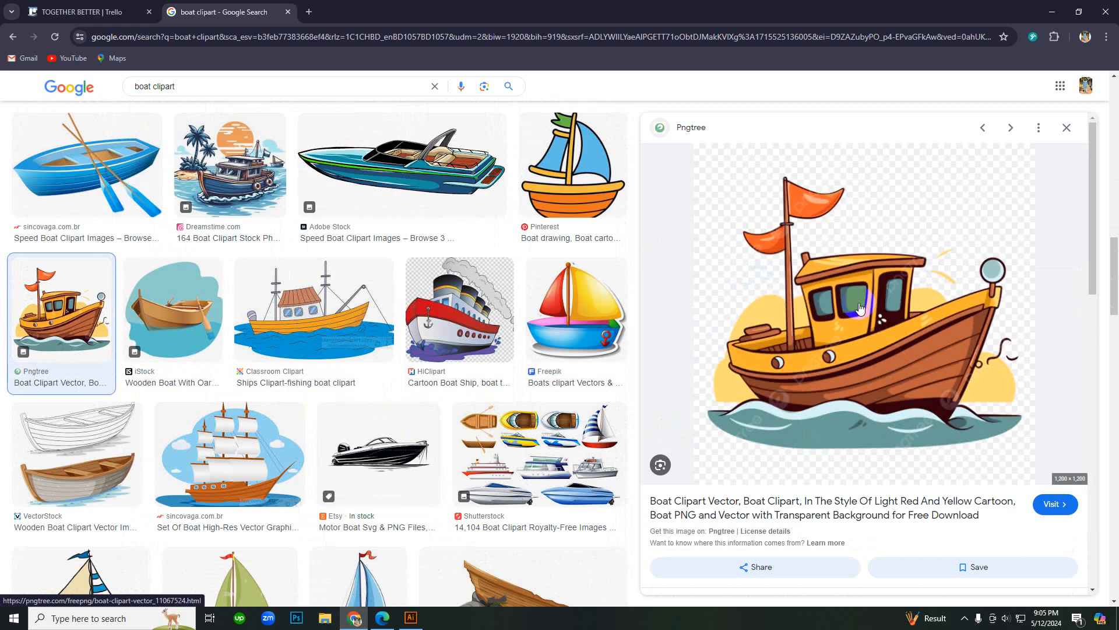
Step: Find the red, yellow and blue sailboat from PNGitem in the boat clipart results and copy the image
{"action": "scroll", "coordinate": [891, 382], "scroll_direction": "down", "scroll_amount": 10}
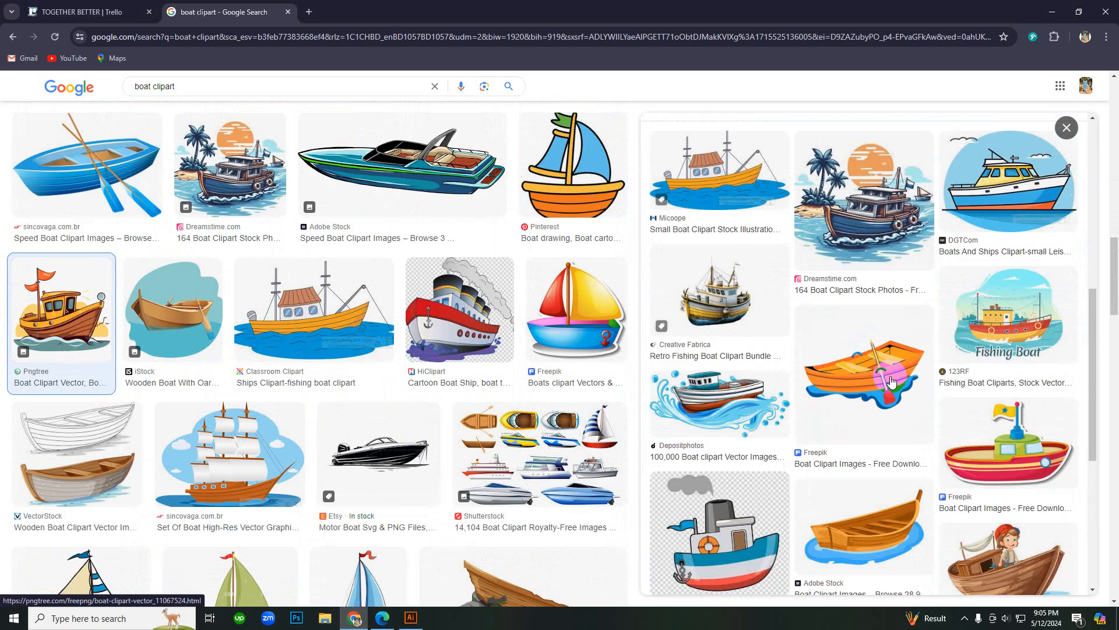
{"action": "scroll", "coordinate": [855, 186], "scroll_direction": "up", "scroll_amount": 8}
{"action": "scroll", "coordinate": [856, 344], "scroll_direction": "down", "scroll_amount": 5}
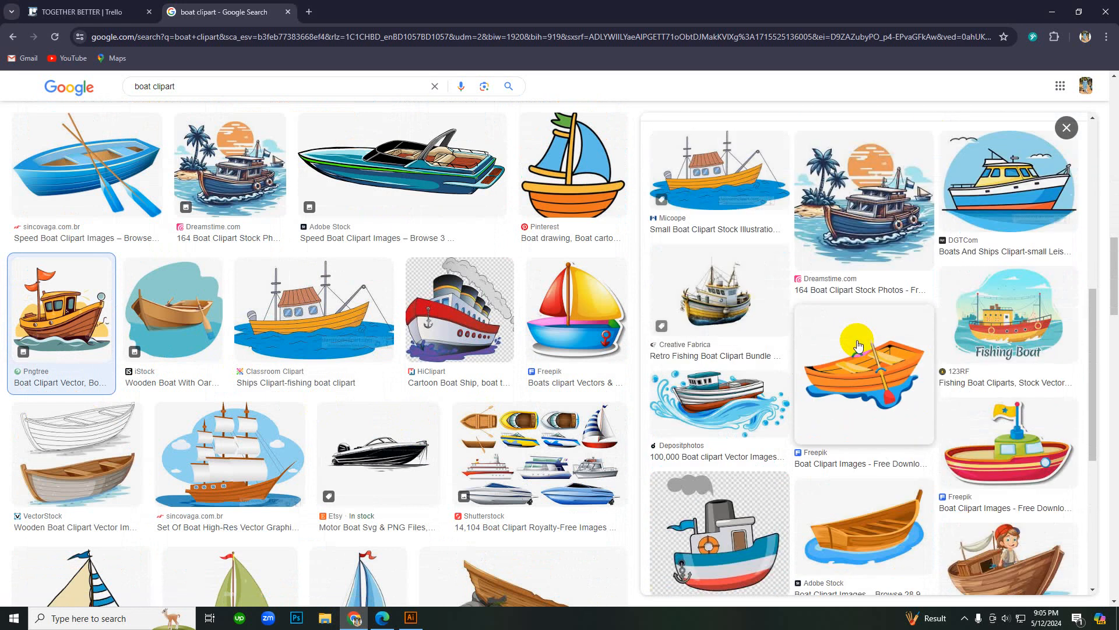
{"action": "scroll", "coordinate": [841, 459], "scroll_direction": "down", "scroll_amount": 5}
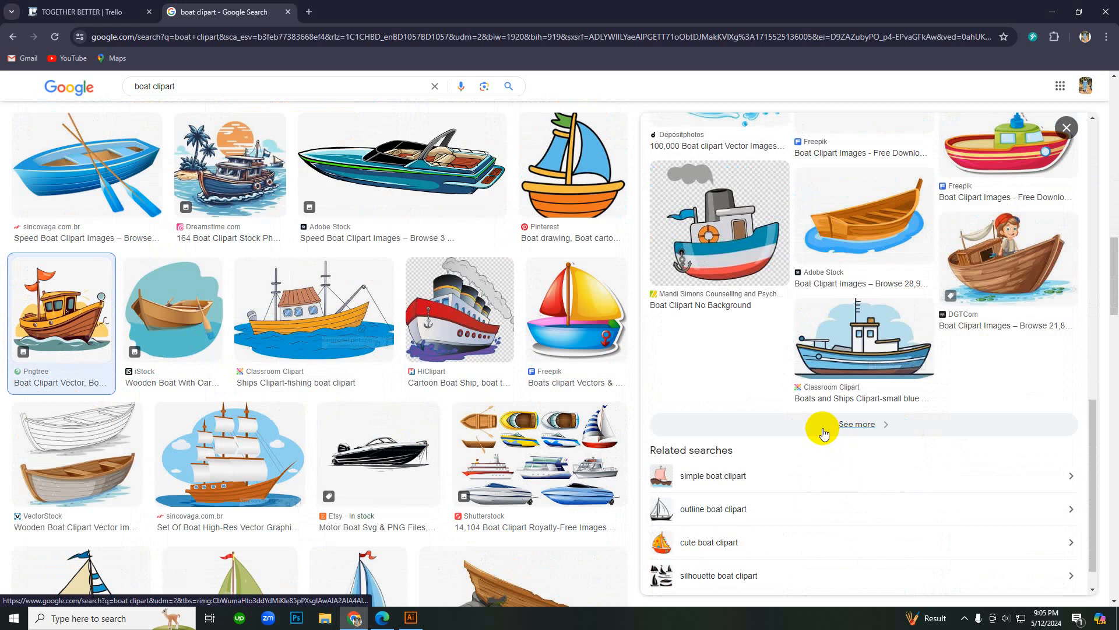
{"action": "scroll", "coordinate": [411, 454], "scroll_direction": "down", "scroll_amount": 3}
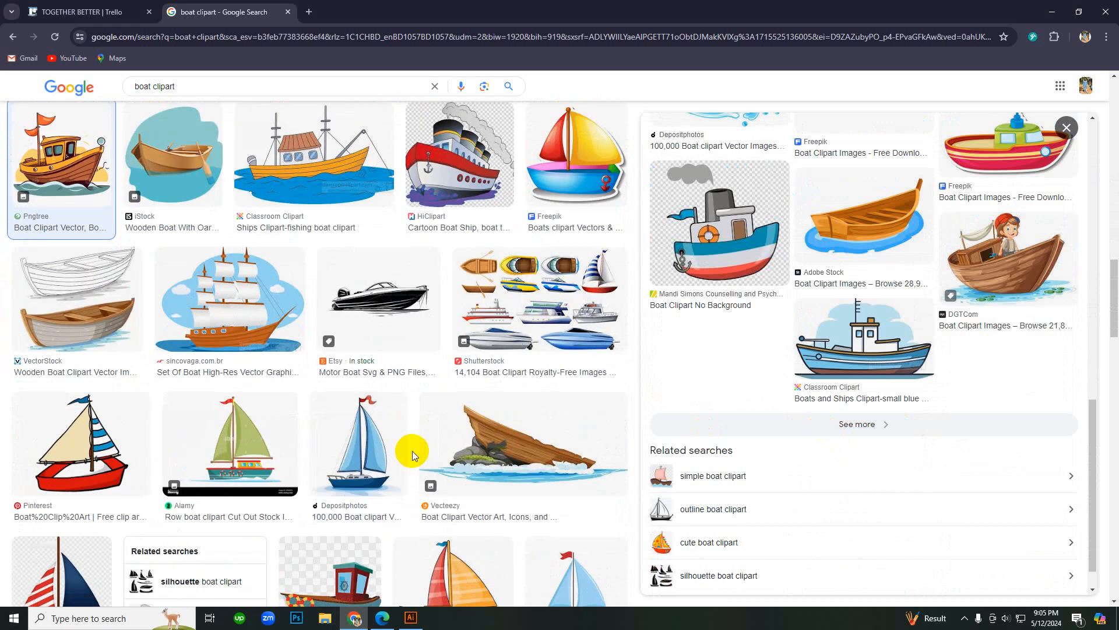
{"action": "scroll", "coordinate": [412, 454], "scroll_direction": "down", "scroll_amount": 3}
{"action": "scroll", "coordinate": [434, 464], "scroll_direction": "down", "scroll_amount": 5}
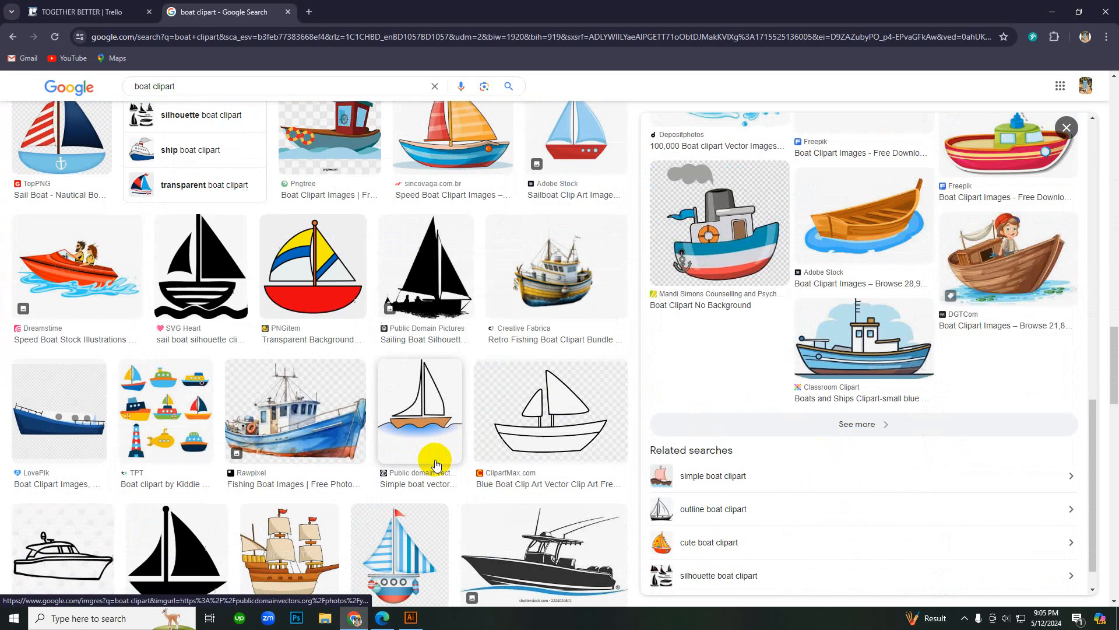
{"action": "left_click", "coordinate": [313, 265]}
{"action": "right_click", "coordinate": [855, 293]}
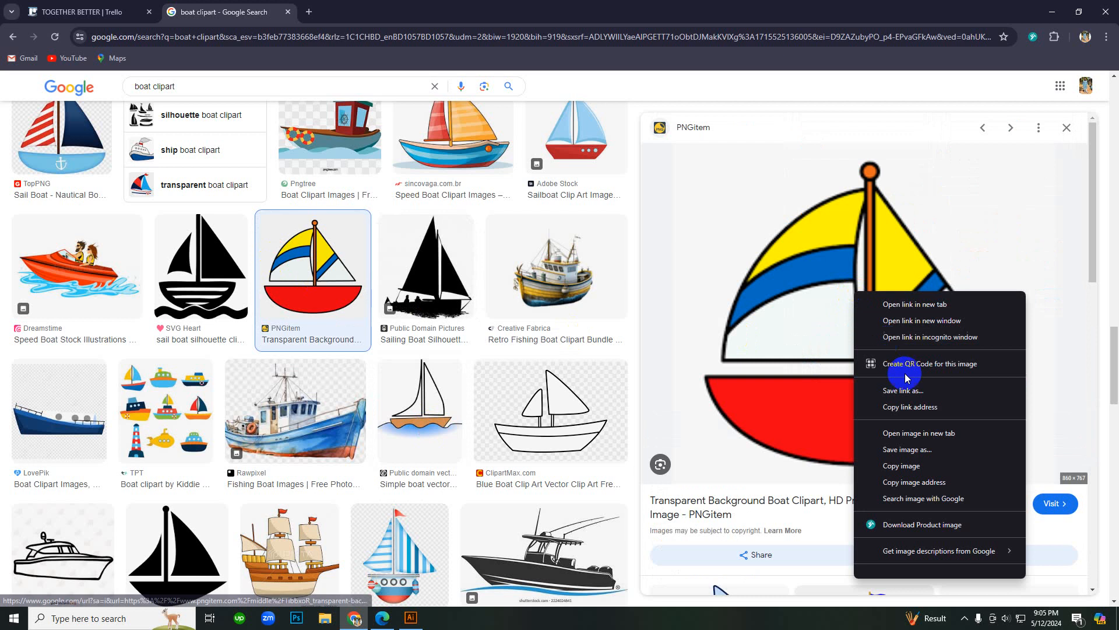
{"action": "left_click", "coordinate": [908, 465]}
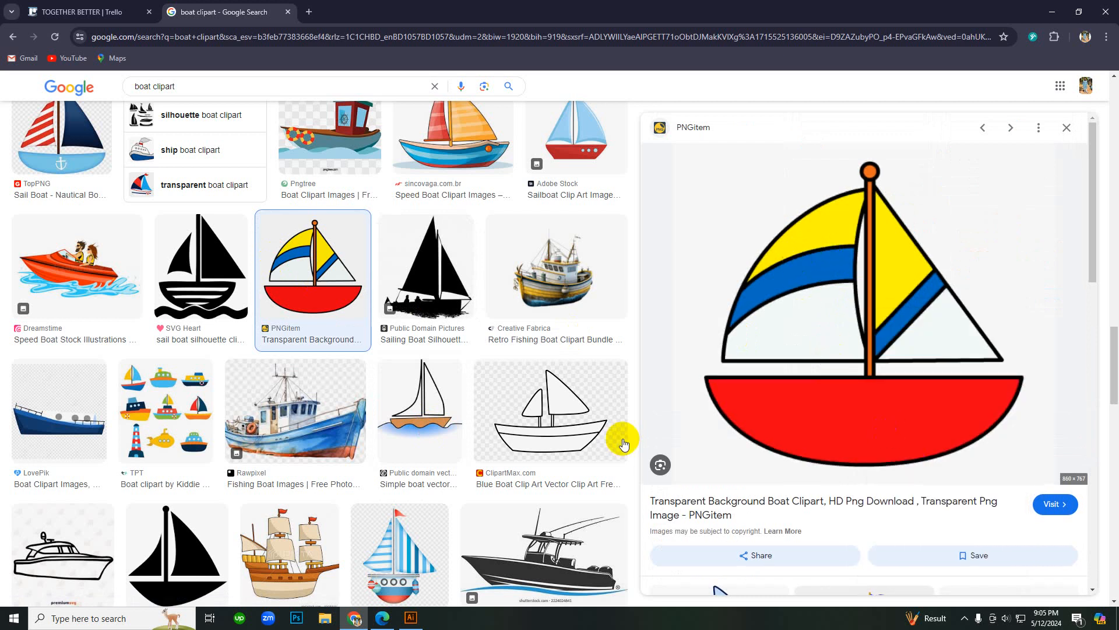
Step: Switch to Facebook in Edge and send the copied PNGitem sailboat image in the open chat
{"action": "left_click", "coordinate": [411, 618]}
{"action": "left_click", "coordinate": [389, 619]}
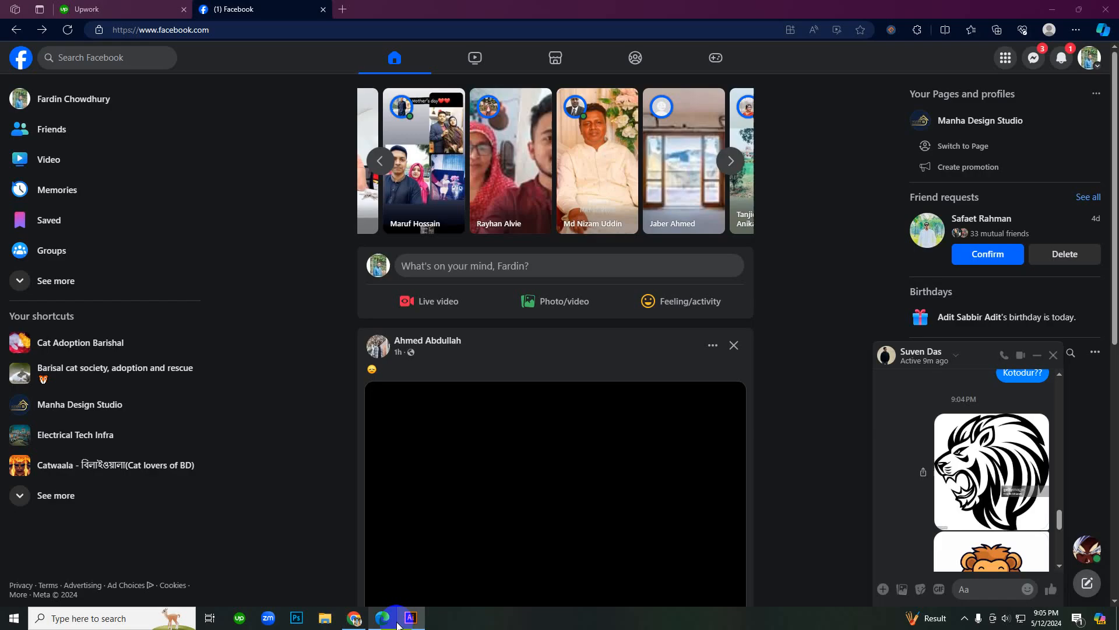
{"action": "left_click", "coordinate": [970, 588]}
{"action": "key", "text": "ctrl+v"}
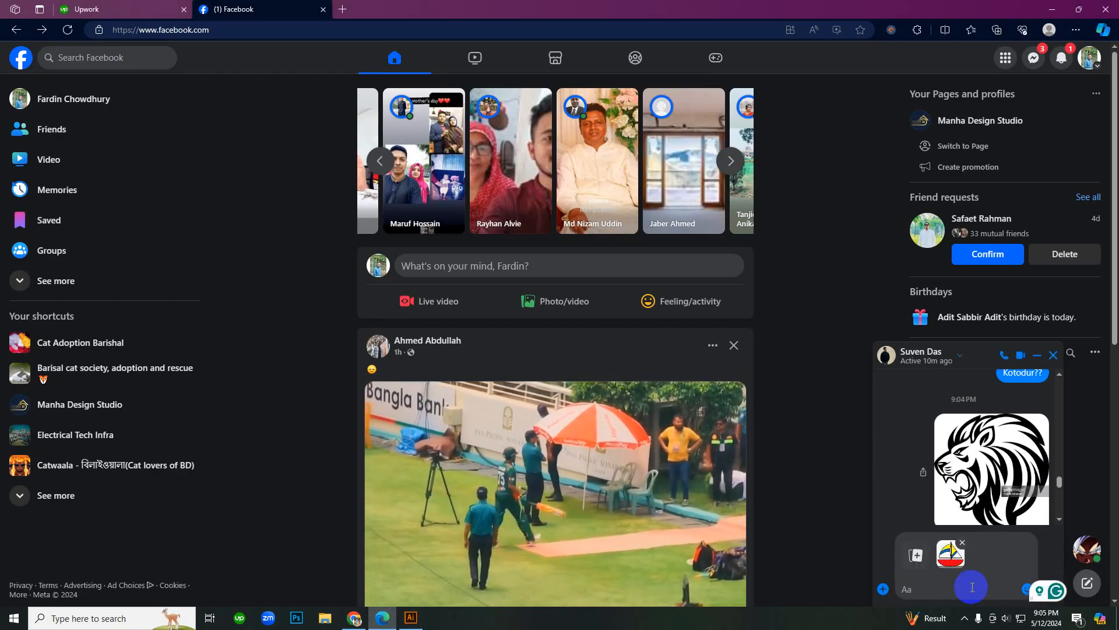
{"action": "key", "text": "Return"}
Step: Return to Google Images in Chrome and replace the boat search with "brazil player clipart"
{"action": "left_click", "coordinate": [372, 618]}
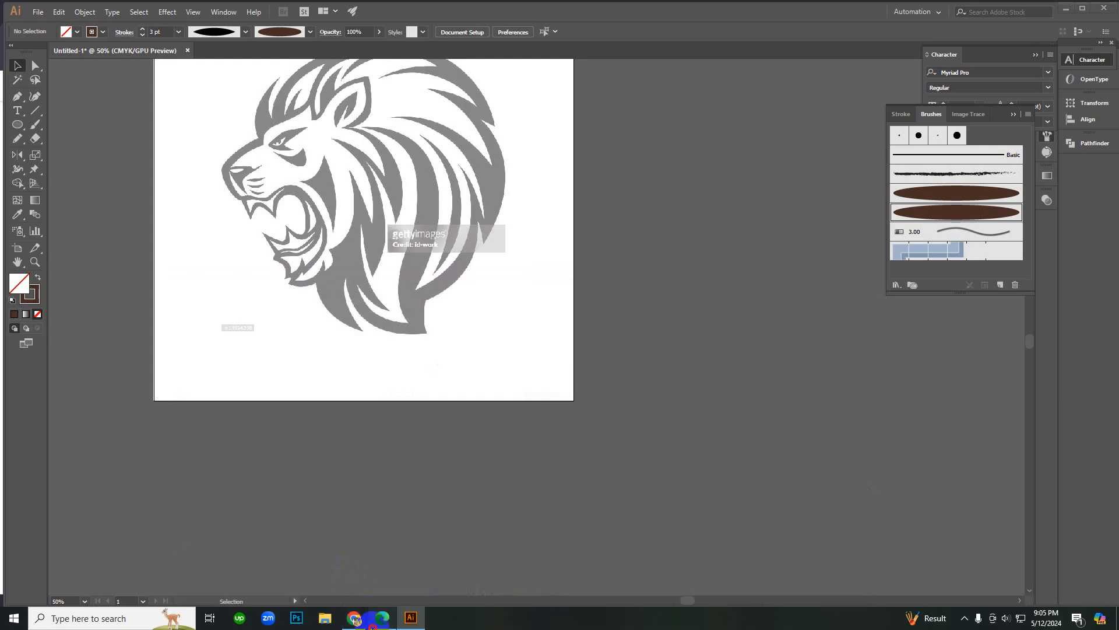
{"action": "left_click", "coordinate": [372, 625]}
{"action": "left_click", "coordinate": [363, 622]}
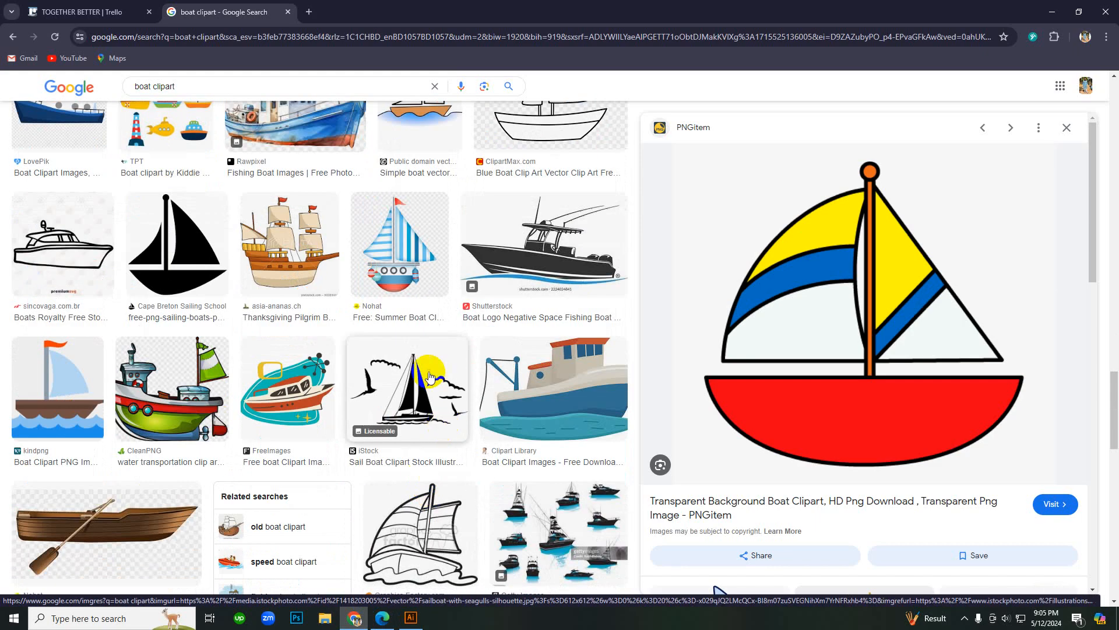
{"action": "scroll", "coordinate": [425, 356], "scroll_direction": "down", "scroll_amount": 2}
{"action": "scroll", "coordinate": [453, 290], "scroll_direction": "down", "scroll_amount": 2}
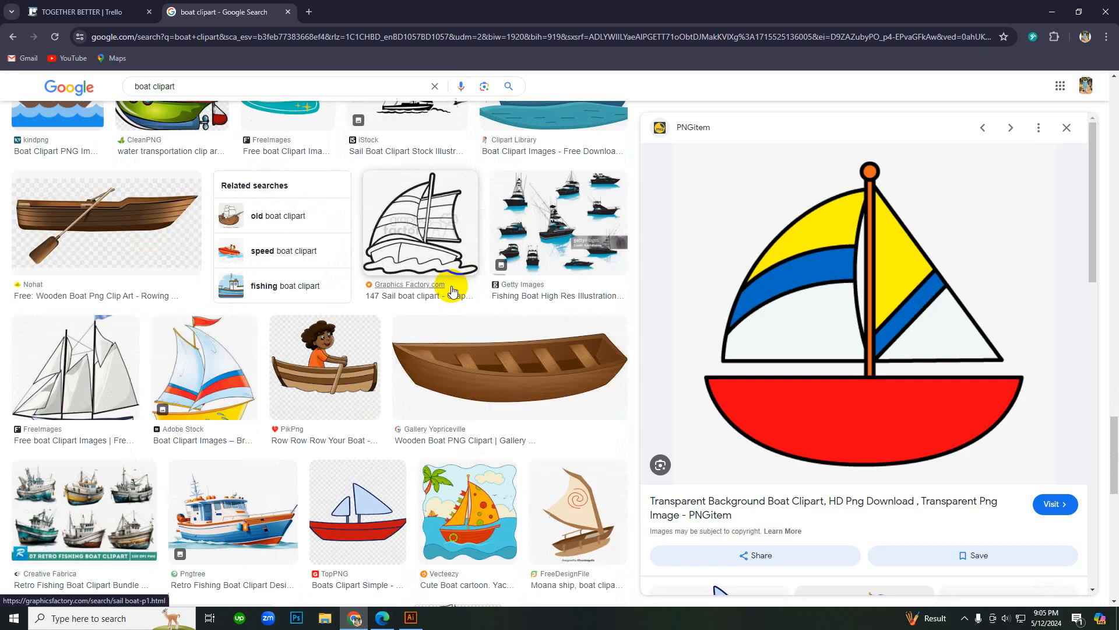
{"action": "scroll", "coordinate": [385, 292], "scroll_direction": "down", "scroll_amount": 4}
{"action": "left_click_drag", "start_coordinate": [185, 88], "coordinate": [113, 95]}
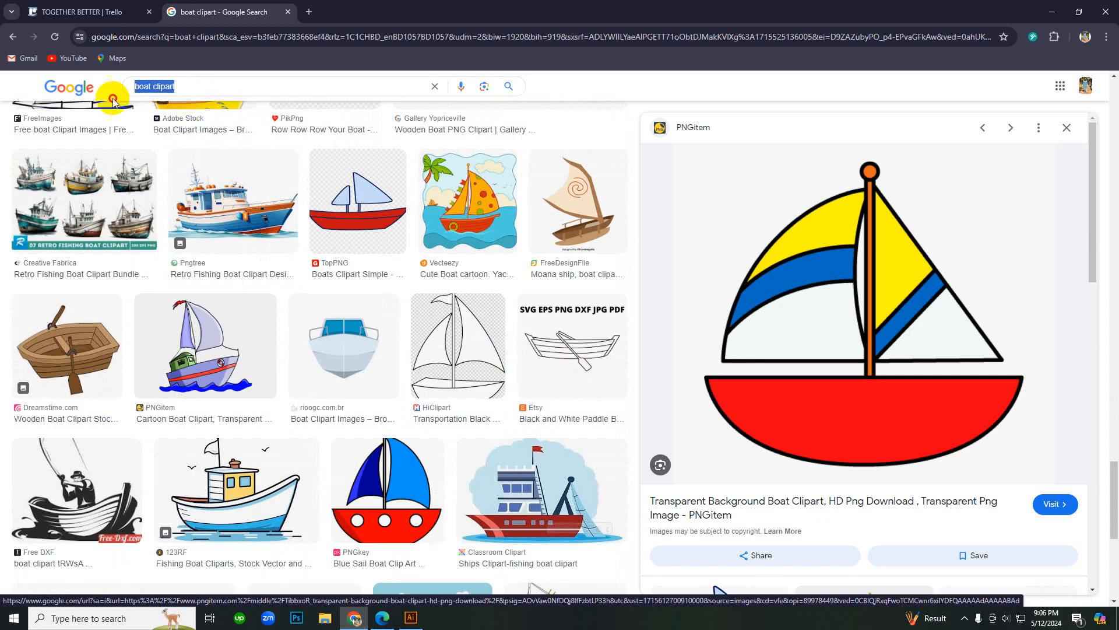
{"action": "type", "text": "brazil player"}
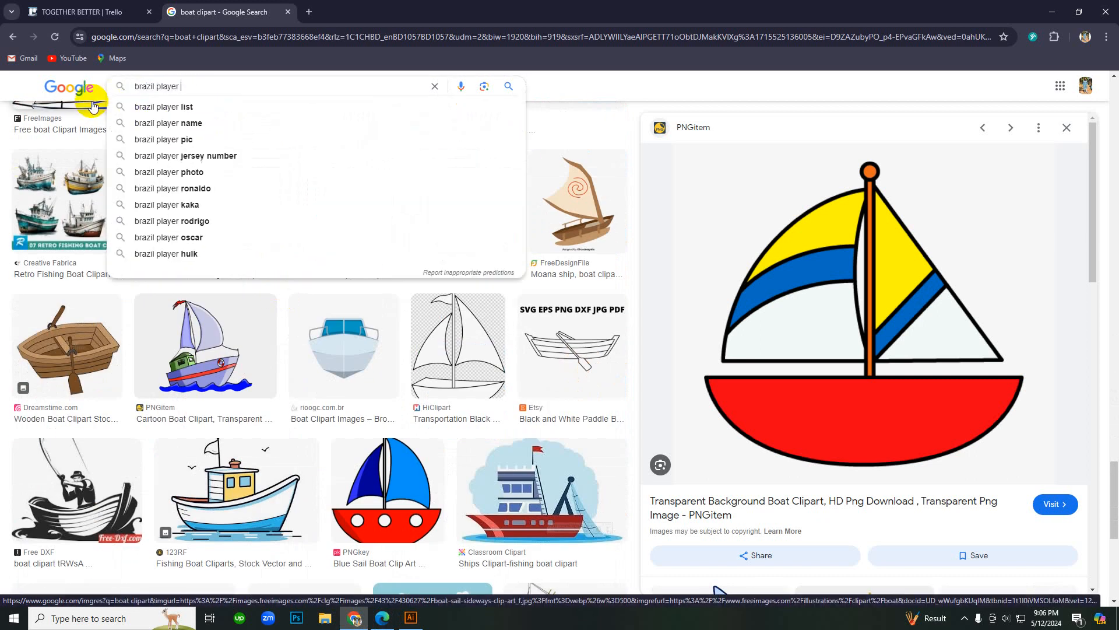
{"action": "type", "text": " clipart"}
{"action": "key", "text": "Return"}
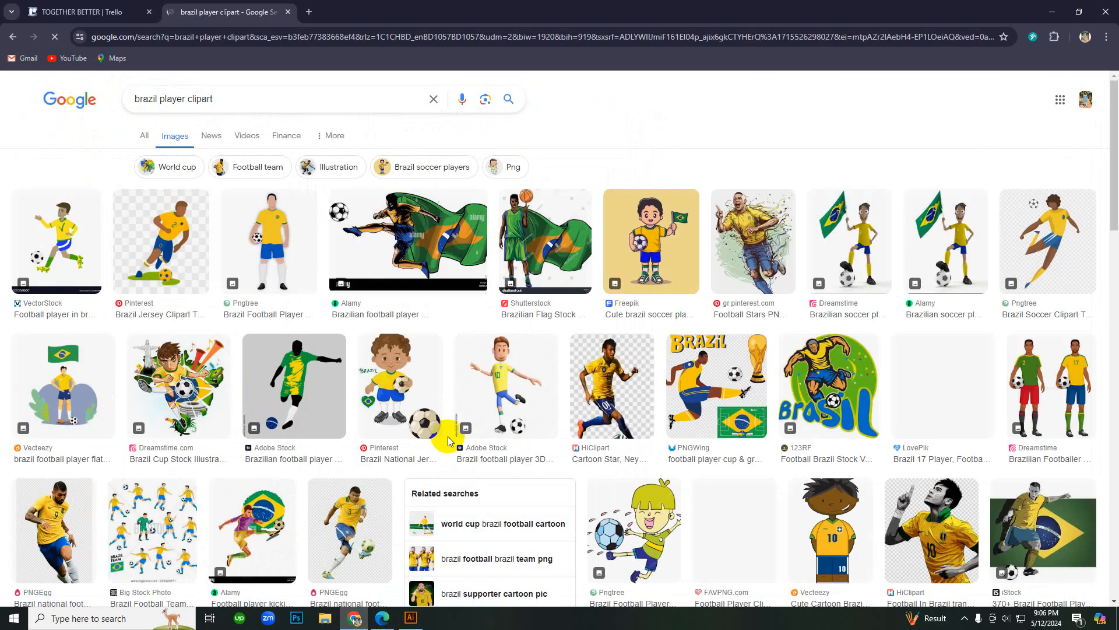
Step: Copy the cute Brazil soccer player holding a flag and ball from Freepik
{"action": "left_click", "coordinate": [663, 246]}
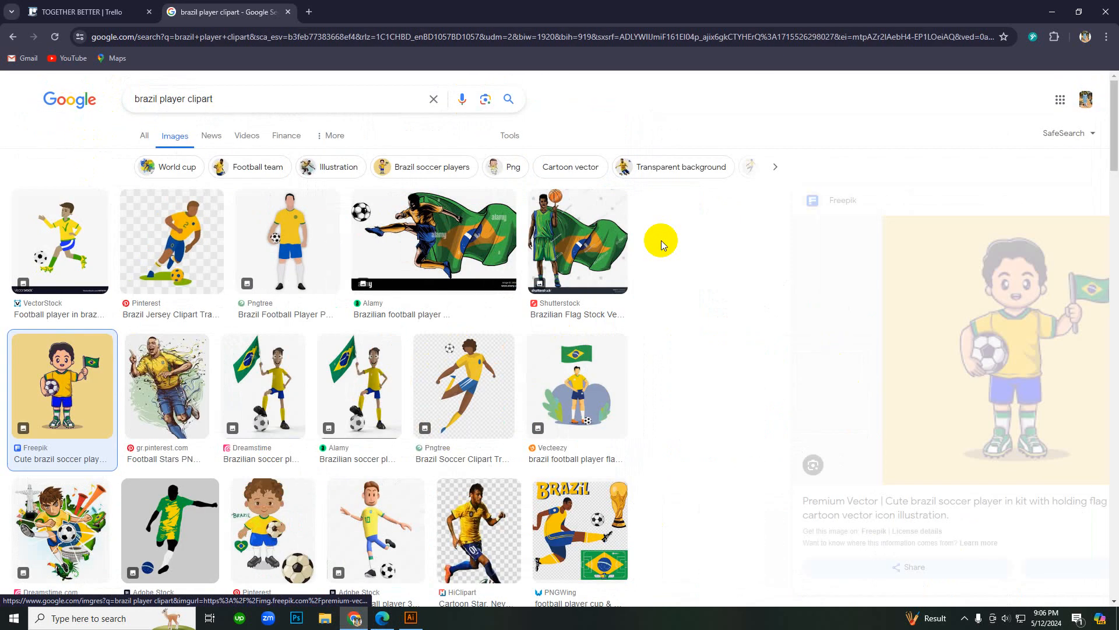
{"action": "right_click", "coordinate": [846, 303]}
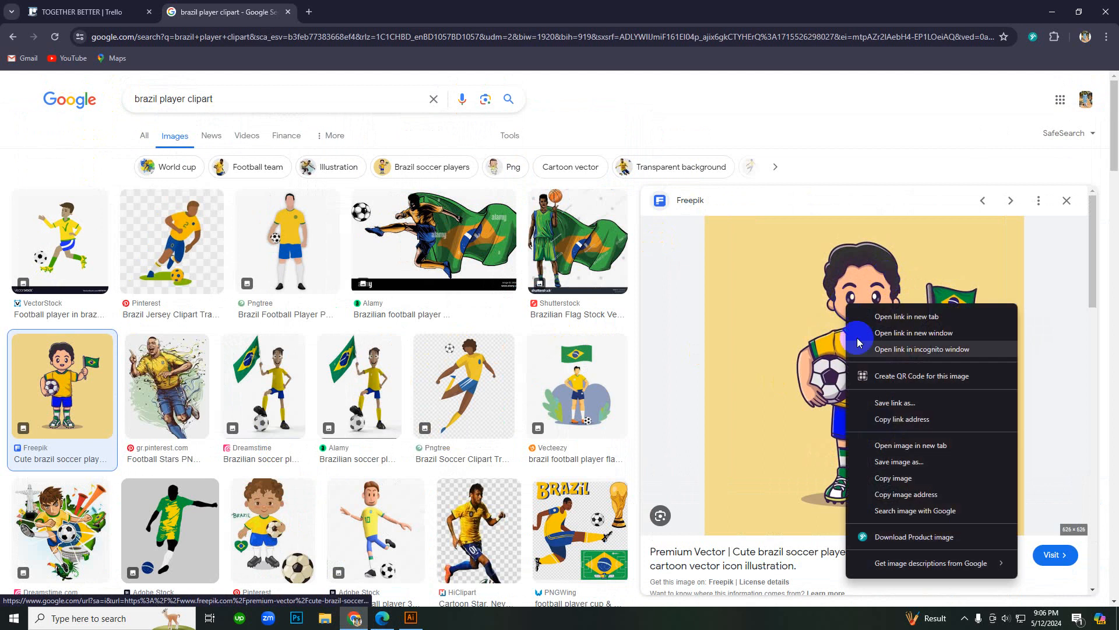
{"action": "left_click", "coordinate": [881, 481]}
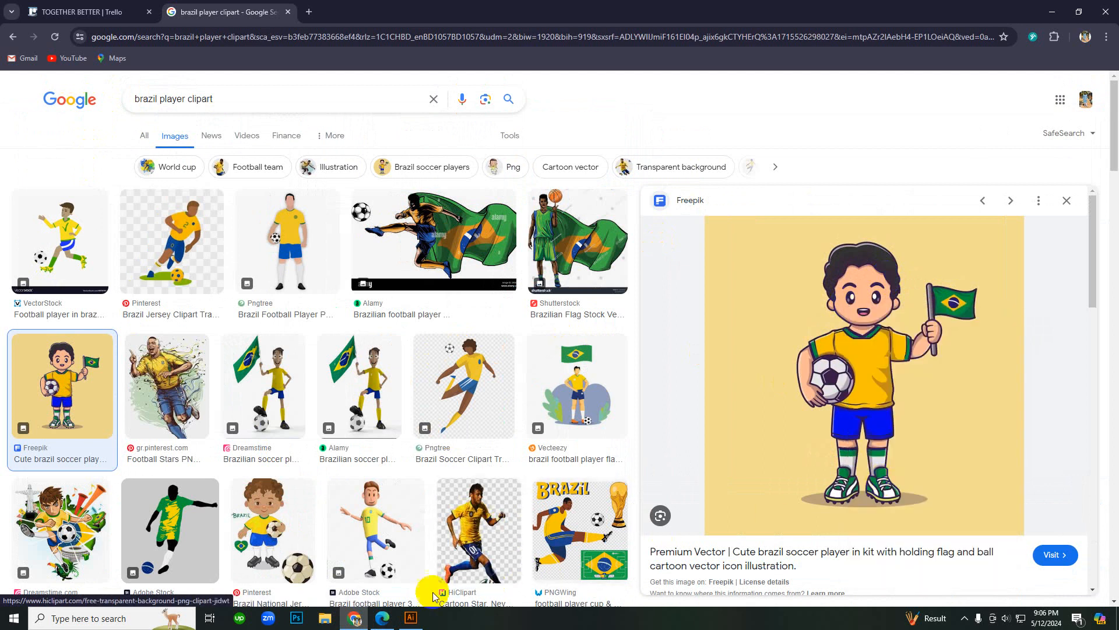
Step: Switch to Facebook in Edge and send the copied Brazil soccer player image in the open chat
{"action": "left_click", "coordinate": [411, 618]}
{"action": "left_click", "coordinate": [381, 617]}
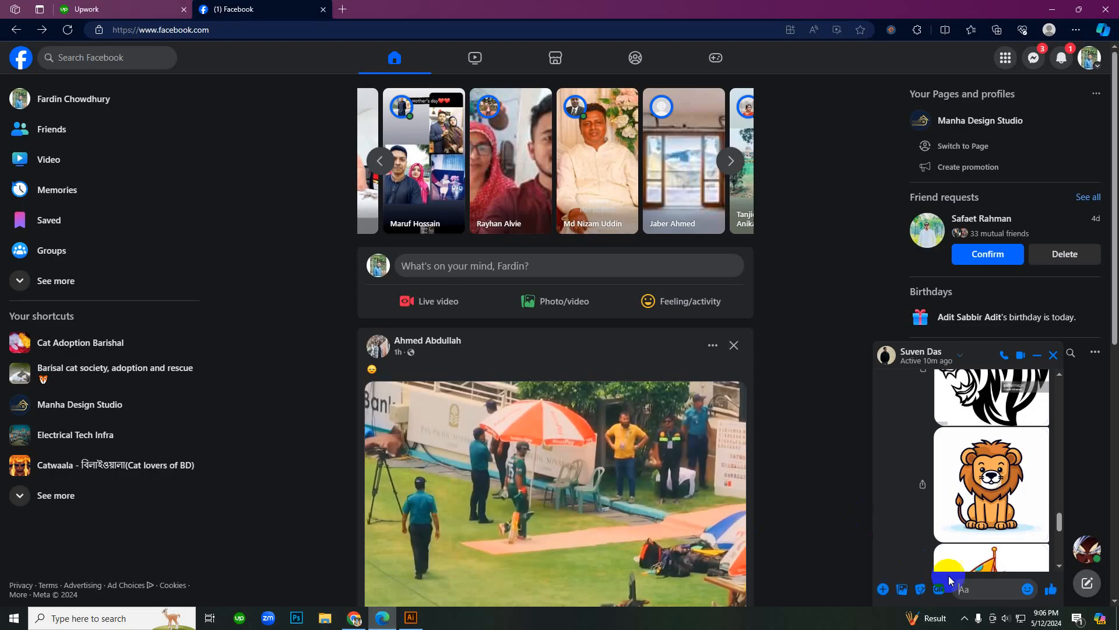
{"action": "left_click", "coordinate": [965, 586]}
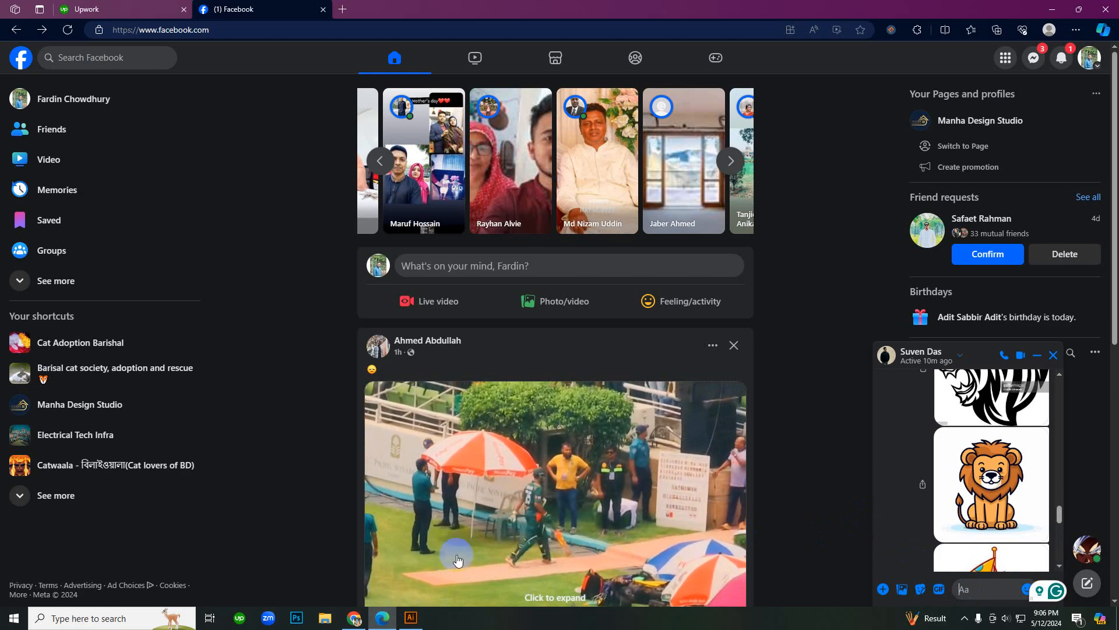
Step: Return to the Brazil player results in Chrome and run a new image search for "fruite clipart"
{"action": "left_click", "coordinate": [355, 617]}
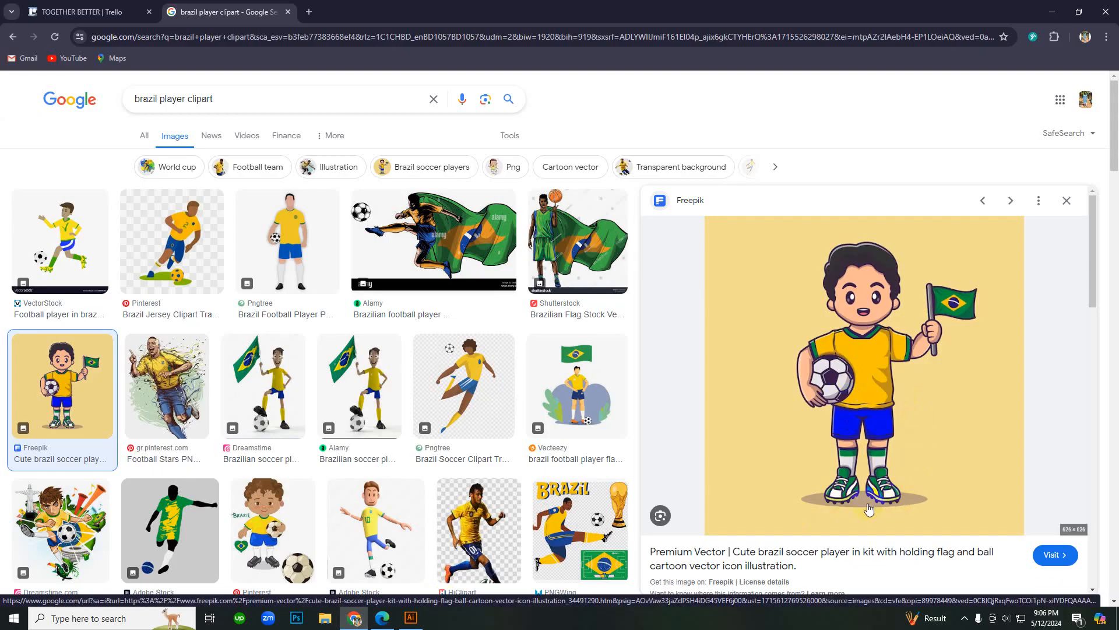
{"action": "scroll", "coordinate": [532, 512], "scroll_direction": "down", "scroll_amount": 3}
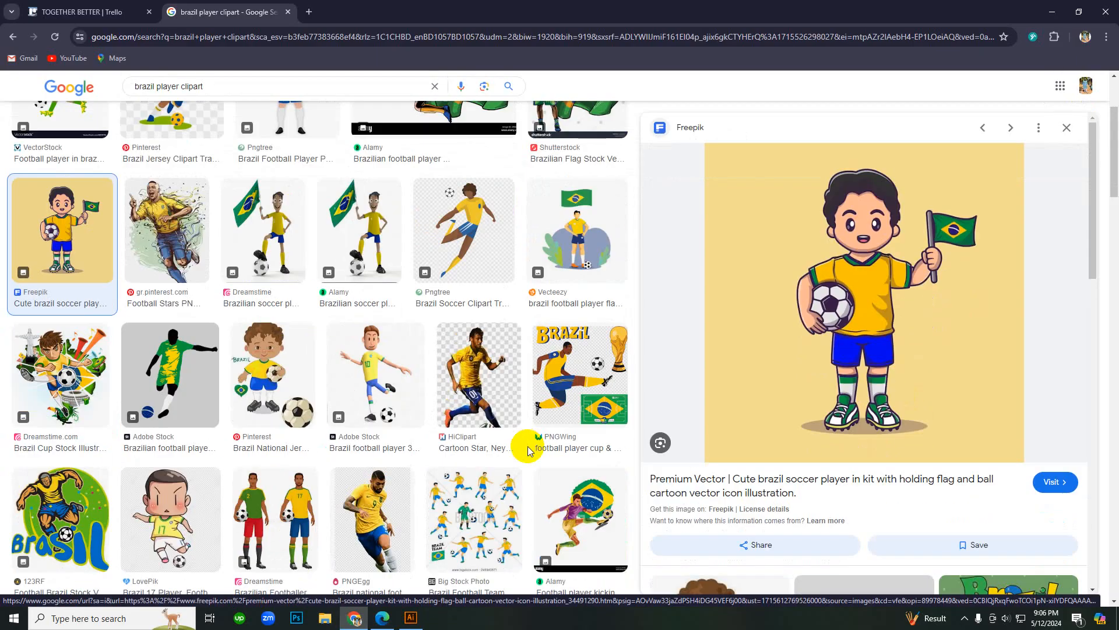
{"action": "scroll", "coordinate": [387, 432], "scroll_direction": "down", "scroll_amount": 3}
{"action": "scroll", "coordinate": [387, 432], "scroll_direction": "down", "scroll_amount": 3}
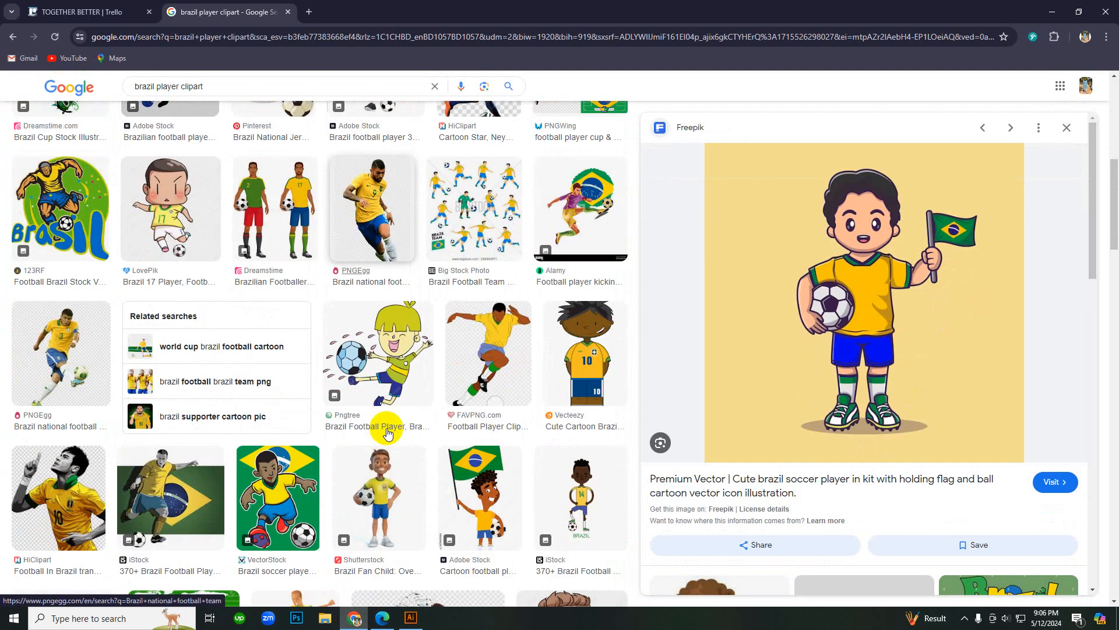
{"action": "scroll", "coordinate": [211, 115], "scroll_direction": "up", "scroll_amount": 6}
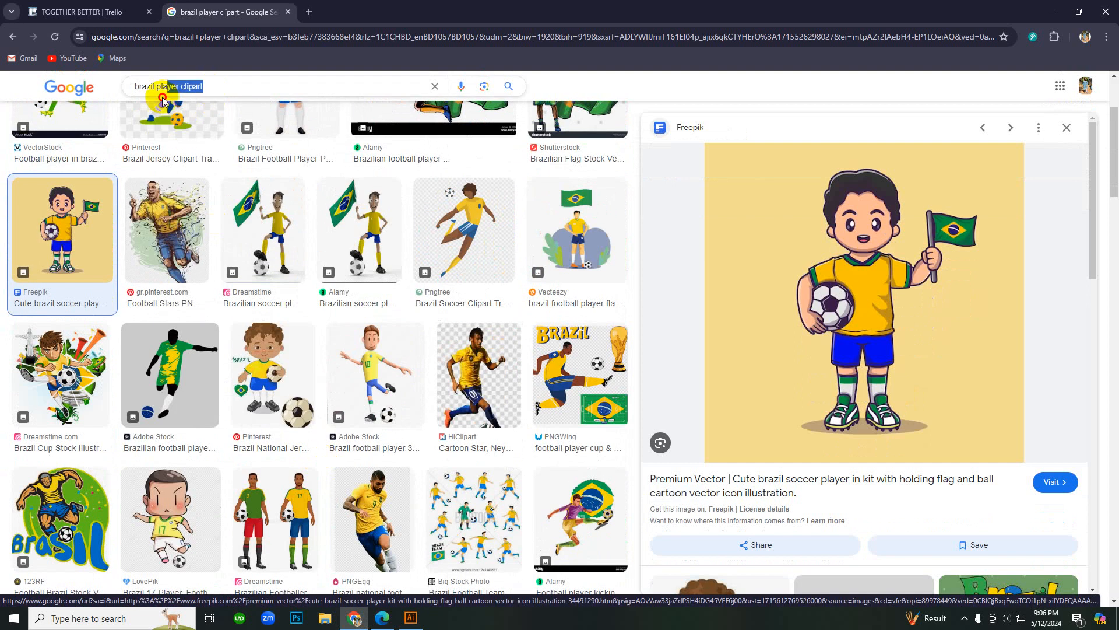
{"action": "left_click_drag", "start_coordinate": [209, 87], "coordinate": [111, 107]}
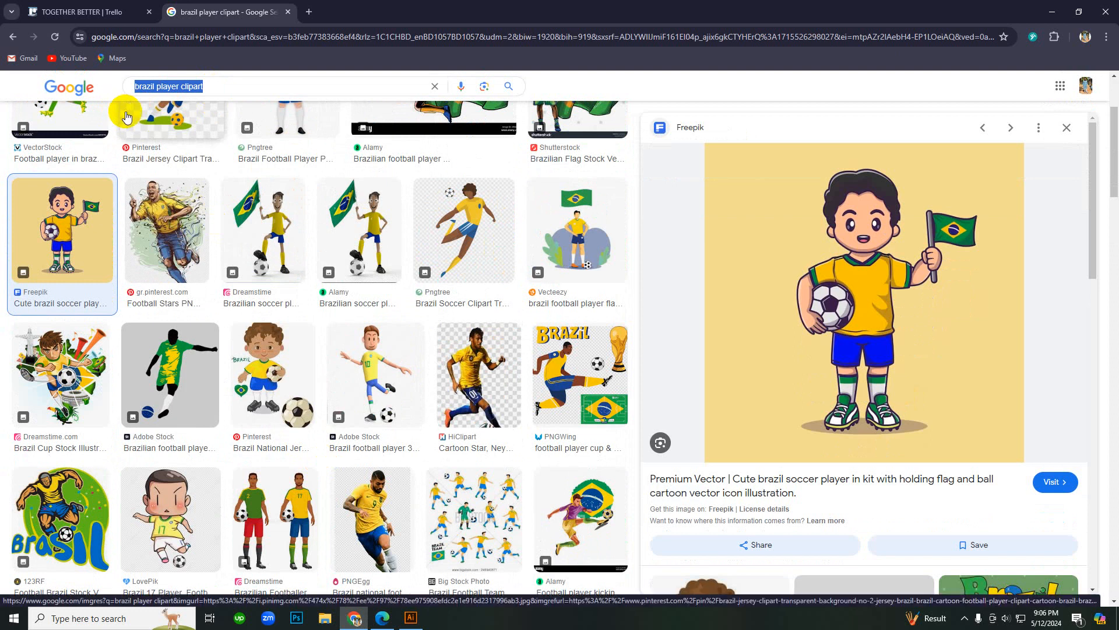
{"action": "type", "text": "fruit"}
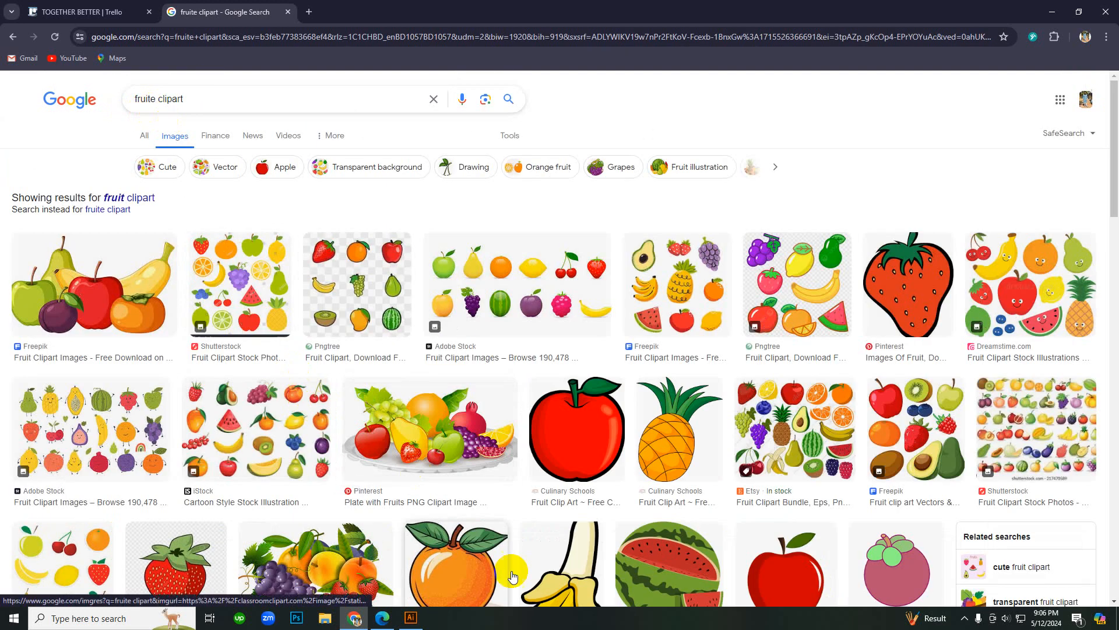
Step: Copy the Freepik fruit image with the pear, apples, banana, plum and persimmon
{"action": "left_click", "coordinate": [134, 367]}
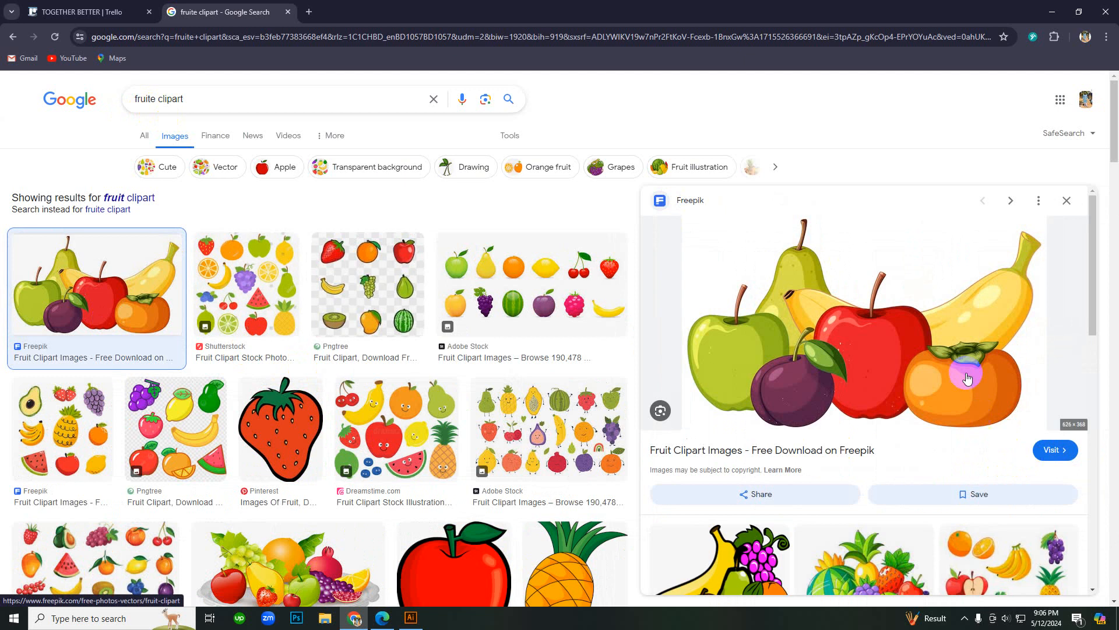
{"action": "right_click", "coordinate": [982, 305]}
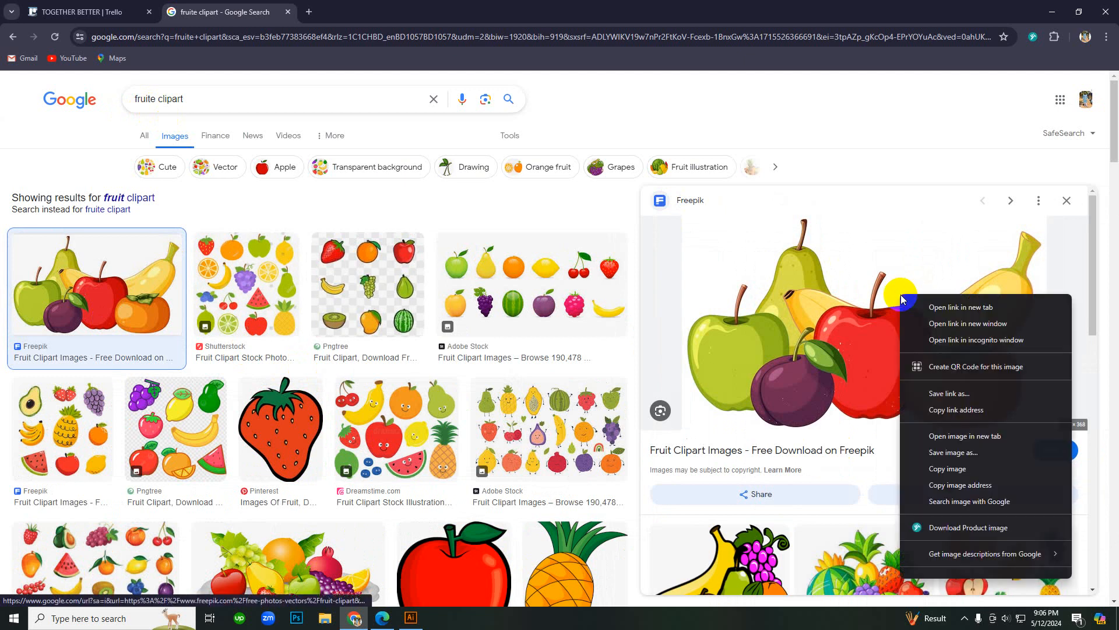
{"action": "left_click", "coordinate": [932, 467]}
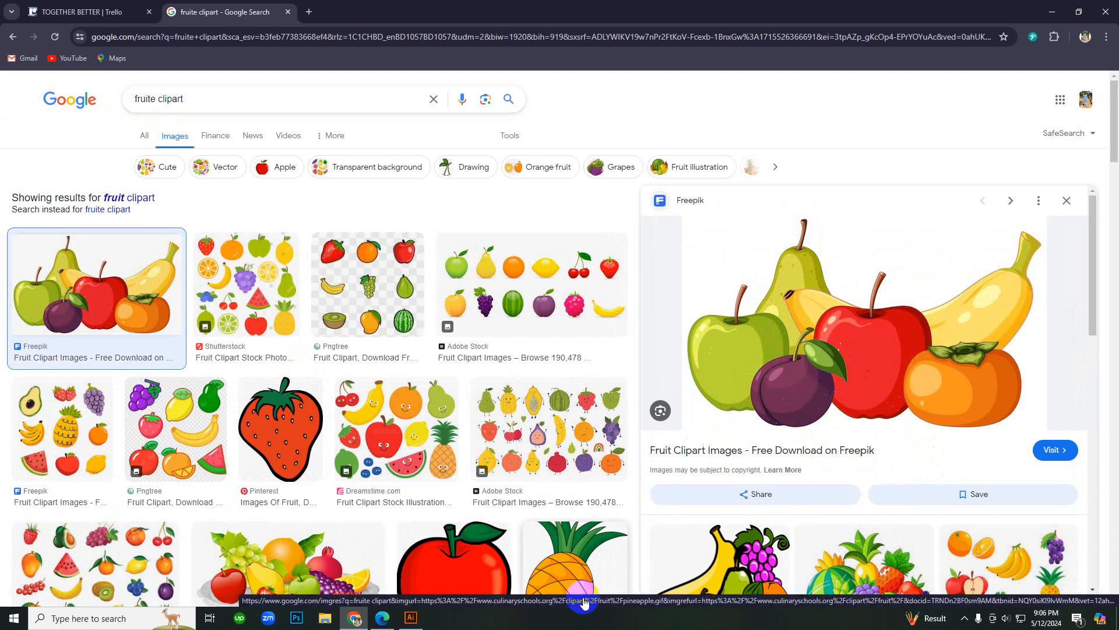
Step: Switch to Facebook in Edge and send the copied Freepik fruit image in the open chat
{"action": "left_click", "coordinate": [410, 617]}
{"action": "left_click", "coordinate": [382, 616]}
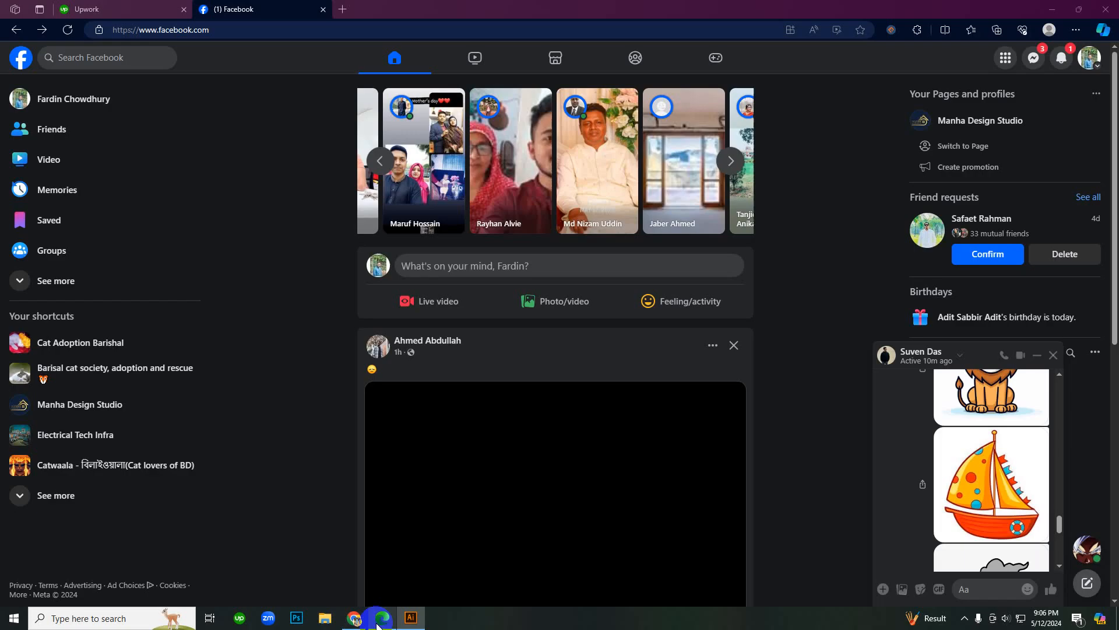
{"action": "left_click", "coordinate": [965, 589]}
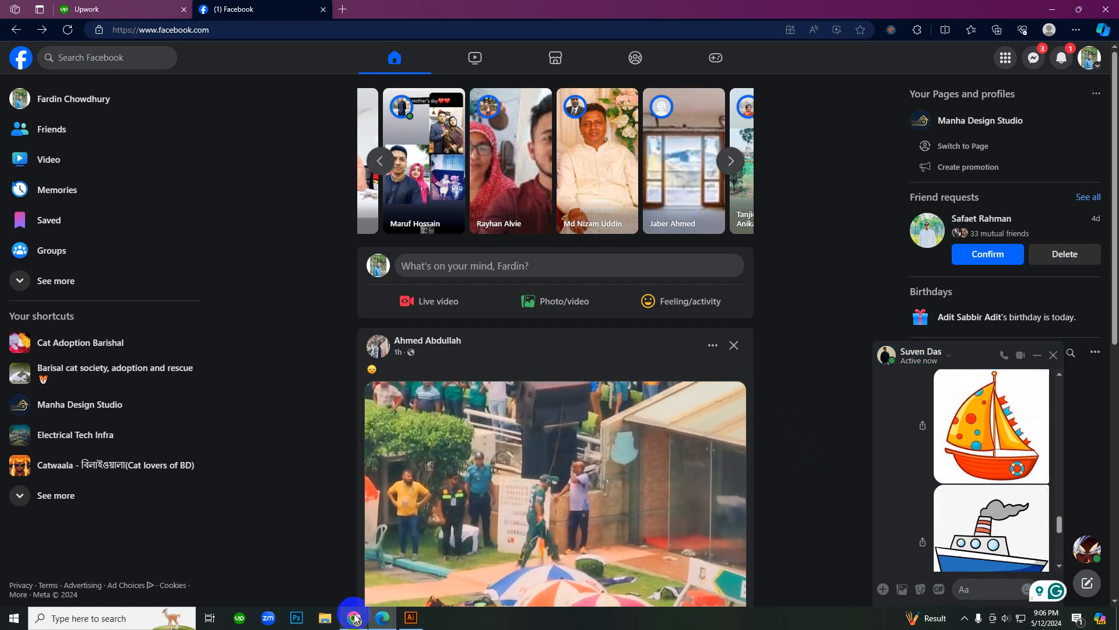
Step: Return to the fruit results in Chrome and examine the tendinhatecnica.pt orange clipart and its related orange images
{"action": "left_click", "coordinate": [267, 266]}
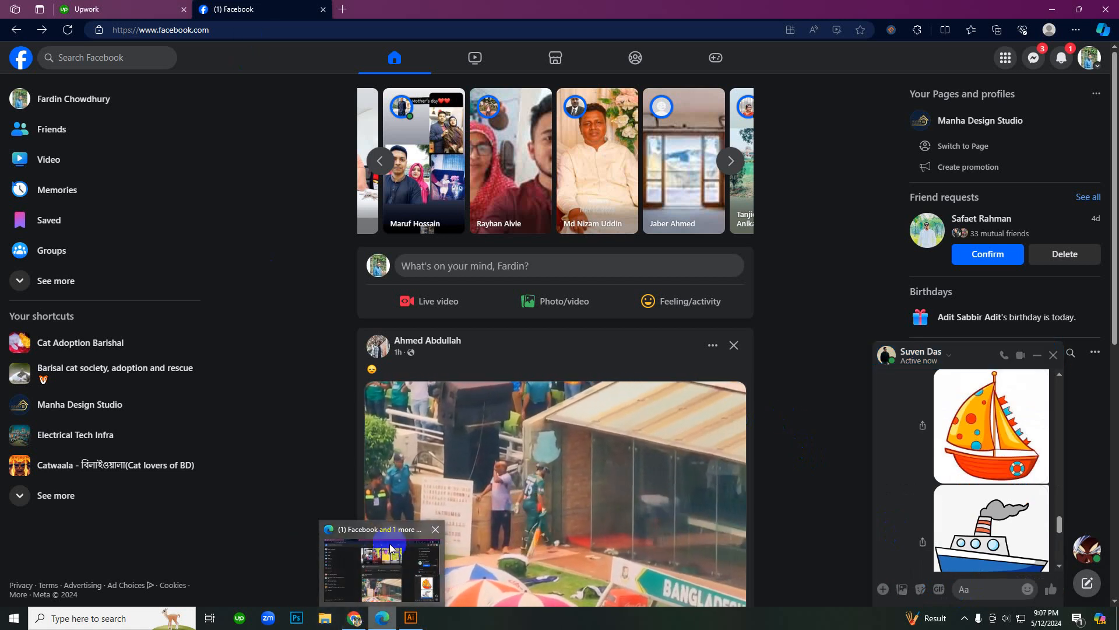
{"action": "left_click", "coordinate": [354, 616]}
{"action": "scroll", "coordinate": [404, 485], "scroll_direction": "down", "scroll_amount": 3}
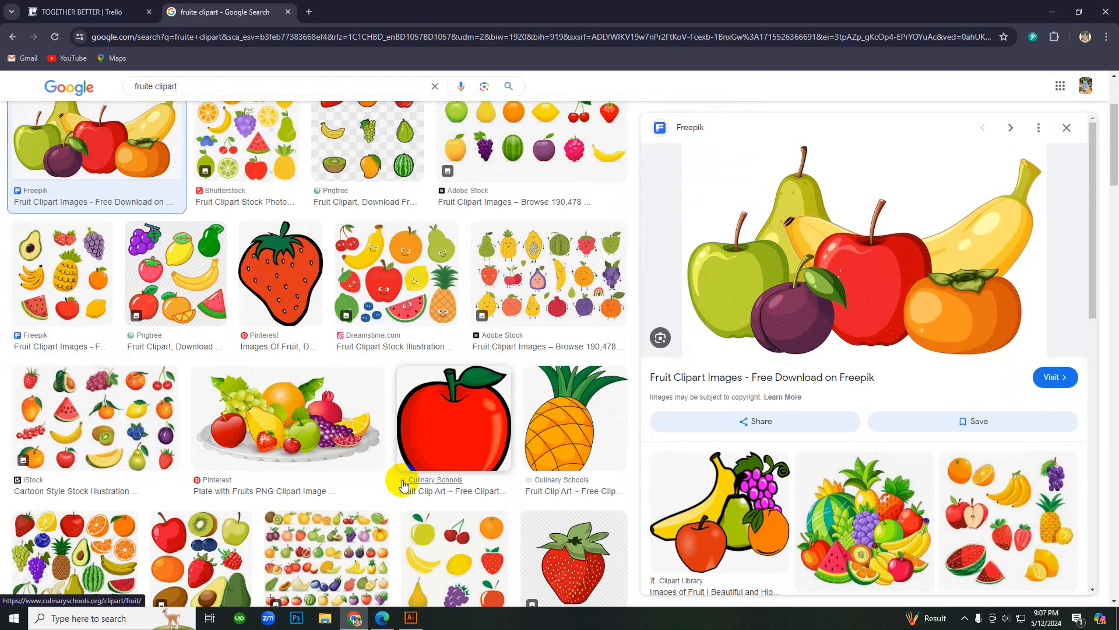
{"action": "left_click", "coordinate": [575, 426]}
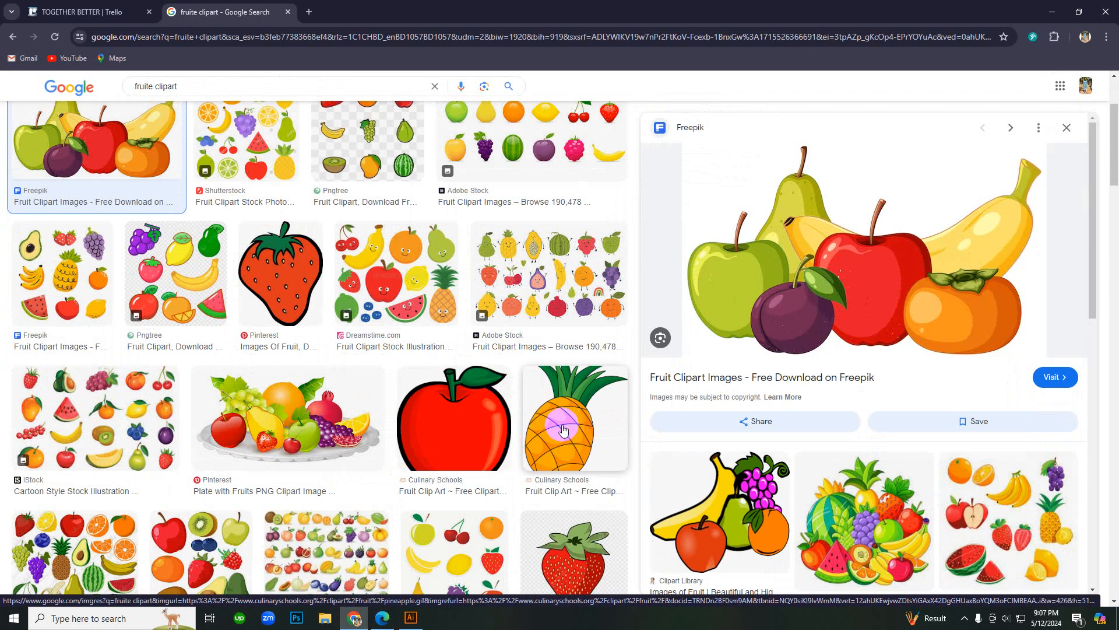
{"action": "scroll", "coordinate": [566, 423], "scroll_direction": "down", "scroll_amount": 5}
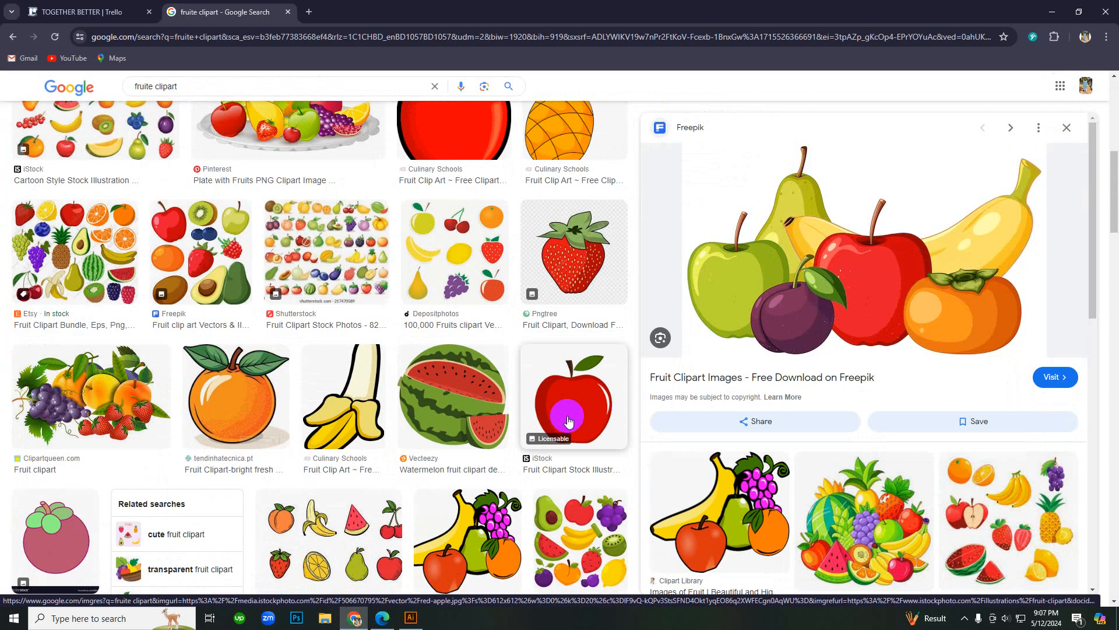
{"action": "left_click", "coordinate": [249, 394]}
{"action": "scroll", "coordinate": [350, 397], "scroll_direction": "down", "scroll_amount": 5}
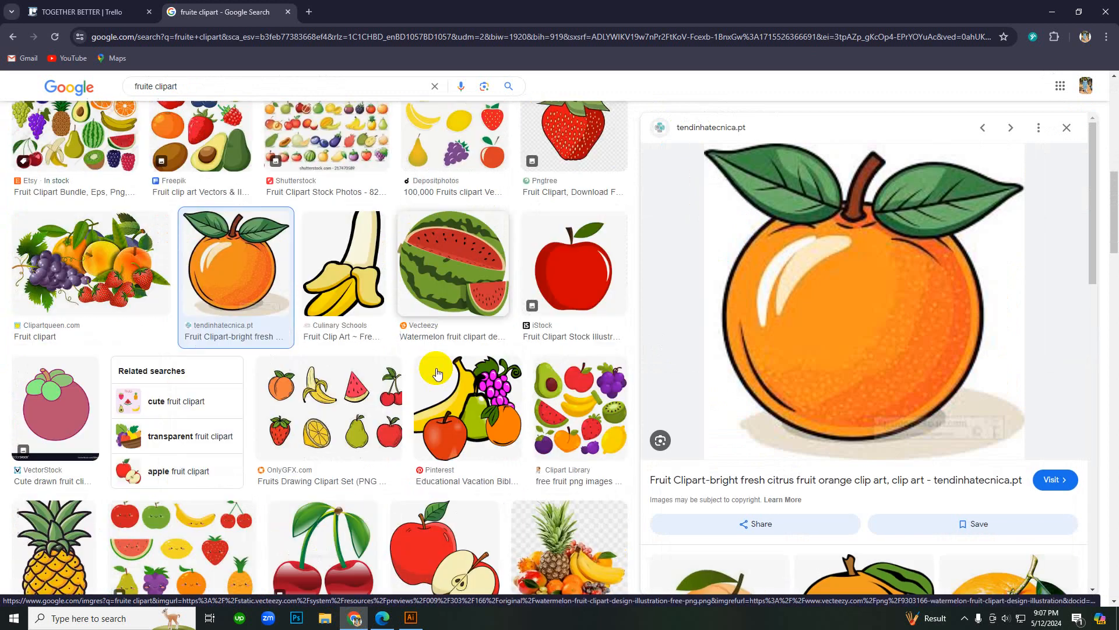
{"action": "scroll", "coordinate": [851, 403], "scroll_direction": "down", "scroll_amount": 1}
{"action": "scroll", "coordinate": [851, 402], "scroll_direction": "down", "scroll_amount": 3}
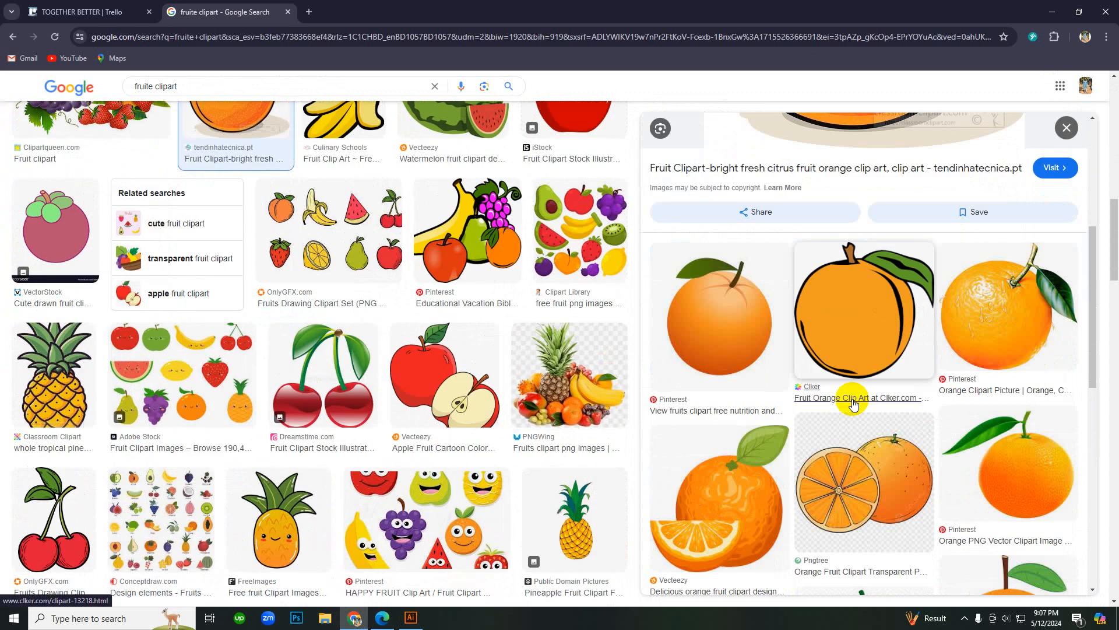
{"action": "scroll", "coordinate": [860, 335], "scroll_direction": "down", "scroll_amount": 10}
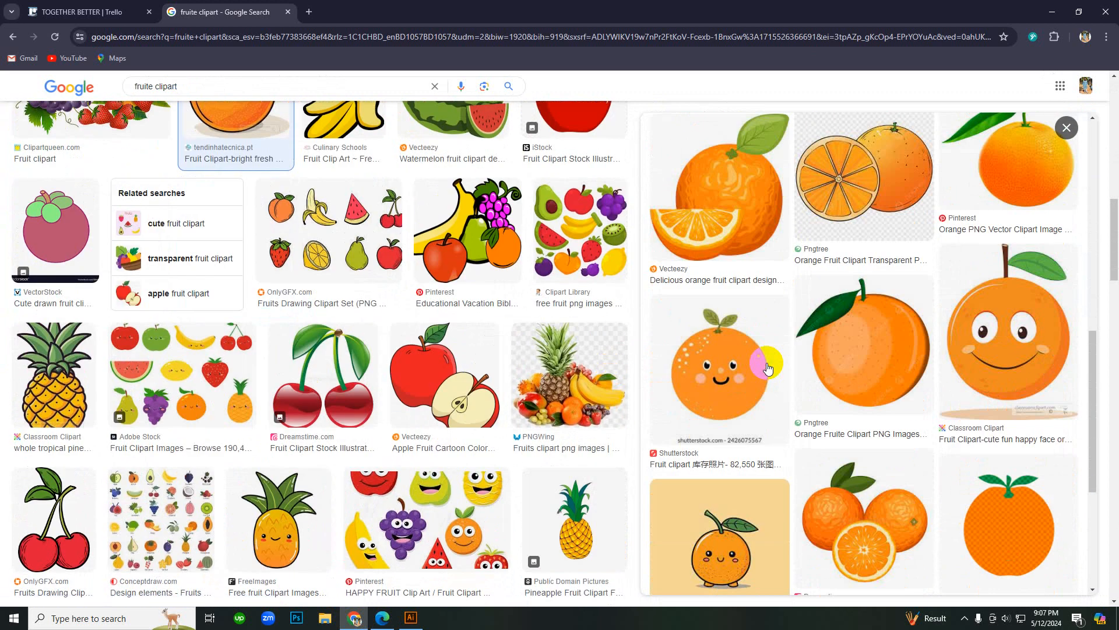
{"action": "scroll", "coordinate": [496, 402], "scroll_direction": "down", "scroll_amount": 1}
{"action": "scroll", "coordinate": [496, 402], "scroll_direction": "down", "scroll_amount": 7}
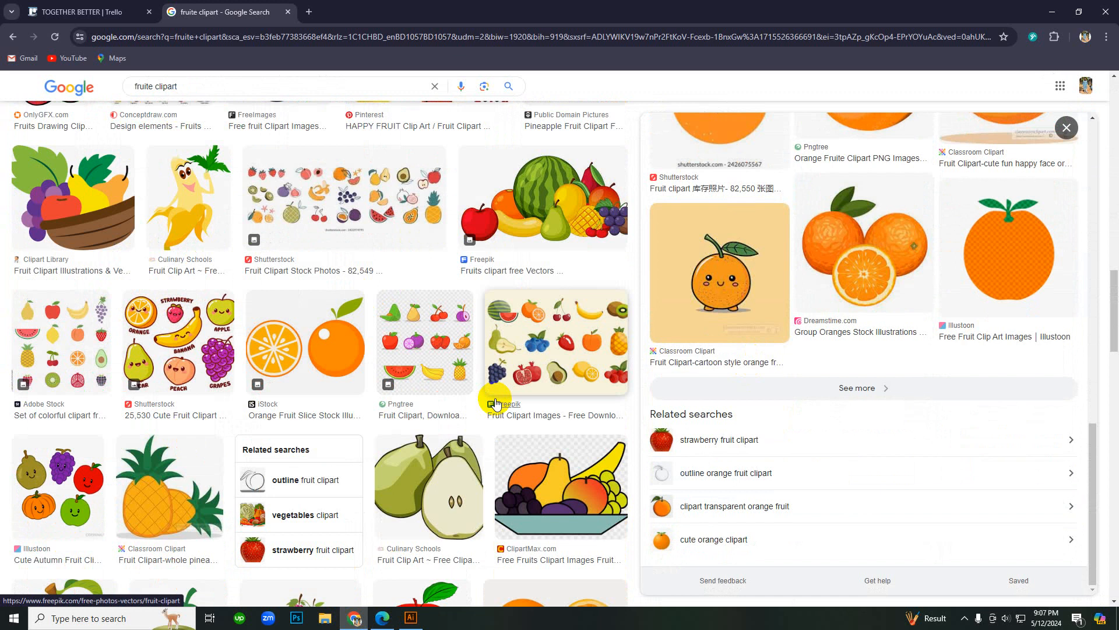
Step: Preview the Clipart Library fruit basket image and look through further fruit clipart results
{"action": "left_click", "coordinate": [93, 207]}
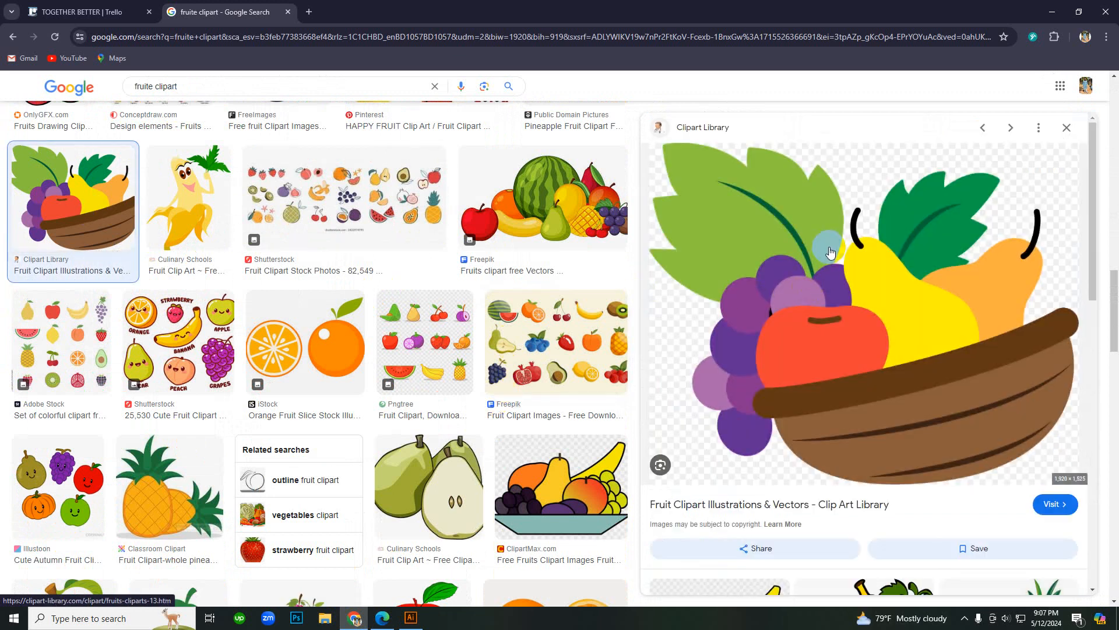
{"action": "right_click", "coordinate": [830, 252]}
{"action": "scroll", "coordinate": [516, 407], "scroll_direction": "down", "scroll_amount": 12}
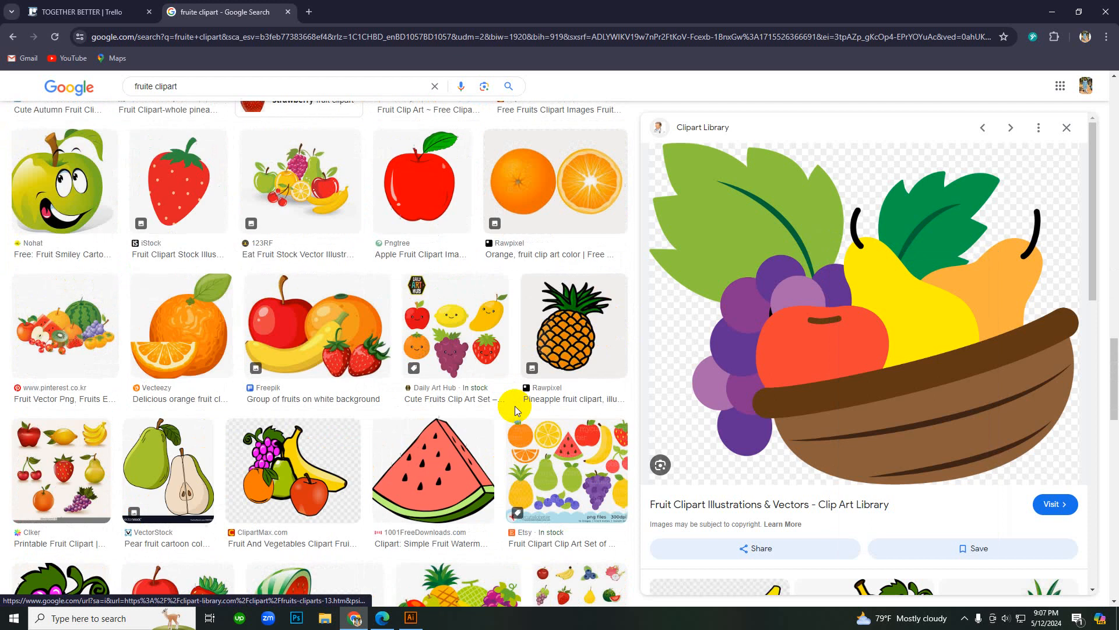
{"action": "scroll", "coordinate": [430, 392], "scroll_direction": "down", "scroll_amount": 5}
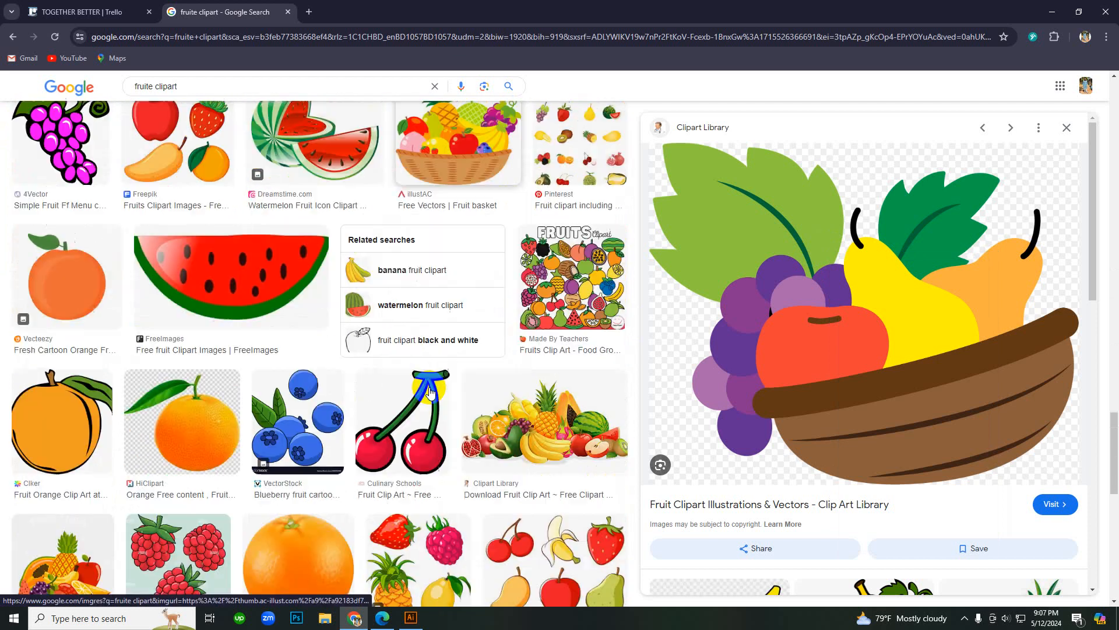
{"action": "scroll", "coordinate": [436, 388], "scroll_direction": "down", "scroll_amount": 5}
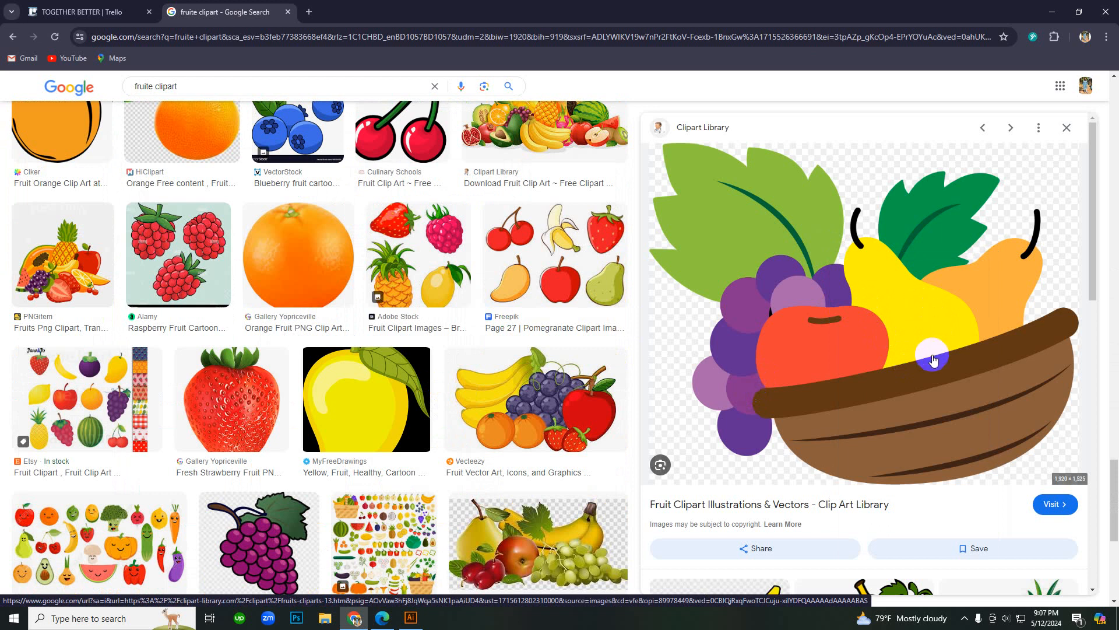
{"action": "scroll", "coordinate": [583, 352], "scroll_direction": "up", "scroll_amount": 5}
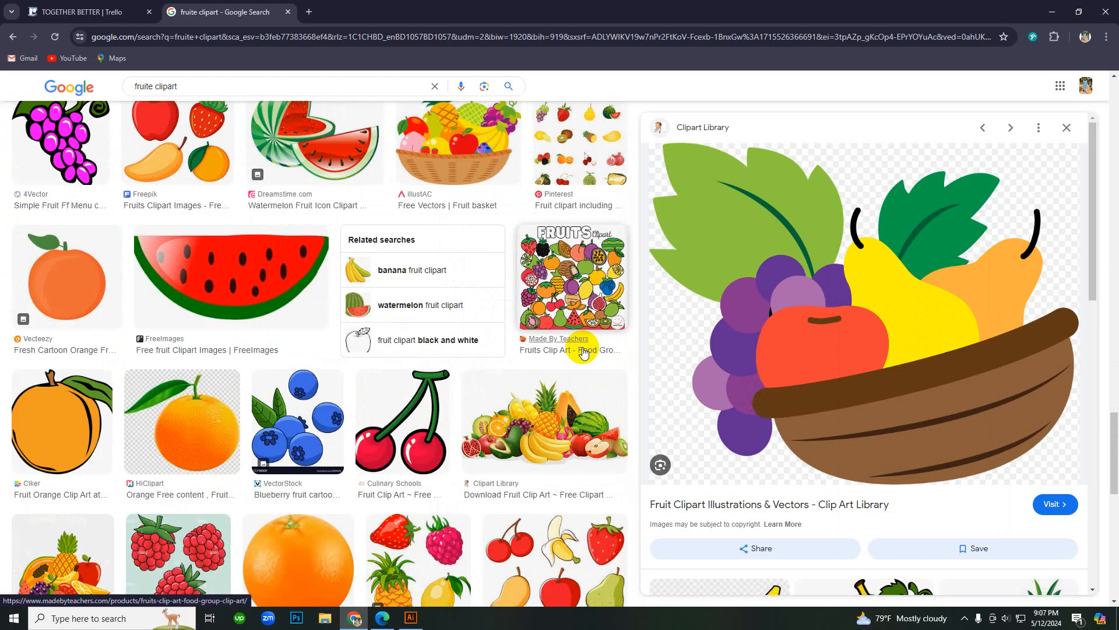
{"action": "scroll", "coordinate": [583, 352], "scroll_direction": "up", "scroll_amount": 7}
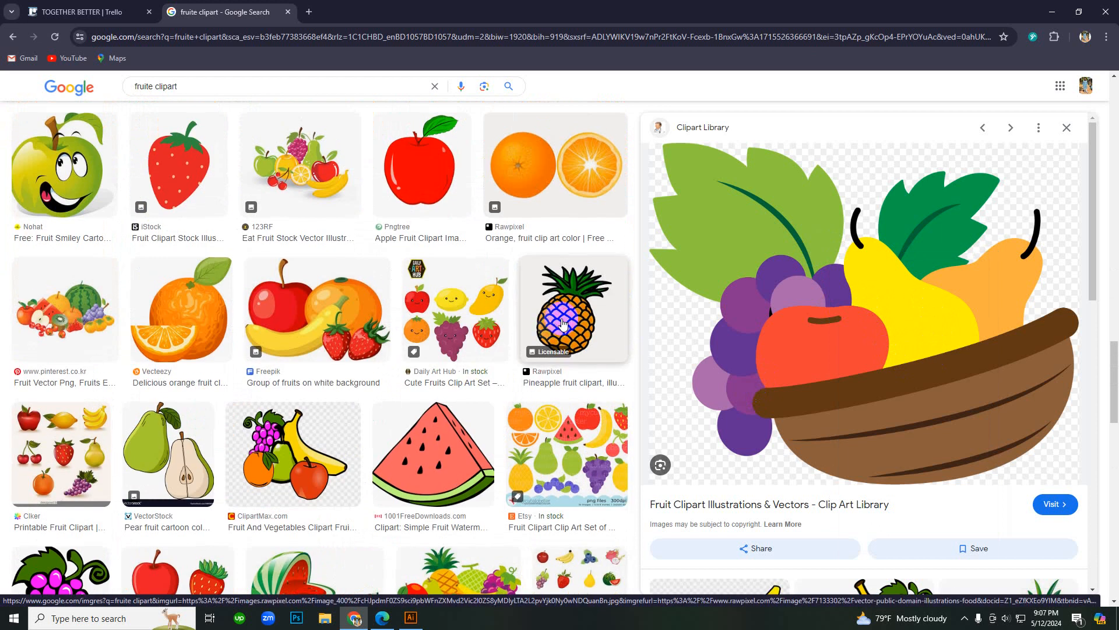
Step: Preview the Rawpixel pineapple and the Vecteezy pineapple, and examine the related pineapple clipart
{"action": "left_click", "coordinate": [570, 317]}
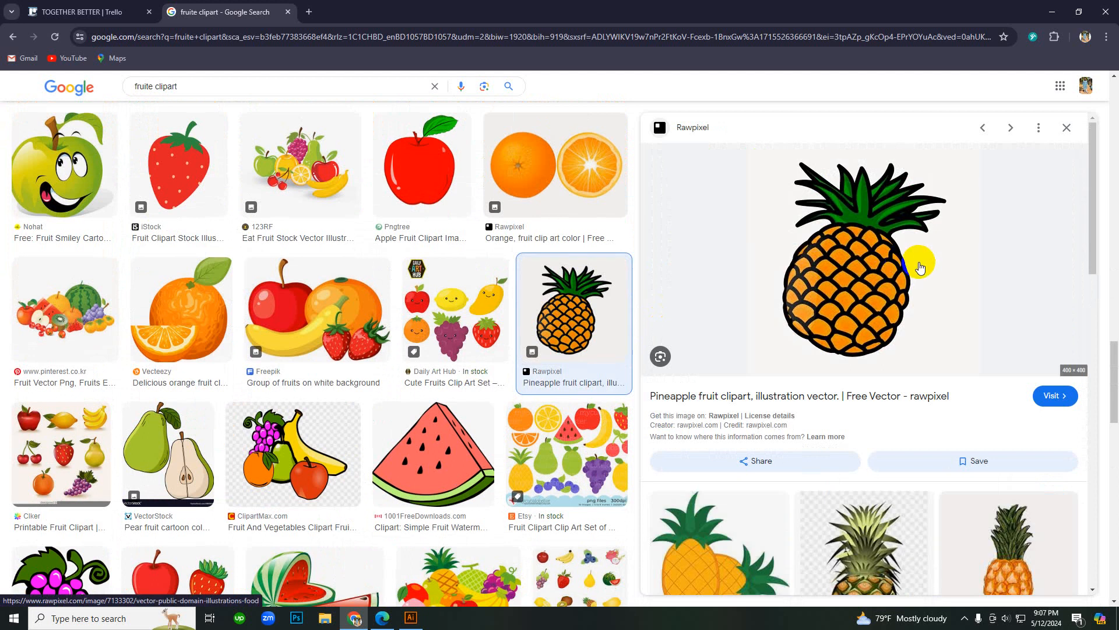
{"action": "scroll", "coordinate": [919, 268], "scroll_direction": "down", "scroll_amount": 10}
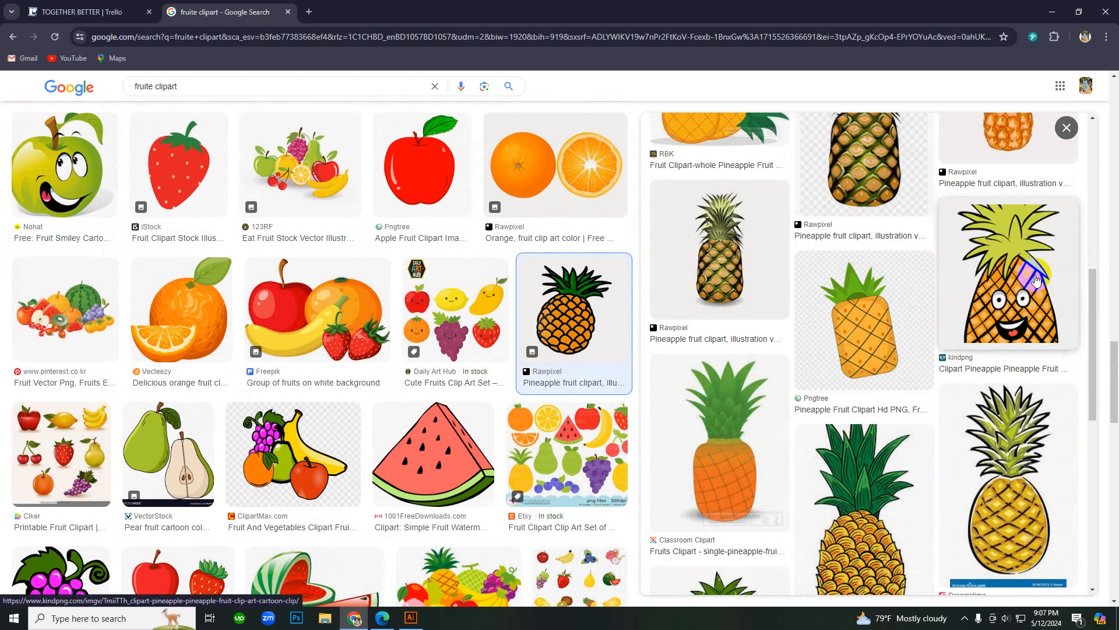
{"action": "scroll", "coordinate": [1037, 281], "scroll_direction": "down", "scroll_amount": 5}
{"action": "left_click", "coordinate": [854, 241]}
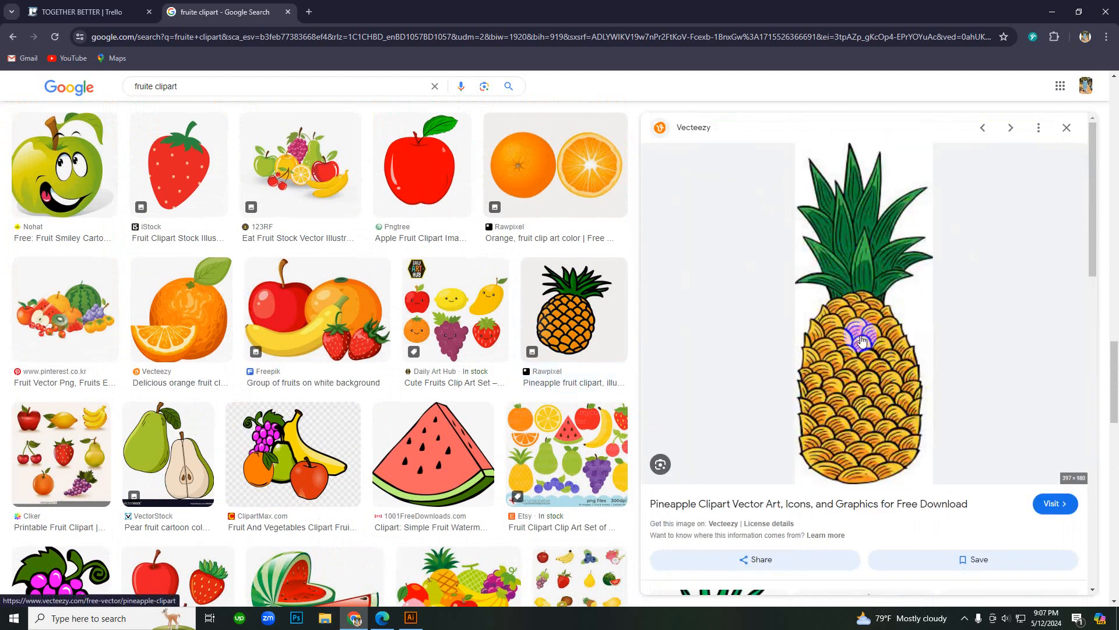
{"action": "scroll", "coordinate": [868, 397], "scroll_direction": "down", "scroll_amount": 8}
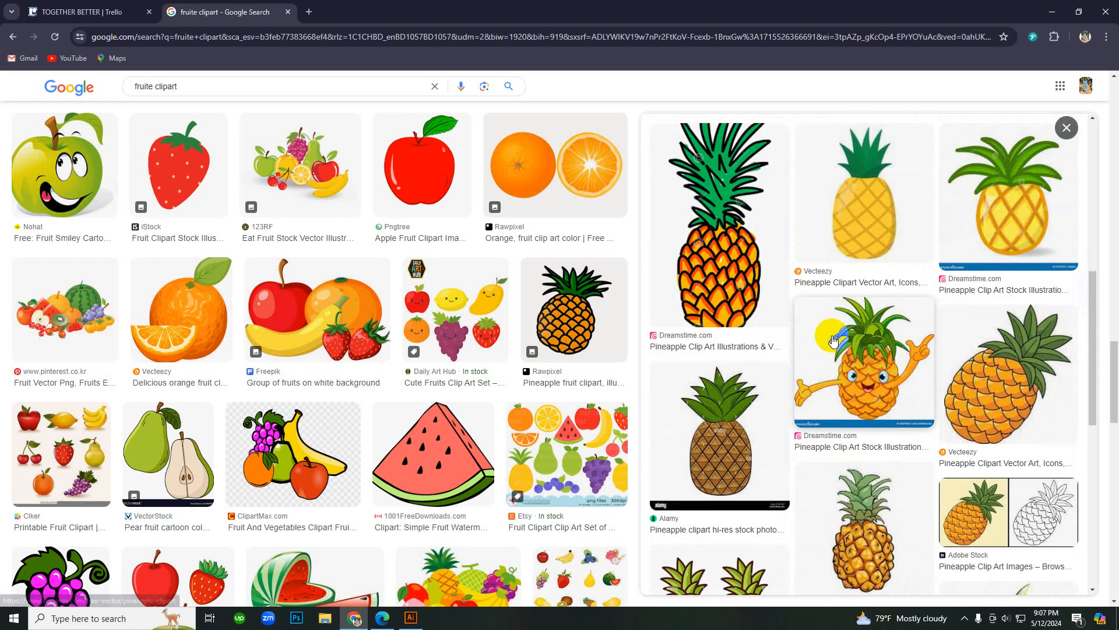
{"action": "scroll", "coordinate": [831, 337], "scroll_direction": "down", "scroll_amount": 5}
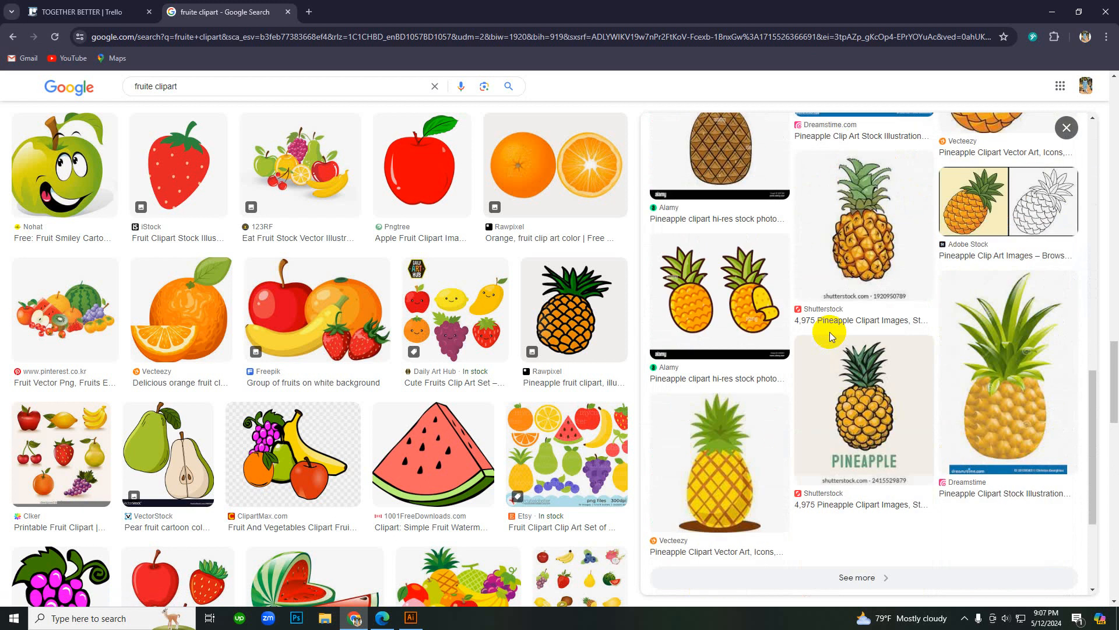
{"action": "scroll", "coordinate": [341, 382], "scroll_direction": "down", "scroll_amount": 14}
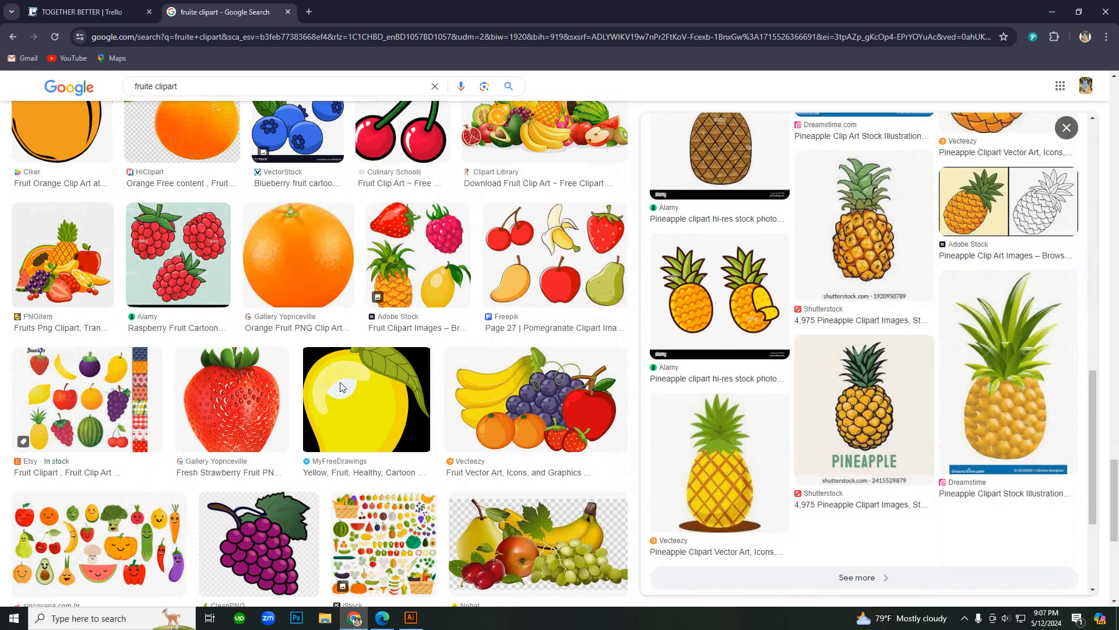
{"action": "left_click", "coordinate": [828, 267]}
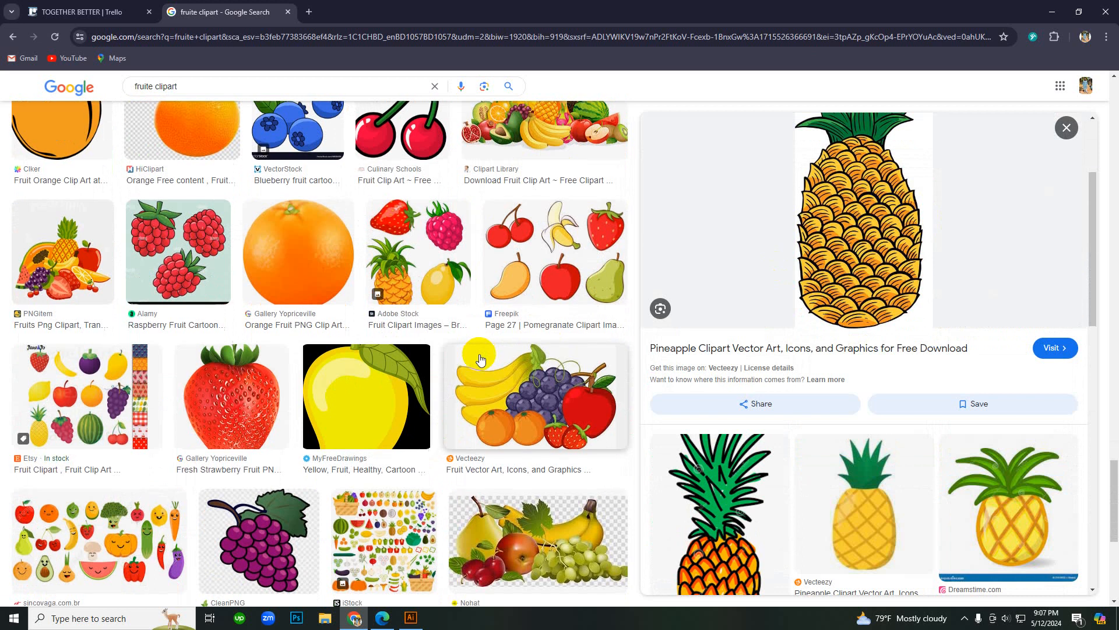
Step: Find the Public domain vectors bananas image in the fruit results and copy it
{"action": "scroll", "coordinate": [472, 349], "scroll_direction": "down", "scroll_amount": 6}
{"action": "left_click", "coordinate": [122, 340]}
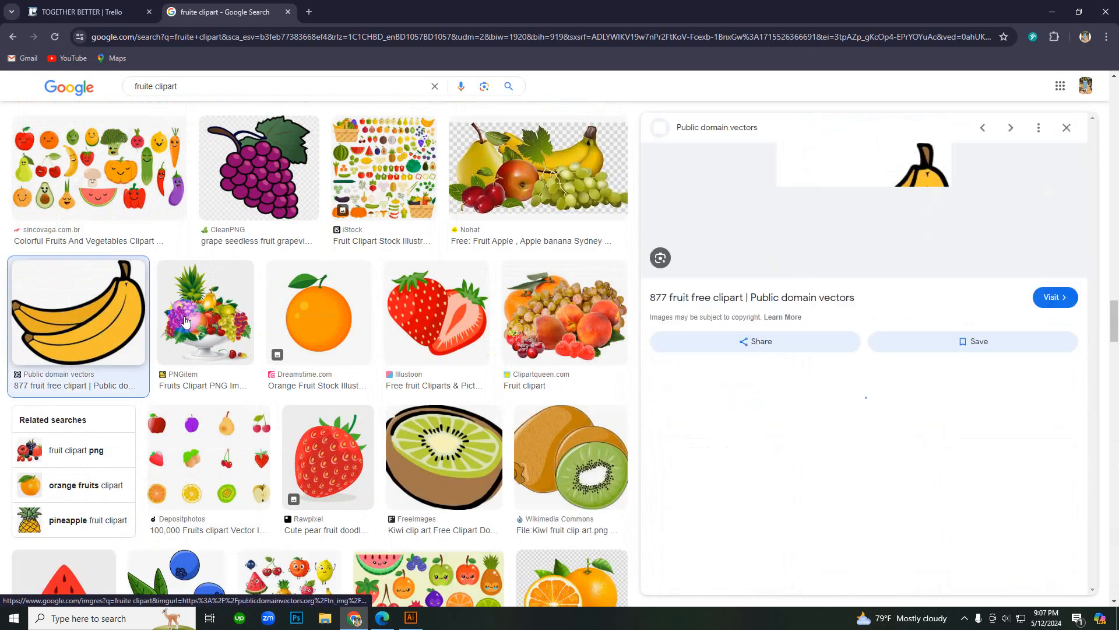
{"action": "right_click", "coordinate": [890, 200]}
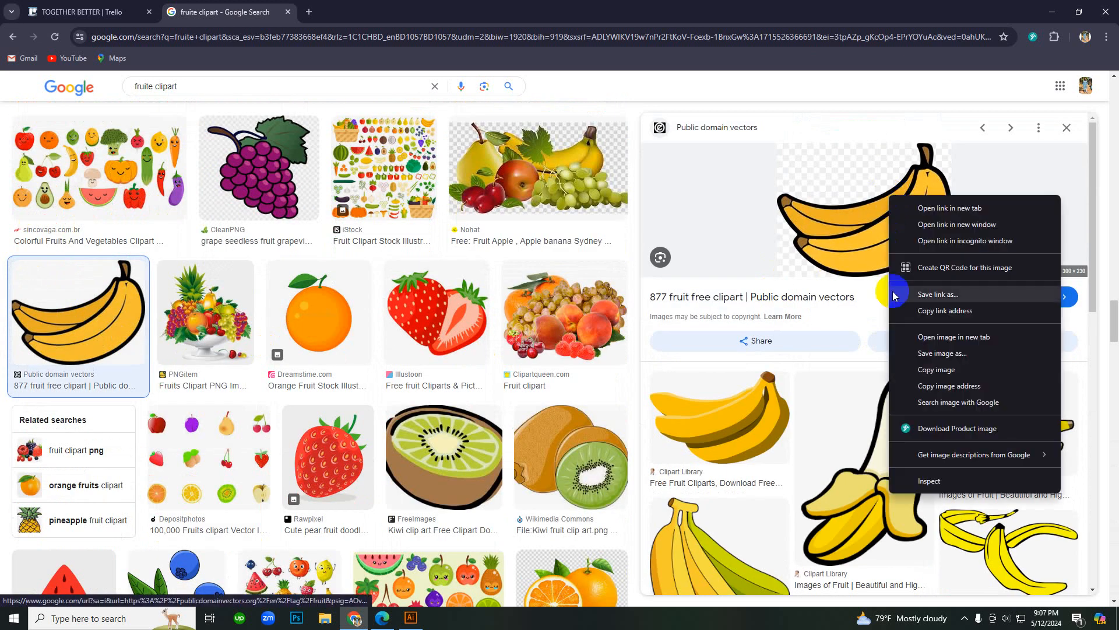
{"action": "left_click", "coordinate": [935, 354]}
Step: Switch to Facebook in Edge and send the copied bananas image in the open chat
{"action": "left_click", "coordinate": [485, 548]}
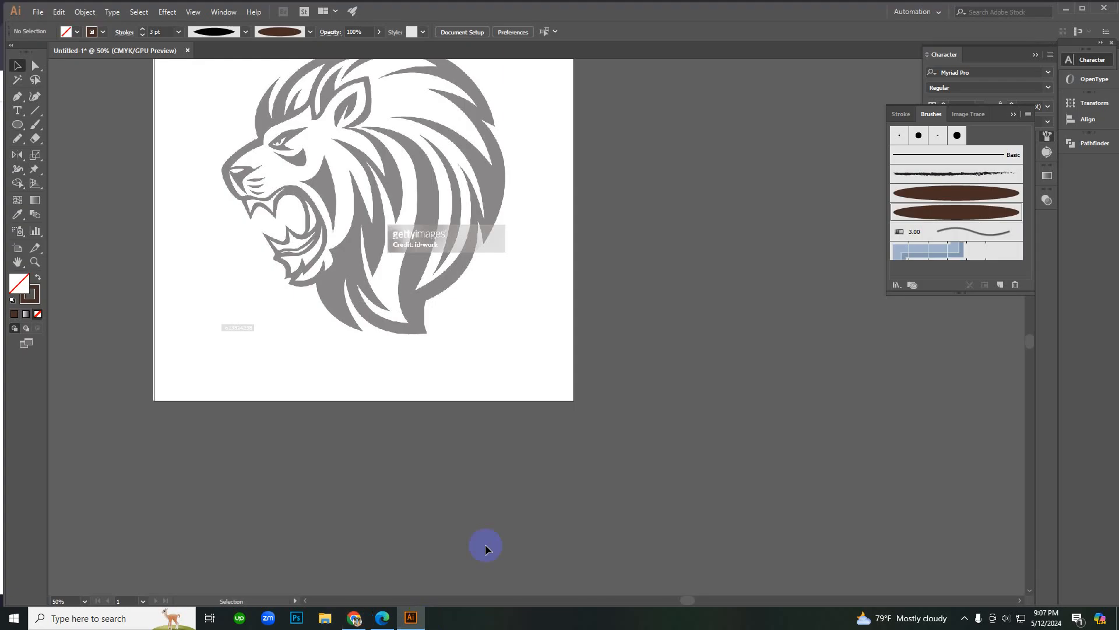
{"action": "left_click", "coordinate": [383, 617]}
{"action": "left_click", "coordinate": [993, 591]}
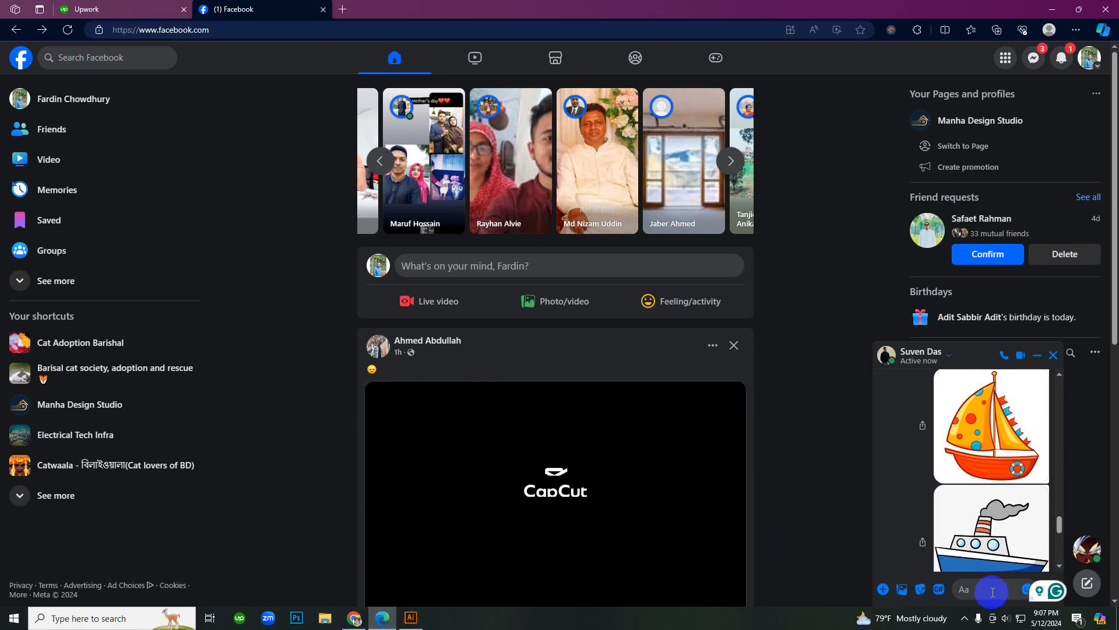
{"action": "left_click", "coordinate": [857, 445]}
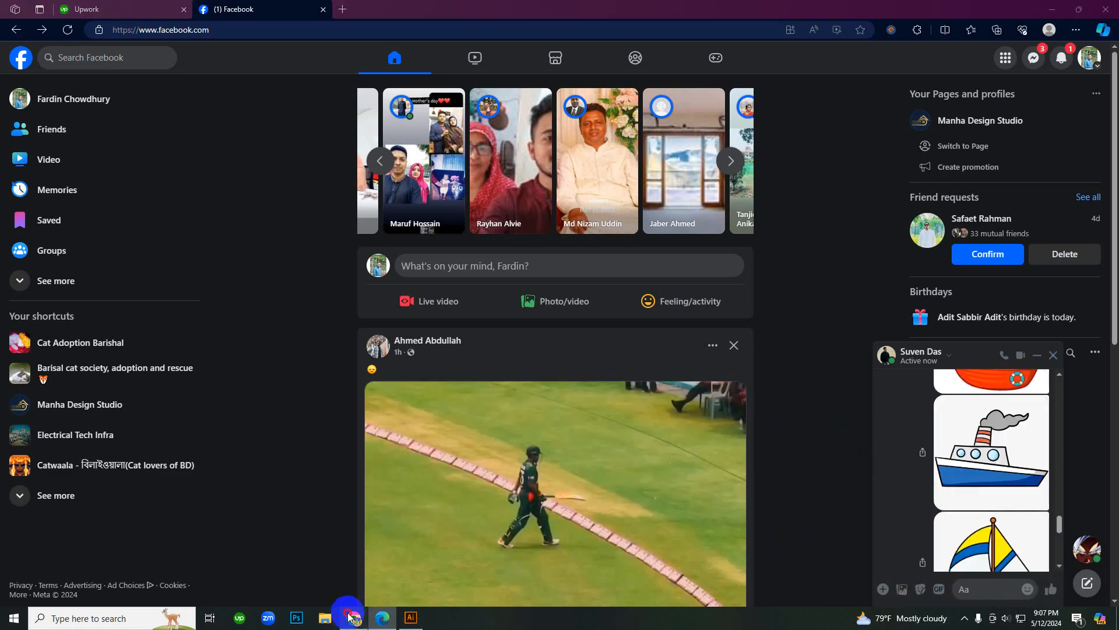
Step: Return to the fruit results in Chrome and copy the Classroom Clipart green apple image
{"action": "left_click", "coordinate": [353, 617]}
{"action": "scroll", "coordinate": [367, 358], "scroll_direction": "down", "scroll_amount": 5}
{"action": "scroll", "coordinate": [367, 358], "scroll_direction": "down", "scroll_amount": 3}
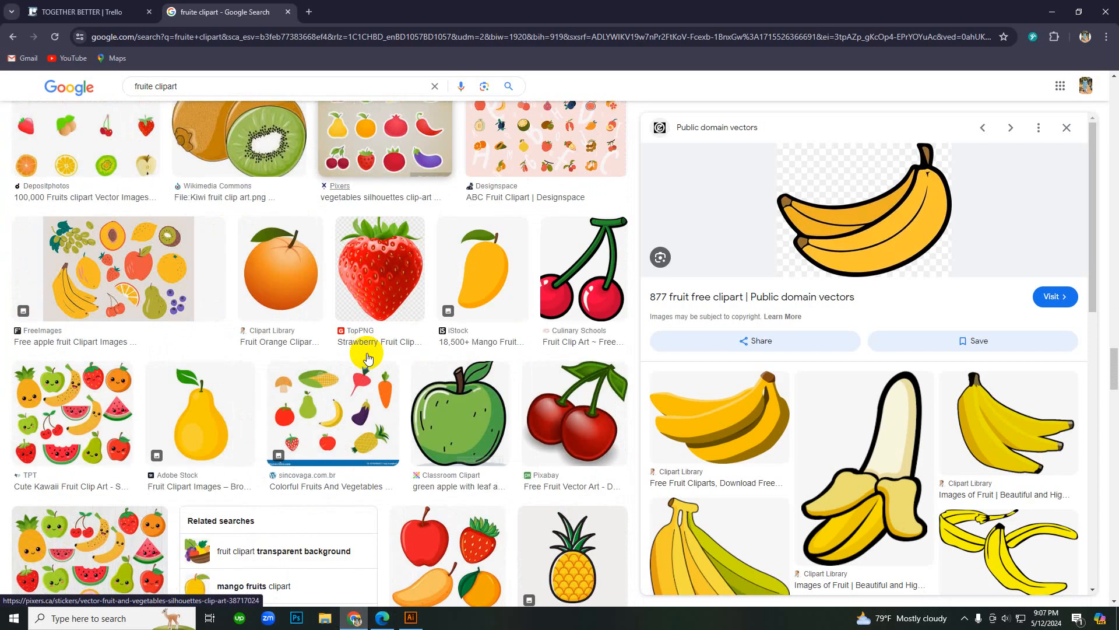
{"action": "left_click", "coordinate": [460, 402]}
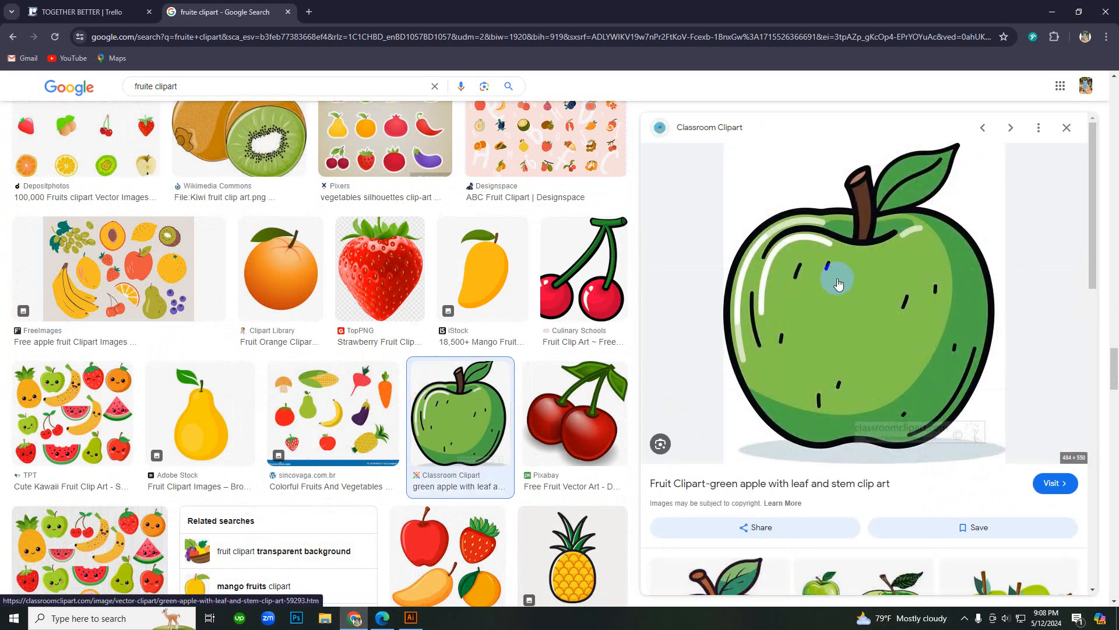
{"action": "right_click", "coordinate": [835, 281]}
{"action": "left_click", "coordinate": [658, 527]}
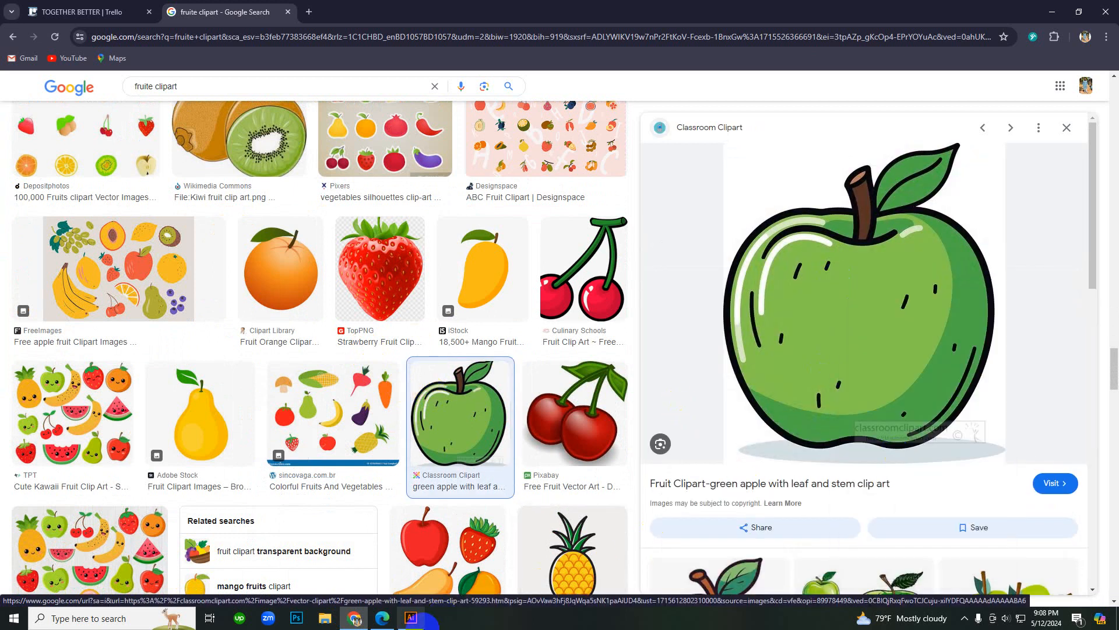
Step: Switch to Facebook in Edge and send the copied green apple image in the open chat
{"action": "key", "text": "alt+Tab"}
{"action": "left_click", "coordinate": [382, 618]}
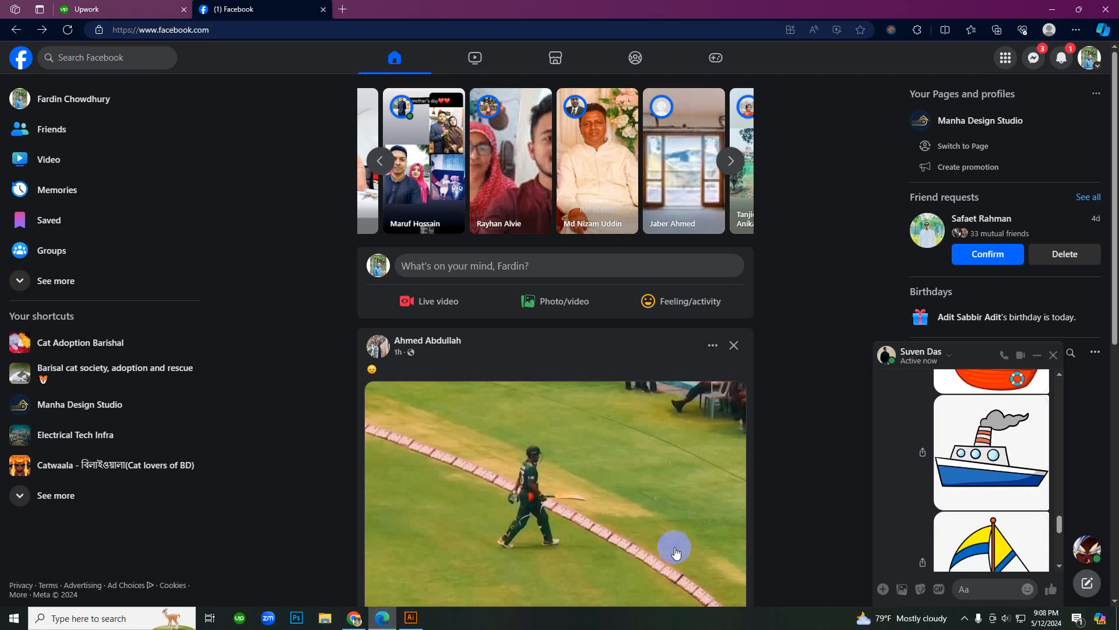
{"action": "left_click", "coordinate": [956, 587]}
{"action": "key", "text": "ctrl+v"}
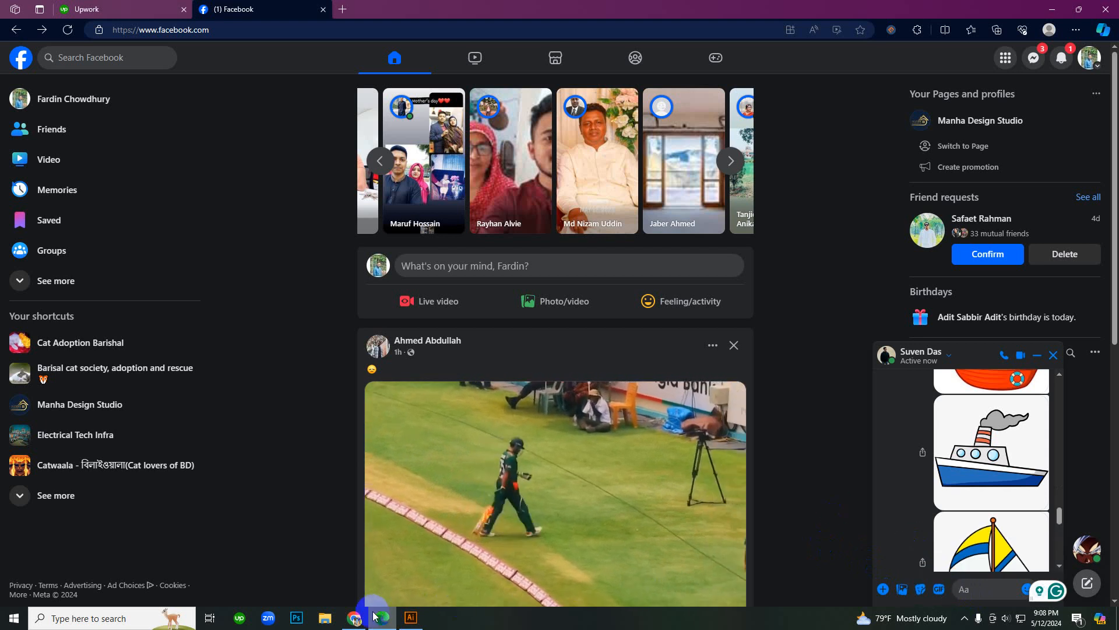
Step: Return to Chrome and look further through the fruit results, then search Google Images for pineapple clipart
{"action": "left_click", "coordinate": [354, 618]}
{"action": "scroll", "coordinate": [475, 369], "scroll_direction": "down", "scroll_amount": 10}
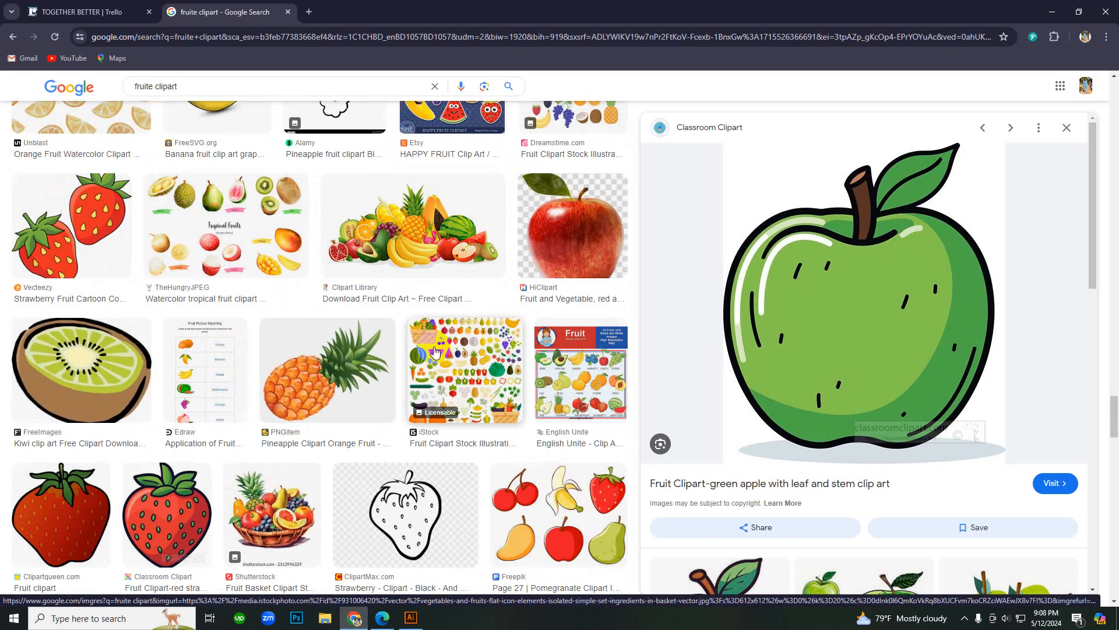
{"action": "scroll", "coordinate": [433, 350], "scroll_direction": "down", "scroll_amount": 3}
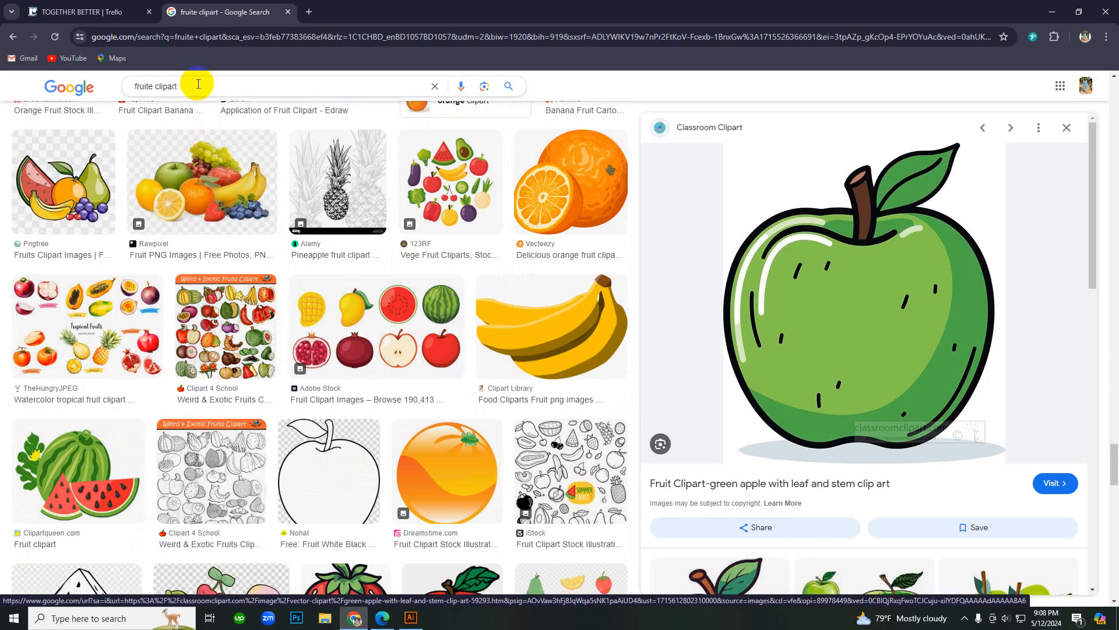
{"action": "left_click_drag", "start_coordinate": [155, 89], "coordinate": [123, 98]}
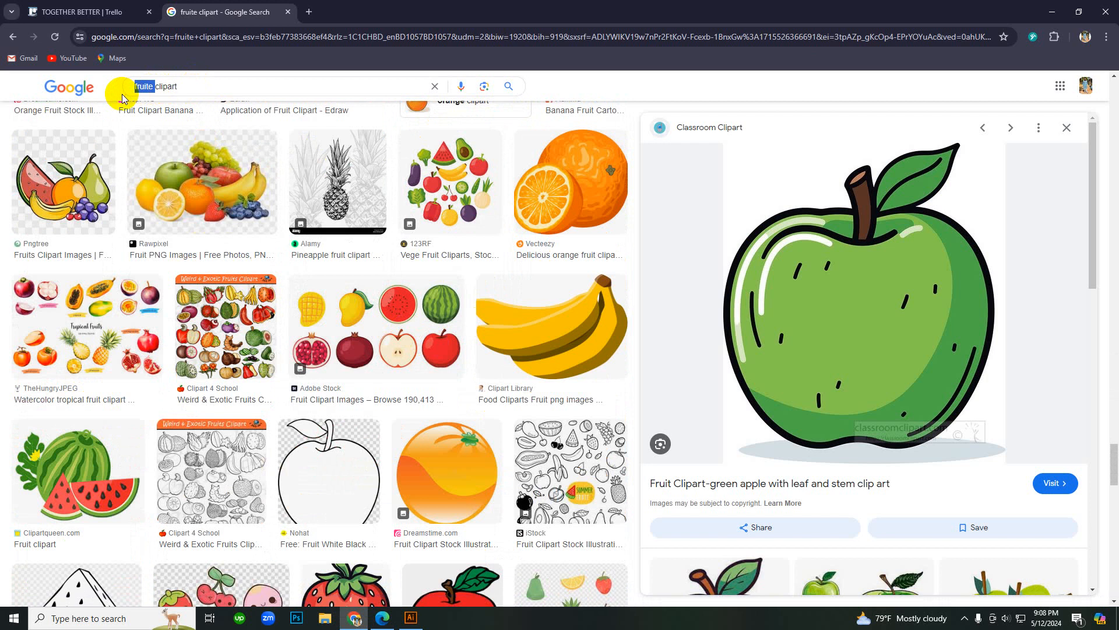
{"action": "type", "text": "pinapp"}
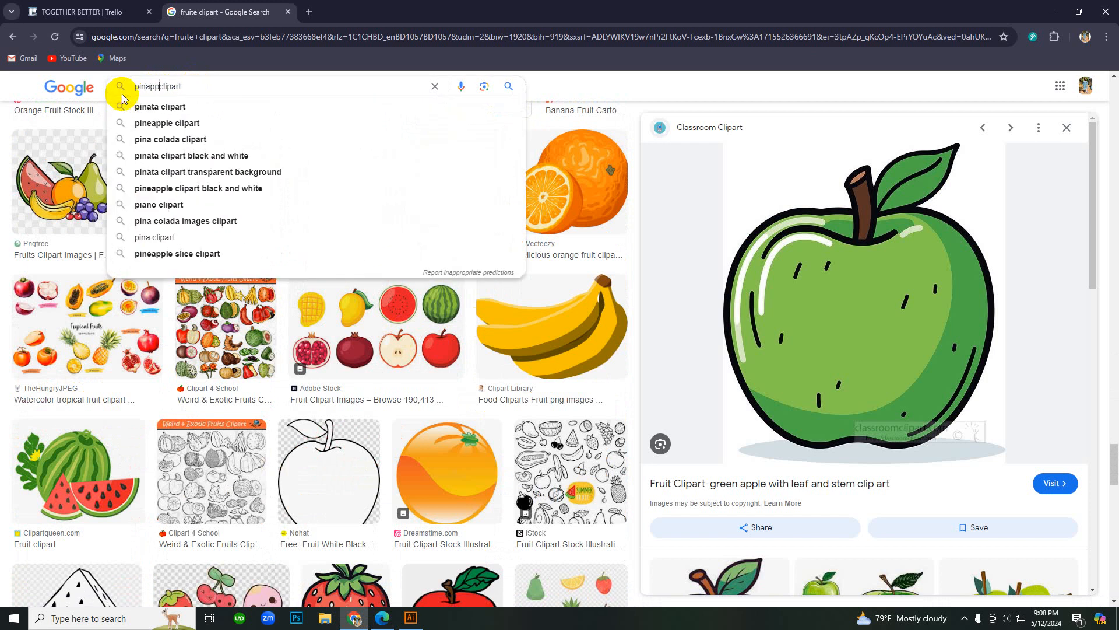
{"action": "type", "text": "le"}
{"action": "left_click", "coordinate": [150, 106]}
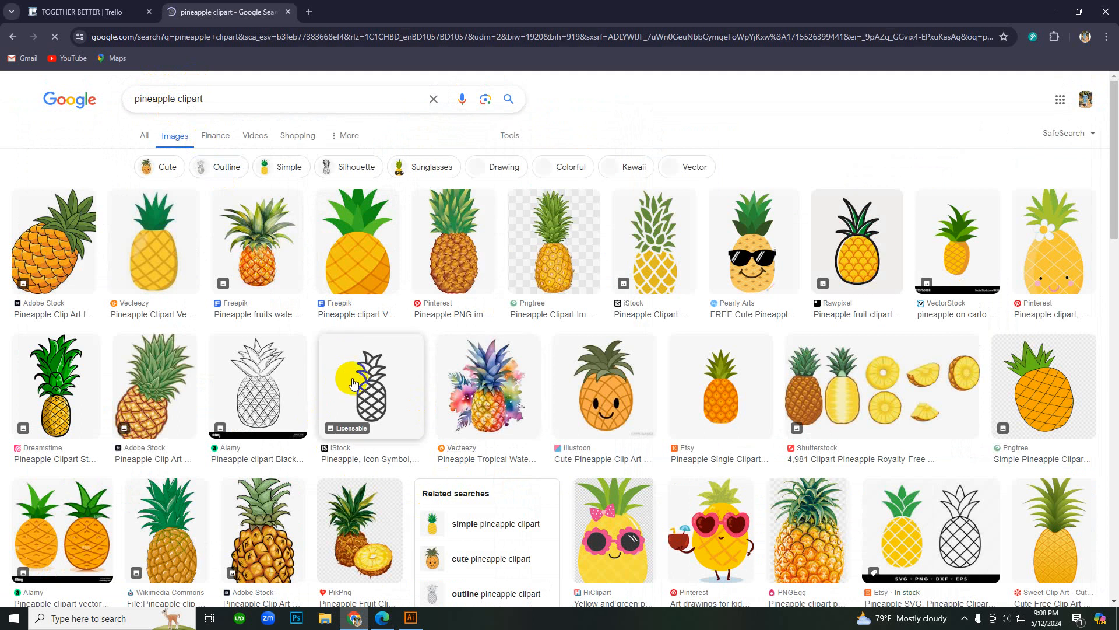
Step: Examine the pineapple clipart results for a usable picture, including the Premium Svg bundle and the related Pinterest cut file image
{"action": "scroll", "coordinate": [353, 373], "scroll_direction": "down", "scroll_amount": 5}
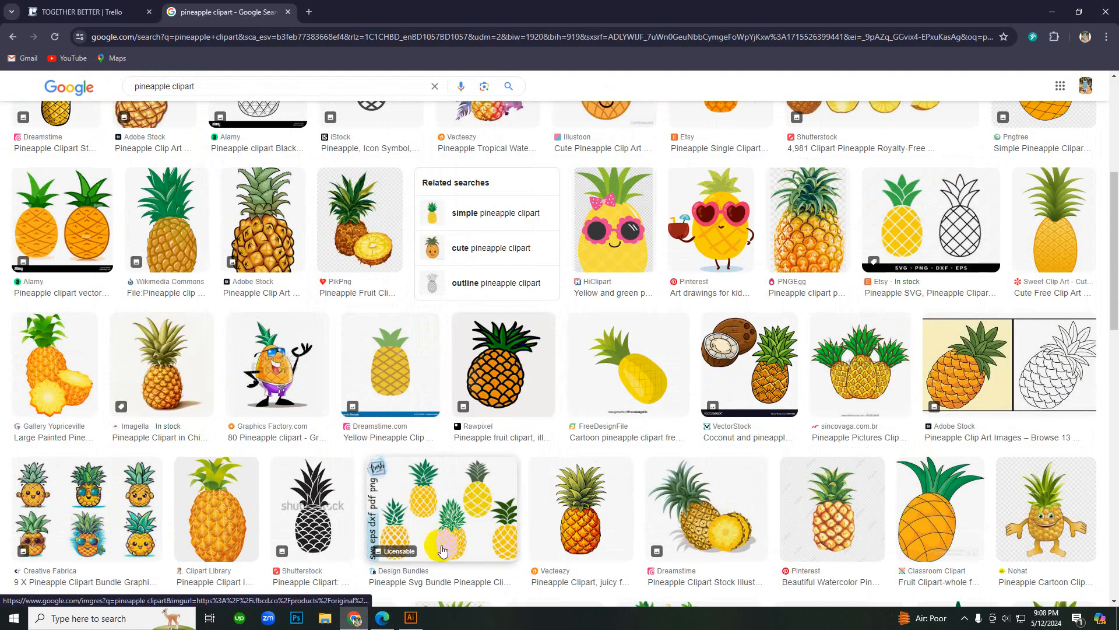
{"action": "scroll", "coordinate": [603, 285], "scroll_direction": "down", "scroll_amount": 6}
{"action": "scroll", "coordinate": [603, 286], "scroll_direction": "down", "scroll_amount": 6}
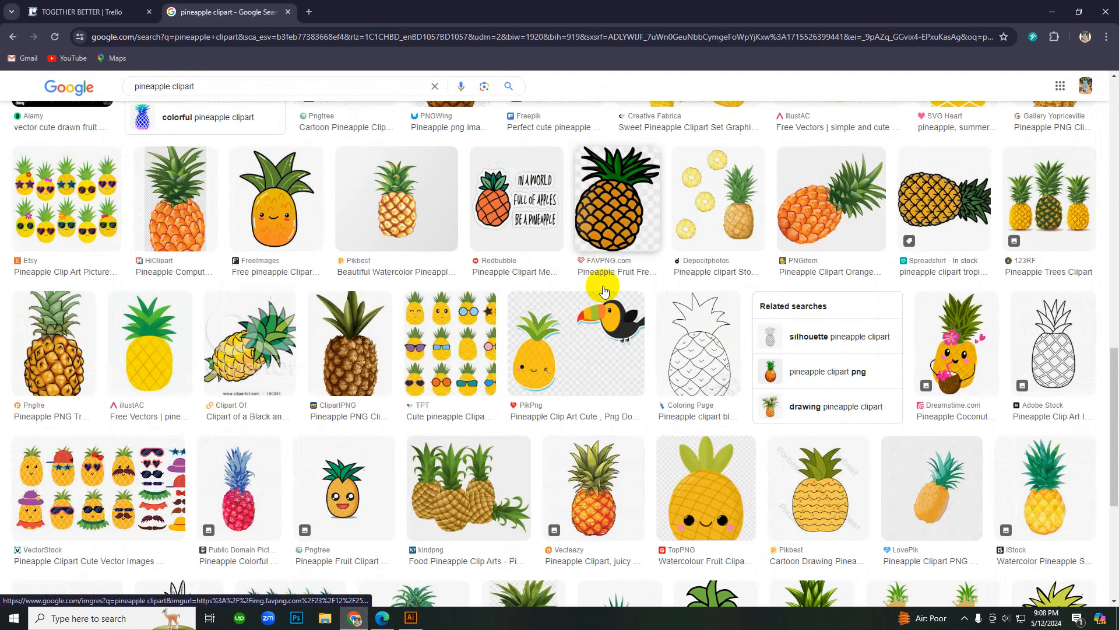
{"action": "scroll", "coordinate": [264, 421], "scroll_direction": "down", "scroll_amount": 3}
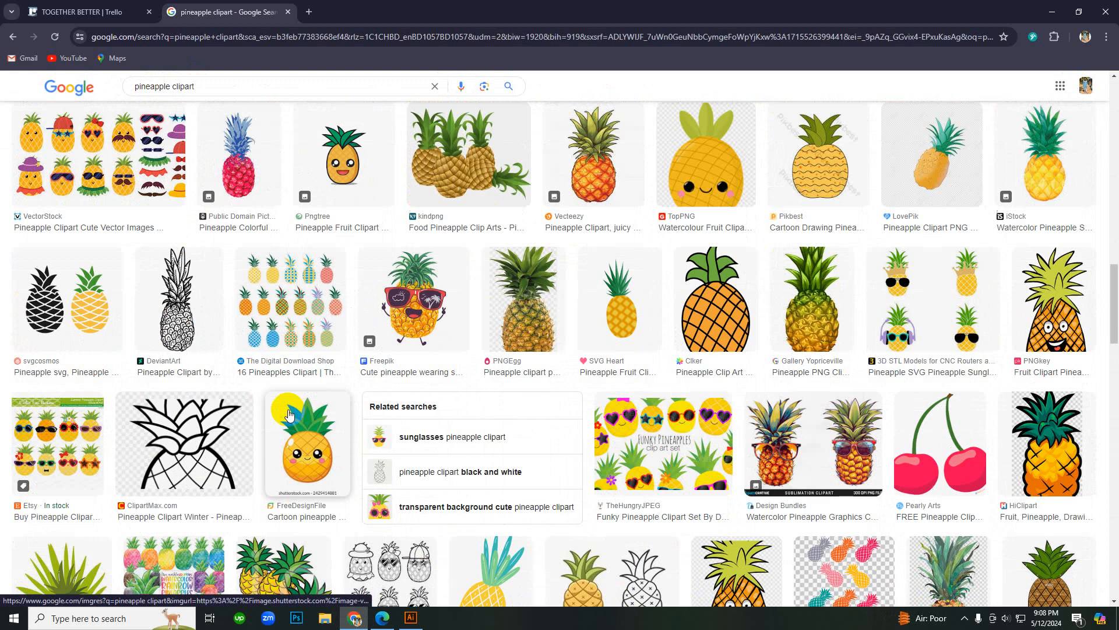
{"action": "scroll", "coordinate": [484, 343], "scroll_direction": "down", "scroll_amount": 5}
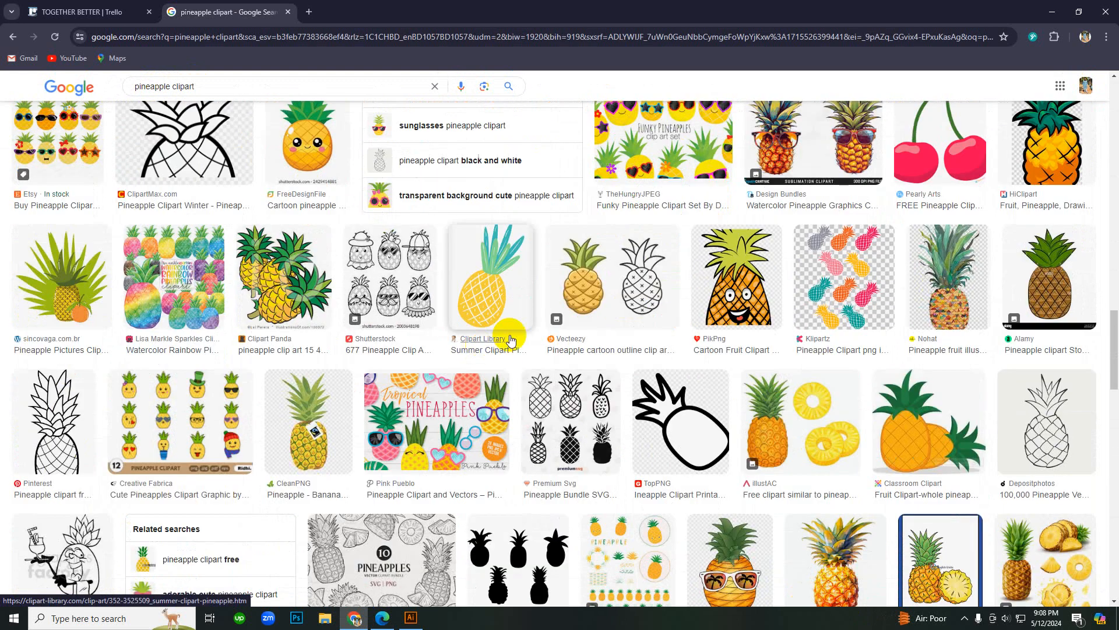
{"action": "left_click", "coordinate": [592, 427]}
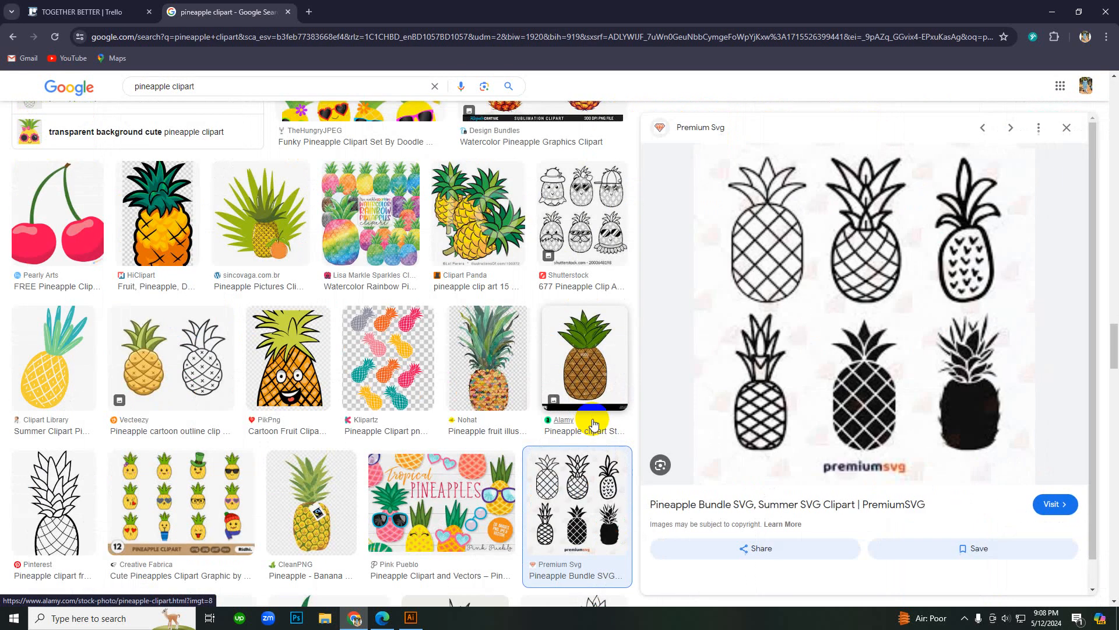
{"action": "scroll", "coordinate": [862, 288], "scroll_direction": "down", "scroll_amount": 5}
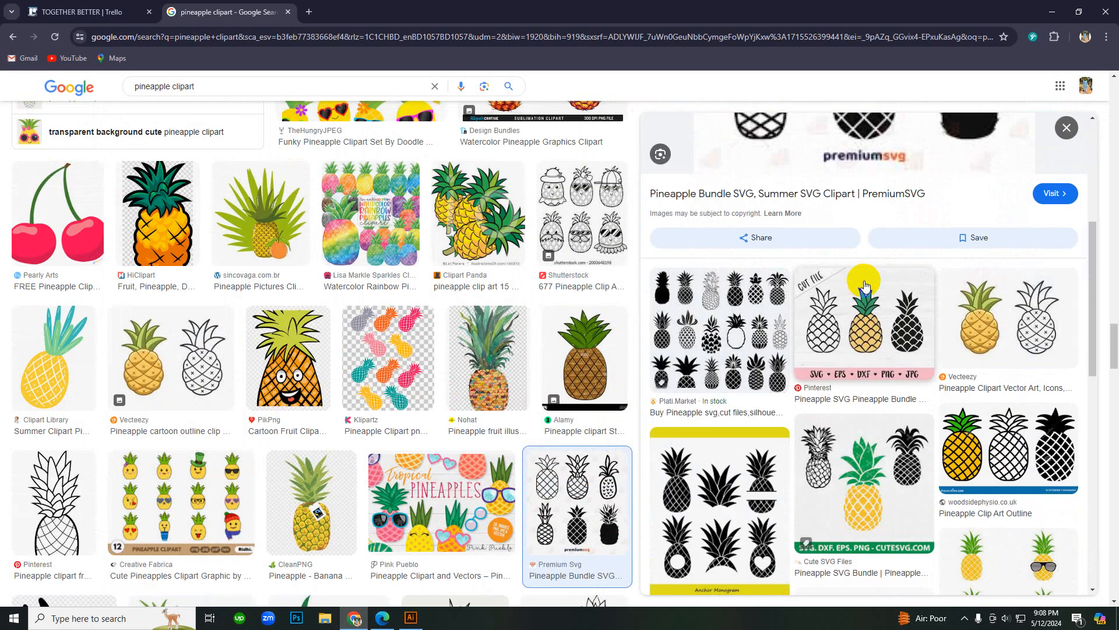
{"action": "left_click", "coordinate": [843, 324]}
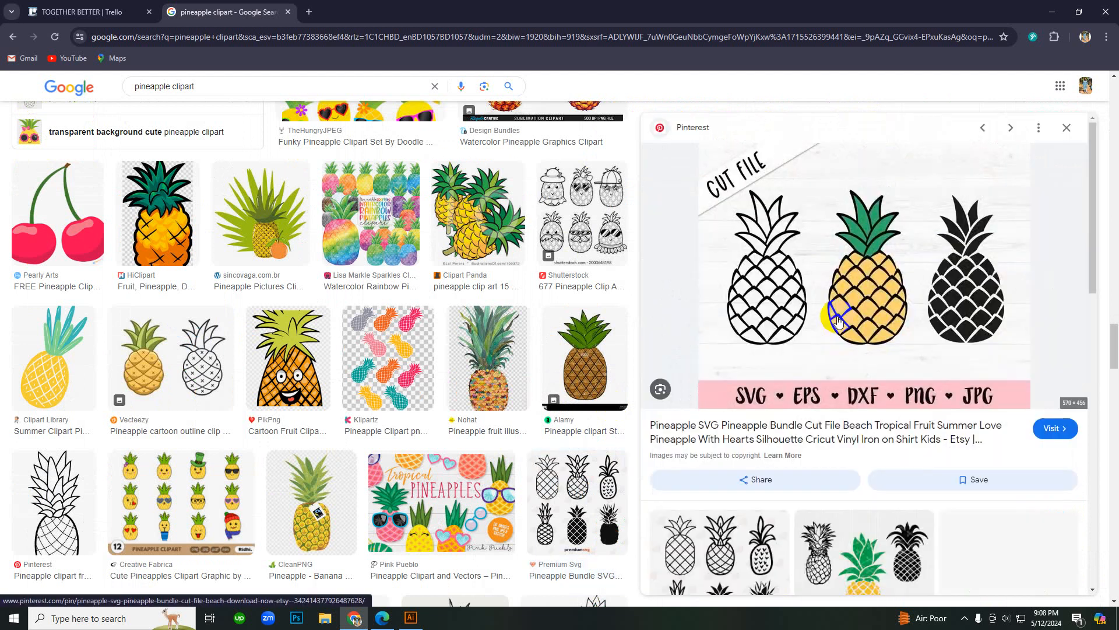
{"action": "scroll", "coordinate": [837, 320], "scroll_direction": "down", "scroll_amount": 3}
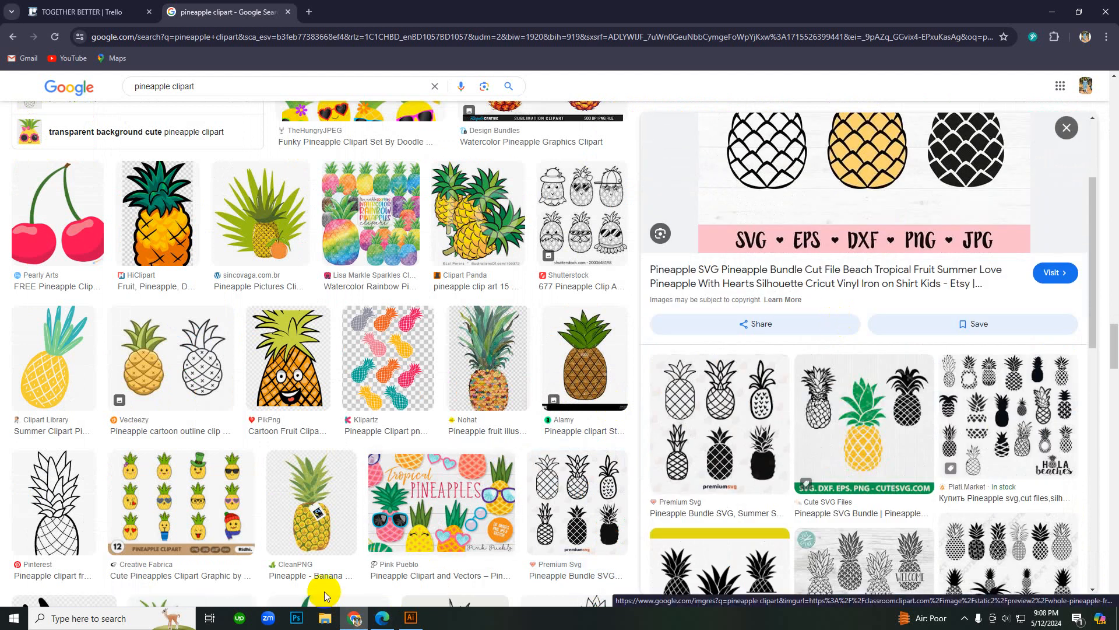
Step: Open the clip art folder on the reflex it batch 10 (F:) drive in File Explorer
{"action": "key", "text": "super+e"}
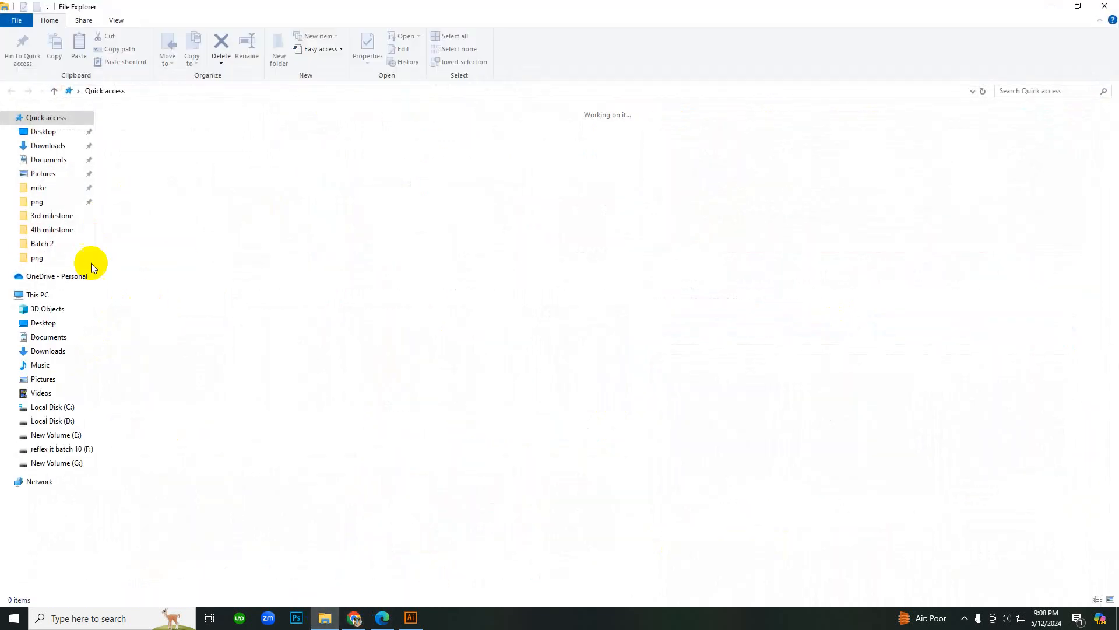
{"action": "left_click", "coordinate": [65, 449]}
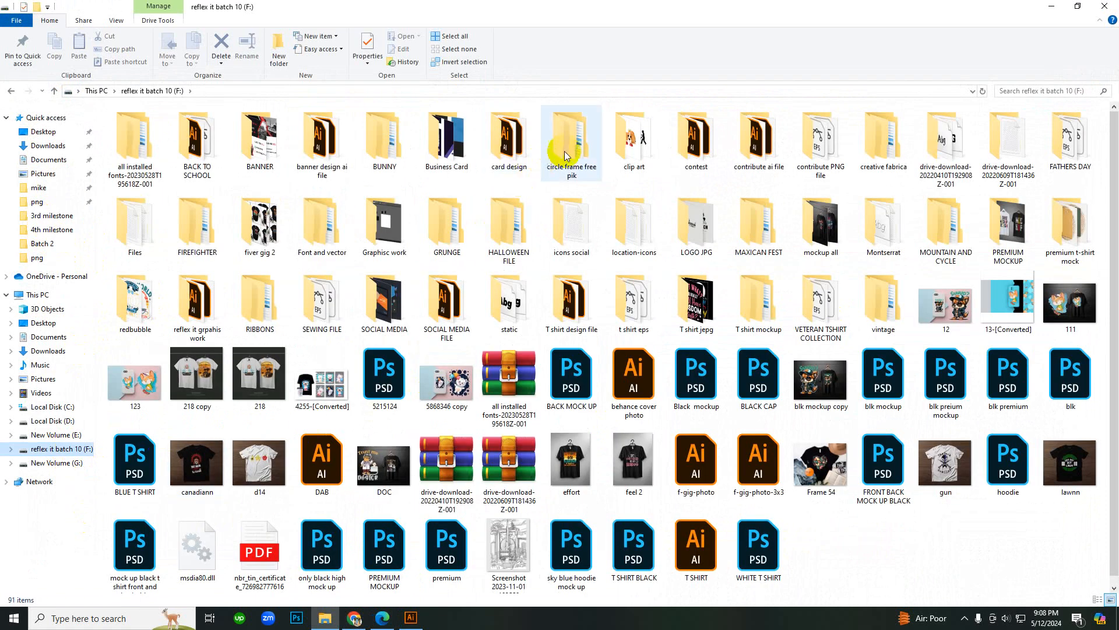
{"action": "double_click", "coordinate": [634, 155]}
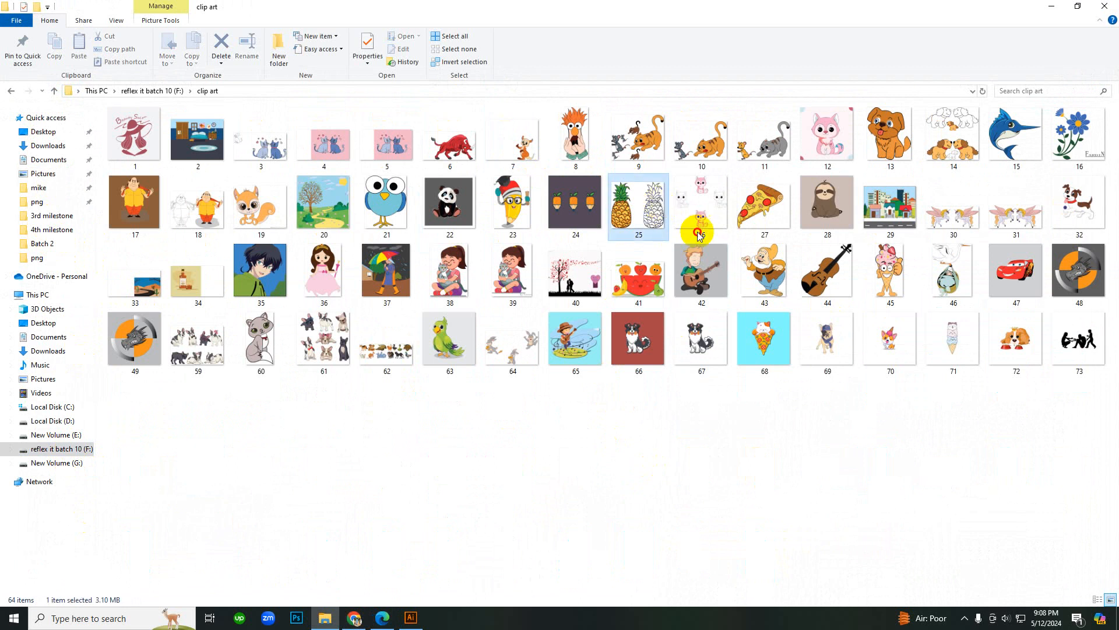
Step: Try to transfer pineapple image 25 directly from the clip art folder into the open Facebook chat
{"action": "left_click_drag", "start_coordinate": [700, 235], "coordinate": [991, 590]}
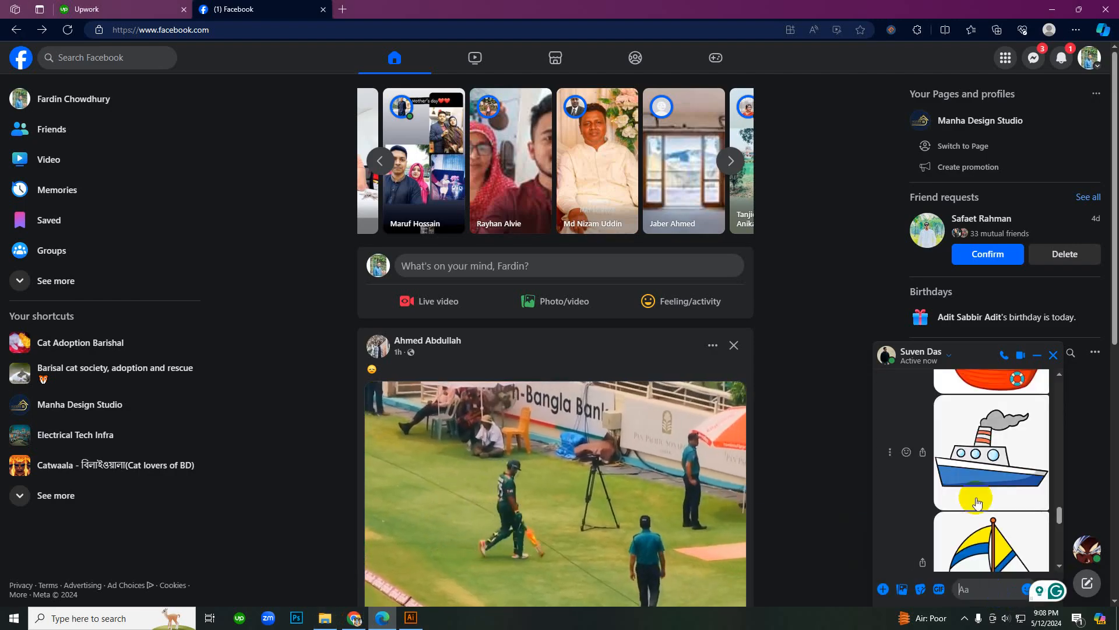
{"action": "left_click", "coordinate": [354, 619]}
{"action": "left_click", "coordinate": [324, 618]}
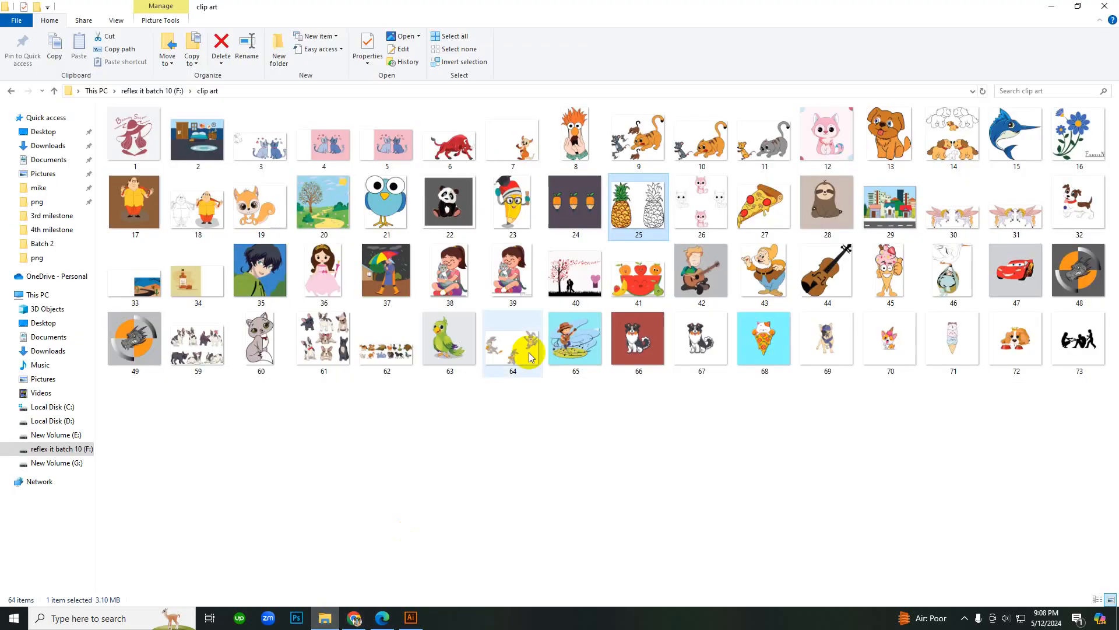
Step: Copy pineapple image 25 in the clip art folder and switch to Facebook in Edge
{"action": "right_click", "coordinate": [649, 197]}
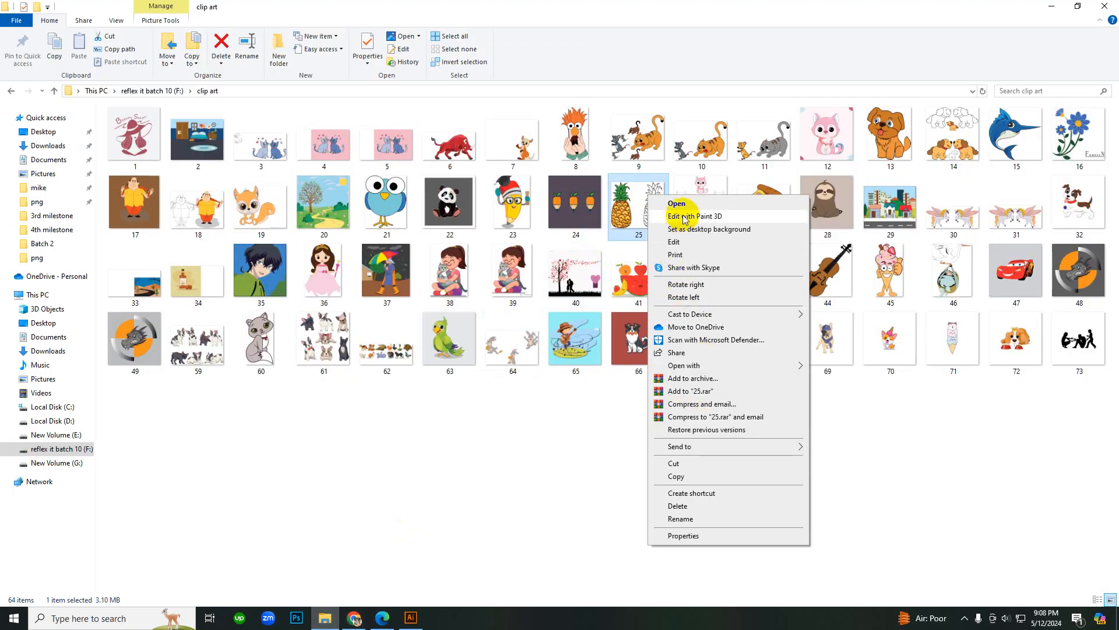
{"action": "left_click", "coordinate": [721, 475]}
{"action": "left_click", "coordinate": [411, 618]}
{"action": "left_click", "coordinate": [408, 619]}
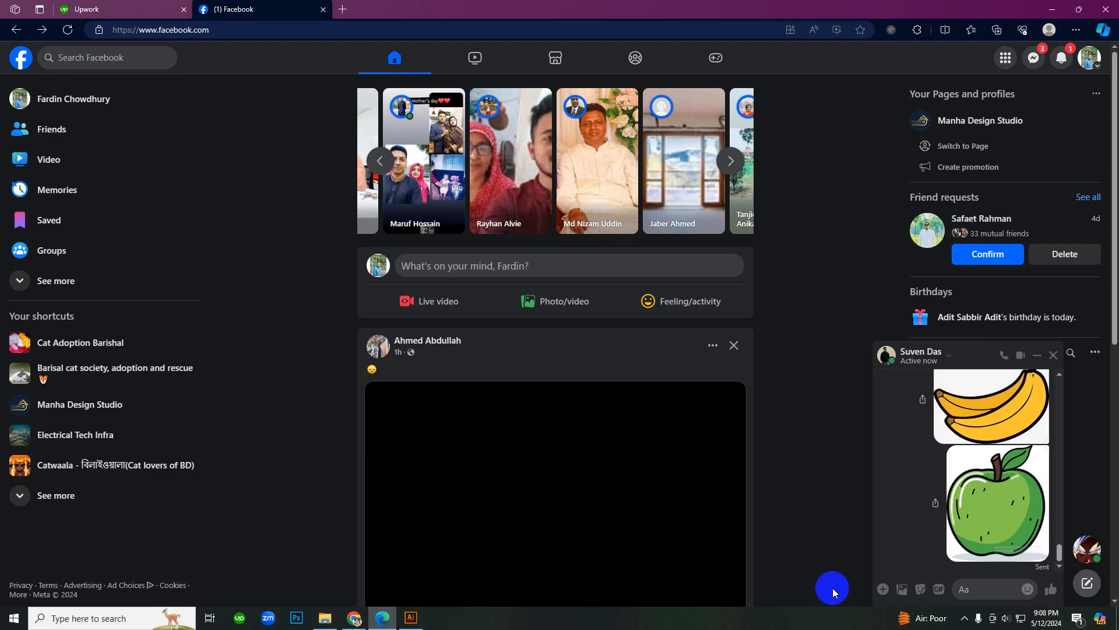
Step: Send the copied pineapple image in the open Facebook chat
{"action": "left_click", "coordinate": [982, 589]}
{"action": "key", "text": "ctrl+v"}
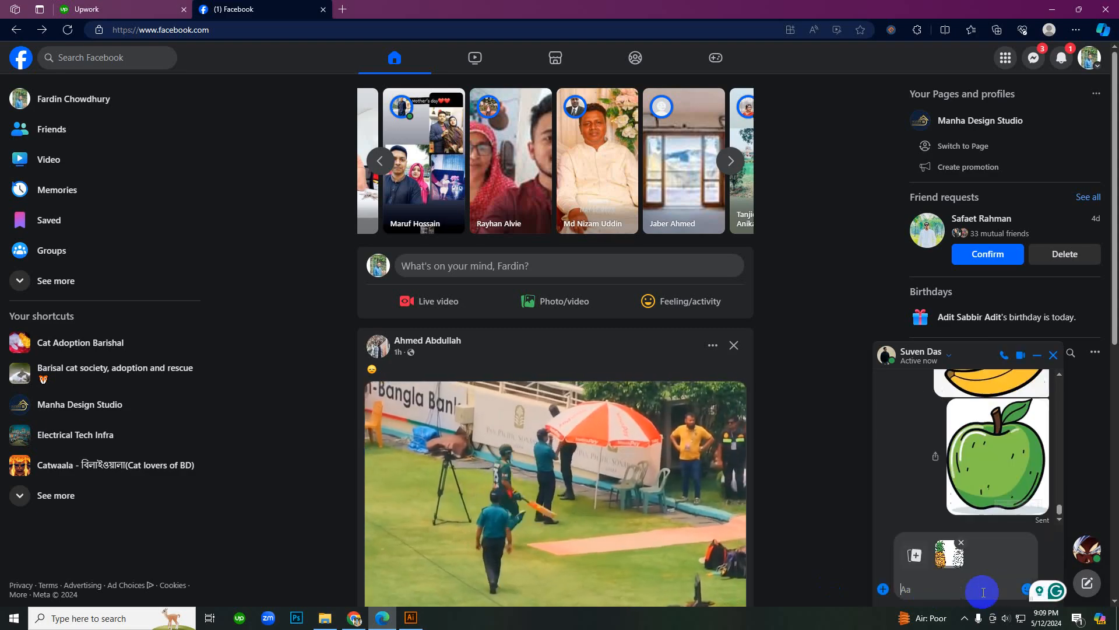
{"action": "left_click", "coordinate": [1052, 587]}
{"action": "left_click", "coordinate": [913, 414]}
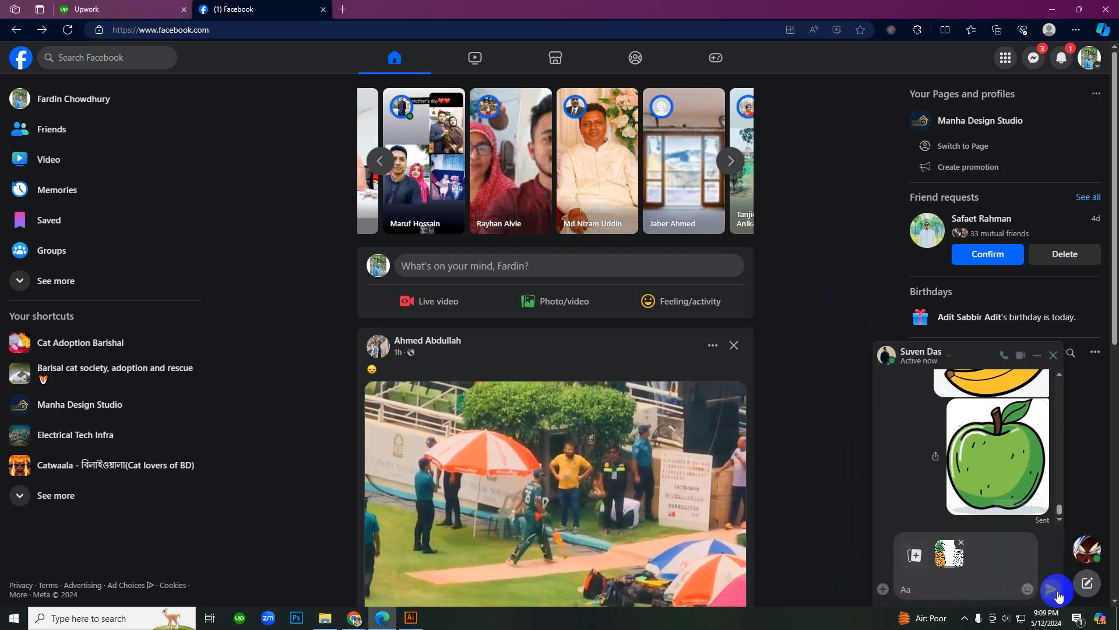
{"action": "left_click_drag", "start_coordinate": [1048, 587], "coordinate": [1096, 32]}
{"action": "left_click", "coordinate": [1041, 593]}
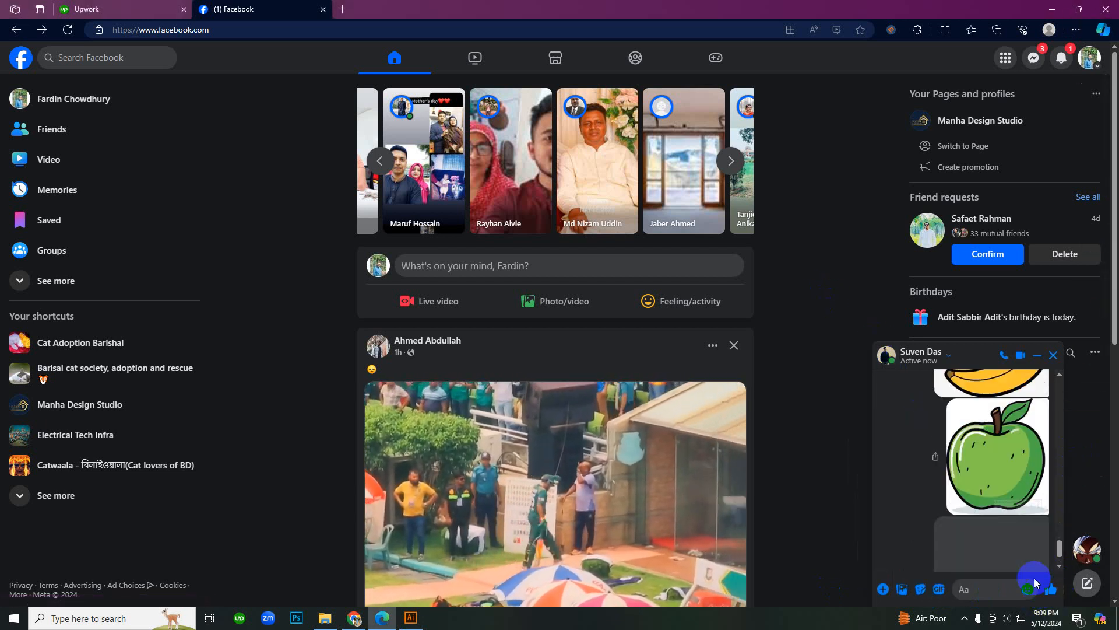
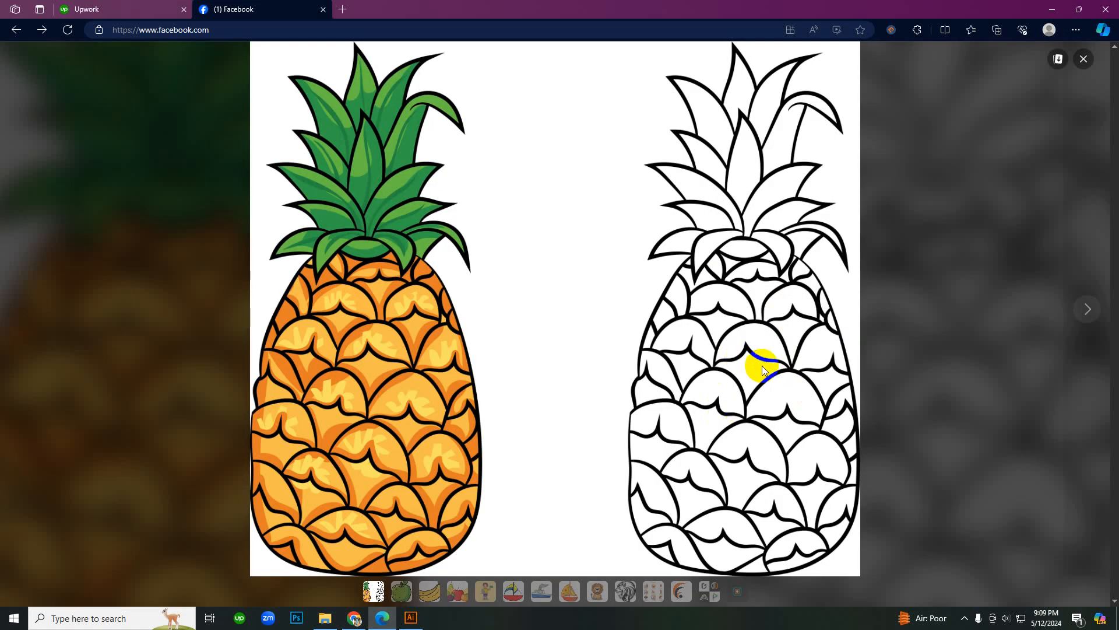
Step: Close the enlarged pineapple picture and return to the clip art folder in File Explorer
{"action": "left_click", "coordinate": [1085, 59]}
{"action": "scroll", "coordinate": [780, 432], "scroll_direction": "down", "scroll_amount": 4}
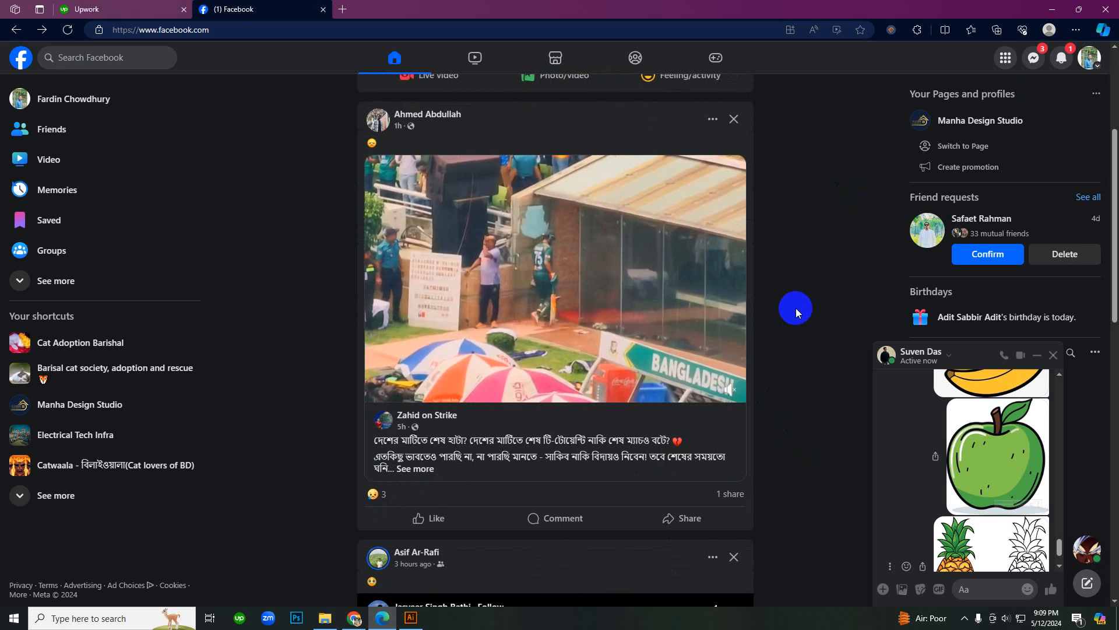
{"action": "scroll", "coordinate": [795, 307], "scroll_direction": "up", "scroll_amount": 4}
{"action": "left_click", "coordinate": [367, 615]}
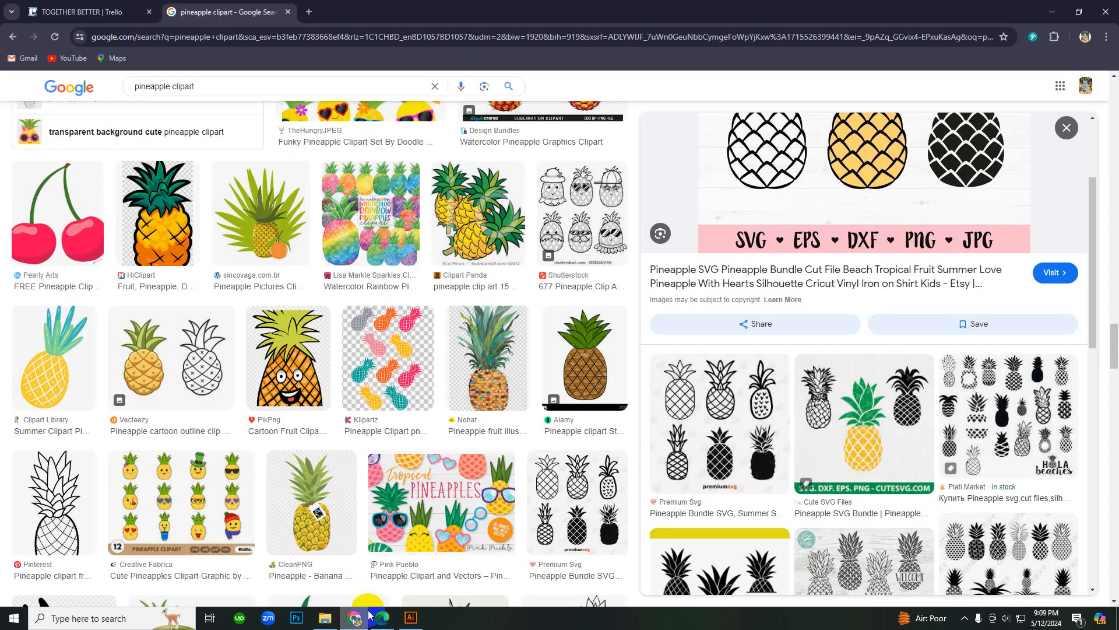
{"action": "left_click", "coordinate": [322, 619]}
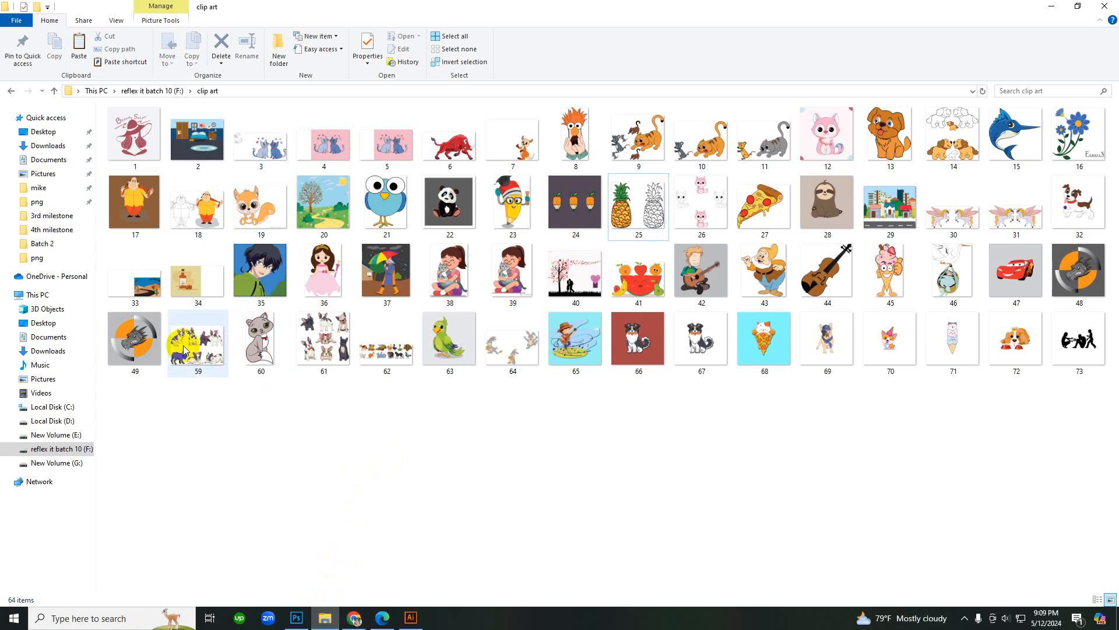
Step: View images 49, 17, 8 and 15 from the clip art folder one after another at full size
{"action": "left_click", "coordinate": [150, 346]}
{"action": "double_click", "coordinate": [154, 348]}
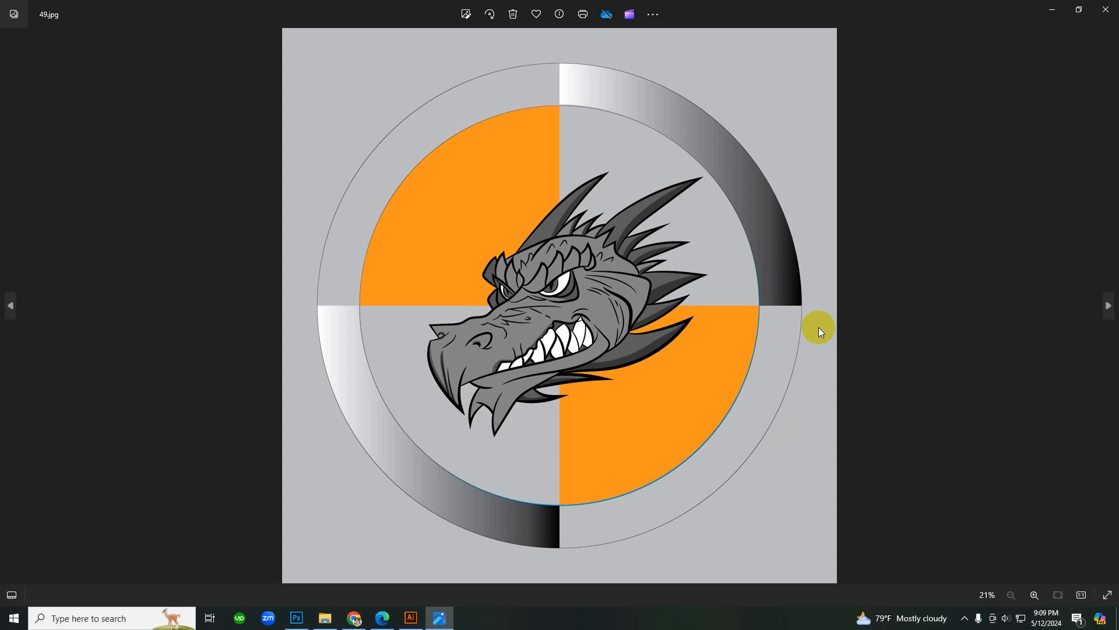
{"action": "left_click", "coordinate": [1106, 9]}
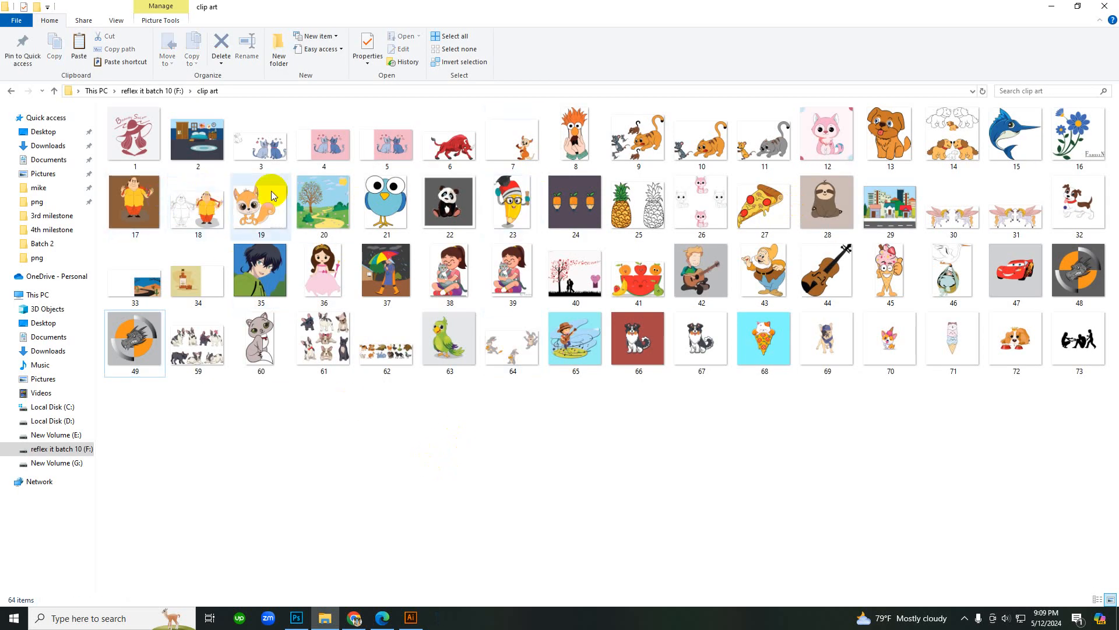
{"action": "left_click", "coordinate": [157, 201]}
{"action": "double_click", "coordinate": [163, 203]}
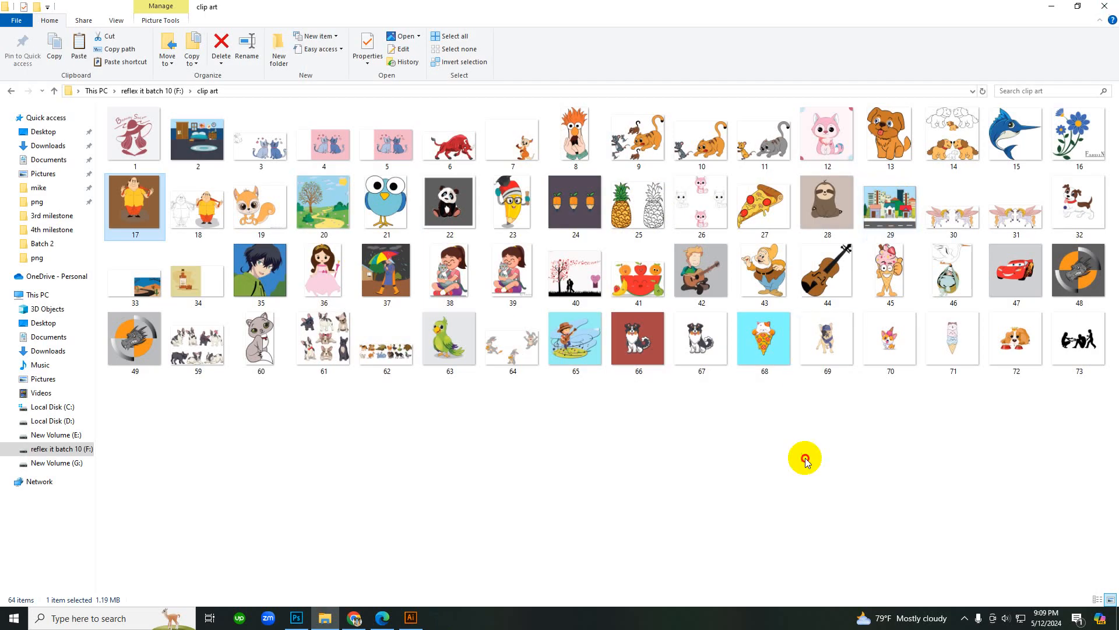
{"action": "left_click", "coordinate": [578, 144]}
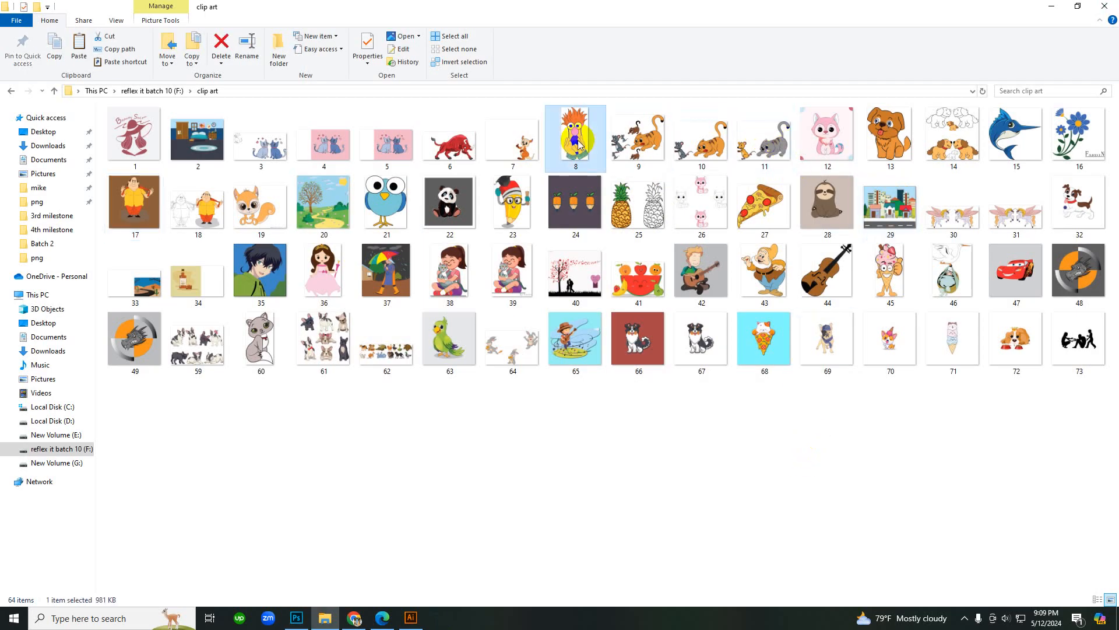
{"action": "left_click", "coordinate": [286, 622]}
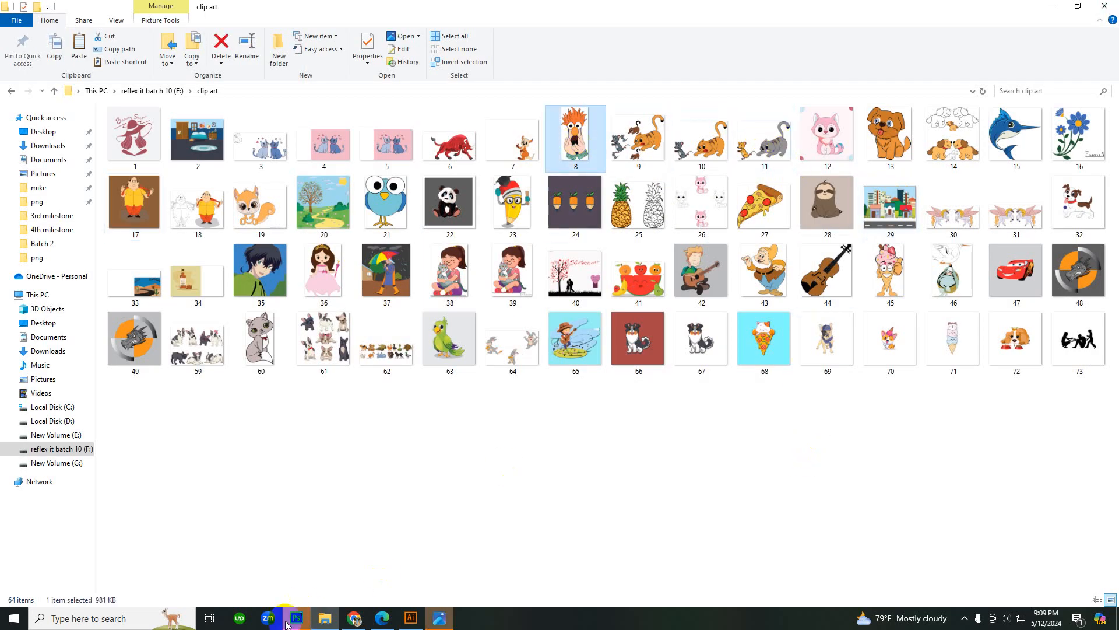
{"action": "left_click", "coordinate": [338, 528]}
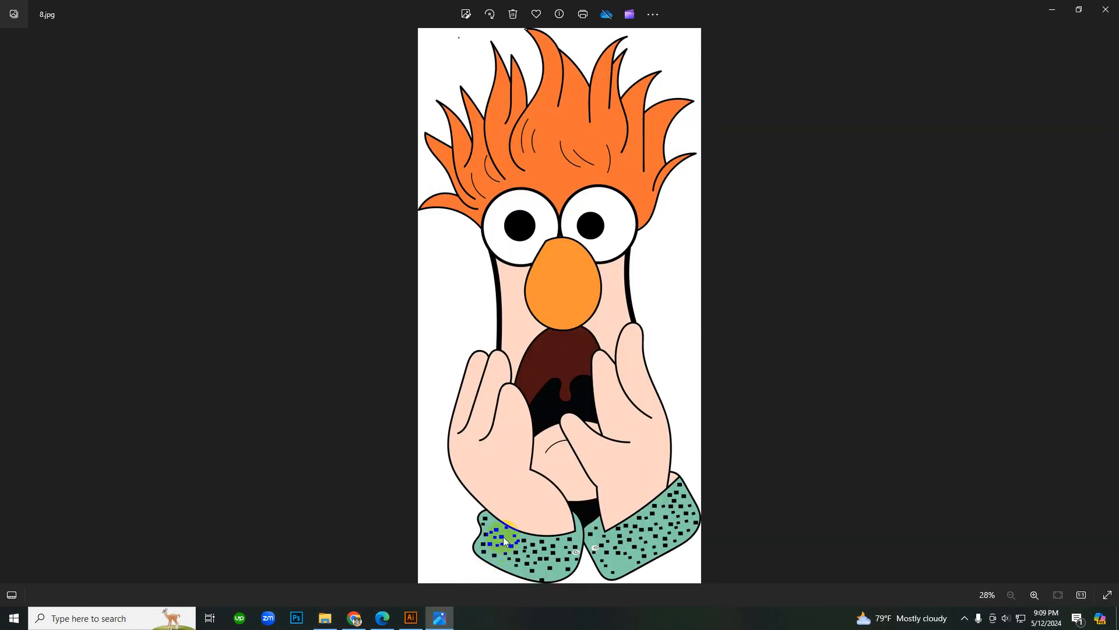
{"action": "left_click", "coordinate": [1106, 9]}
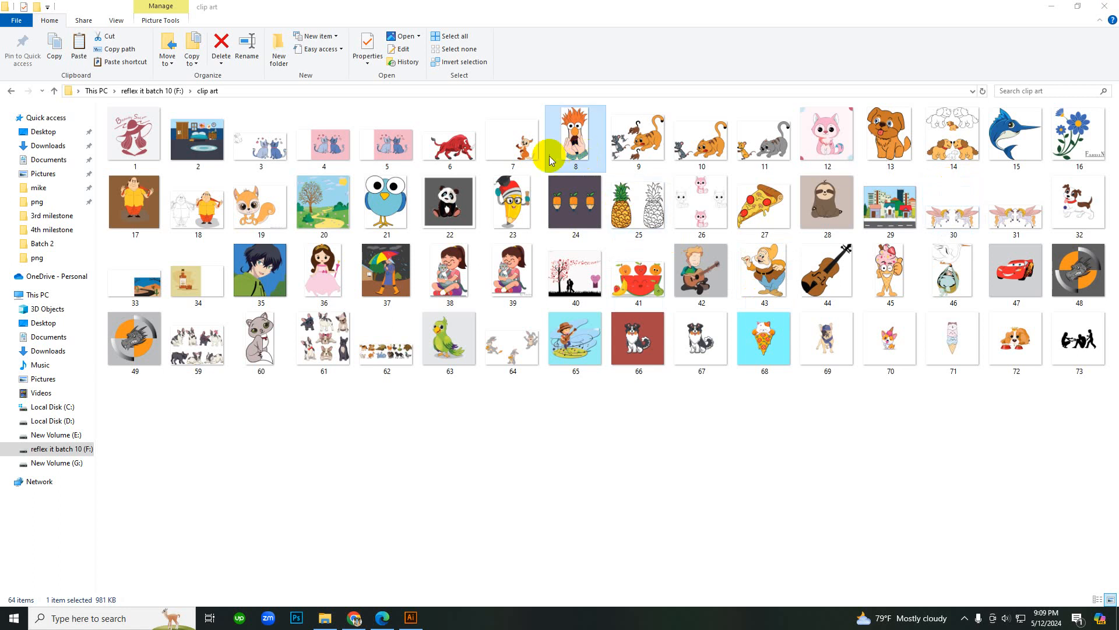
{"action": "double_click", "coordinate": [1034, 121]}
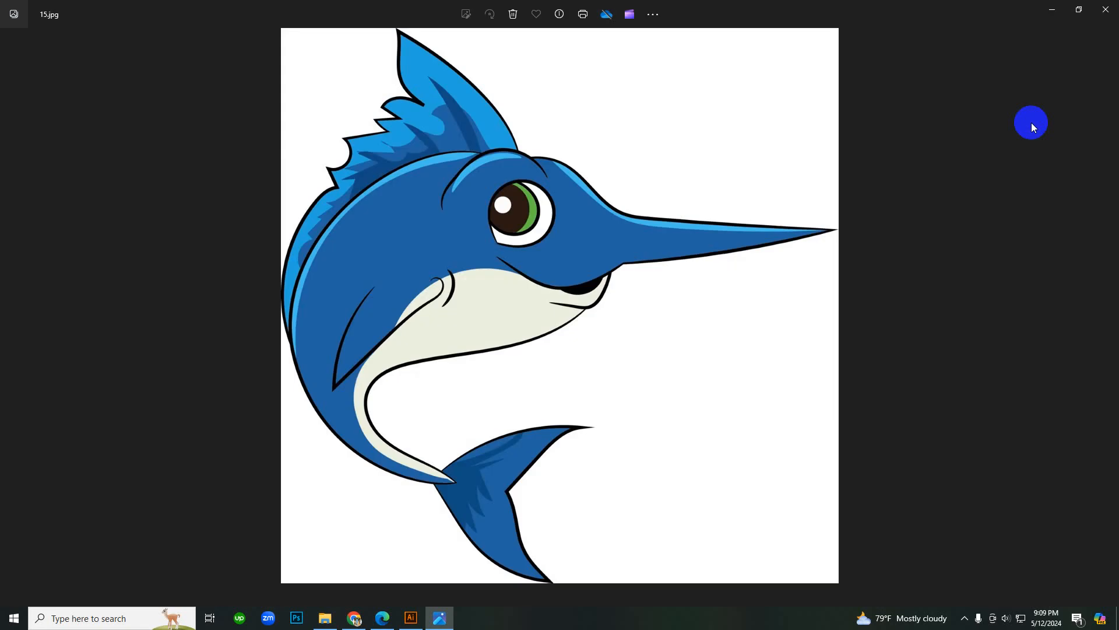
Step: Close image 15, then view image 16 from the clip art folder at full size and close it
{"action": "left_click", "coordinate": [1106, 8]}
{"action": "left_click", "coordinate": [1087, 145]}
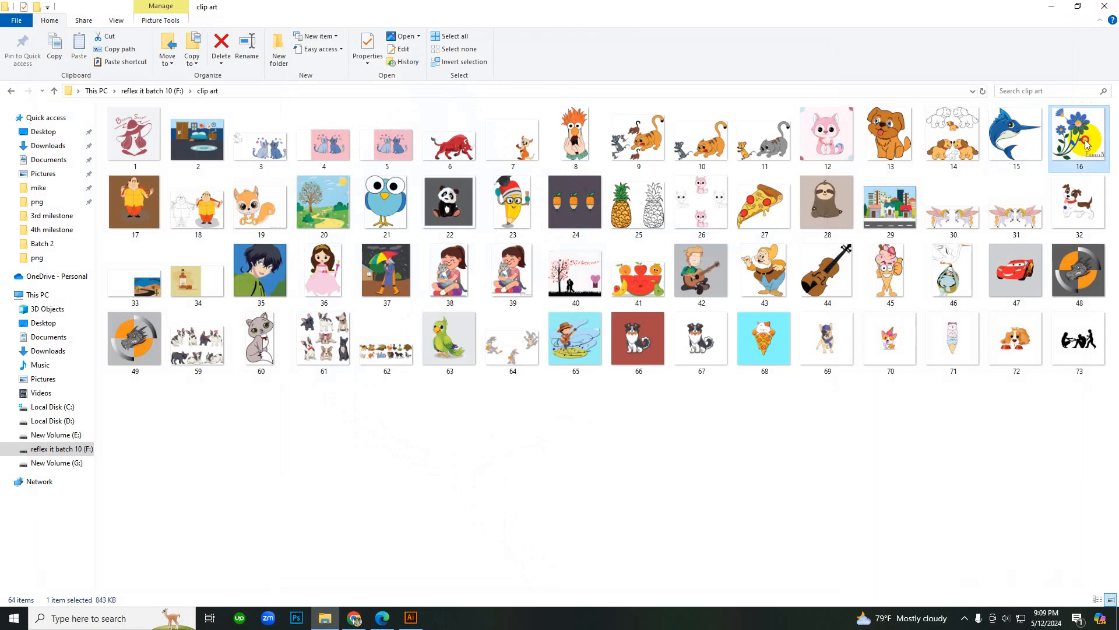
{"action": "double_click", "coordinate": [1086, 143]}
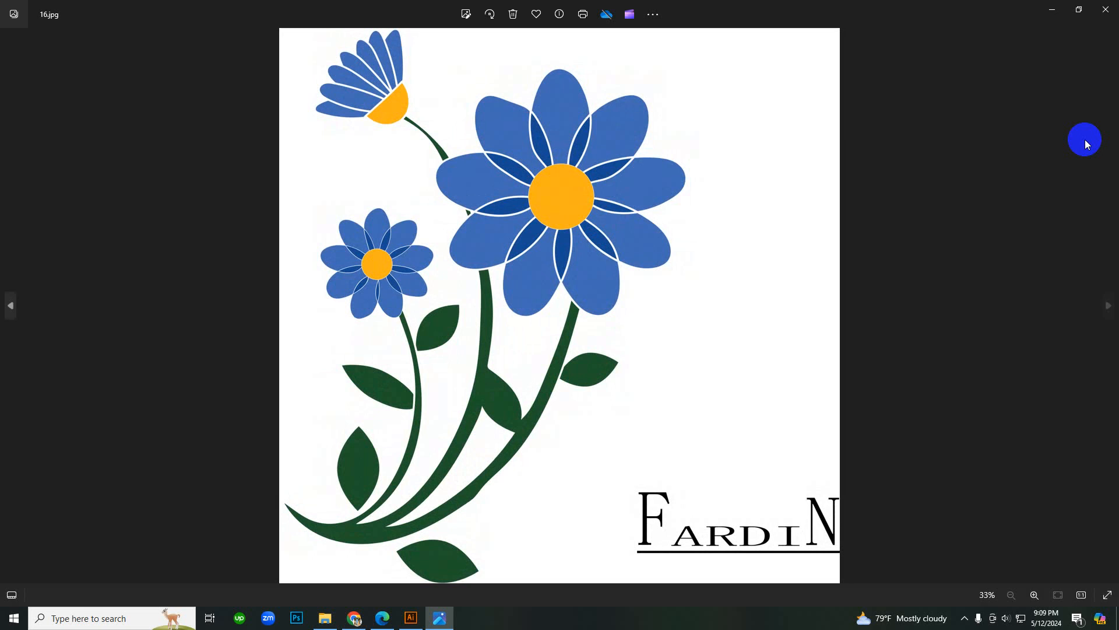
{"action": "left_click", "coordinate": [1105, 7]}
Step: Switch to Chrome and search Google Images for "clipart vector" in place of the pineapple search
{"action": "left_click", "coordinate": [354, 617]}
{"action": "scroll", "coordinate": [277, 268], "scroll_direction": "down", "scroll_amount": 5}
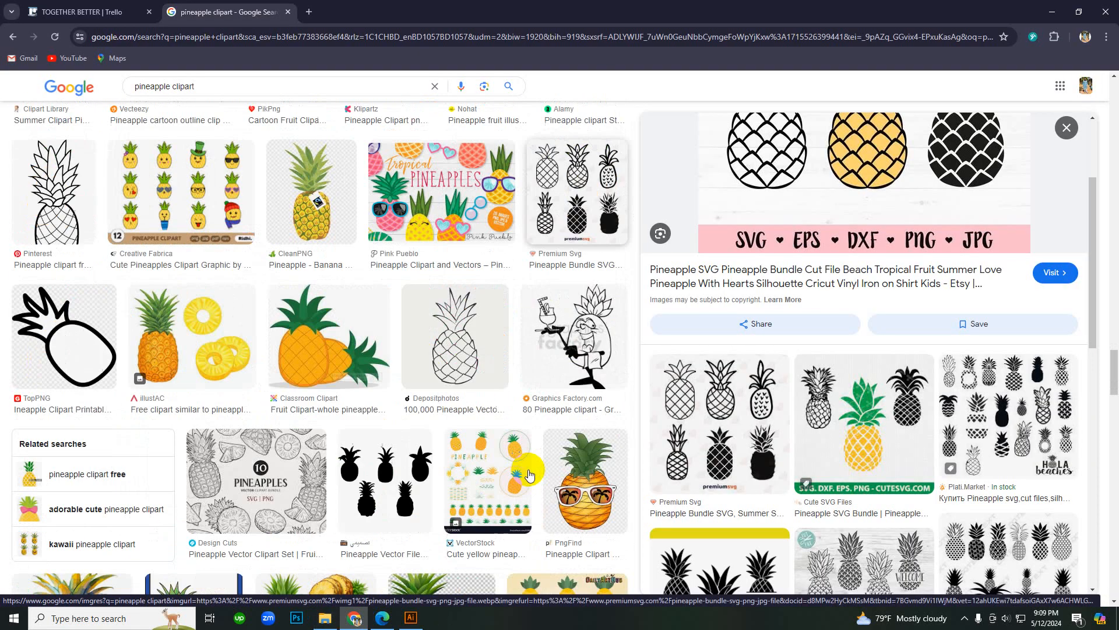
{"action": "left_click_drag", "start_coordinate": [200, 82], "coordinate": [142, 90]}
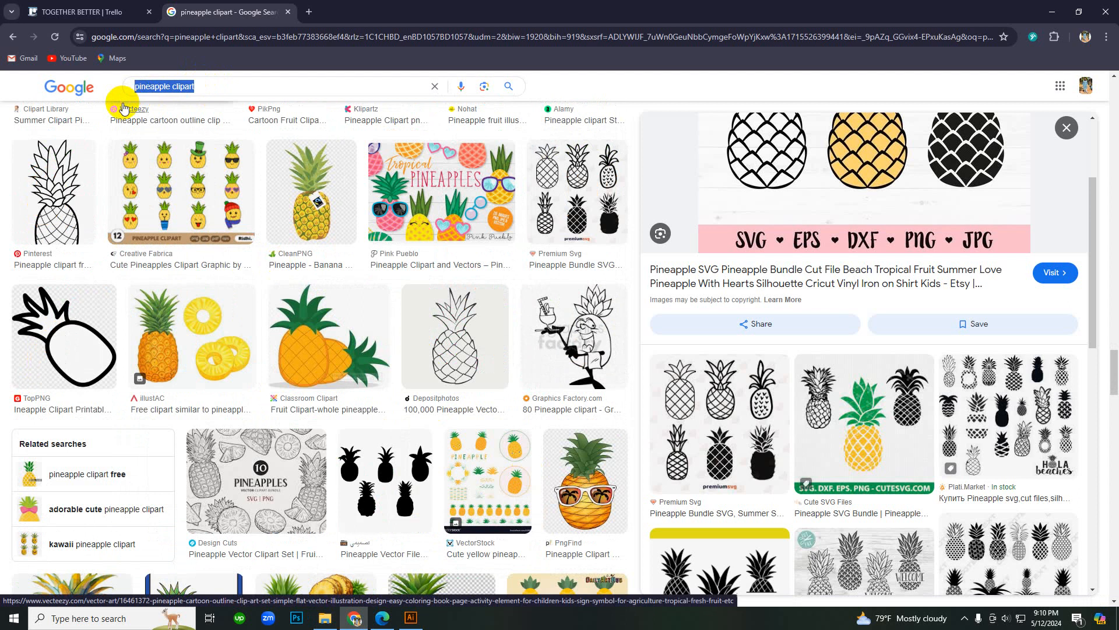
{"action": "type", "text": "clio"}
{"action": "key", "text": "BackSpace"}
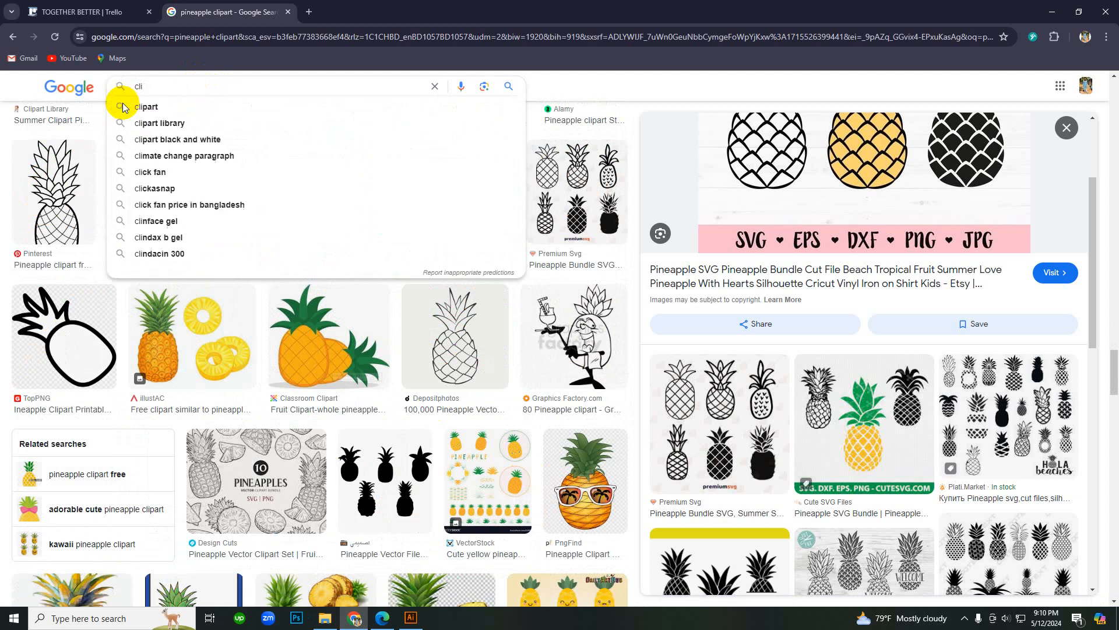
{"action": "type", "text": "part v"}
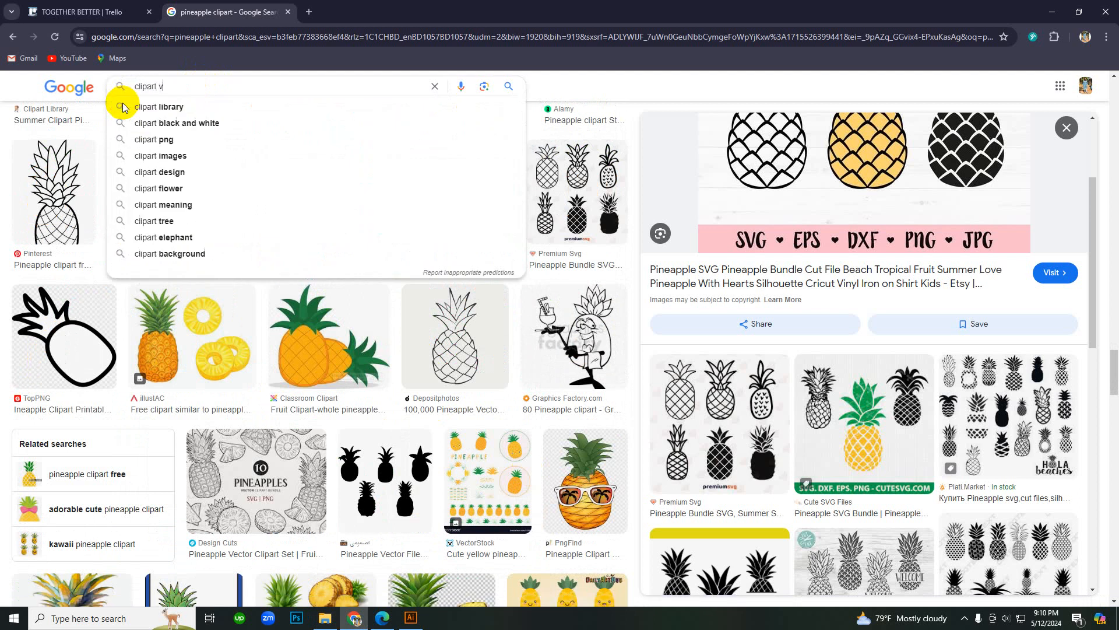
{"action": "type", "text": "ector"}
{"action": "key", "text": "Return"}
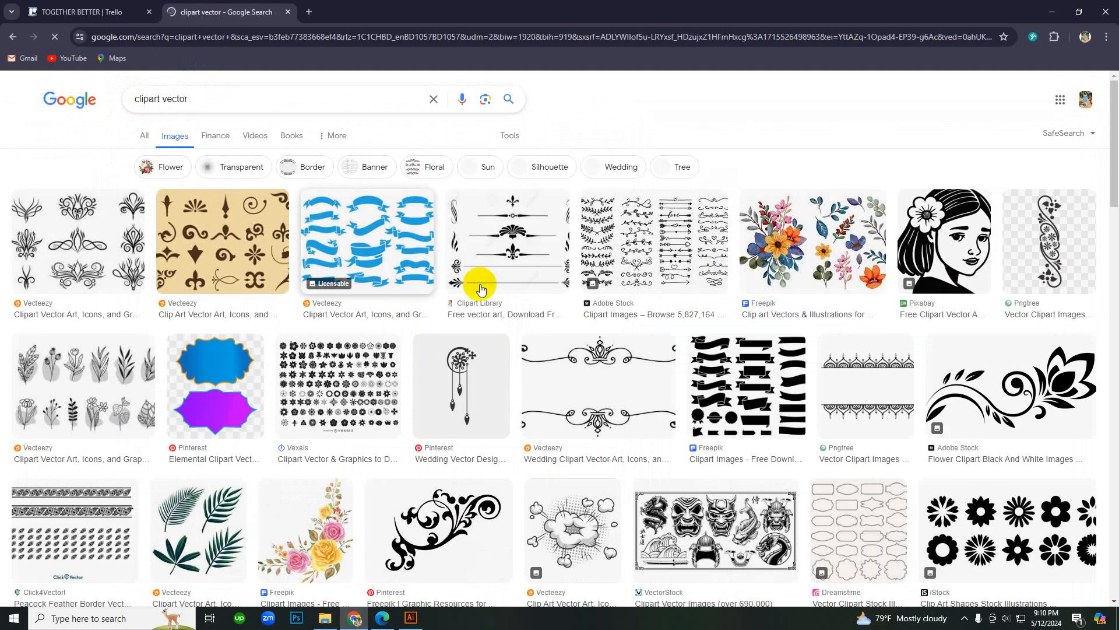
Step: Preview the Pixabay girl with a flower and the MasterBundles girl logo, and examine their related images
{"action": "scroll", "coordinate": [1019, 251], "scroll_direction": "down", "scroll_amount": 3}
{"action": "scroll", "coordinate": [1019, 251], "scroll_direction": "up", "scroll_amount": 3}
{"action": "left_click", "coordinate": [968, 236]}
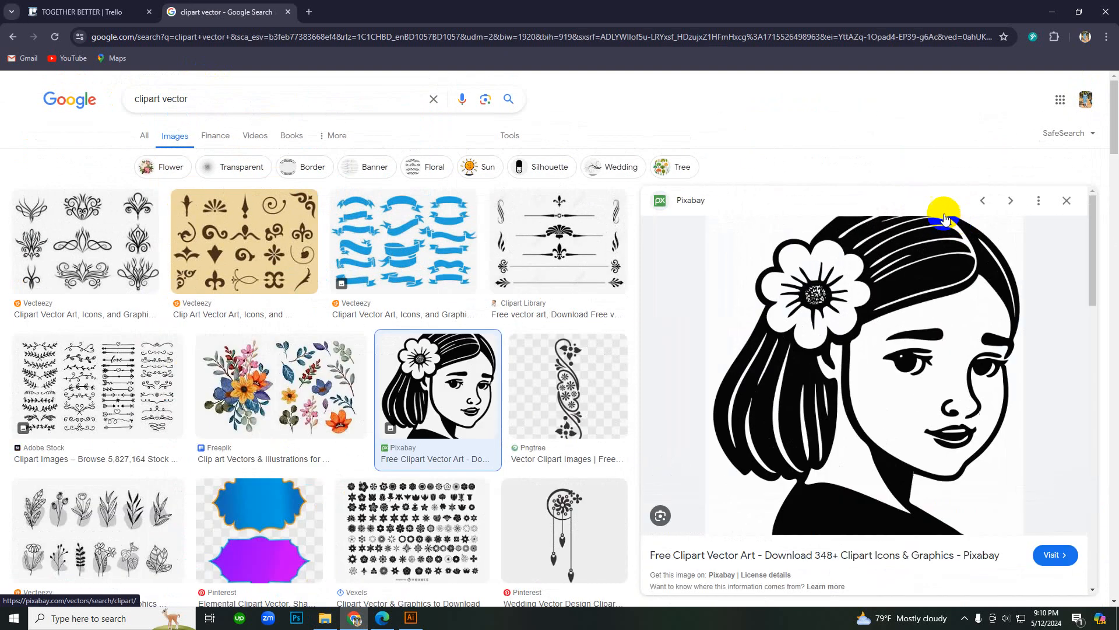
{"action": "scroll", "coordinate": [857, 347], "scroll_direction": "down", "scroll_amount": 8}
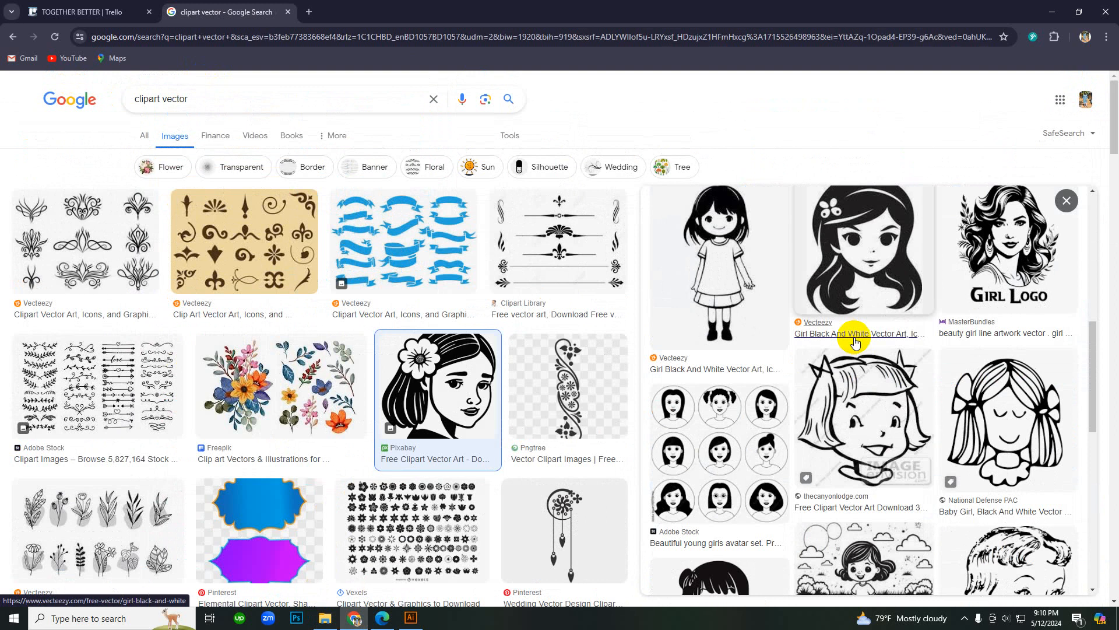
{"action": "left_click", "coordinate": [1013, 244]}
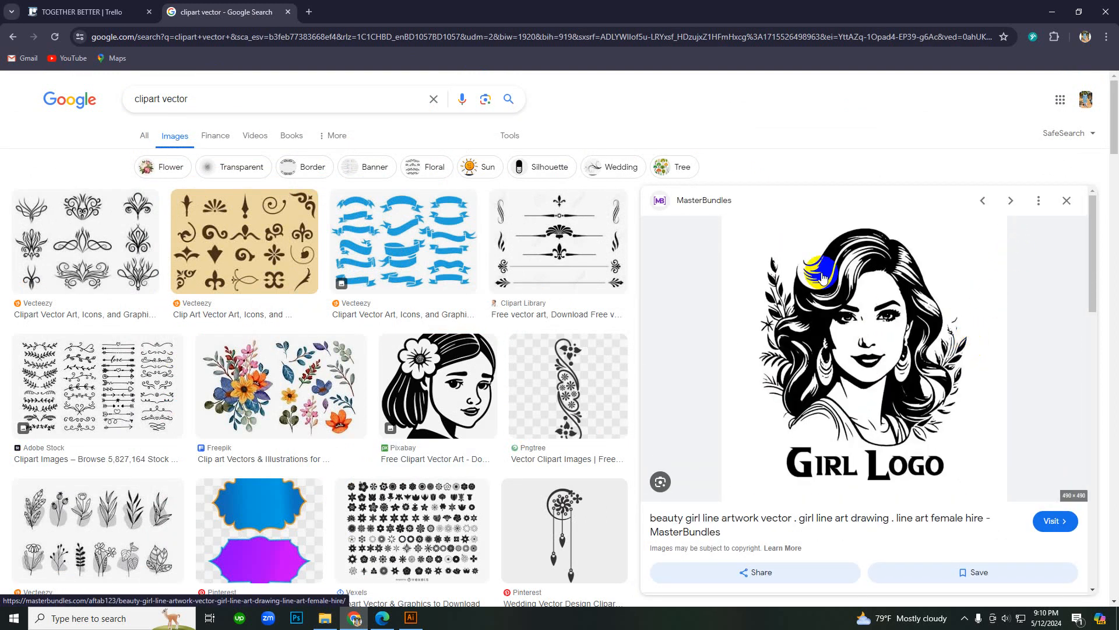
{"action": "scroll", "coordinate": [842, 280], "scroll_direction": "down", "scroll_amount": 7}
{"action": "scroll", "coordinate": [842, 289], "scroll_direction": "up", "scroll_amount": 2}
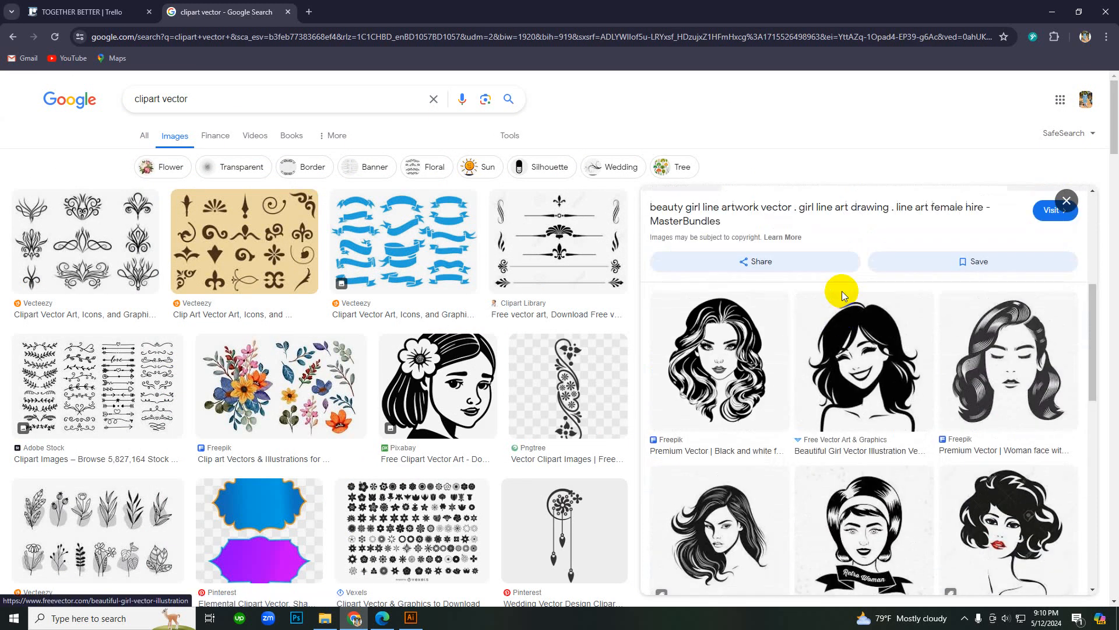
{"action": "scroll", "coordinate": [831, 350], "scroll_direction": "down", "scroll_amount": 8}
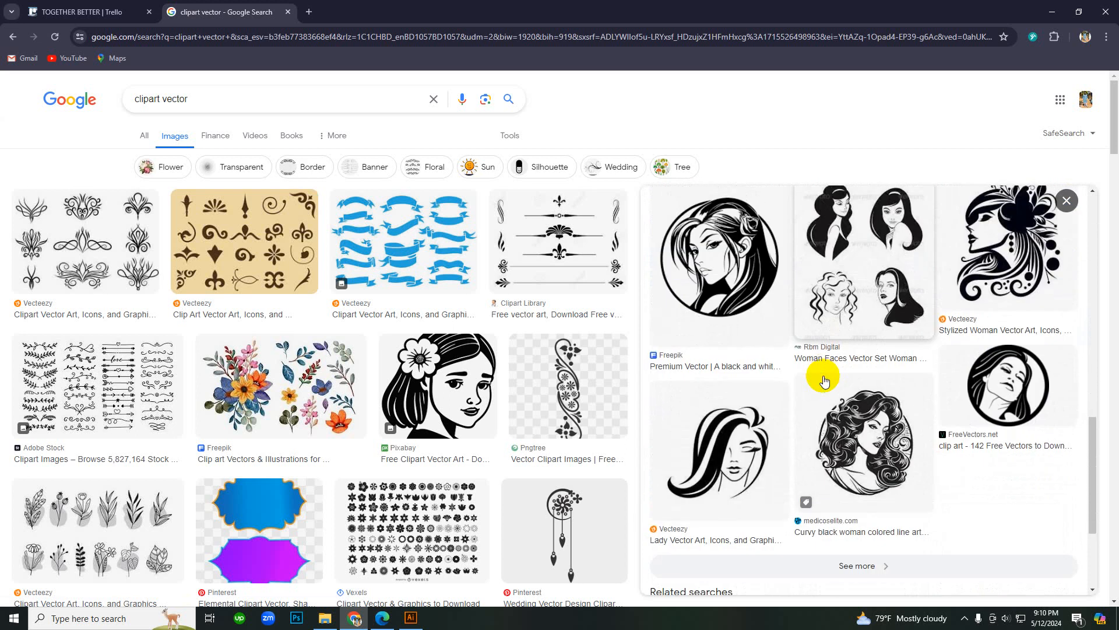
Step: Look through the main "clipart vector" image results for a suitable picture
{"action": "scroll", "coordinate": [493, 385], "scroll_direction": "down", "scroll_amount": 8}
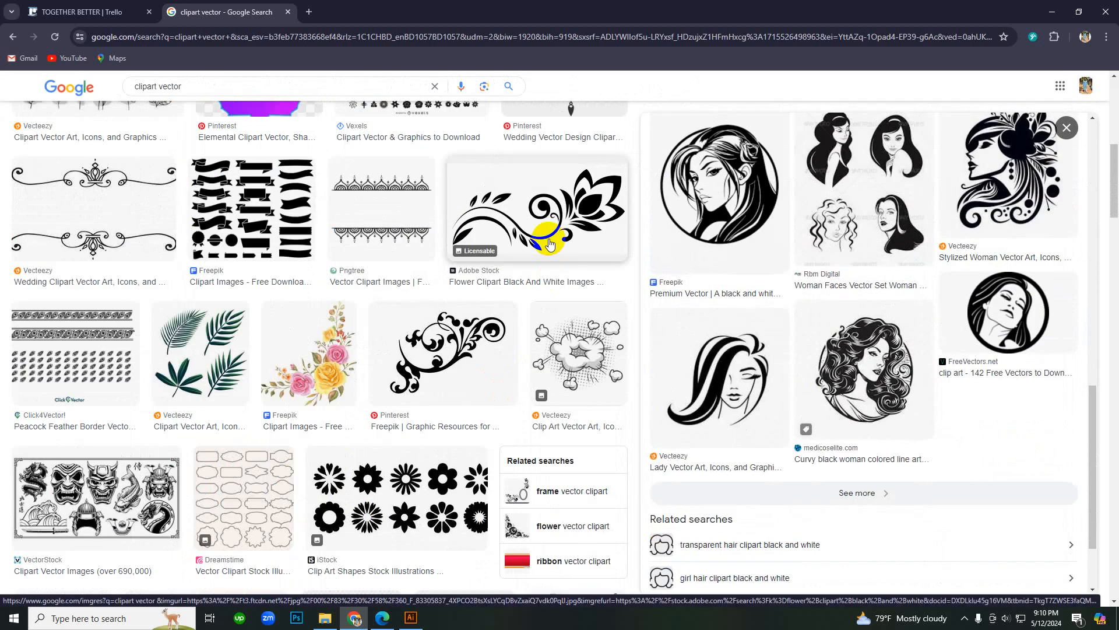
{"action": "scroll", "coordinate": [551, 240], "scroll_direction": "down", "scroll_amount": 7}
{"action": "scroll", "coordinate": [553, 236], "scroll_direction": "down", "scroll_amount": 15}
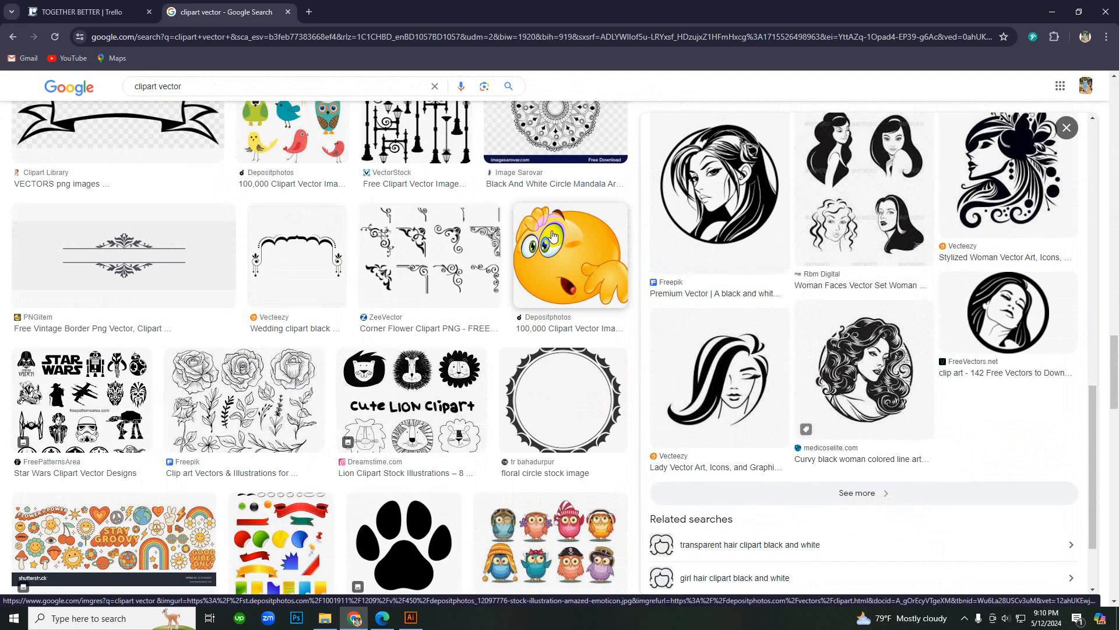
{"action": "scroll", "coordinate": [553, 237], "scroll_direction": "down", "scroll_amount": 3}
{"action": "scroll", "coordinate": [430, 378], "scroll_direction": "down", "scroll_amount": 6}
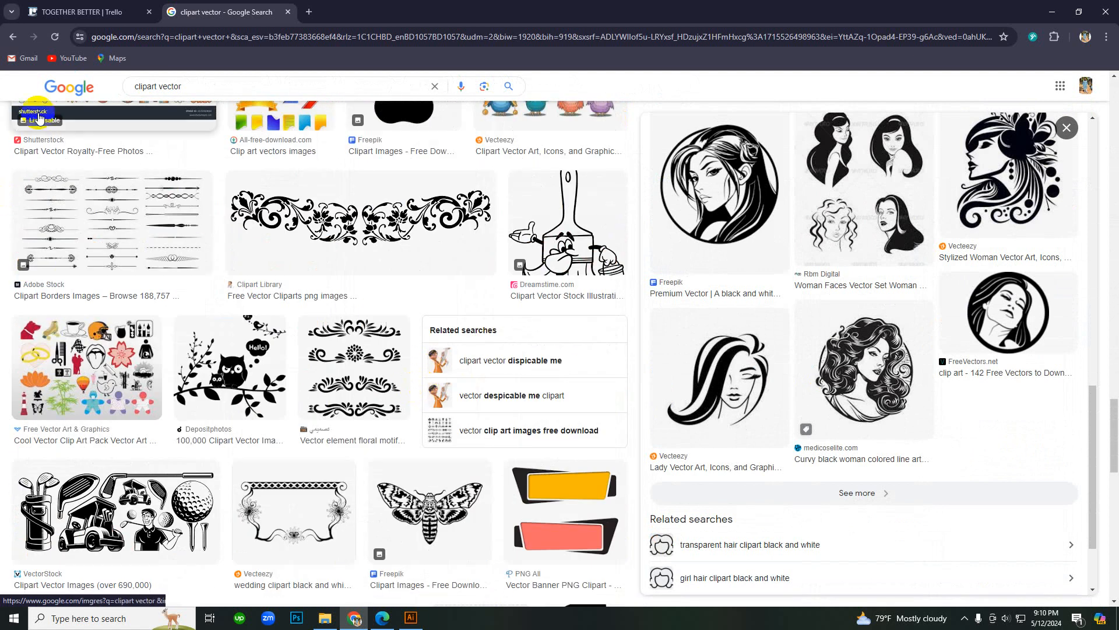
Step: Refine the image search to "clipart cartoon vector" and look through the results
{"action": "left_click", "coordinate": [158, 87]}
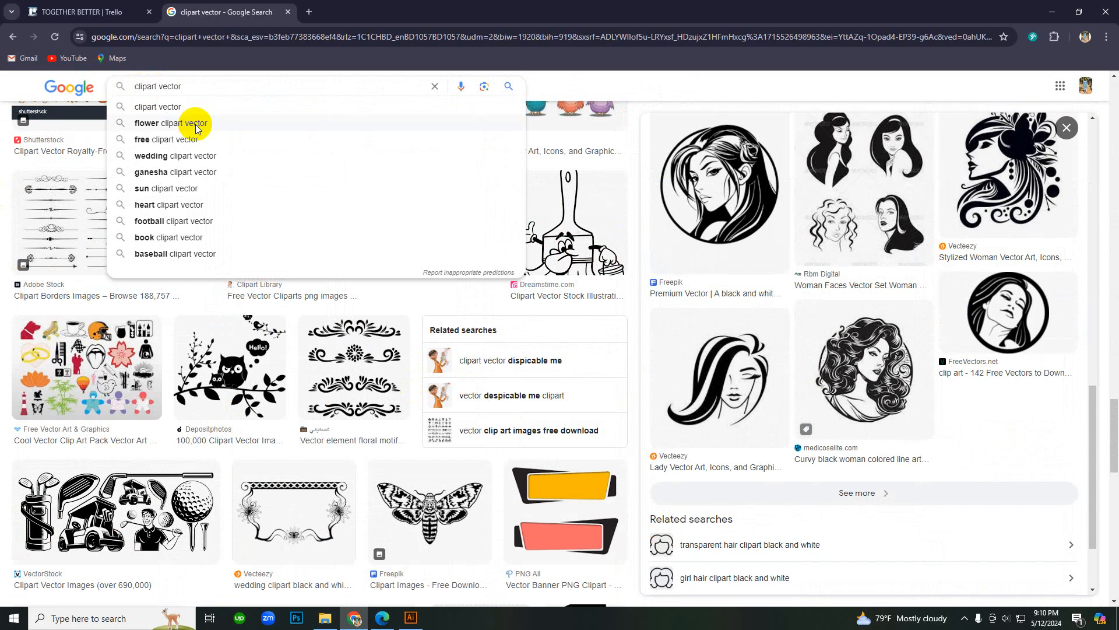
{"action": "type", "text": "cartoon"}
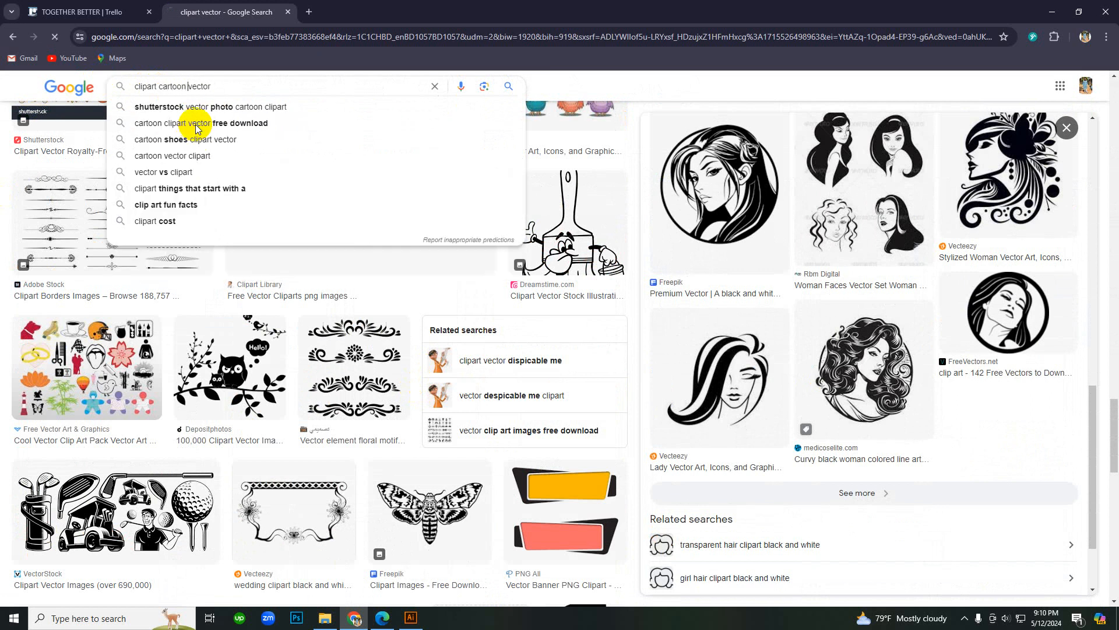
{"action": "key", "text": "Return"}
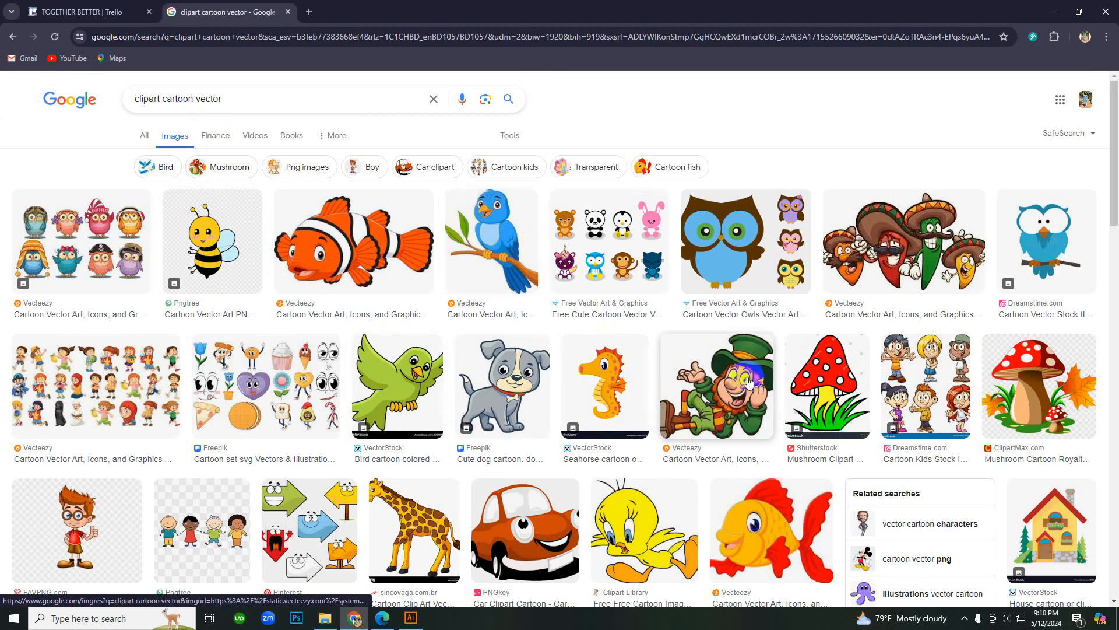
{"action": "scroll", "coordinate": [703, 362], "scroll_direction": "down", "scroll_amount": 3}
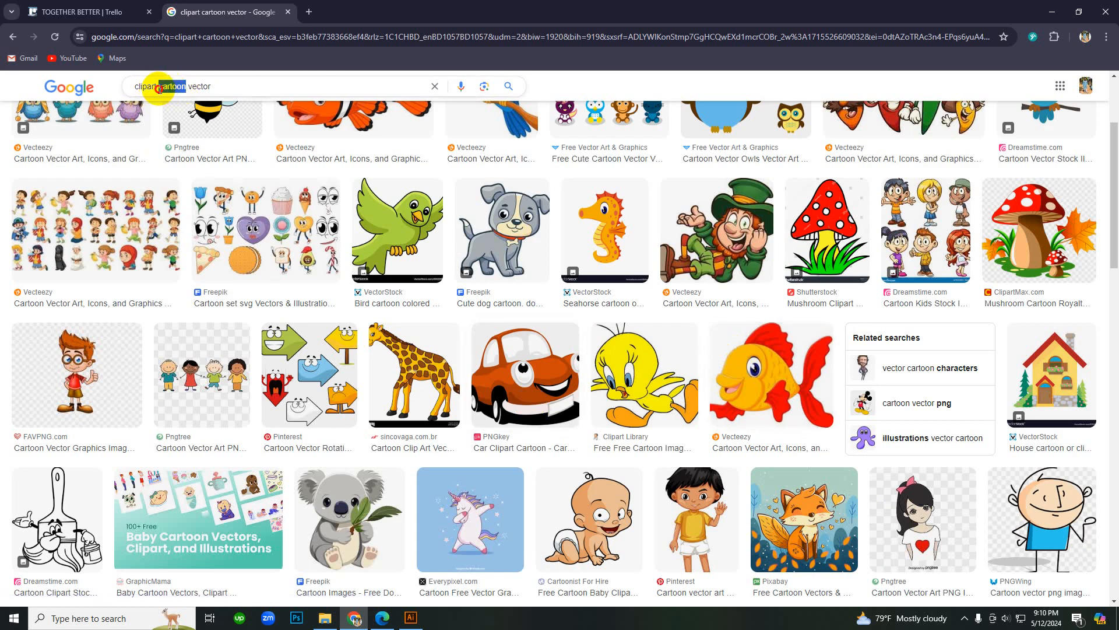
Step: Change the image search to "clipart bird vector" and copy the green cartoon bird image from VectorStock
{"action": "type", "text": "bird"}
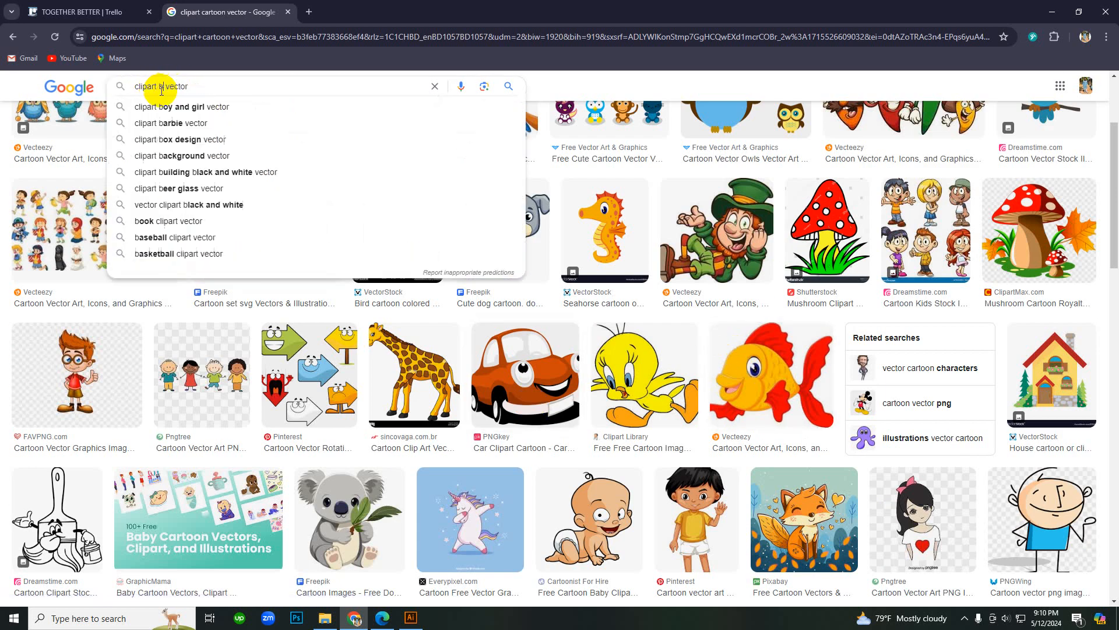
{"action": "key", "text": "Return"}
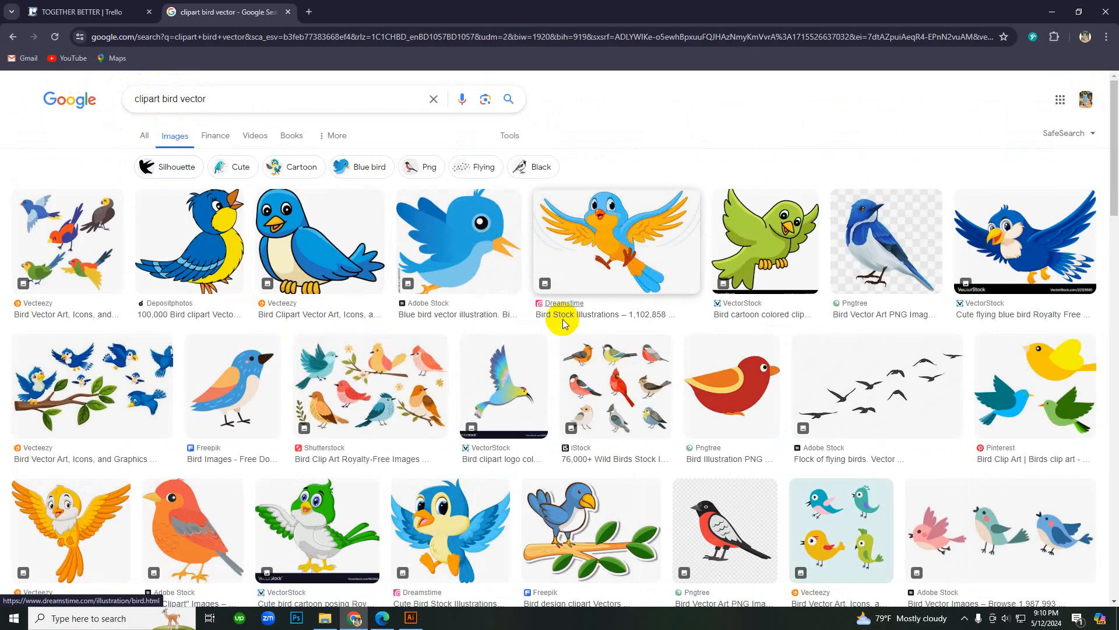
{"action": "left_click", "coordinate": [815, 258]}
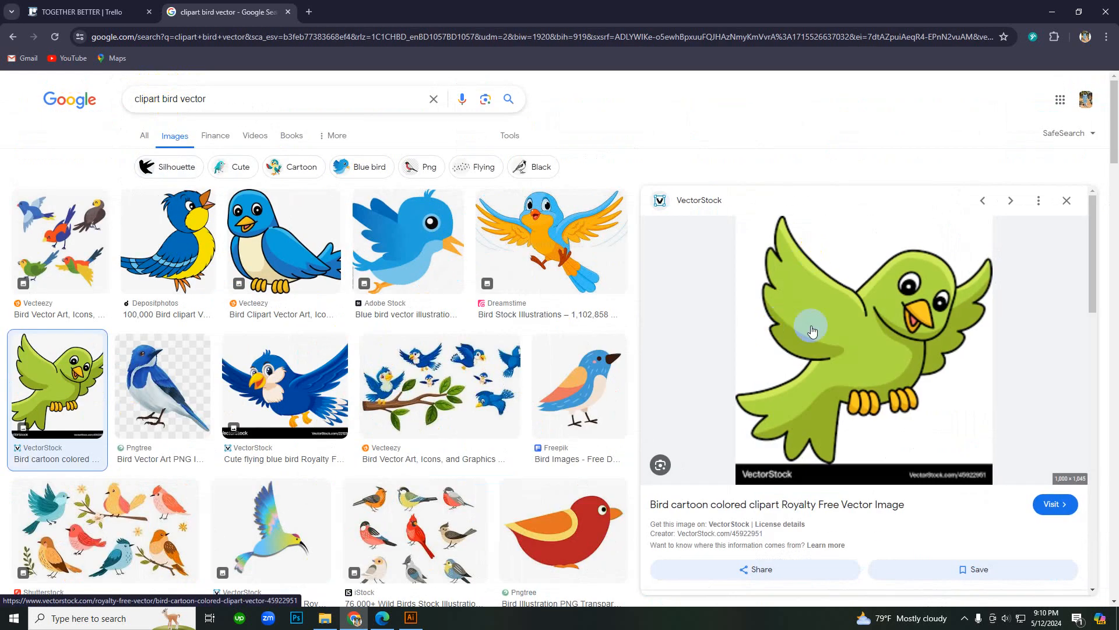
{"action": "right_click", "coordinate": [842, 303]}
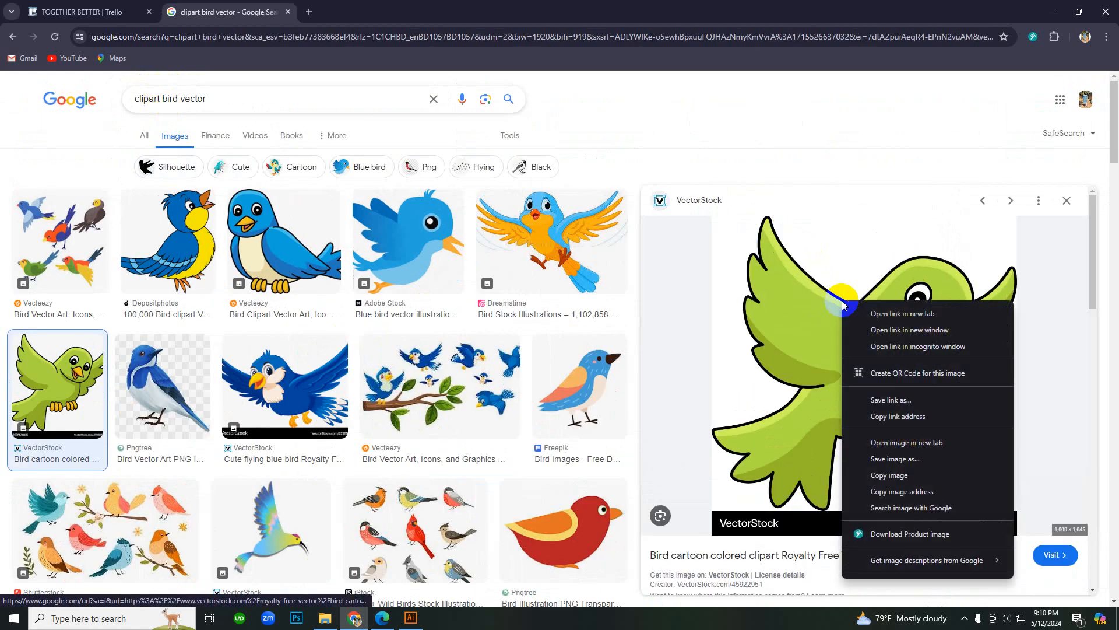
{"action": "left_click", "coordinate": [889, 475]}
Step: Switch to Facebook in Edge and send the copied green bird image in the open chat
{"action": "left_click", "coordinate": [418, 619]}
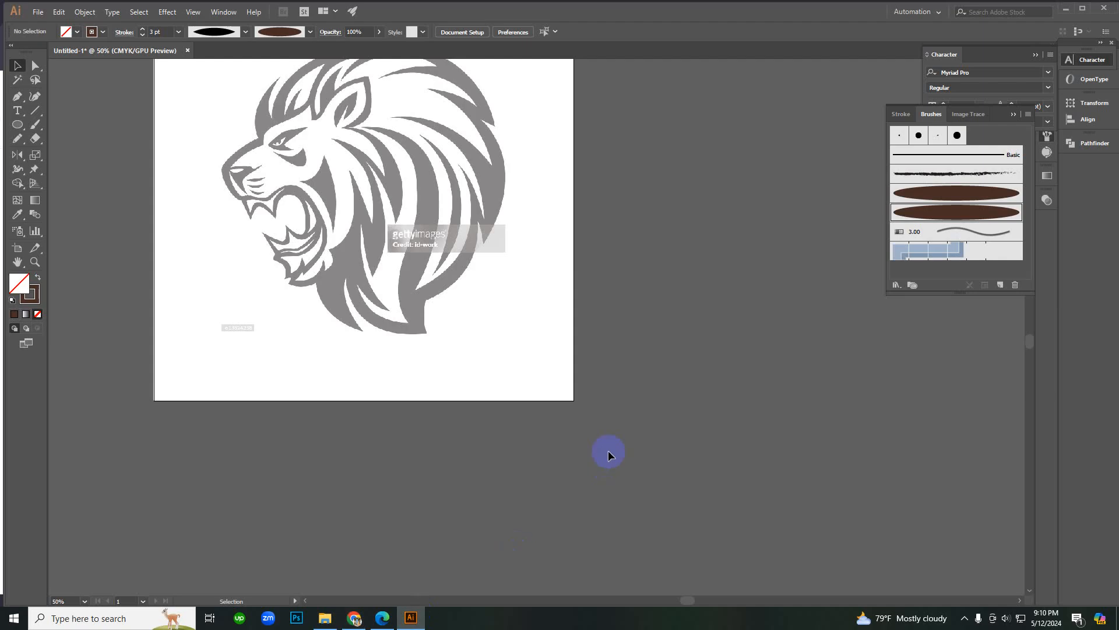
{"action": "left_click", "coordinate": [406, 619]}
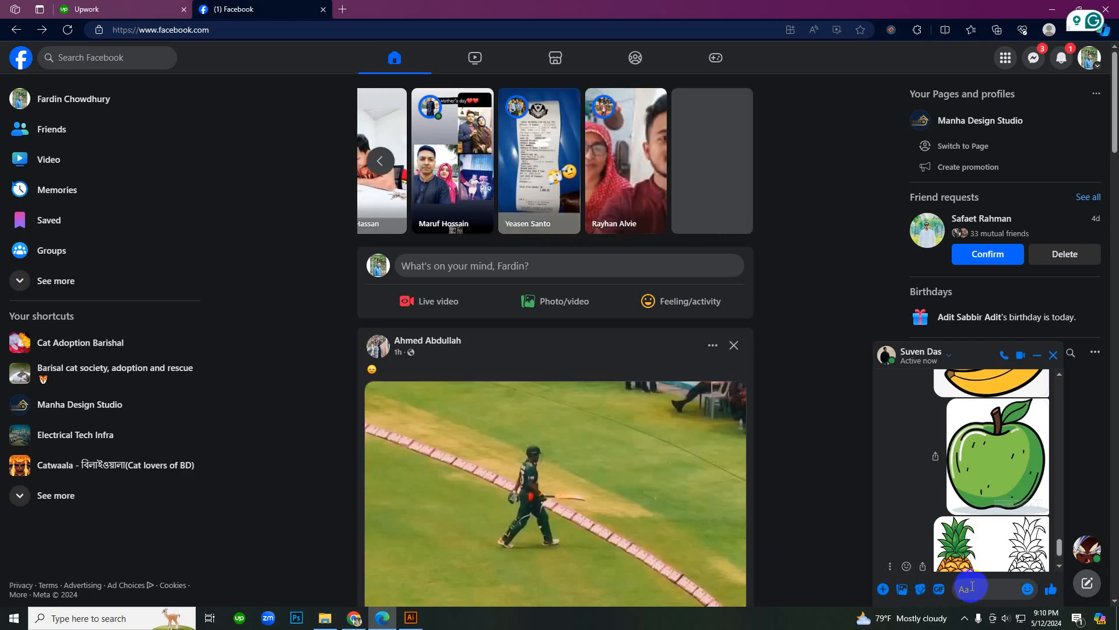
{"action": "key", "text": "ctrl+v"}
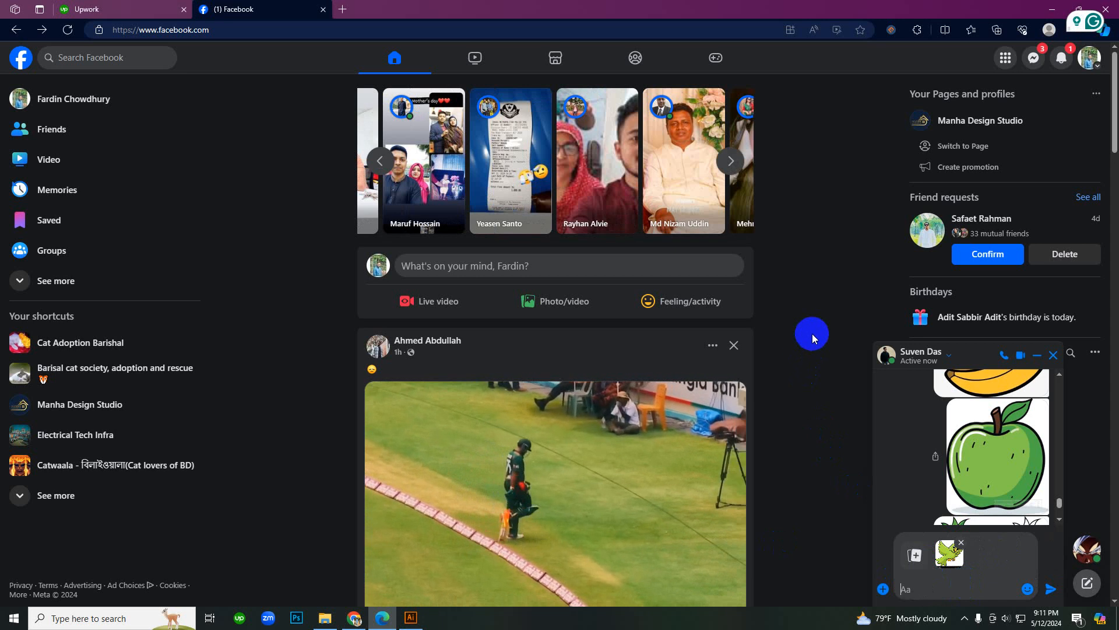
{"action": "key", "text": "Return"}
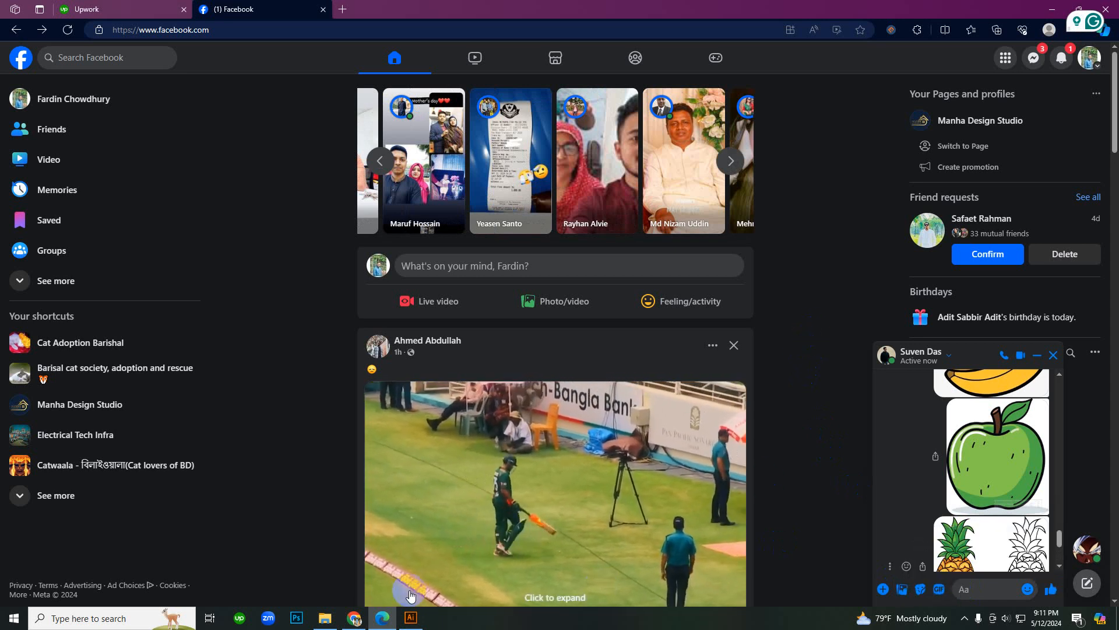
Step: Return to the bird results in Chrome and copy the blue and yellow cute bird image from Dreamstime
{"action": "left_click", "coordinate": [354, 618]}
{"action": "scroll", "coordinate": [430, 391], "scroll_direction": "down", "scroll_amount": 5}
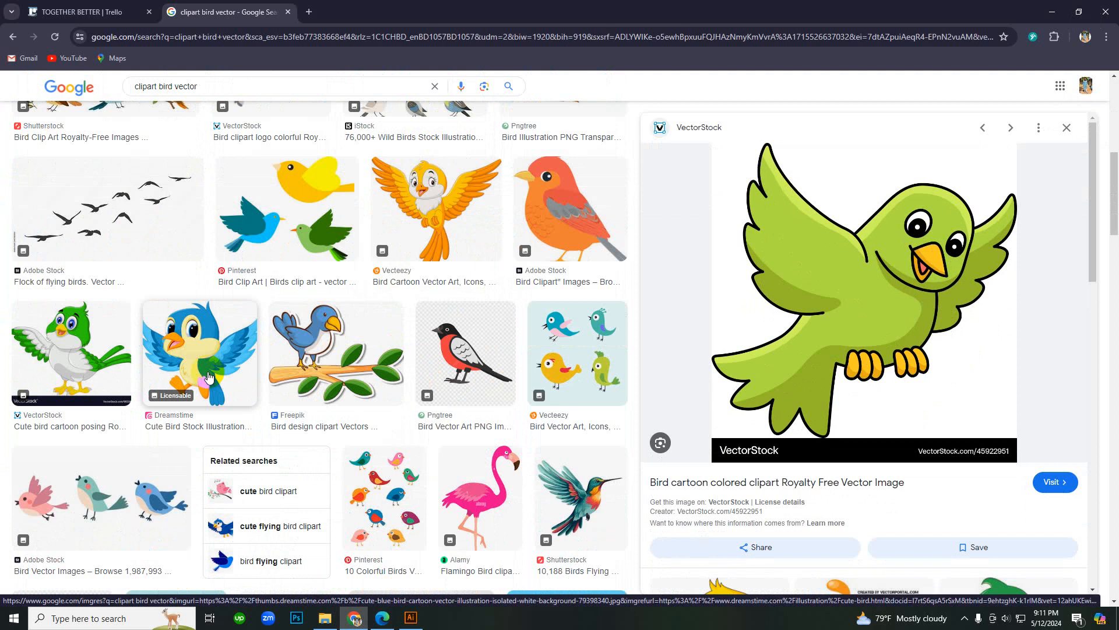
{"action": "left_click", "coordinate": [209, 376]}
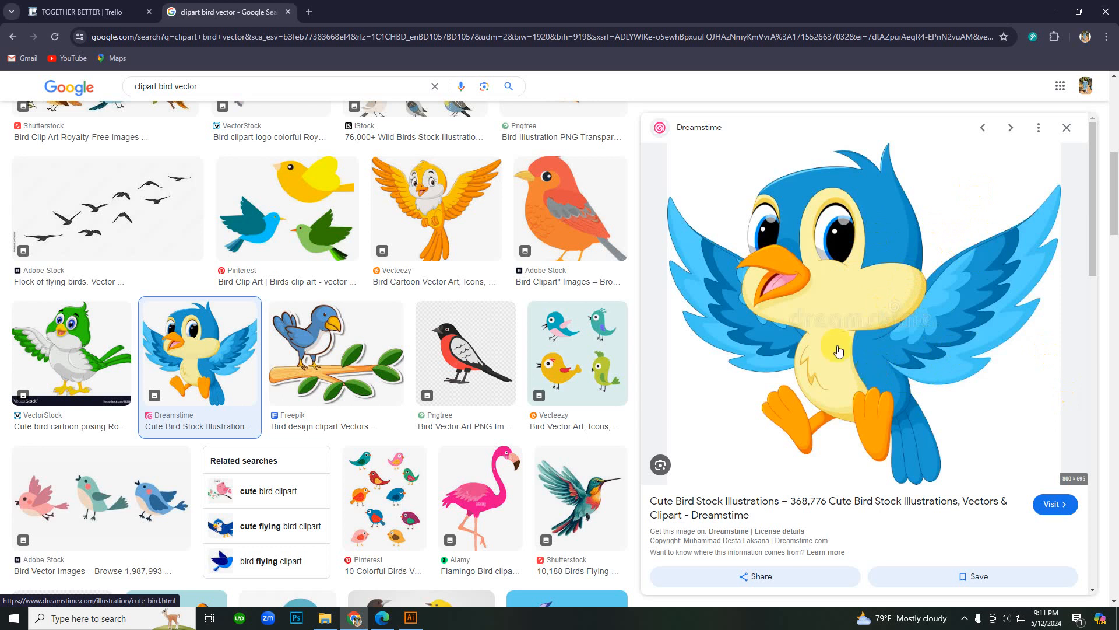
{"action": "right_click", "coordinate": [809, 296]}
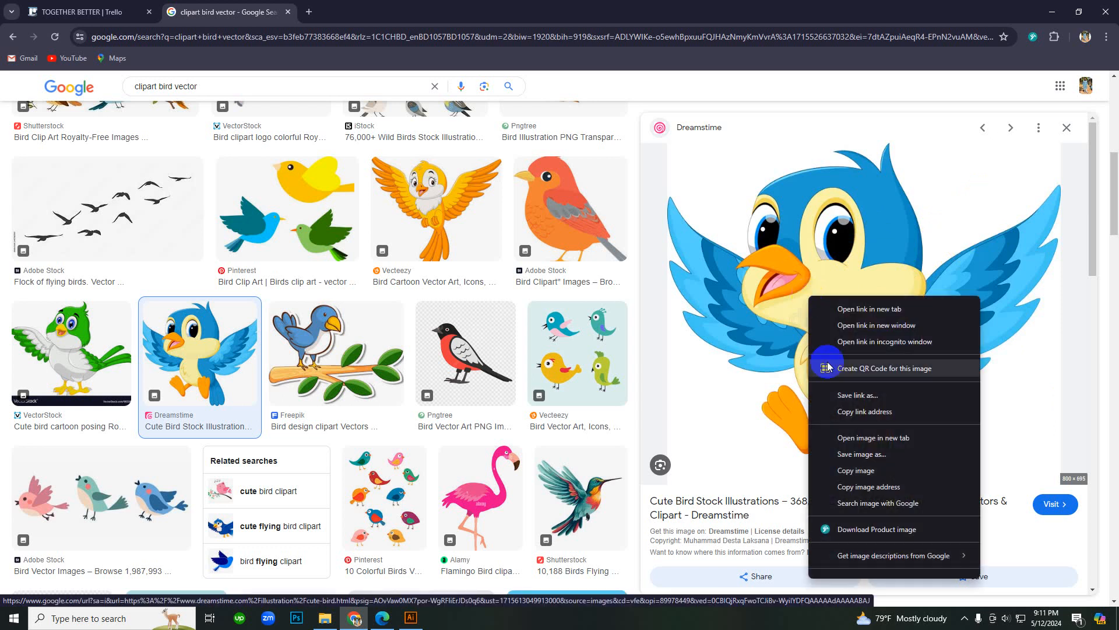
{"action": "left_click", "coordinate": [855, 470]}
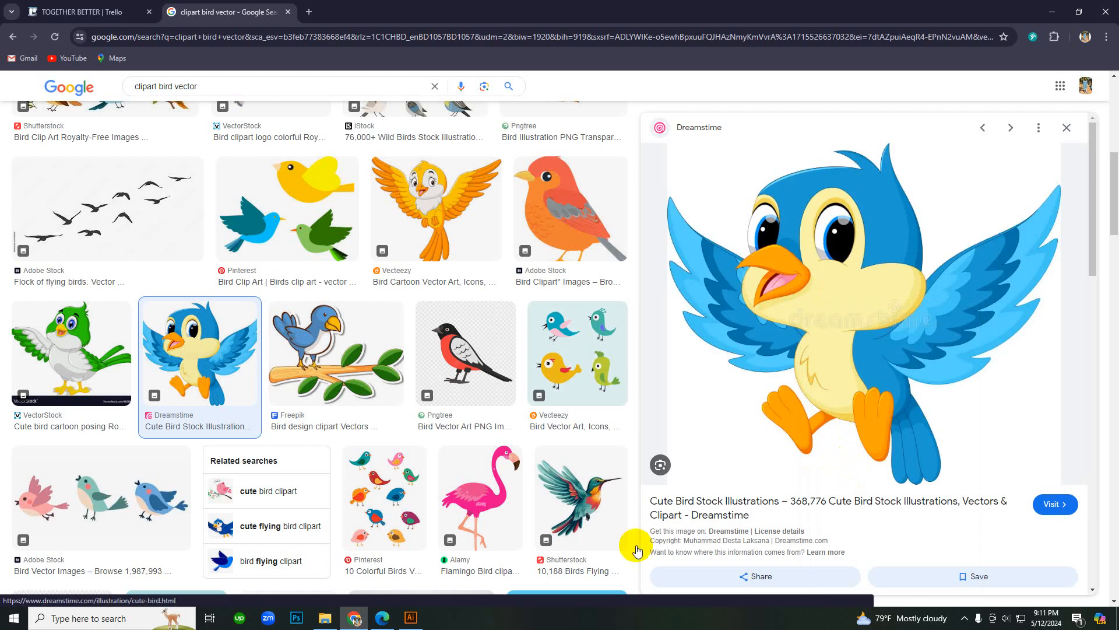
Step: Switch to Facebook in Edge and send the copied blue bird image in the open chat
{"action": "left_click", "coordinate": [413, 618]}
{"action": "left_click", "coordinate": [383, 618]}
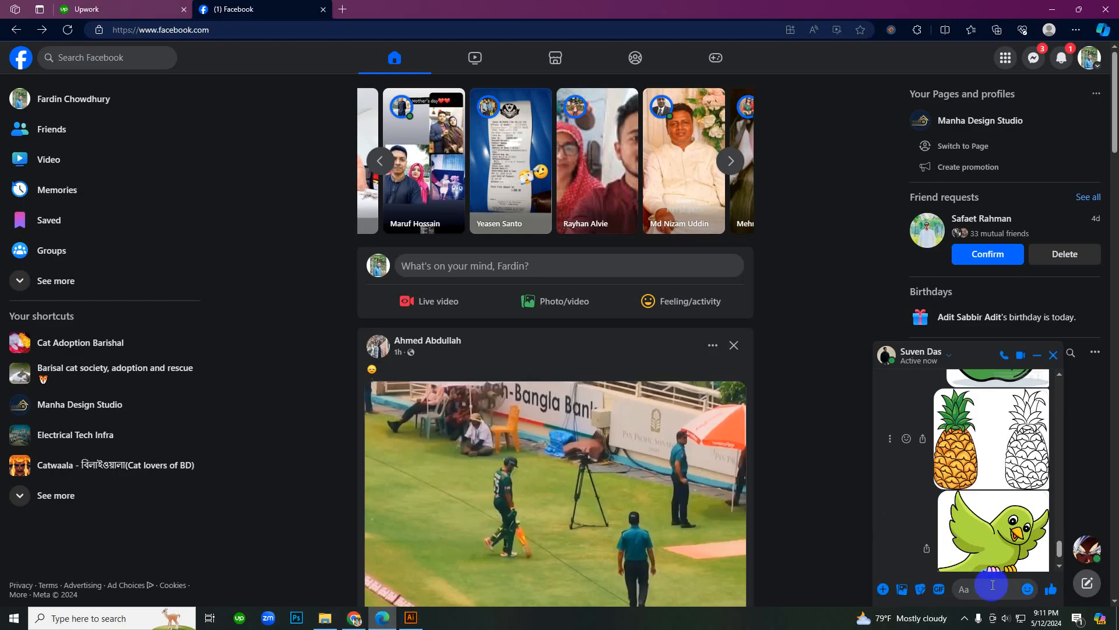
{"action": "key", "text": "ctrl+v"}
{"action": "key", "text": "Return"}
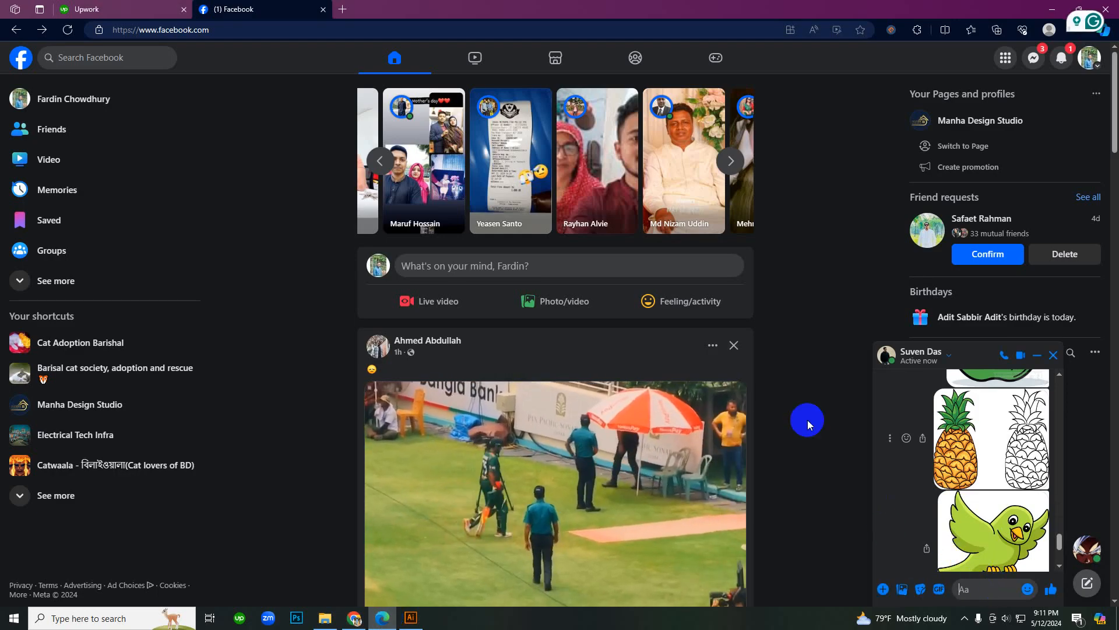
{"action": "left_click", "coordinate": [818, 399]}
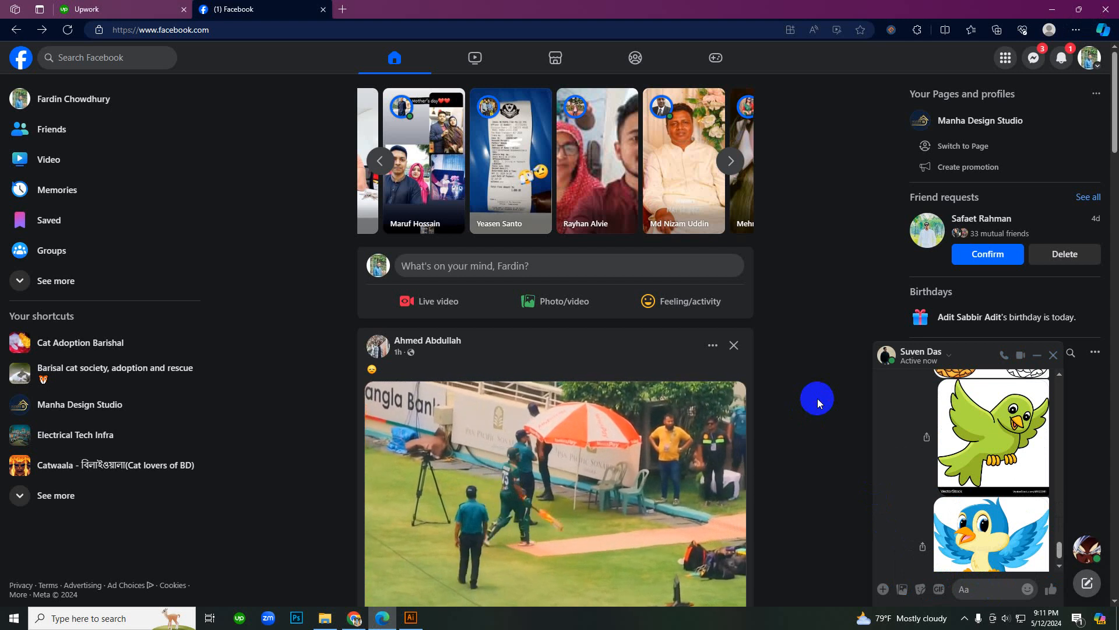
{"action": "scroll", "coordinate": [453, 482], "scroll_direction": "down", "scroll_amount": 10}
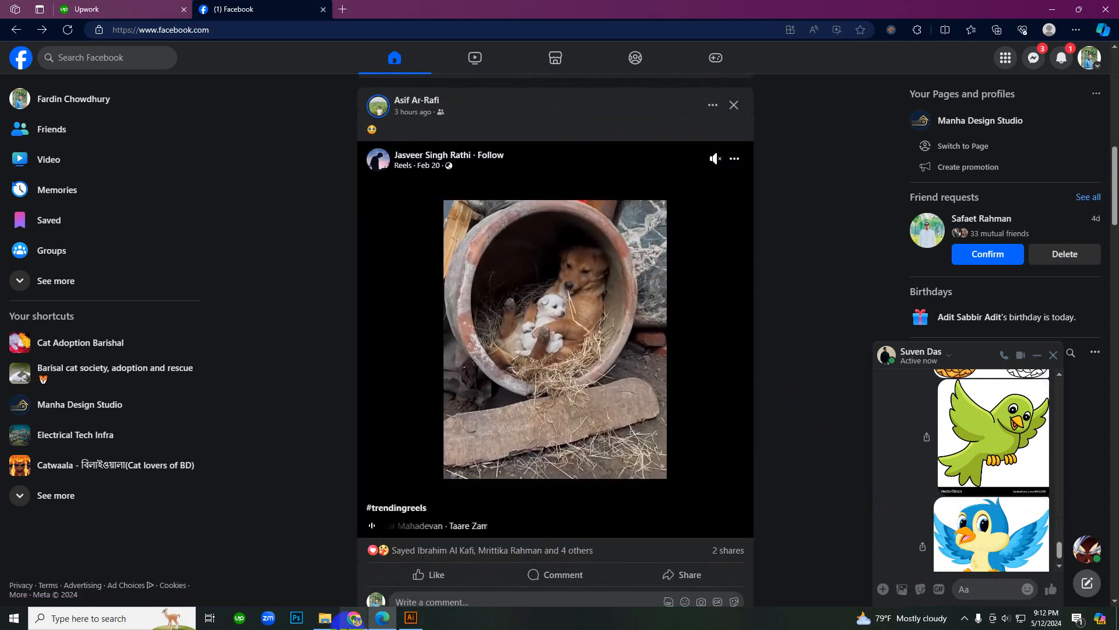
Step: Return to the bird results in Chrome, open the teal cute little blue bird from Pinterest among the related images, and copy it
{"action": "left_click", "coordinate": [353, 621]}
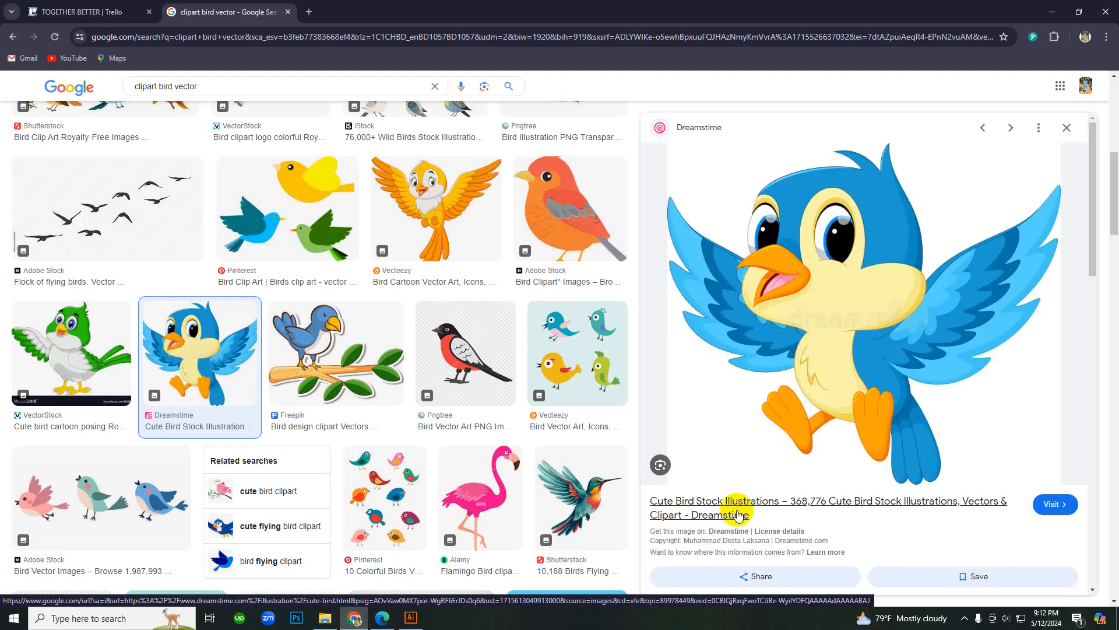
{"action": "scroll", "coordinate": [681, 433], "scroll_direction": "down", "scroll_amount": 5}
{"action": "scroll", "coordinate": [746, 420], "scroll_direction": "down", "scroll_amount": 5}
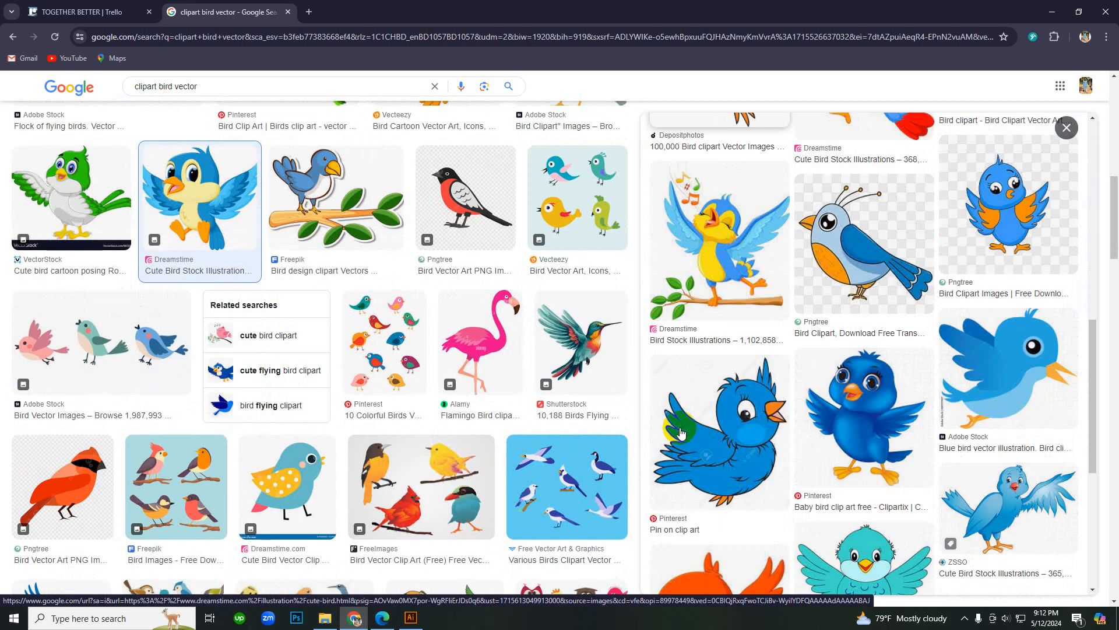
{"action": "scroll", "coordinate": [815, 410], "scroll_direction": "down", "scroll_amount": 5}
{"action": "left_click", "coordinate": [815, 410]}
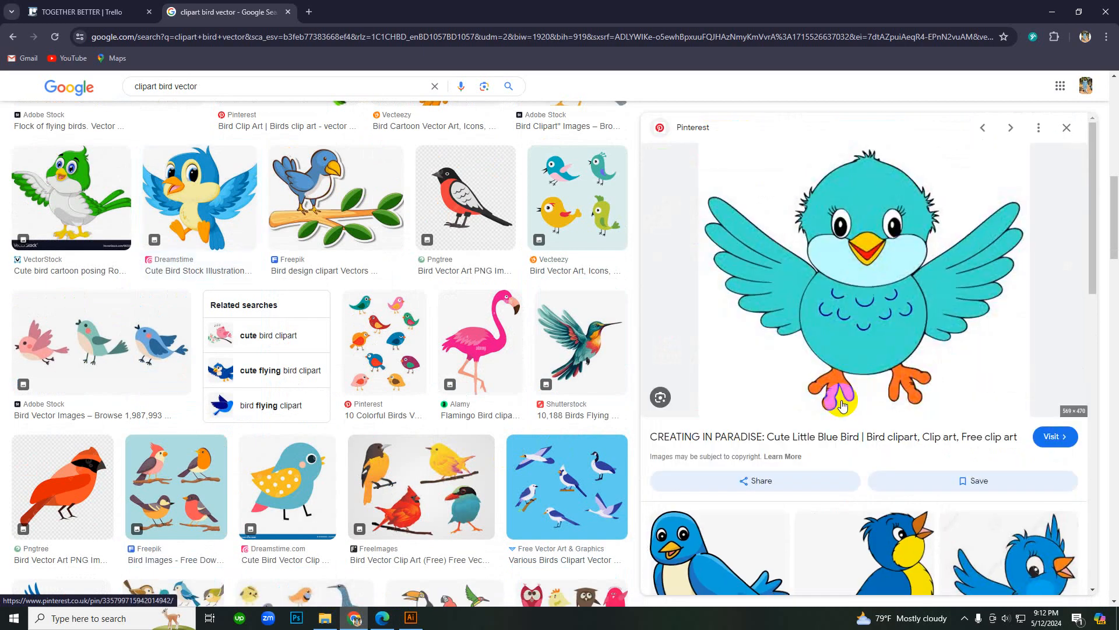
{"action": "right_click", "coordinate": [850, 222]}
{"action": "left_click", "coordinate": [892, 392]}
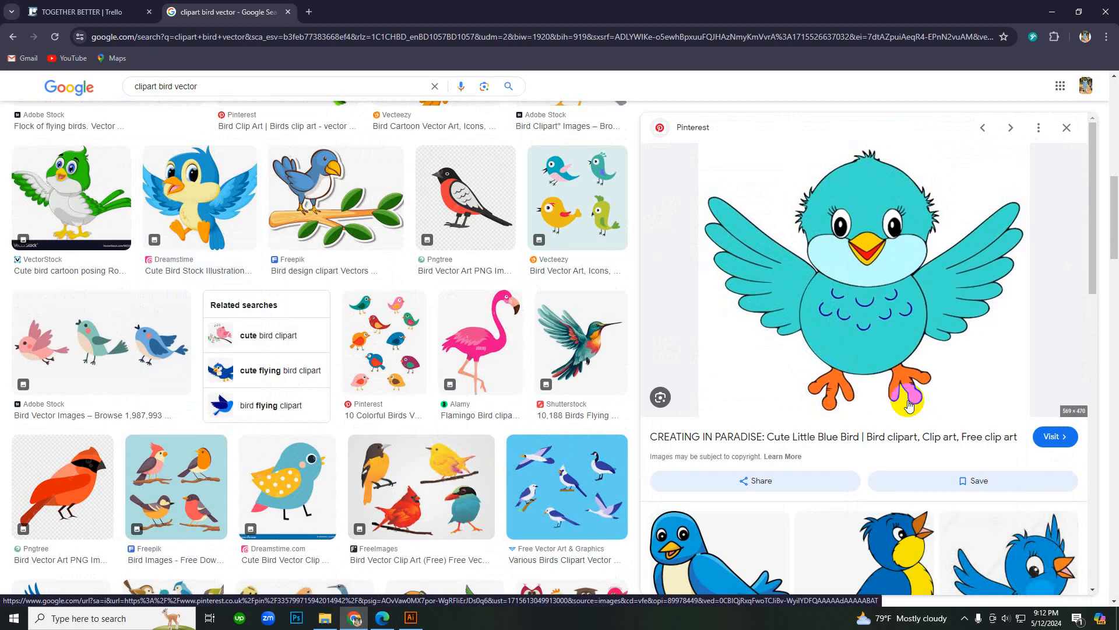
Step: Switch to Facebook in Edge and send the copied teal bird image in the open chat
{"action": "left_click", "coordinate": [384, 616]}
{"action": "left_click", "coordinate": [970, 590]}
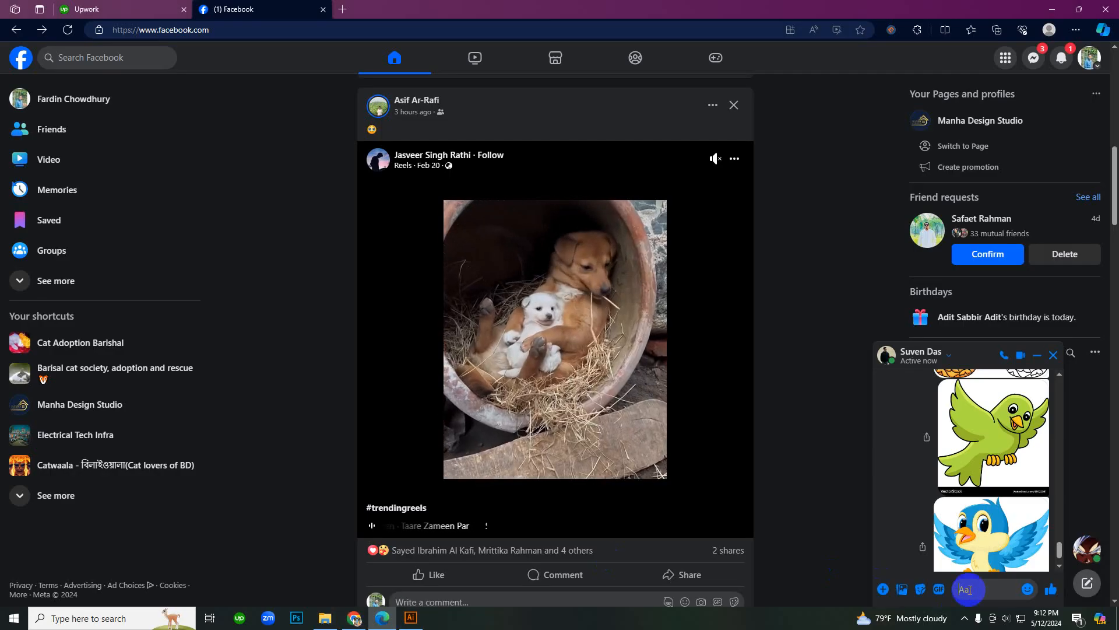
{"action": "key", "text": "ctrl+v"}
{"action": "key", "text": "Return"}
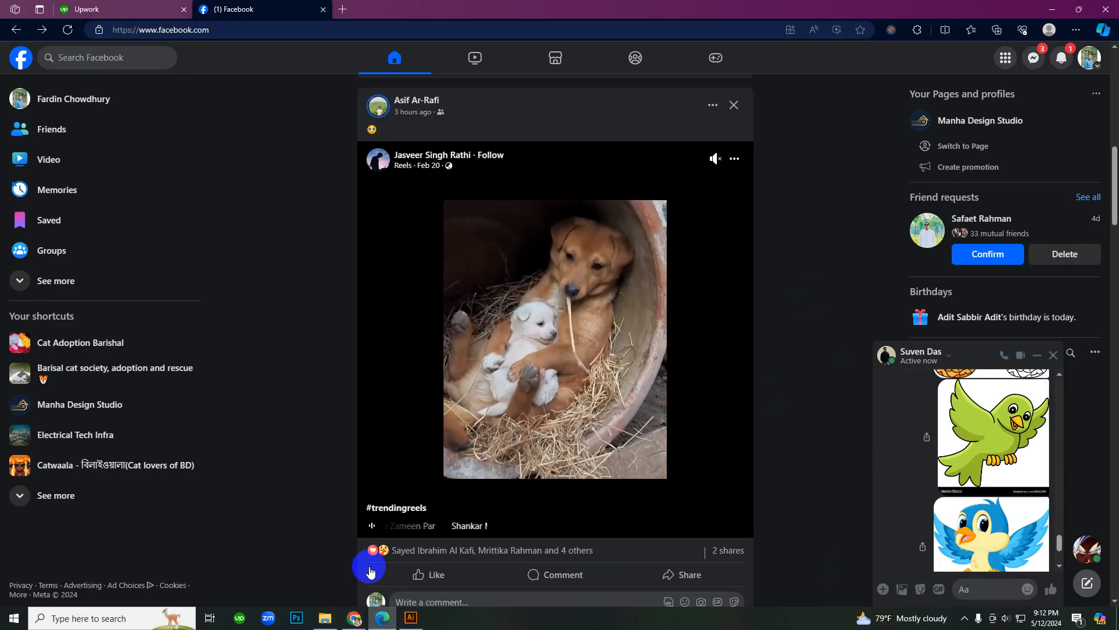
Step: Return to the bird results in Chrome and copy the black and white bird image from Vecteezy
{"action": "left_click", "coordinate": [354, 617]}
{"action": "scroll", "coordinate": [220, 429], "scroll_direction": "down", "scroll_amount": 8}
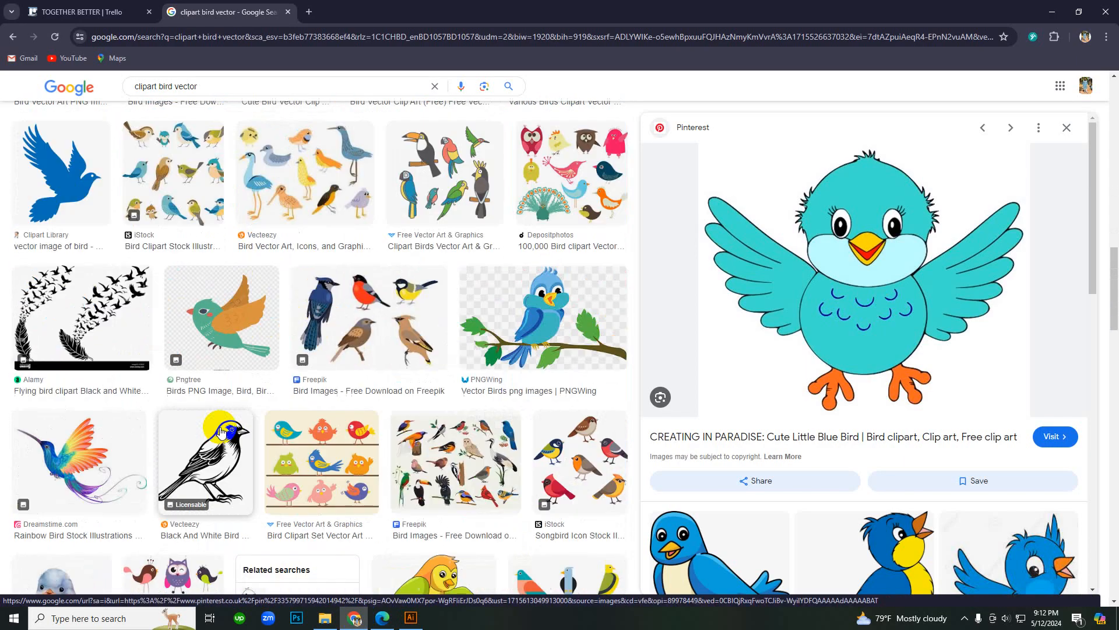
{"action": "scroll", "coordinate": [220, 431], "scroll_direction": "down", "scroll_amount": 3}
{"action": "left_click", "coordinate": [233, 318]}
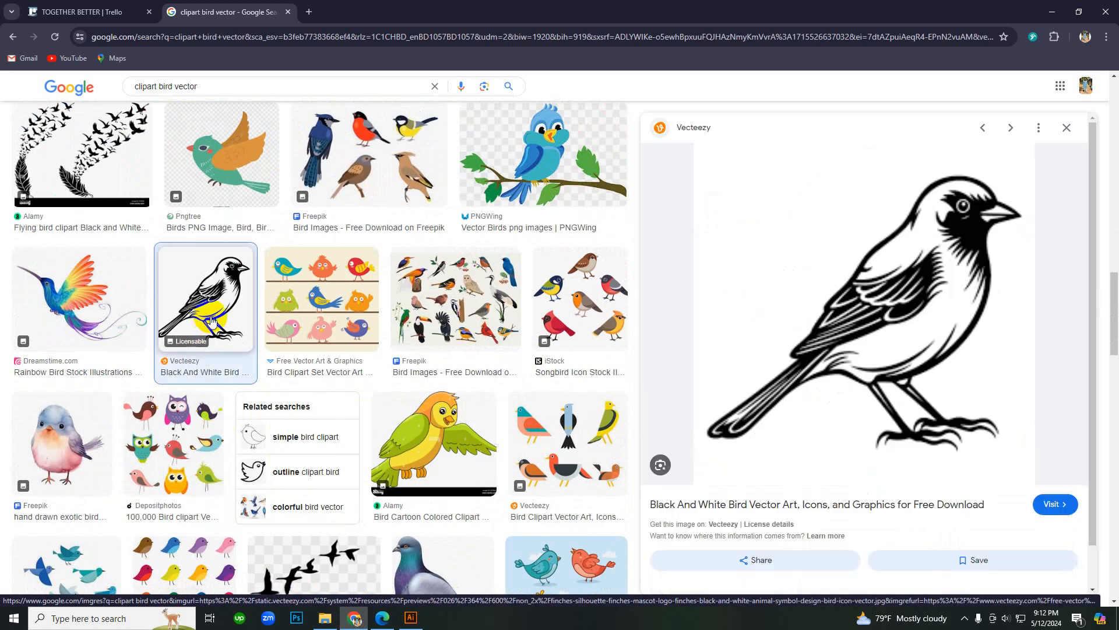
{"action": "right_click", "coordinate": [893, 214]}
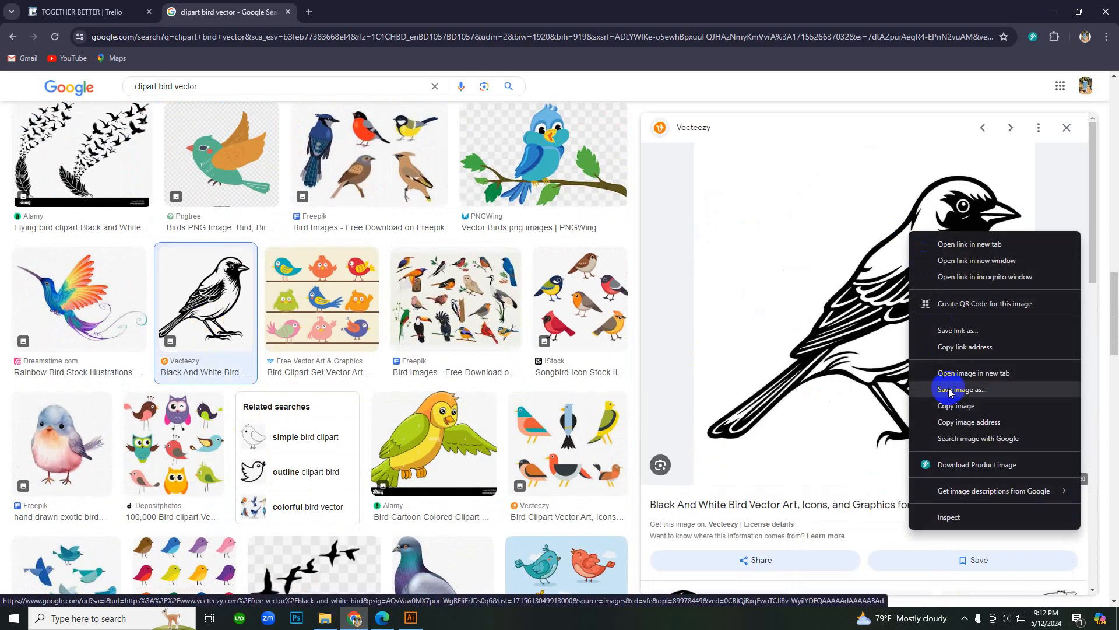
{"action": "left_click", "coordinate": [911, 419]}
Step: Switch to Facebook in Edge, send the copied black and white bird image in the open chat, and look back through the sent clipart
{"action": "left_click", "coordinate": [410, 616]}
{"action": "left_click", "coordinate": [386, 617]}
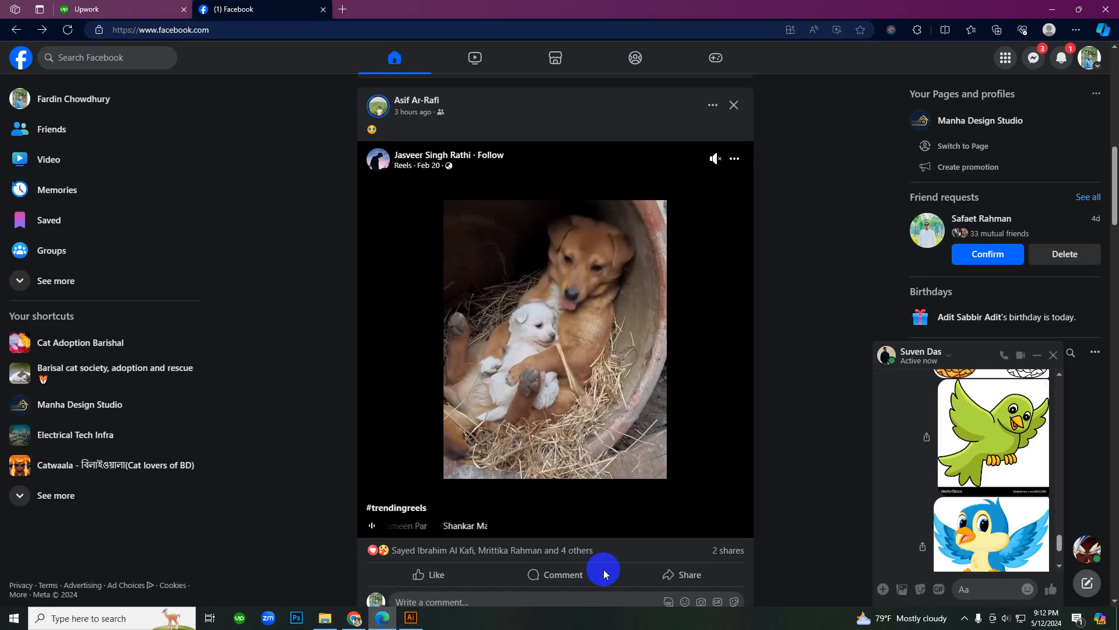
{"action": "left_click", "coordinate": [989, 593]}
{"action": "key", "text": "ctrl+v"}
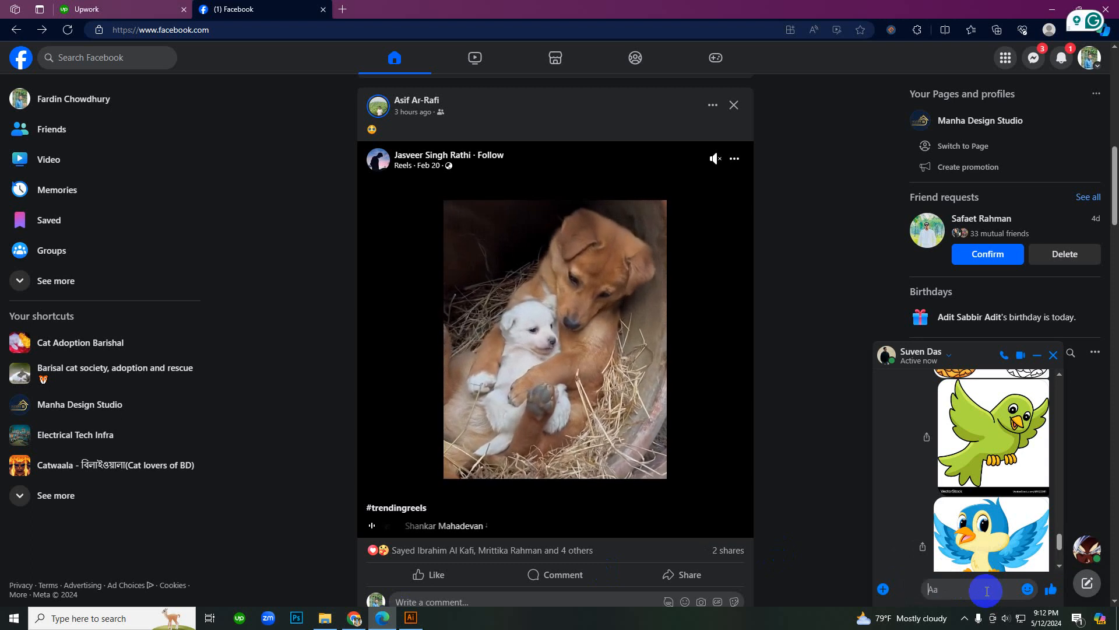
{"action": "key", "text": "Return"}
{"action": "scroll", "coordinate": [933, 466], "scroll_direction": "up", "scroll_amount": 15}
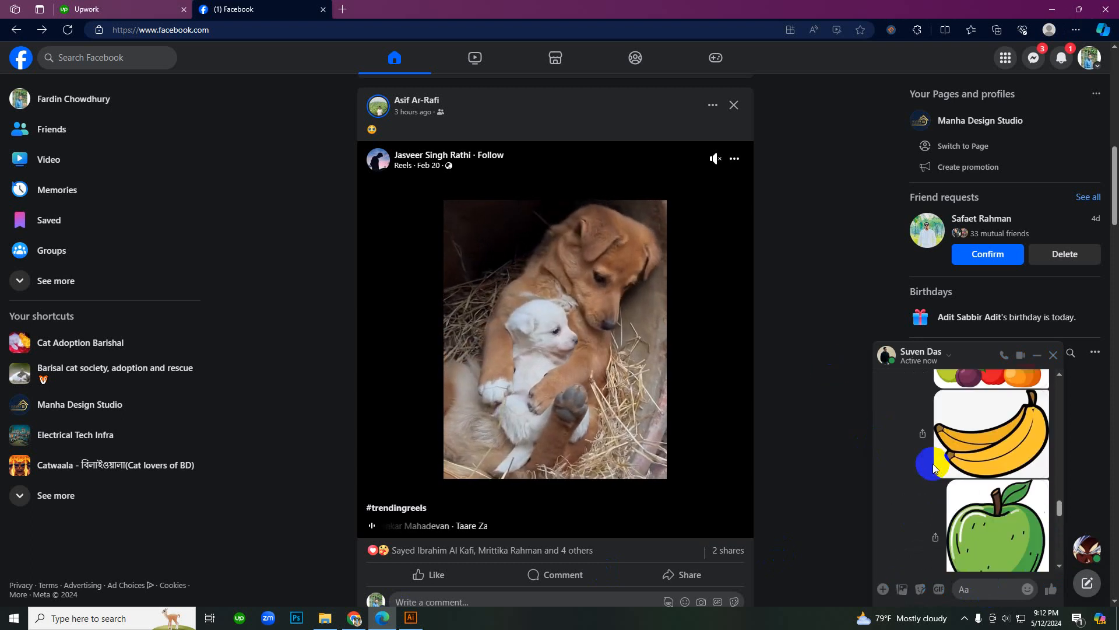
{"action": "scroll", "coordinate": [934, 466], "scroll_direction": "down", "scroll_amount": 10}
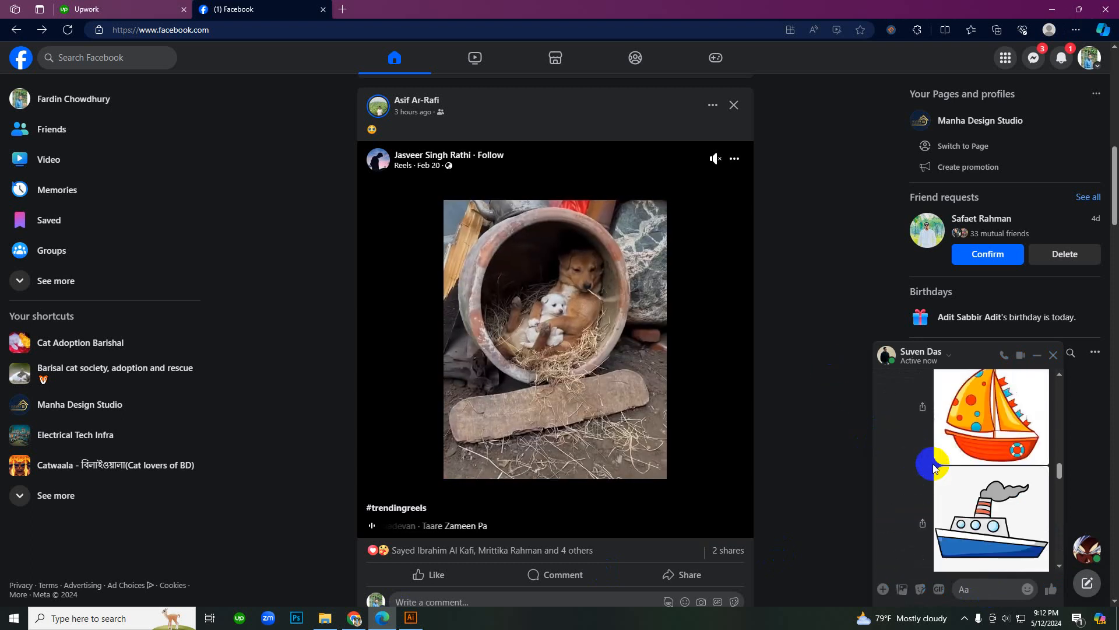